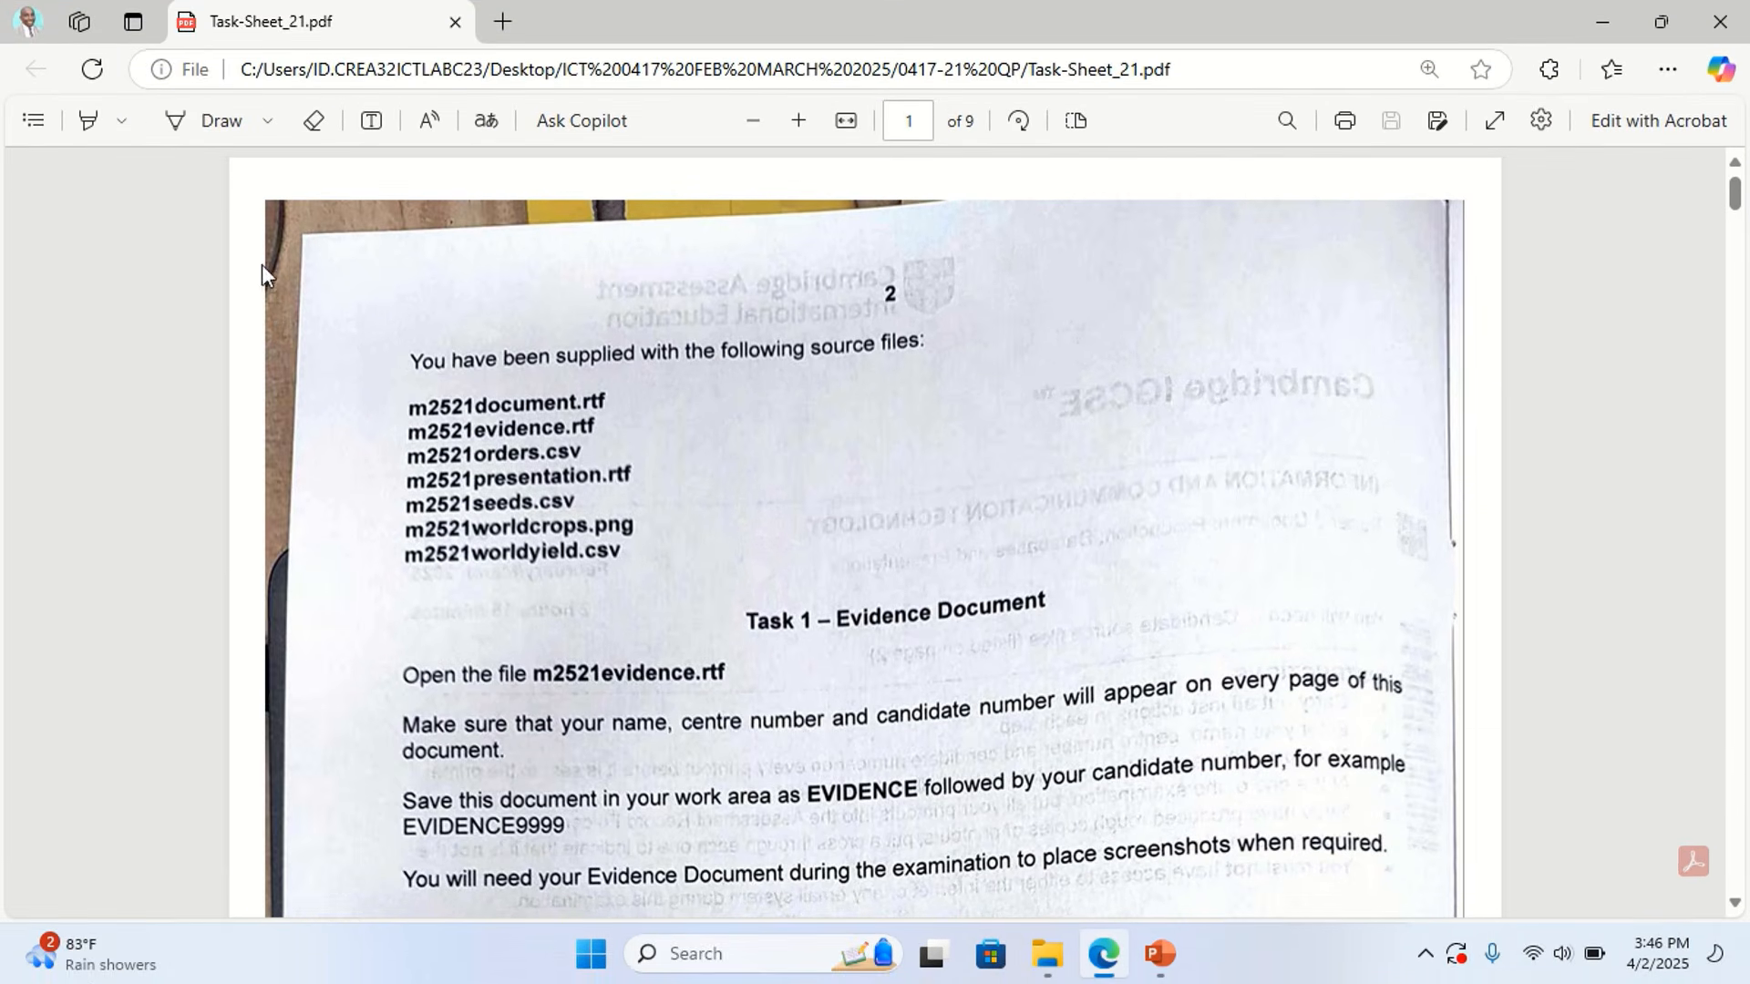
Highlight the sentence about the supplied source files and the seven file names listed below it in yellow
click(89, 122)
mouse_move(413, 367)
mouse_down()
mouse_move(651, 373)
mouse_move(913, 339)
mouse_up()
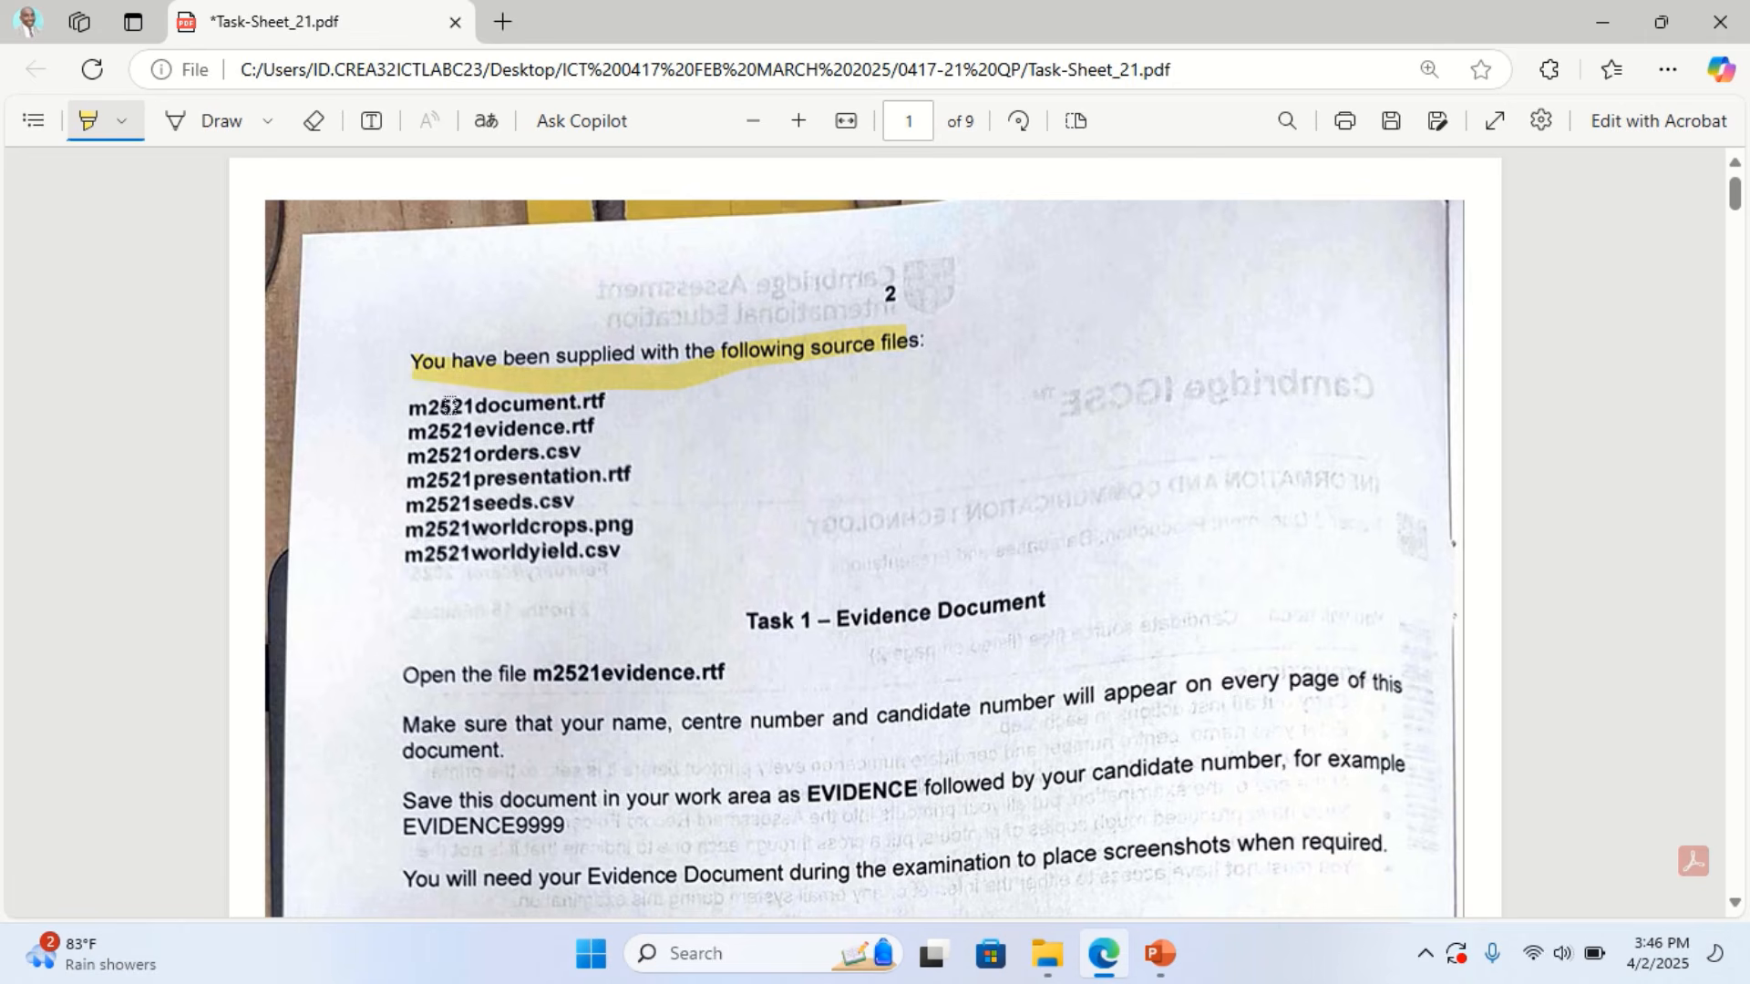
drag(473, 407, 599, 402)
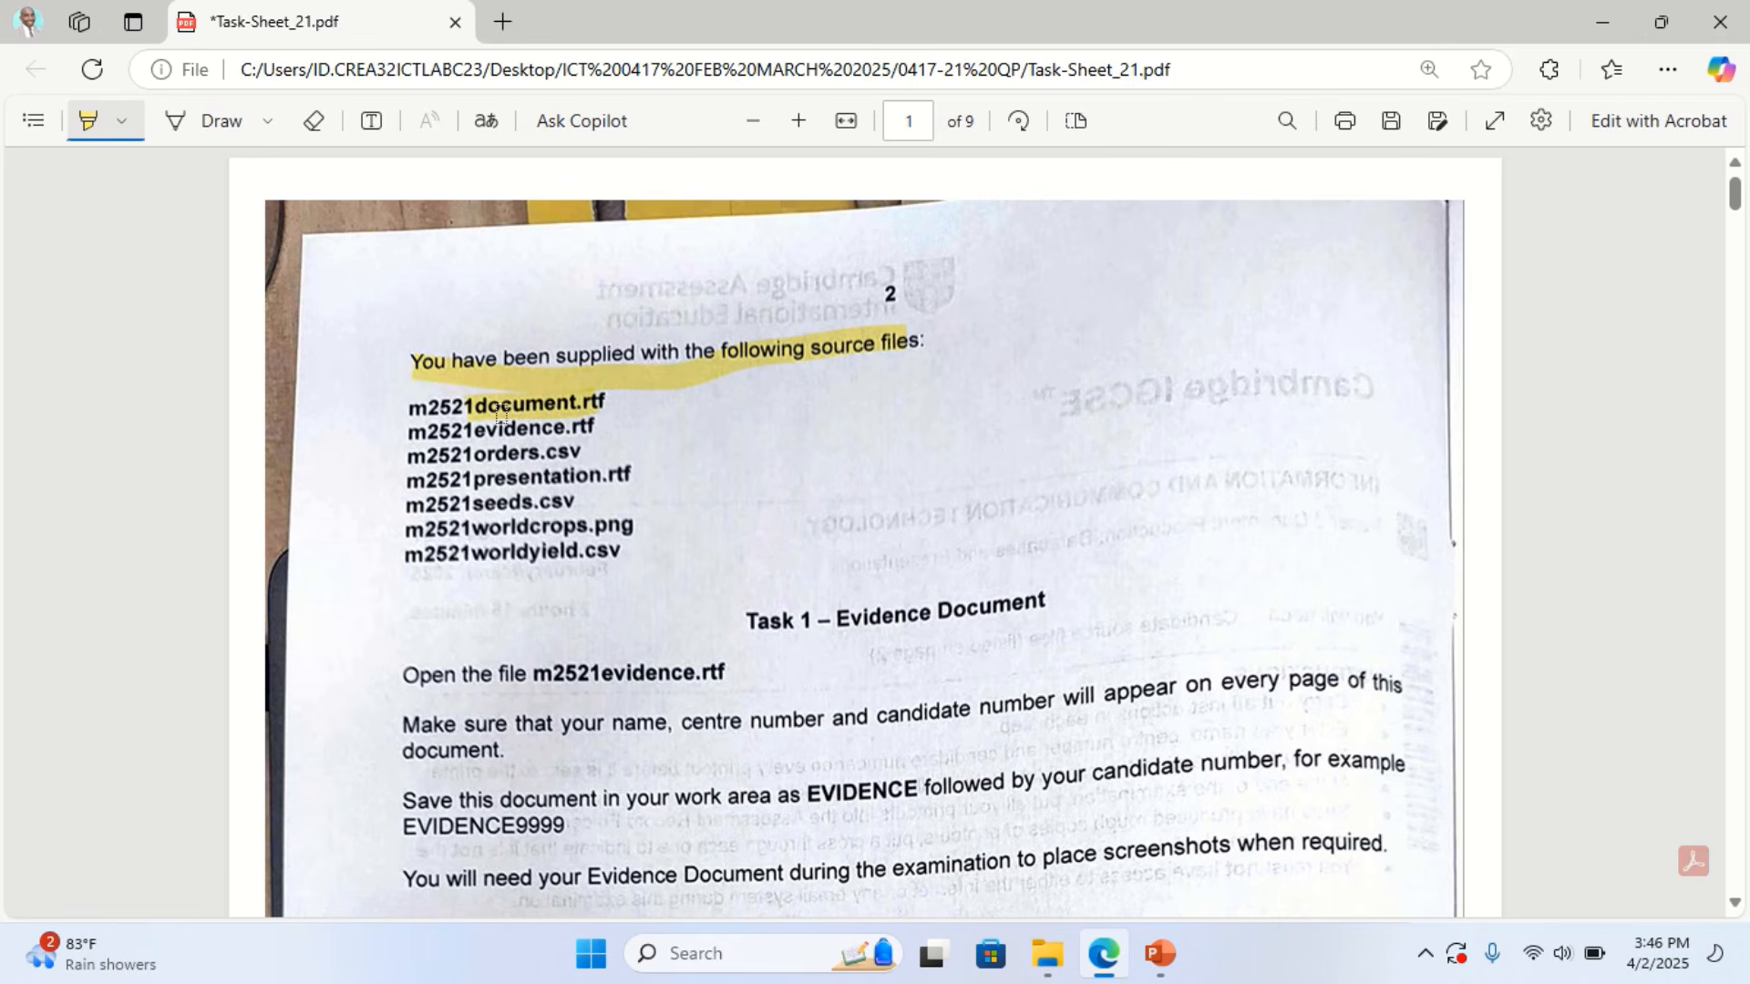
drag(480, 426, 614, 431)
drag(473, 453, 601, 451)
drag(469, 480, 631, 475)
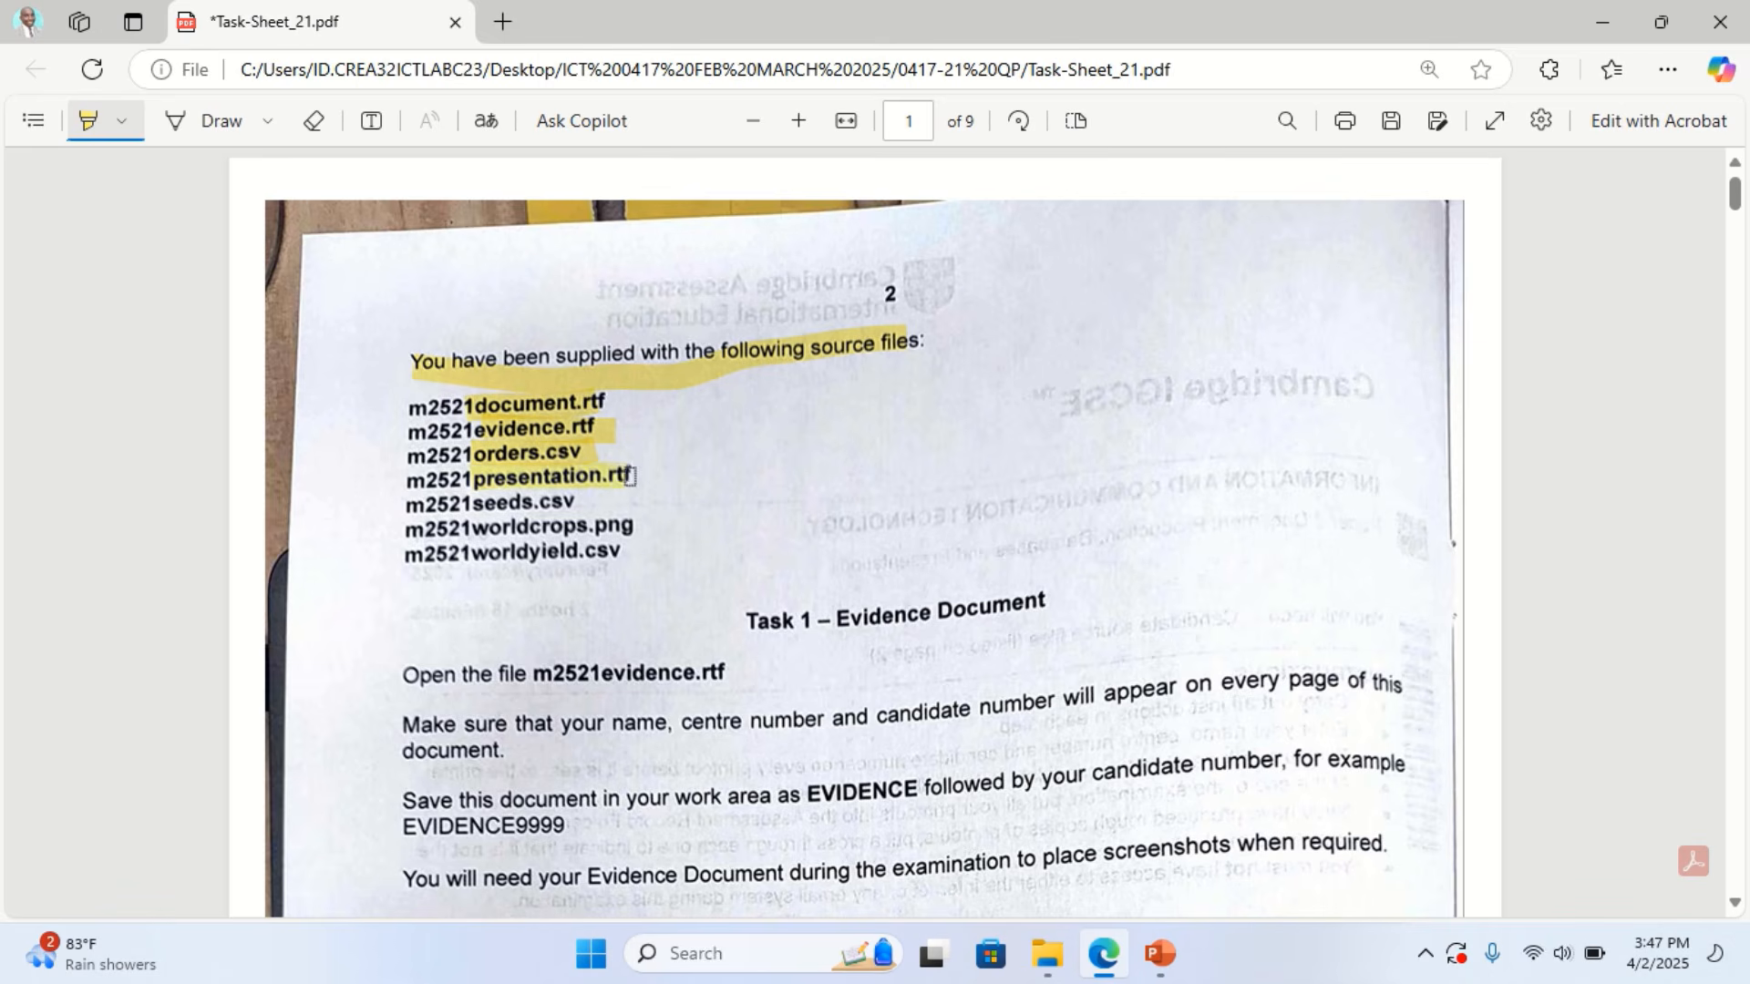
drag(446, 506, 609, 503)
drag(453, 526, 617, 524)
drag(463, 553, 597, 560)
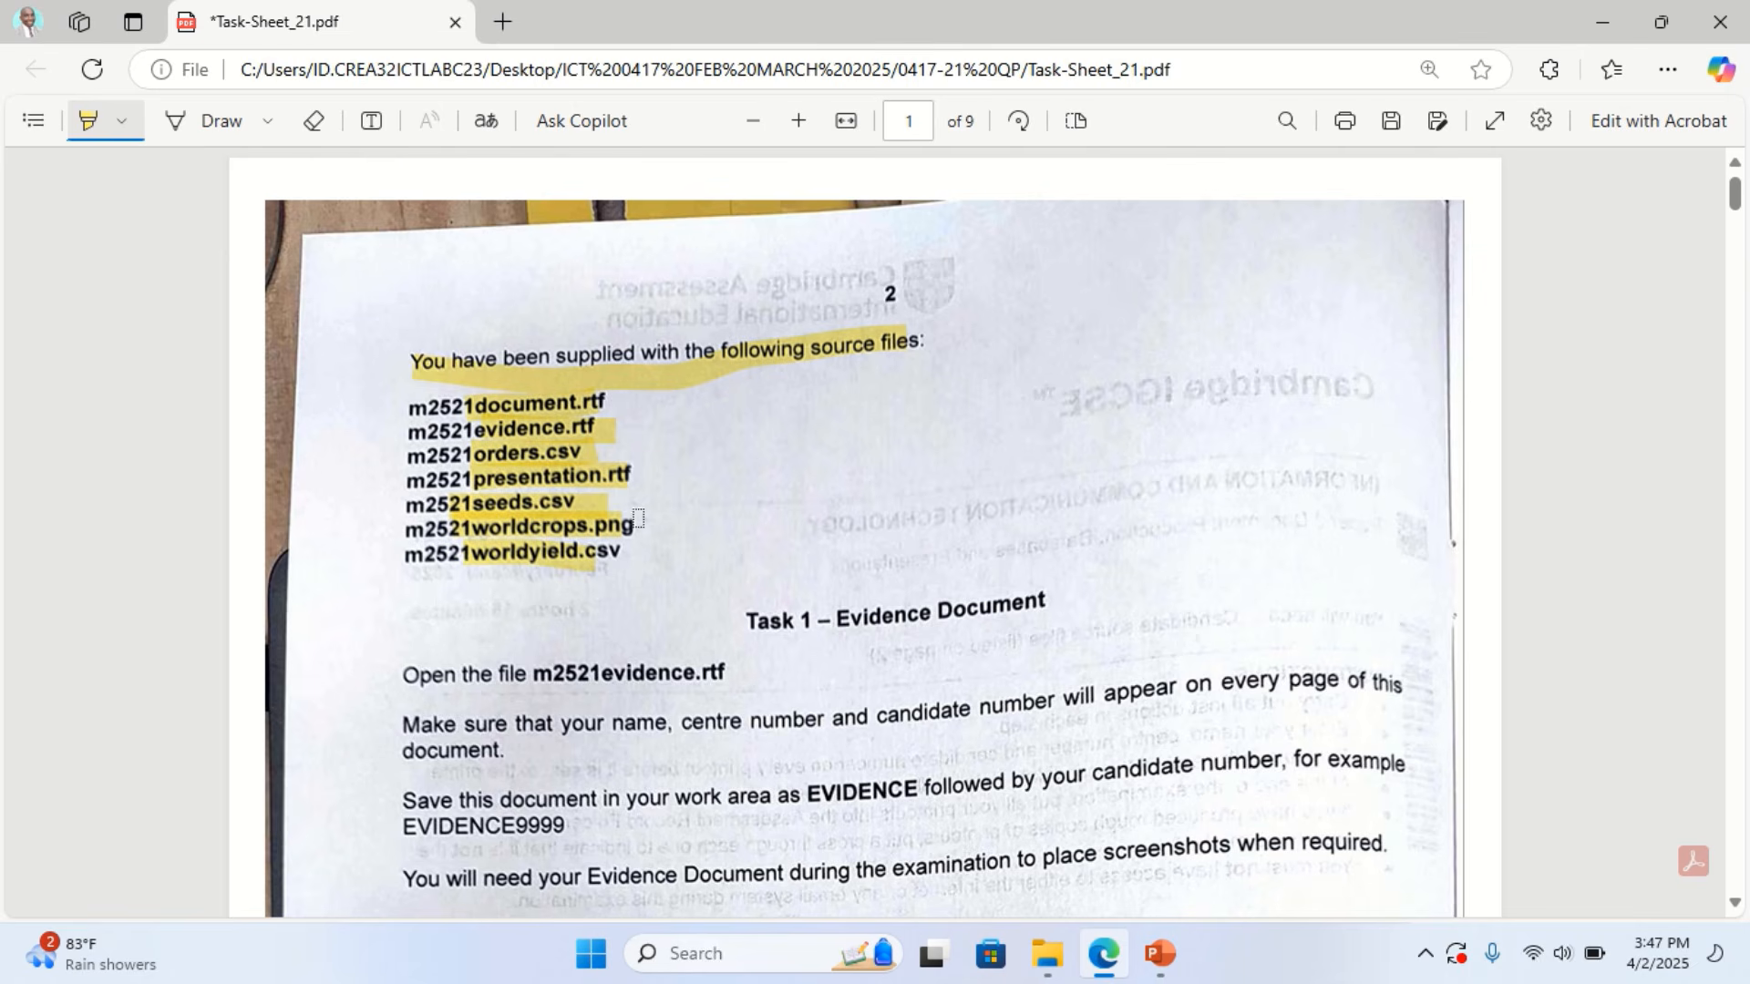
Highlight the "Task 1 – Evidence Document" heading and the file name m2521evidence.rtf in the instruction beneath it
scroll(856, 603, down, 1)
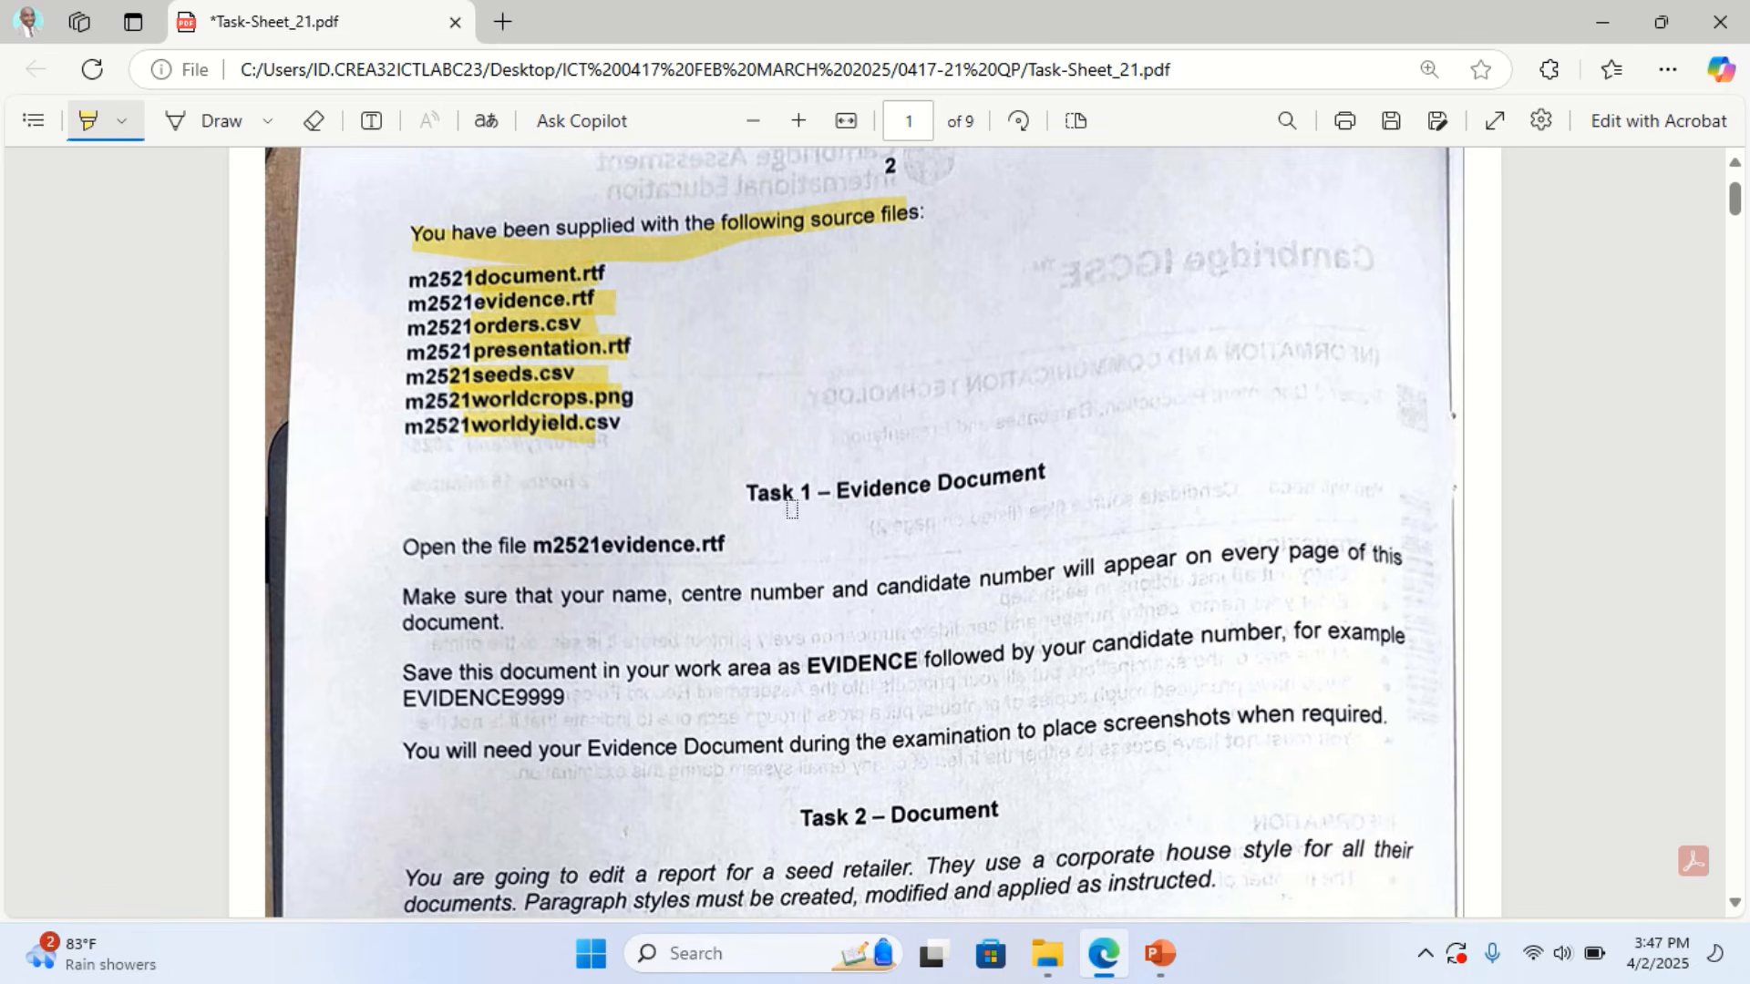
drag(743, 496, 1044, 478)
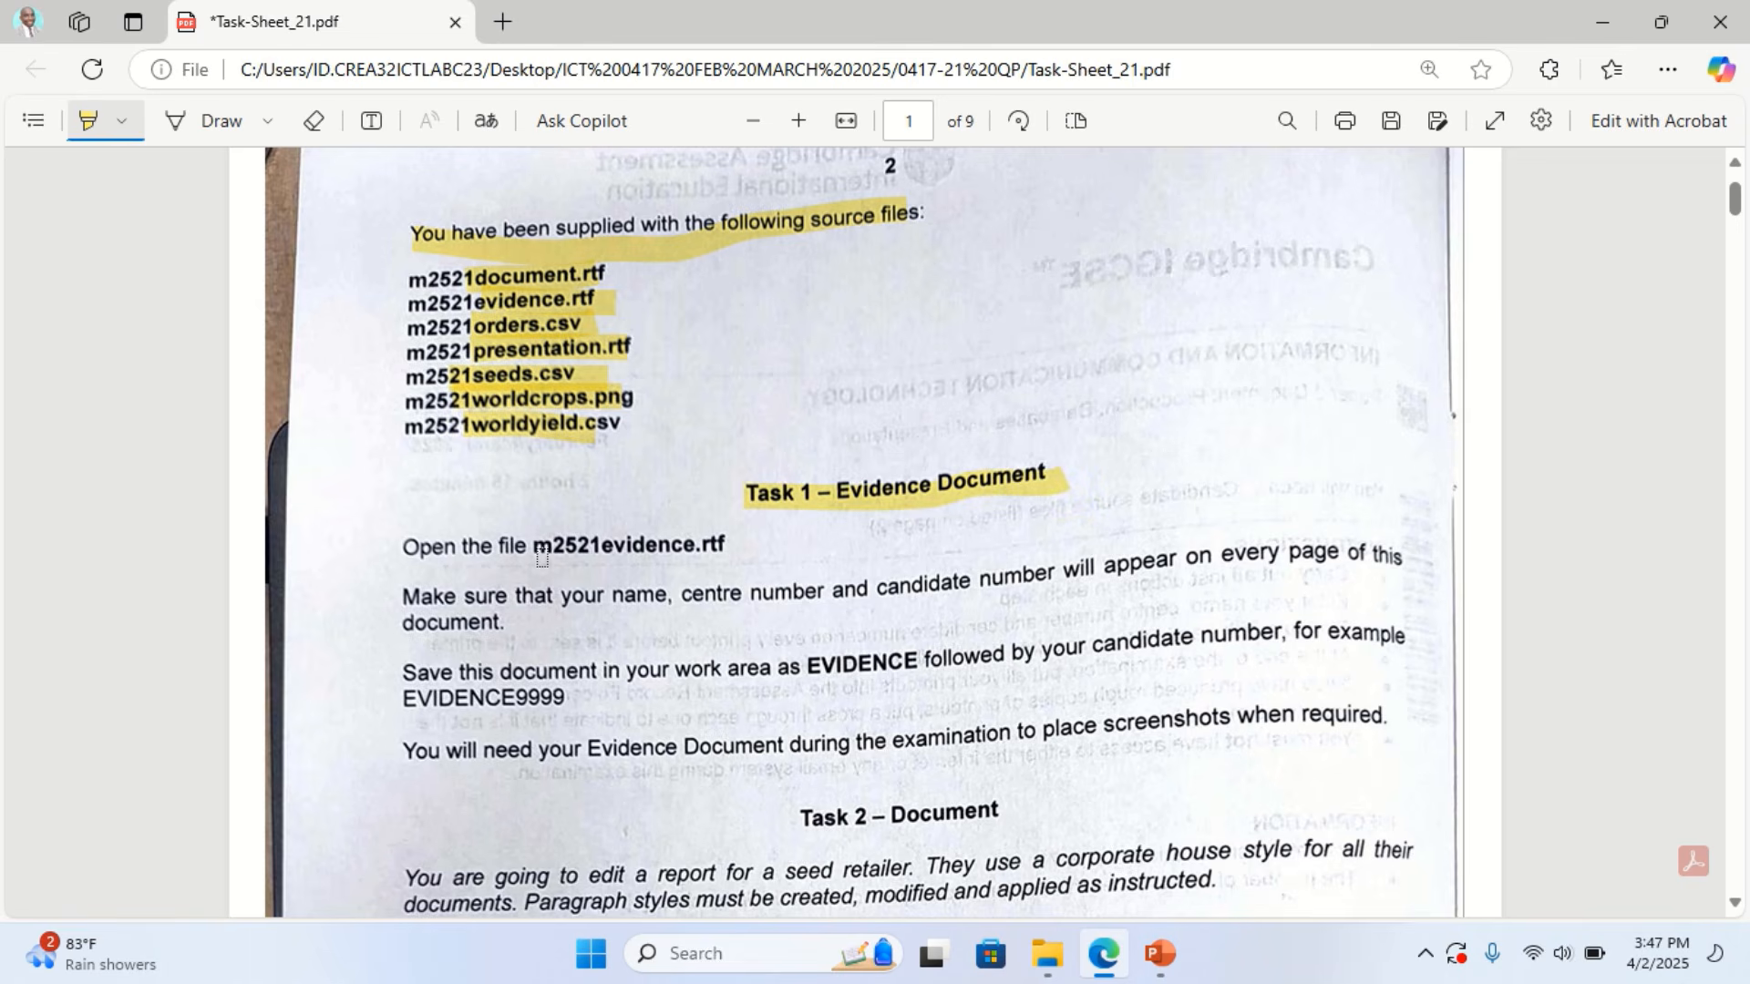
drag(532, 553, 729, 544)
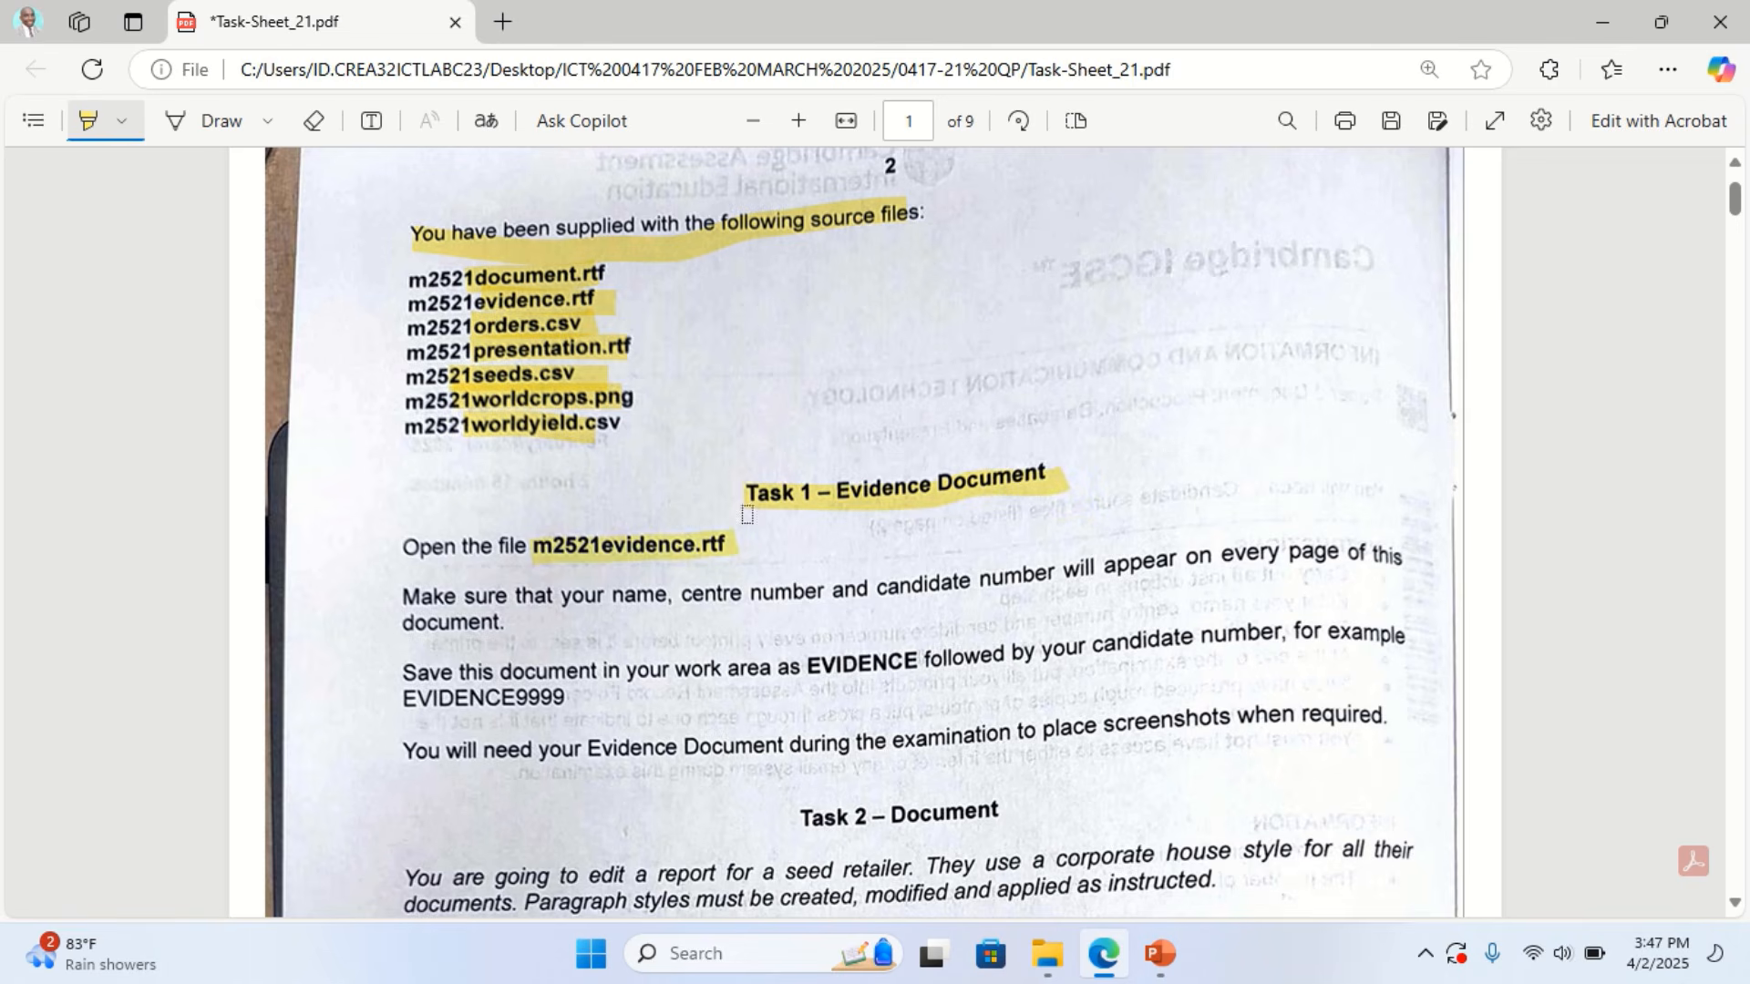
Highlight "EVIDENCE", "candidate number" and the example "EVIDENCE9999" in the Task 1 save instruction
click(800, 121)
click(798, 123)
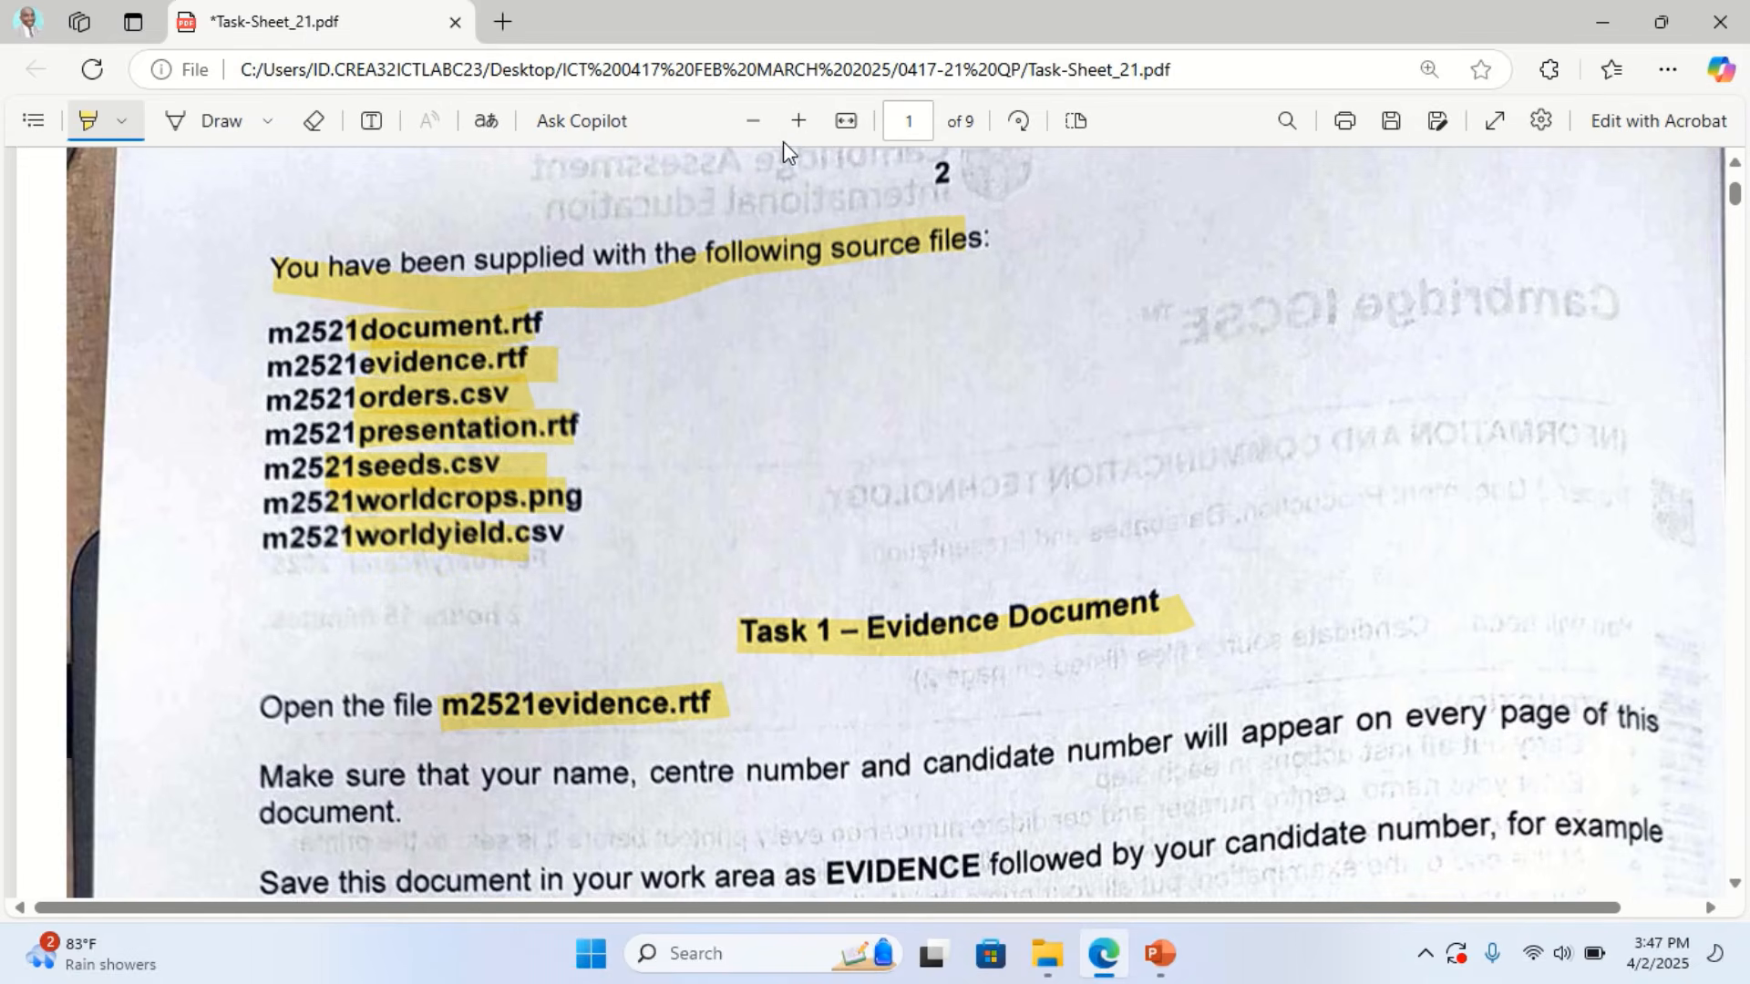
click(762, 128)
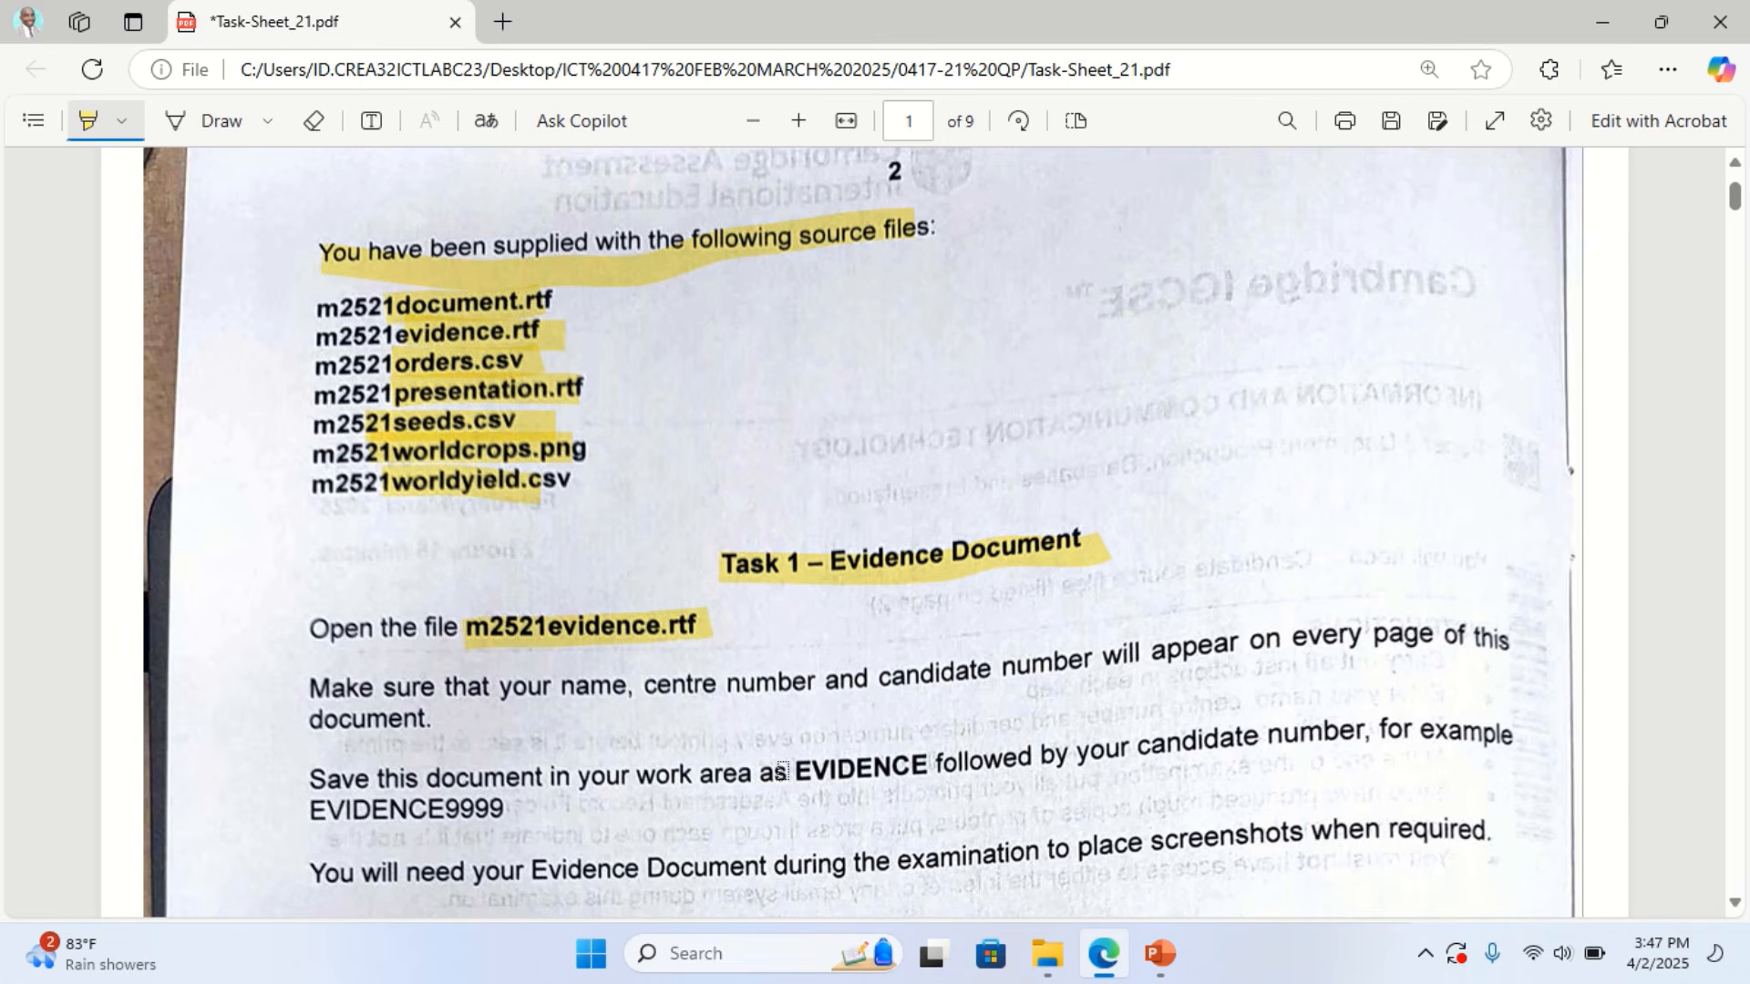
drag(799, 773, 924, 767)
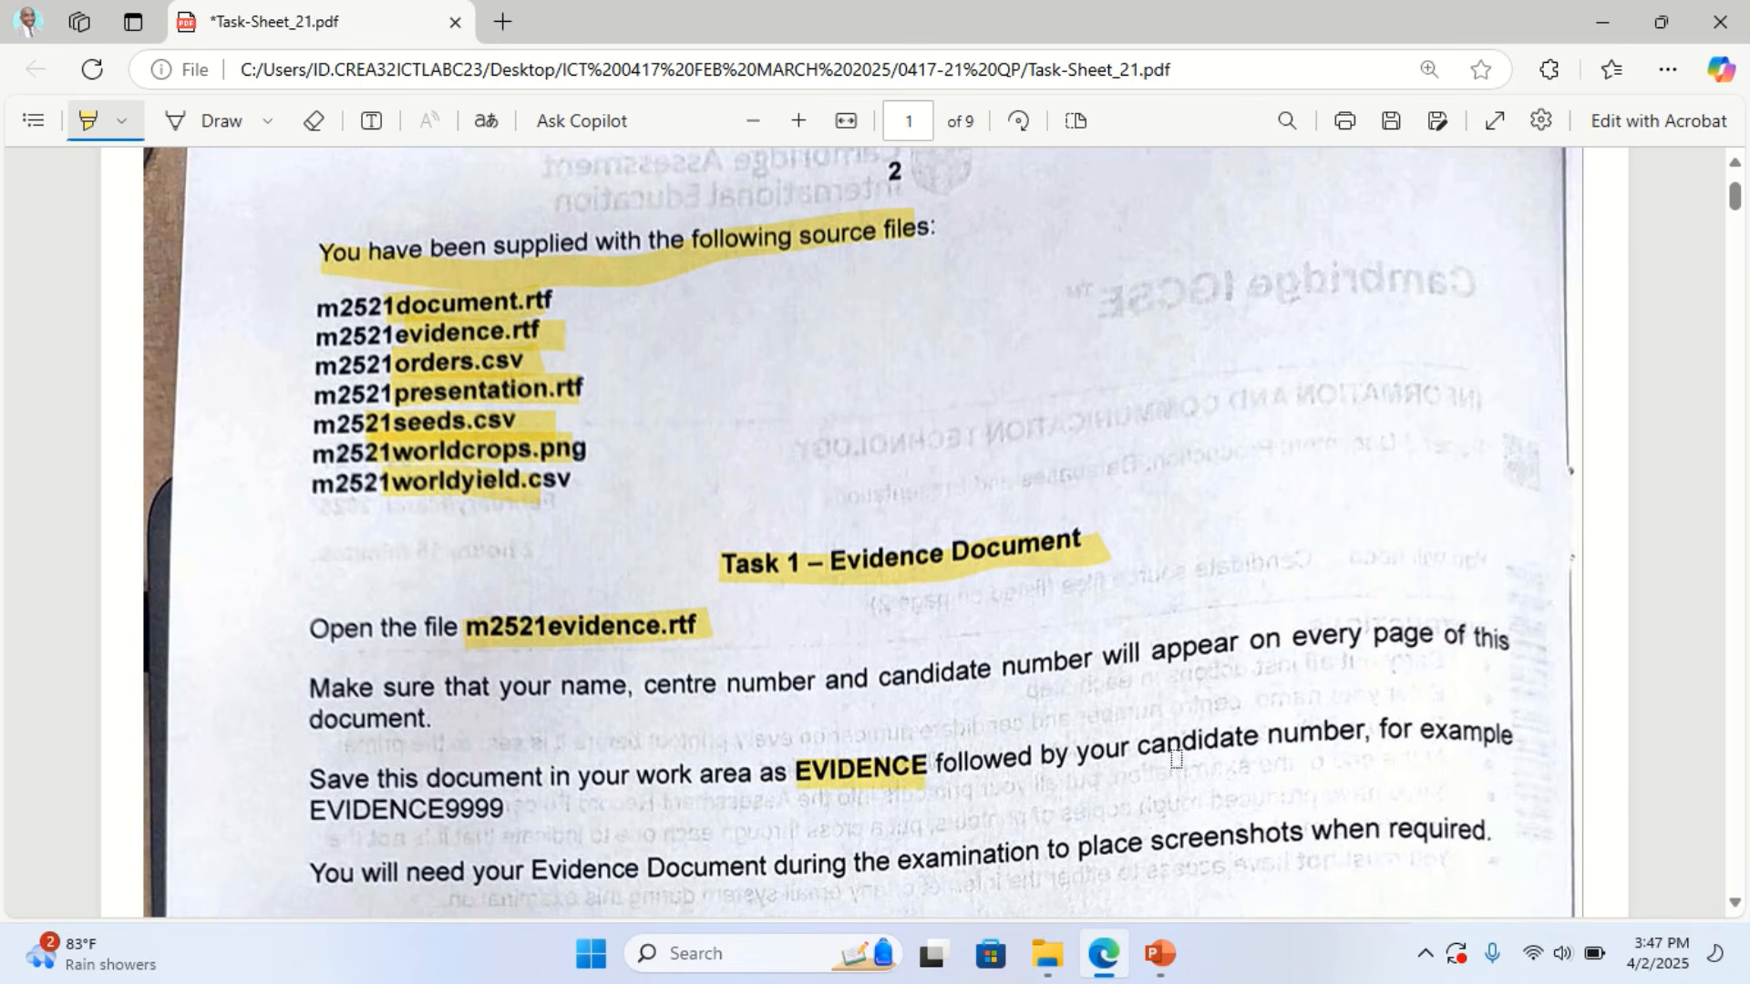
drag(1152, 749, 1388, 739)
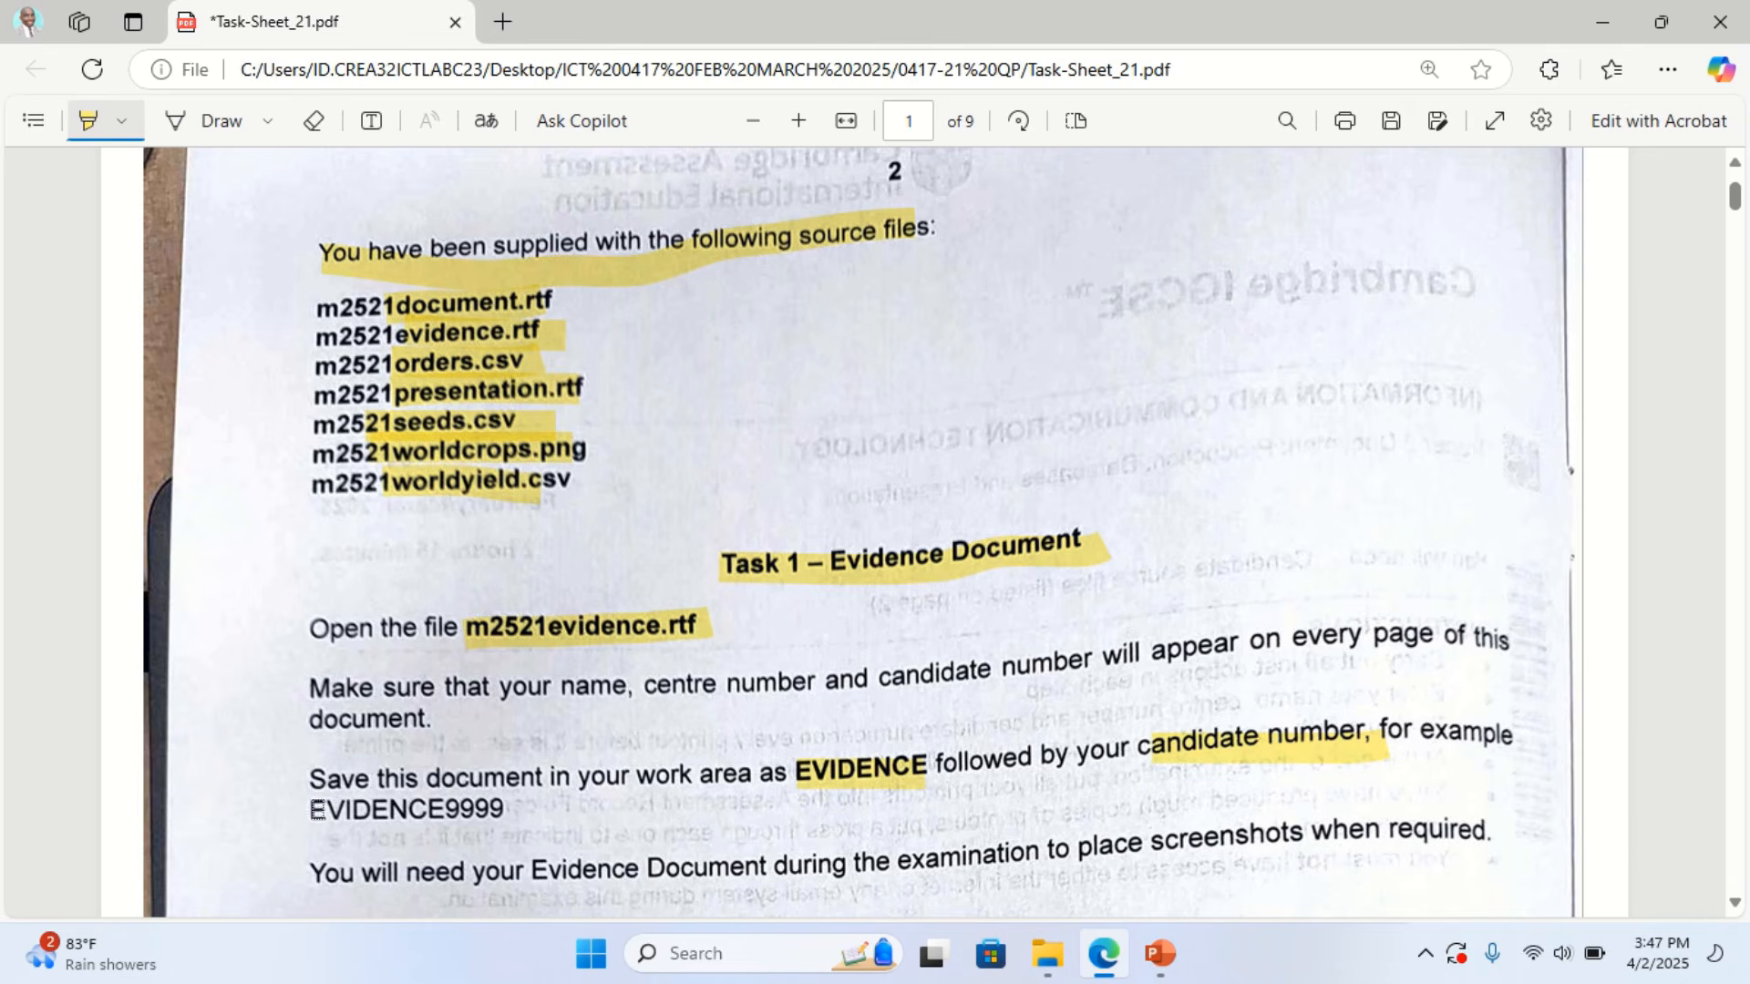
drag(366, 807, 527, 808)
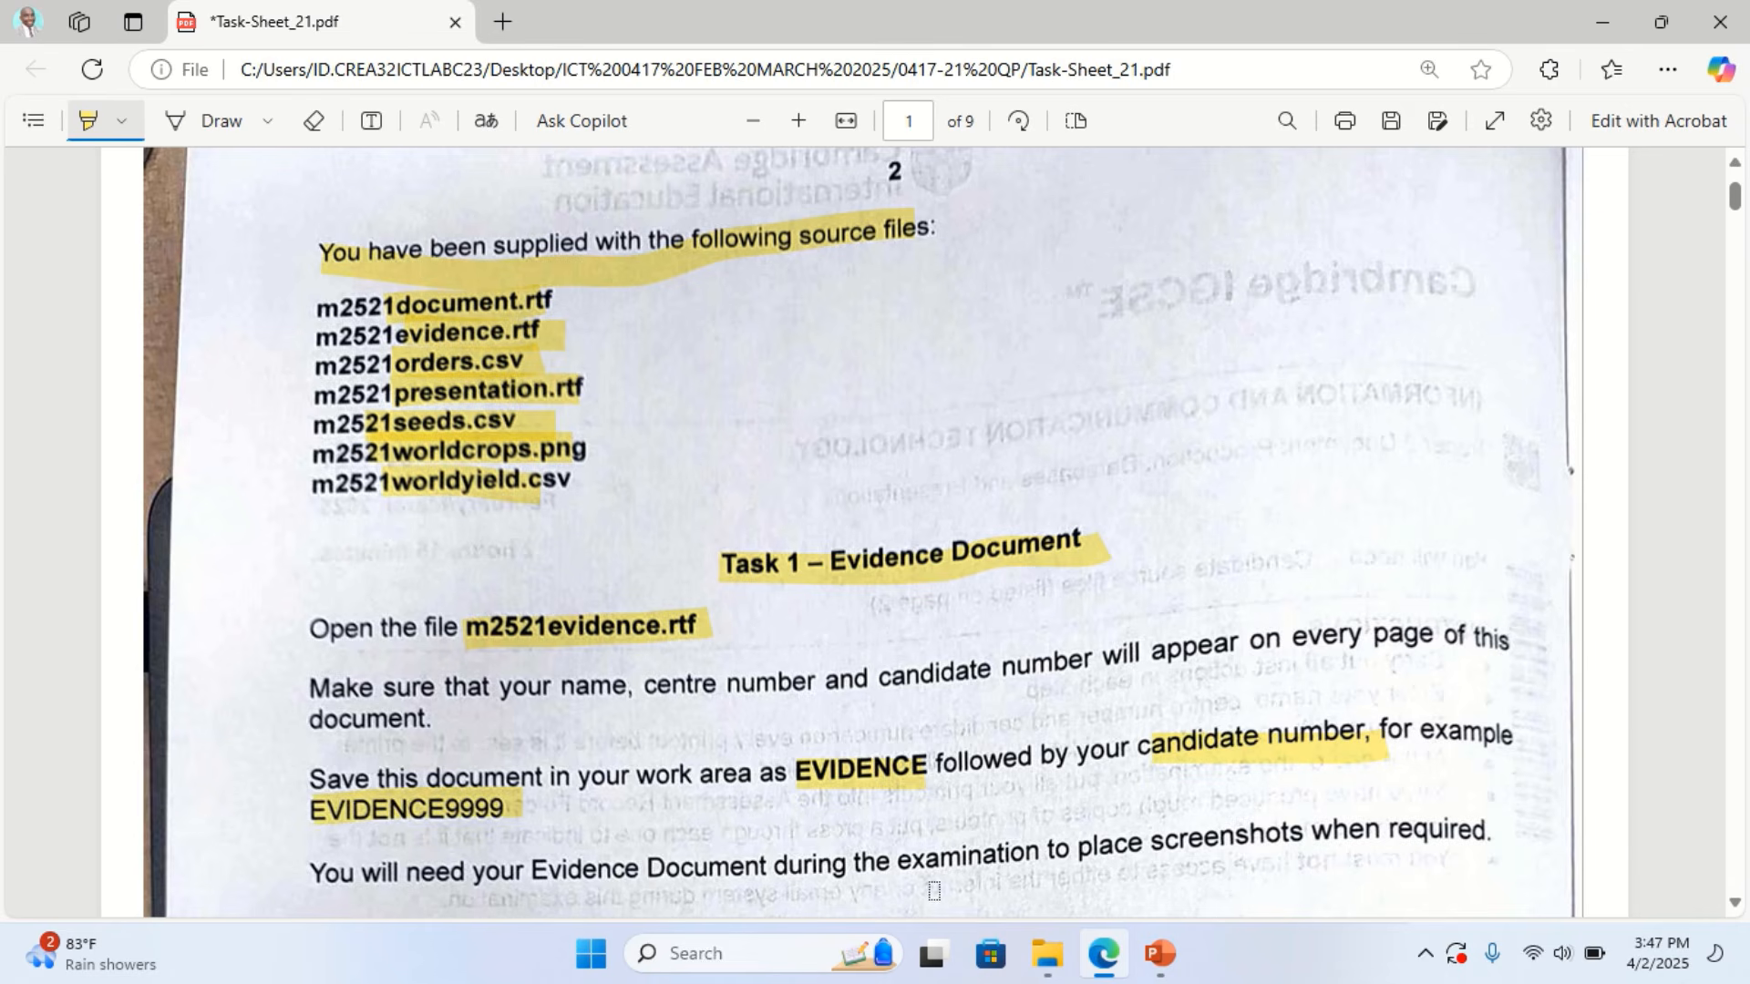
Switch to File Explorer and create a folder named WORK AREA inside ICT 0417 FEB MARCH 2025
mouse_move(1102, 955)
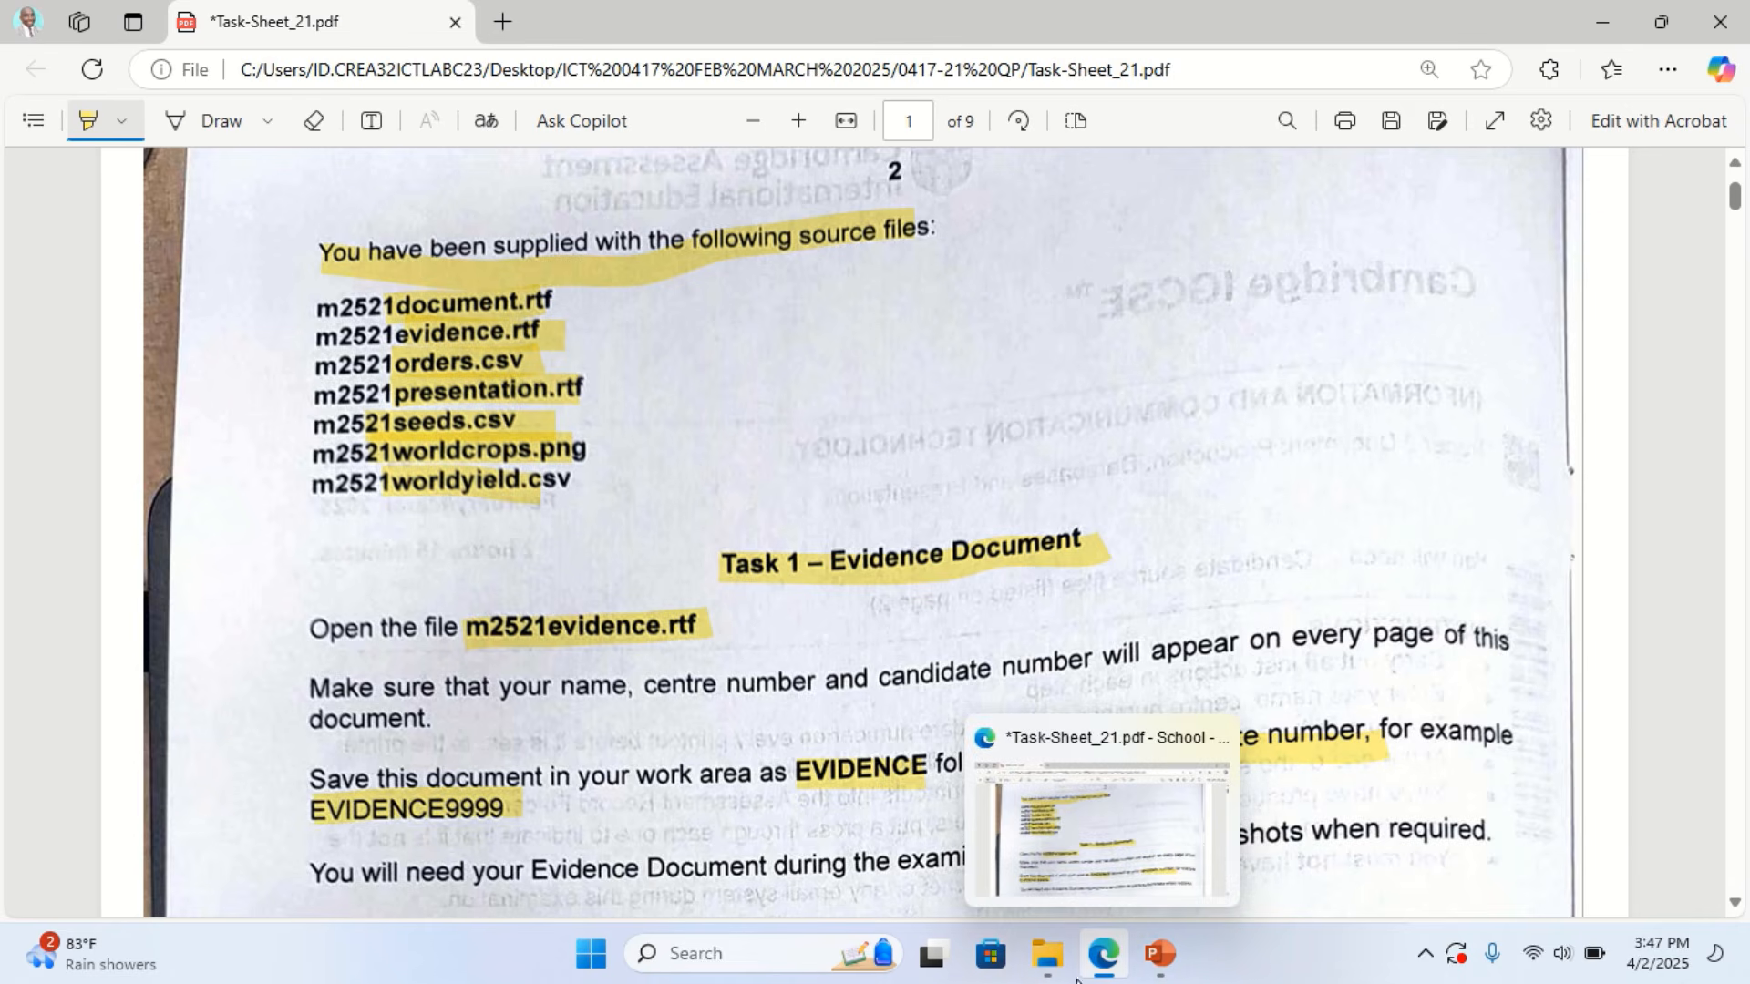
mouse_move(1048, 955)
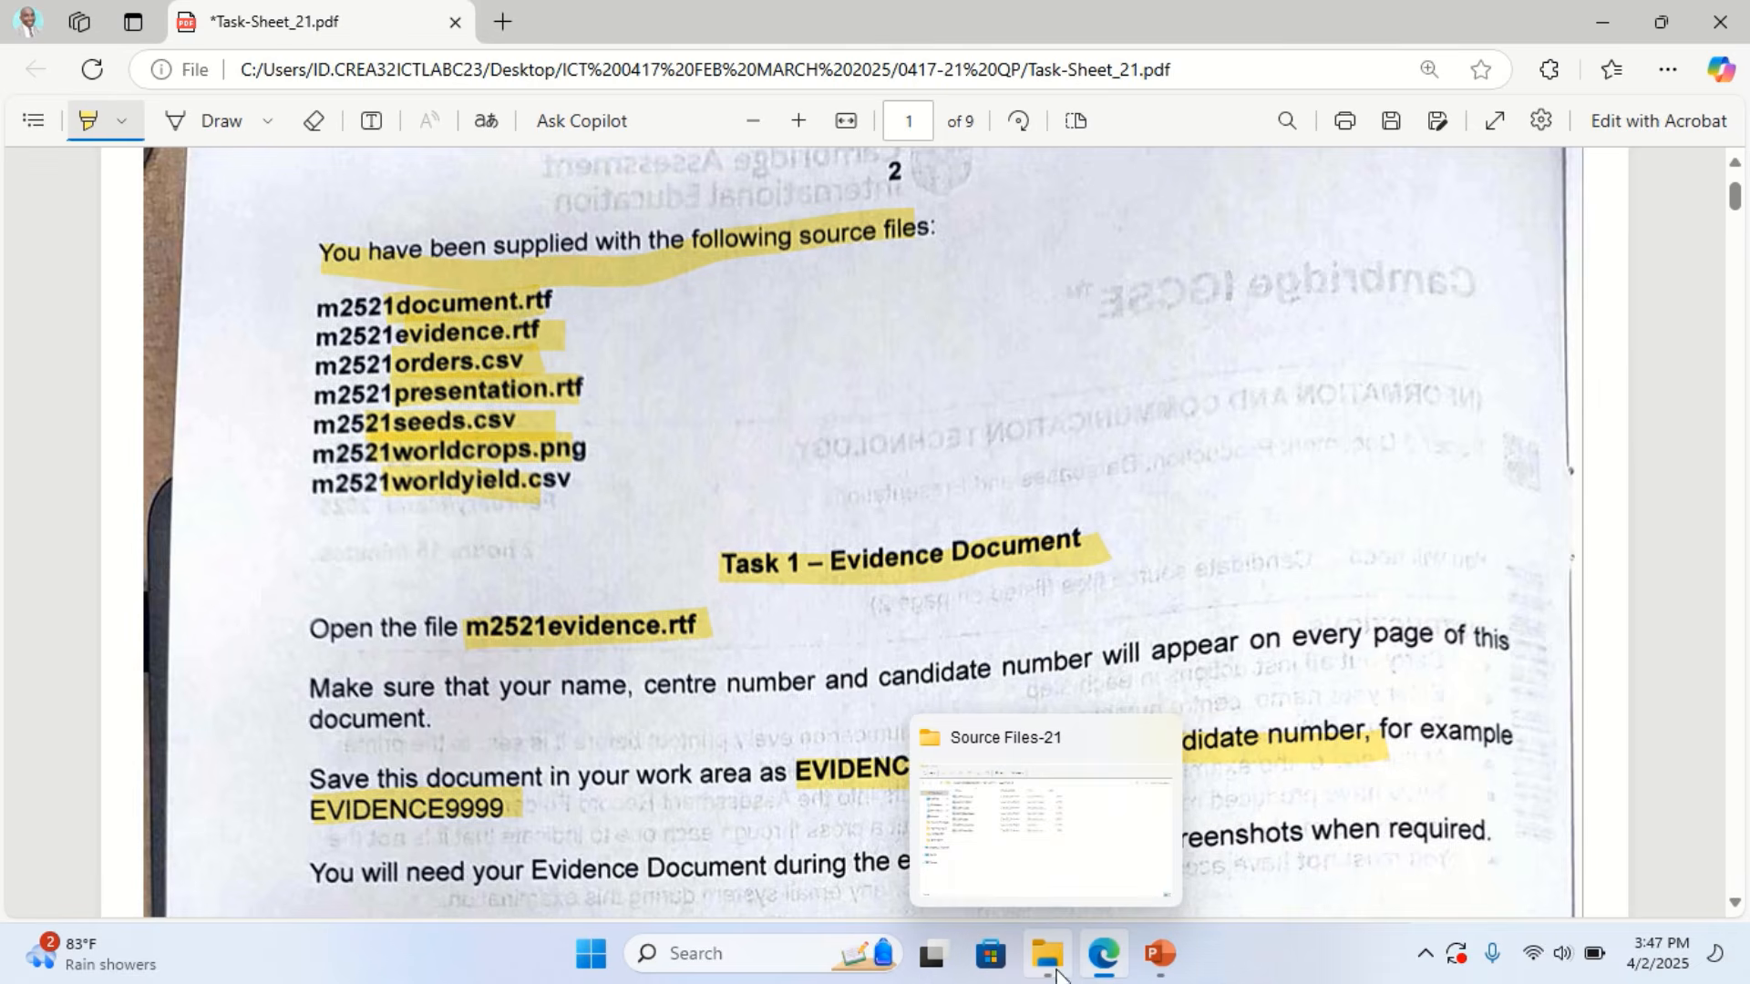
click(1034, 881)
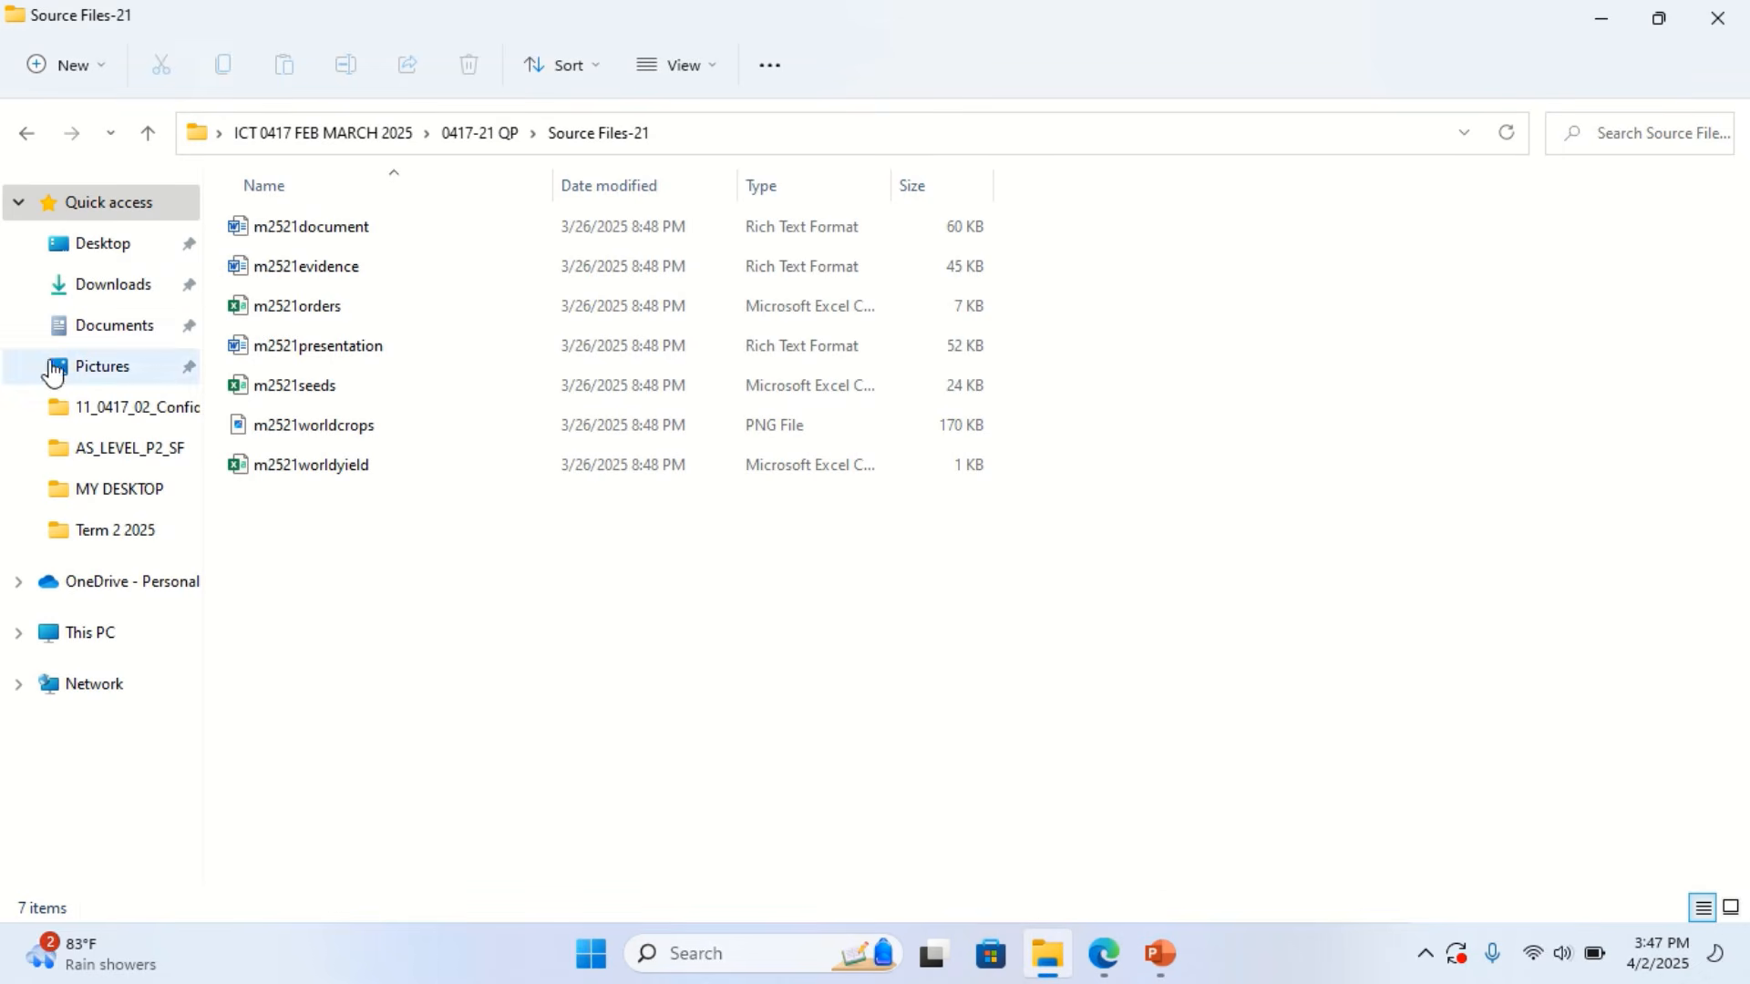
click(292, 134)
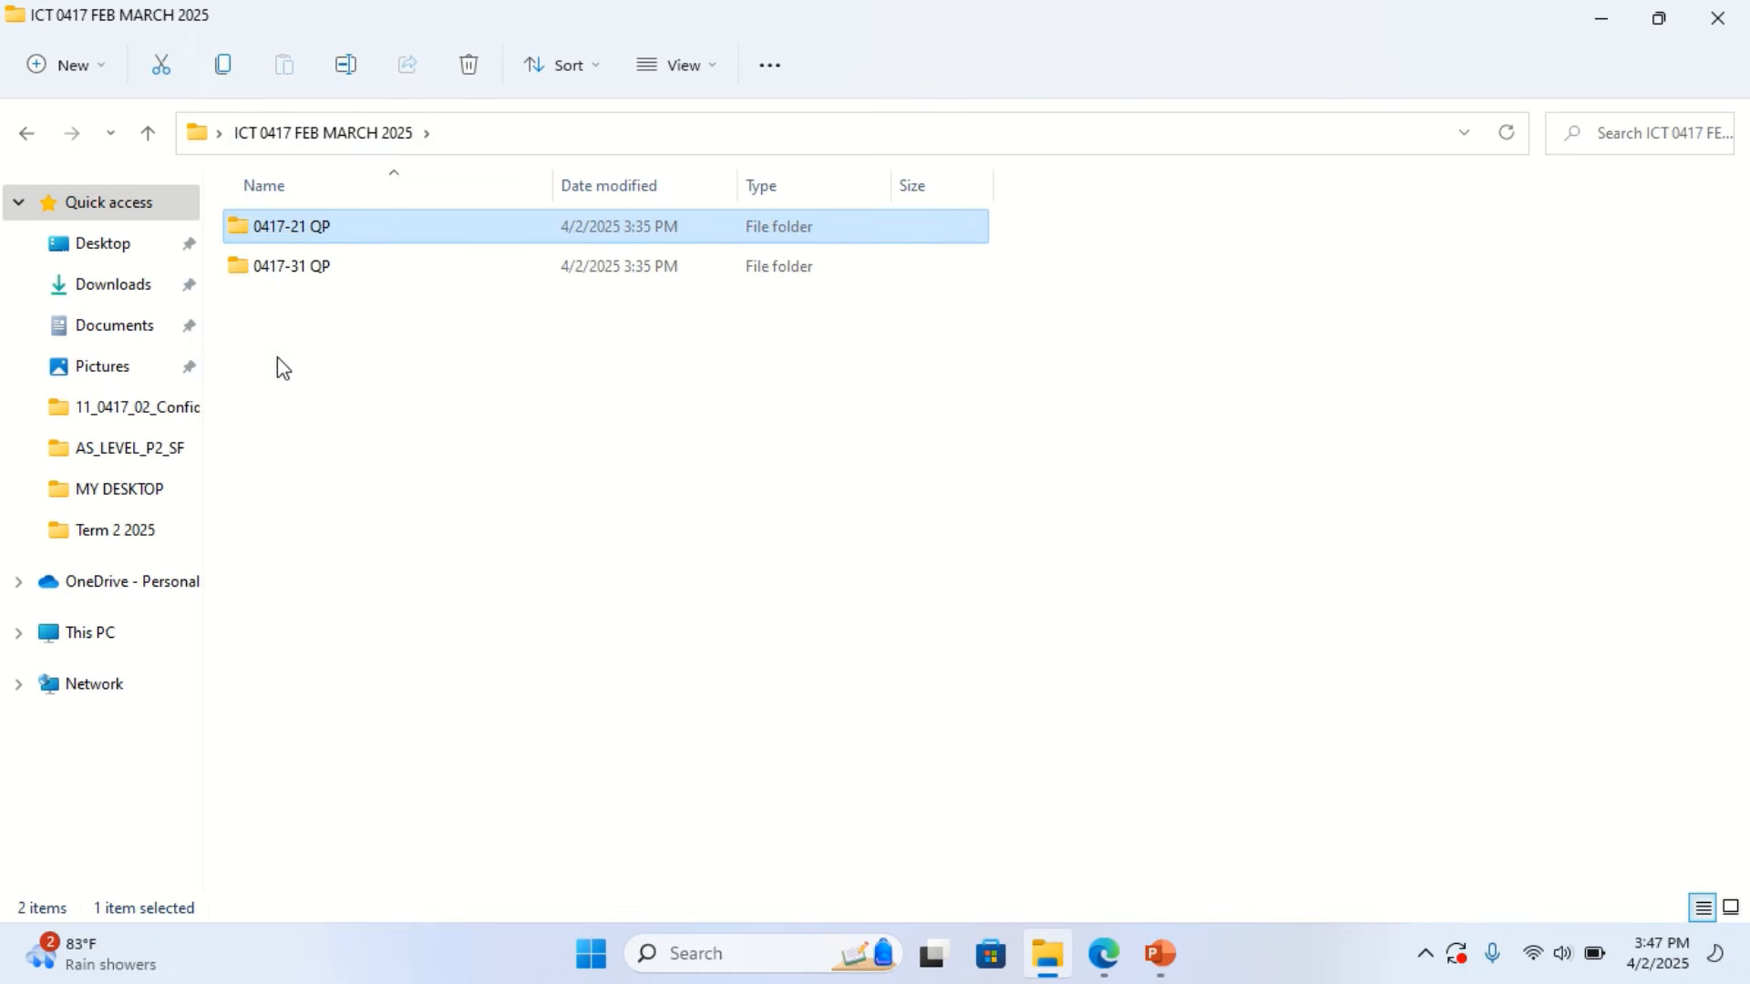
right_click(368, 378)
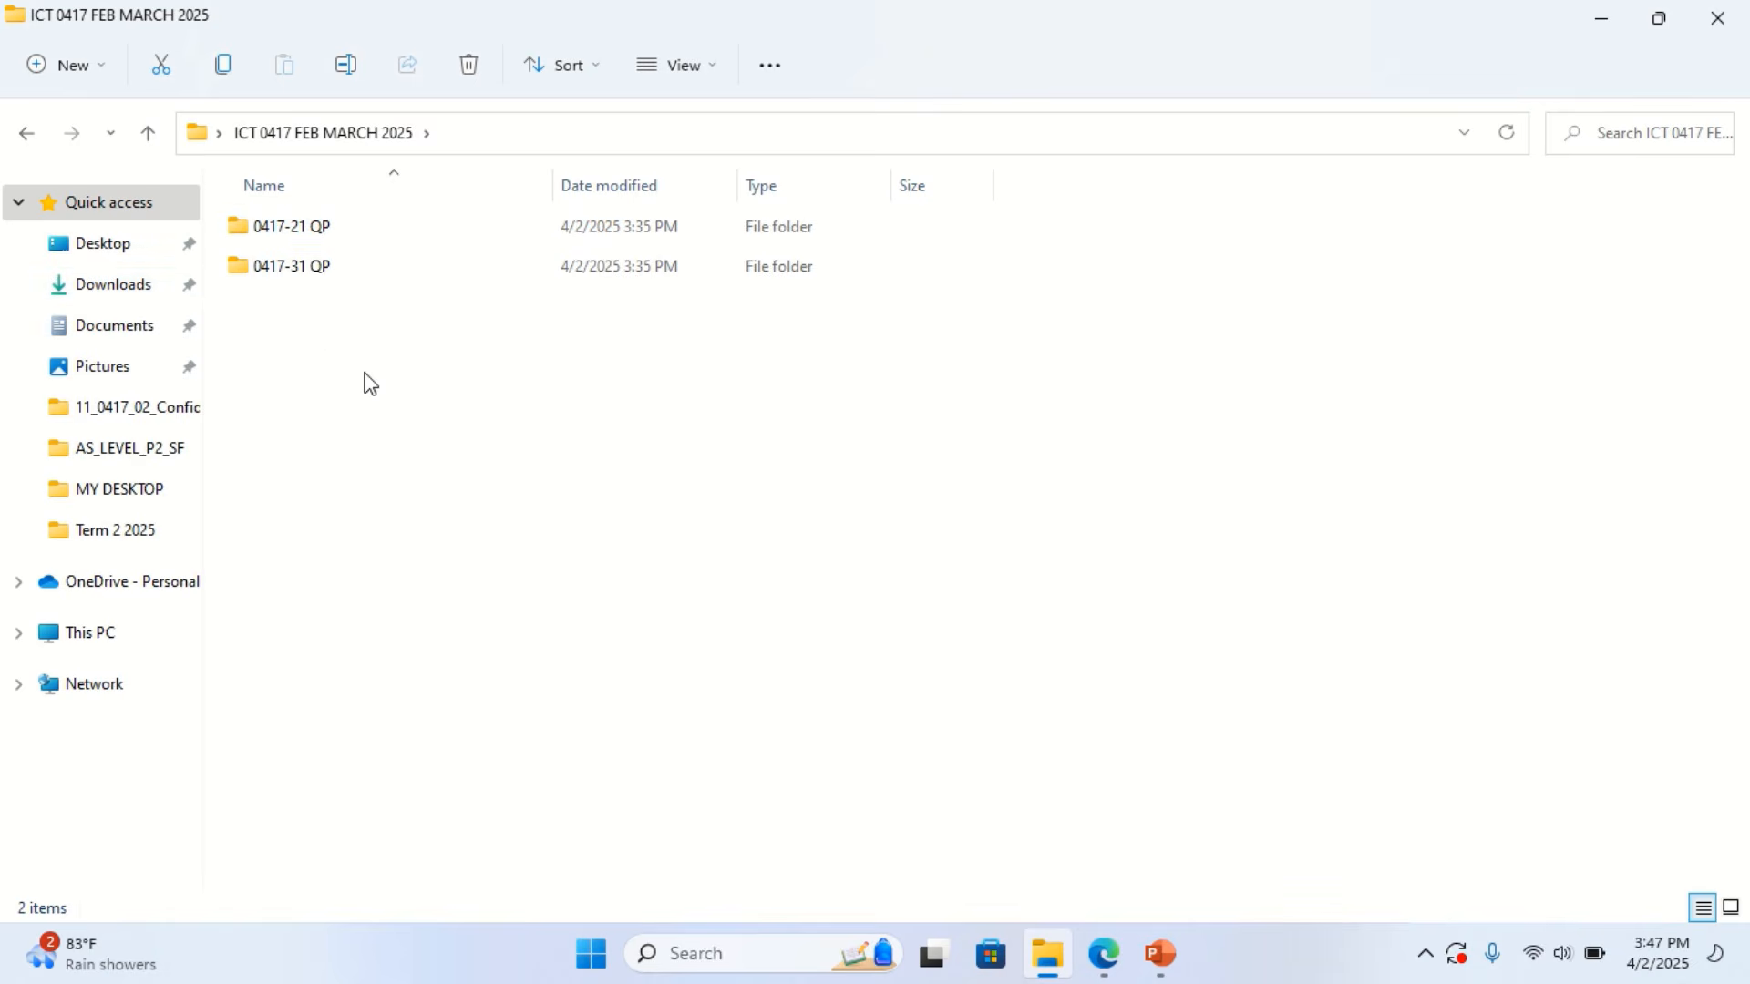
mouse_move(483, 576)
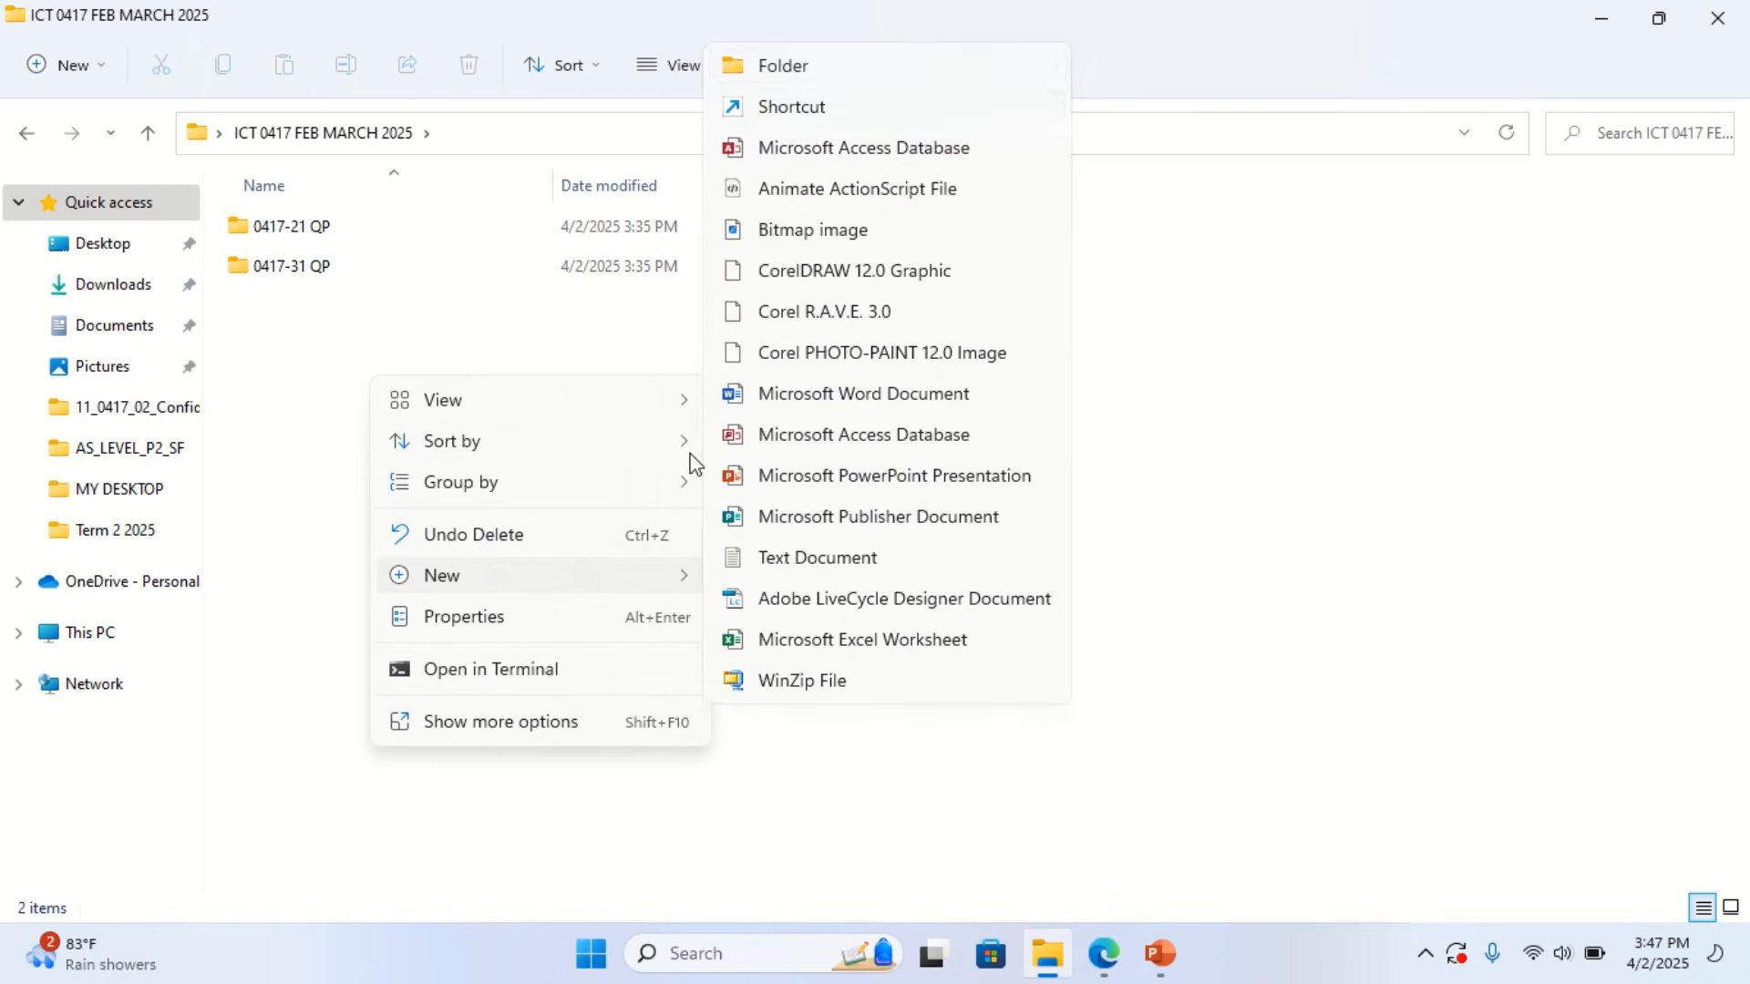
click(817, 74)
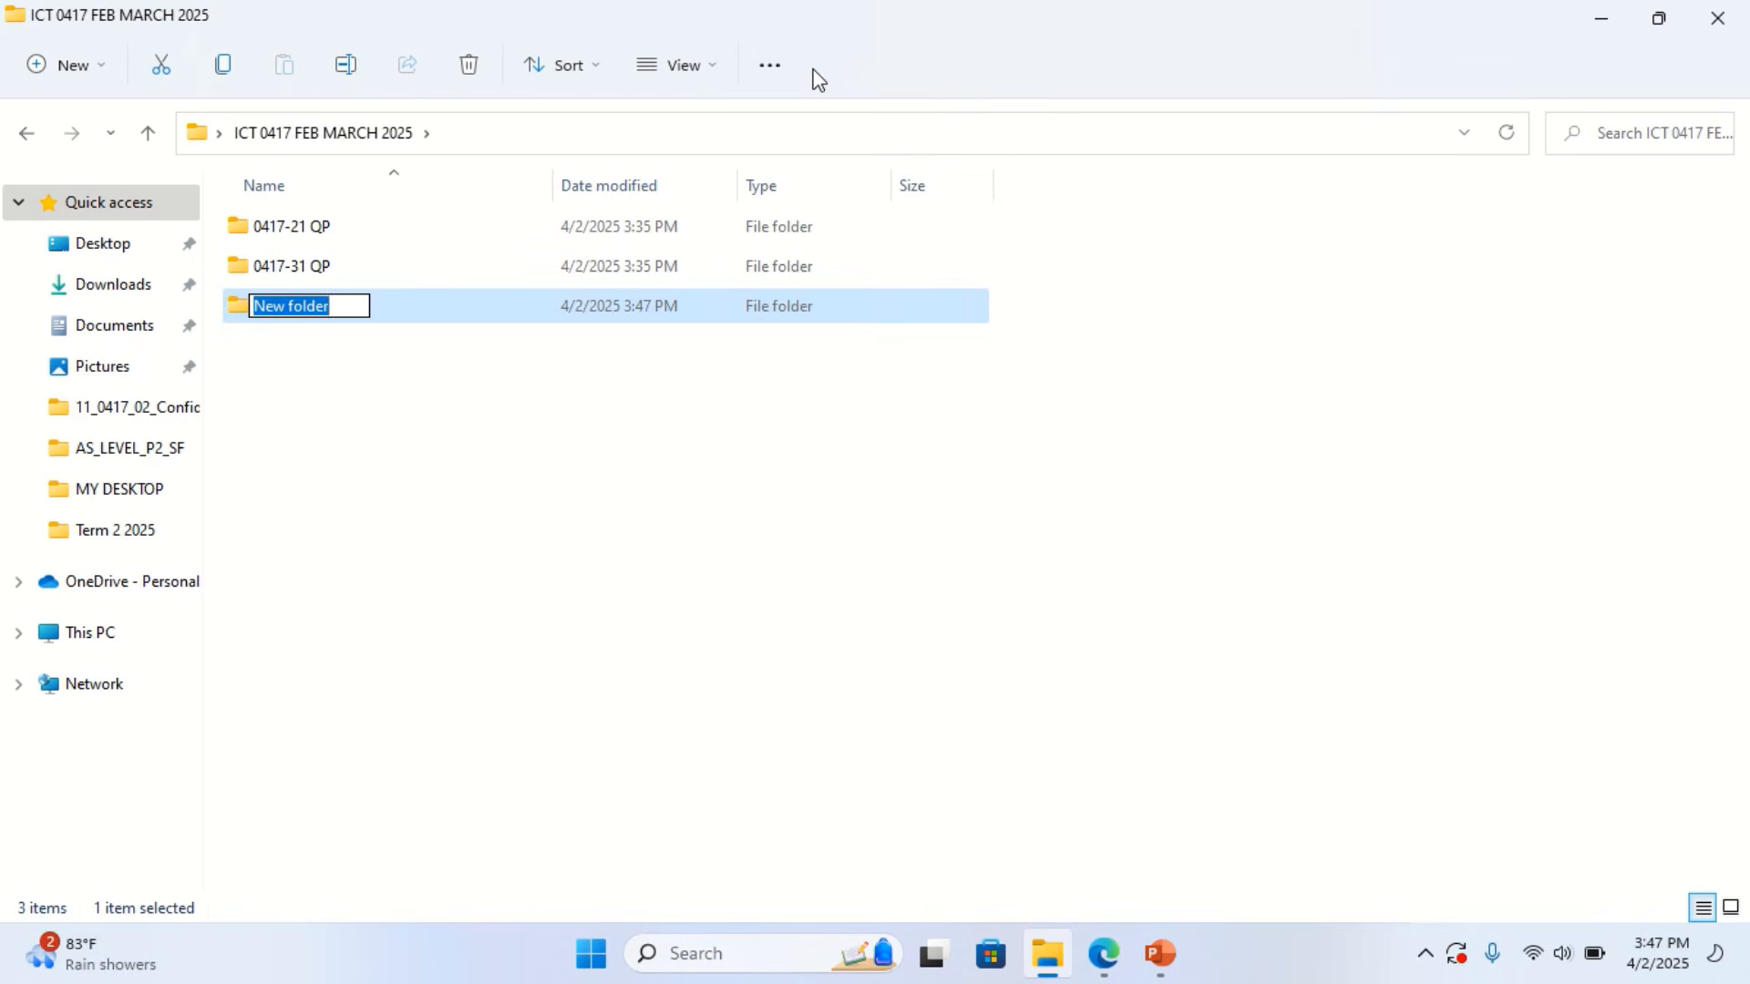
text(WORK )
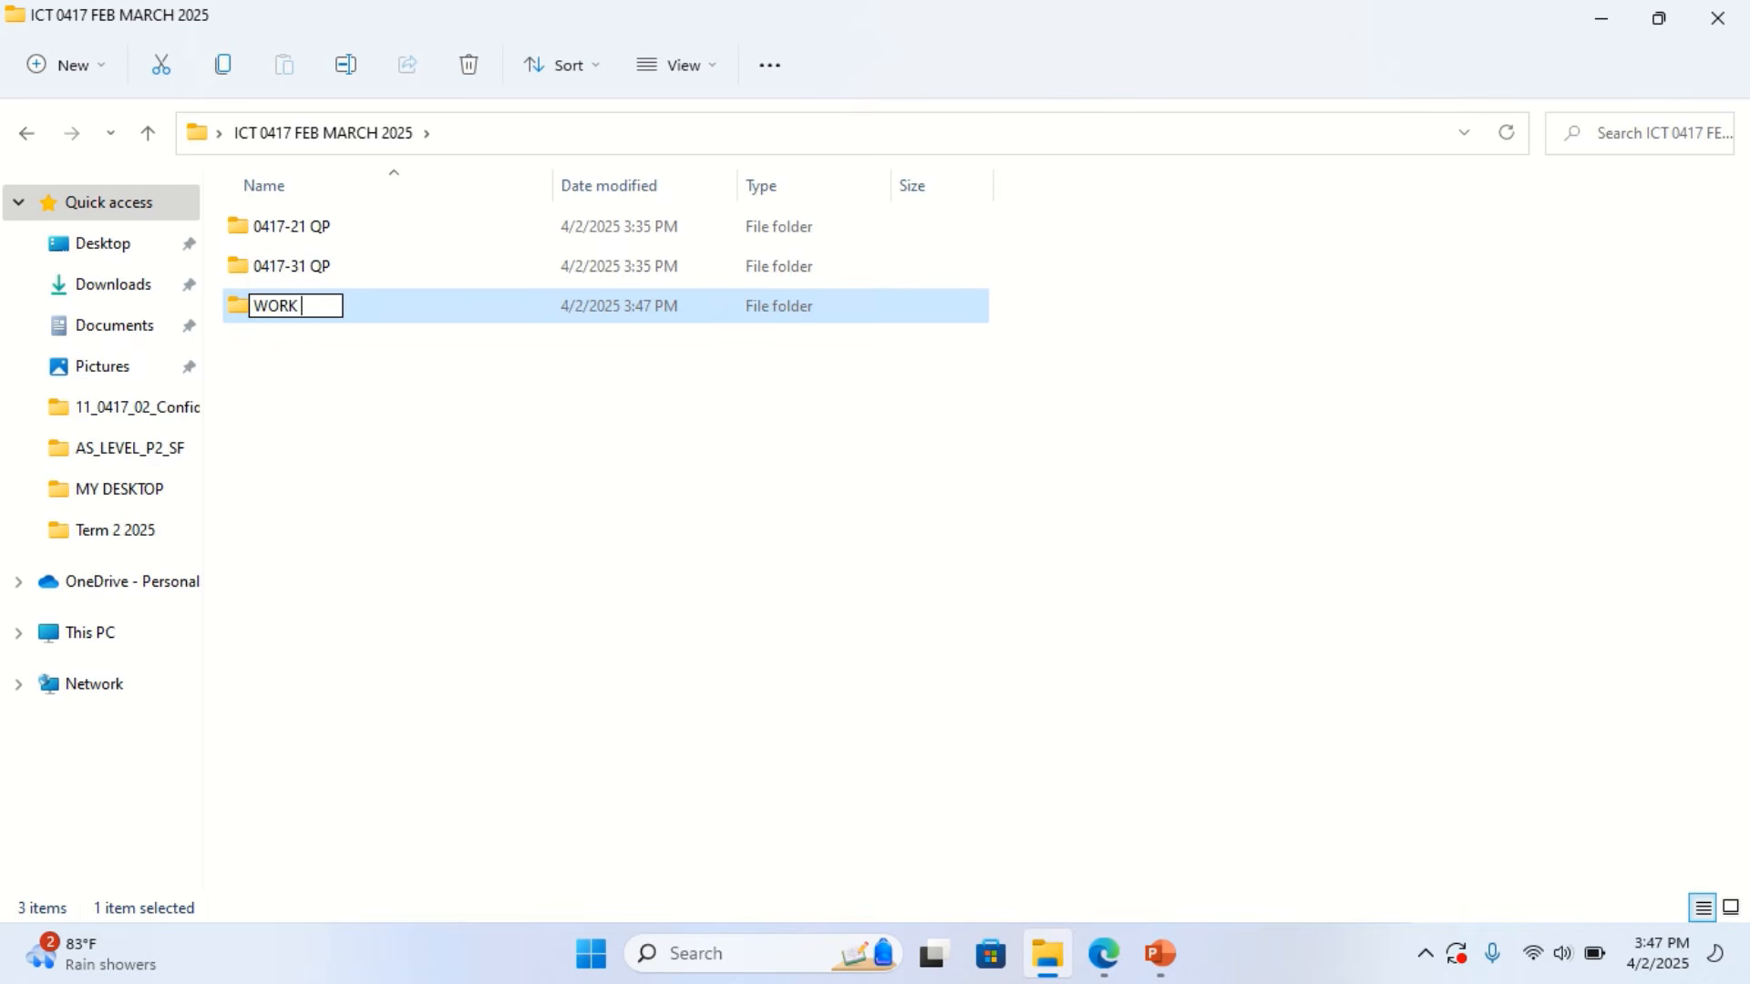
text(AREA)
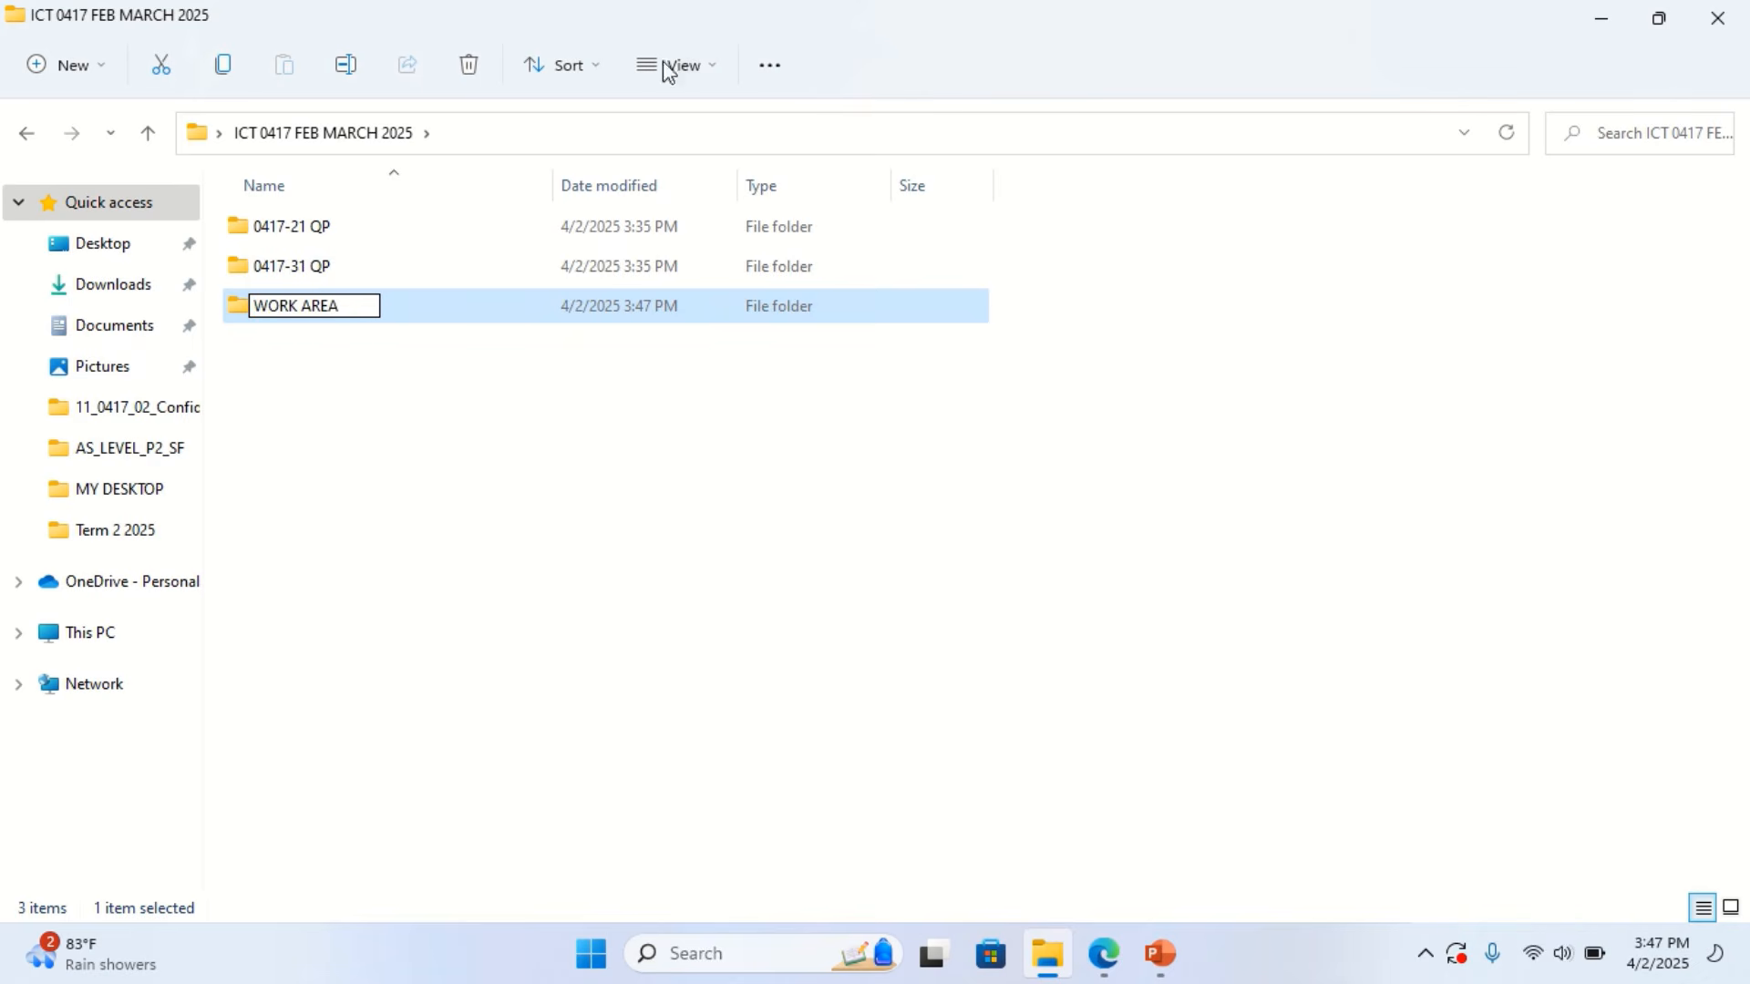
click(408, 416)
Open m2521evidence from the Source Files-21 folder of 0417-21 QP in Word, enable editing and maximize its window
click(321, 226)
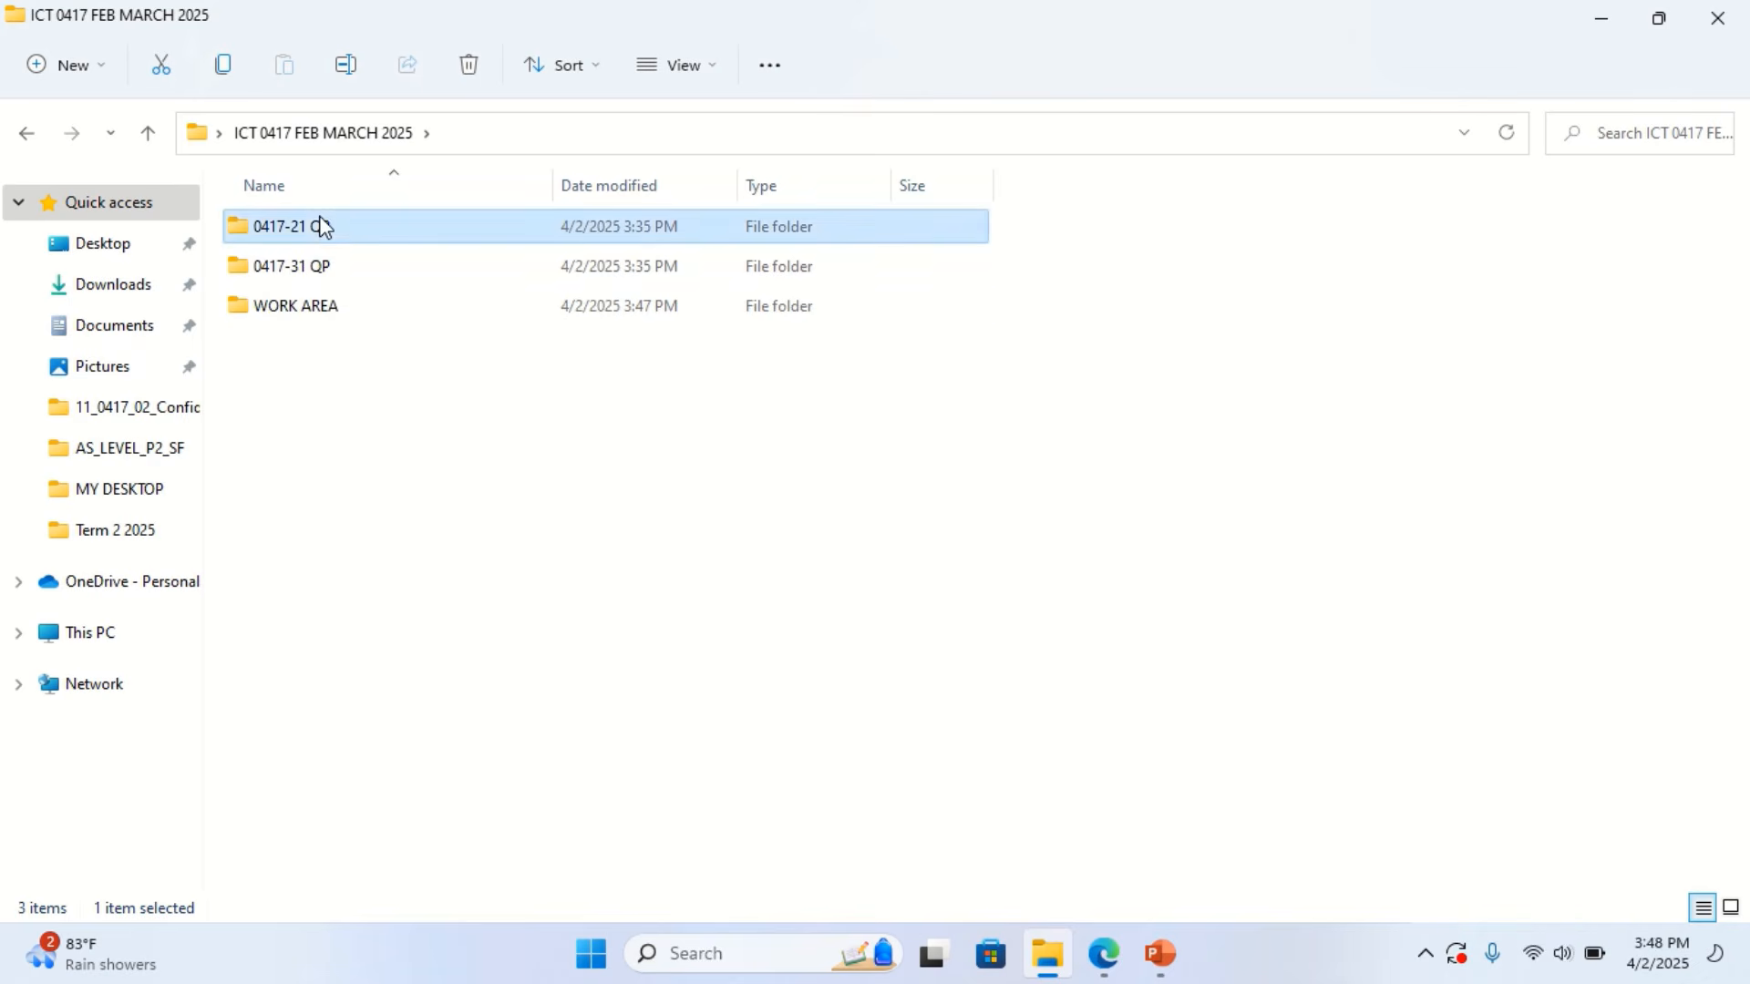
double_click(321, 227)
double_click(320, 224)
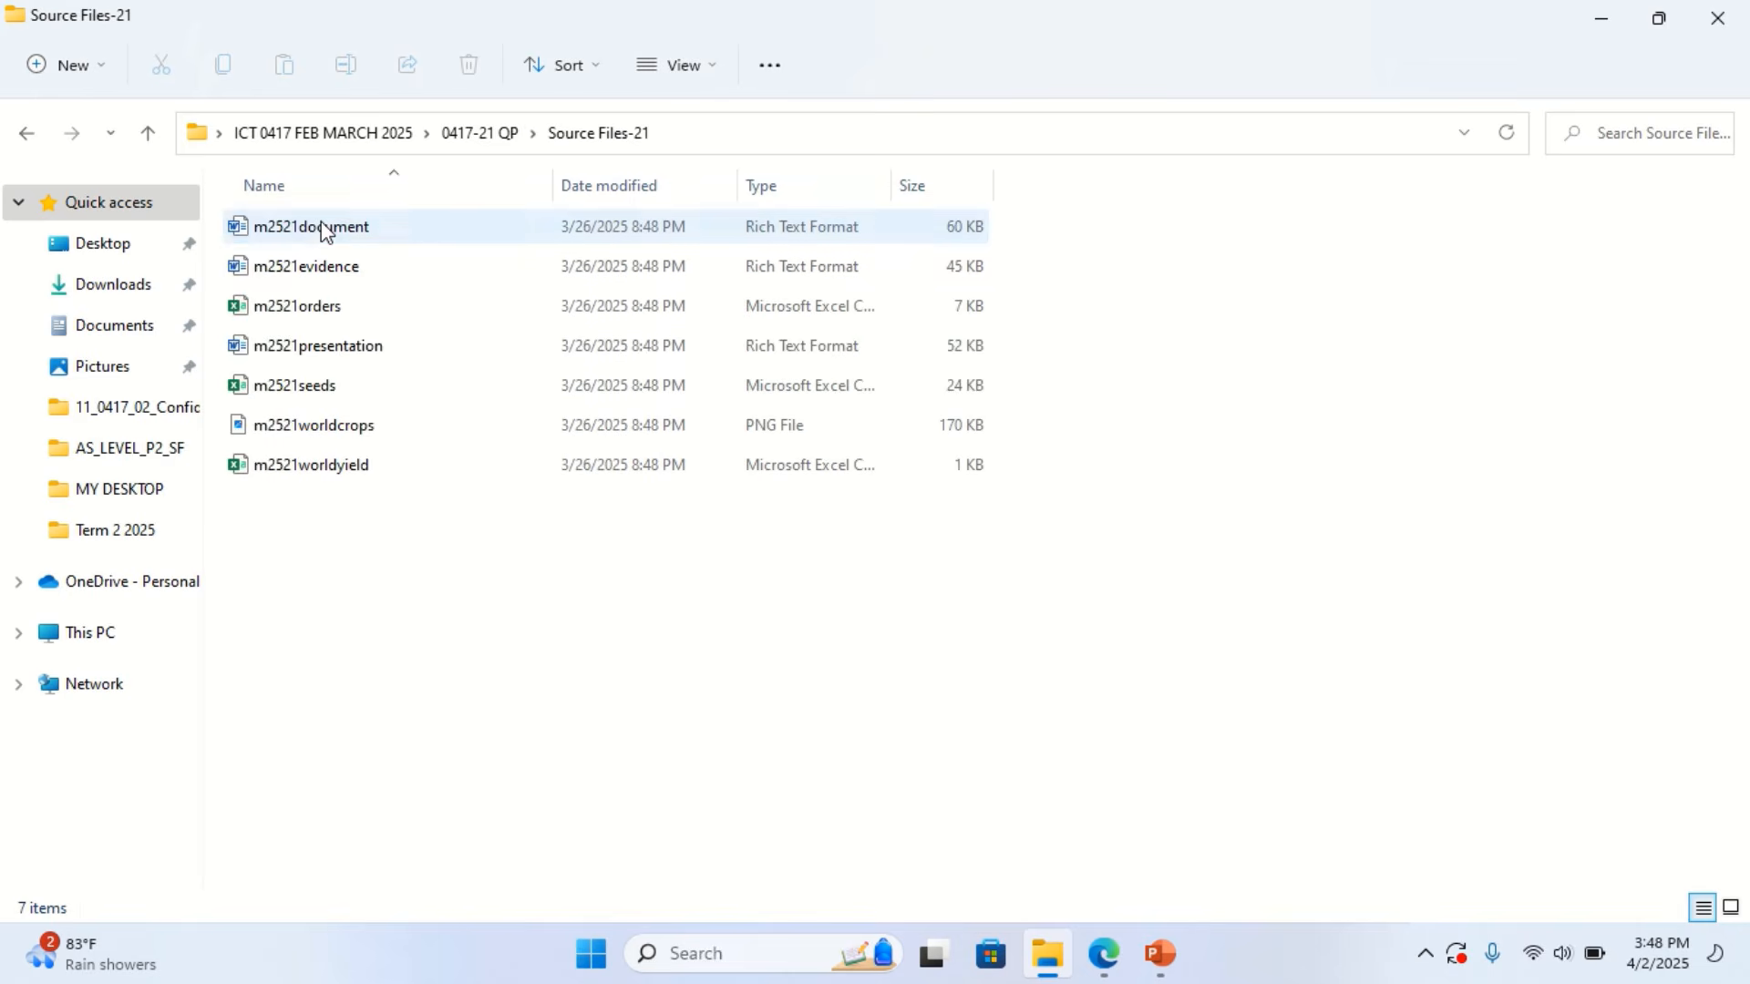
double_click(310, 279)
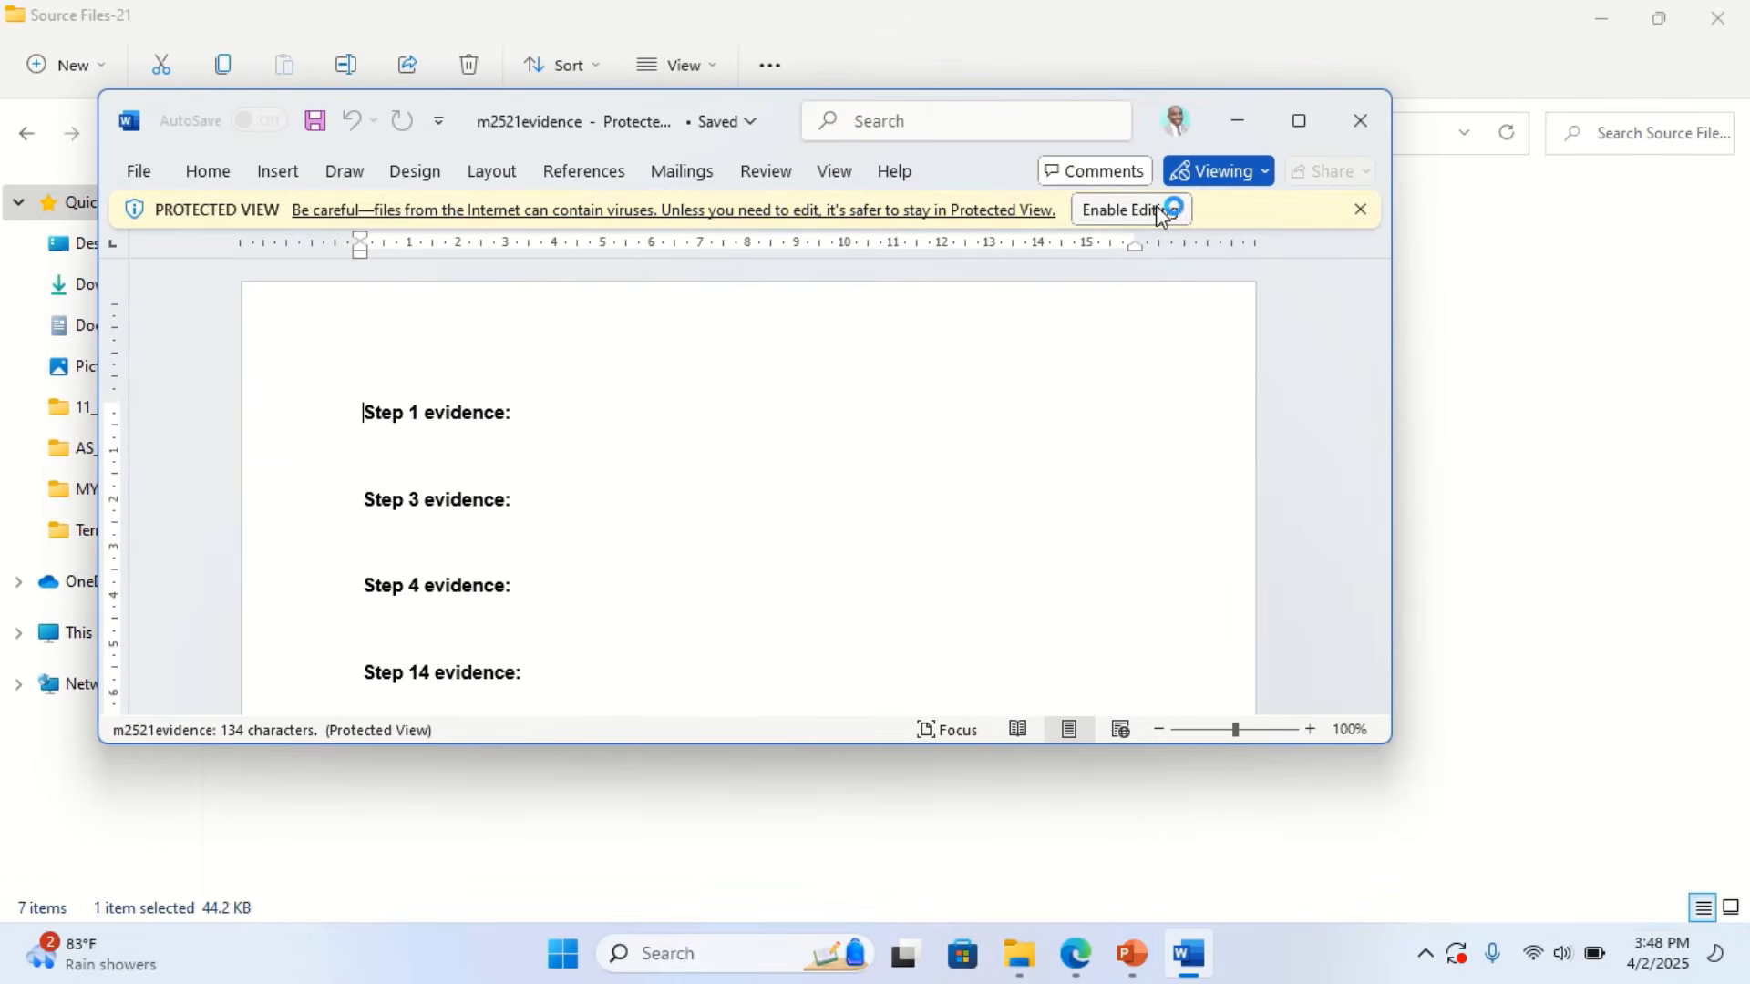
click(1162, 212)
click(1299, 120)
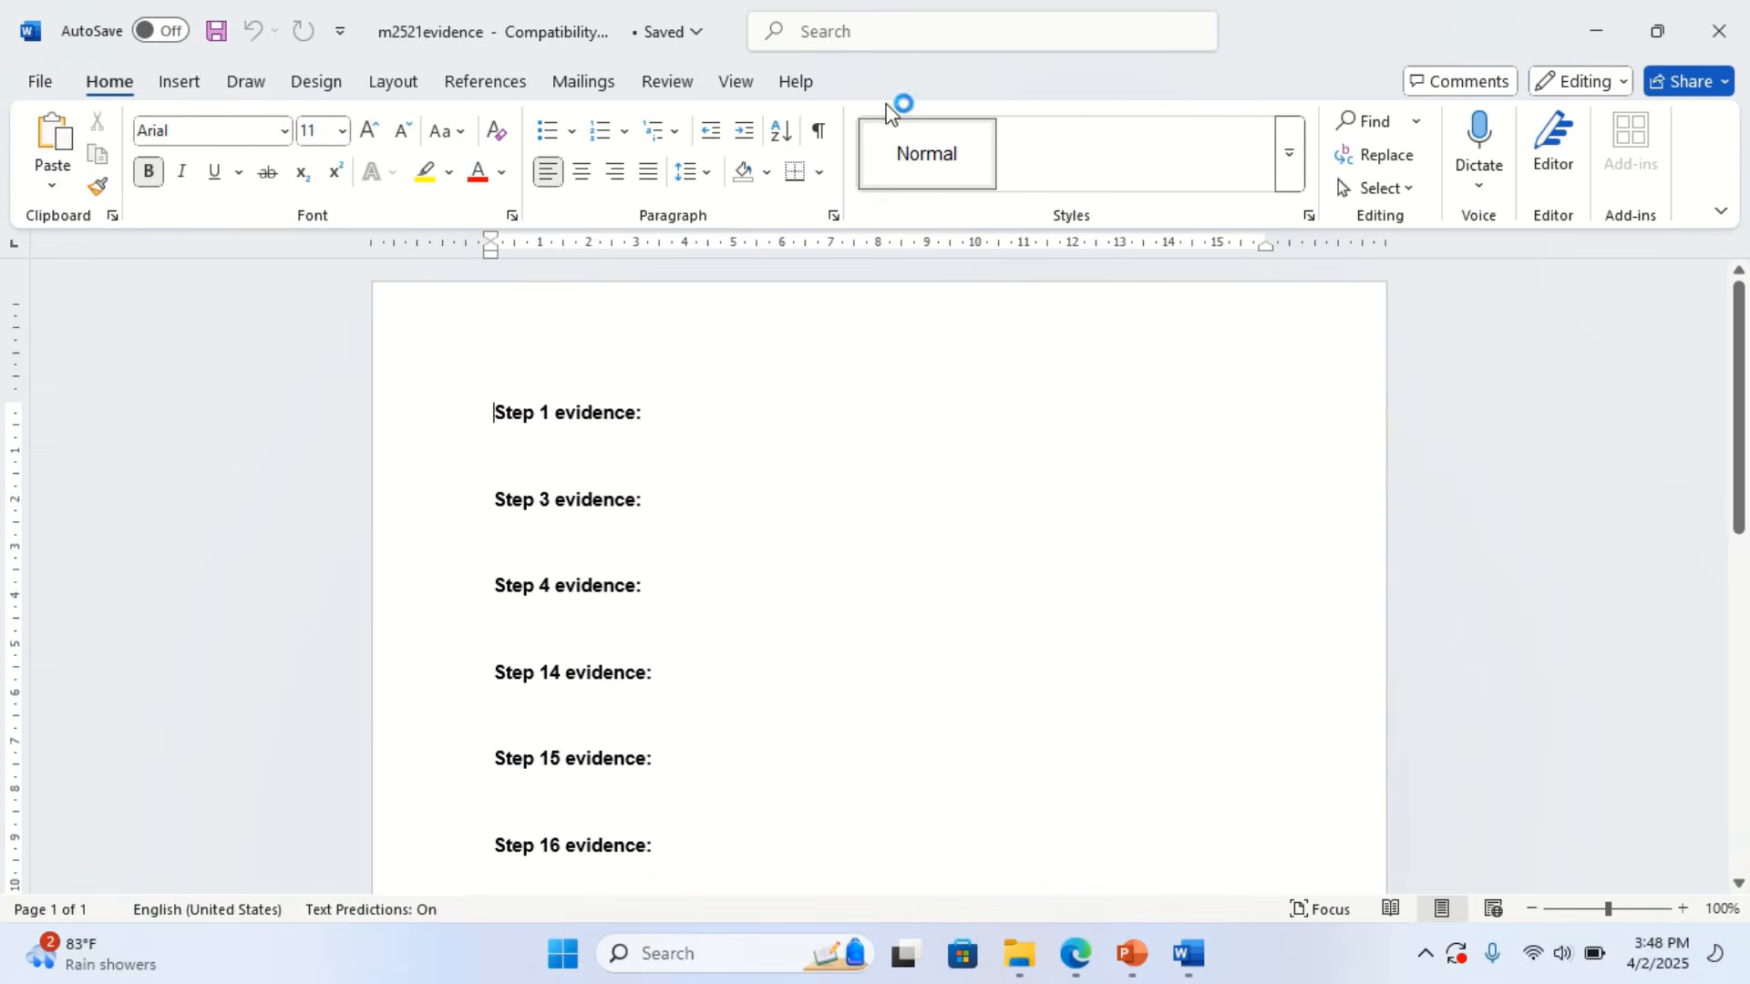
Insert the Blank (Three Columns) header into the evidence document
click(1683, 909)
click(1683, 909)
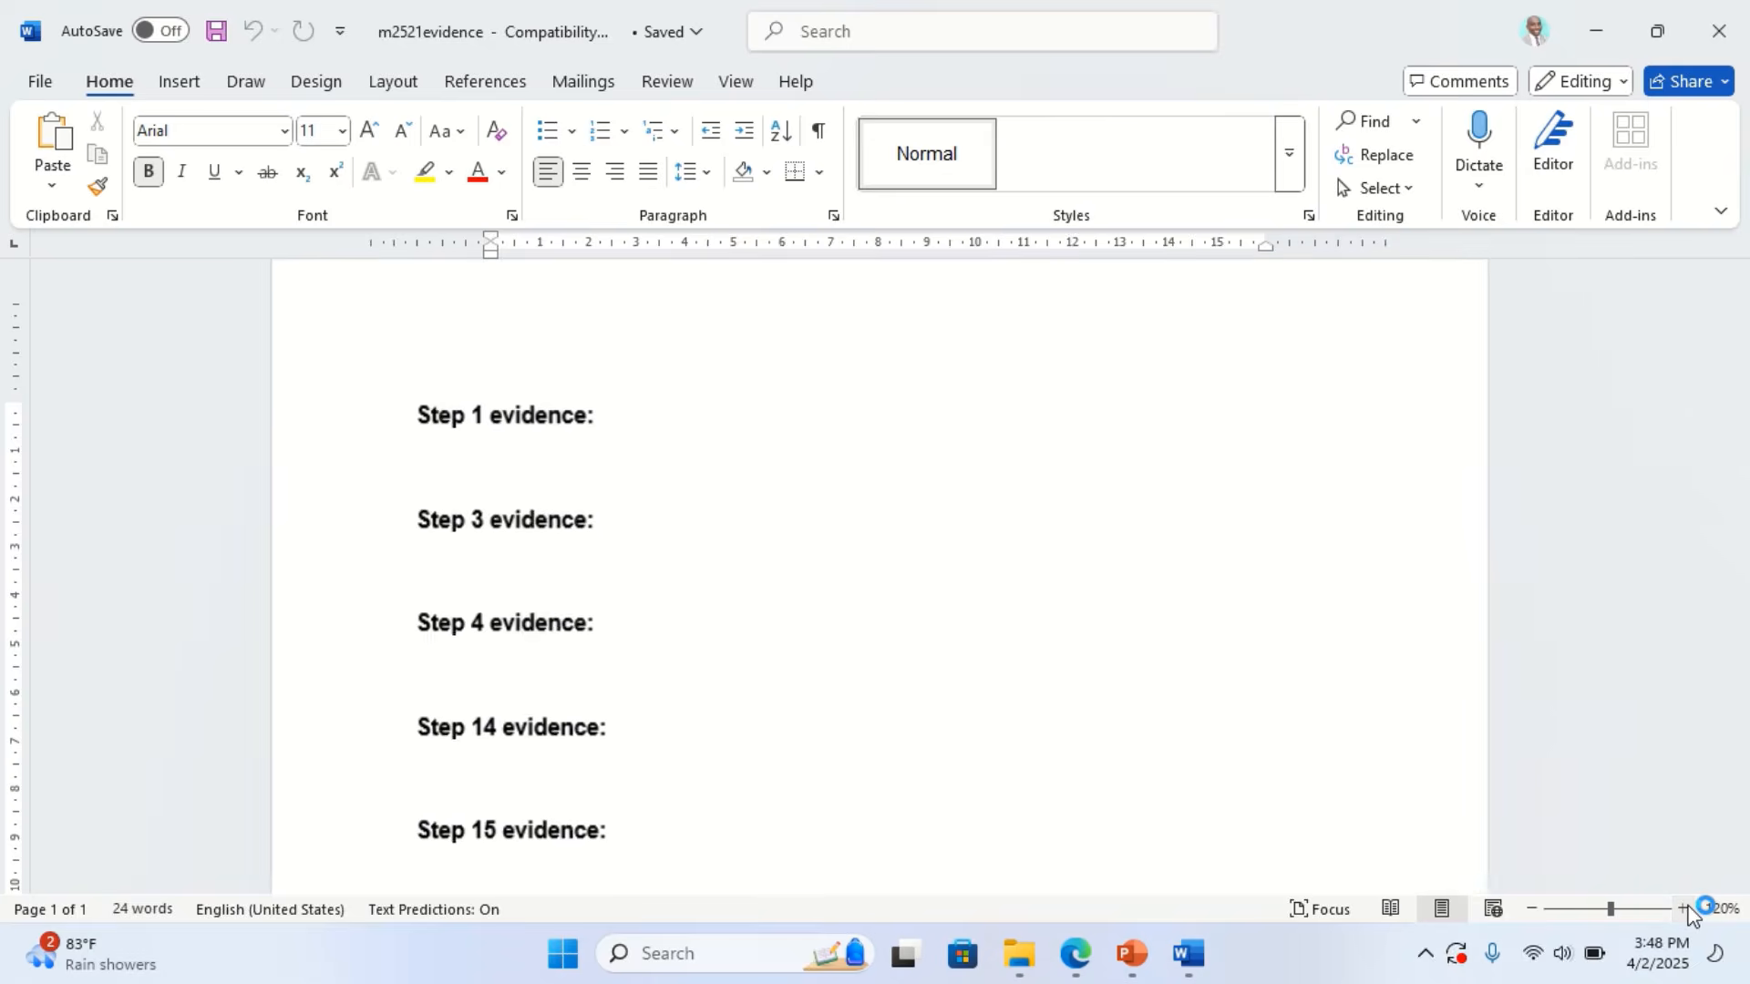
click(1683, 909)
scroll(500, 410, up, 1)
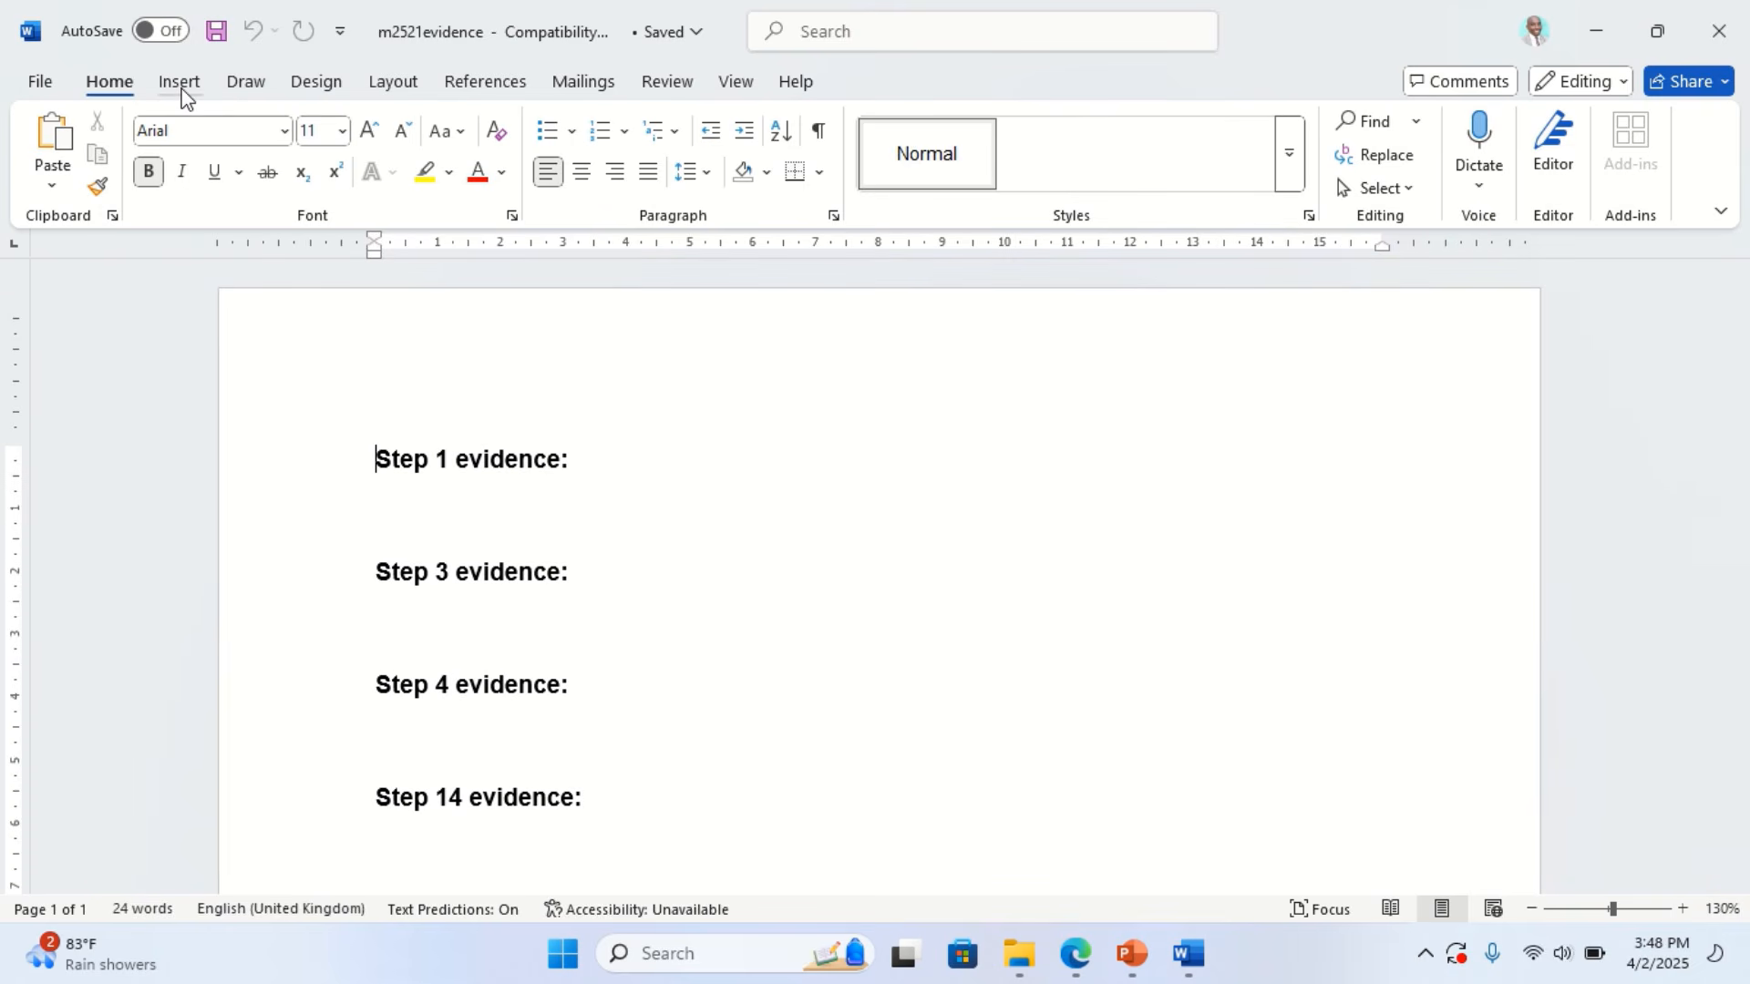
click(183, 91)
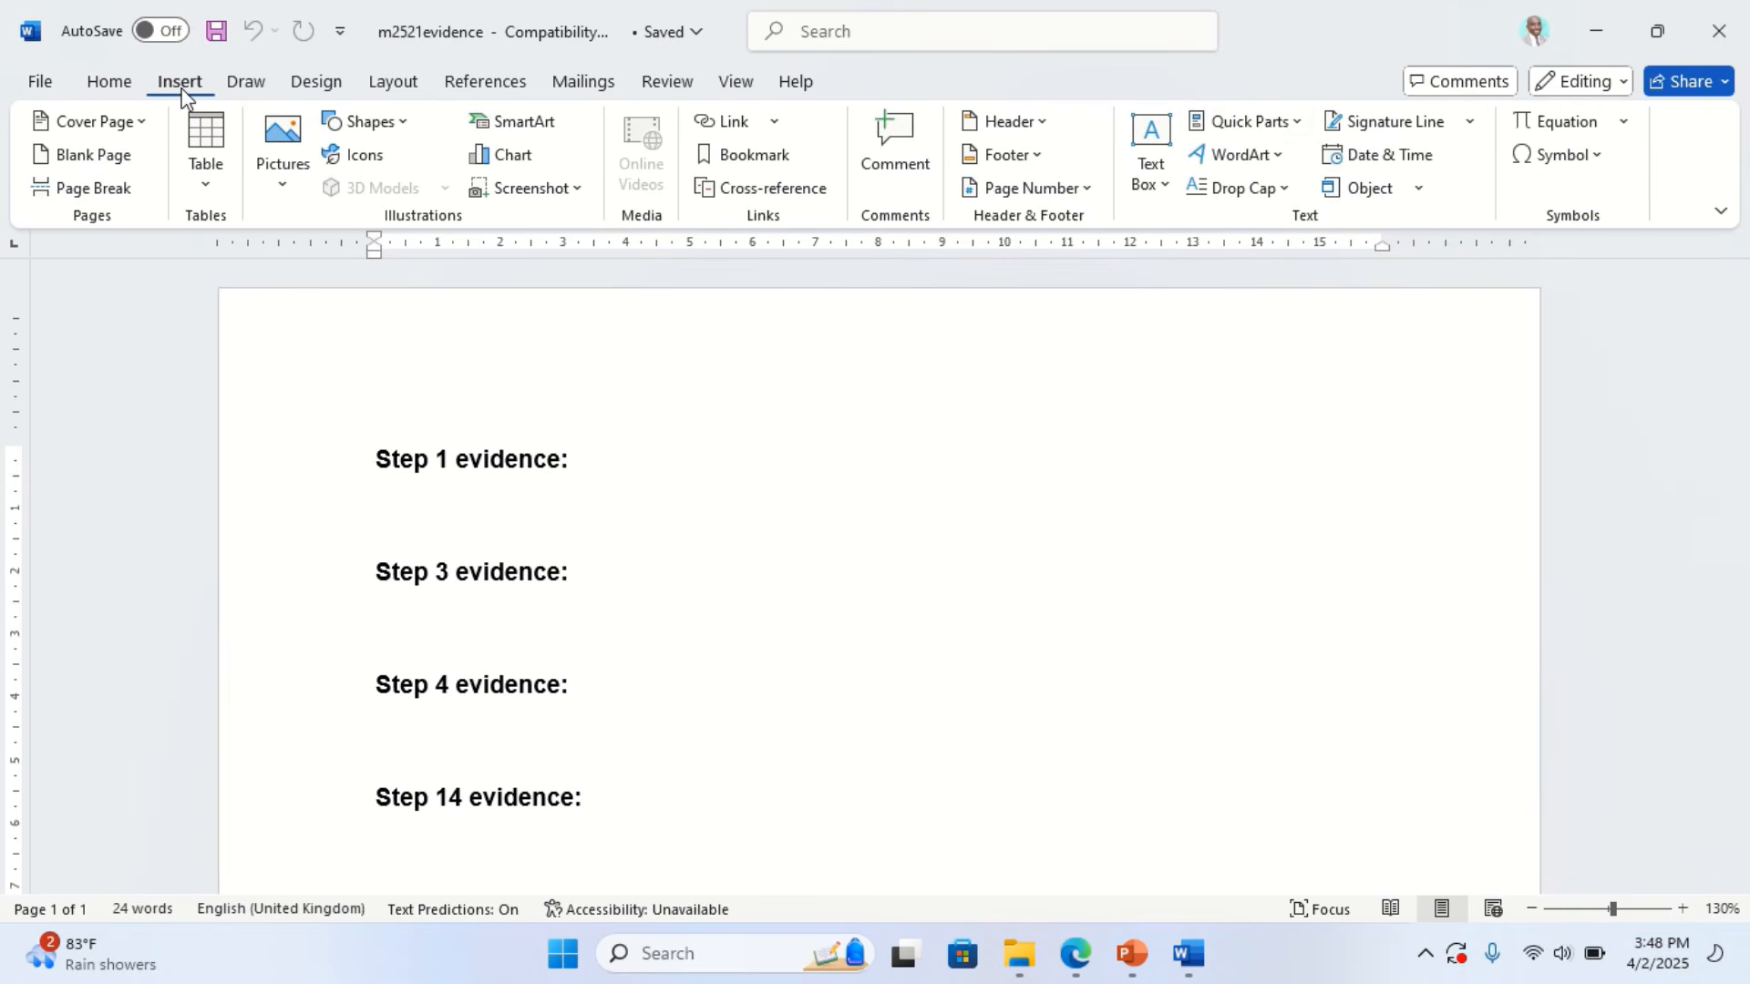
click(1042, 122)
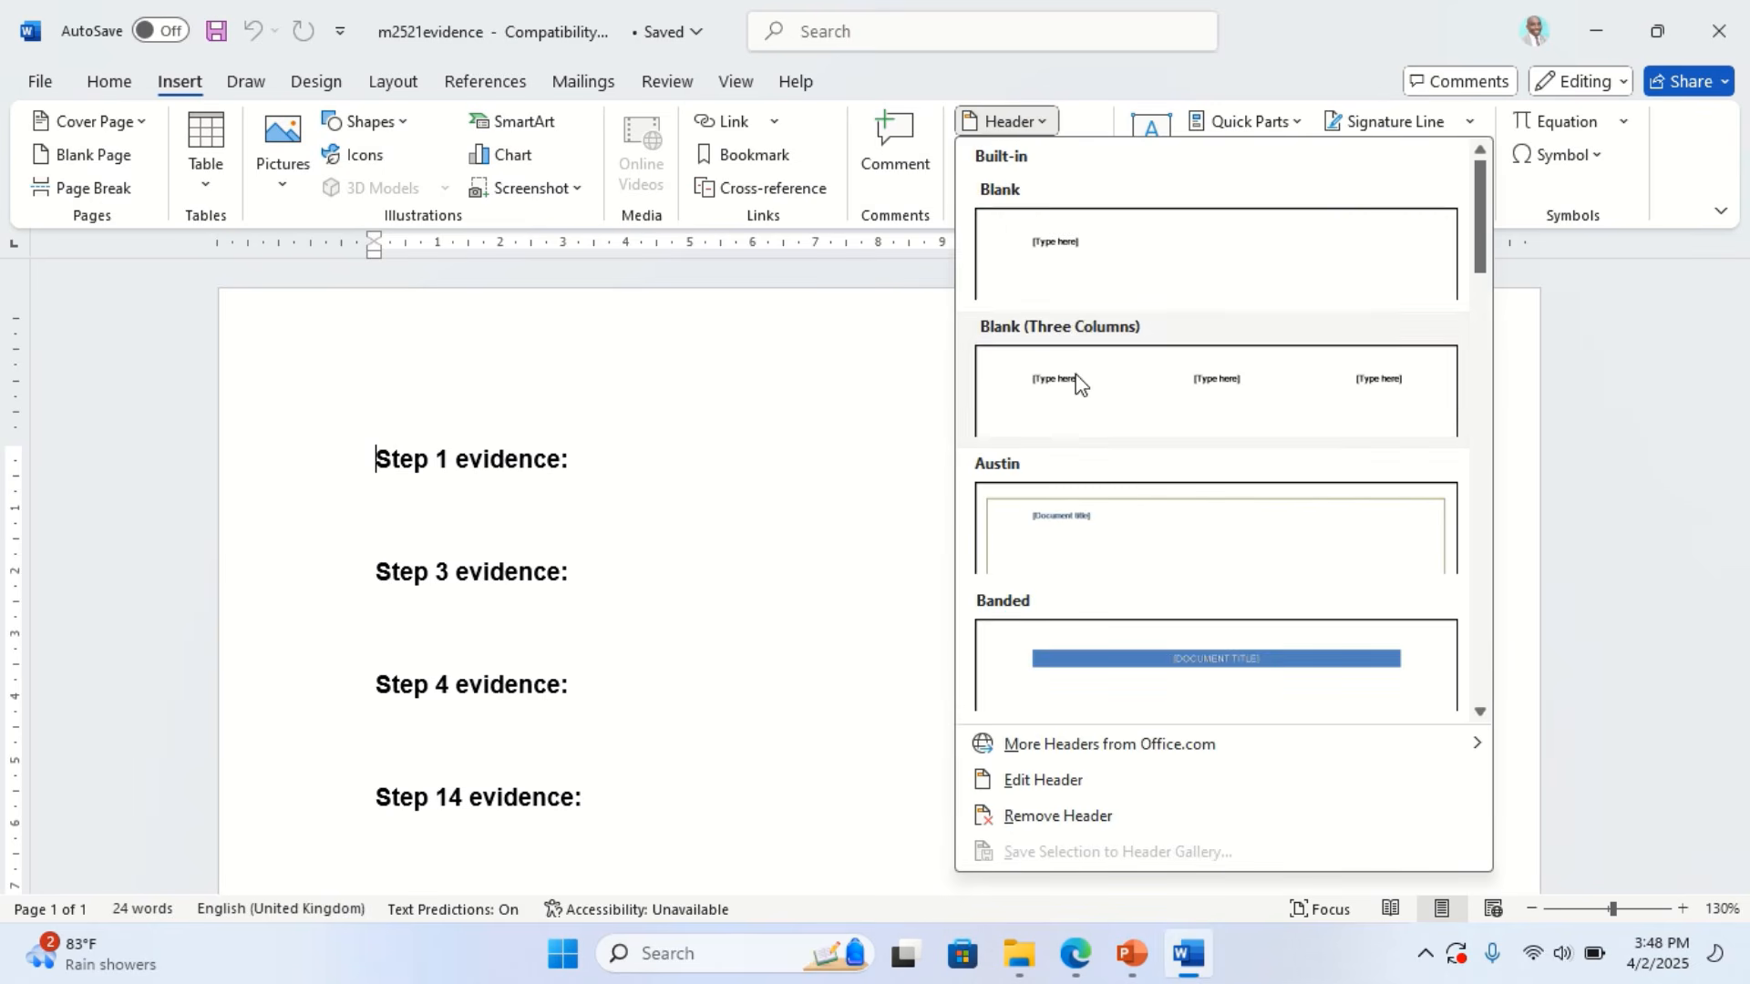
click(1078, 390)
Fill the header's three placeholders with "Candidate Name", "Centre No" and "Cand No", and close the header
click(452, 394)
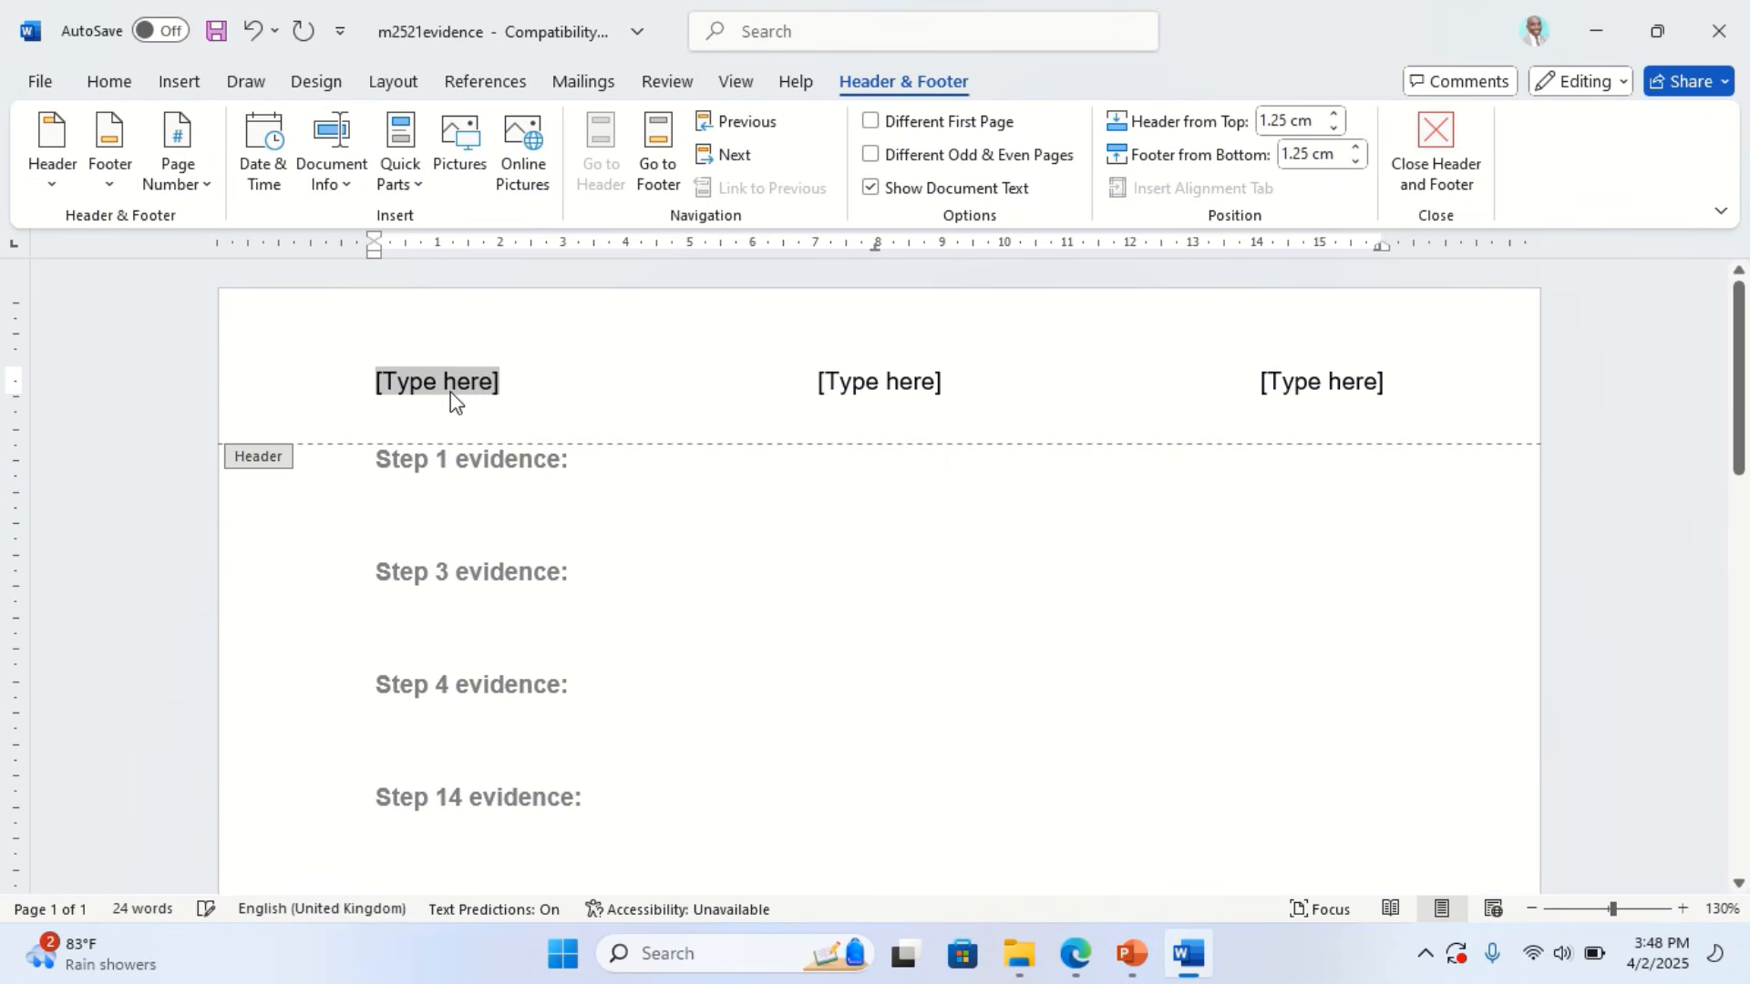
text(Candid)
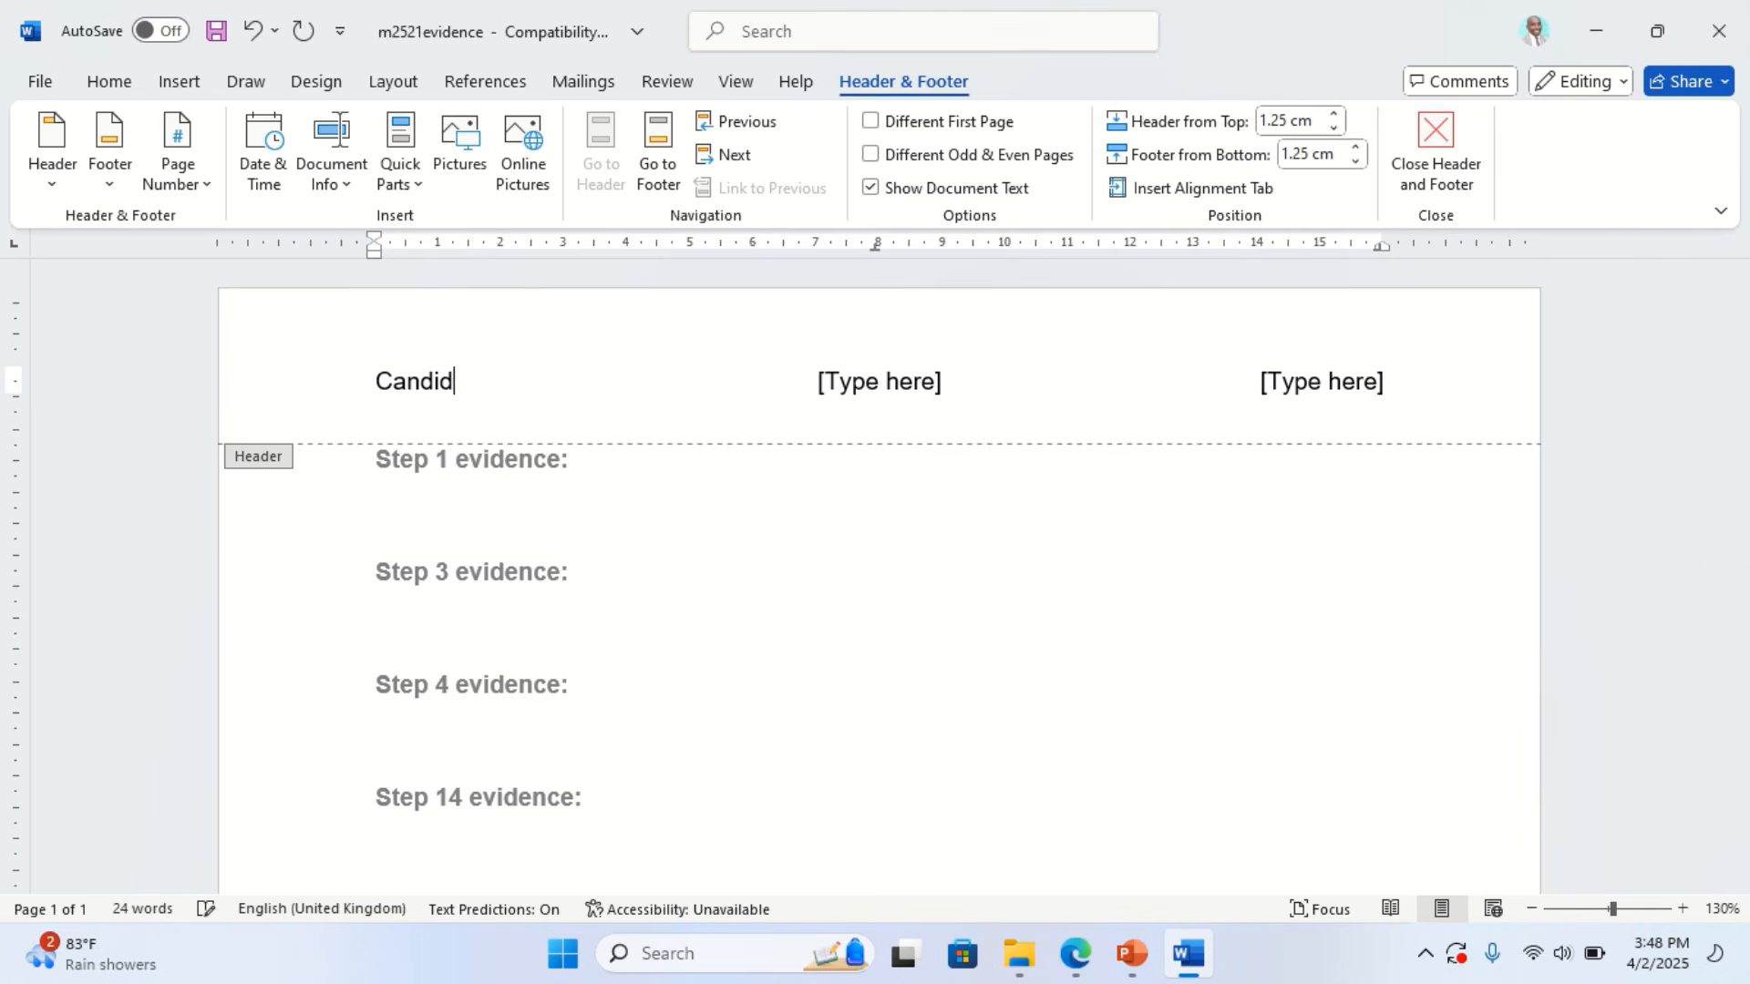
text(ate Name)
click(831, 394)
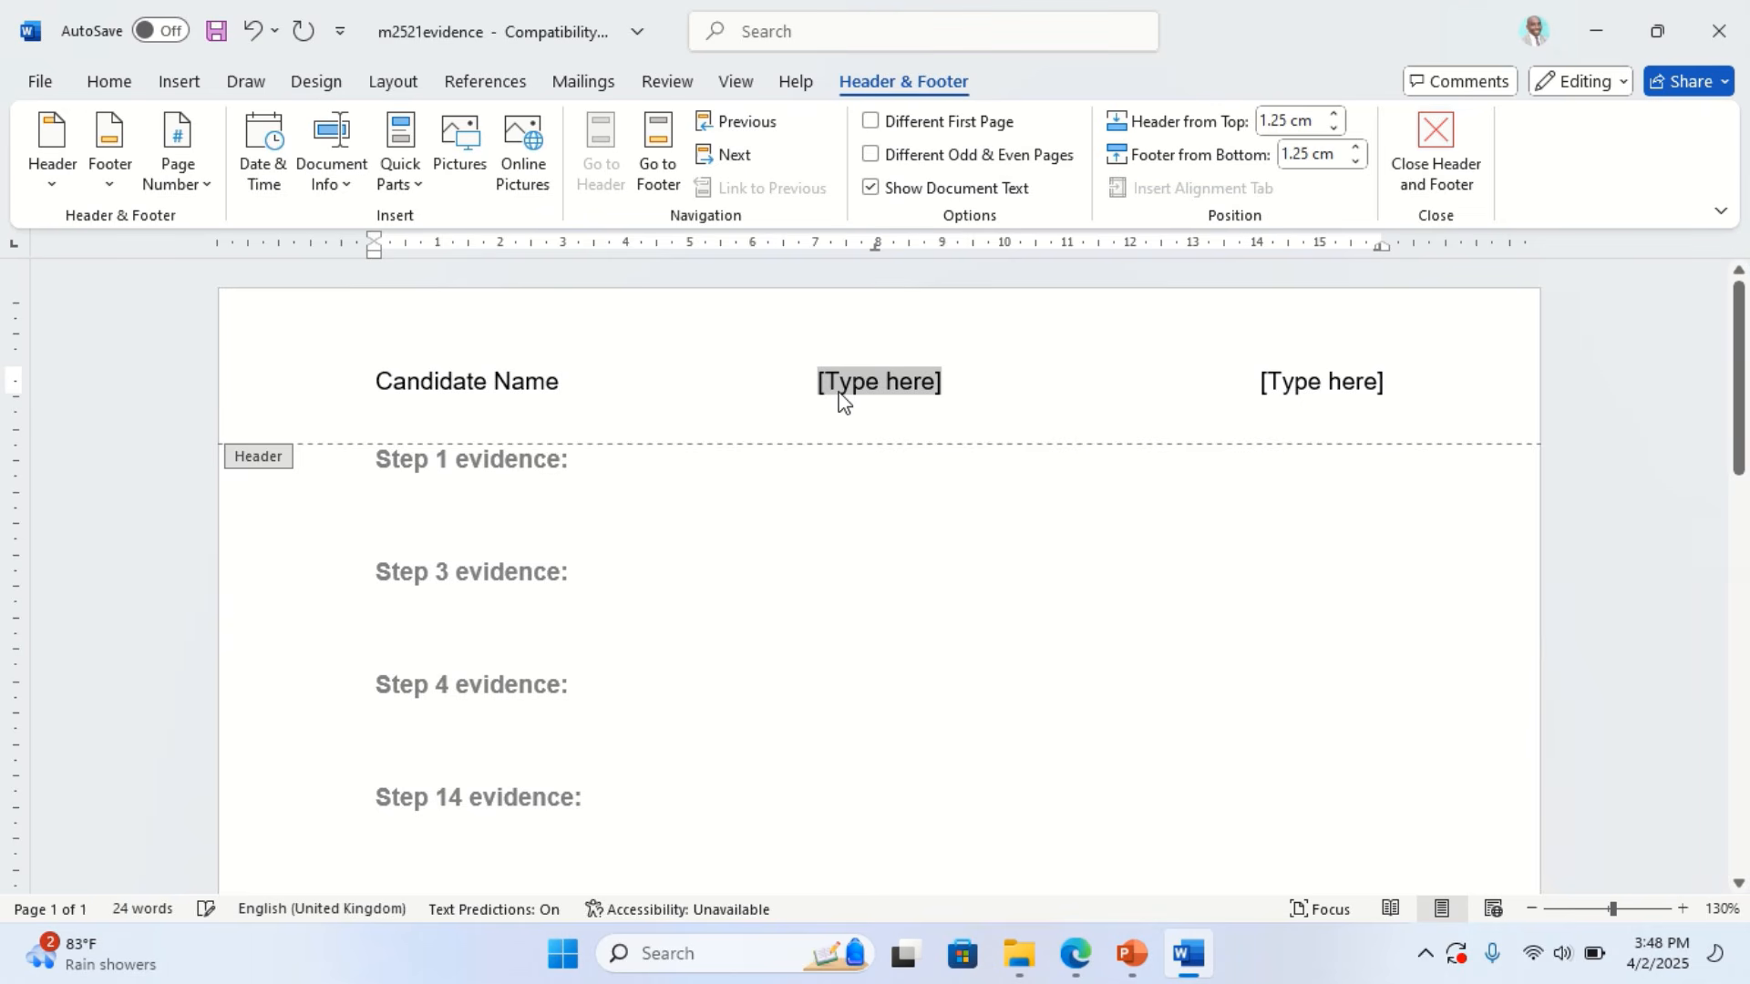
text(Cent)
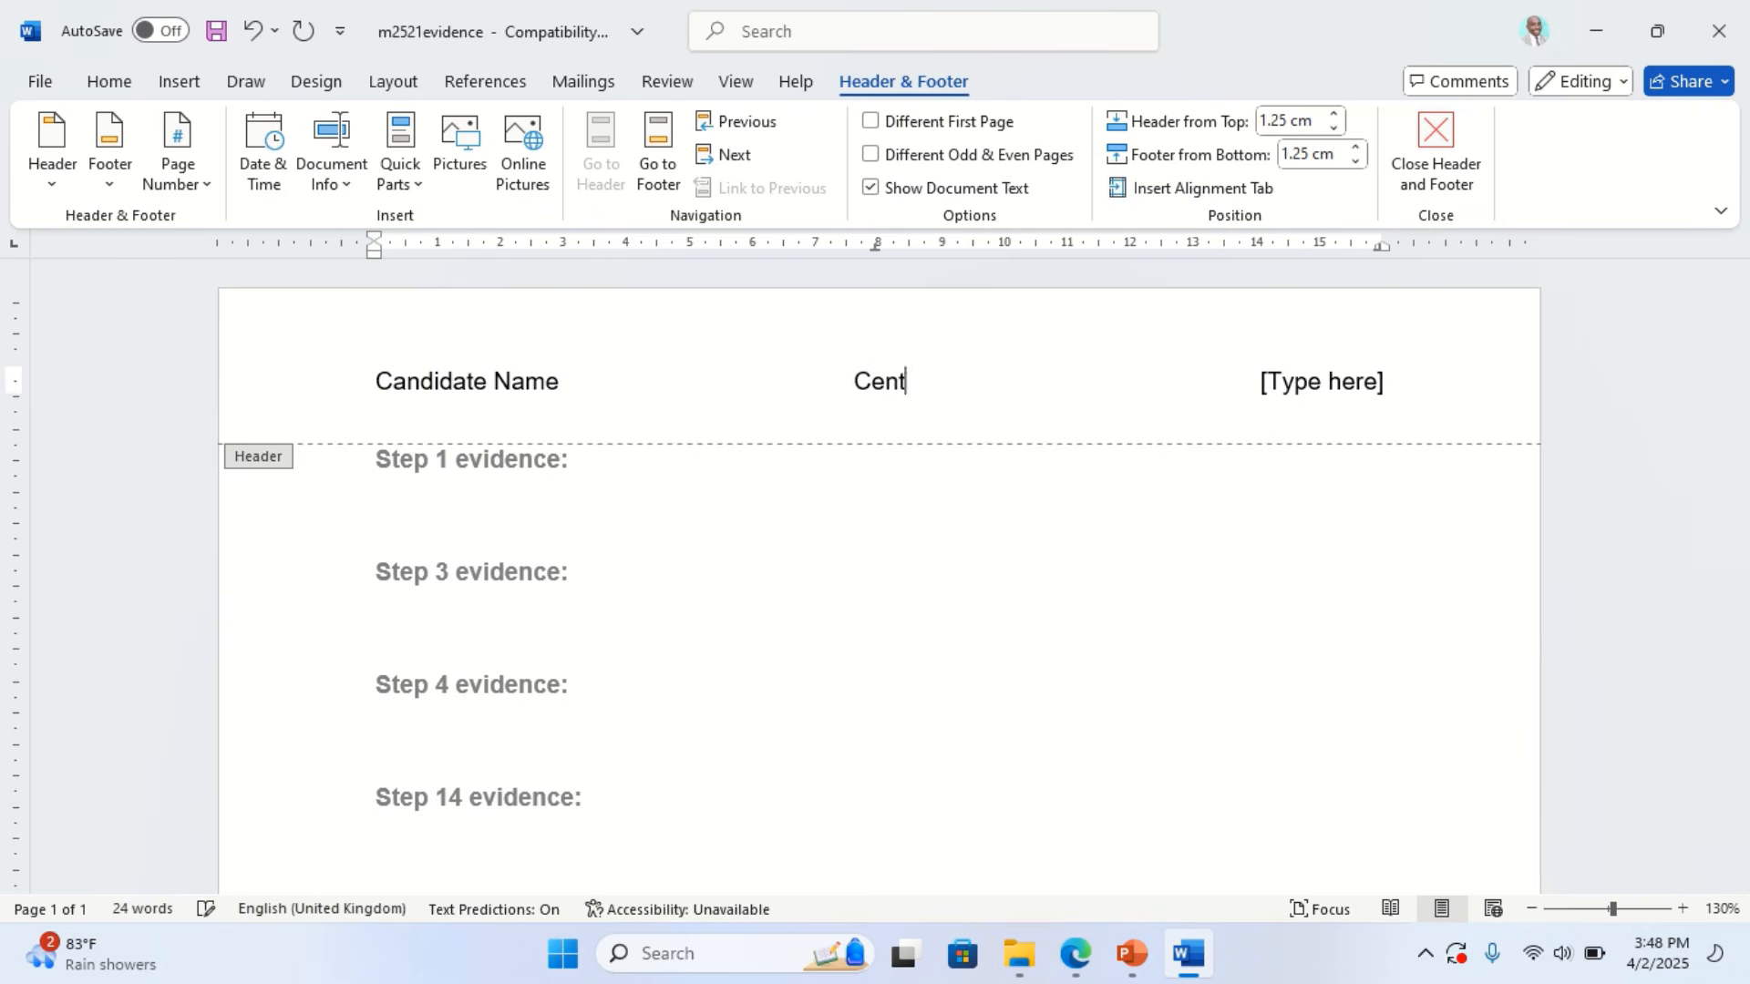
text(re No)
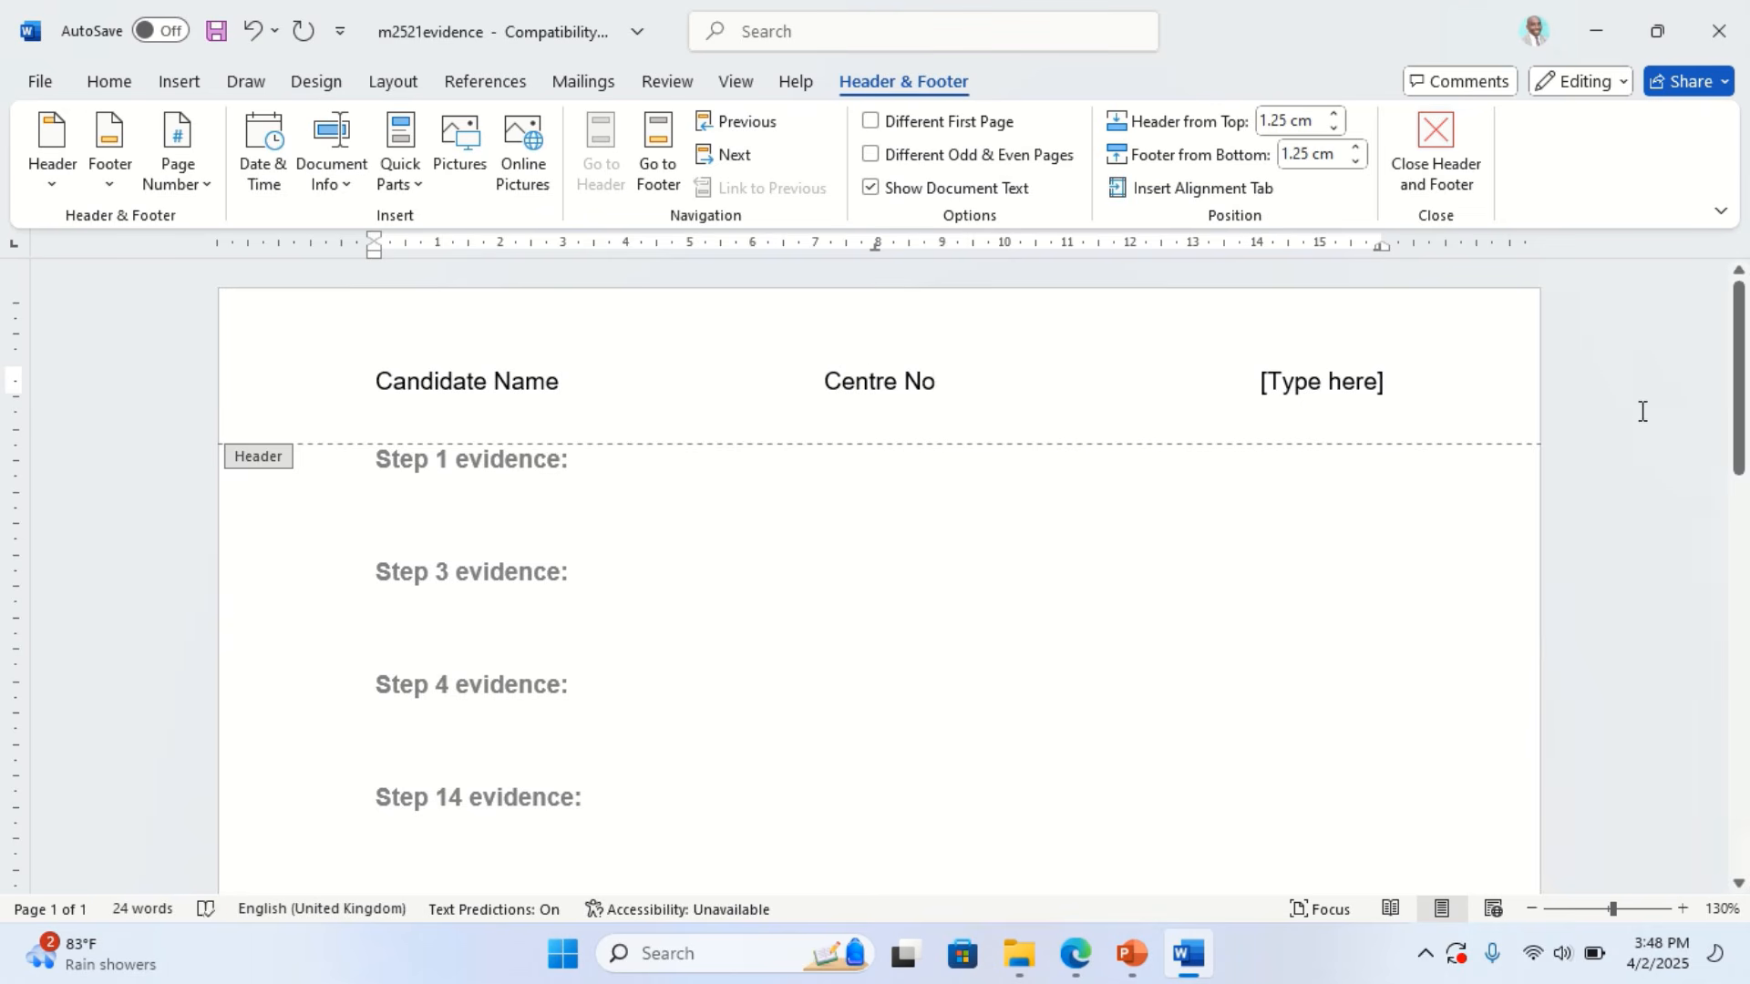
click(1353, 394)
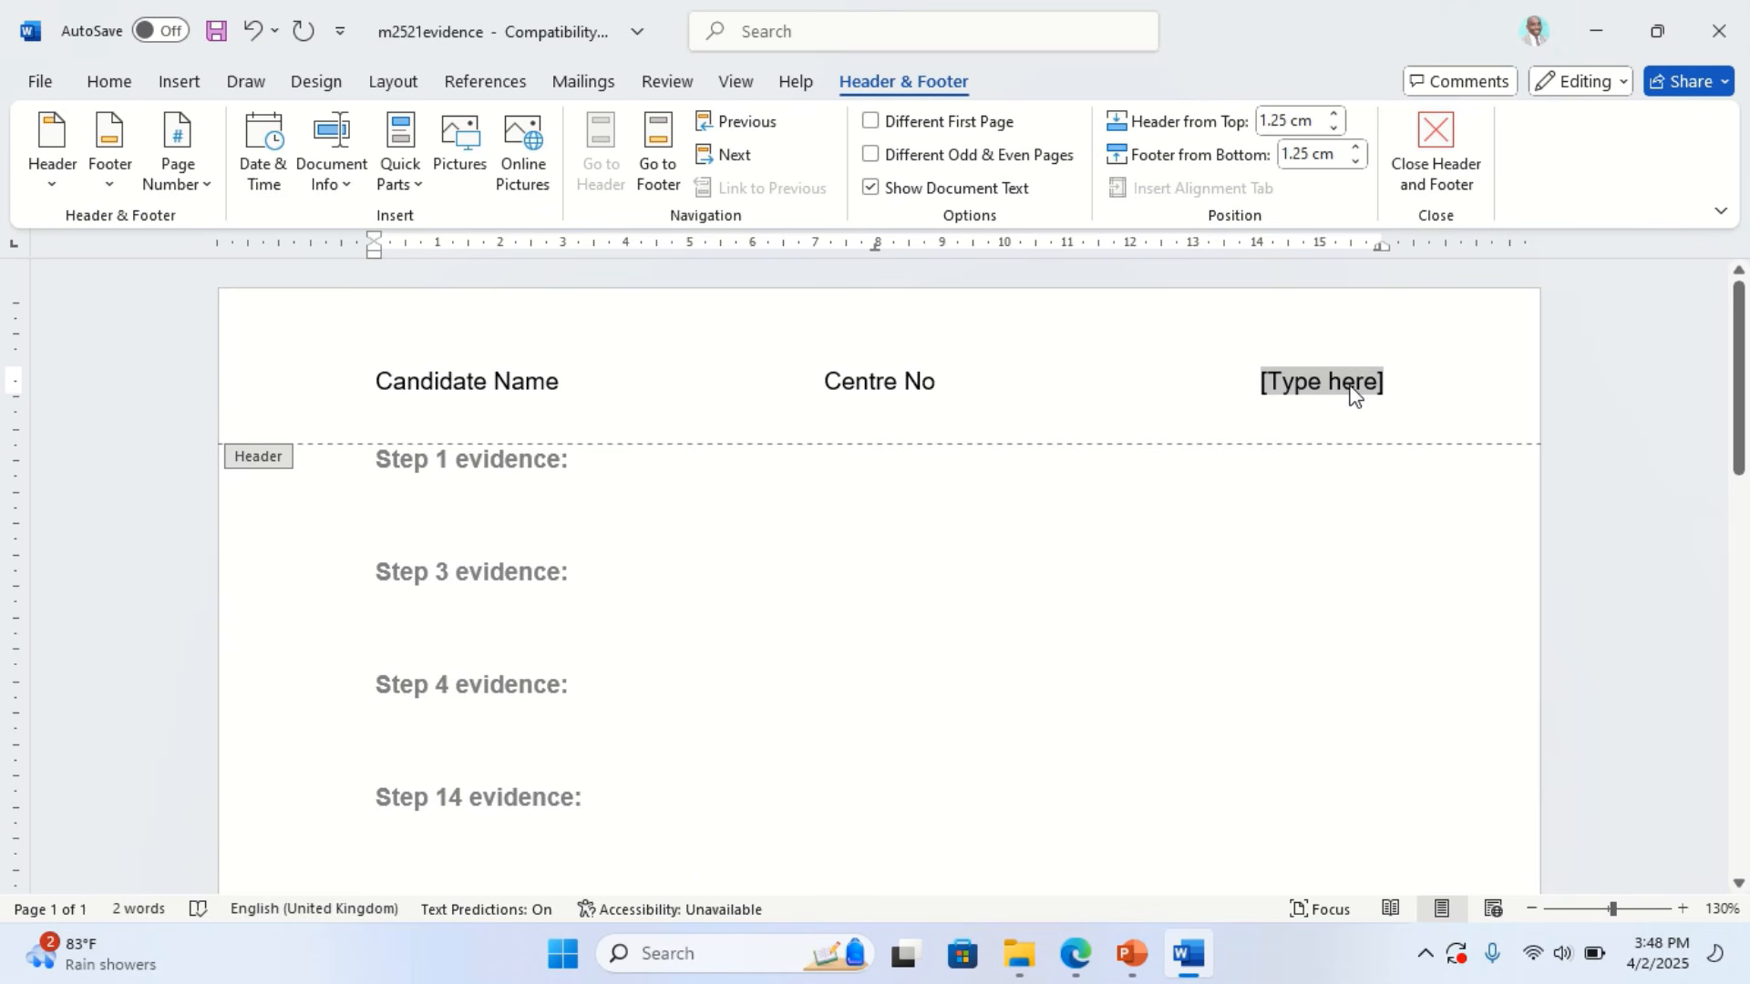
text(Cand No)
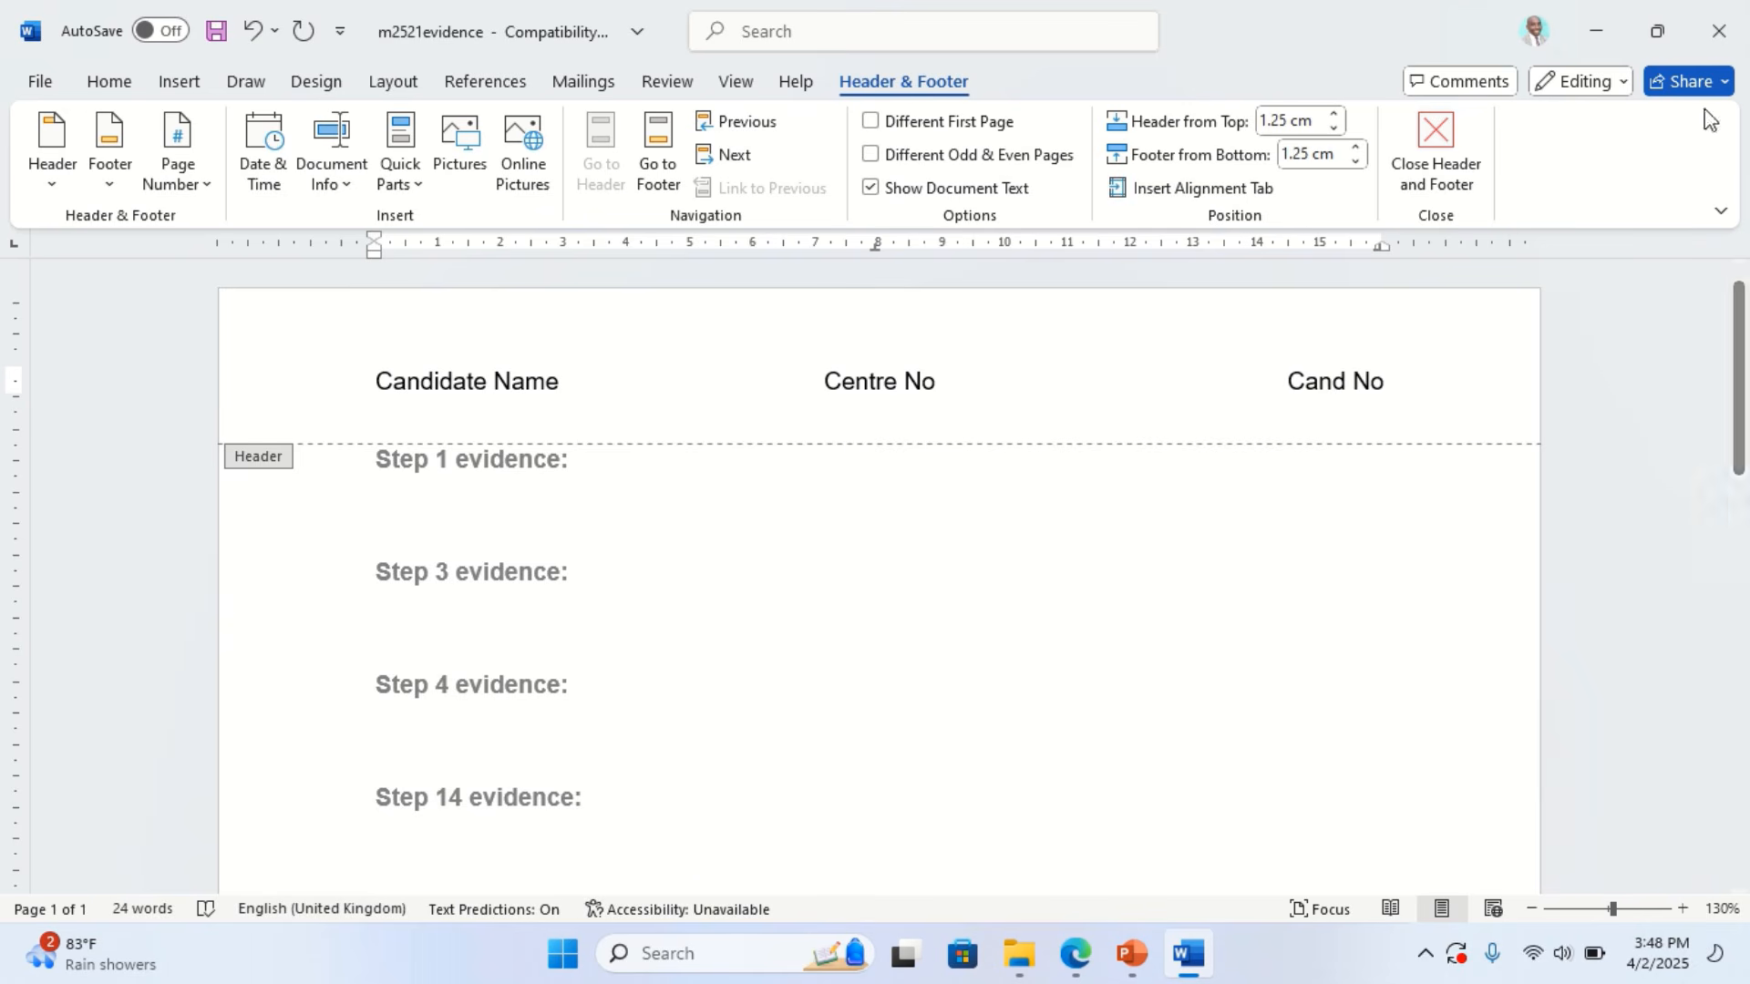
click(1435, 150)
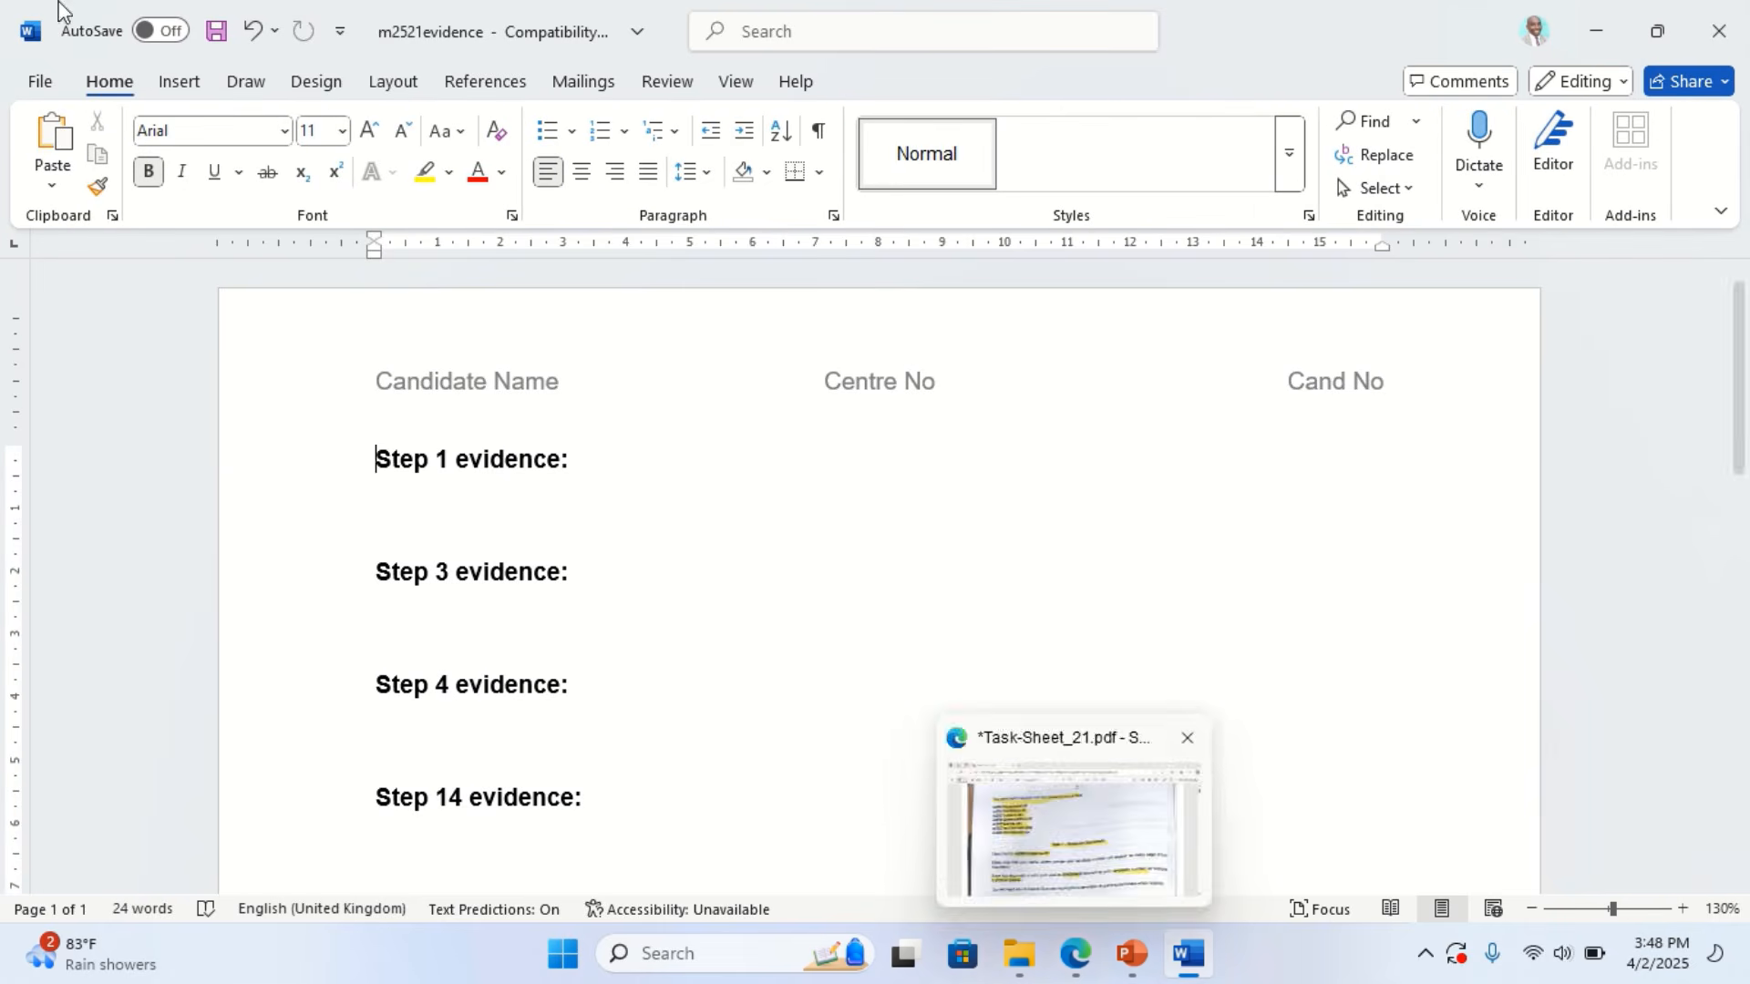
Start saving a copy of the evidence document and browse to Desktop > ICT 0417 FEB MARCH 2025 > WORK AREA
click(29, 84)
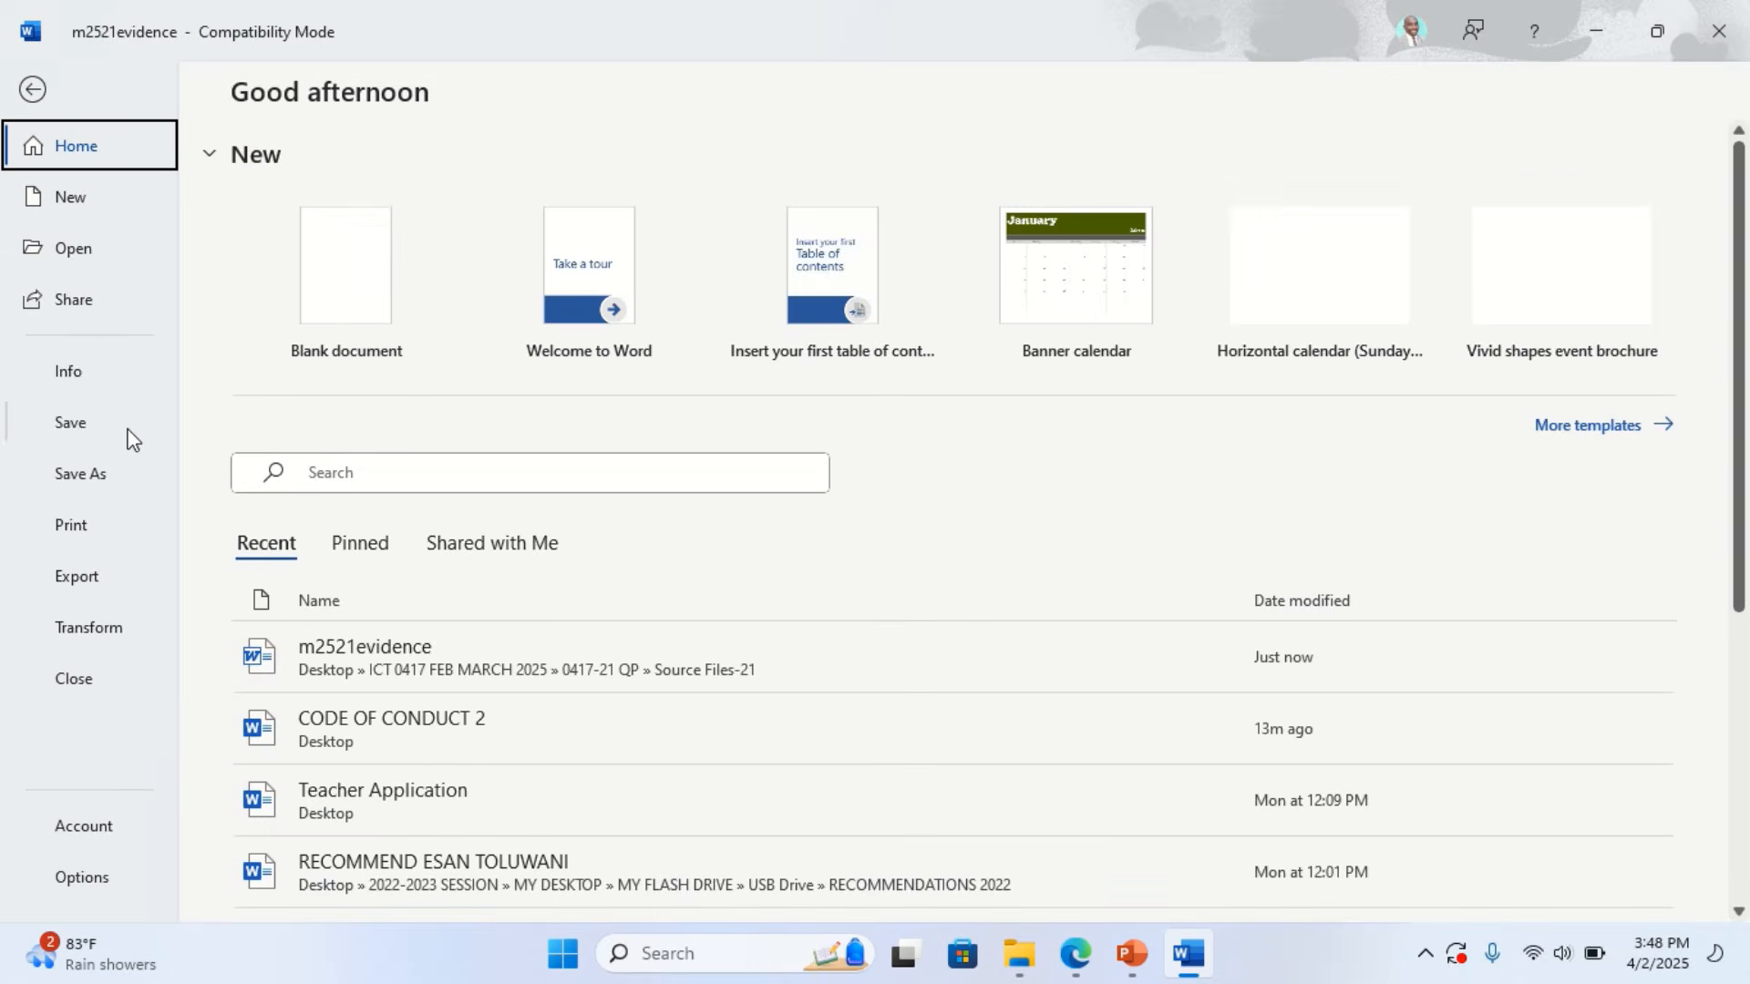
click(95, 465)
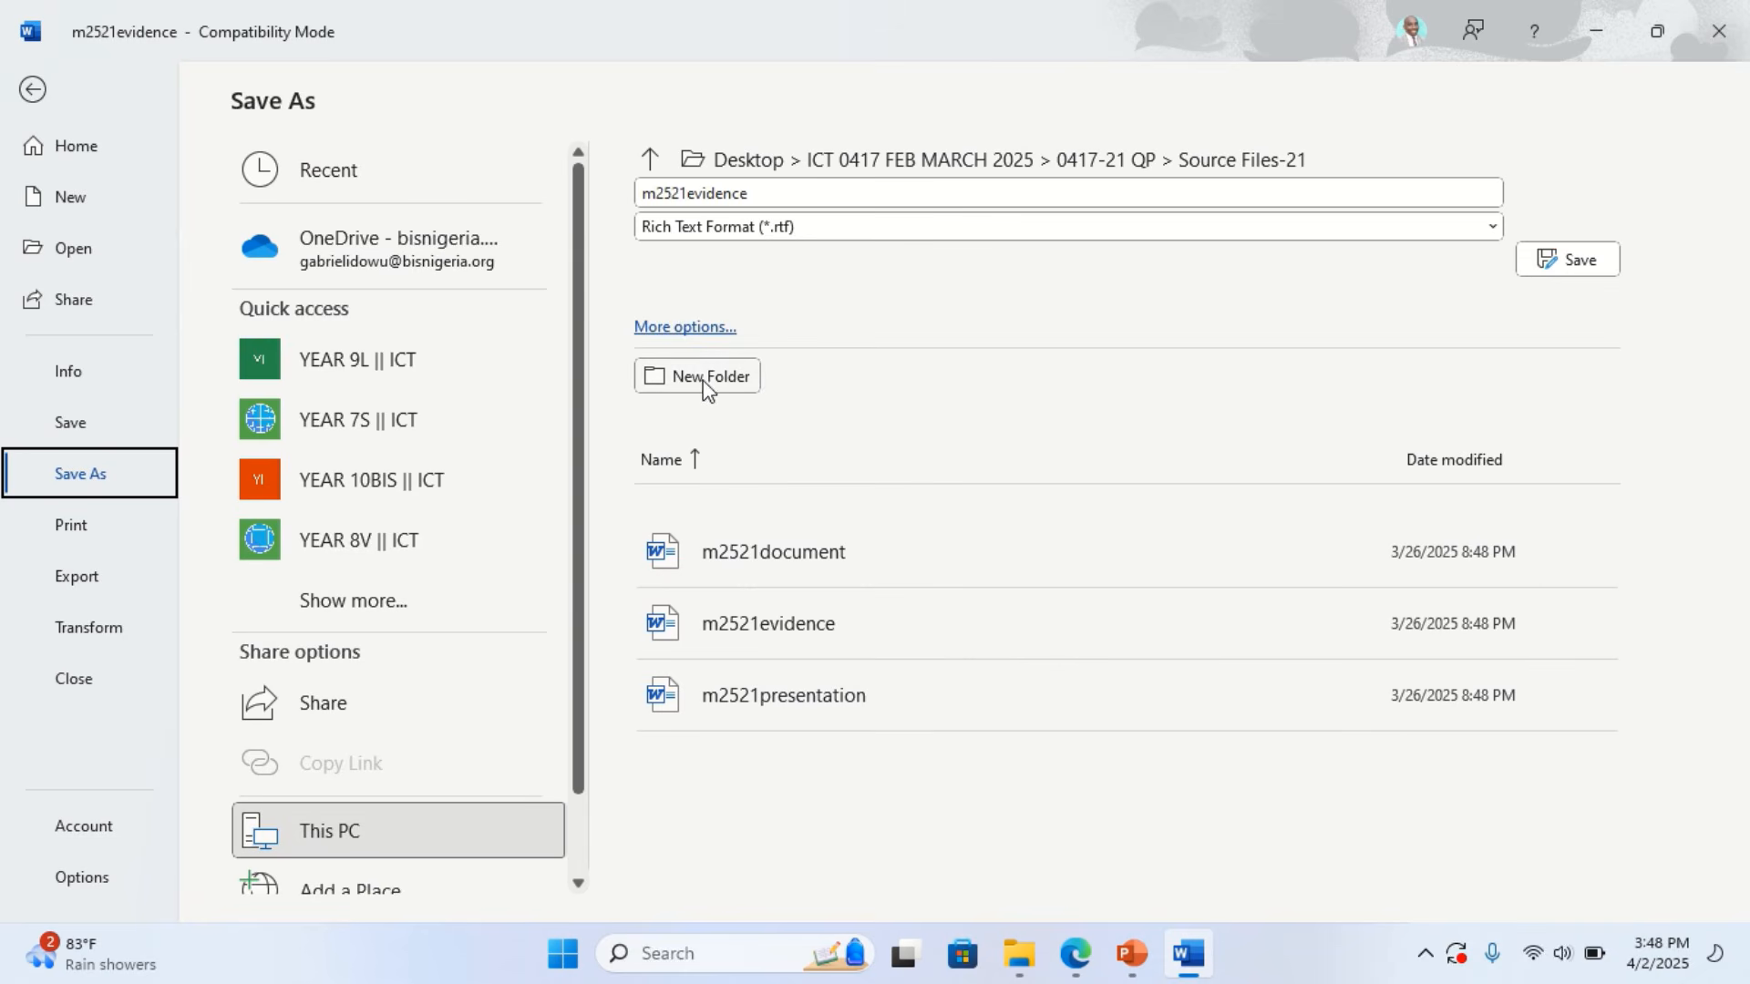
click(678, 325)
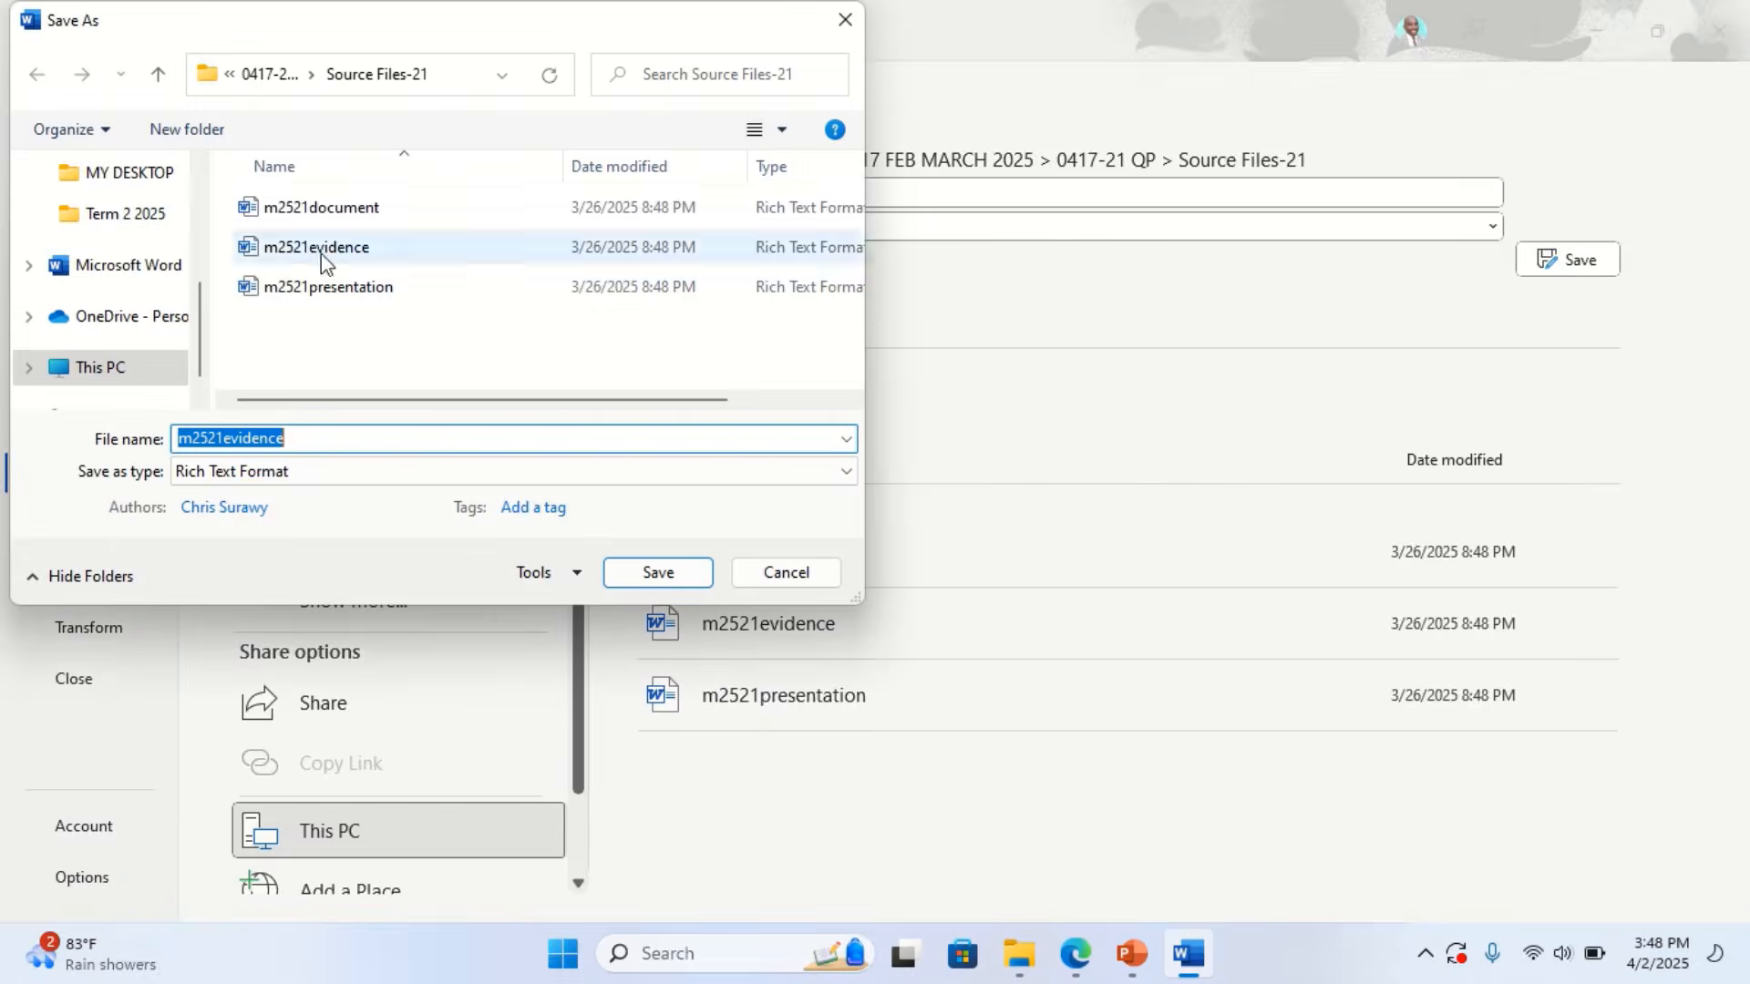
scroll(125, 243, up, 5)
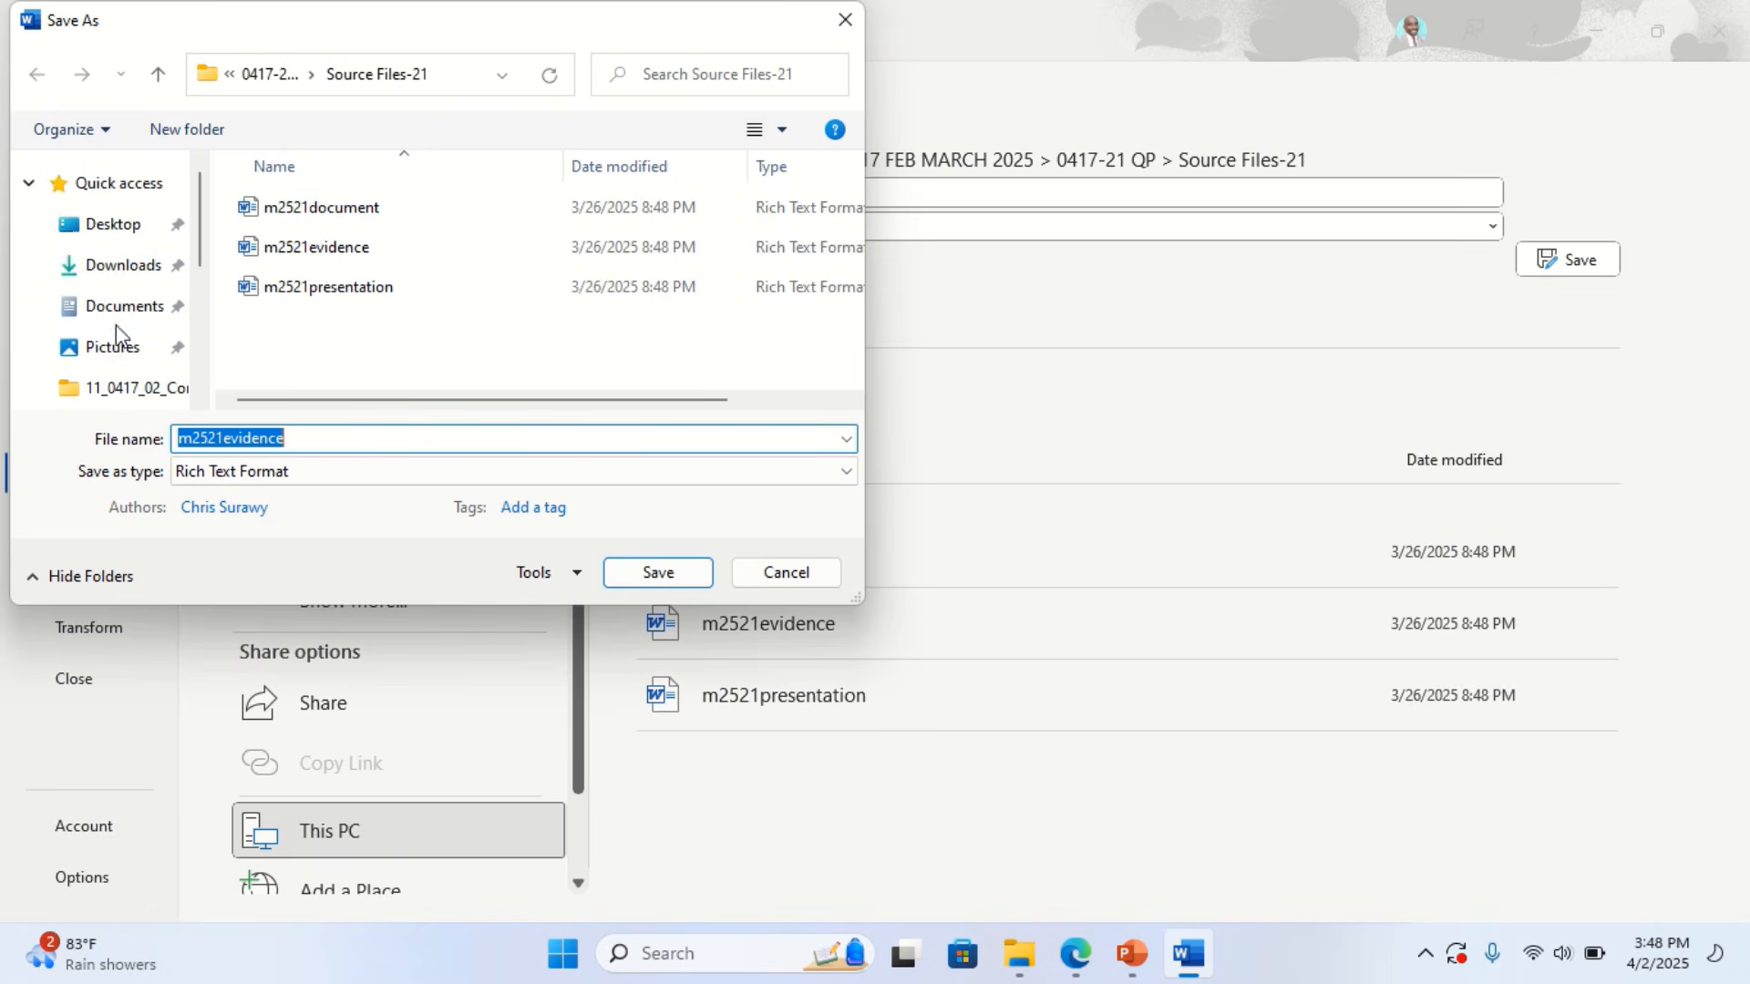
click(107, 227)
scroll(388, 246, down, 6)
scroll(388, 273, down, 2)
scroll(394, 250, up, 2)
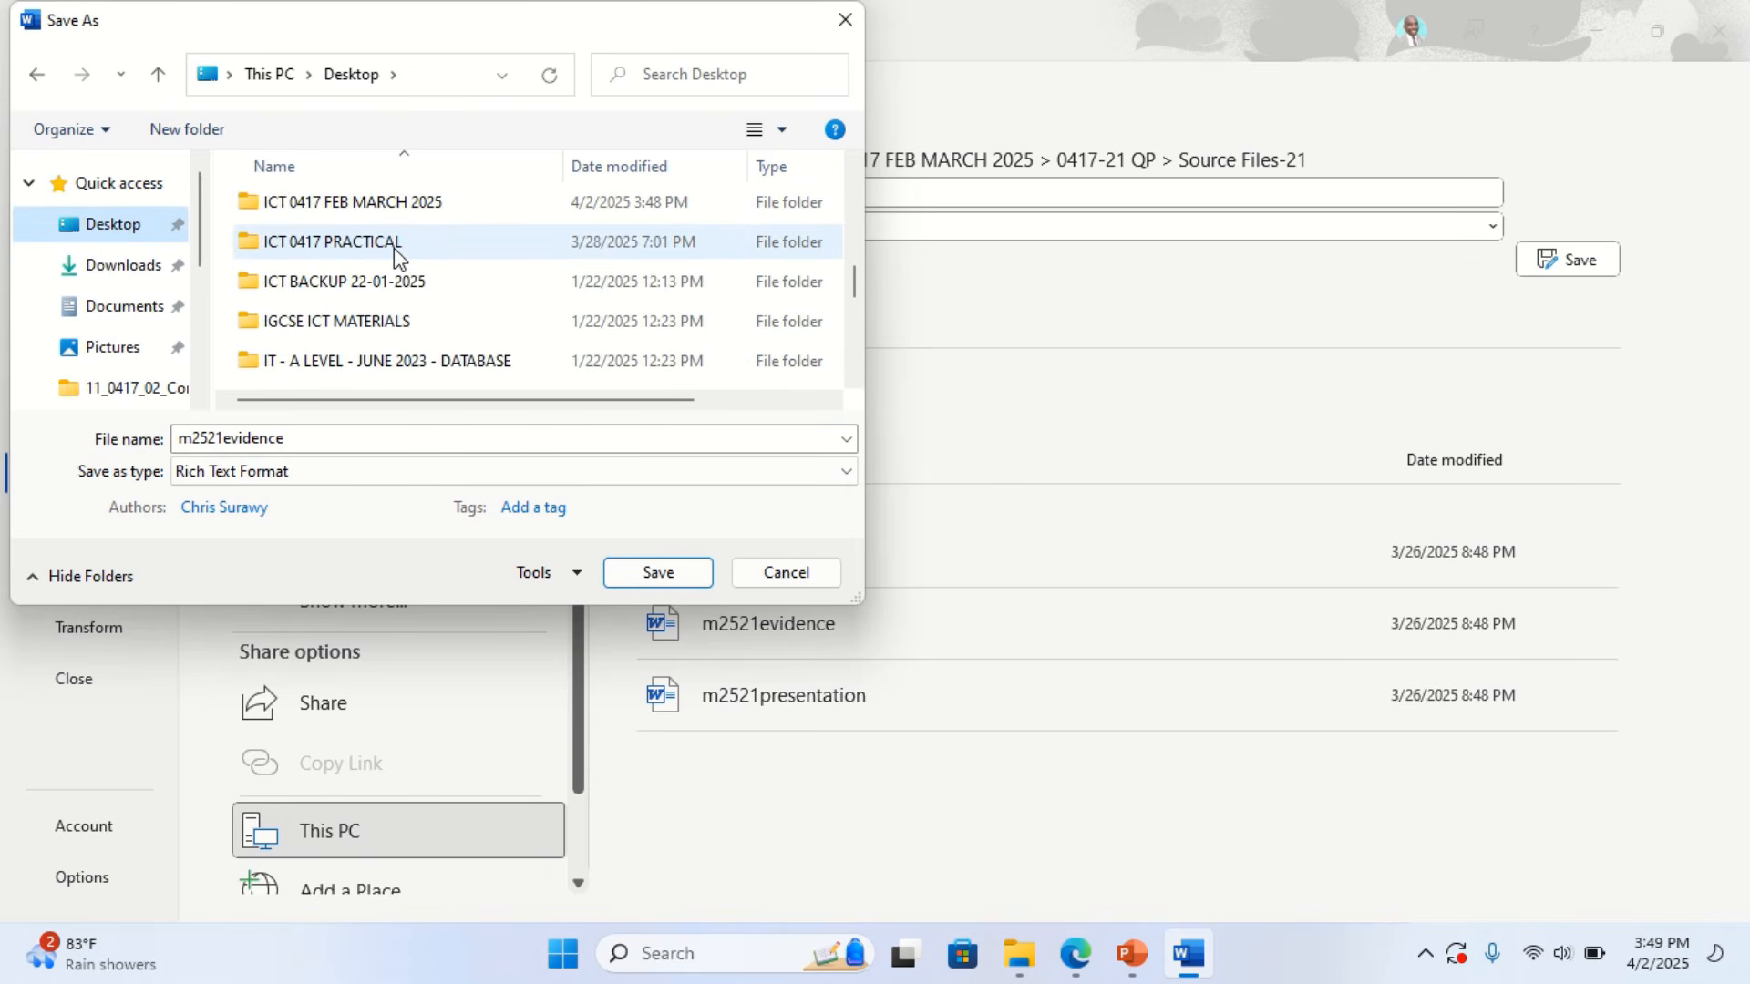
double_click(390, 211)
click(308, 288)
double_click(308, 288)
Save the evidence document as EVIDENCE001 in Word Document format, checking the naming rule in the task sheet and accepting the format upgrade
drag(312, 437, 137, 430)
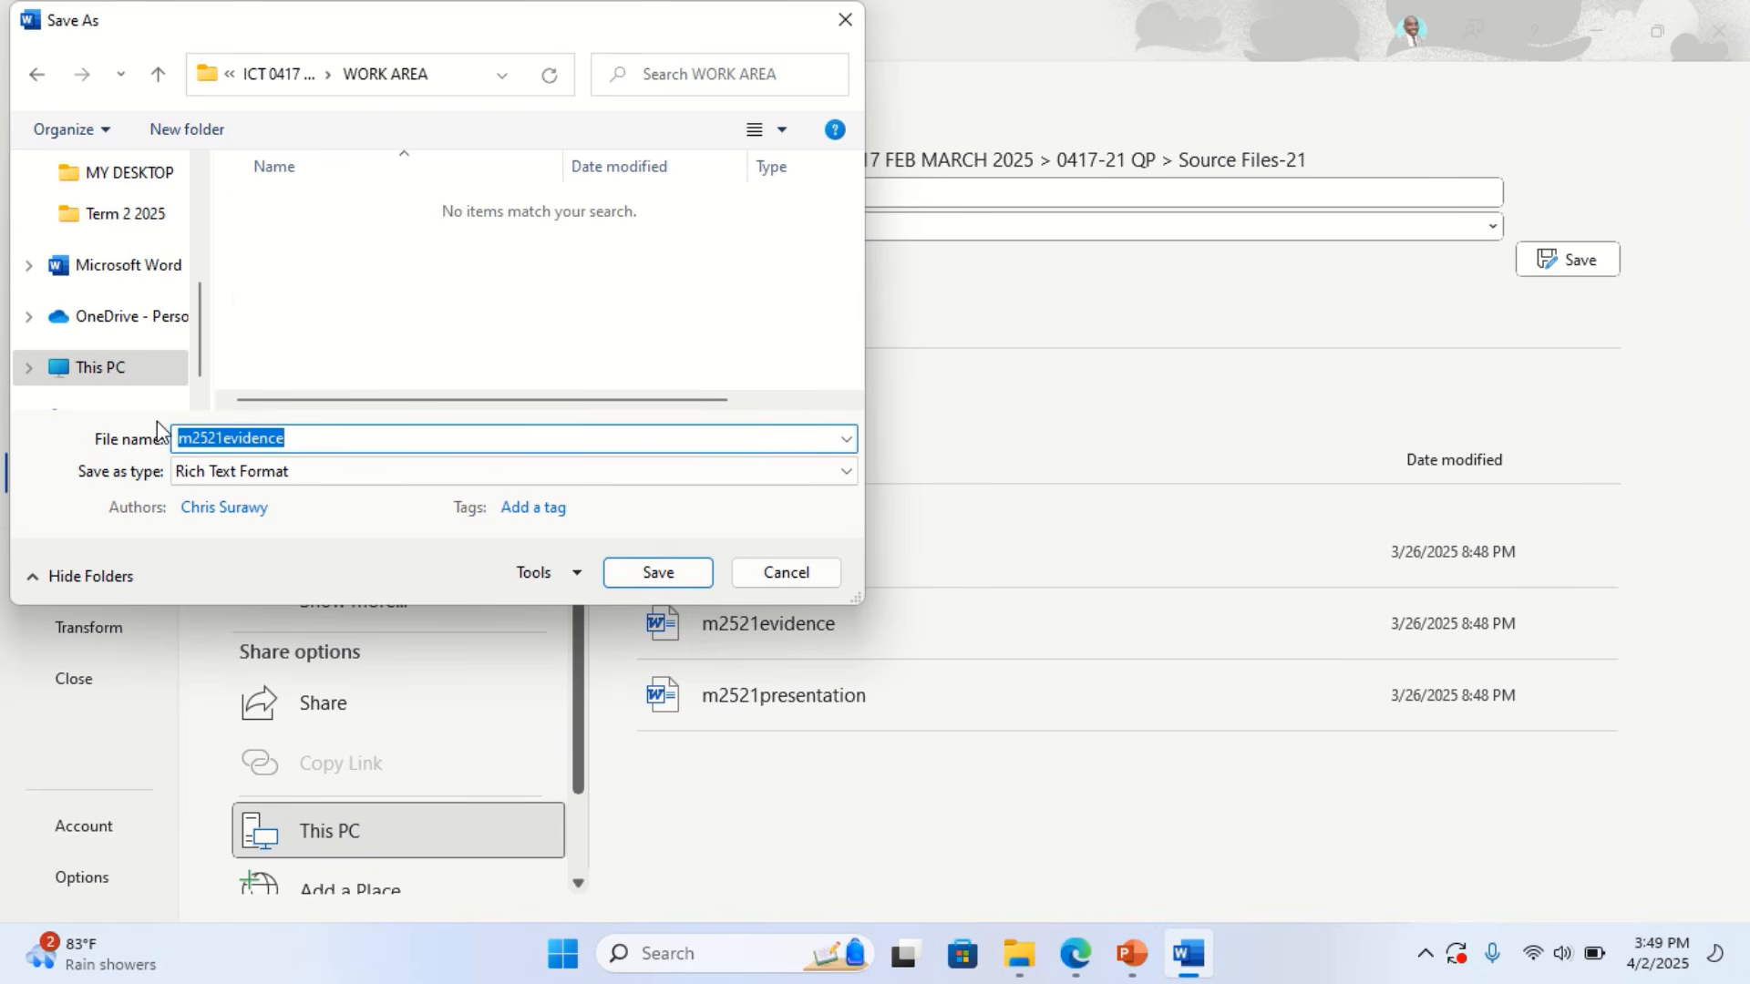
text(EVIDENCE)
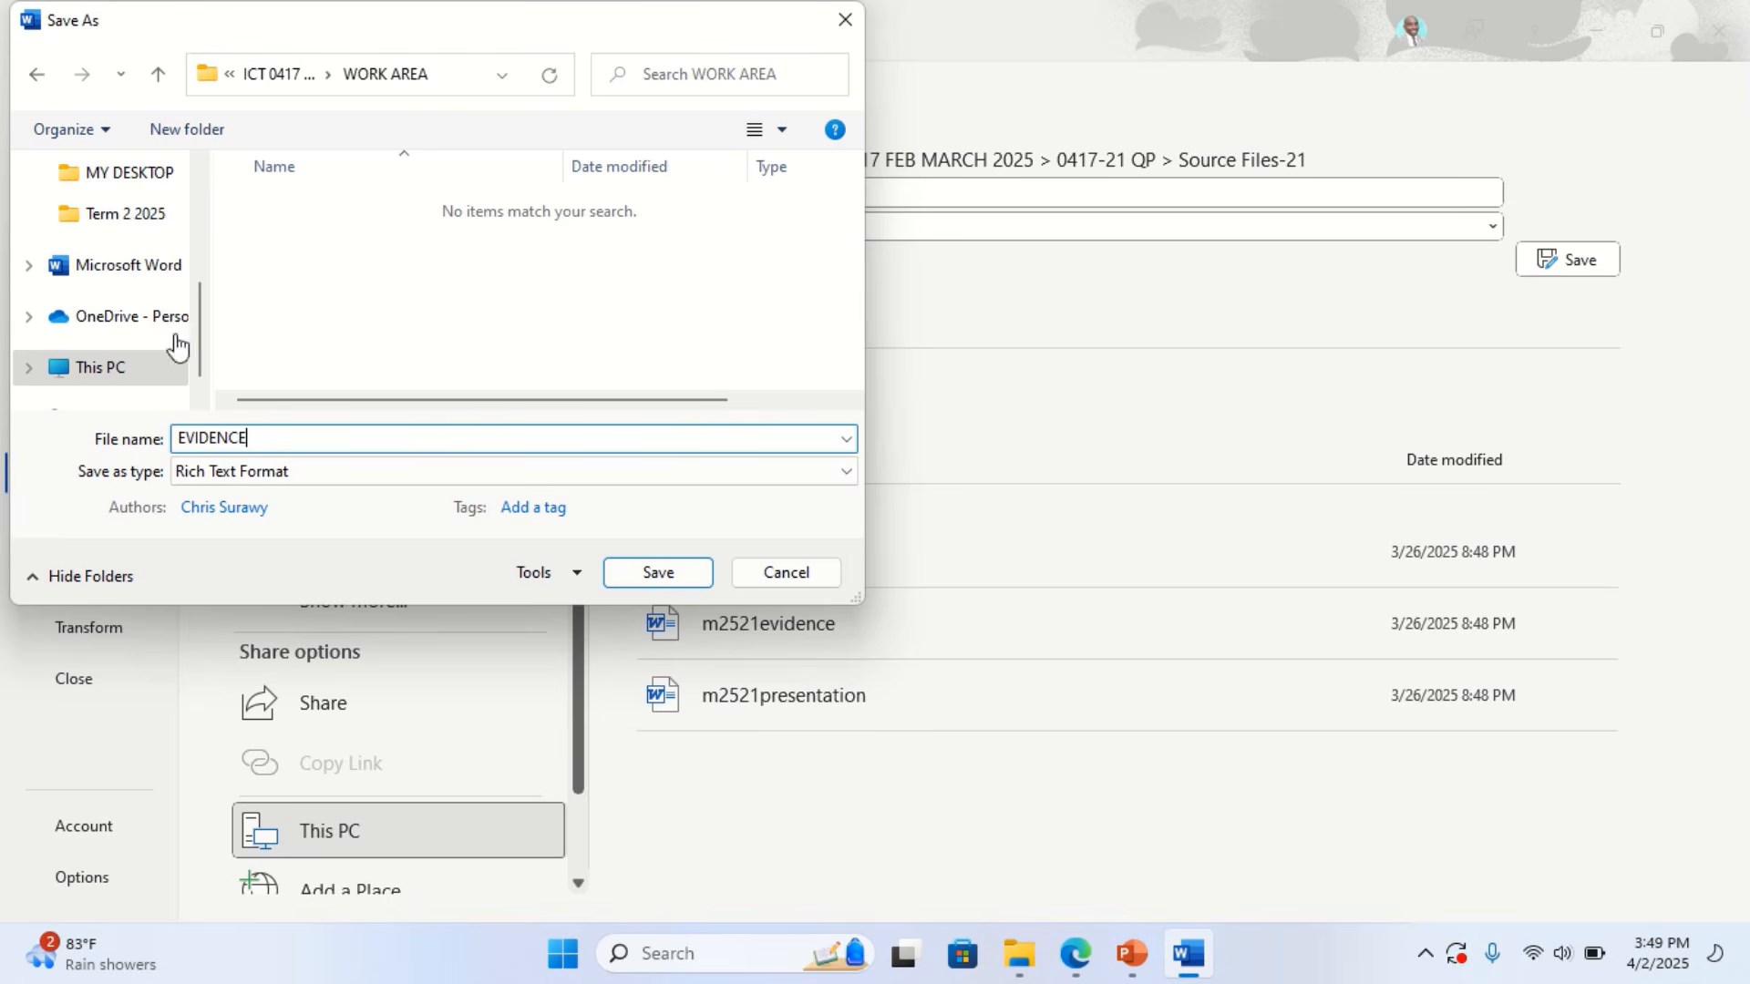
click(1081, 962)
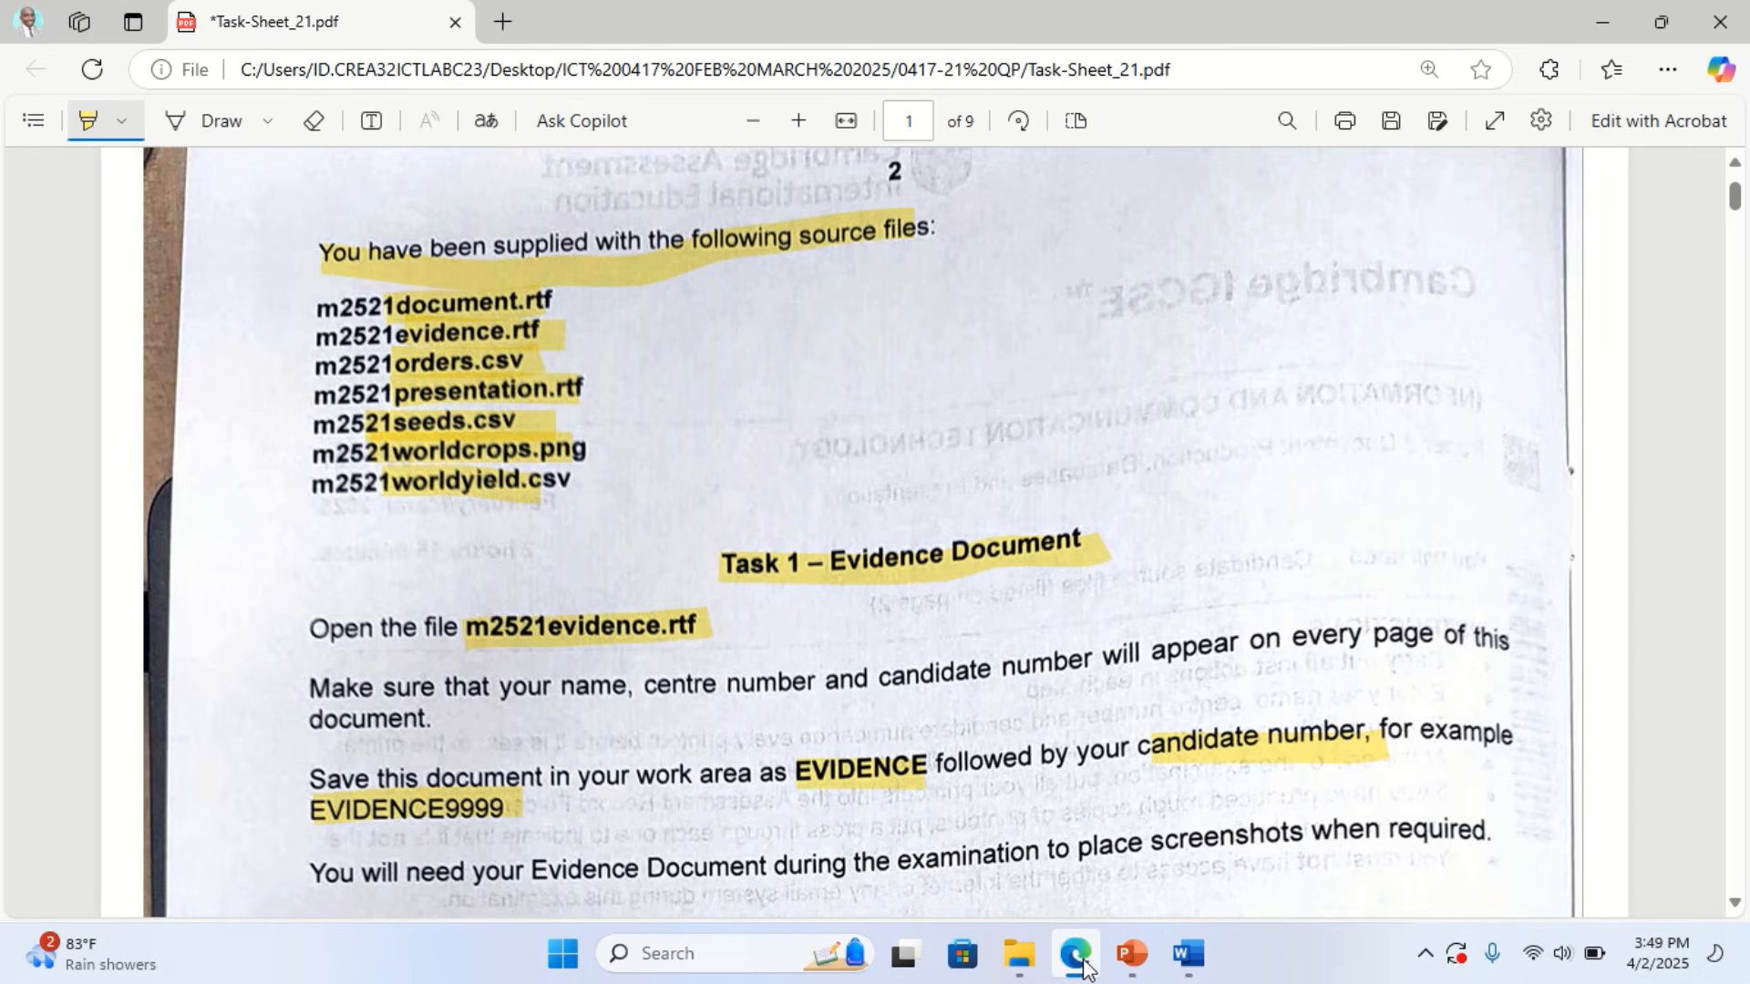
click(1083, 968)
click(317, 441)
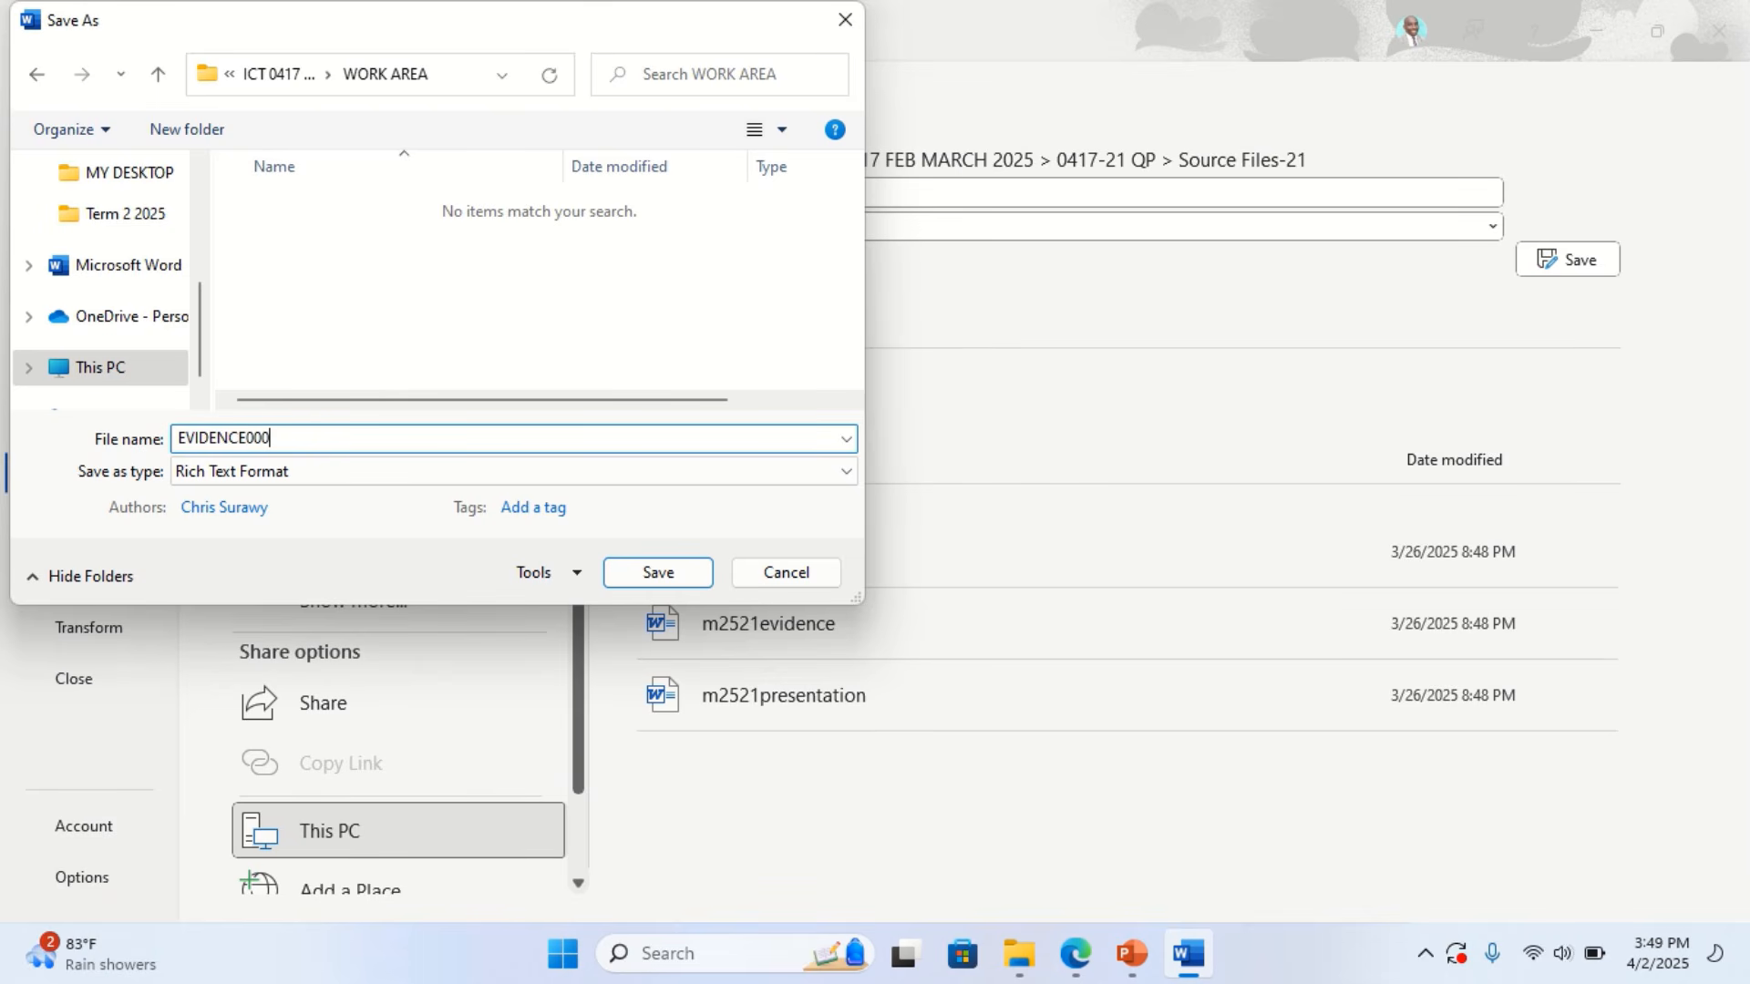
text(001)
click(320, 471)
click(284, 497)
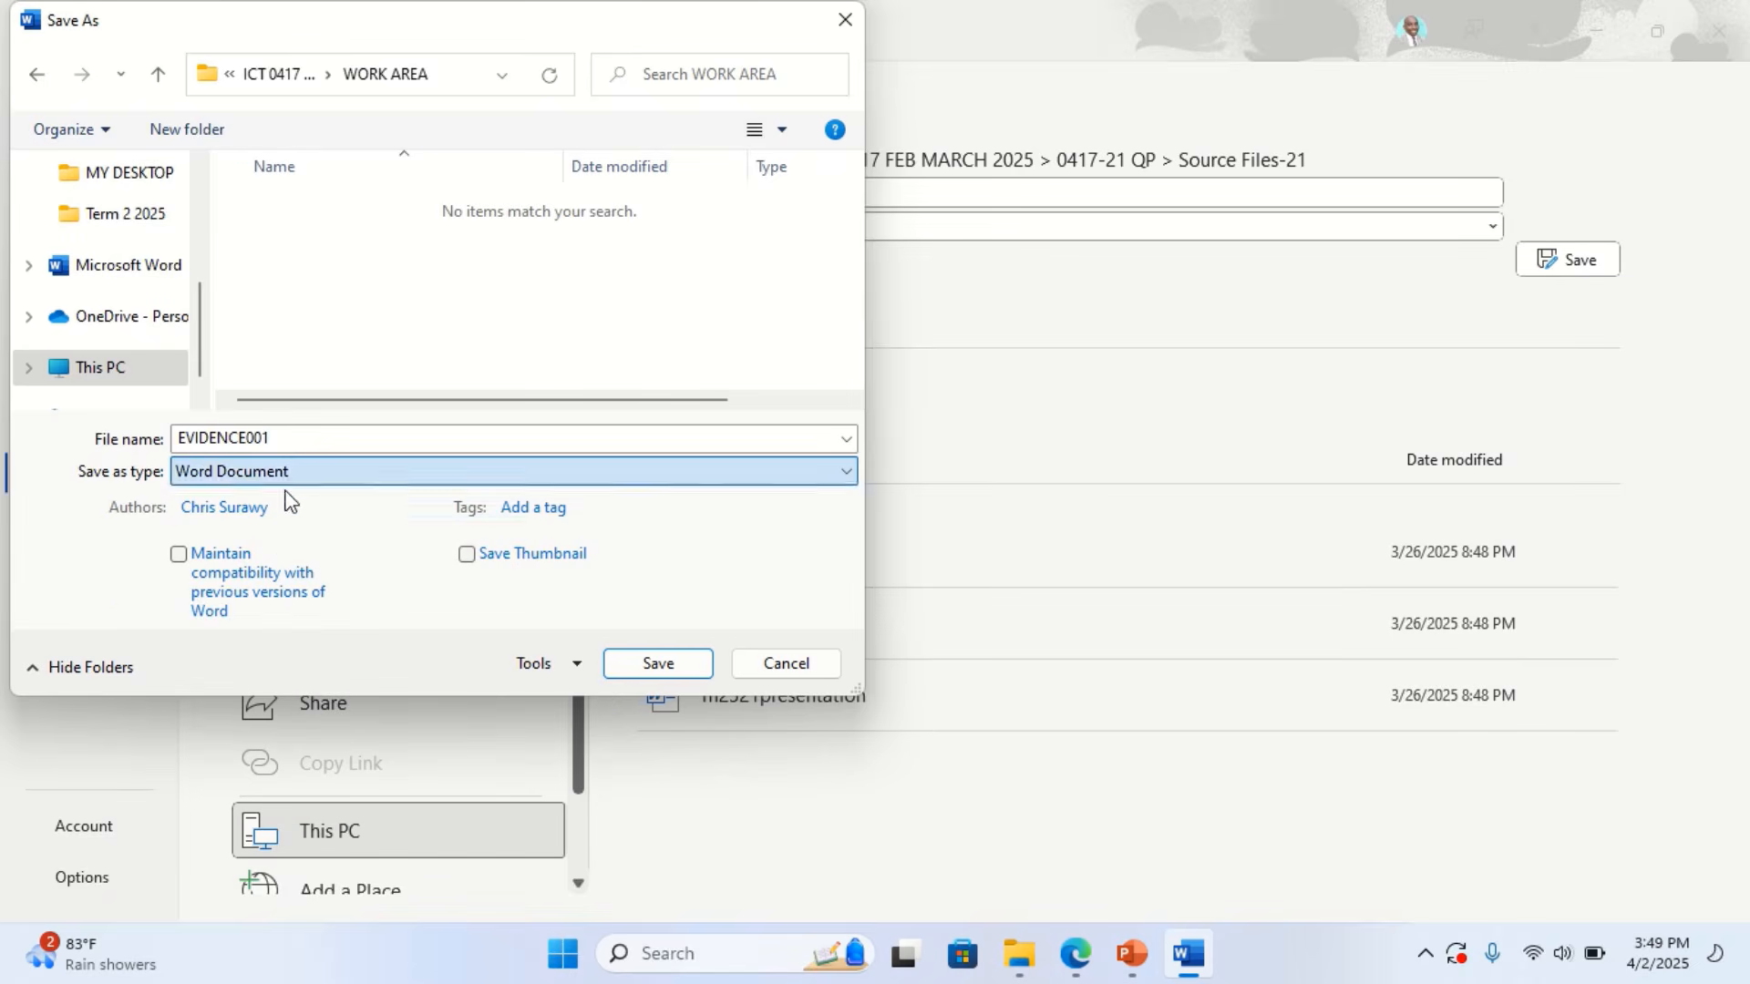
click(653, 665)
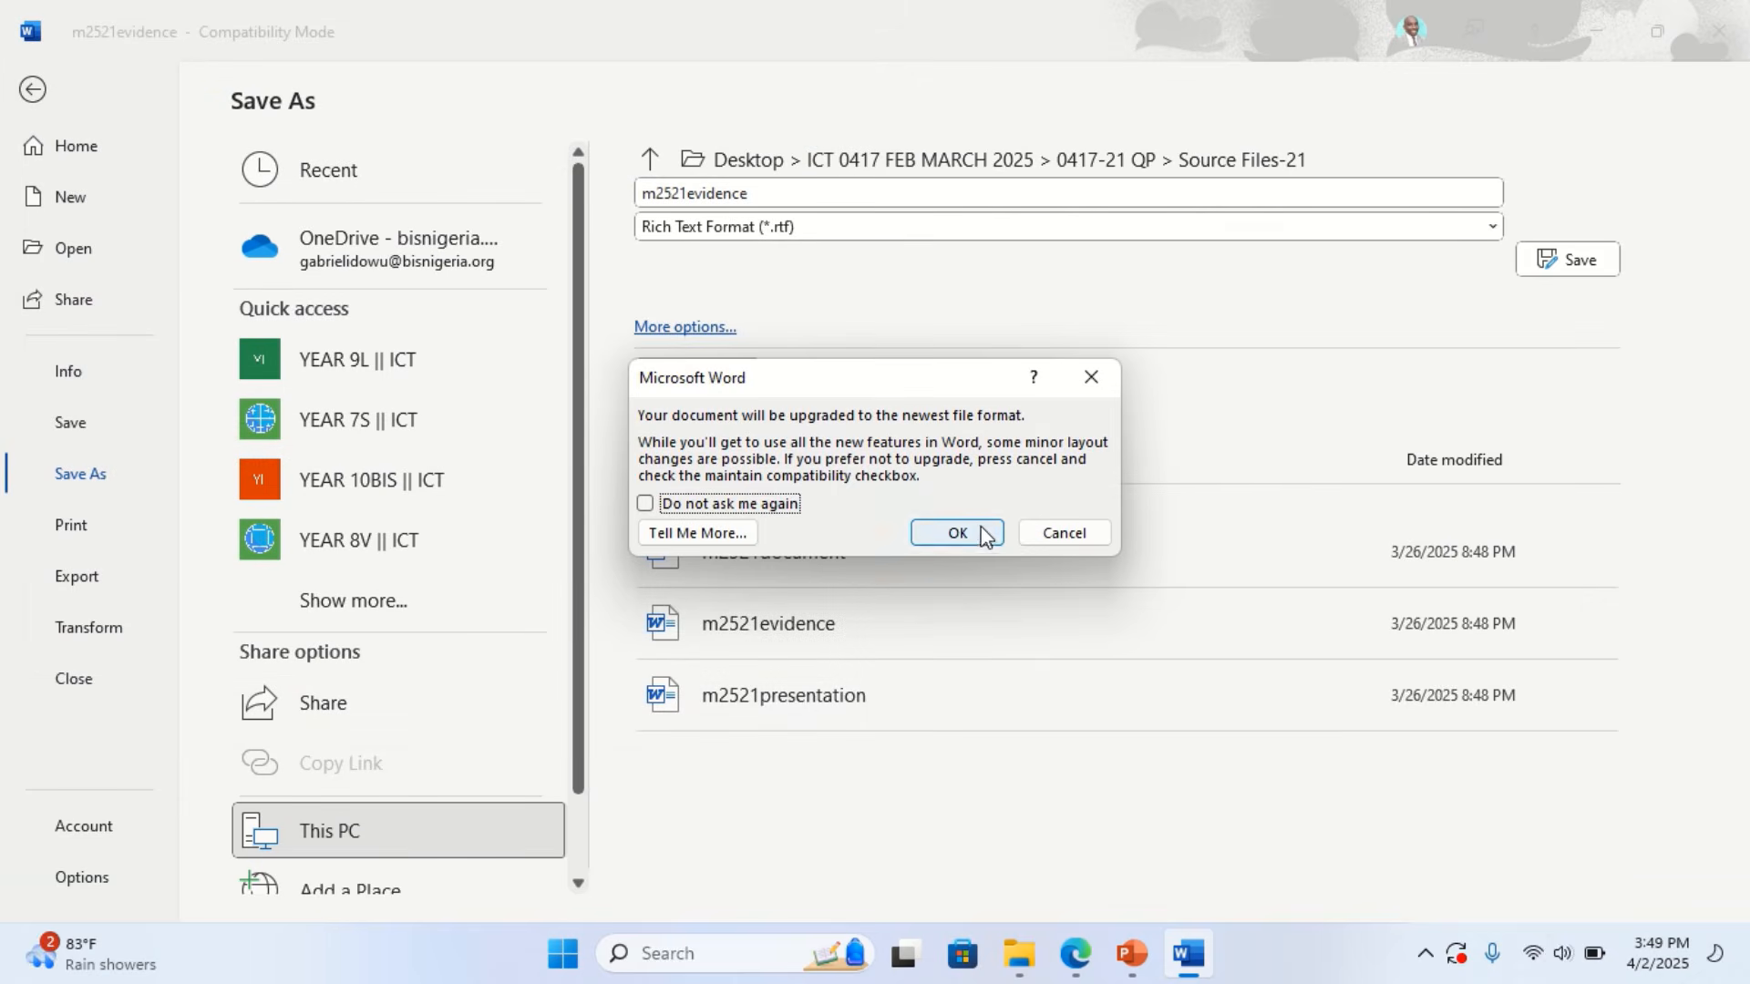
click(981, 528)
Switch to the task sheet in Edge and highlight the Evidence Document screenshot instruction and the "Task 2 – Document" heading
click(1086, 958)
scroll(917, 696, down, 3)
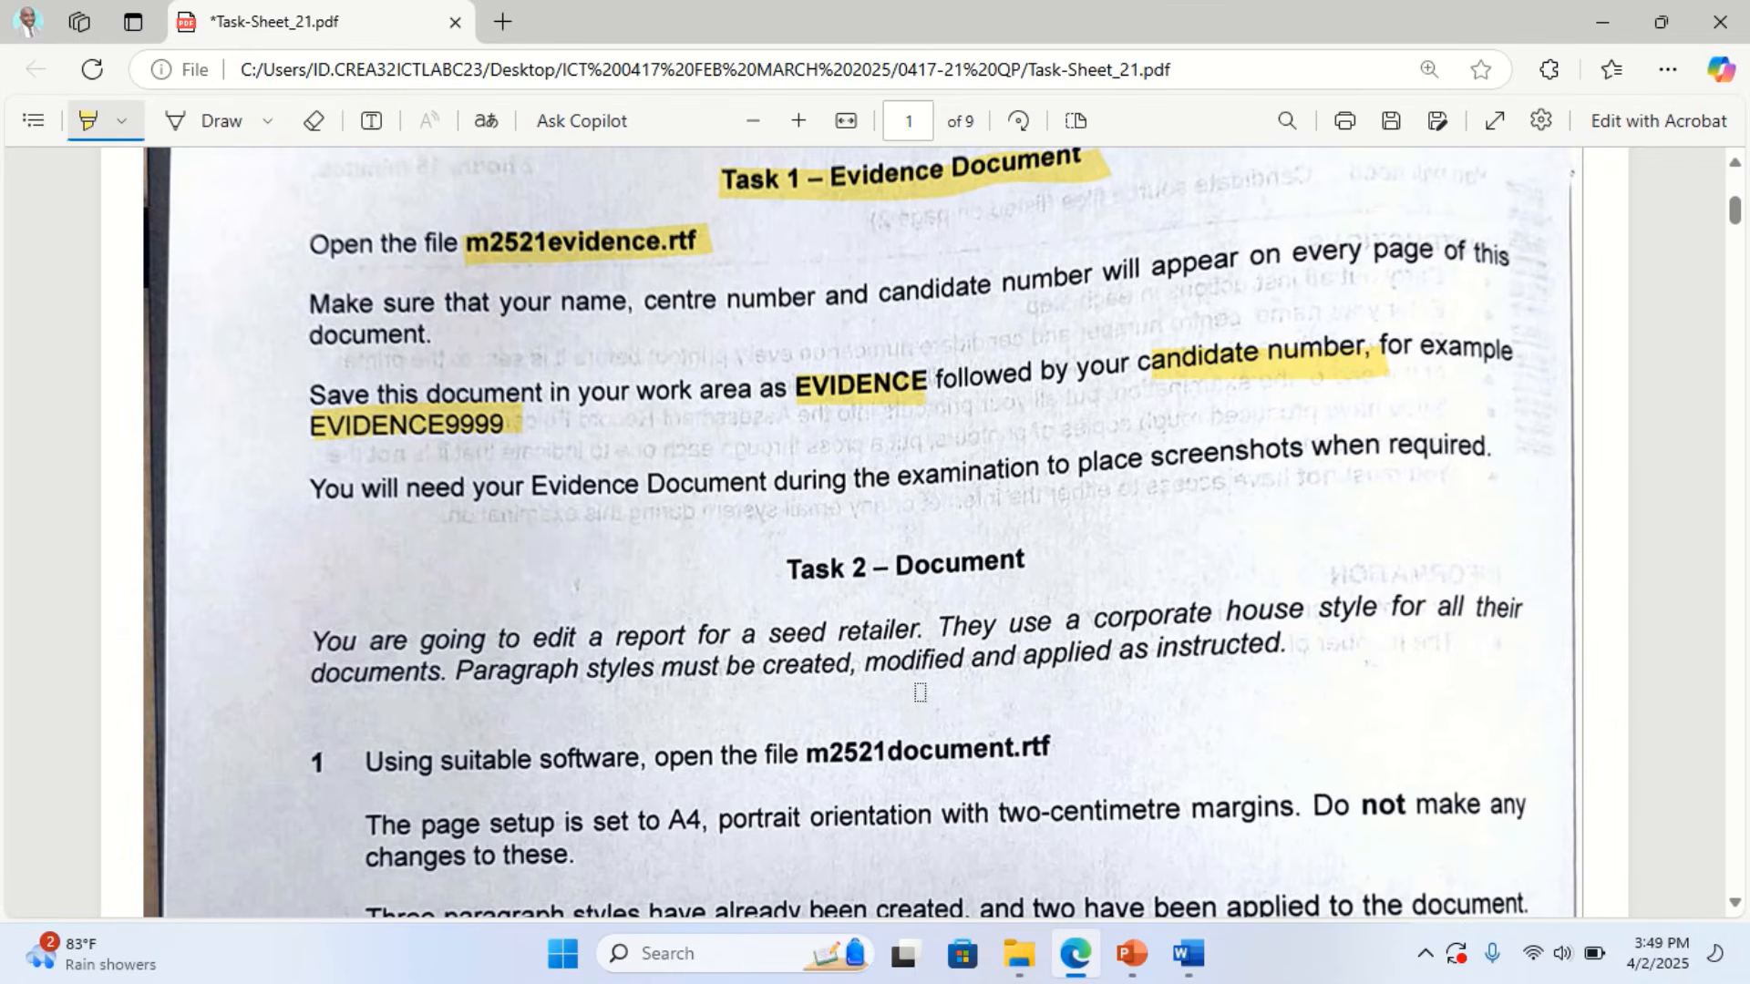
mouse_move(533, 479)
mouse_down()
mouse_move(808, 493)
mouse_move(1427, 442)
mouse_up()
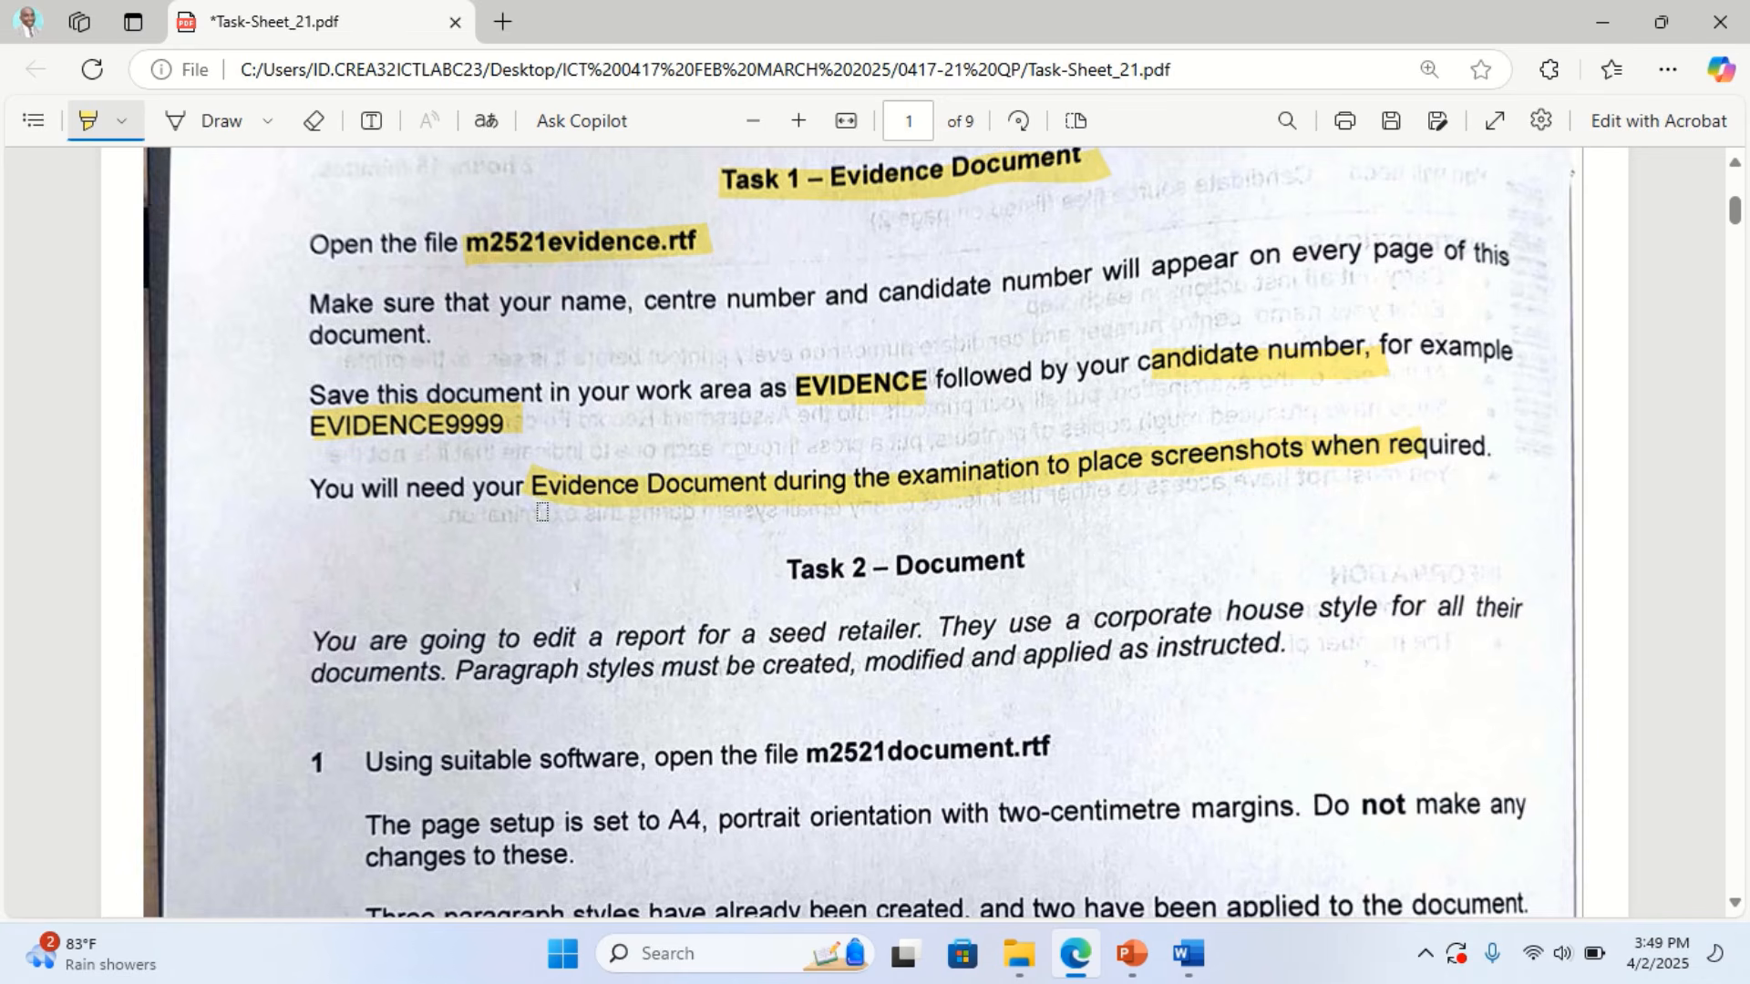
drag(798, 562, 1019, 549)
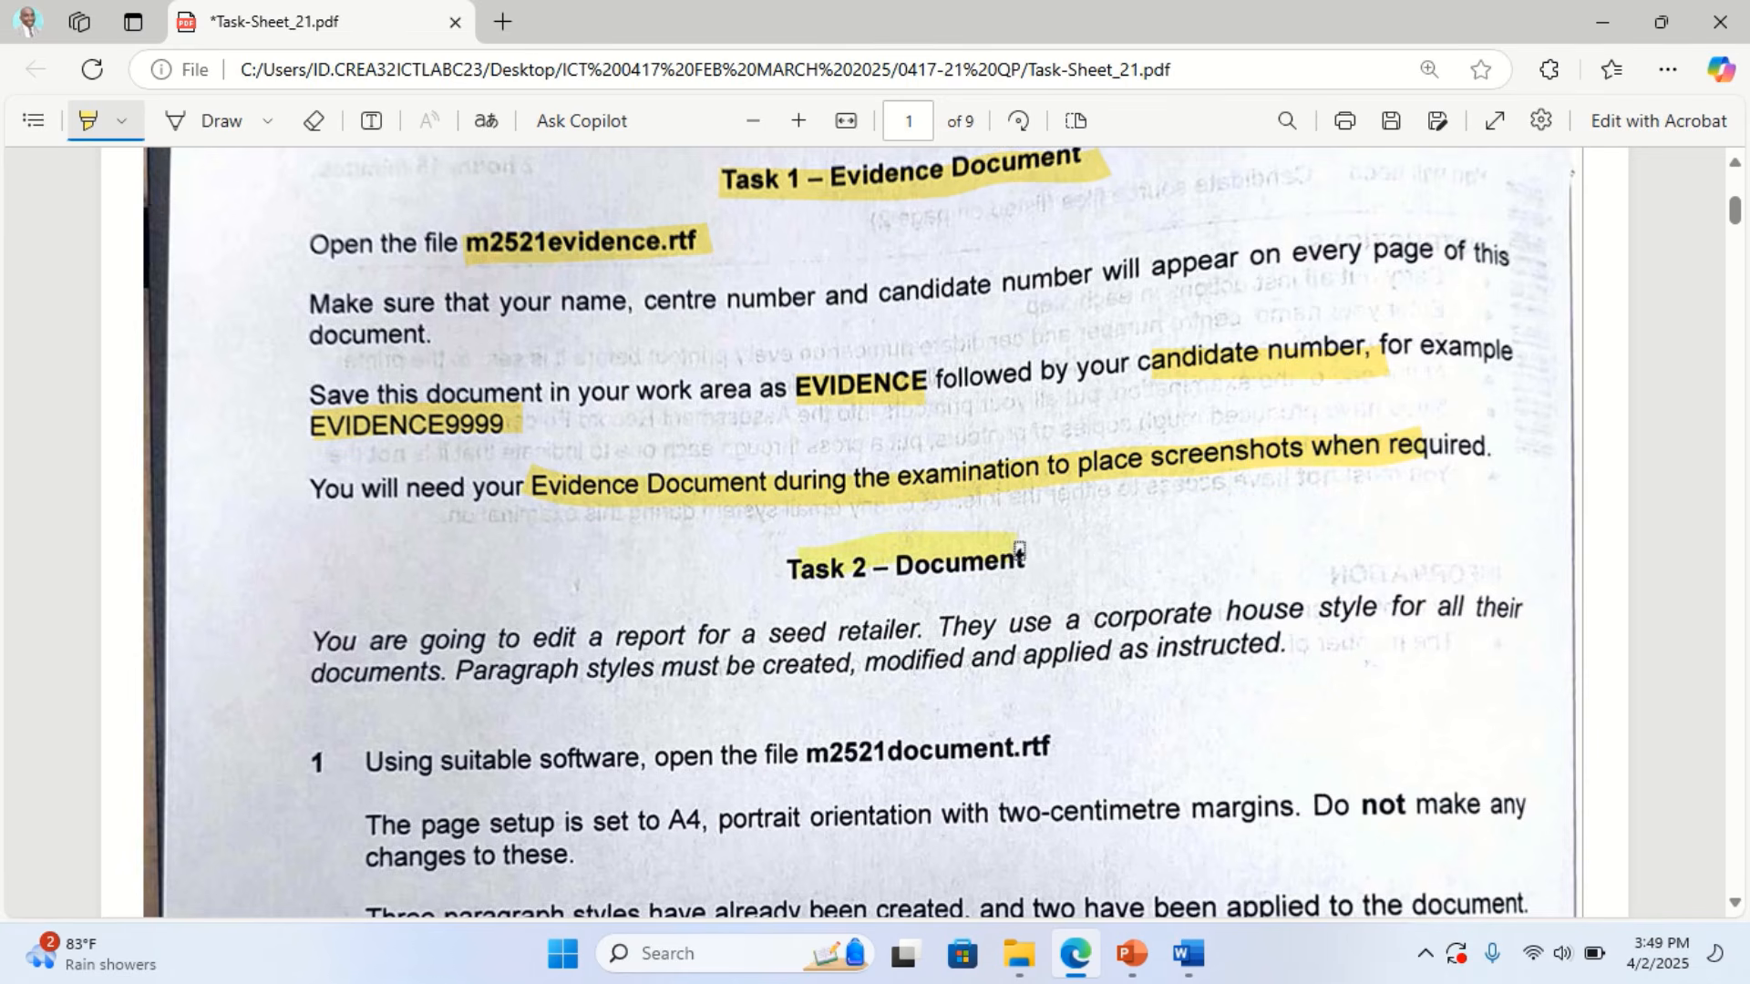
Highlight the key phrases about the seed retailer report, house style and paragraph styles, plus "Using suitable software" and "m2521document.rtf" in step 1
scroll(529, 715, down, 2)
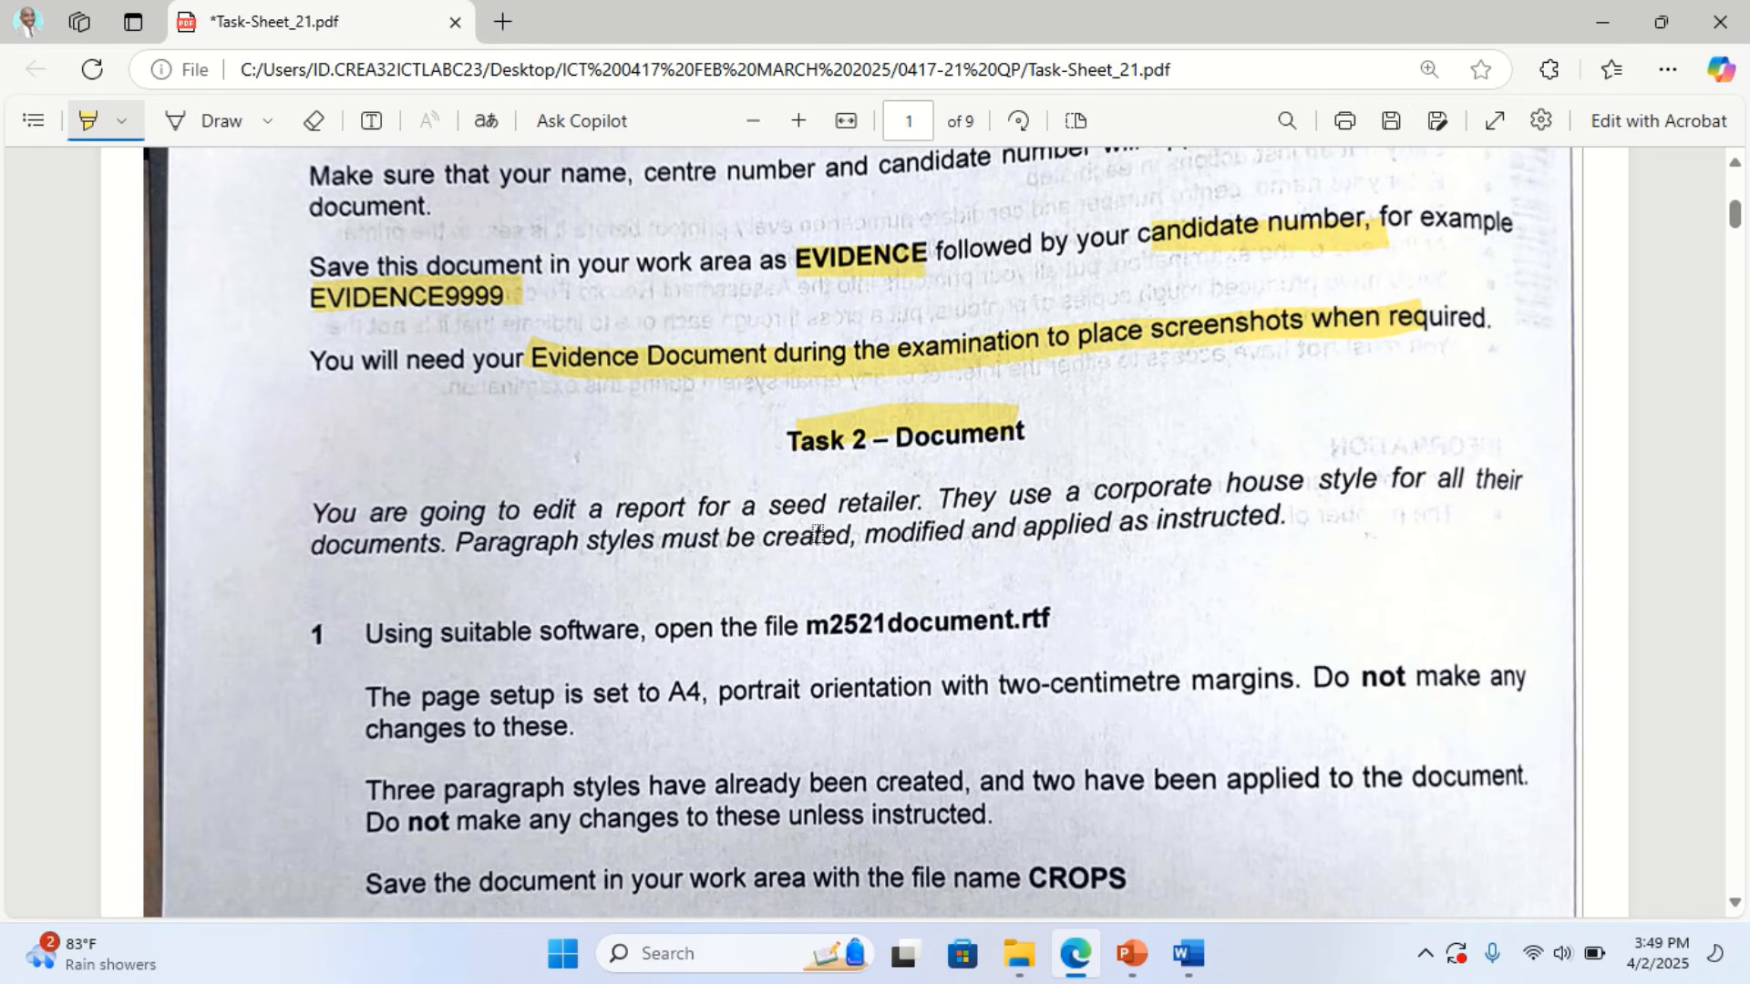
drag(611, 506, 882, 501)
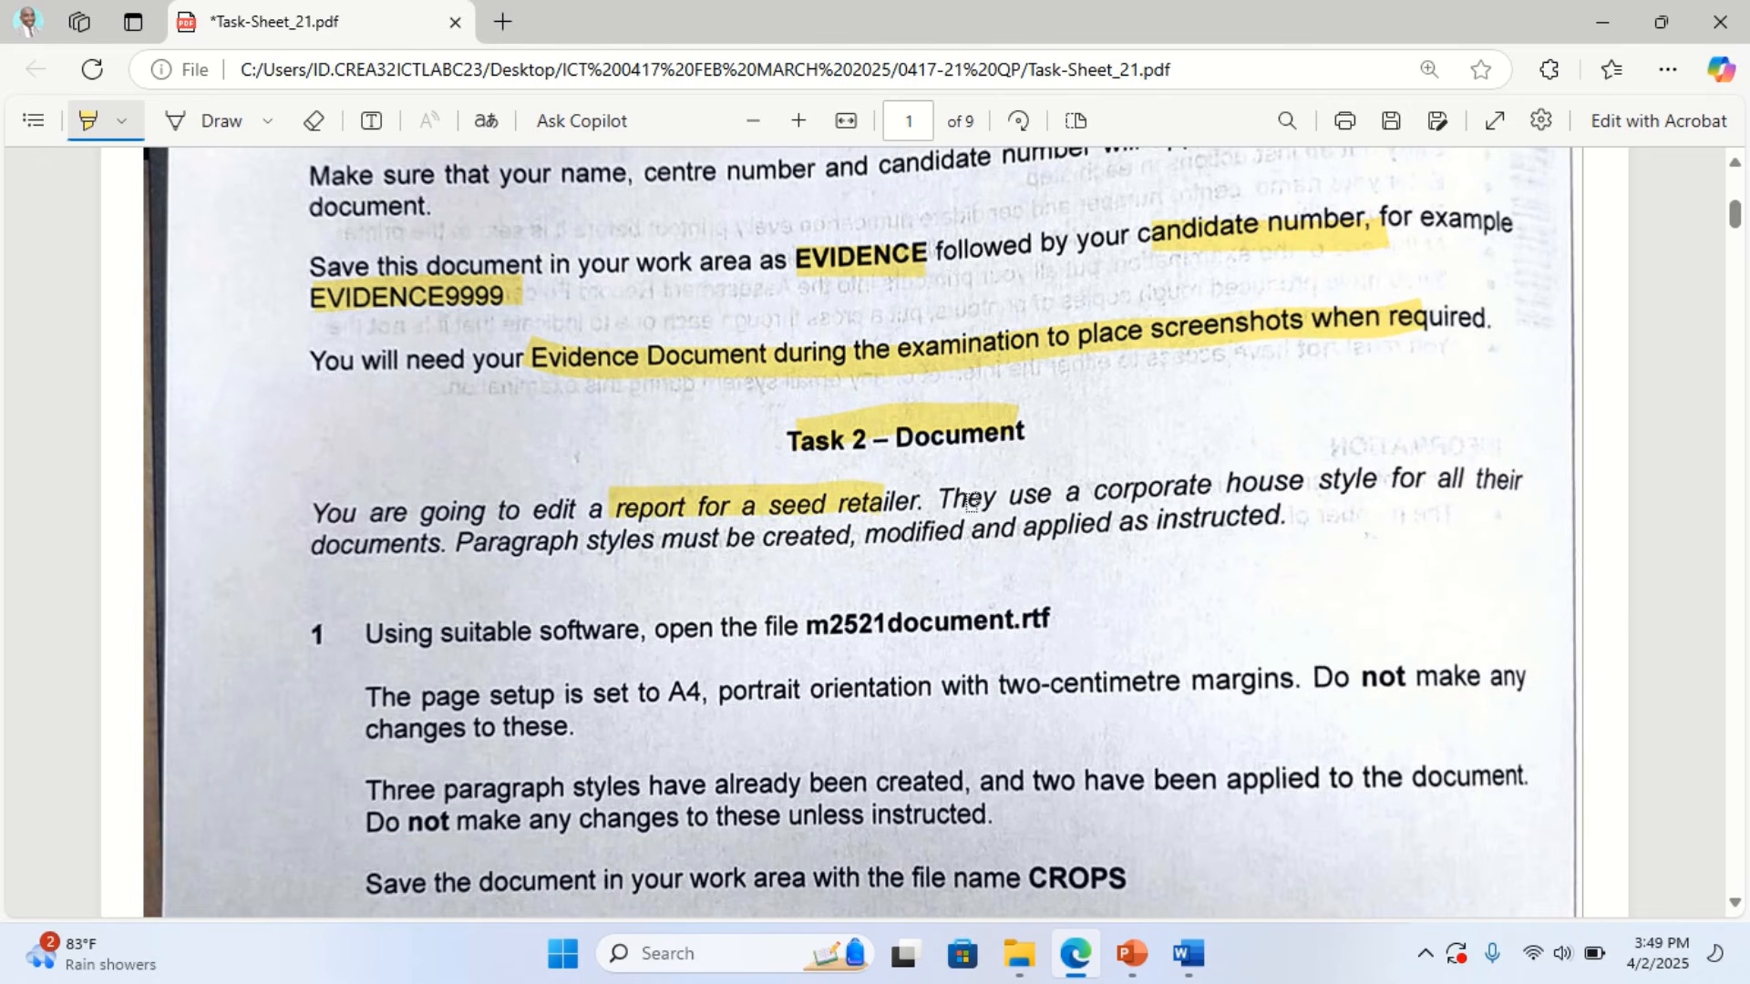
drag(1087, 493, 1390, 481)
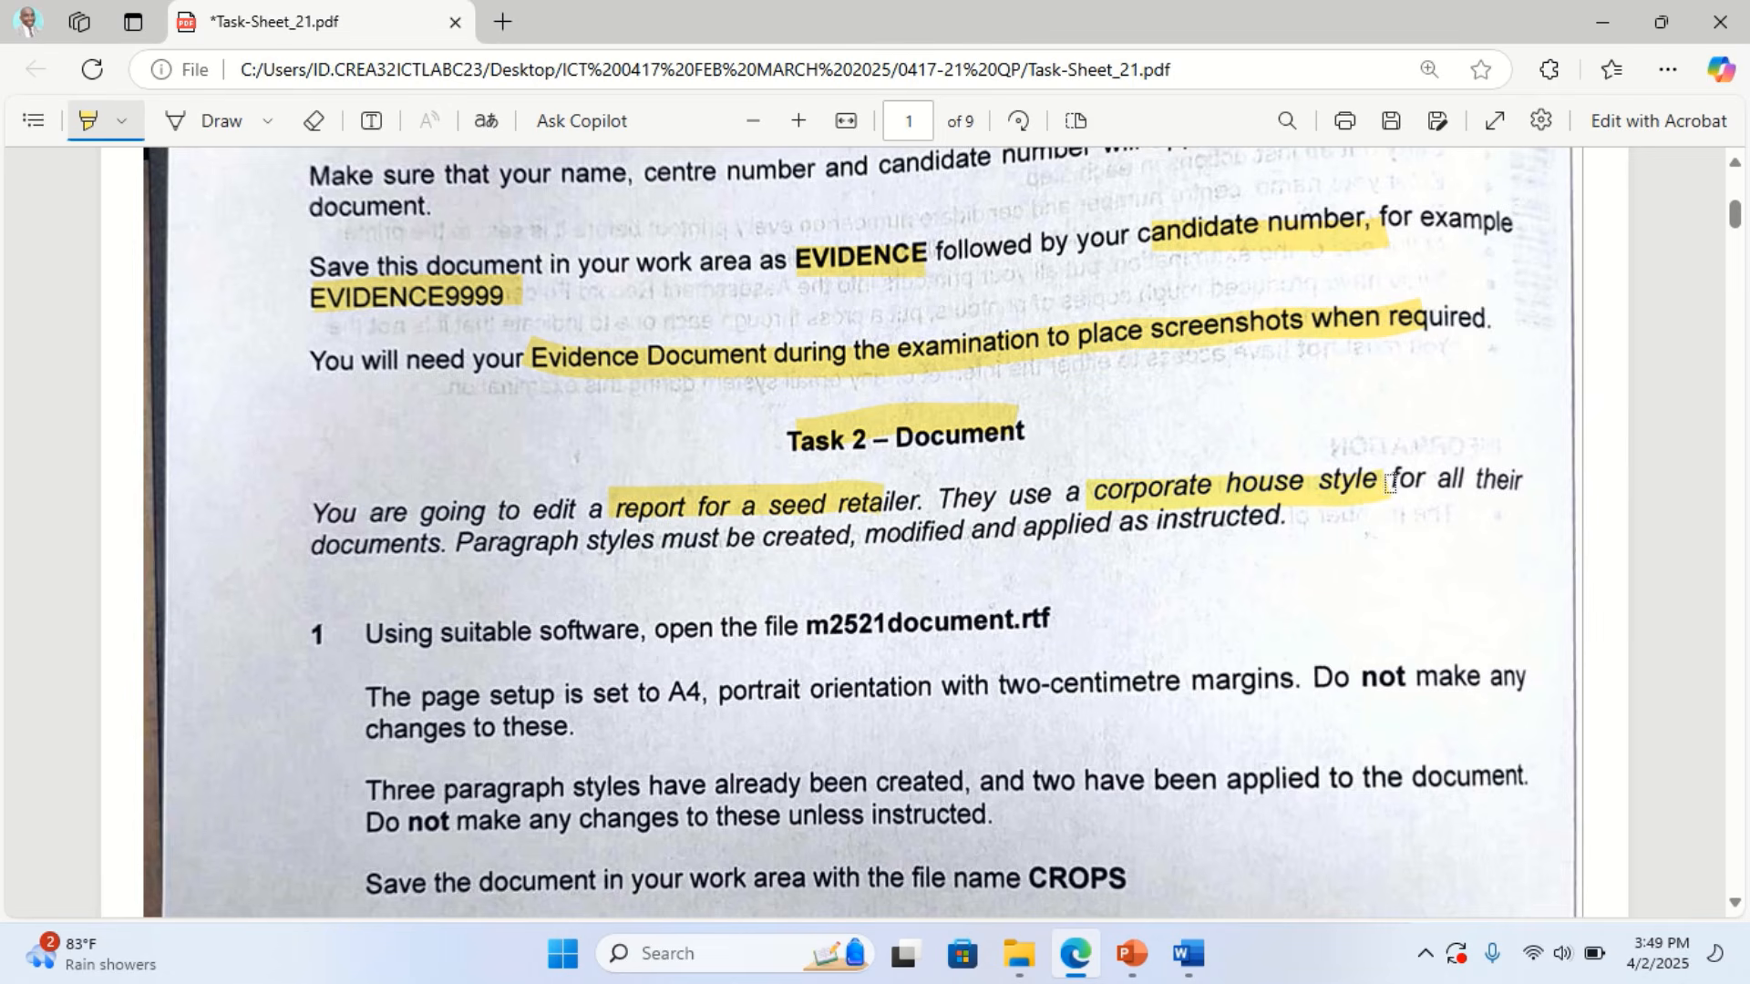
mouse_move(300, 554)
mouse_down()
mouse_move(696, 561)
mouse_move(1284, 527)
mouse_up()
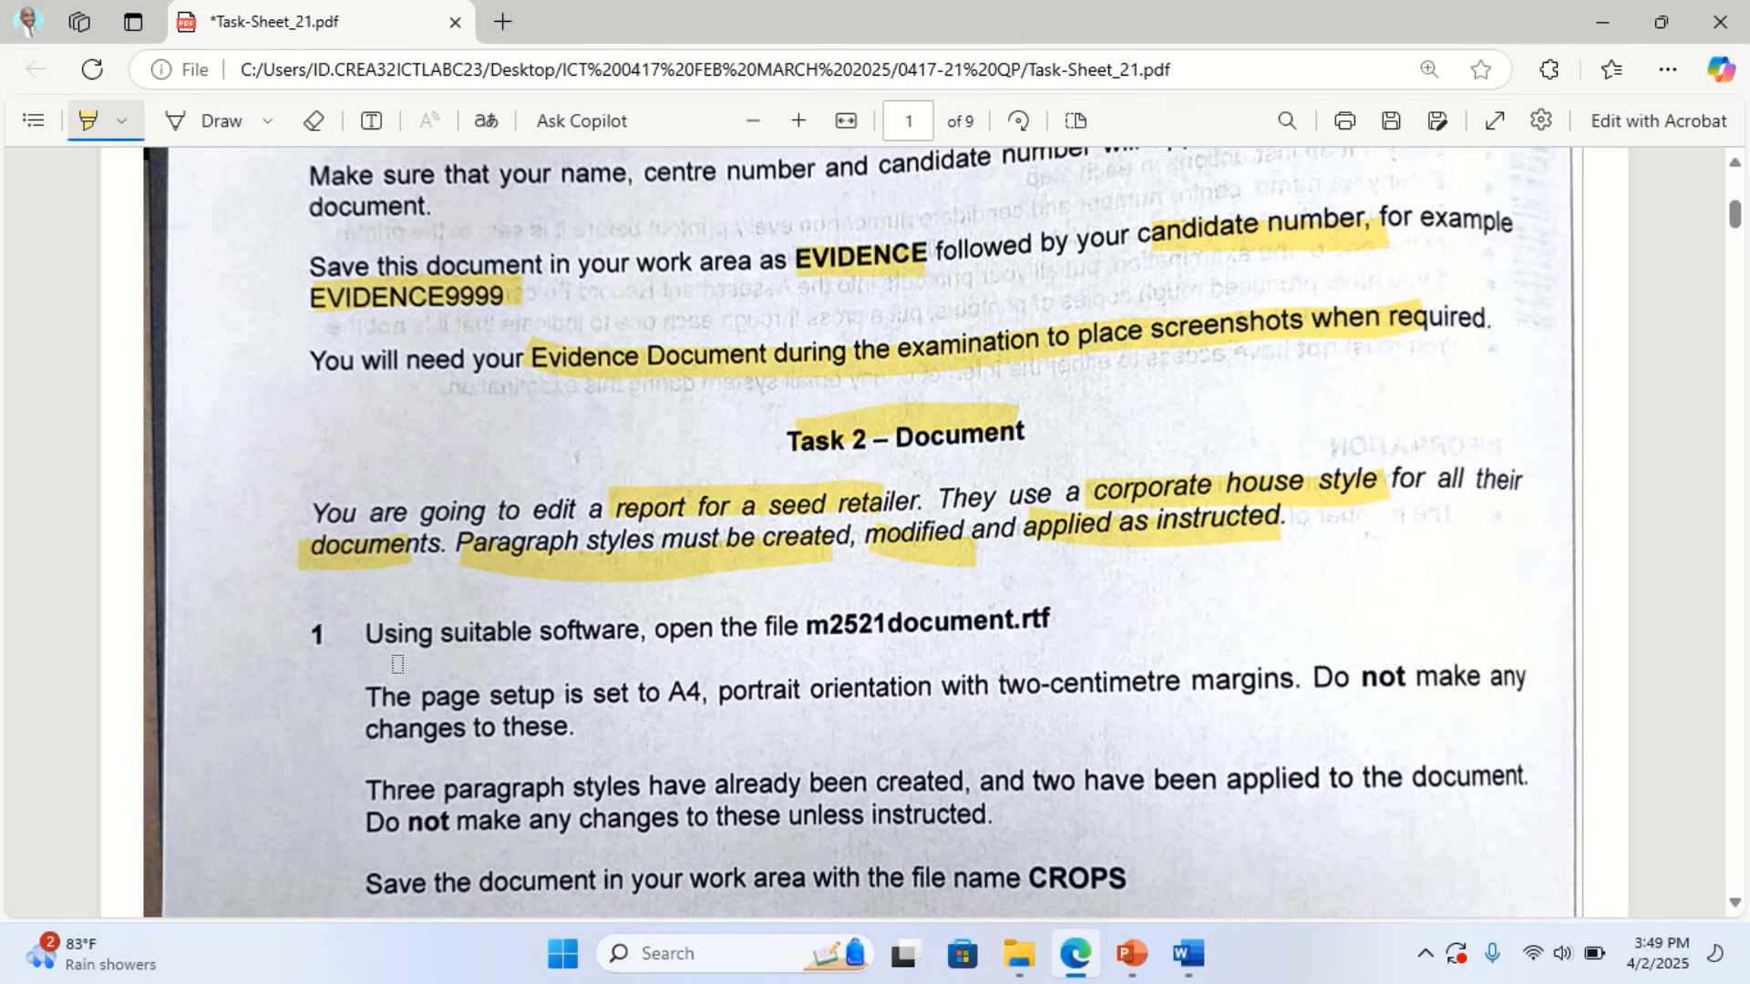
drag(540, 631, 602, 627)
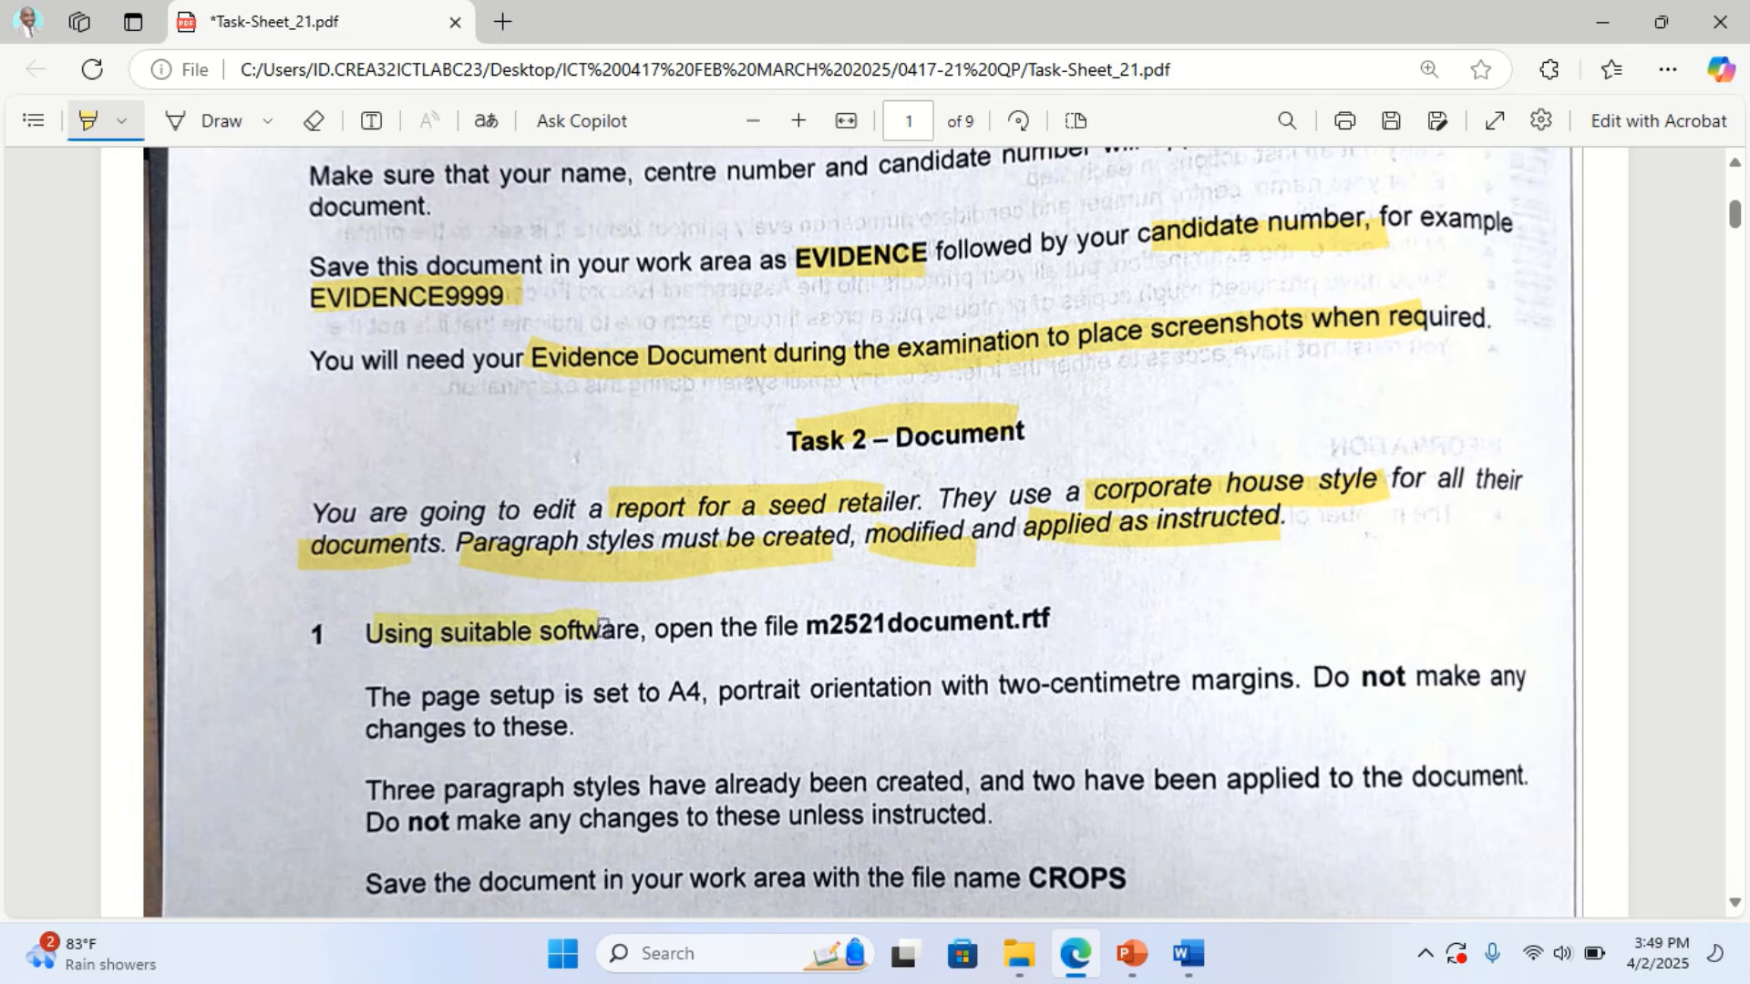
drag(813, 629, 1047, 622)
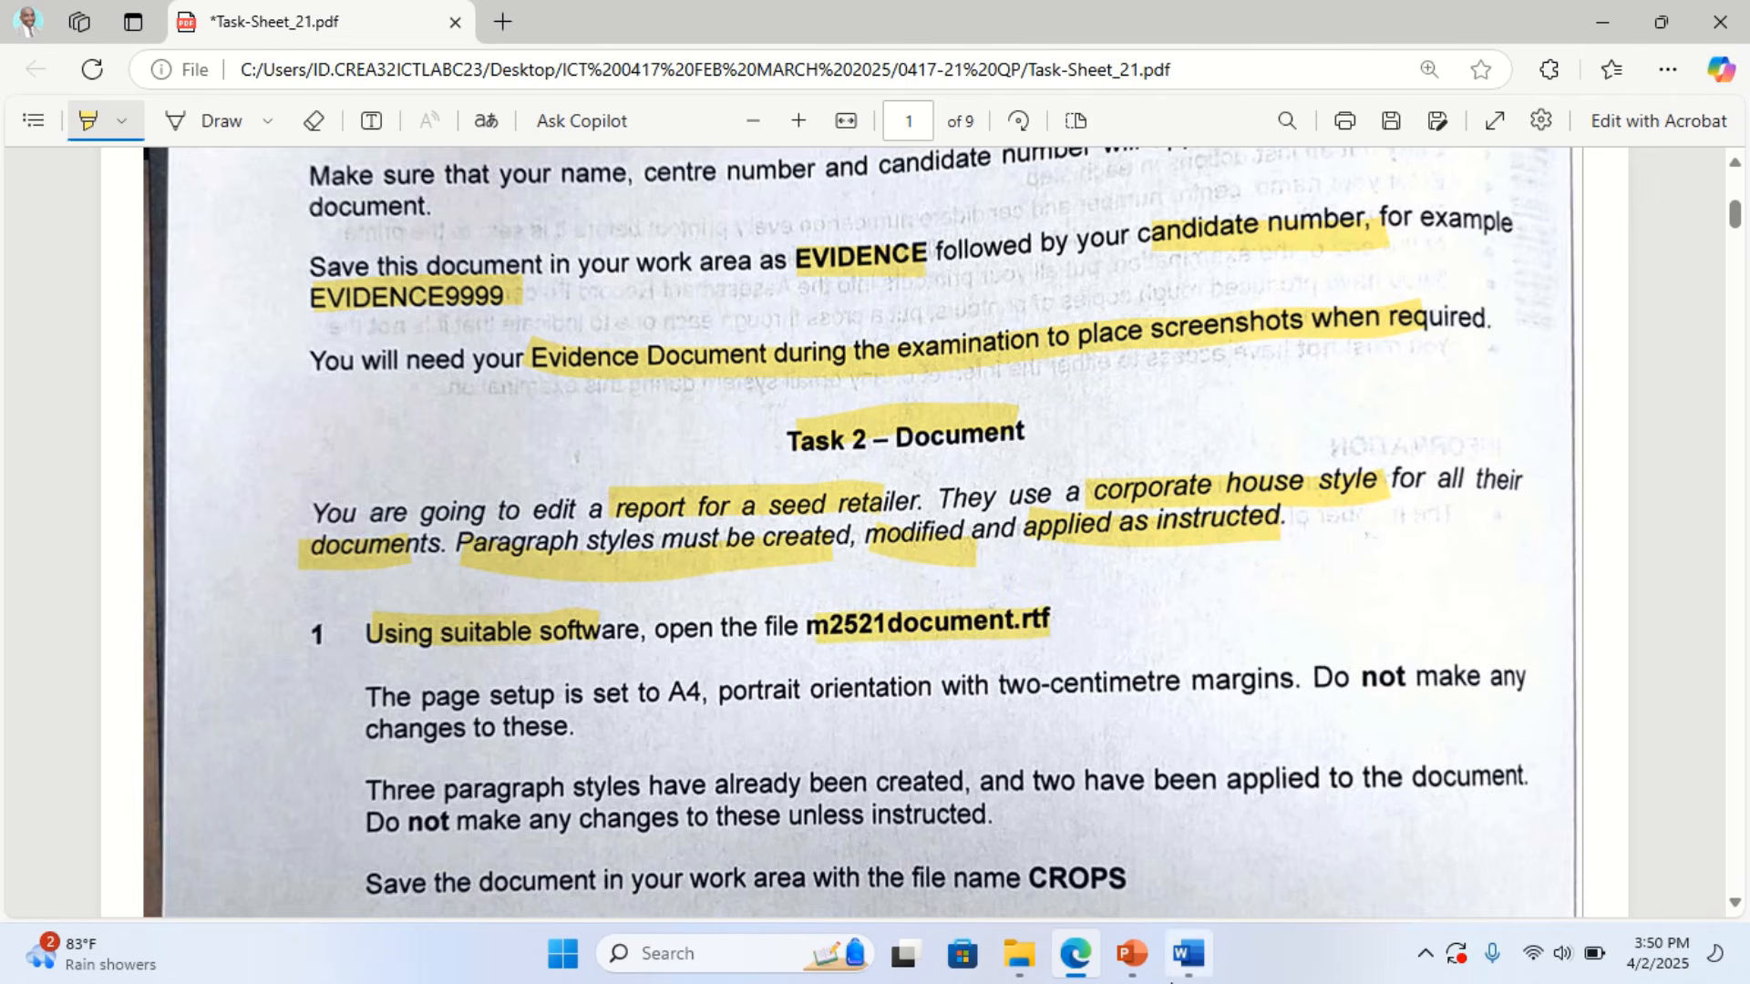
Open m2521document from the Source Files-21 folder in Word, enable editing and zoom the document to 140%
click(1022, 973)
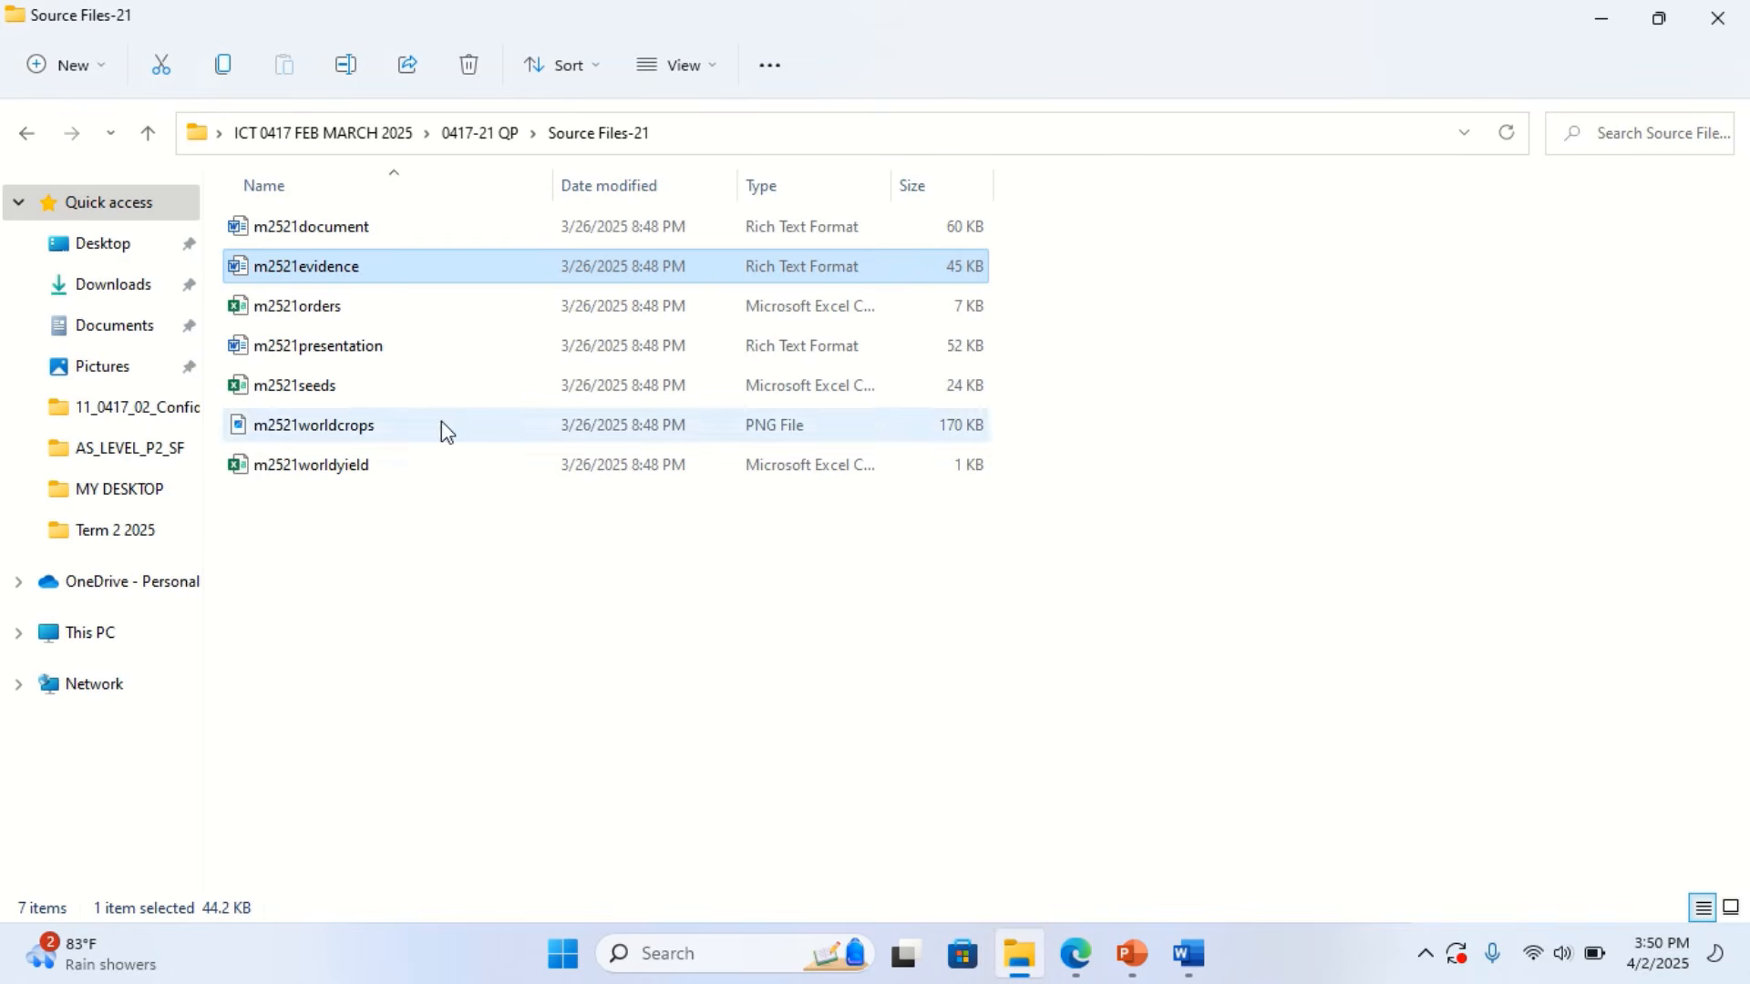
double_click(331, 235)
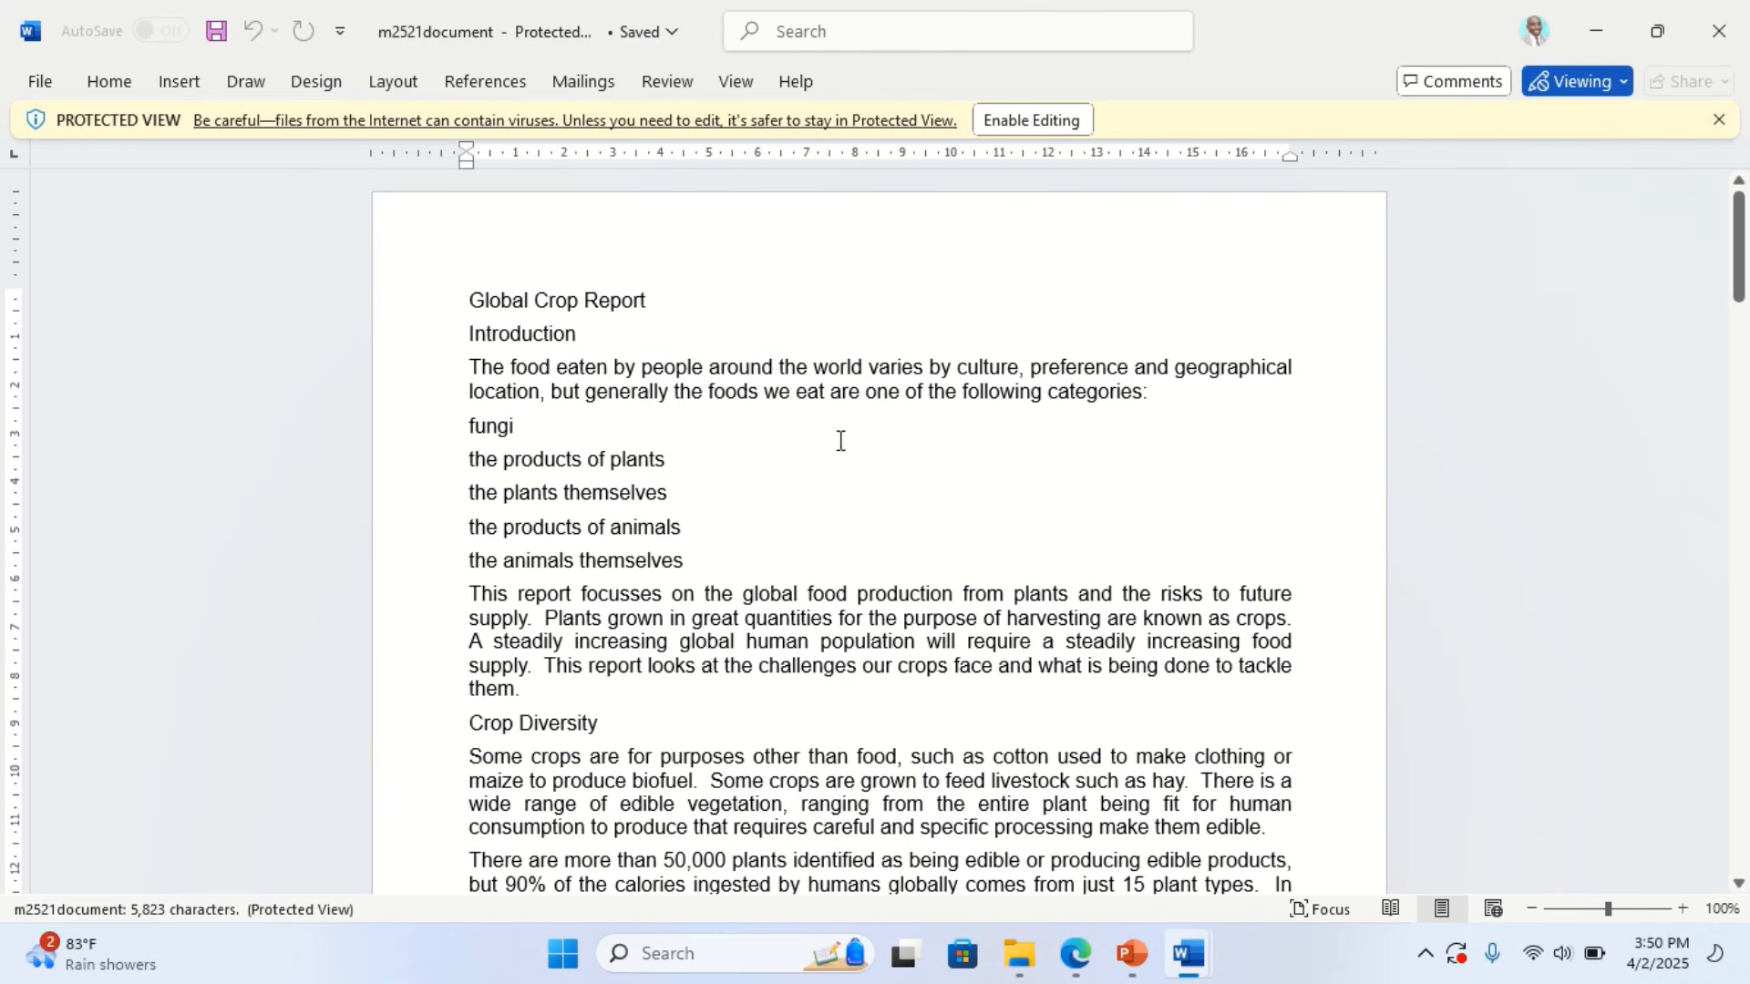
click(1025, 121)
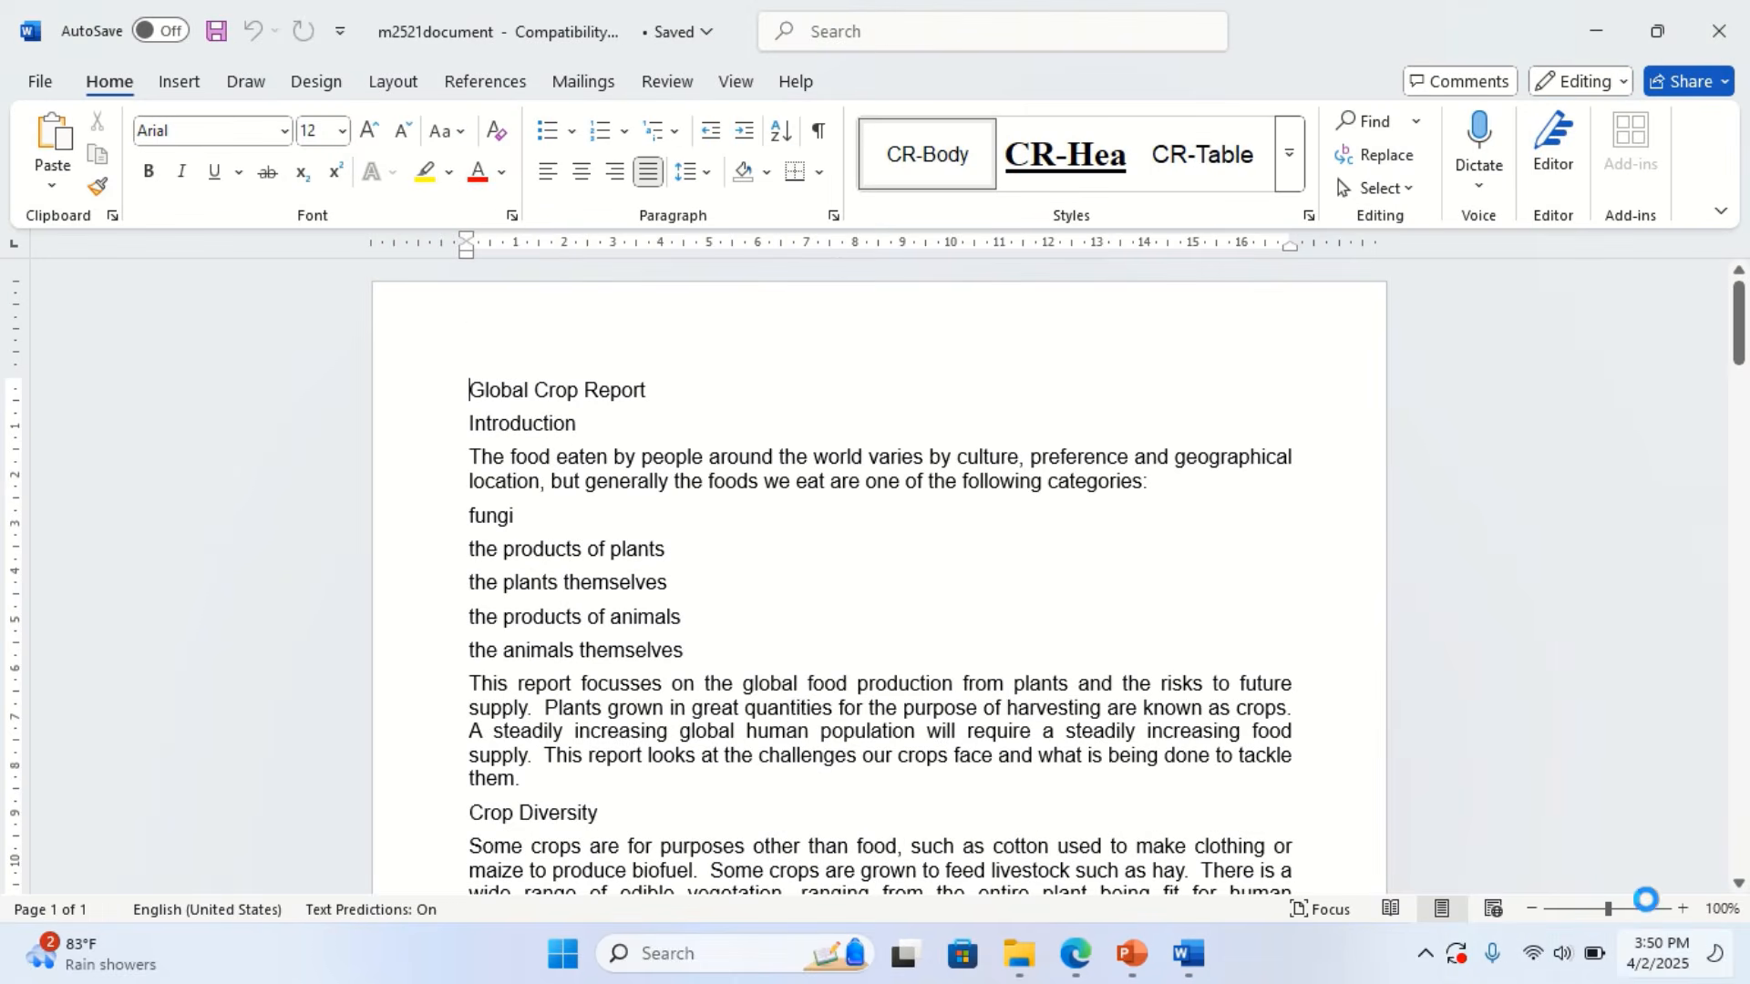
click(1682, 910)
click(1682, 909)
click(1682, 910)
click(1682, 910)
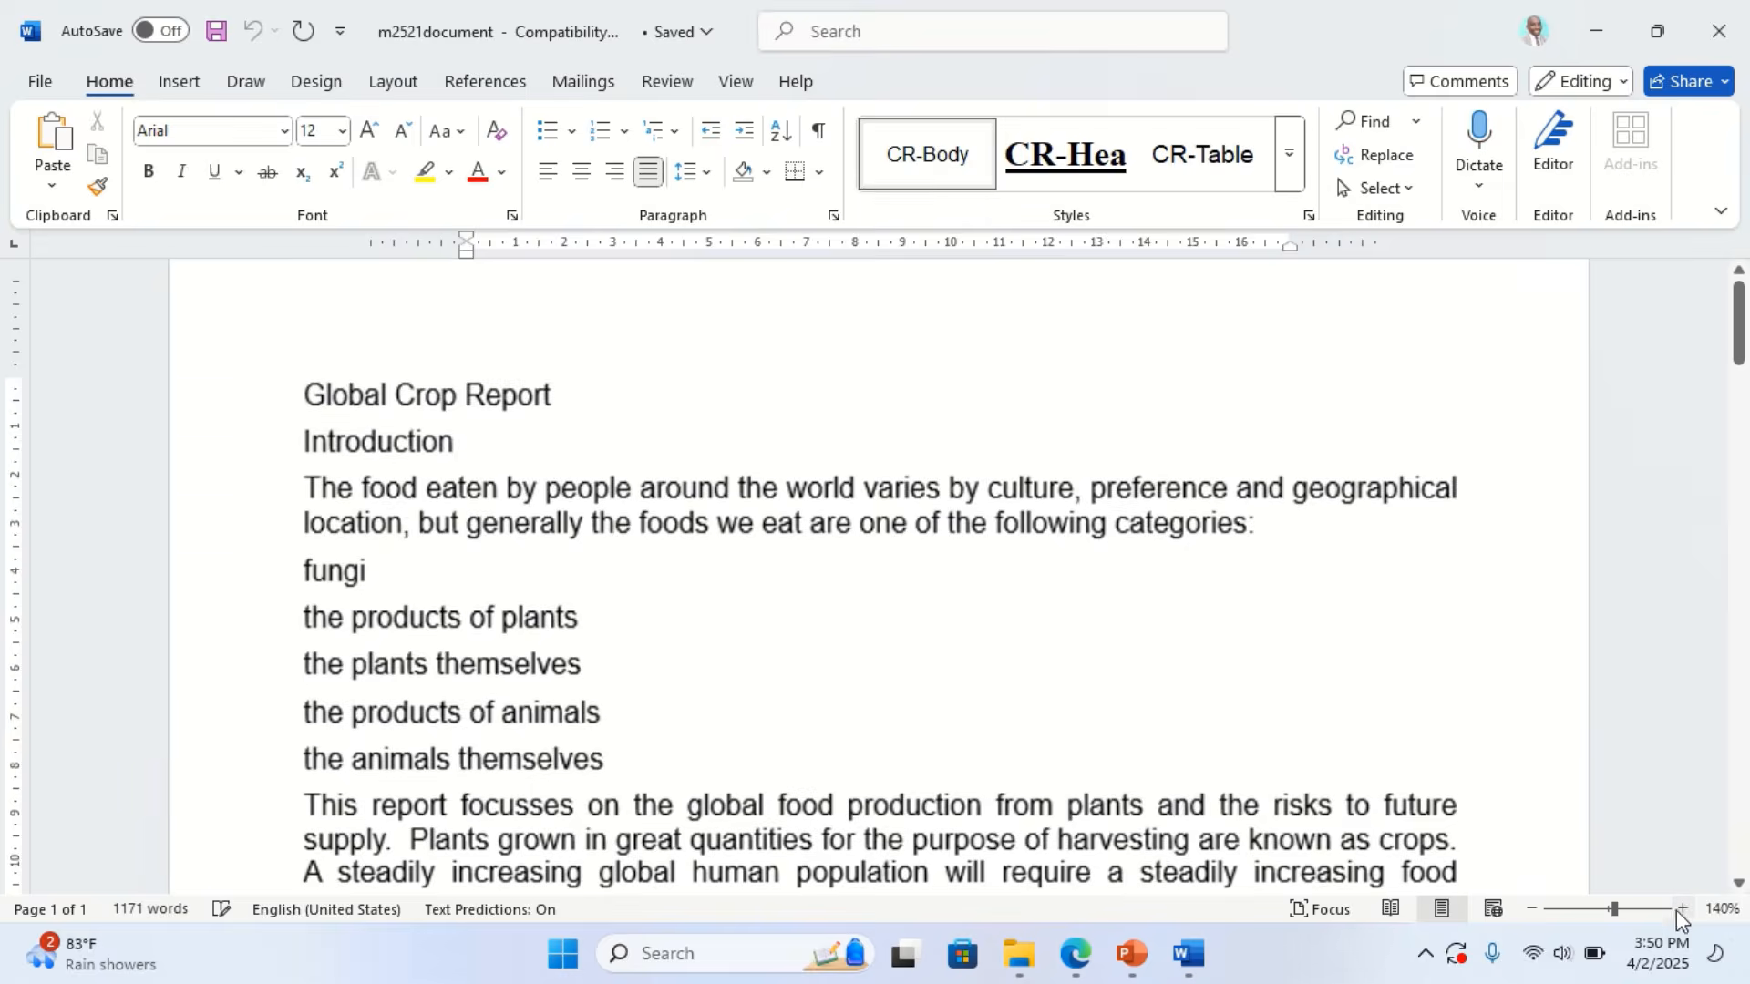
Switch back to the task sheet in Edge and highlight "to A4", "portrait orientation" and "two-centimetre margins" in the page setup instruction
click(1076, 954)
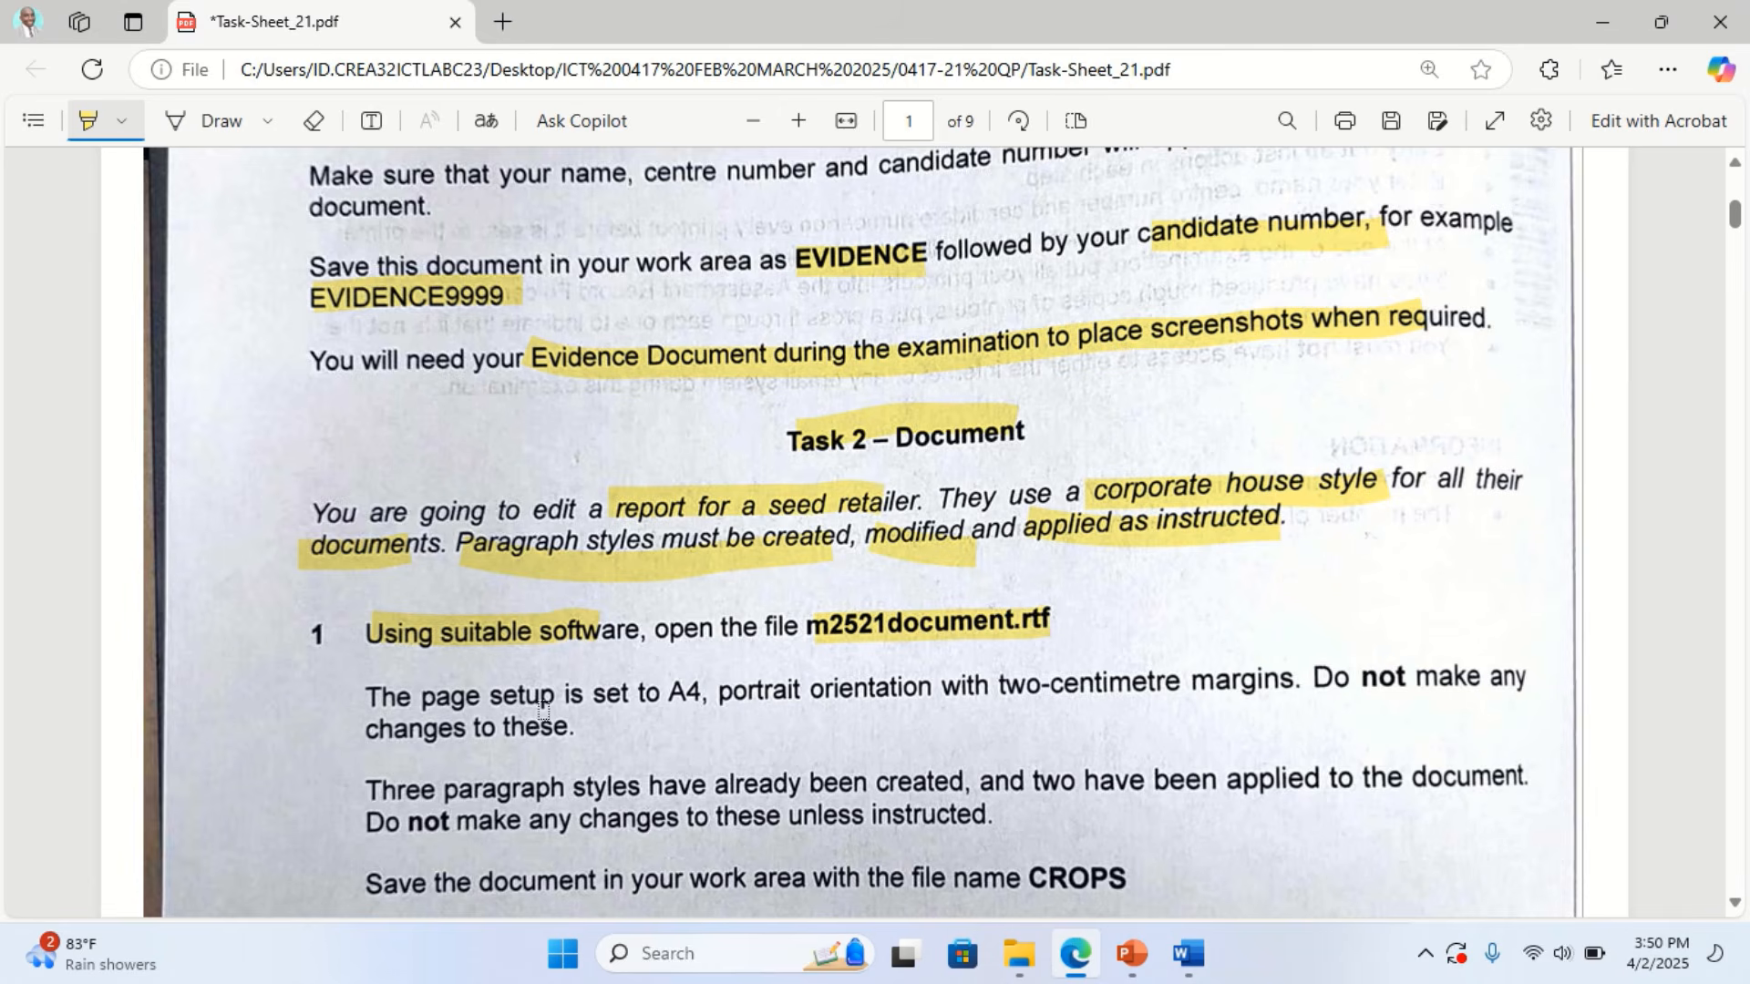
scroll(524, 695, down, 2)
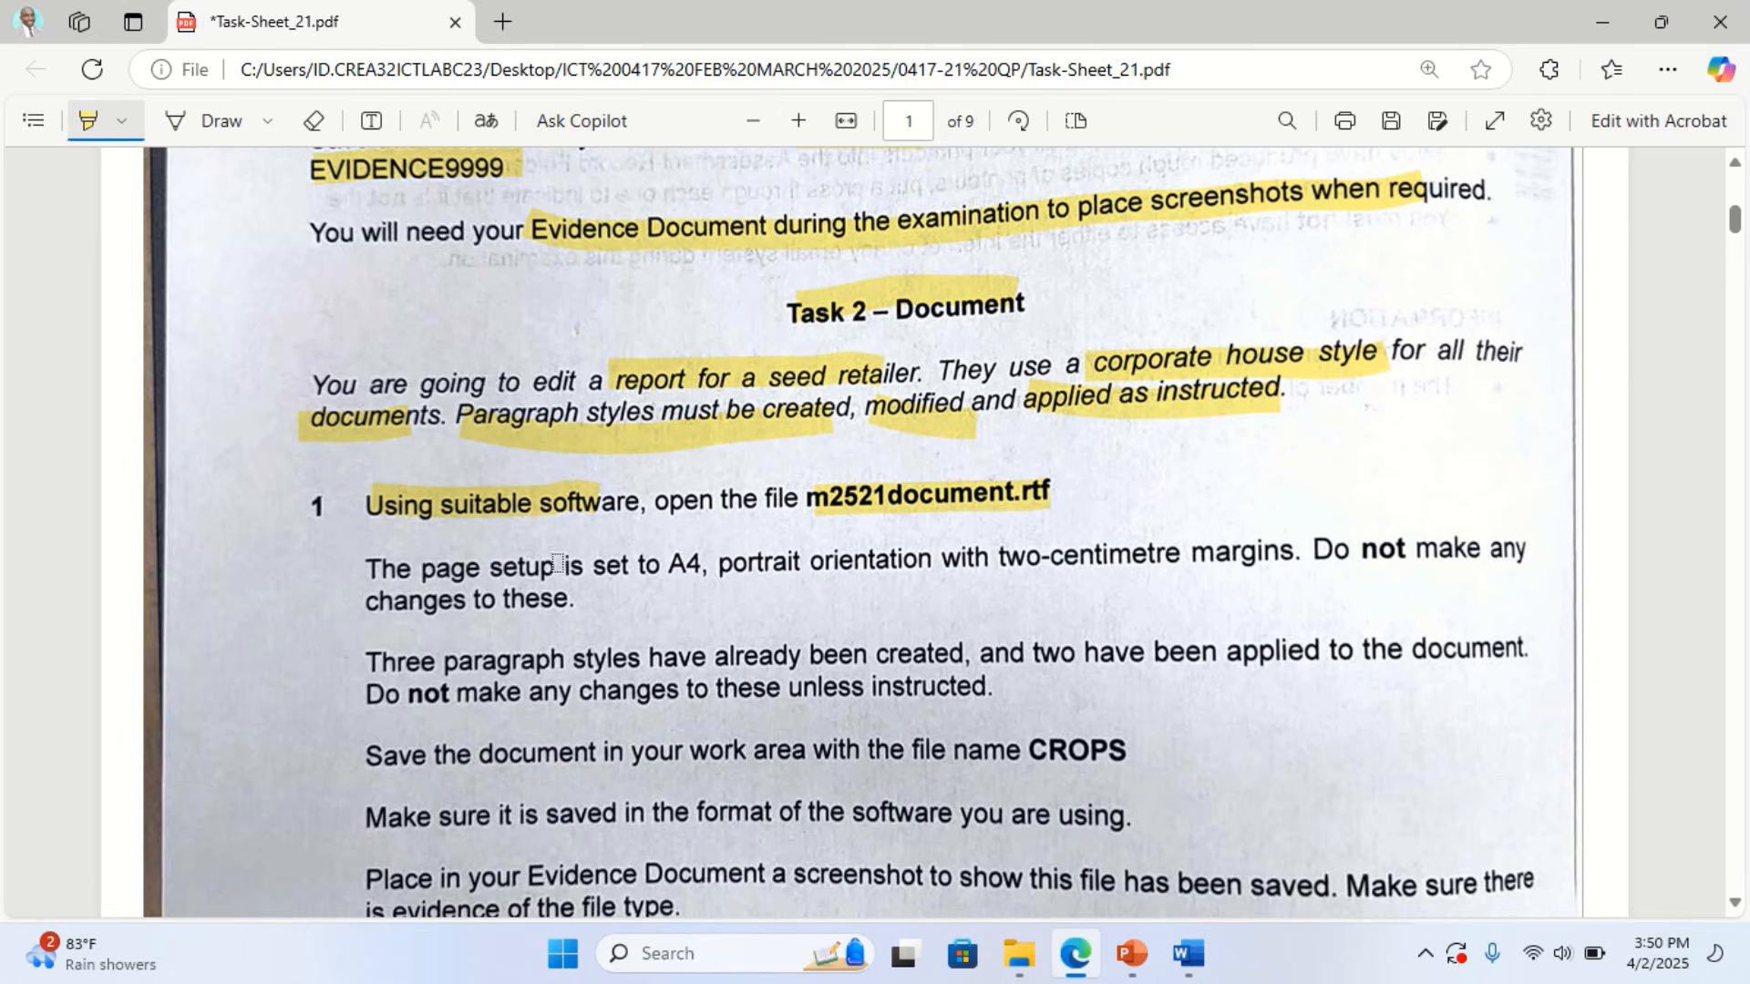
mouse_move(637, 563)
mouse_down()
mouse_move(713, 549)
mouse_move(885, 569)
mouse_up()
drag(992, 562, 1278, 552)
mouse_move(1189, 971)
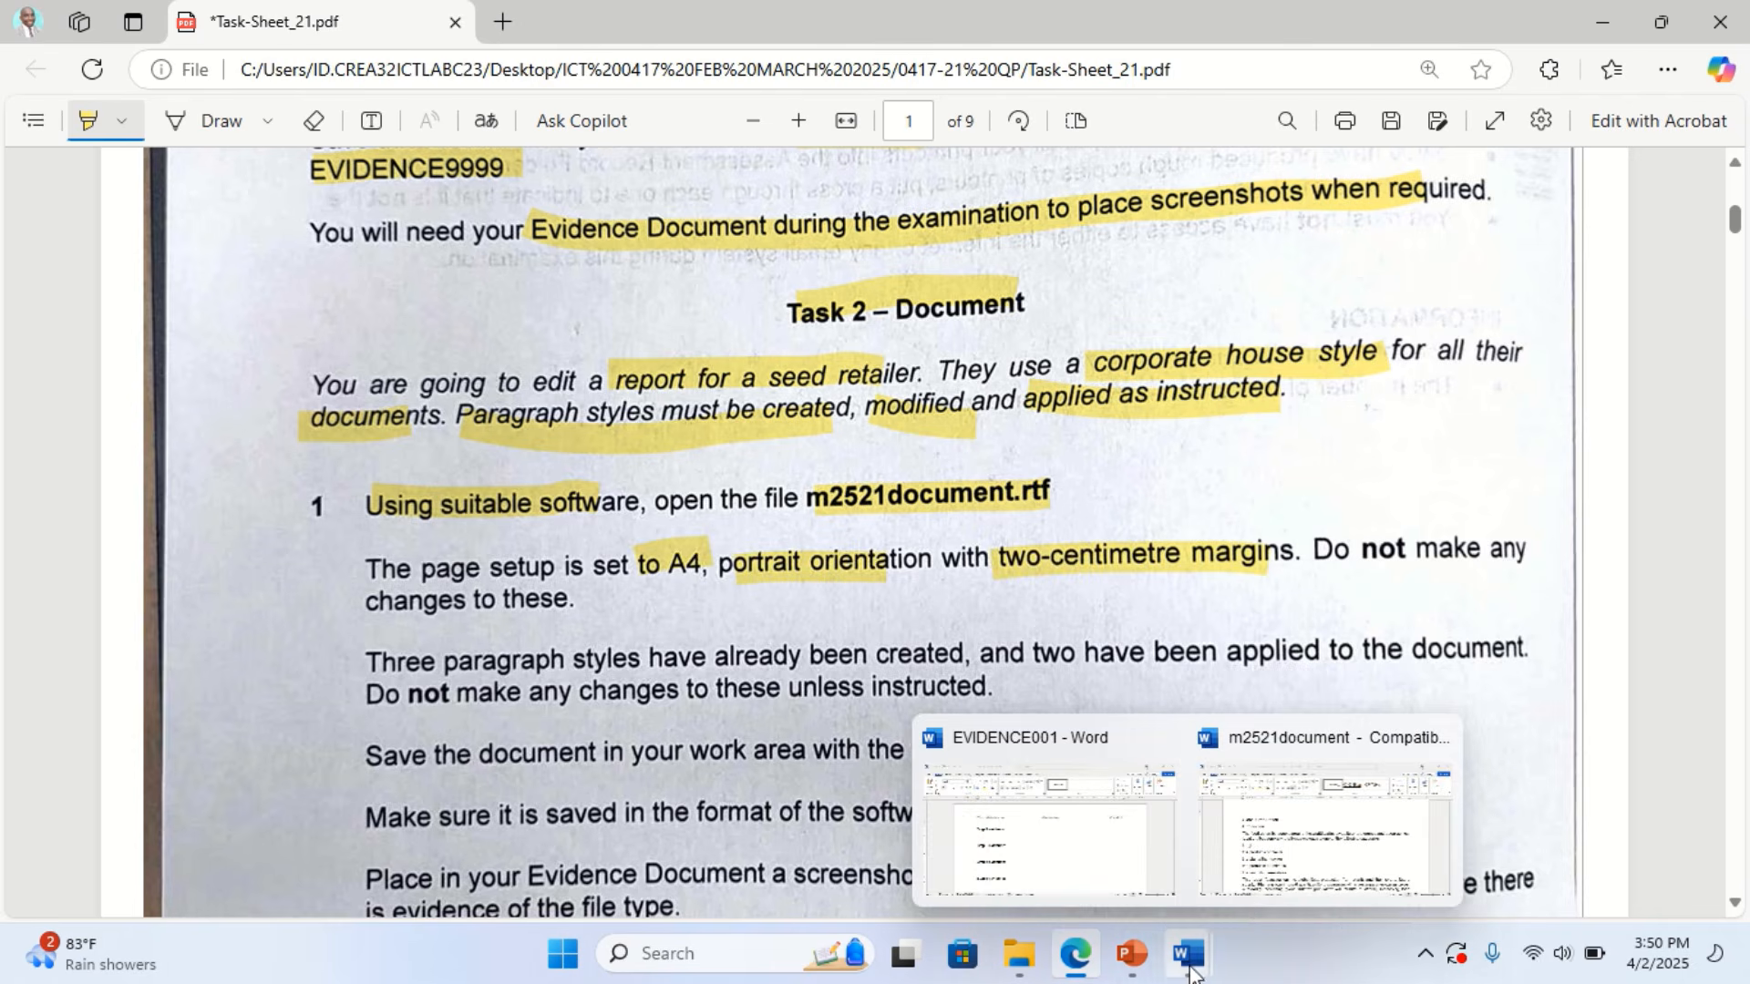
Switch to m2521document in Word and check its paper size, page orientation and custom margins
click(1322, 825)
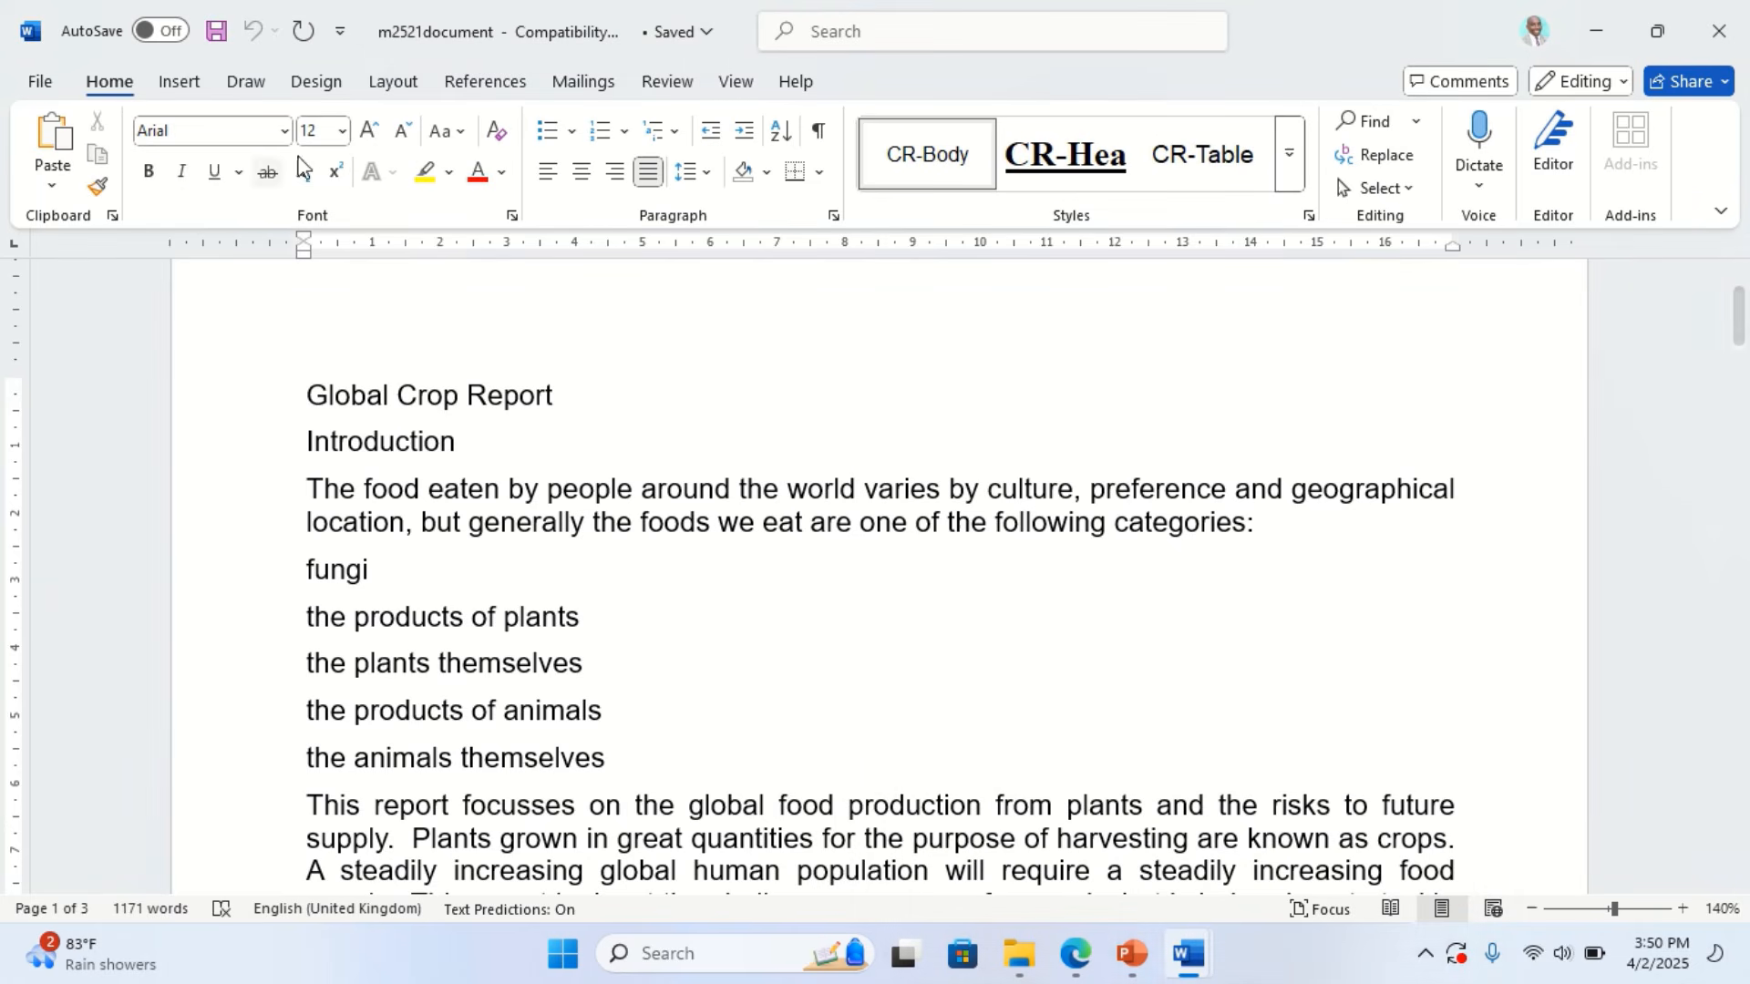
click(393, 84)
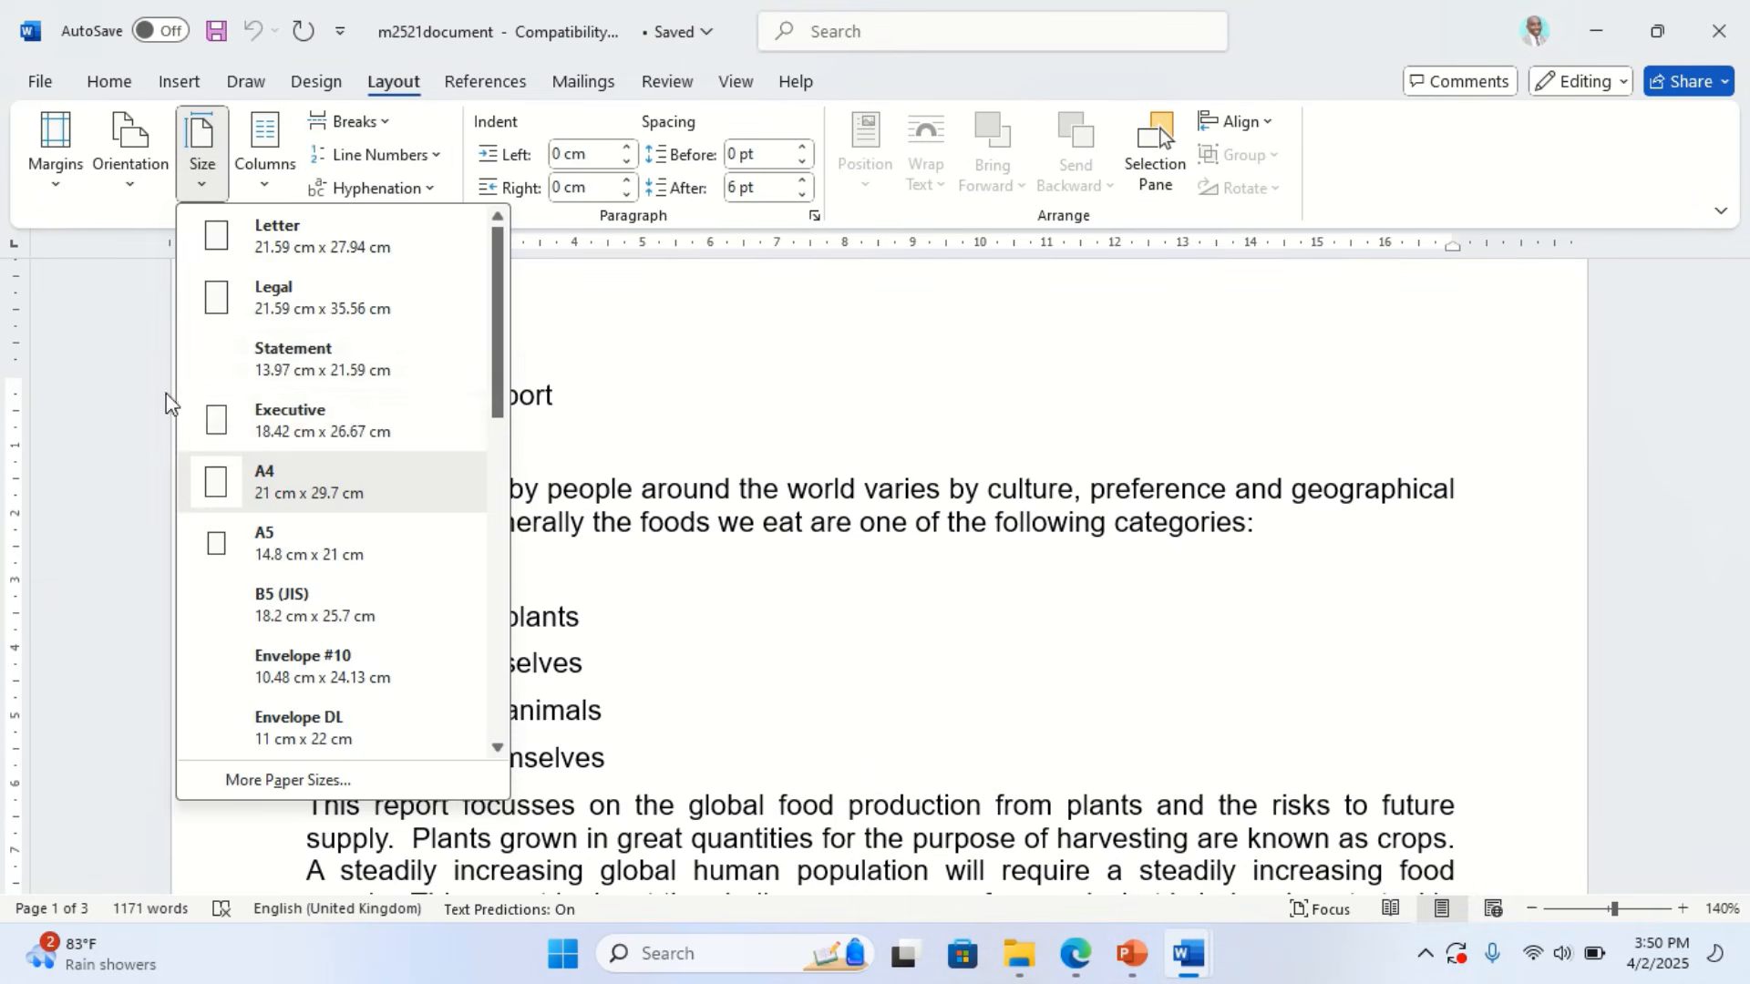
click(136, 181)
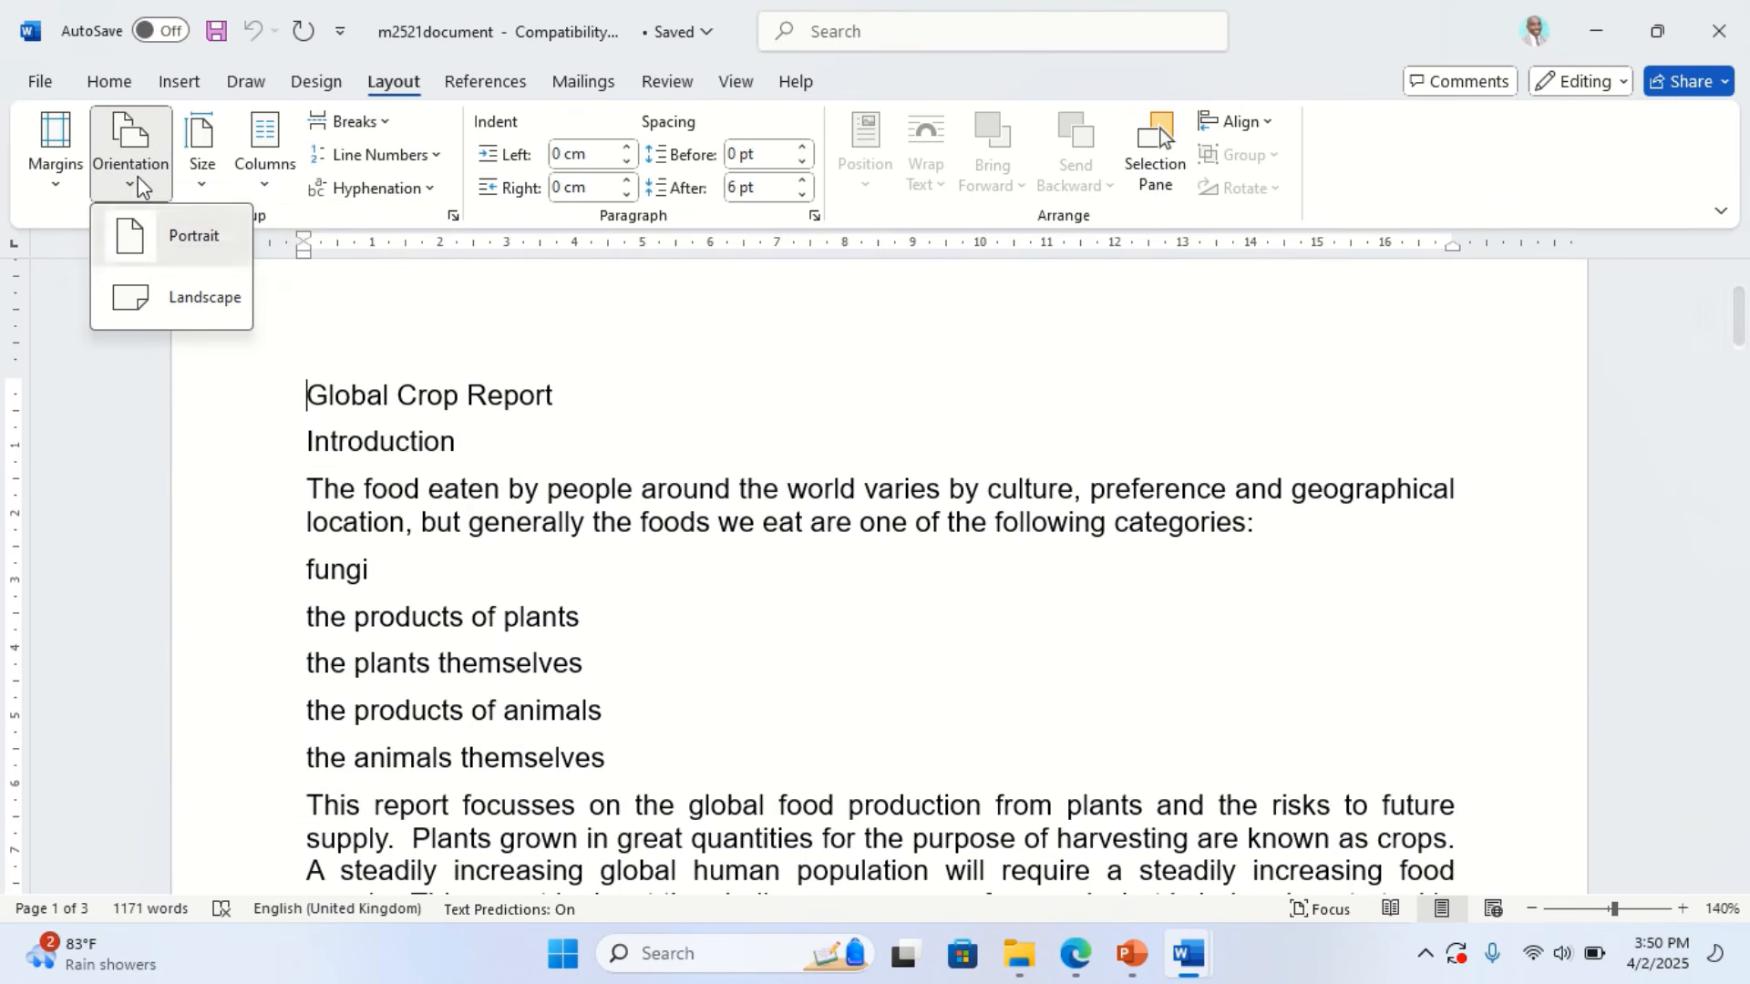
click(57, 186)
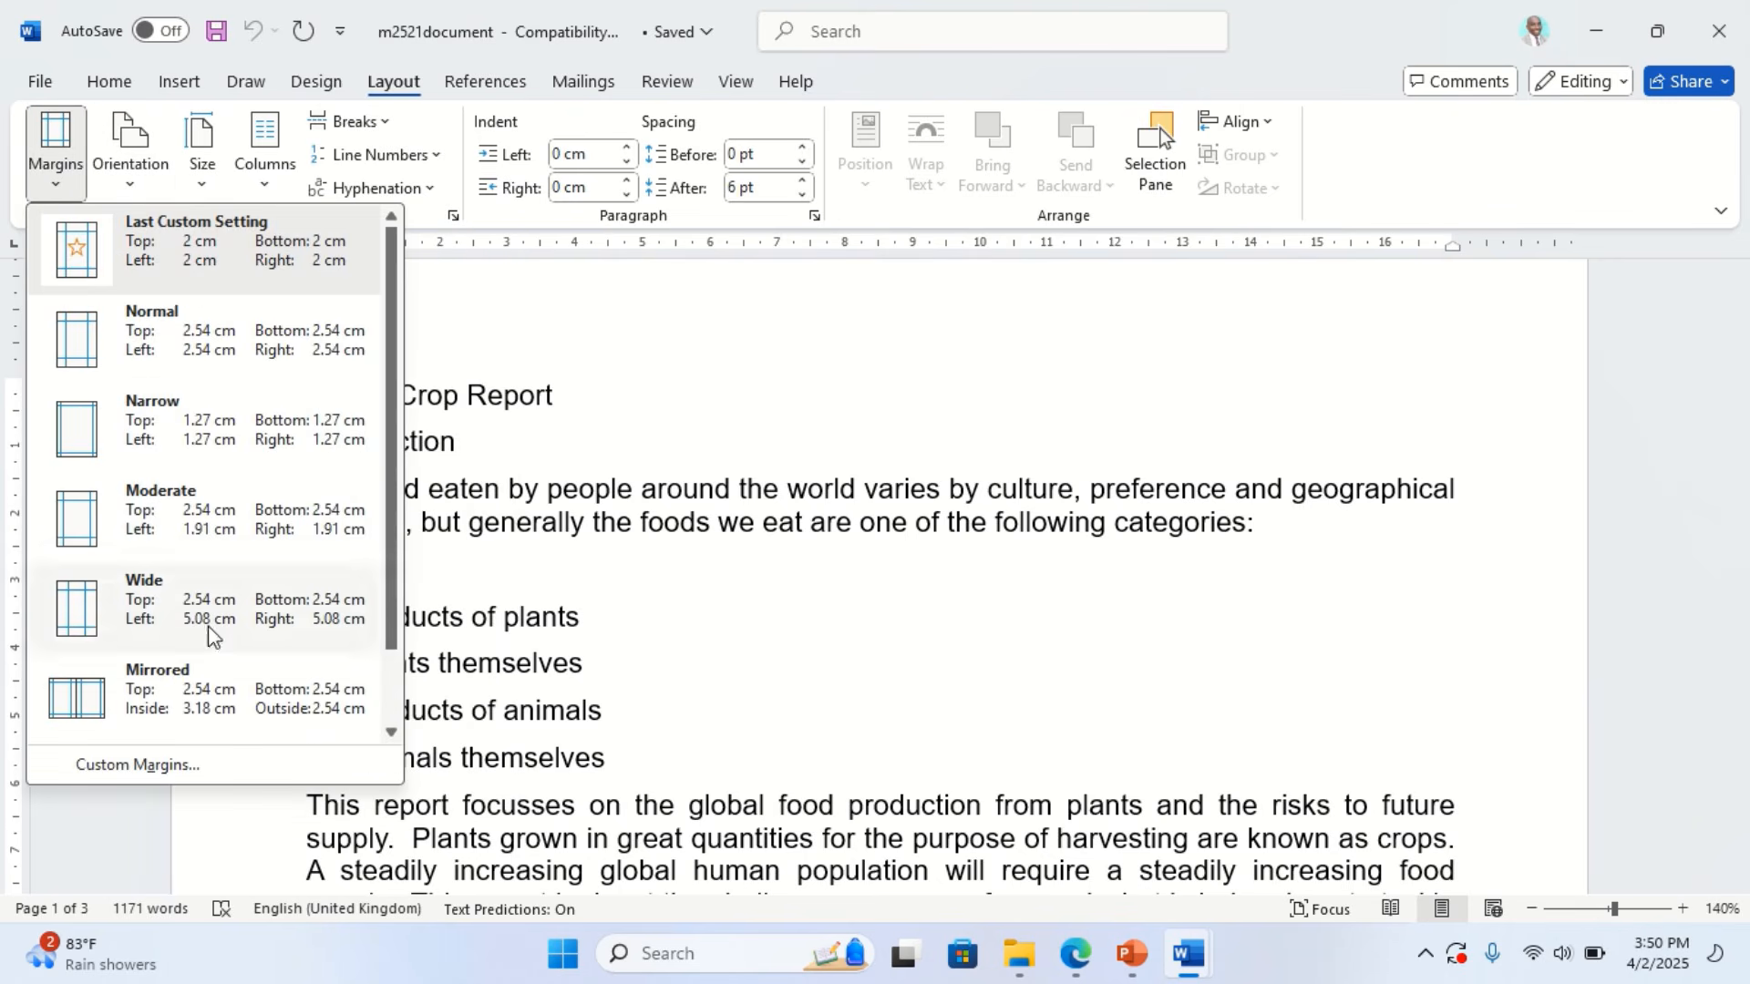
click(144, 770)
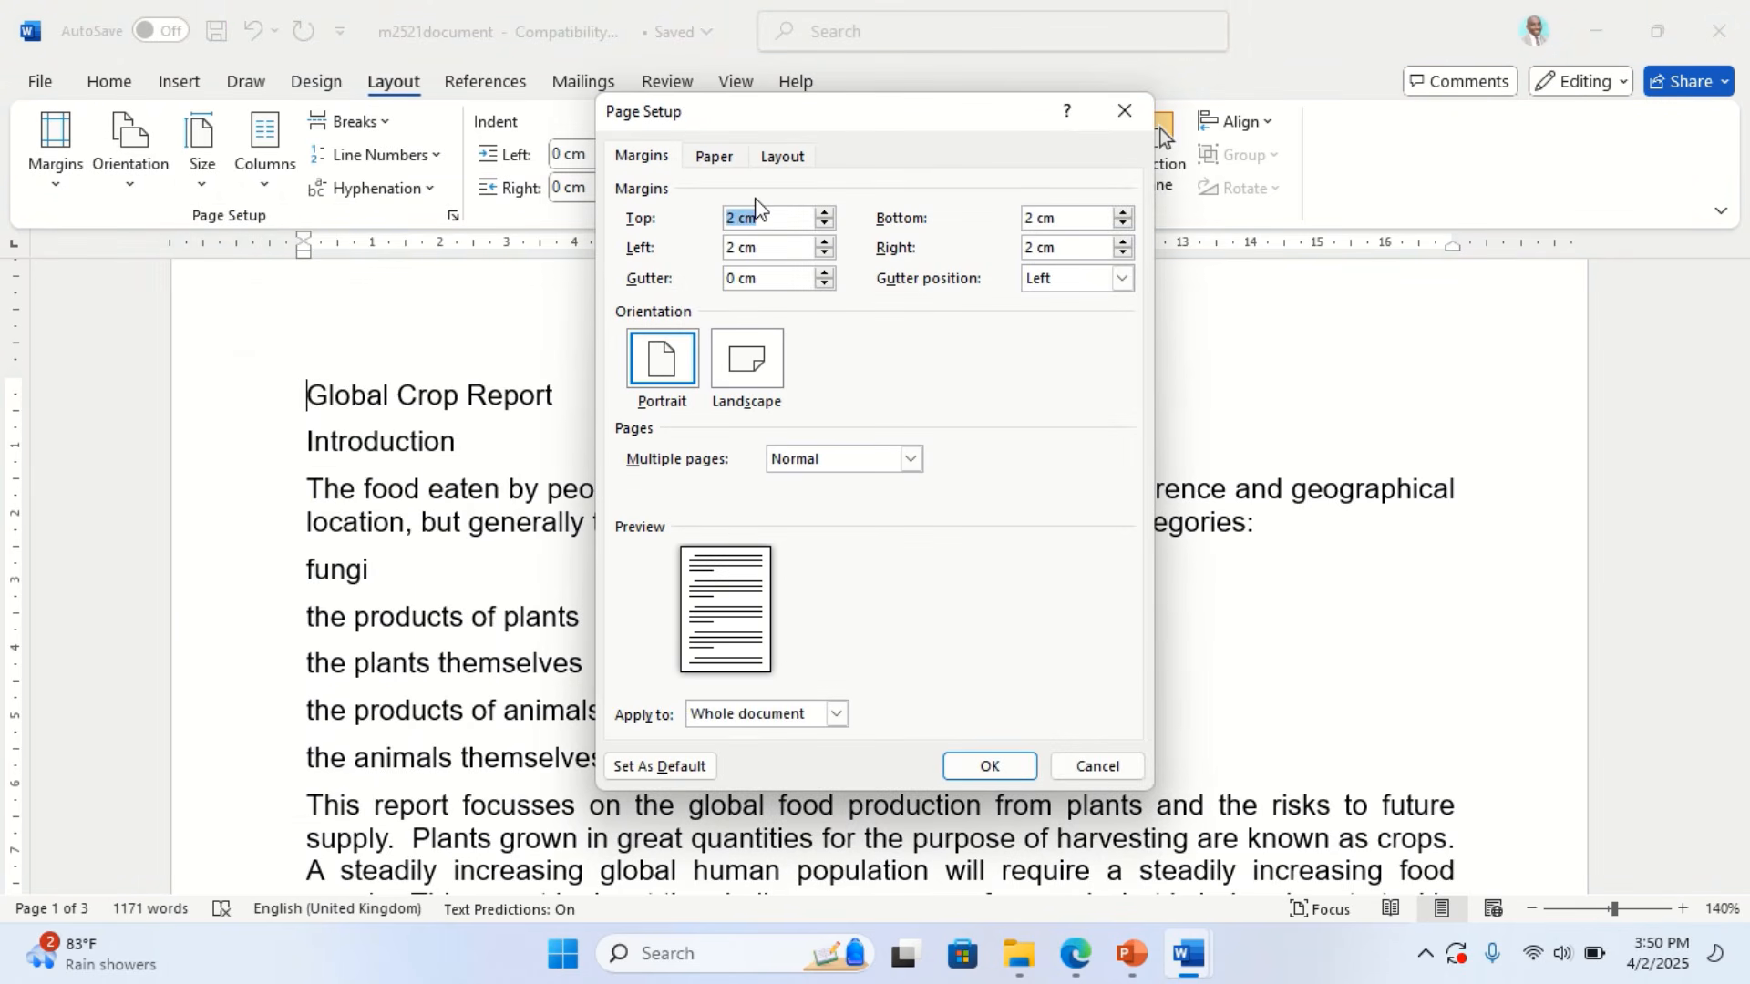
click(1016, 762)
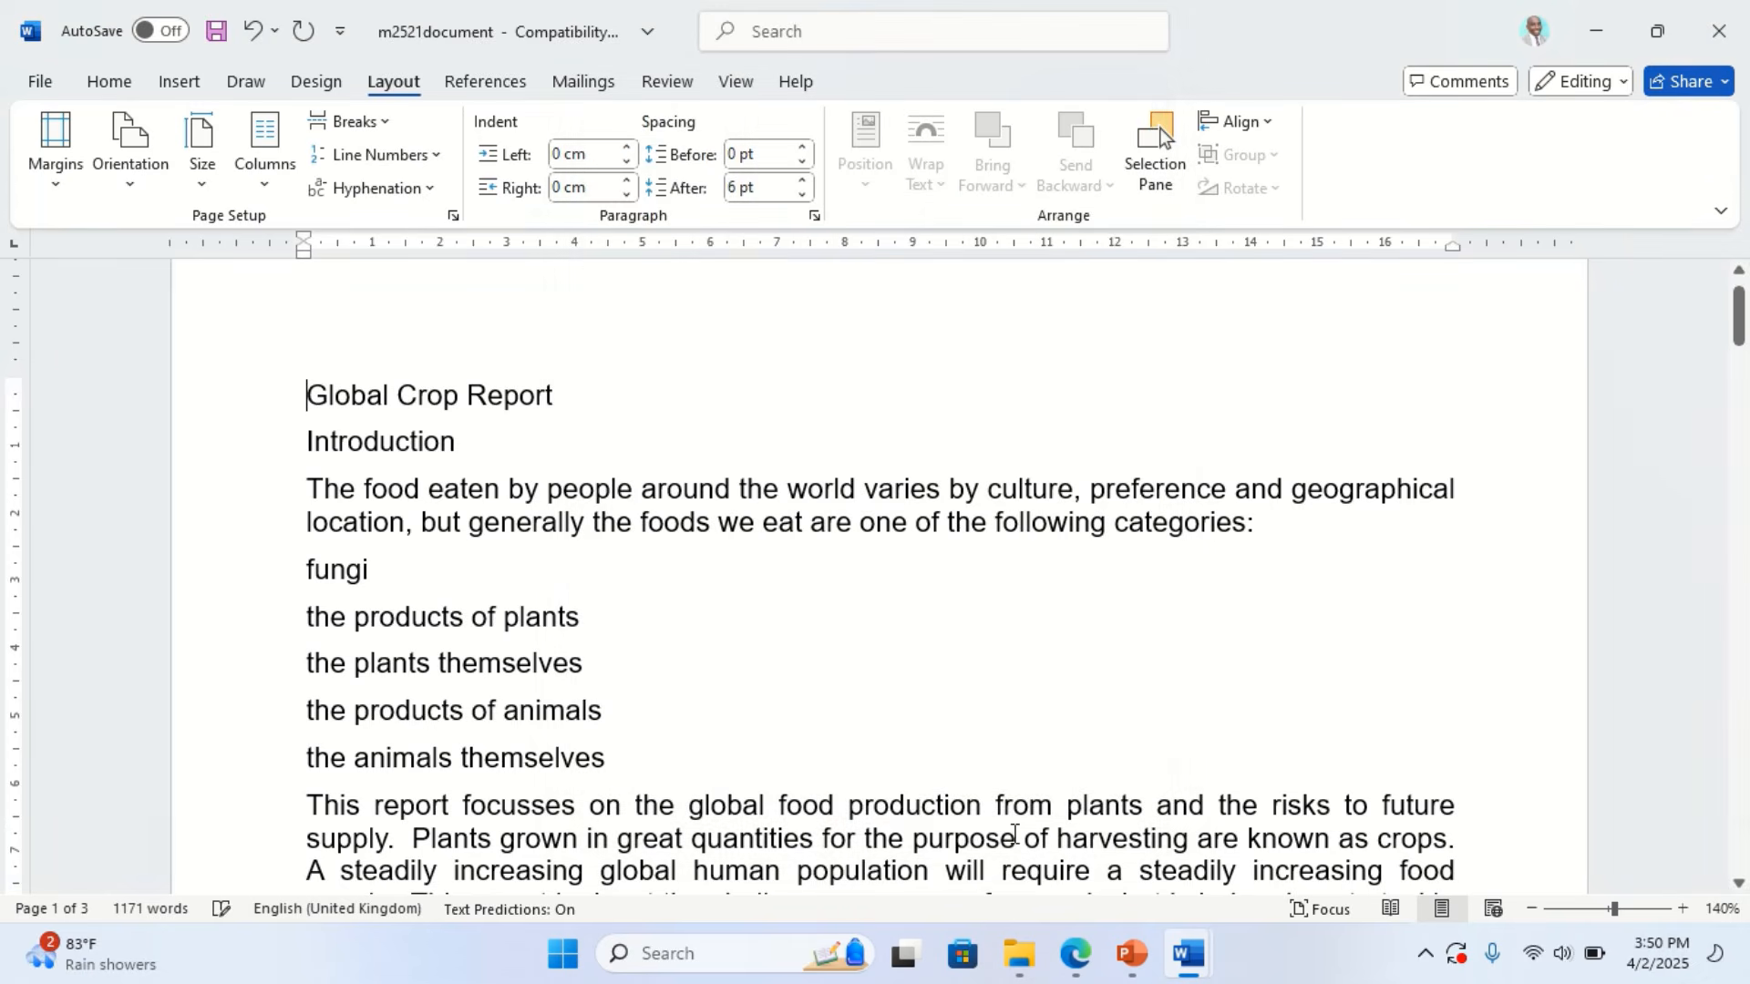
Switch to the task sheet in Edge and highlight "changes to these" and the two sentences about the three existing paragraph styles
click(1077, 954)
scroll(768, 641, down, 1)
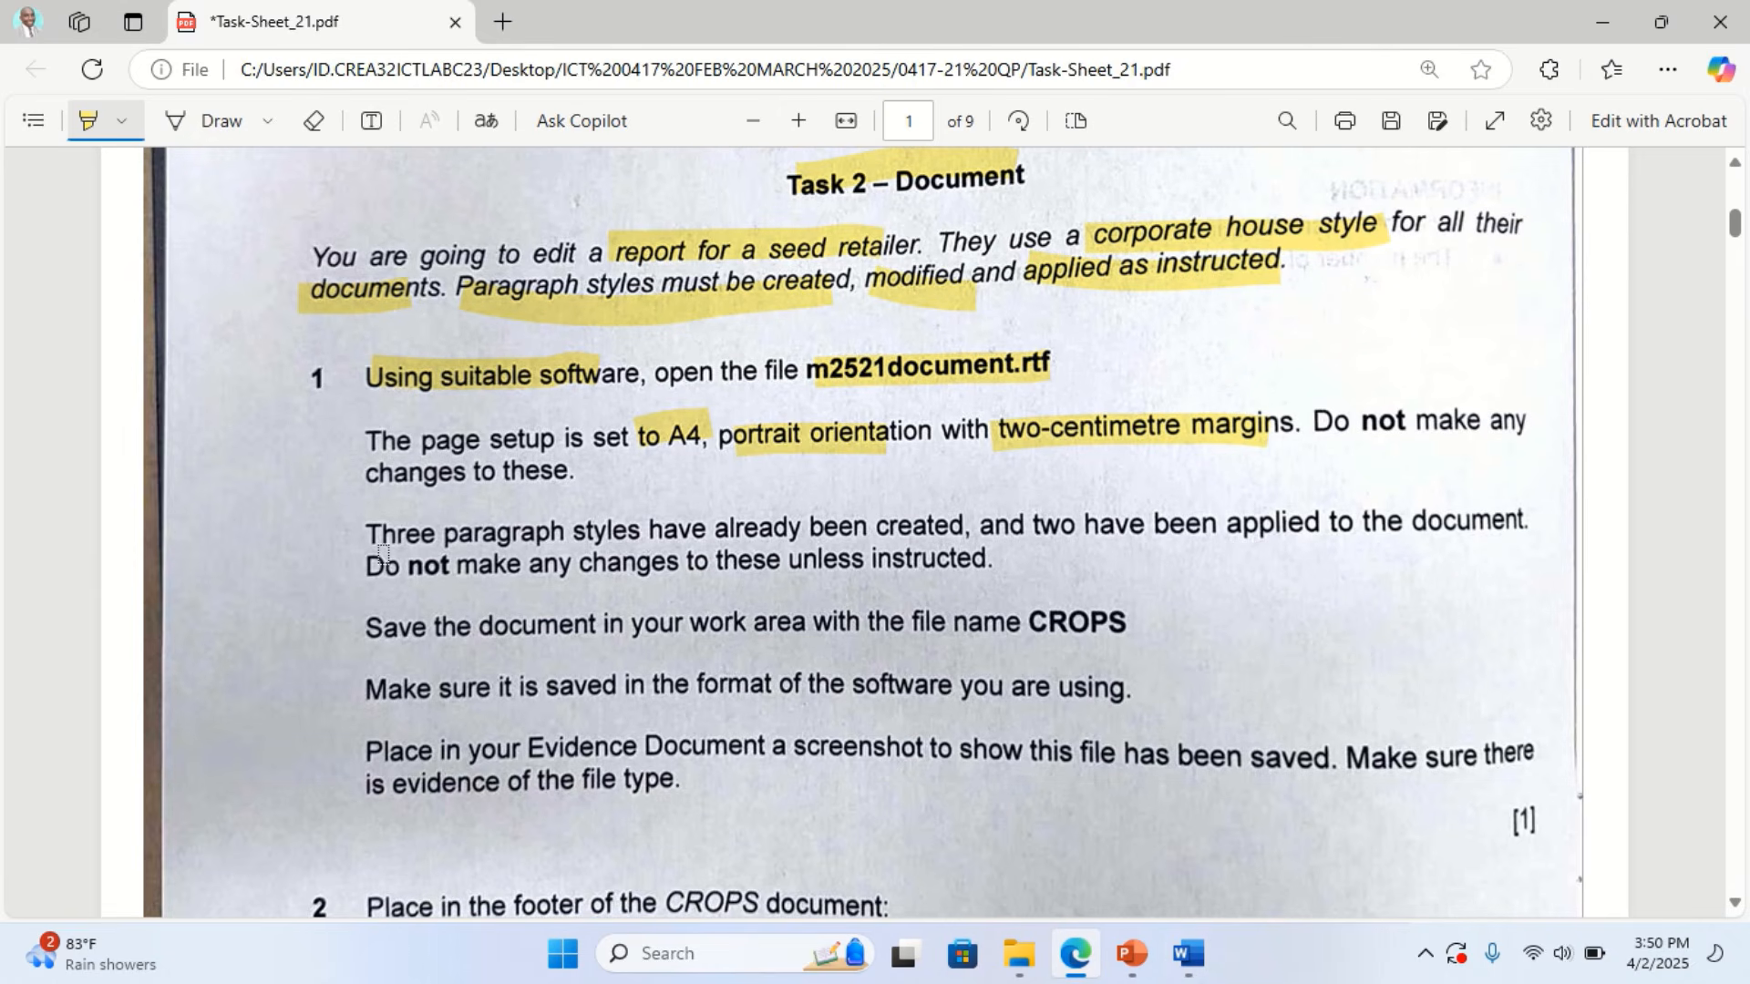
drag(373, 481, 578, 481)
mouse_move(362, 553)
mouse_down()
mouse_move(1253, 523)
mouse_move(1491, 541)
mouse_up()
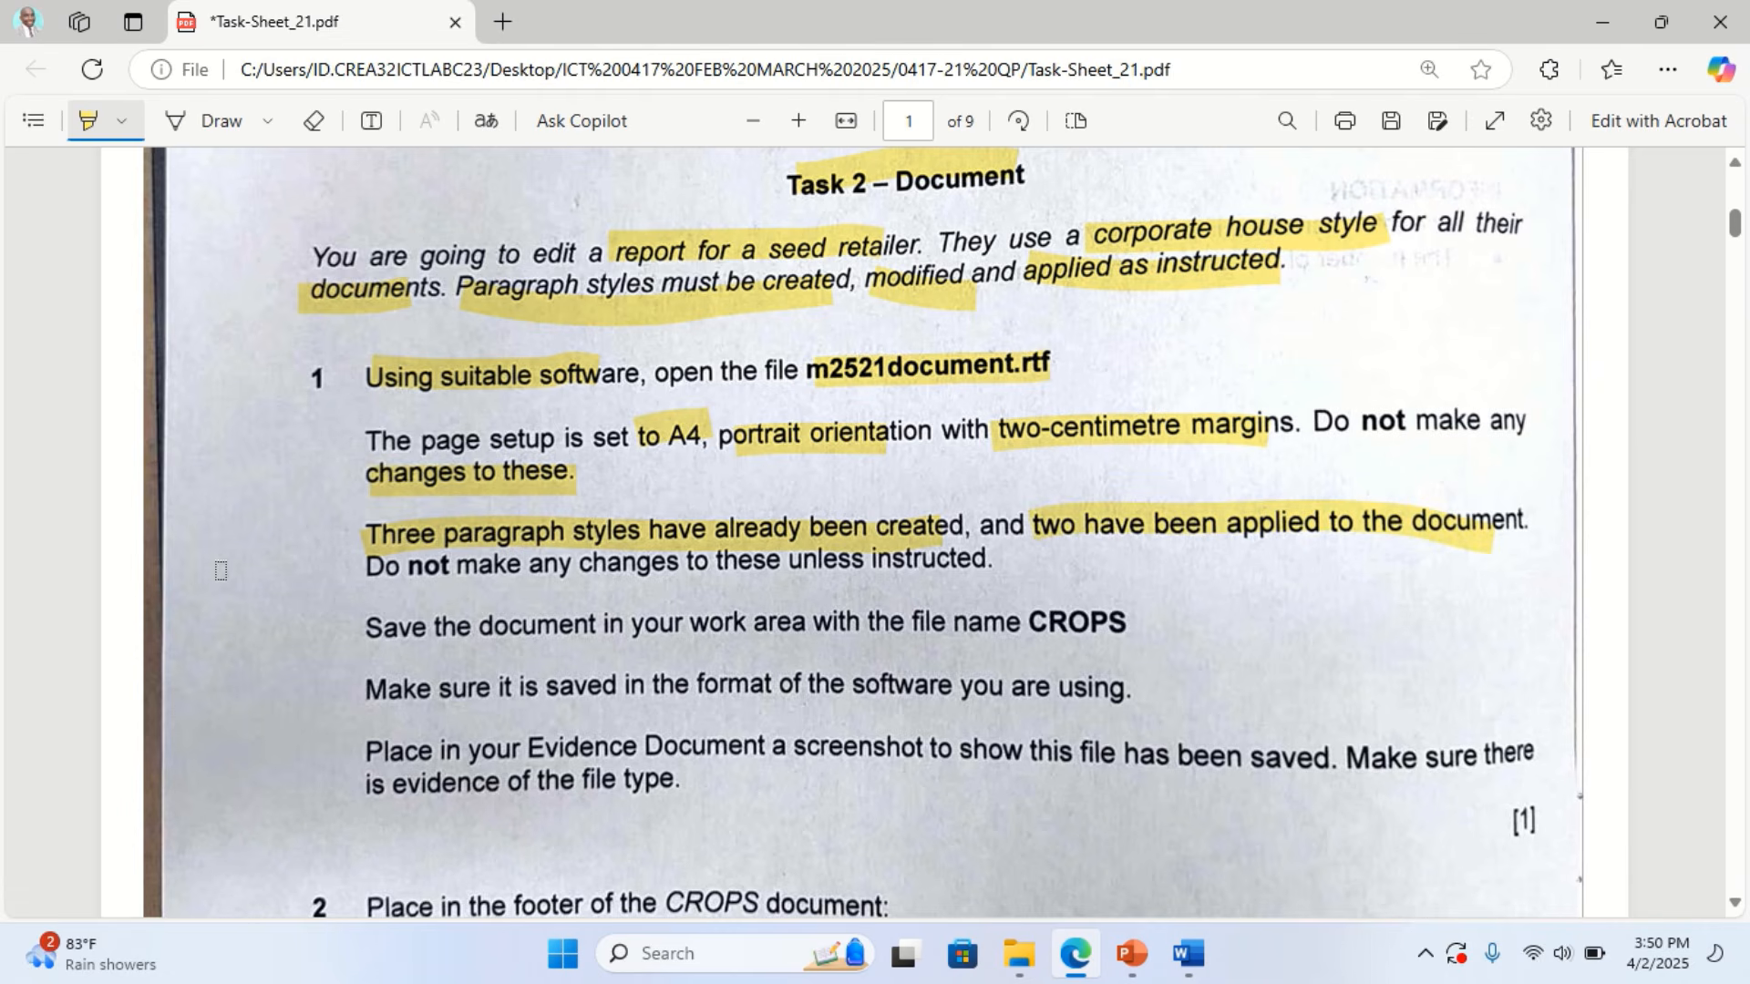
drag(383, 572, 1007, 558)
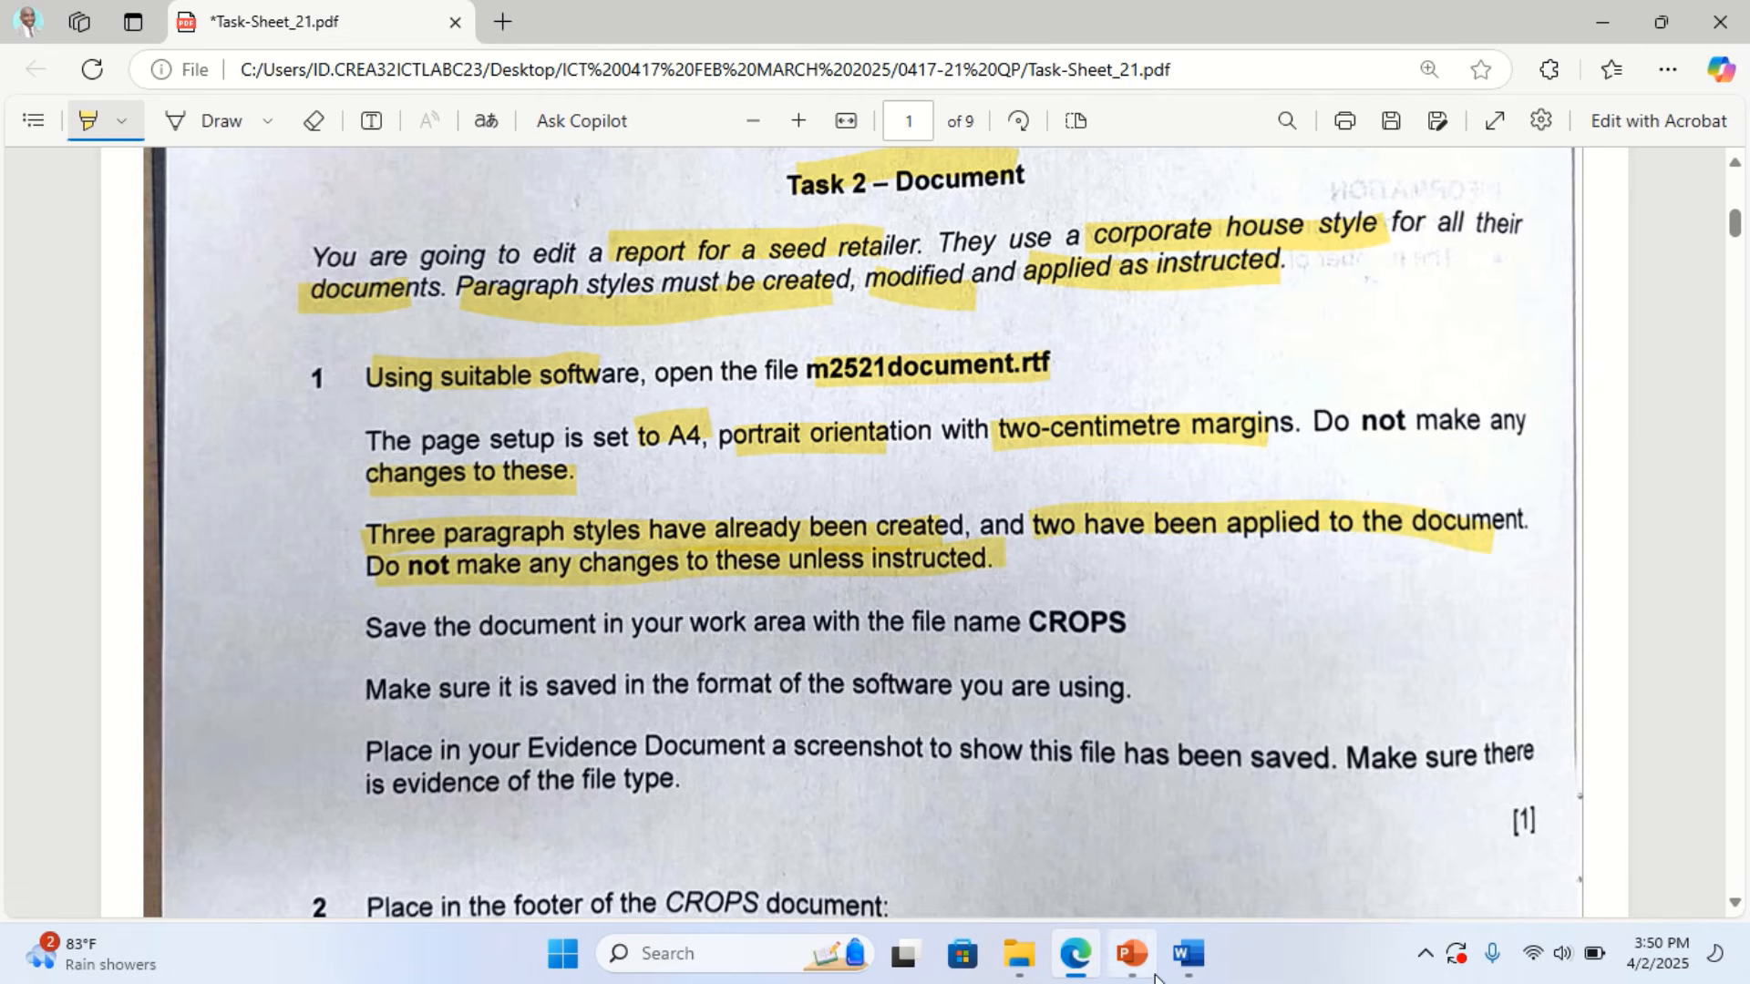
Switch to m2521document in Word and examine the complete list of paragraph styles available in the document
mouse_move(1188, 955)
click(1321, 825)
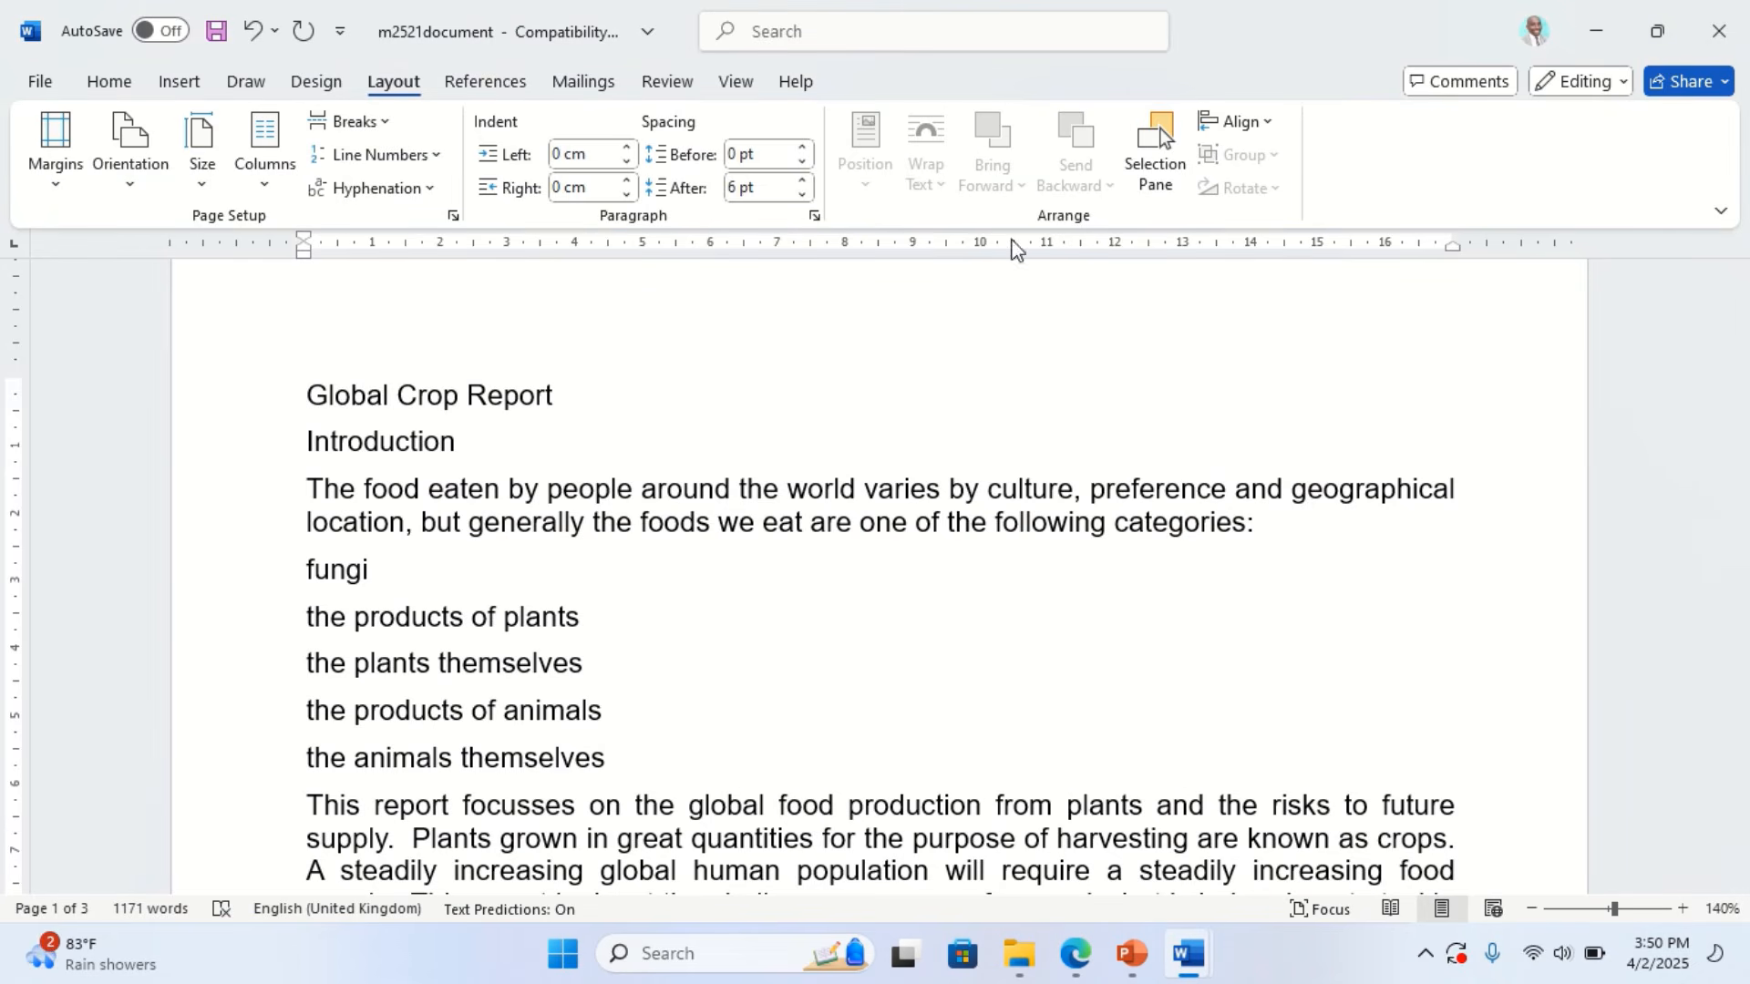
click(109, 81)
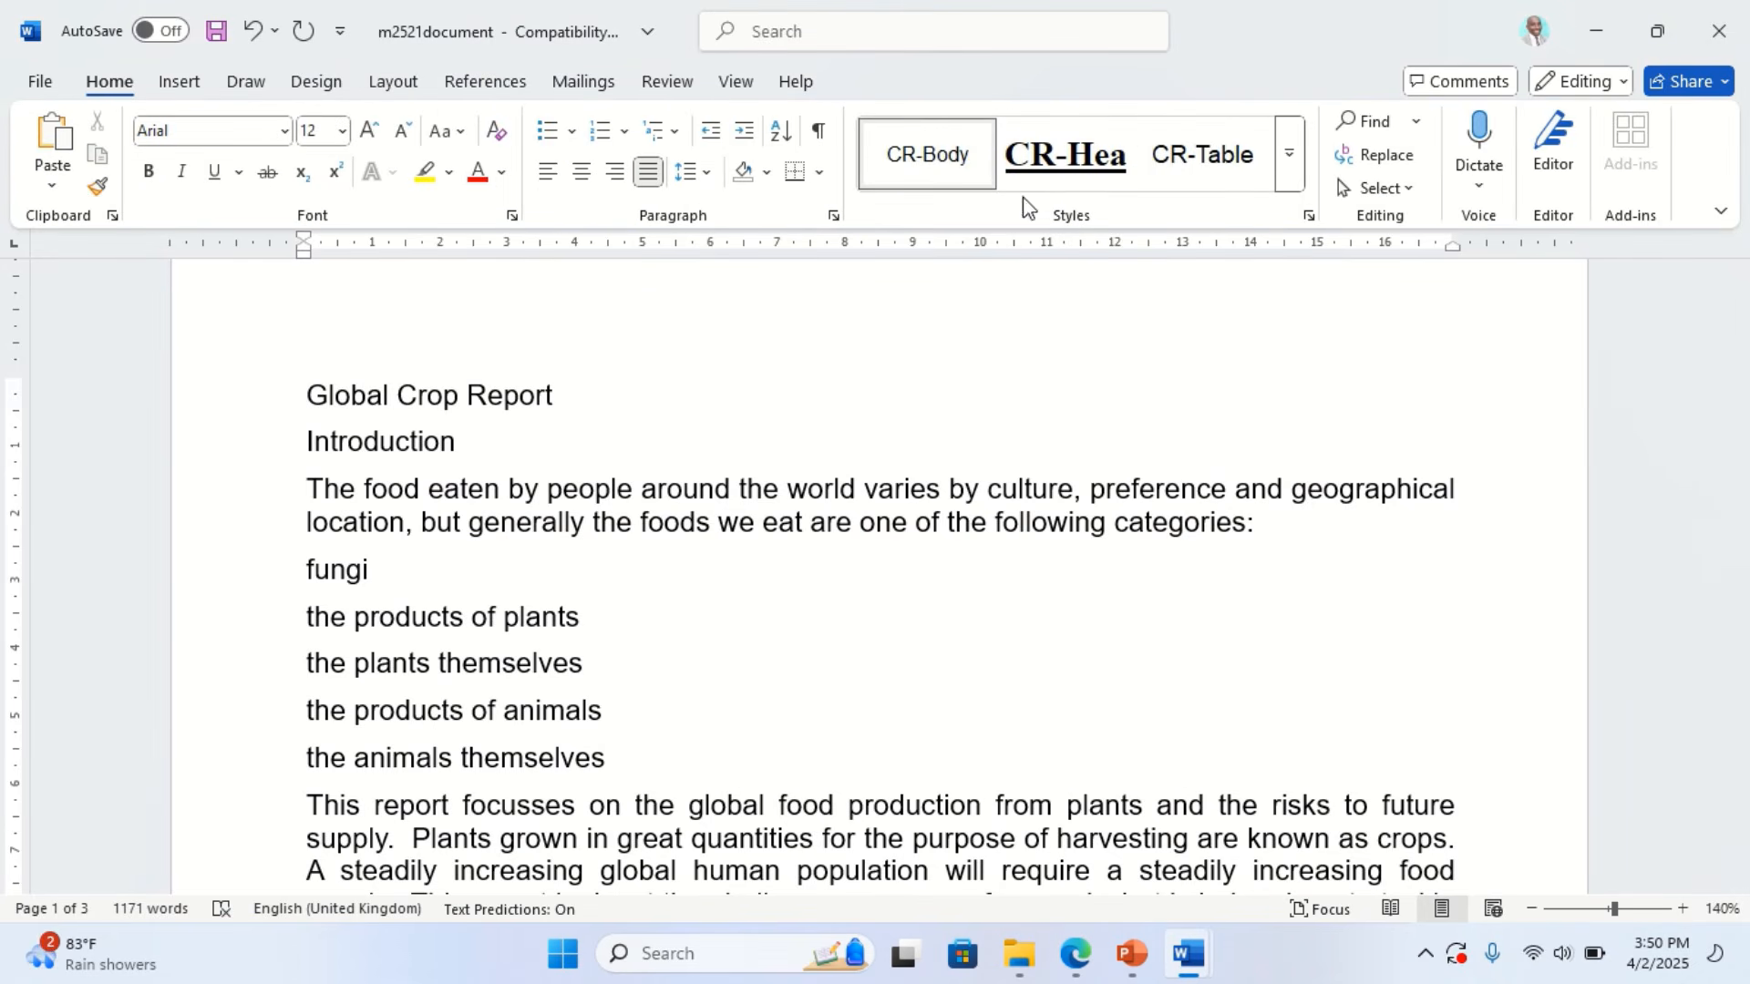
click(1310, 219)
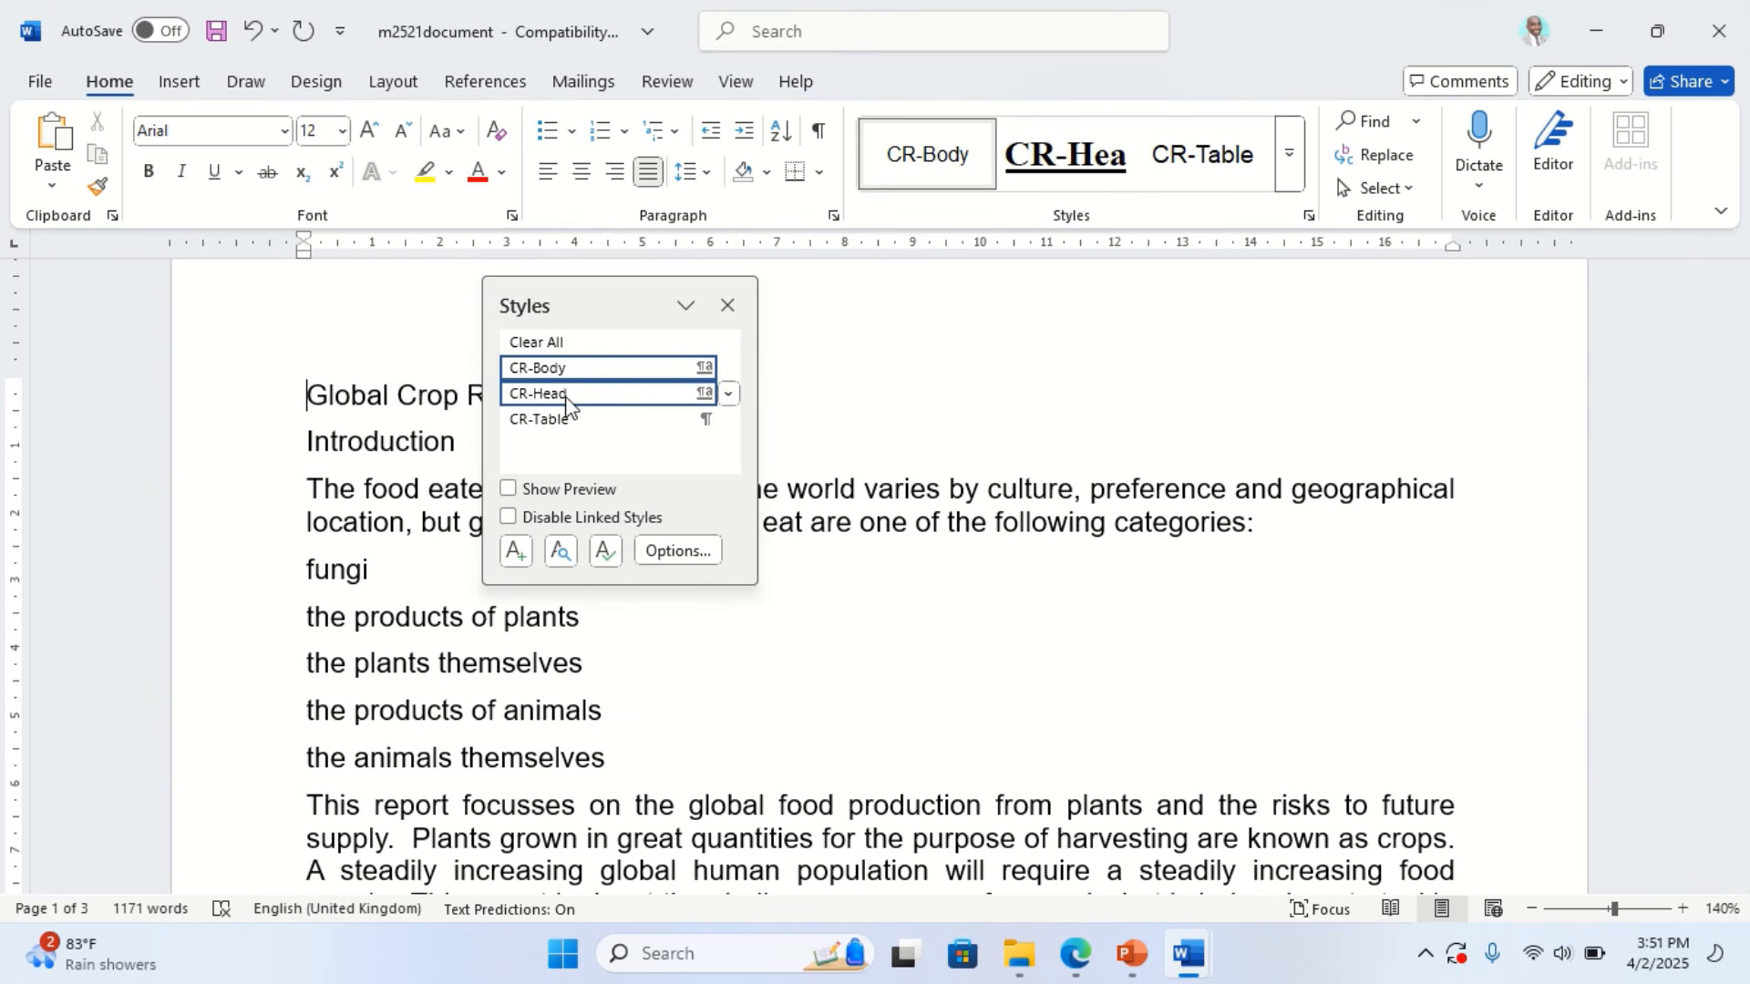
click(727, 305)
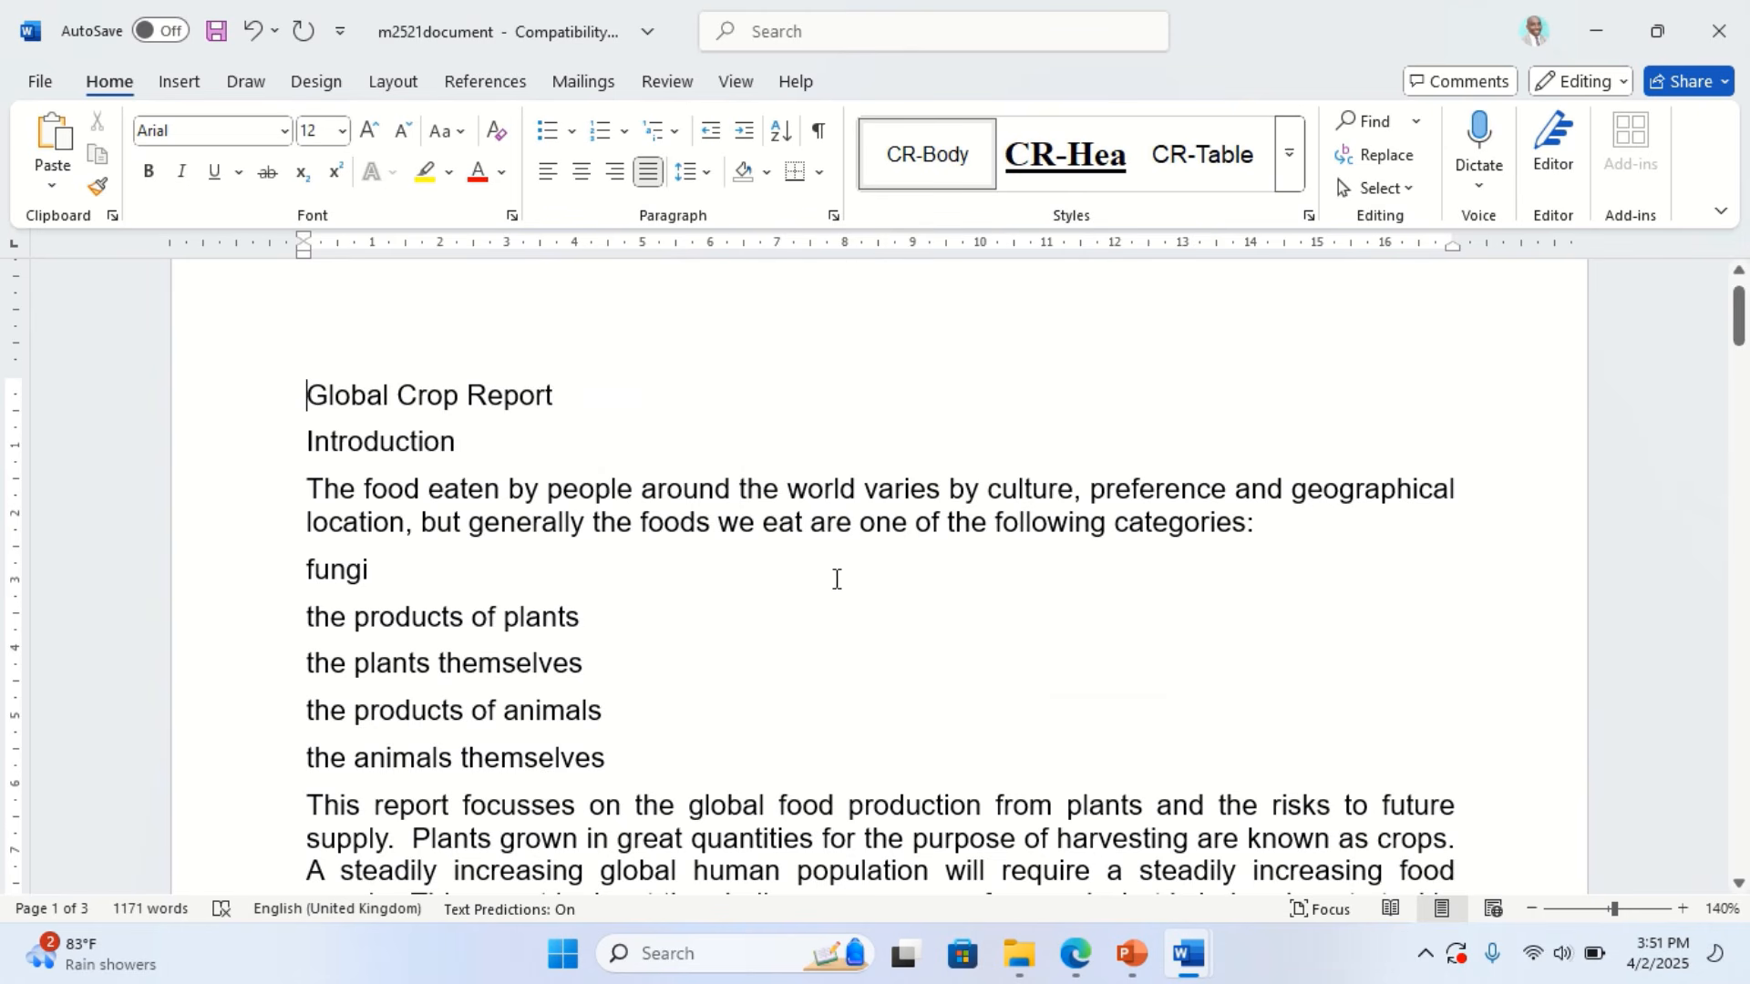
Switch to the task sheet in Edge and highlight the CROPS save instruction, the file format requirement and the Evidence Document screenshot instruction
click(1075, 953)
scroll(465, 582, down, 2)
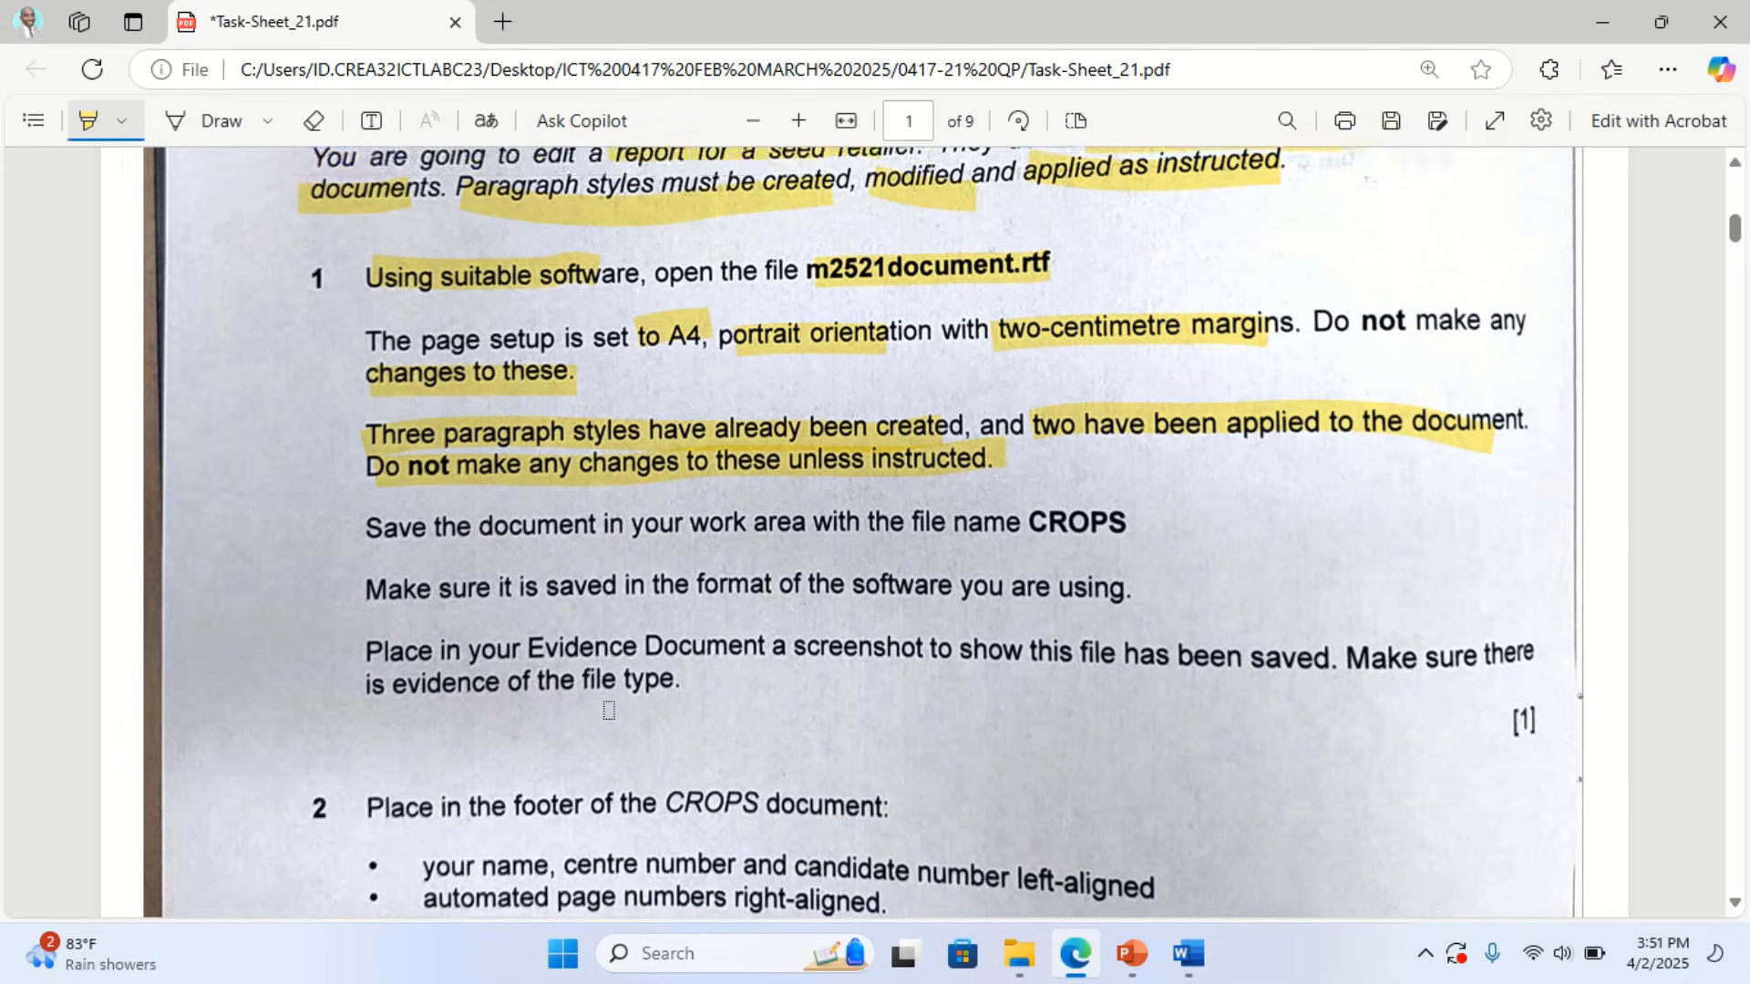
drag(402, 489, 1112, 502)
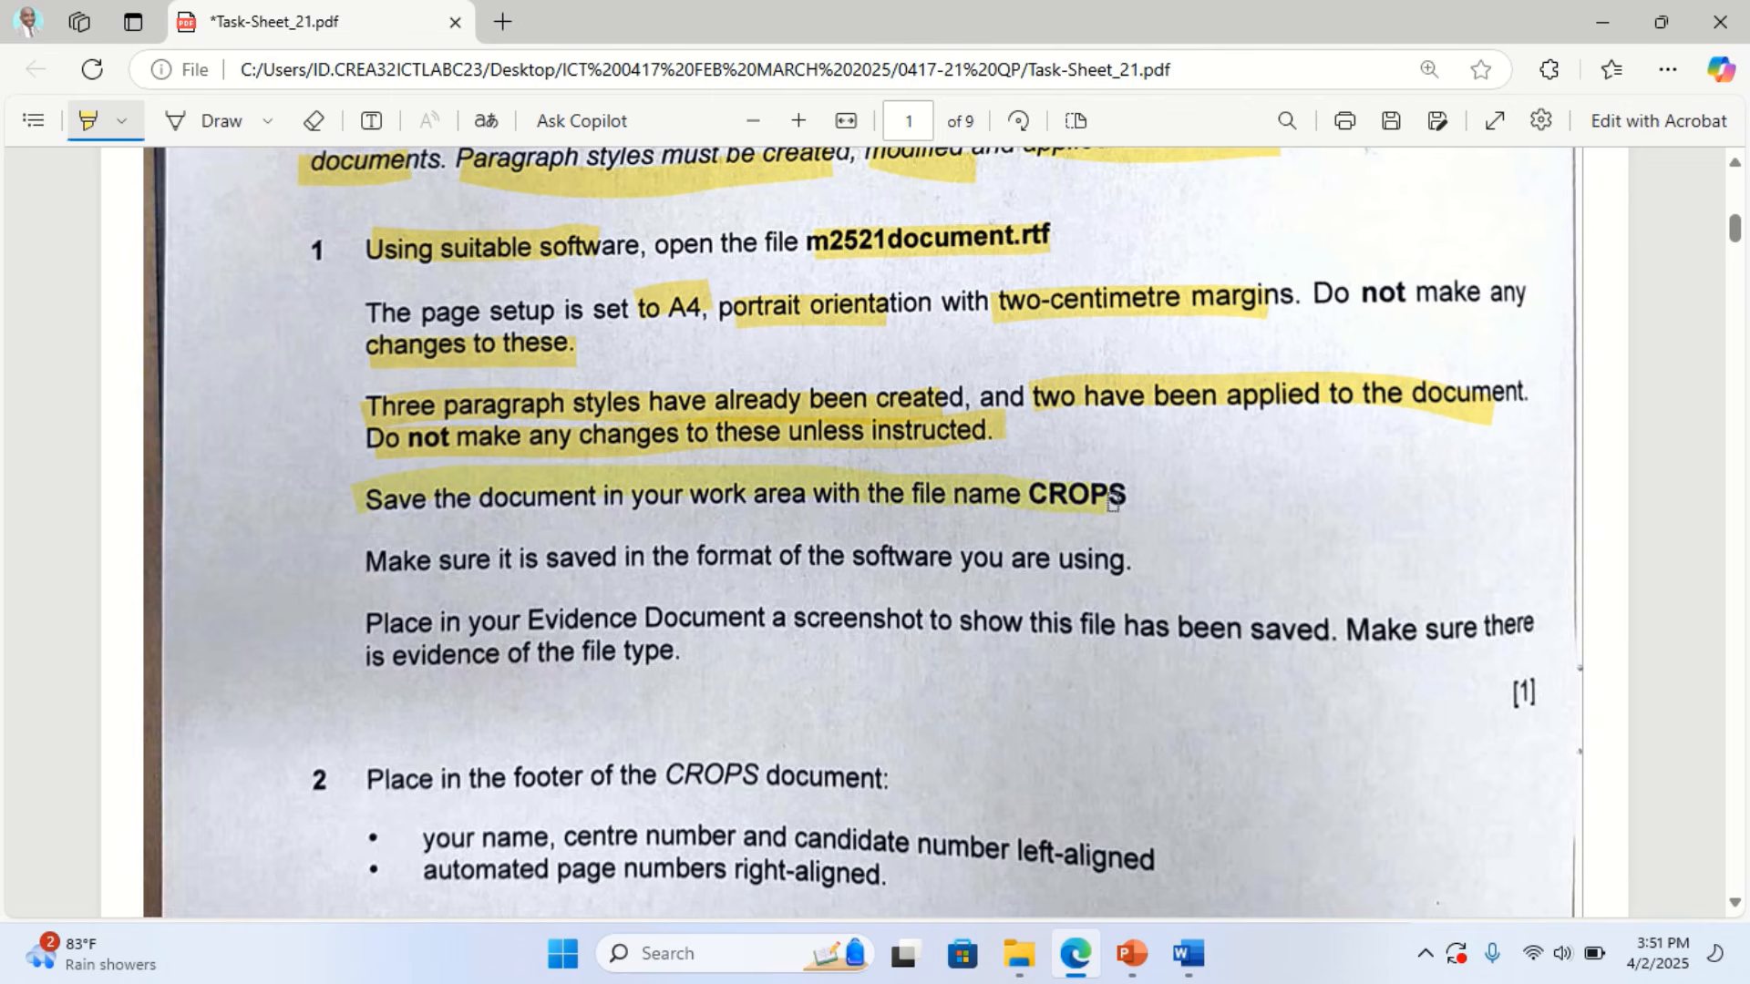
drag(363, 536, 1124, 567)
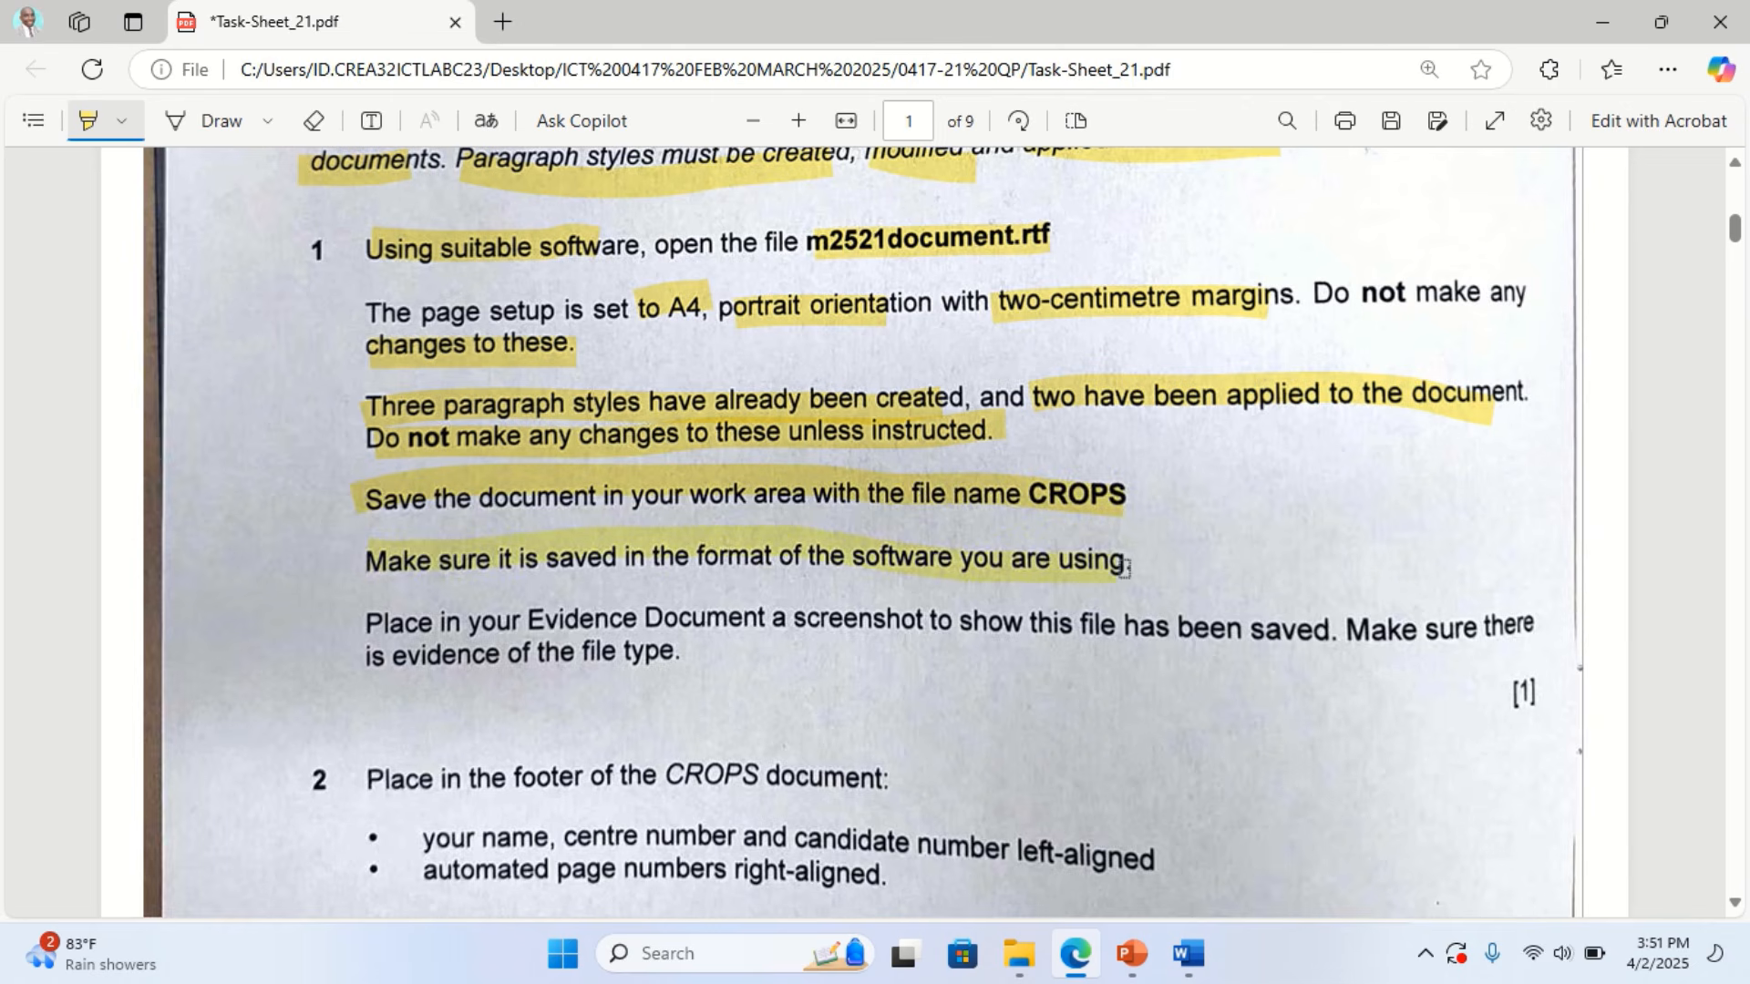
mouse_move(344, 620)
mouse_down()
mouse_move(1321, 648)
mouse_move(1518, 629)
mouse_up()
drag(402, 668, 649, 668)
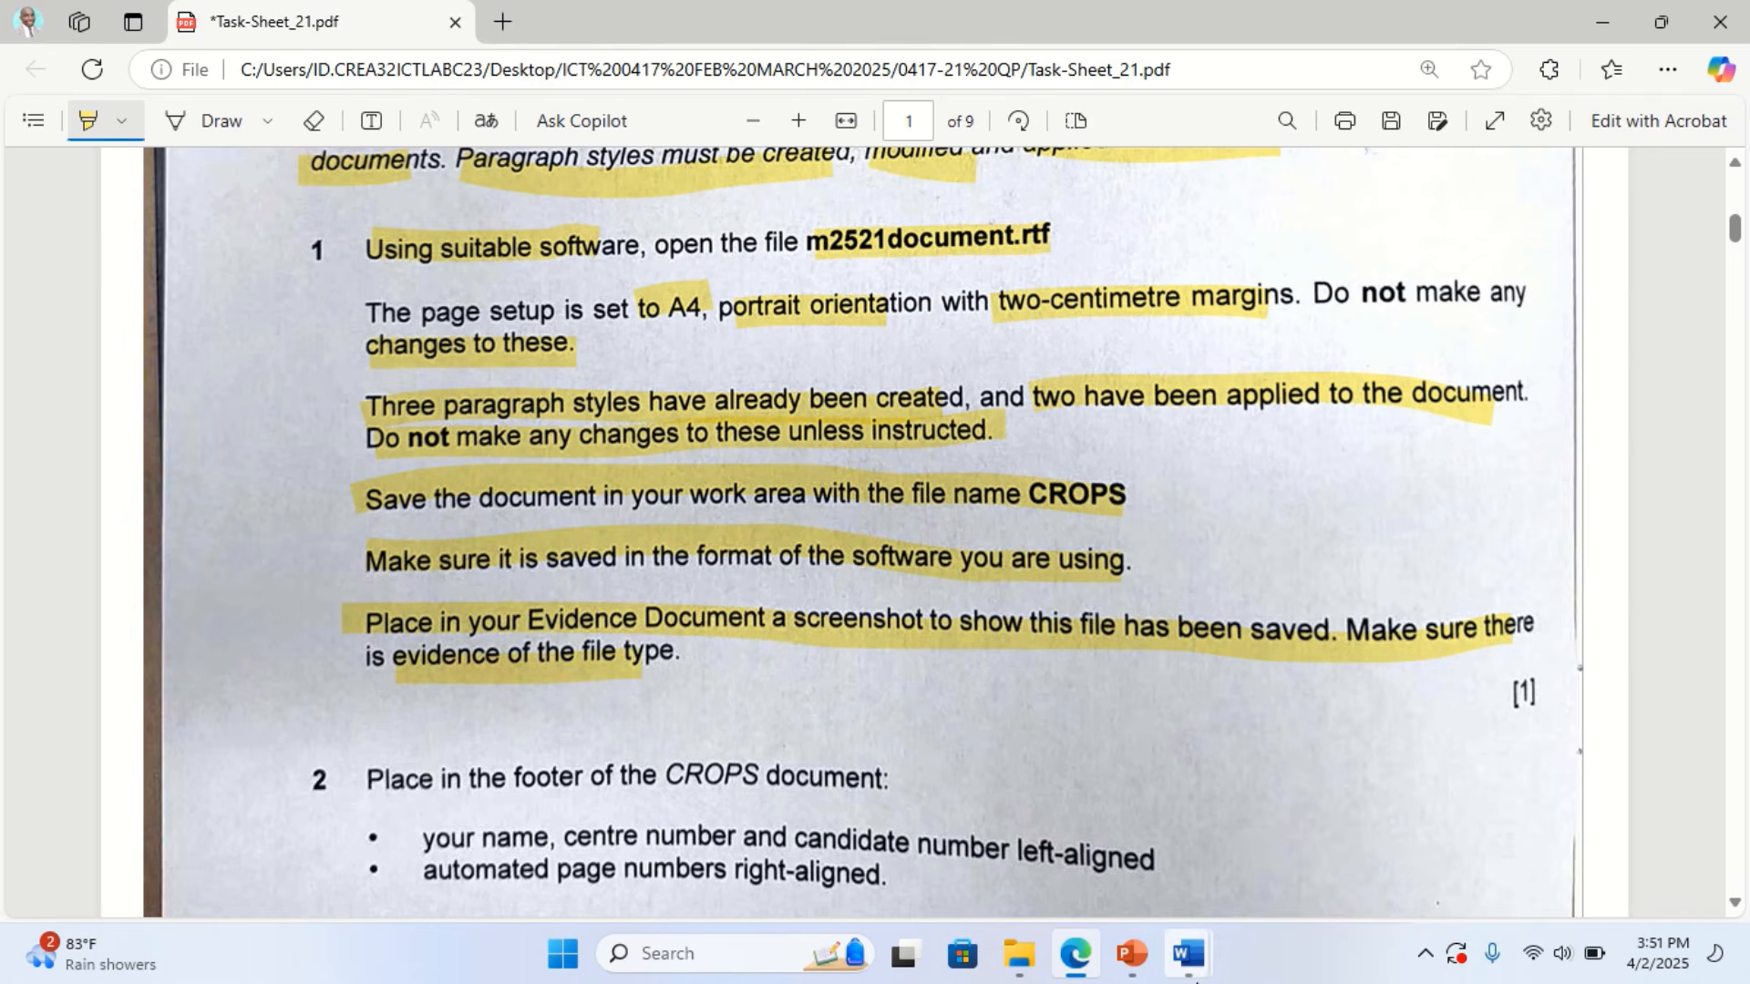
Switch to m2521document in Word, start saving a copy and choose the WORK AREA folder as its location
mouse_move(1209, 974)
click(1338, 866)
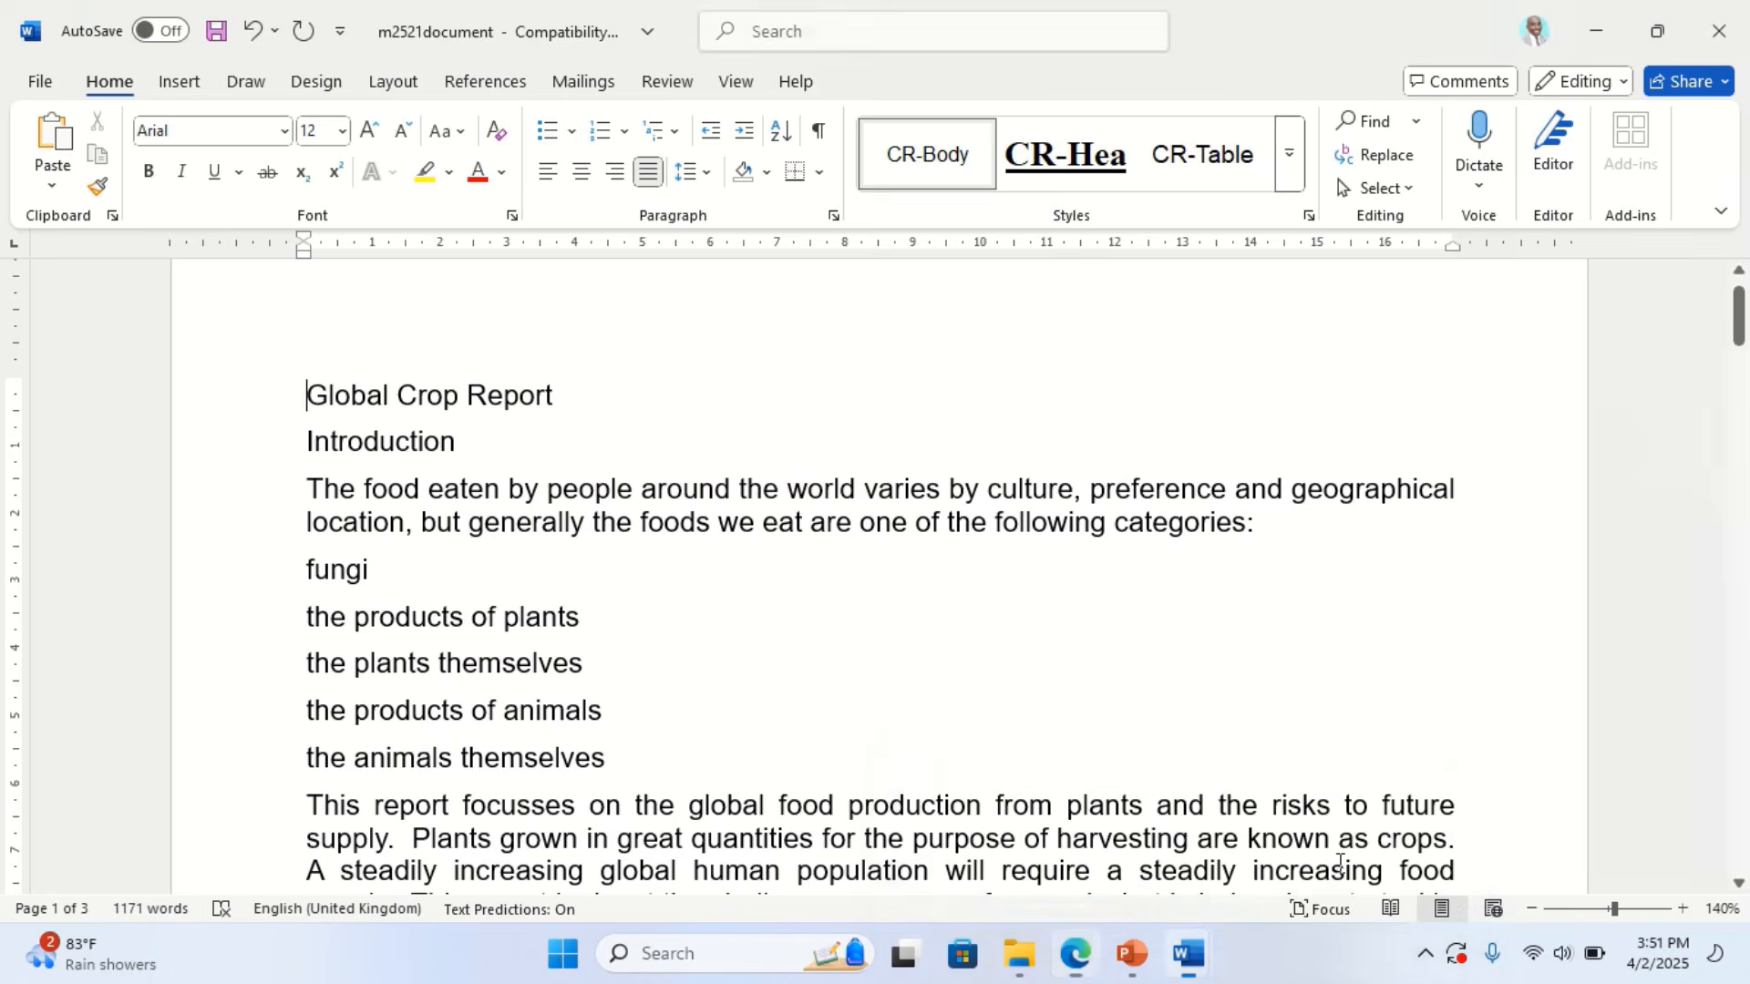
click(27, 87)
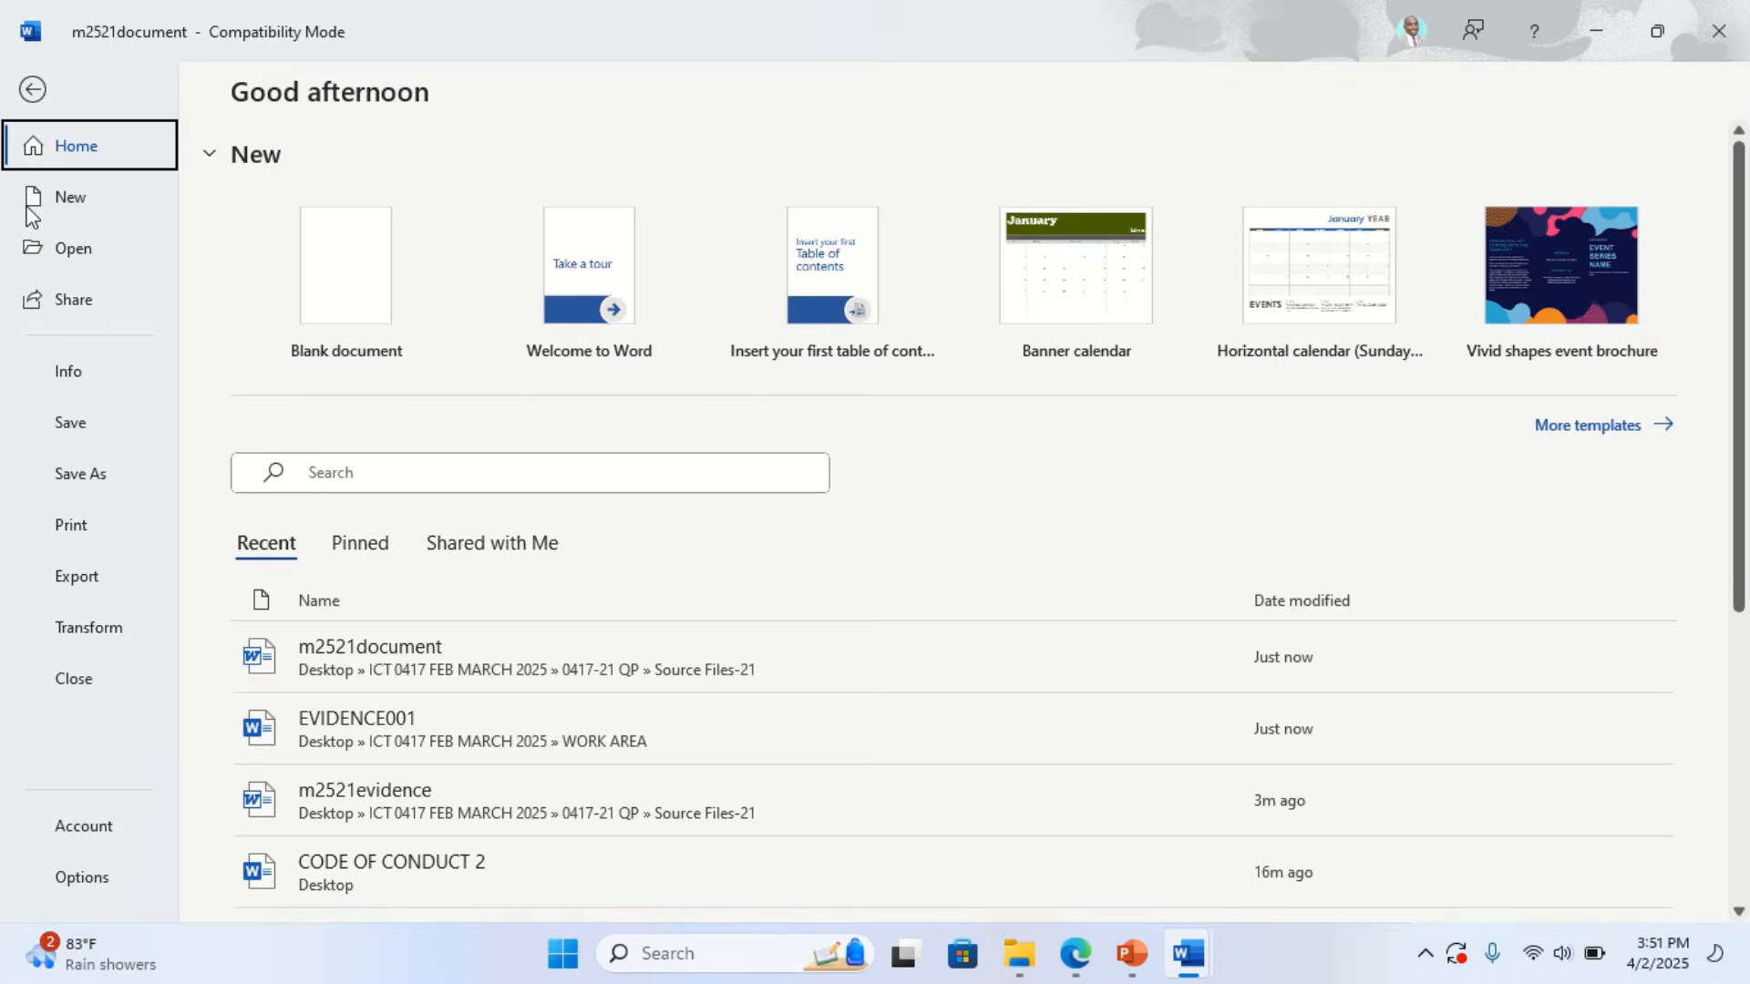
click(78, 479)
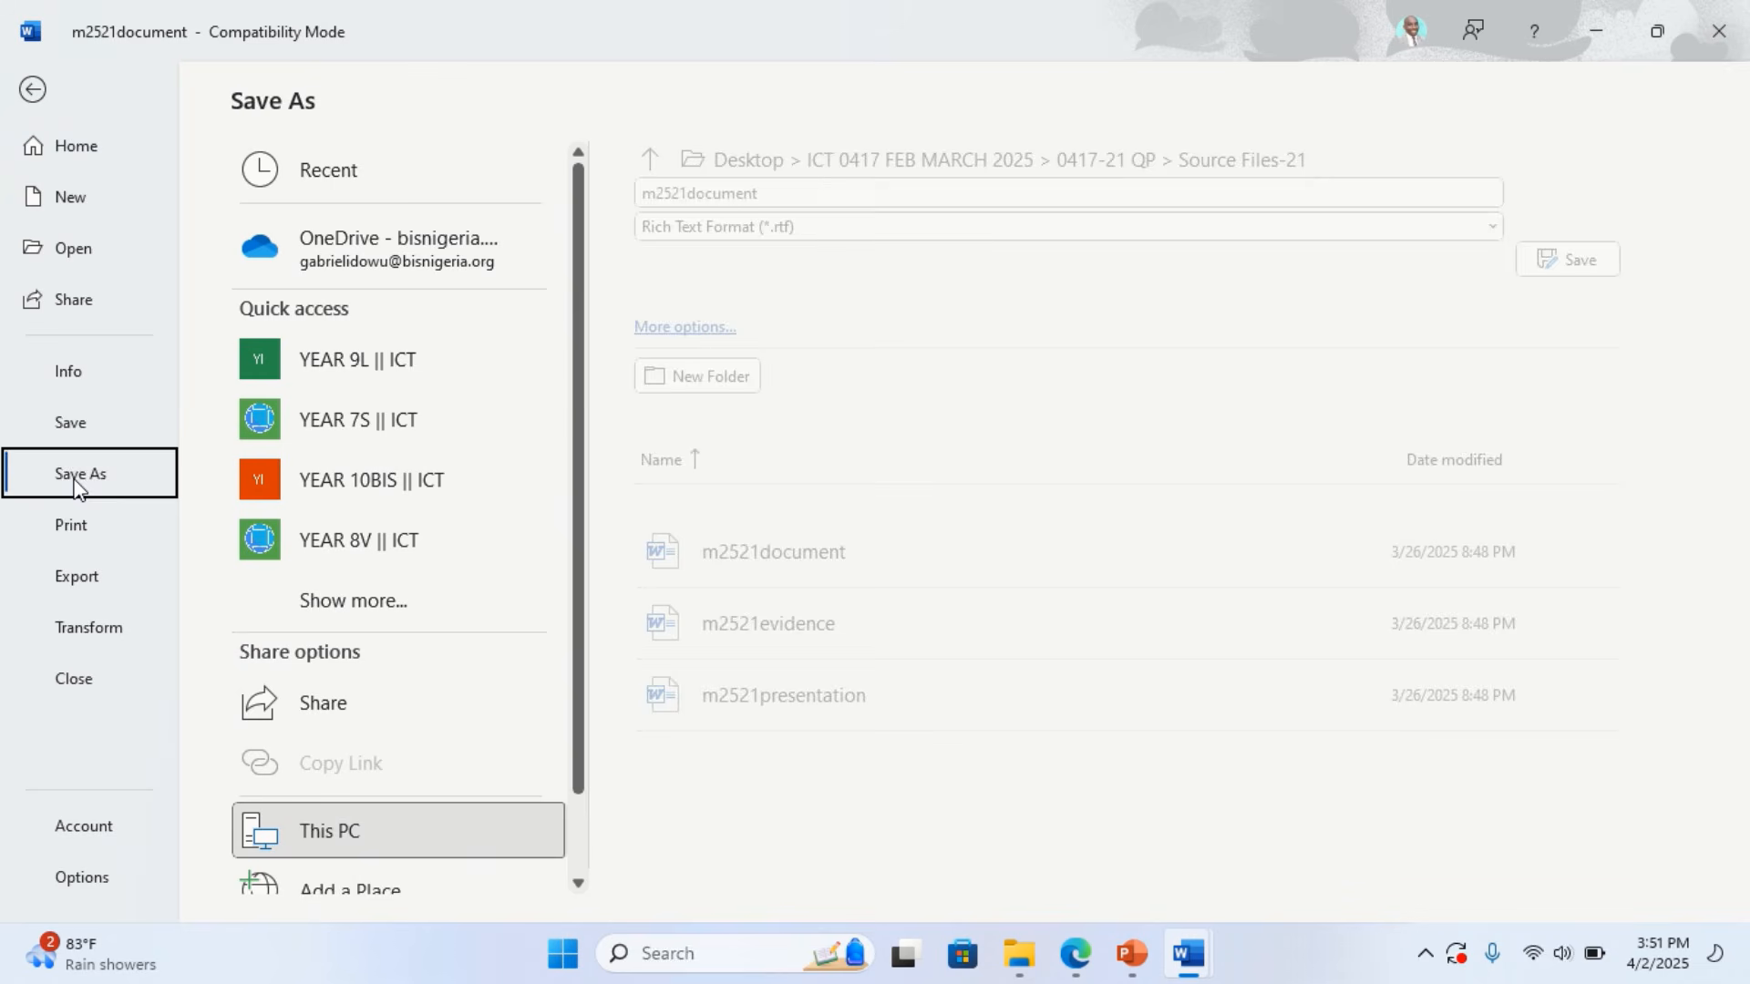
click(670, 331)
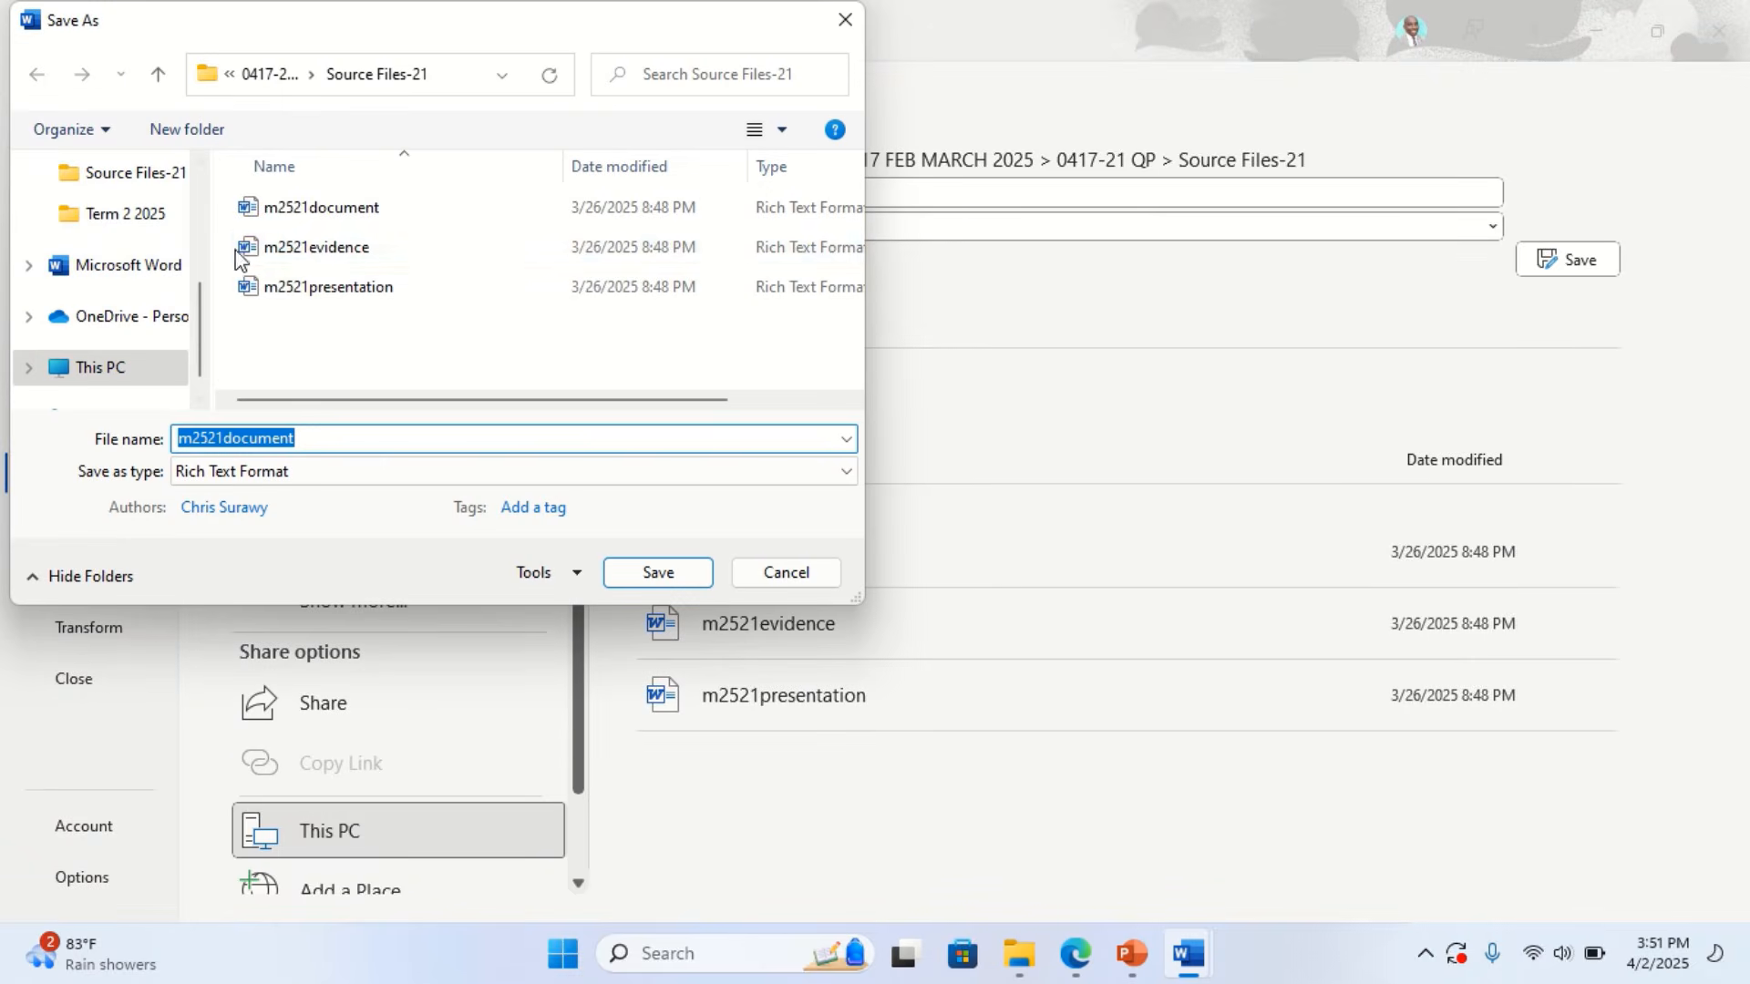
click(158, 74)
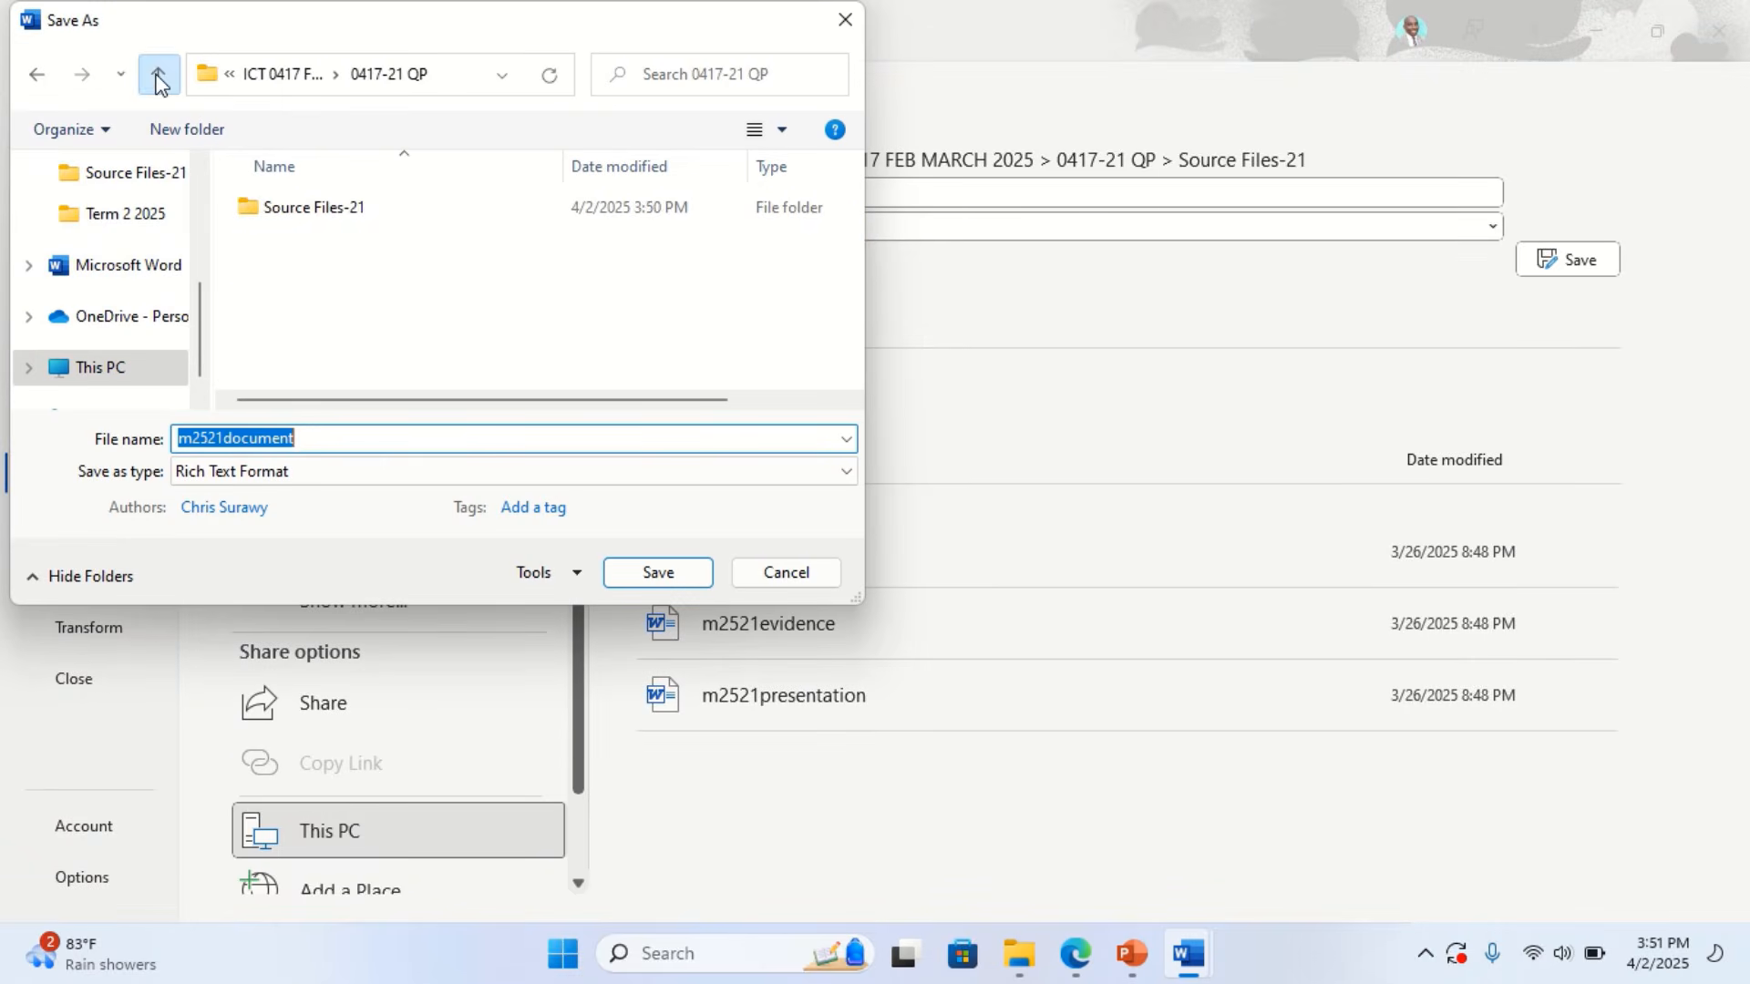
click(158, 74)
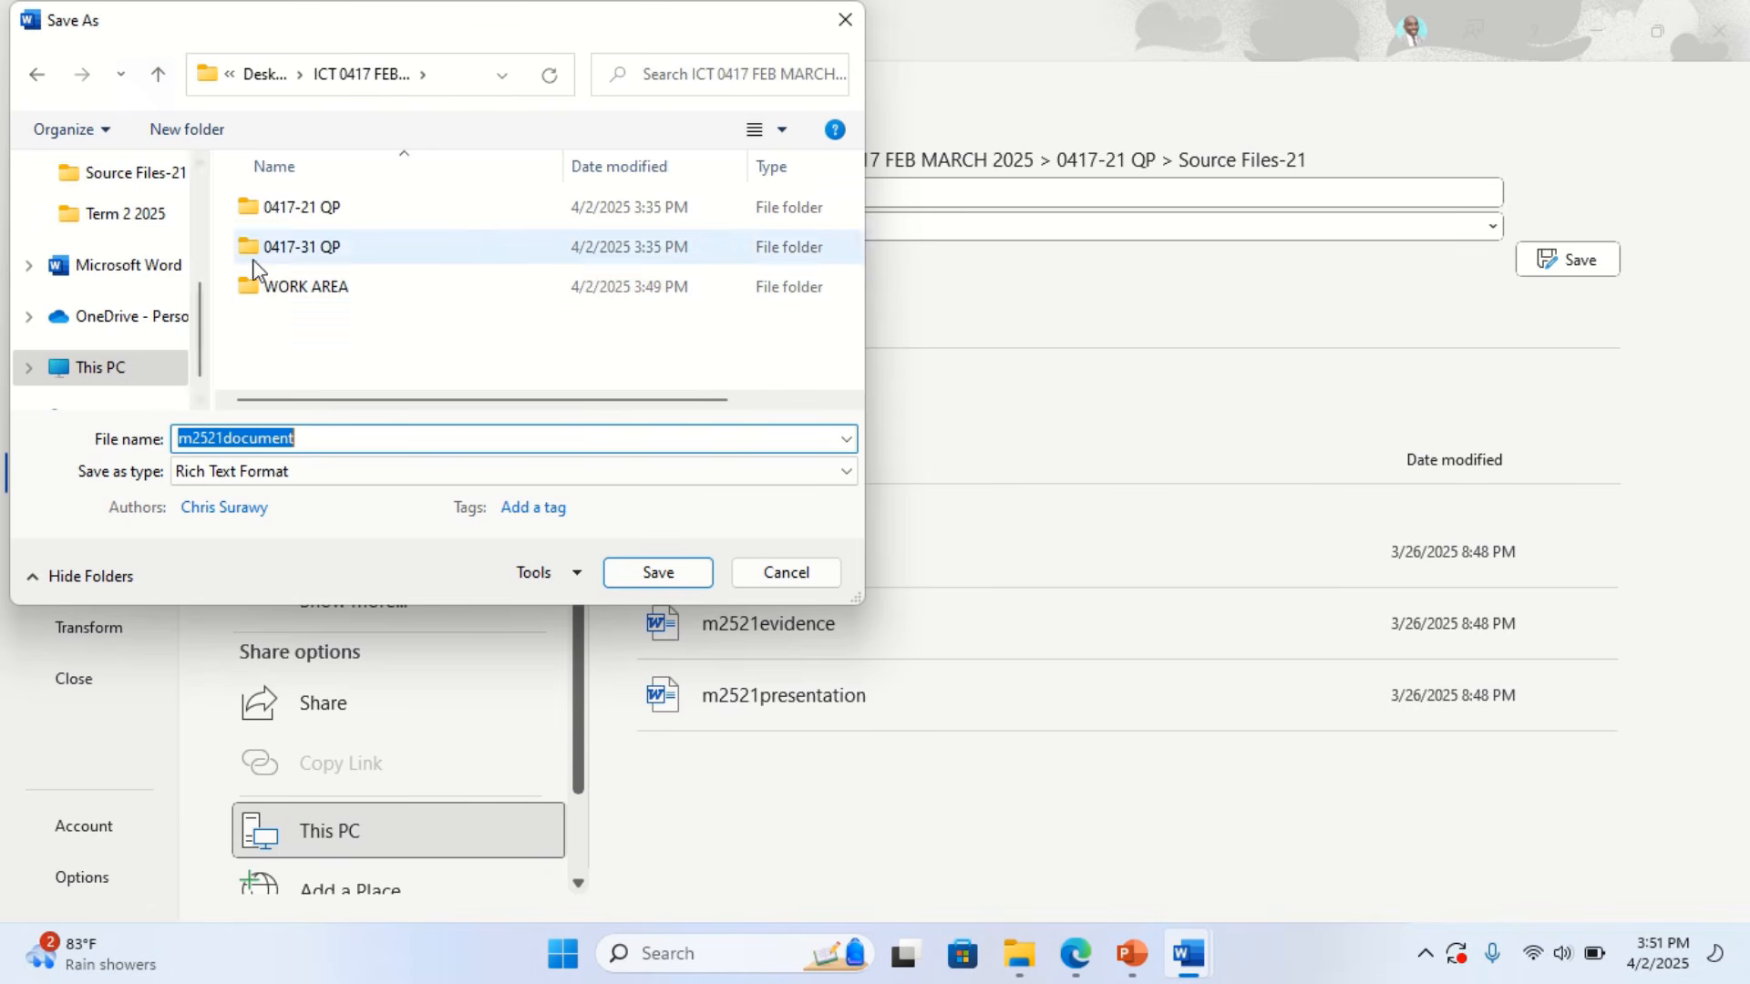
click(273, 287)
double_click(273, 287)
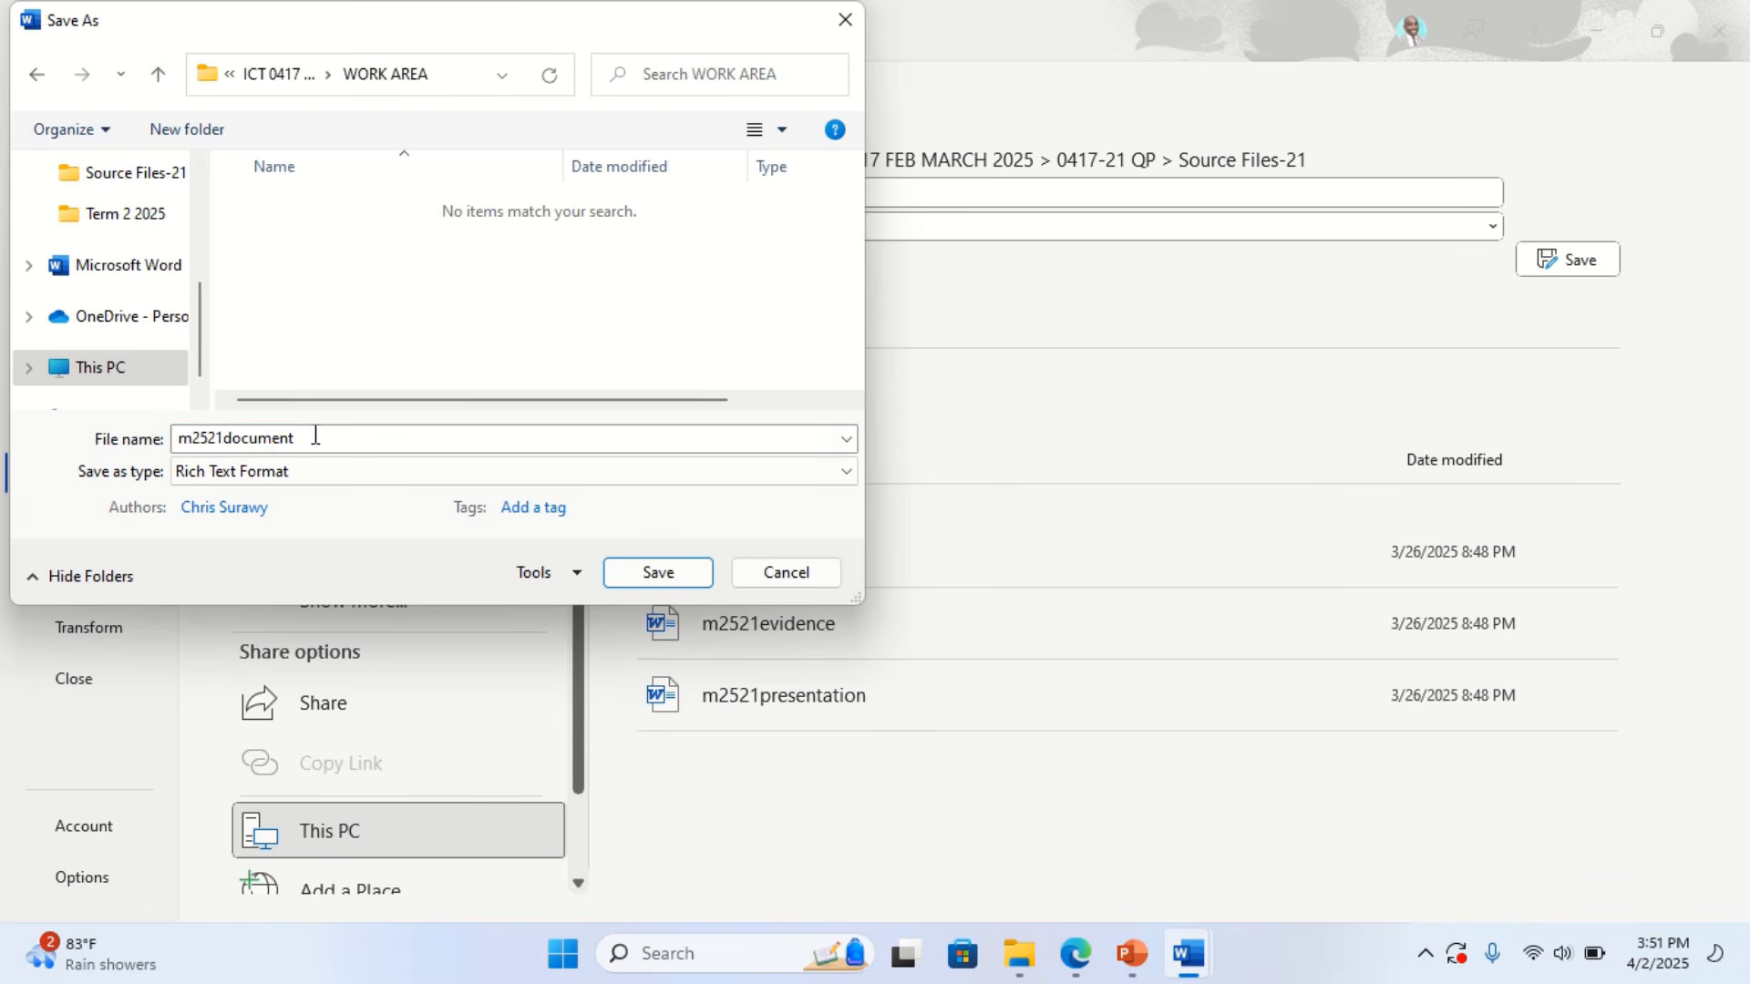
Name the copy CROPS, set its file type to Word Document and save it, accepting the upgrade to the newest file format
double_click(213, 437)
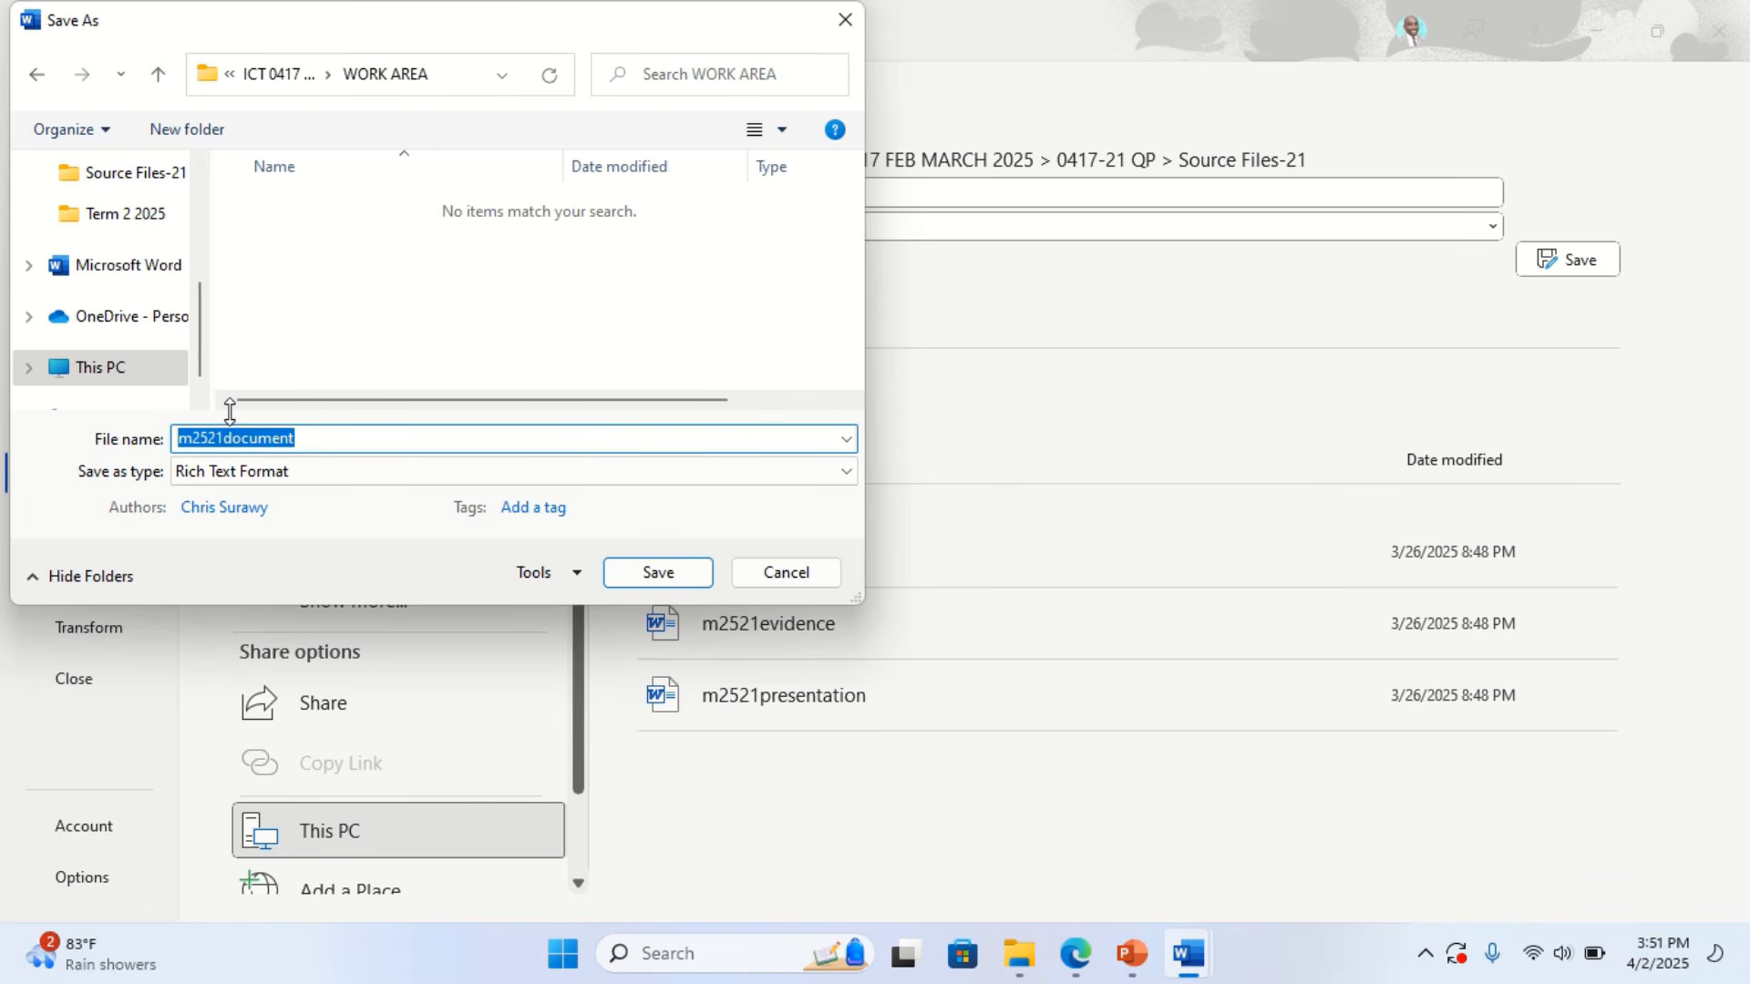
text(CROPS)
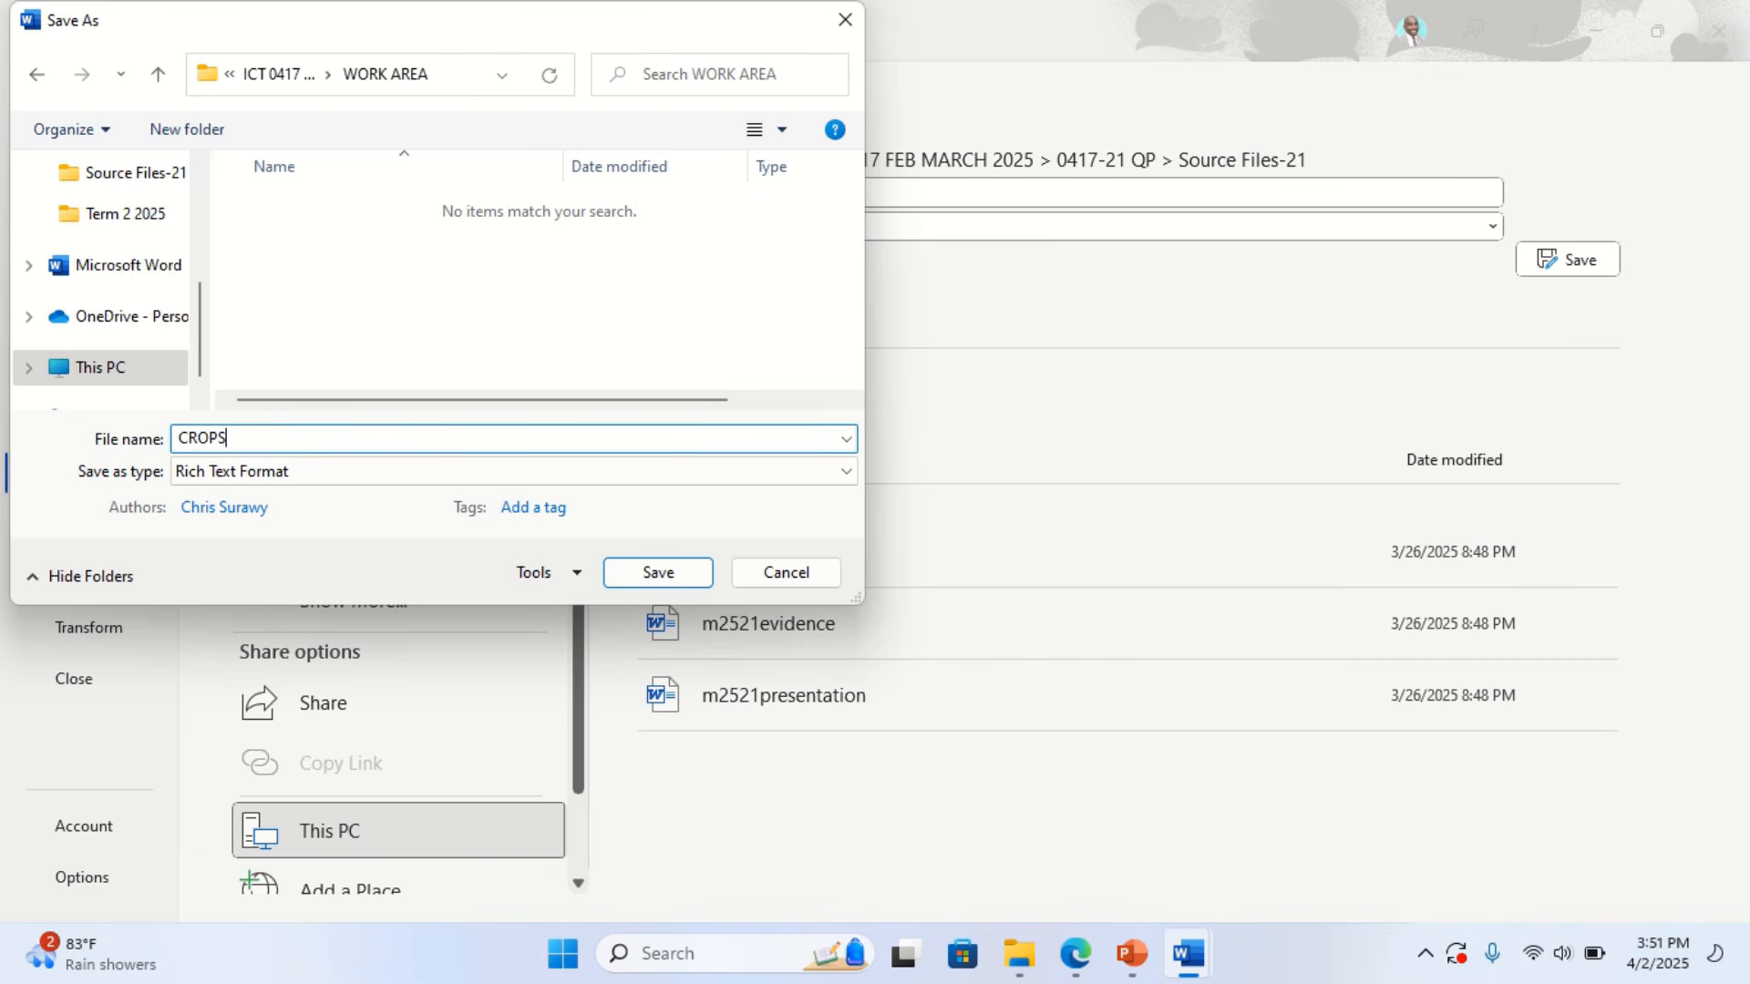
click(415, 471)
click(308, 498)
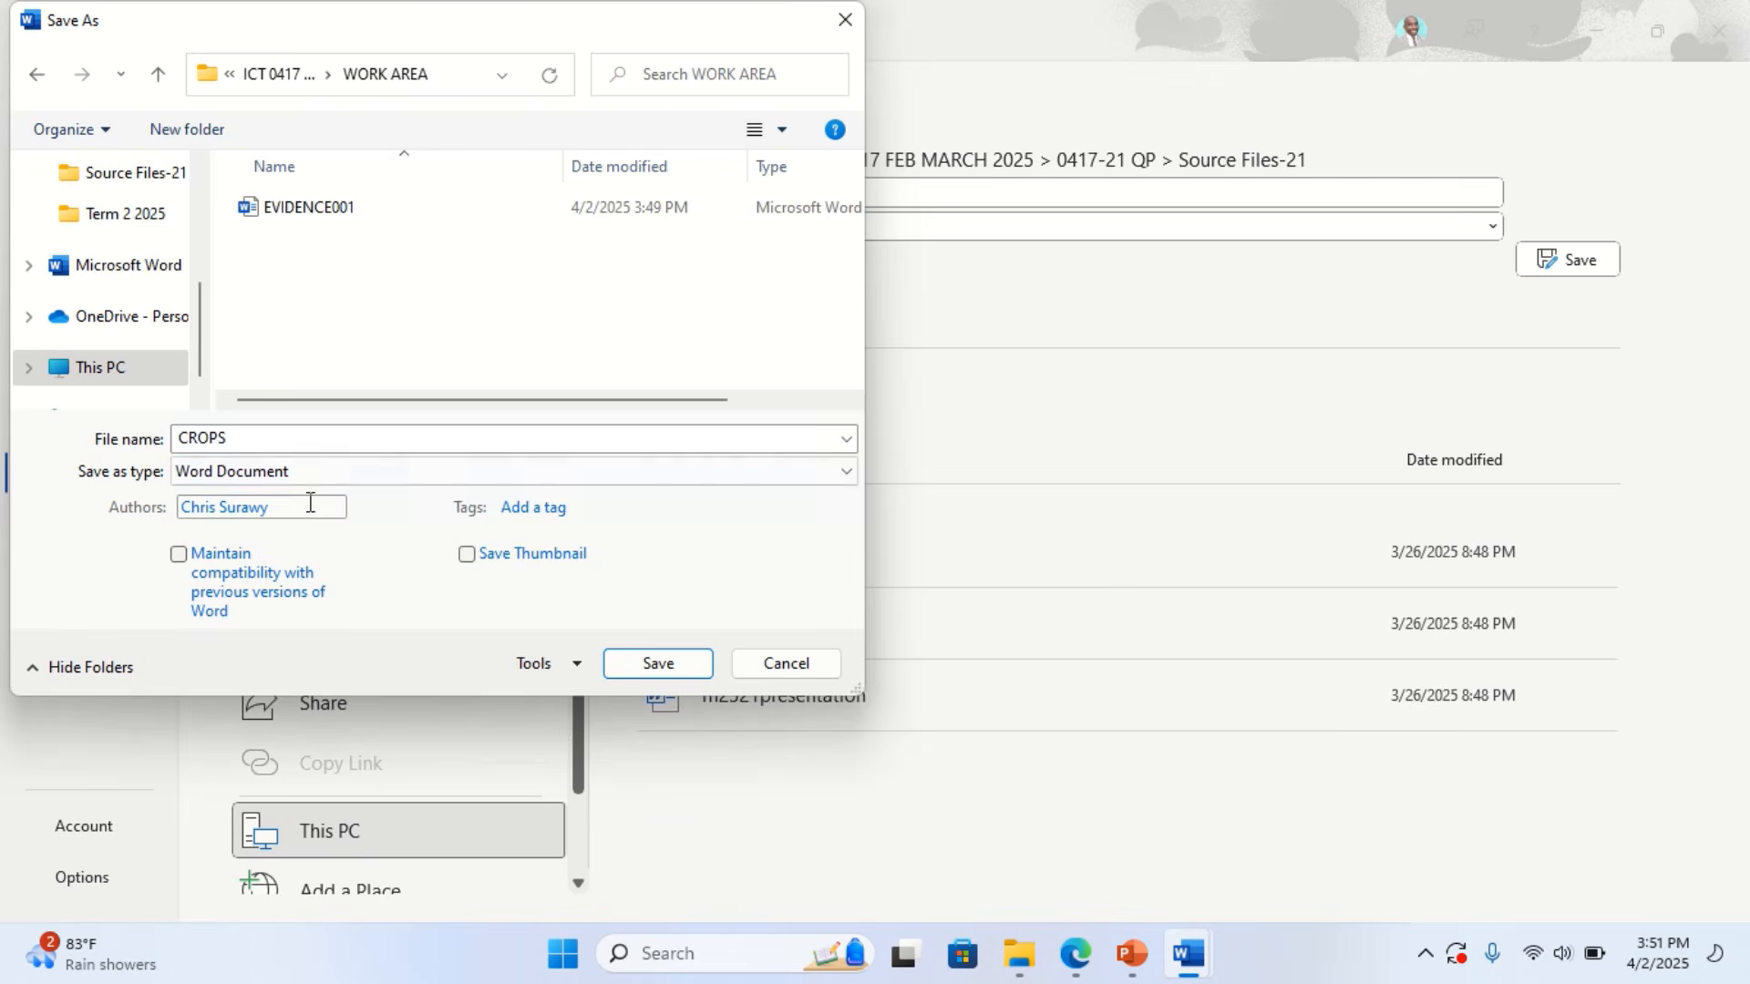
click(1075, 954)
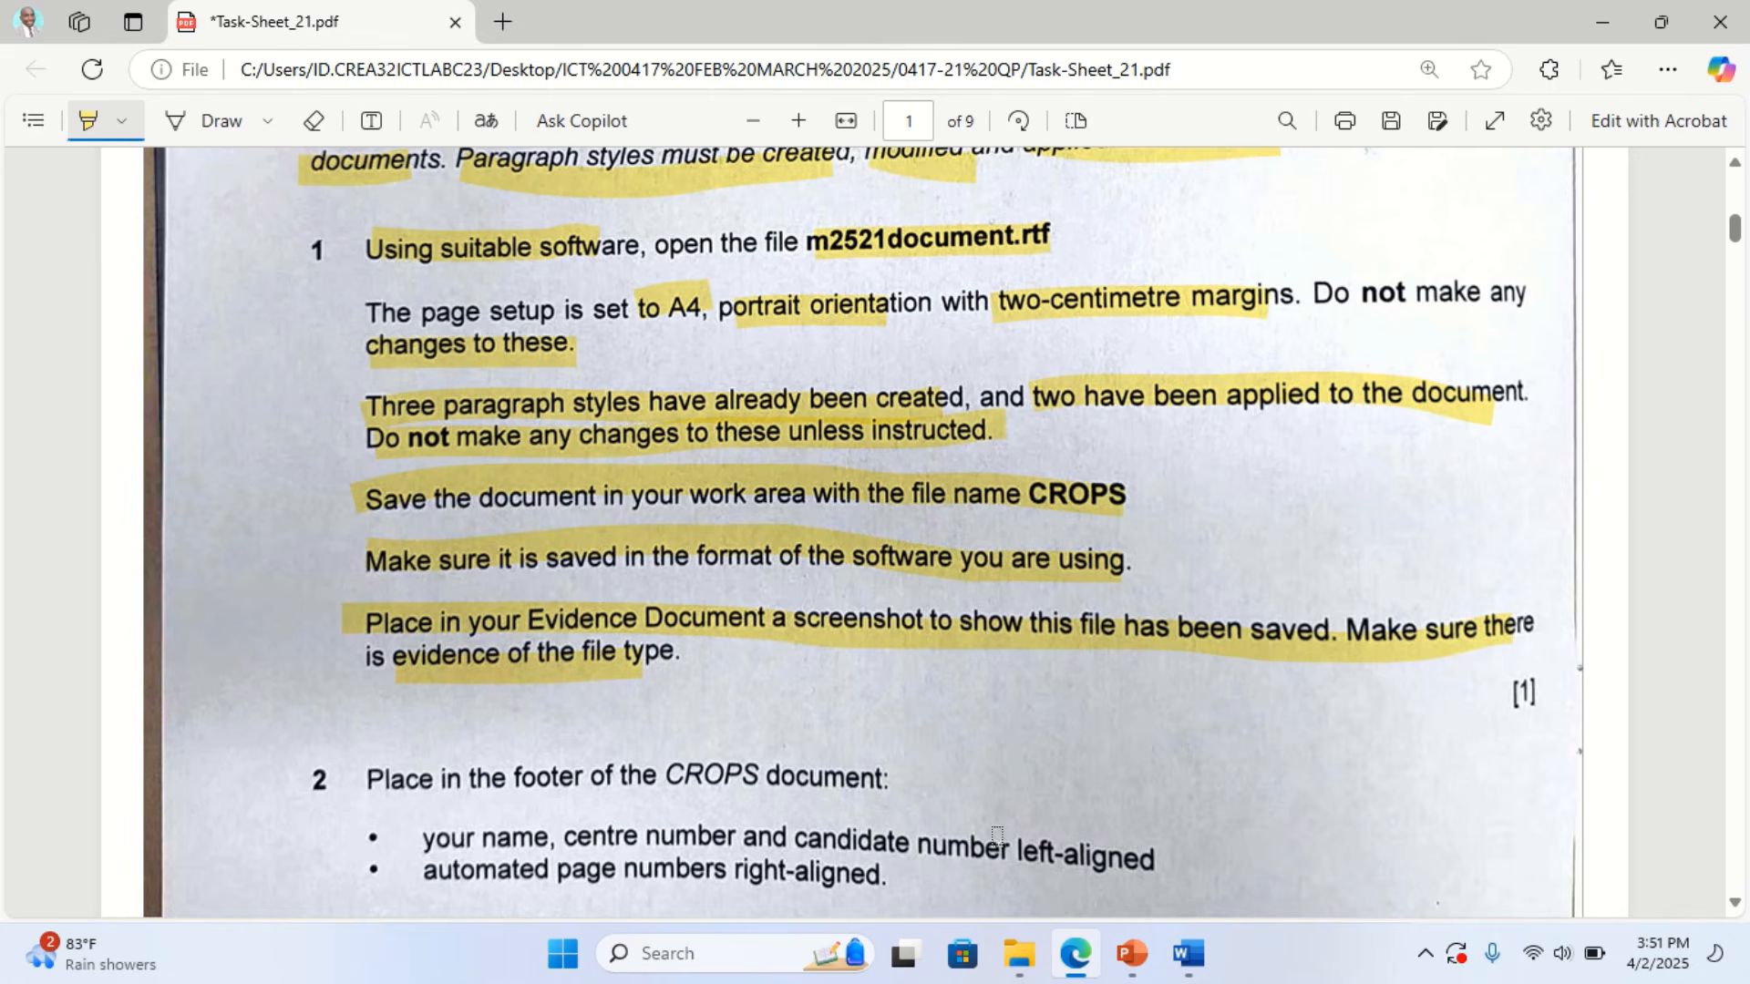
click(1077, 958)
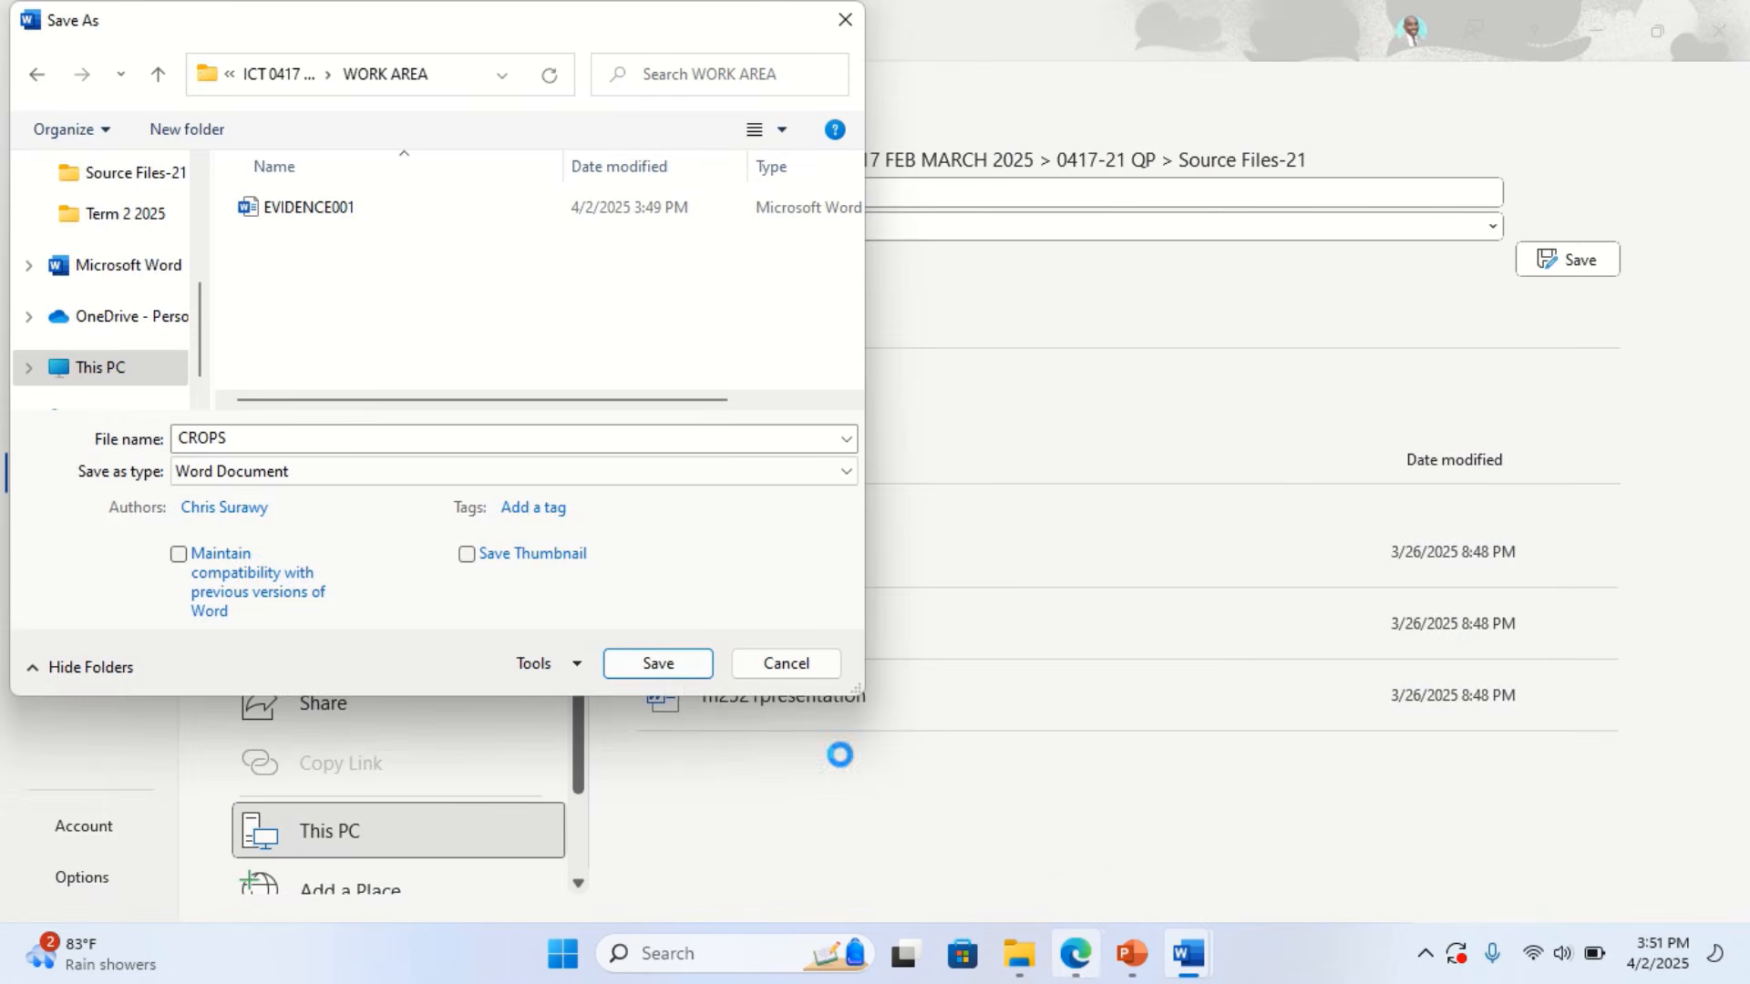
click(660, 664)
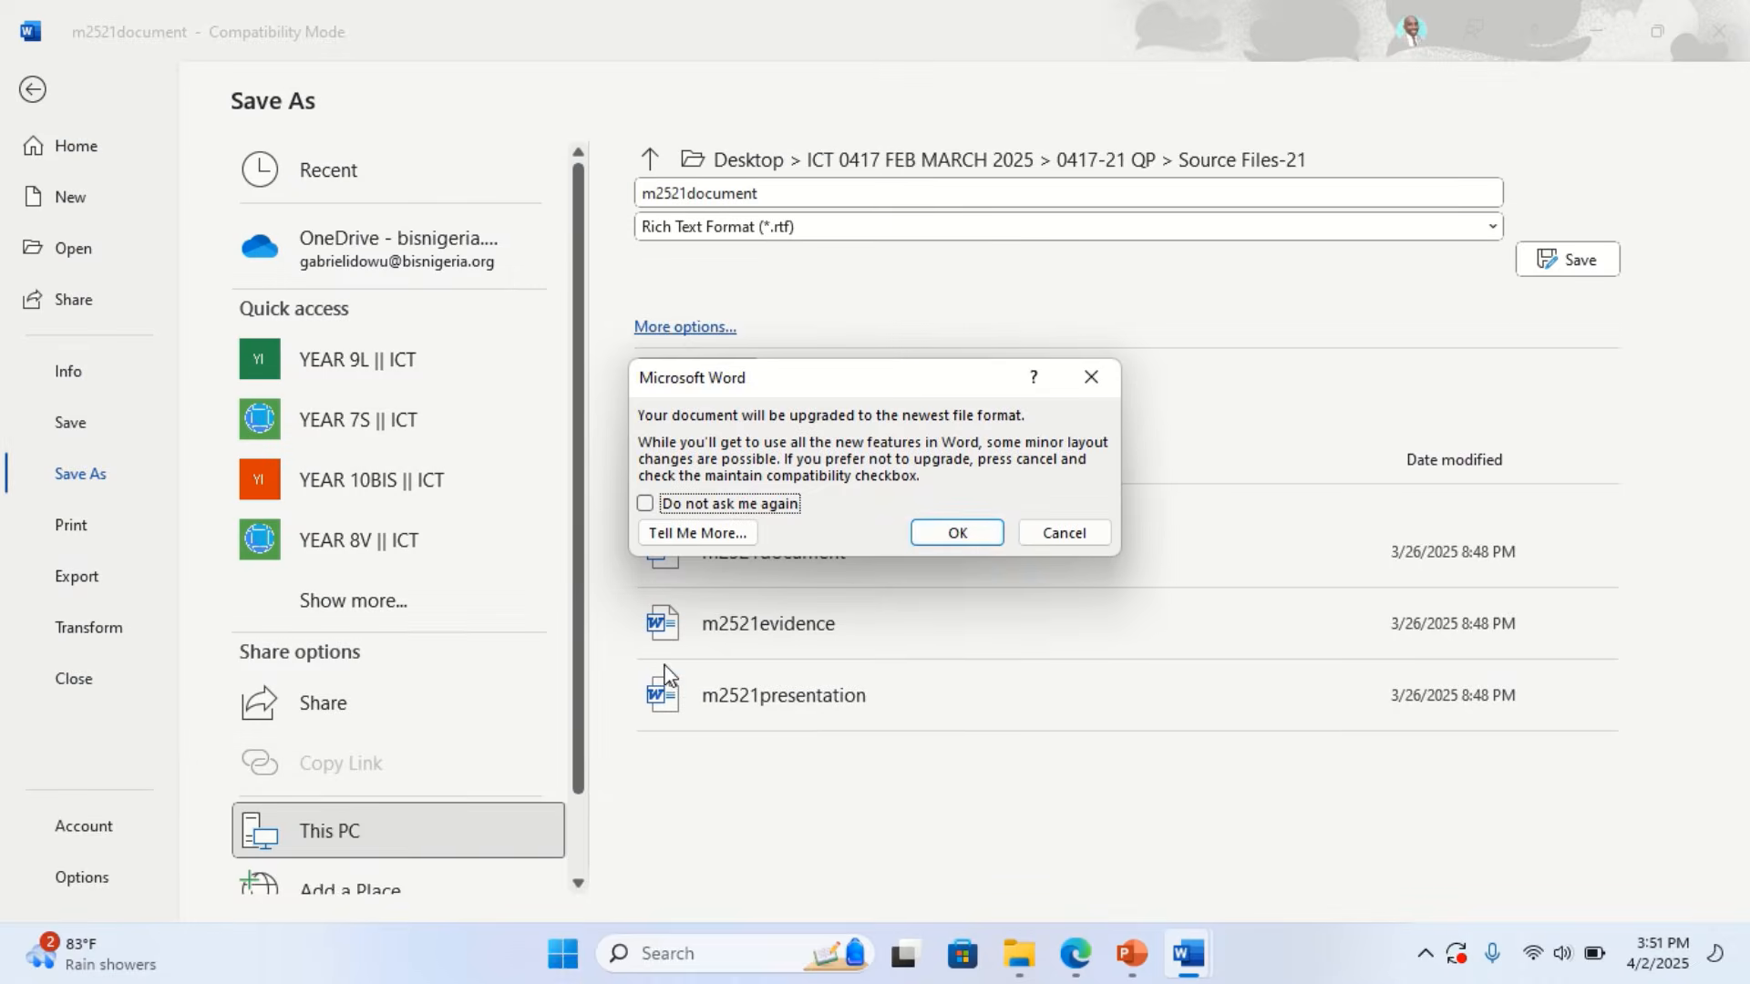
click(916, 538)
Switch to File Explorer and open the WORK AREA folder inside ICT 0417 FEB MARCH 2025
mouse_move(1019, 953)
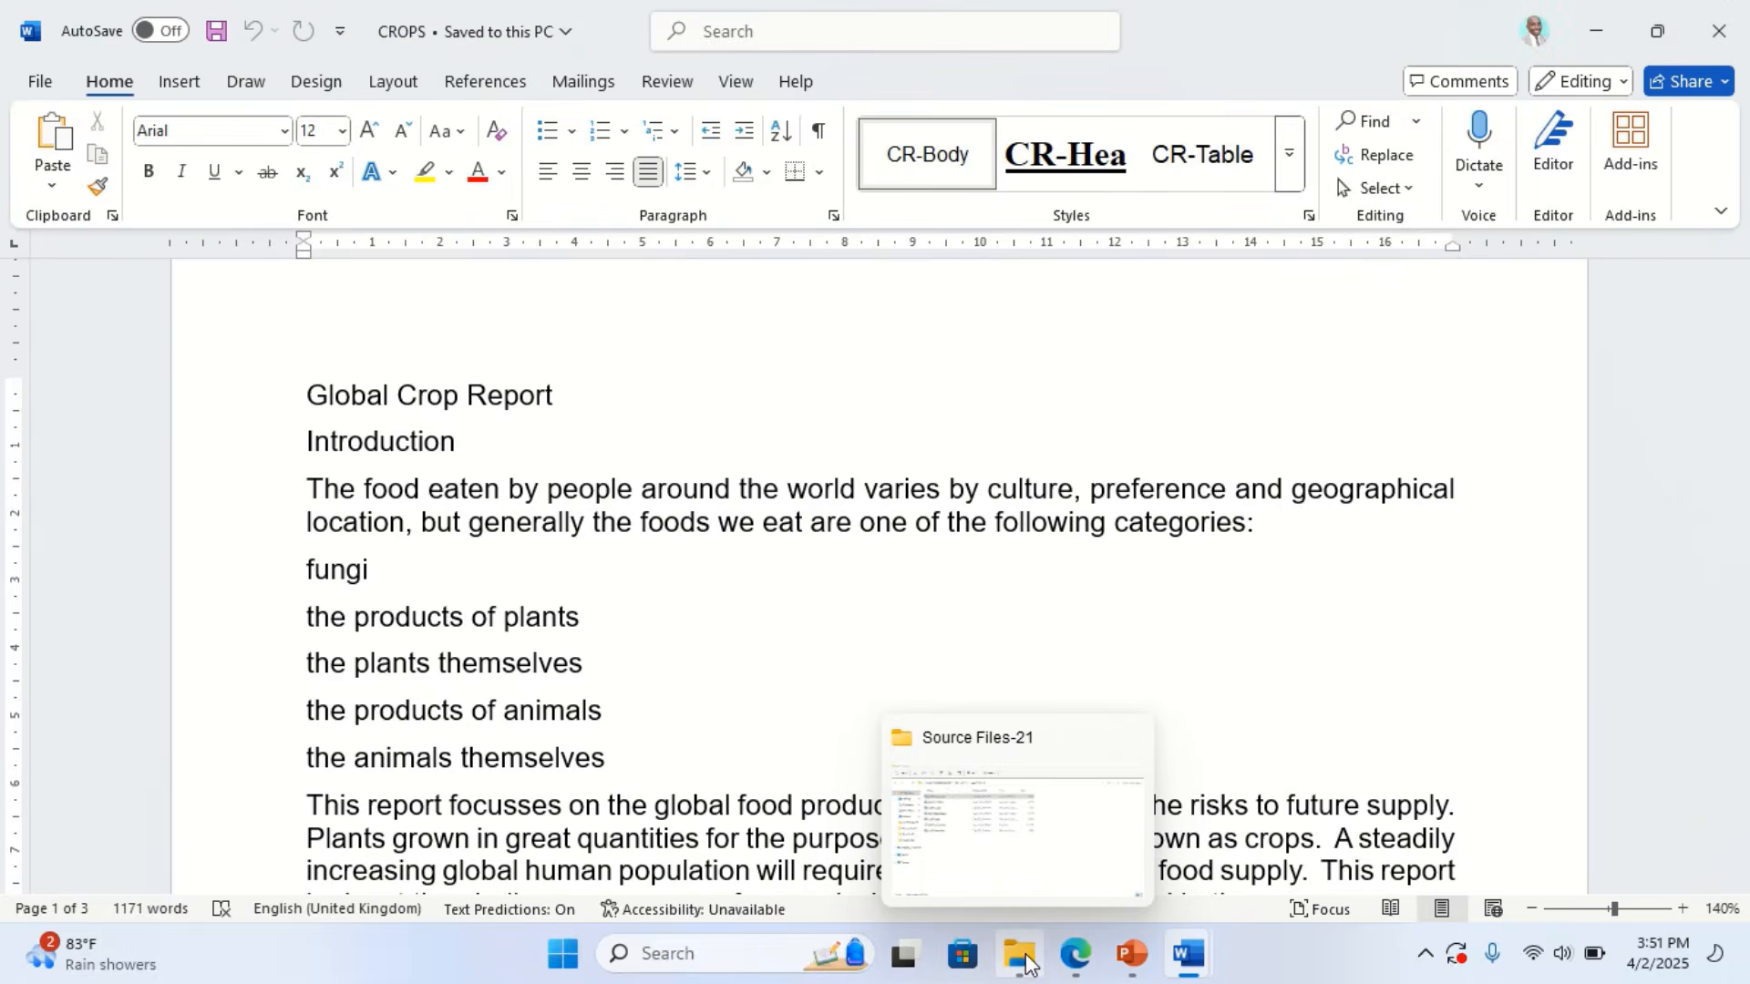
click(1006, 852)
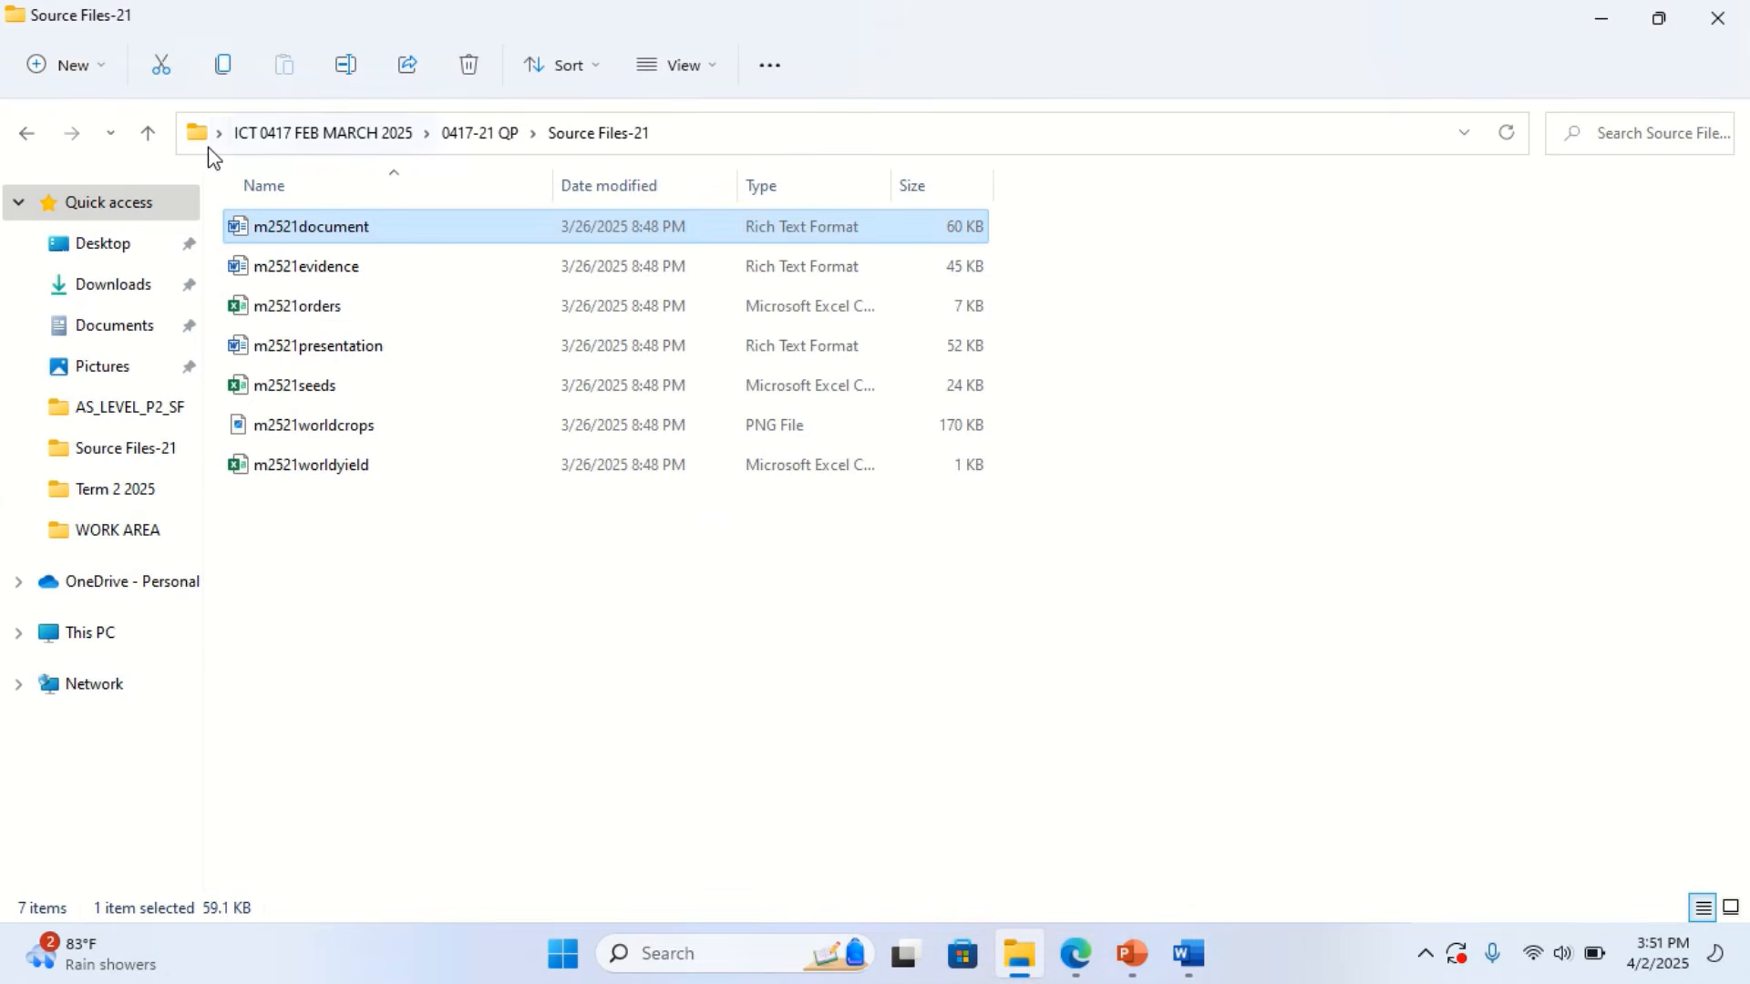
click(147, 134)
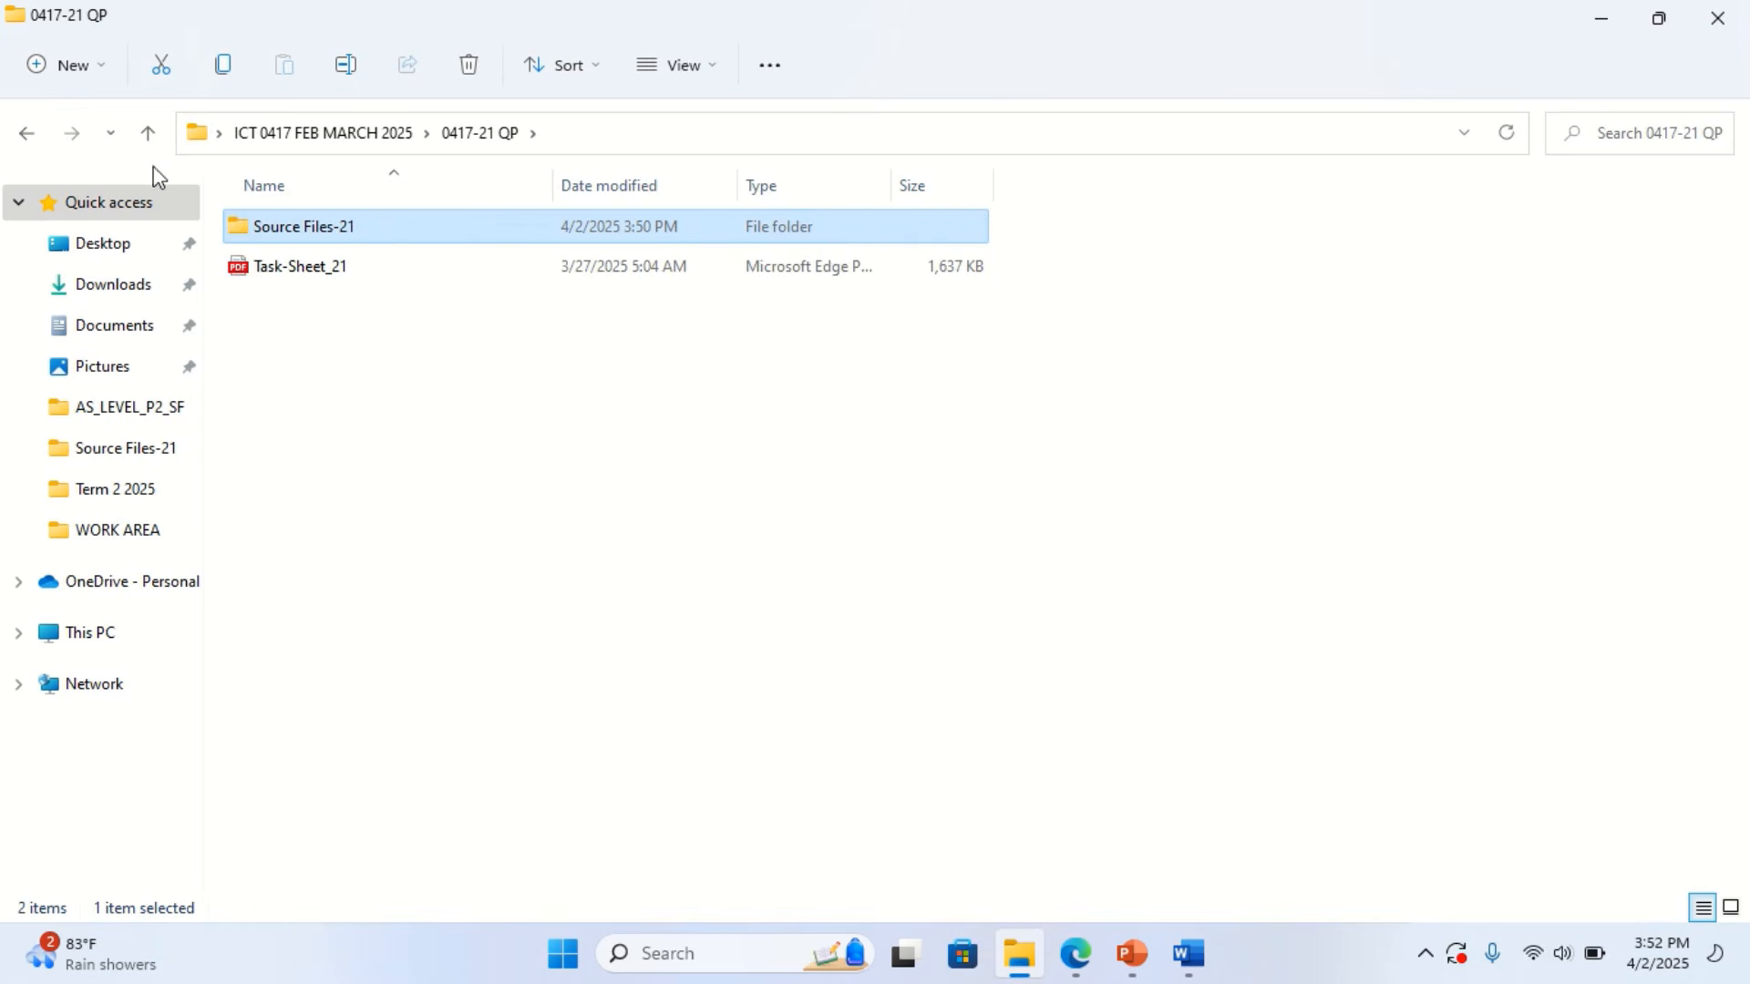
click(148, 135)
double_click(290, 318)
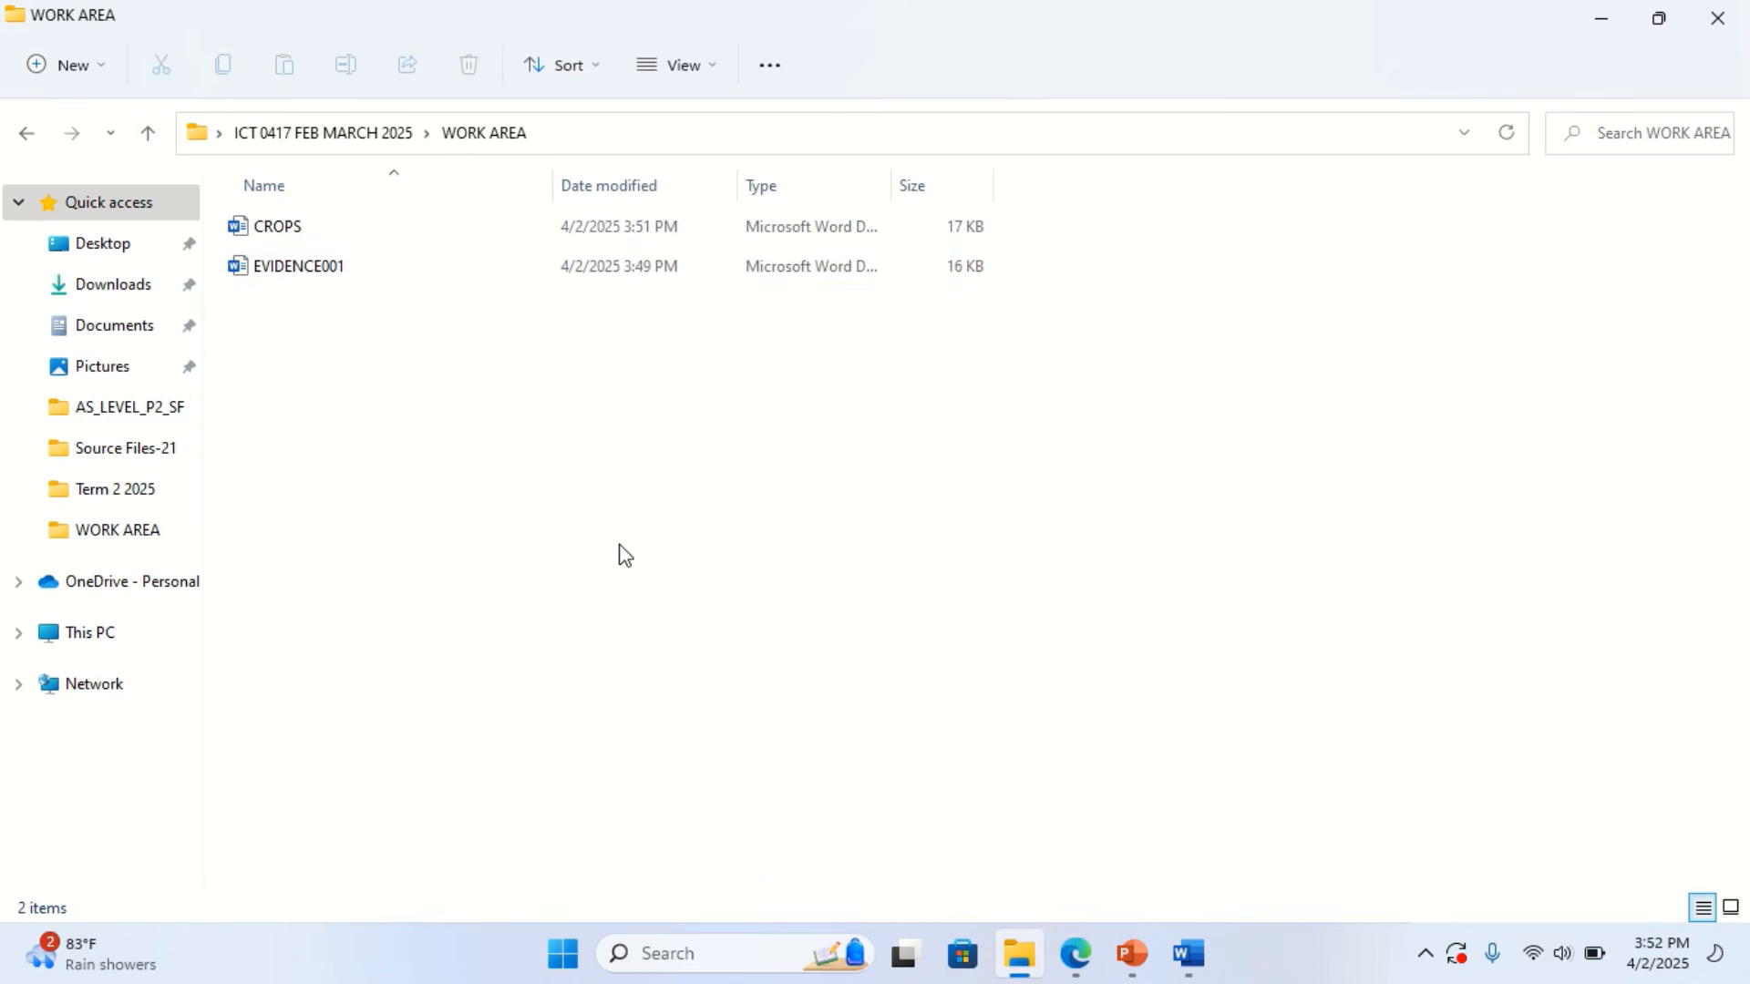
Fit the Name, Date modified and Type columns to their contents so the full file type can be read
double_click(559, 187)
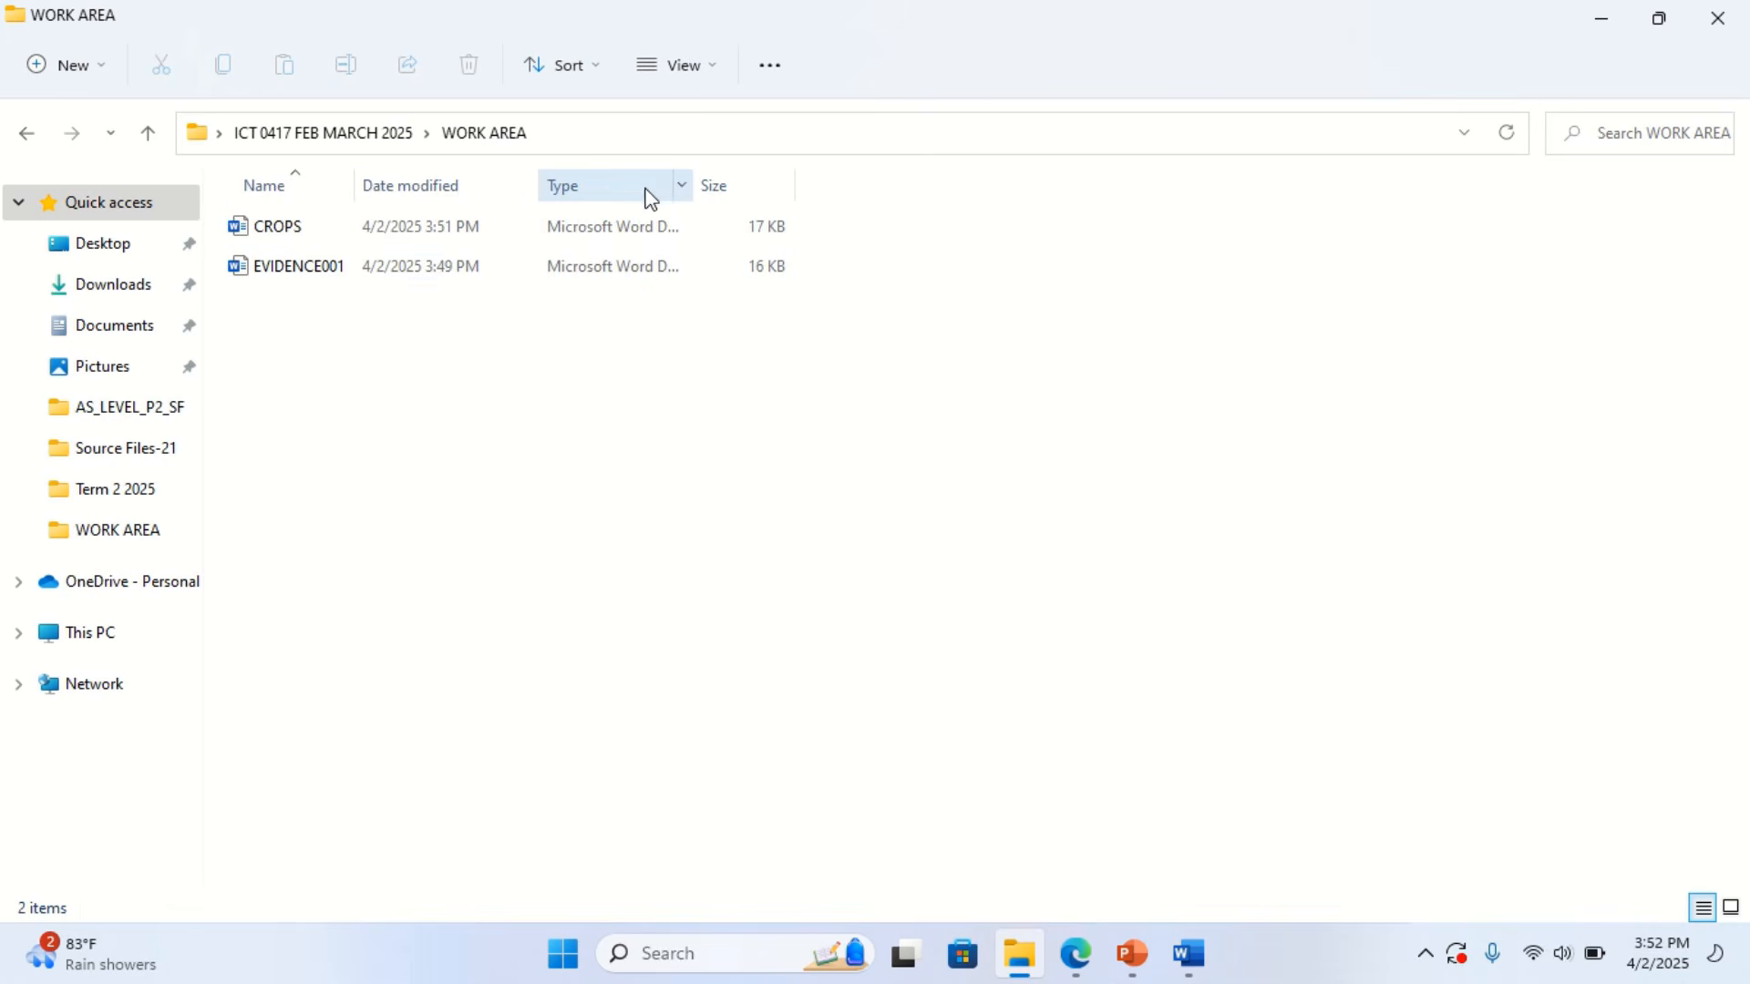
double_click(540, 188)
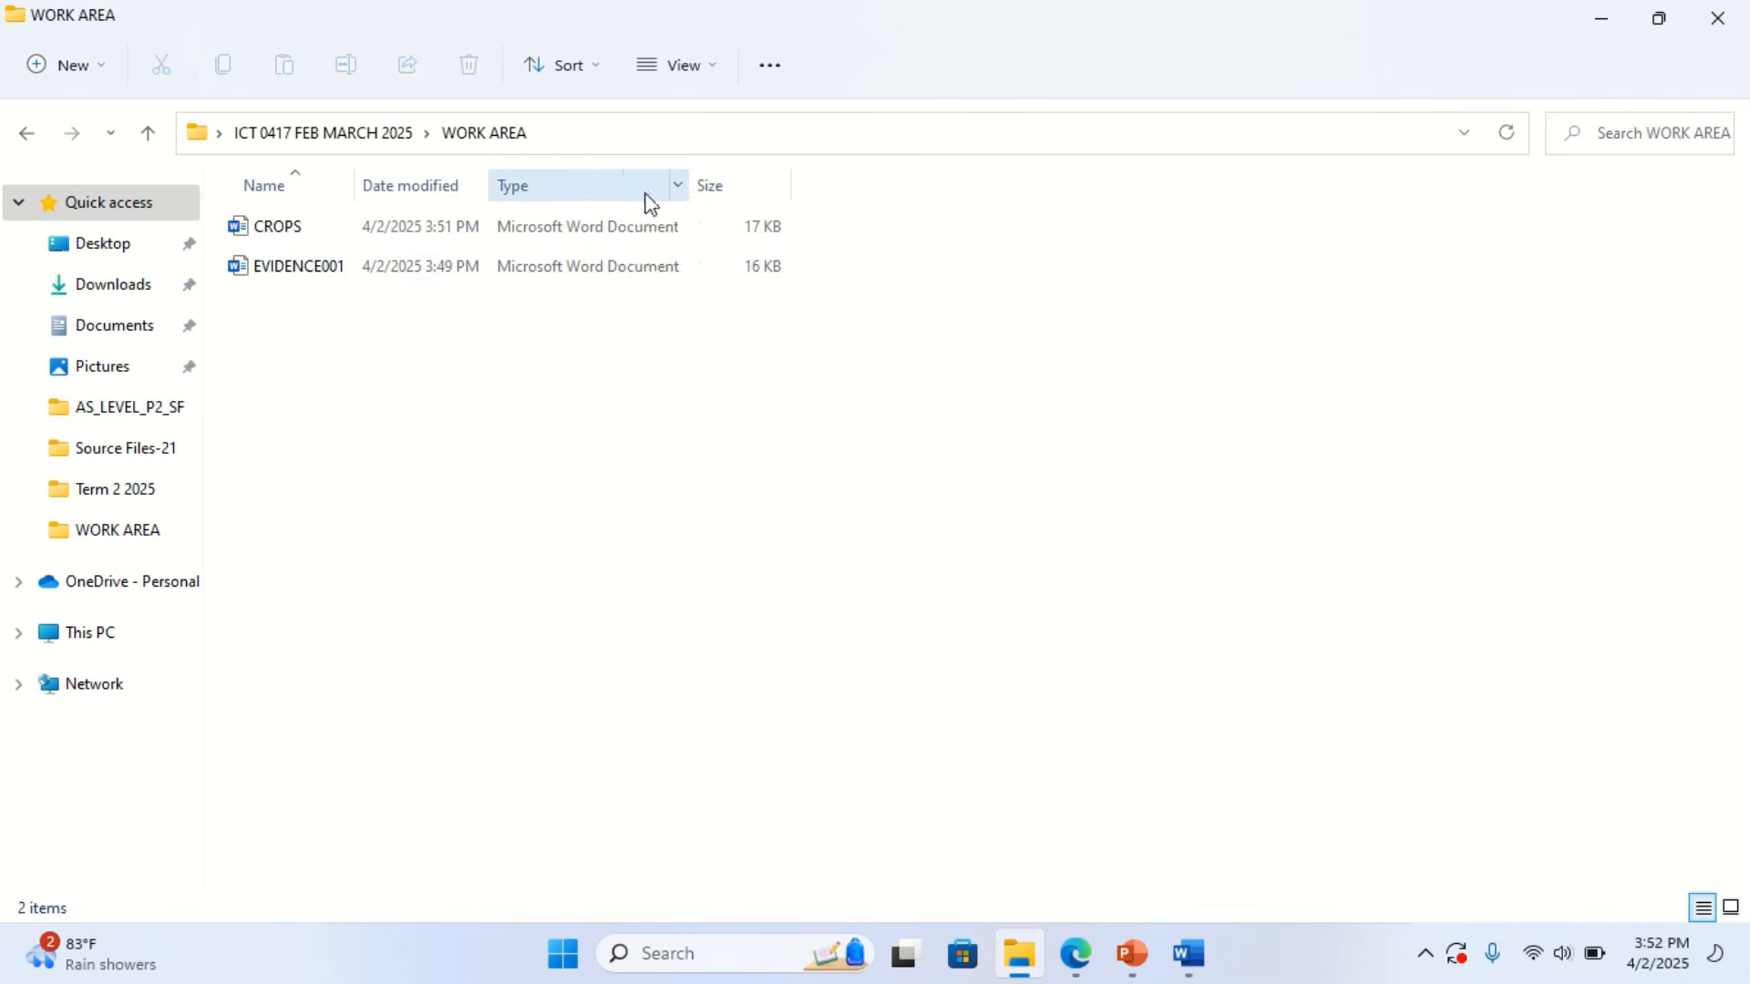
double_click(643, 191)
Select the CROPS file and copy a screen capture of its row with the column headings
click(447, 229)
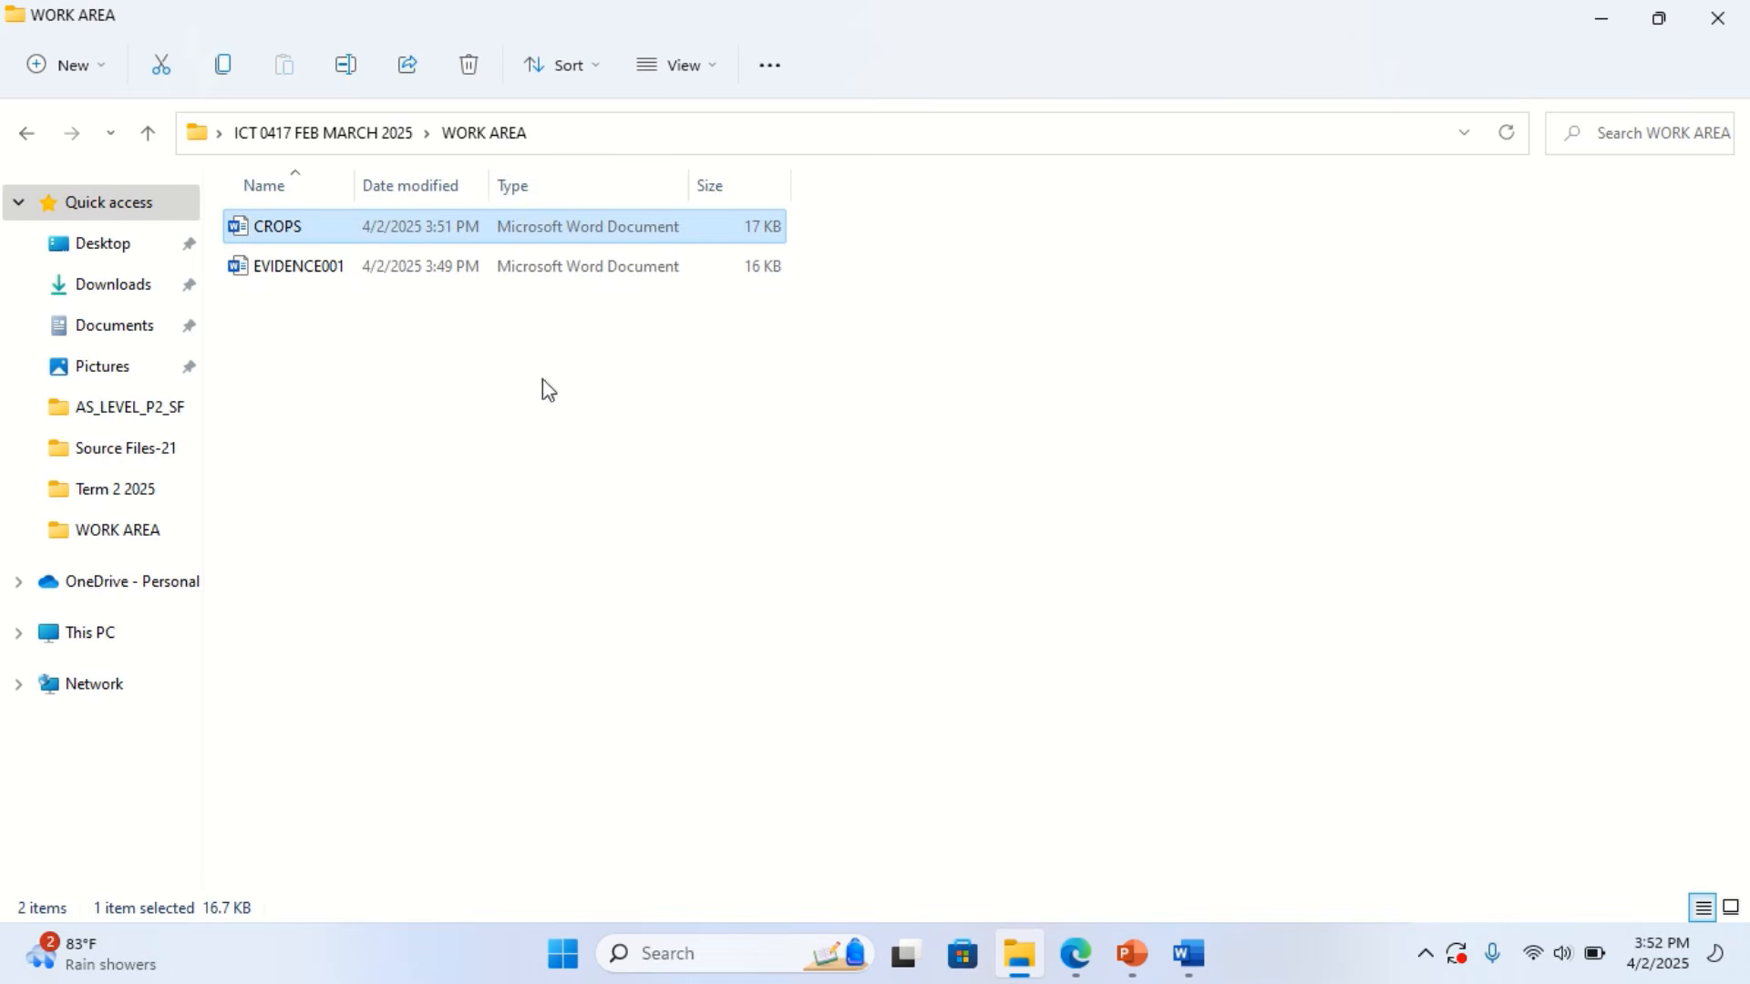
key(super+shift+s)
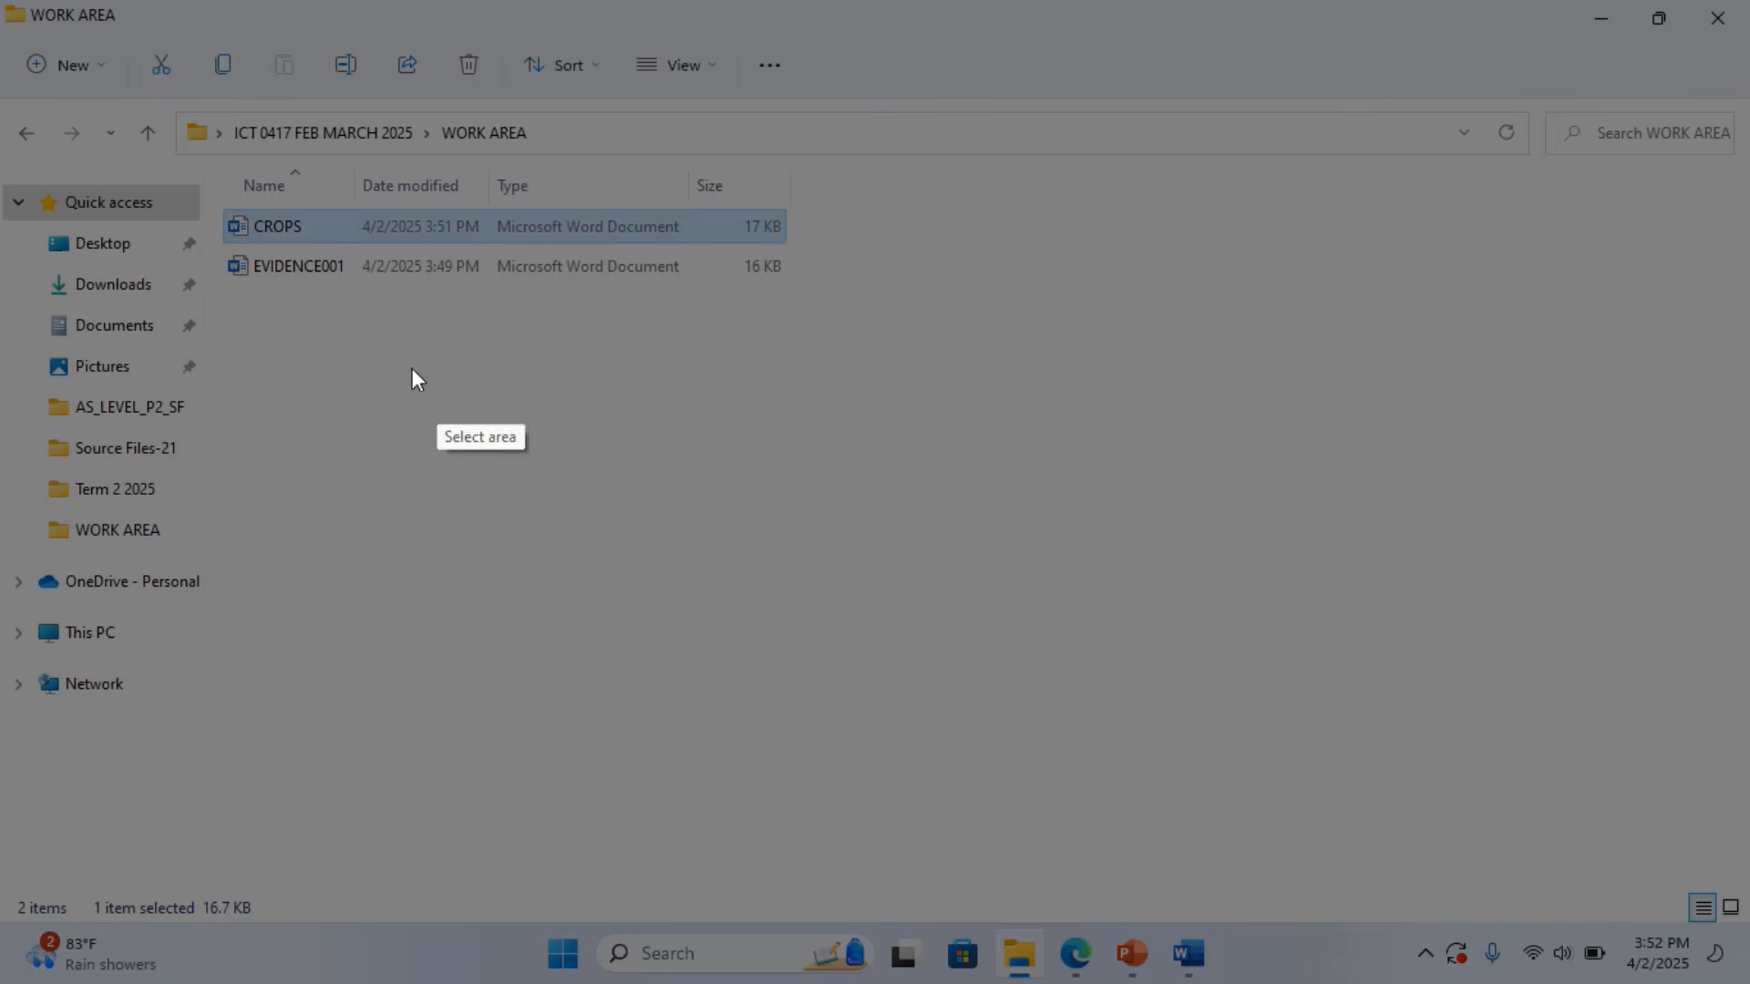
mouse_move(215, 171)
mouse_down()
mouse_move(488, 241)
mouse_move(799, 247)
mouse_up()
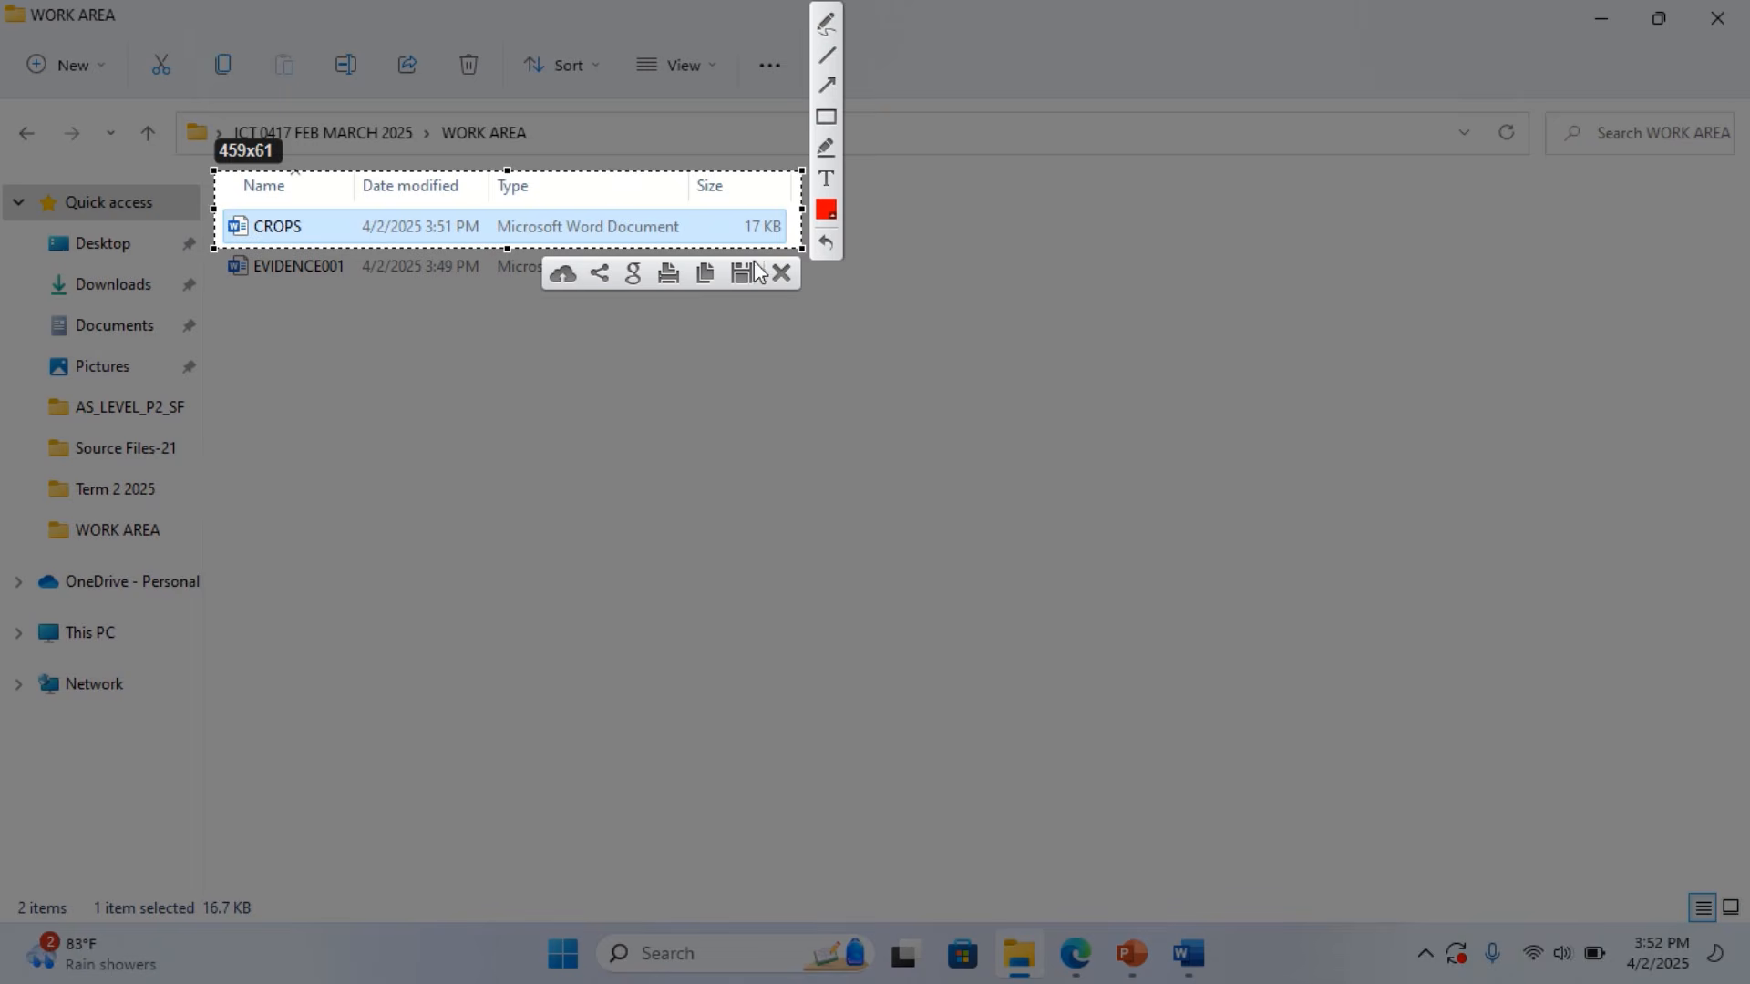
click(707, 273)
Switch to EVIDENCE001 in Word, paste the capture under the Step 1 evidence heading and enlarge it to nearly the full text width
mouse_move(1191, 953)
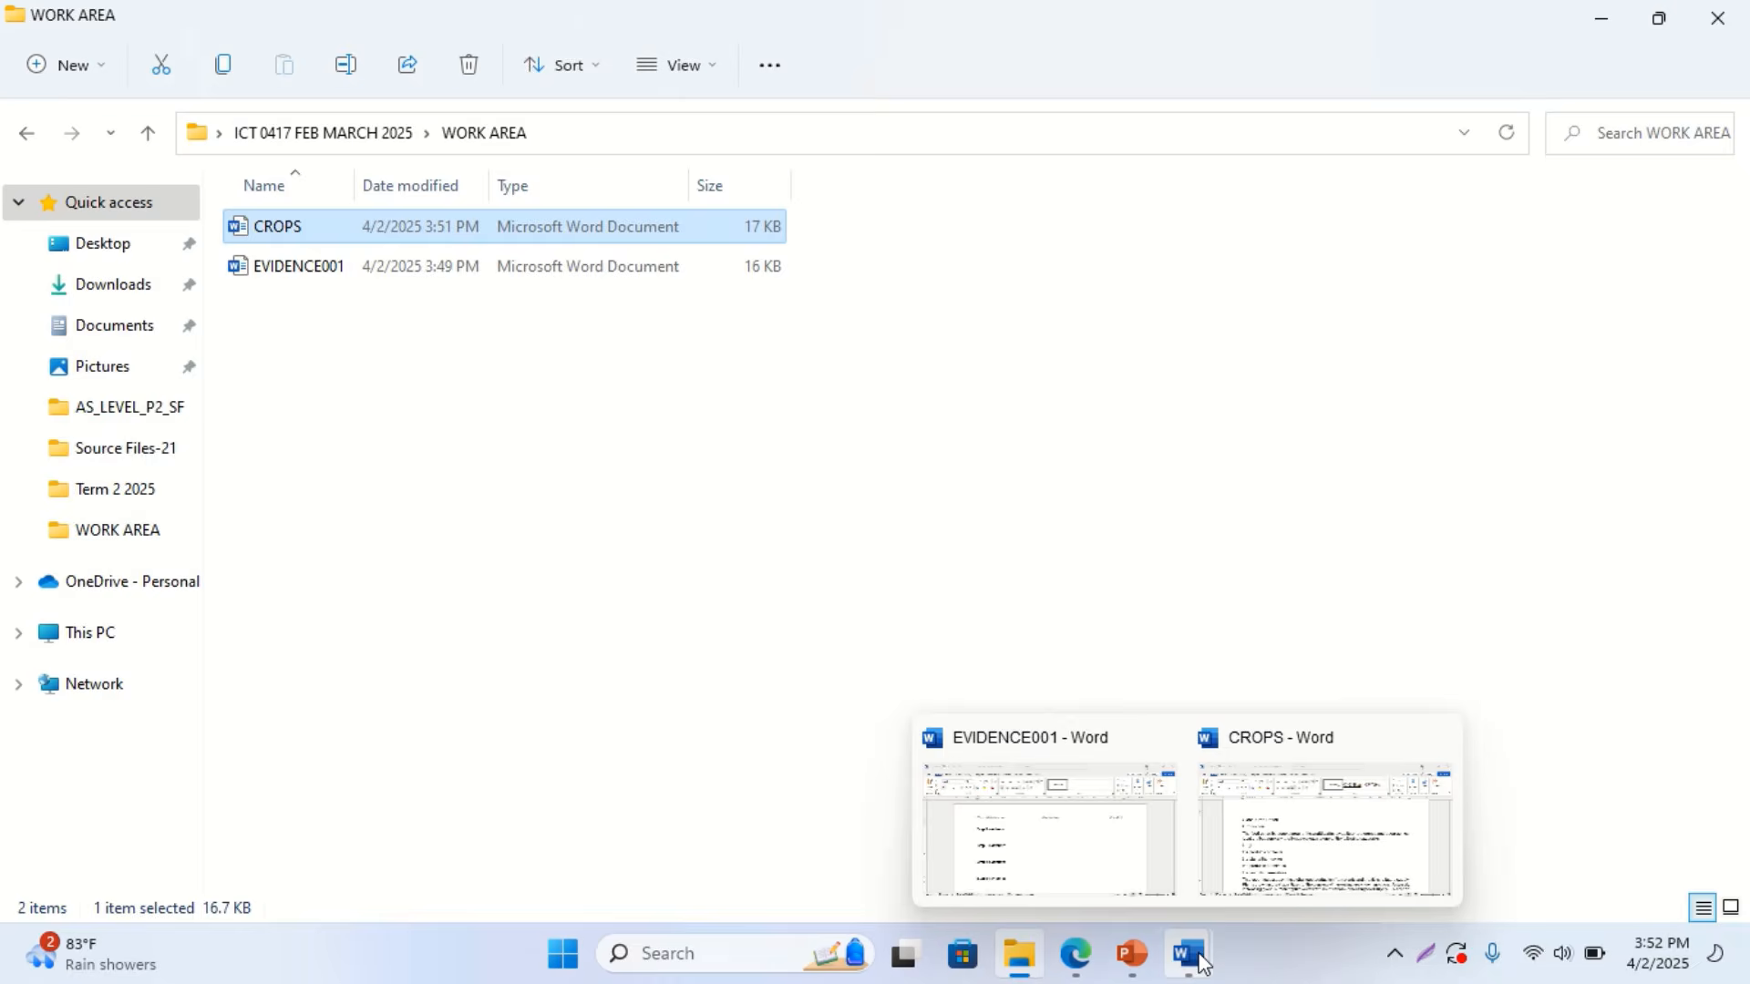
click(1103, 834)
click(422, 508)
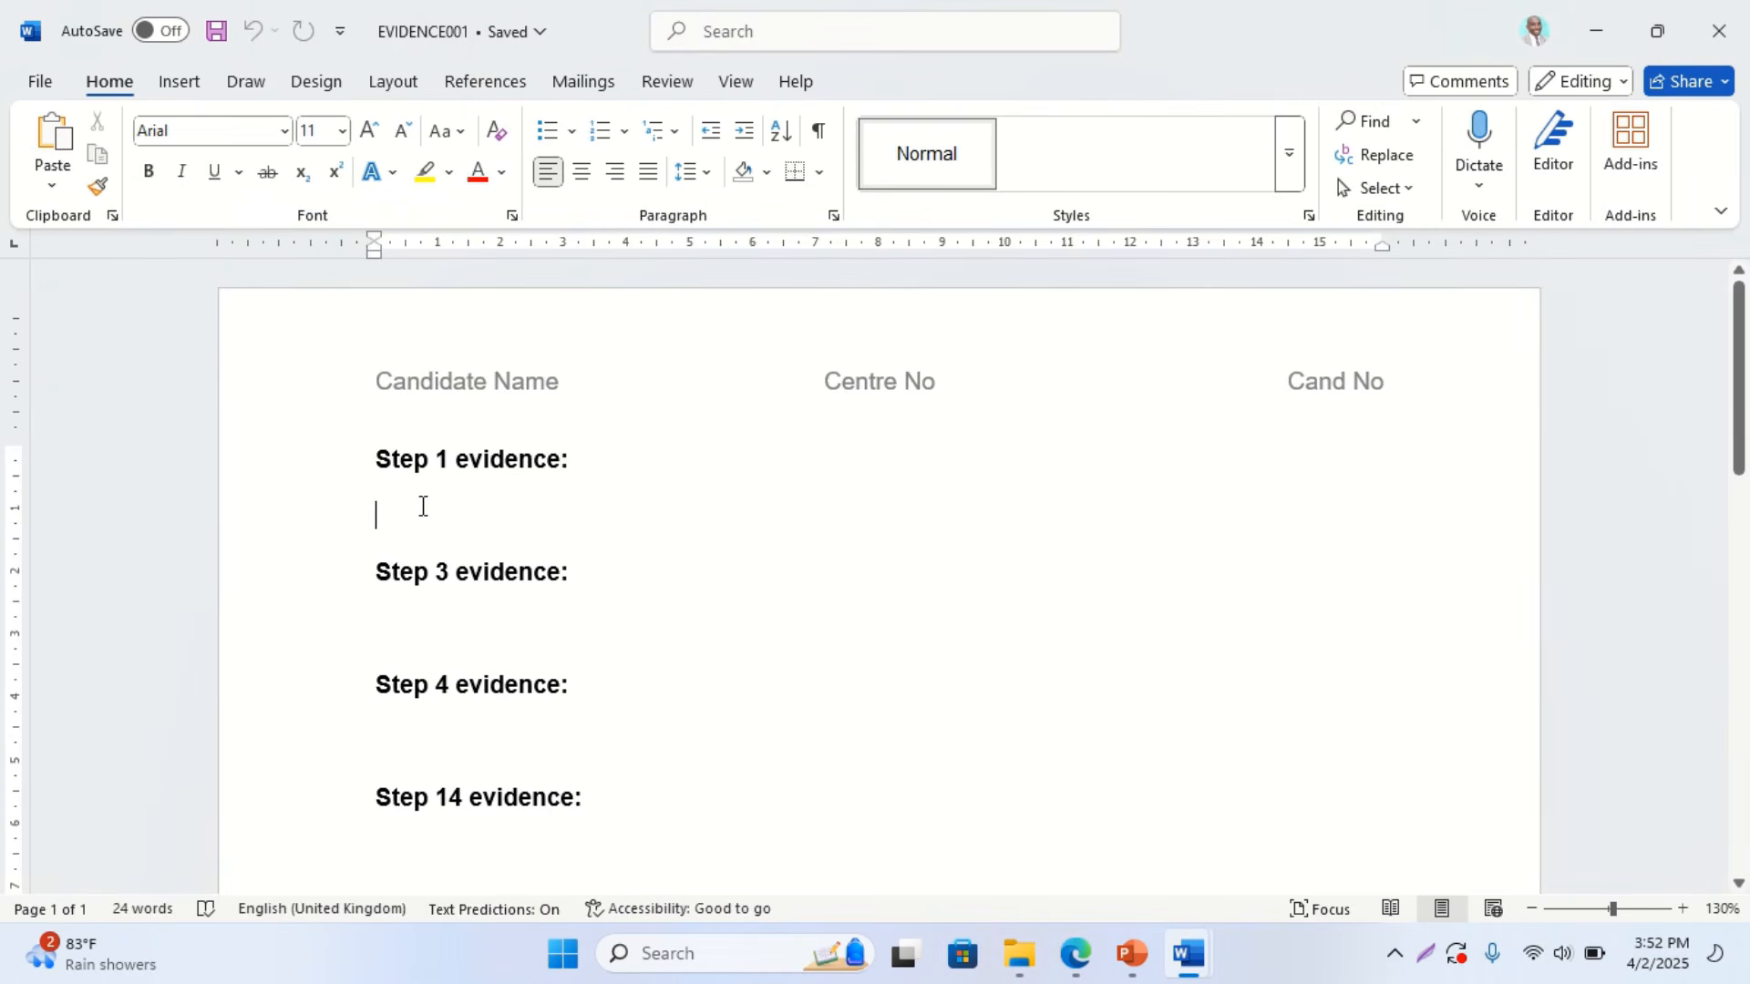
click(66, 145)
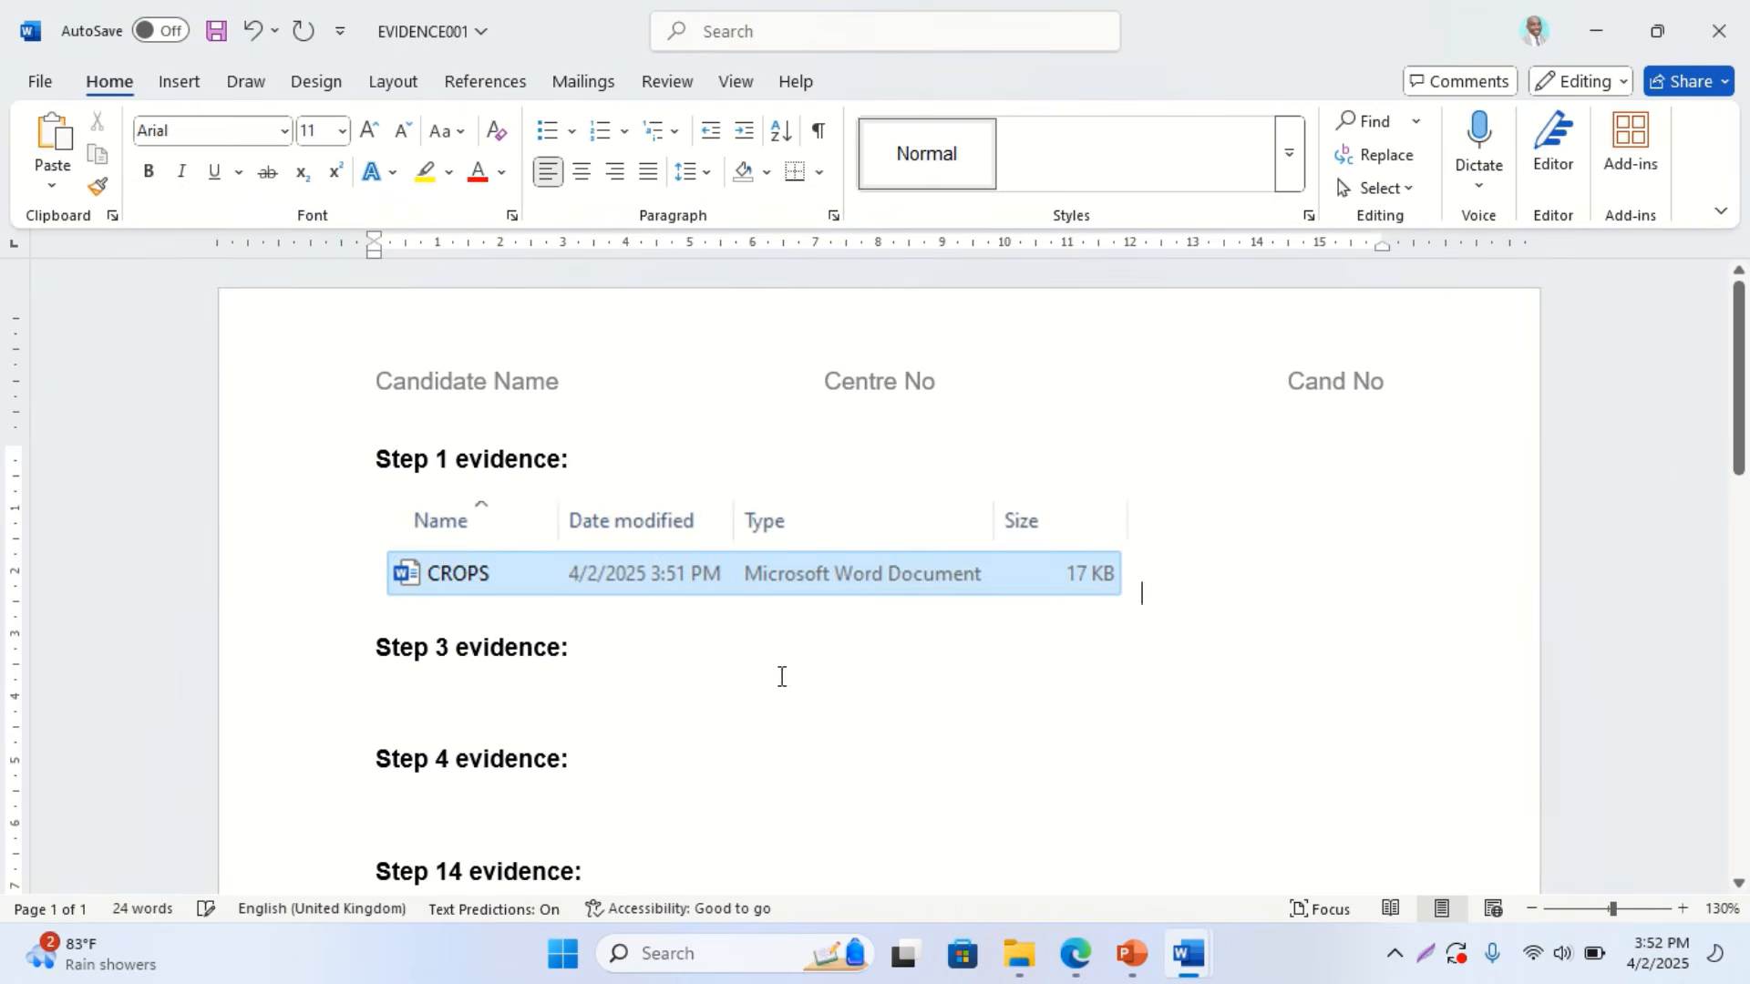
click(883, 578)
drag(1141, 599, 1331, 631)
click(1114, 729)
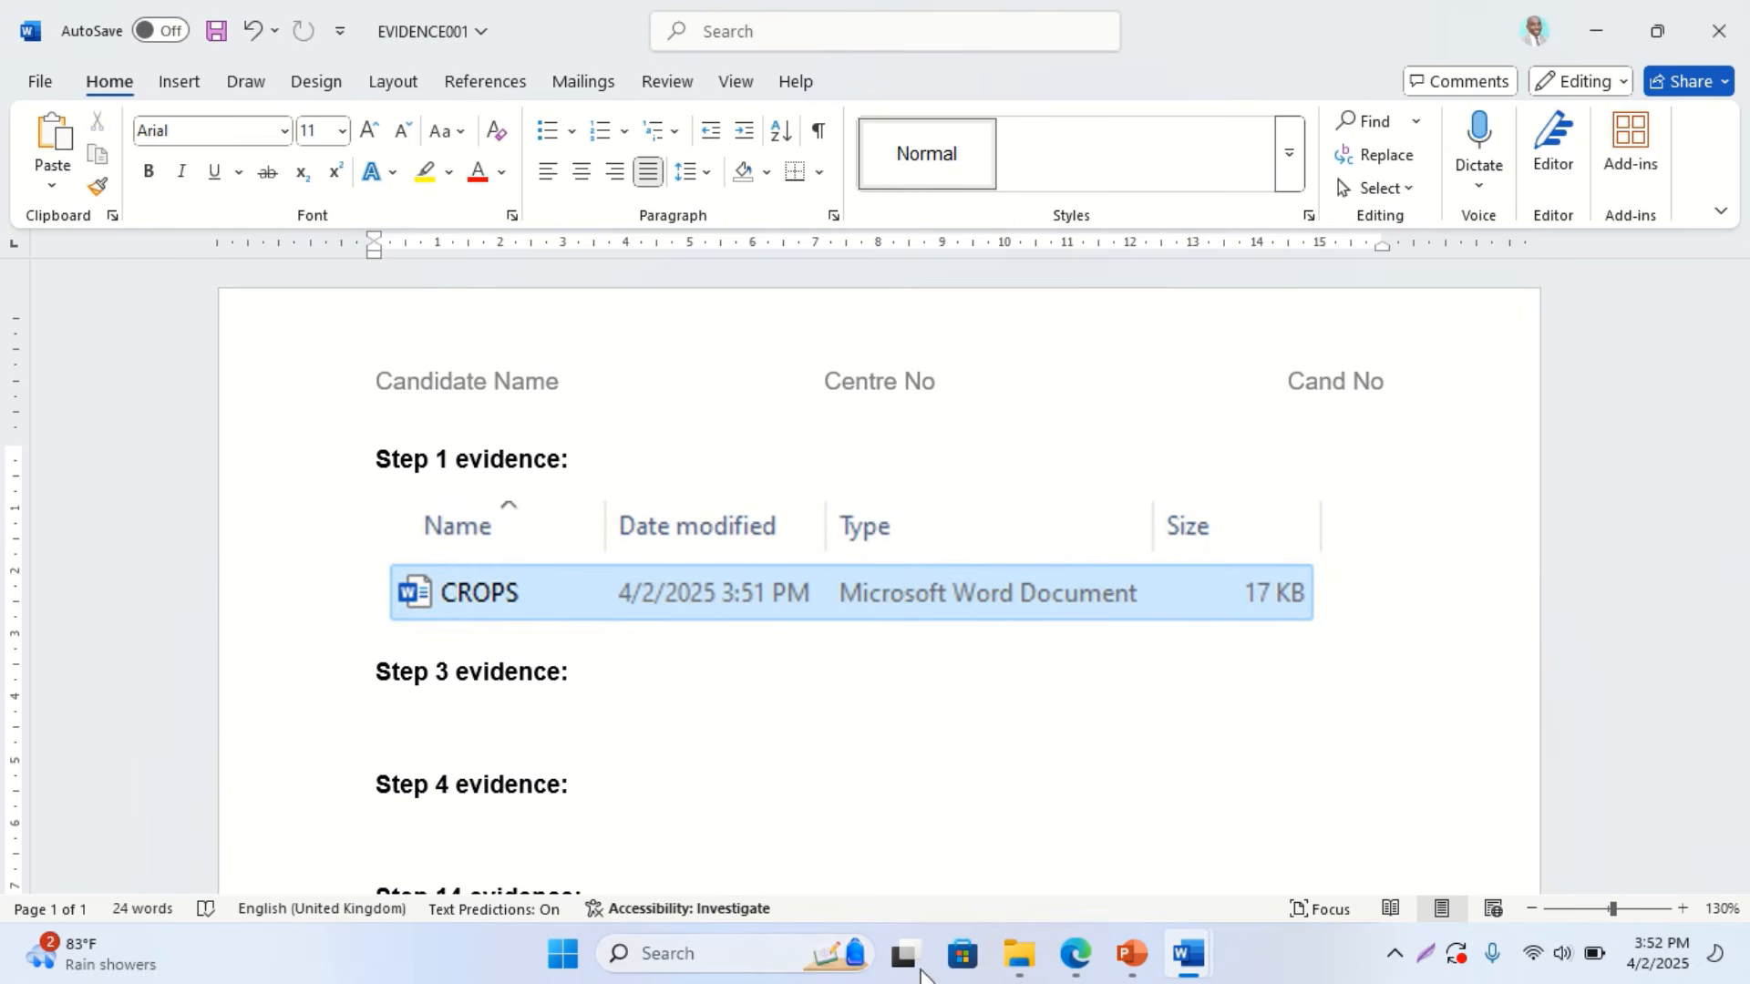
Switch to the task sheet in Edge and highlight step 2's CROPS footer instruction and its two bullets on candidate details and page numbers
click(1093, 955)
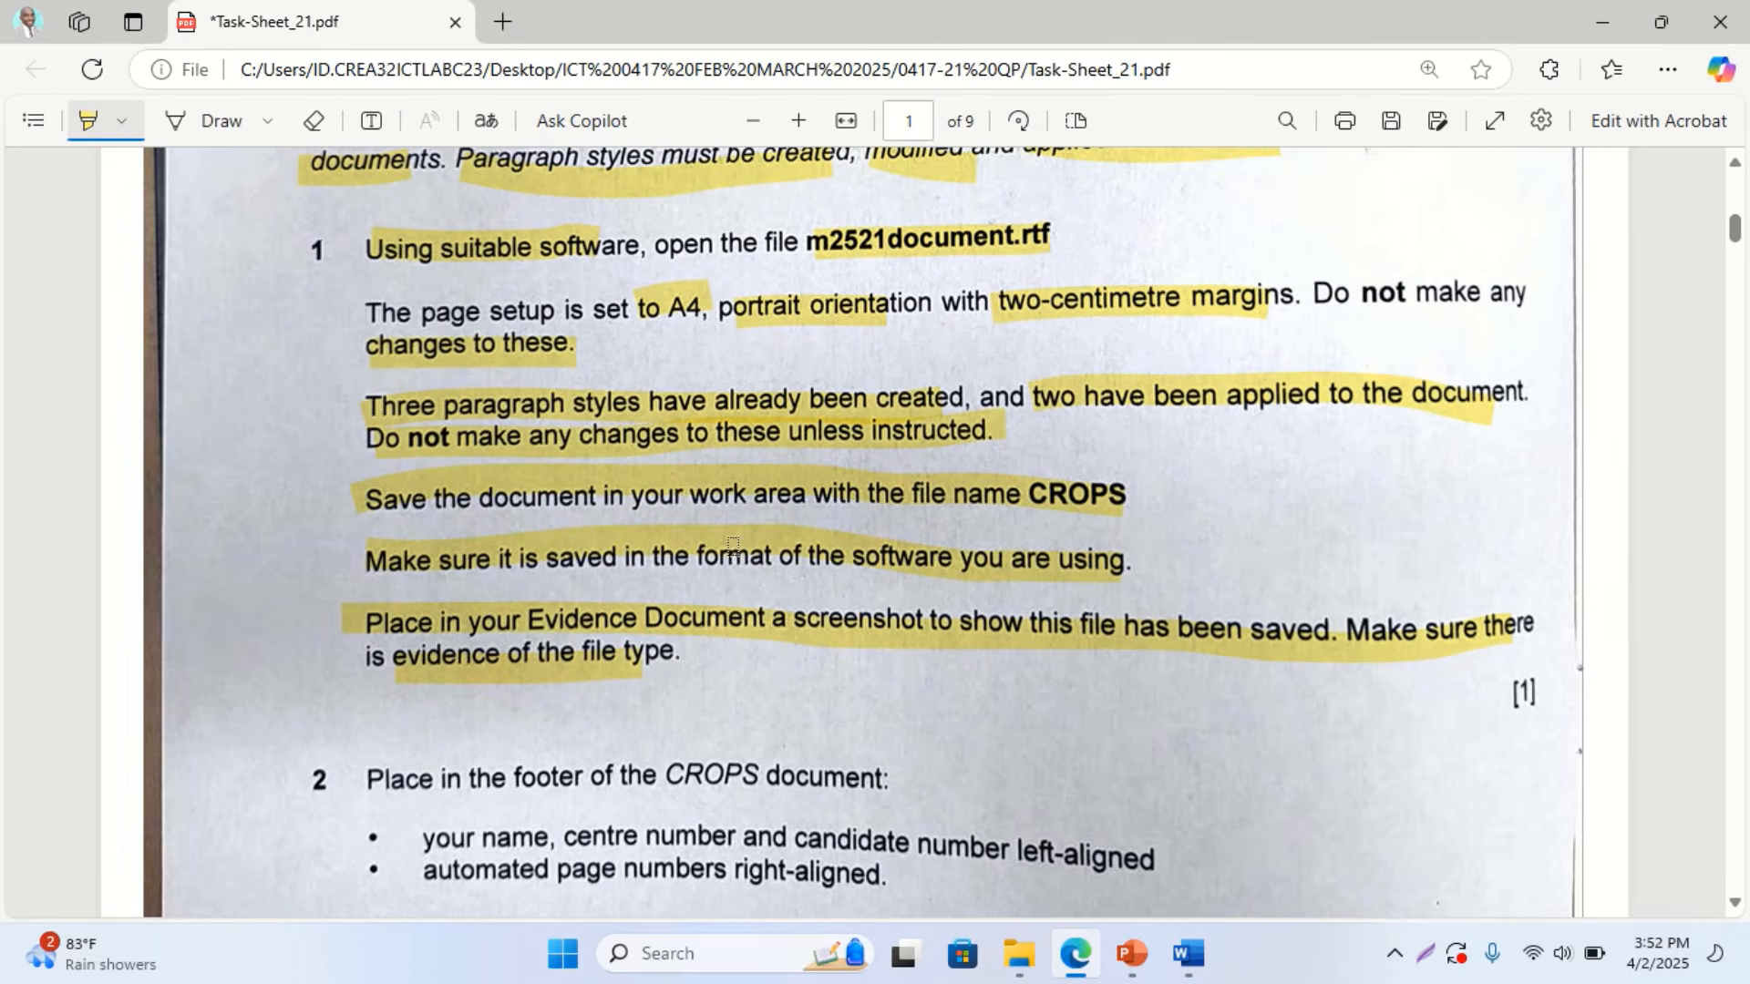
scroll(458, 453, down, 3)
scroll(459, 453, down, 2)
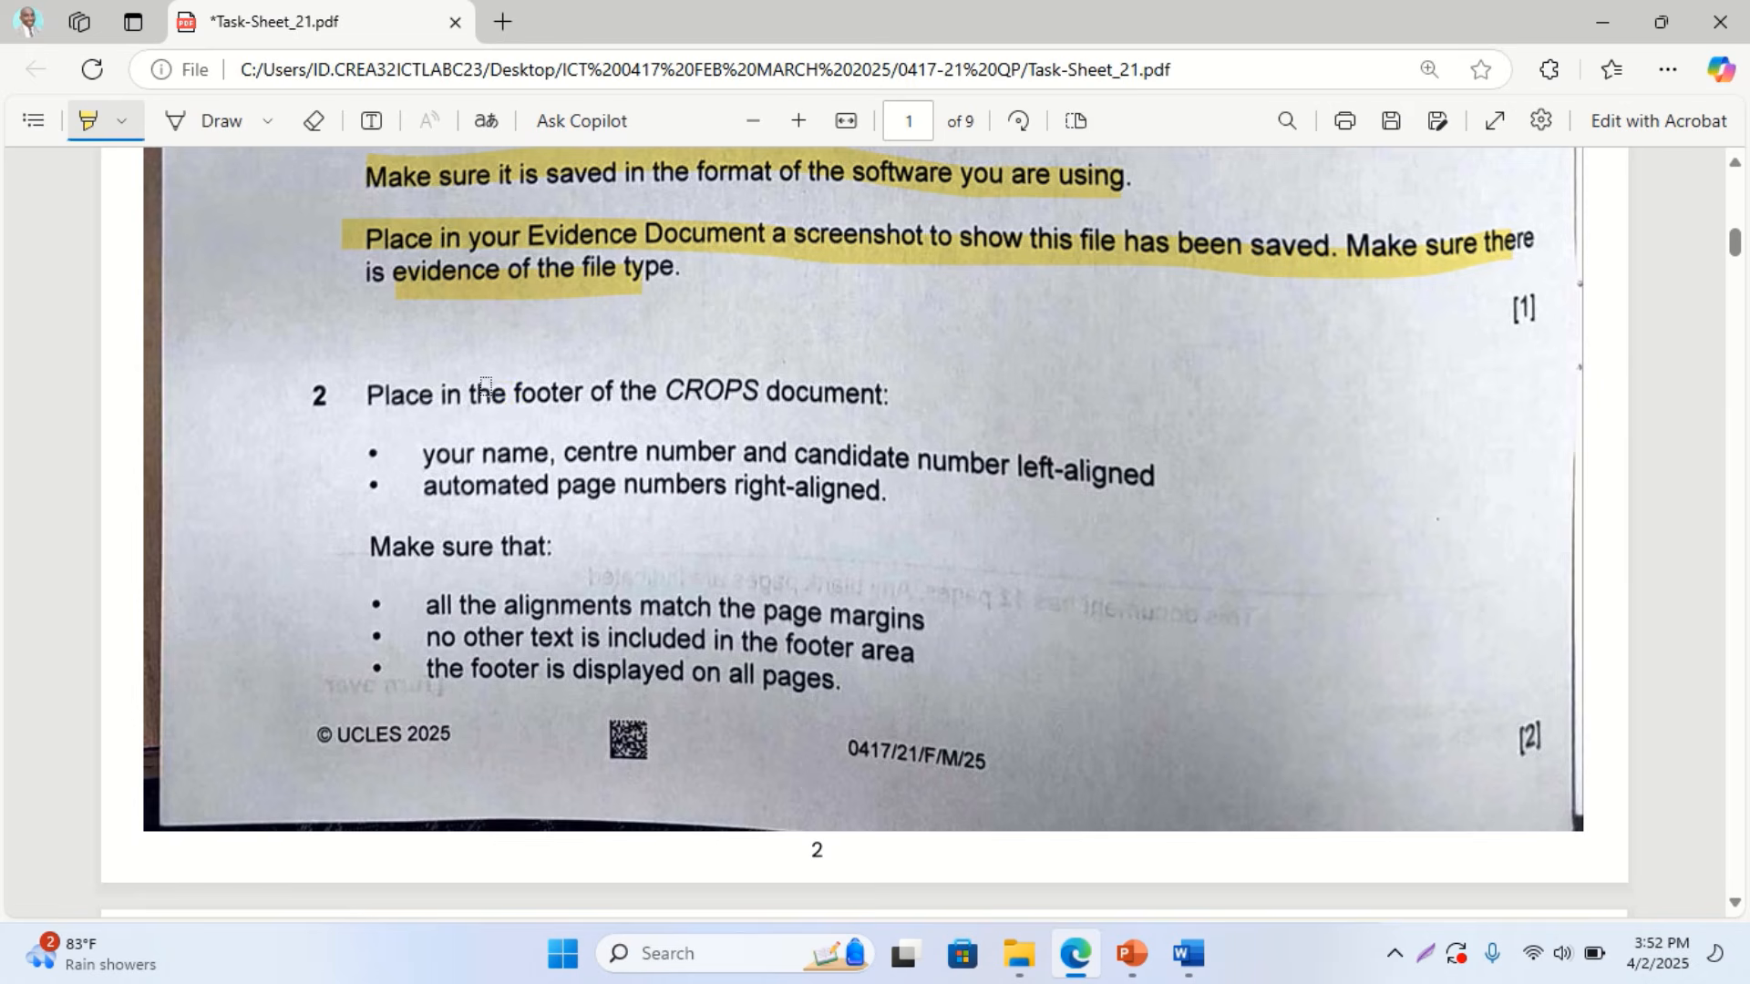
drag(461, 395, 896, 403)
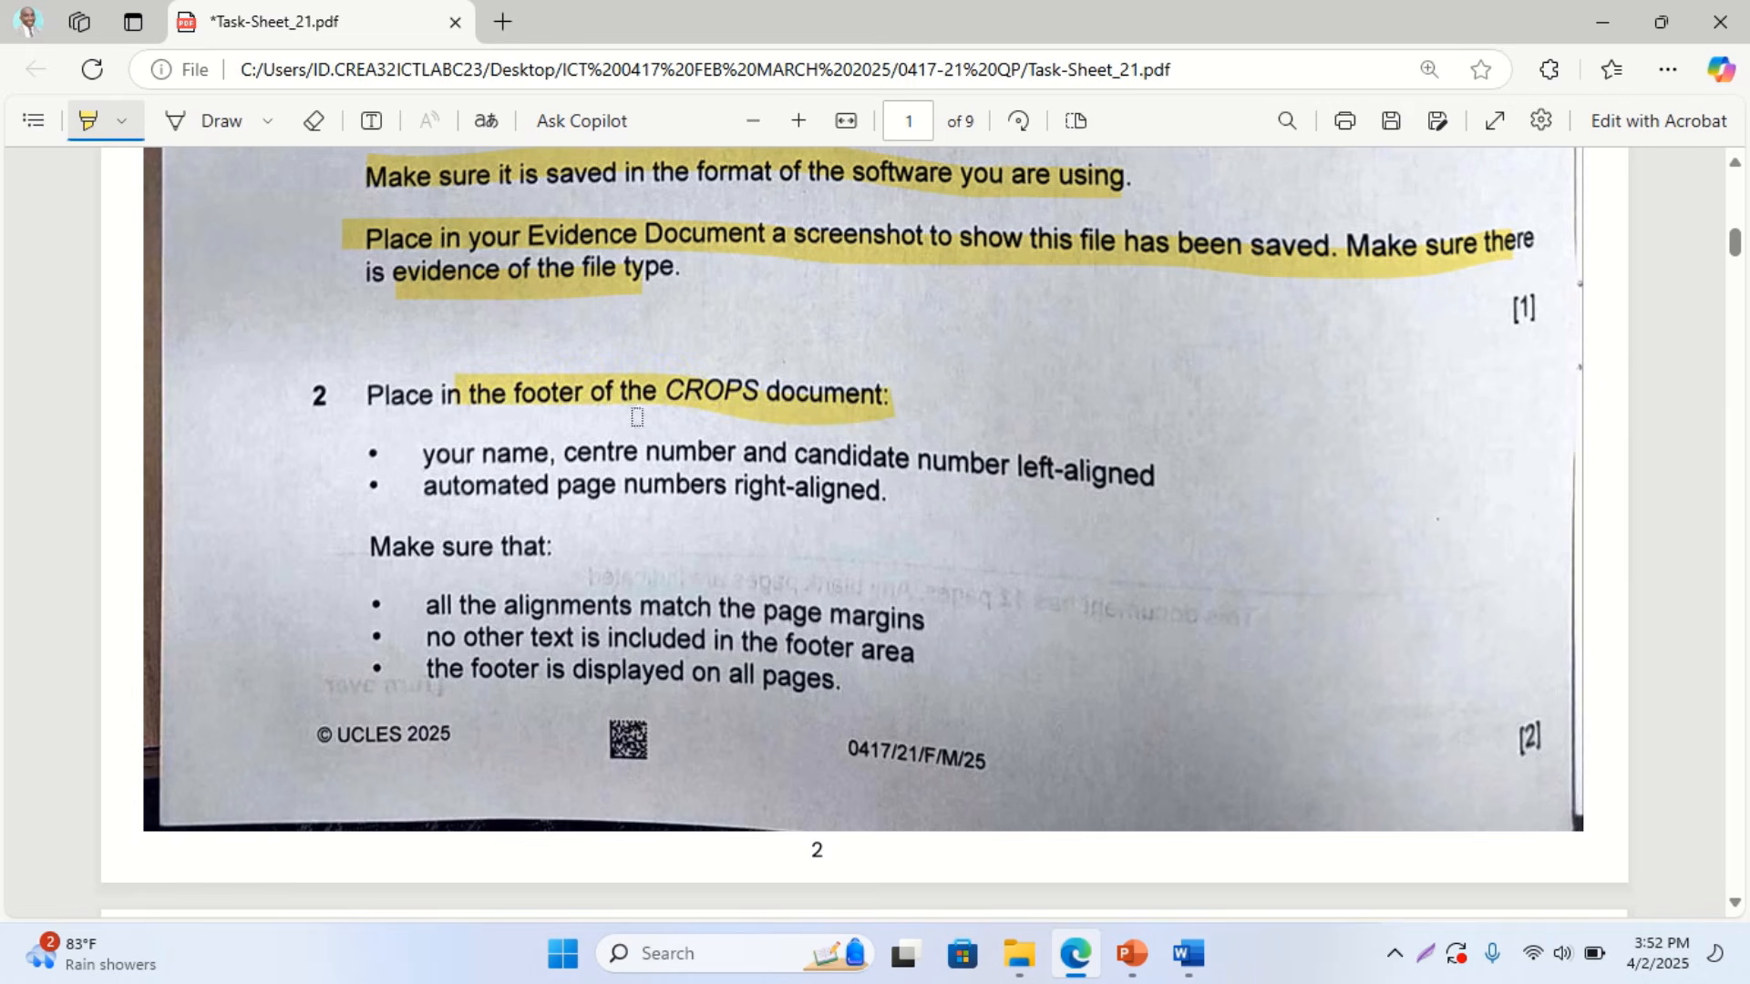
mouse_move(461, 465)
mouse_down()
mouse_move(645, 451)
mouse_move(1089, 484)
mouse_up()
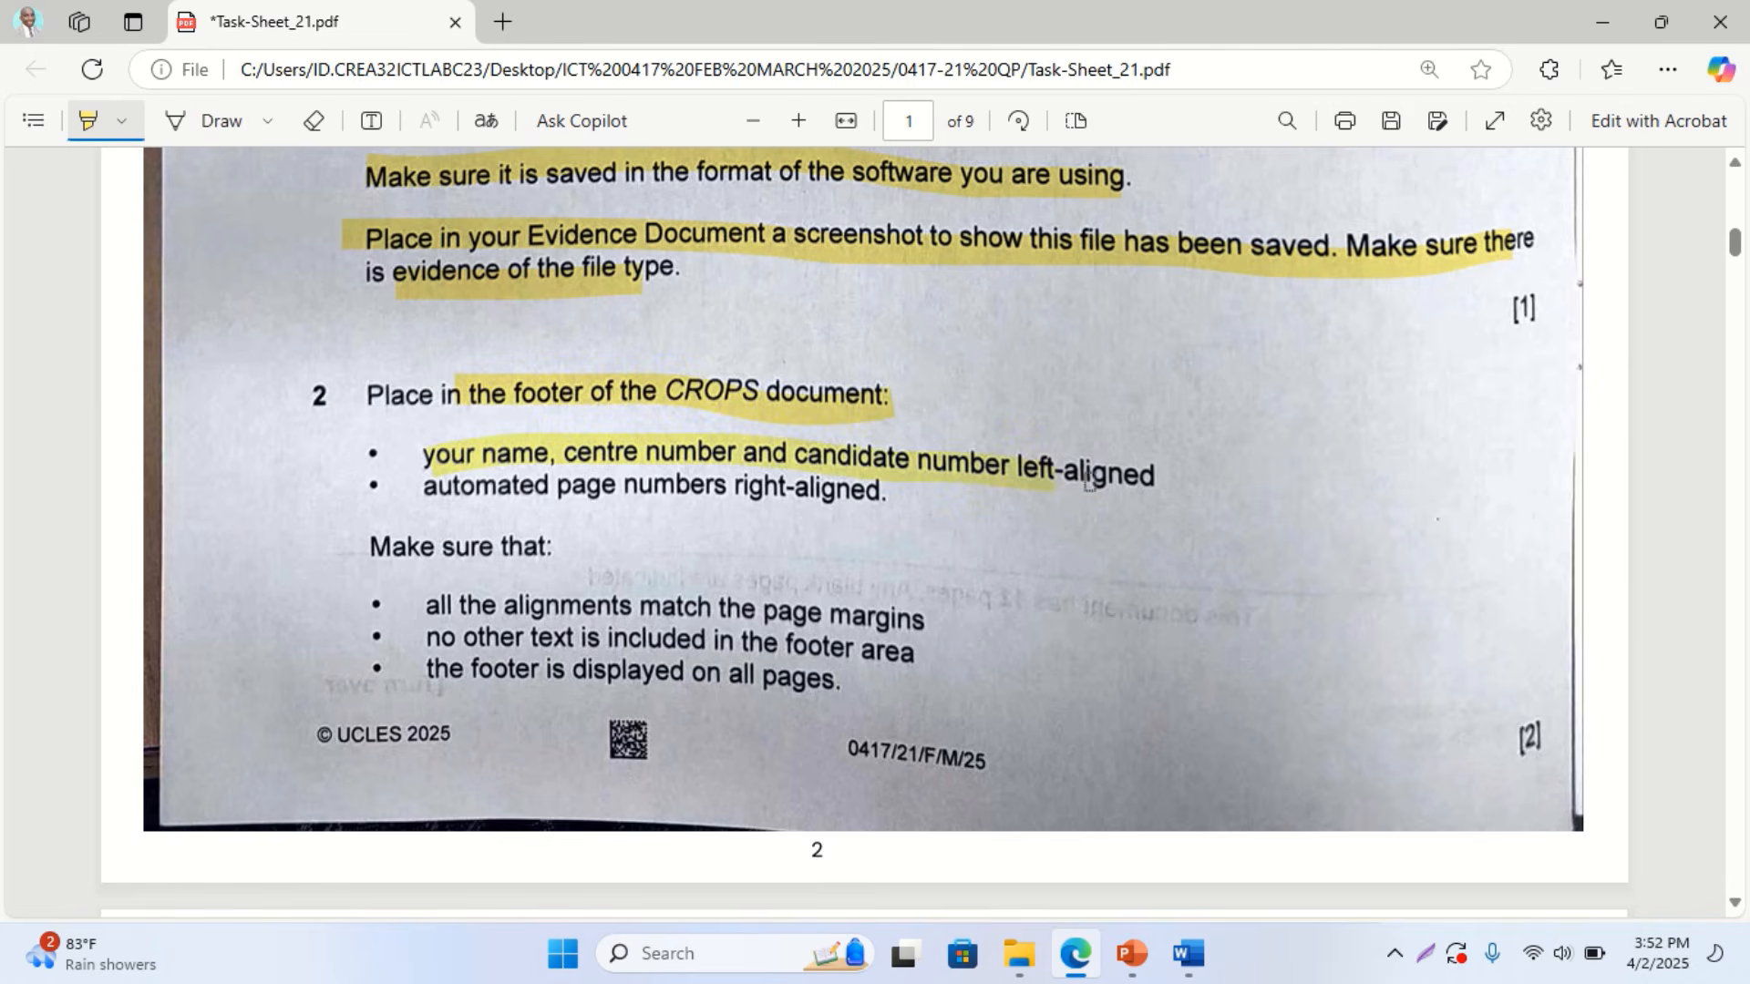
drag(429, 488, 891, 503)
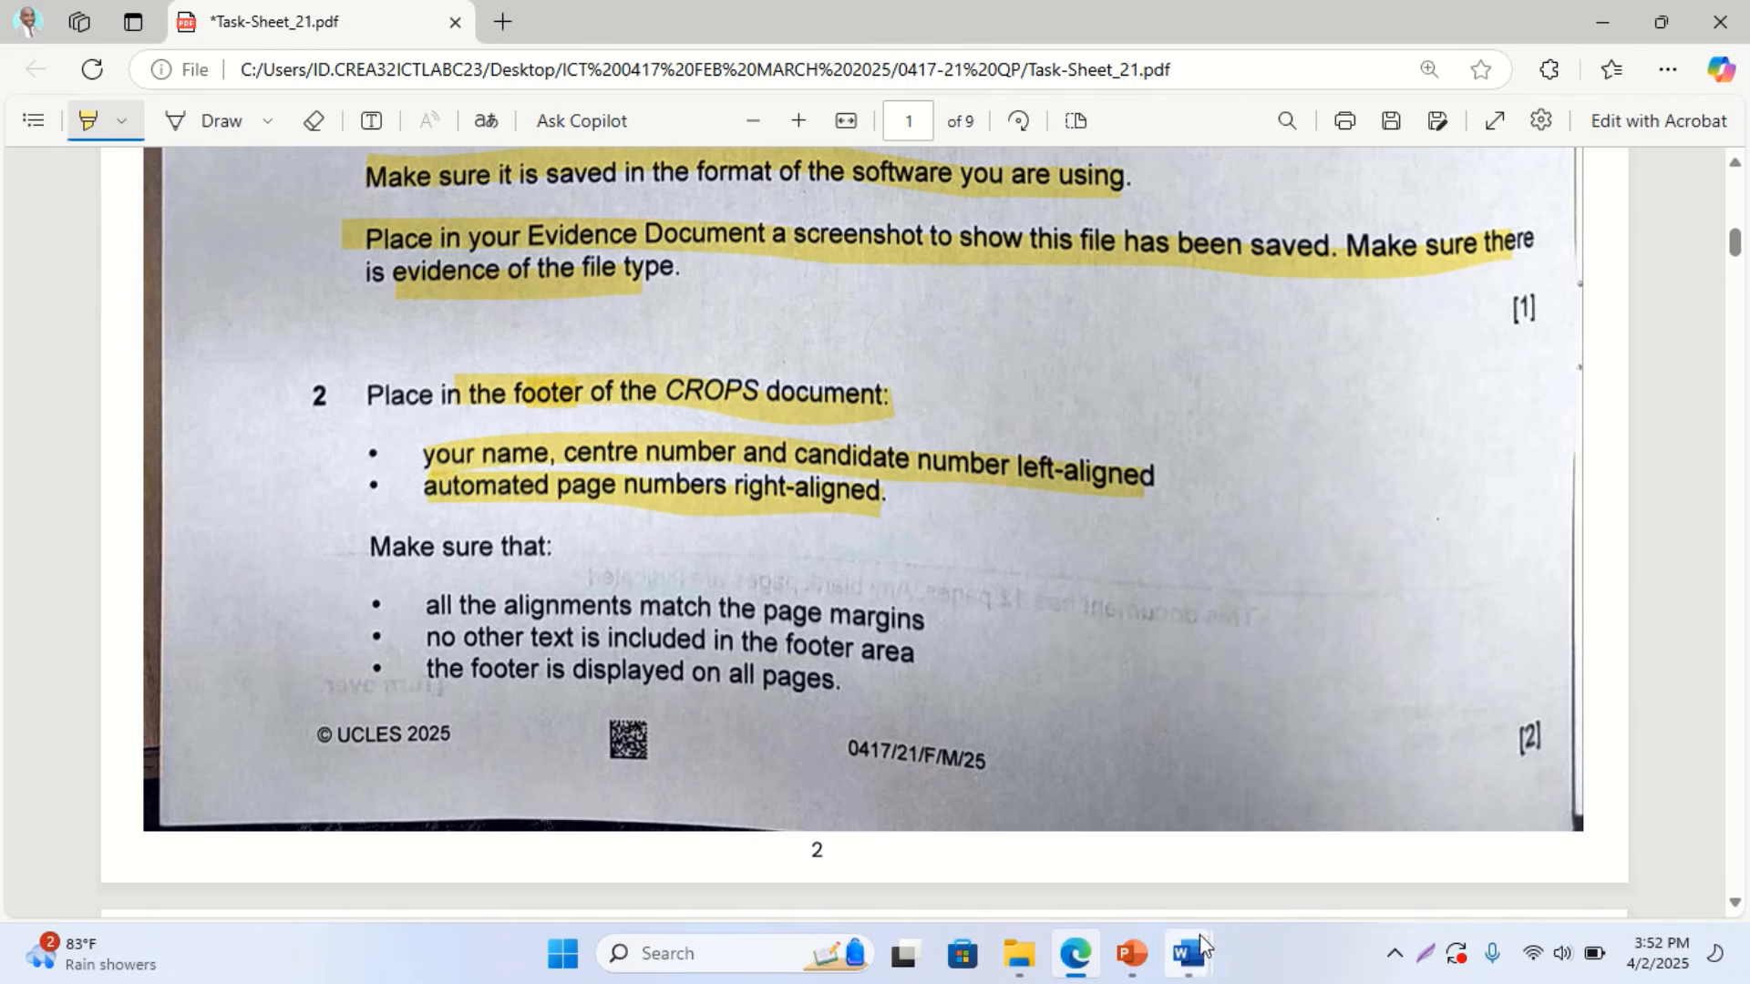
Switch to the CROPS document in Word and insert the Blank (Three Columns) footer
mouse_move(1189, 953)
click(1279, 866)
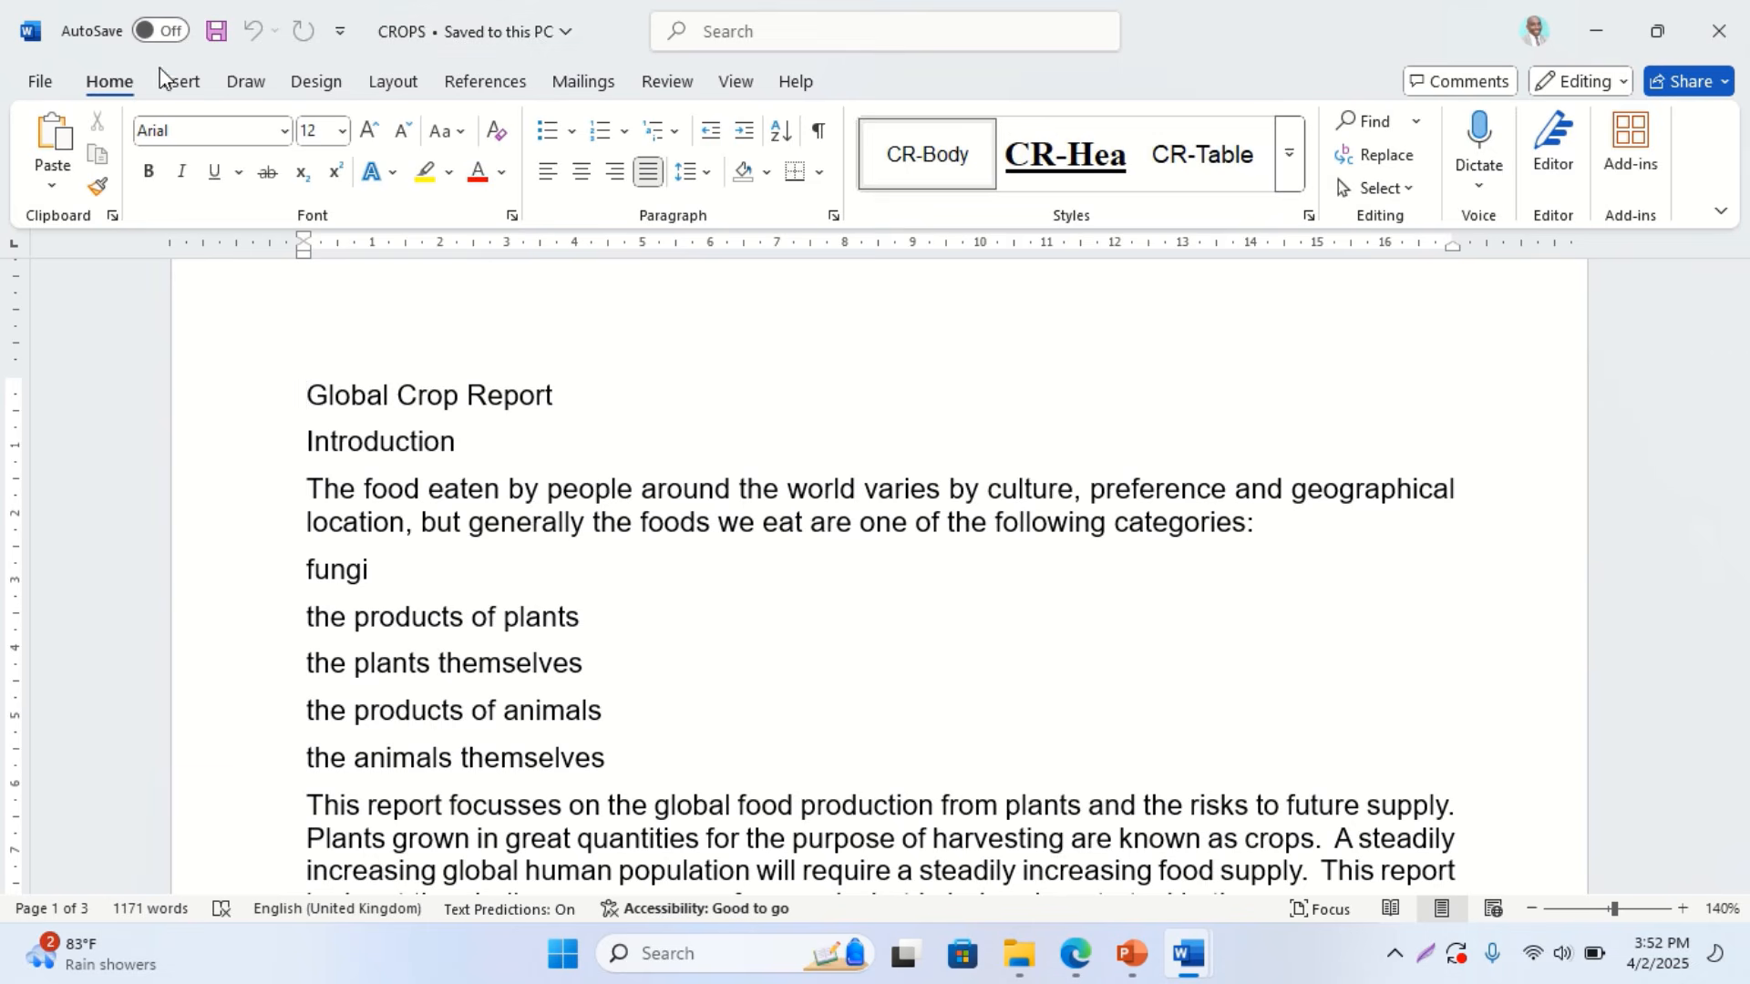
click(180, 82)
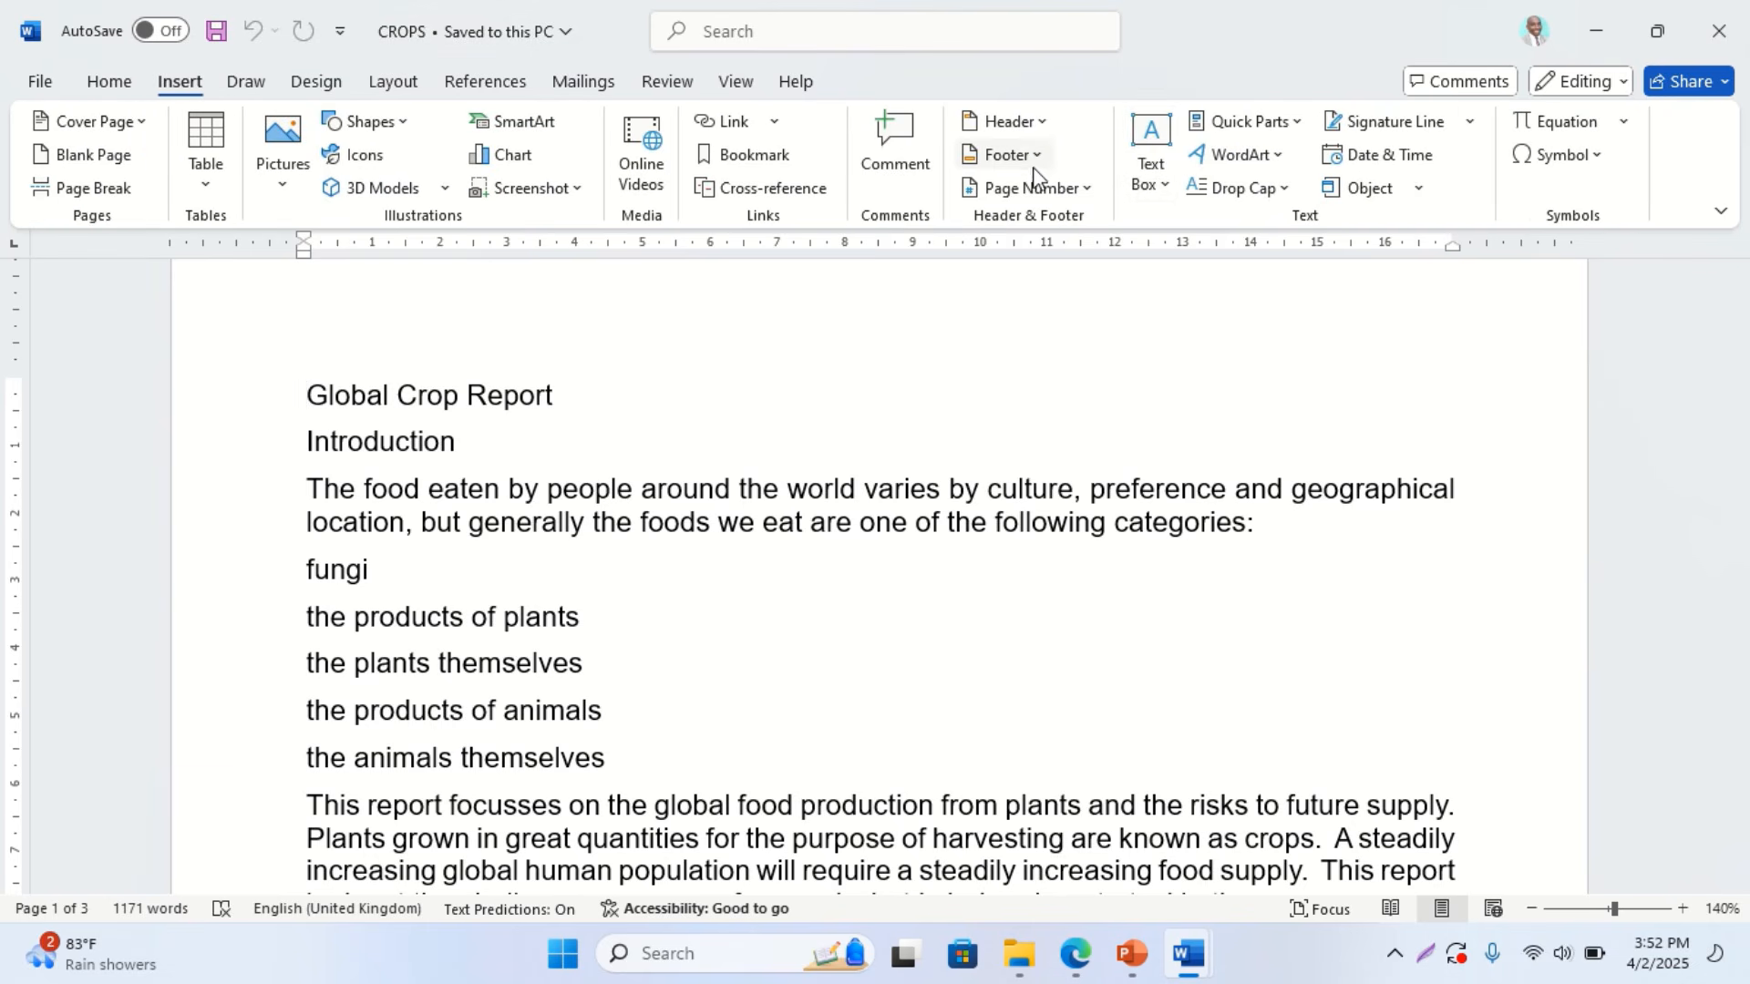
click(1011, 155)
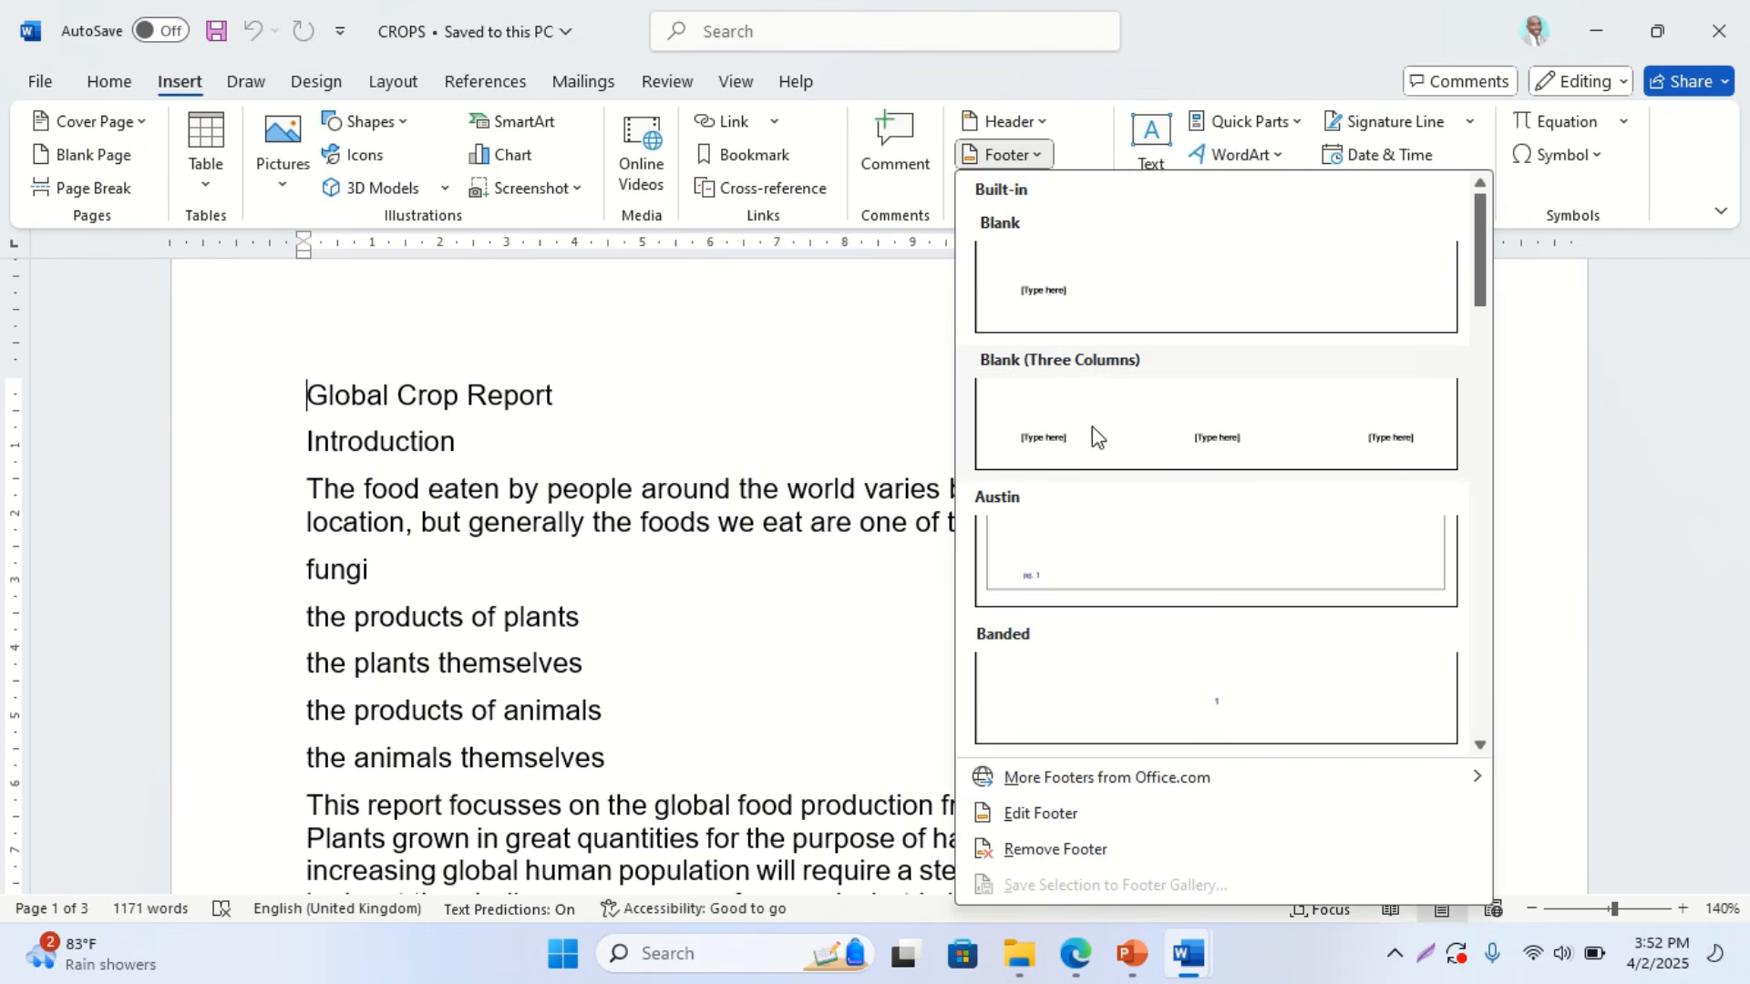
click(1020, 434)
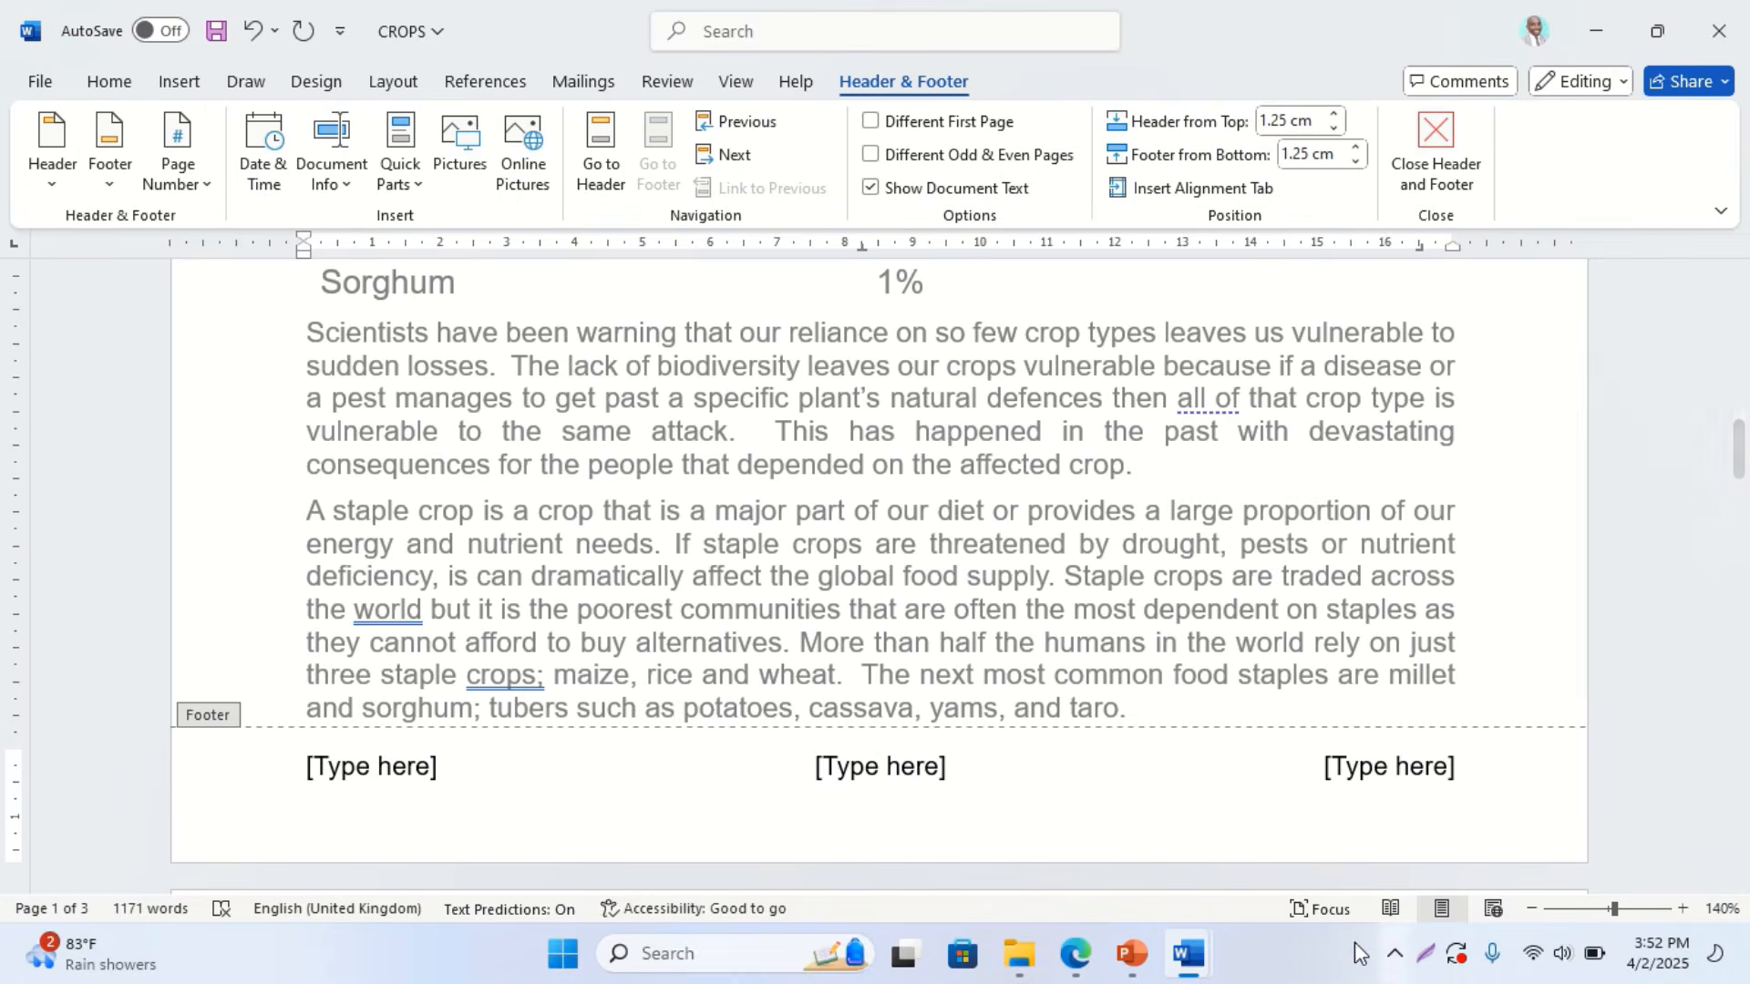
Recheck the task sheet's footer requirements, and replace the left-aligned footer placeholder in CROPS with "Cand Name, Centre No, Cand No"
click(1075, 955)
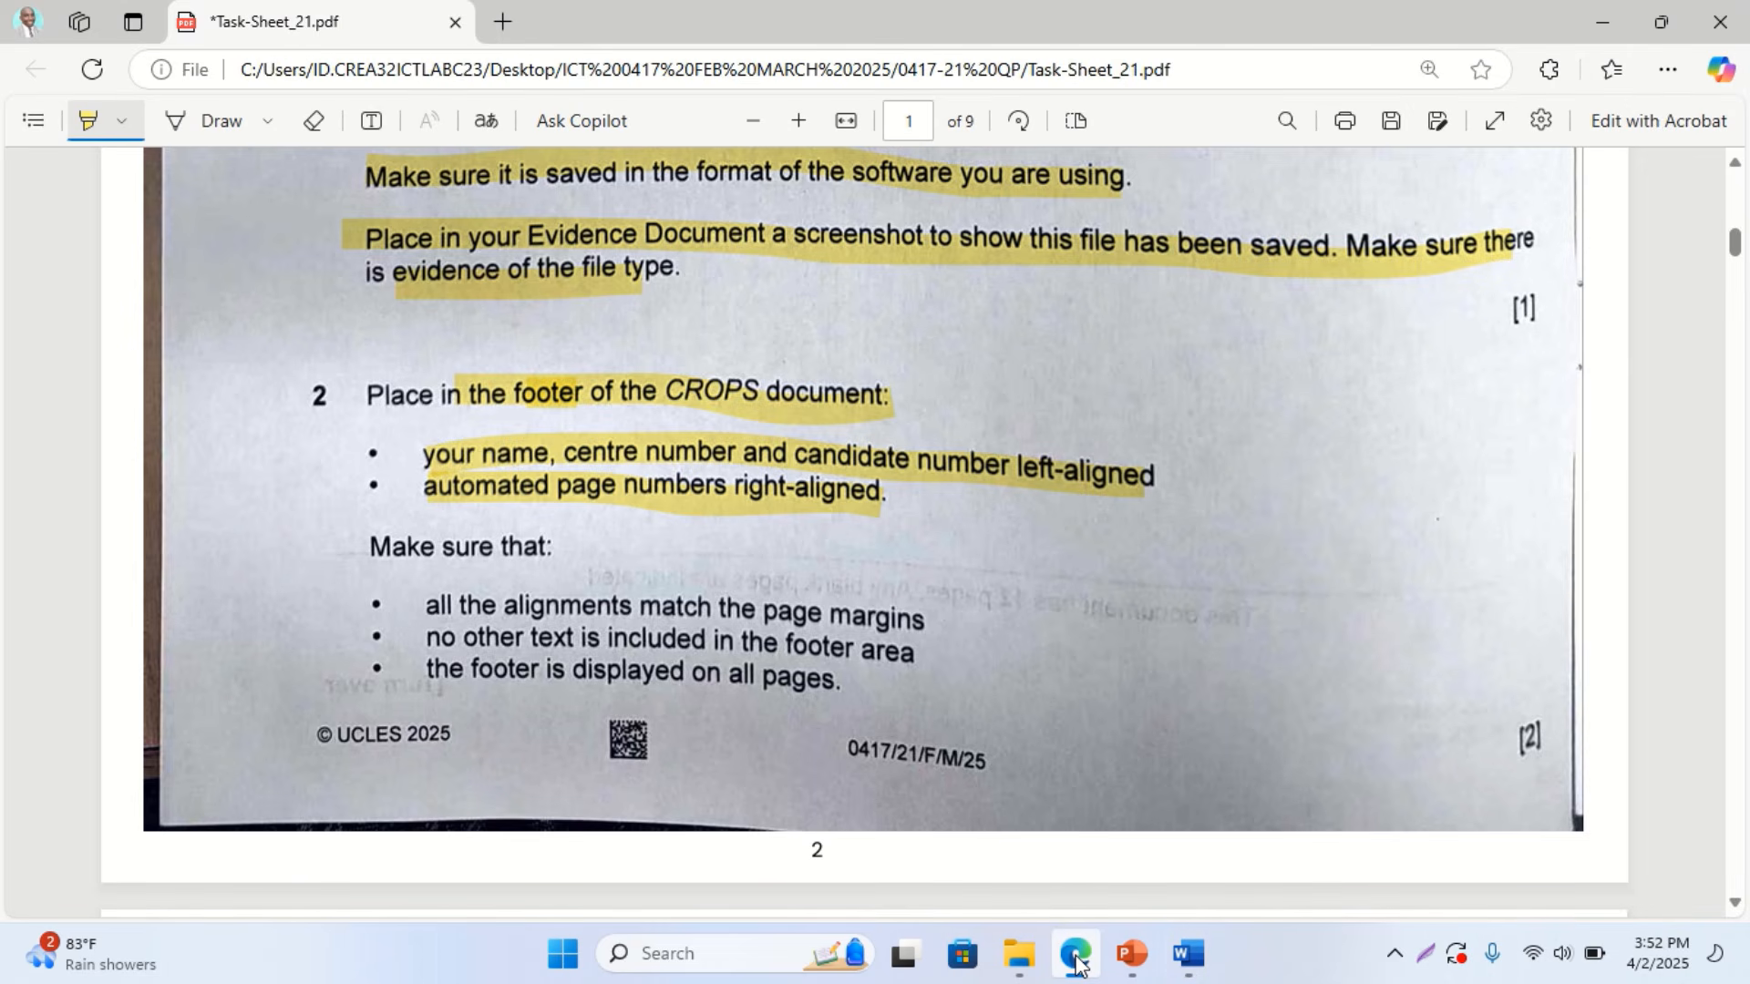
click(1076, 962)
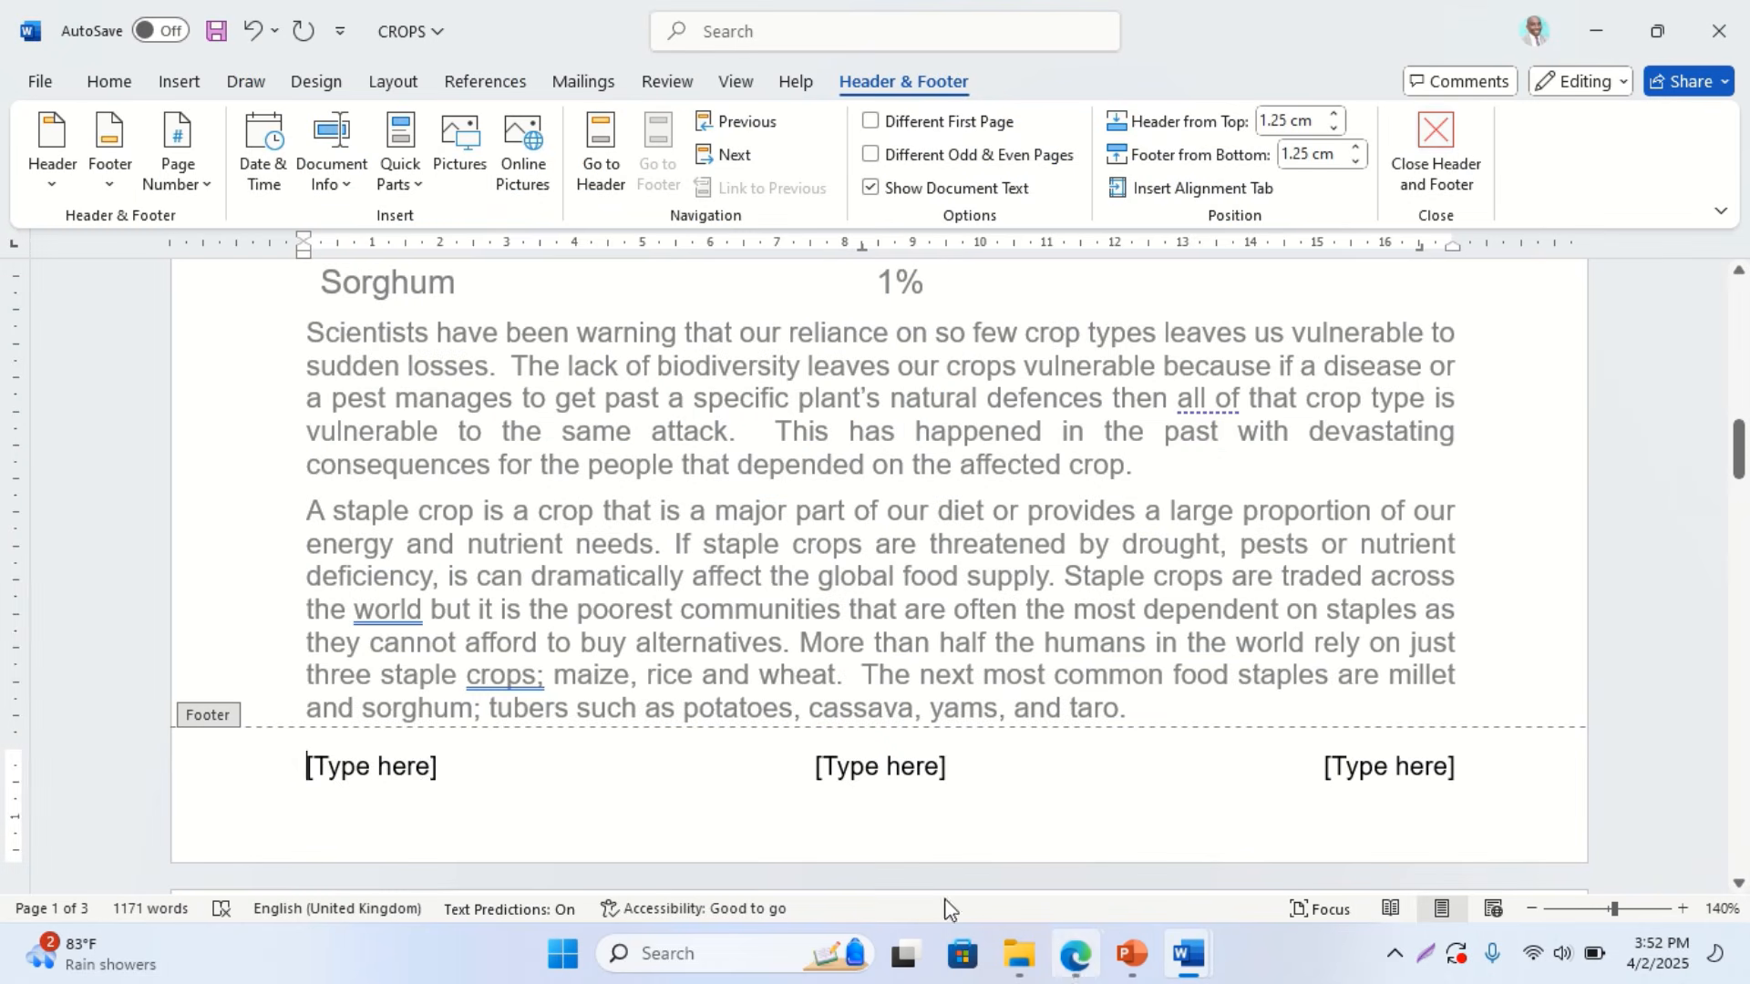
click(429, 770)
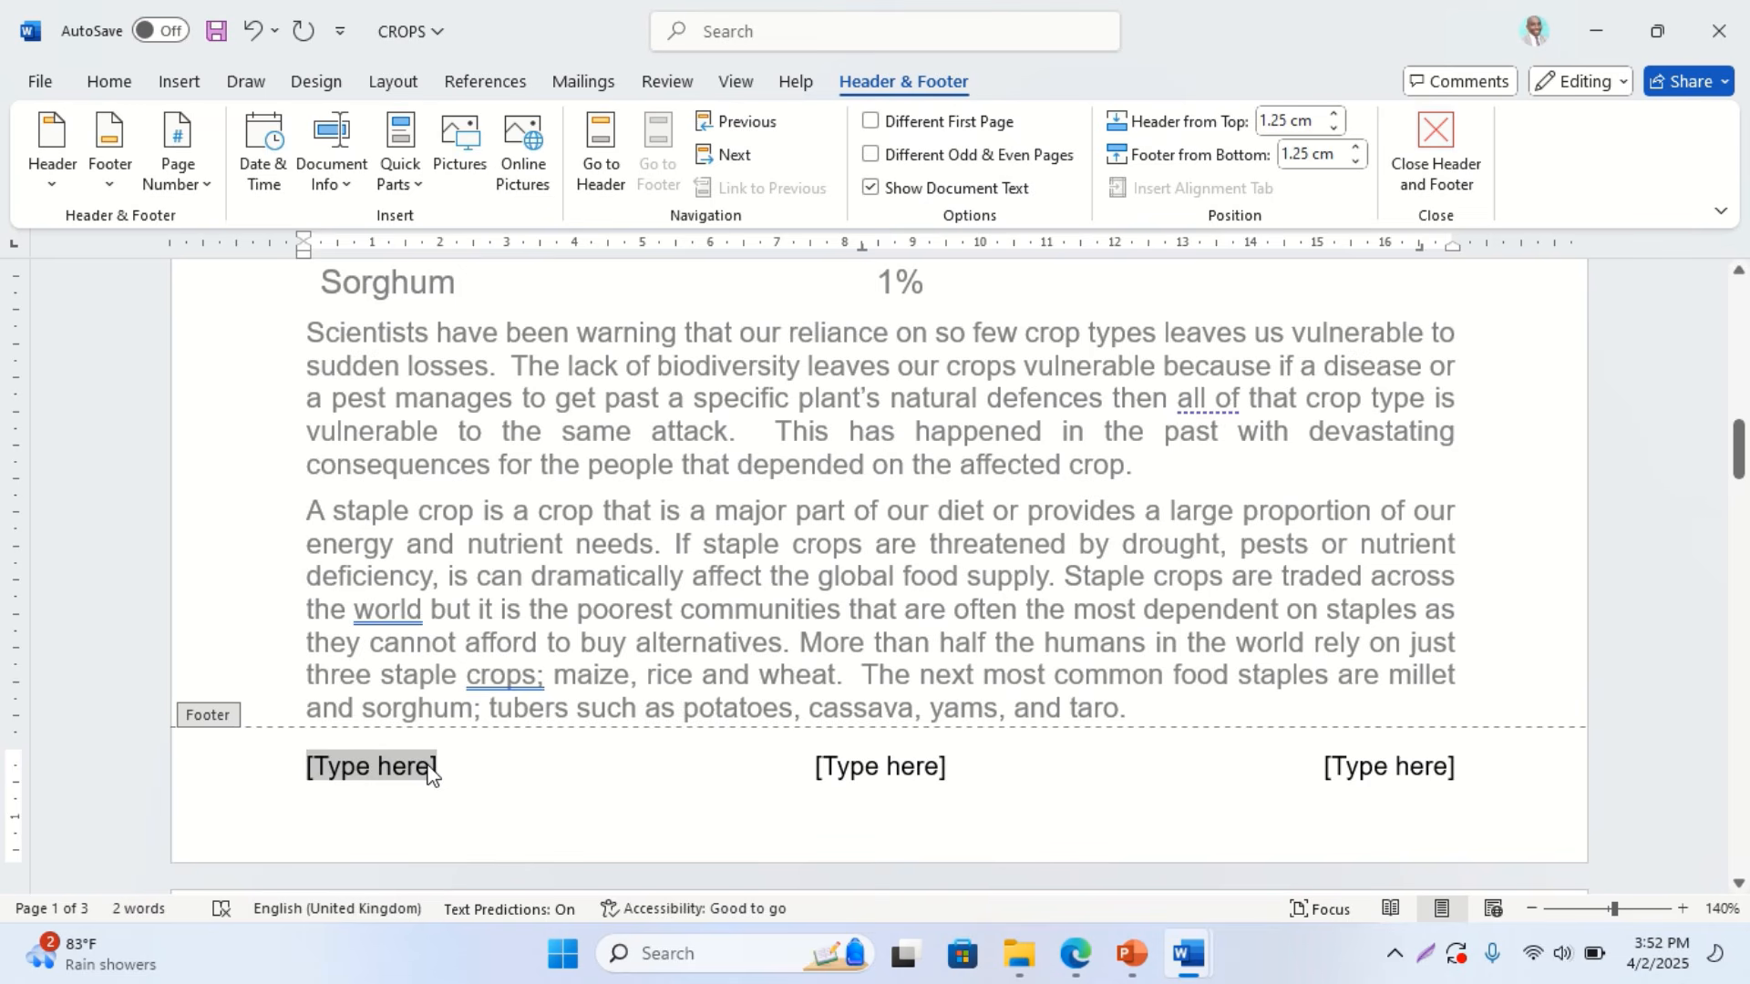
text(c)
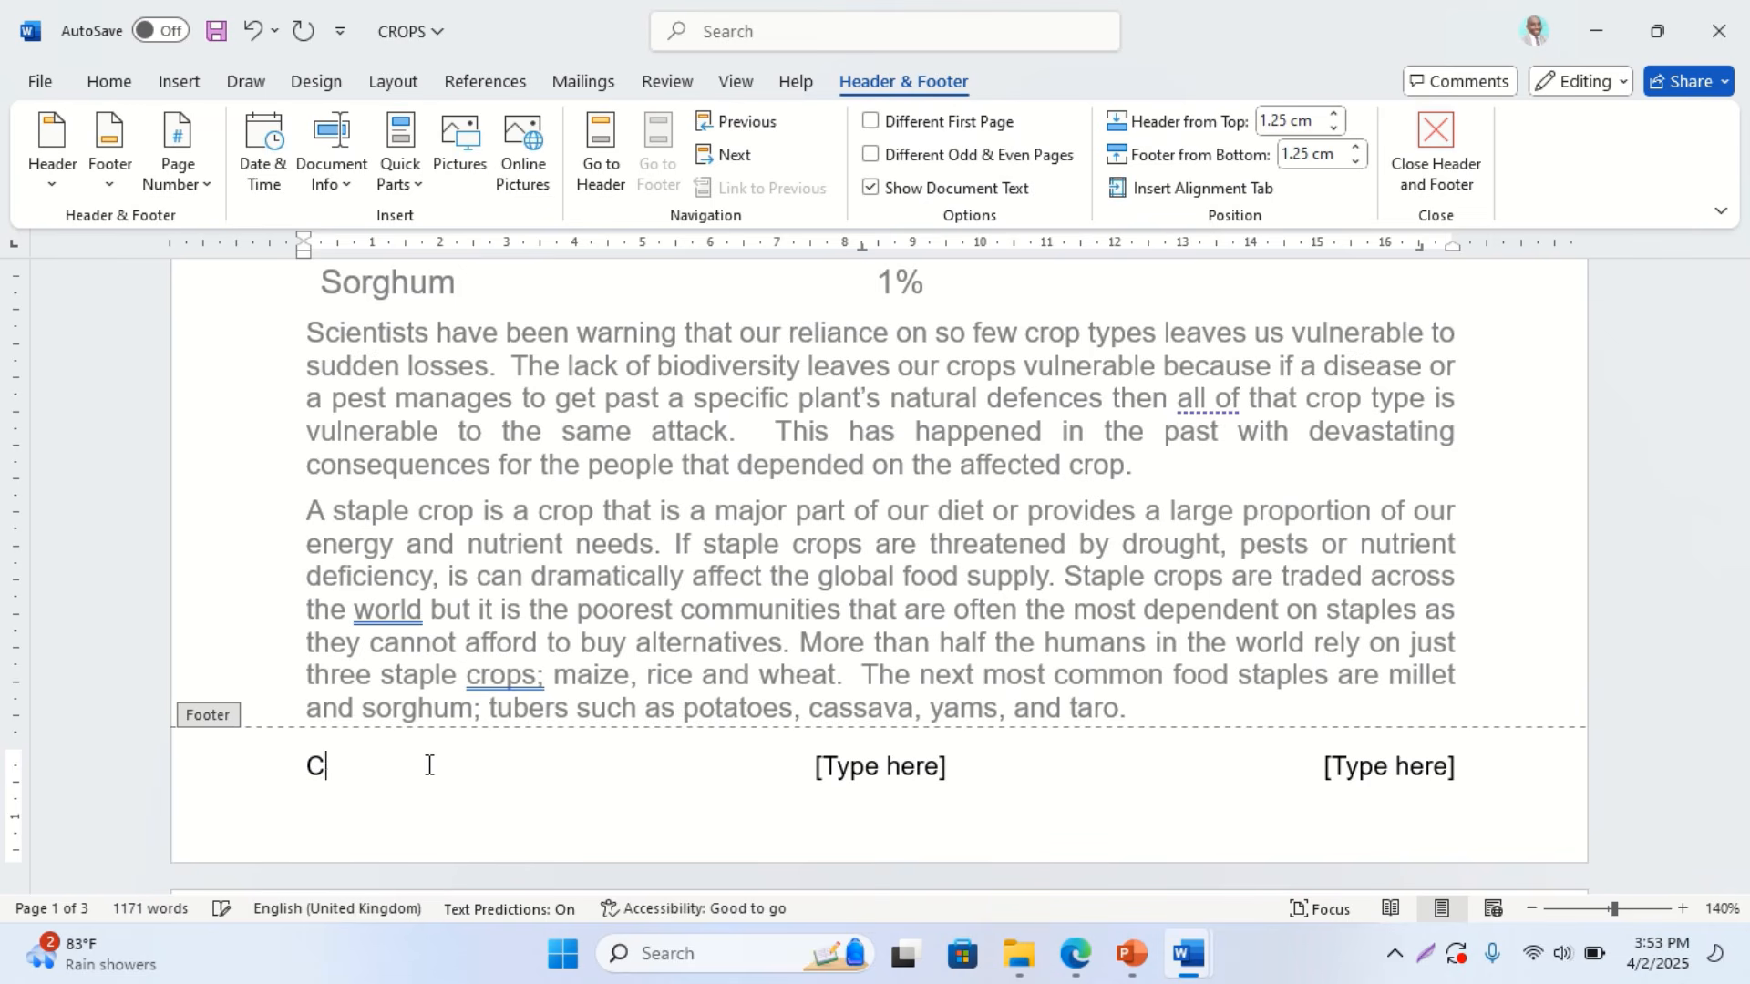
text(and Name, Cen)
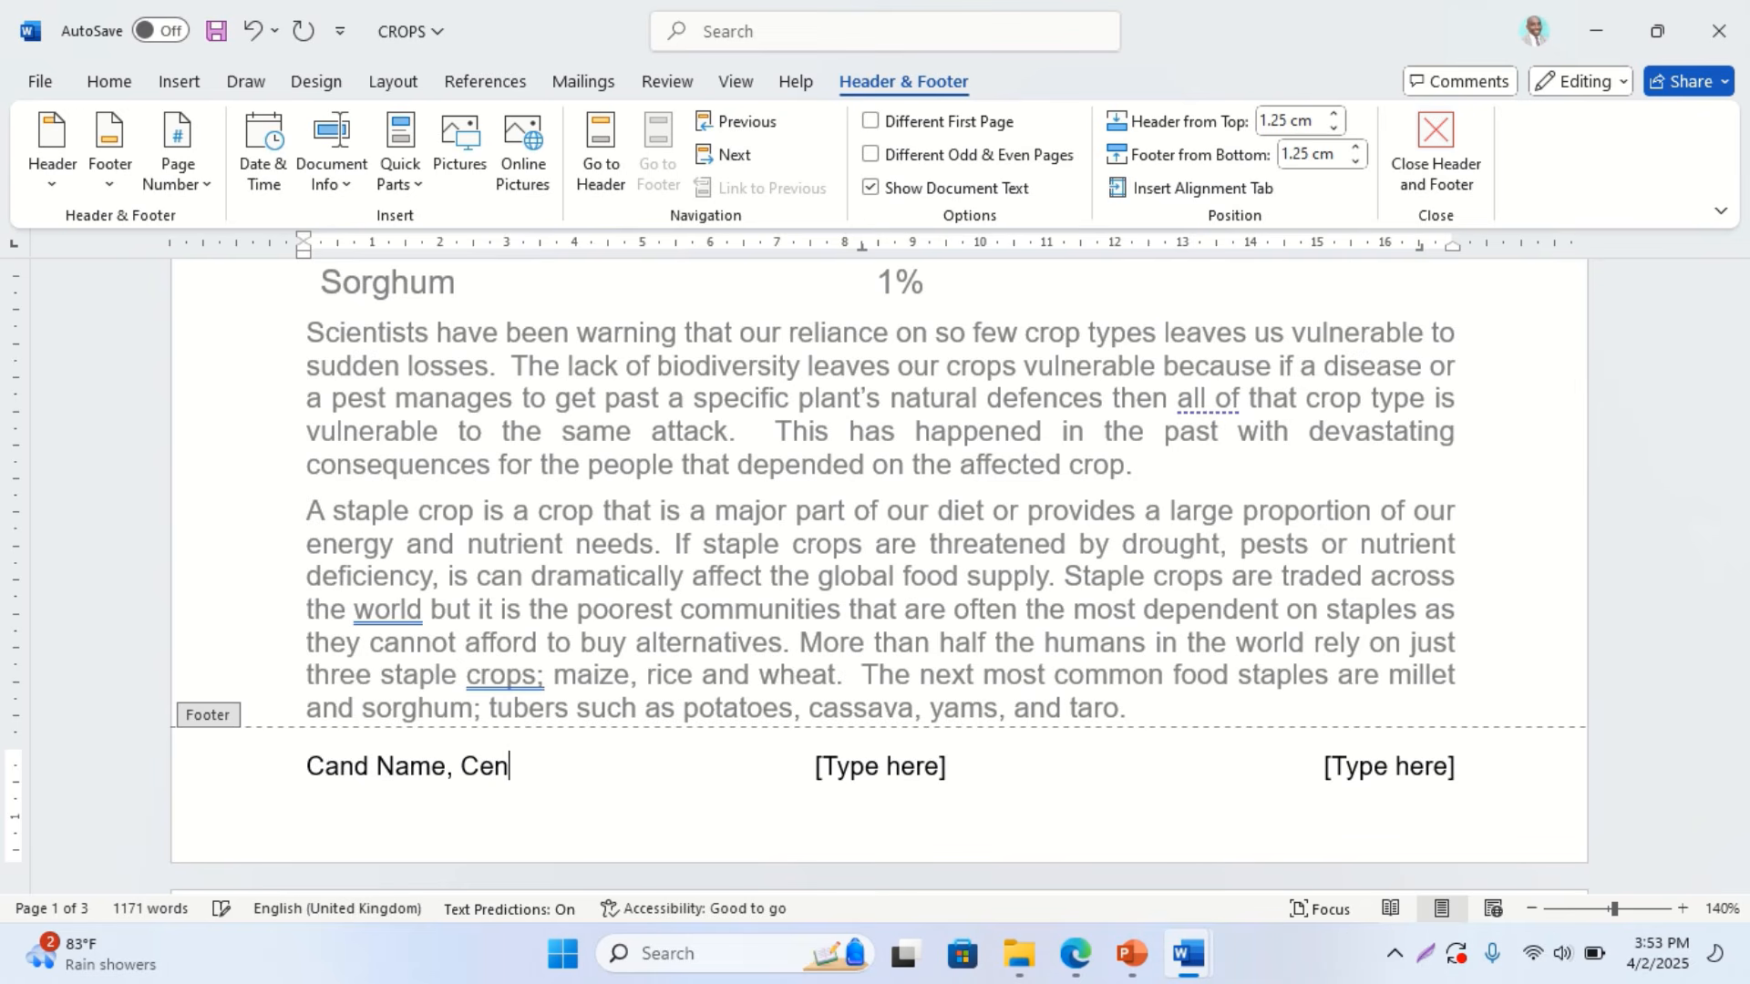
text(tre No, Cand No)
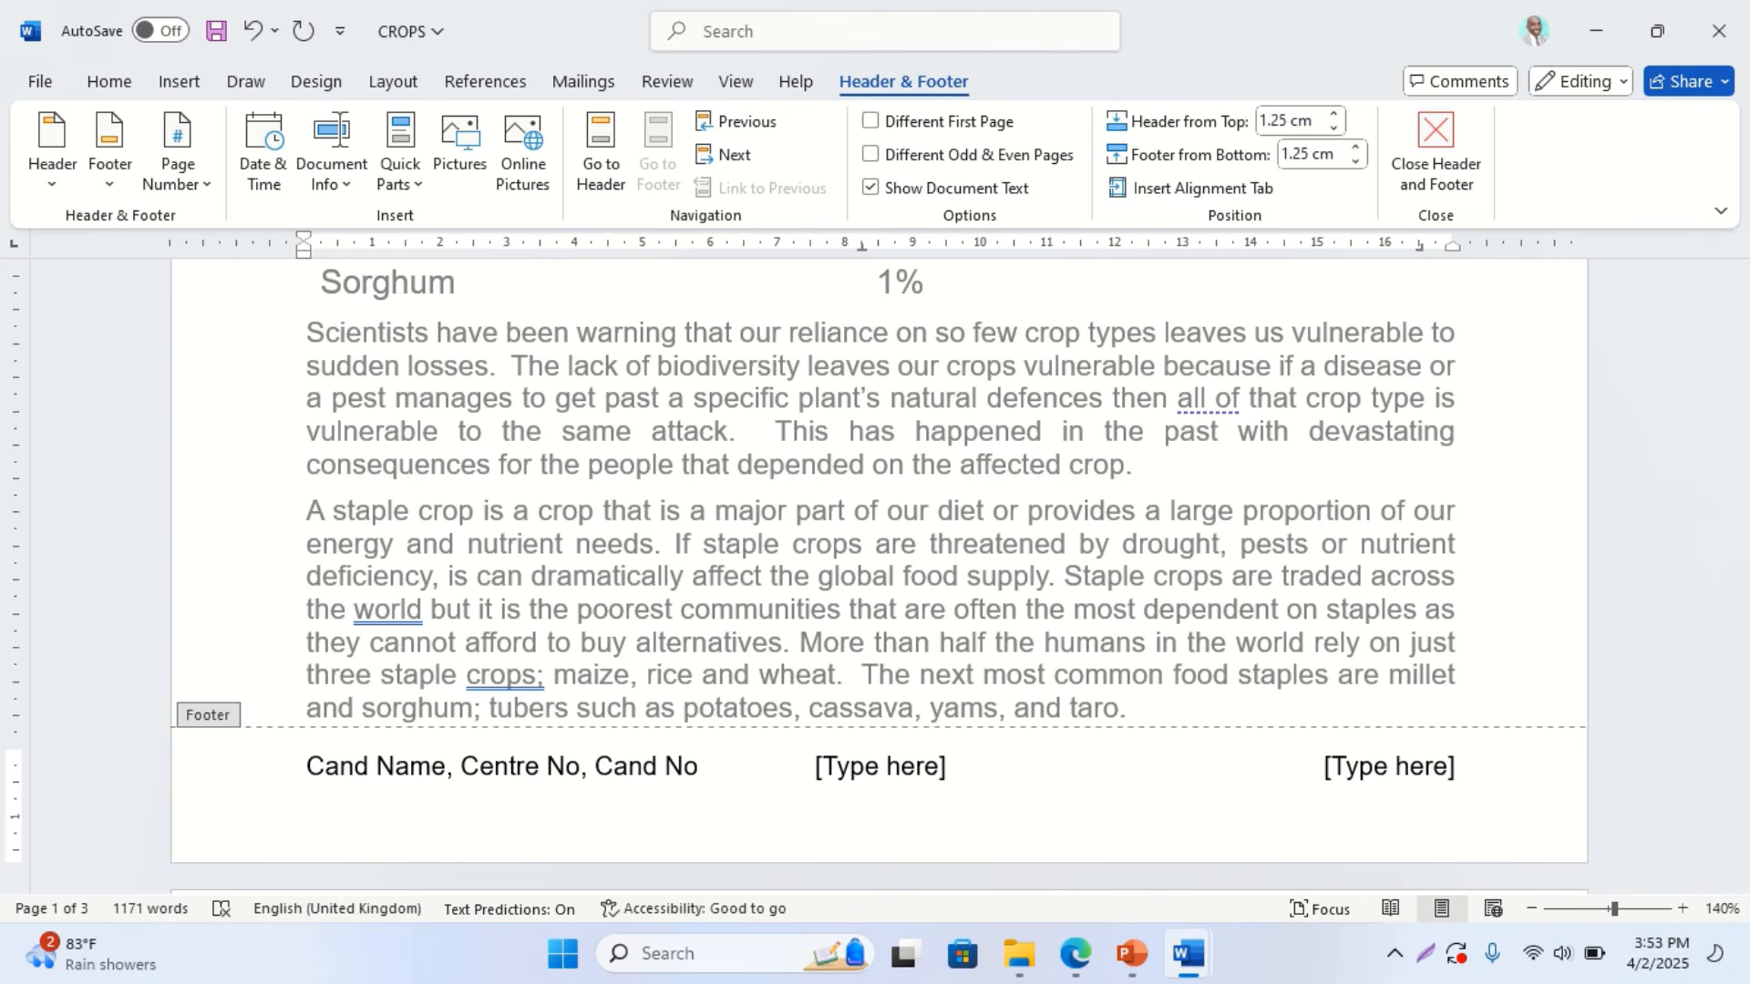
Replace the right-aligned footer placeholder with an automatic page number in the Accent Bar 1 style at the current position
click(1351, 755)
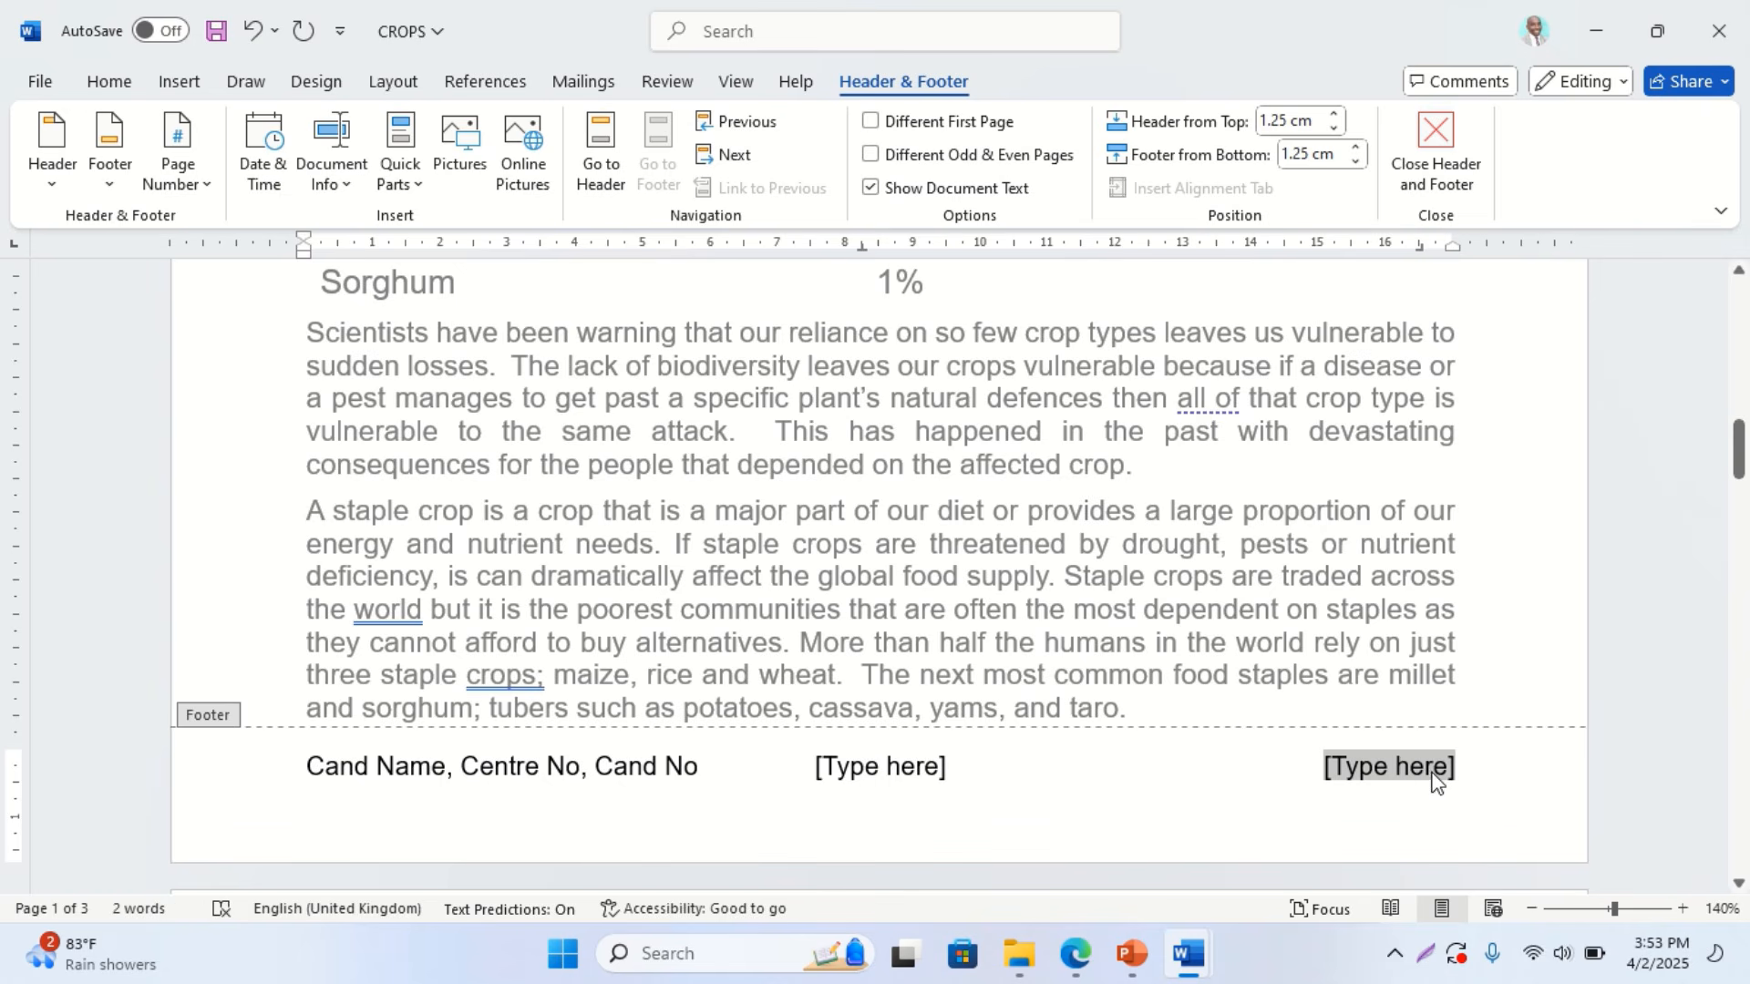
click(203, 187)
mouse_move(277, 334)
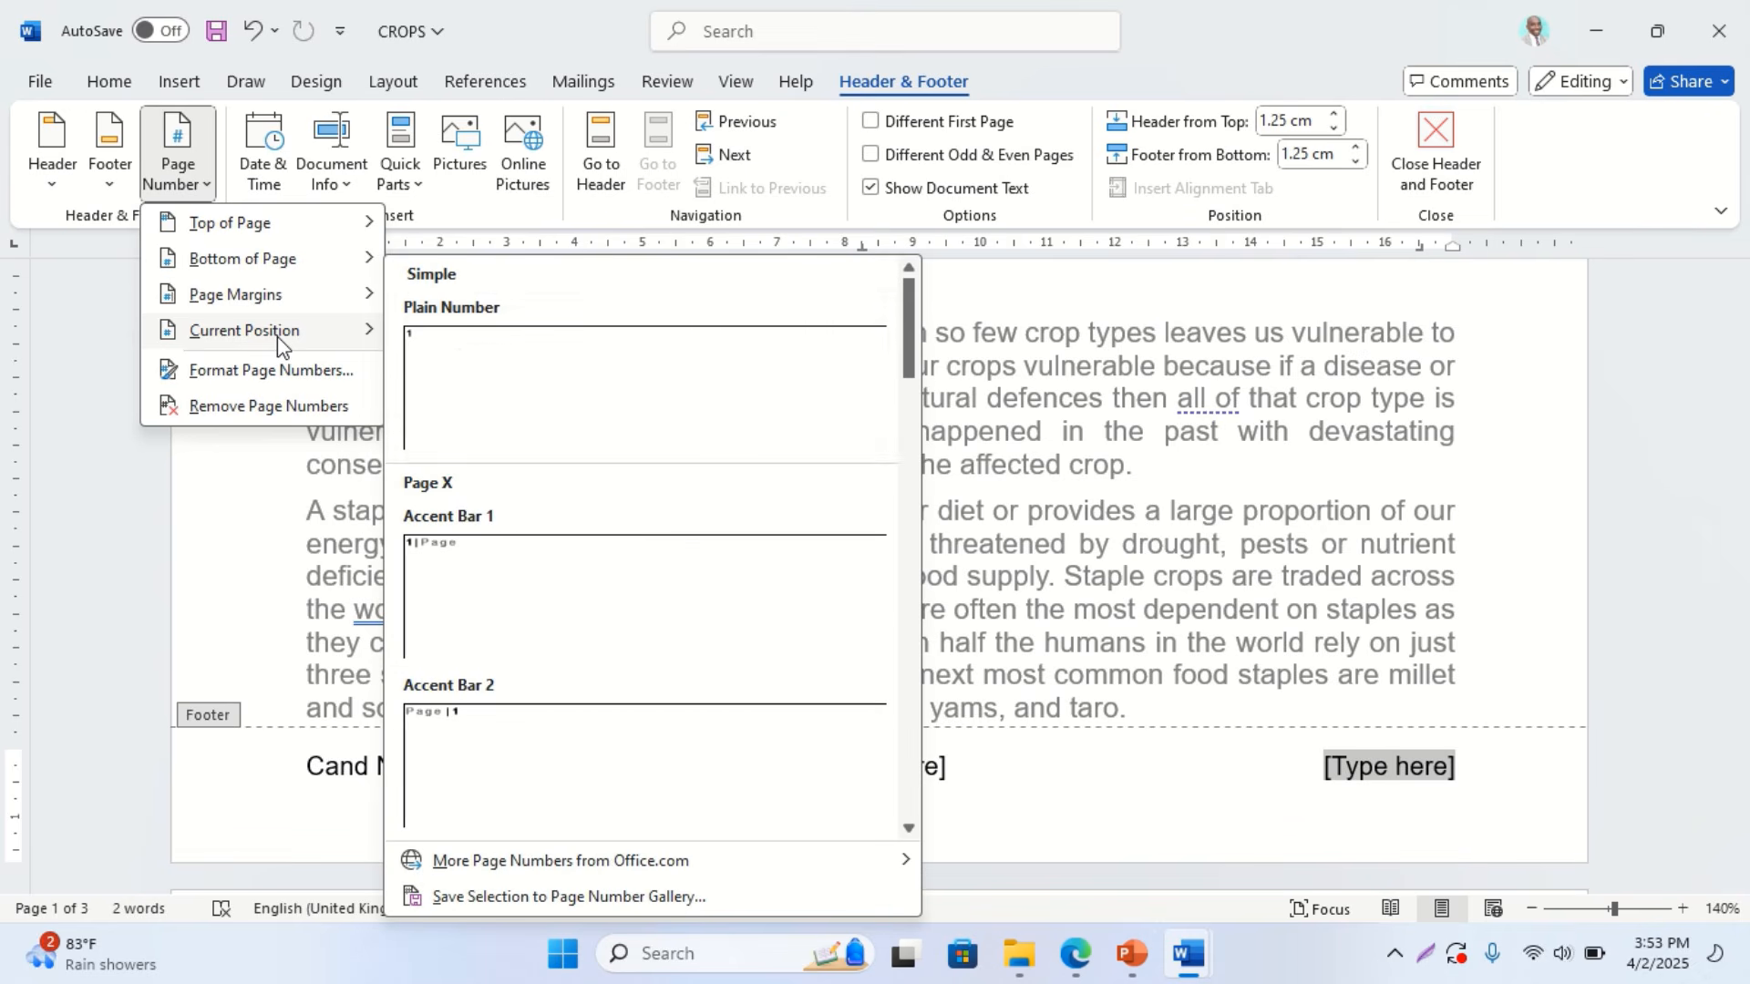
click(593, 618)
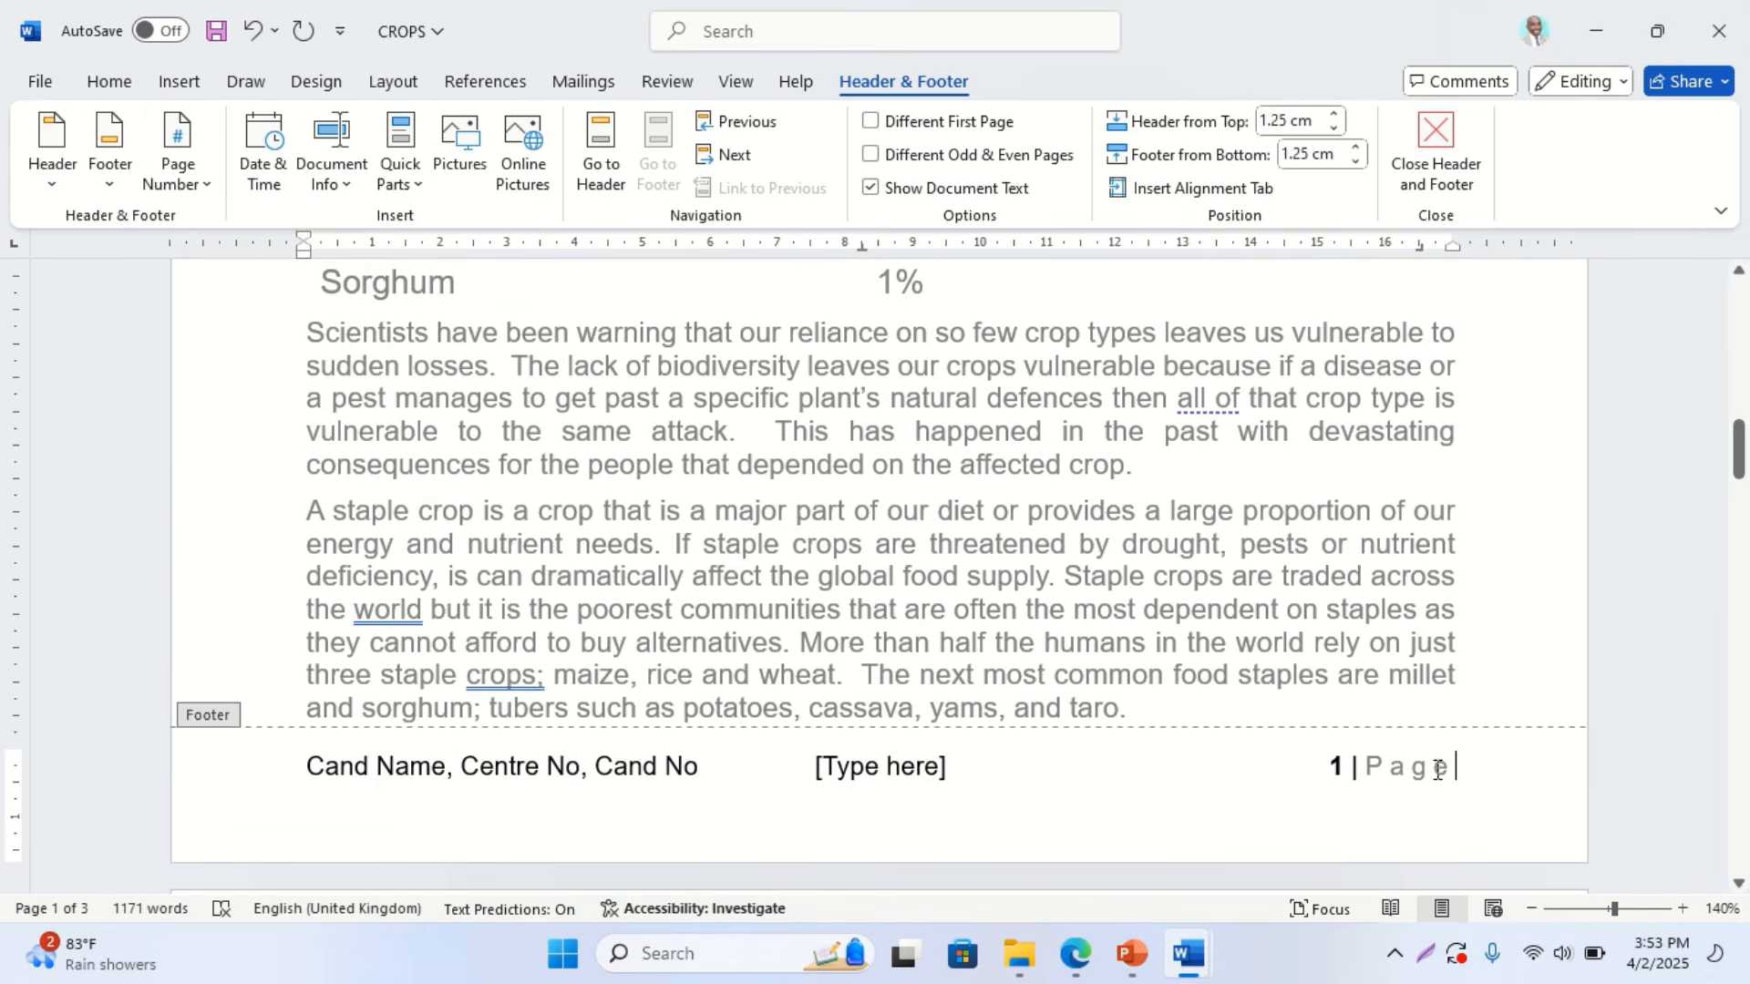
Delete the unused centre placeholder from the CROPS footer
click(909, 762)
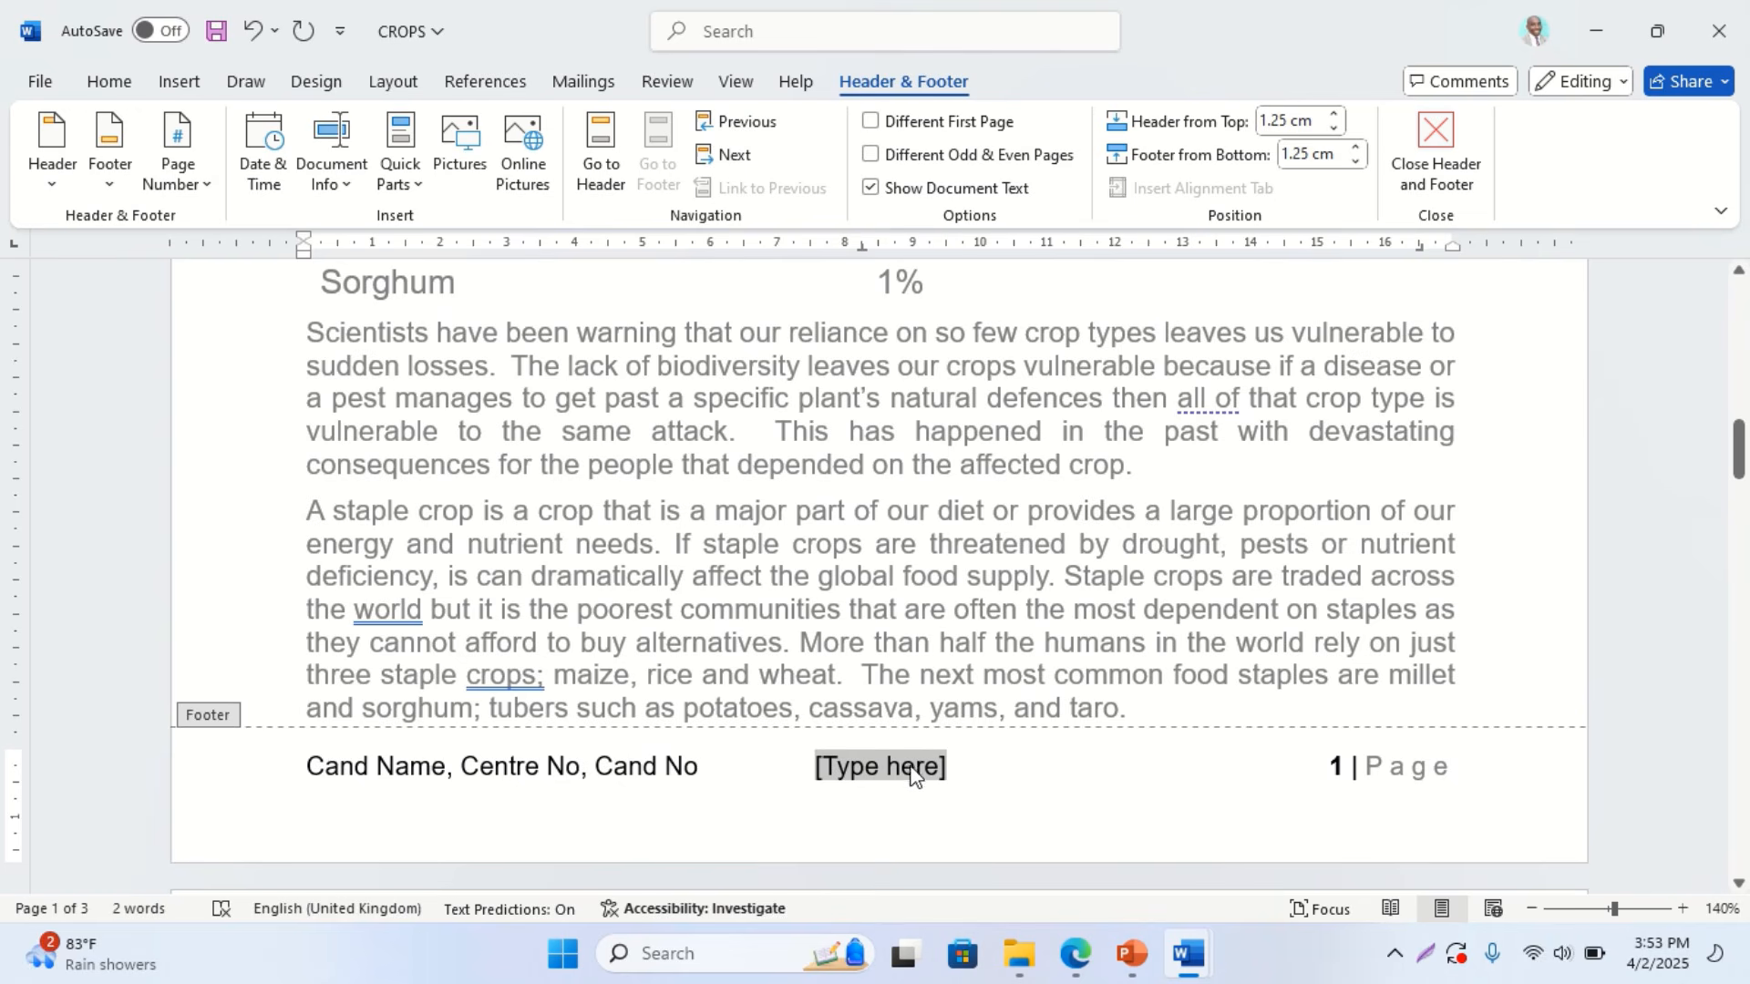
right_click(925, 768)
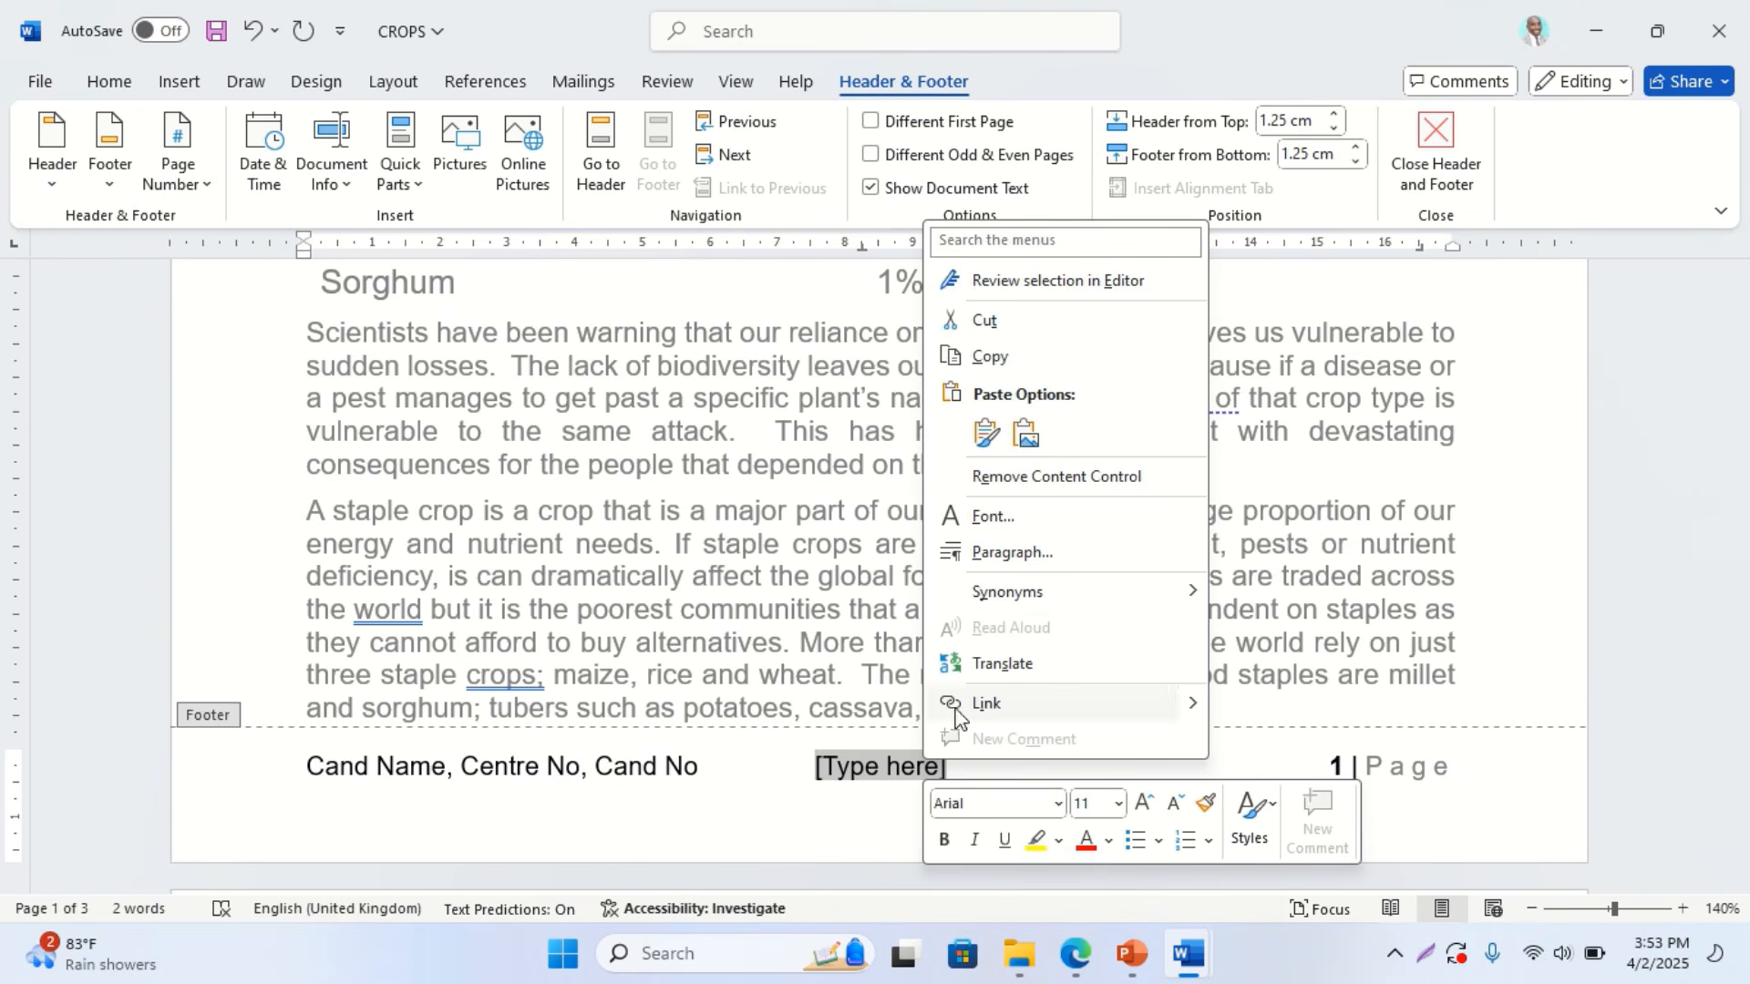
click(891, 782)
key(Delete)
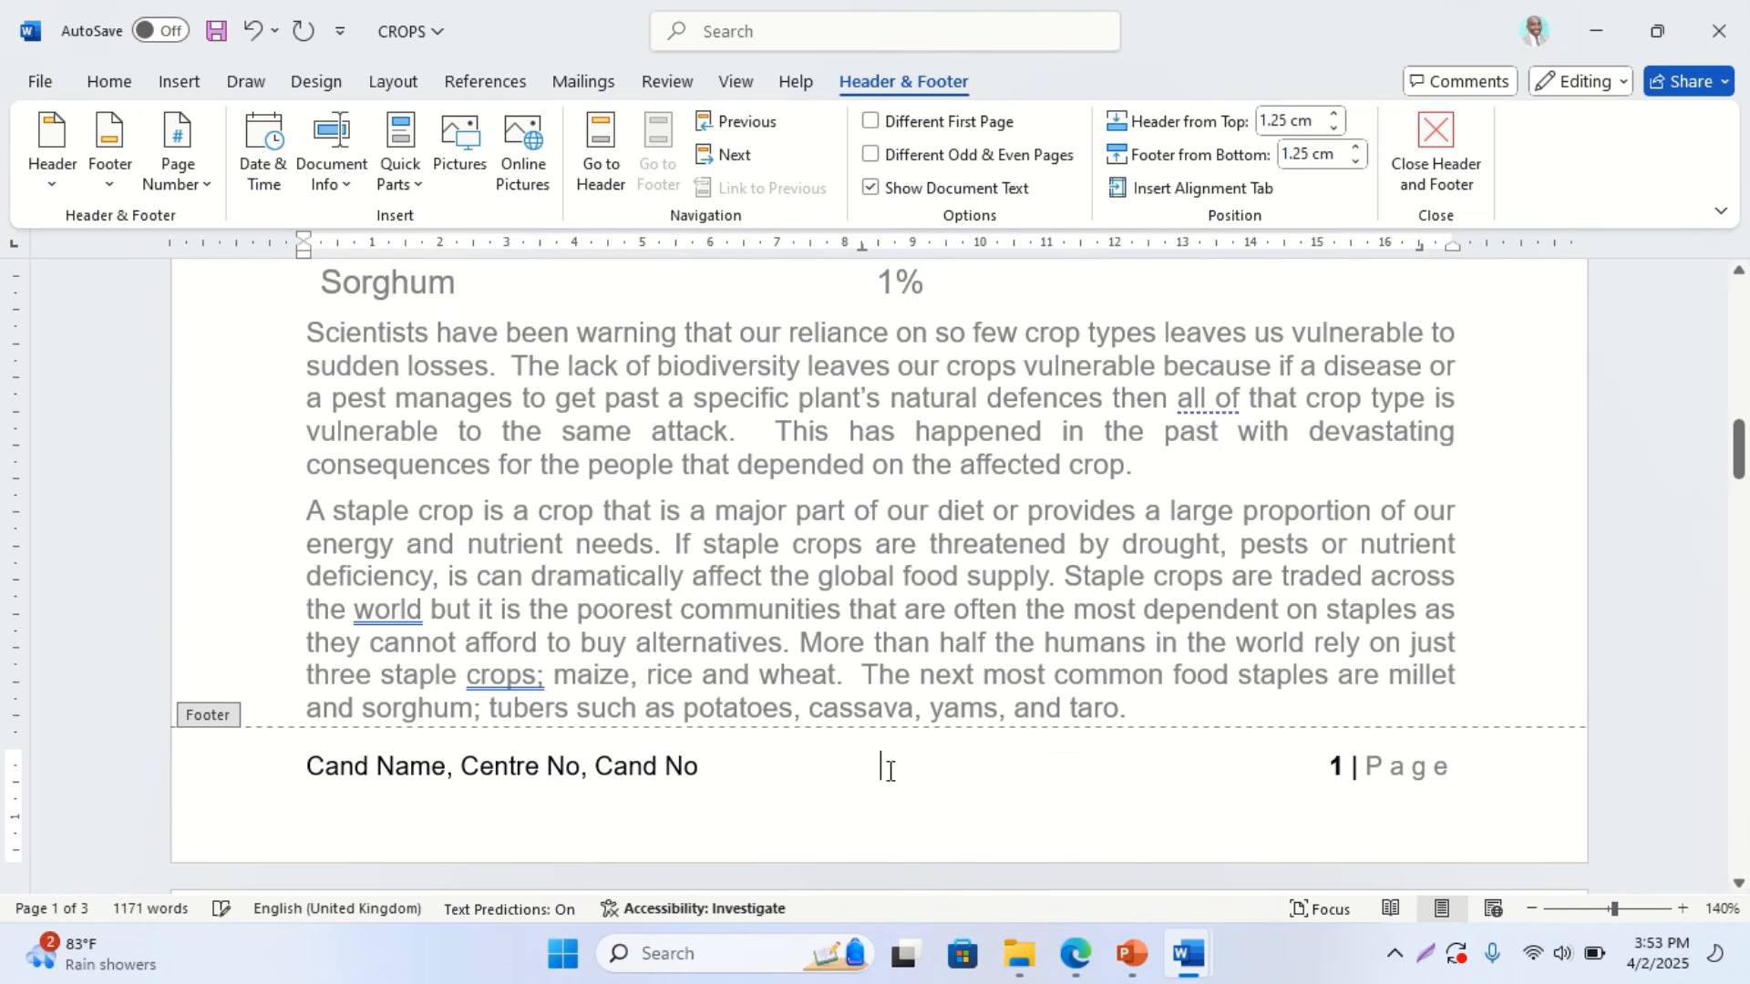
Switch to the task sheet in Edge and highlight step 2's three "Make sure that" conditions and its [2] mark allocation
click(1078, 954)
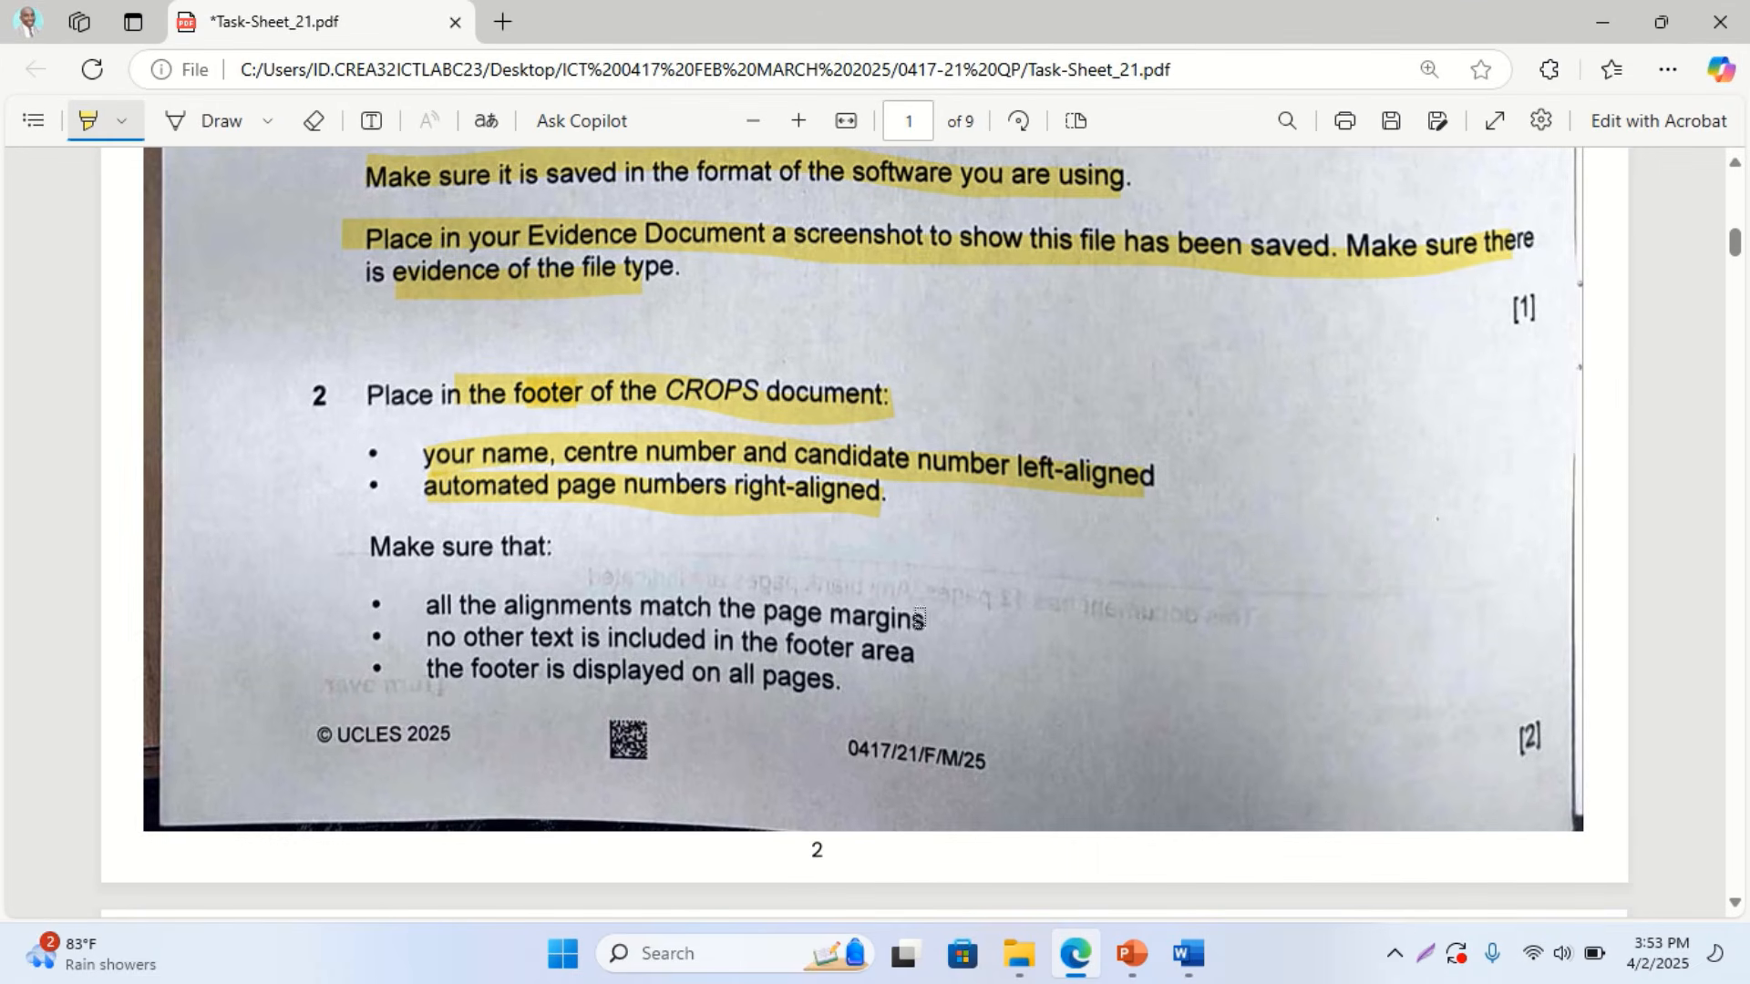
scroll(496, 568, down, 2)
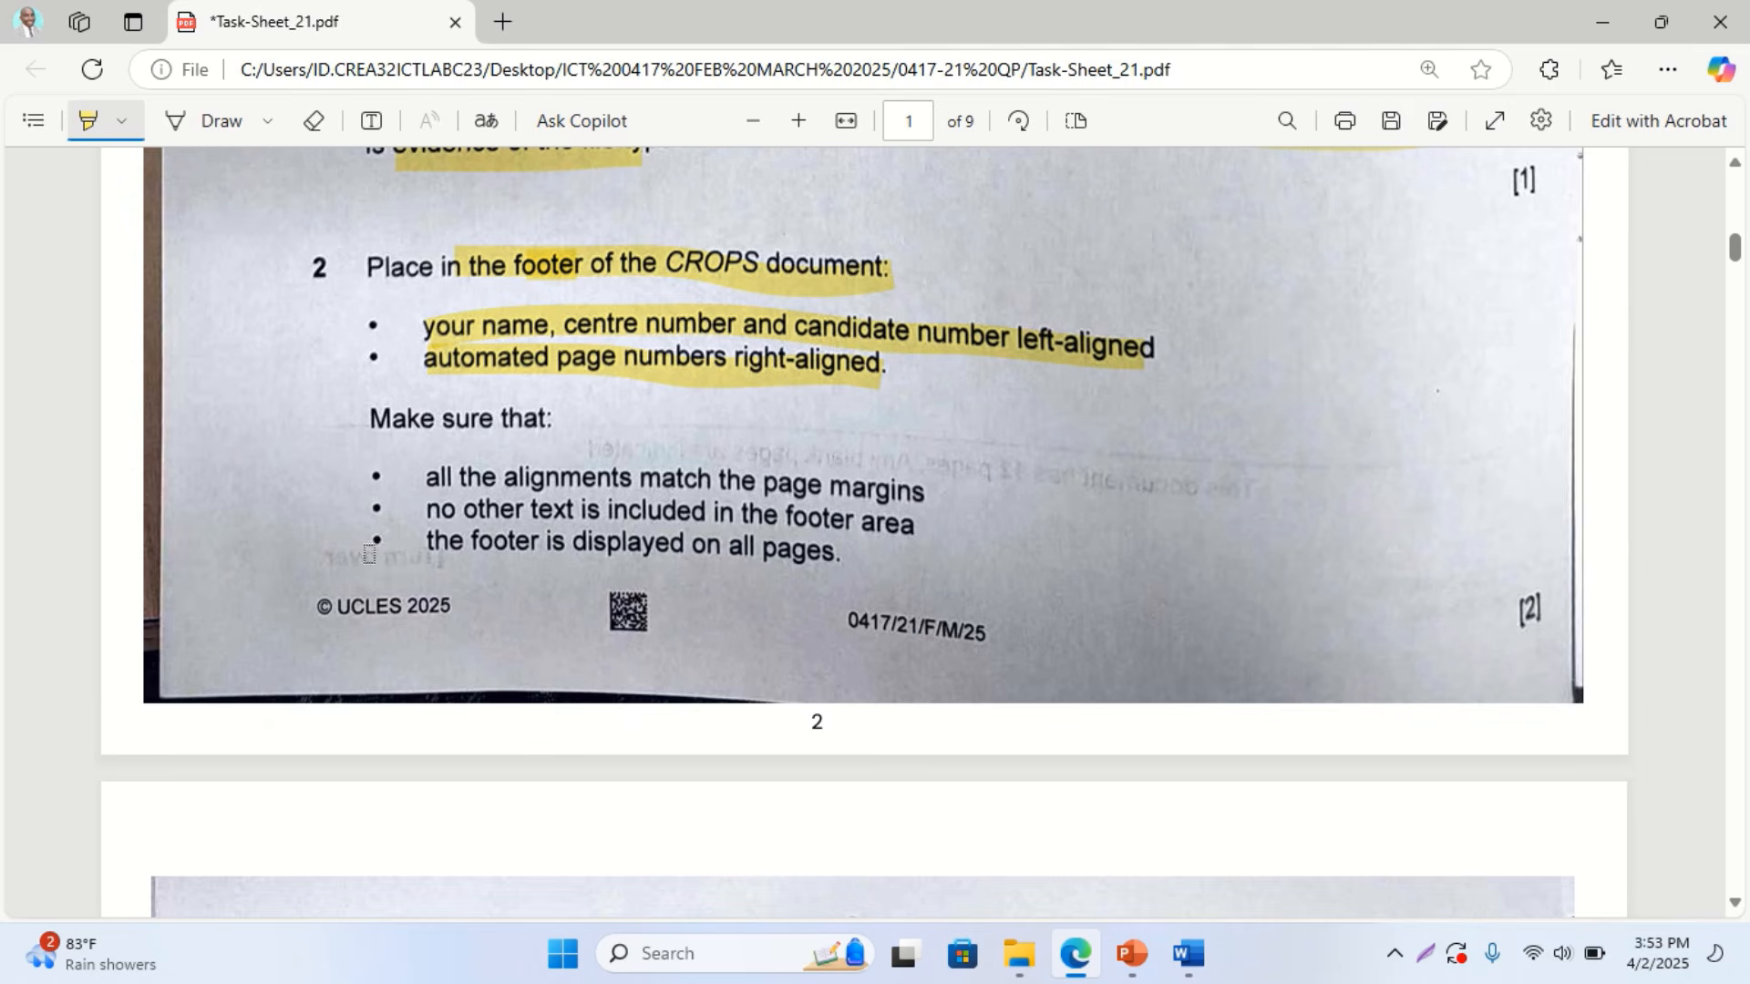
mouse_move(422, 473)
mouse_down()
mouse_move(877, 512)
mouse_move(449, 517)
mouse_move(799, 548)
mouse_up()
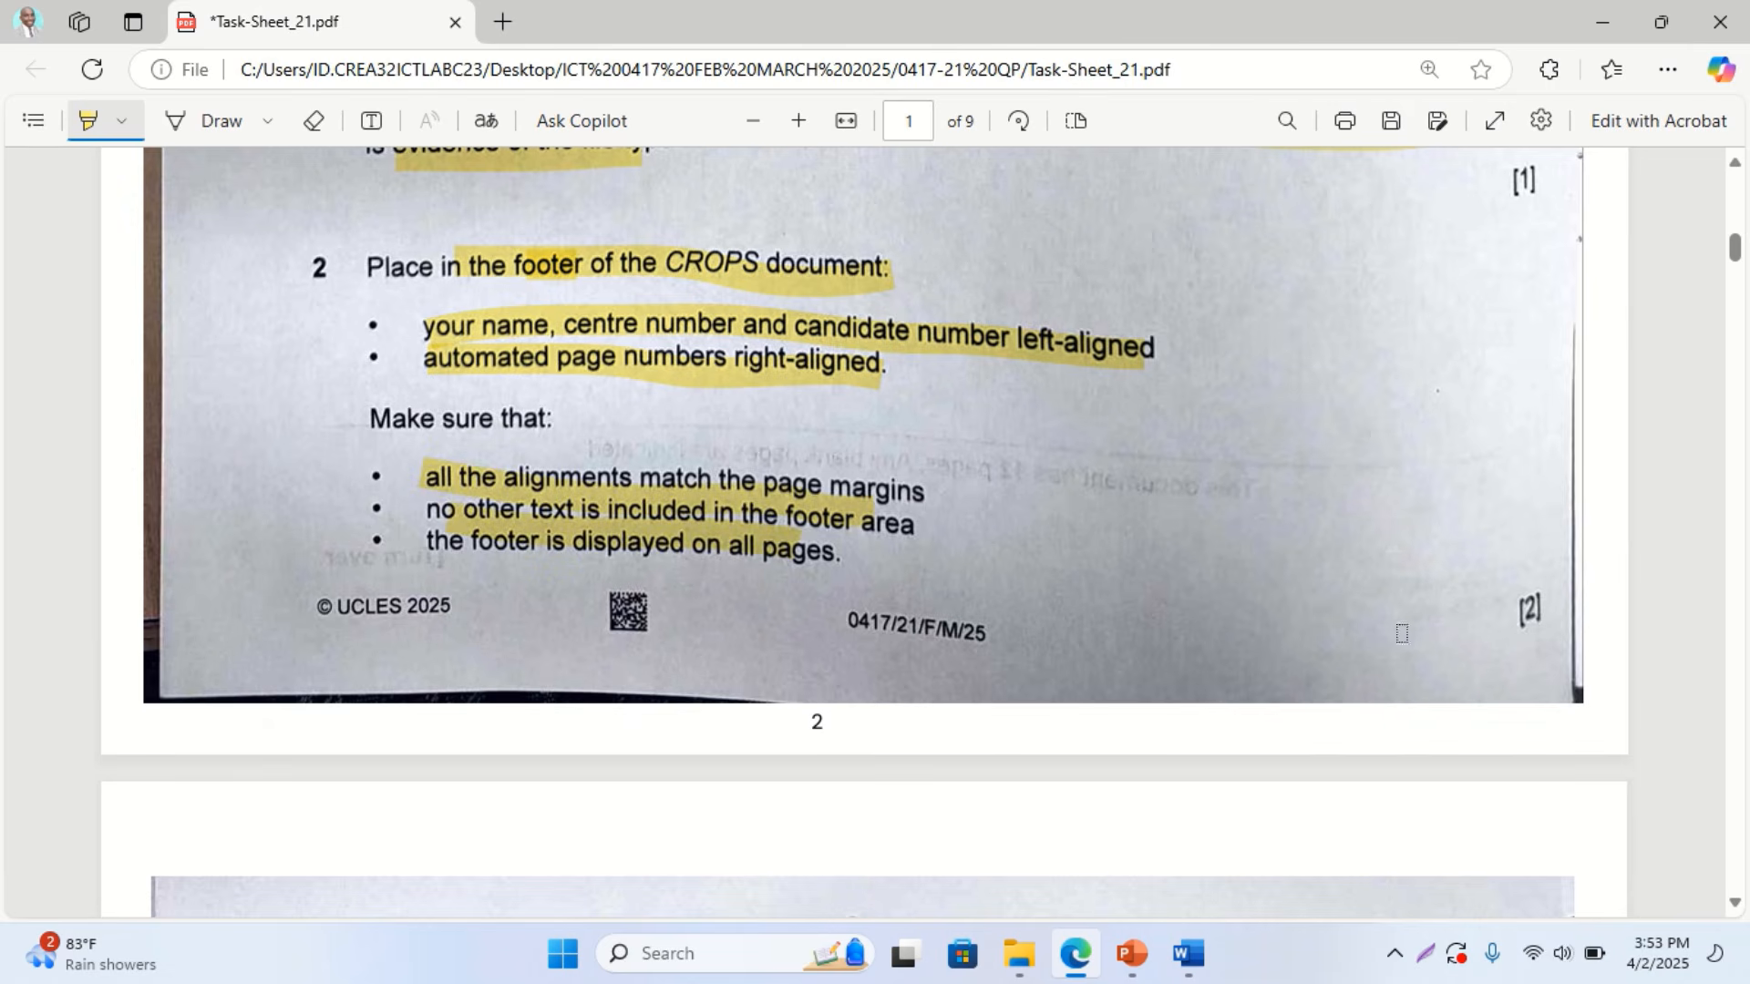
drag(1501, 612, 1556, 605)
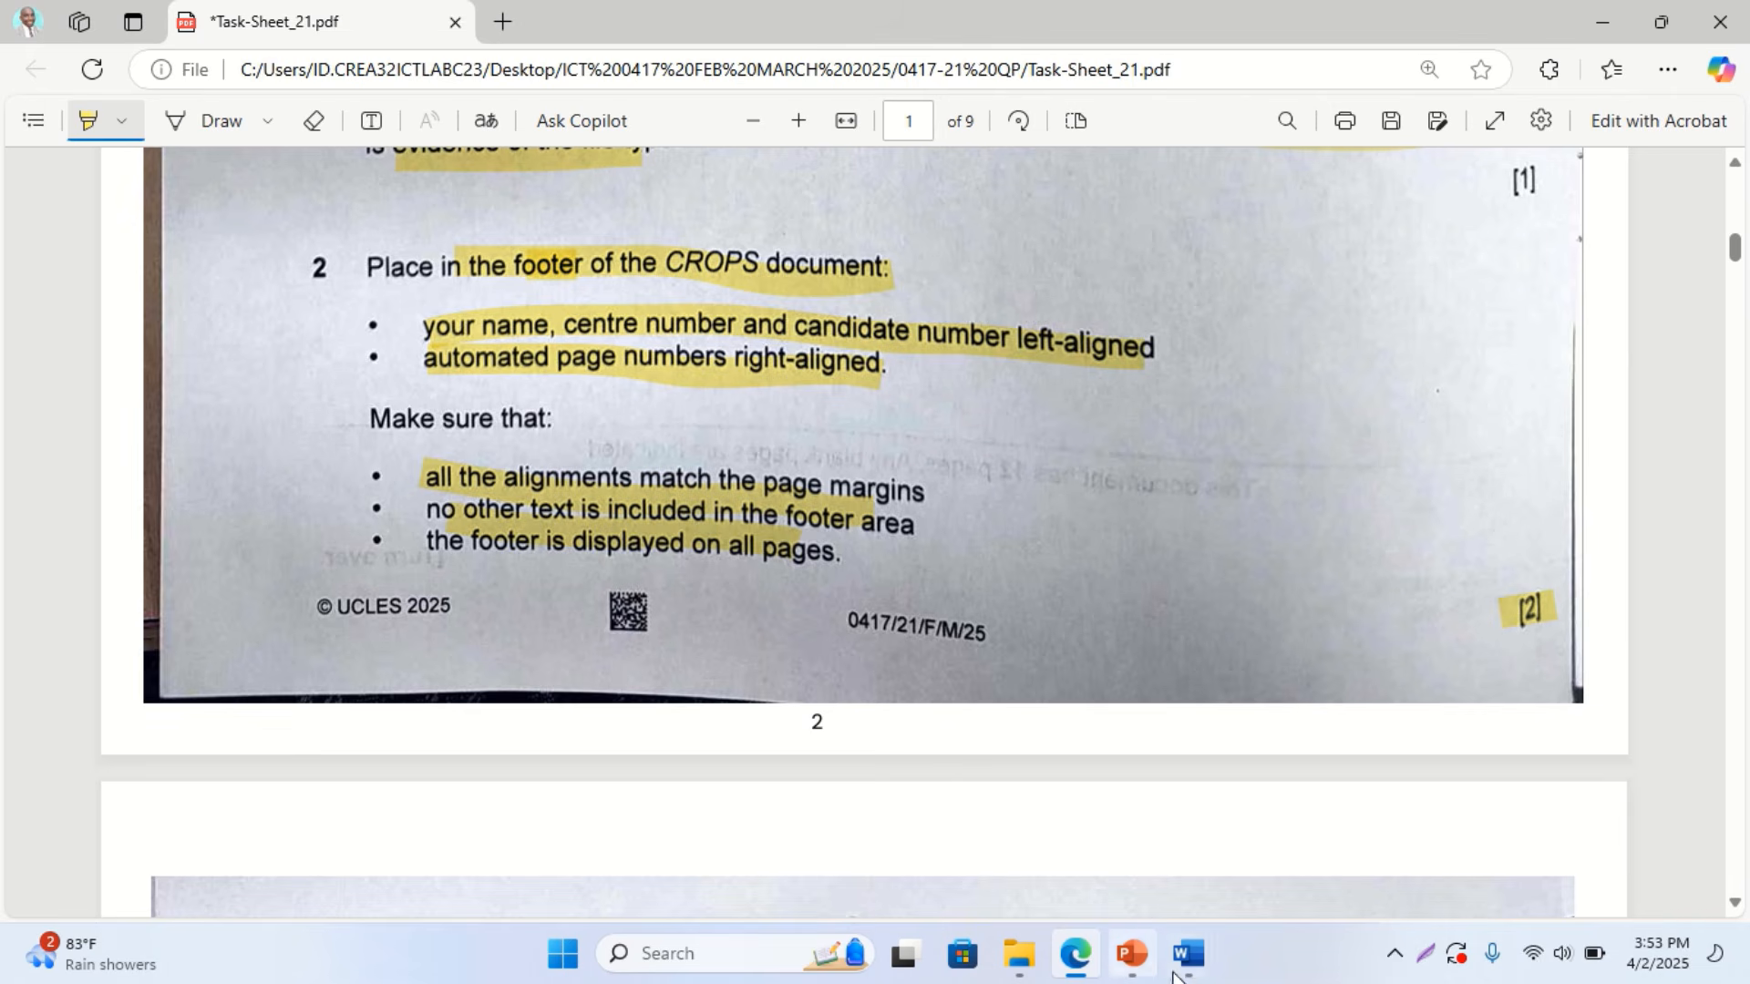
Return to the CROPS document in Word, close footer editing, and check the footer on every page
mouse_move(1205, 974)
click(1288, 824)
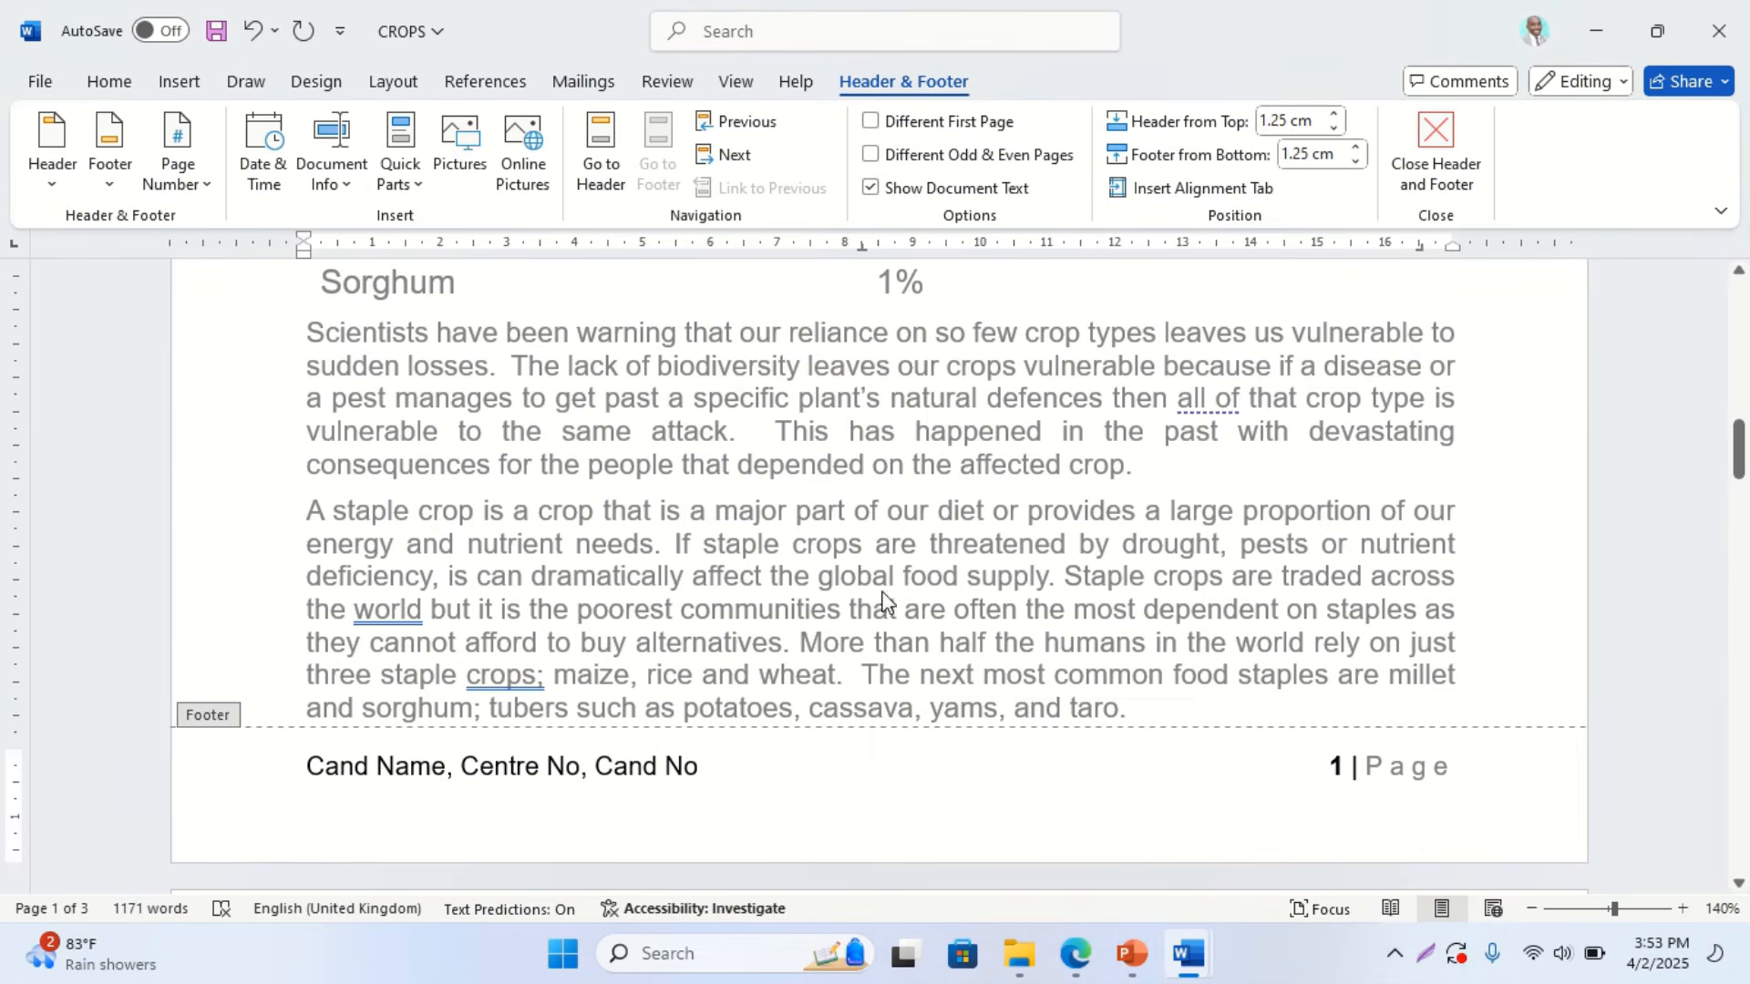
click(1377, 146)
scroll(1000, 573, up, 15)
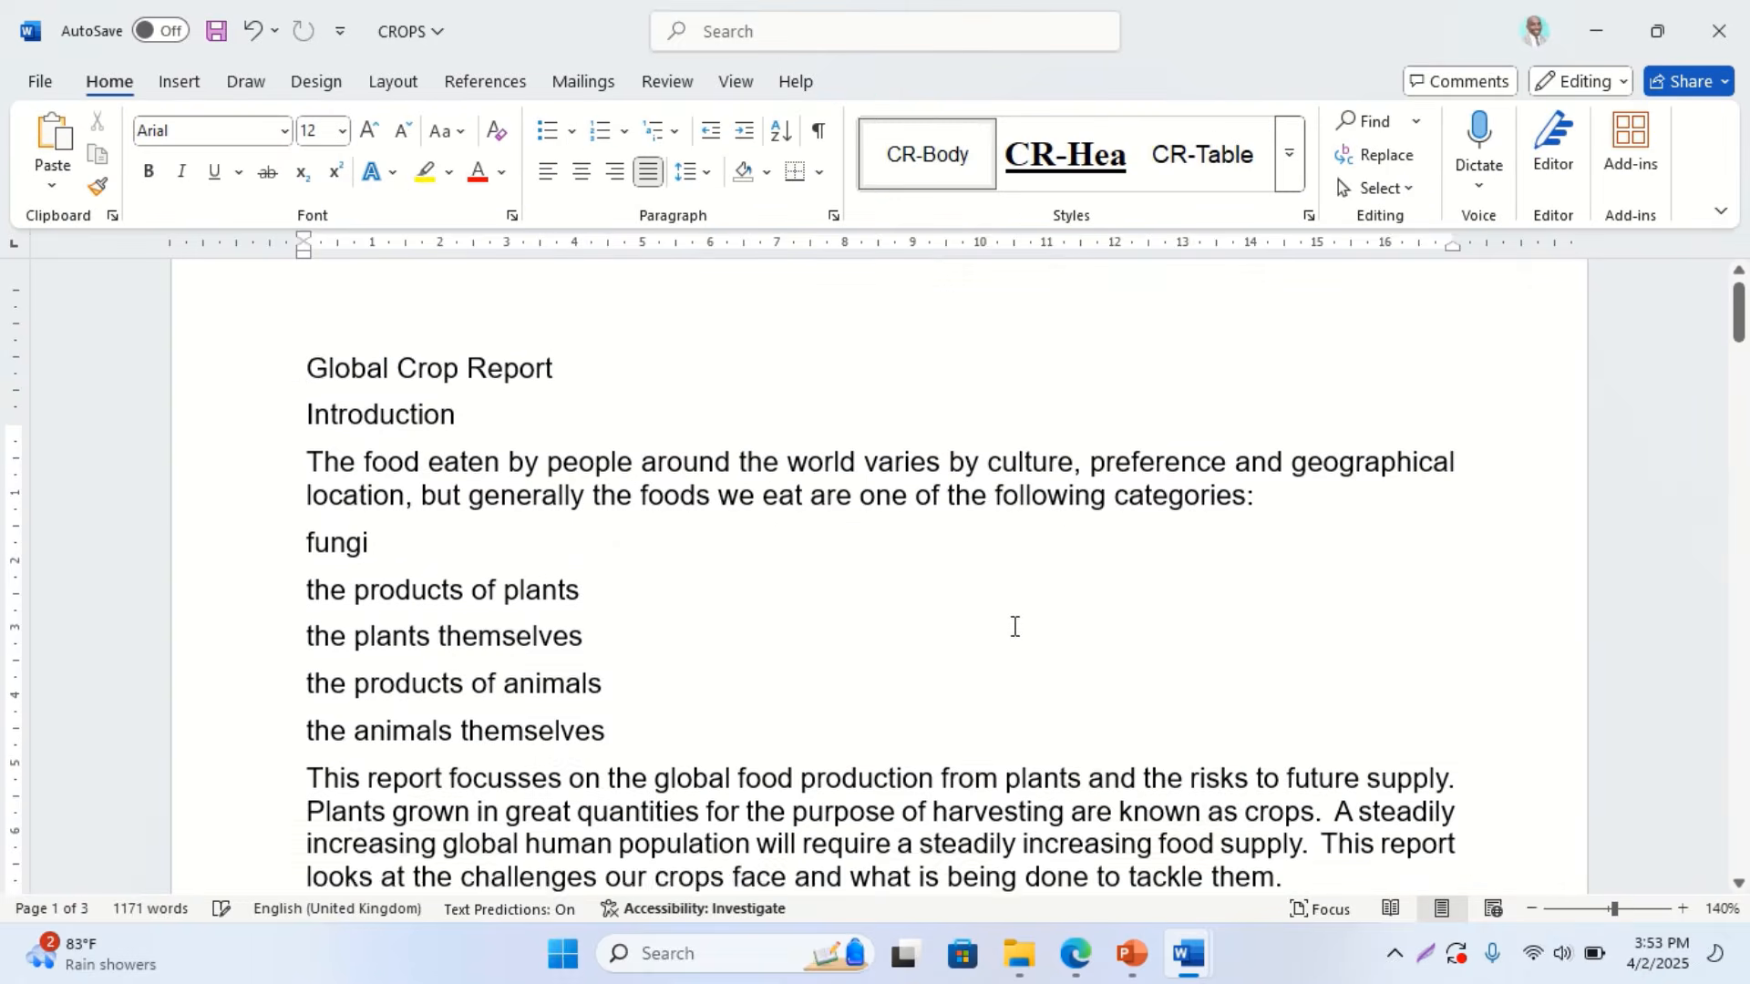
scroll(1000, 572, down, 15)
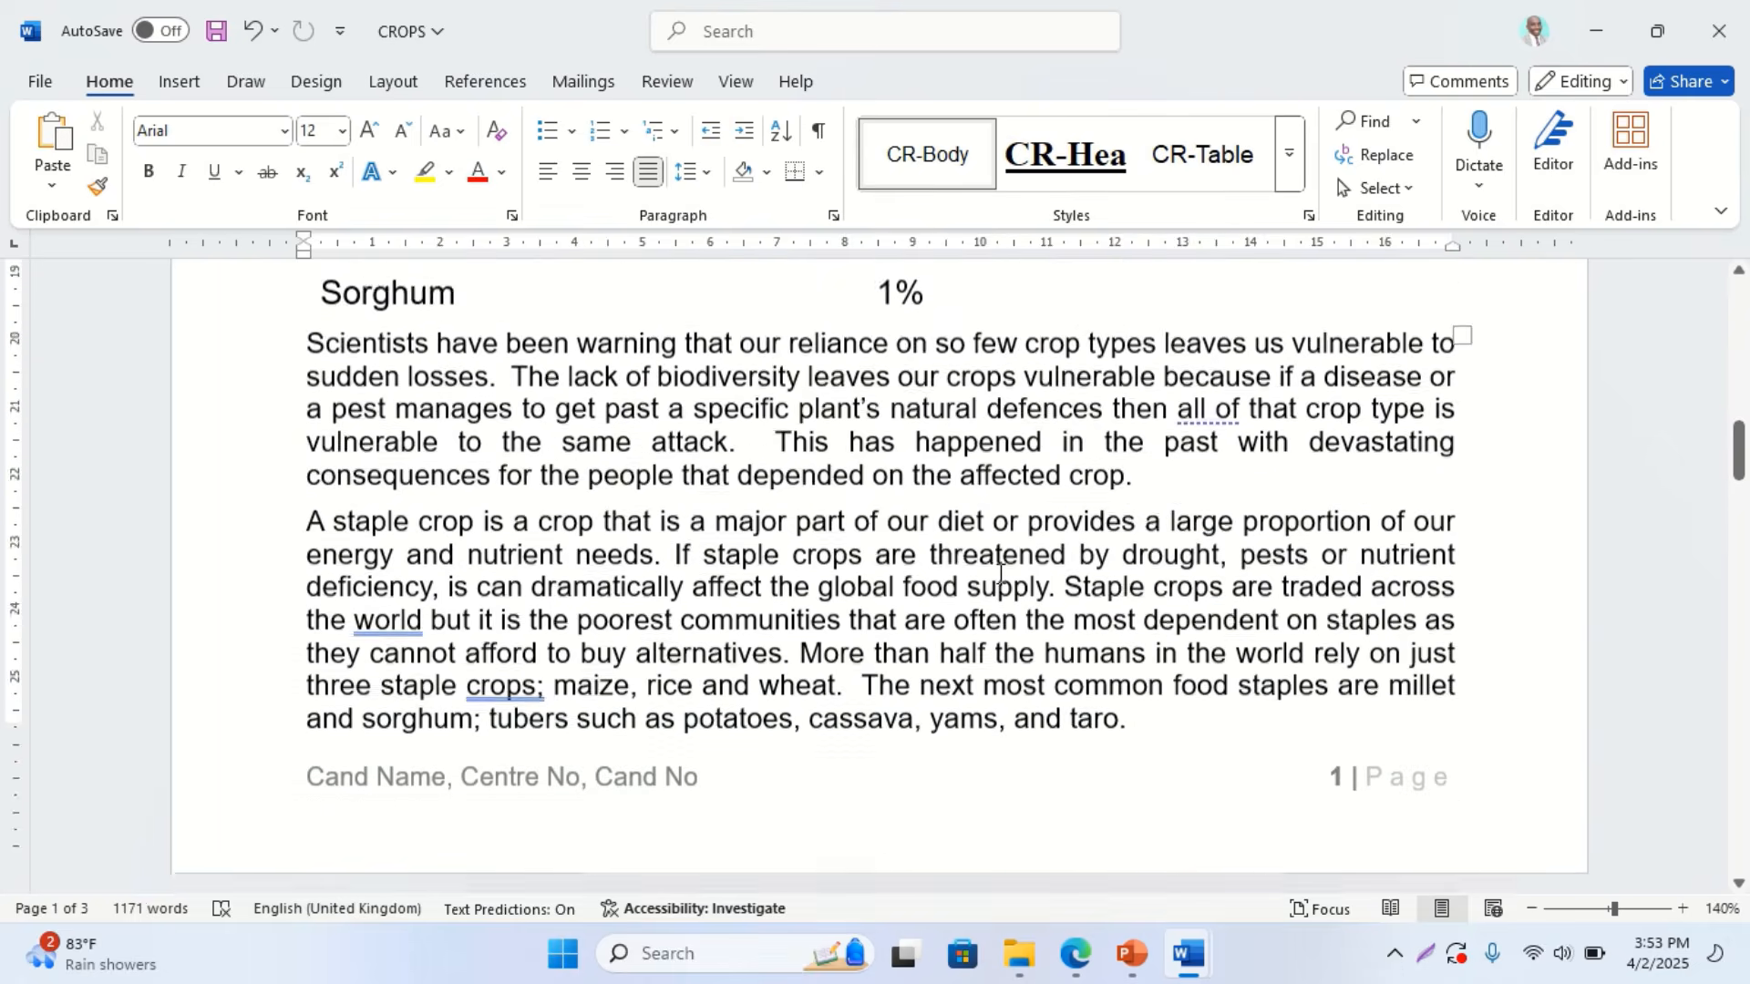
scroll(547, 418, down, 15)
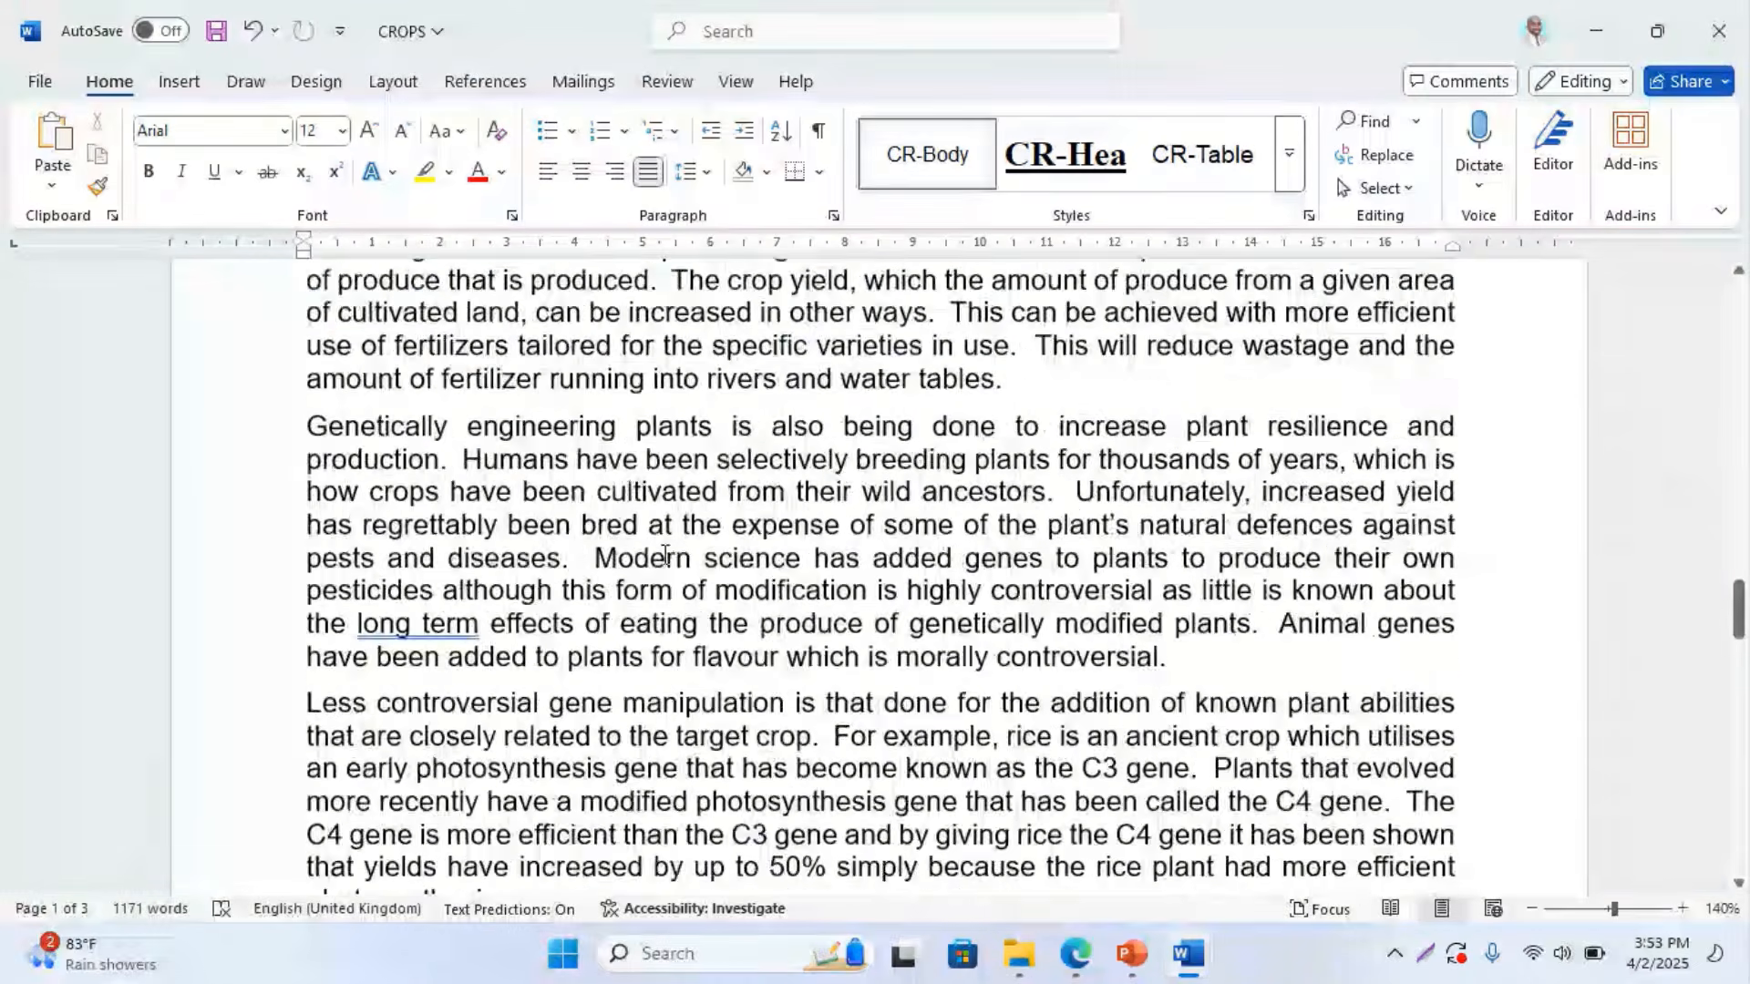
scroll(492, 647, down, 10)
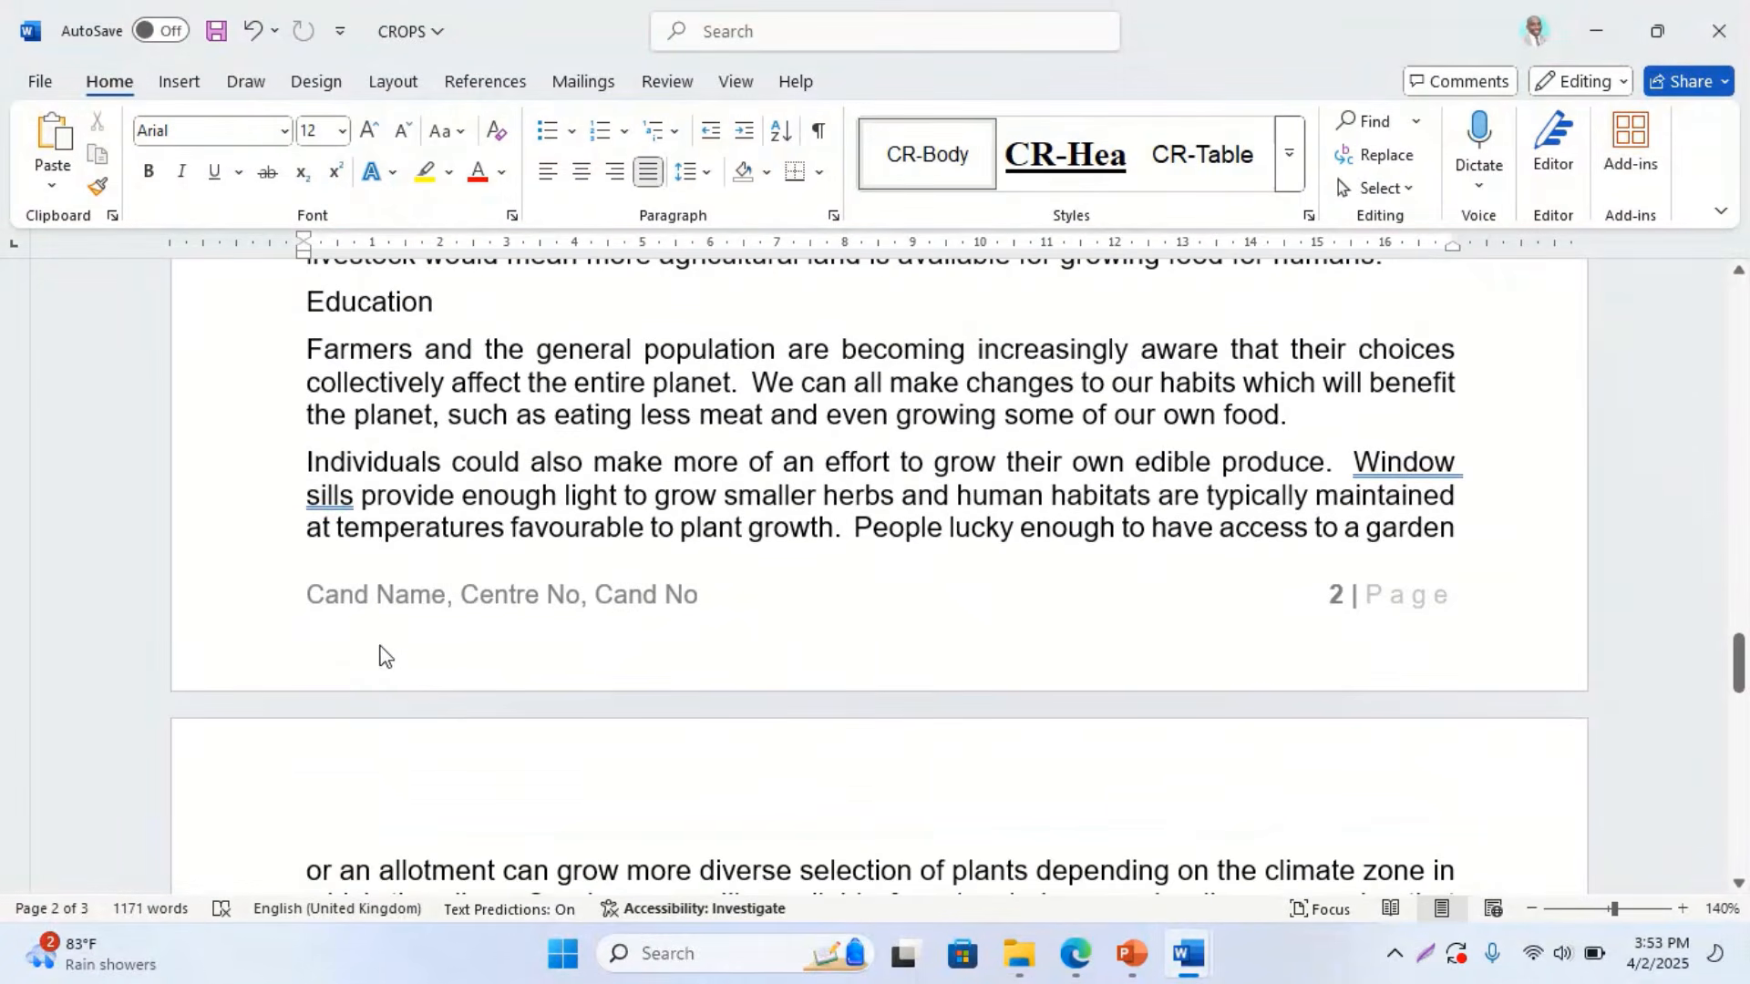
scroll(491, 653, down, 10)
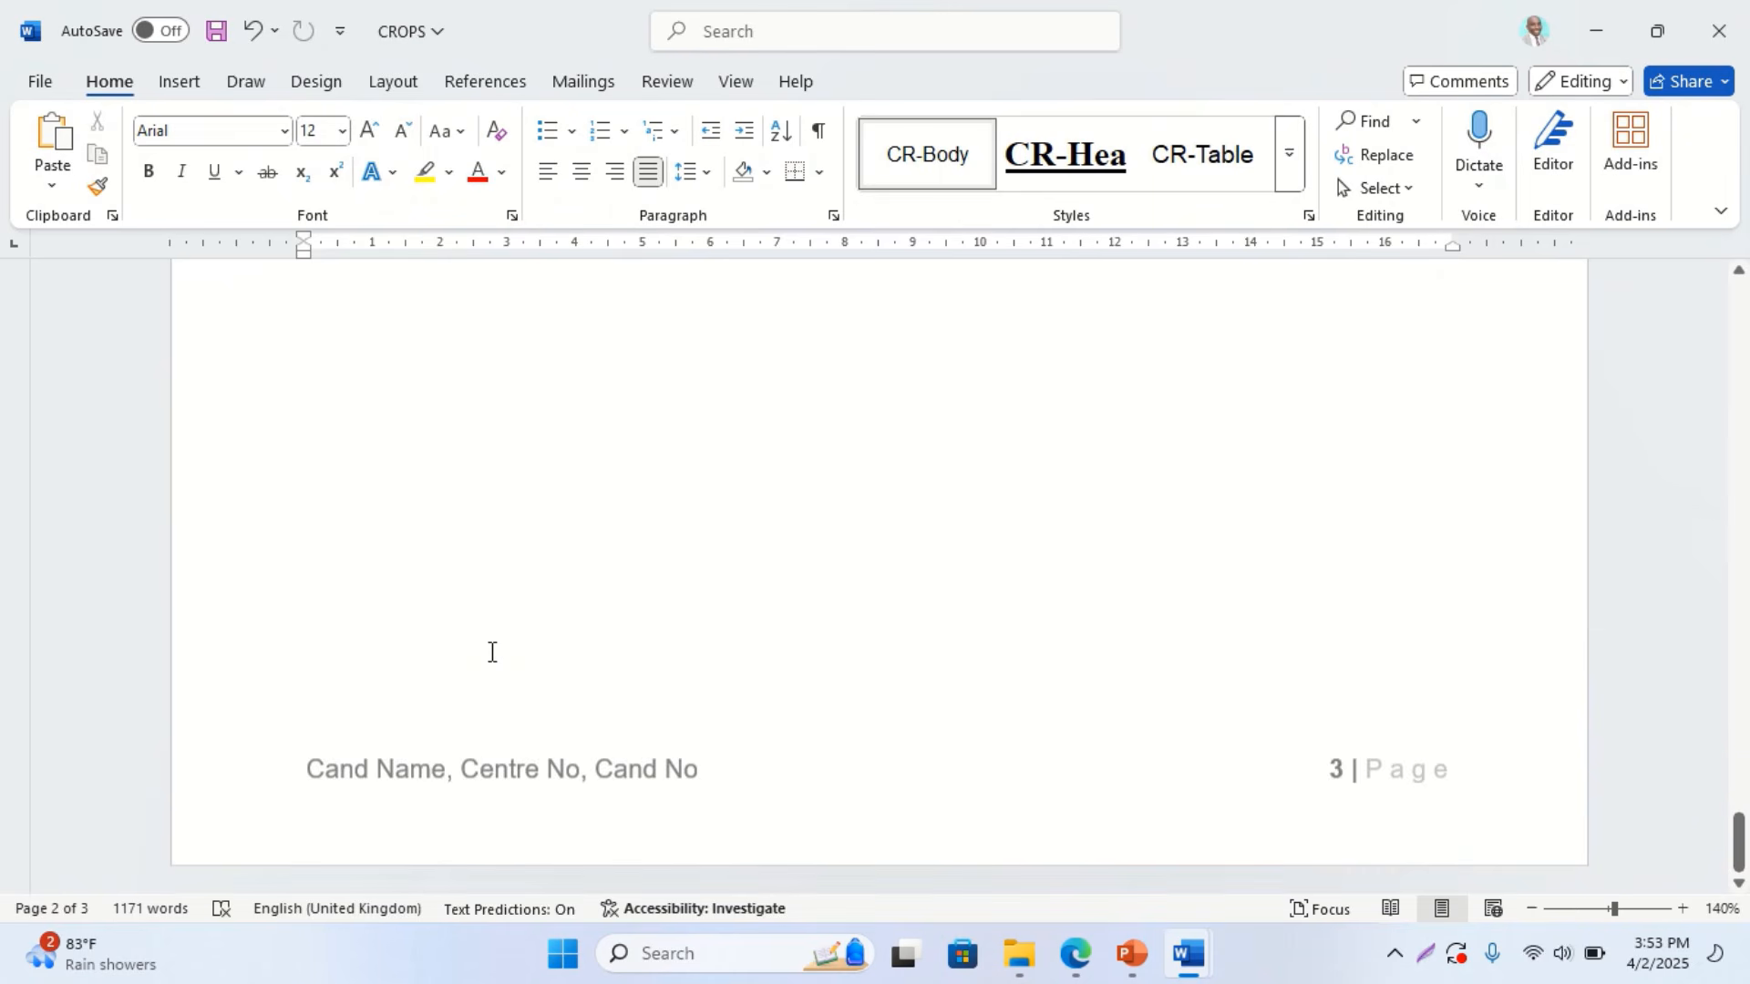
scroll(492, 651, up, 20)
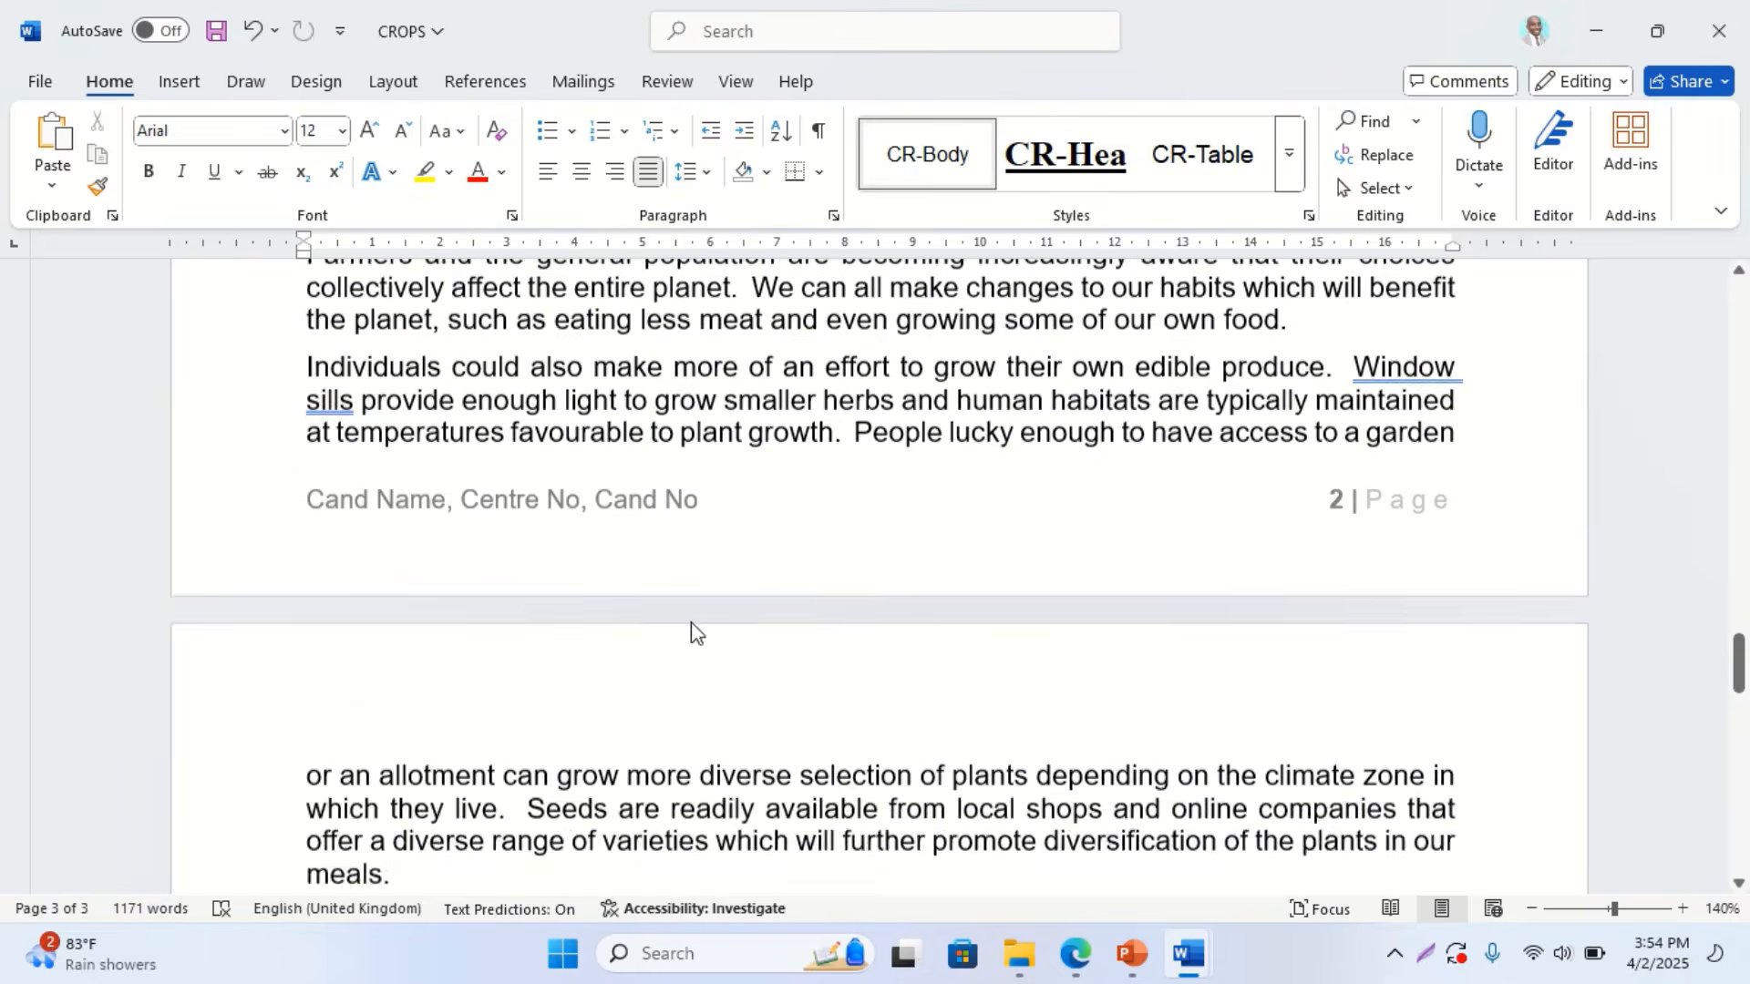
In the task sheet, highlight step 3's instruction to create a style based on default/normal and the style name CR-Subhead
click(1075, 953)
scroll(722, 511, down, 5)
scroll(722, 521, down, 1)
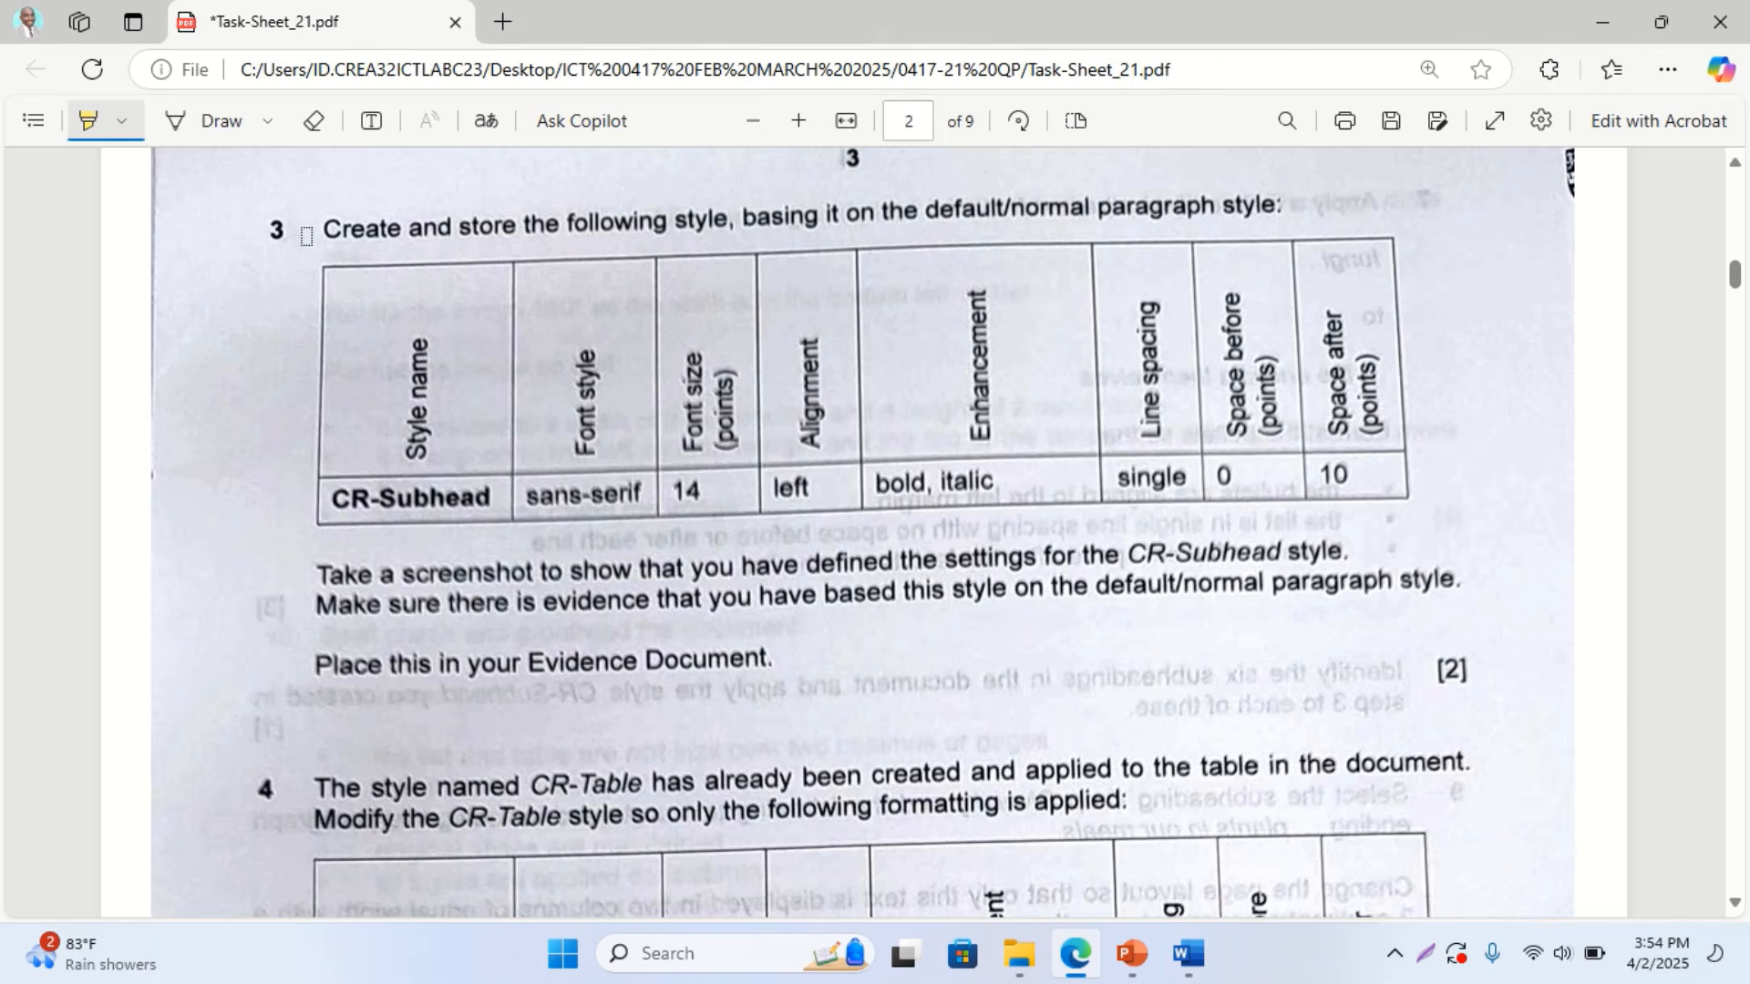
drag(312, 237, 1086, 209)
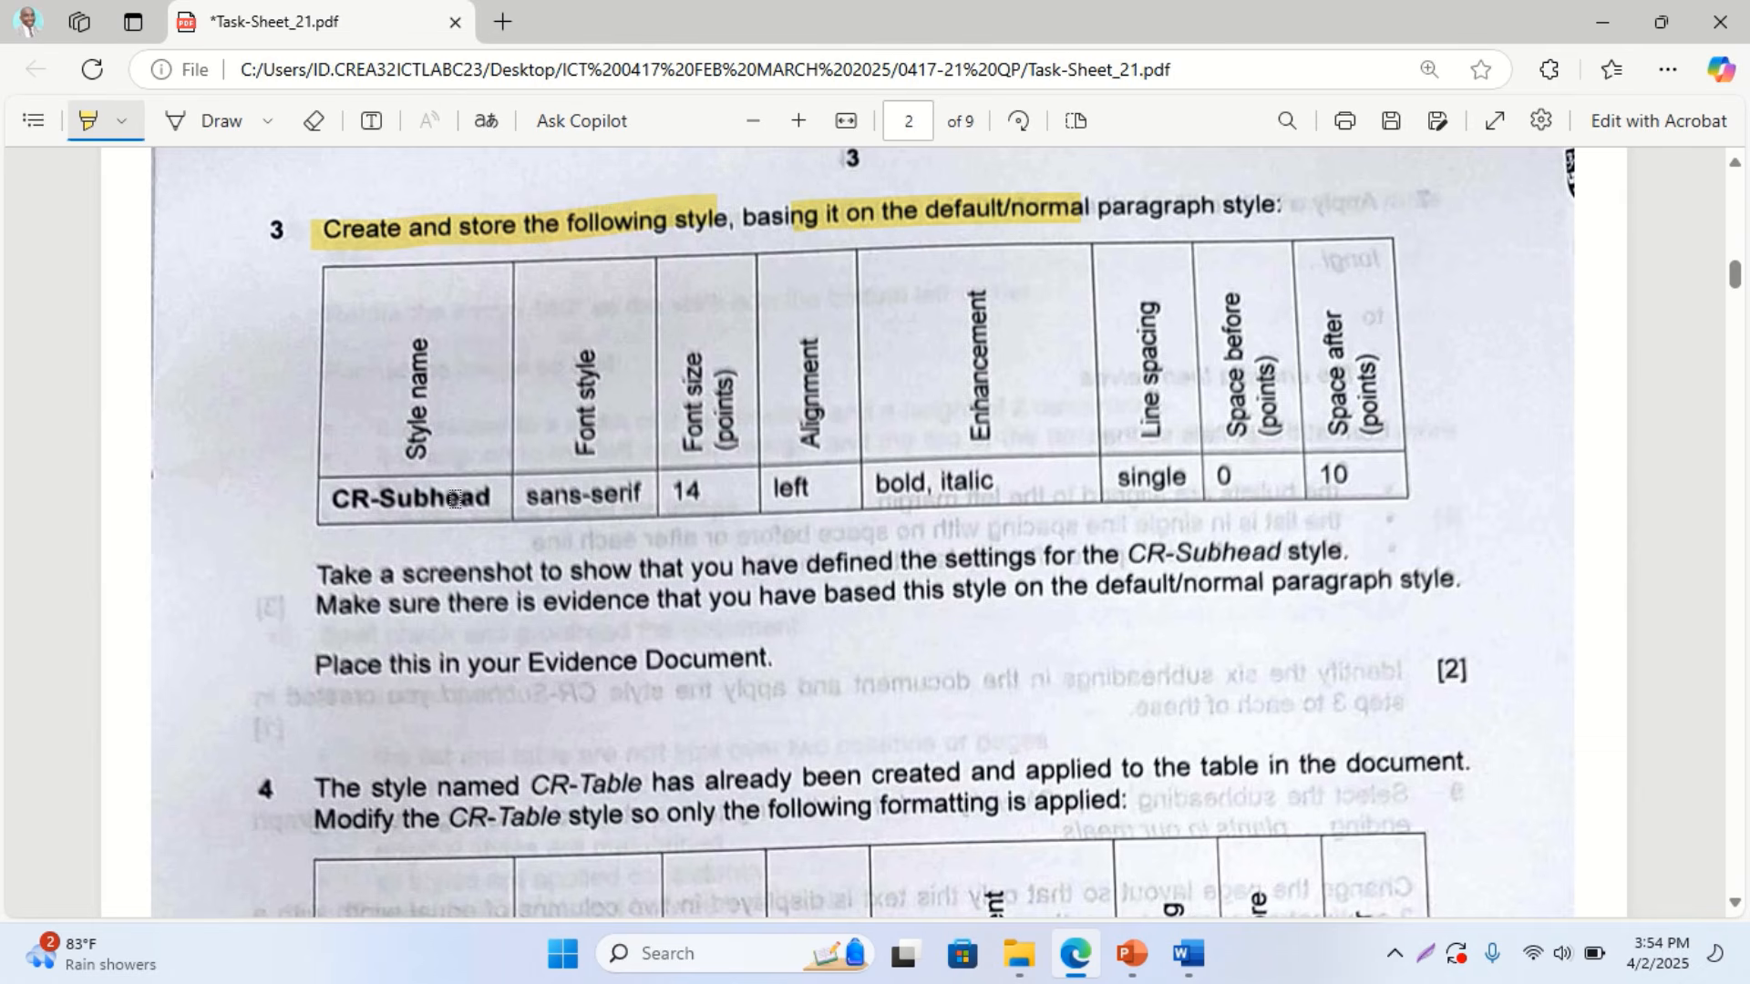
drag(337, 498, 472, 492)
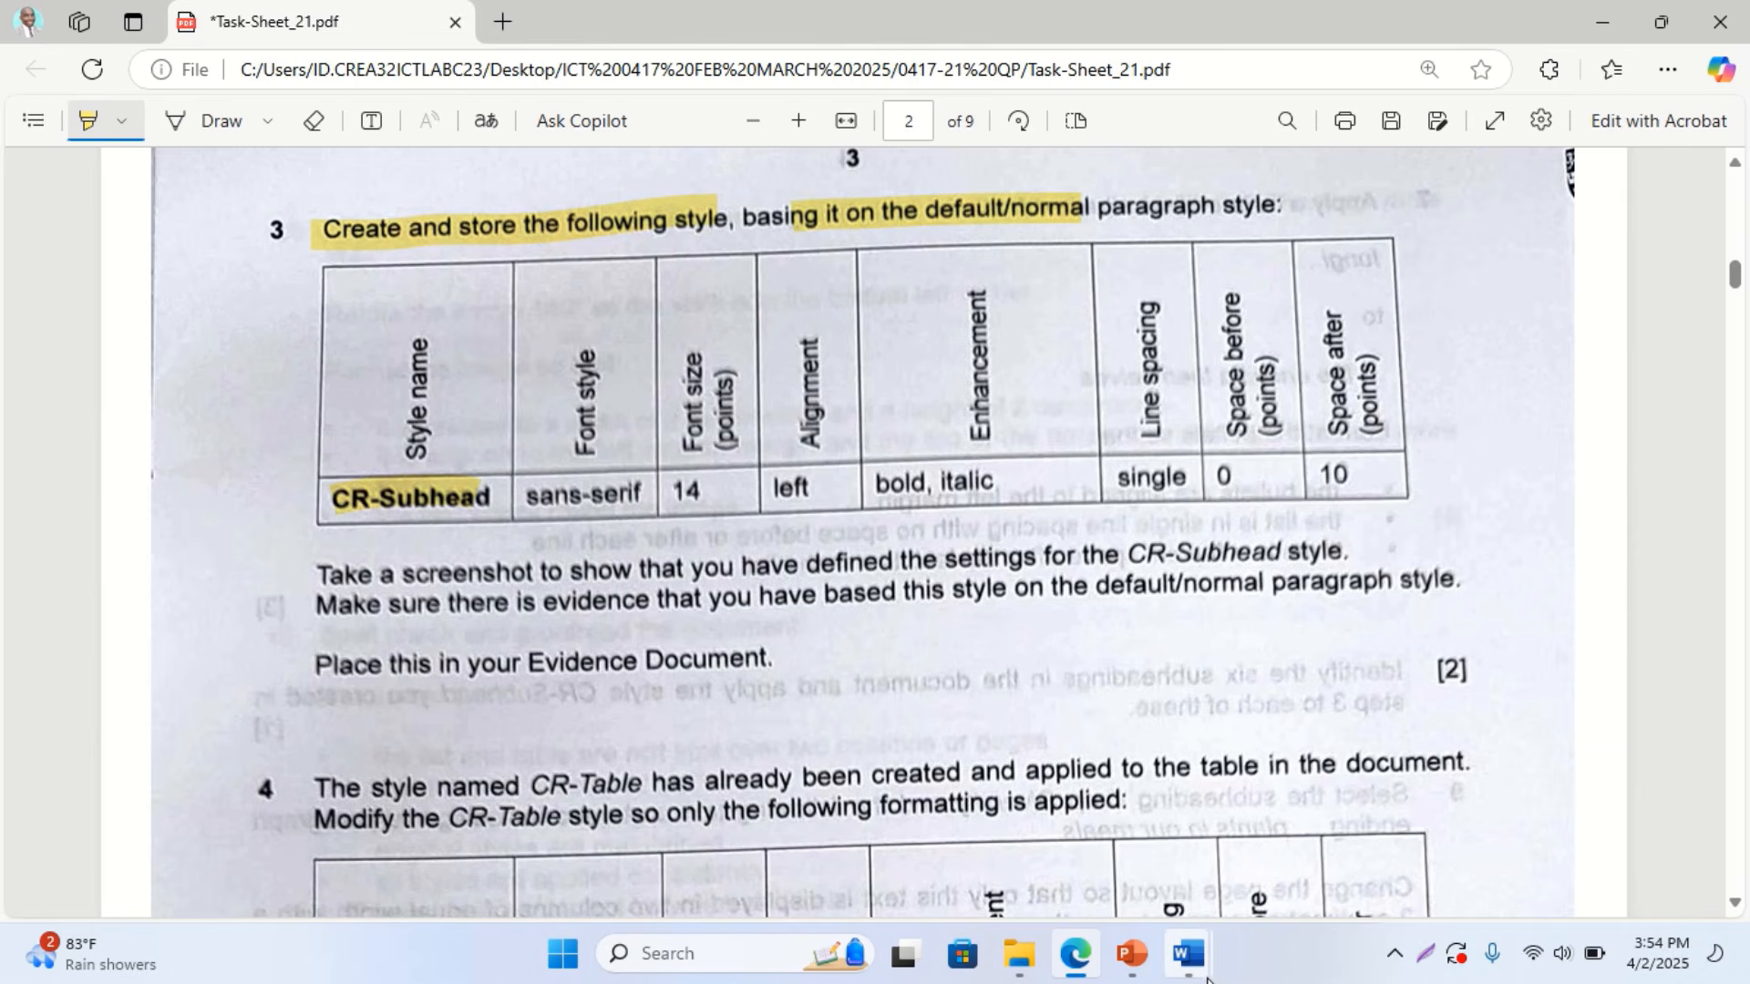
In CROPS, start a new style from the Education subheading, name it CR-Subhead, and base it on Normal
mouse_move(1189, 954)
click(1249, 811)
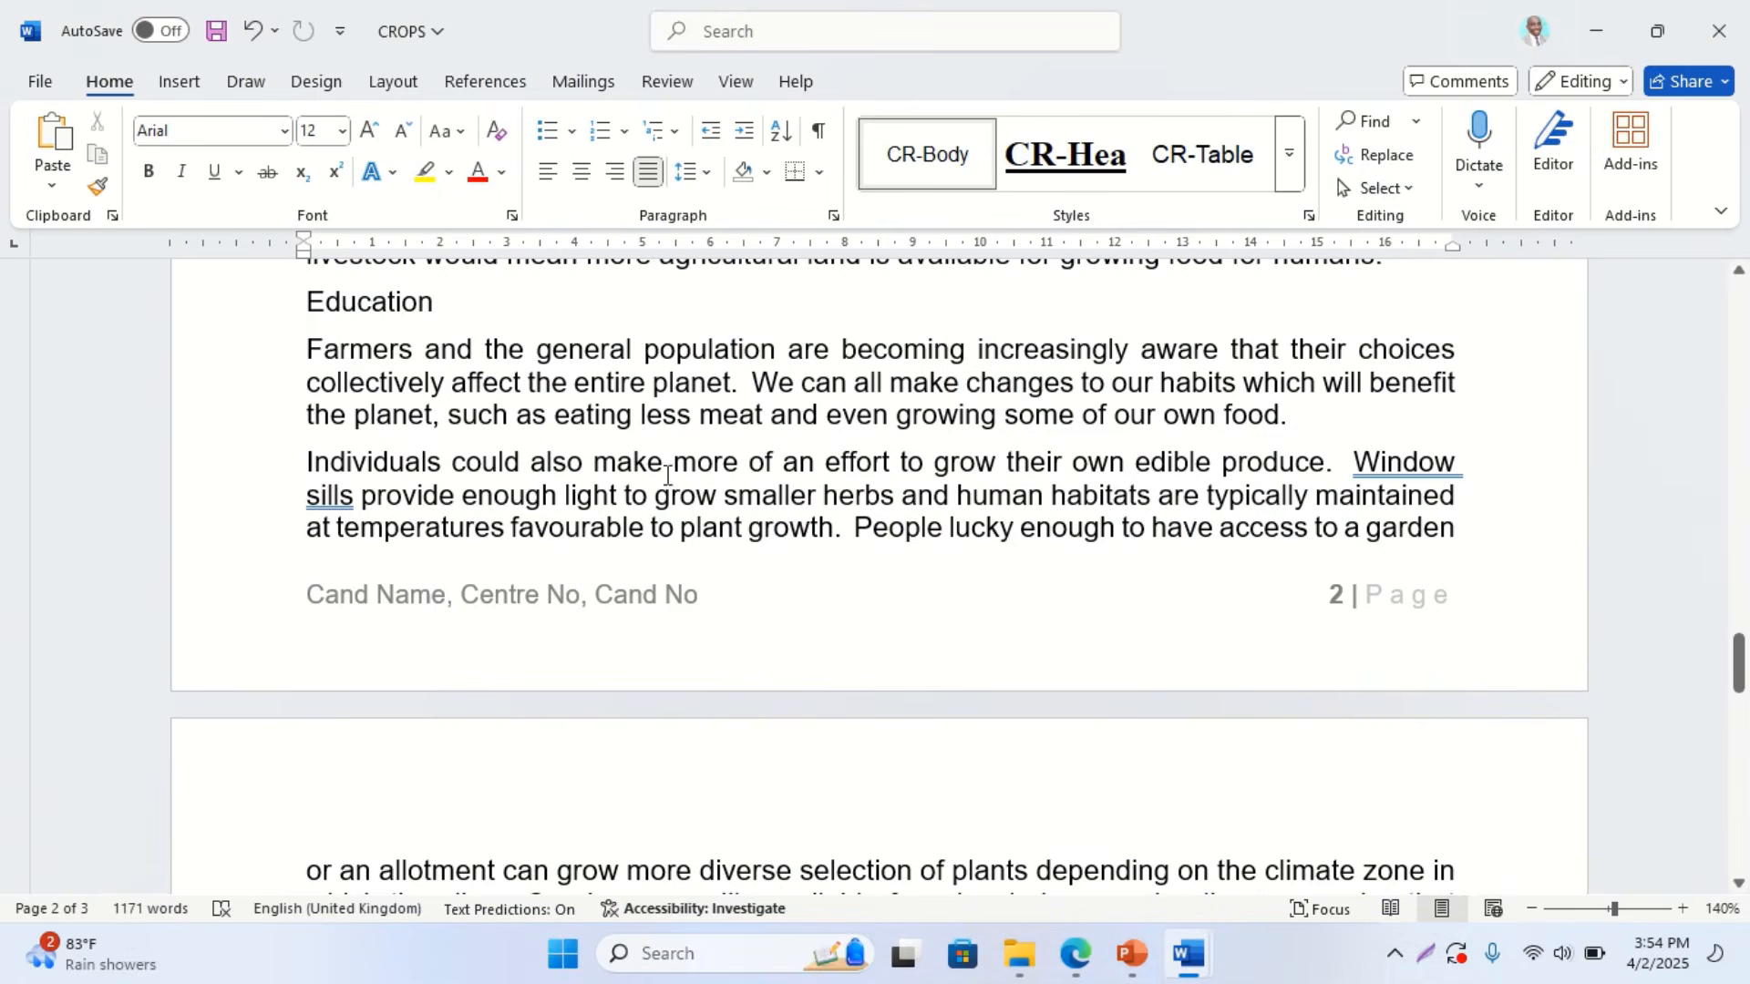
scroll(539, 495, up, 3)
click(353, 639)
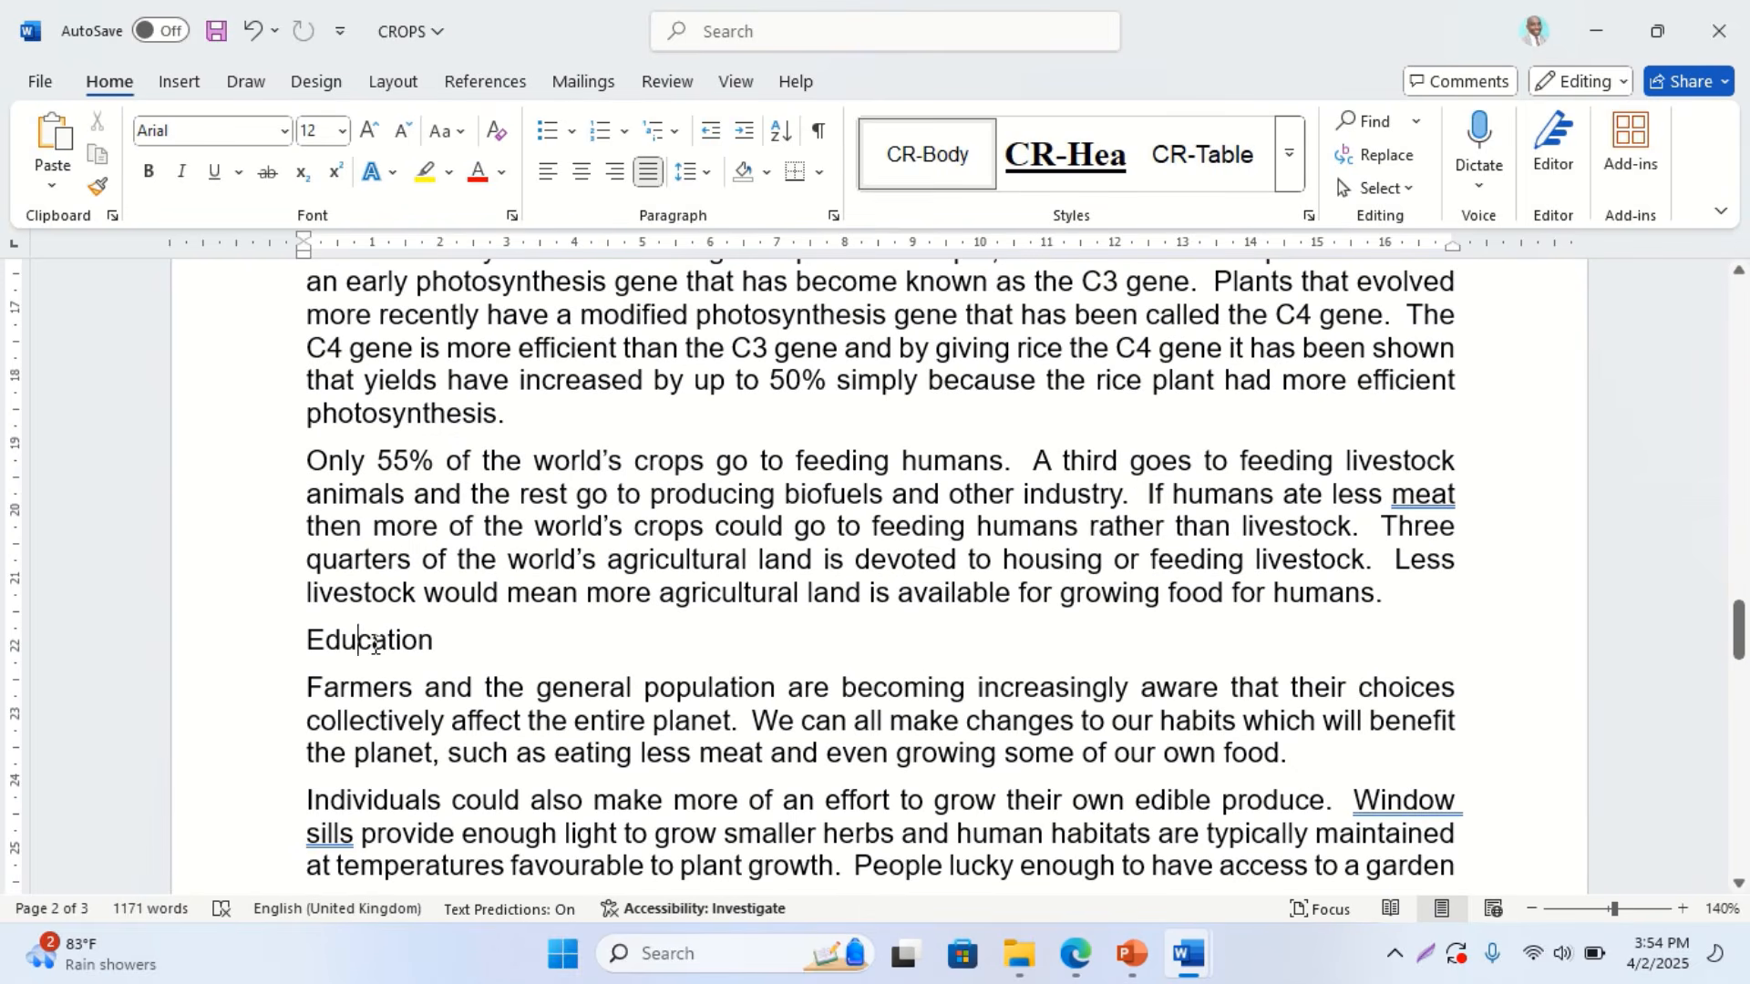
click(1293, 175)
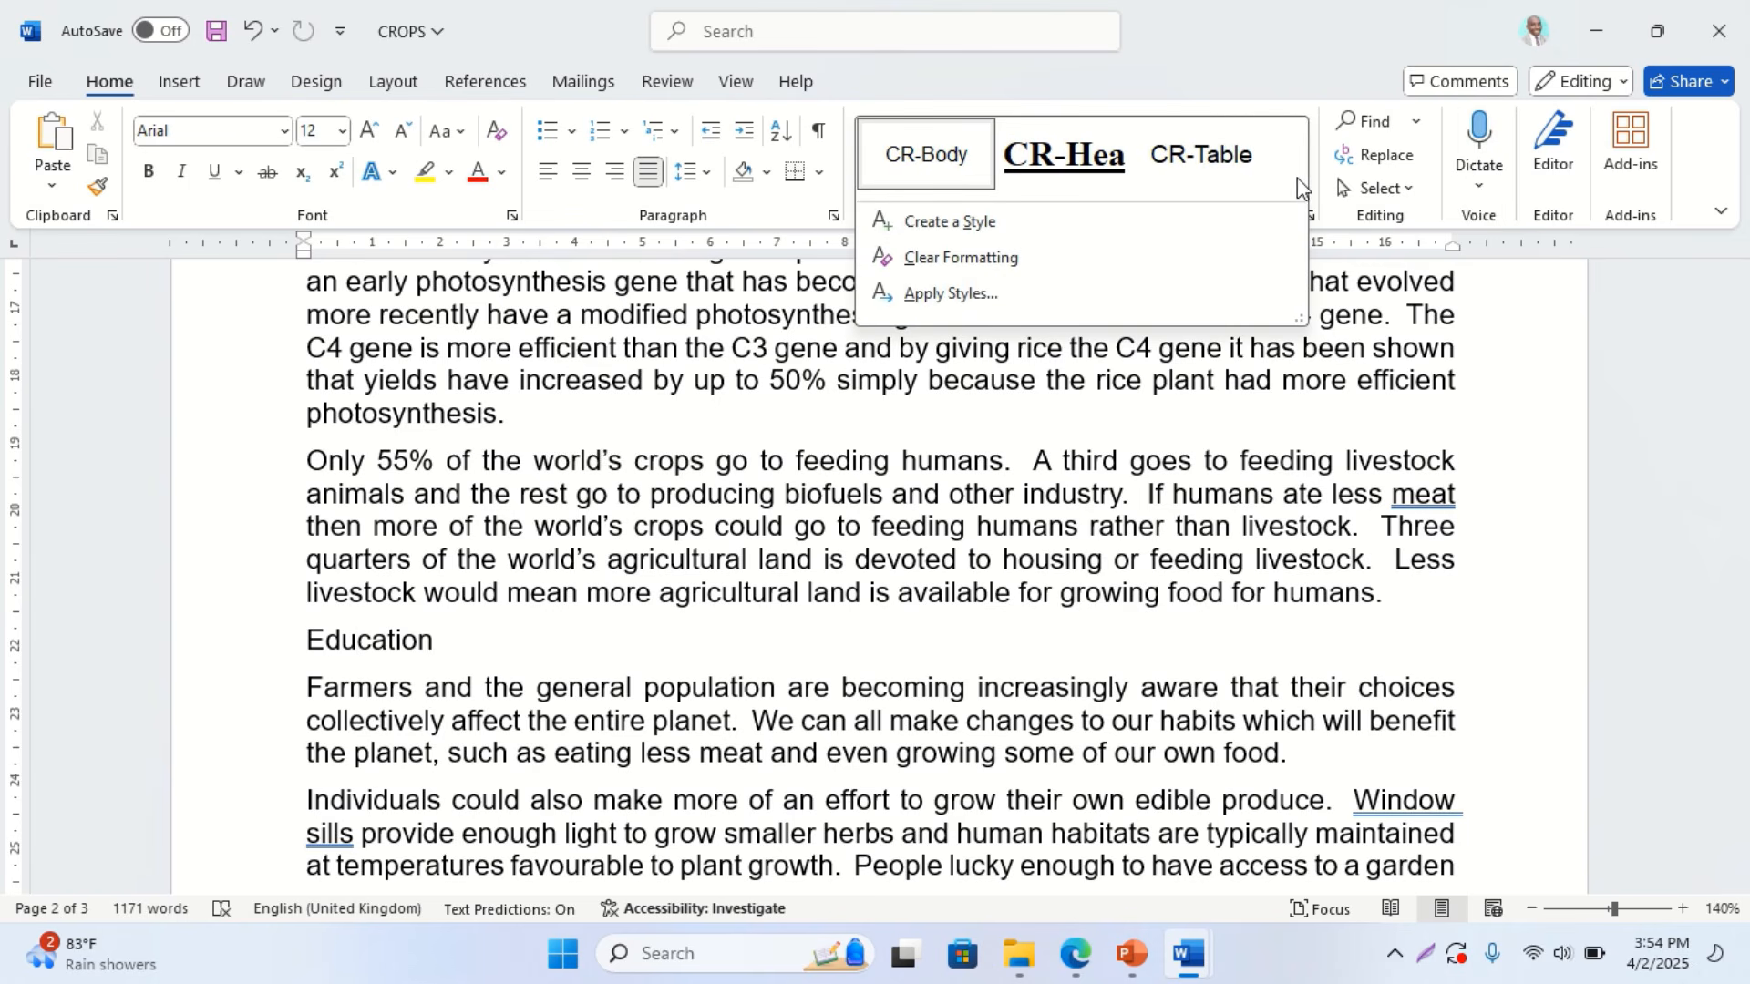
click(976, 223)
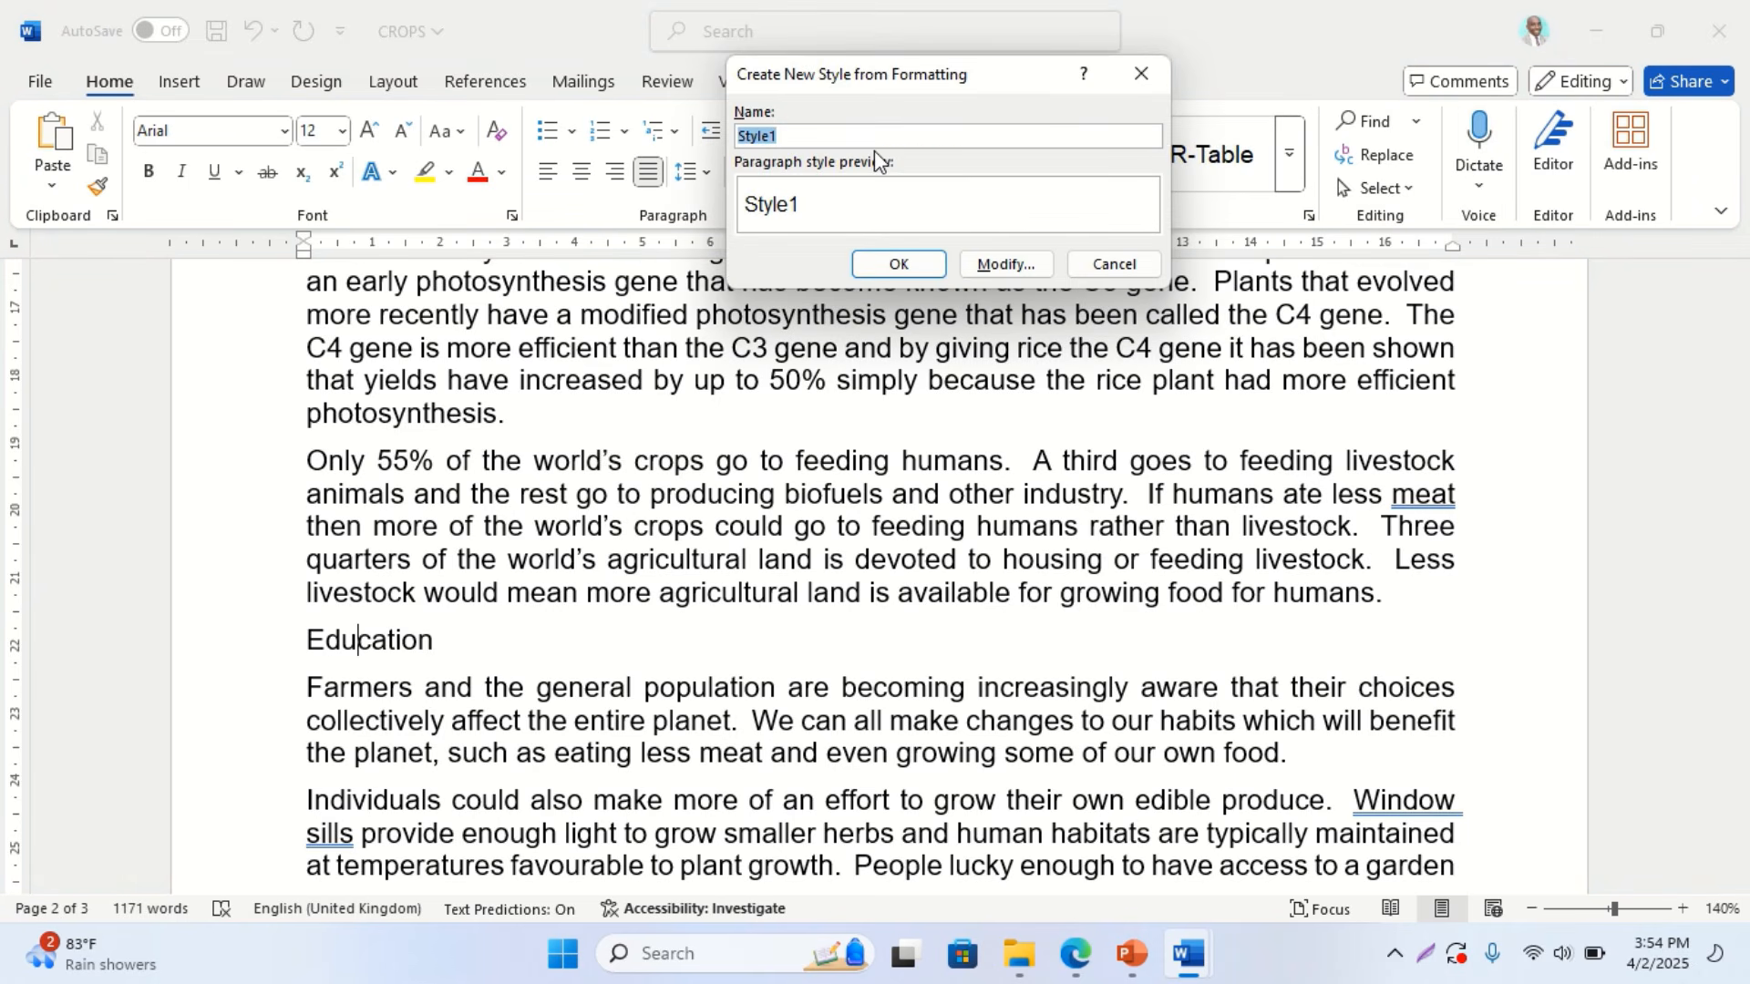
text(c)
click(1006, 264)
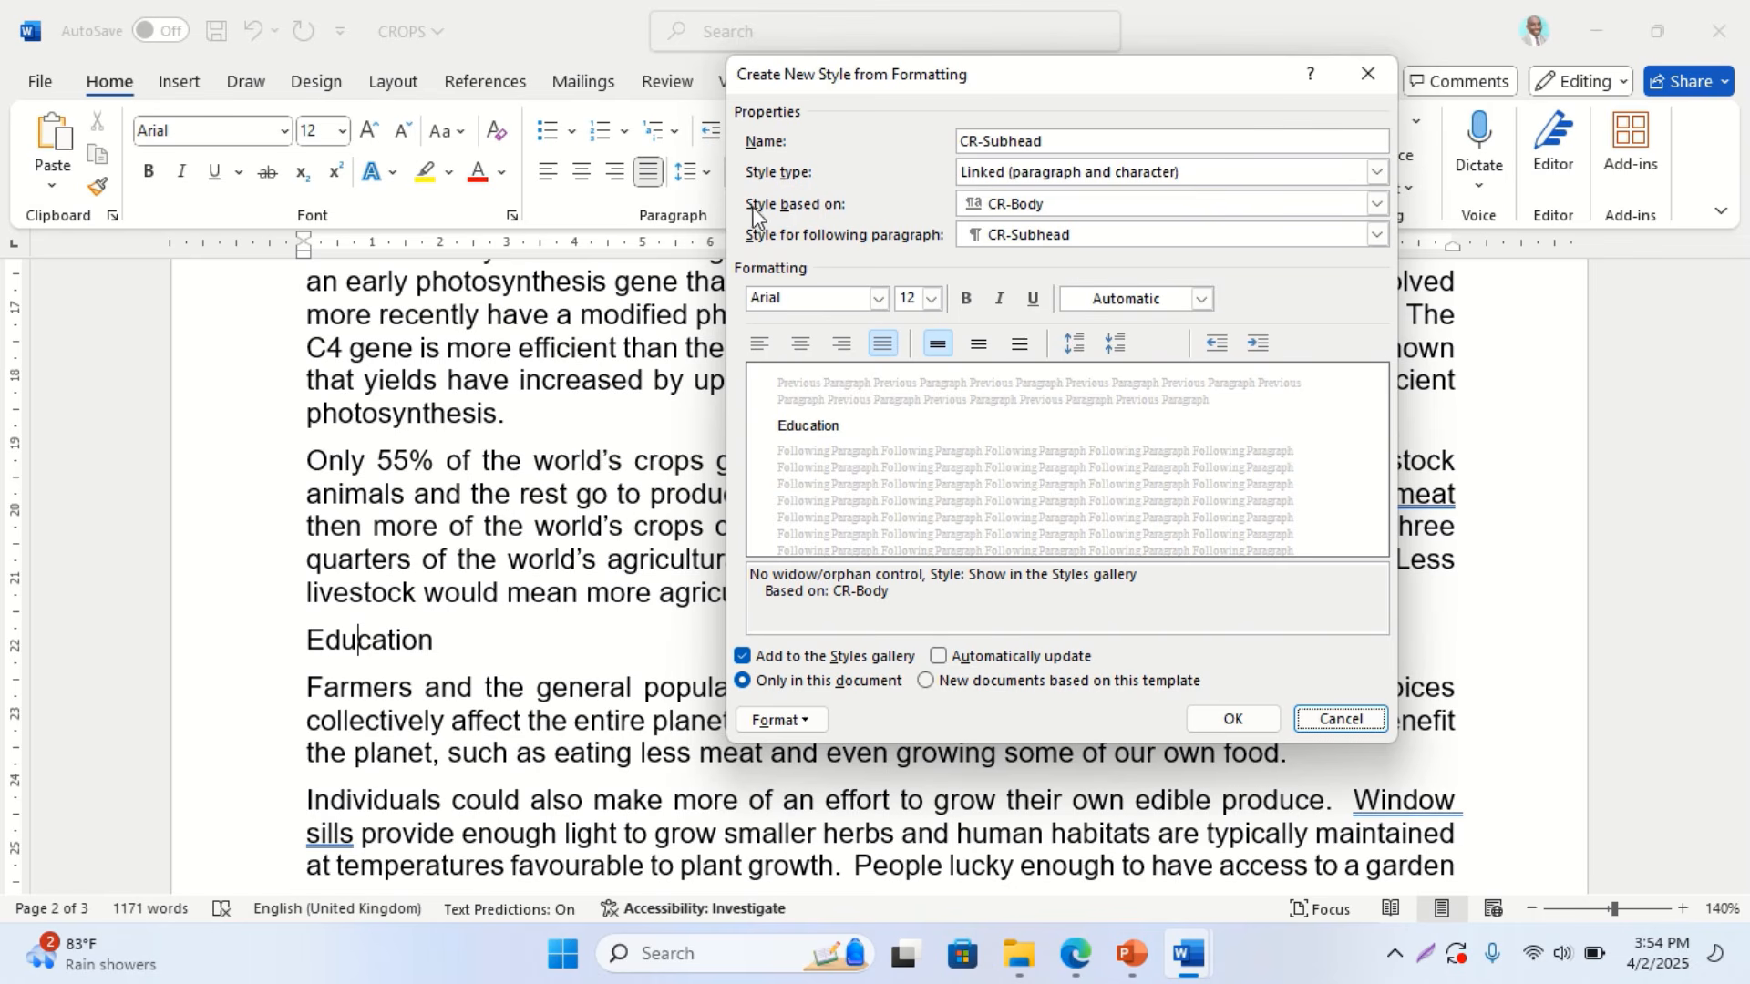
click(1039, 208)
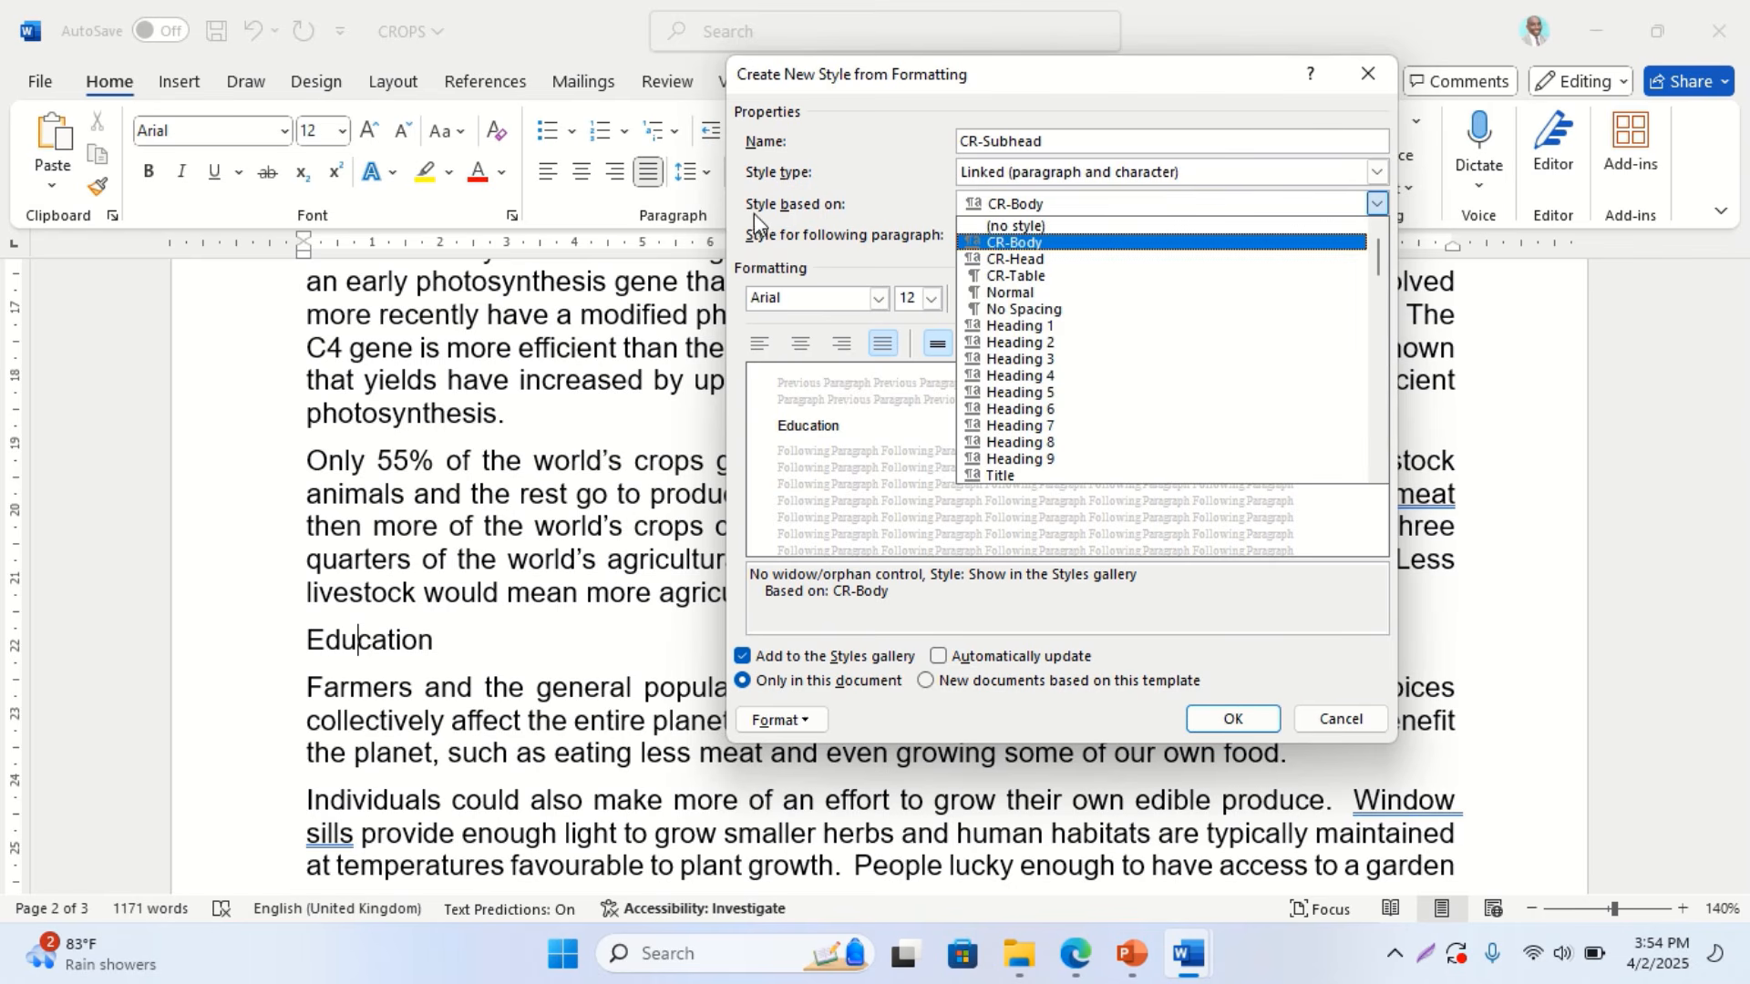
click(1036, 293)
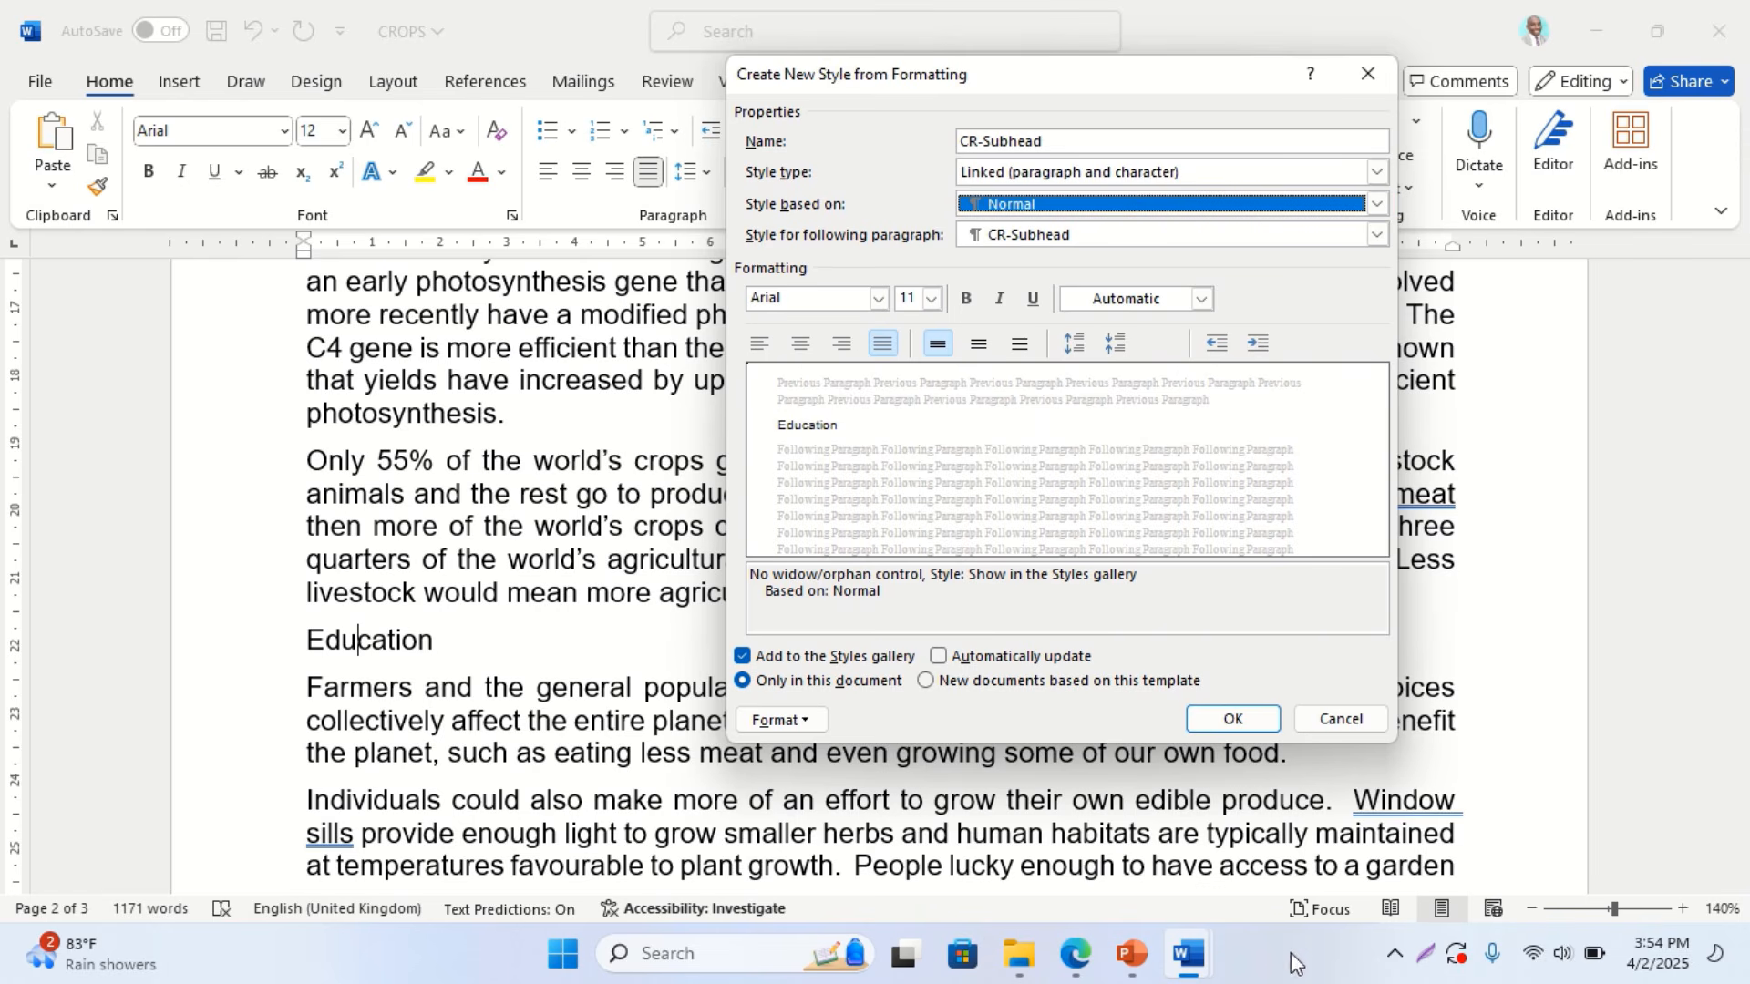
Highlight the sans-serif and 14 point entries in the task sheet, and set the CR-Subhead style's font size to 14
click(1078, 955)
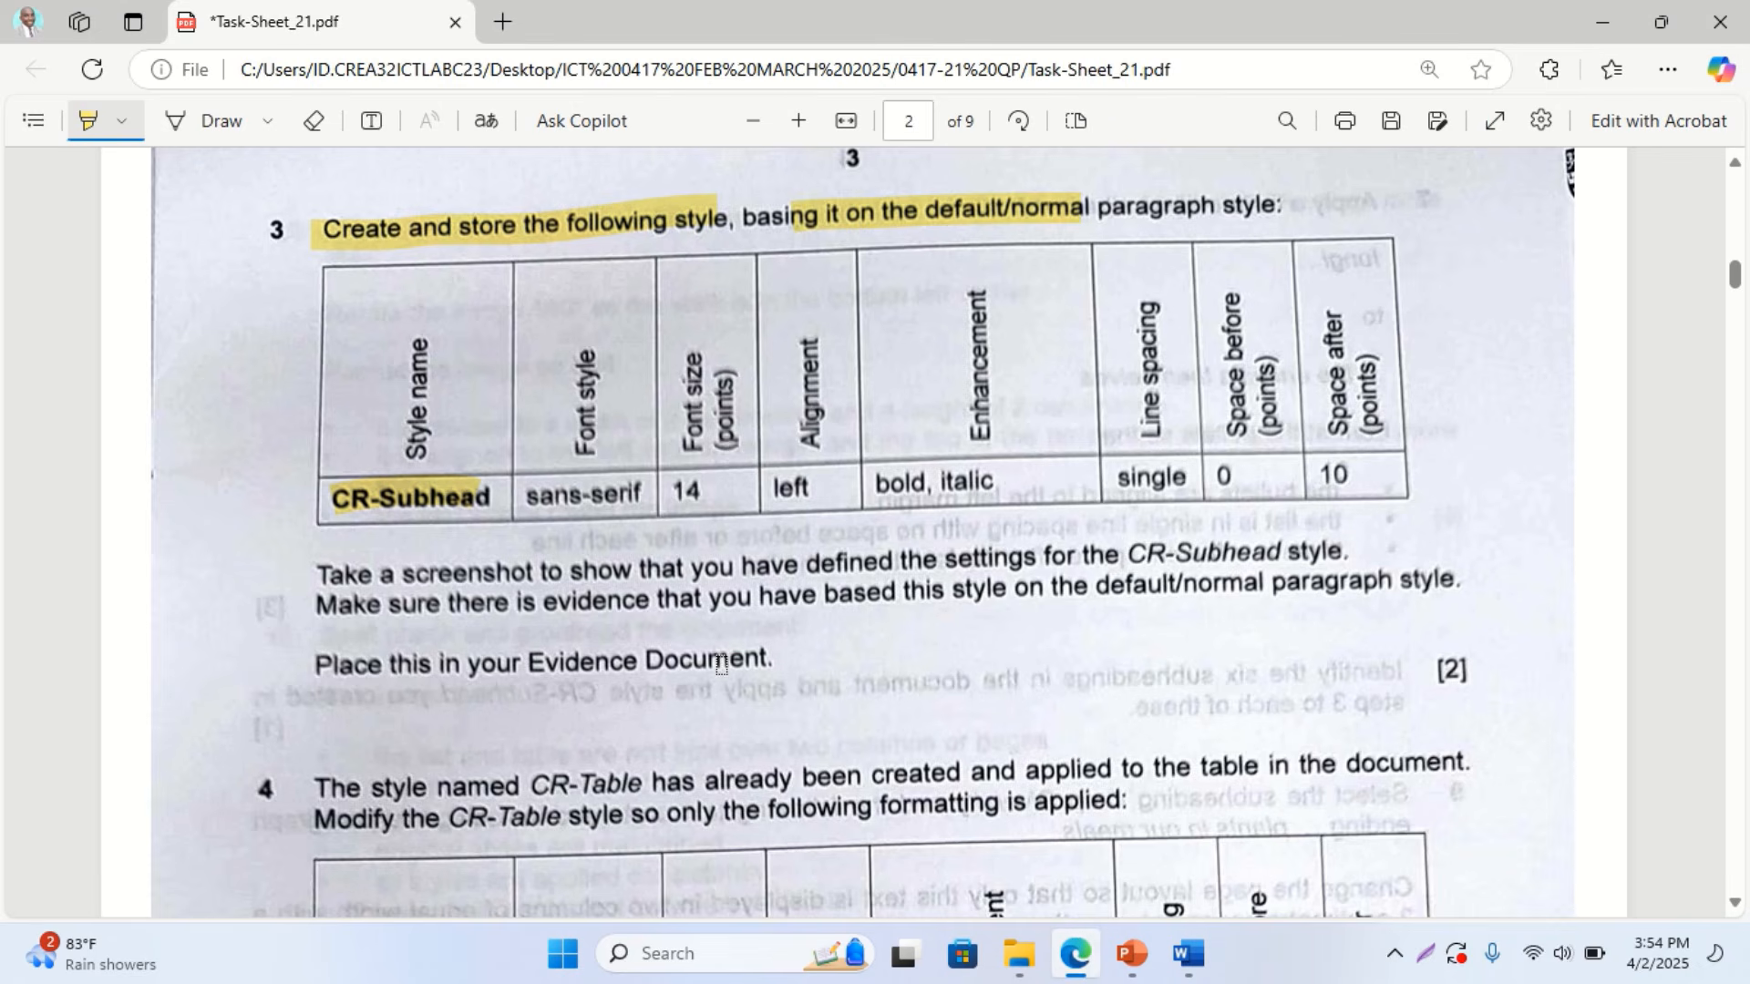
drag(530, 503, 713, 495)
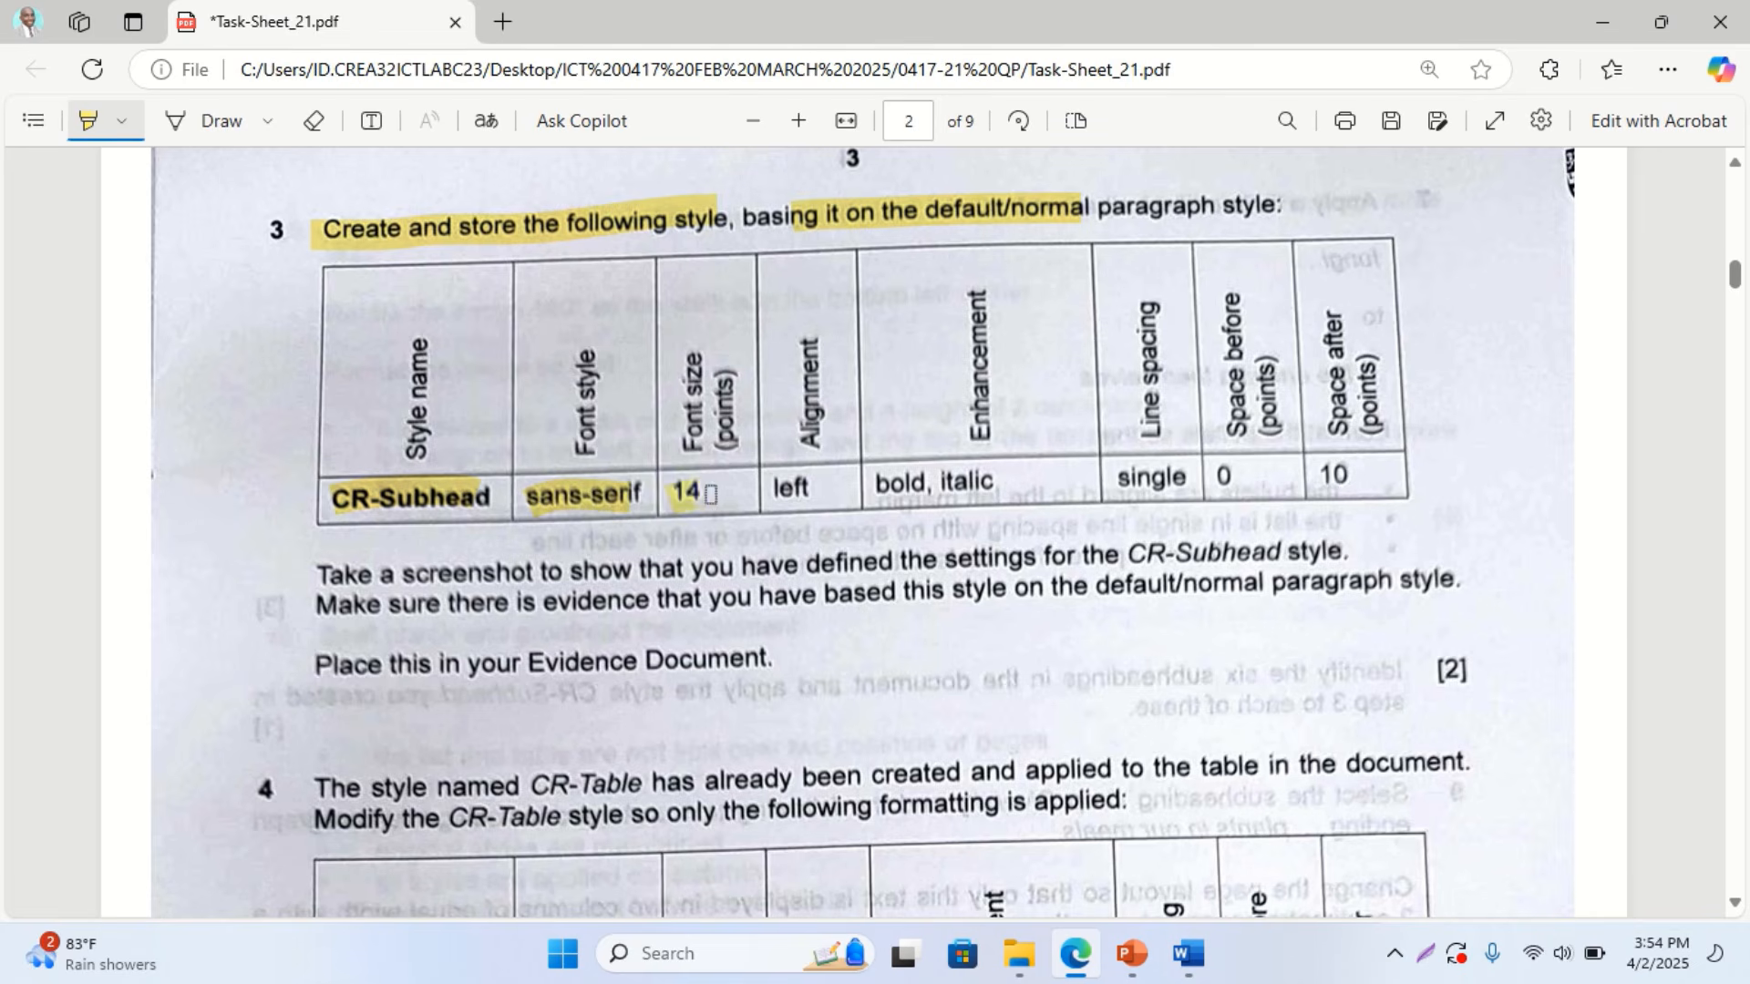
click(1085, 970)
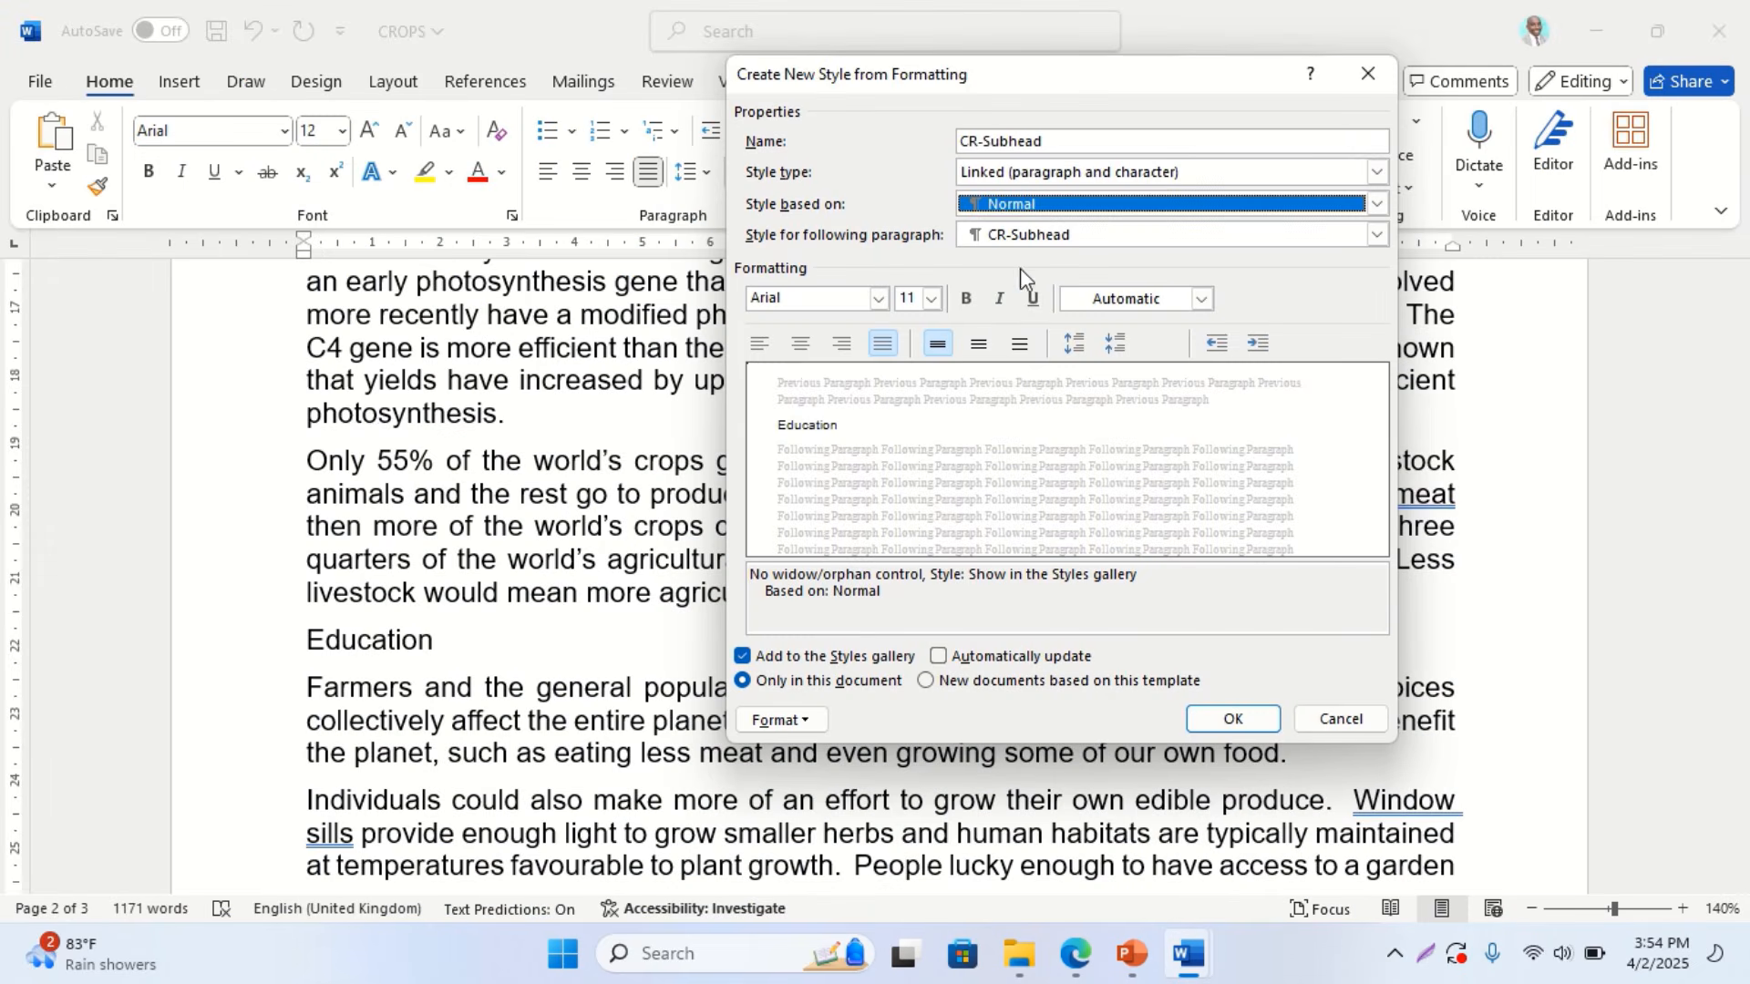
click(931, 300)
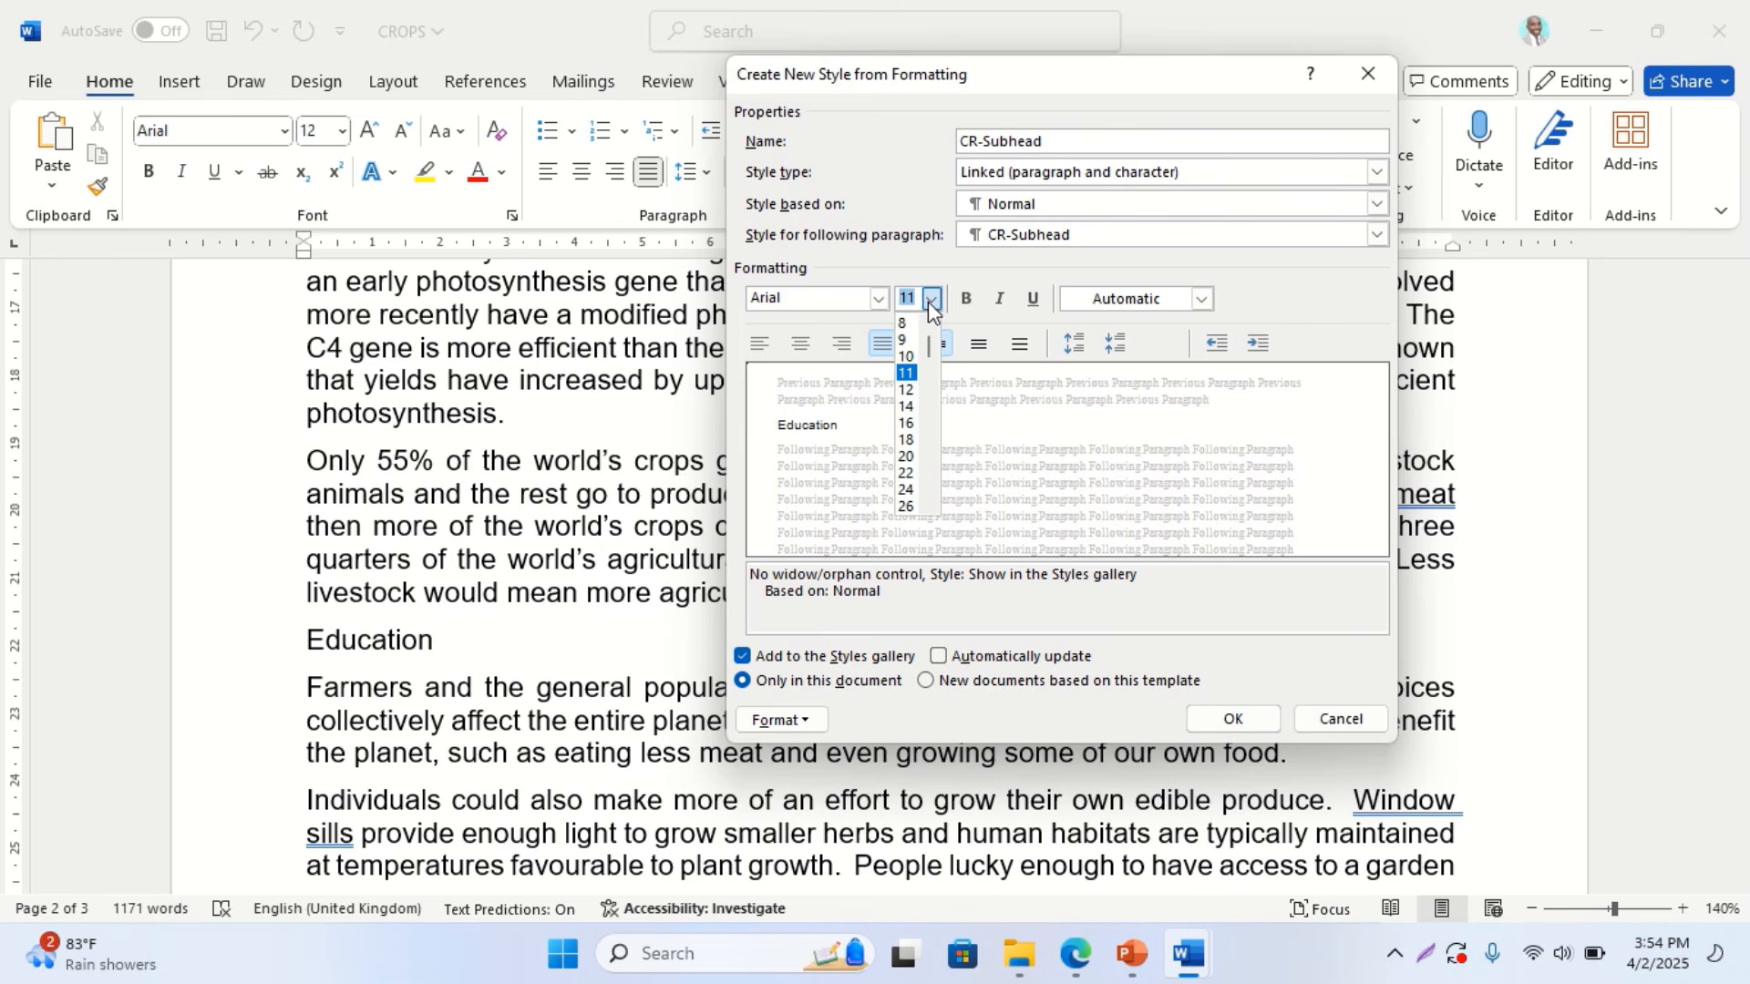
click(907, 407)
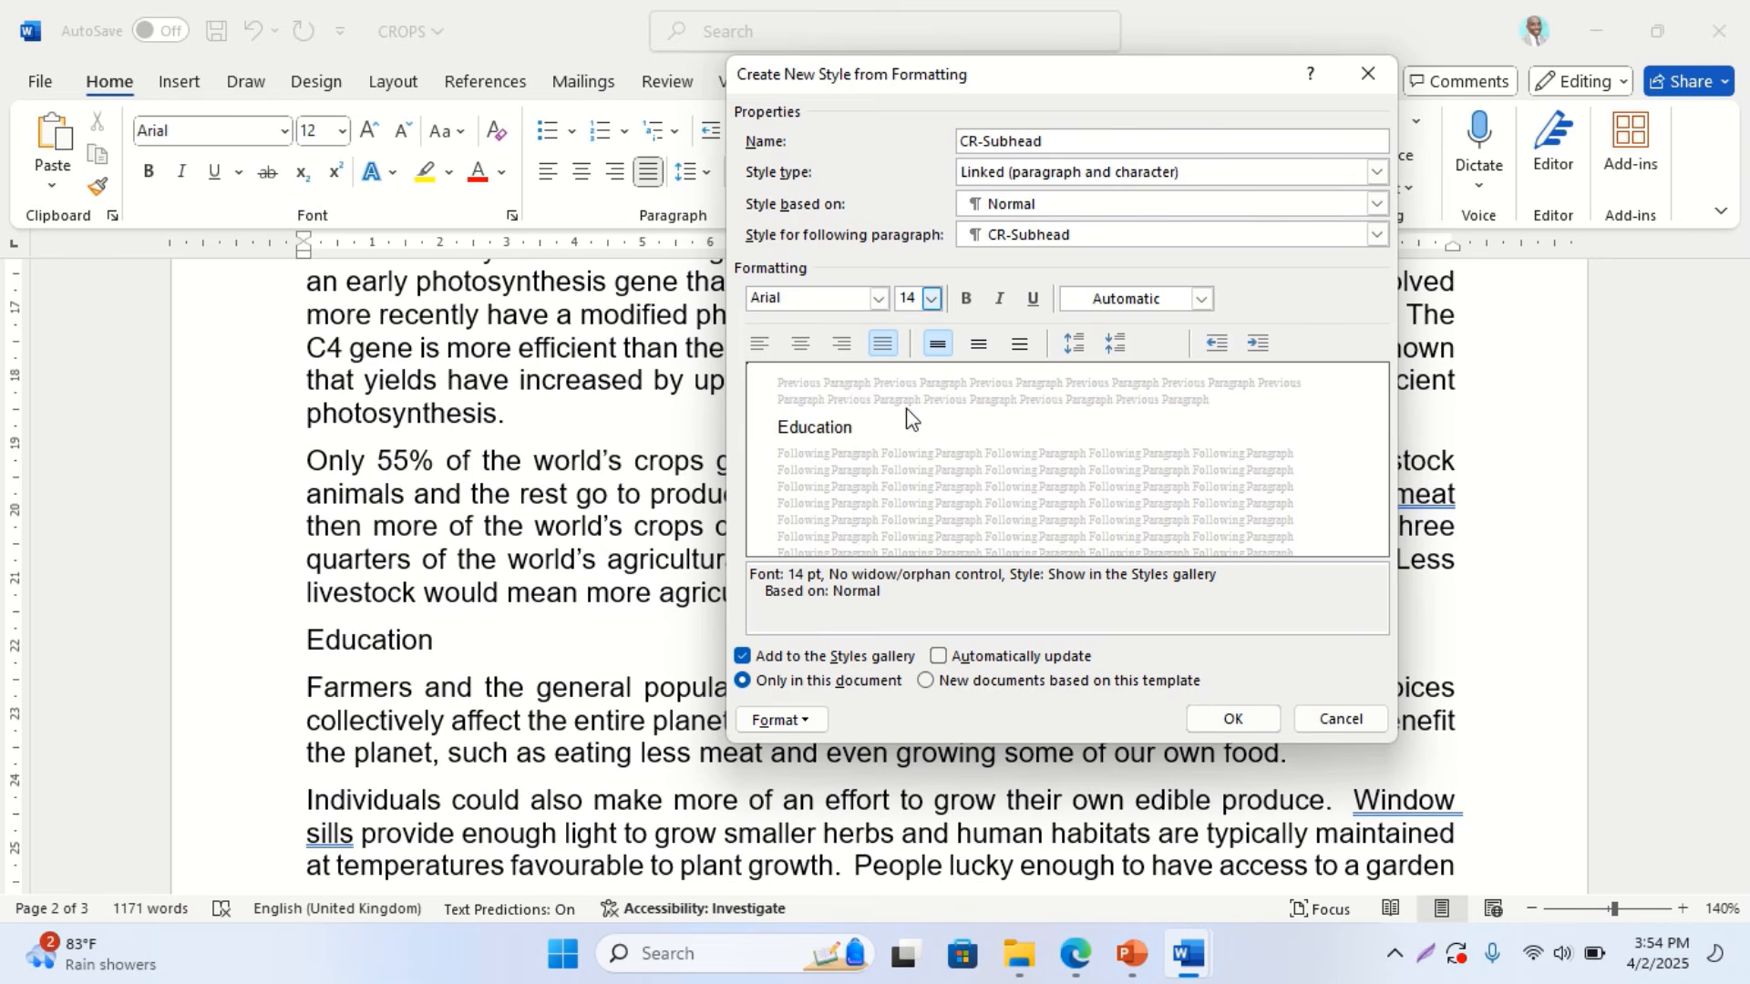
Recheck the style table in the task sheet, and make the CR-Subhead style left-aligned, bold and italic
click(1085, 970)
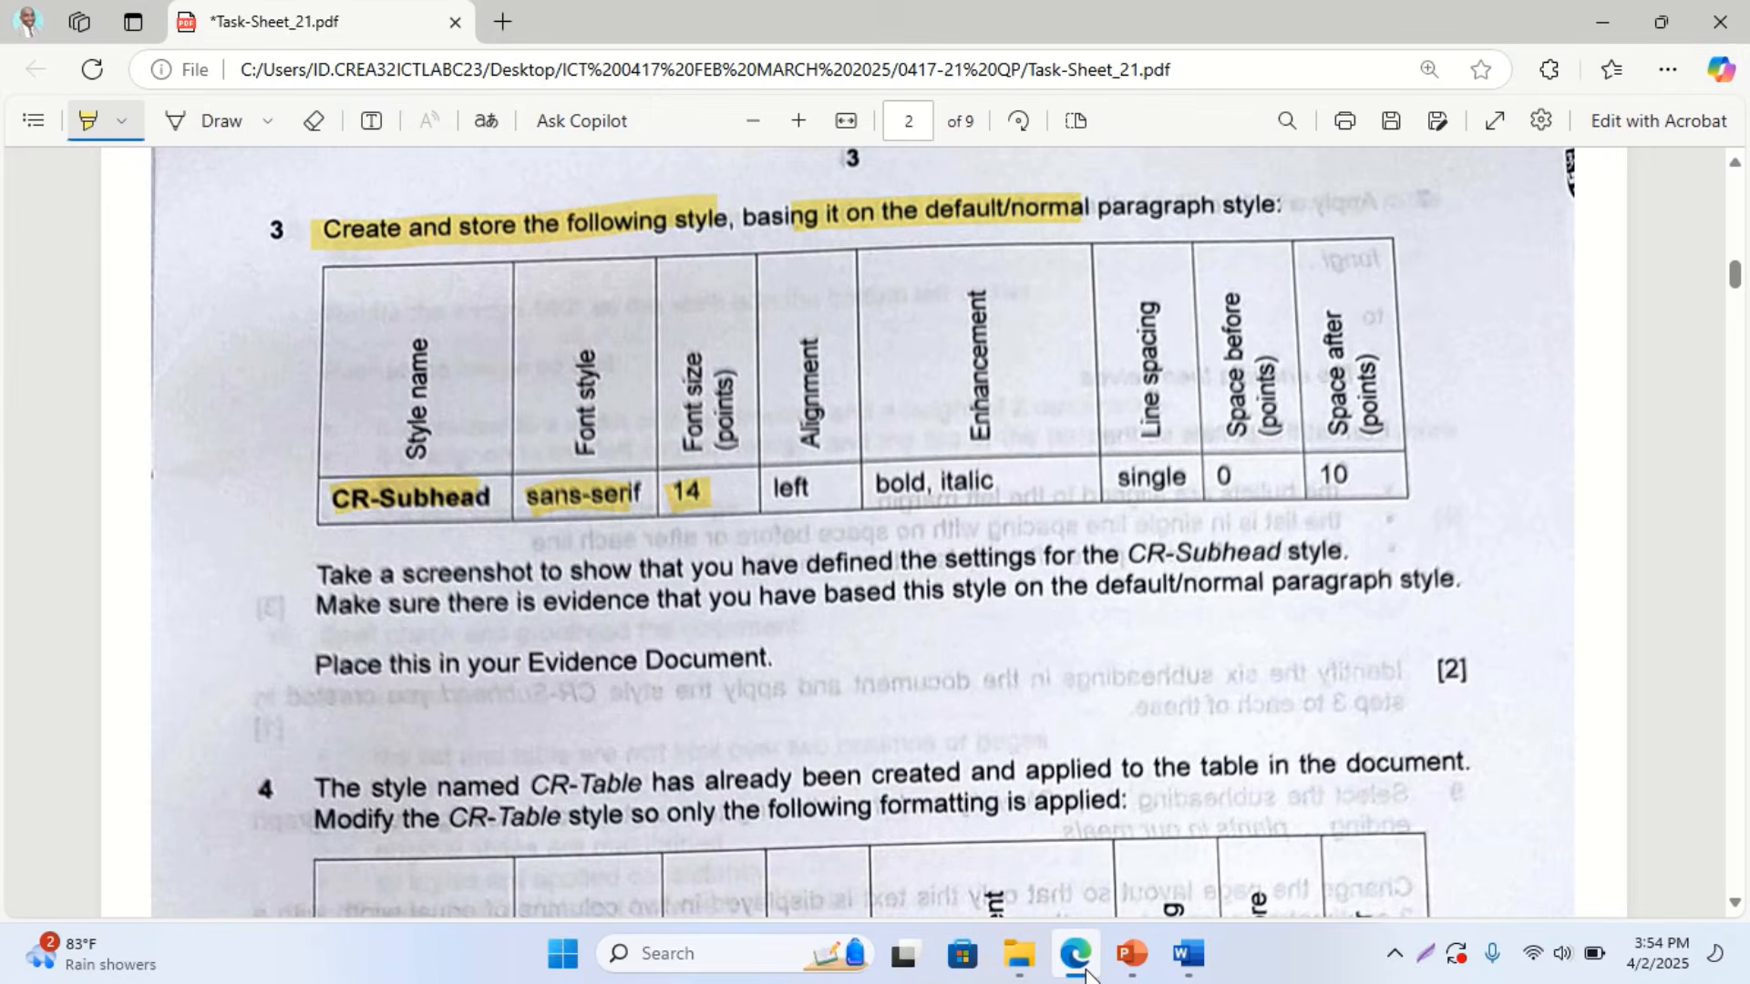
click(1085, 970)
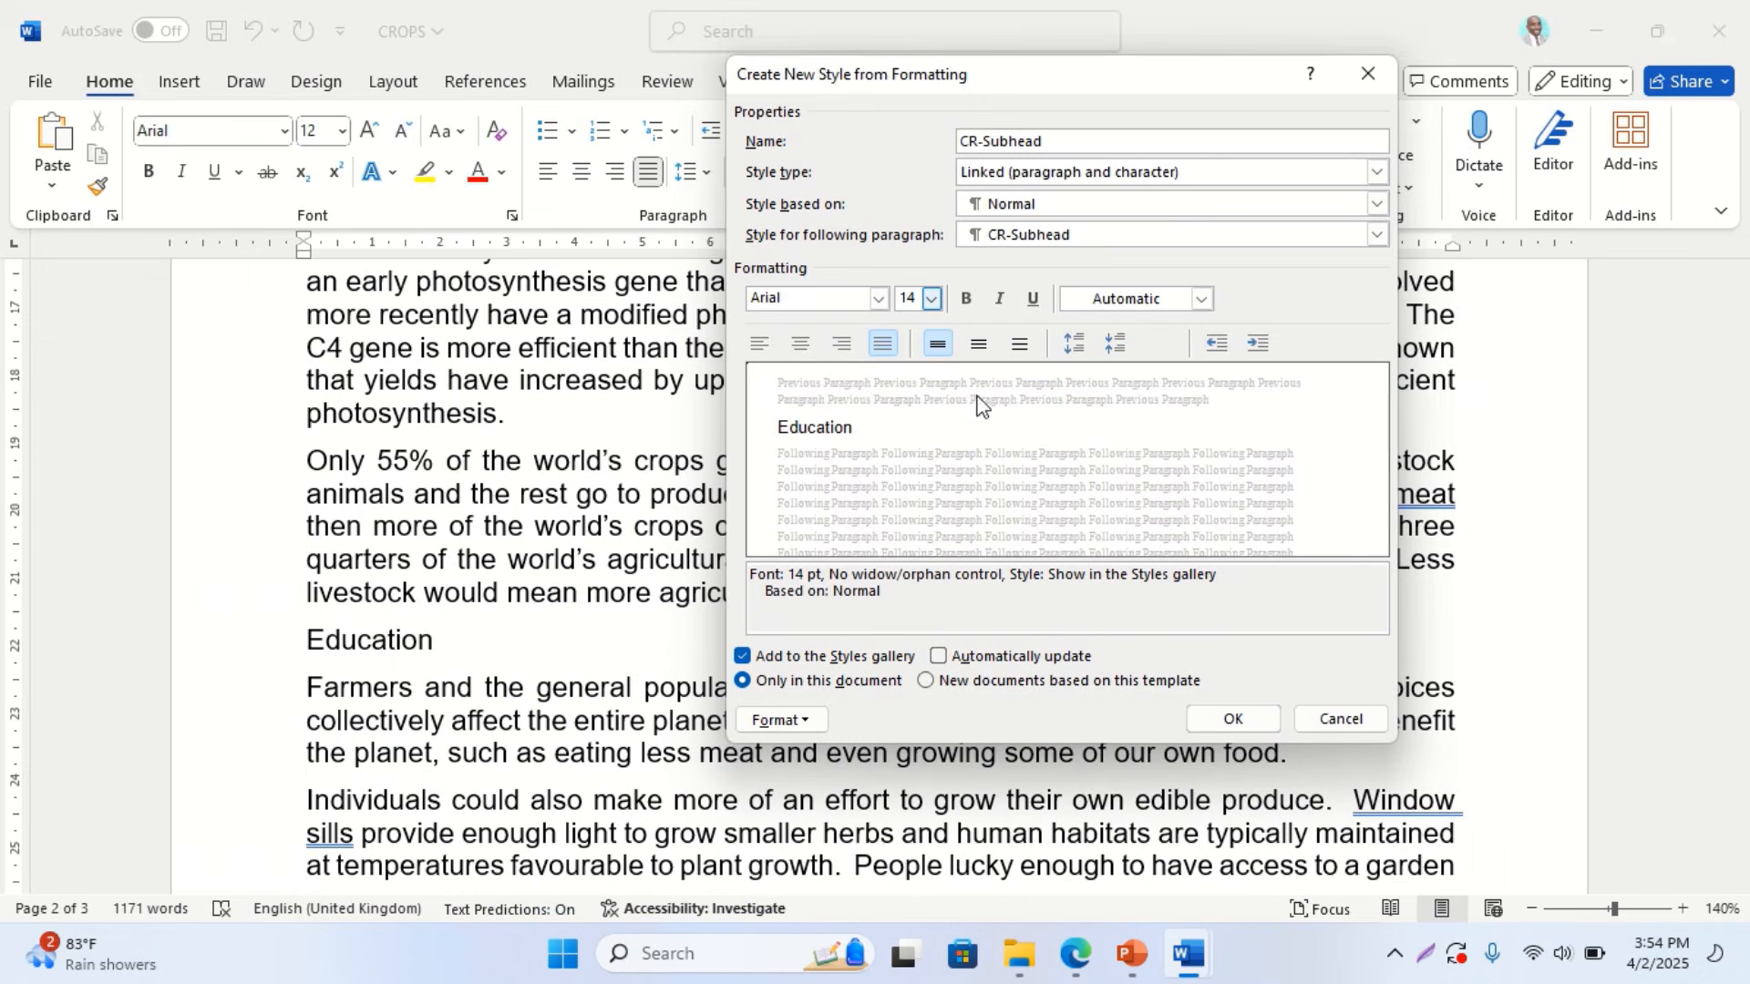
click(760, 346)
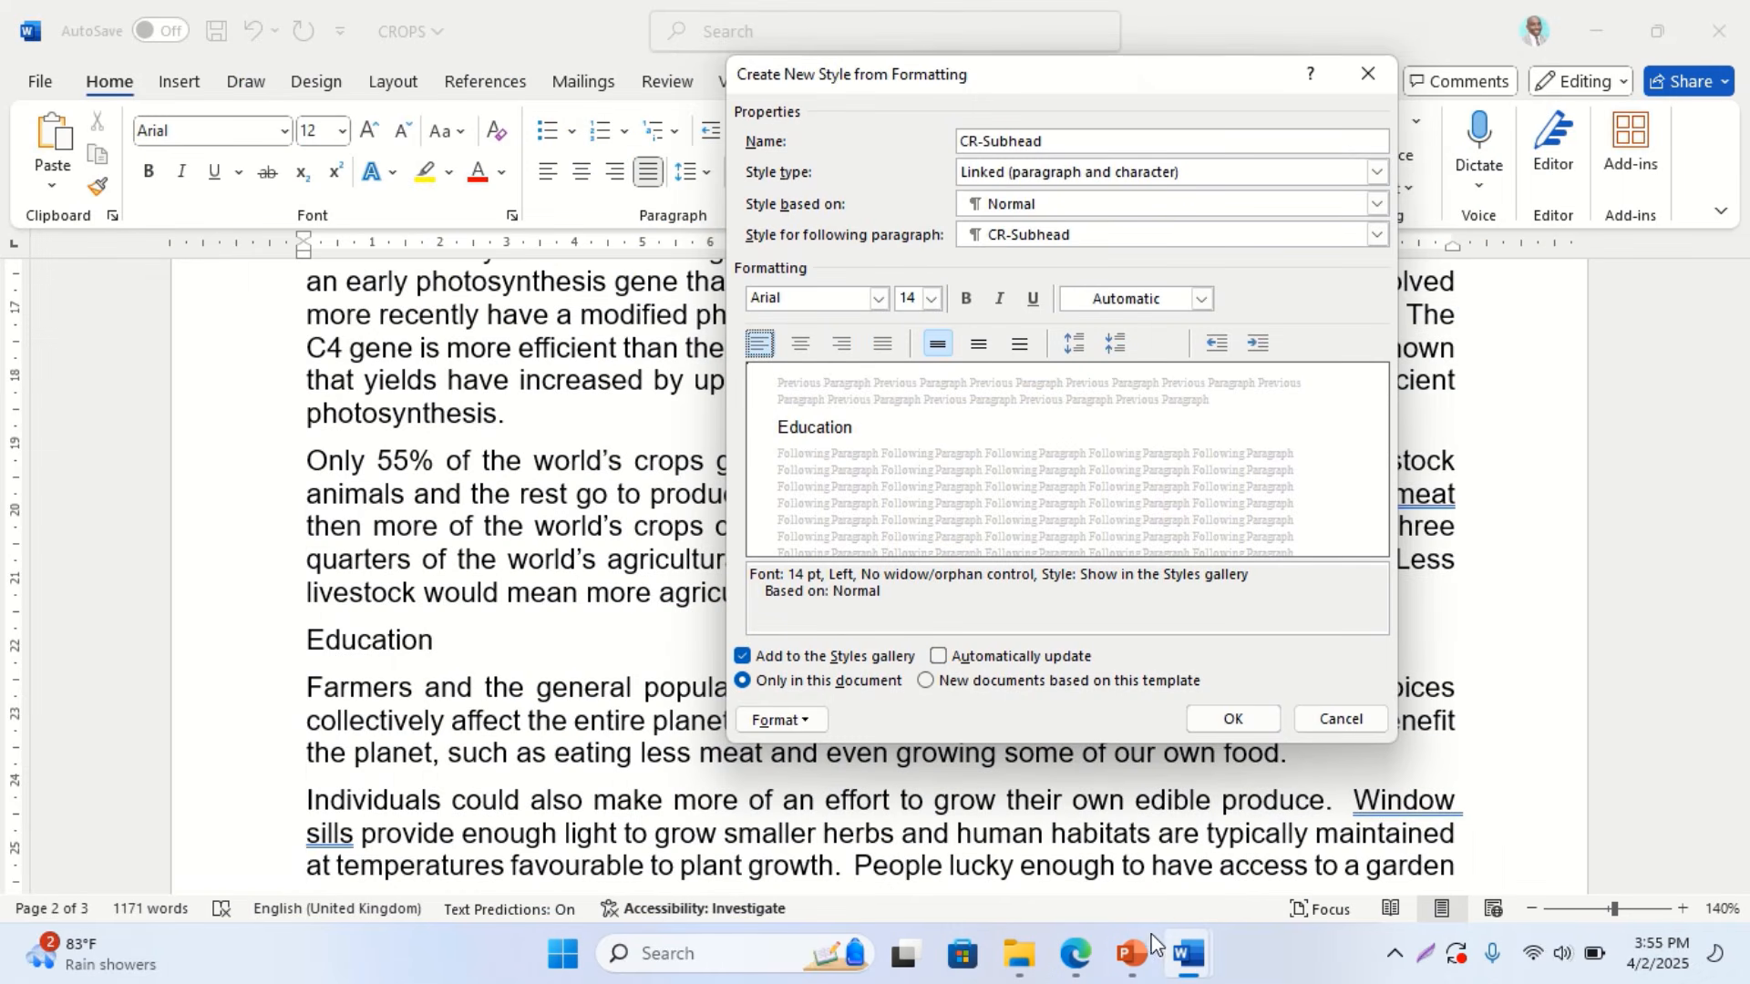
click(1083, 968)
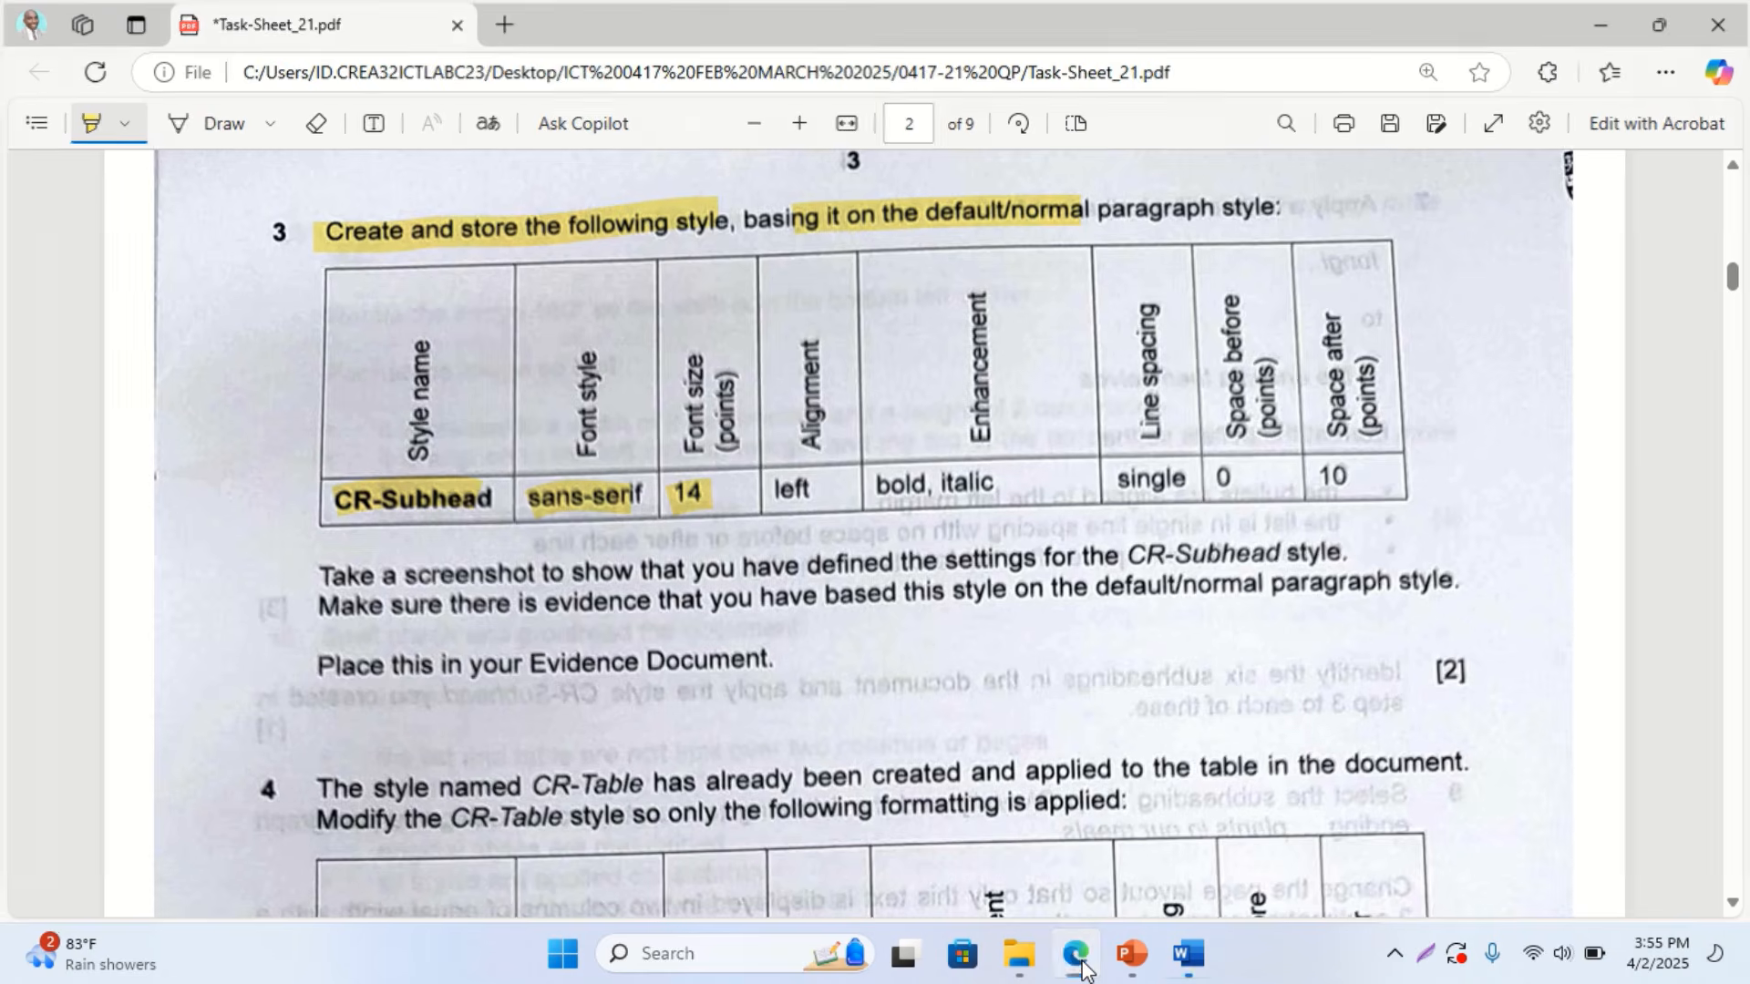
click(1083, 968)
click(966, 301)
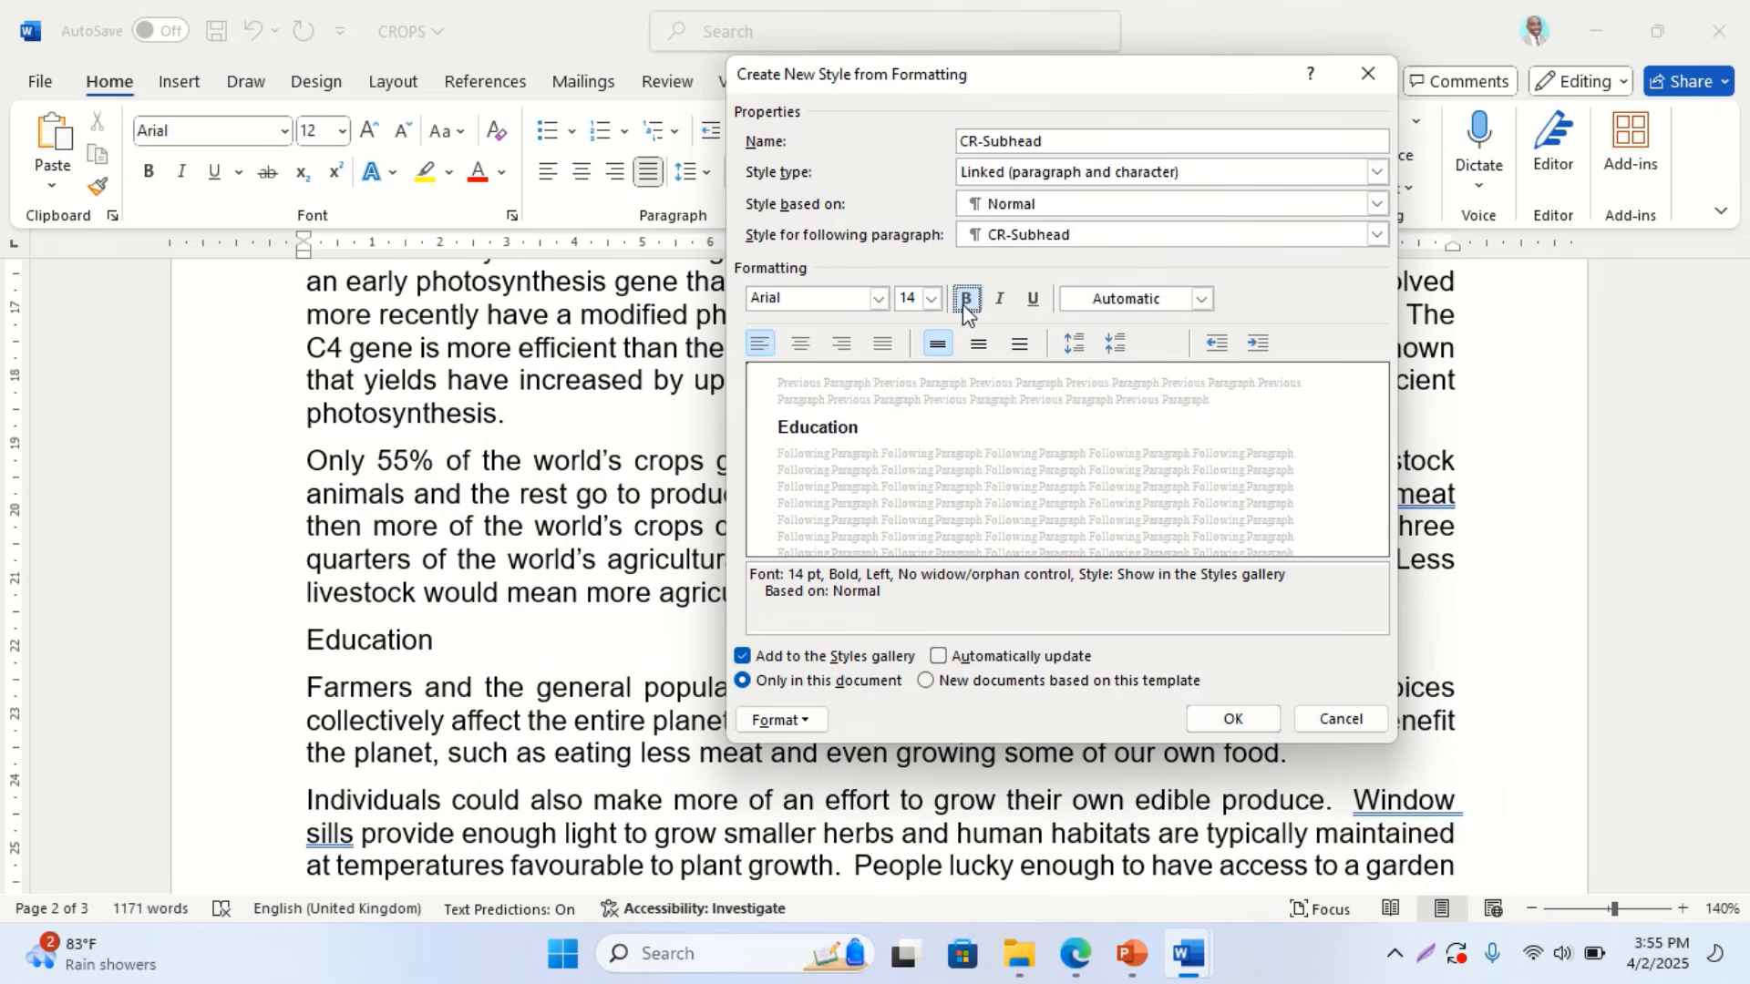
click(1000, 299)
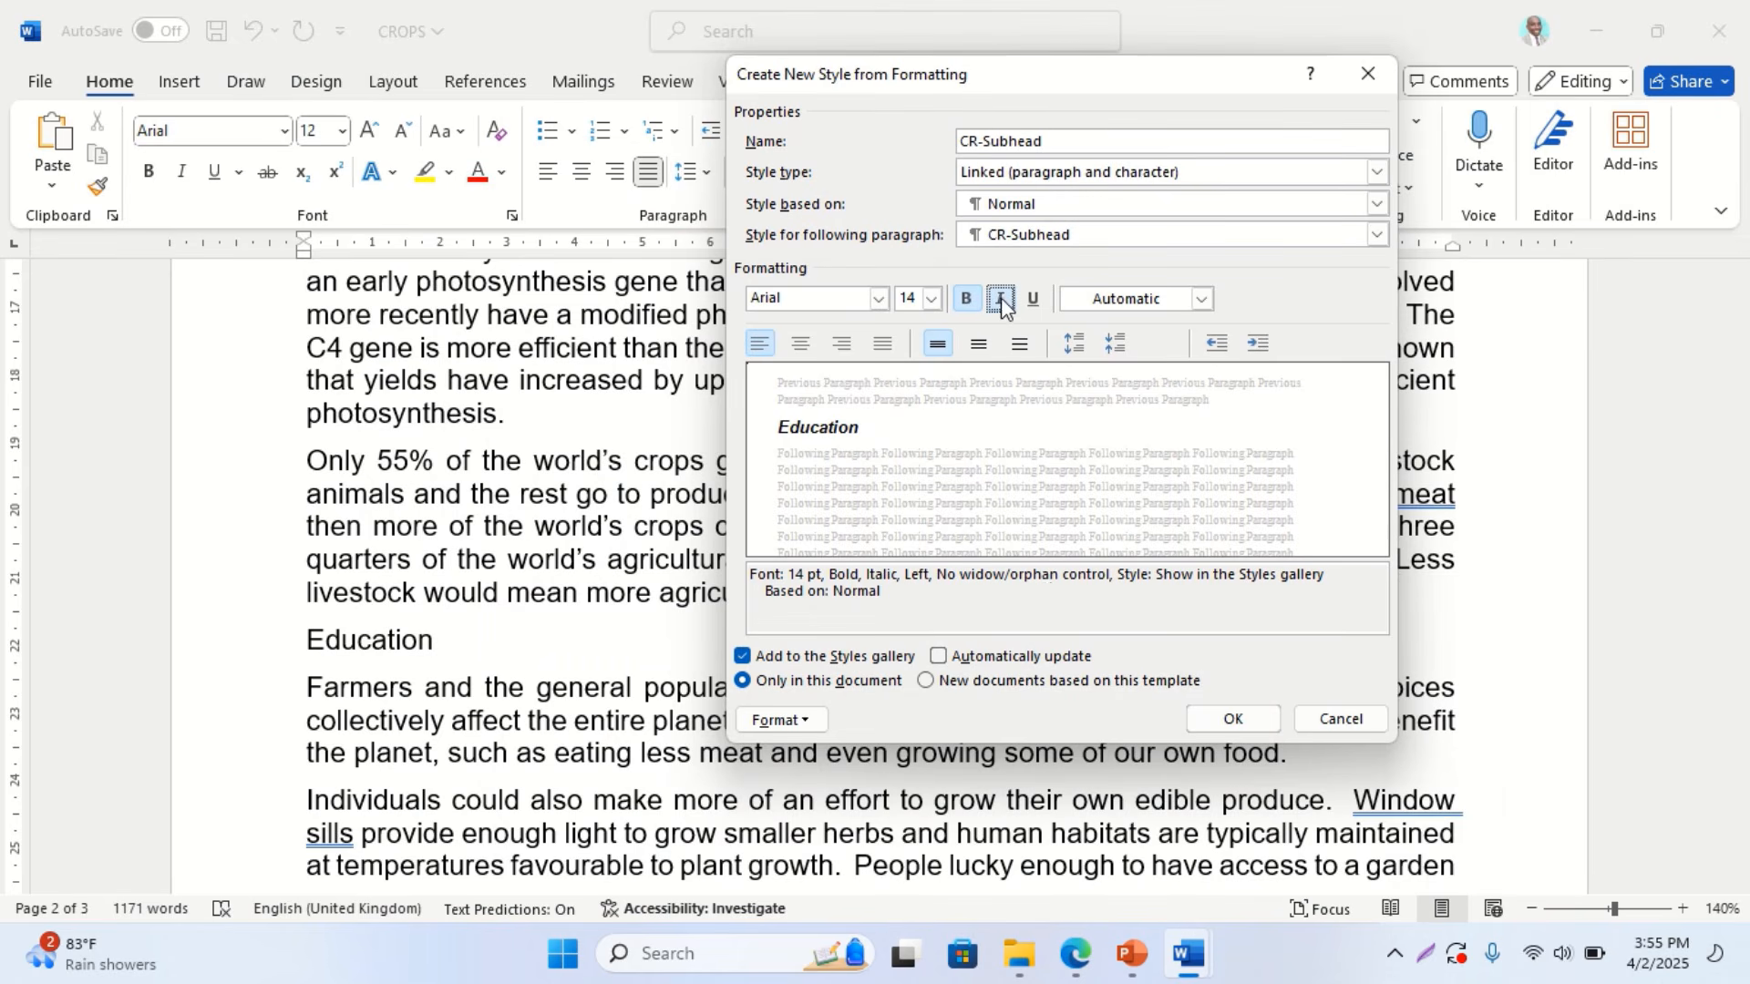
Open the CR-Subhead style's paragraph settings, and highlight the single, 0 and 10 spacing entries in the task sheet
click(1082, 968)
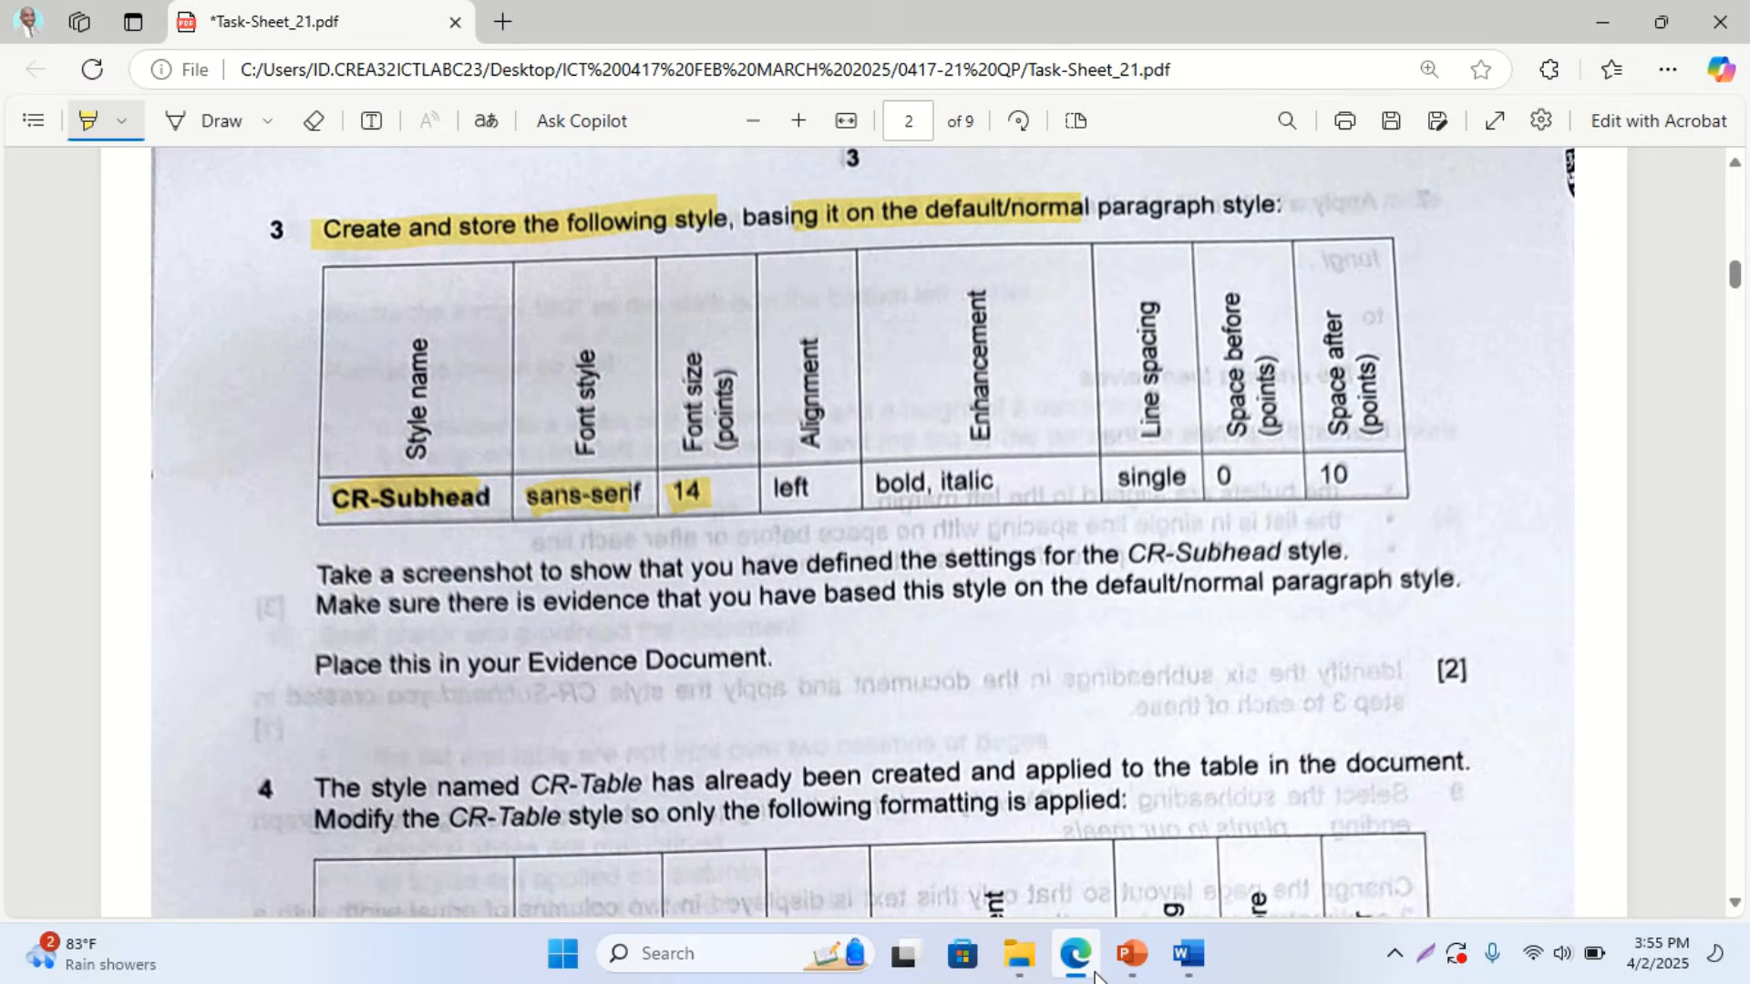
click(1094, 972)
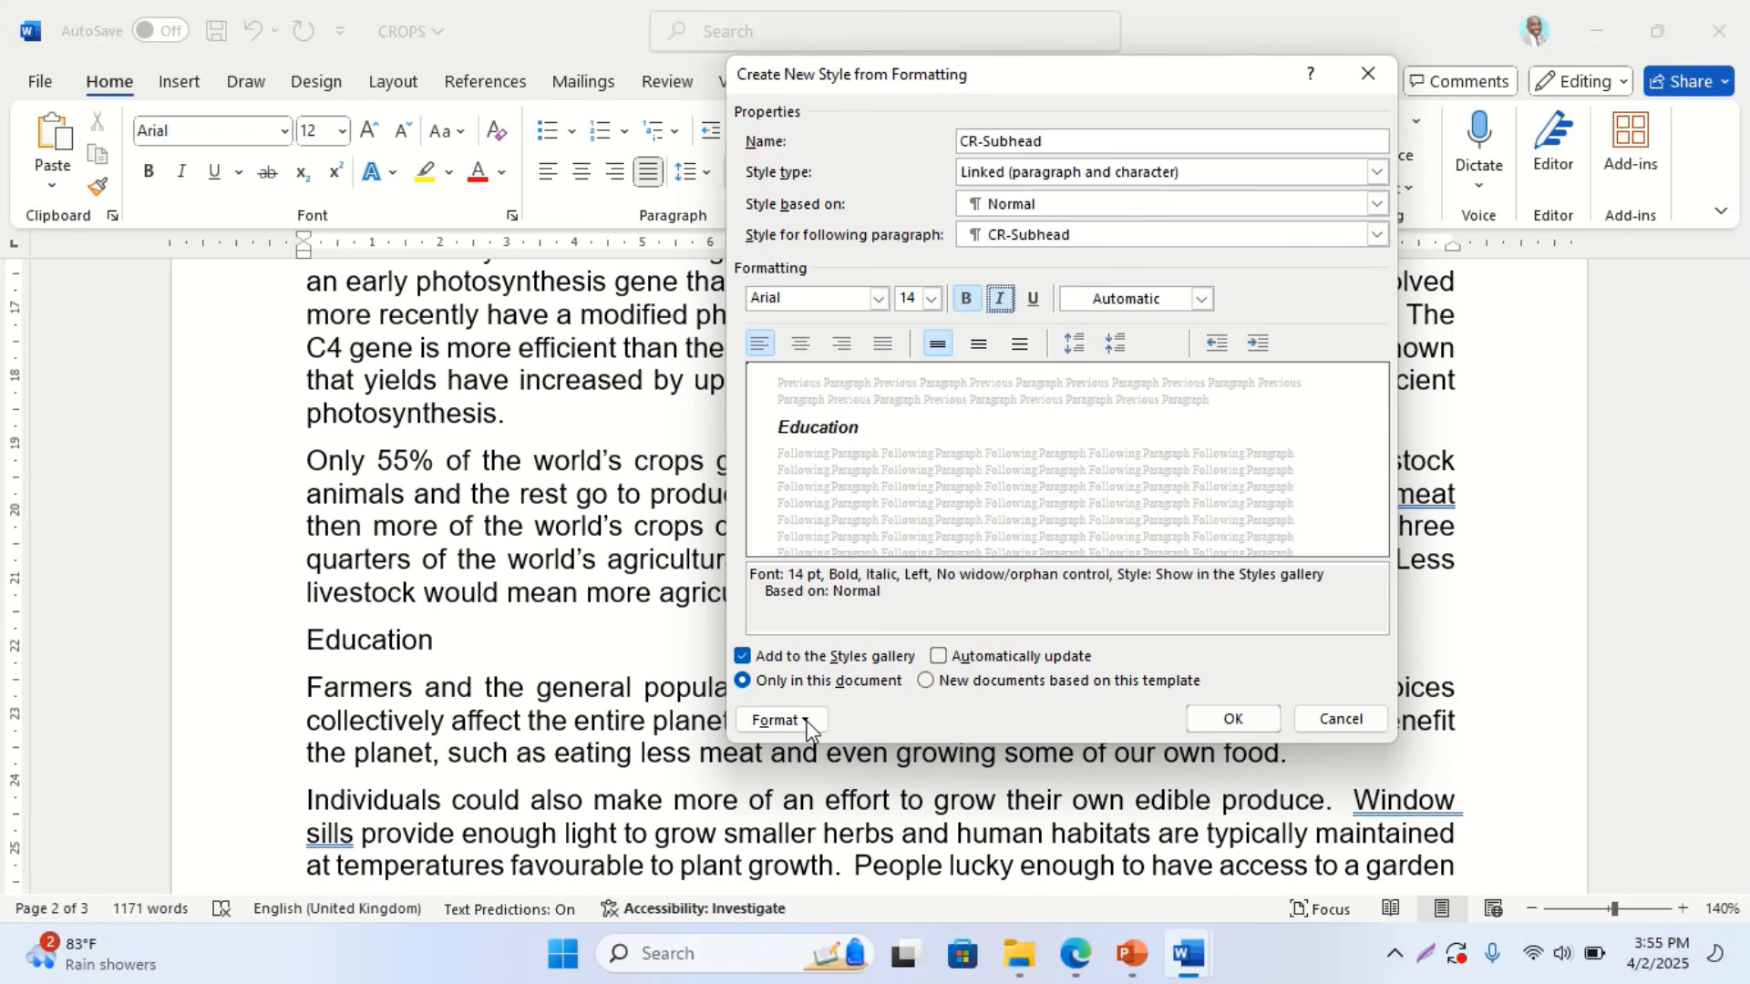
click(806, 720)
click(816, 484)
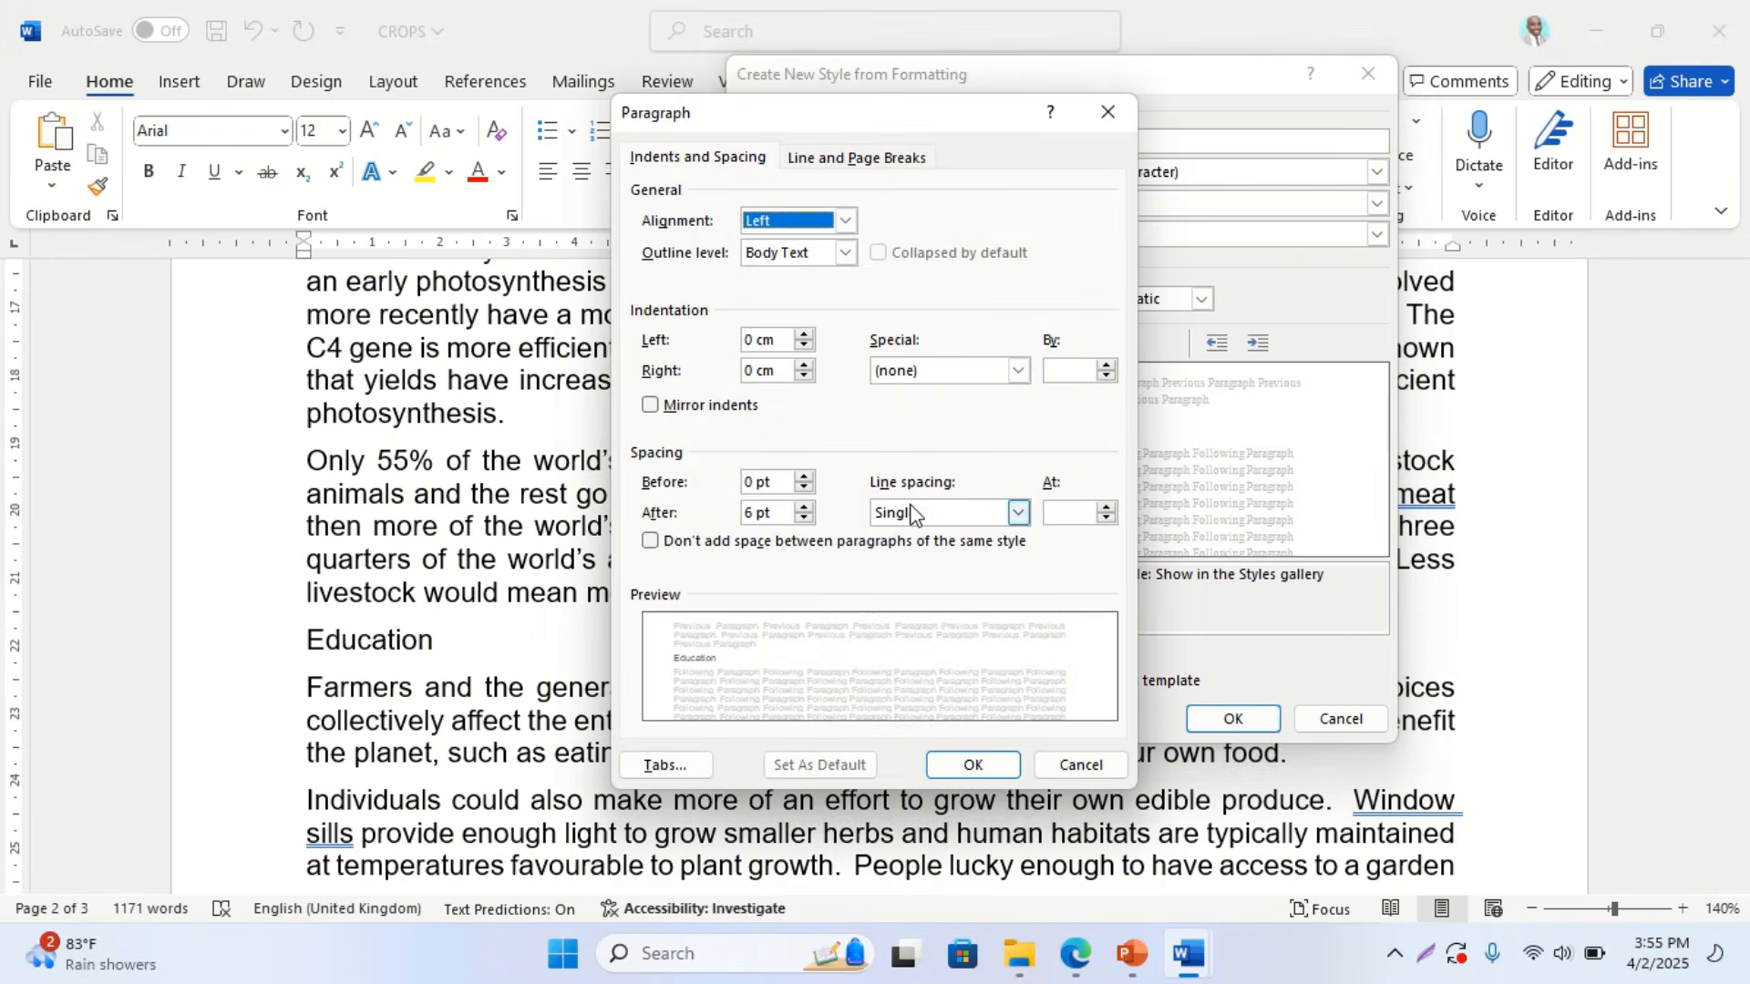
click(1098, 972)
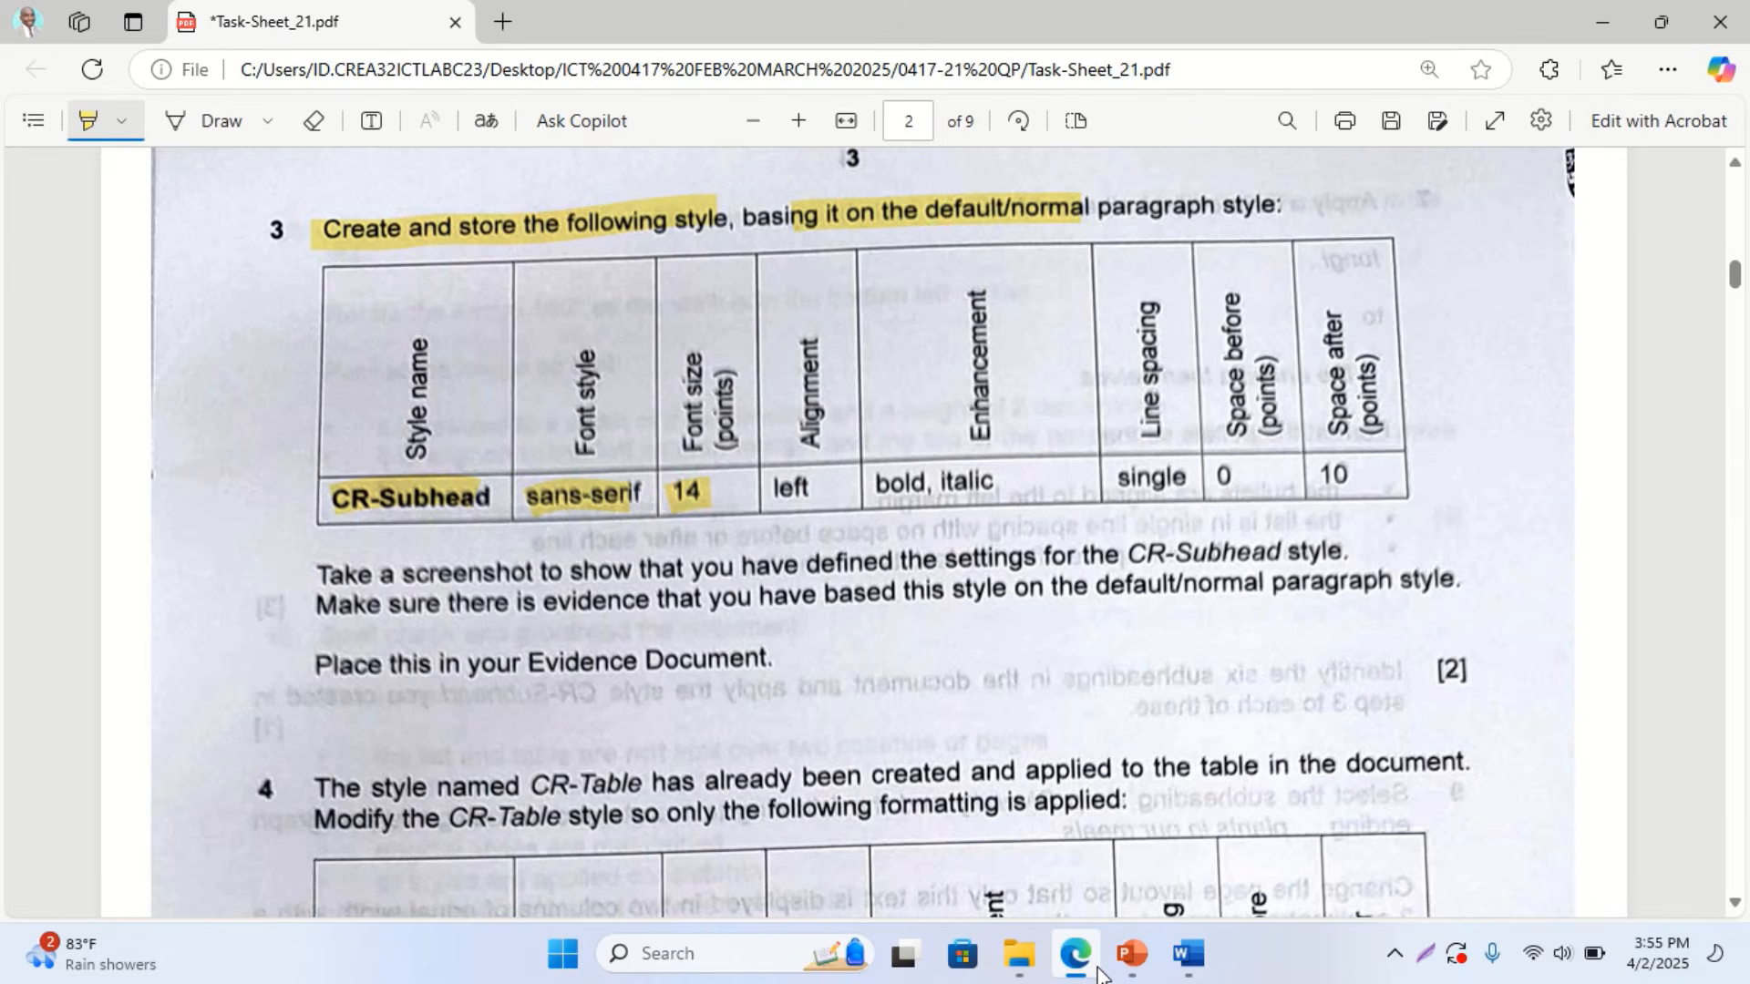
drag(1125, 476, 1360, 477)
In CROPS, set the CR-Subhead style's spacing after to 10 pt and accept the paragraph settings
click(1078, 971)
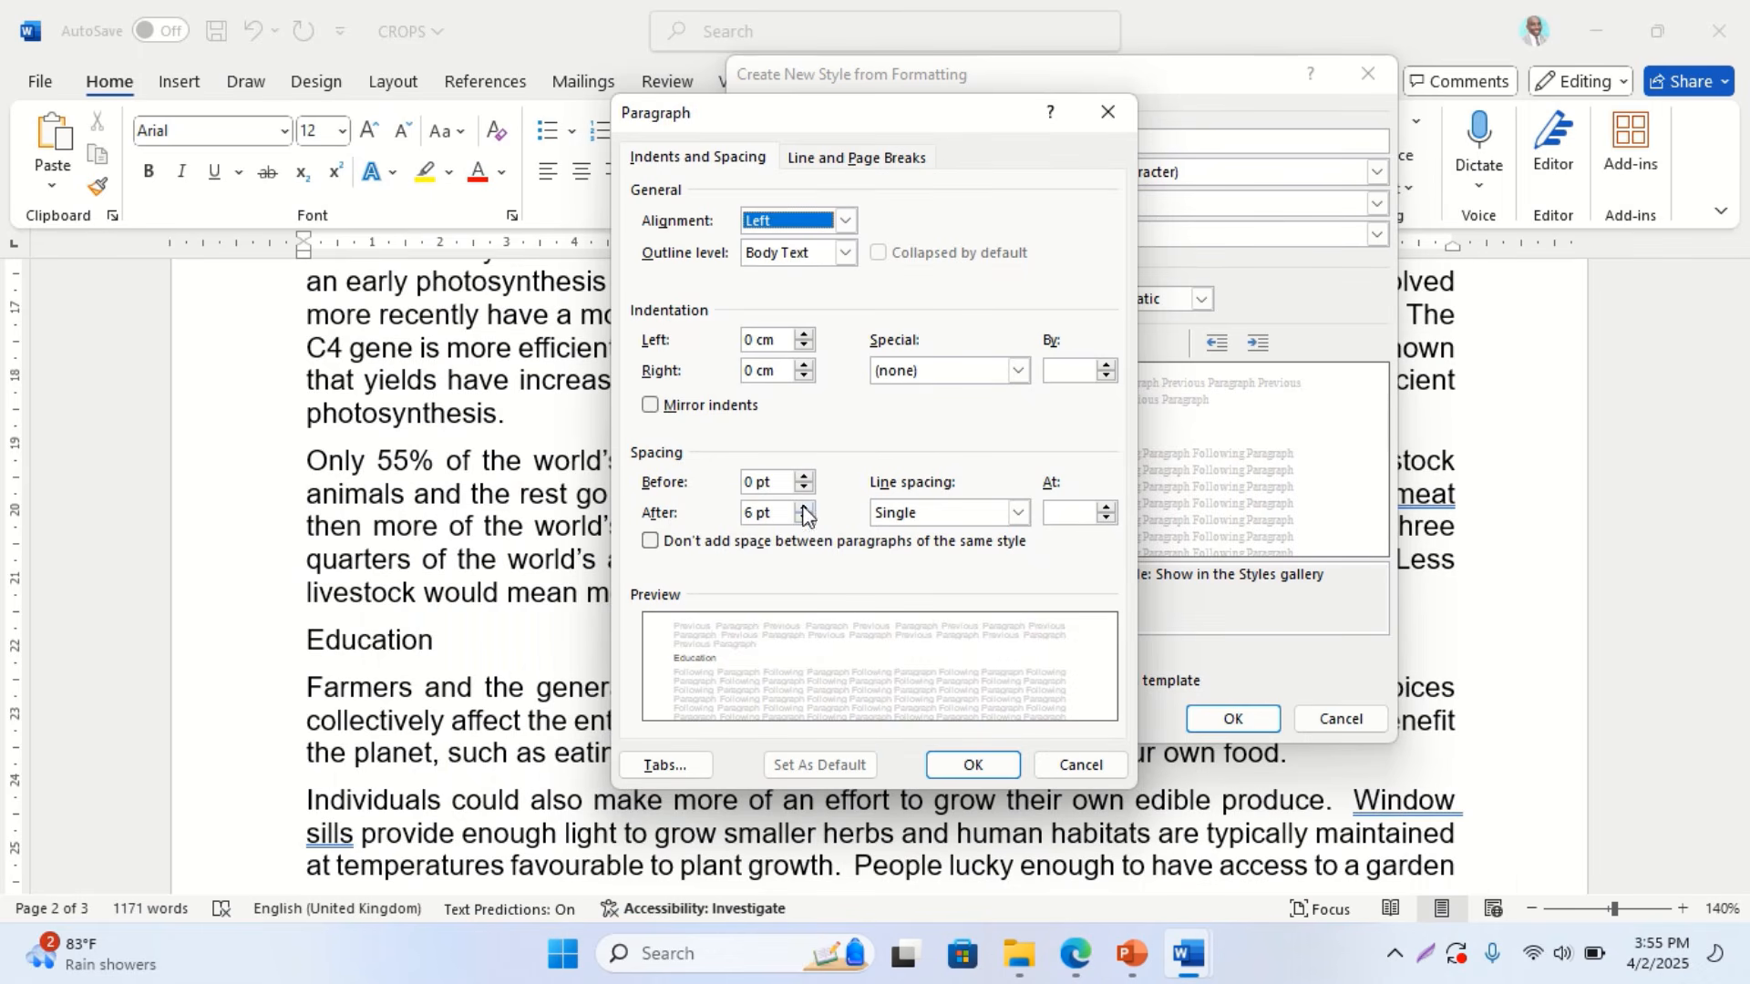
click(748, 515)
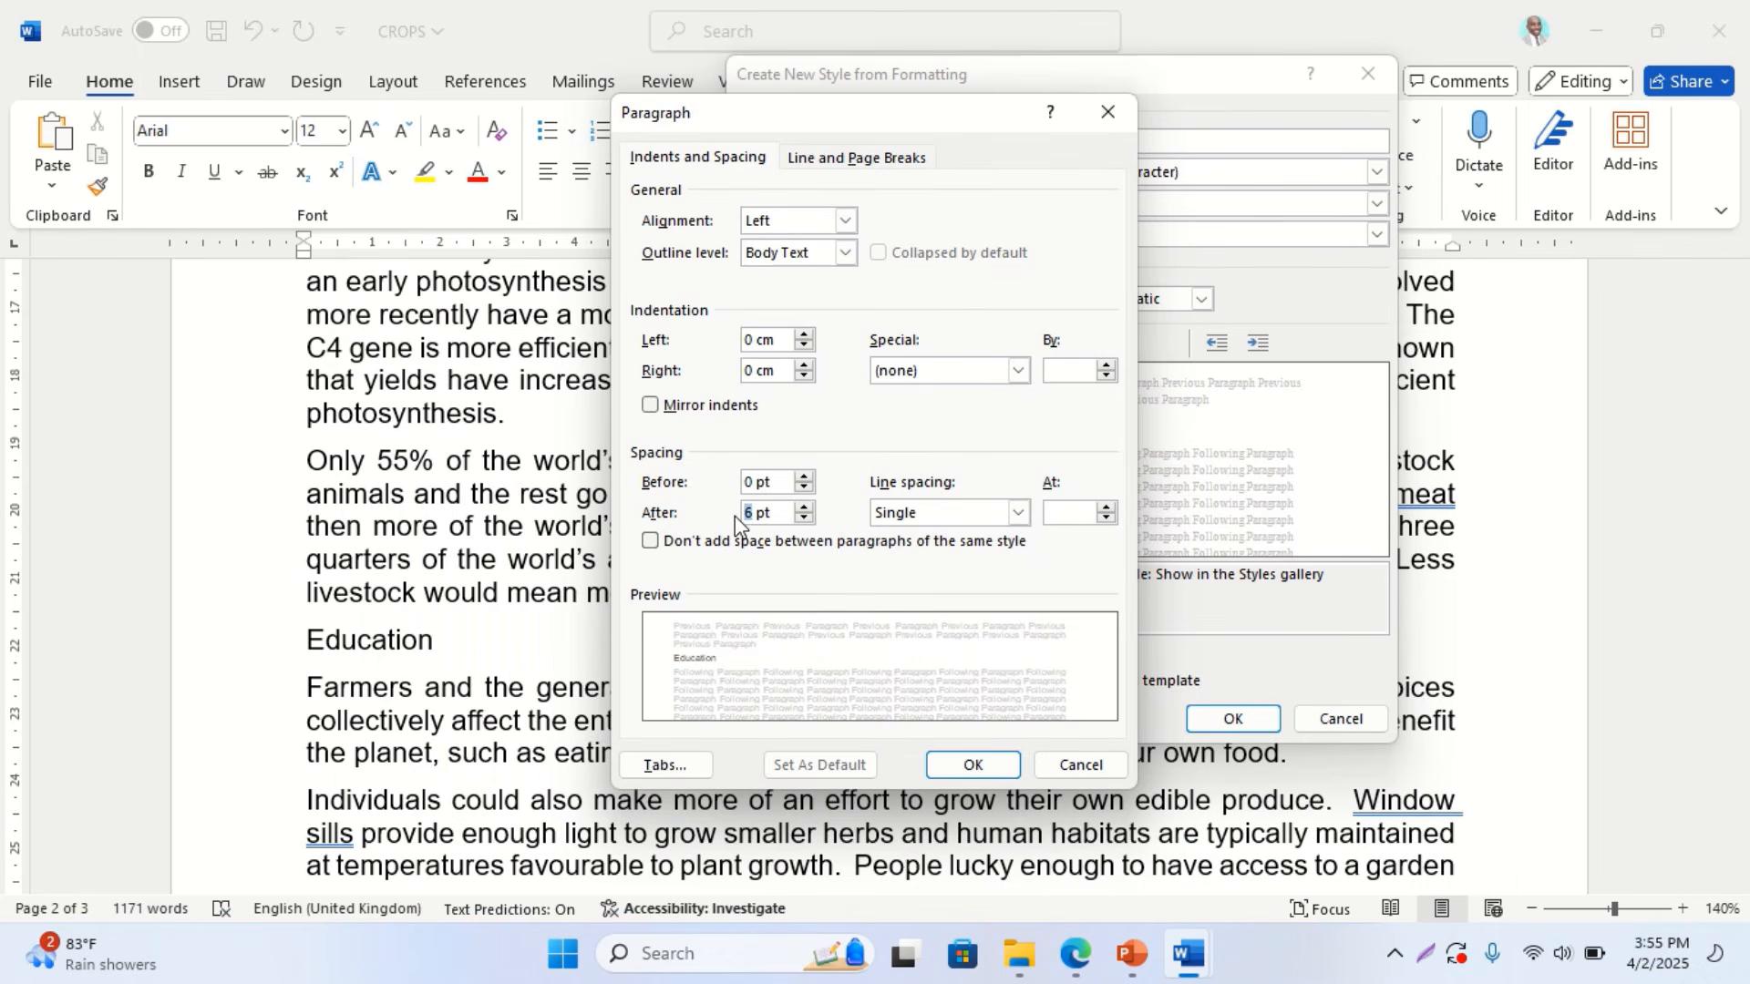
text(10)
click(1076, 954)
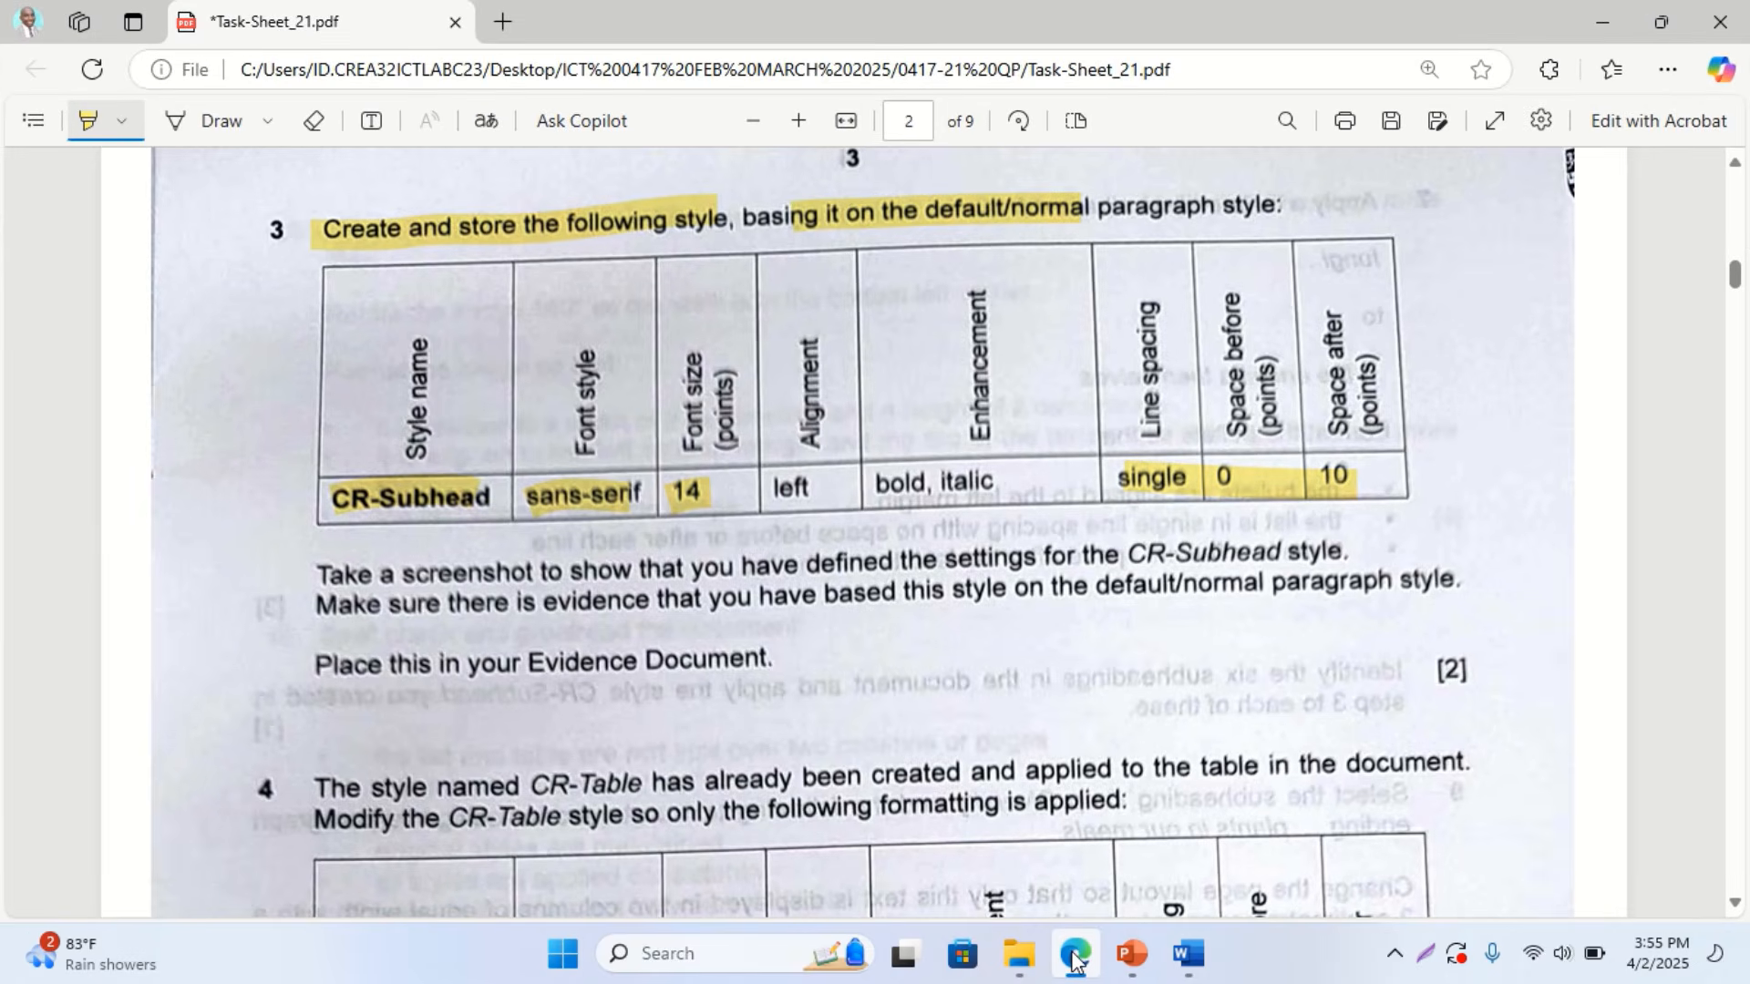
click(1075, 953)
click(972, 764)
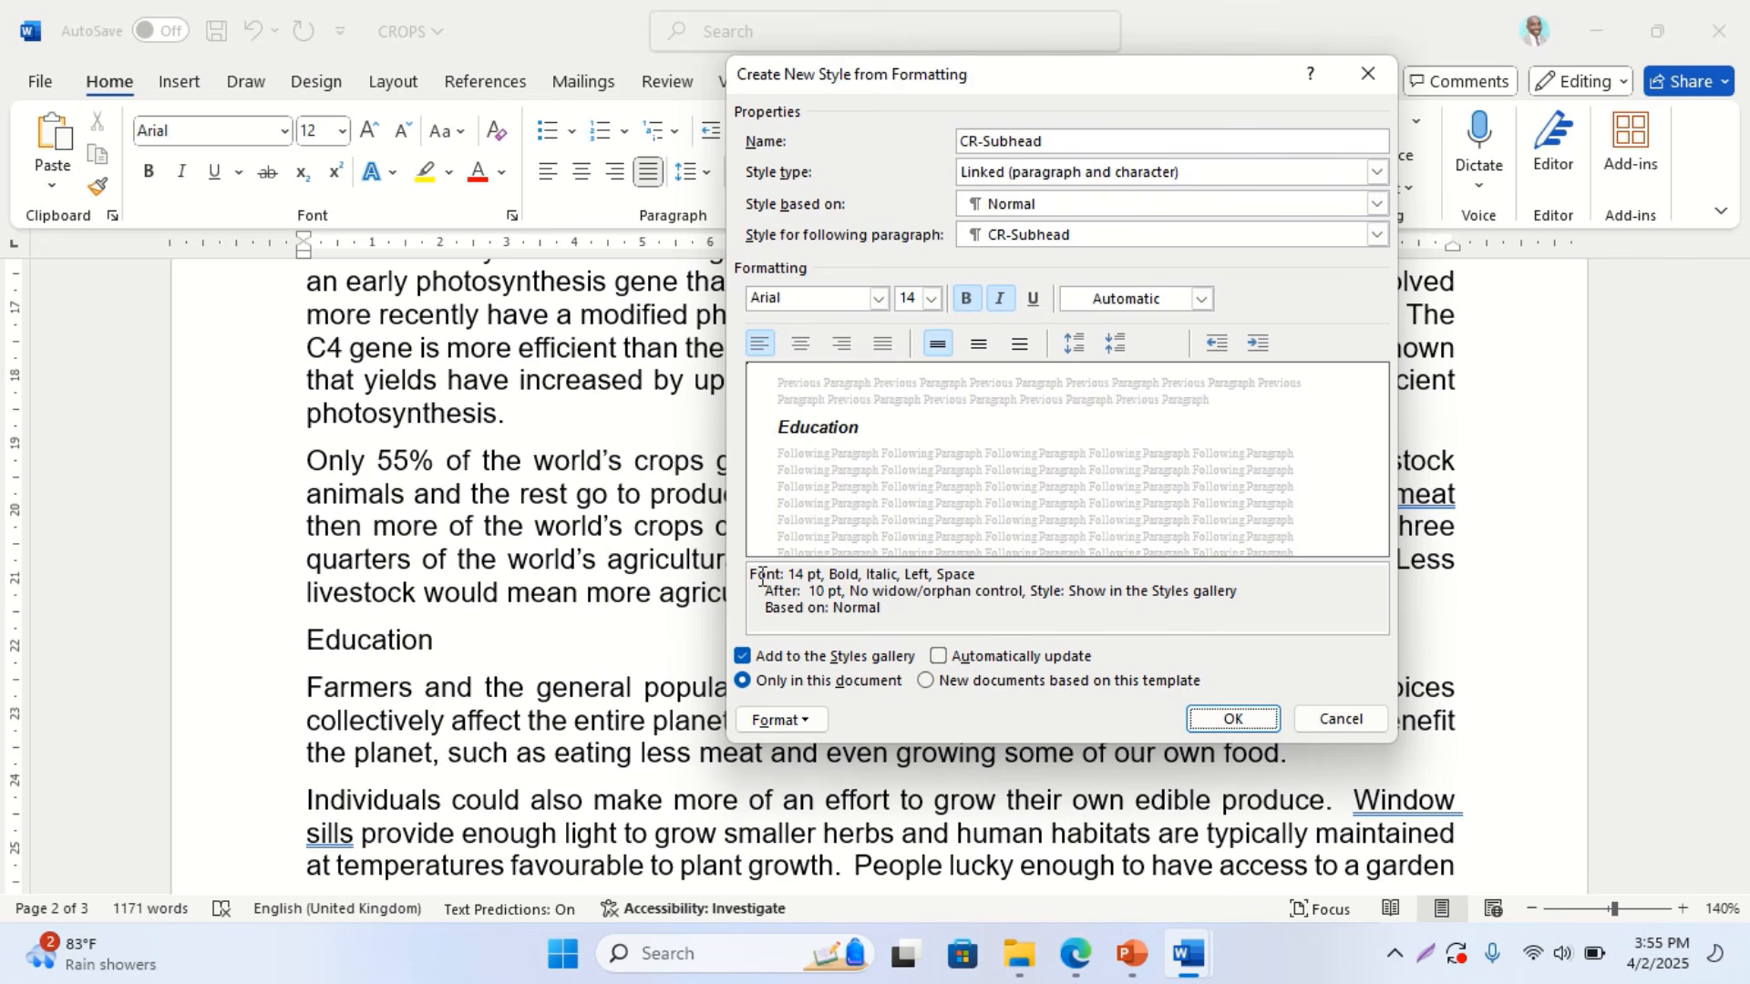
Review the CR-Subhead style's description, and highlight the left and bold, italic entries in the task sheet
drag(789, 575, 993, 607)
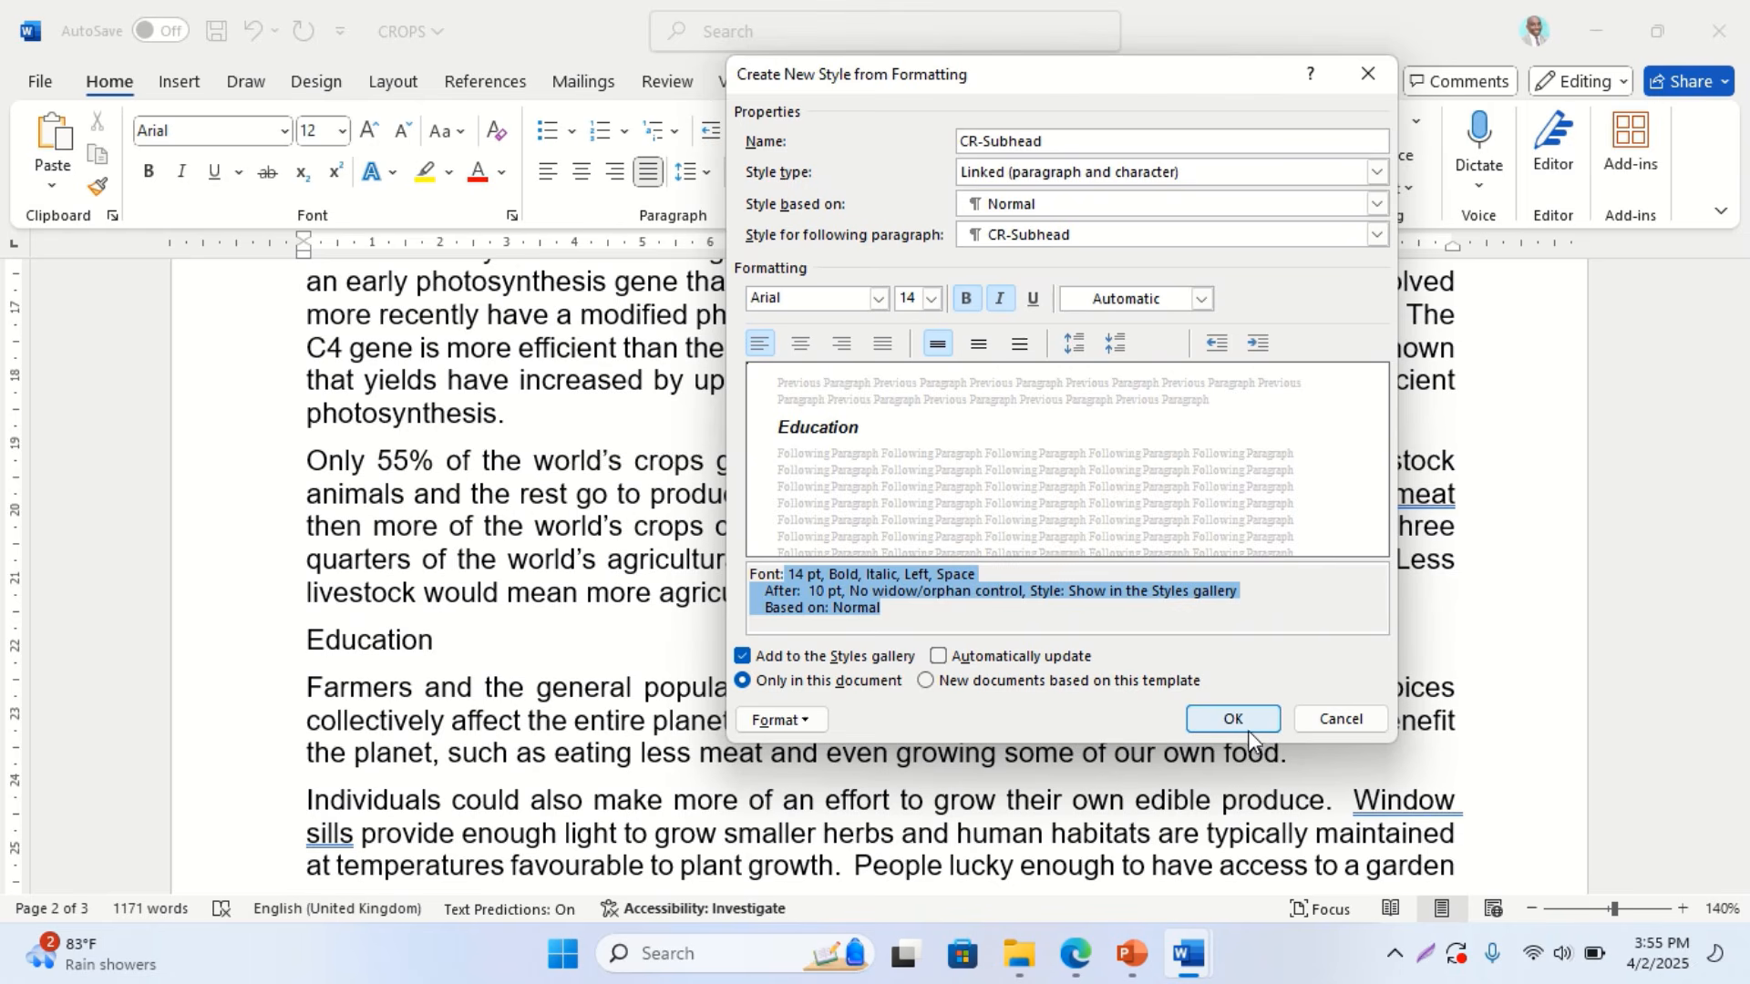
click(1077, 964)
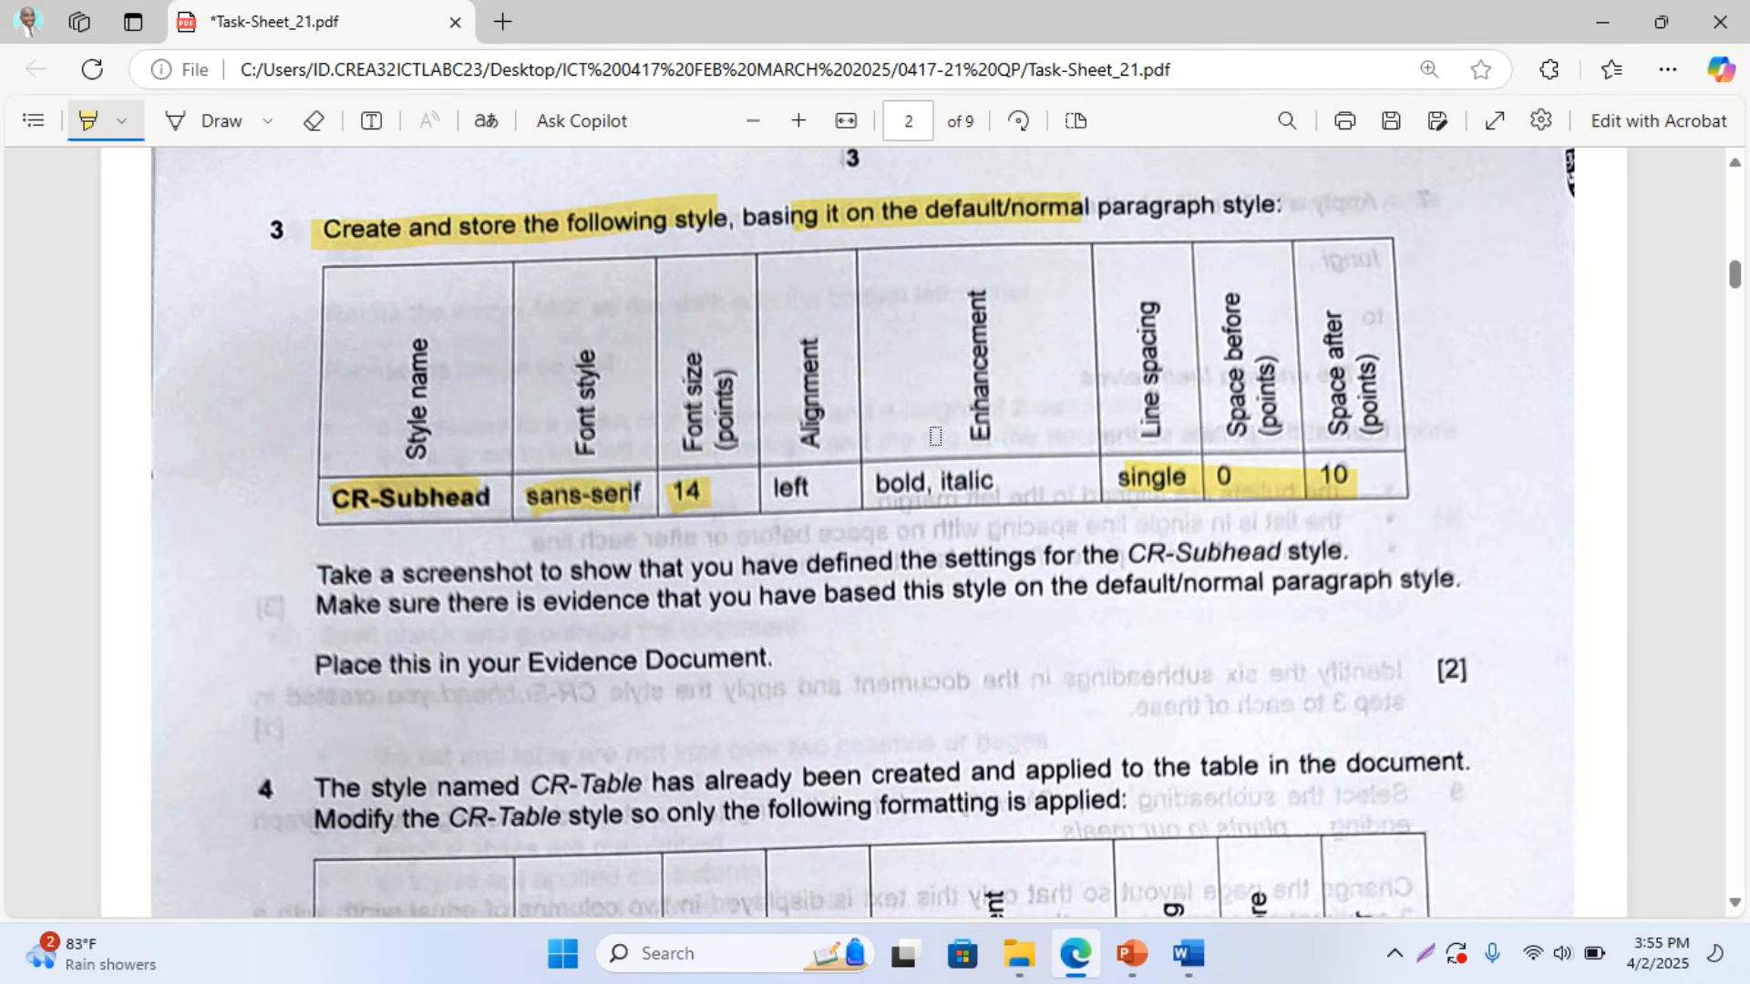
drag(779, 493, 1012, 484)
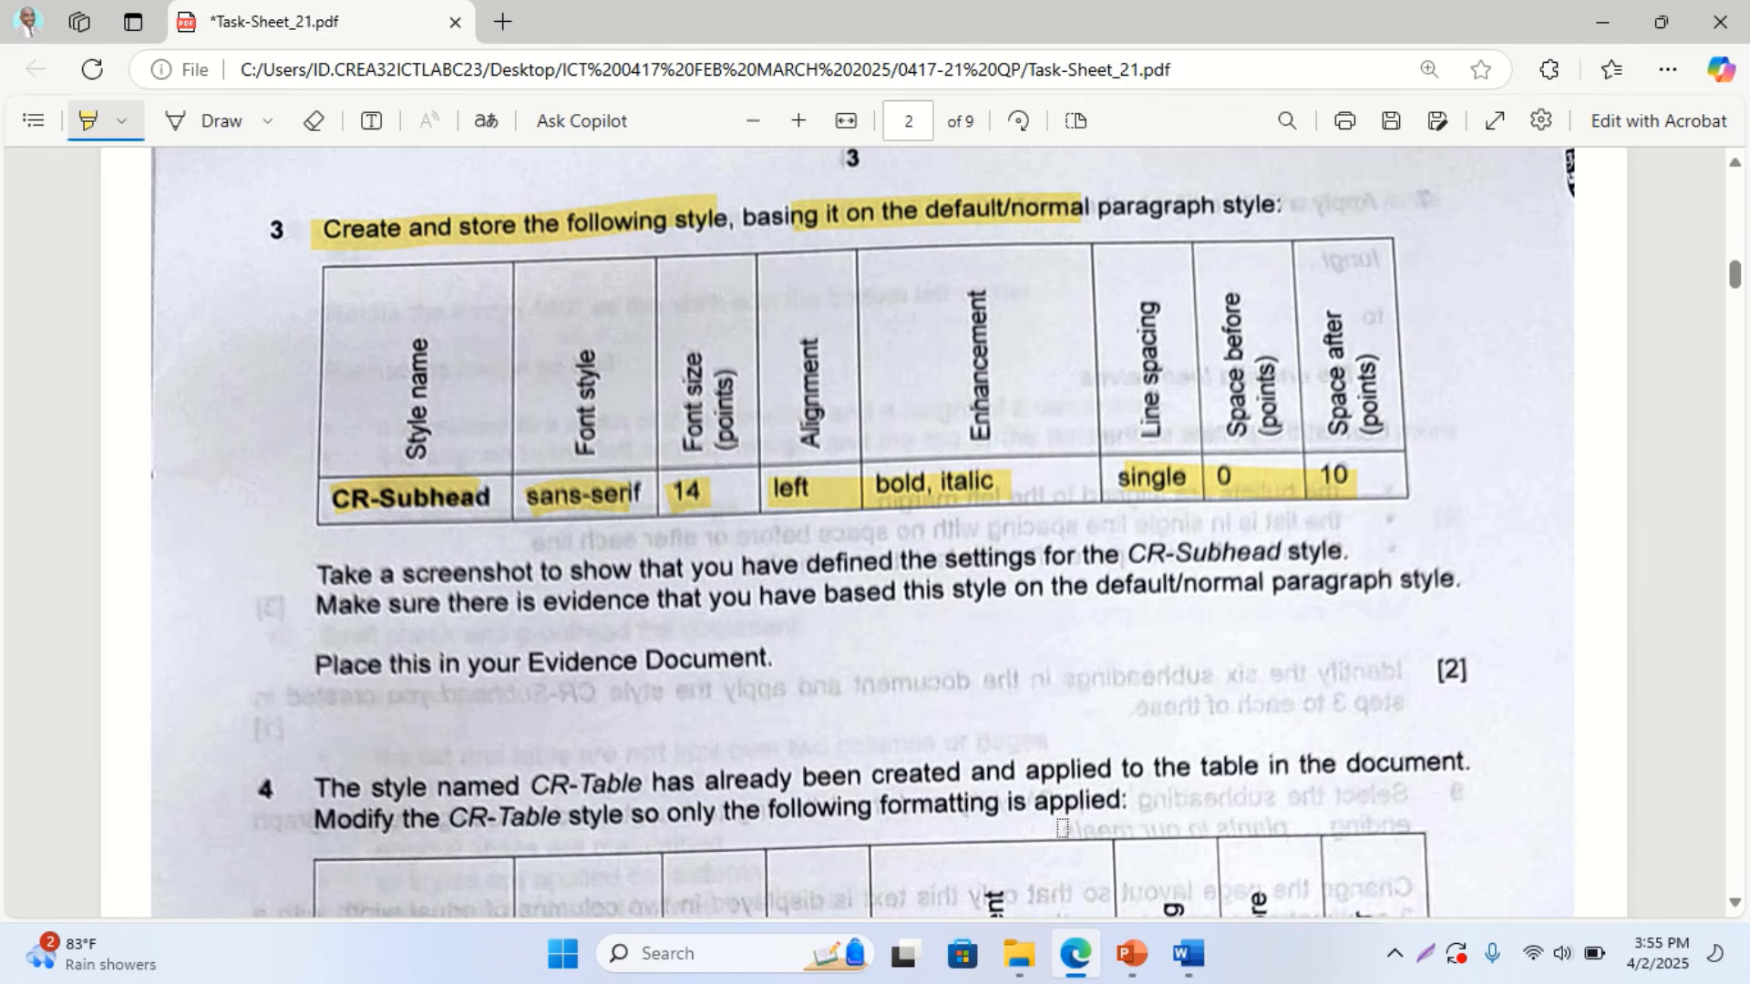
Copy a screenshot of the dialog with the CR-Subhead settings, and create the style in CROPS
click(1077, 978)
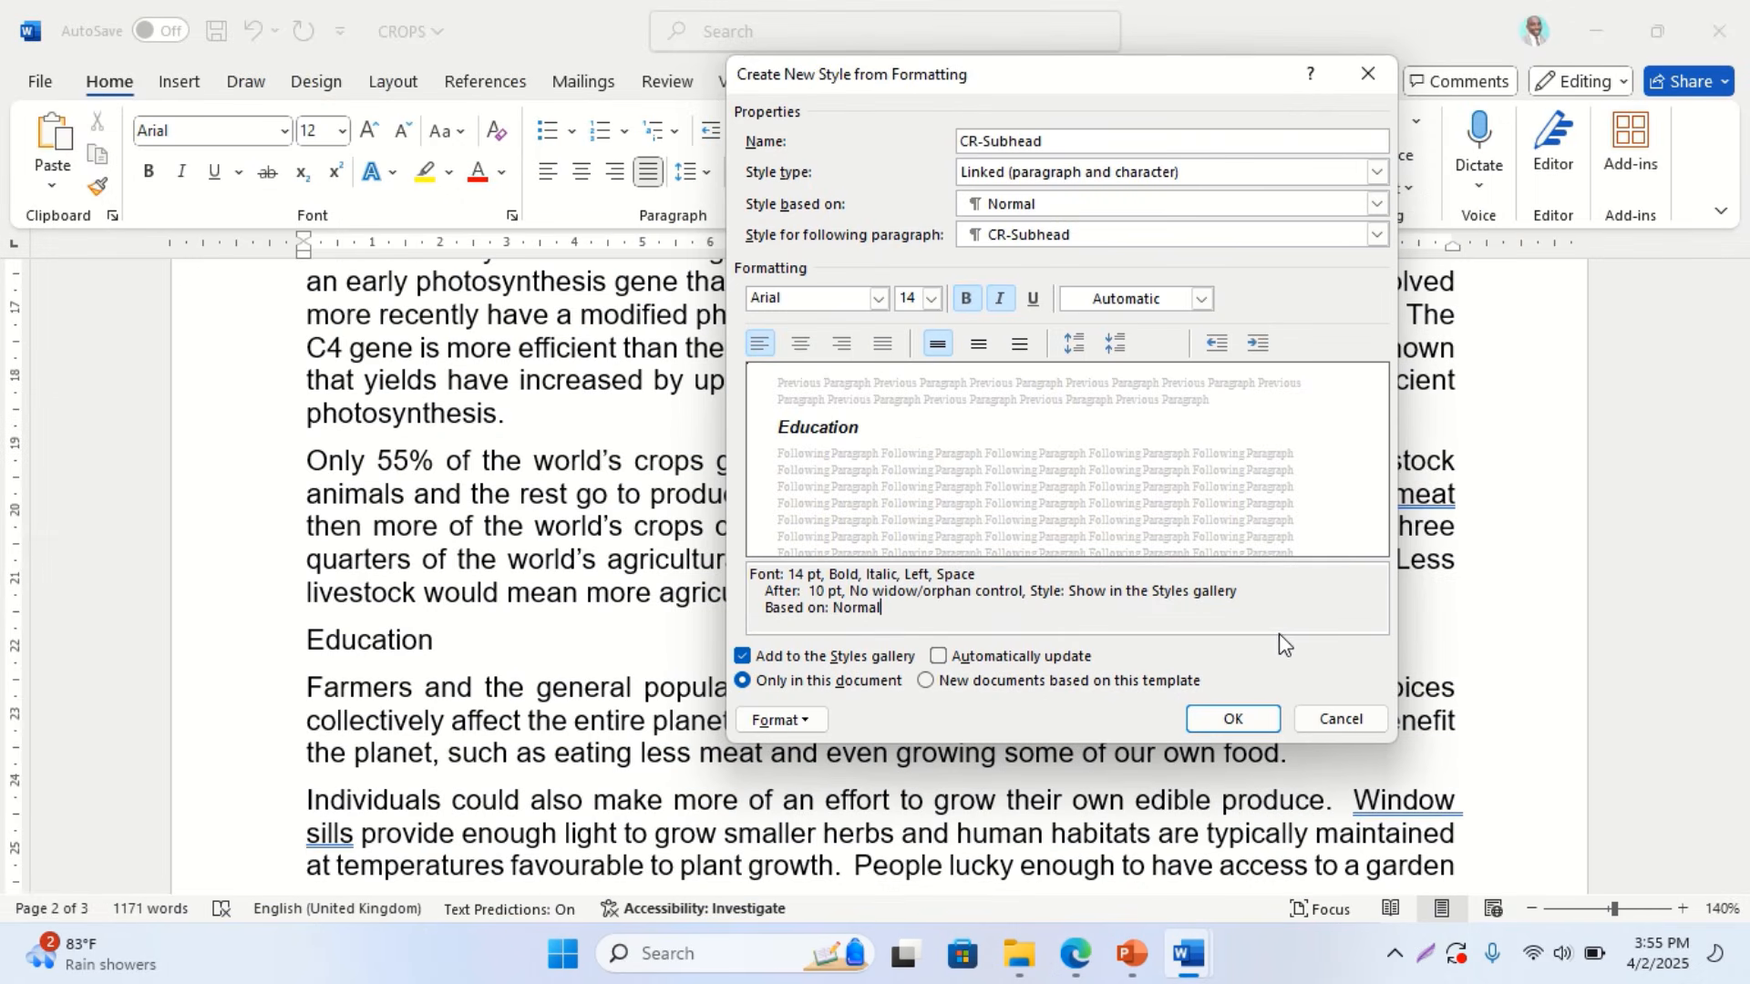
key(super+shift+s)
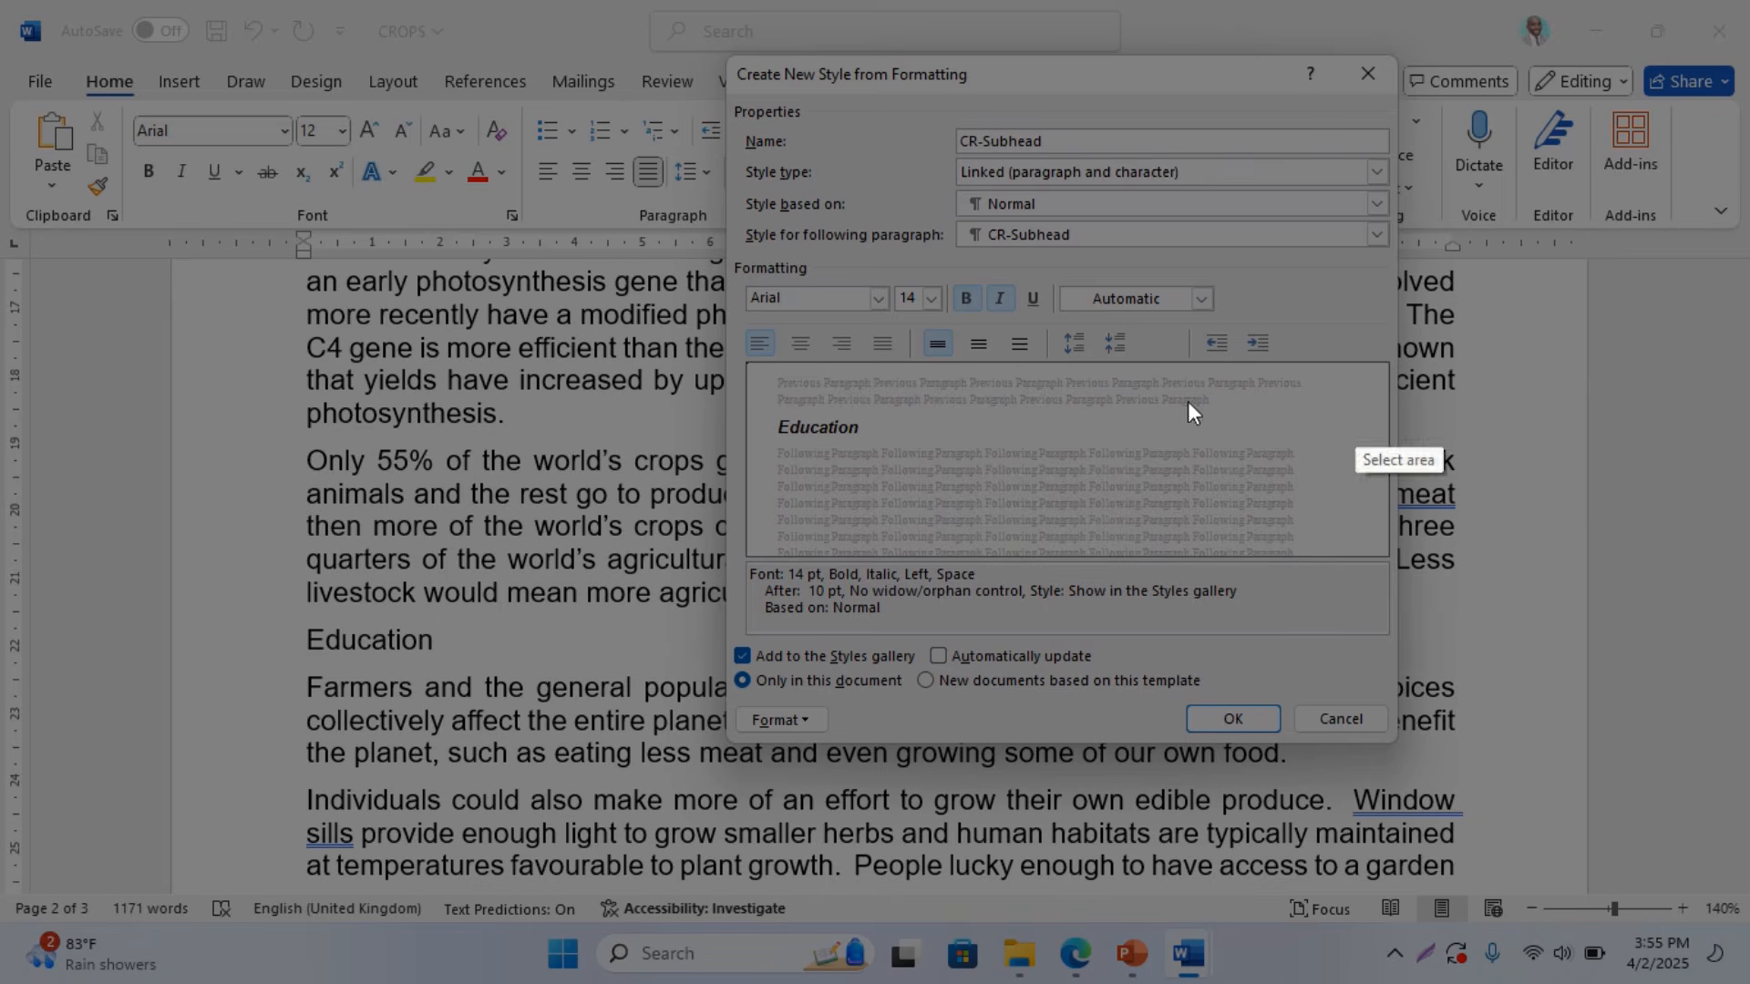
mouse_move(731, 56)
mouse_down()
mouse_move(768, 62)
mouse_move(1437, 594)
mouse_move(1410, 737)
mouse_up()
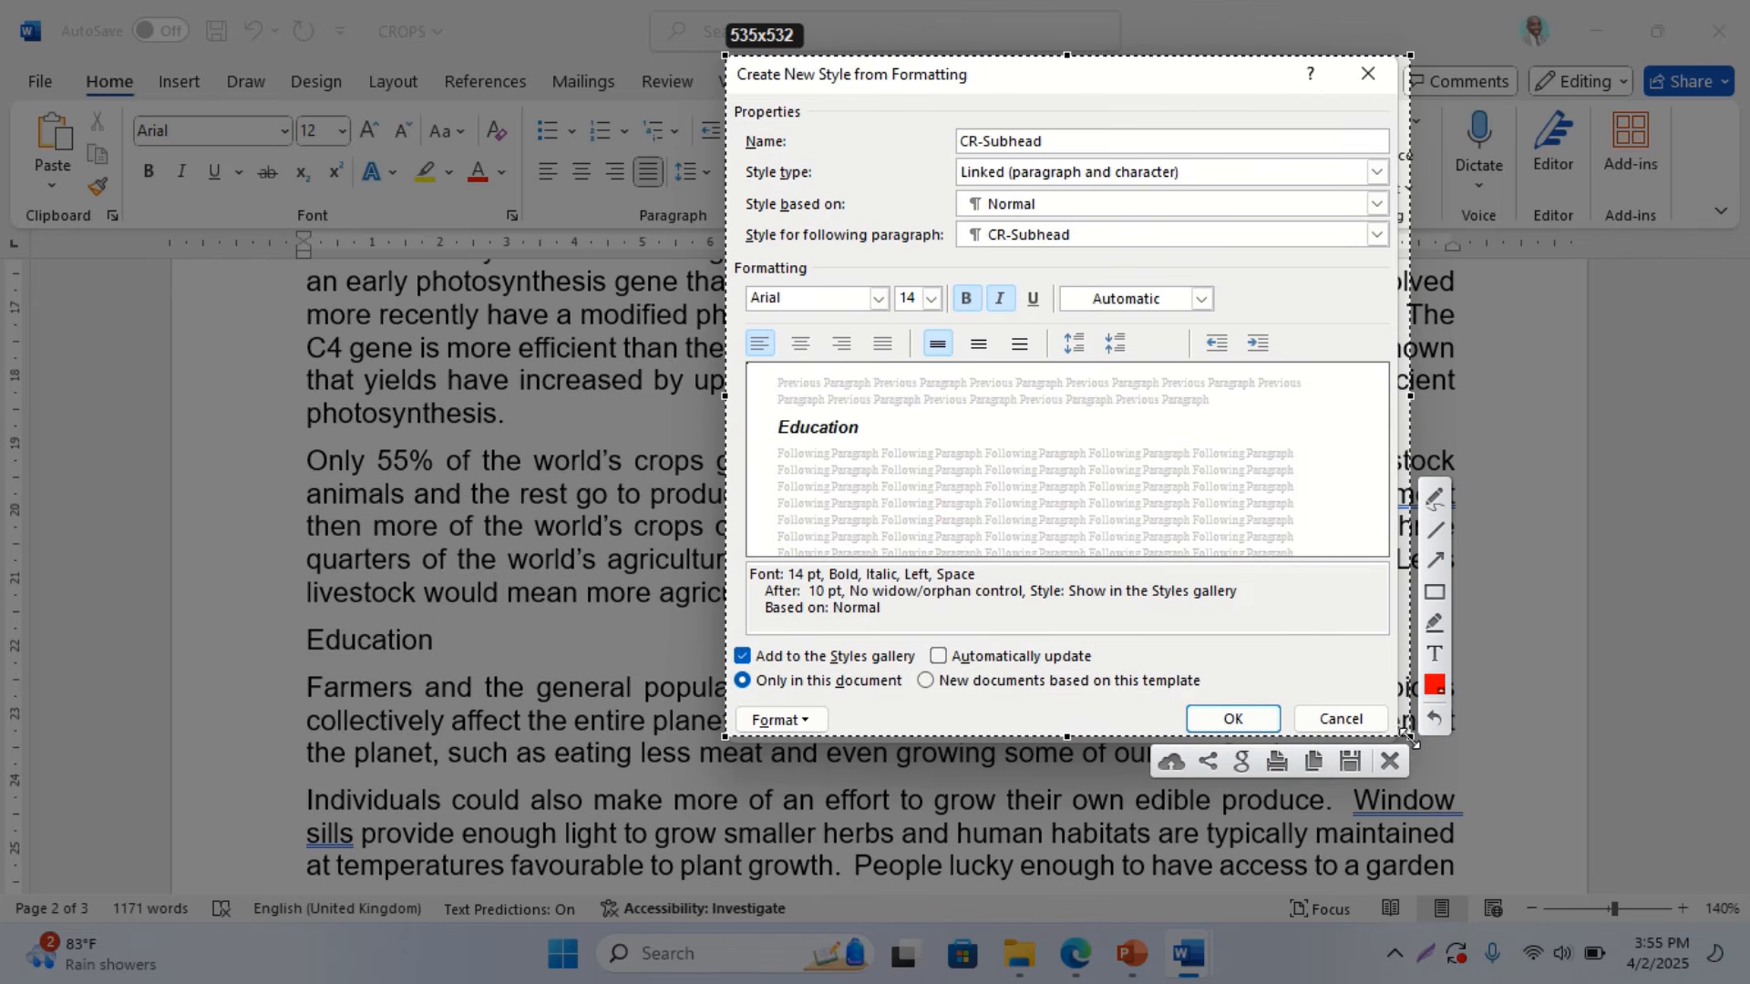
click(1313, 761)
click(1232, 719)
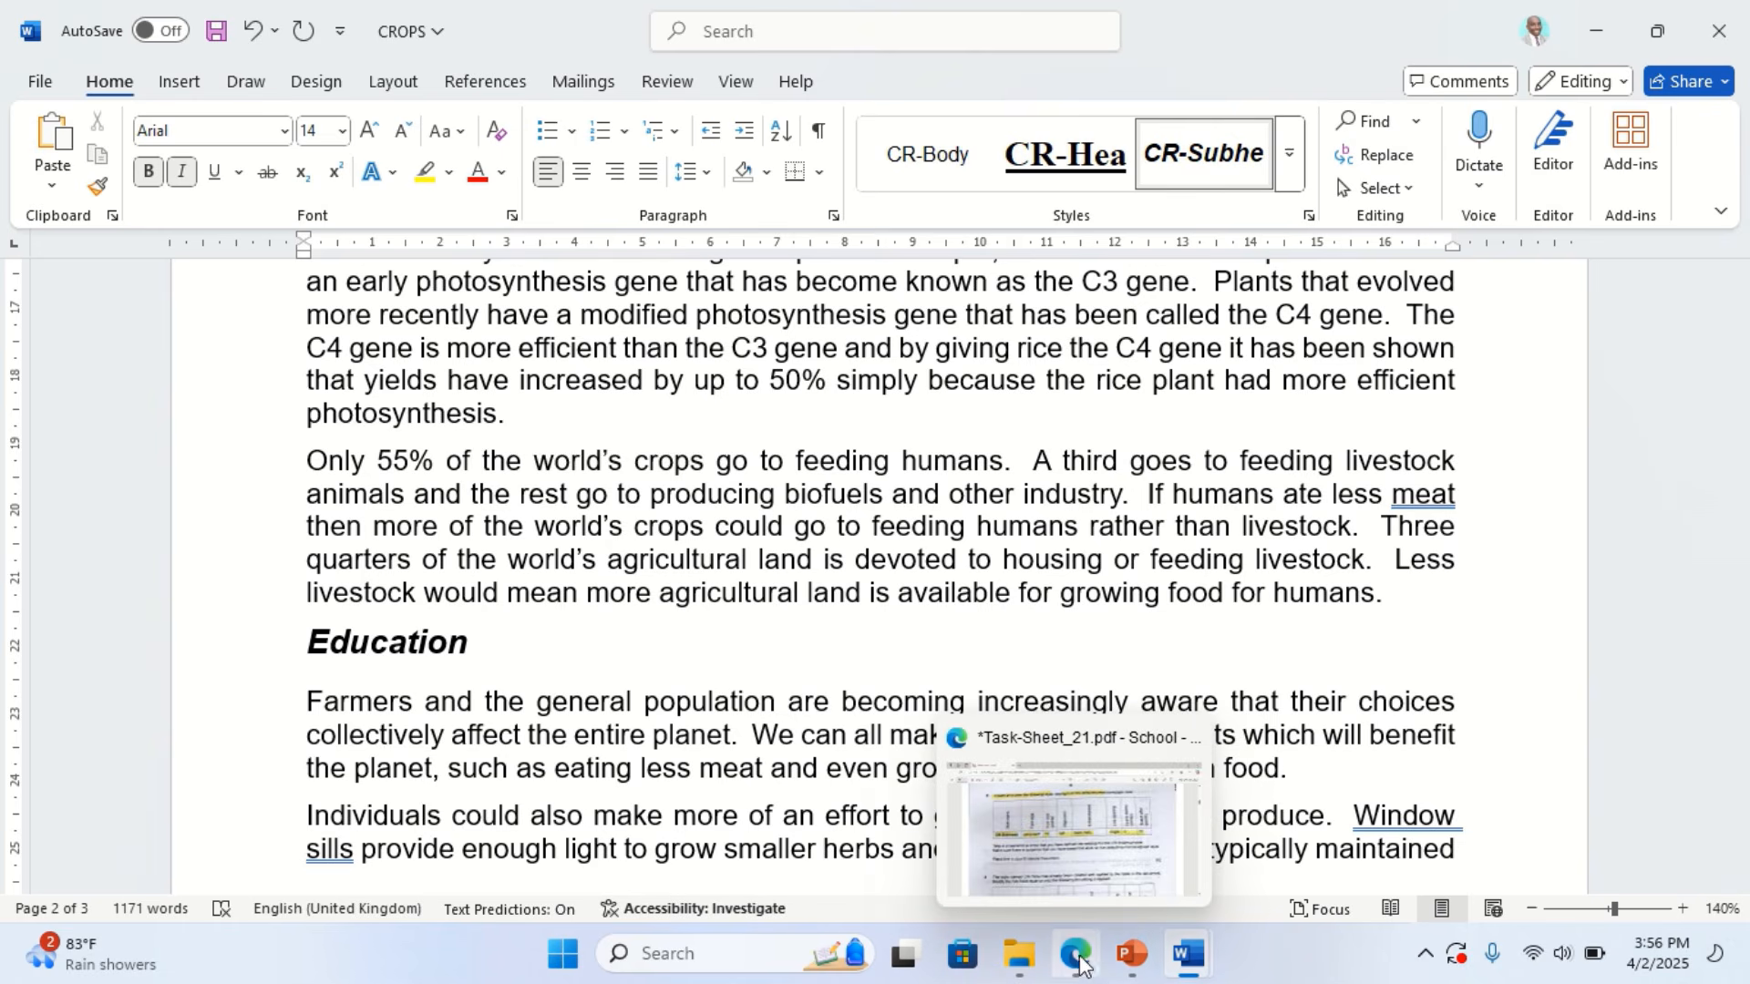
Switch to EVIDENCE001 and paste the screenshot under the Step 3 evidence heading
mouse_move(1185, 957)
click(1026, 836)
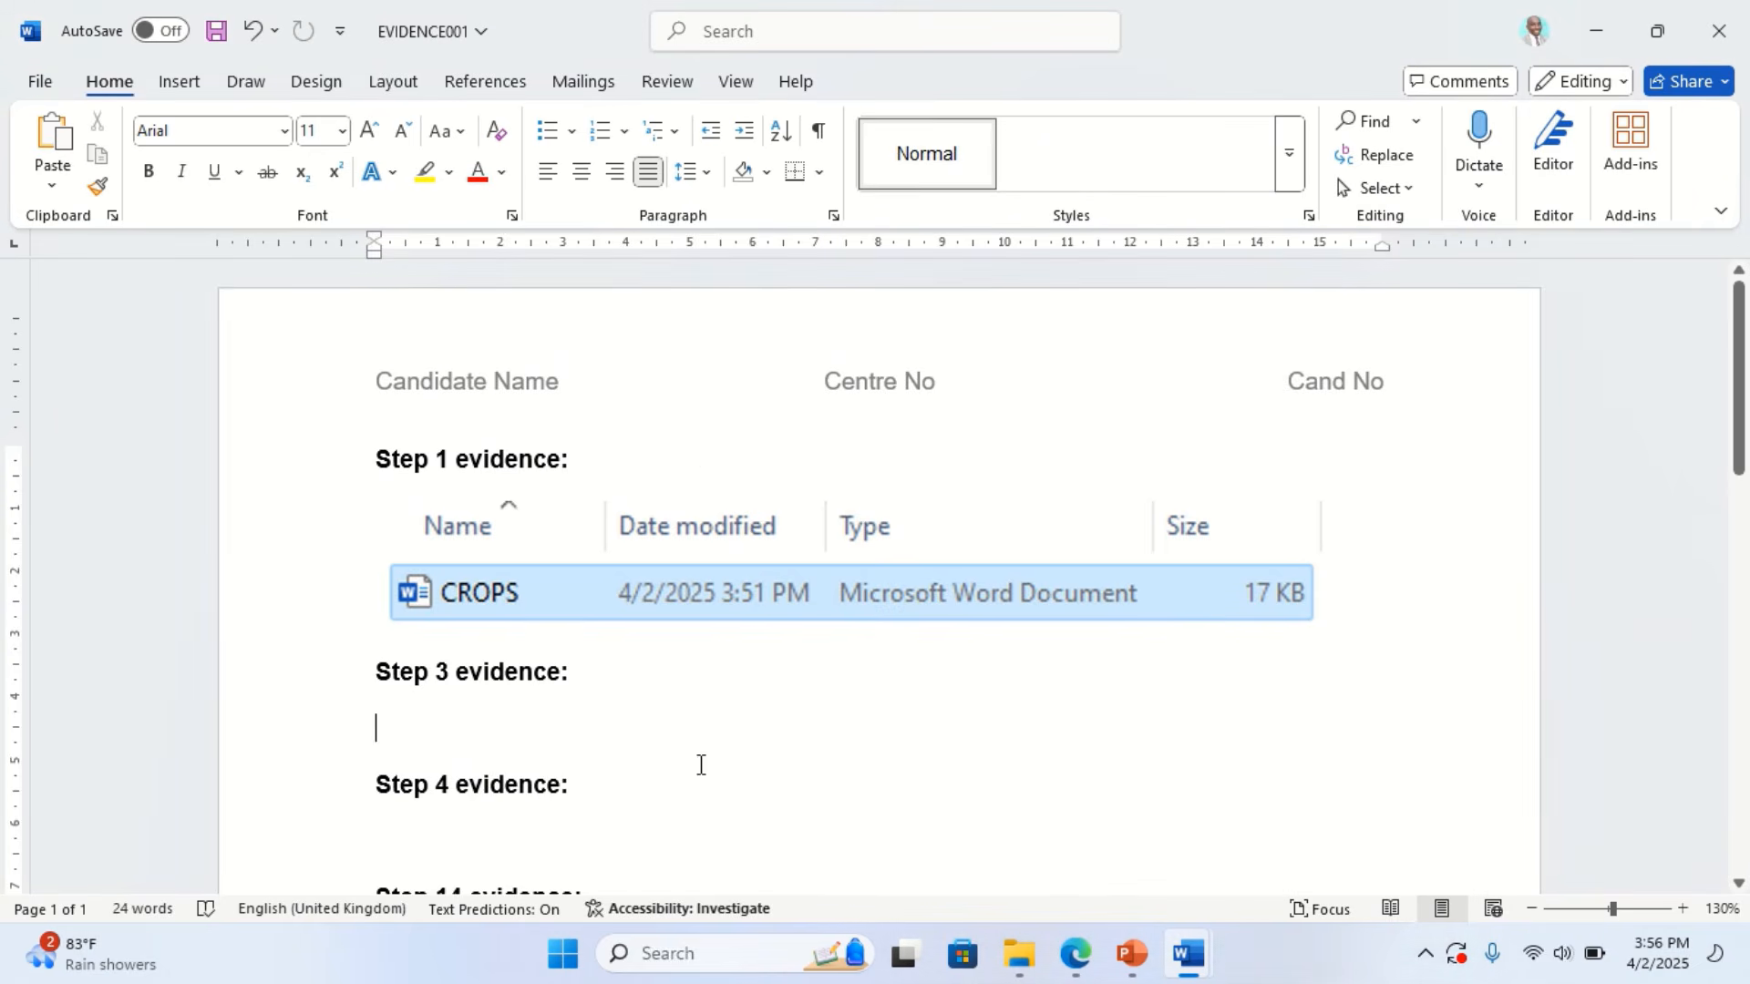
click(52, 141)
In the task sheet, highlight step 4's instruction to modify the CR-Table style applied to the table
mouse_move(1153, 958)
click(1076, 954)
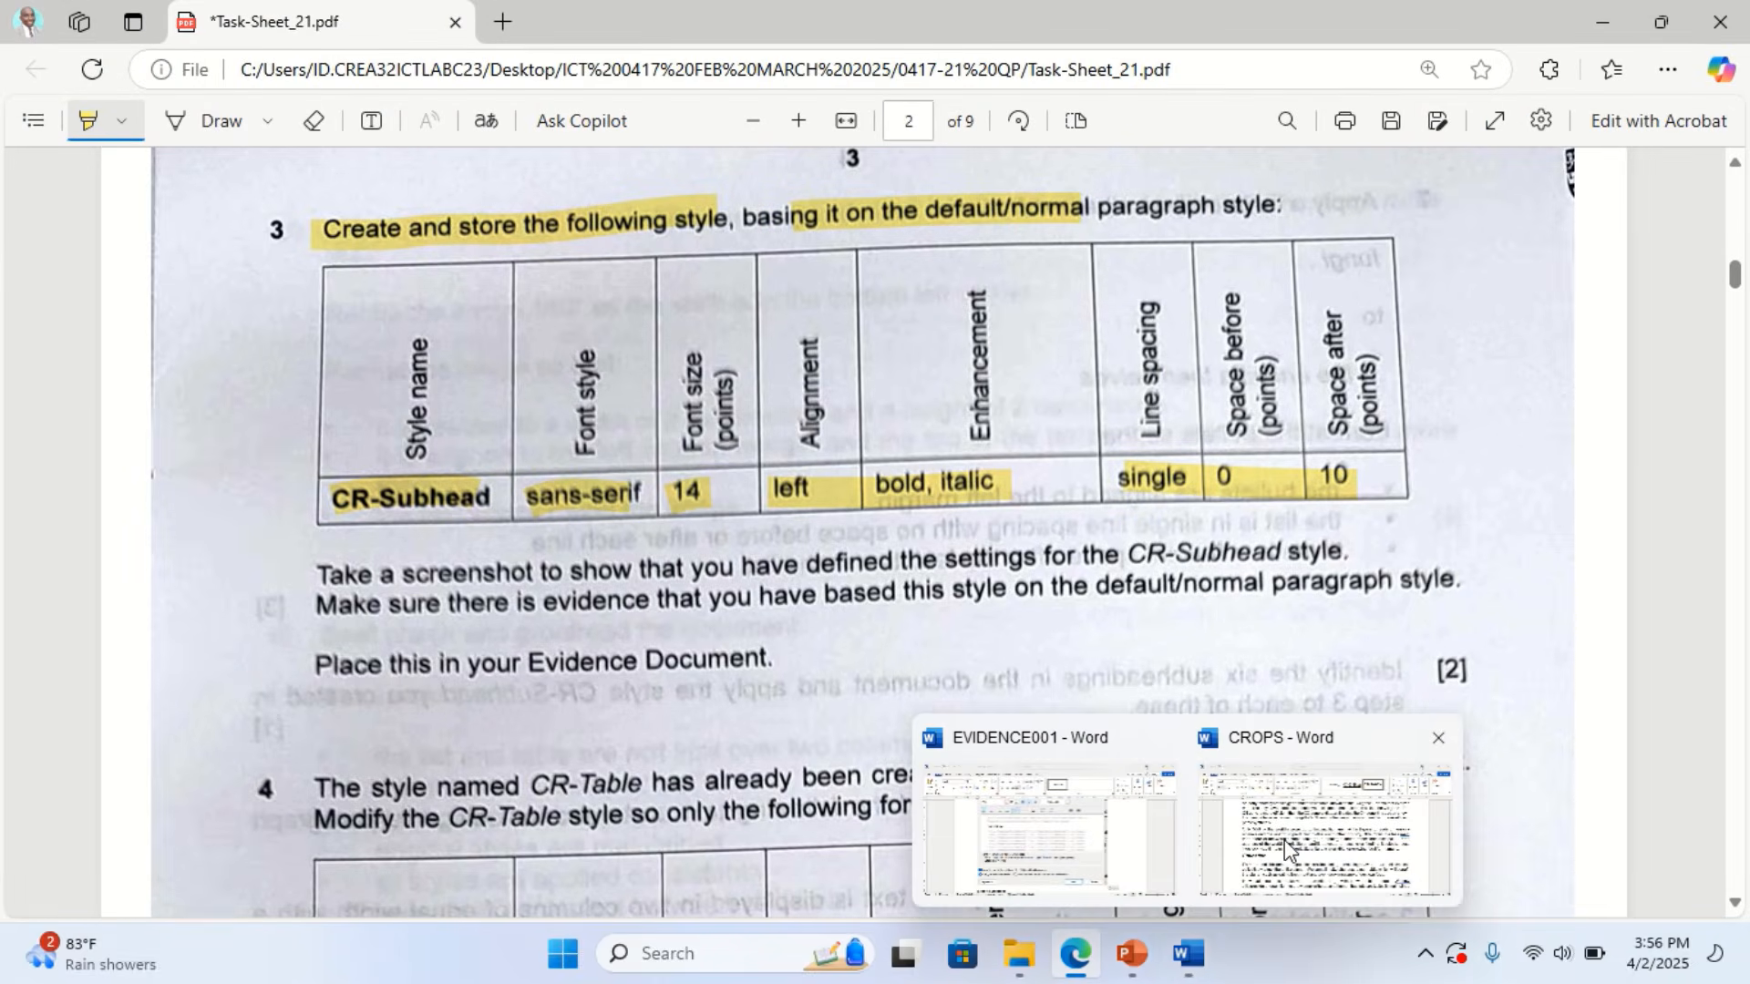
click(1284, 840)
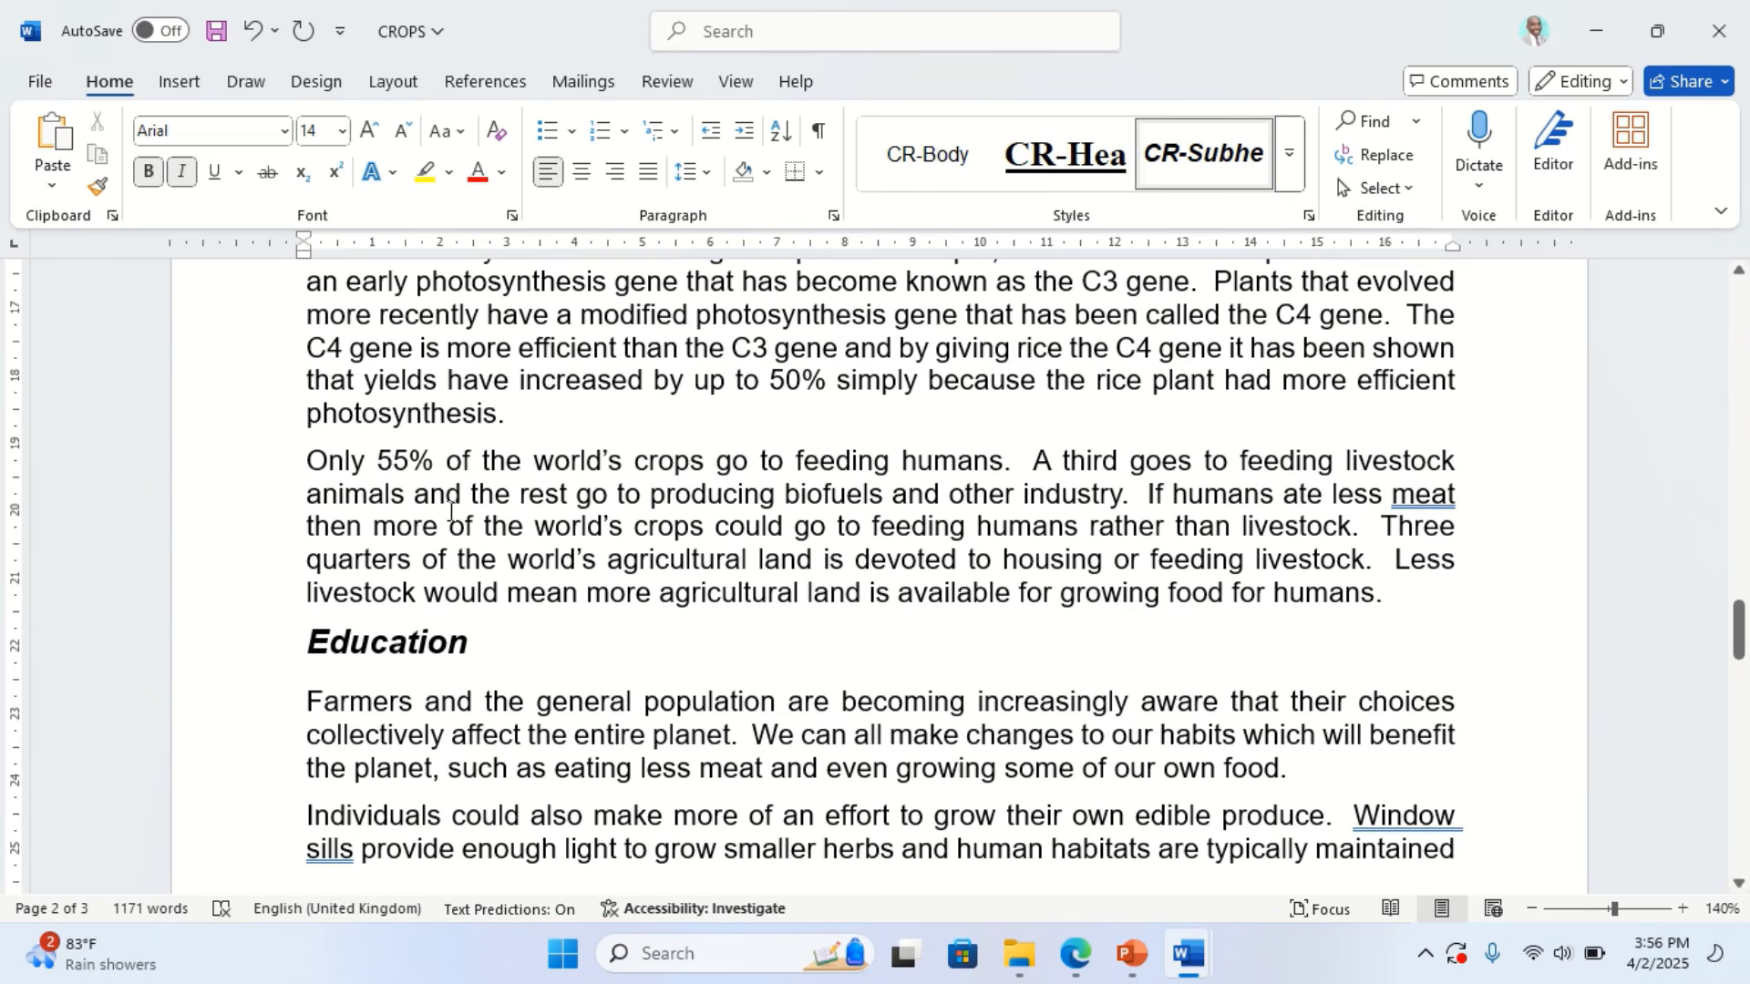
click(1081, 957)
scroll(537, 593, down, 3)
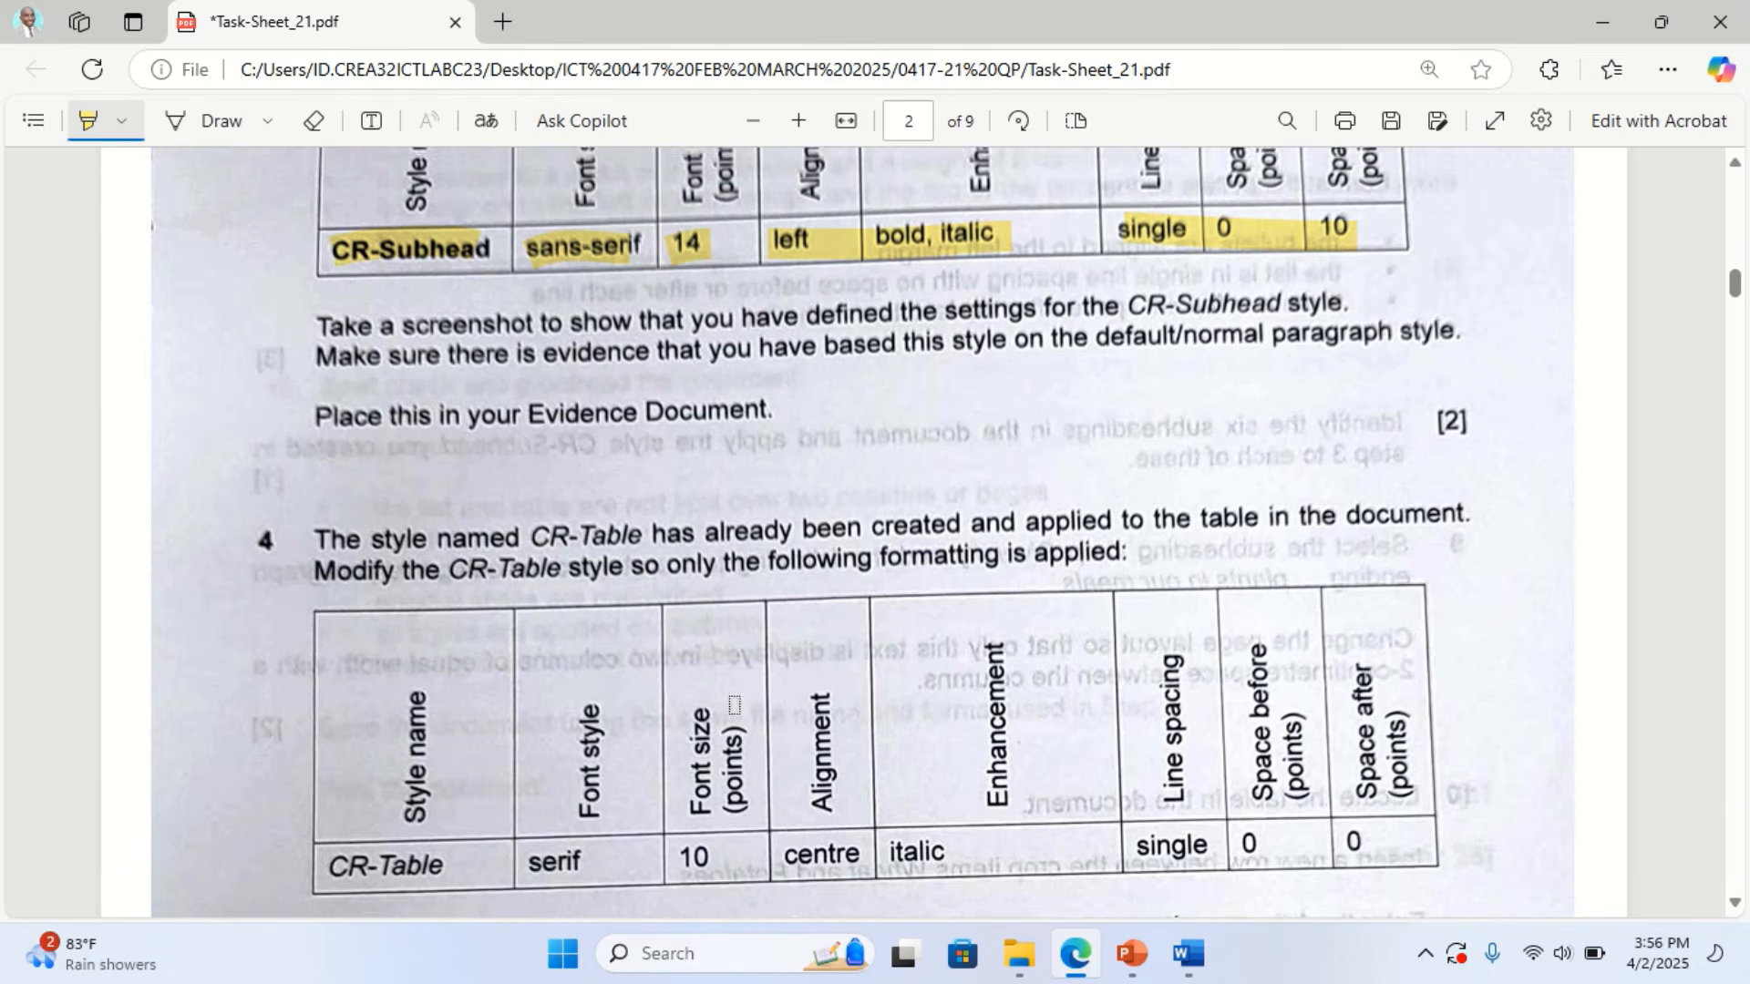
drag(537, 538, 654, 511)
drag(783, 520, 1442, 504)
drag(322, 573, 1132, 554)
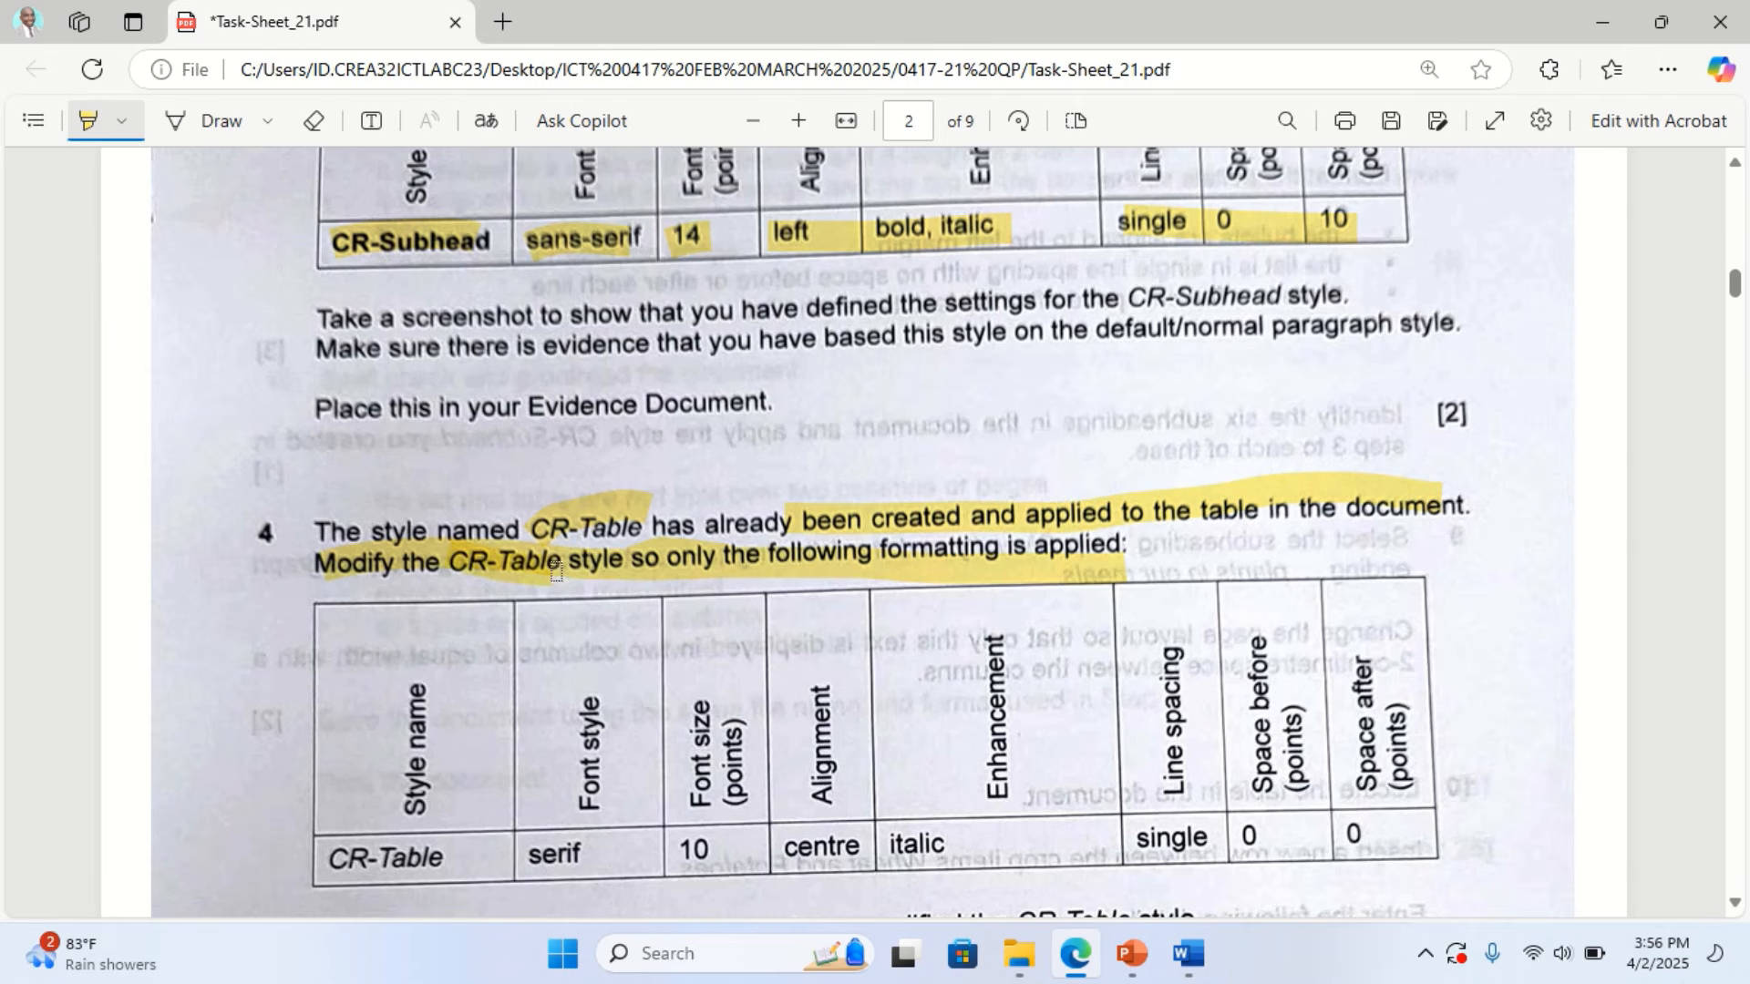
In CROPS, find and select the whole table headed Crops On Which Humans Are Most Dependent
click(1077, 968)
scroll(749, 802, down, 15)
scroll(749, 802, up, 20)
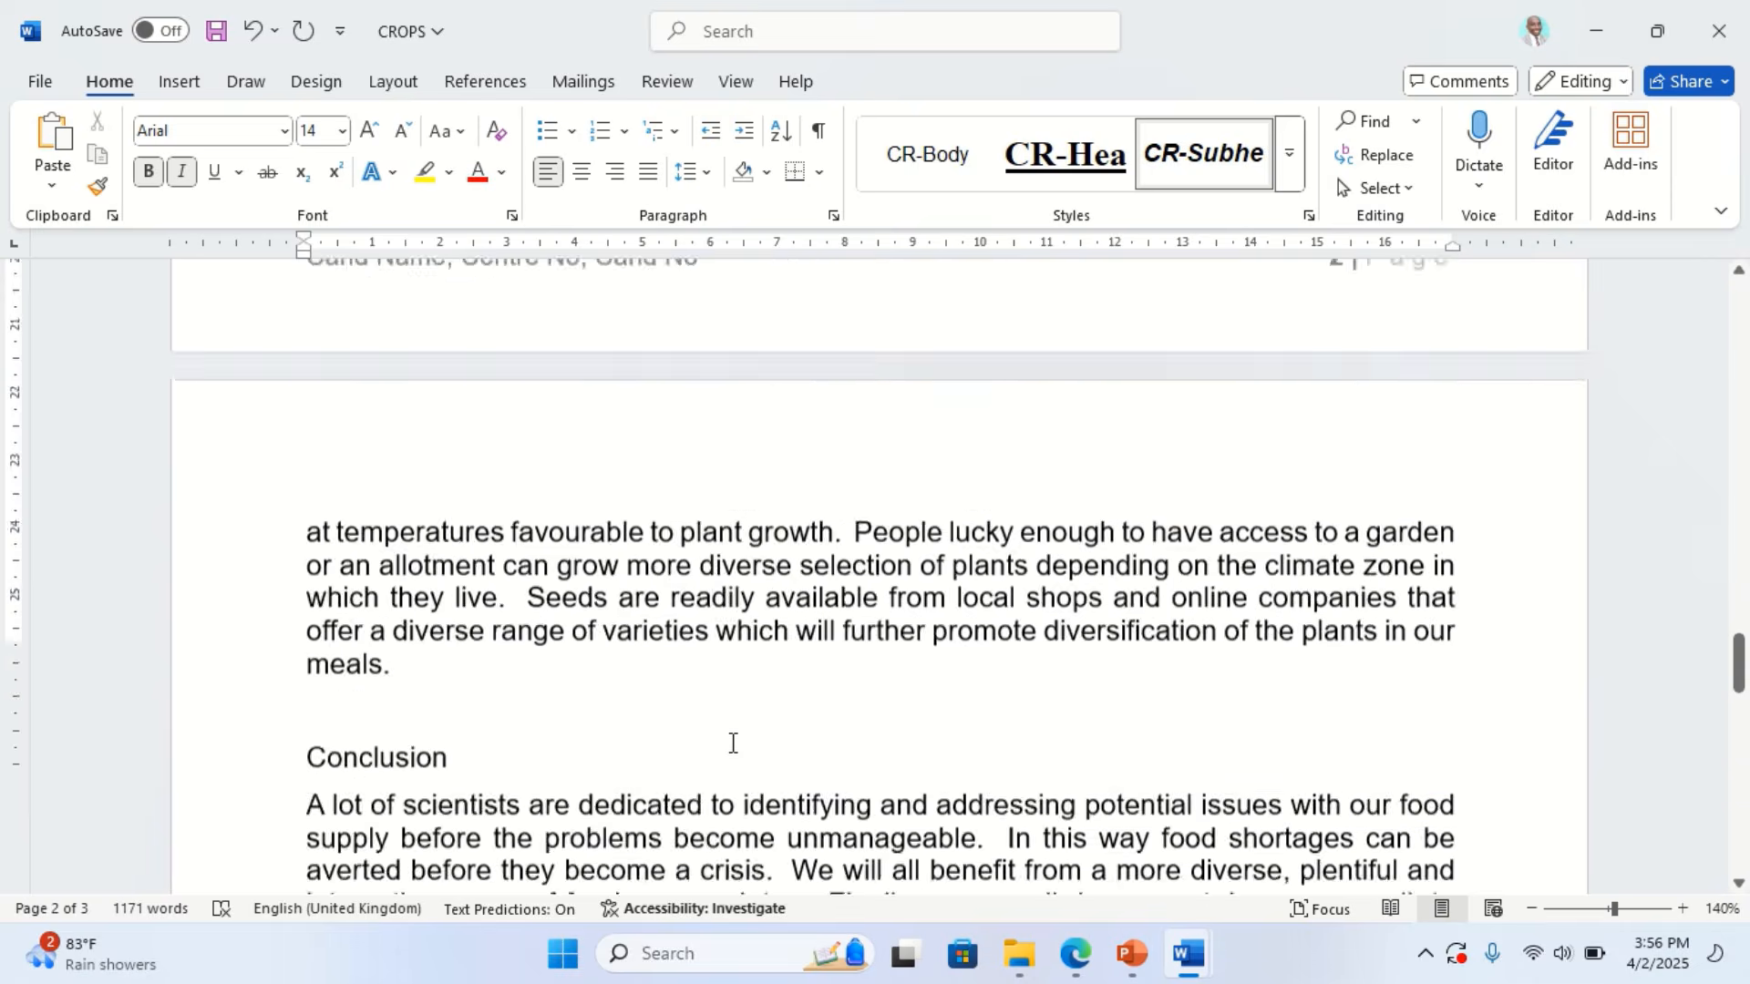
scroll(723, 755, up, 15)
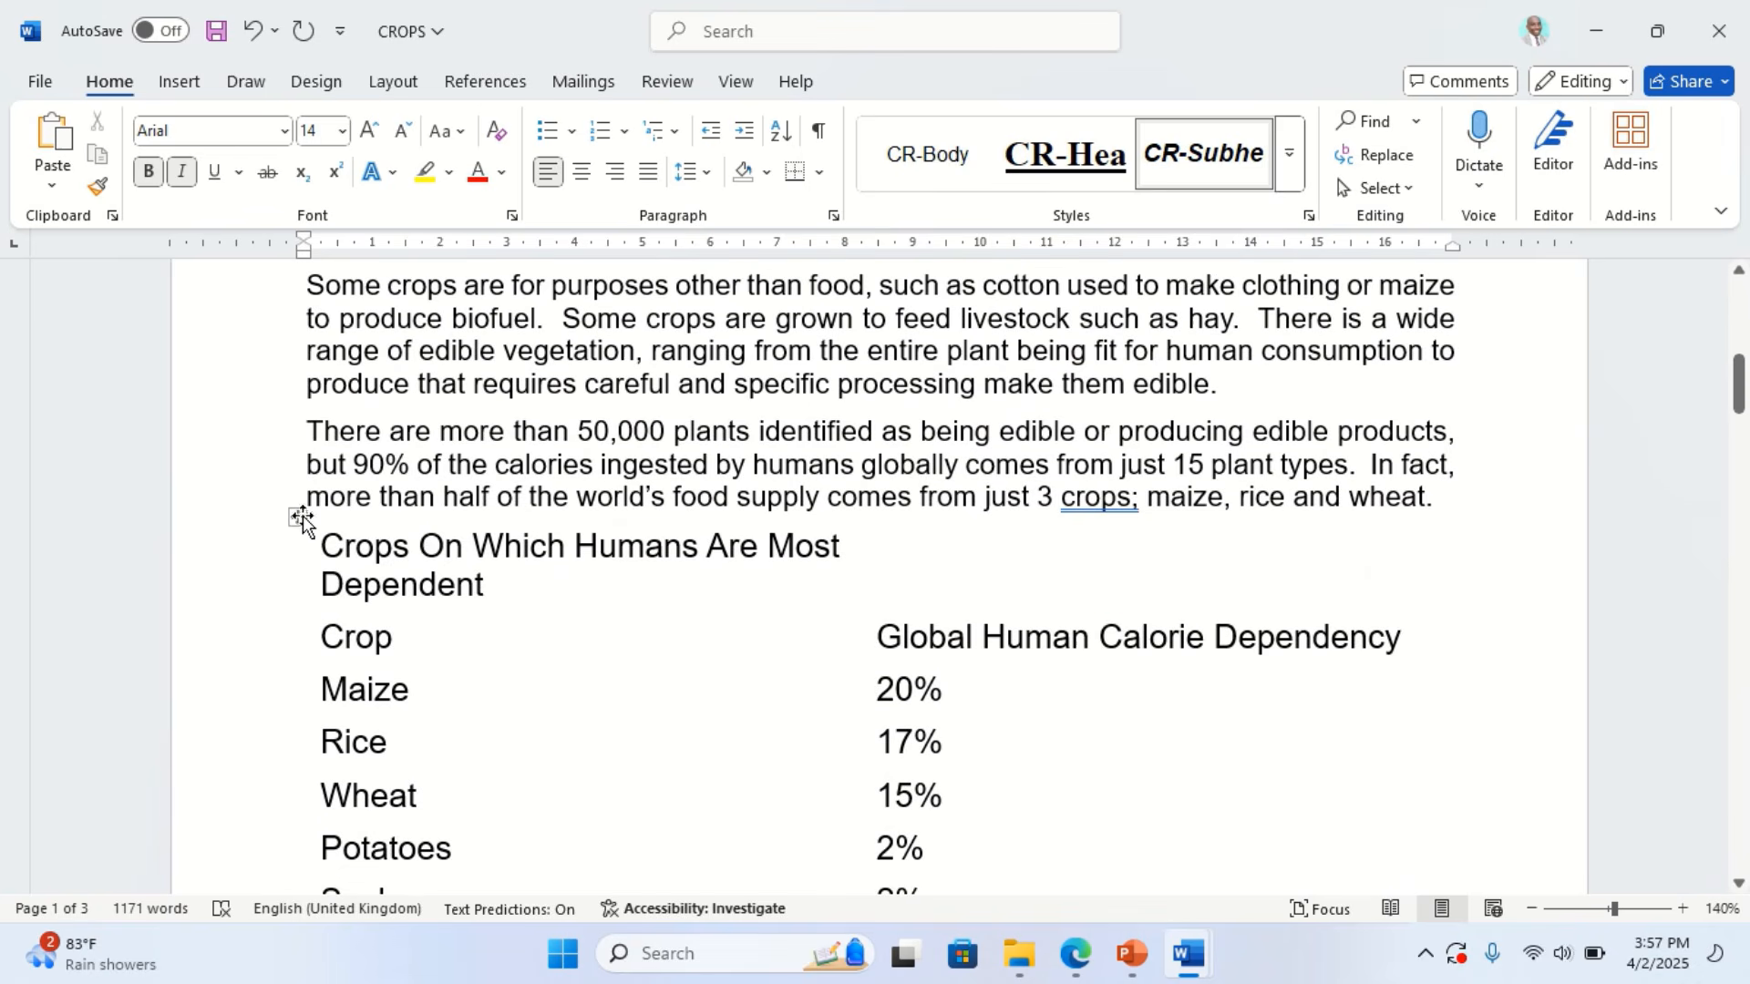
click(297, 518)
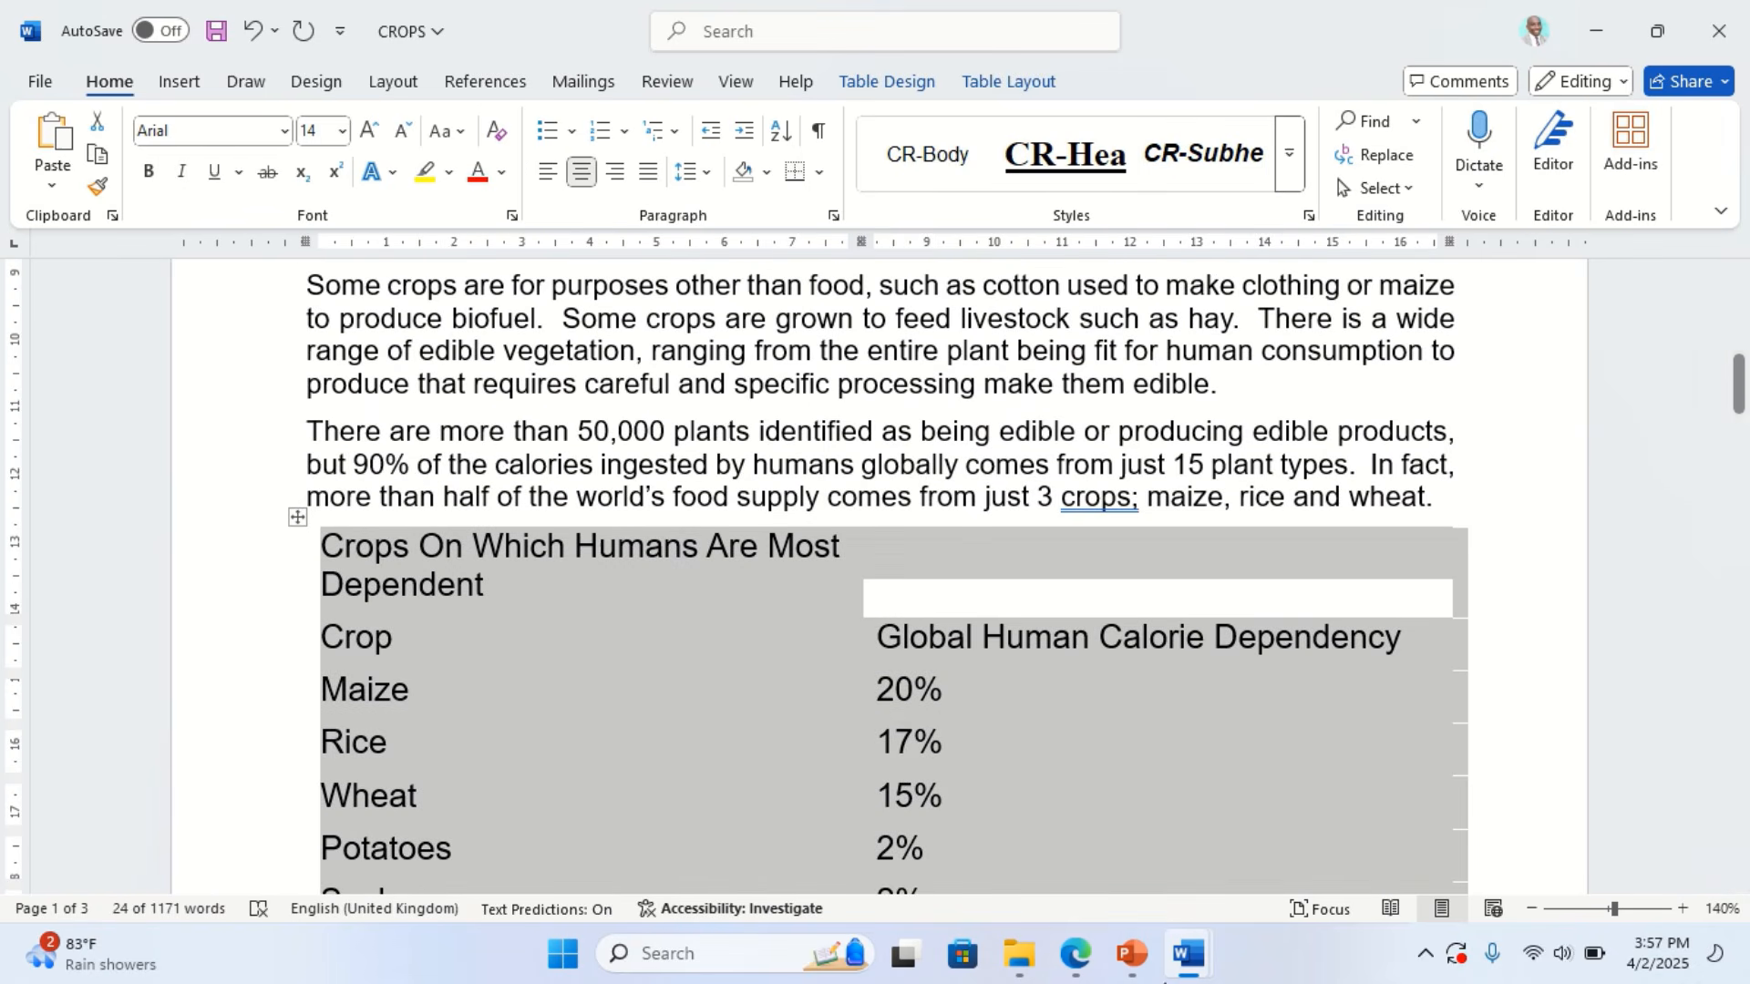
Recheck step 4 in the task sheet, and open the CR-Table style in CROPS for modification
click(1076, 957)
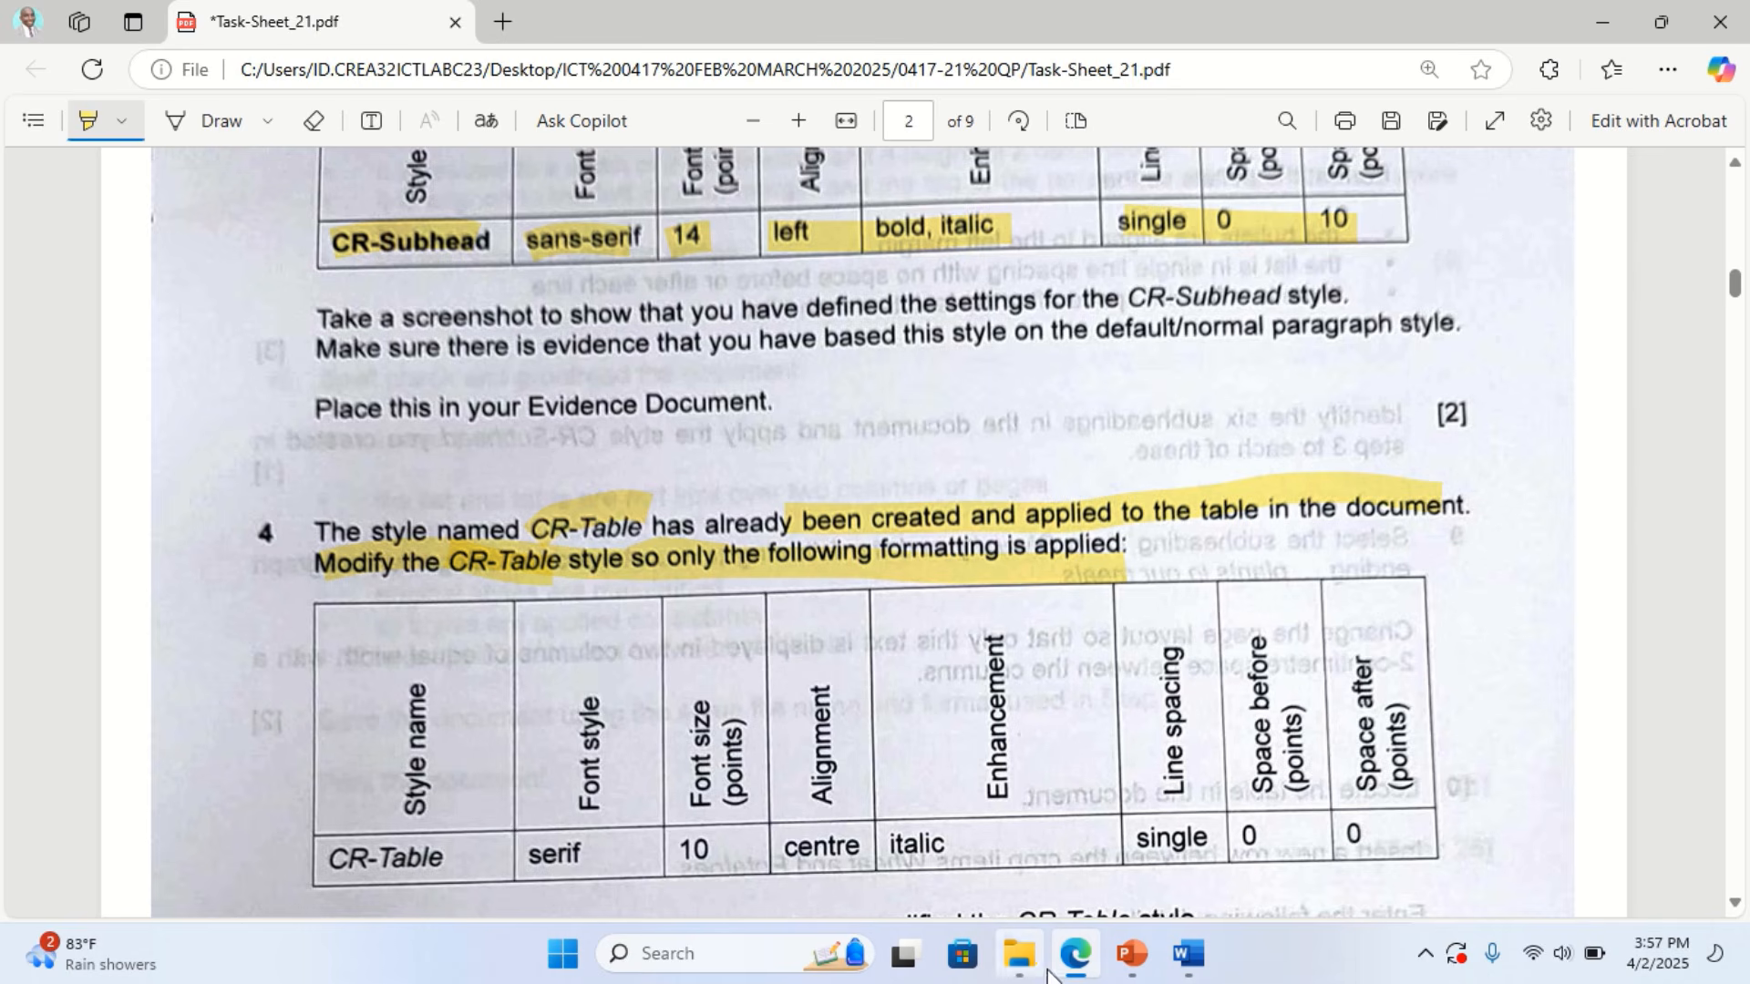
click(1076, 953)
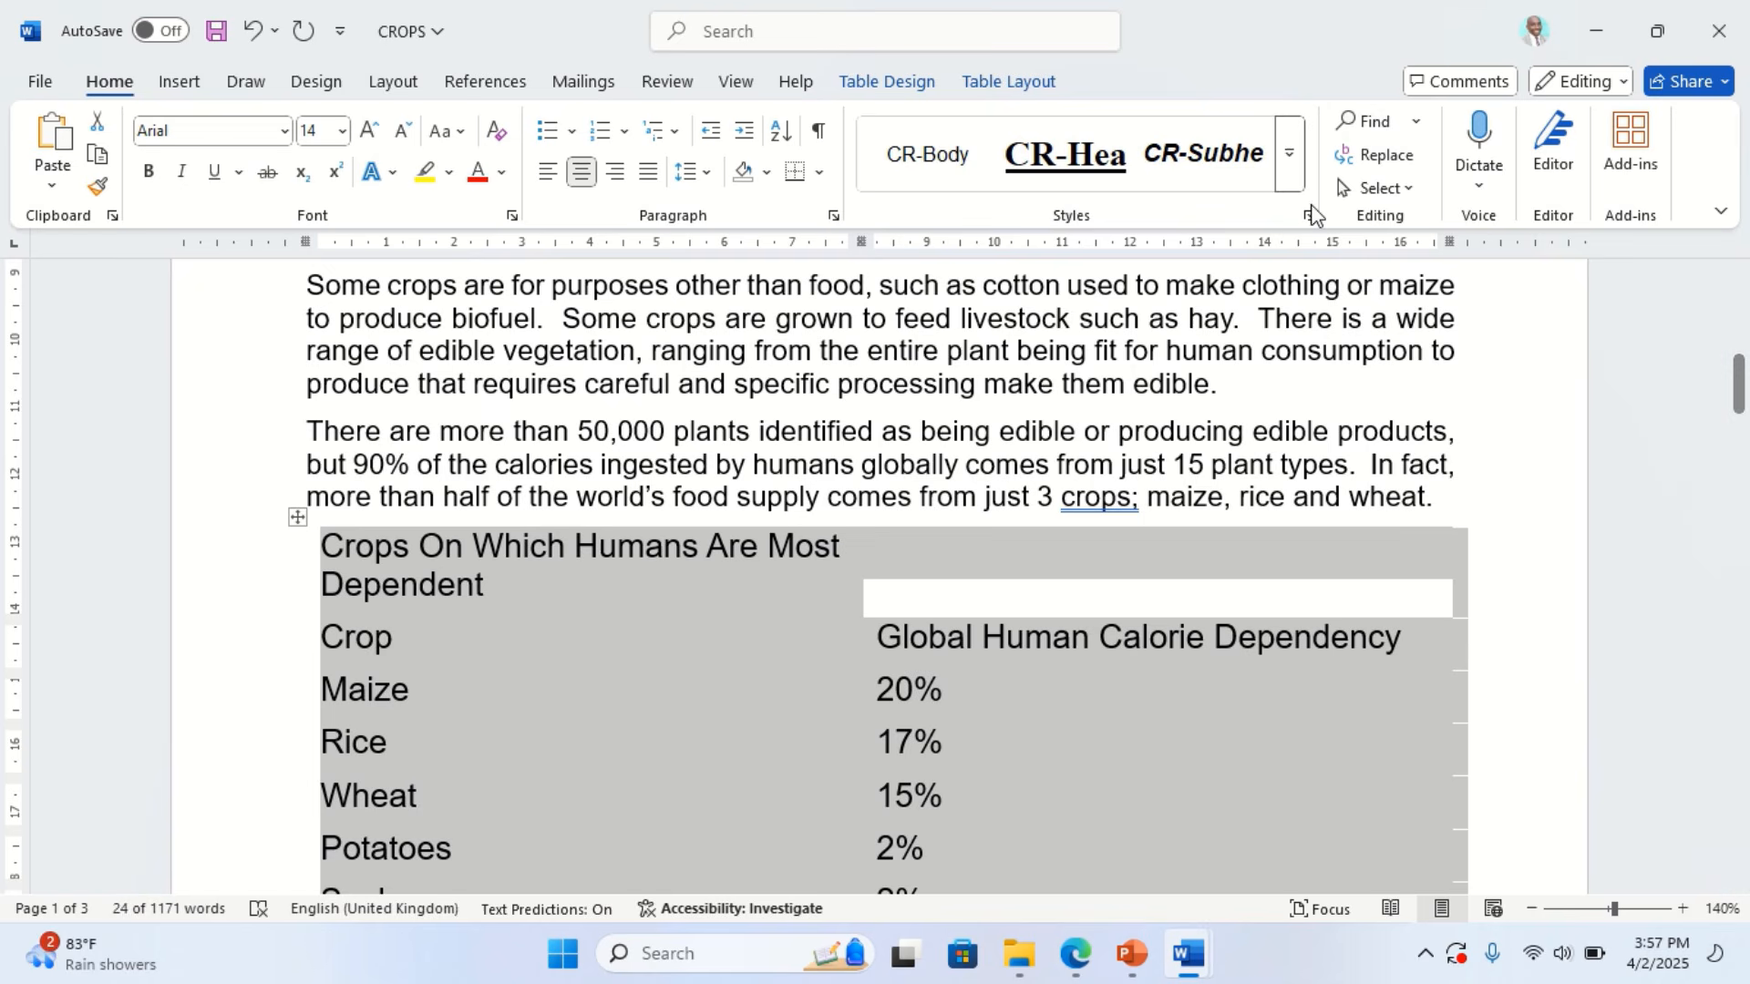
click(1289, 153)
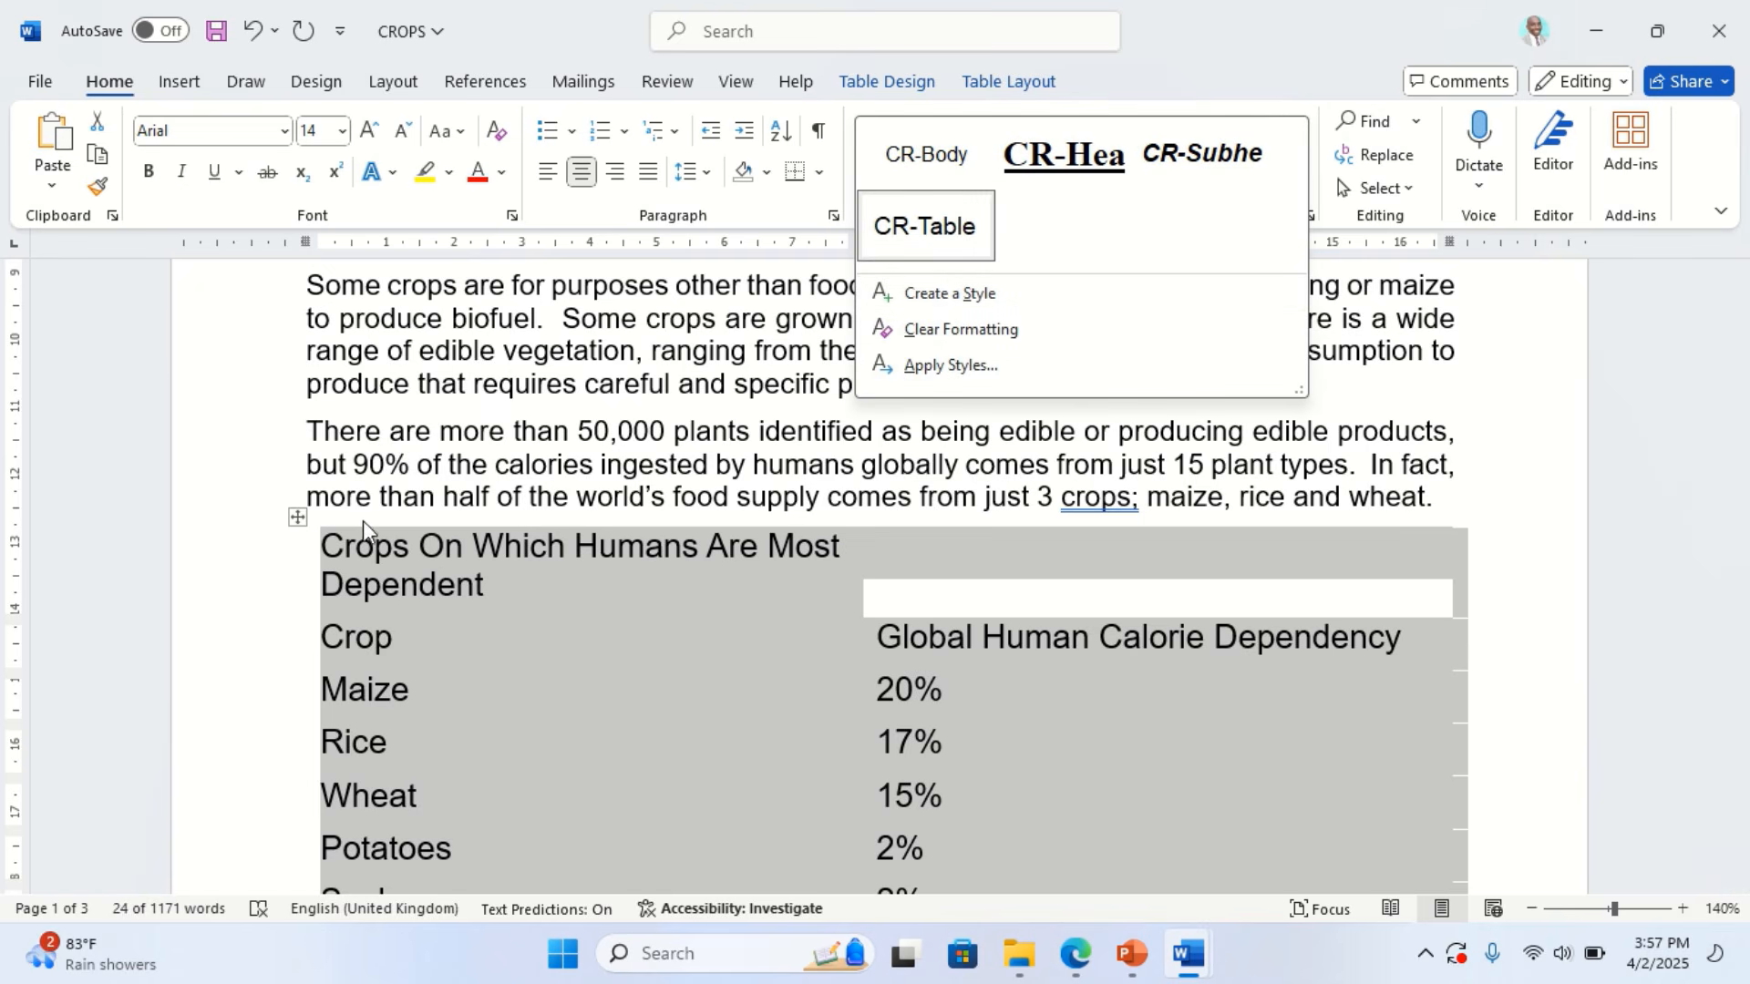
click(295, 520)
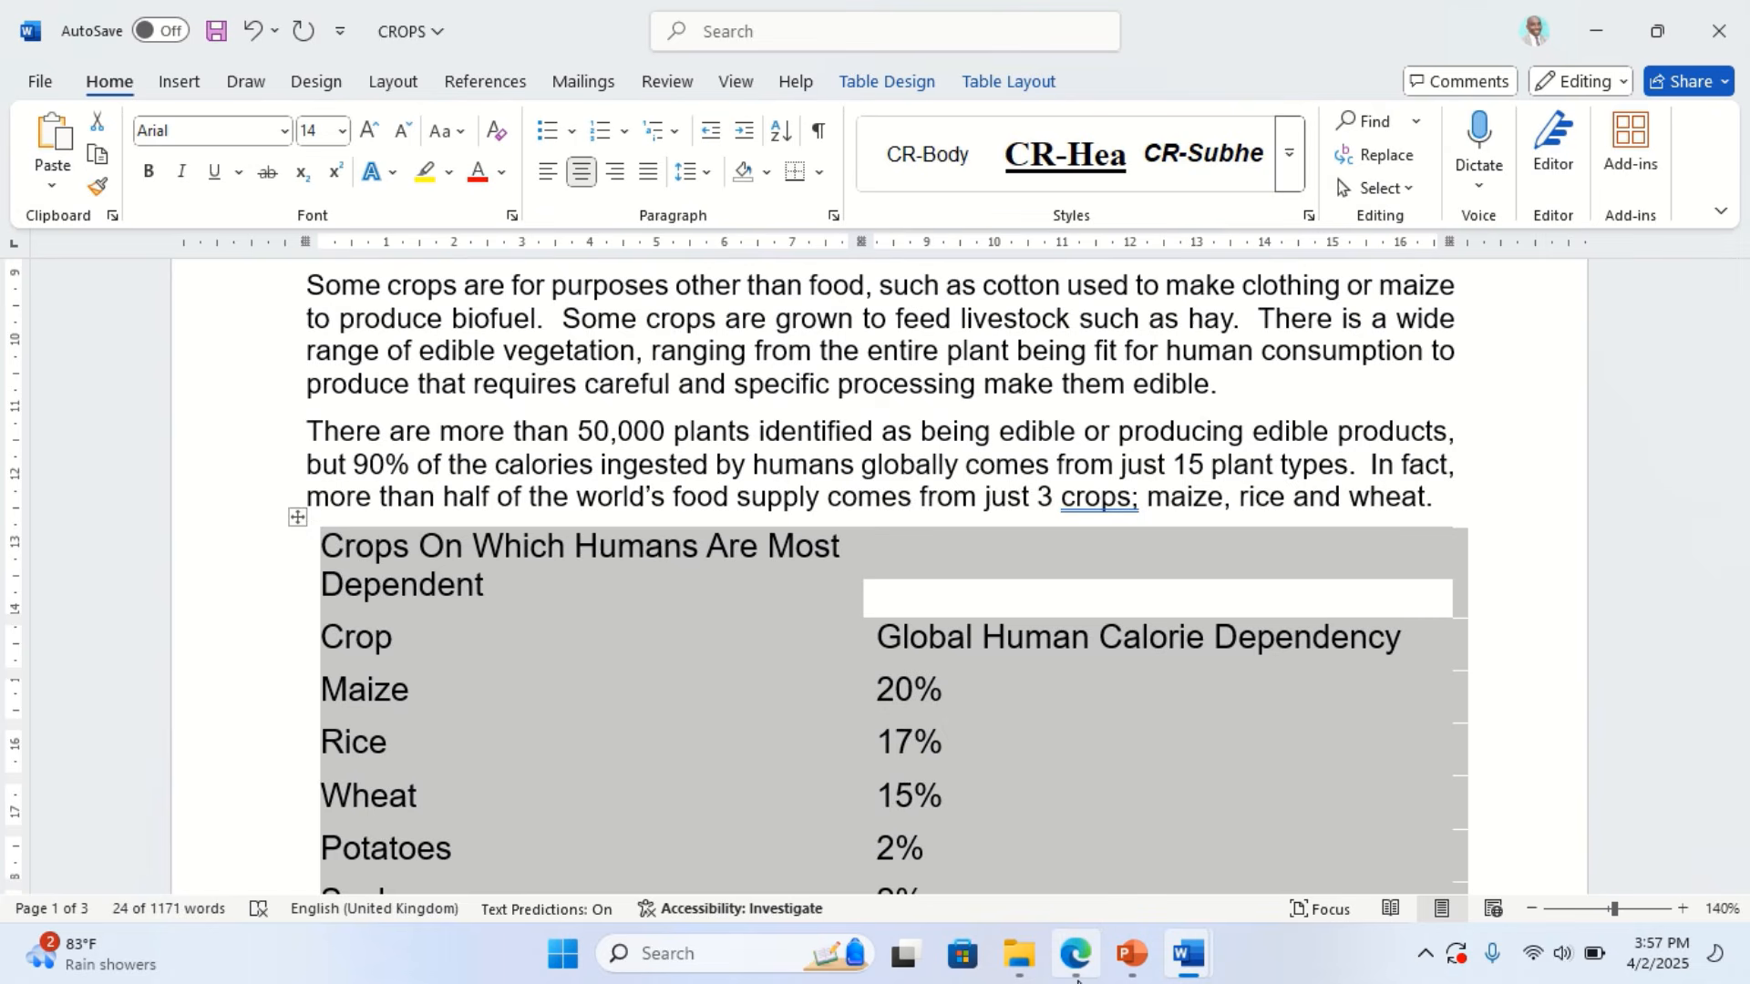
click(1075, 956)
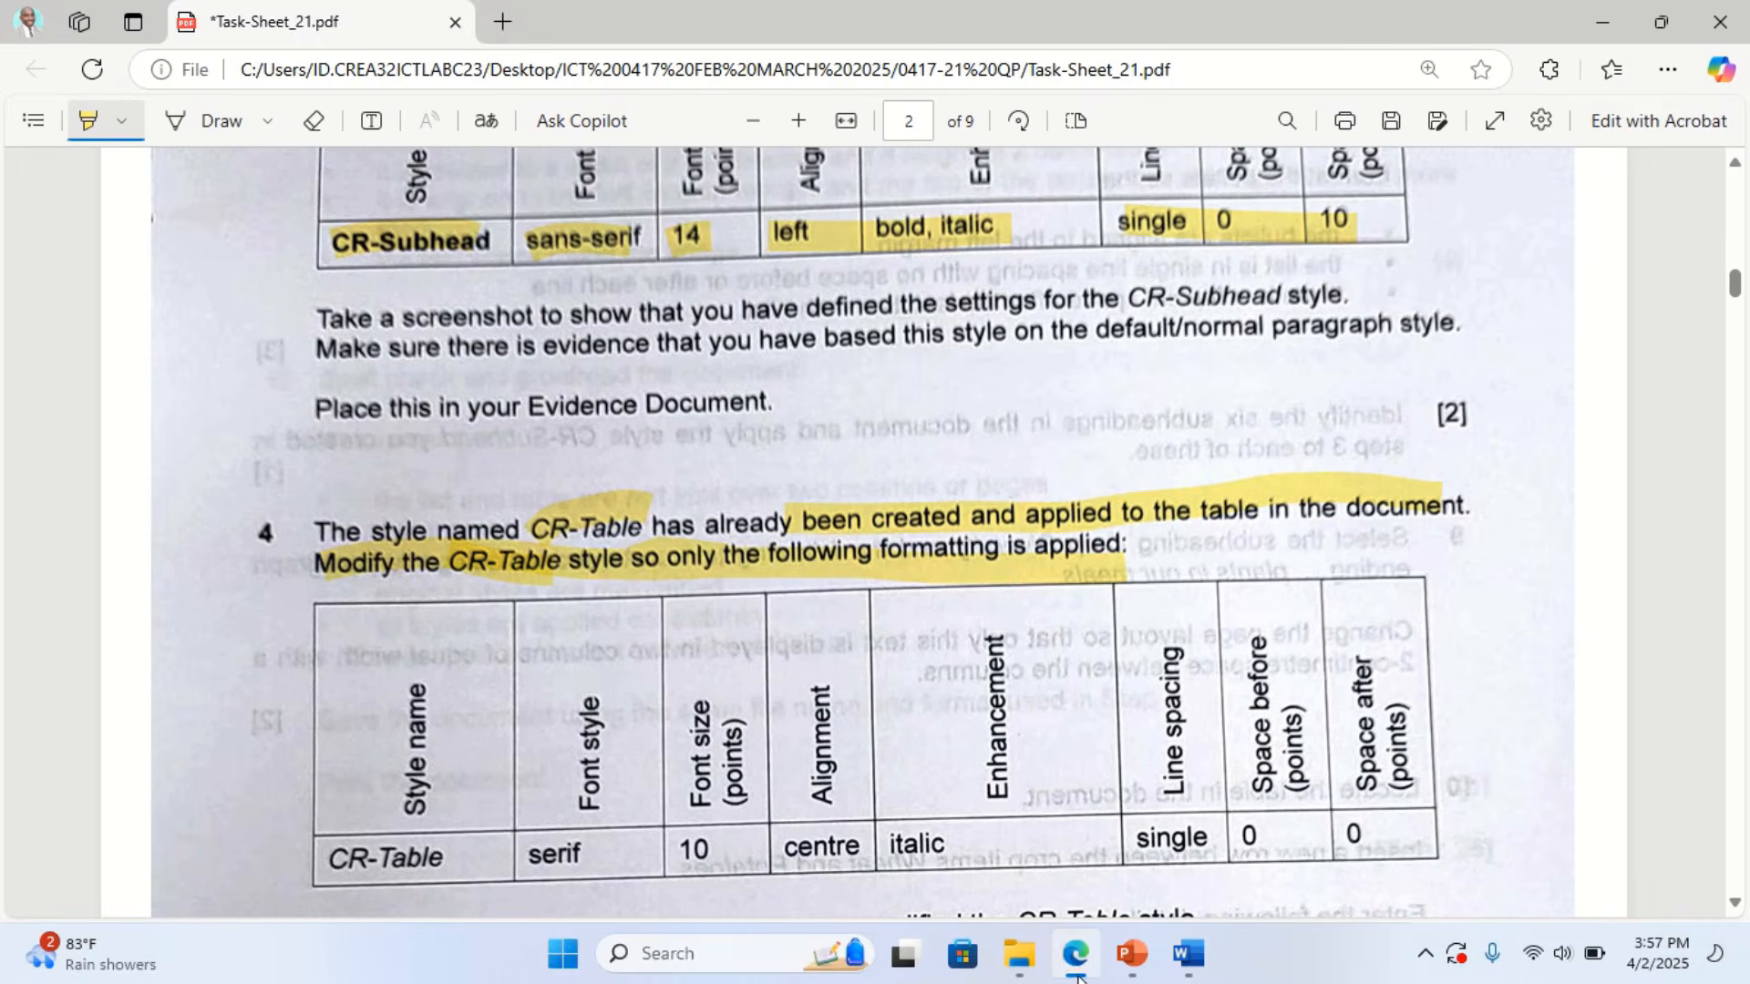
click(1078, 968)
click(1291, 175)
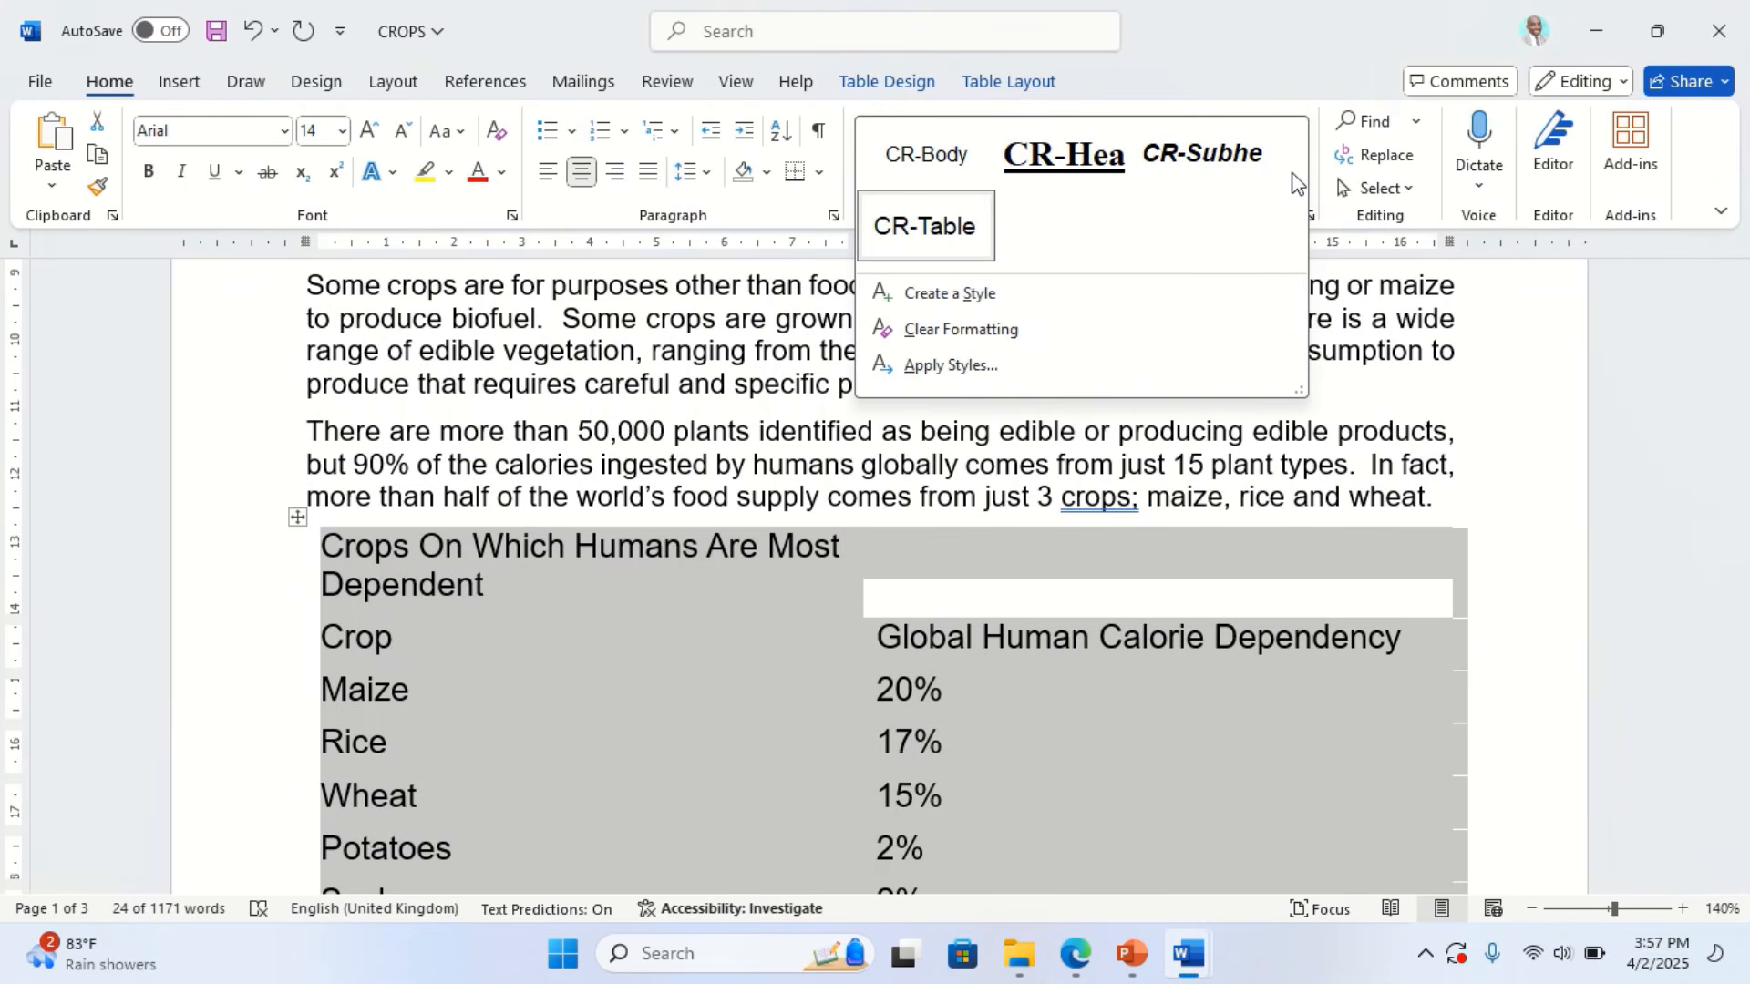
right_click(952, 234)
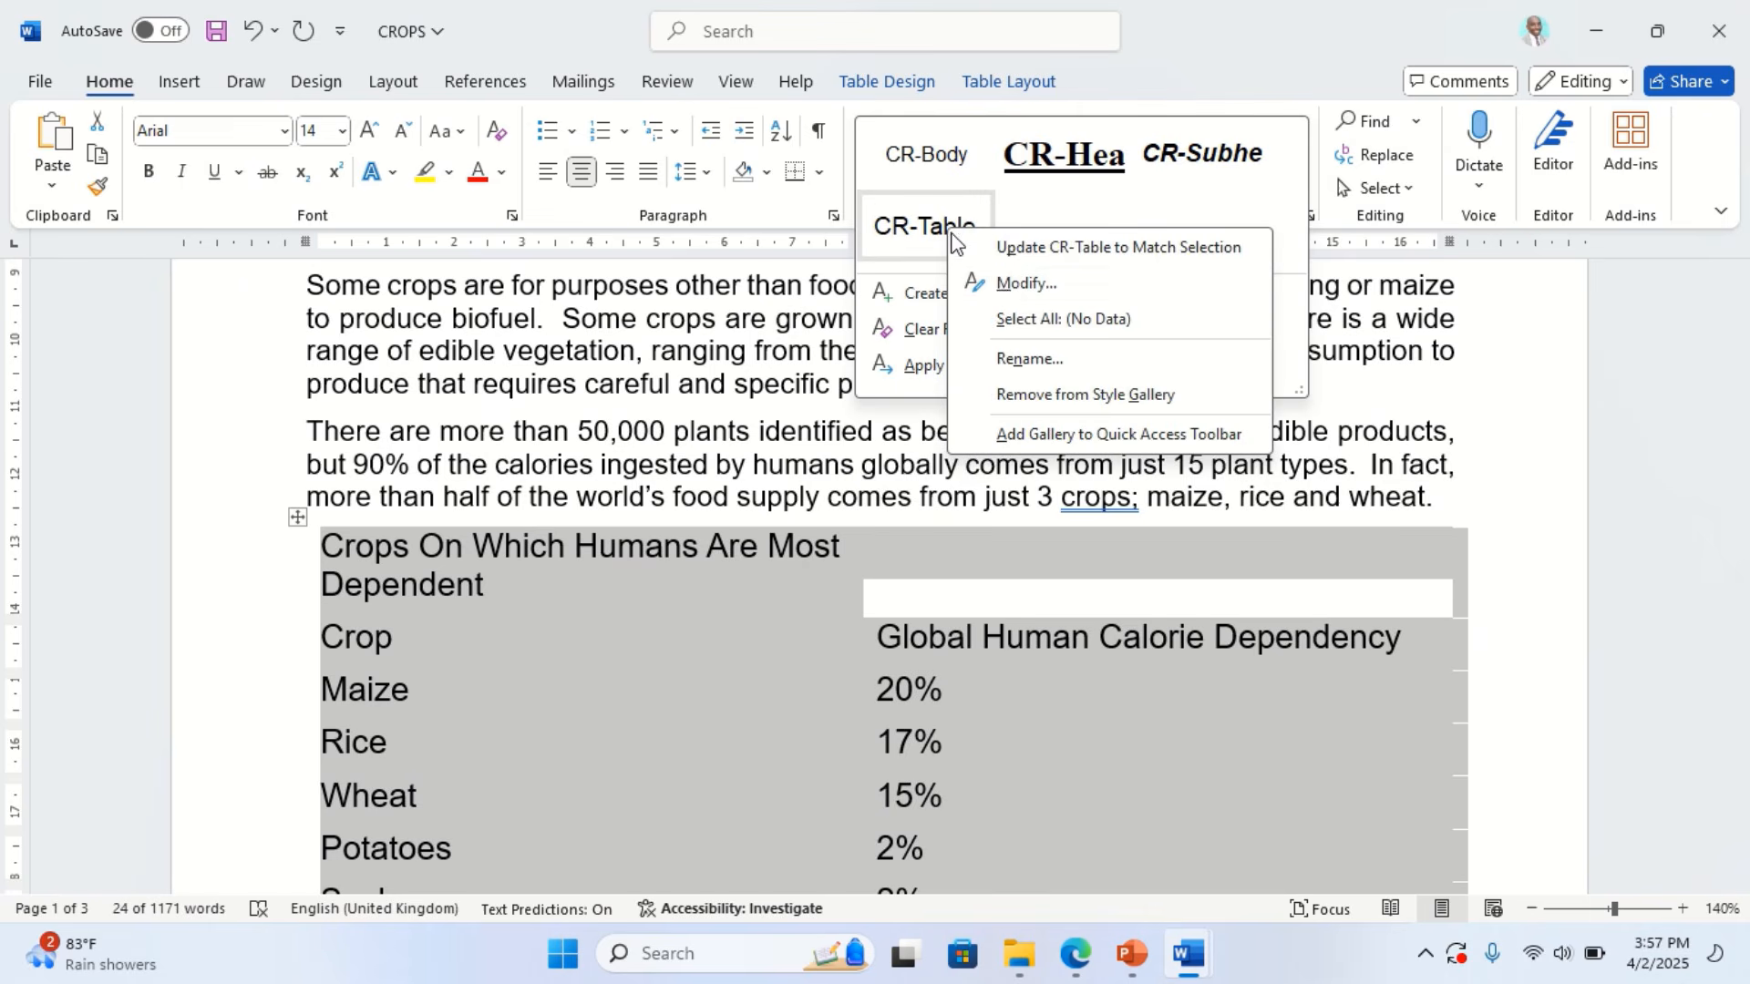
click(1021, 284)
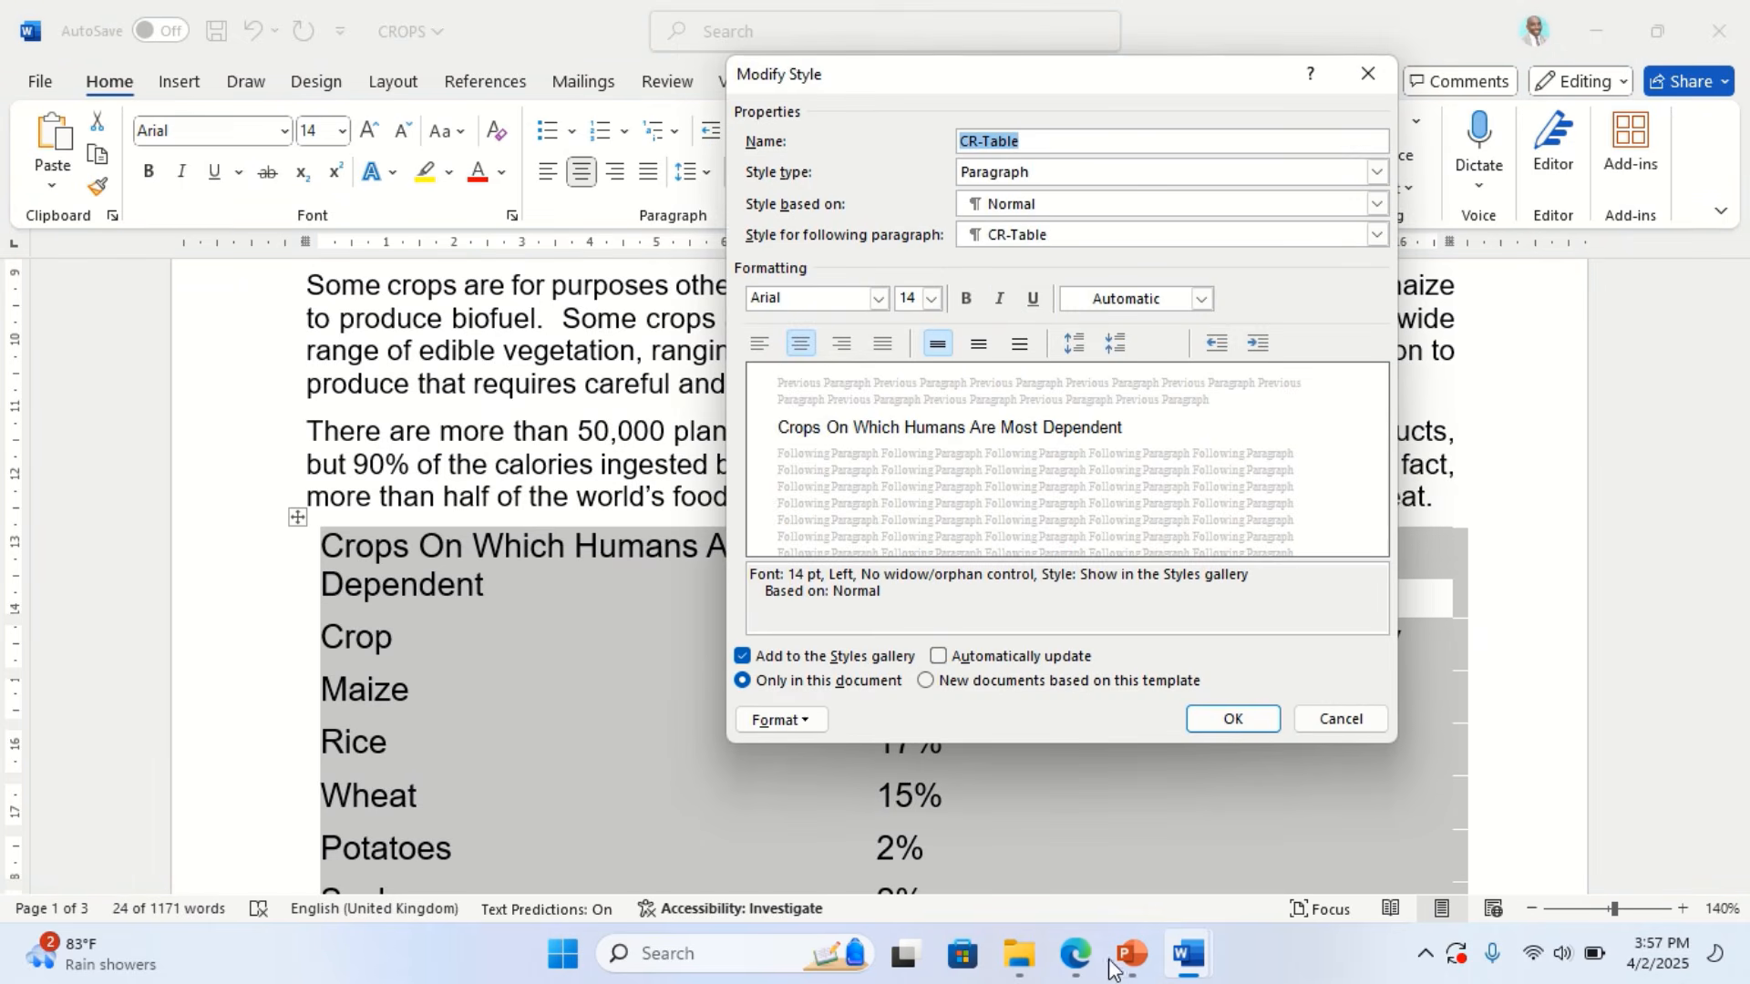
Highlight the serif and 10-point requirements in the task sheet, and set the CR-Table style's font to Times New Roman, 10 pt
click(1081, 972)
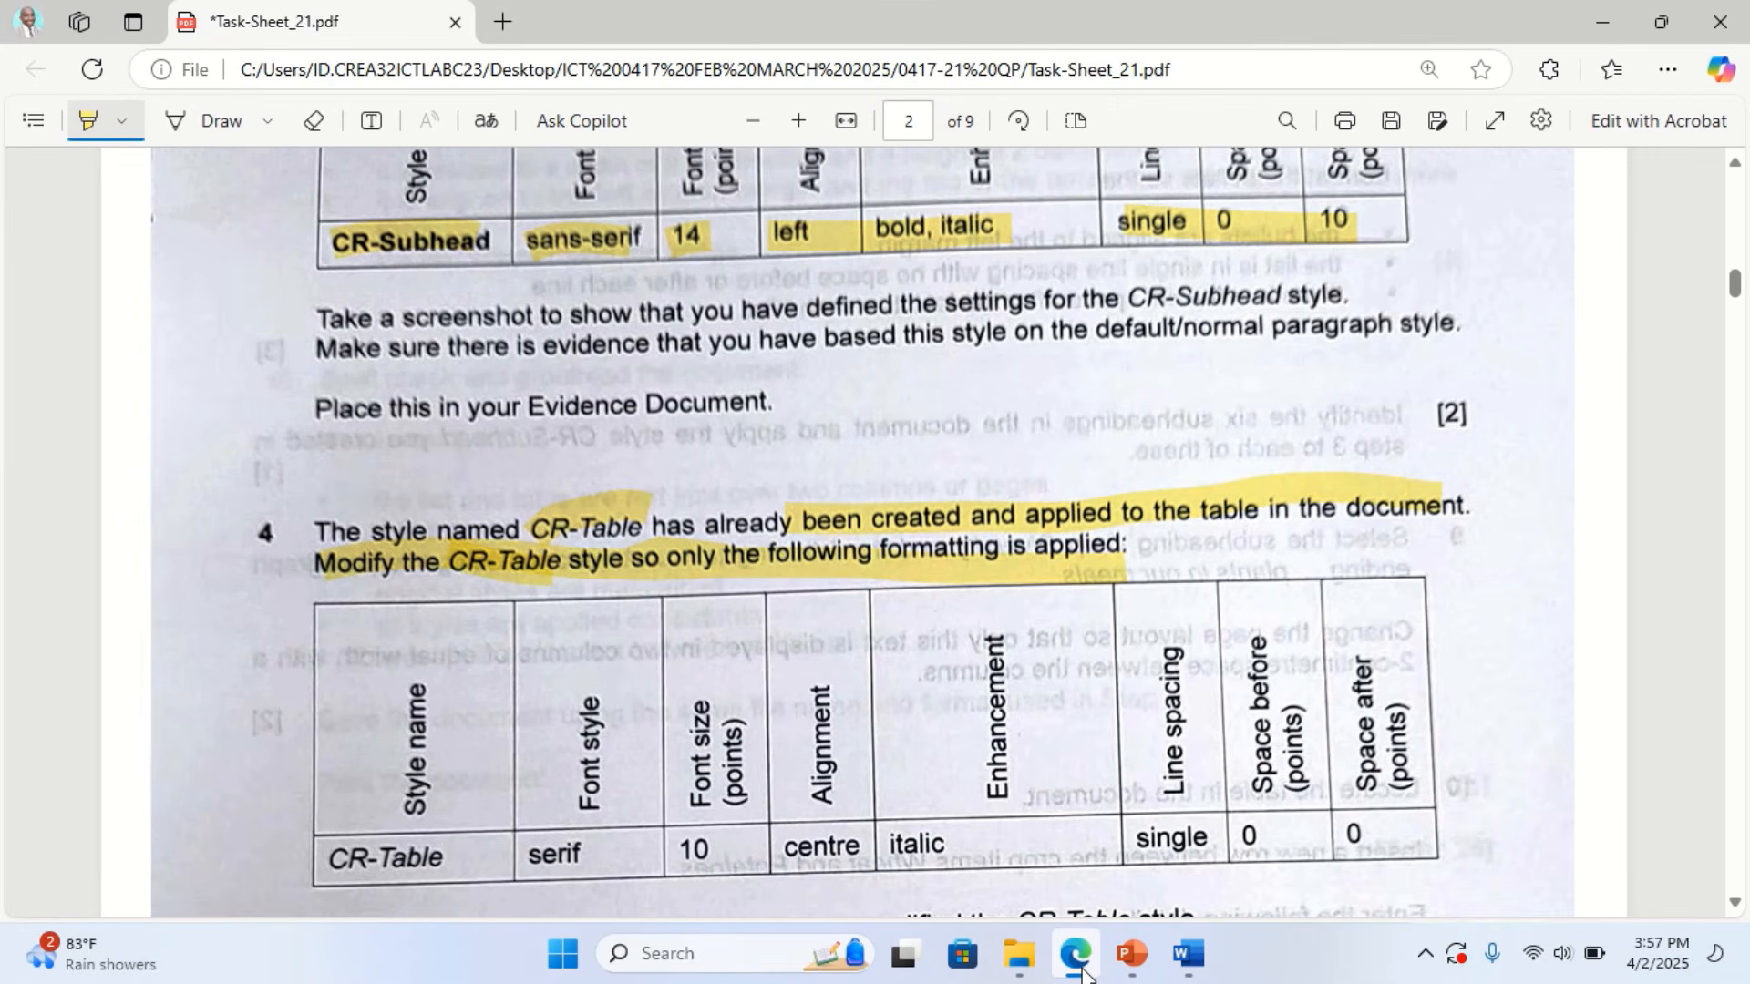
drag(530, 850, 731, 847)
click(1076, 954)
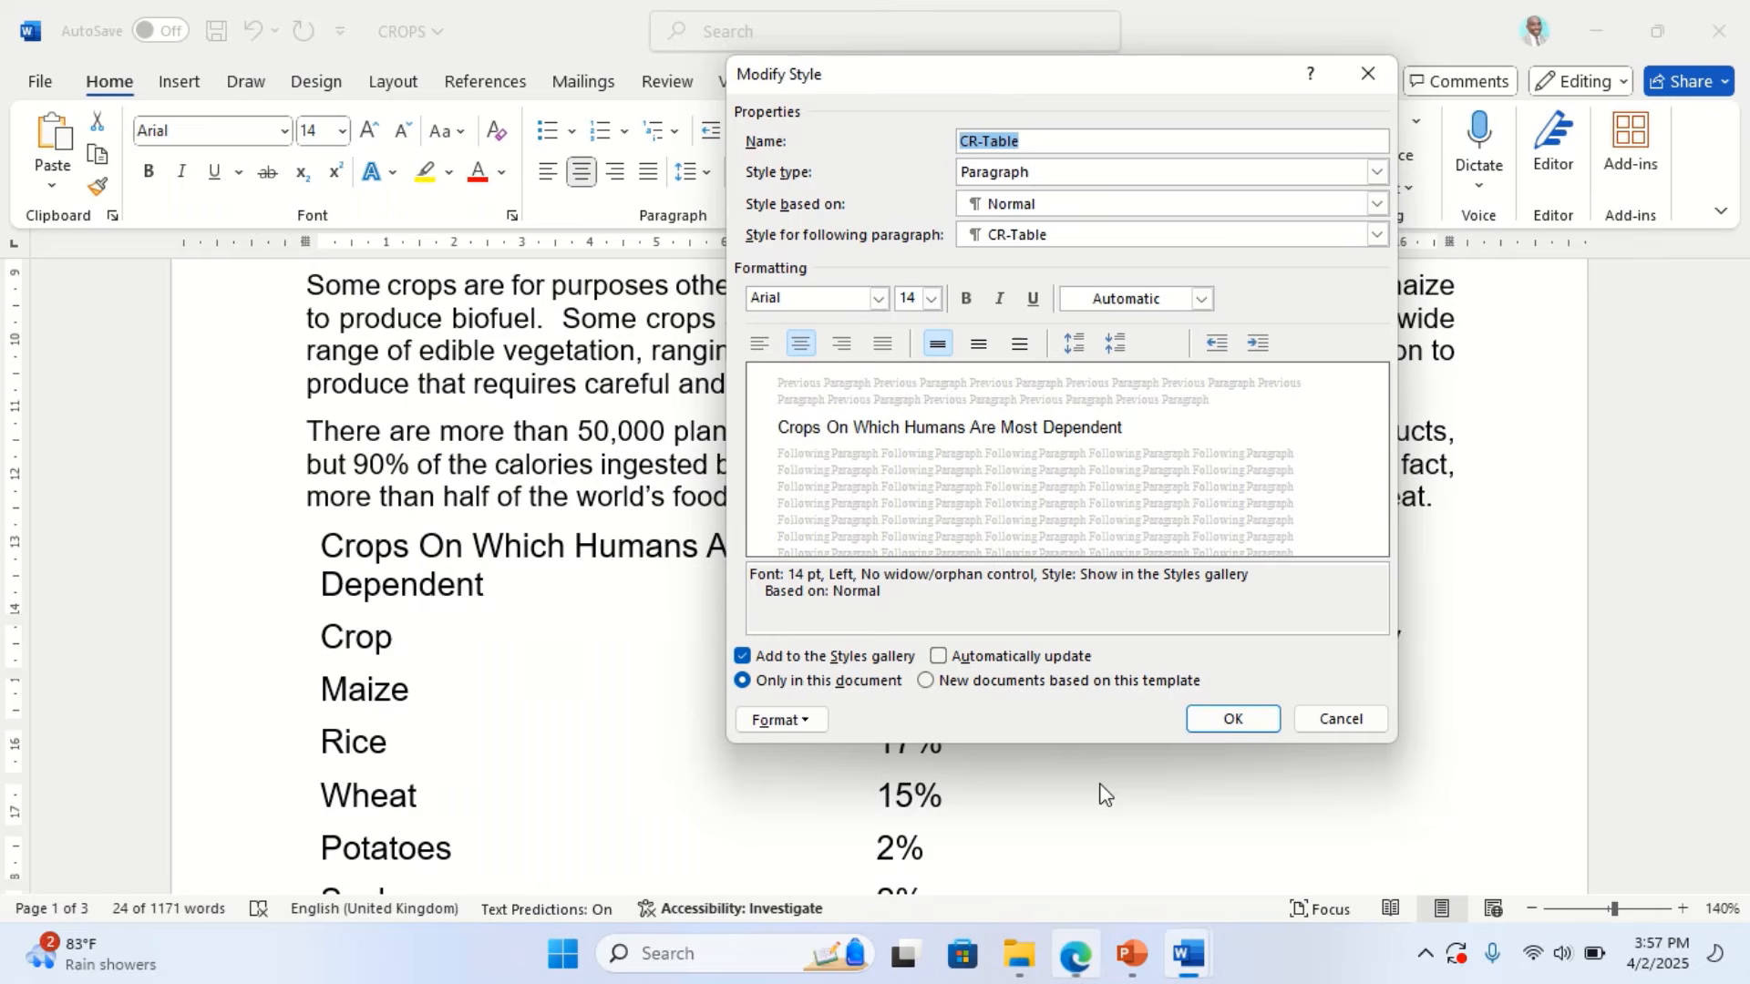
click(873, 305)
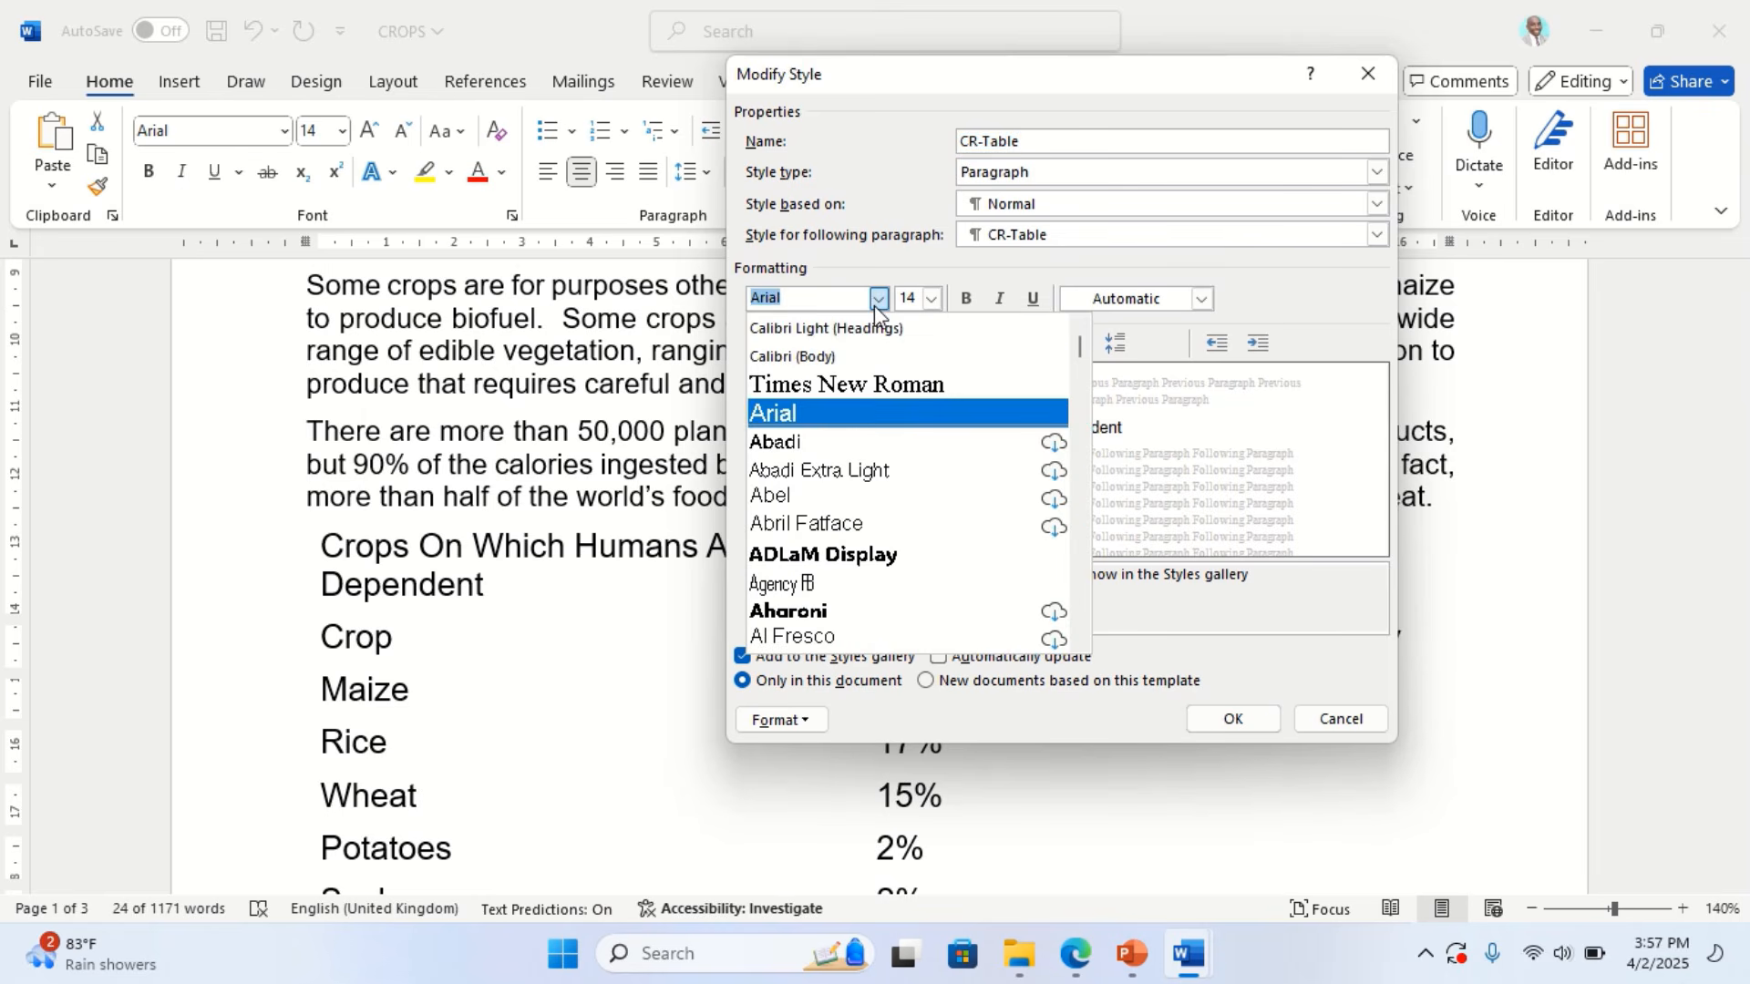
click(880, 385)
click(932, 299)
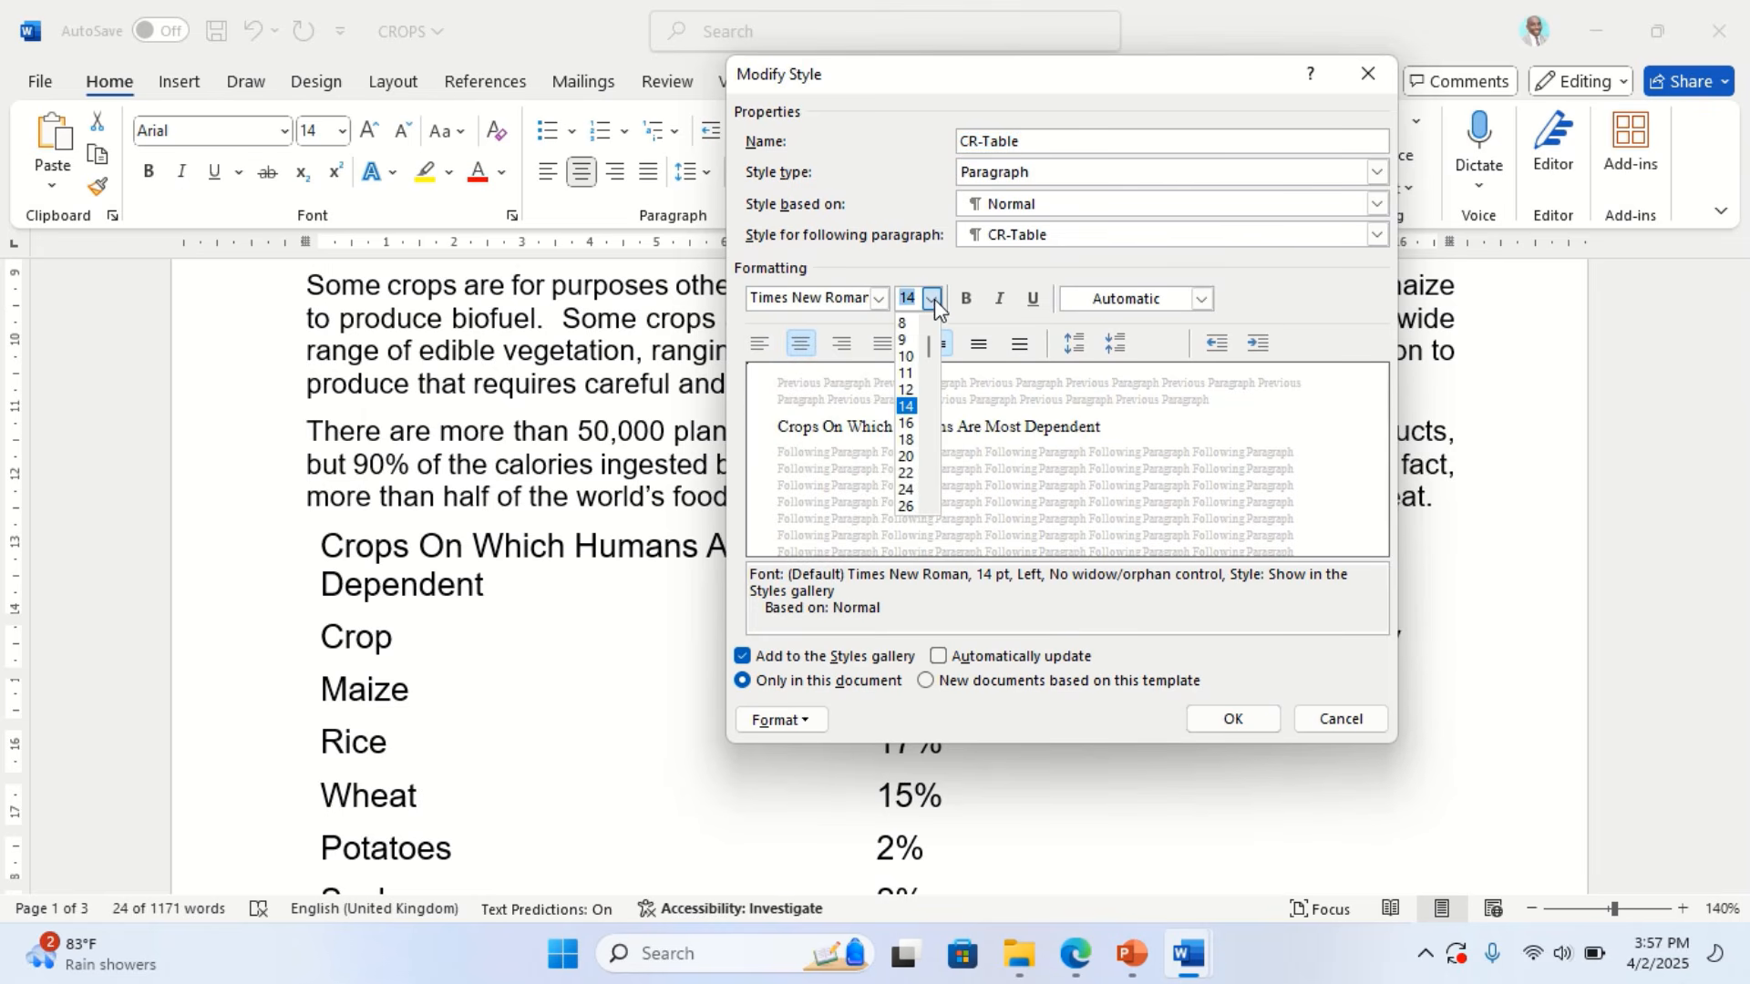
click(906, 356)
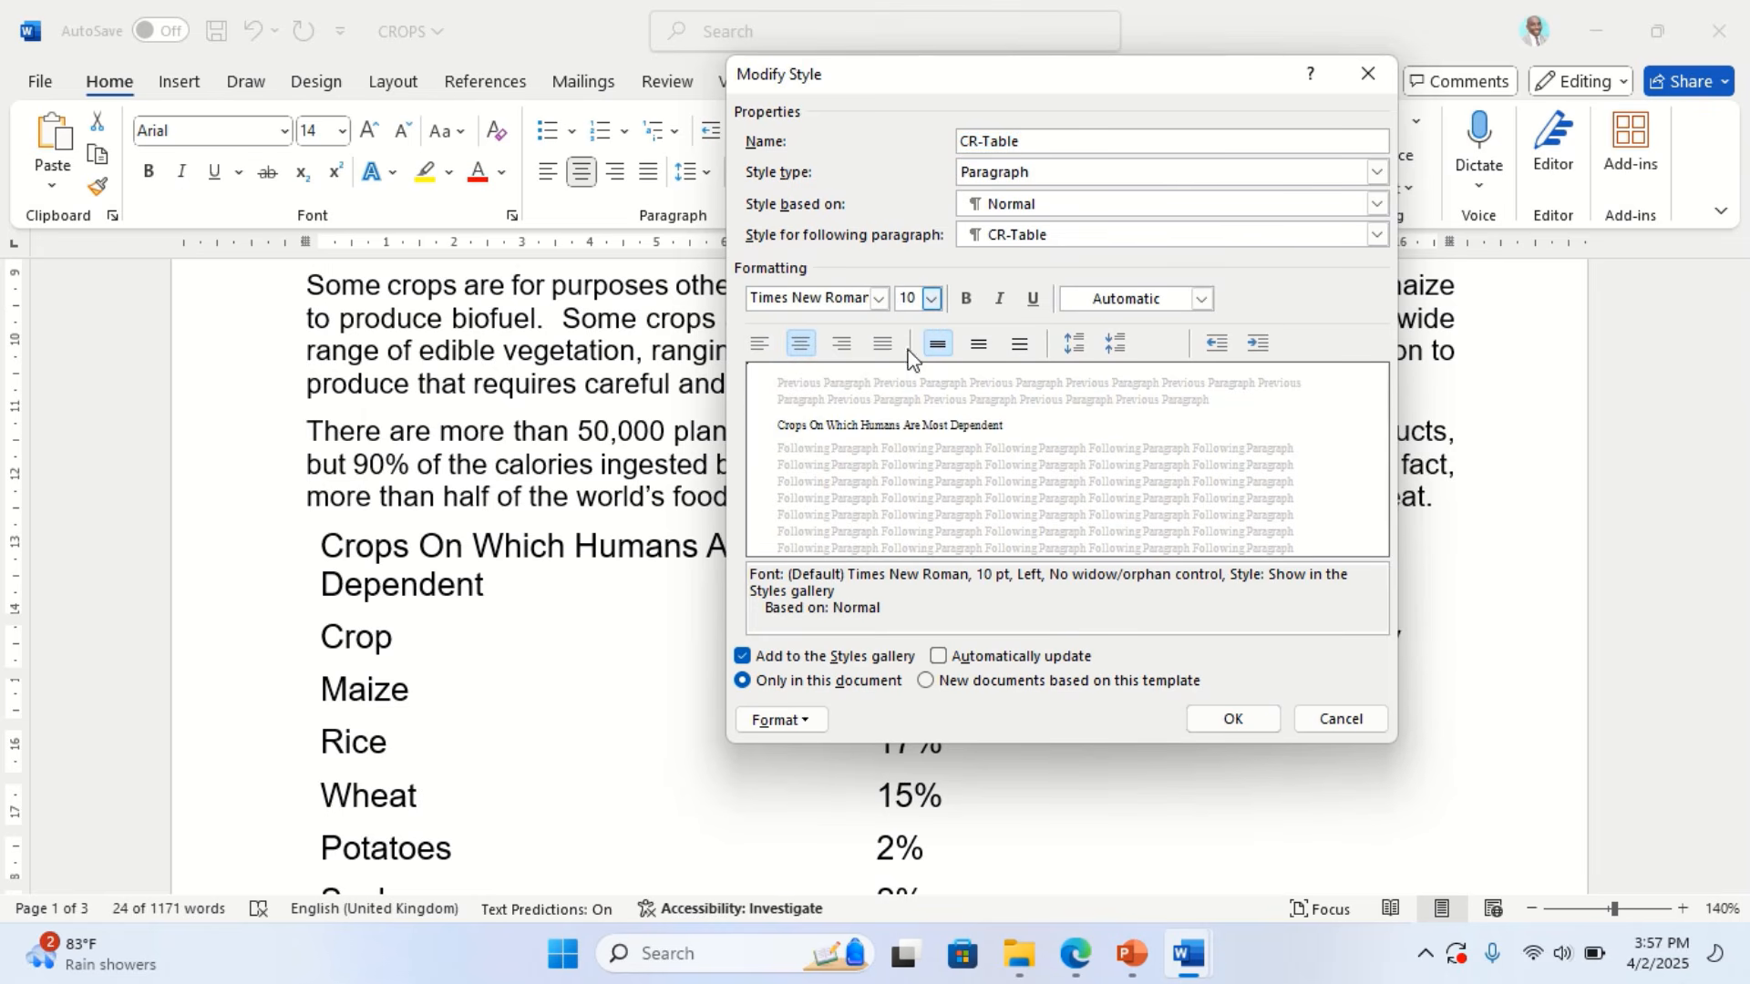
Check the alignment and enhancement requirements in the task sheet, and make the CR-Table style italic
click(1077, 955)
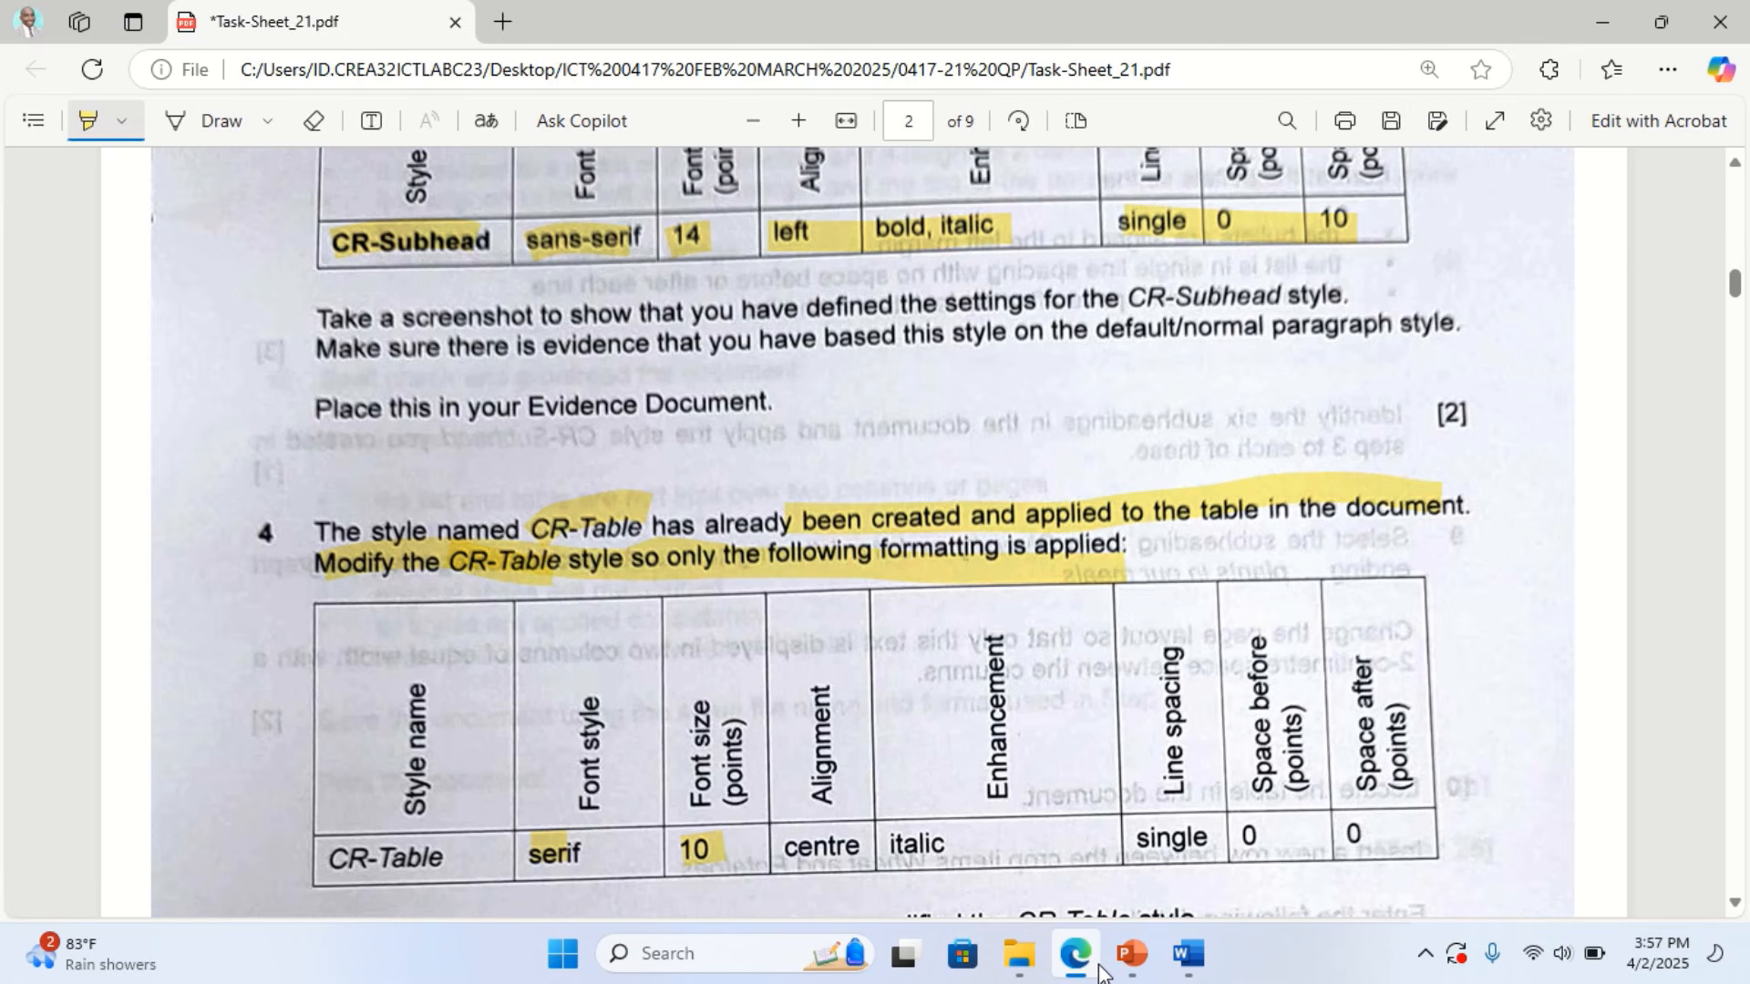
click(1100, 971)
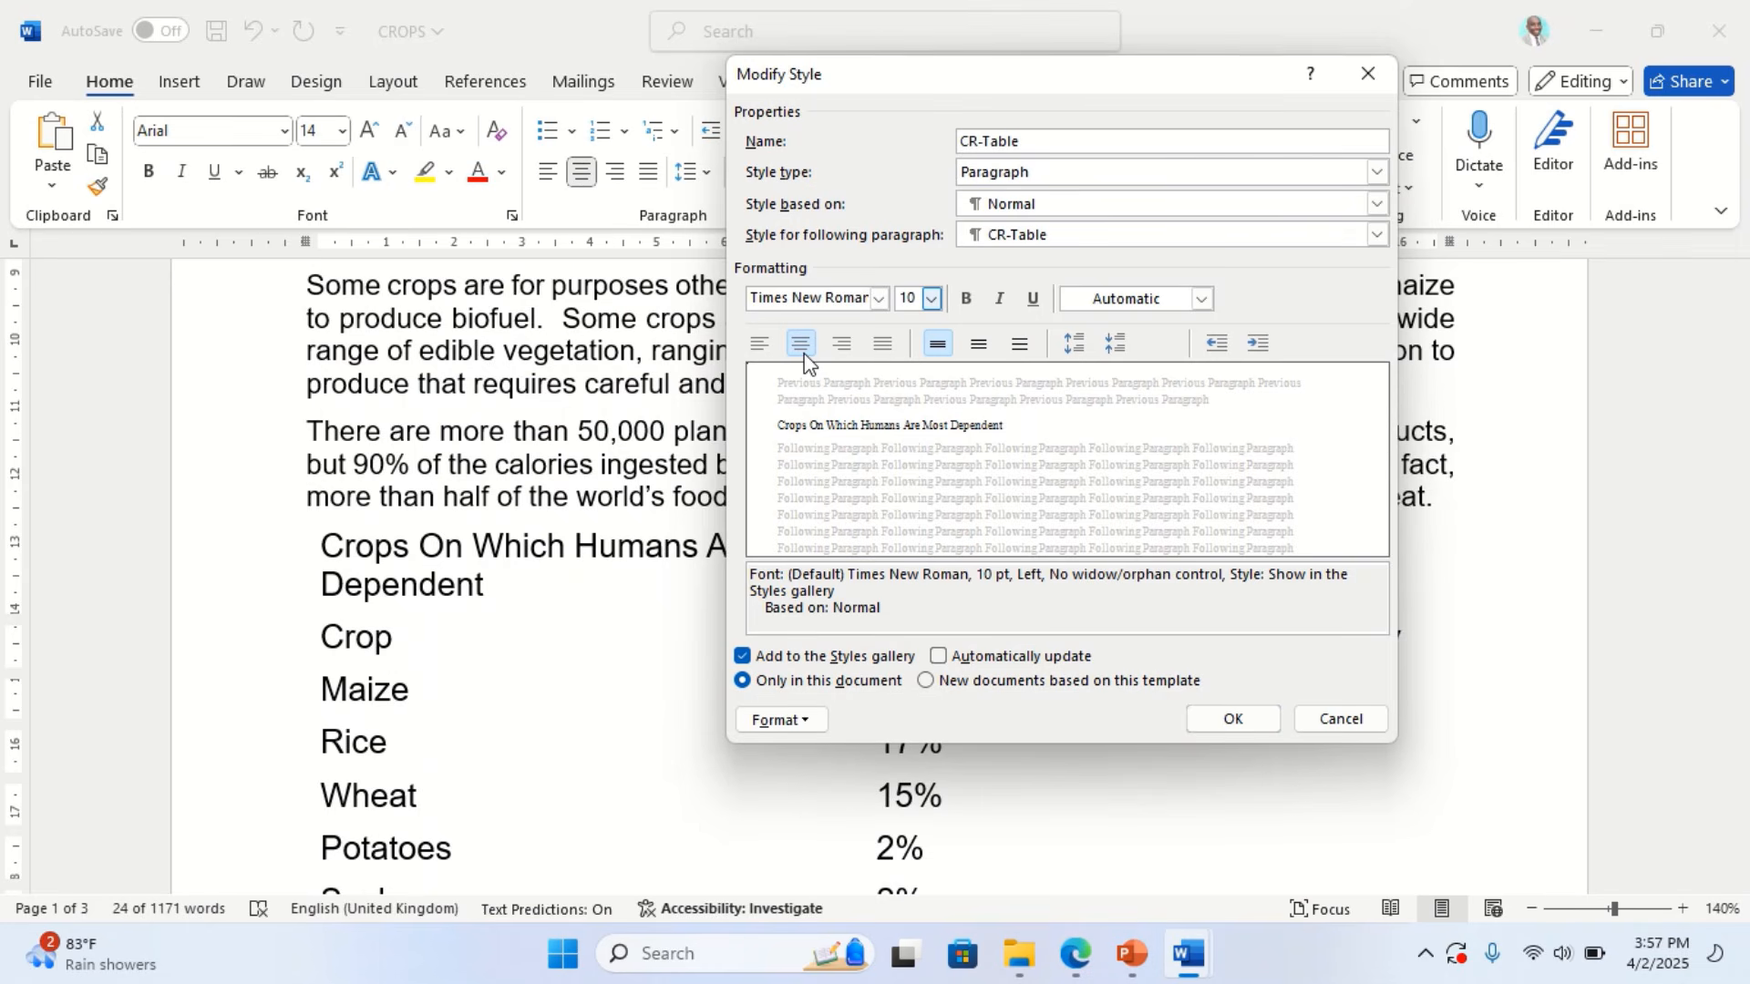
click(1000, 299)
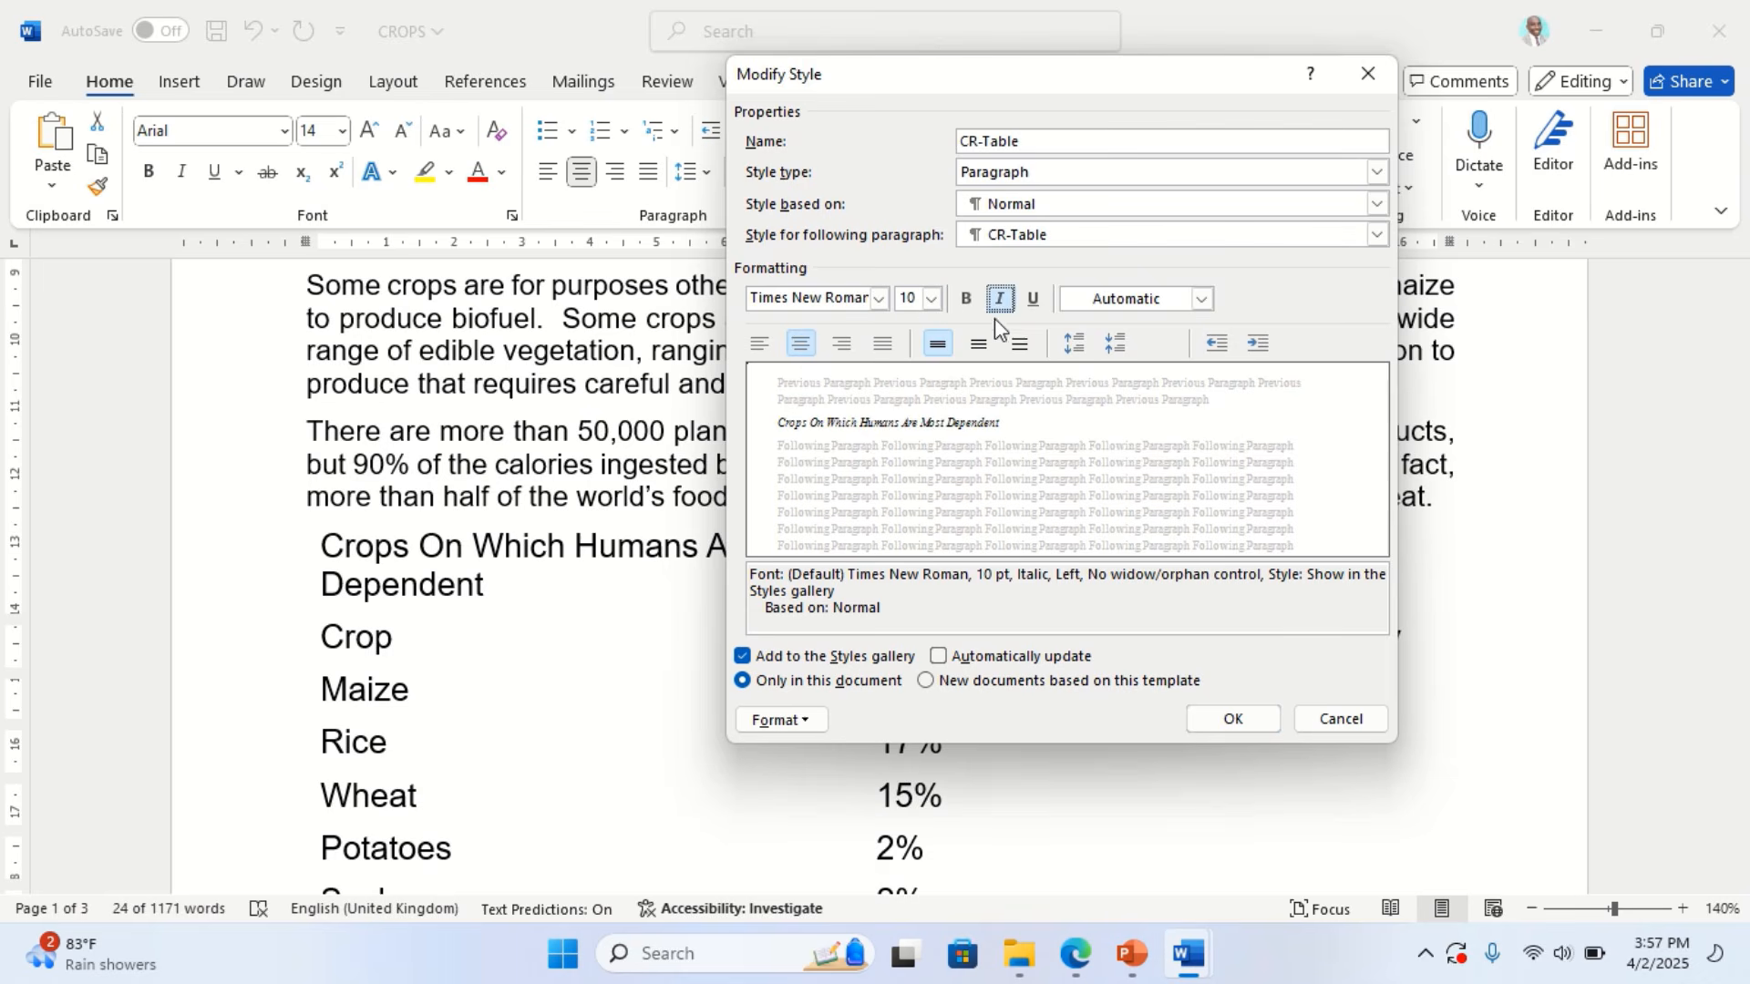
Highlight step 4's line spacing and paragraph space requirements in the task sheet, and set CR-Table's space after to 0 pt
click(1085, 971)
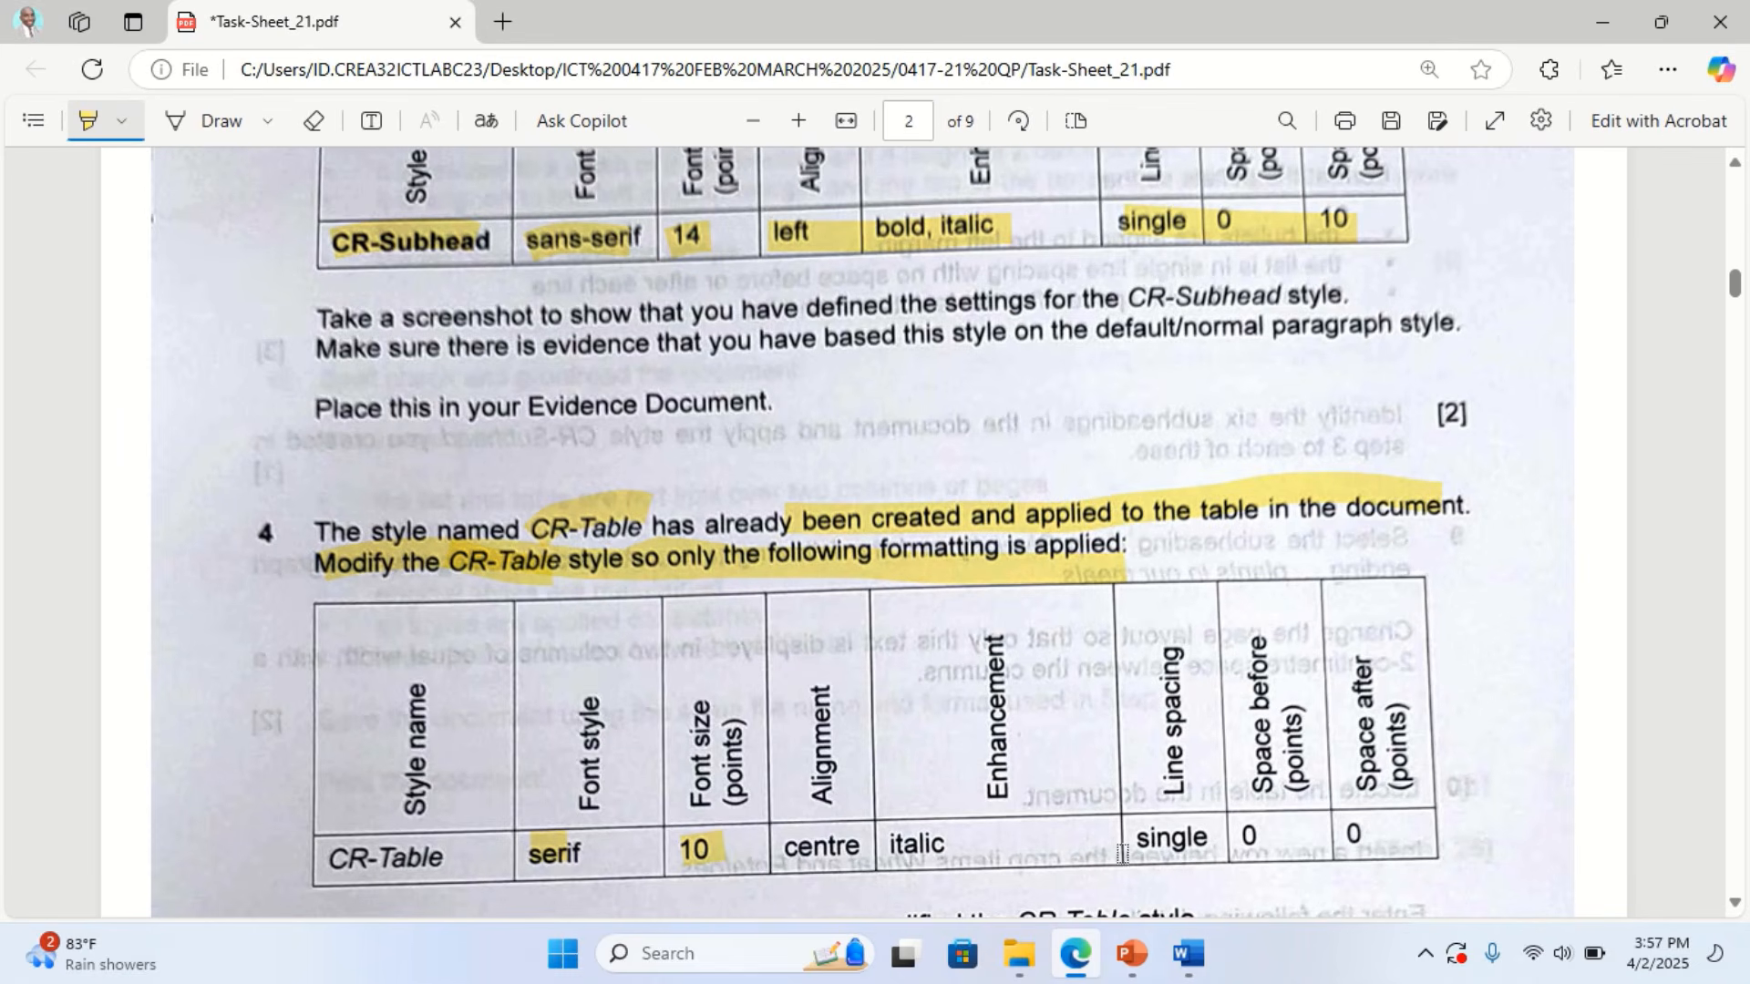
drag(1141, 838, 1389, 829)
click(1085, 965)
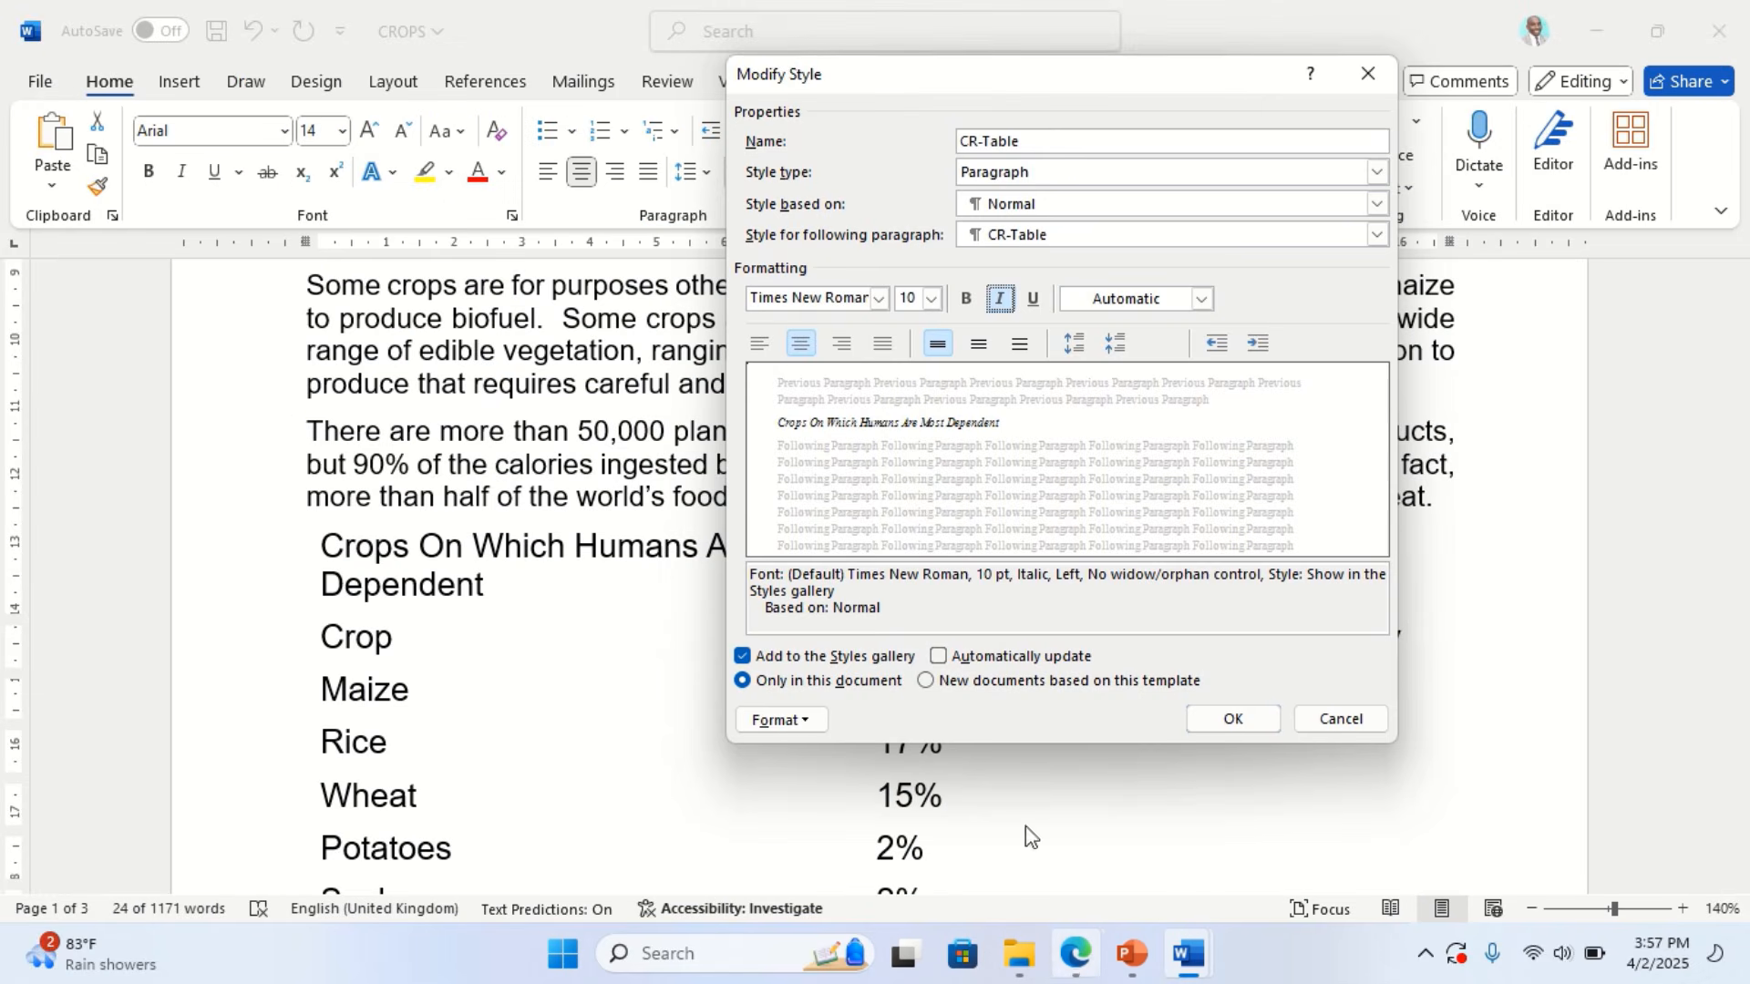
click(791, 721)
click(817, 484)
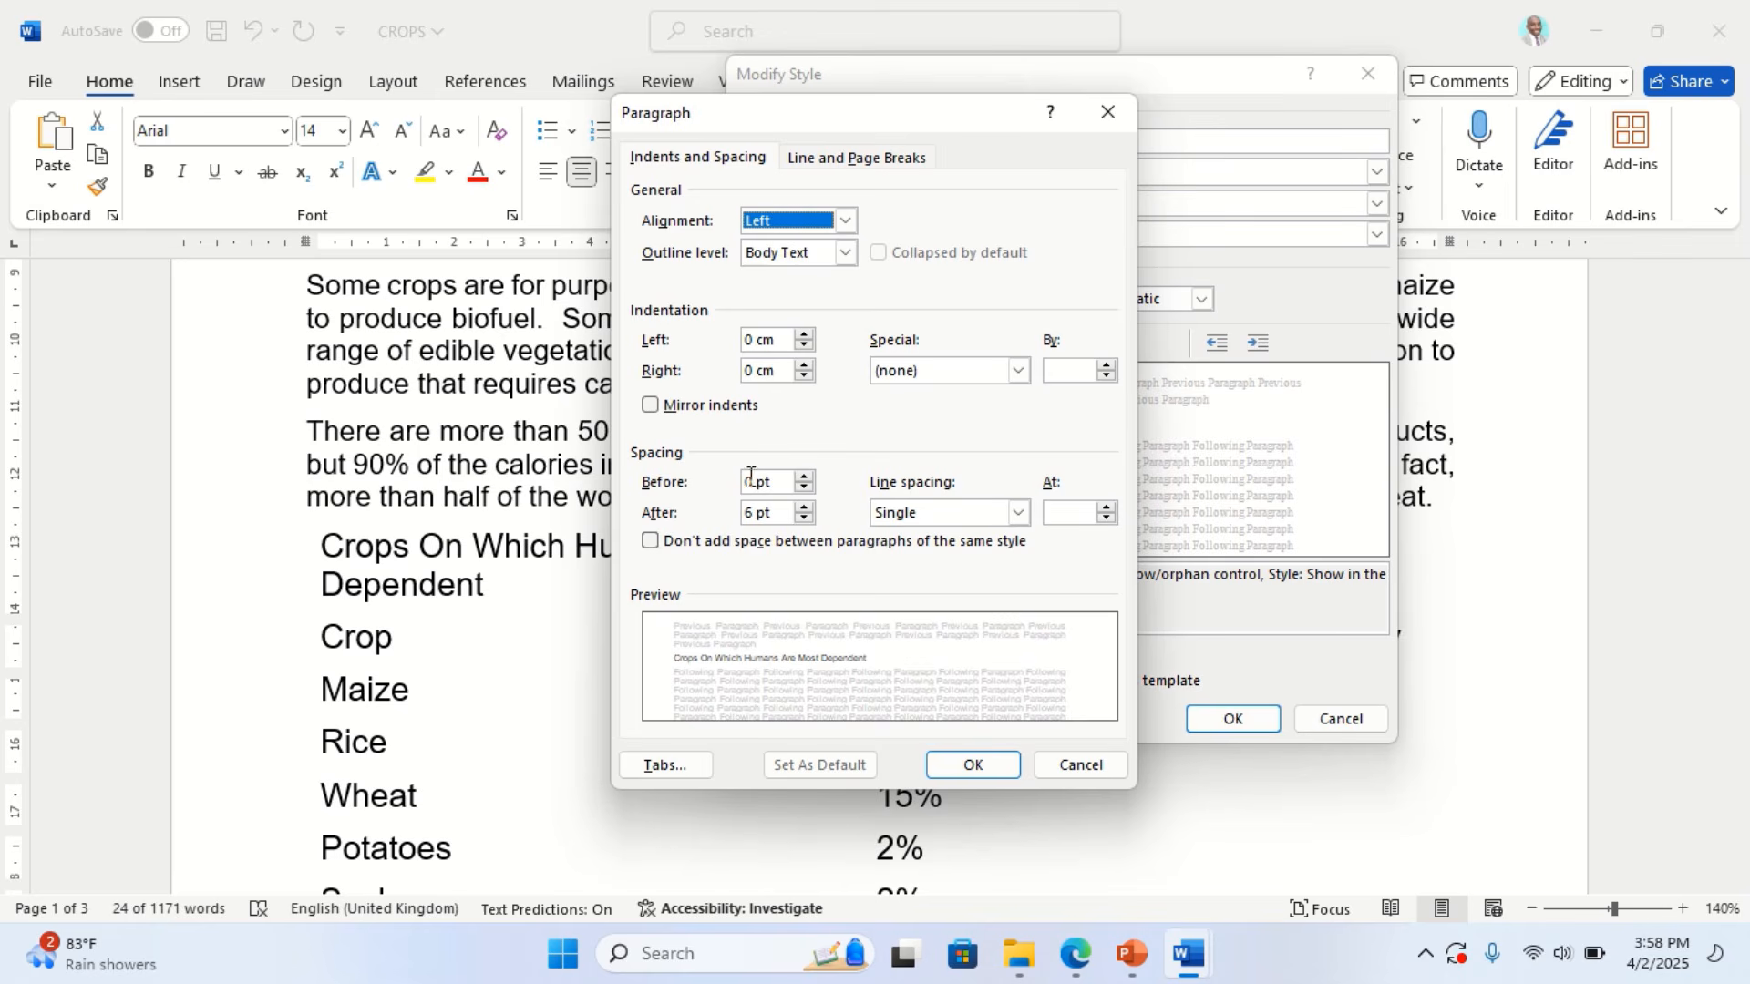
click(799, 518)
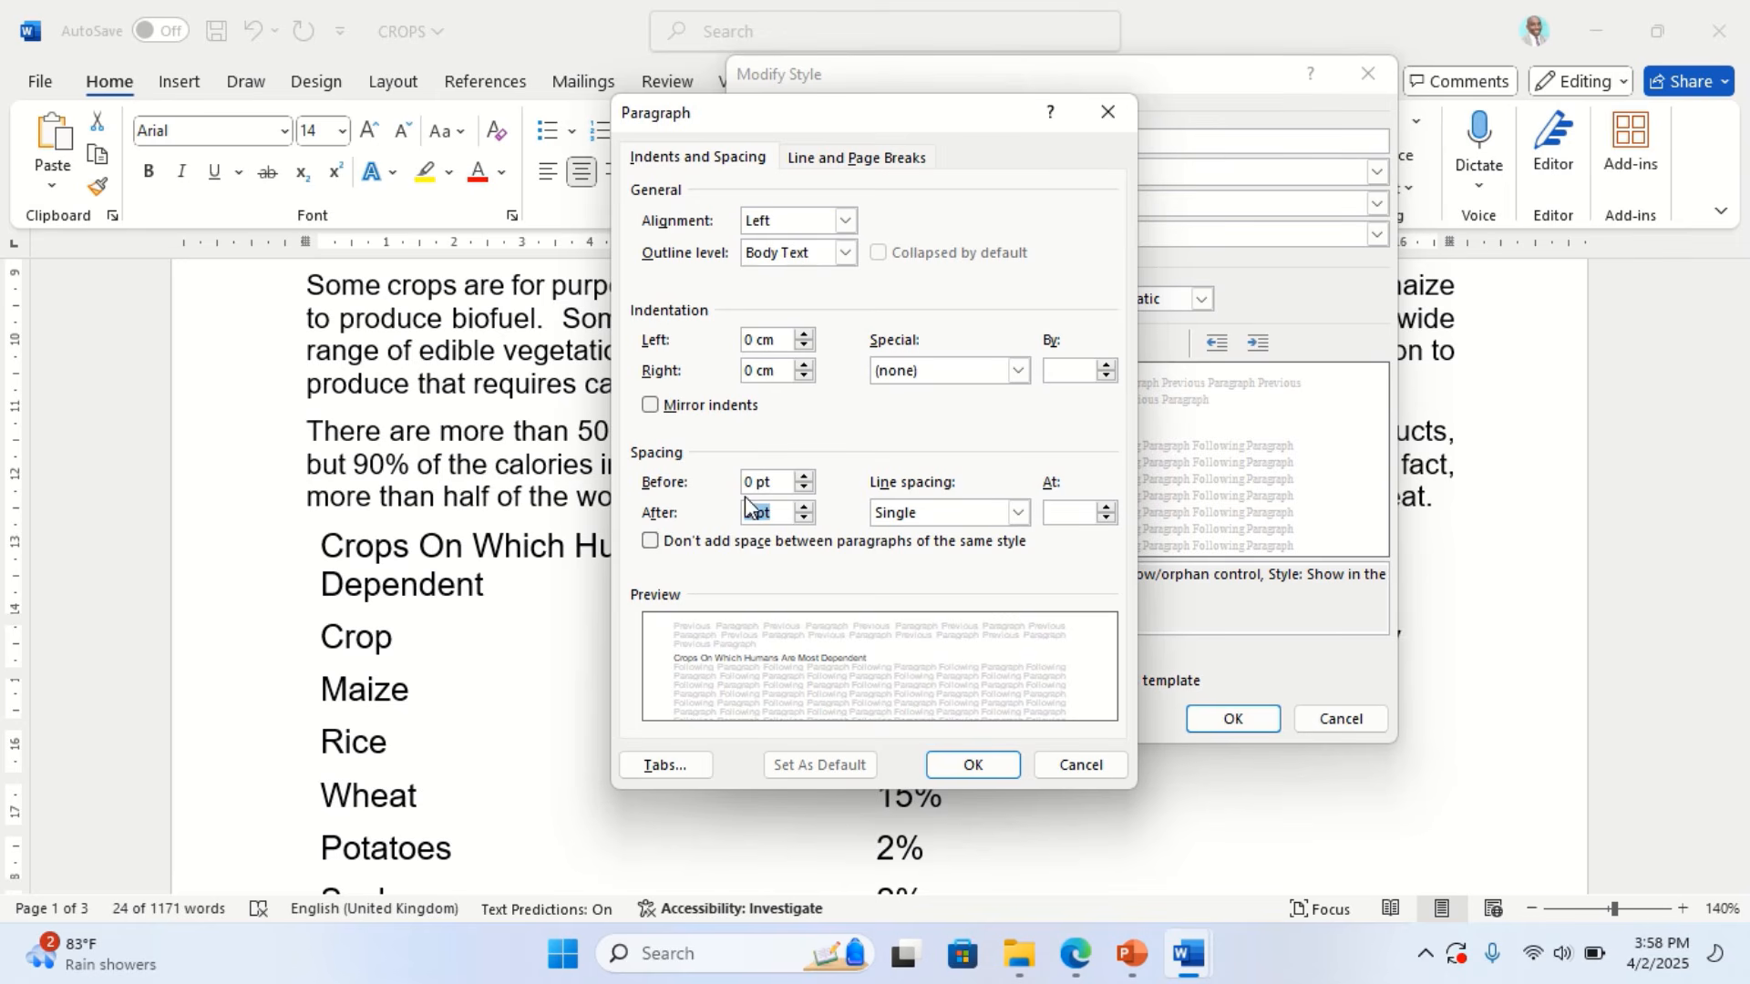
click(970, 764)
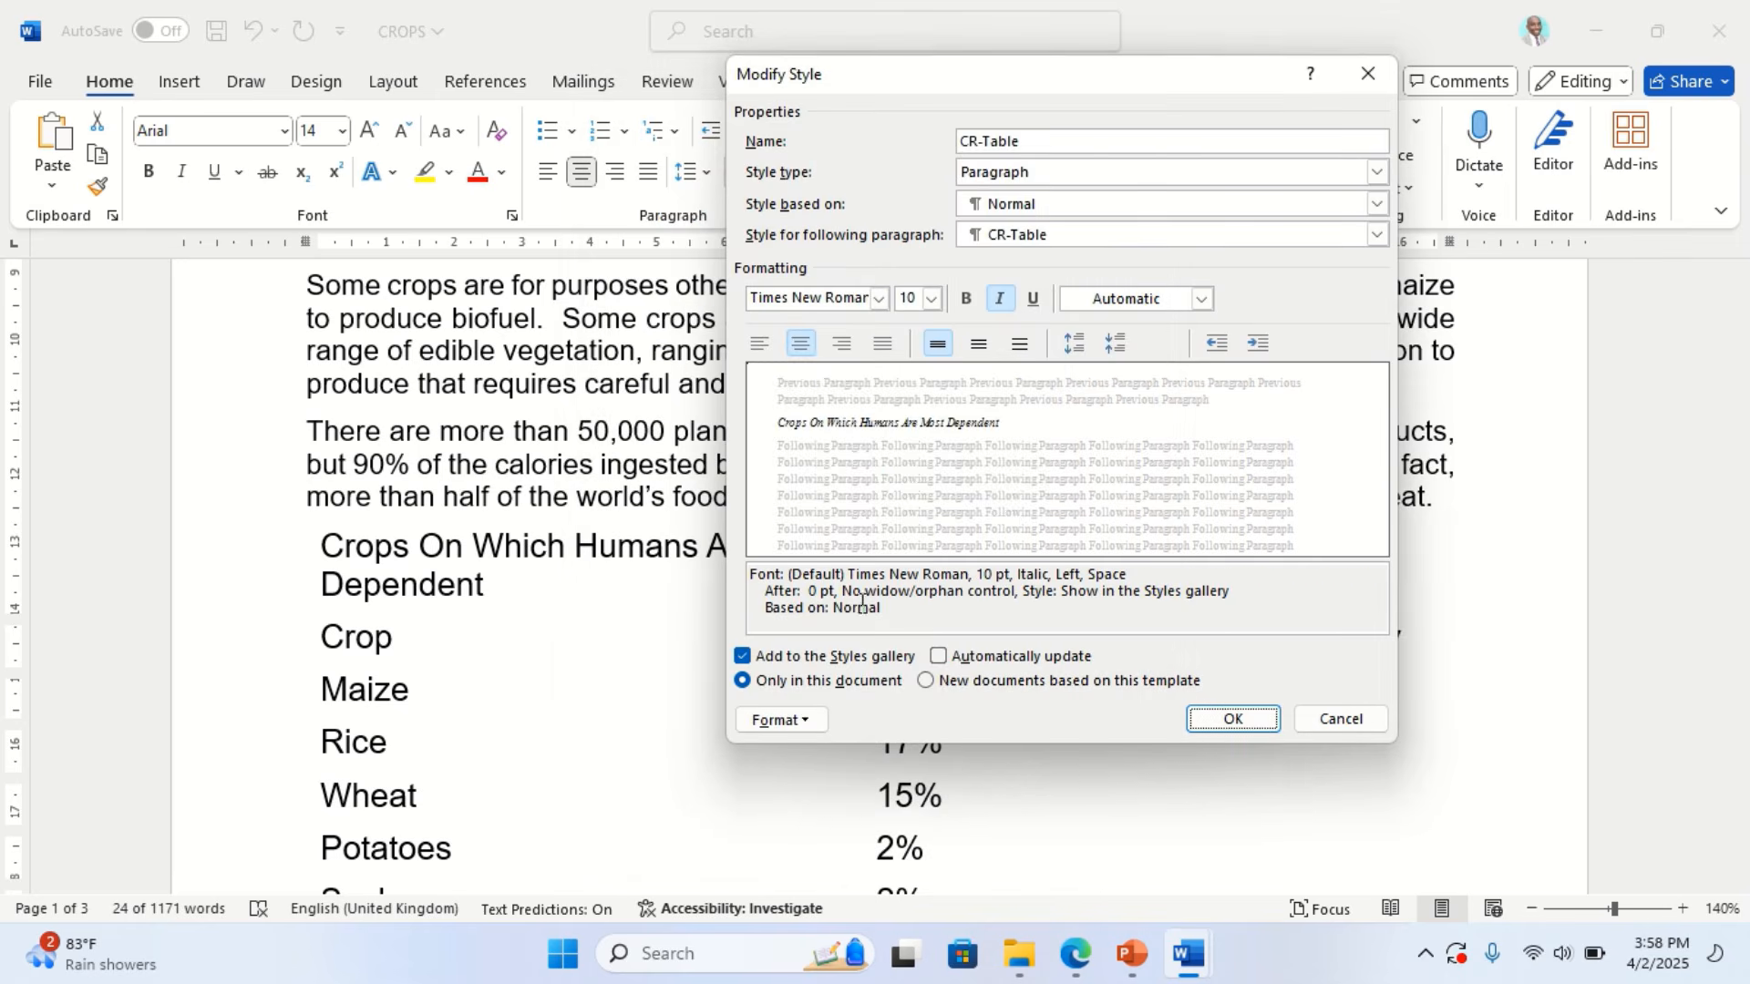
Compare the CR-Table style settings with step 4's formatting requirements in the task sheet, and apply the modified style
click(1075, 955)
click(1073, 972)
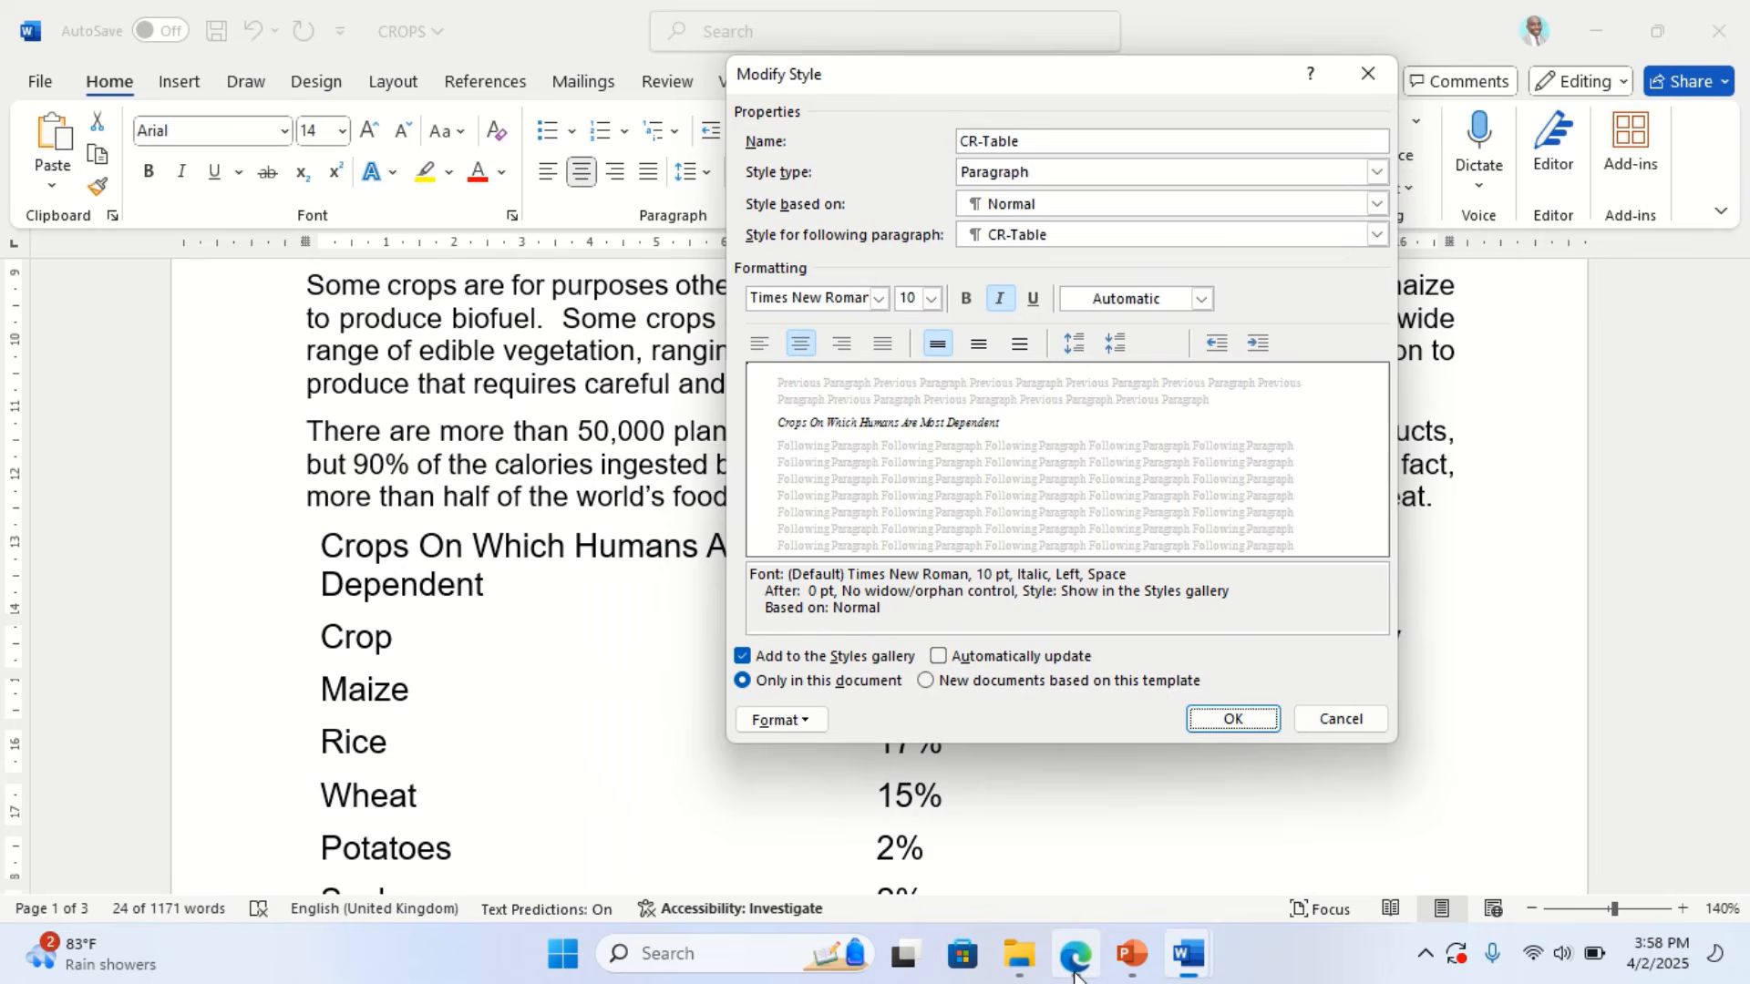
click(1074, 973)
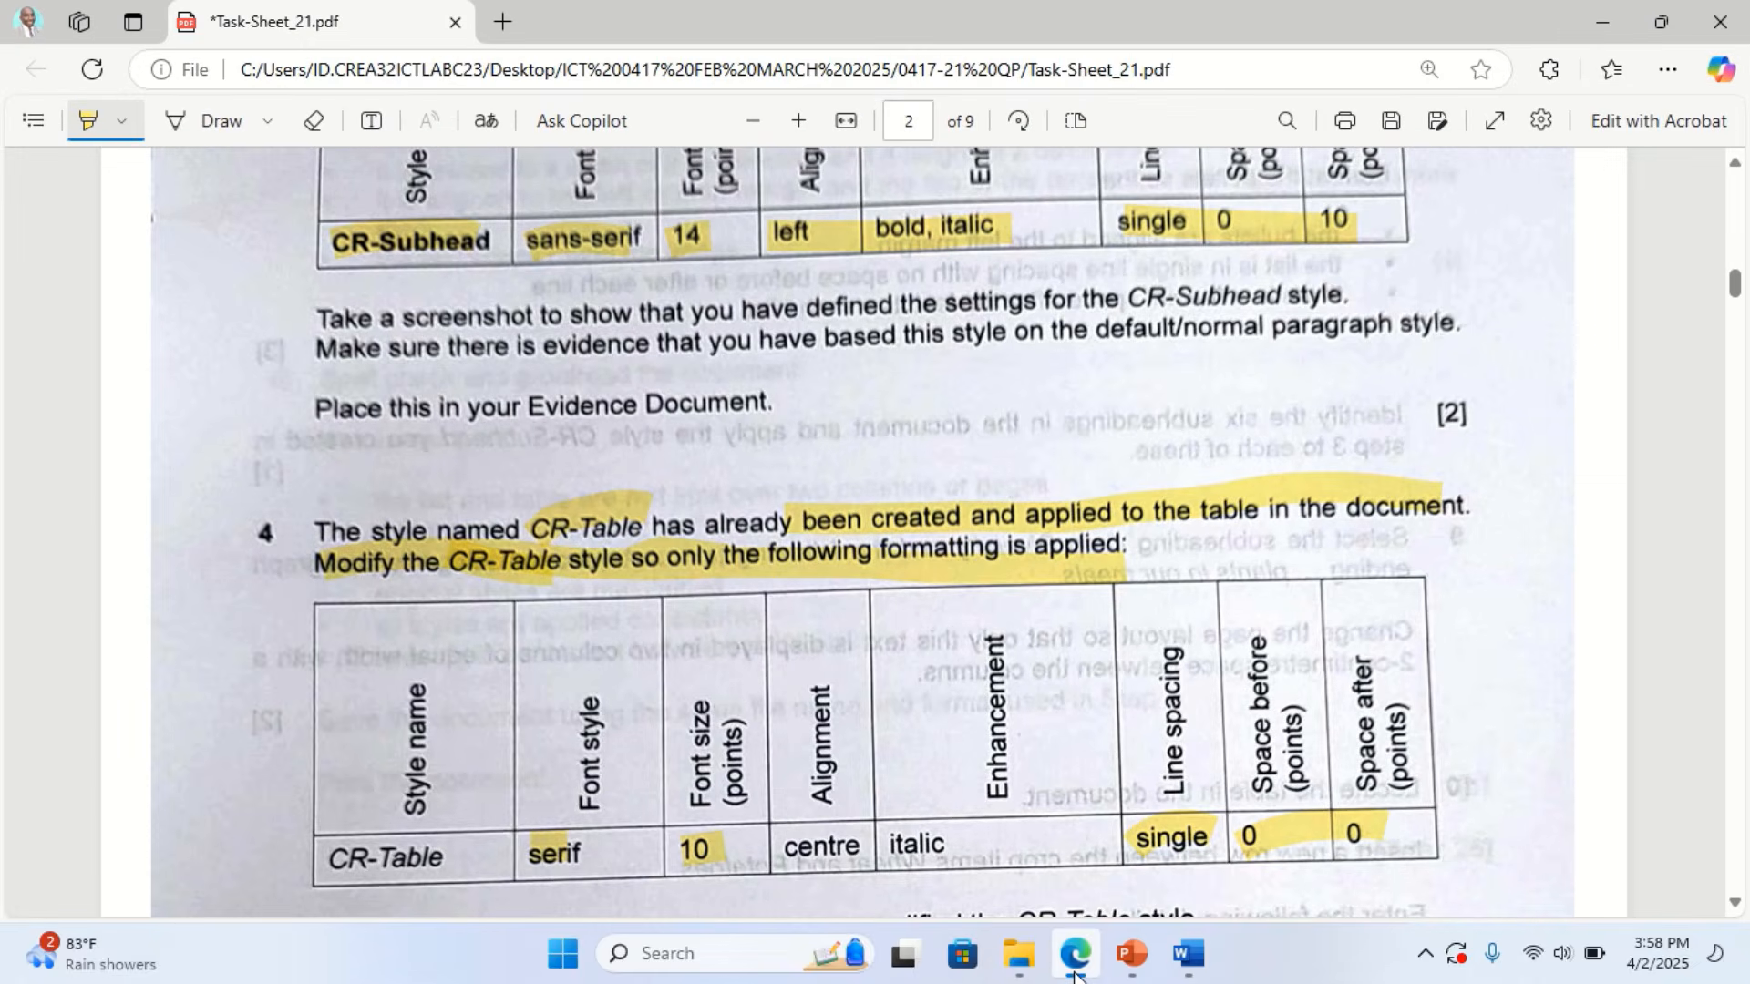
click(1075, 974)
click(1074, 973)
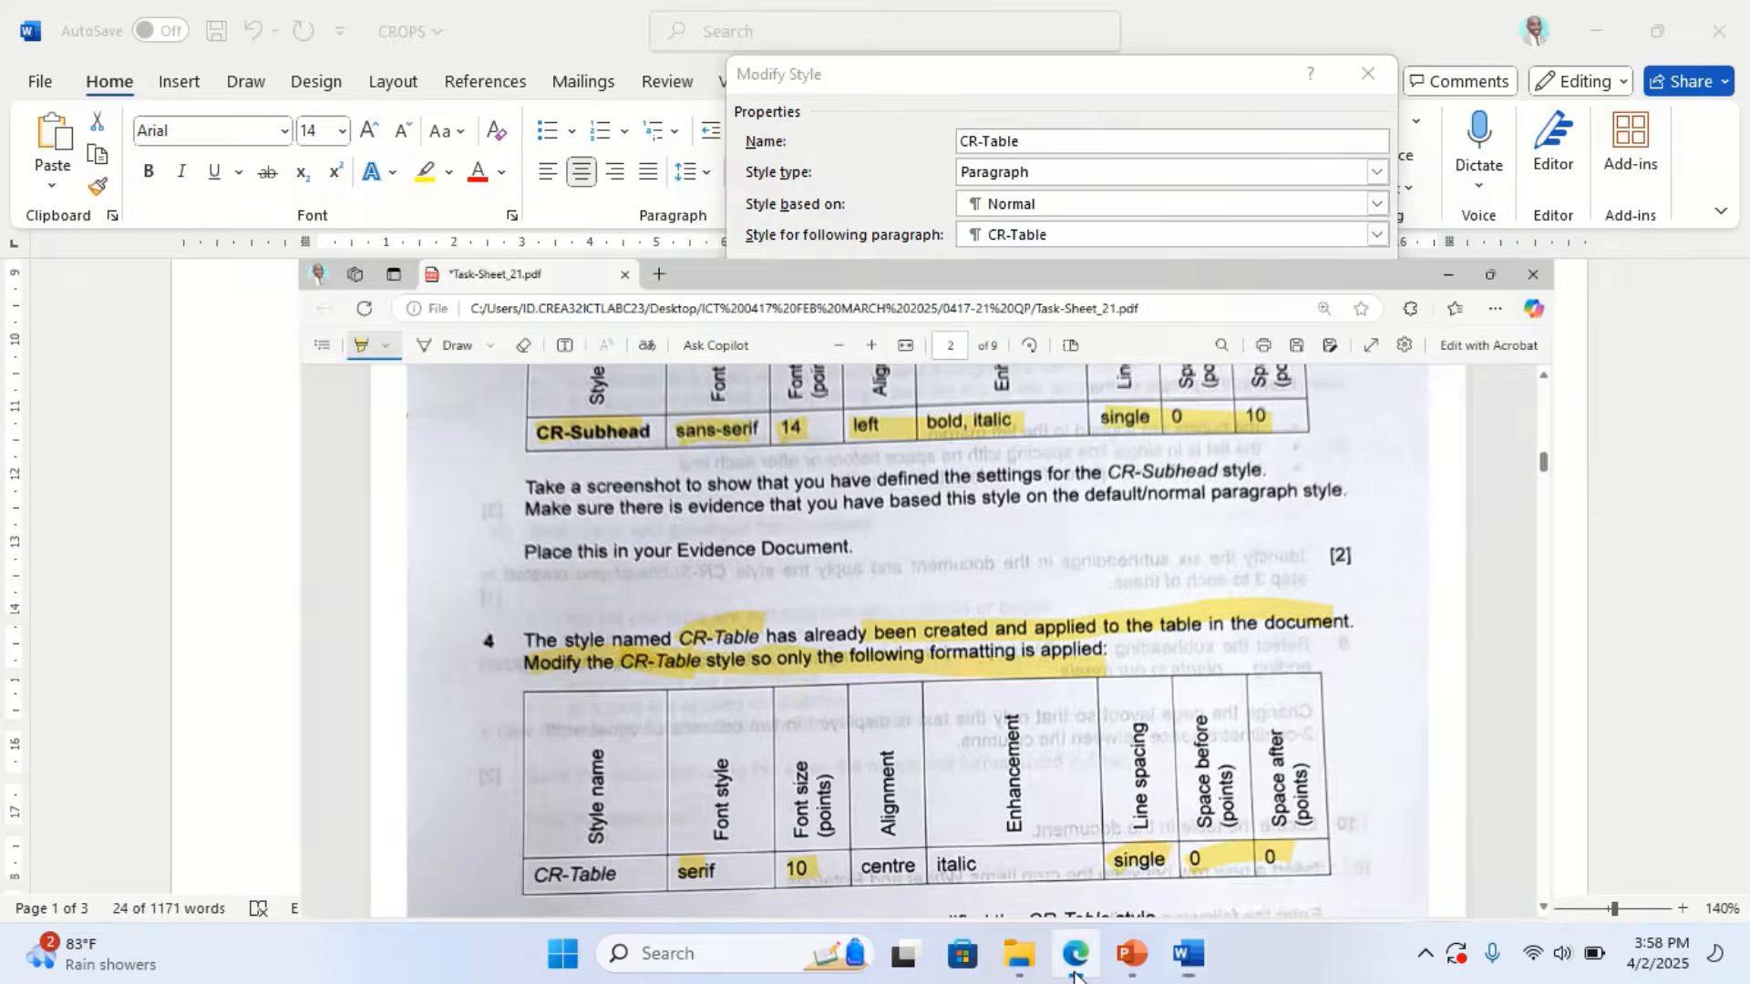
click(1075, 973)
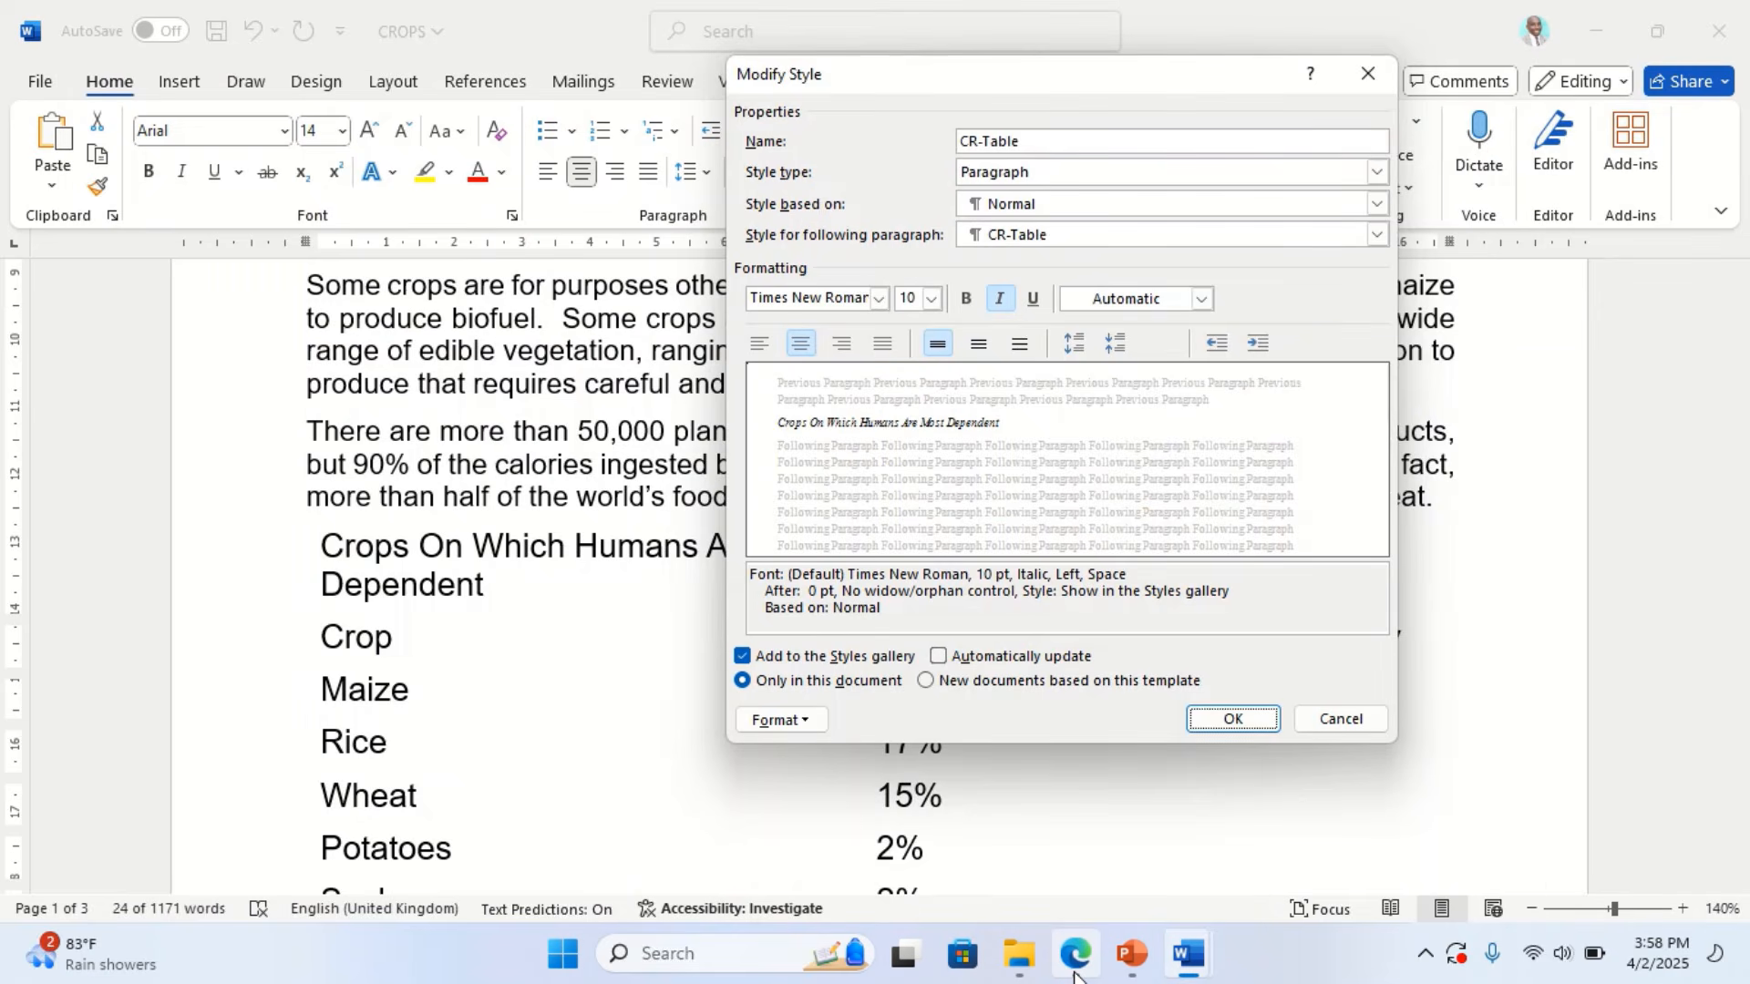
click(1074, 973)
click(1075, 973)
click(1074, 973)
click(1075, 973)
click(1074, 973)
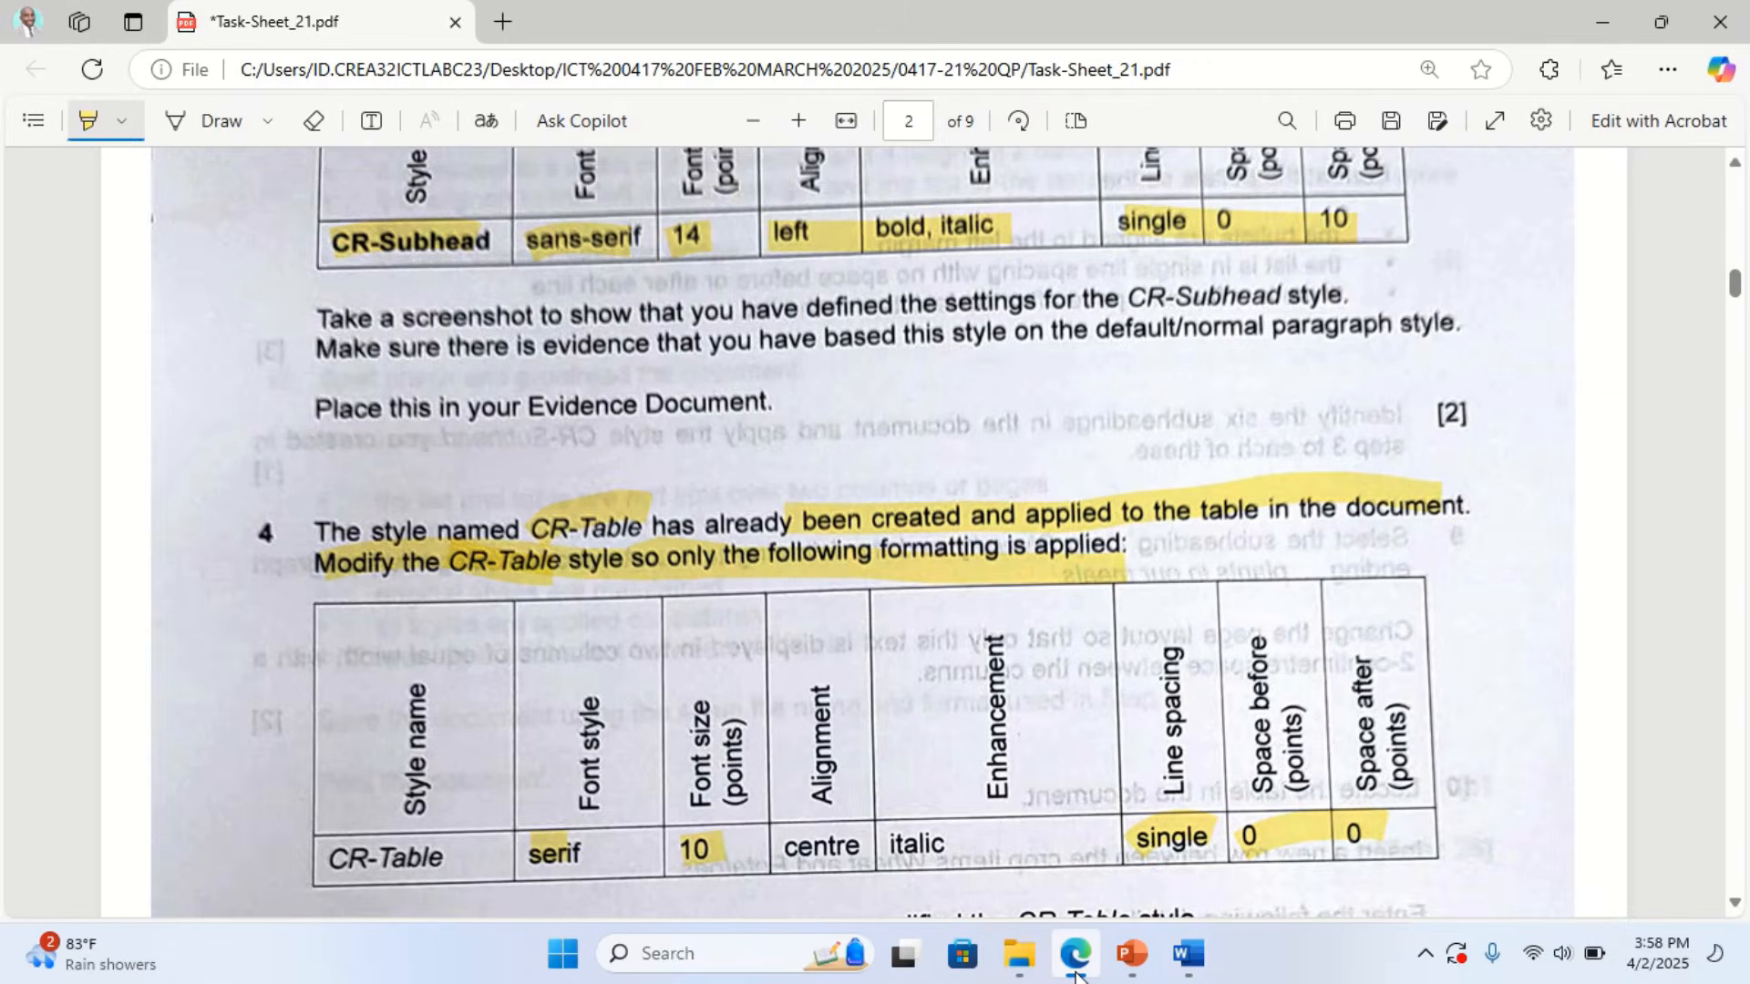
click(1075, 973)
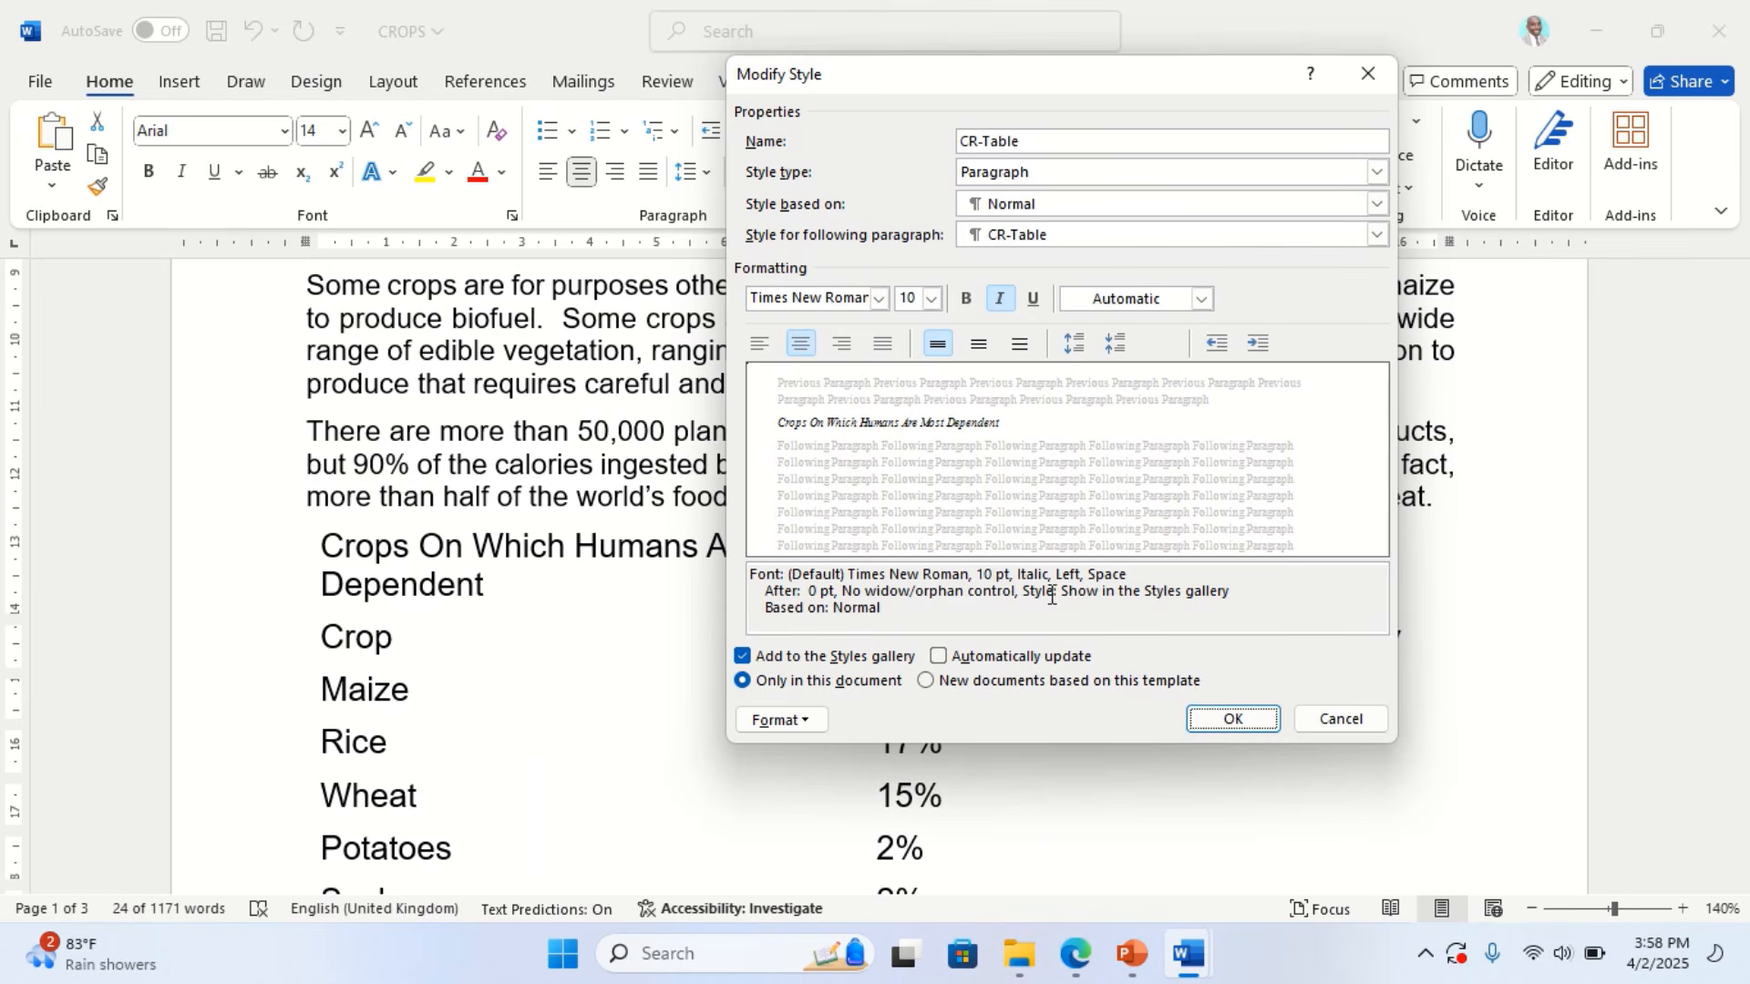
click(1234, 718)
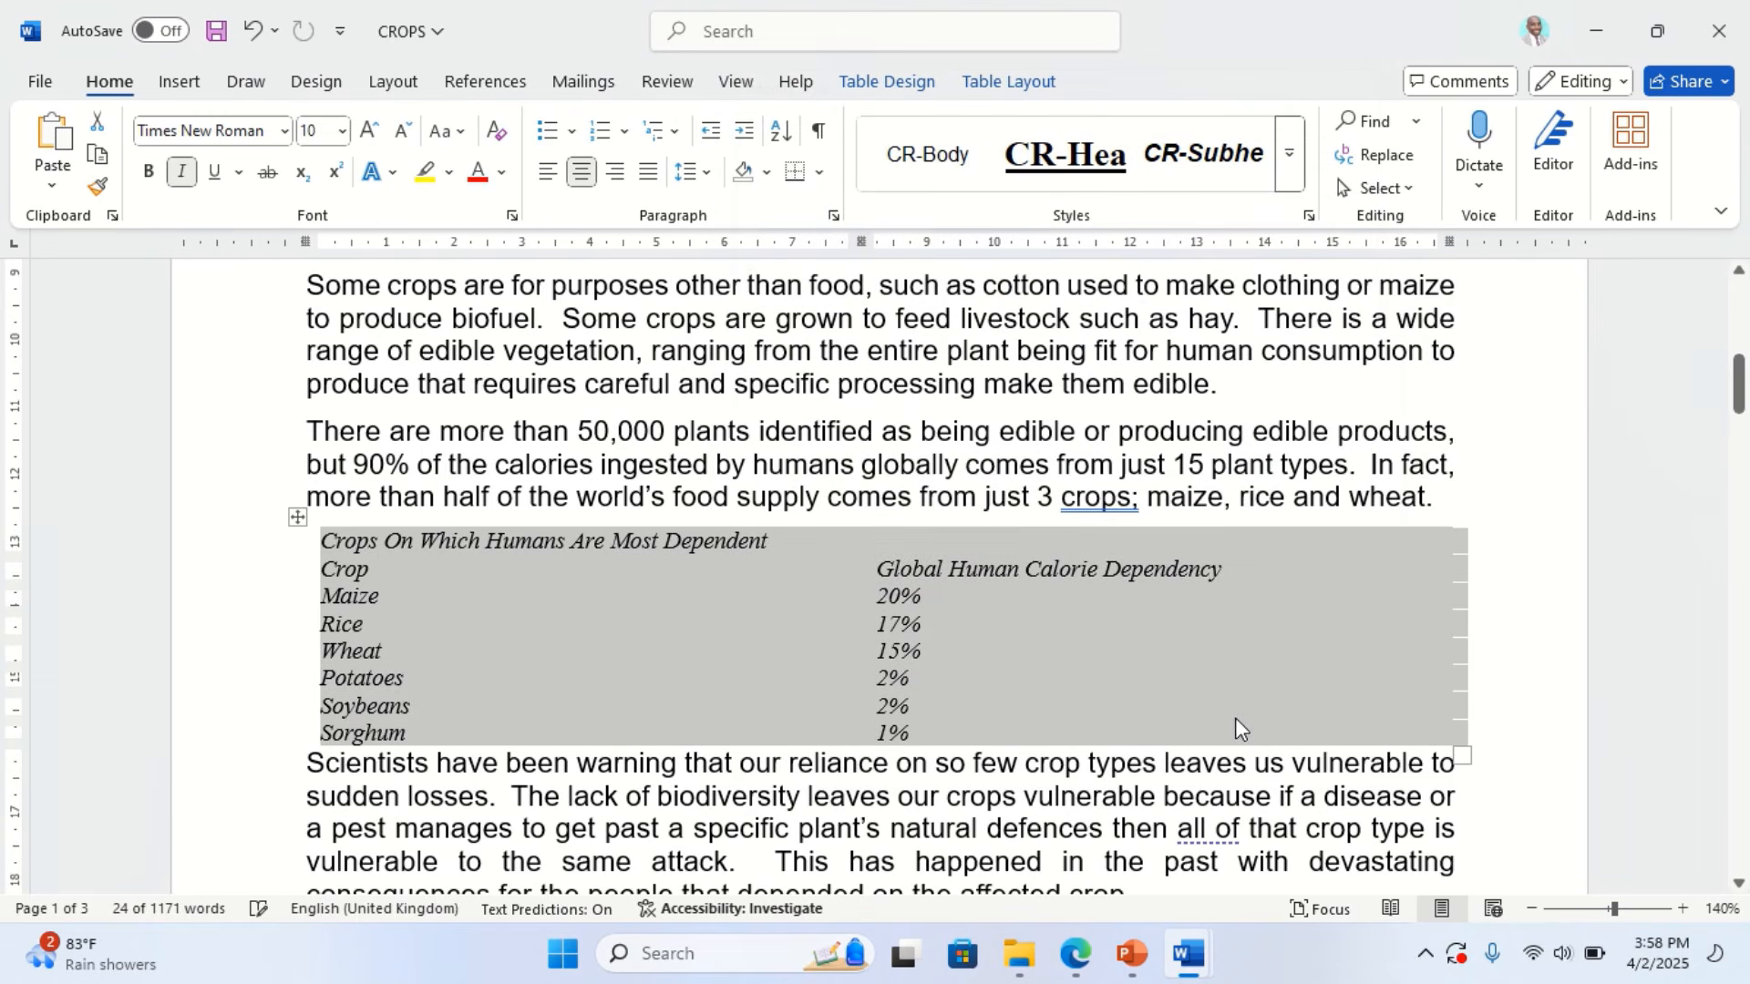
In the task sheet, highlight step 4's instructions to show the modified CR-Table style and place it in the Evidence Document, plus its mark allocation
click(1074, 968)
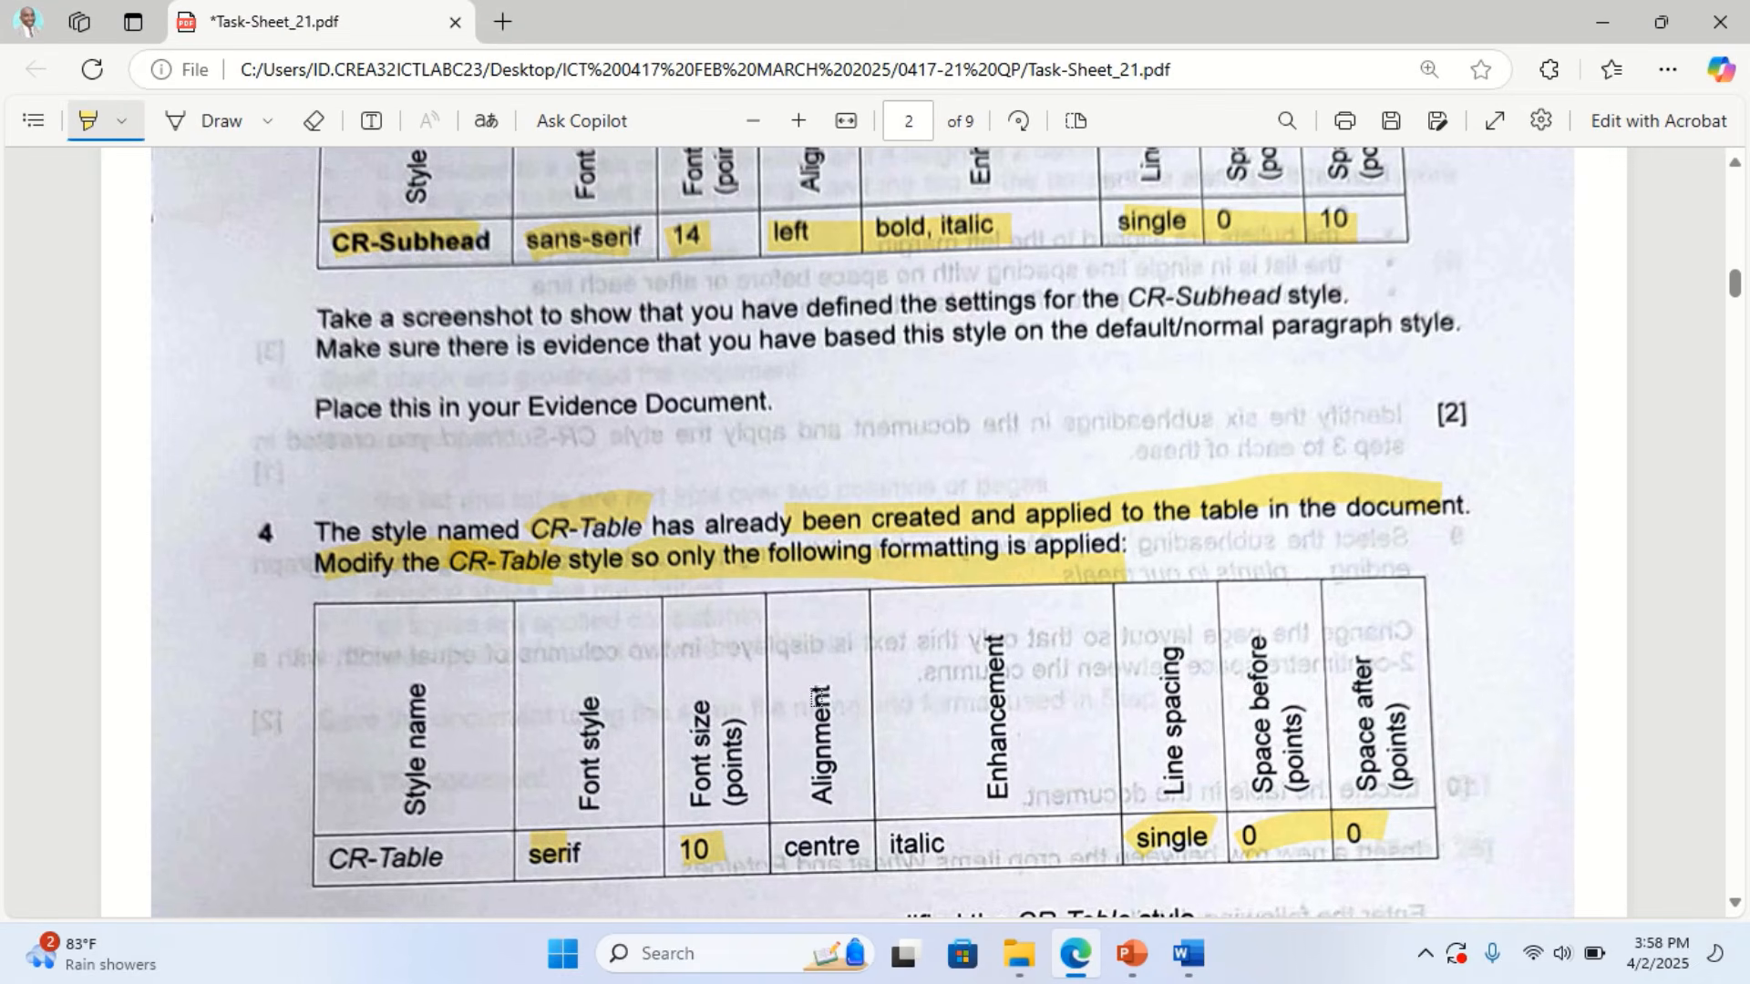
scroll(796, 688, down, 3)
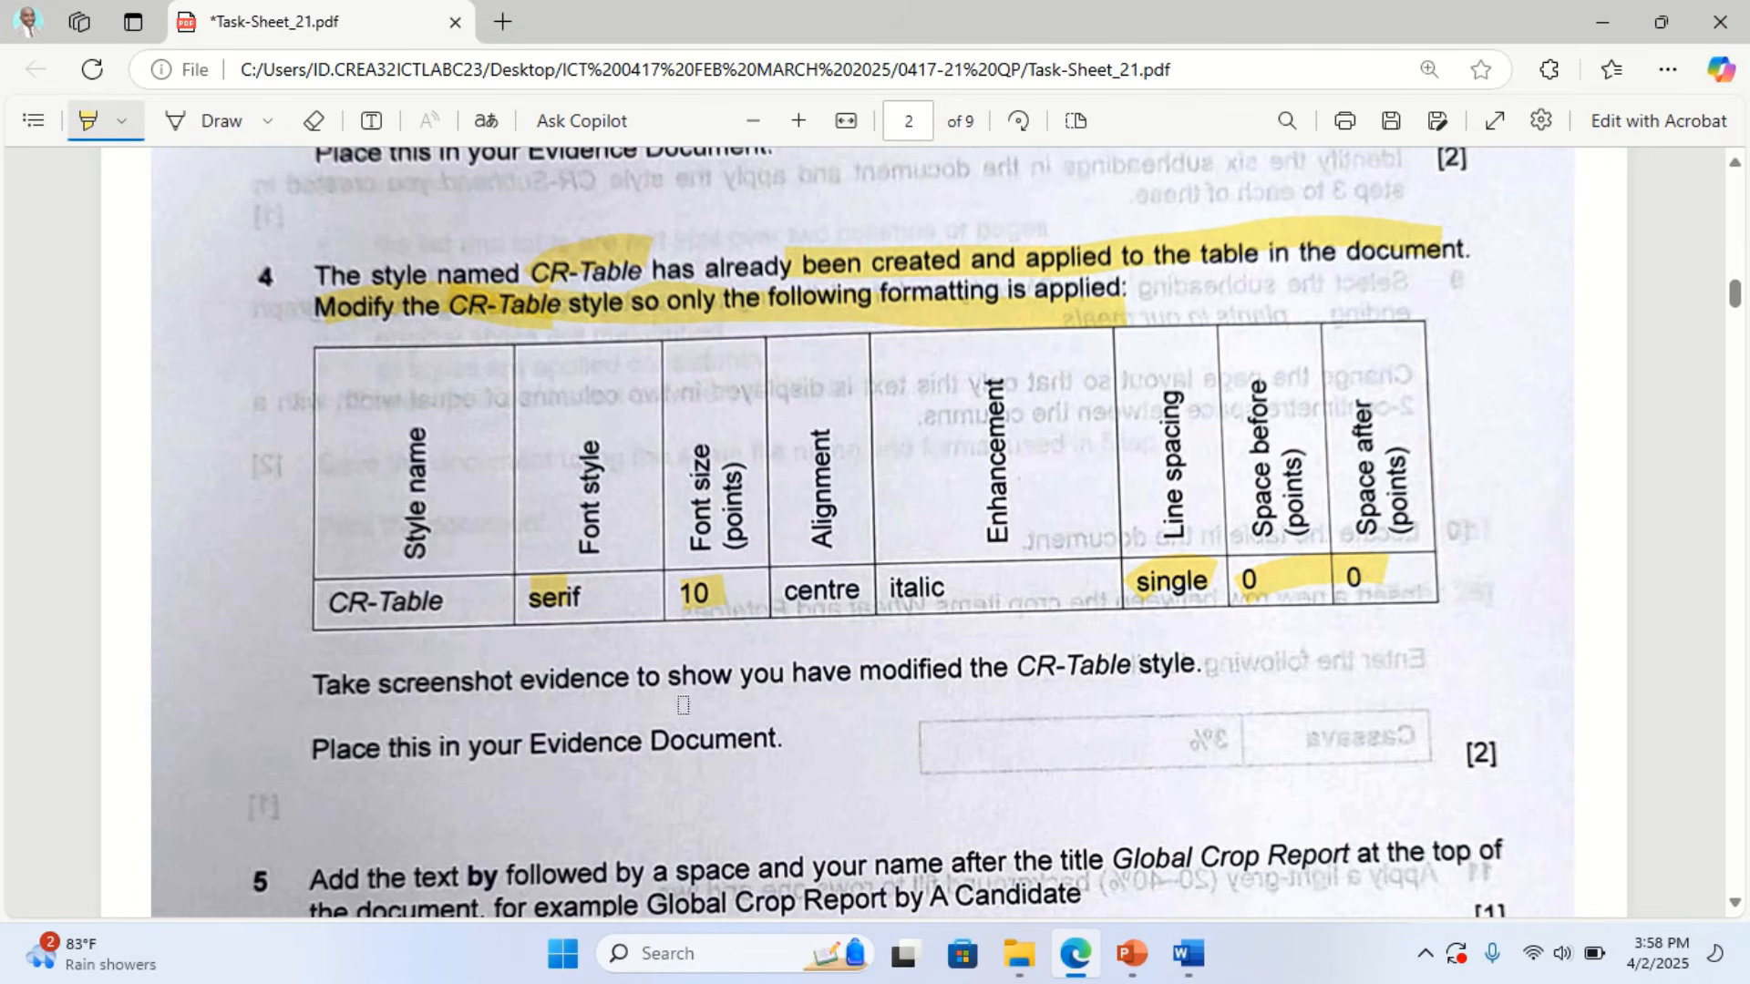
drag(797, 675, 1215, 670)
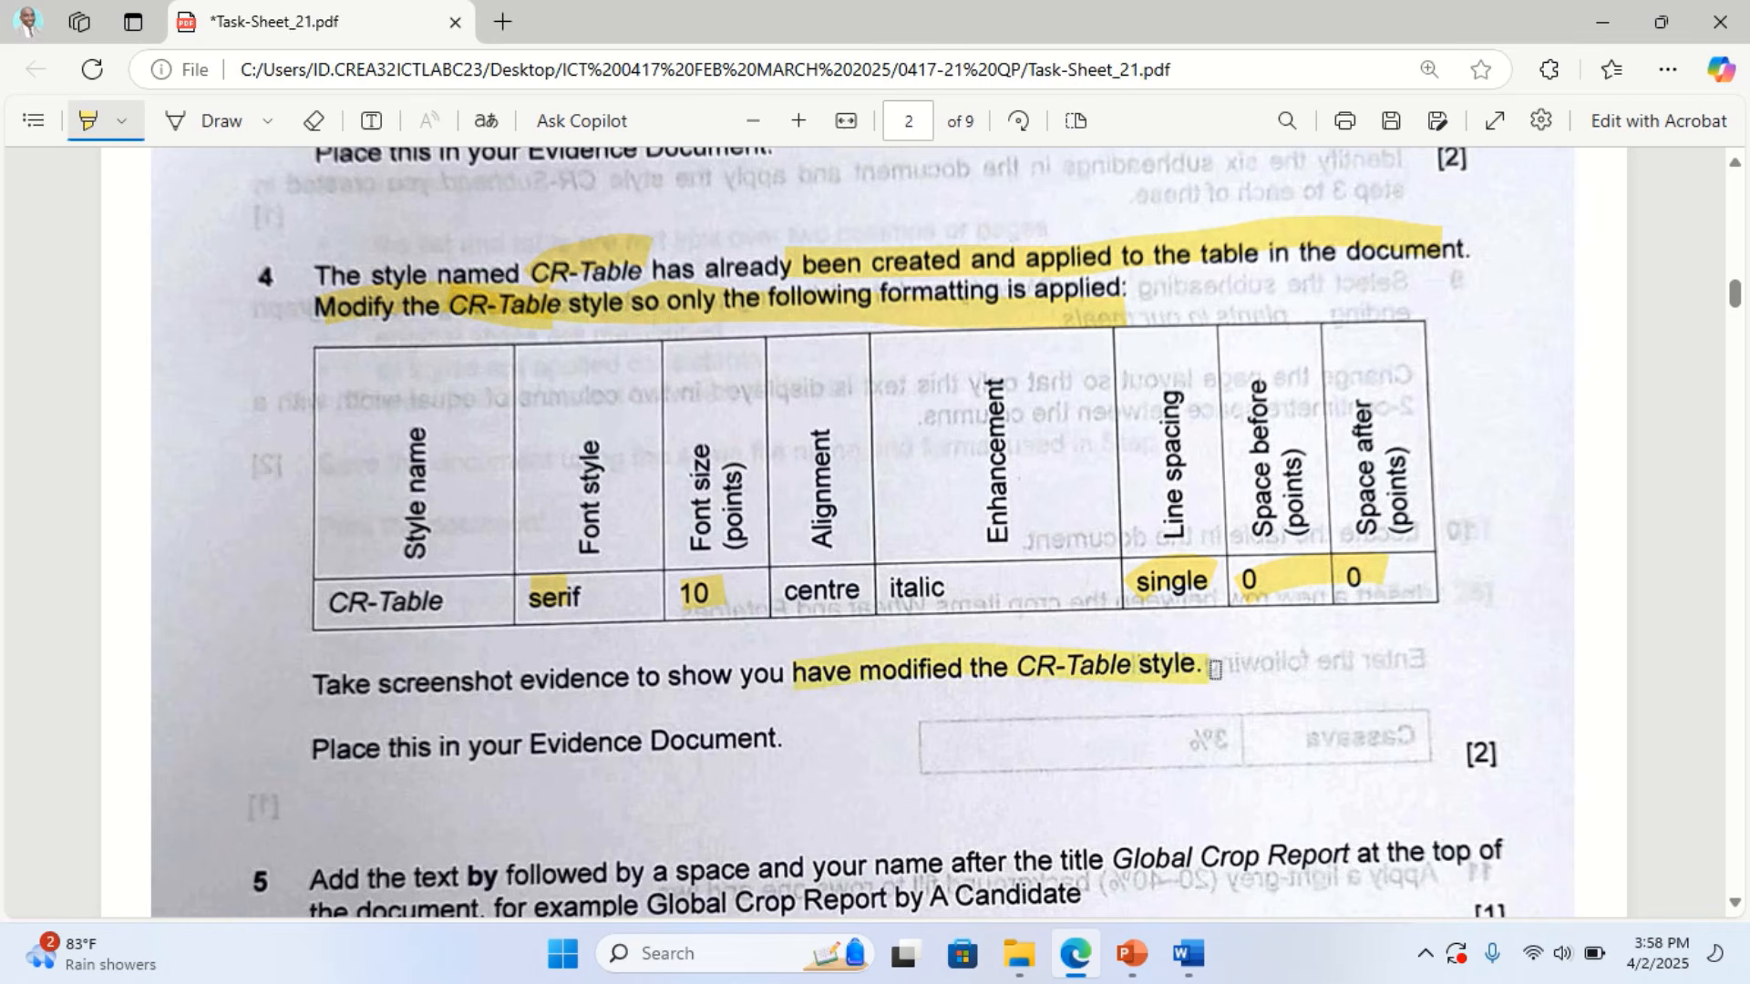
drag(281, 755, 791, 760)
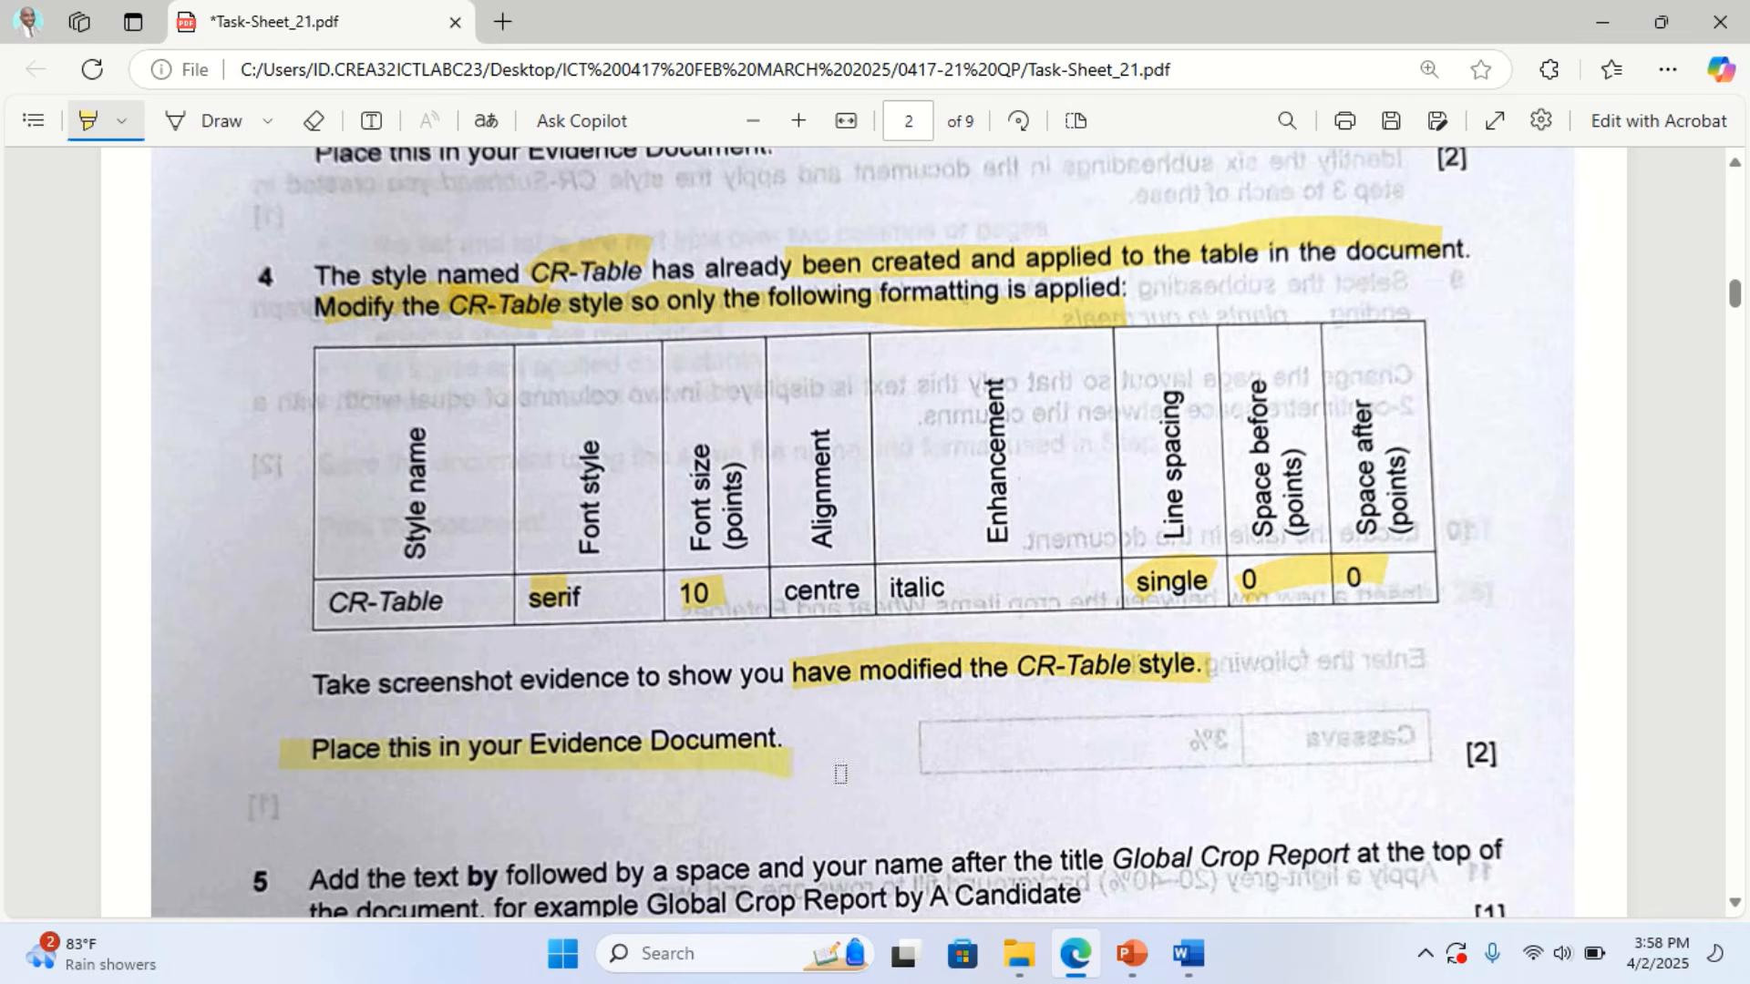
drag(1417, 747, 1545, 750)
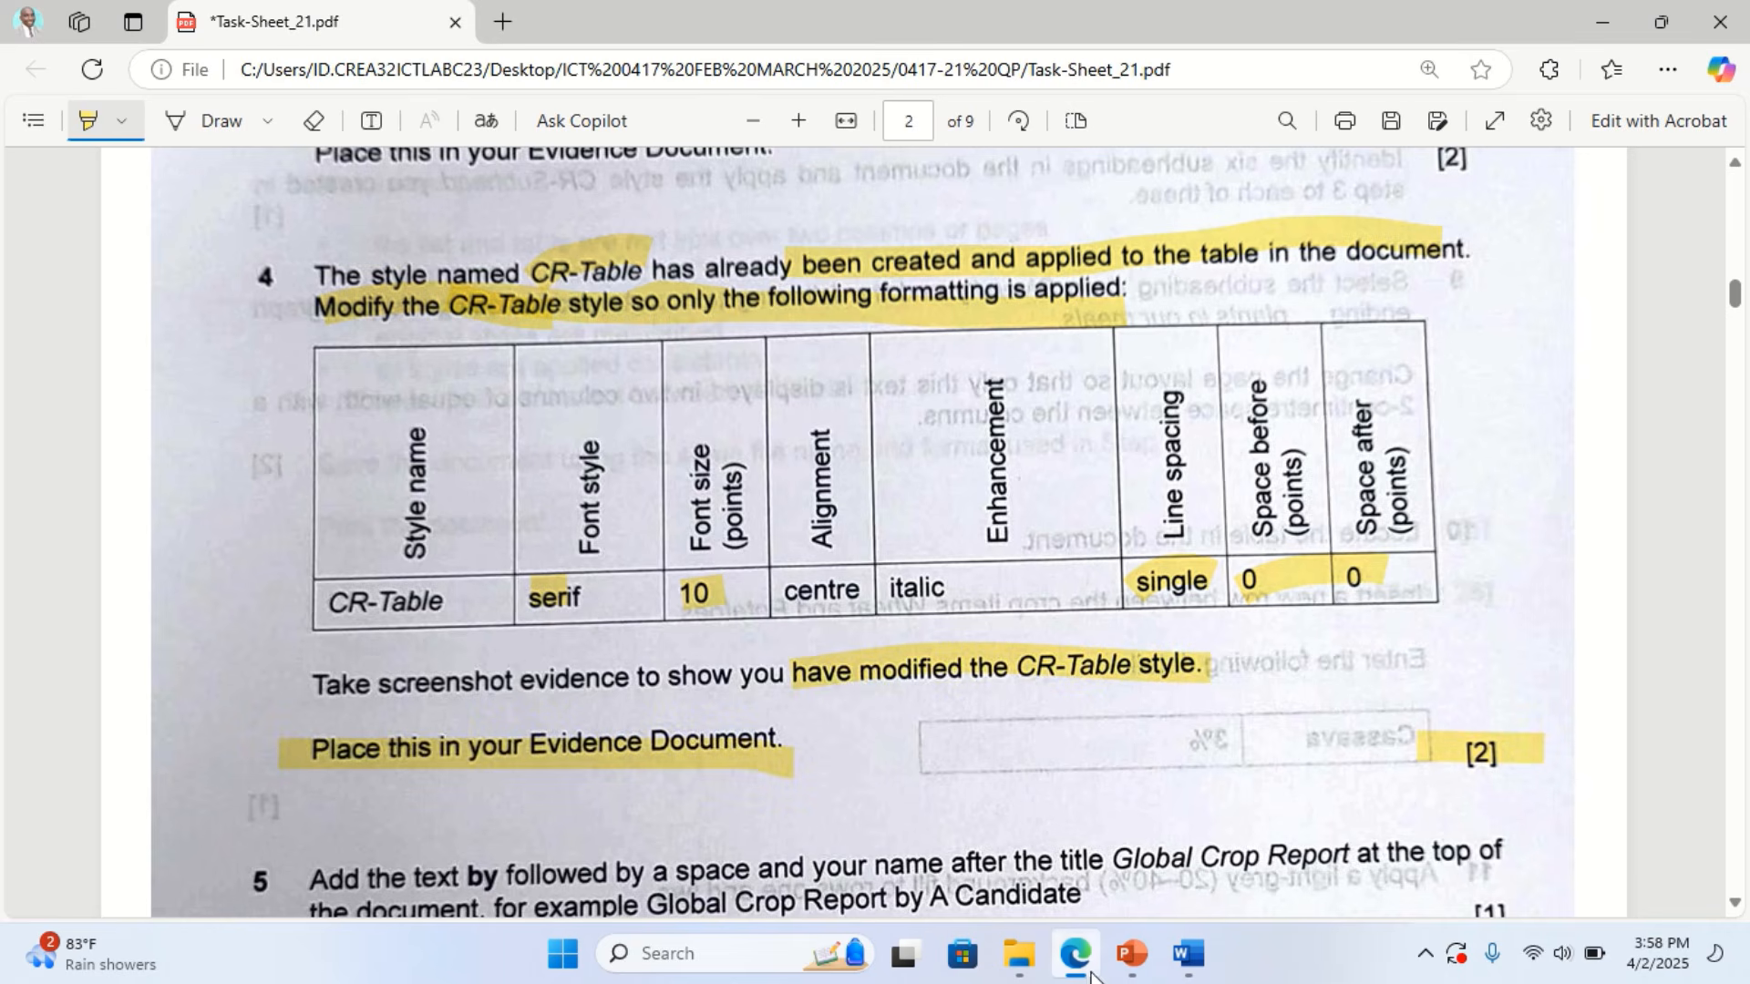
In CROPS, reopen the CR-Table style for modification, copy a screenshot of the whole Modify Style dialog, and close the dialog
click(1190, 954)
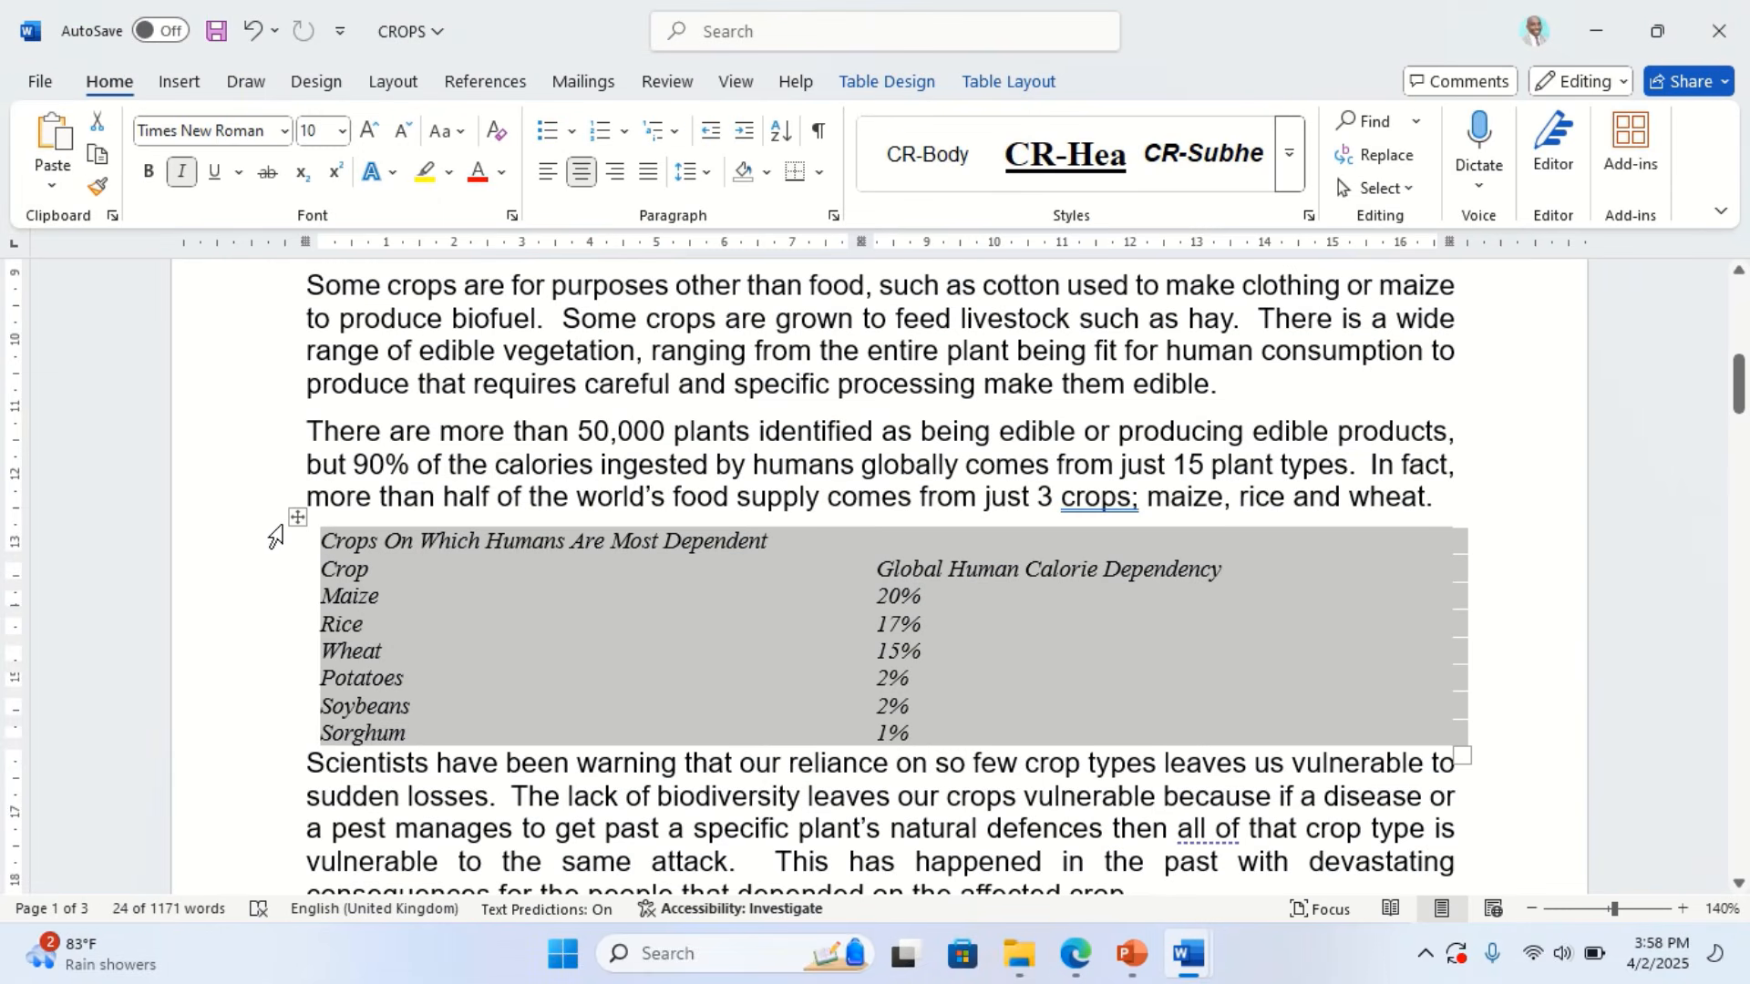
click(1289, 178)
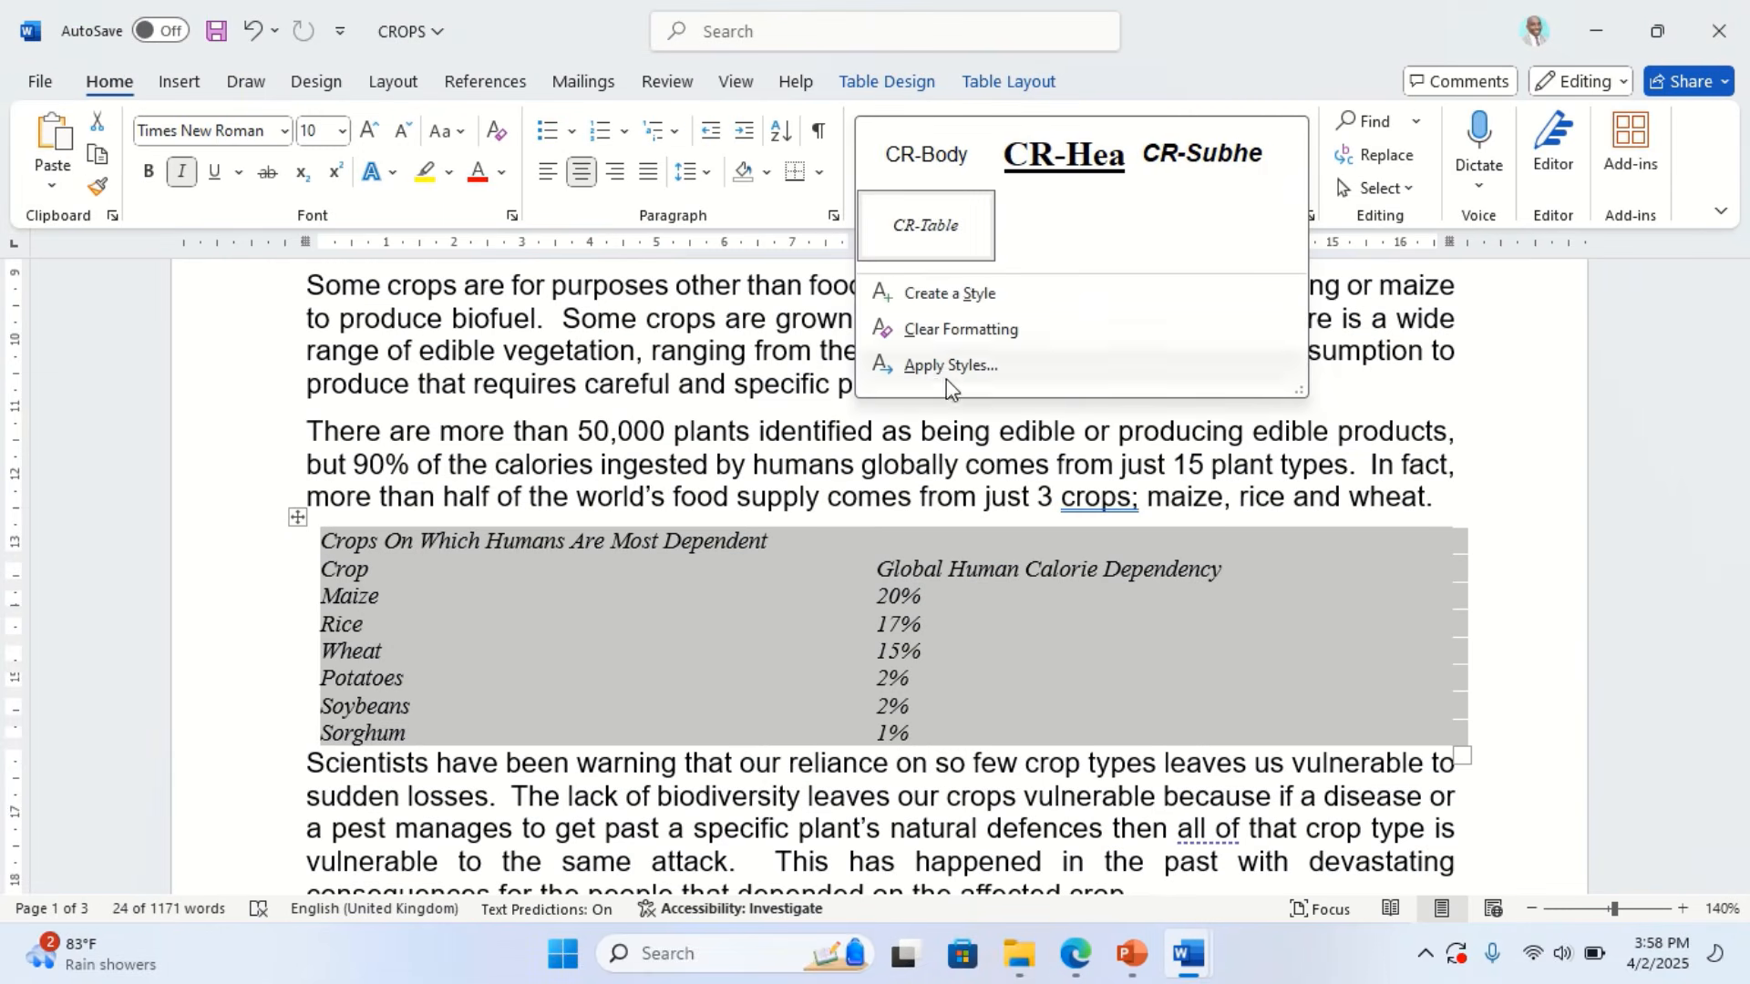
right_click(943, 237)
click(1012, 279)
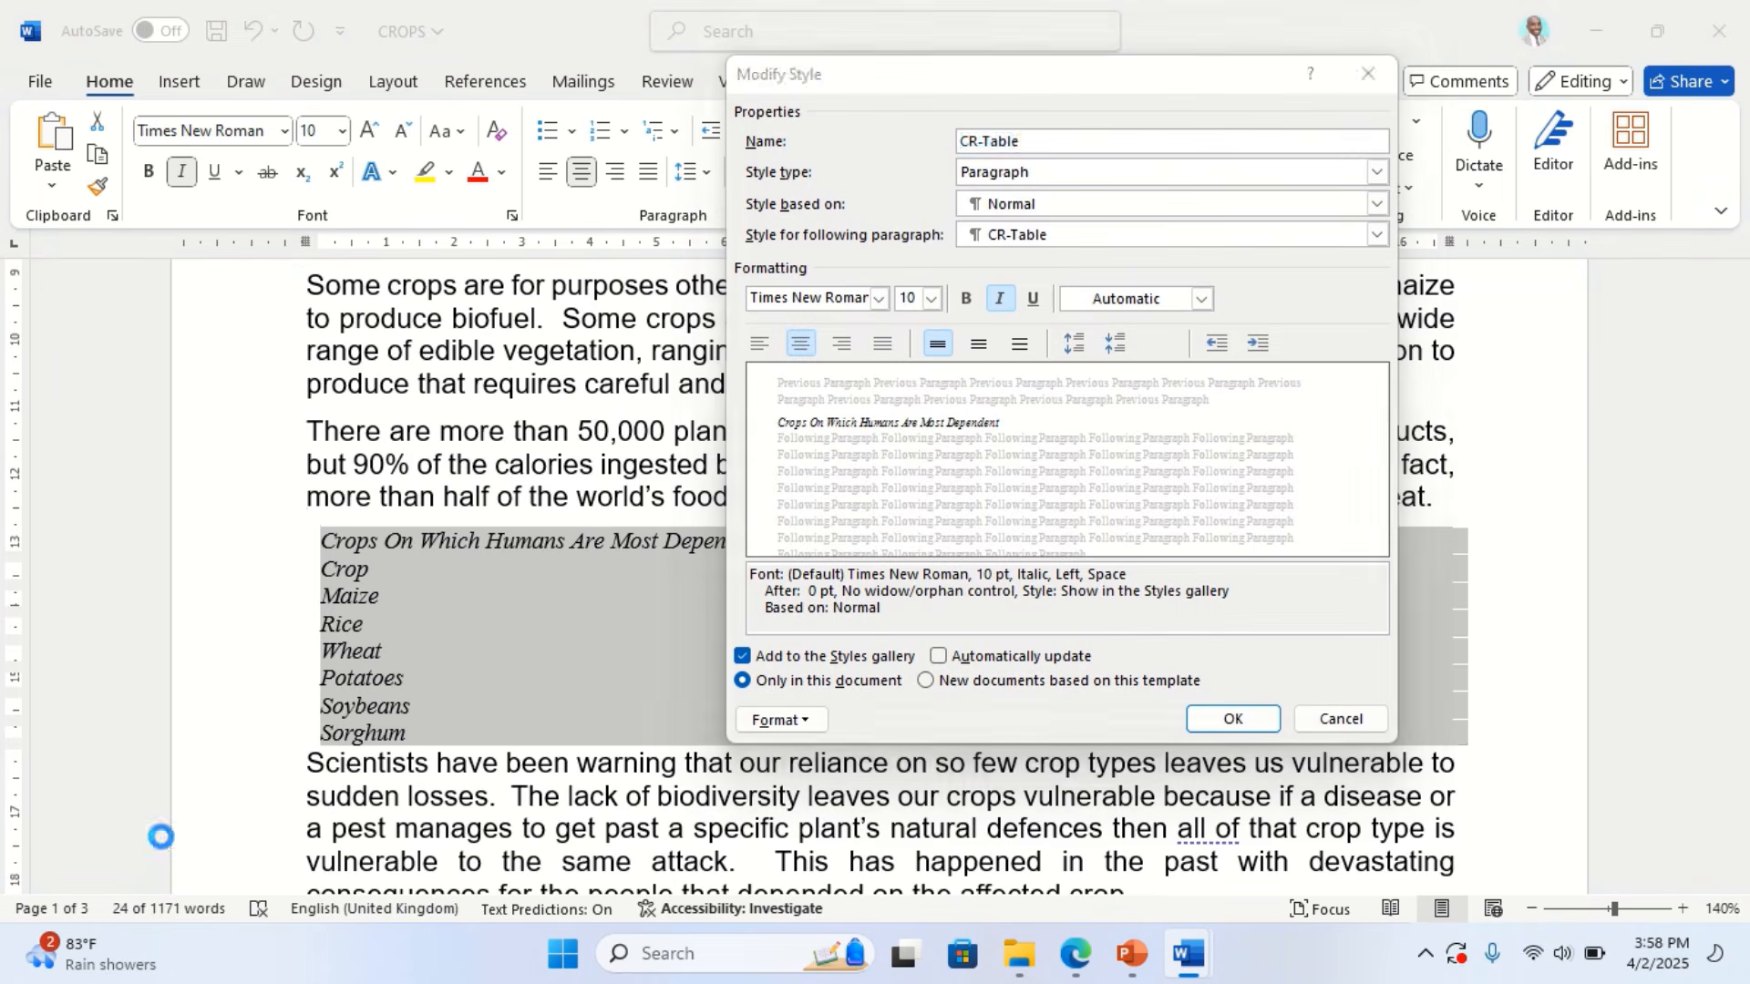
key(super+shift+s)
drag(723, 59, 1391, 740)
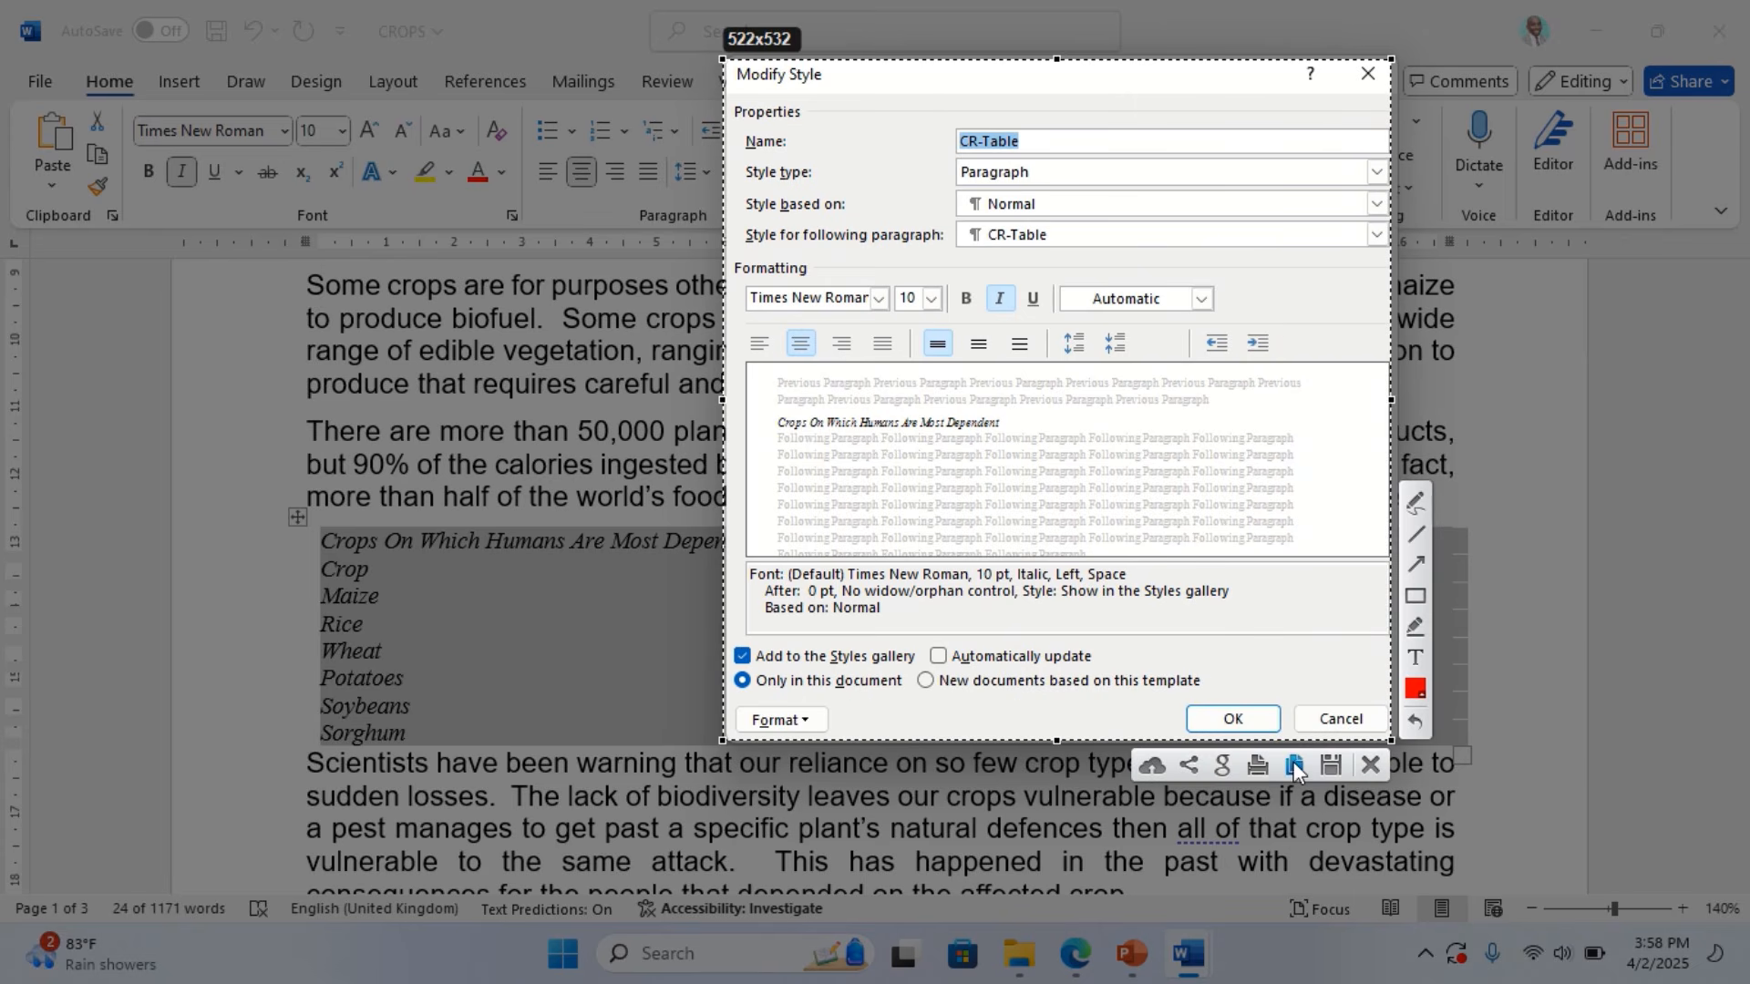
click(1294, 764)
mouse_move(1192, 955)
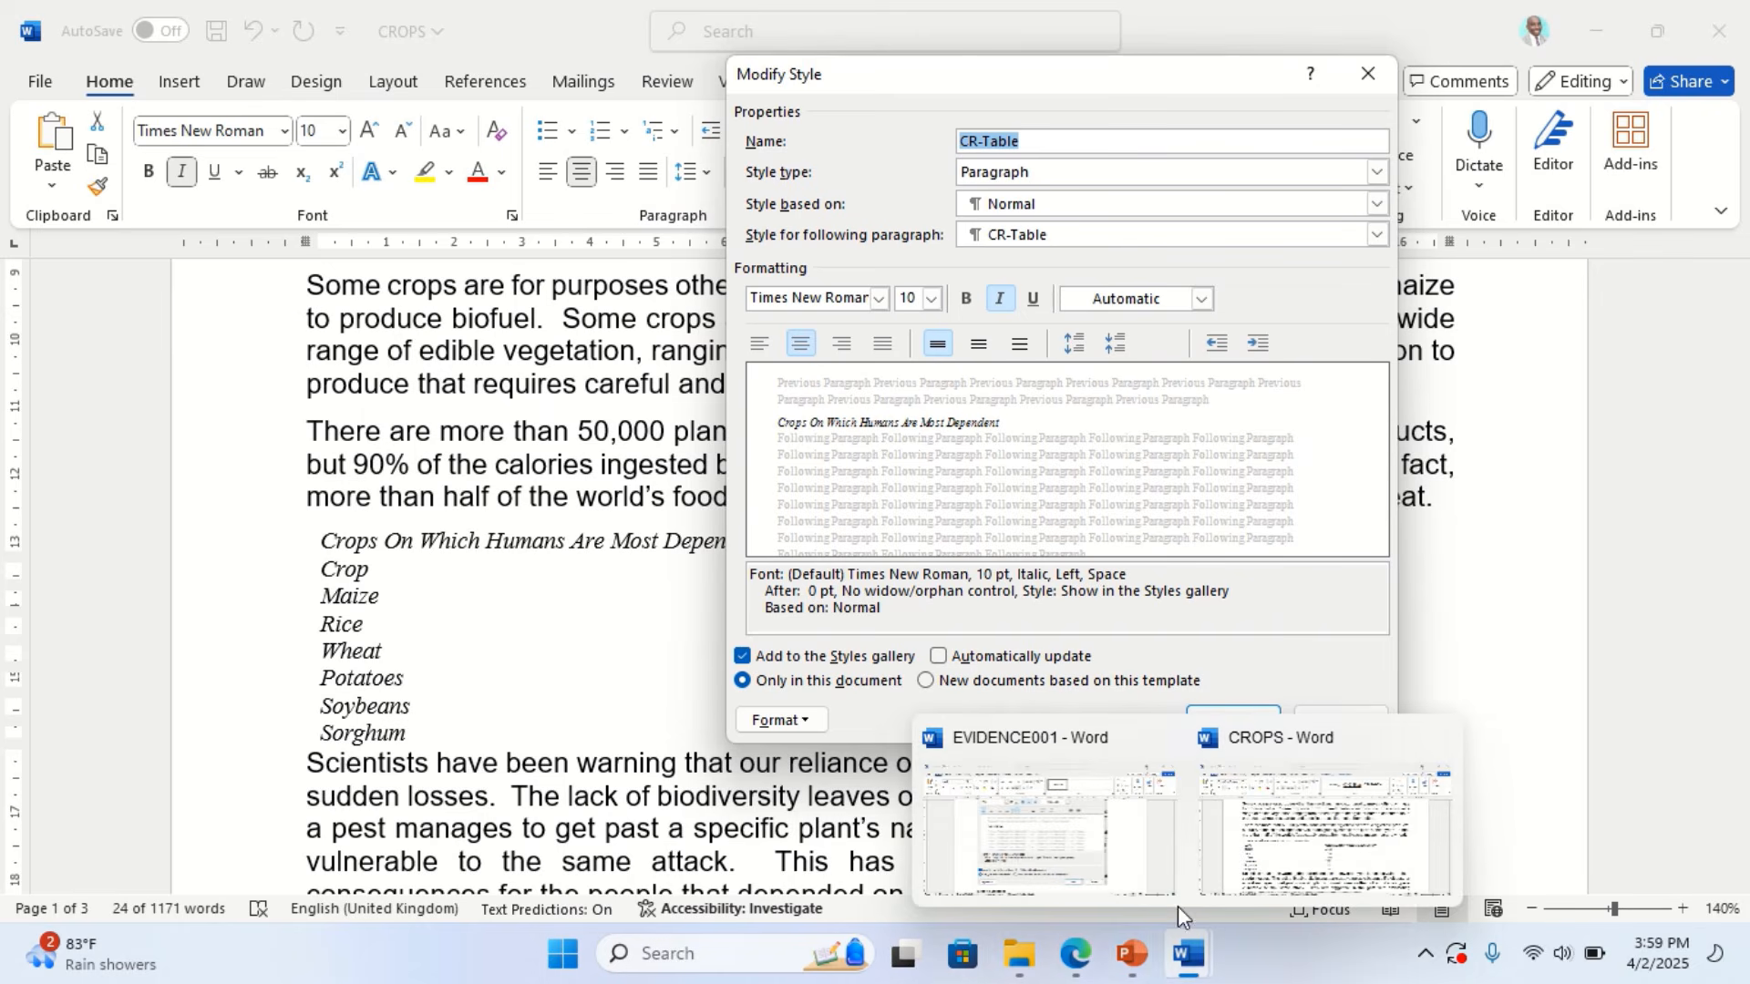
click(1232, 715)
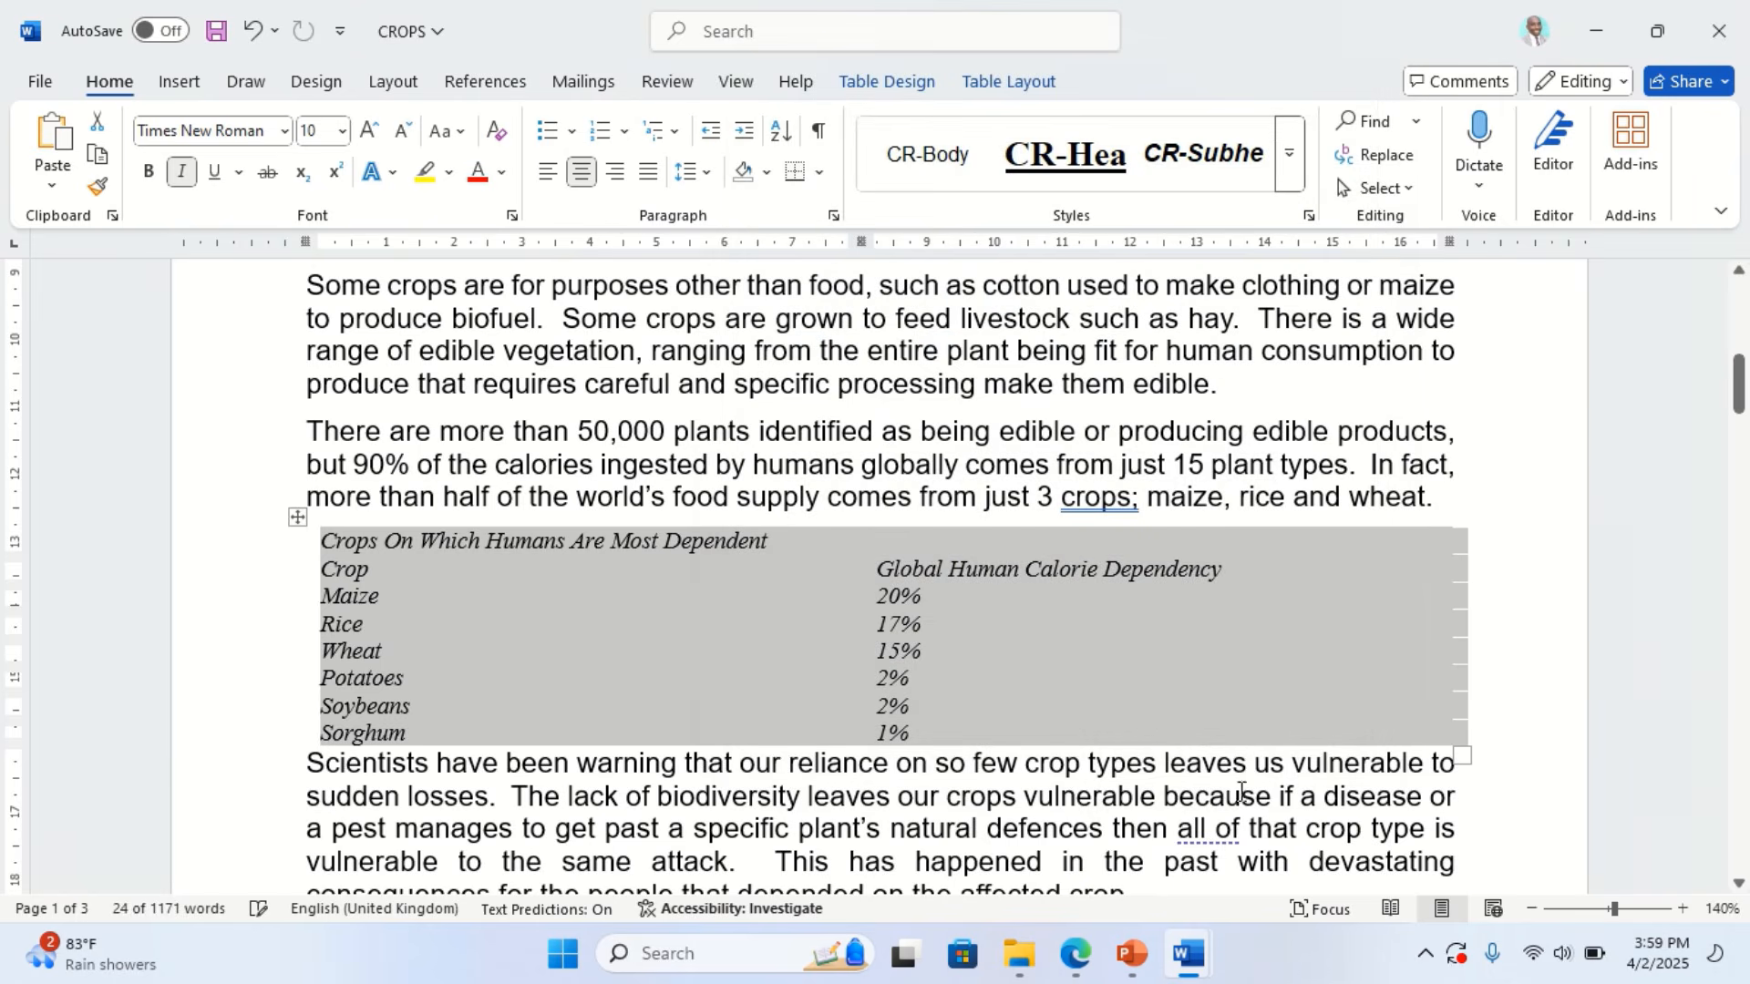
Switch to EVIDENCE001 and paste the CR-Table screenshot under the Step 4 evidence heading
mouse_move(1190, 955)
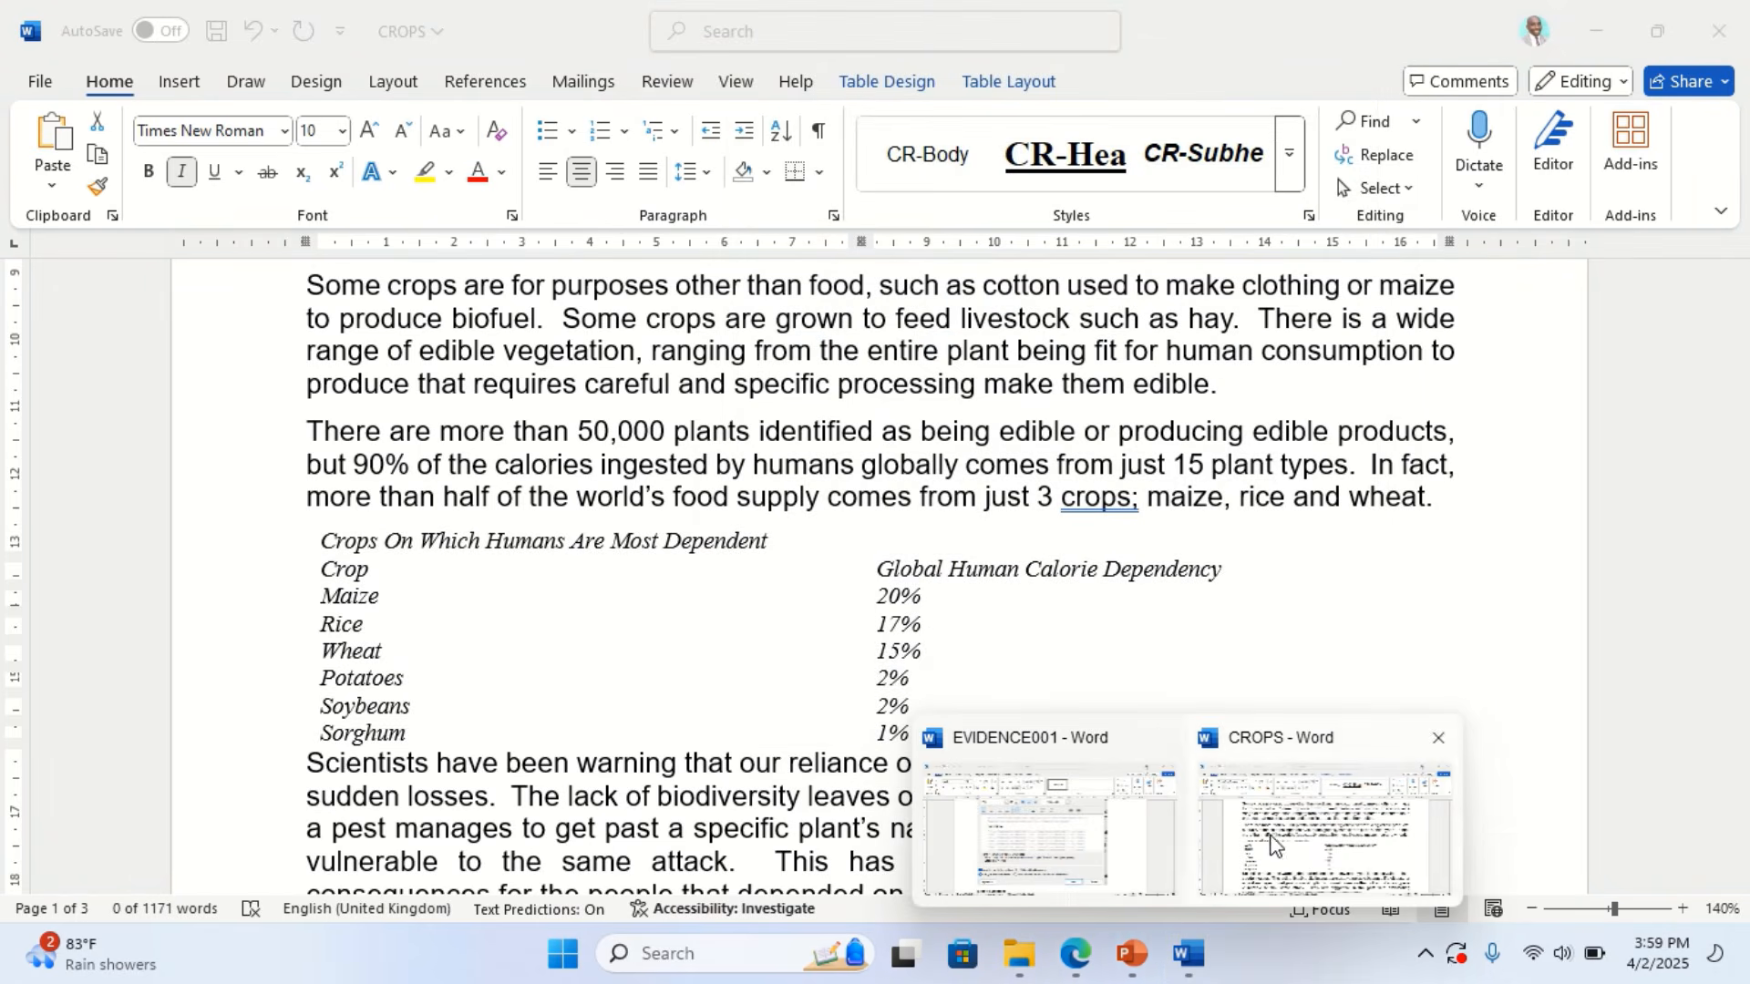
click(1072, 848)
scroll(817, 753, down, 6)
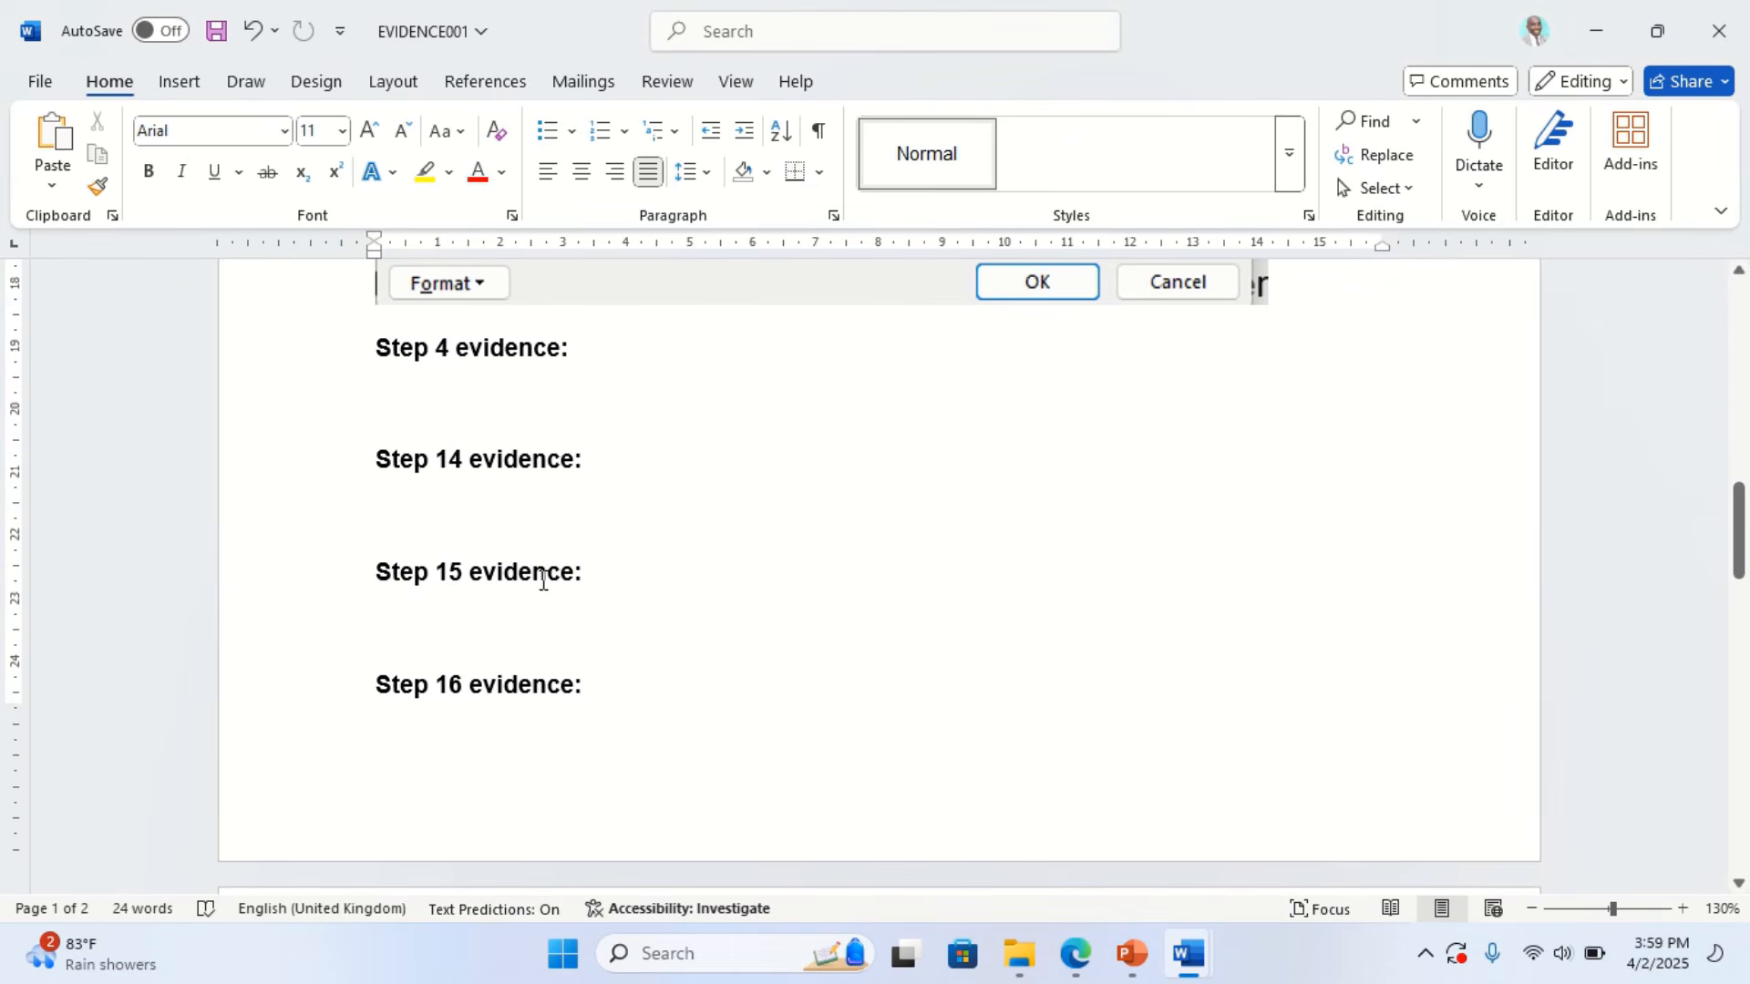
click(421, 389)
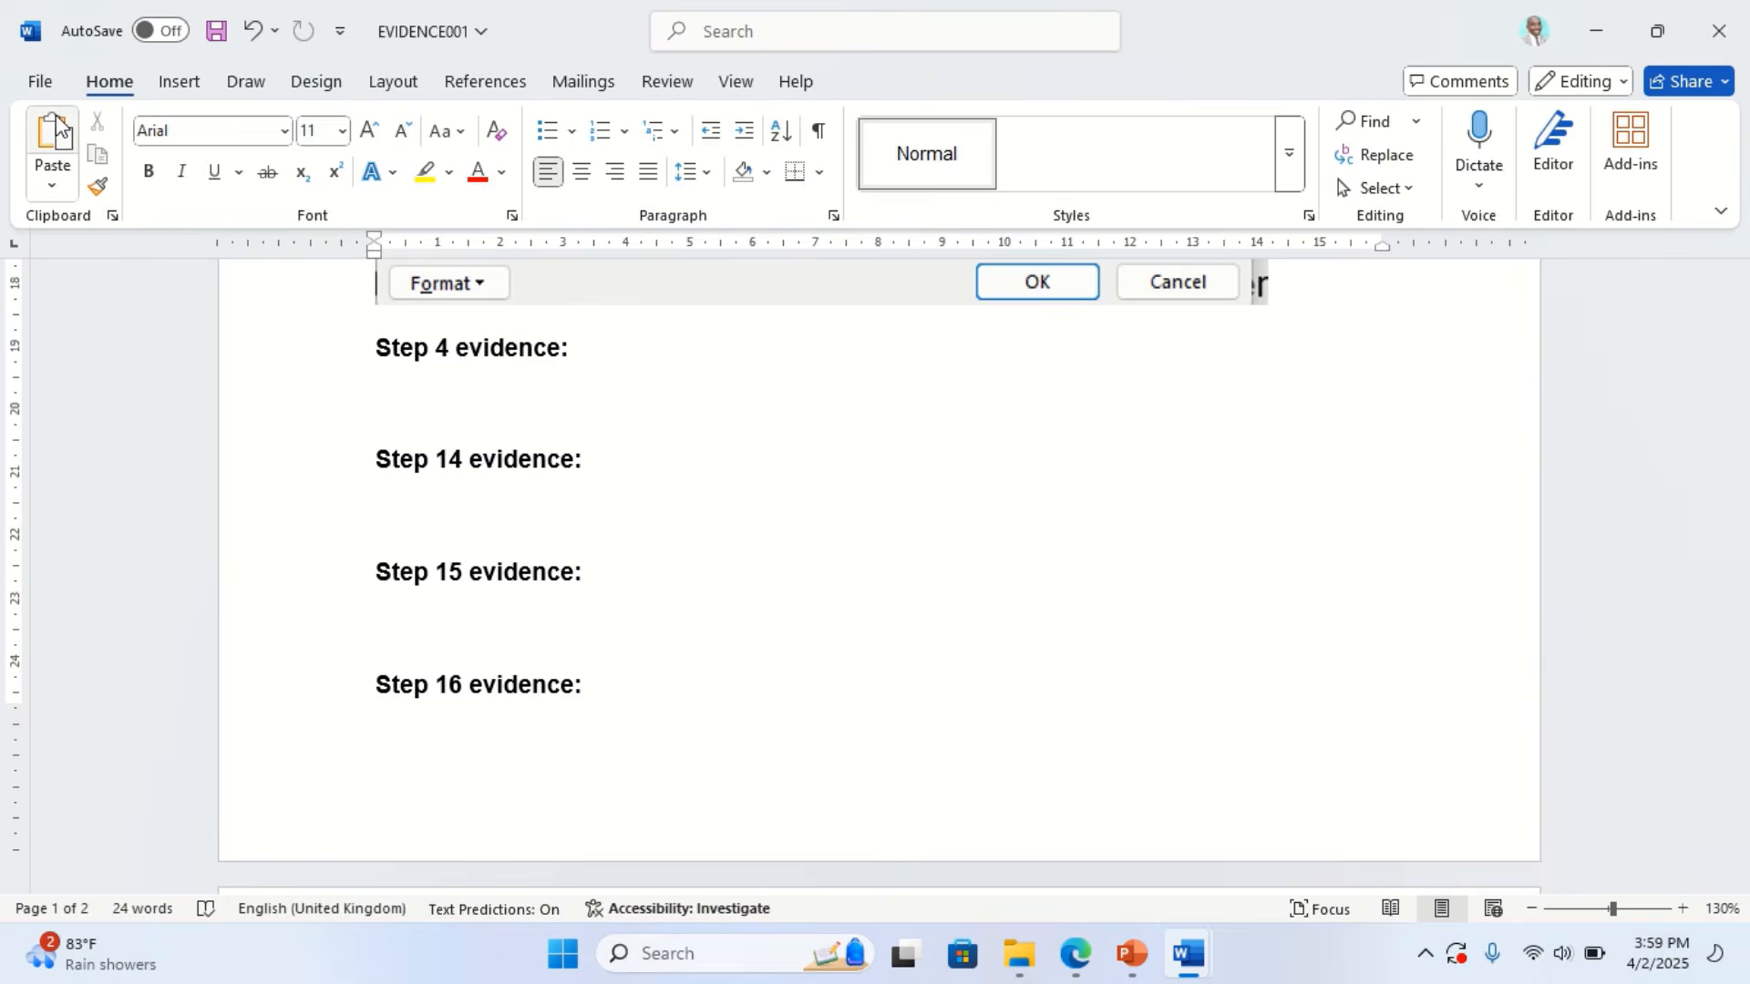
click(52, 146)
mouse_move(982, 2)
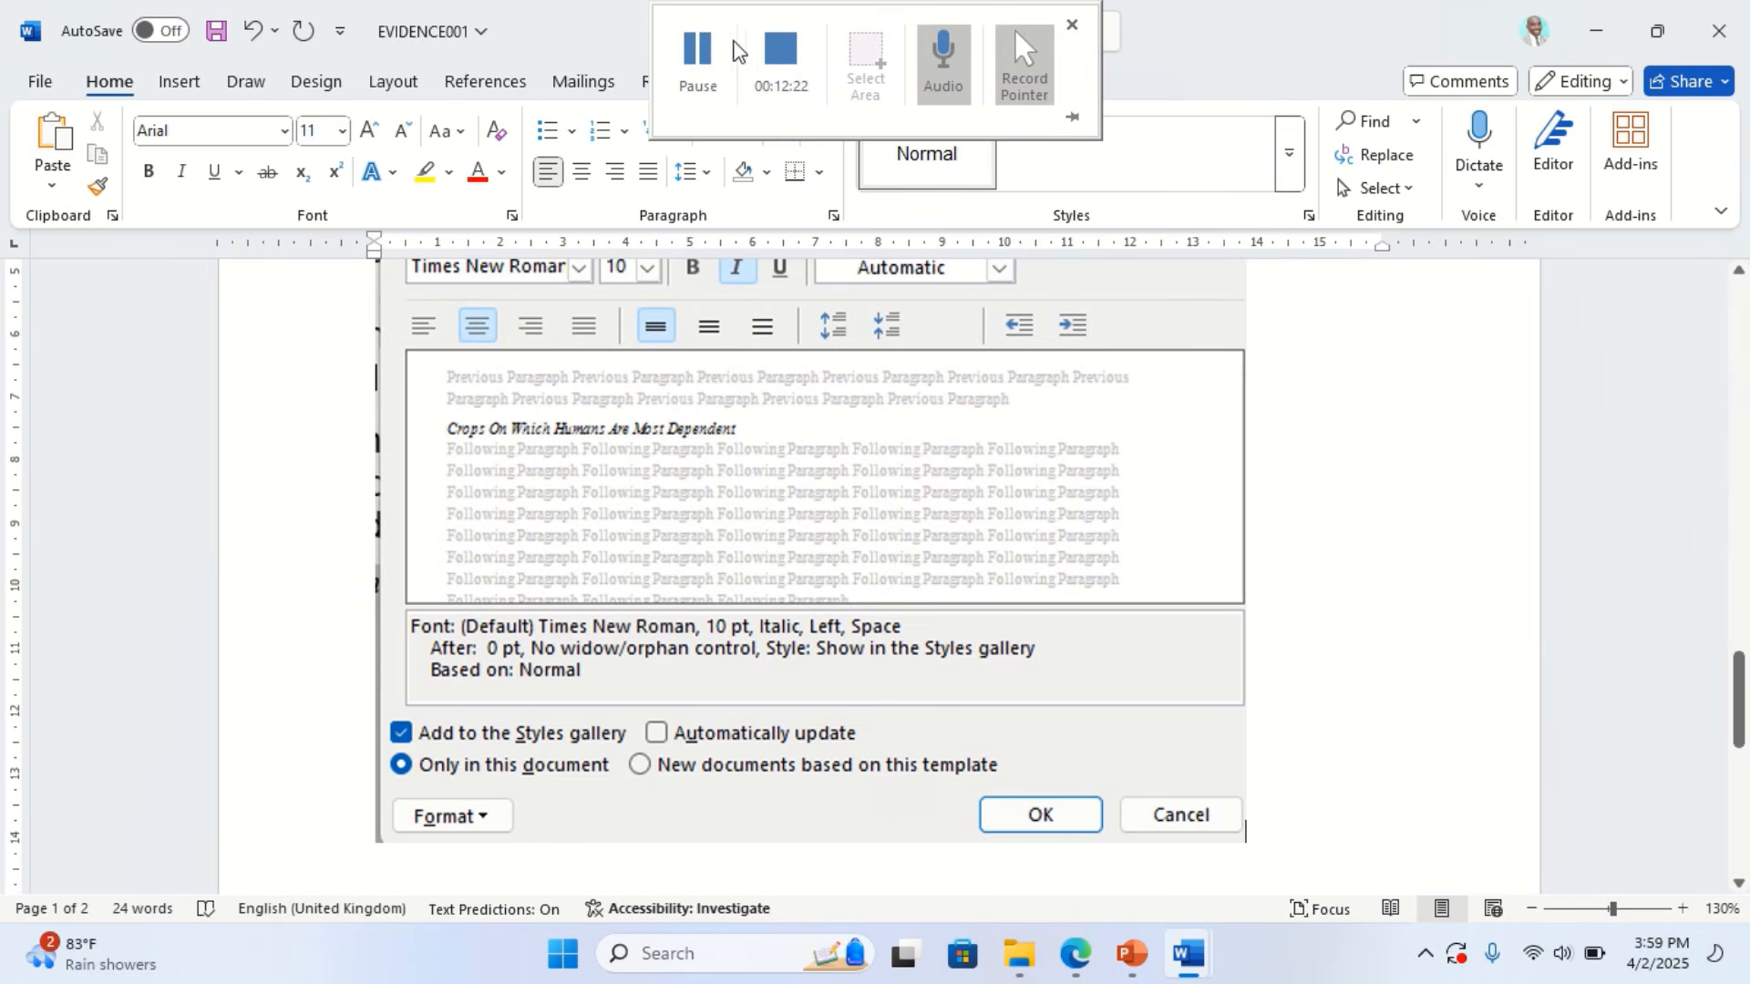
Switch to the task sheet and highlight step 5's instructions to add "by", a space and a name after the title, including the example
click(698, 62)
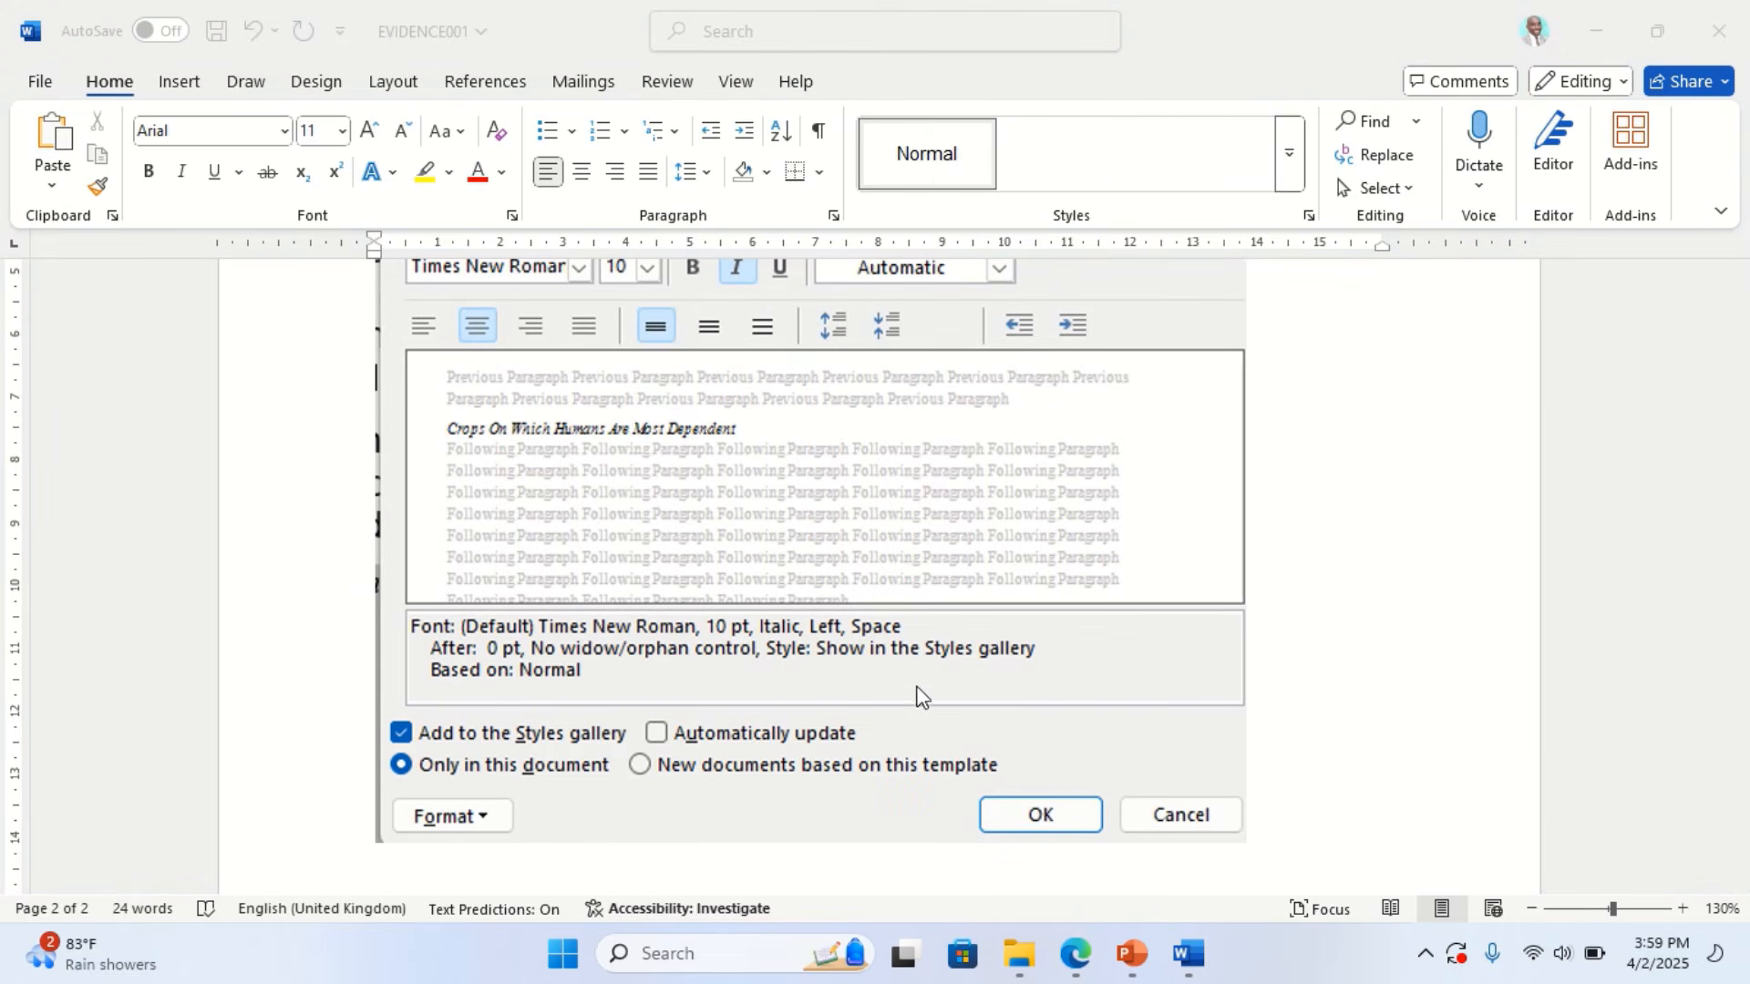
click(1075, 957)
scroll(746, 647, down, 3)
drag(235, 618, 453, 678)
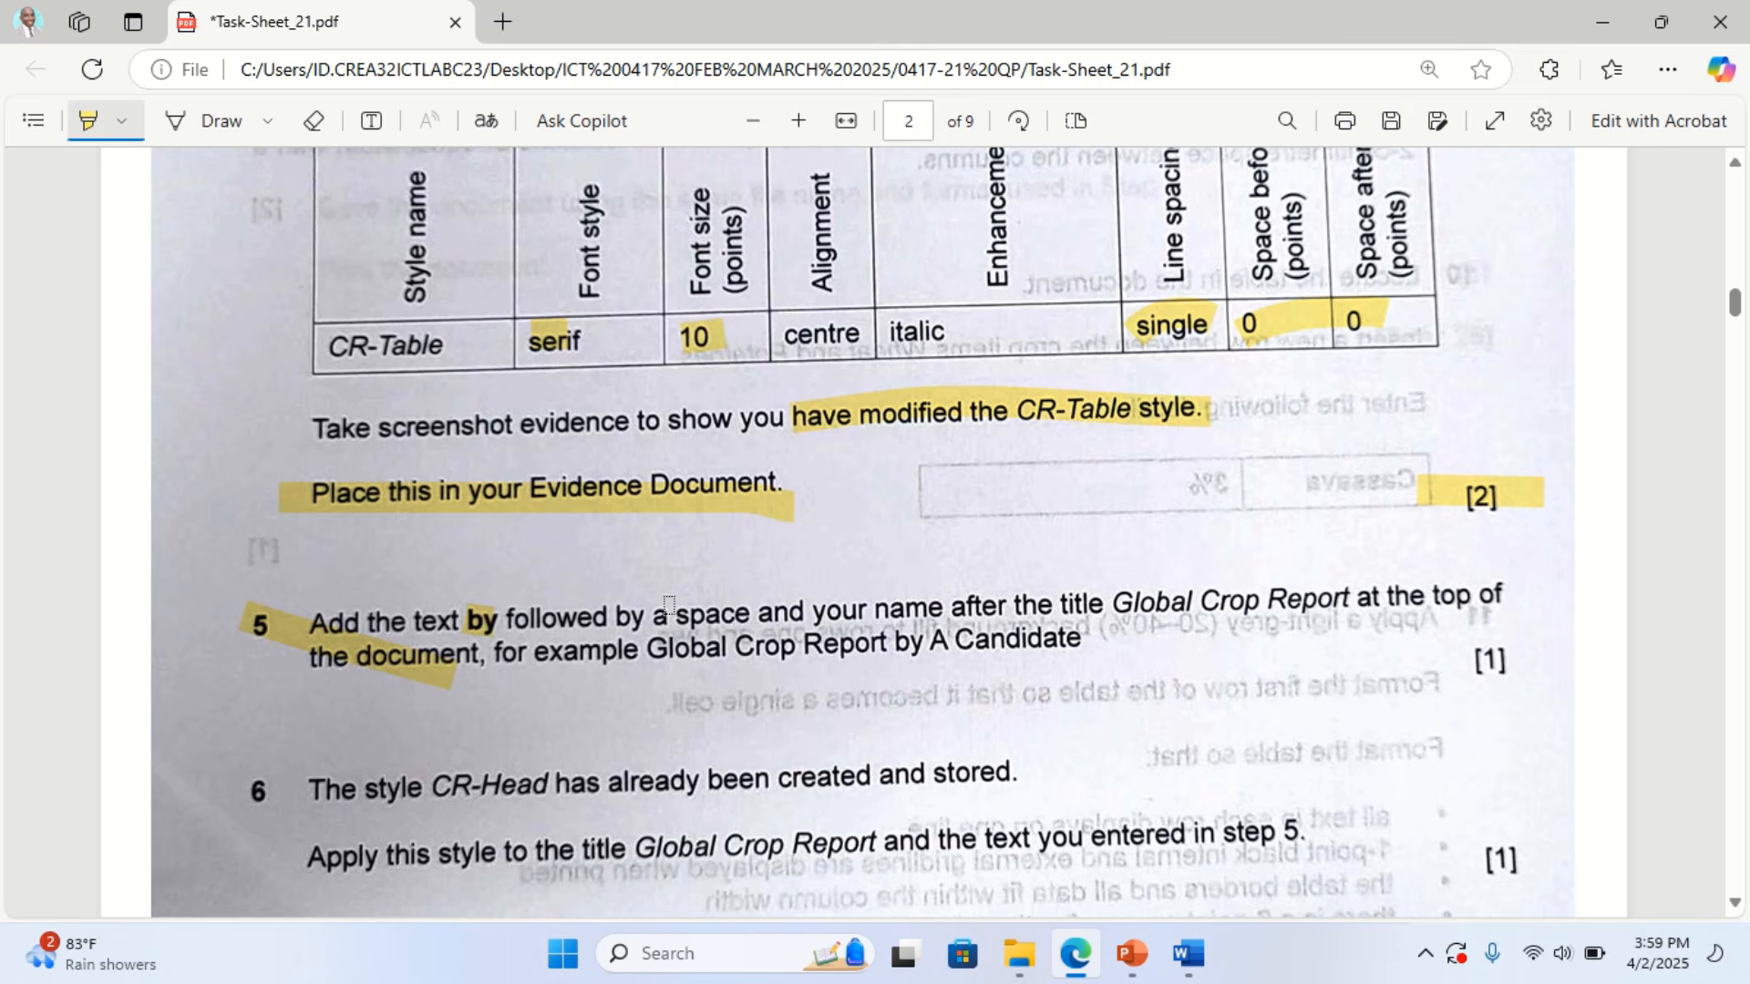
drag(646, 620, 713, 612)
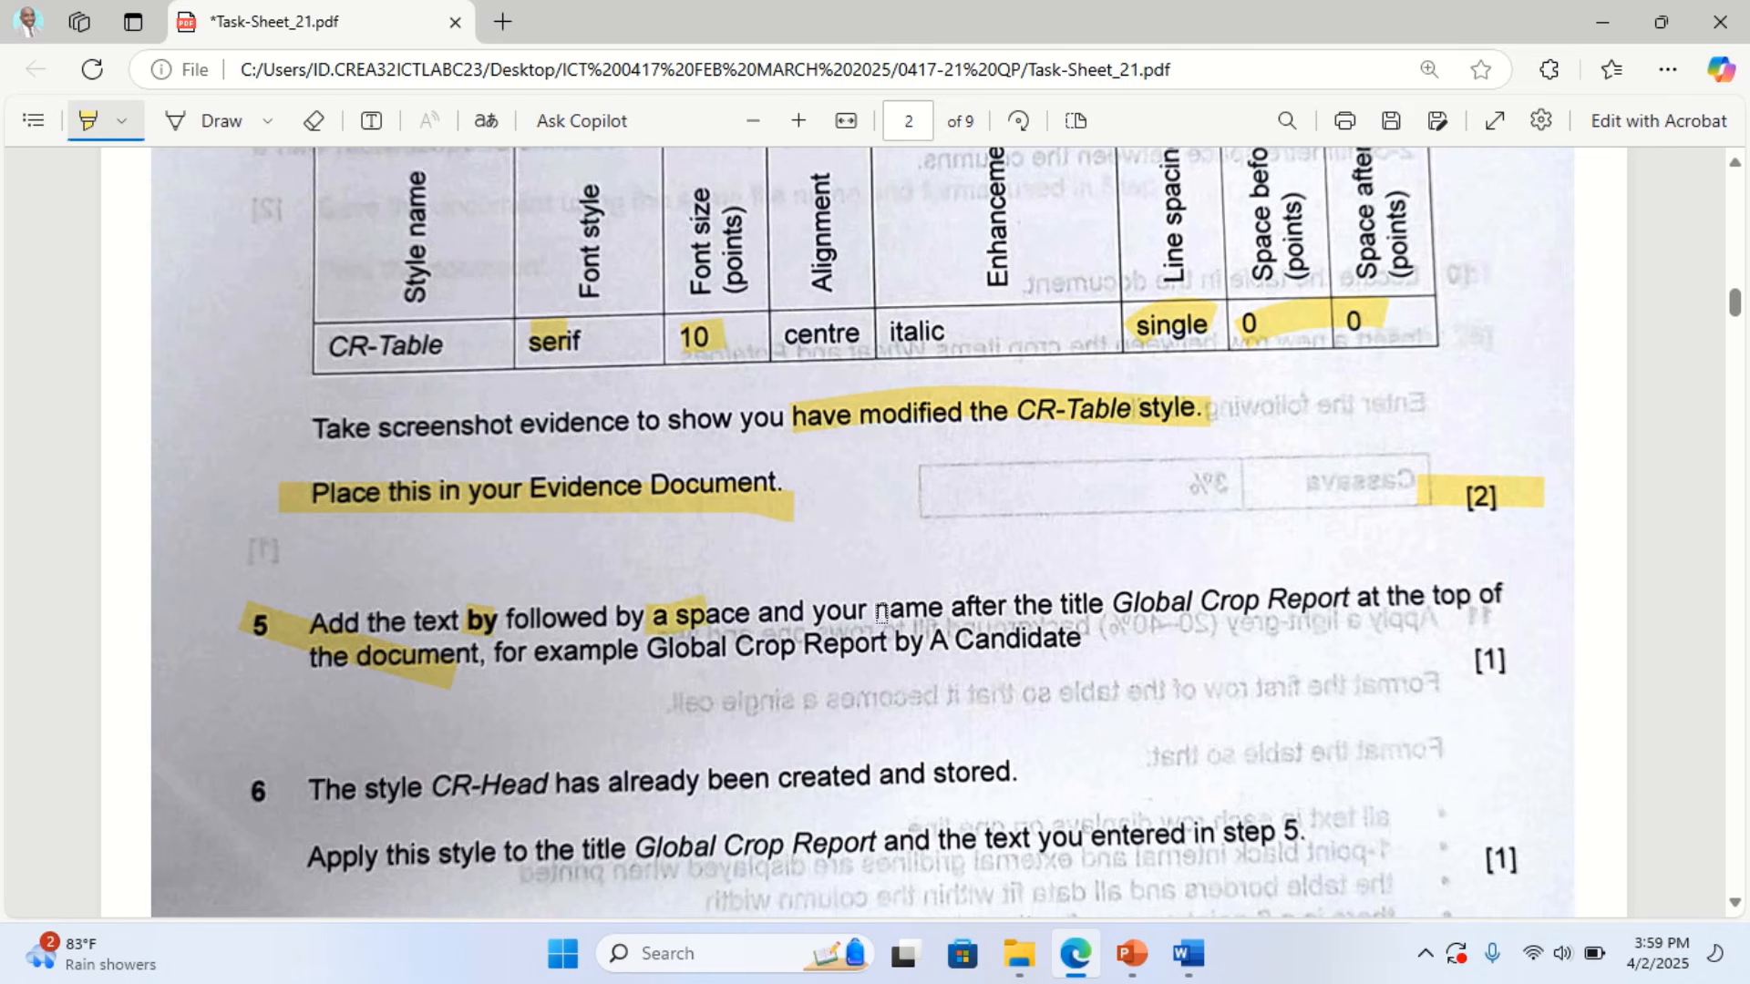
drag(875, 611, 1057, 601)
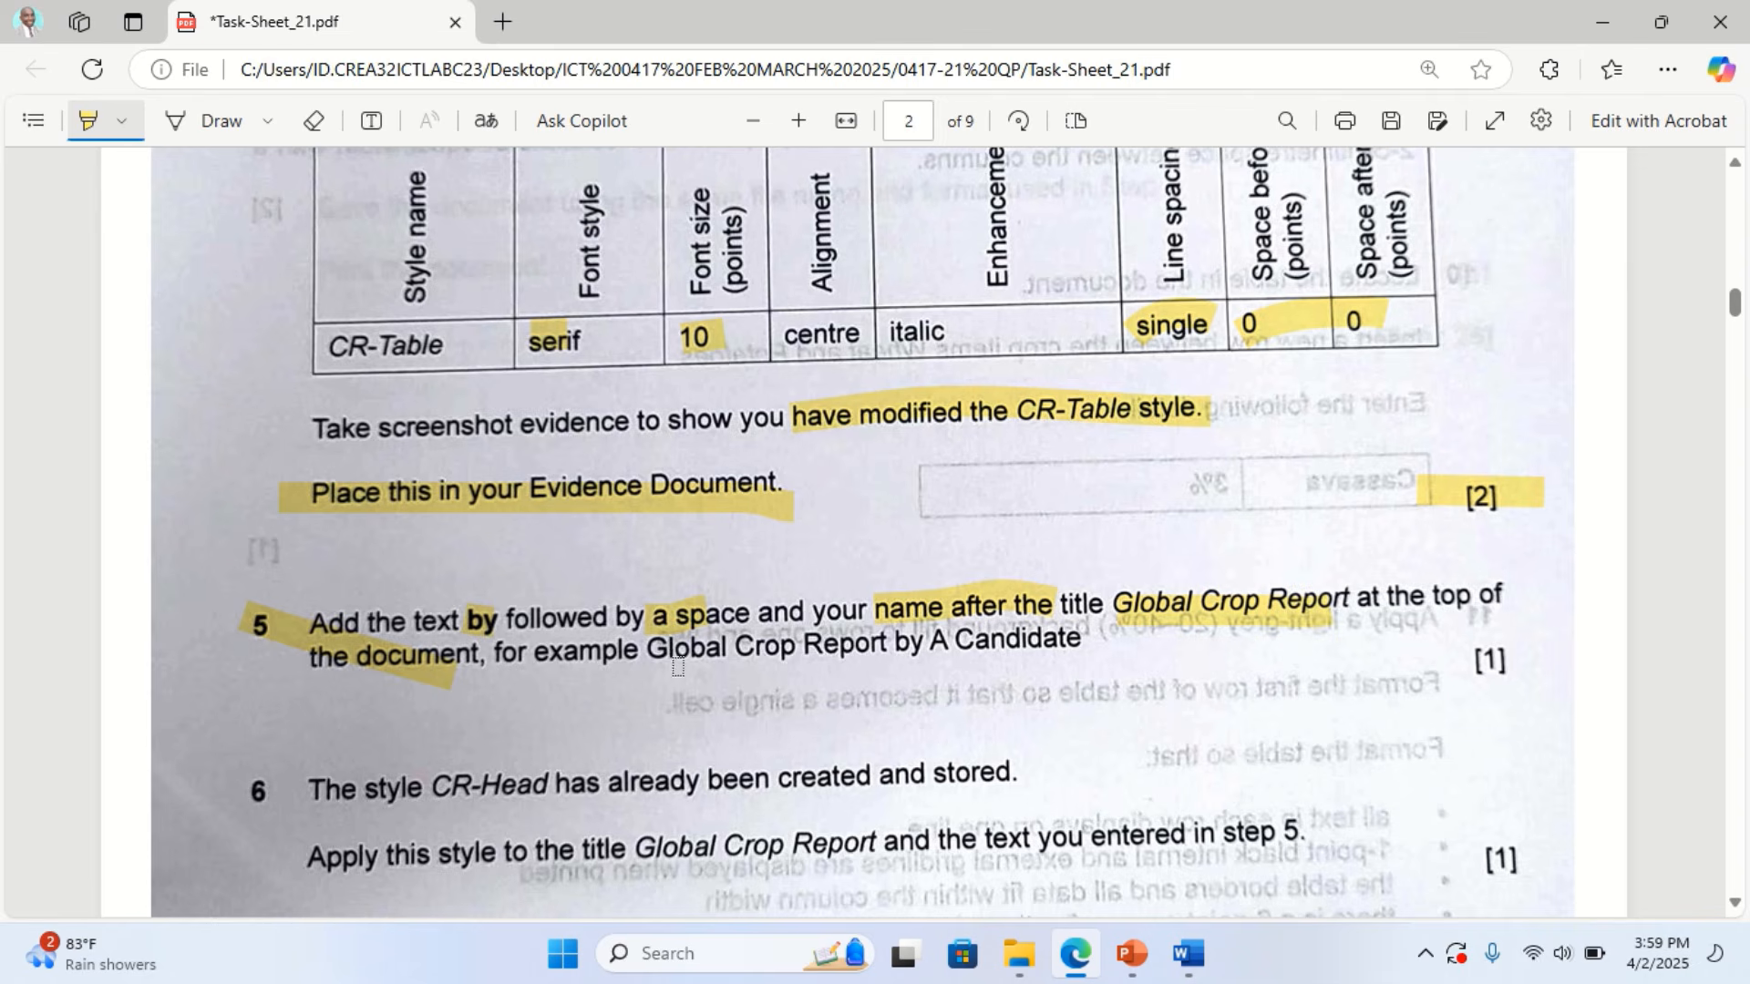
drag(658, 651, 1089, 638)
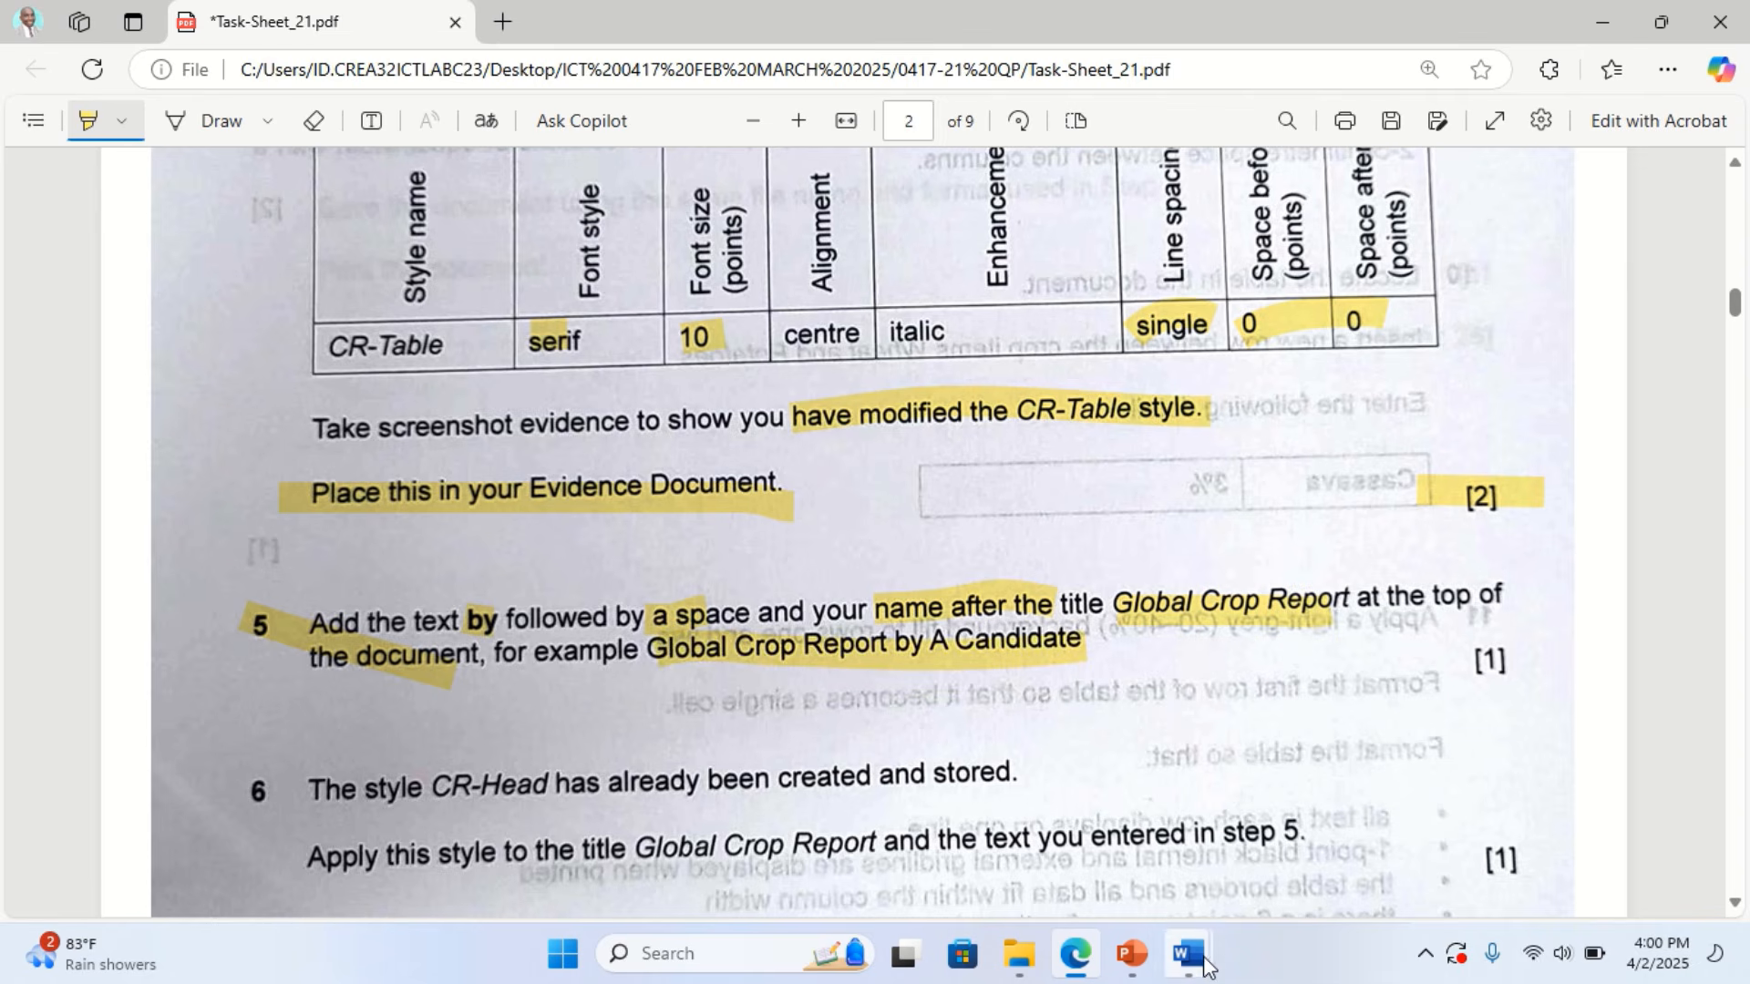
Switch to CROPS and add "by Cand Name" after the title Global Crop Report at the top of the document
mouse_move(1200, 966)
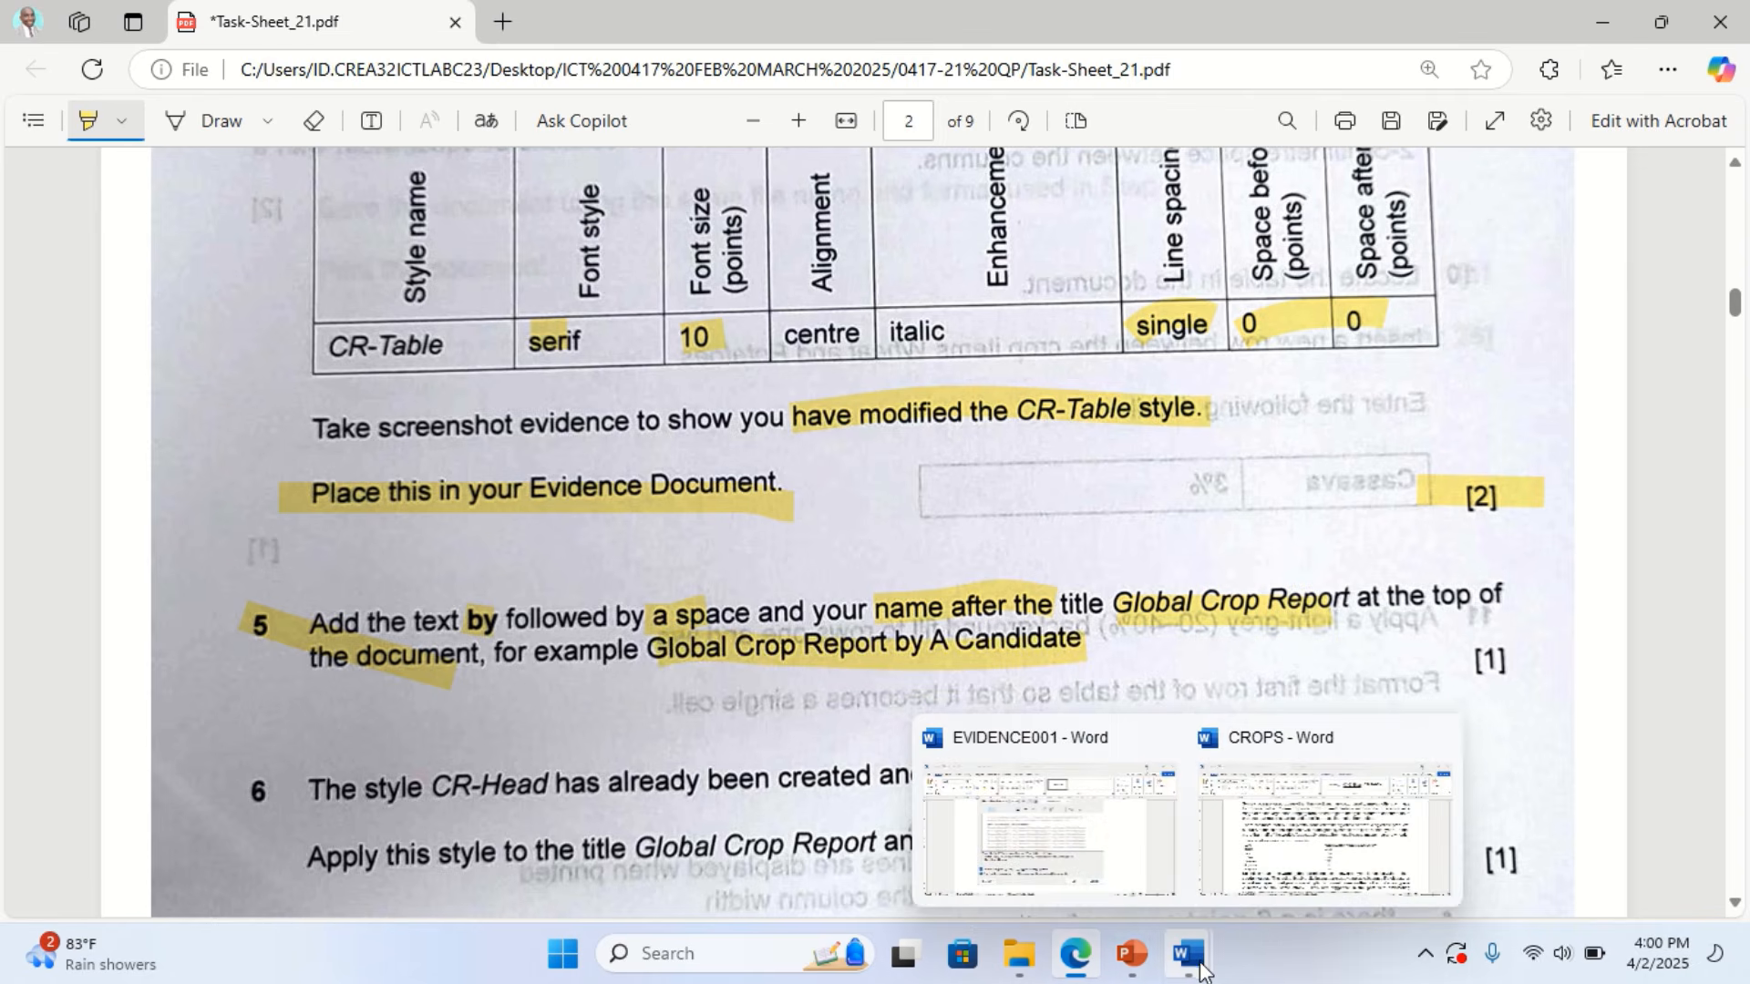
click(1323, 830)
scroll(882, 550, up, 1)
scroll(880, 553, up, 8)
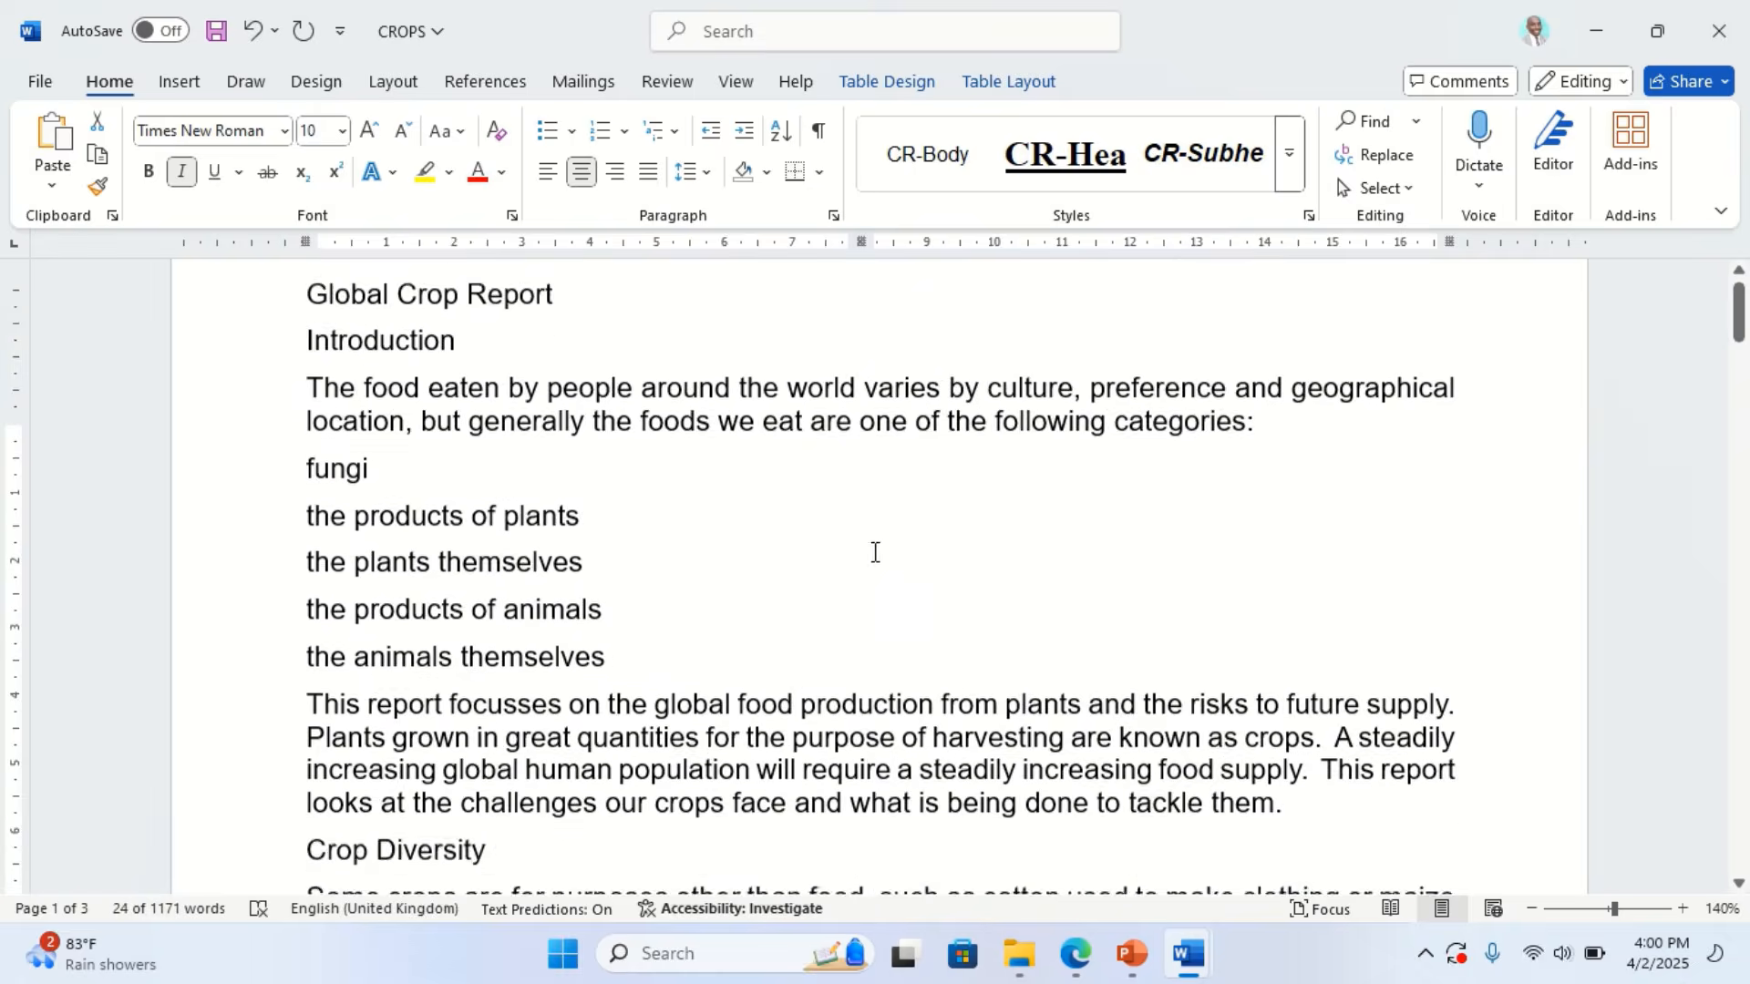
click(634, 442)
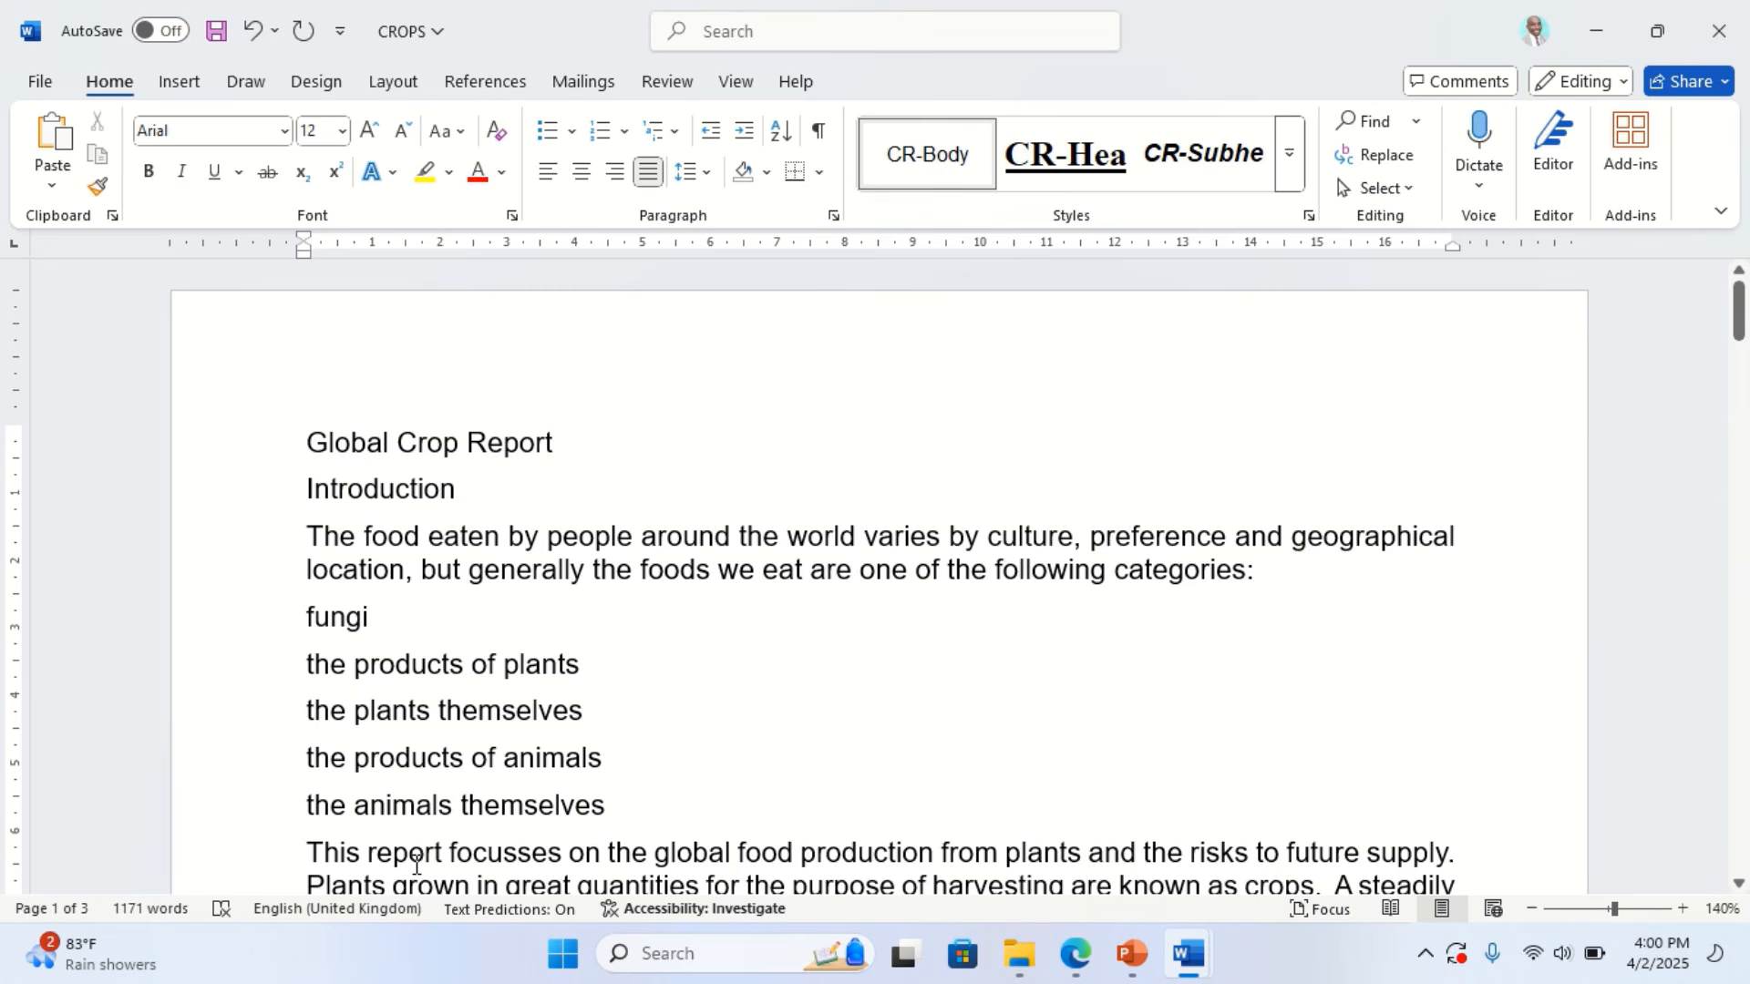
text(by)
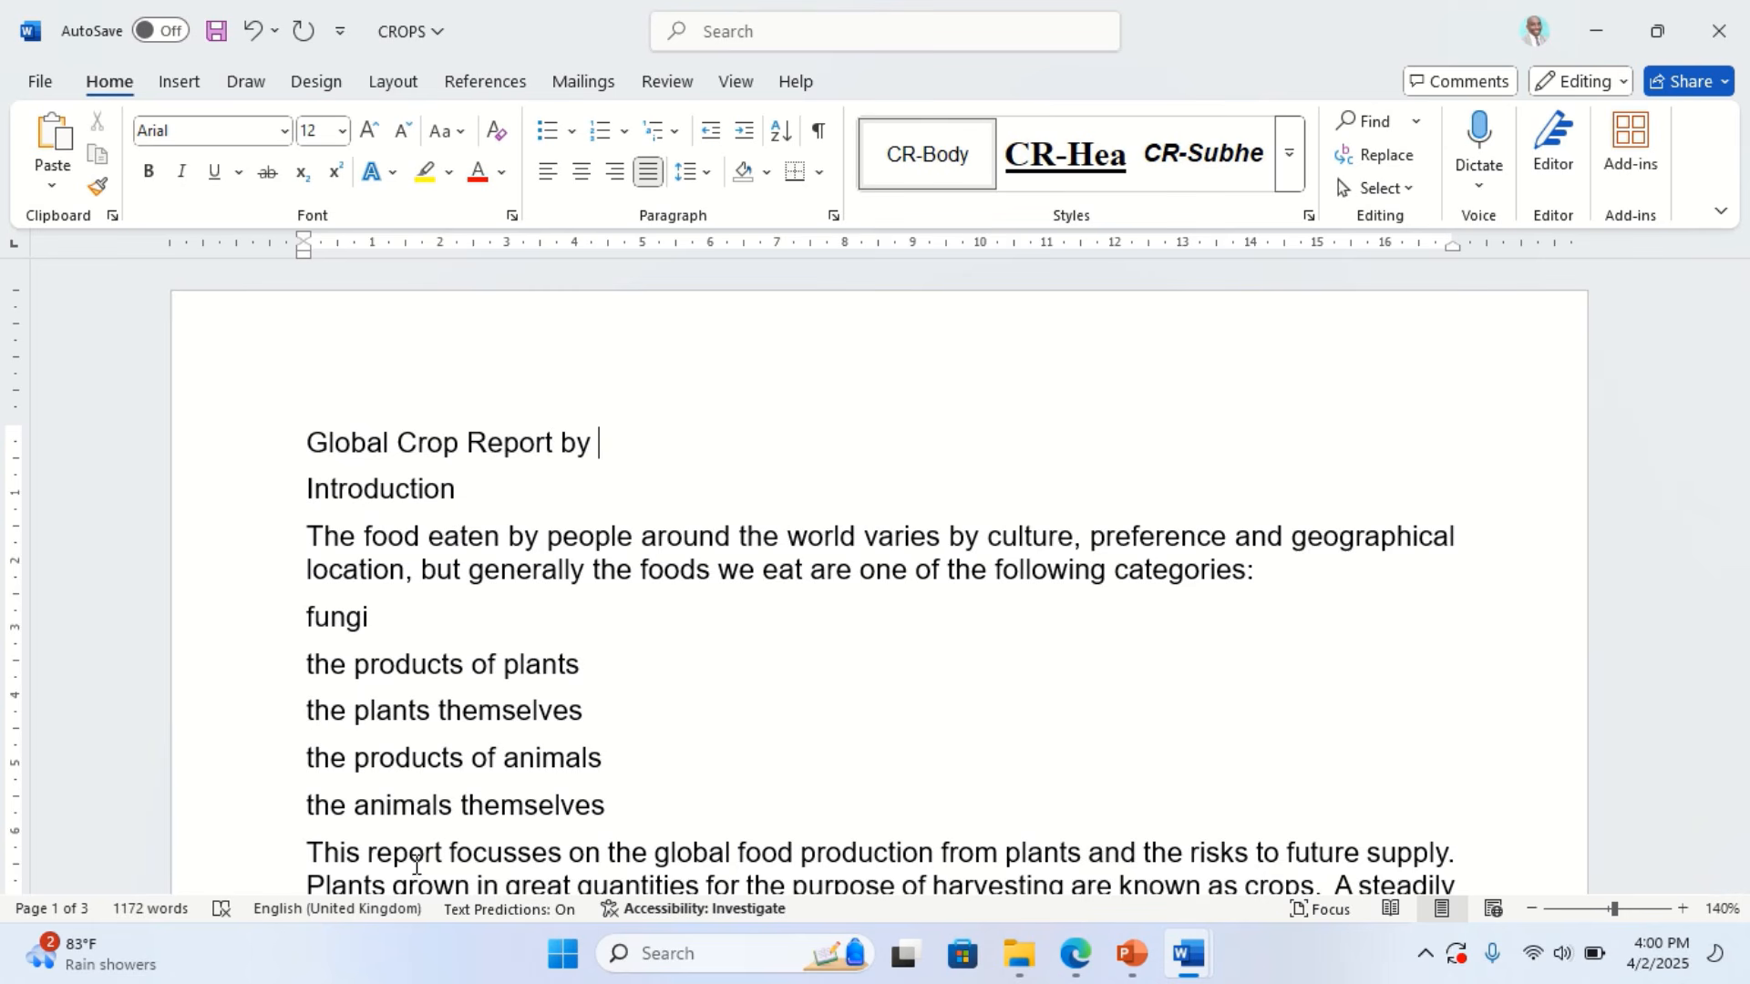
text( Cand Name)
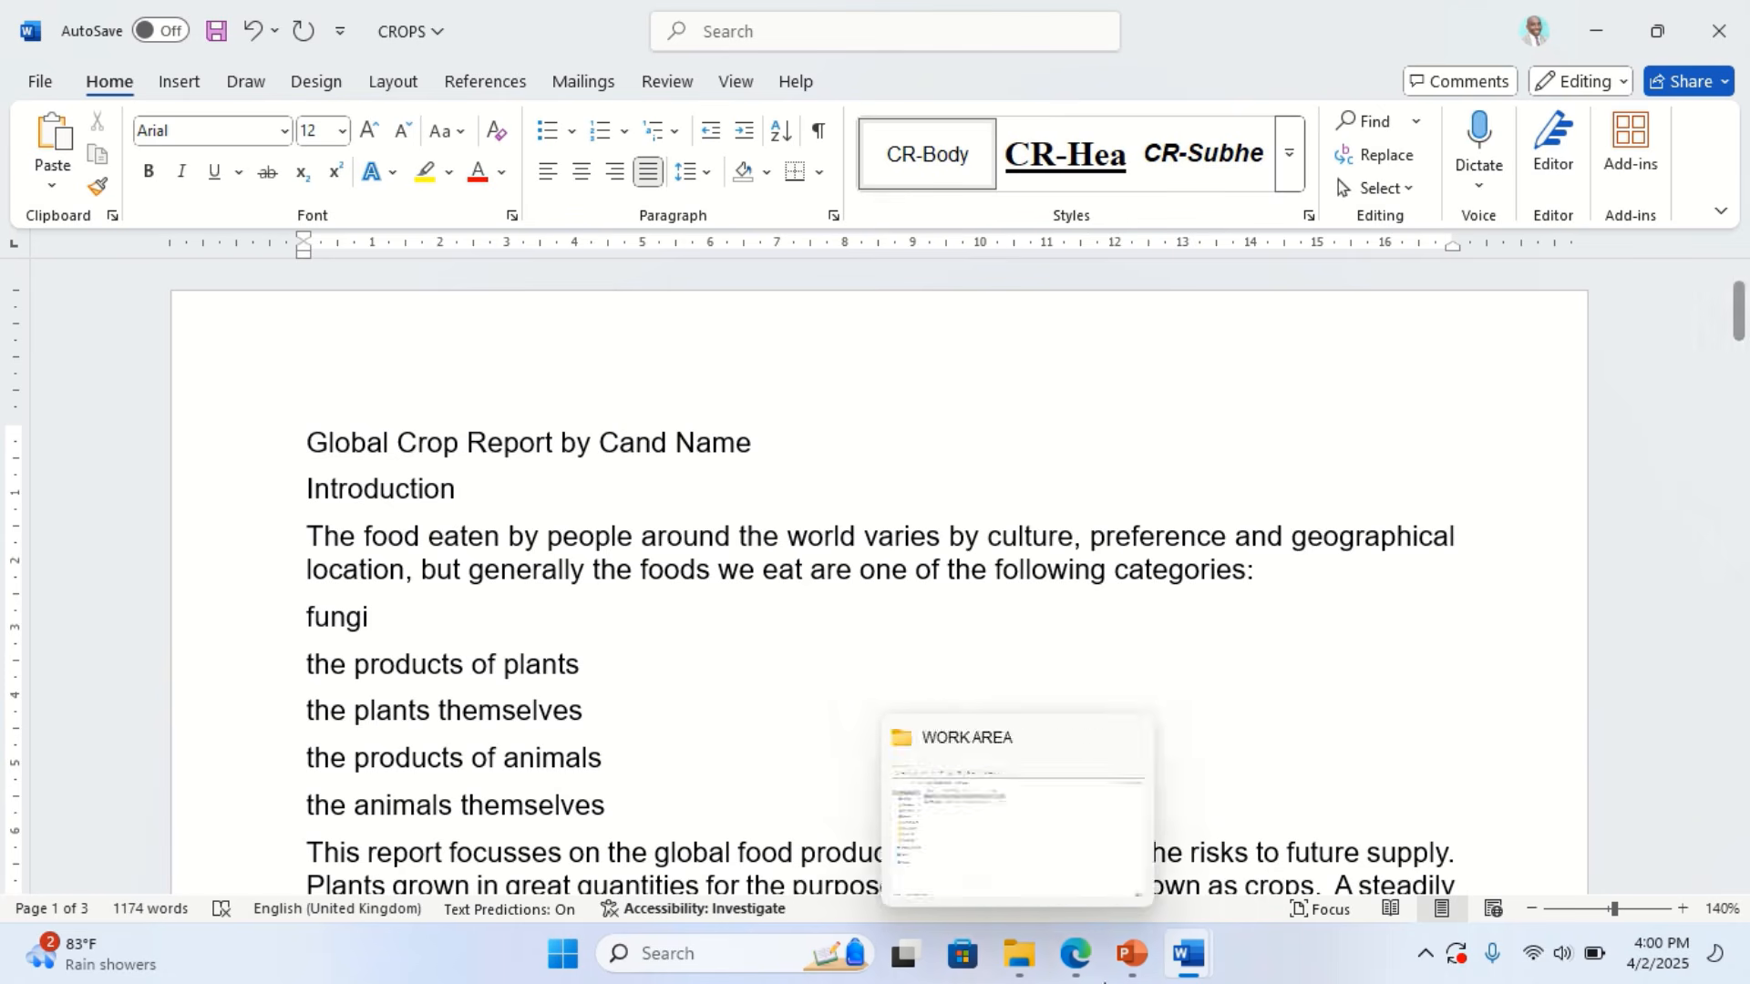
Return to the task sheet and highlight step 6's instructions to apply the stored CR-Head style to the title and the step 5 text
click(1092, 978)
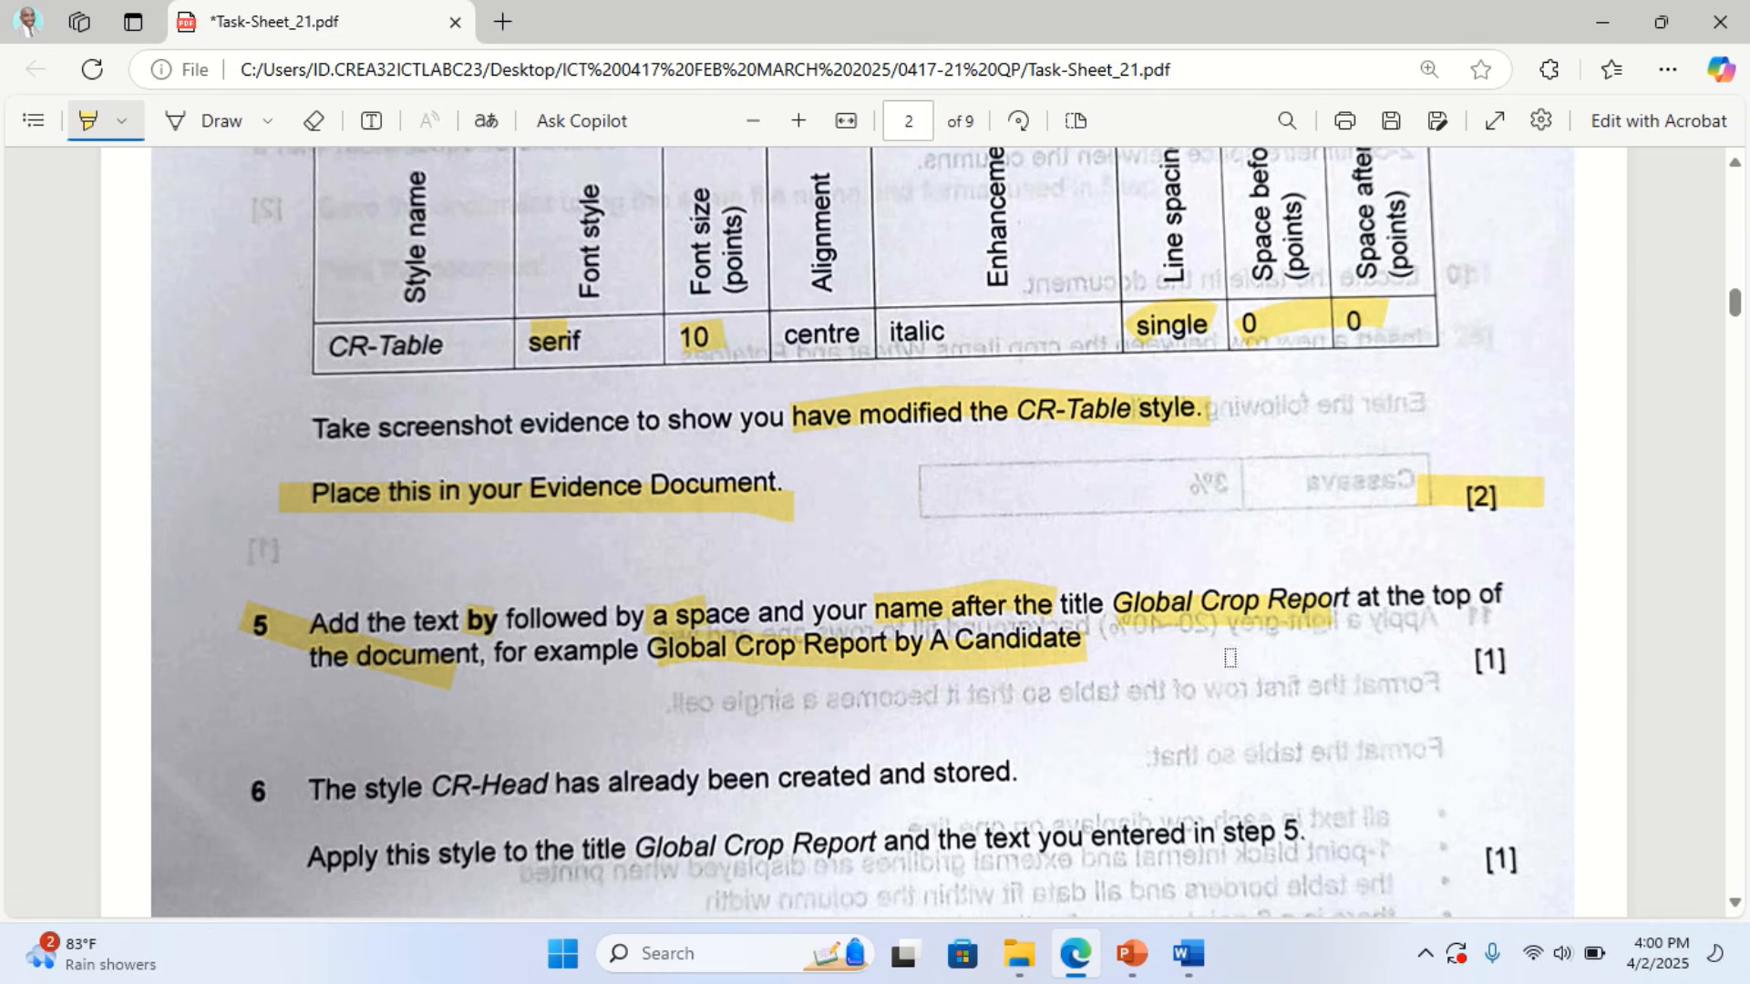
click(1077, 972)
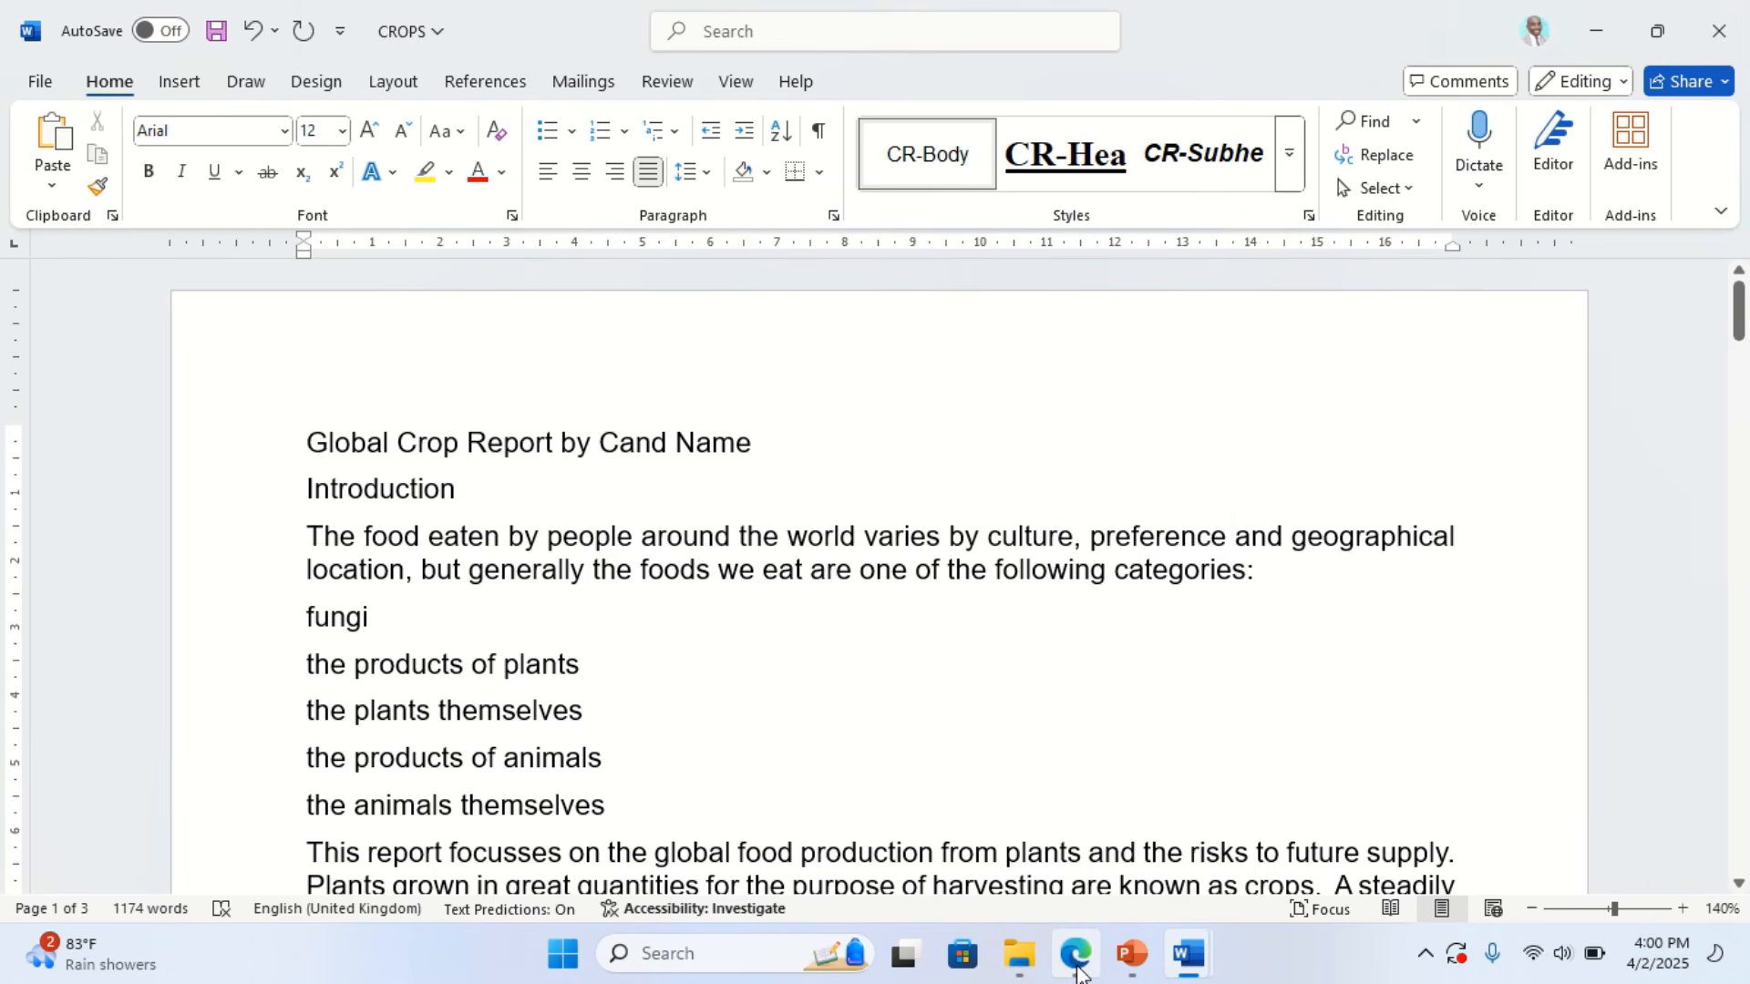
click(1077, 972)
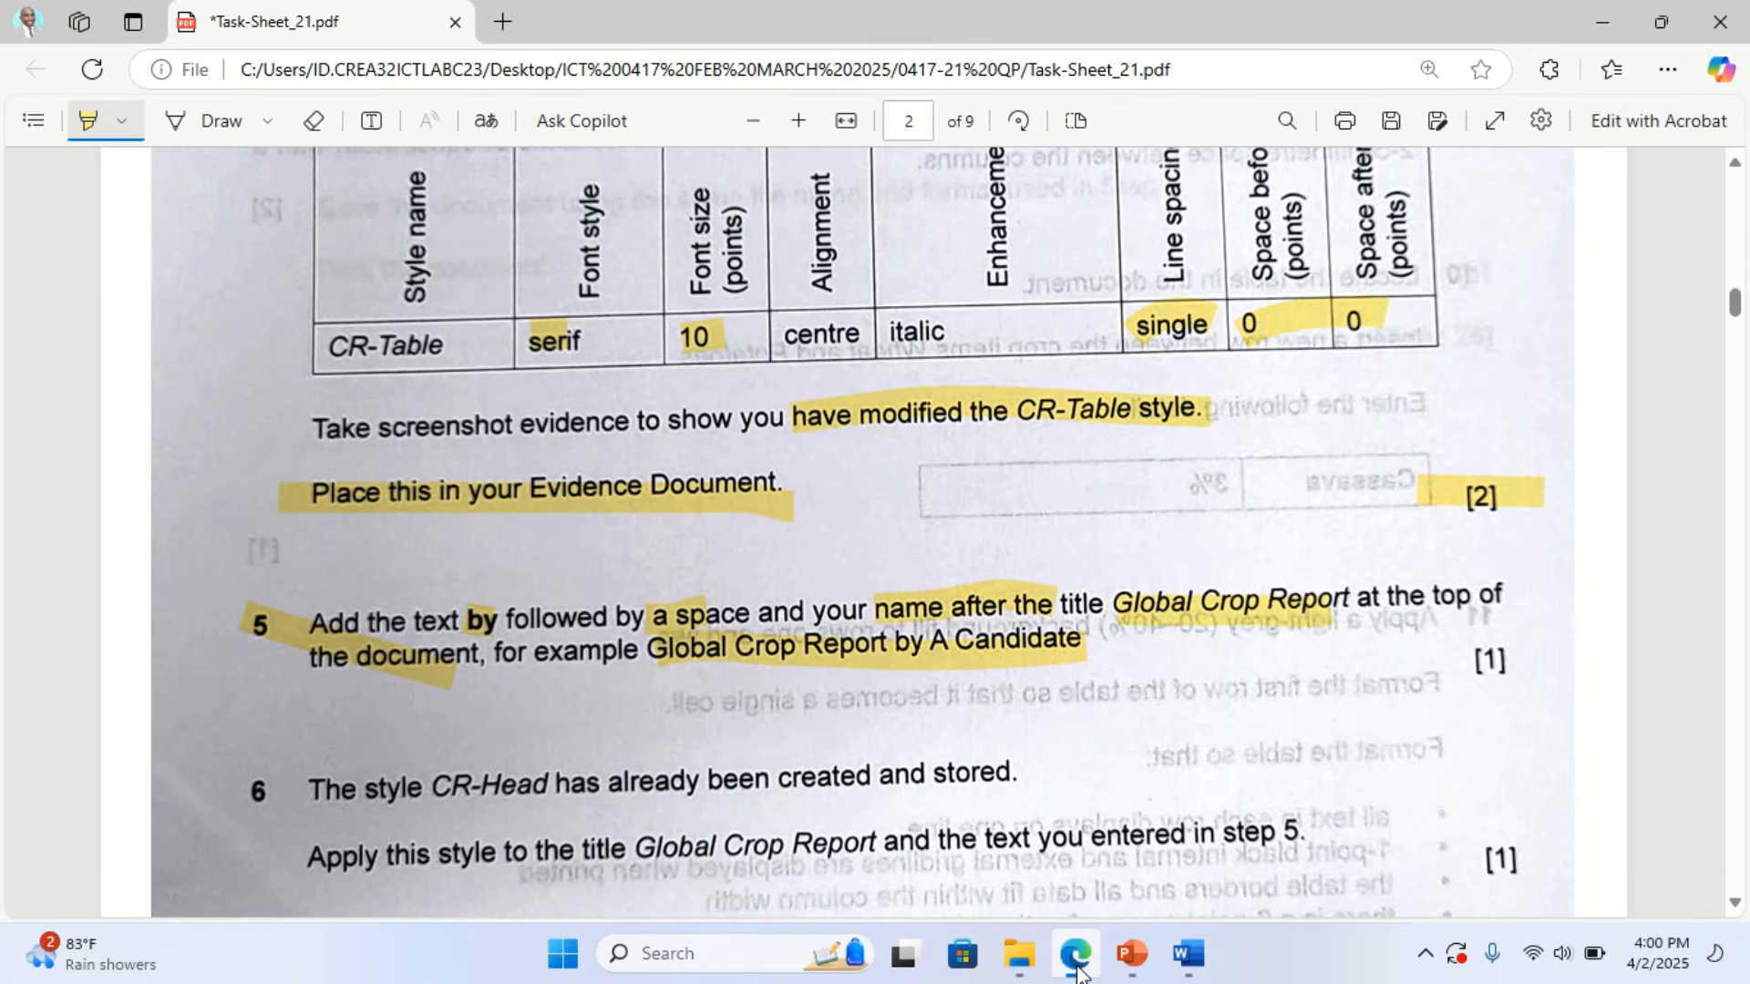
scroll(834, 743, down, 2)
scroll(834, 743, down, 1)
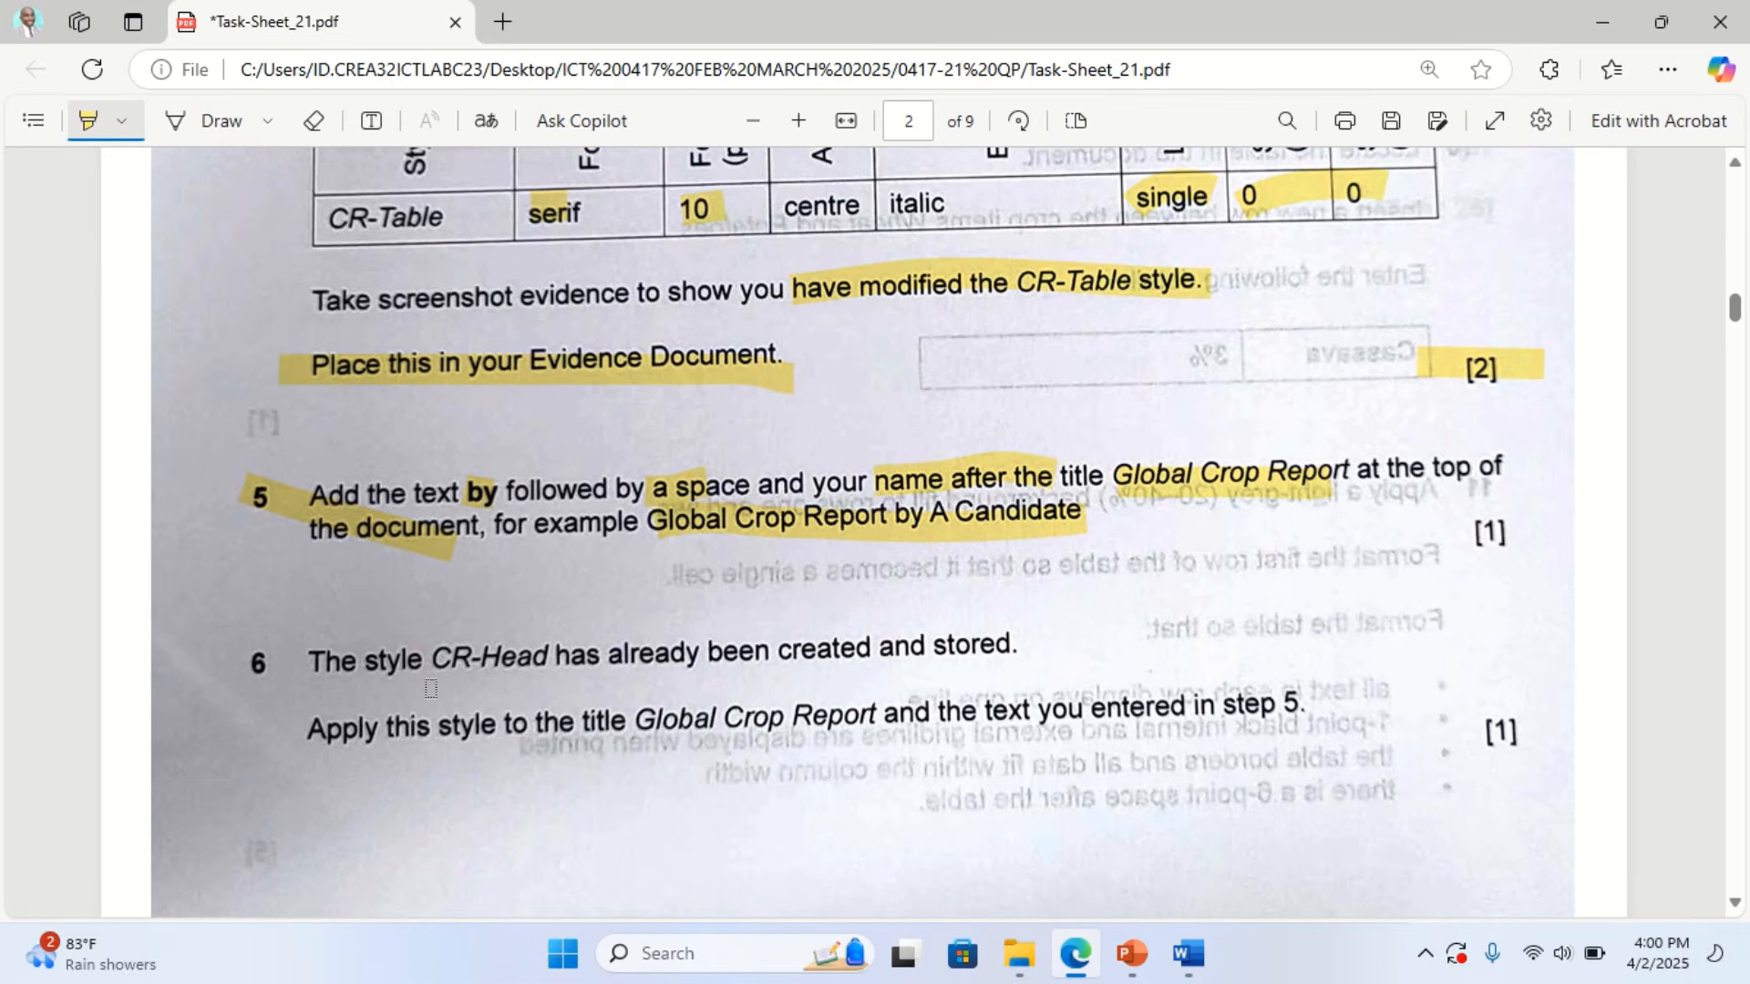
drag(563, 666, 1008, 649)
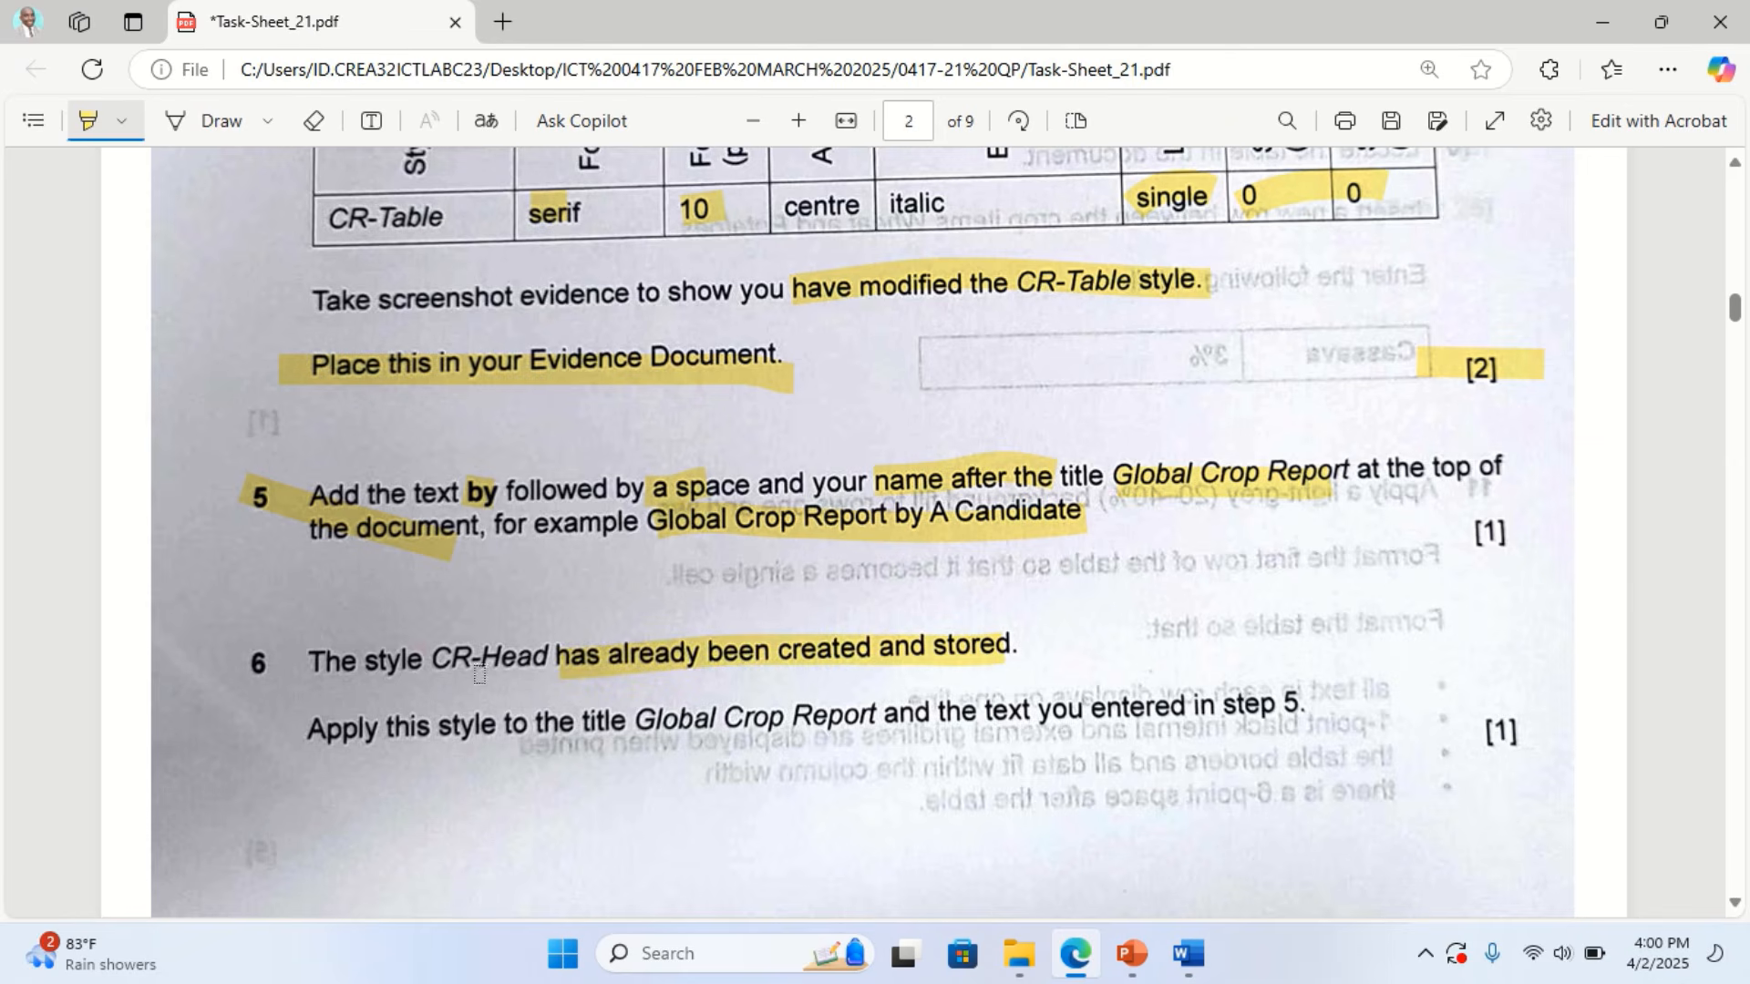
drag(434, 654, 507, 652)
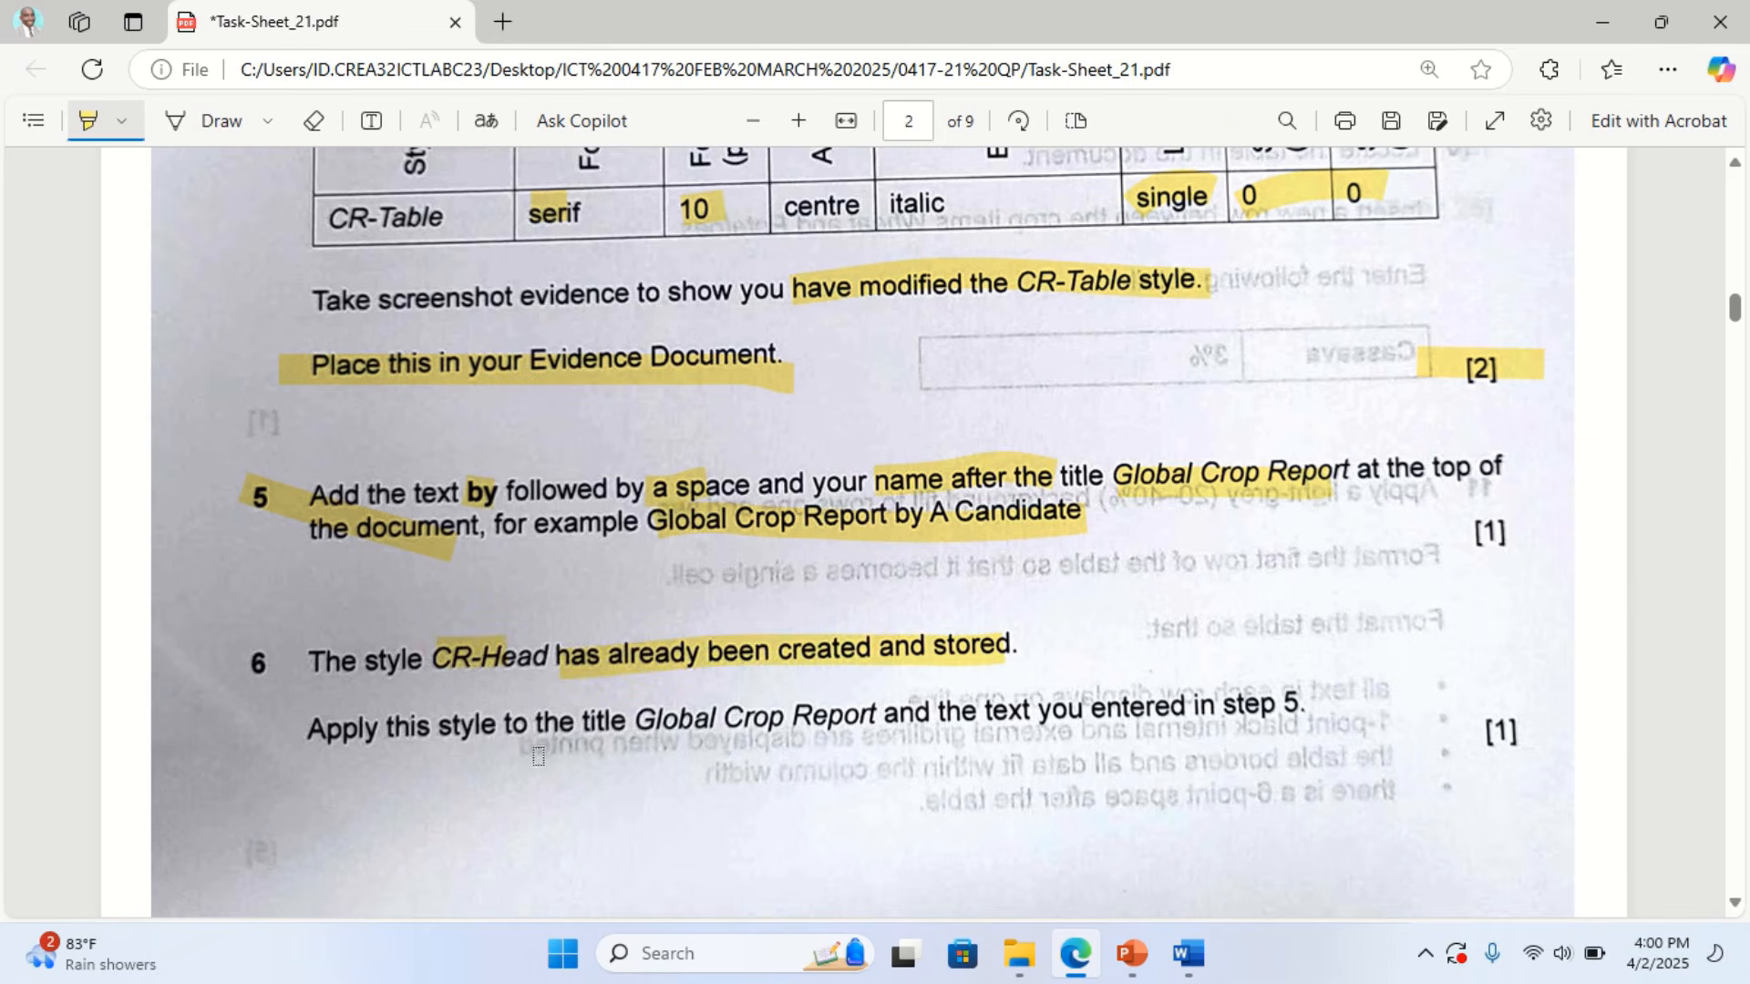
drag(633, 729, 866, 727)
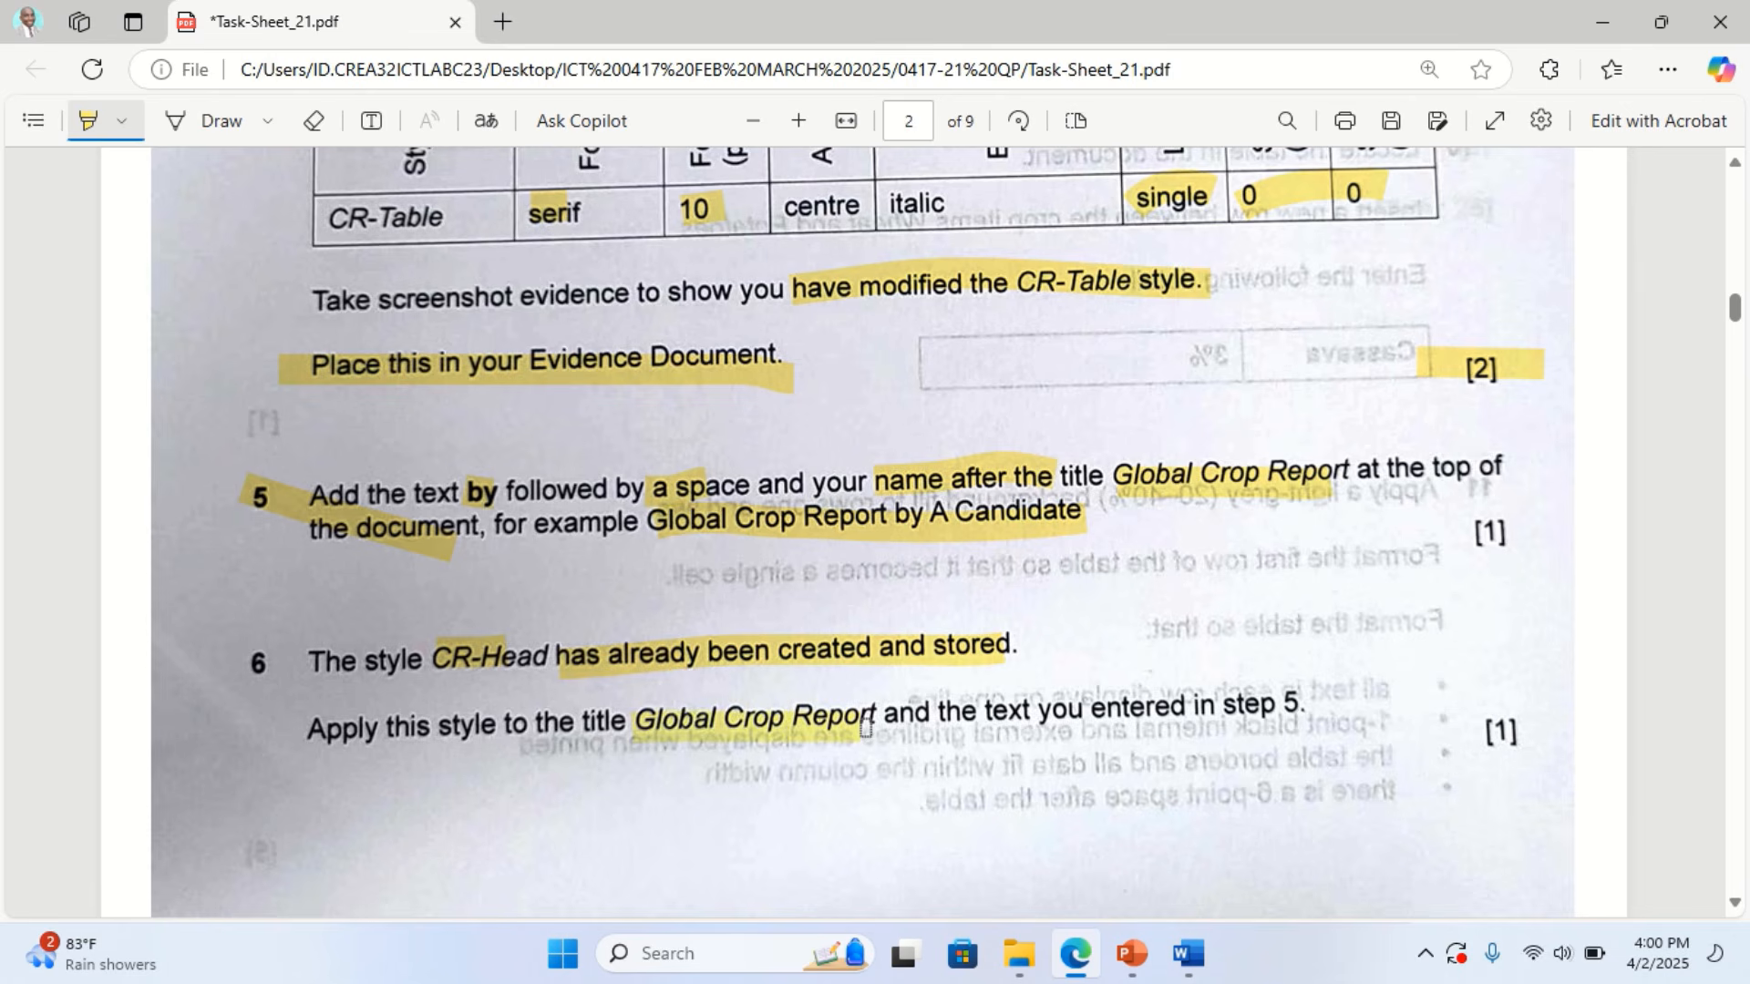
drag(1139, 726, 1345, 727)
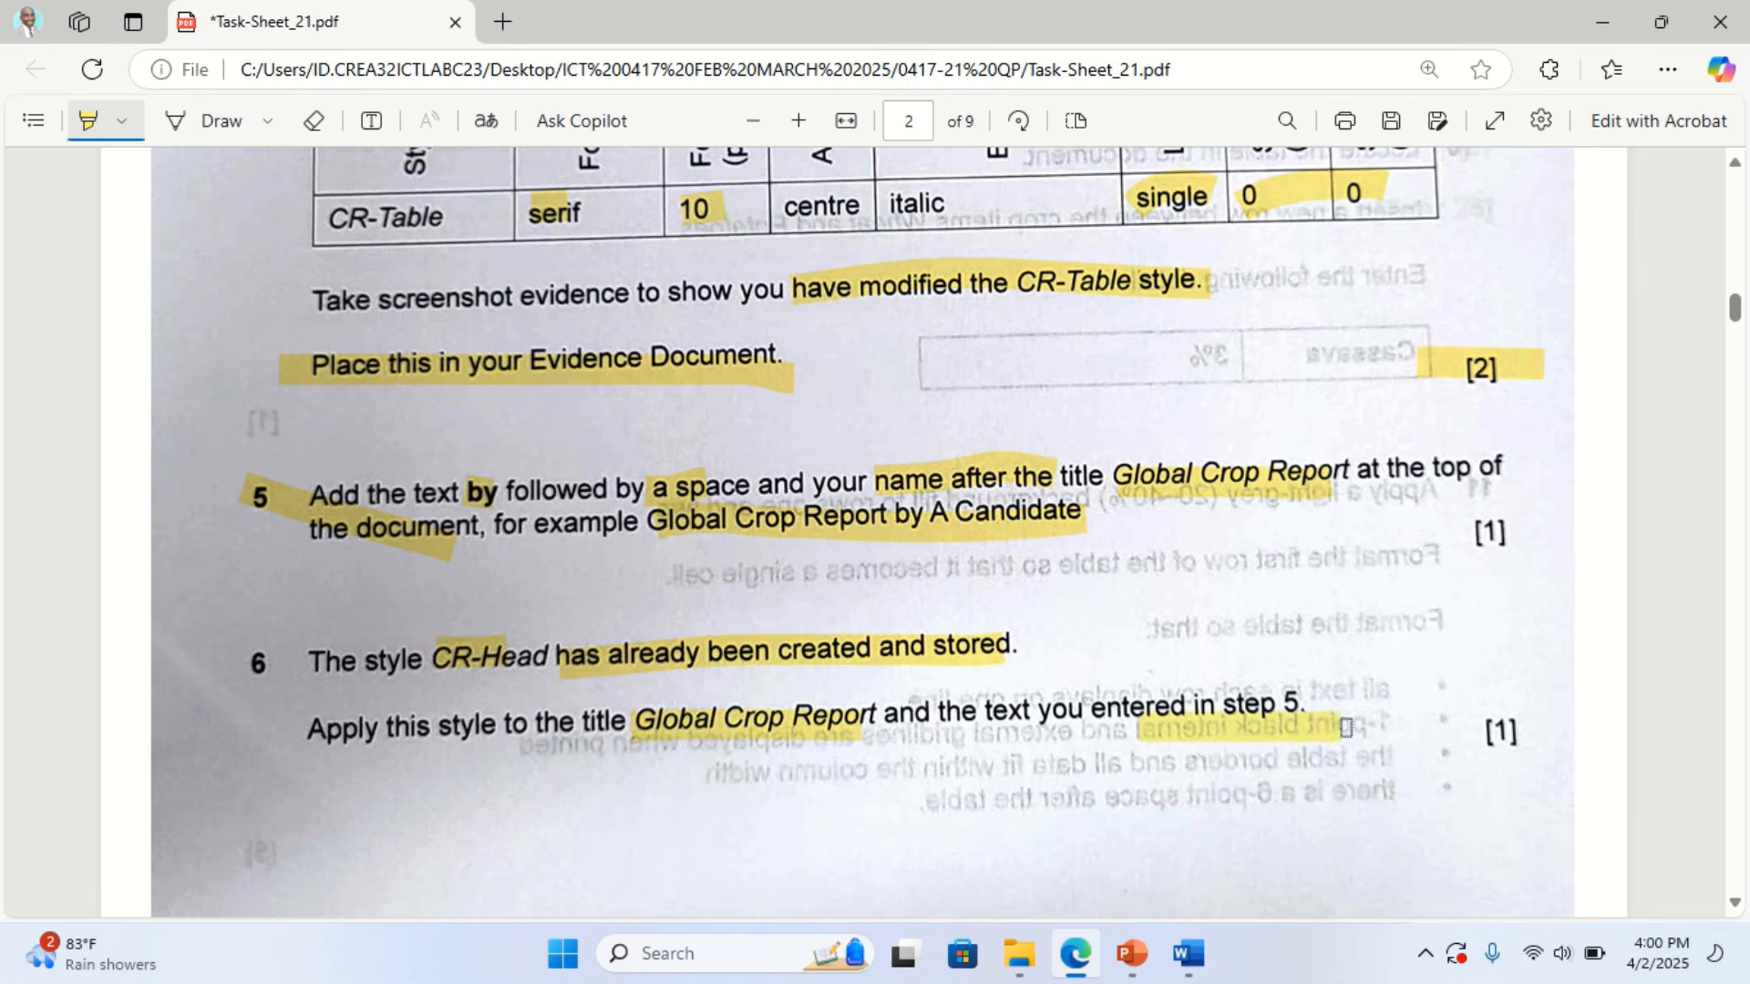
In CROPS, apply the CR-Head style to the whole title line "Global Crop Report by Cand Name"
click(1082, 975)
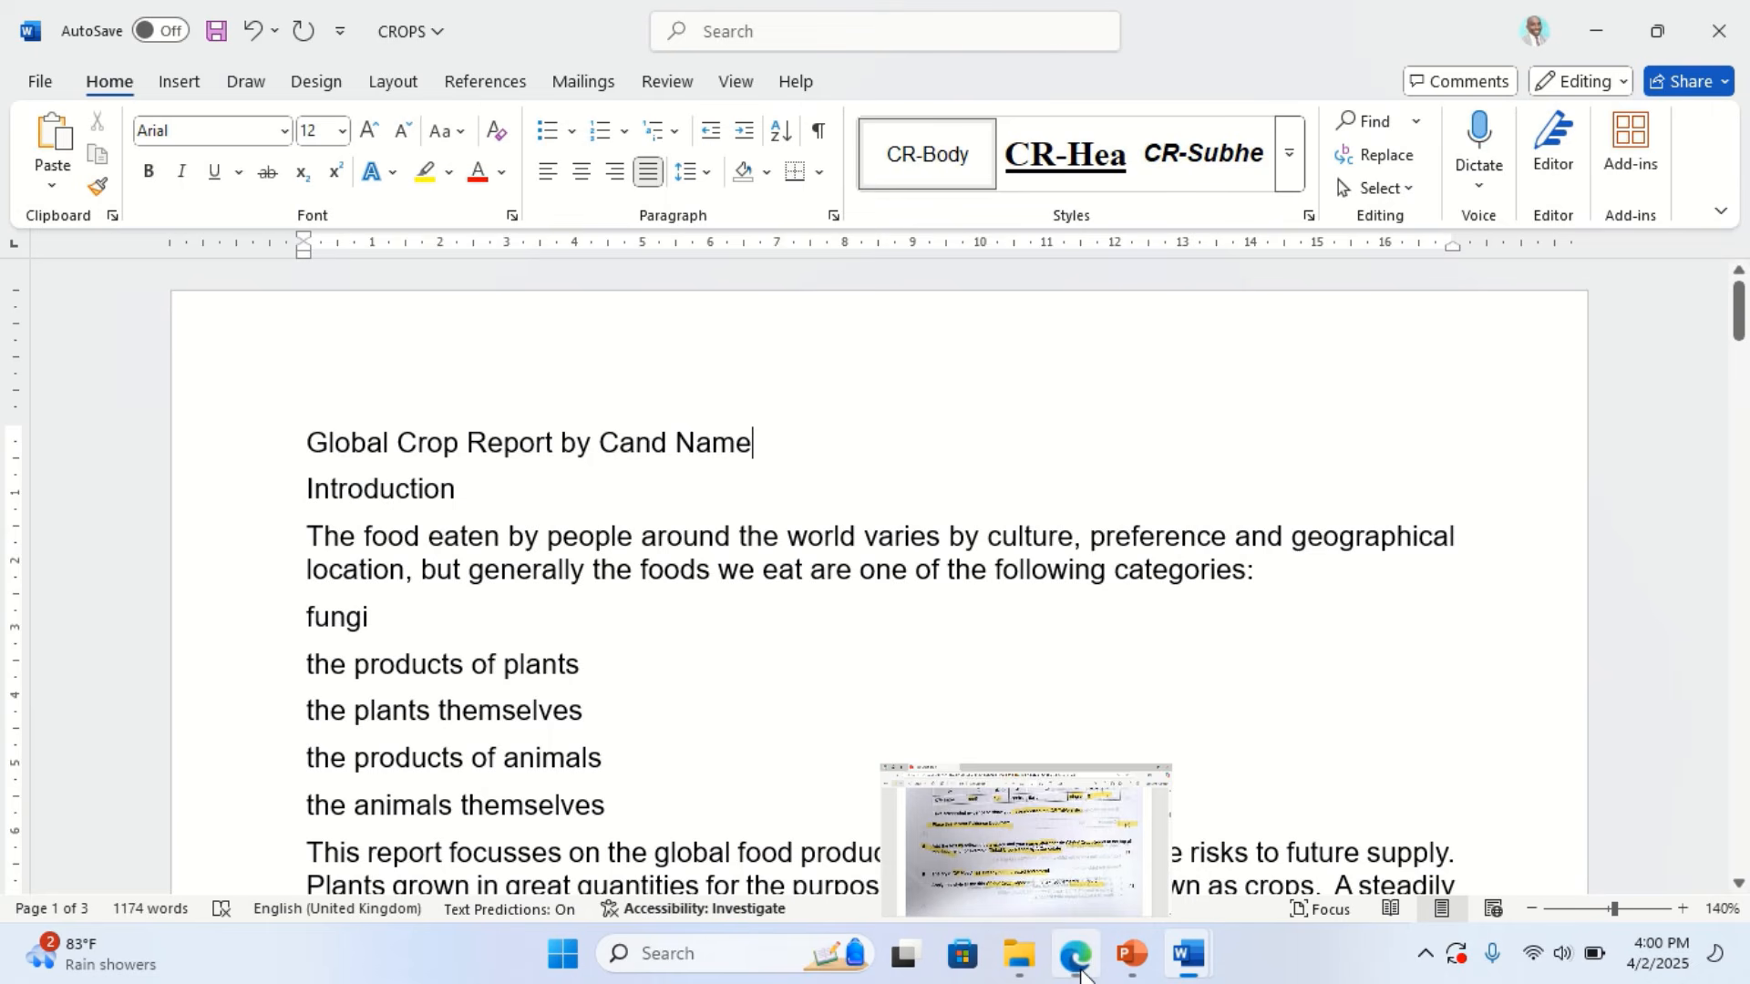
drag(307, 442, 752, 445)
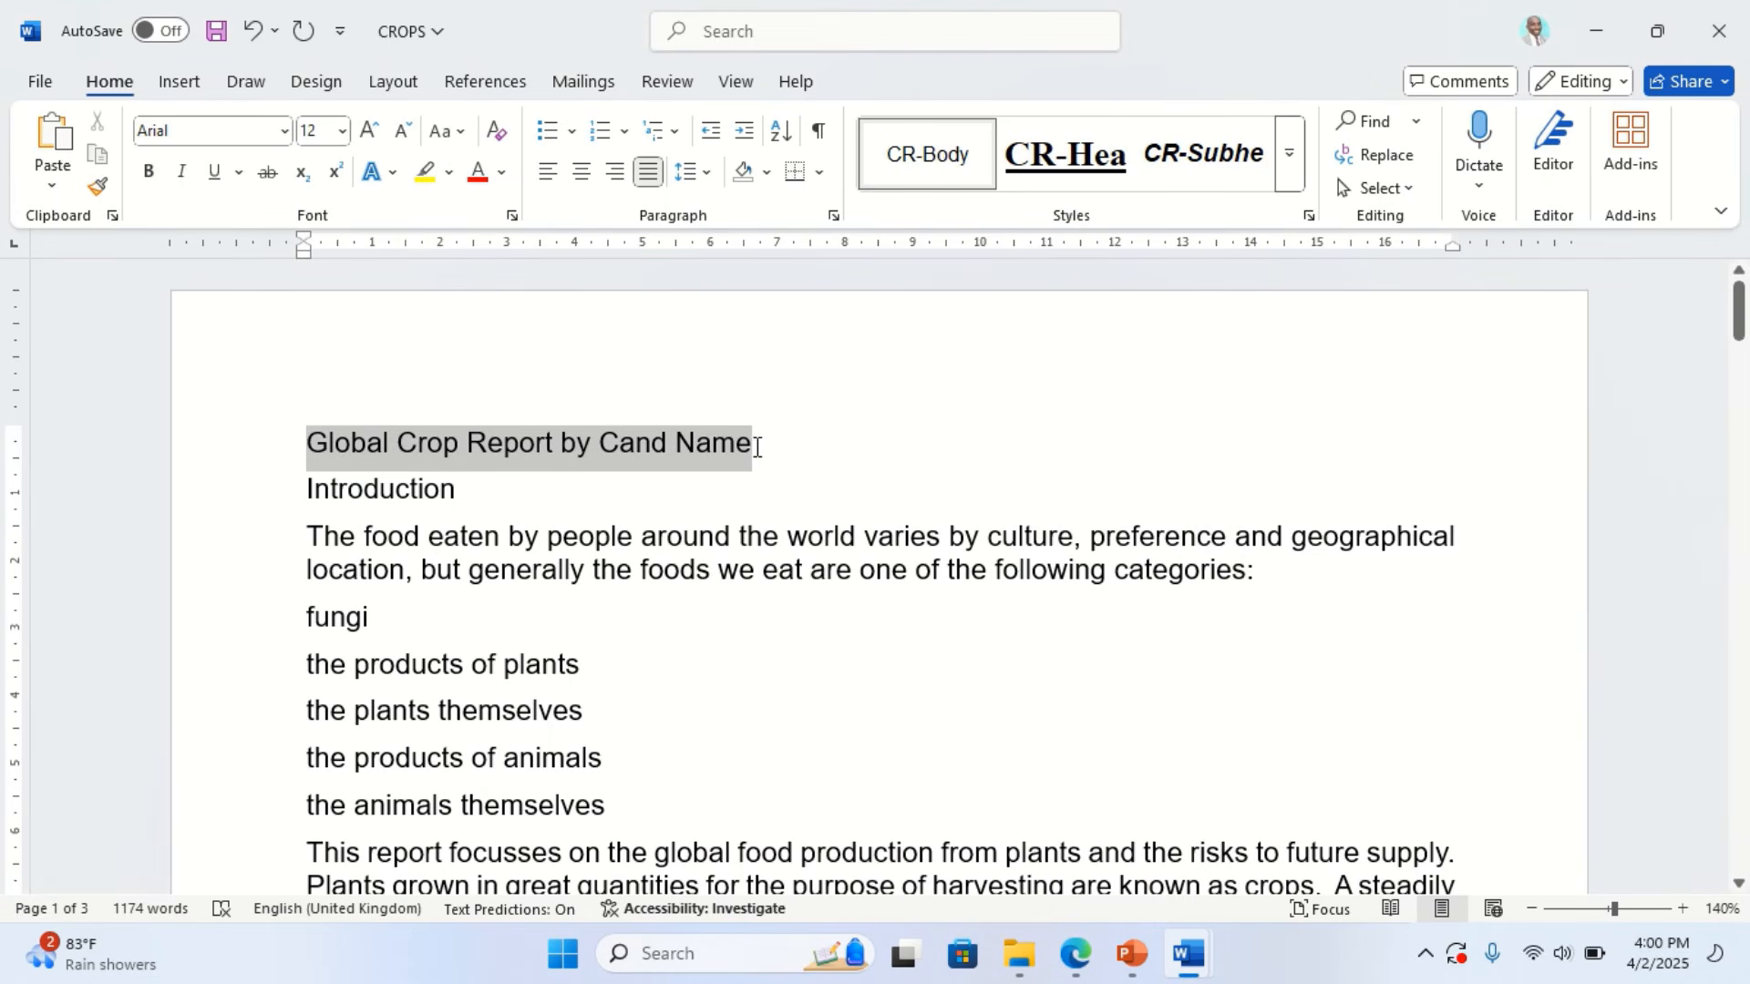
click(1092, 142)
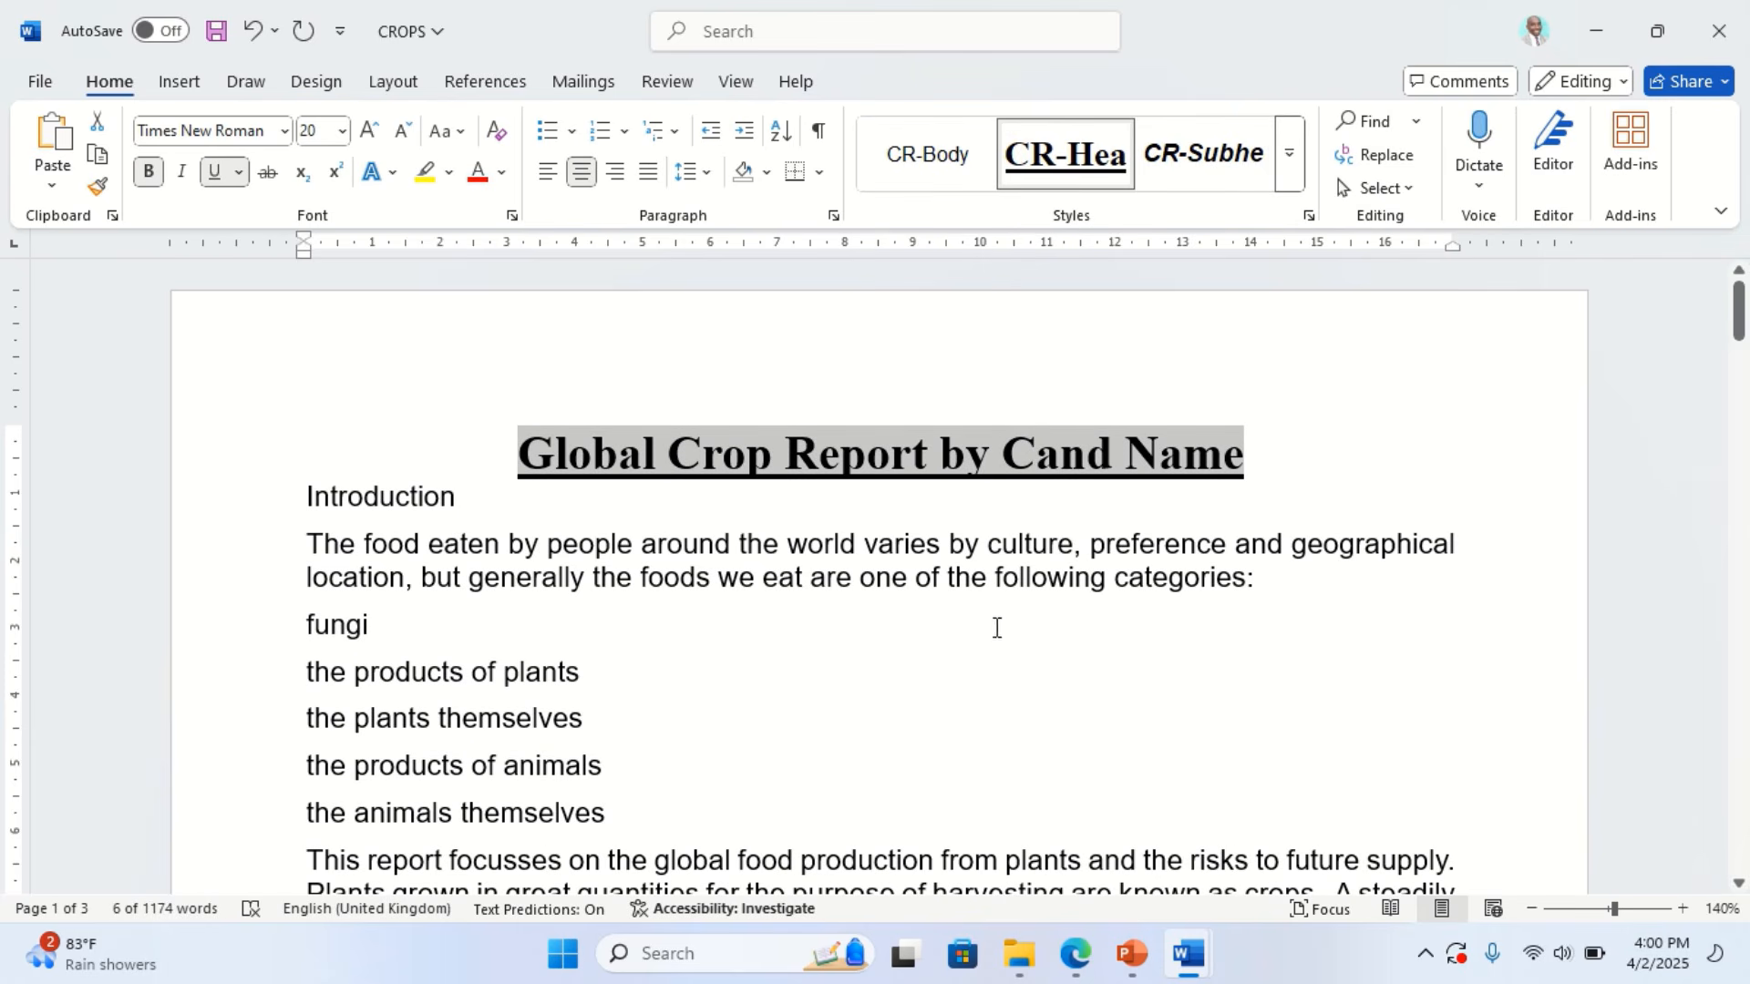
In the task sheet, highlight step 7's bulleted list instruction and its range from "fungi" to "the animals themselves"
click(1075, 957)
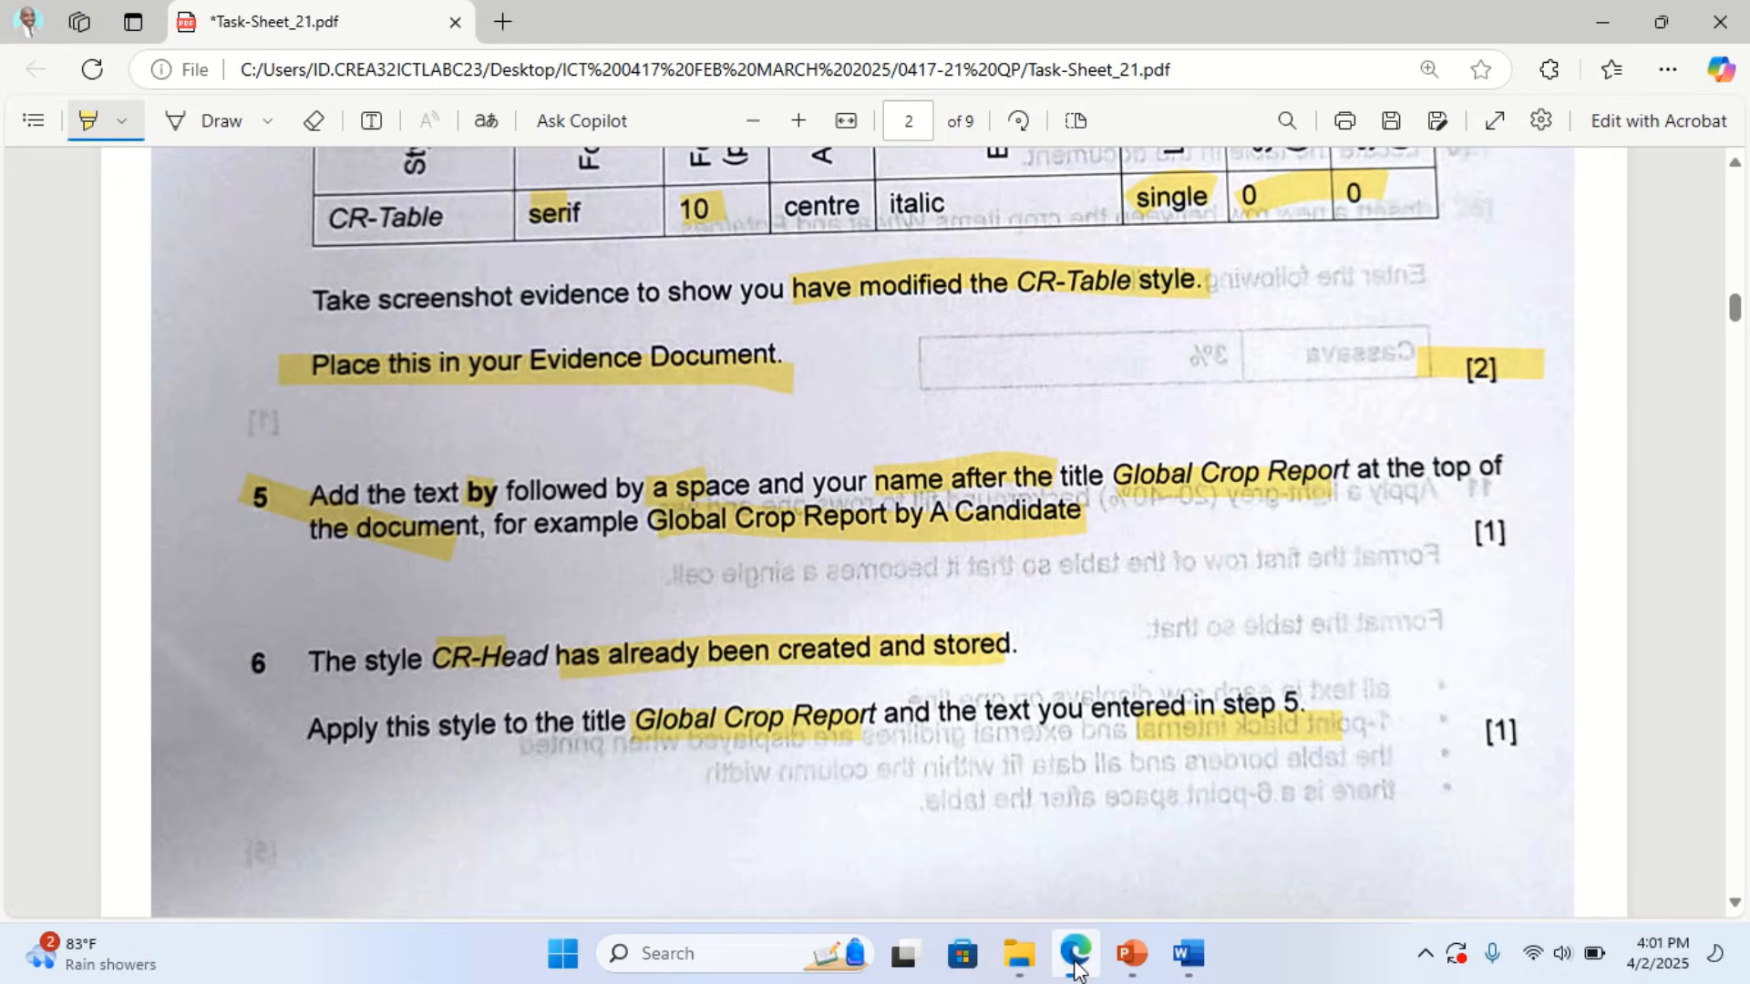
scroll(939, 761, down, 3)
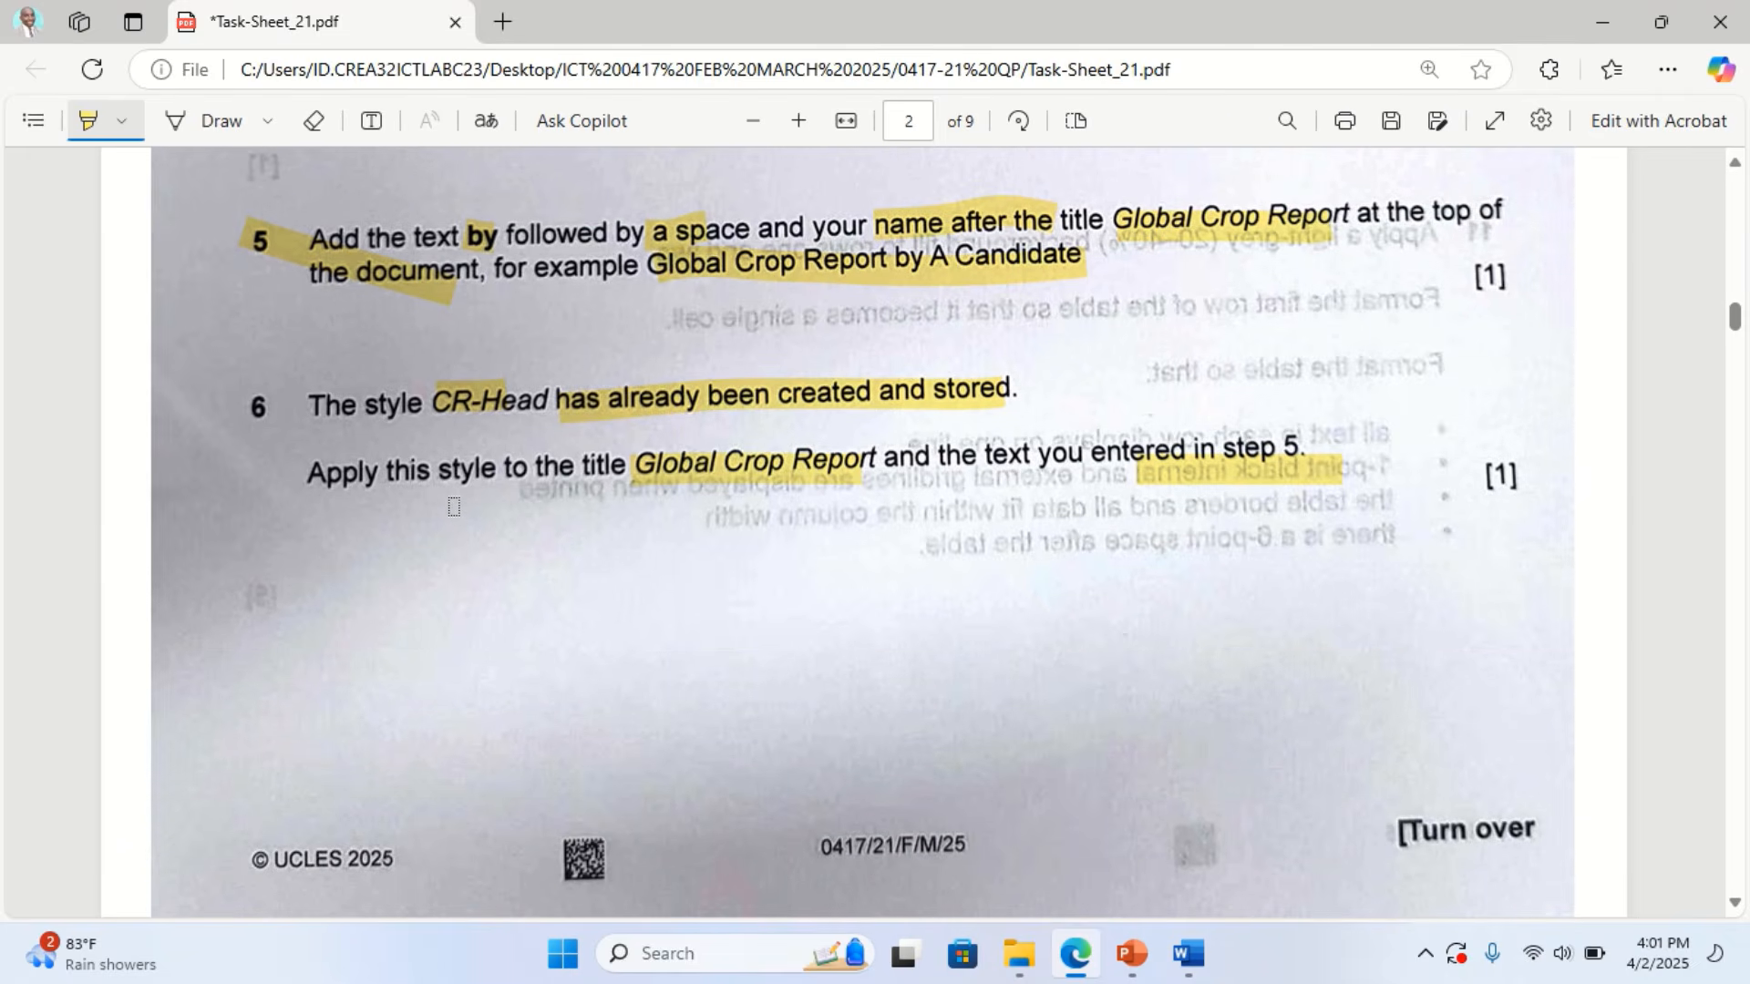
scroll(454, 508, down, 9)
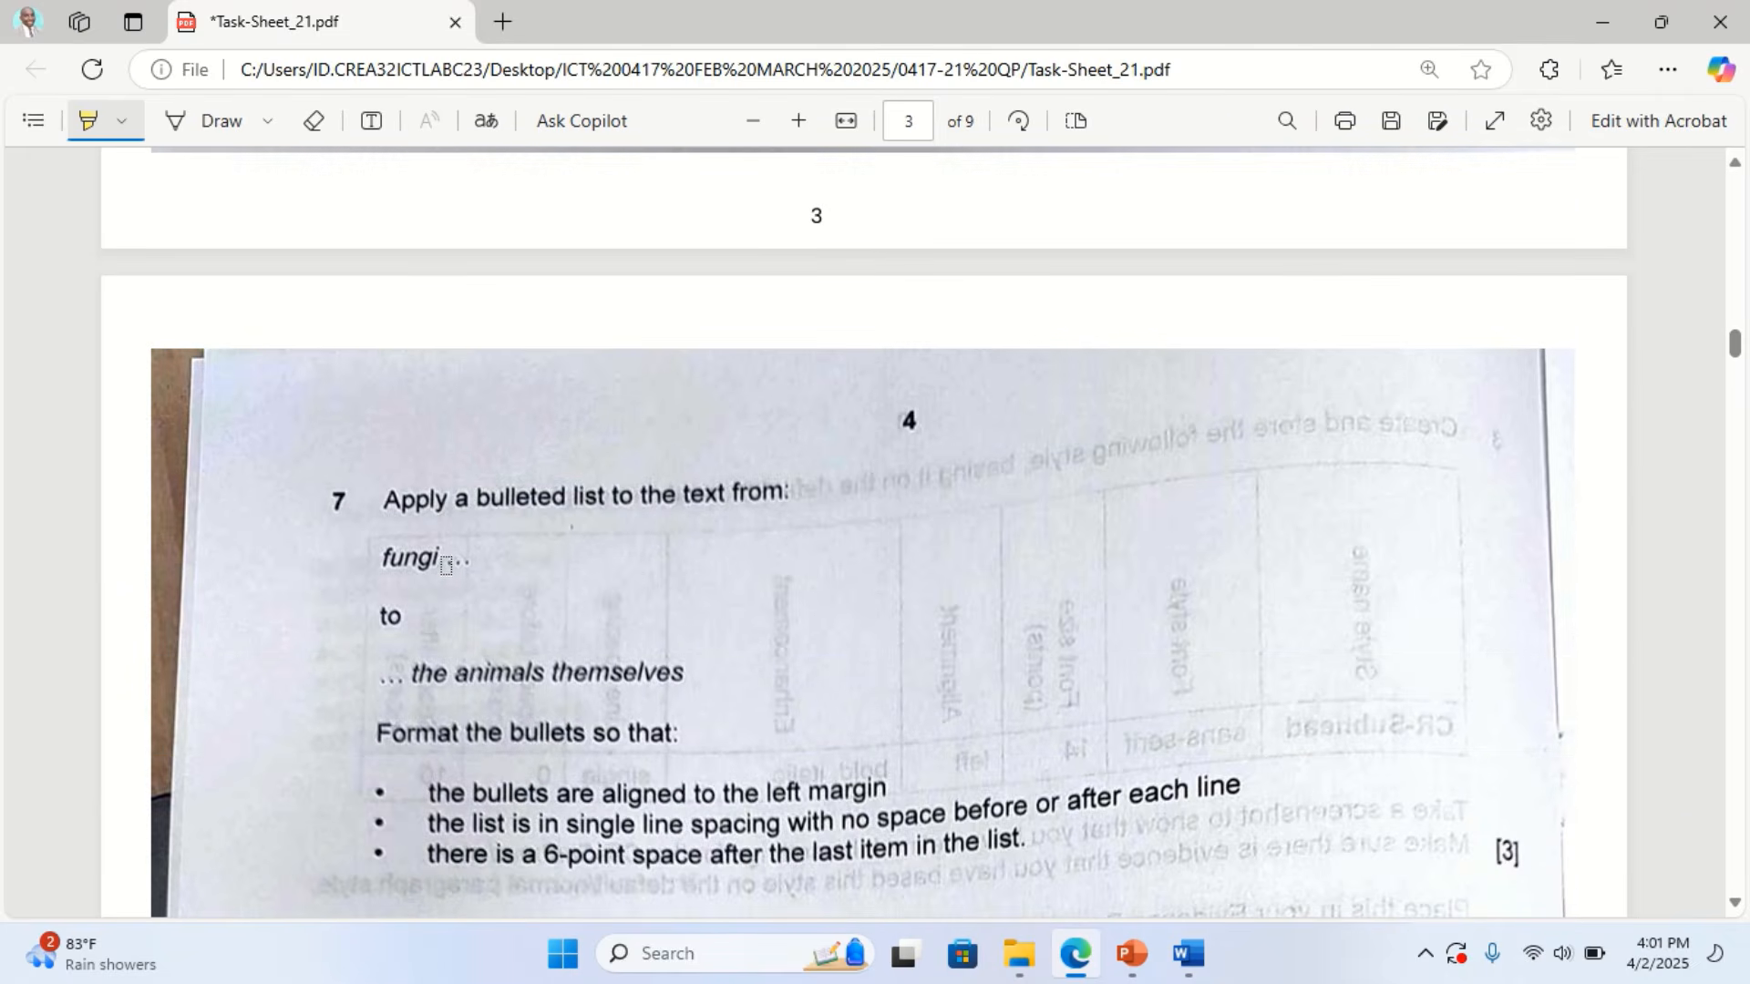
scroll(445, 569, up, 12)
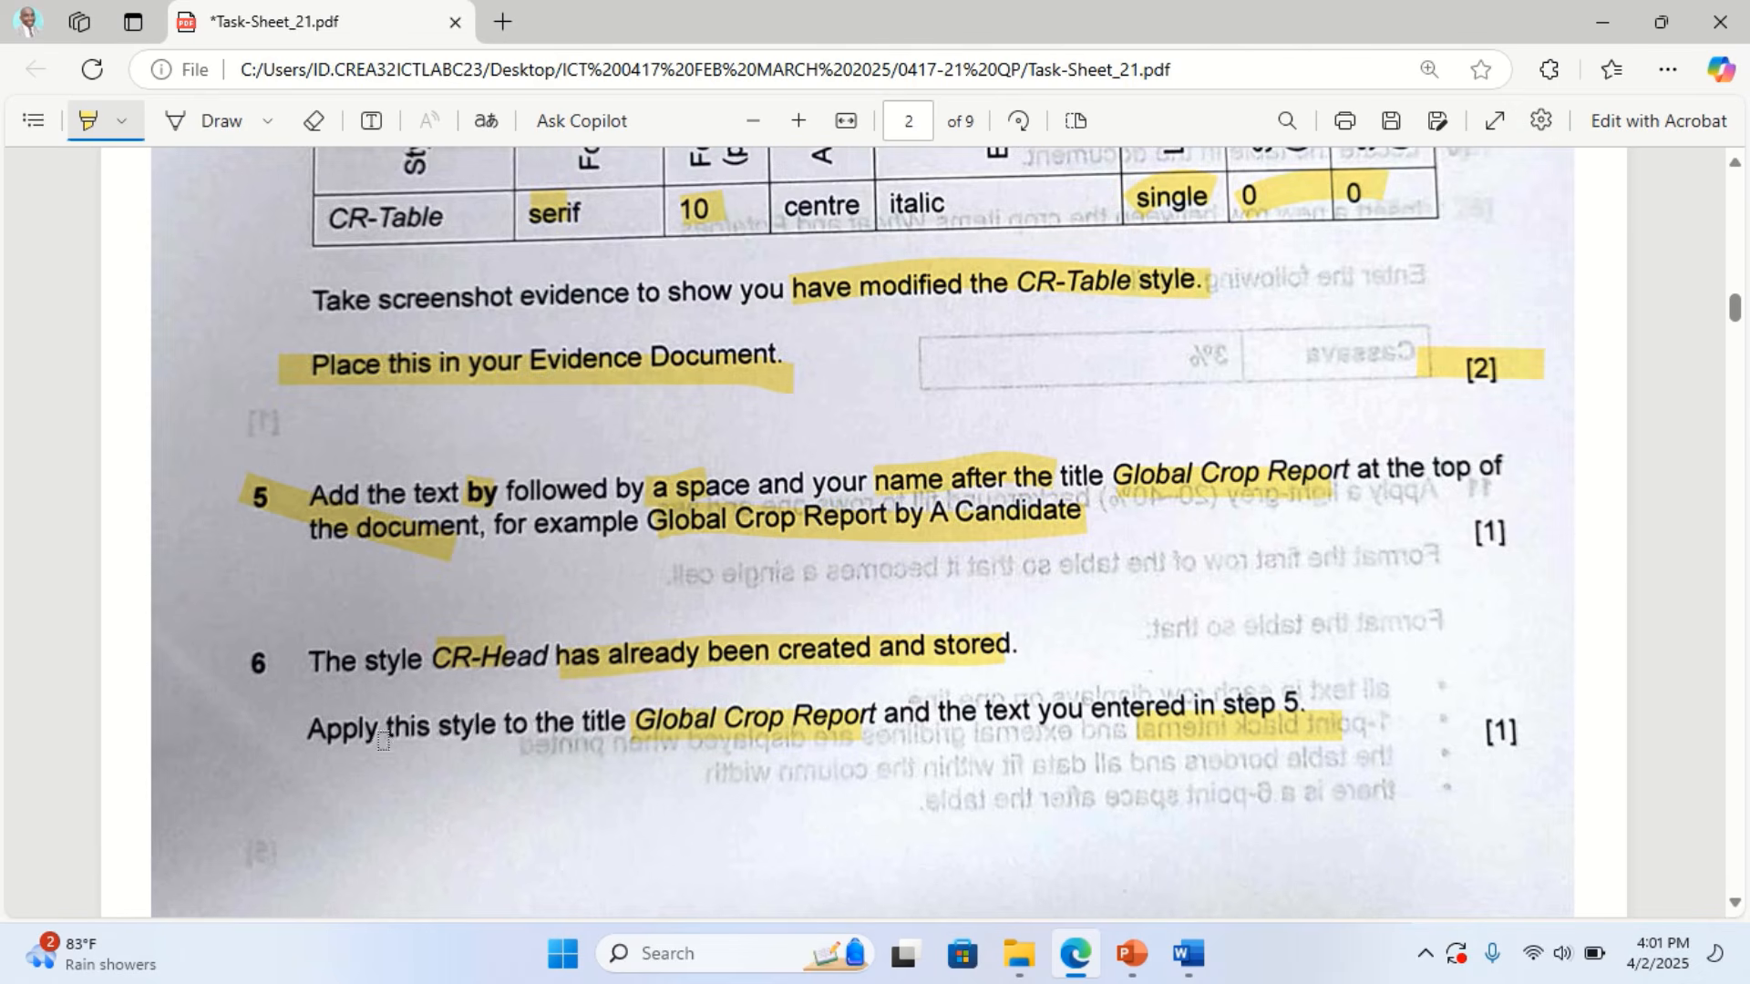
scroll(1144, 746, down, 12)
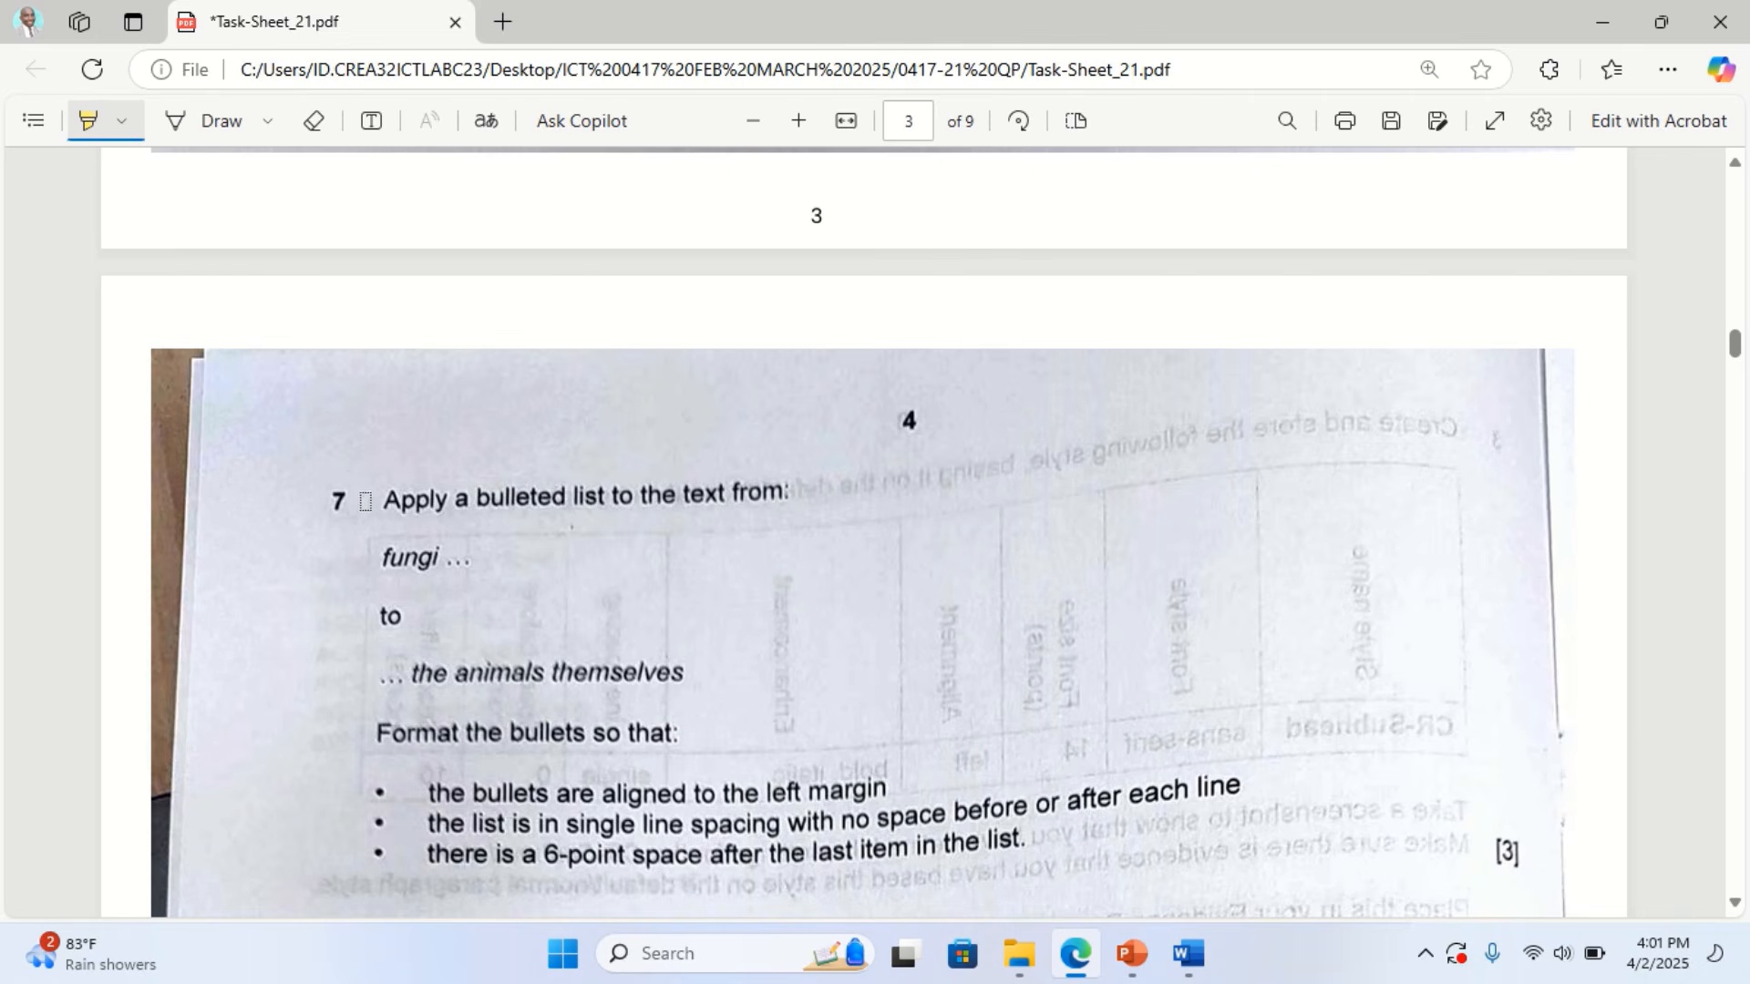
drag(365, 500, 794, 498)
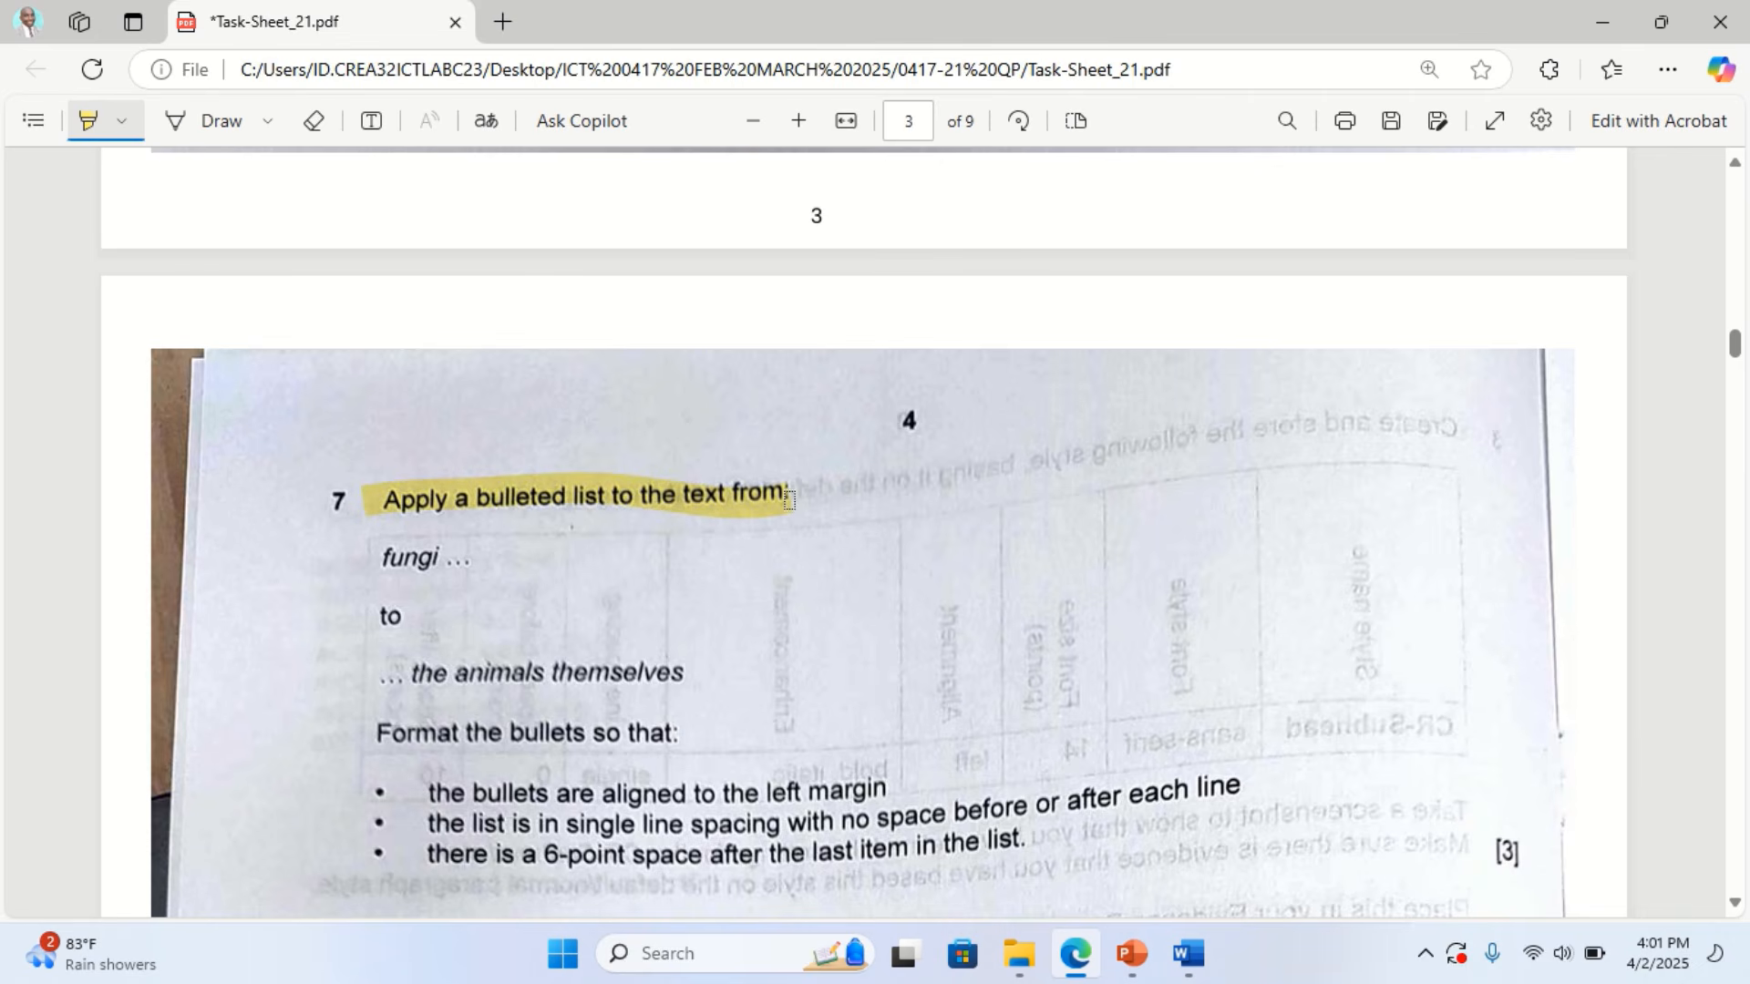
drag(378, 558, 458, 556)
drag(439, 682, 676, 676)
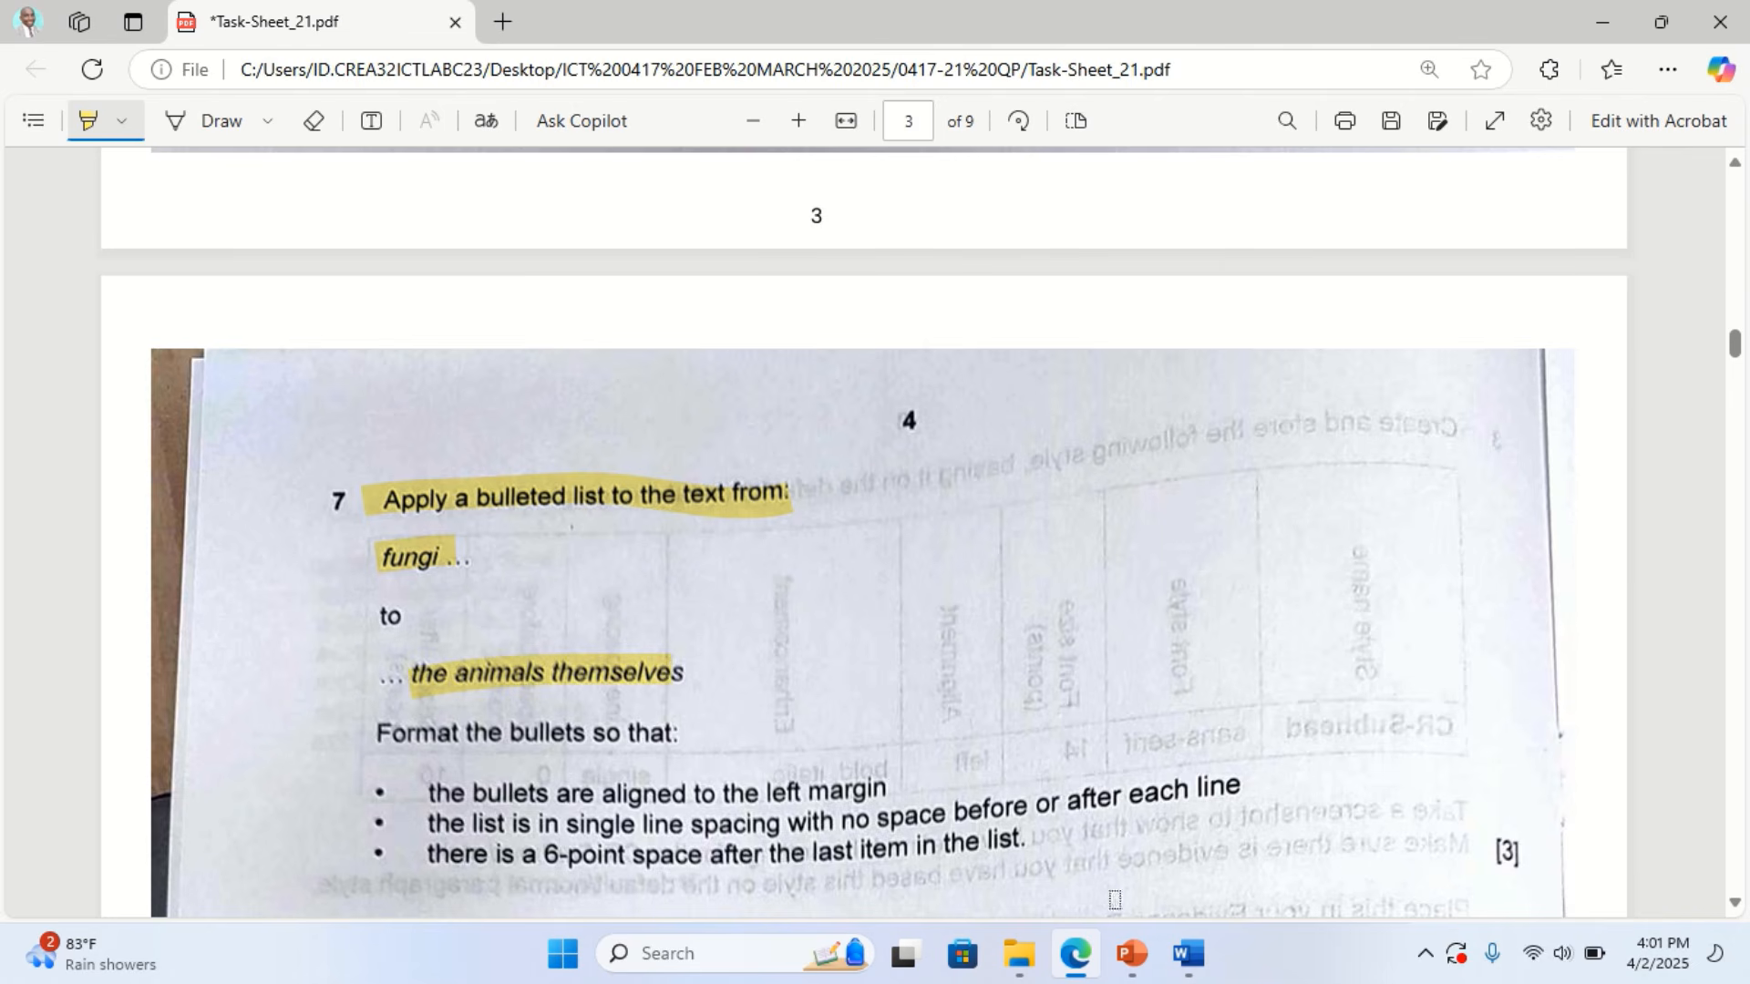
In CROPS, apply a bulleted list to the five lines from "fungi" to "the animals themselves"
click(1075, 957)
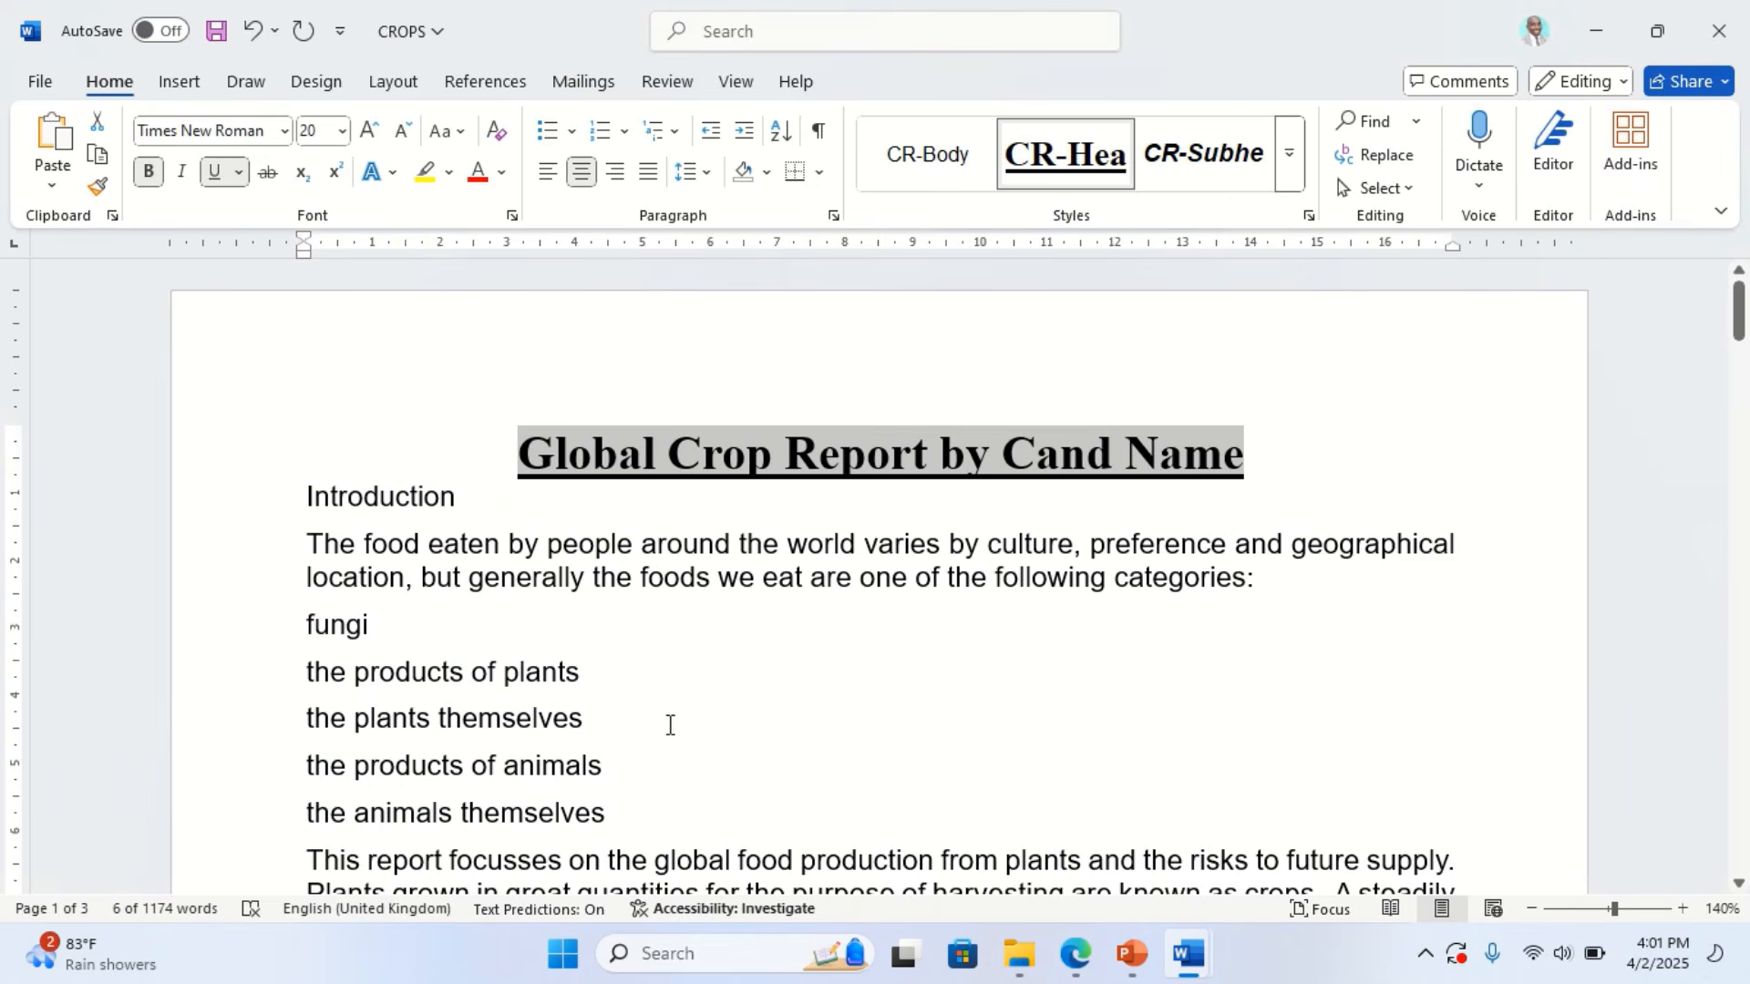
drag(306, 633, 625, 809)
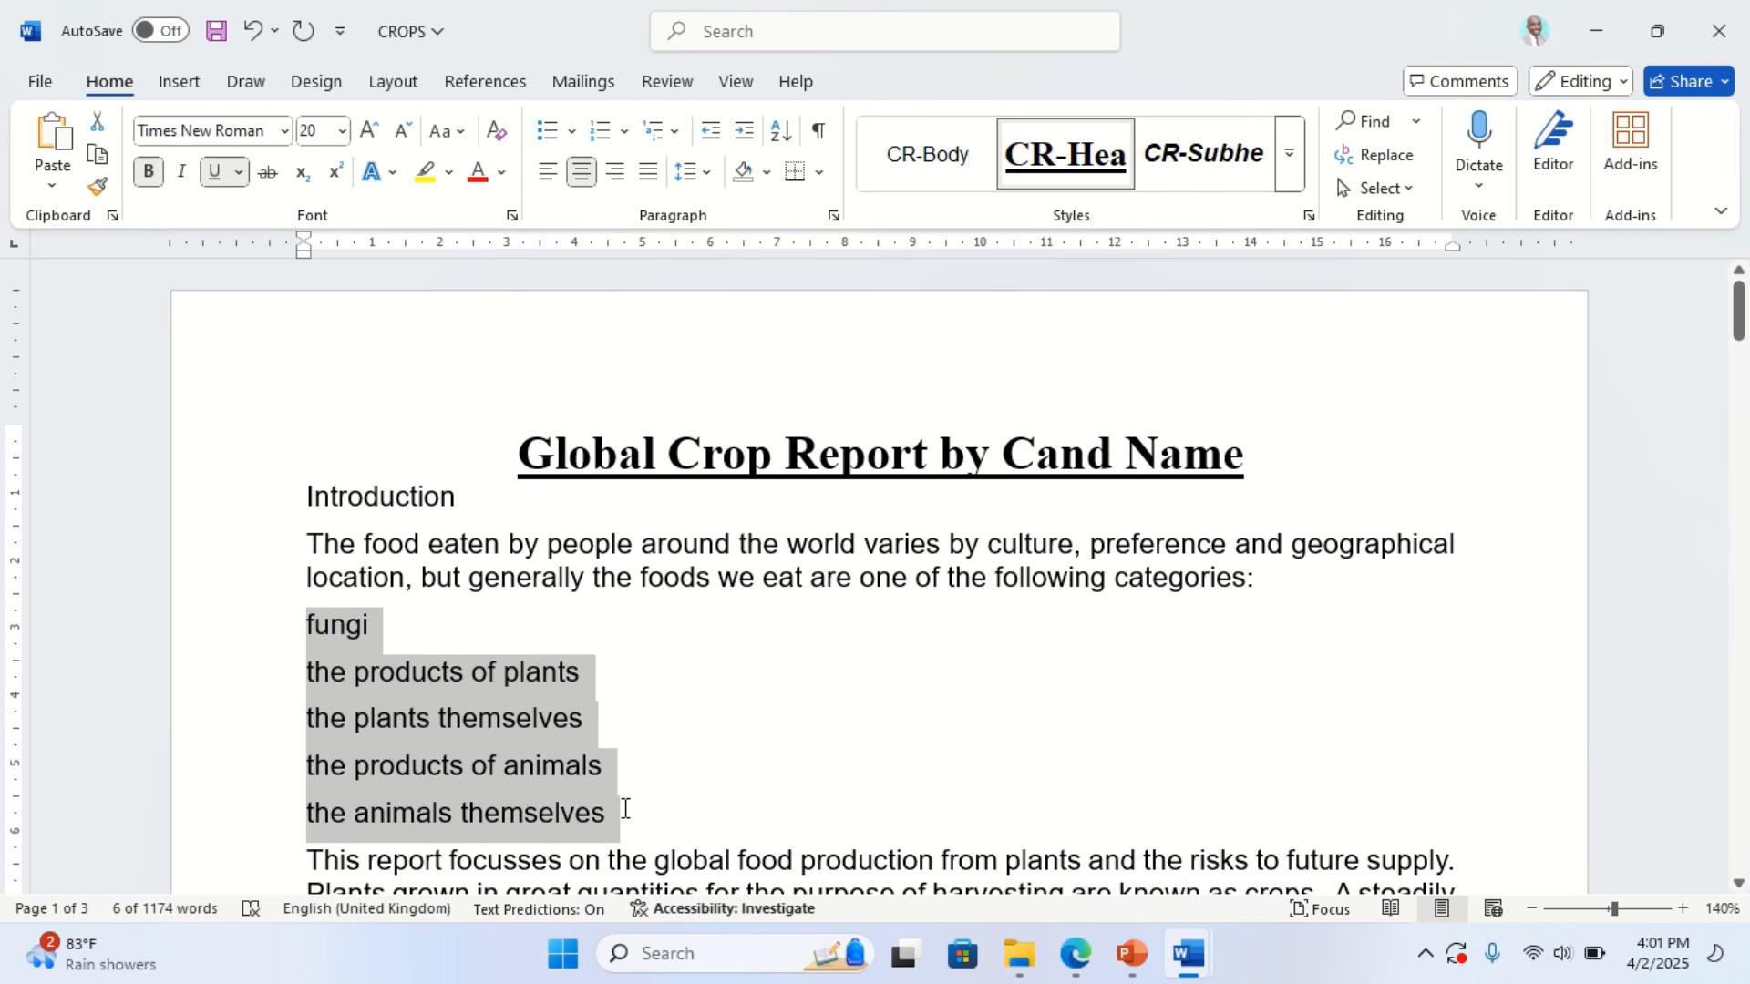
click(548, 131)
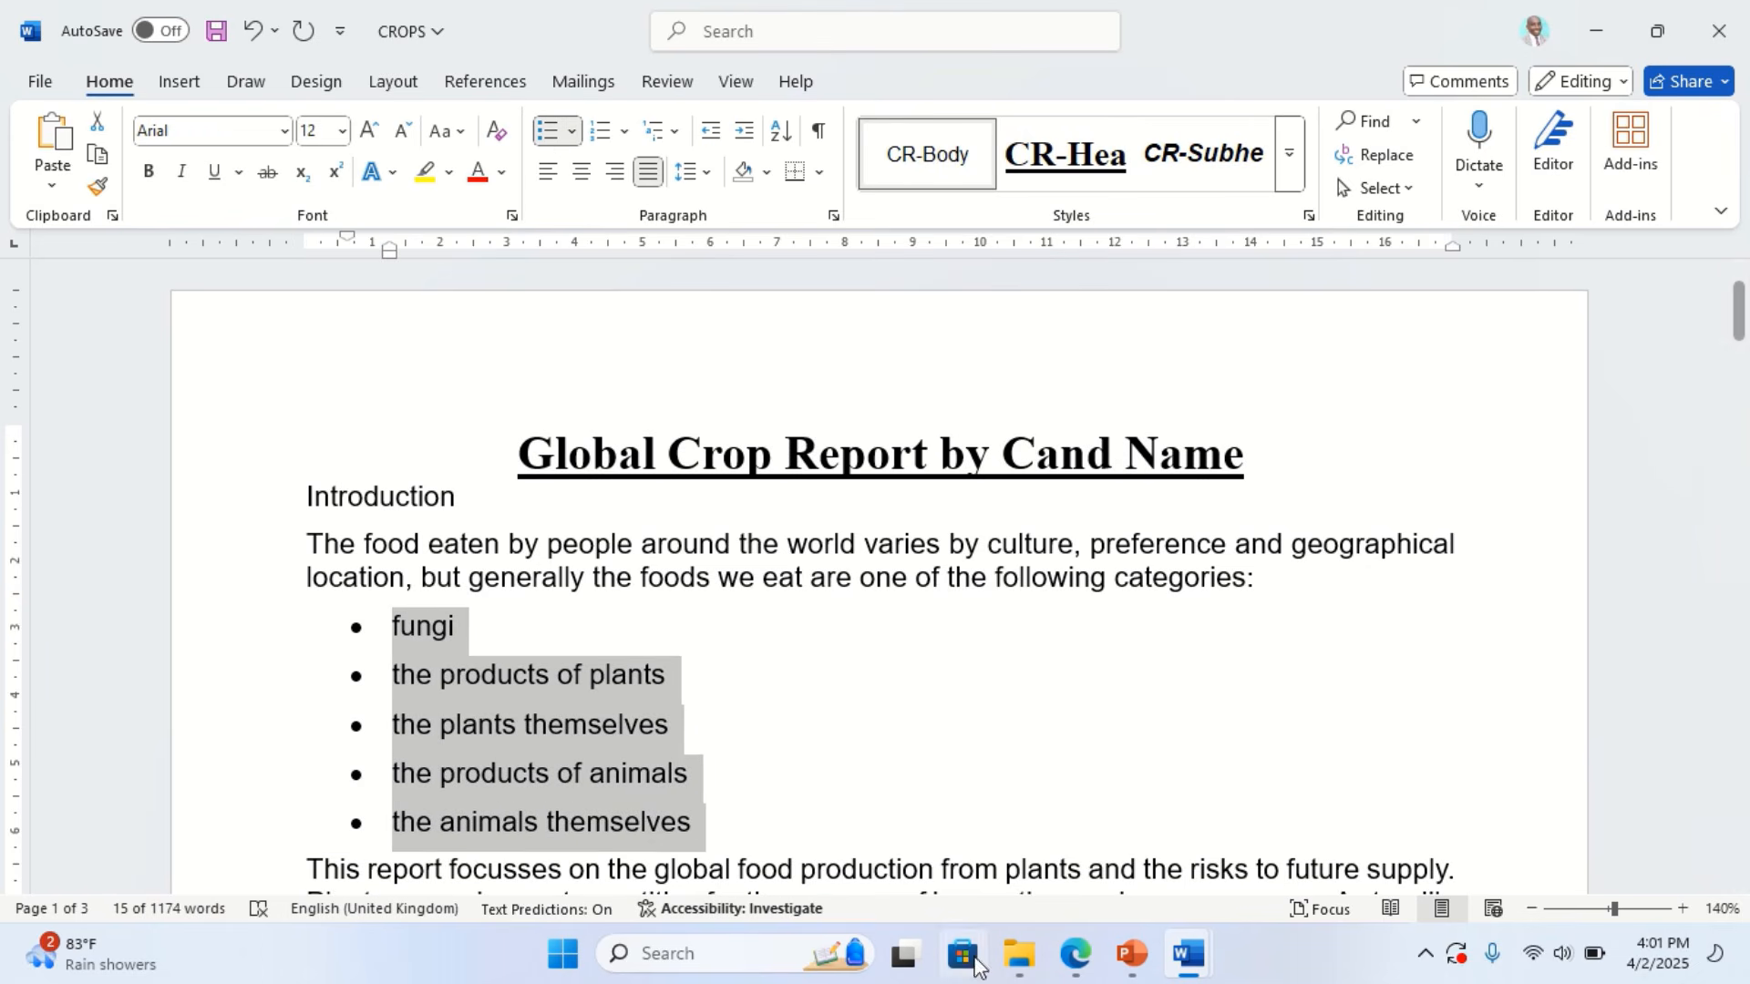
Highlight step 7's left-margin bullet requirement in the task sheet, and open the bulleted list's Paragraph settings in CROPS to compare with the task sheet
click(1076, 953)
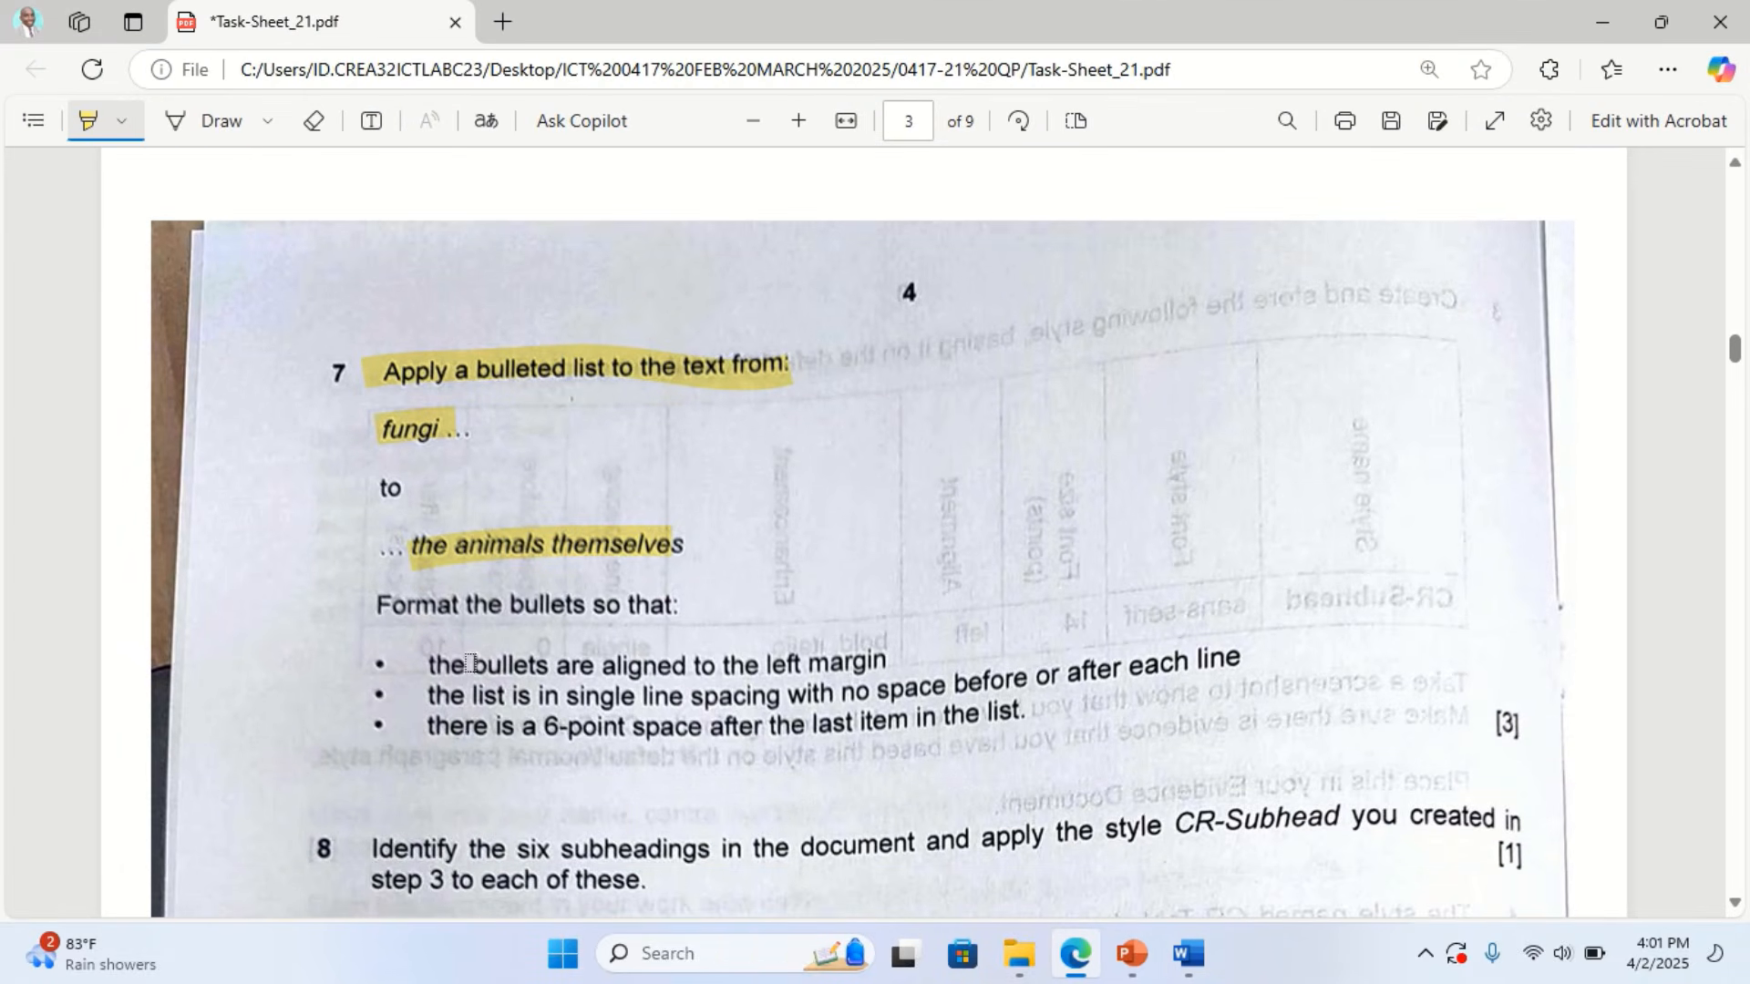
drag(430, 665, 861, 659)
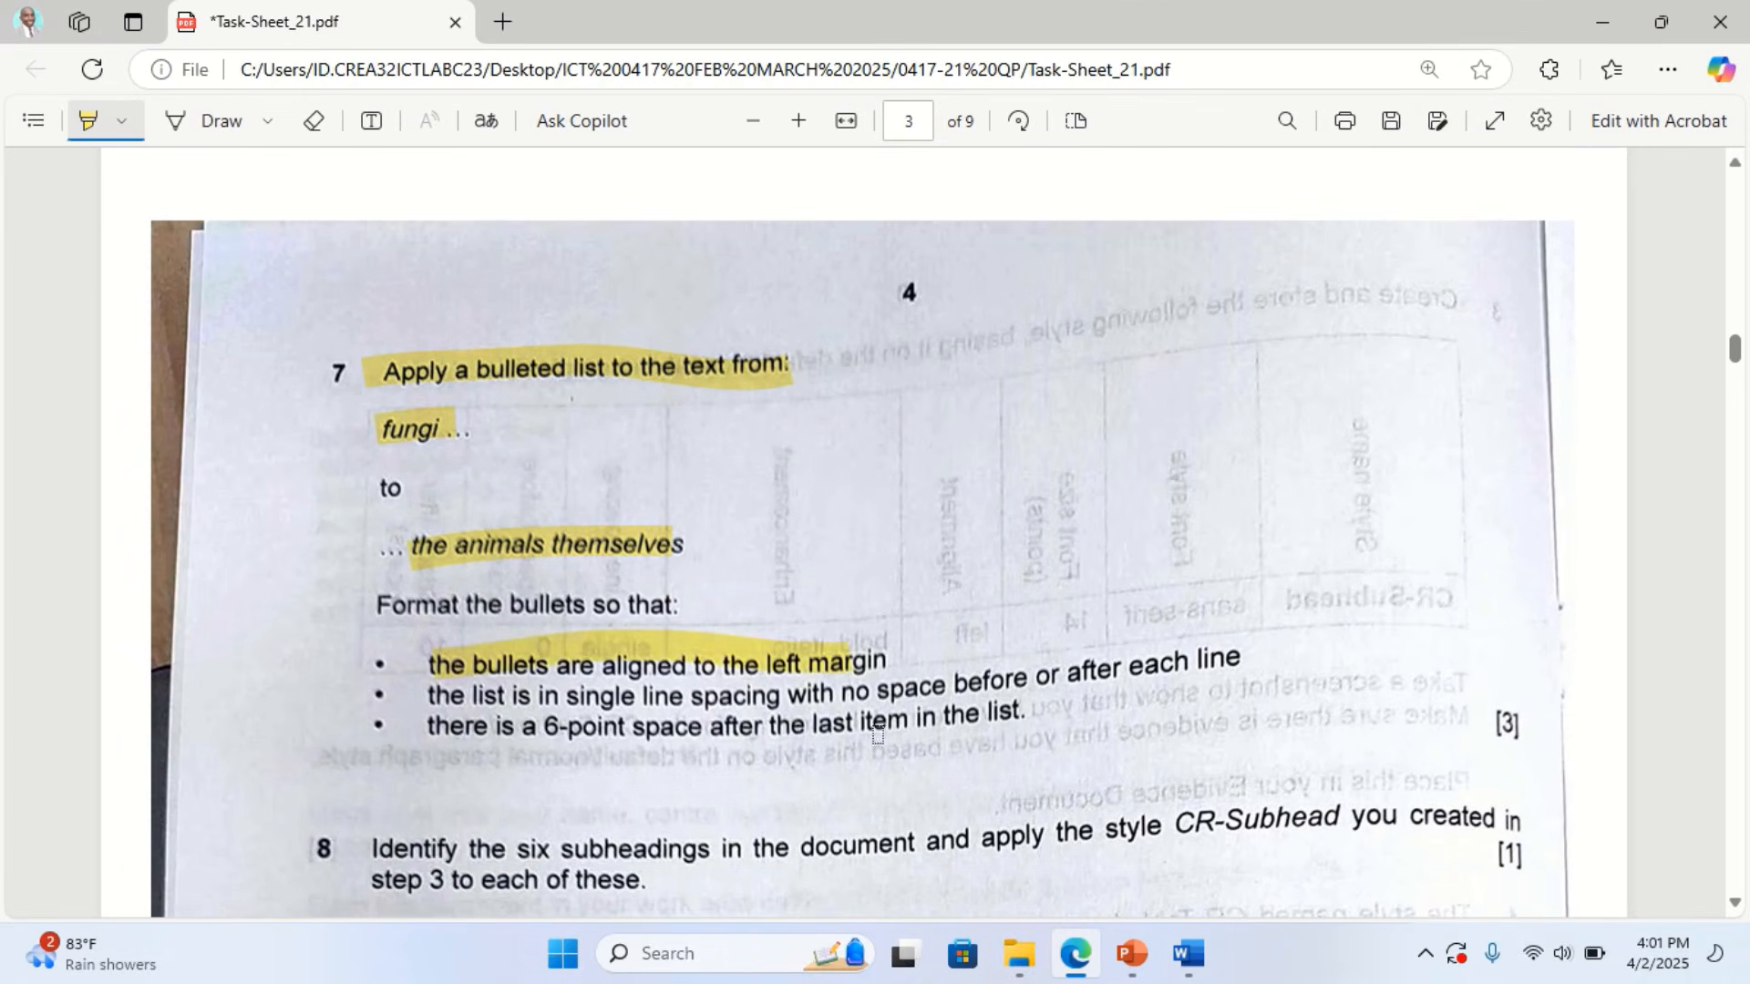
click(1063, 966)
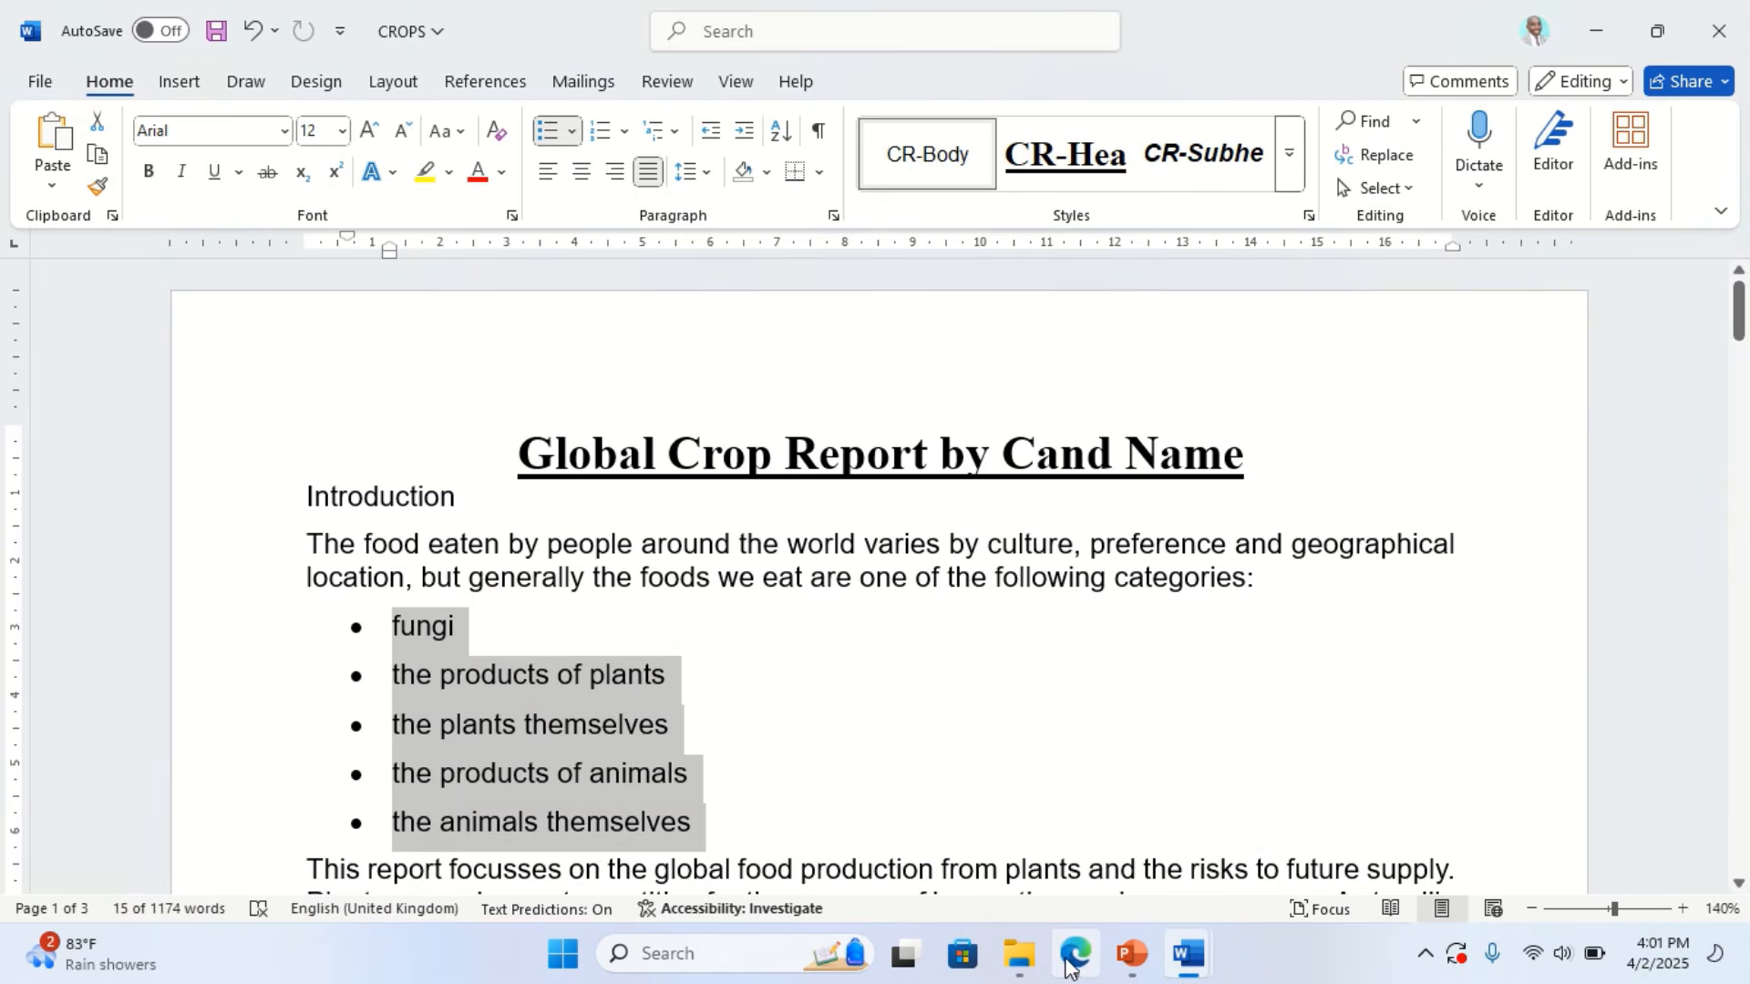
right_click(508, 709)
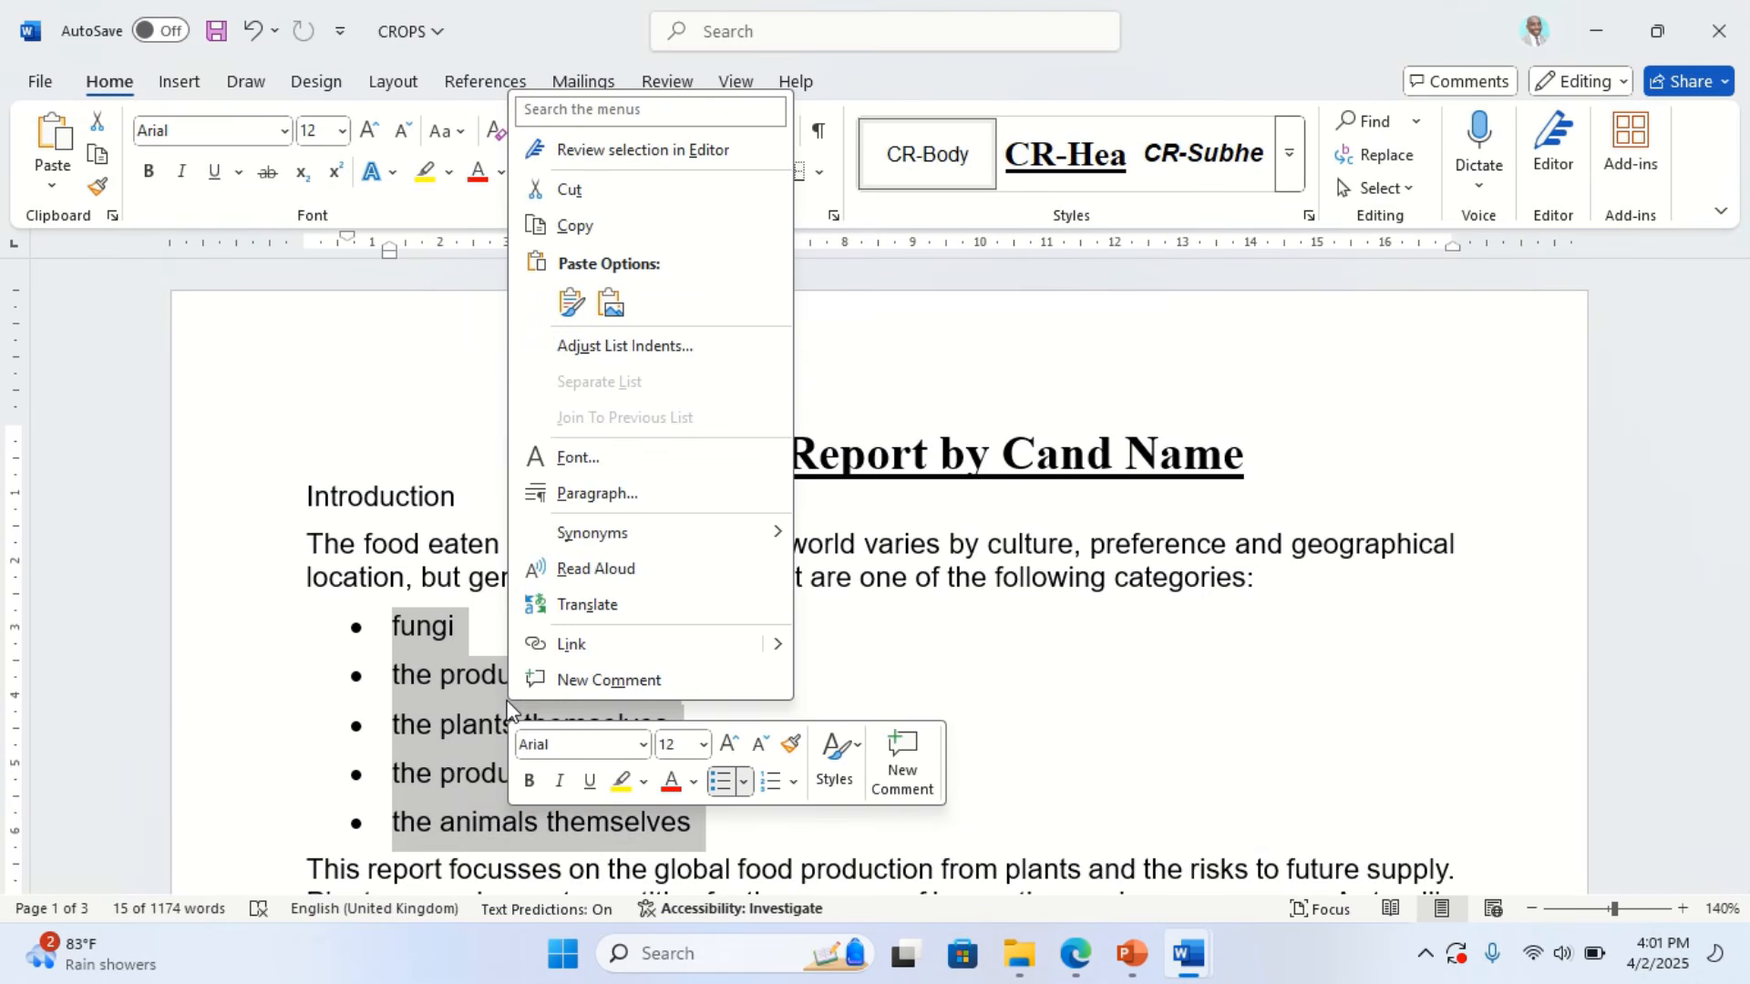
click(629, 494)
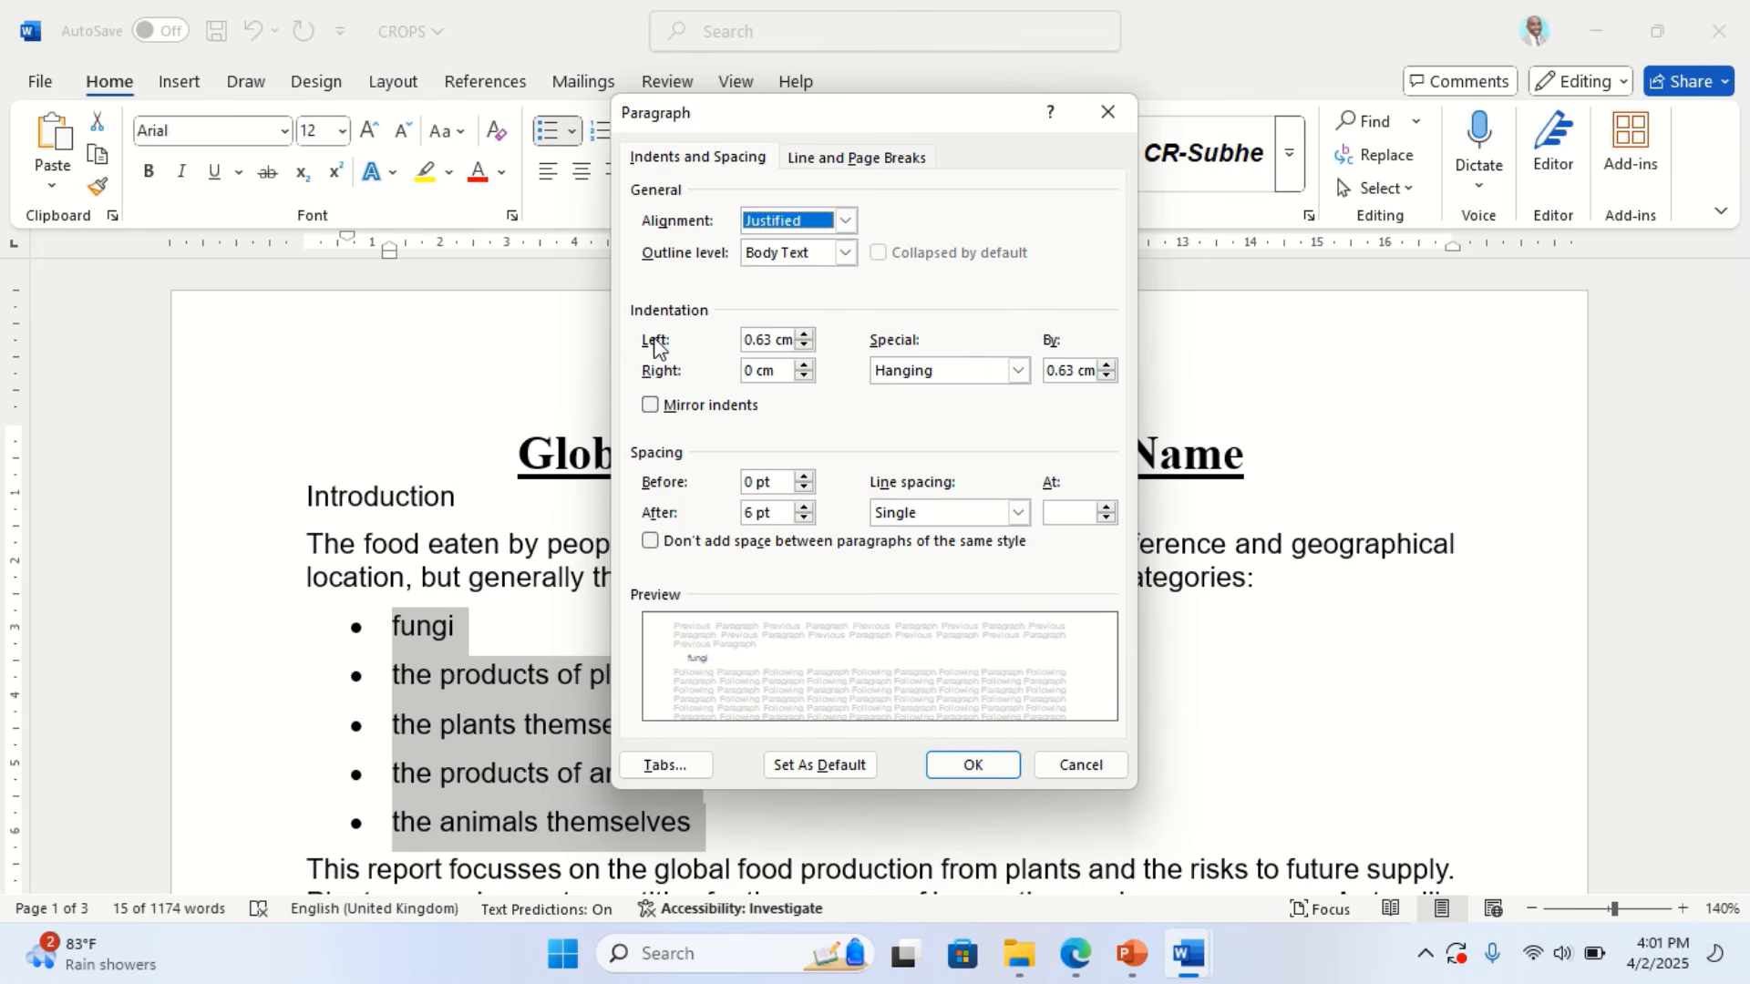
click(1072, 958)
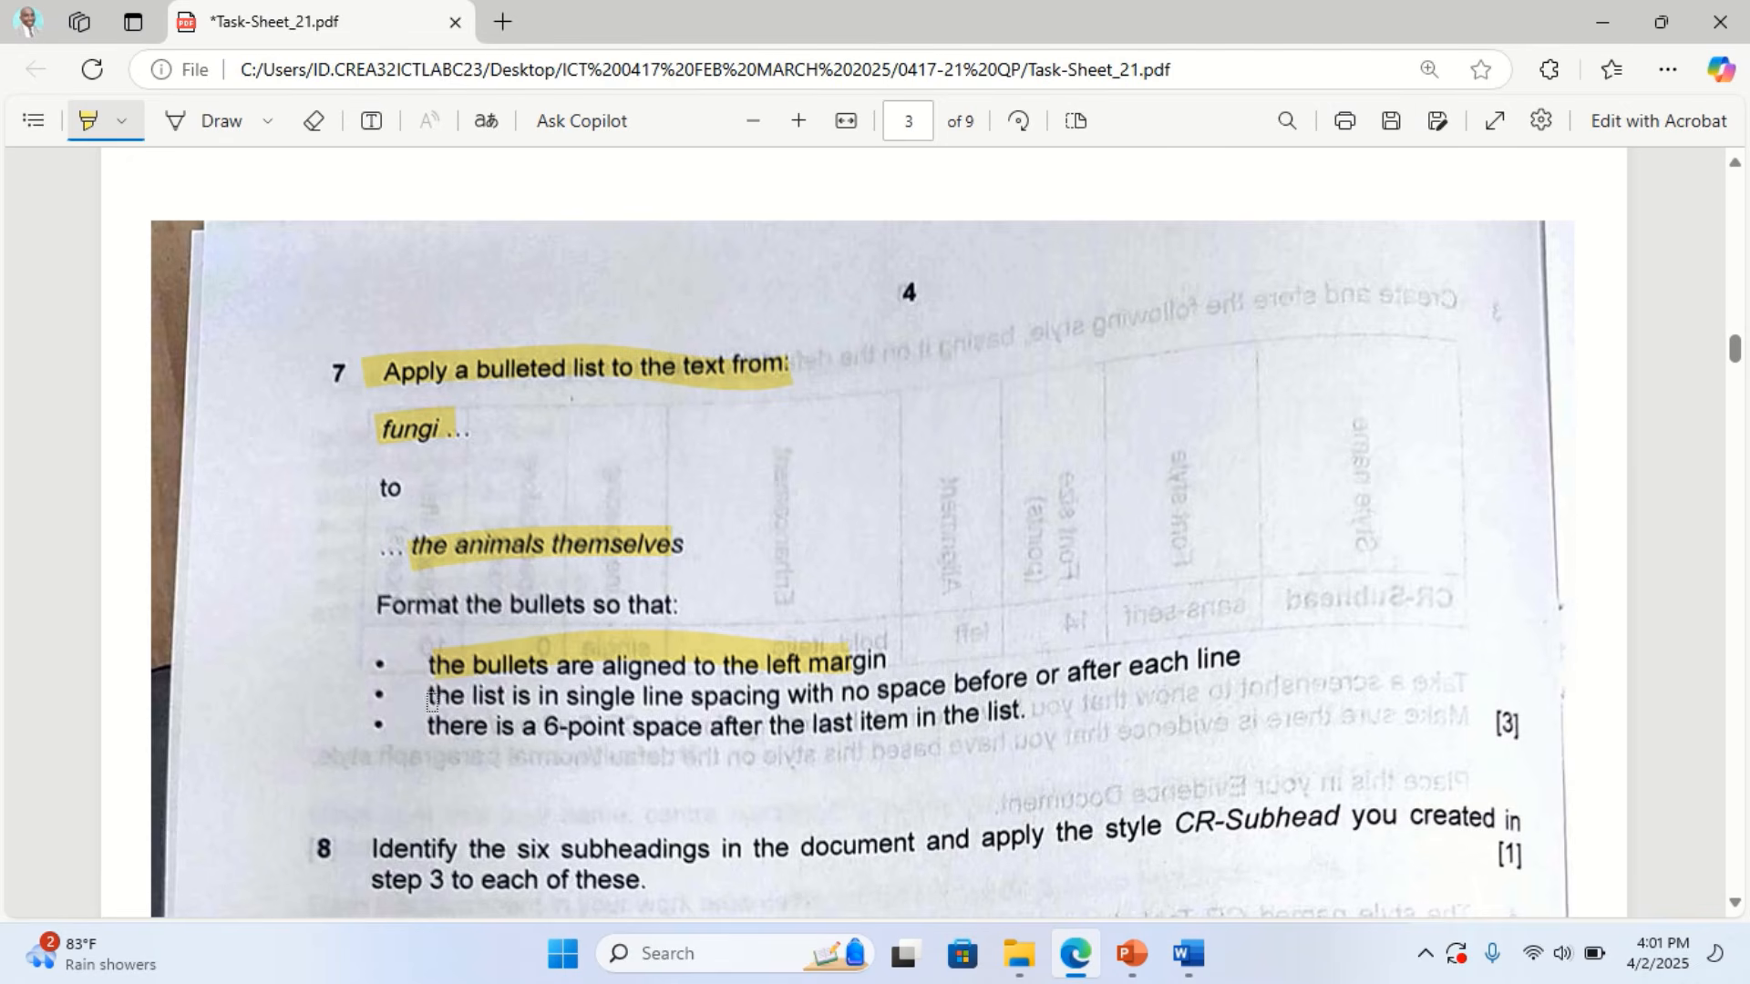
Highlight the single line spacing requirement in the task sheet and set the spacing after the bulleted list in Word to 0 pt
mouse_move(590, 704)
mouse_down()
mouse_move(1163, 679)
mouse_move(1238, 659)
mouse_up()
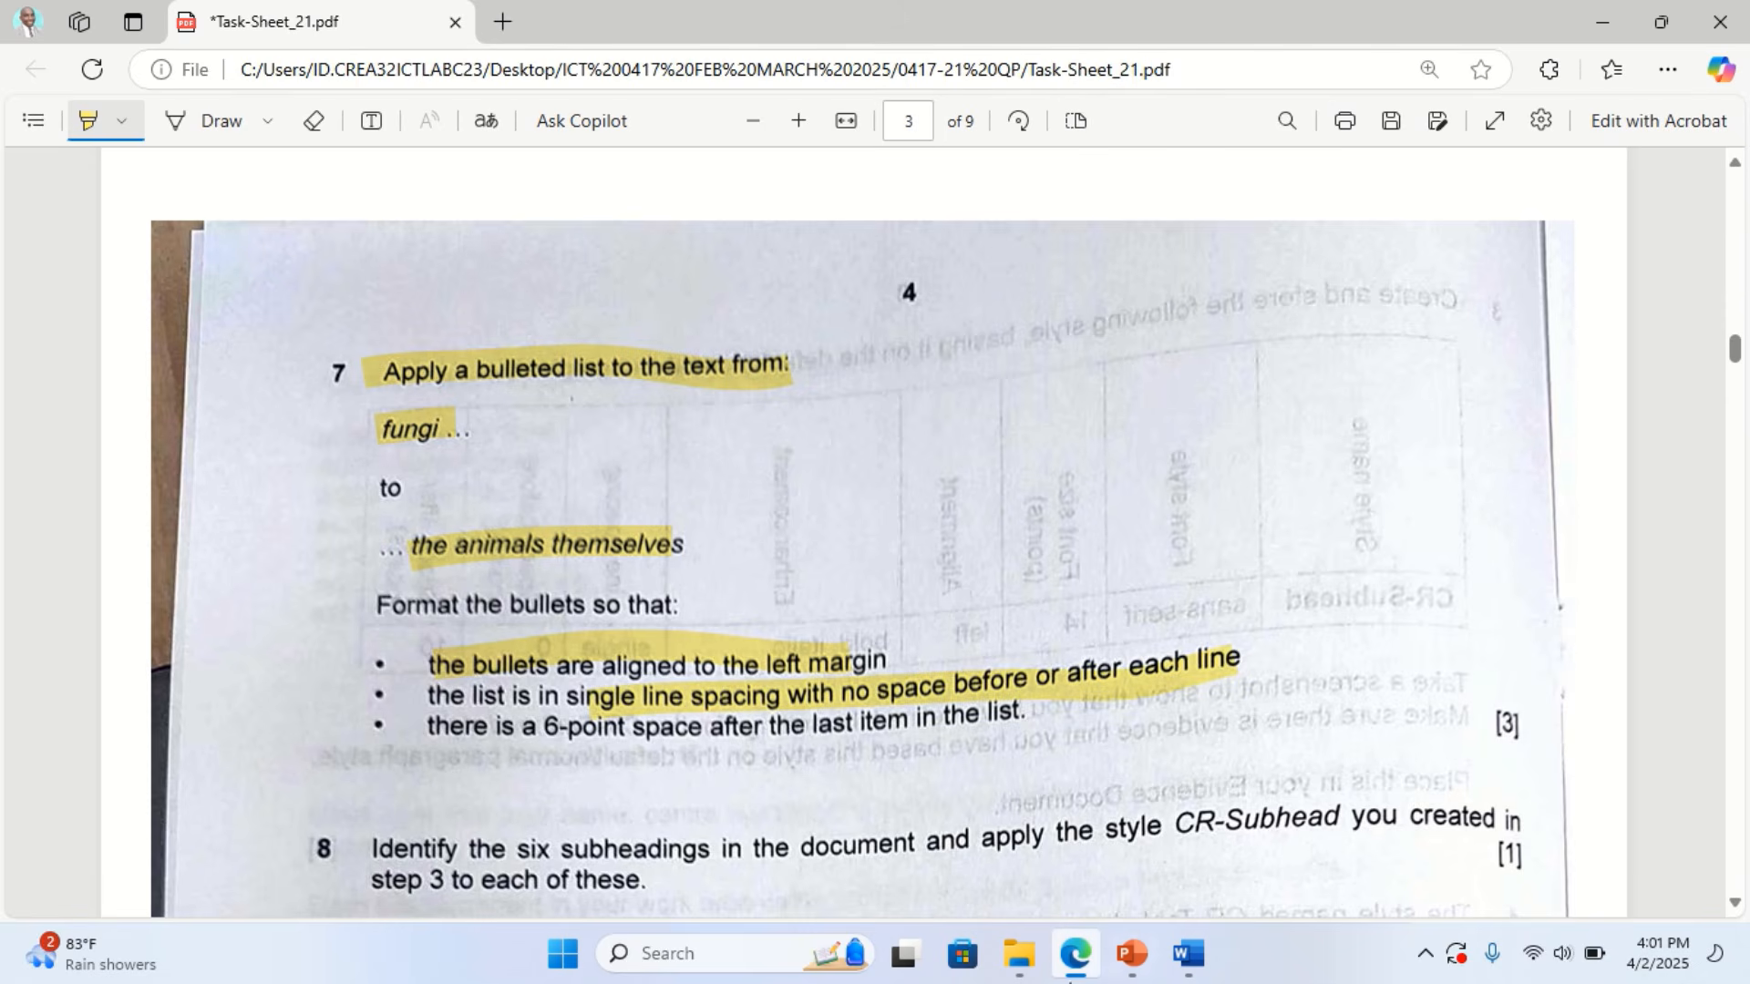
click(1077, 968)
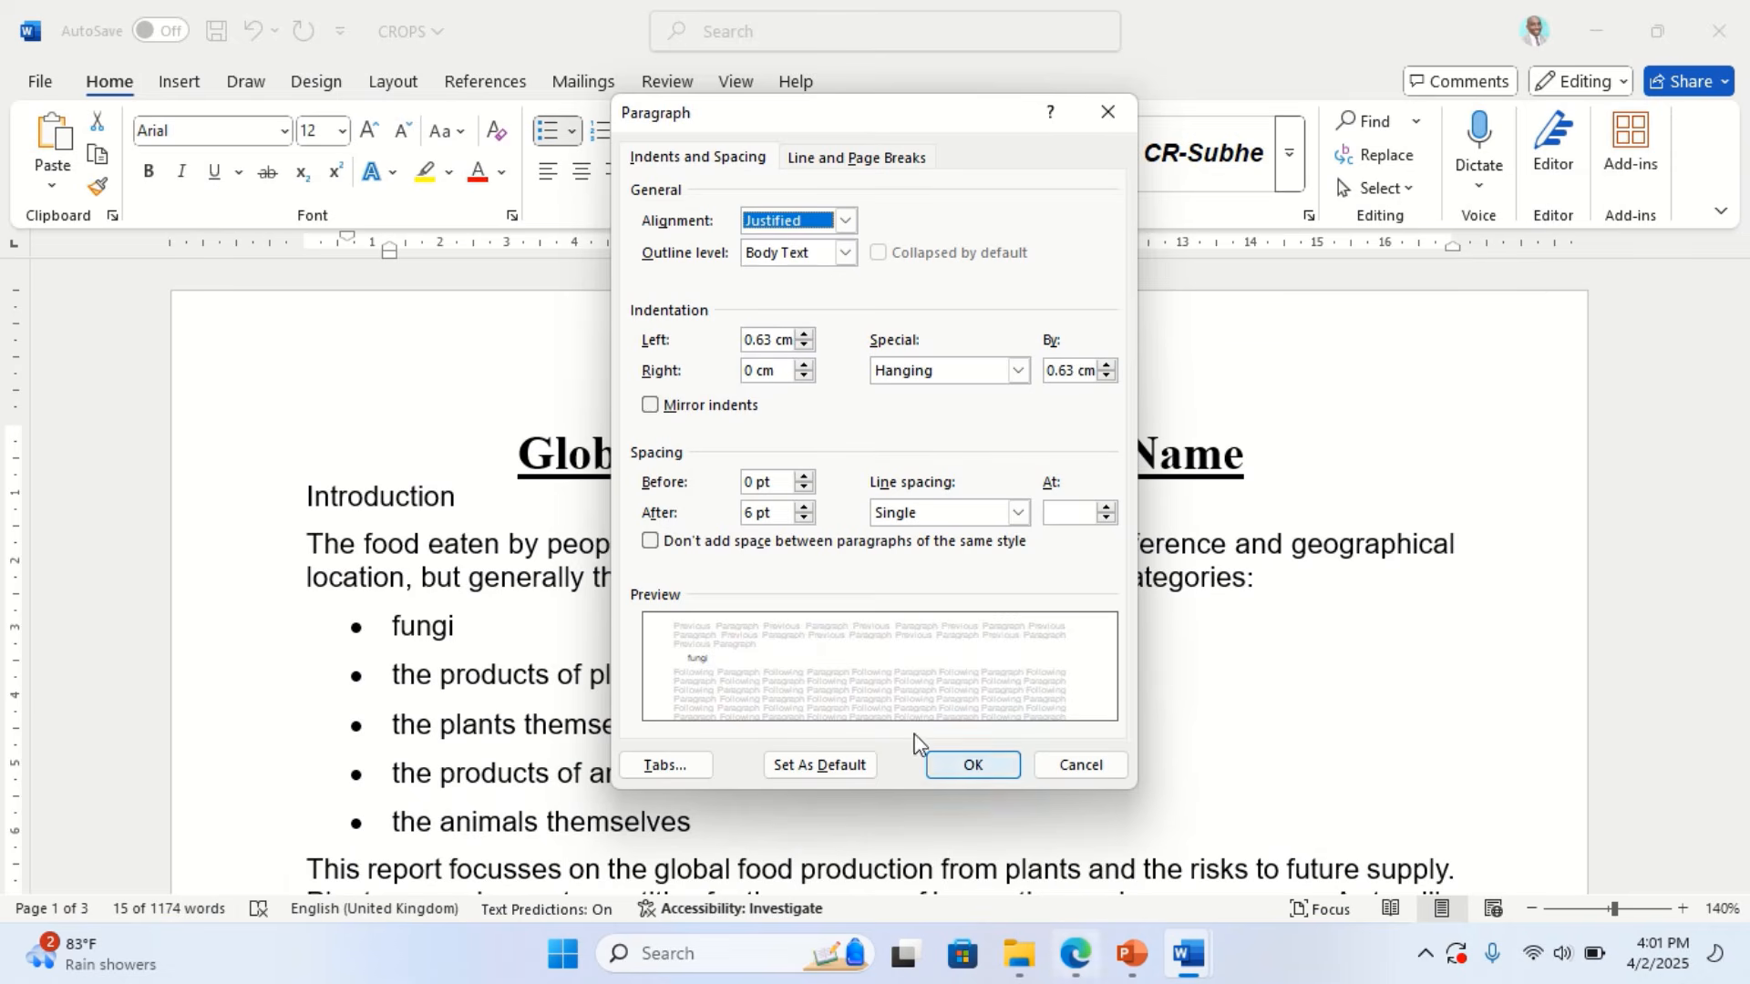
click(803, 518)
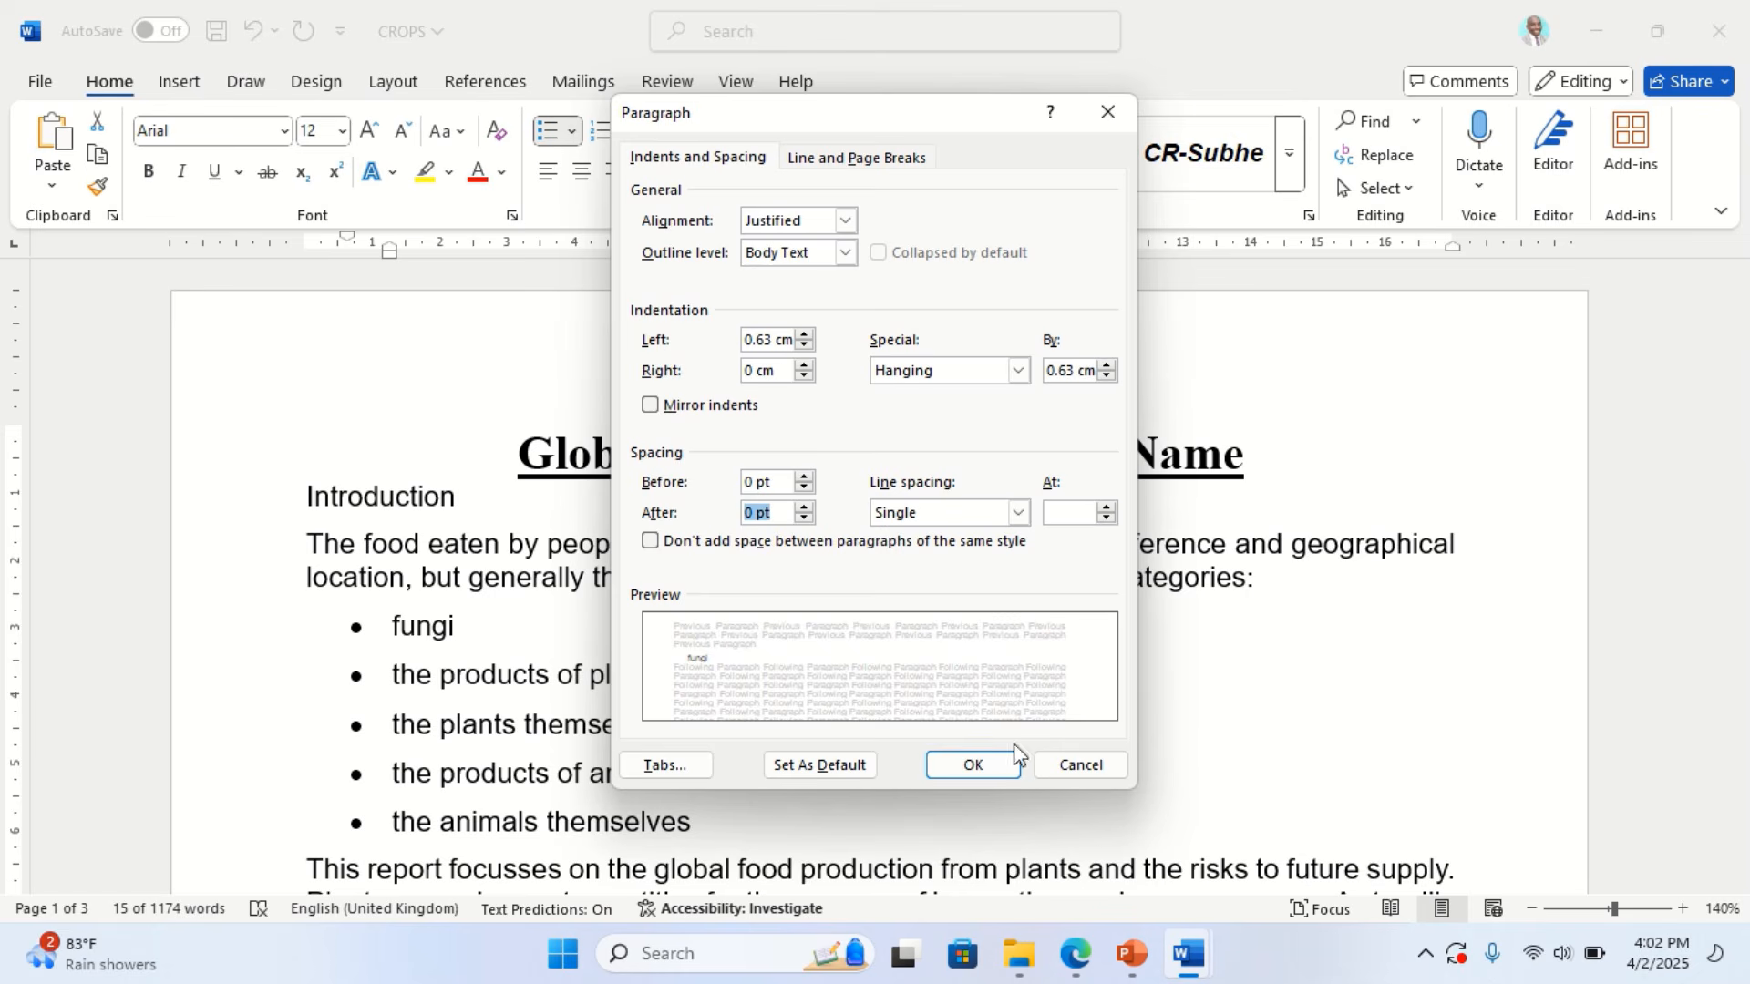
click(972, 762)
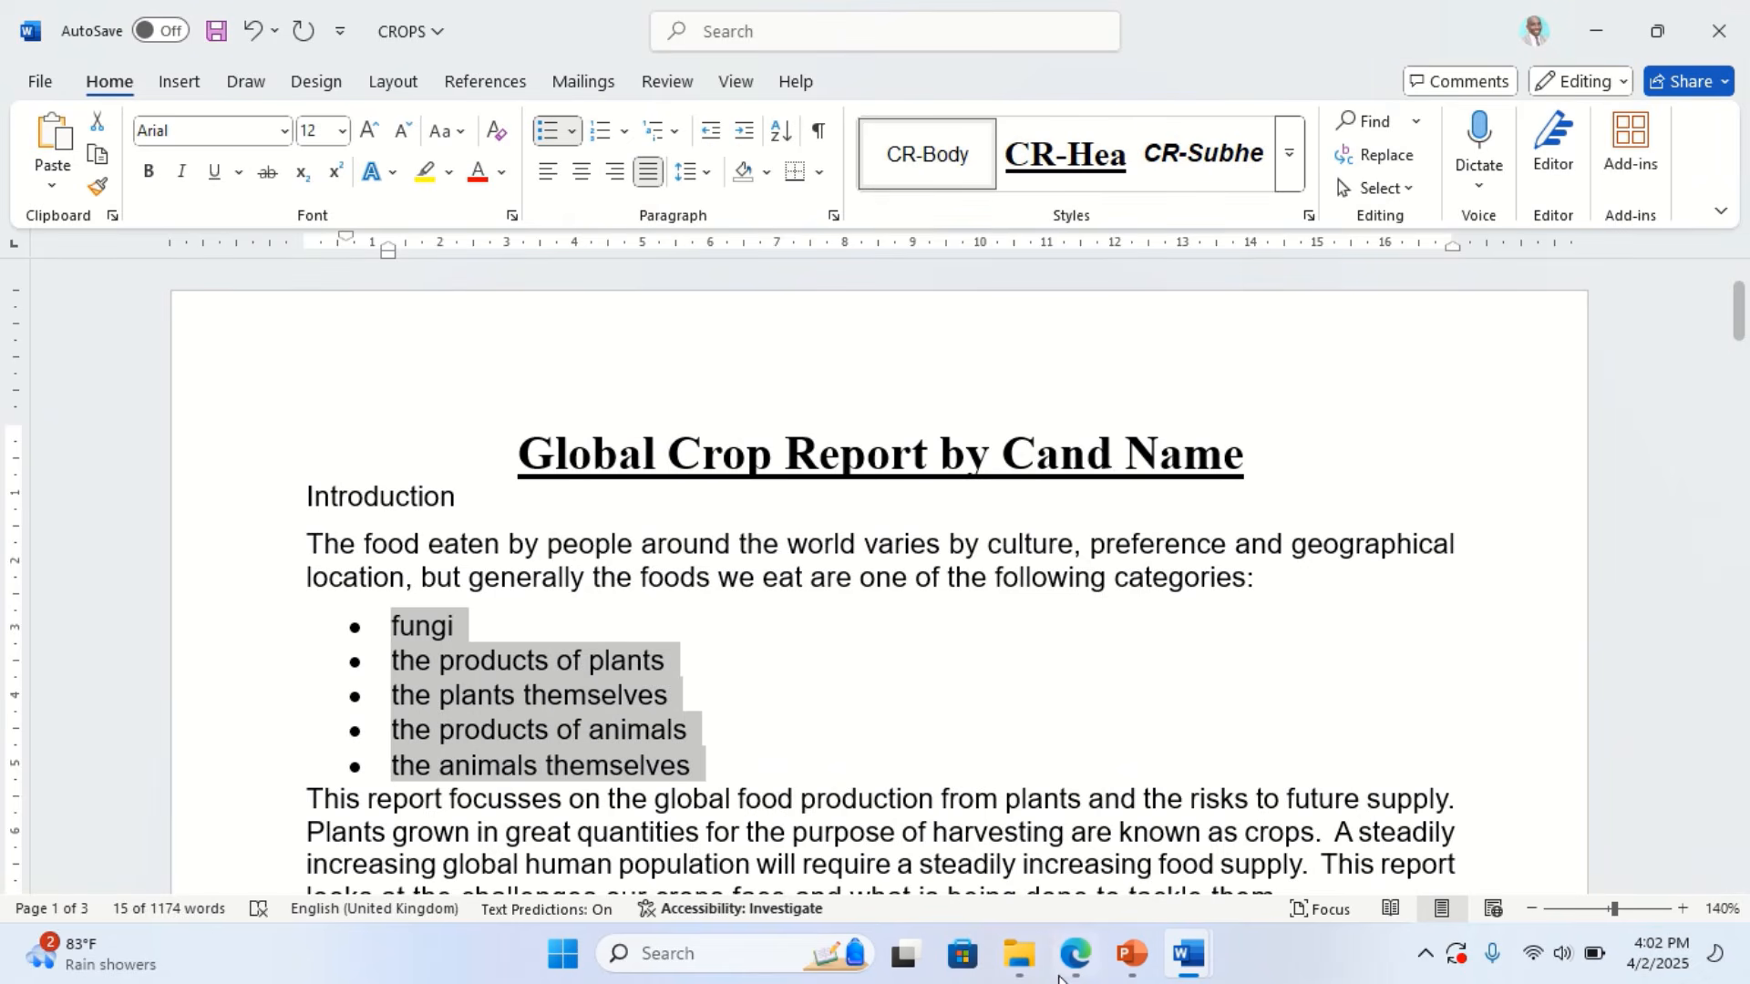
Highlight the last-item spacing requirement in the task sheet and set 6 pt spacing after the bullet "the animals themselves" in Word
click(1074, 952)
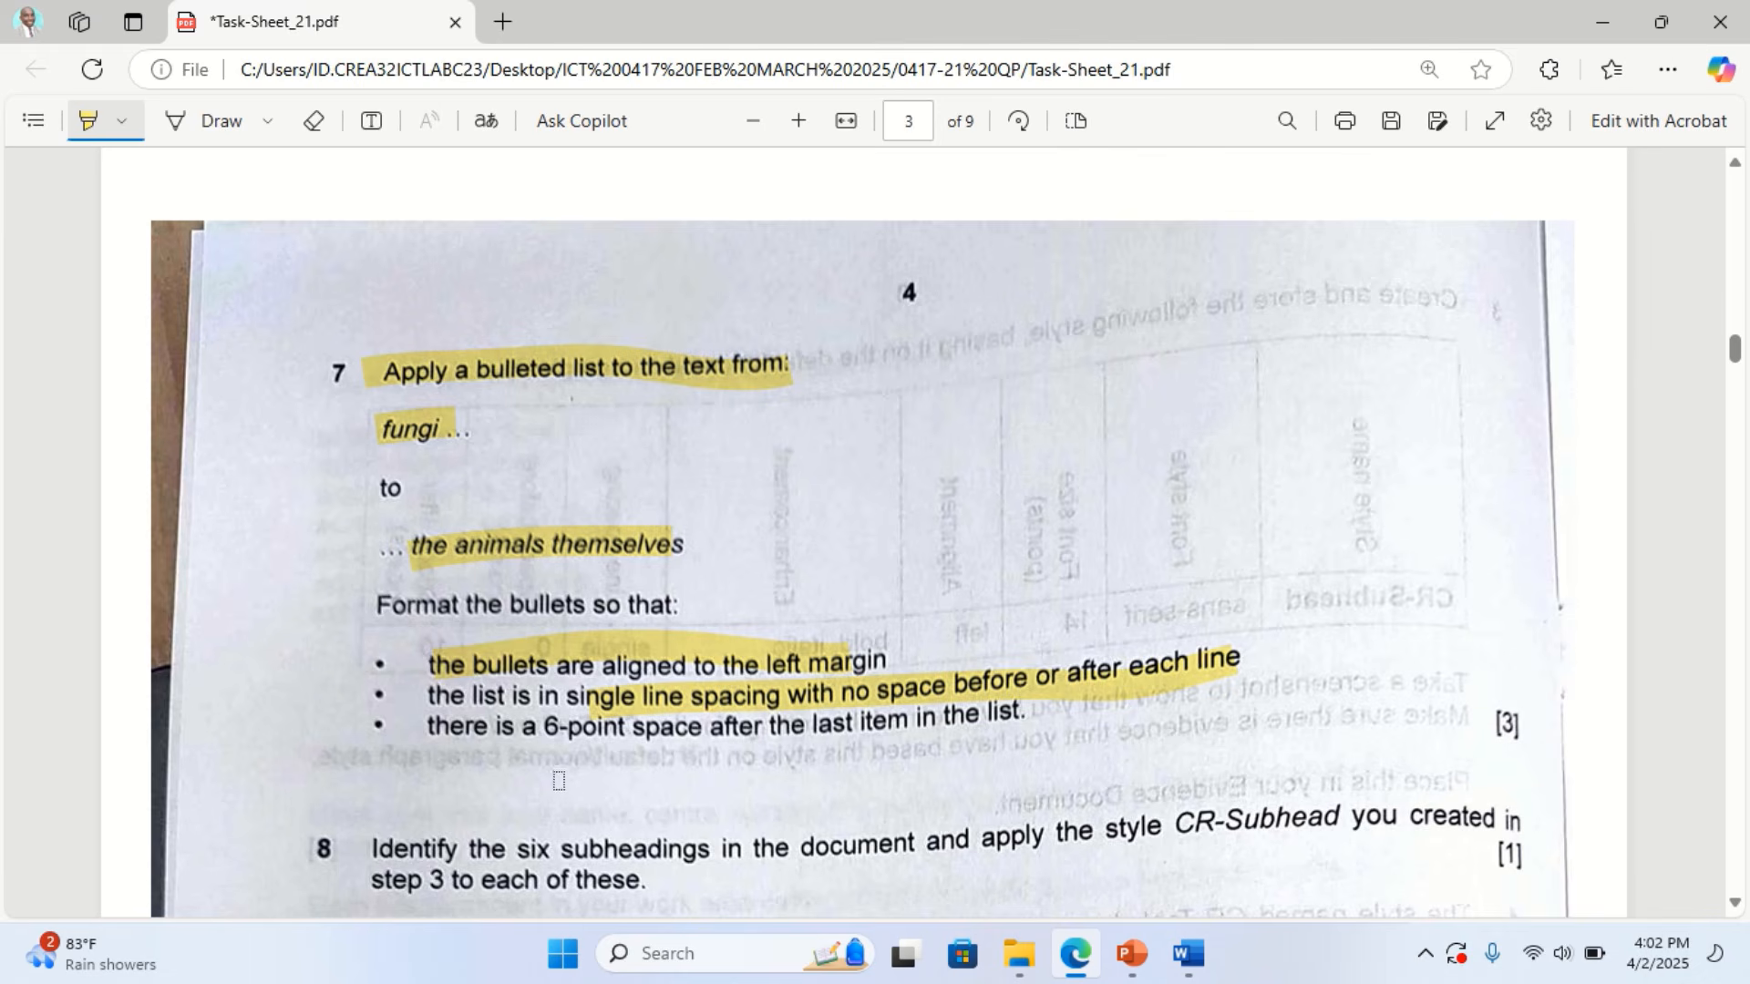
drag(761, 729, 1019, 713)
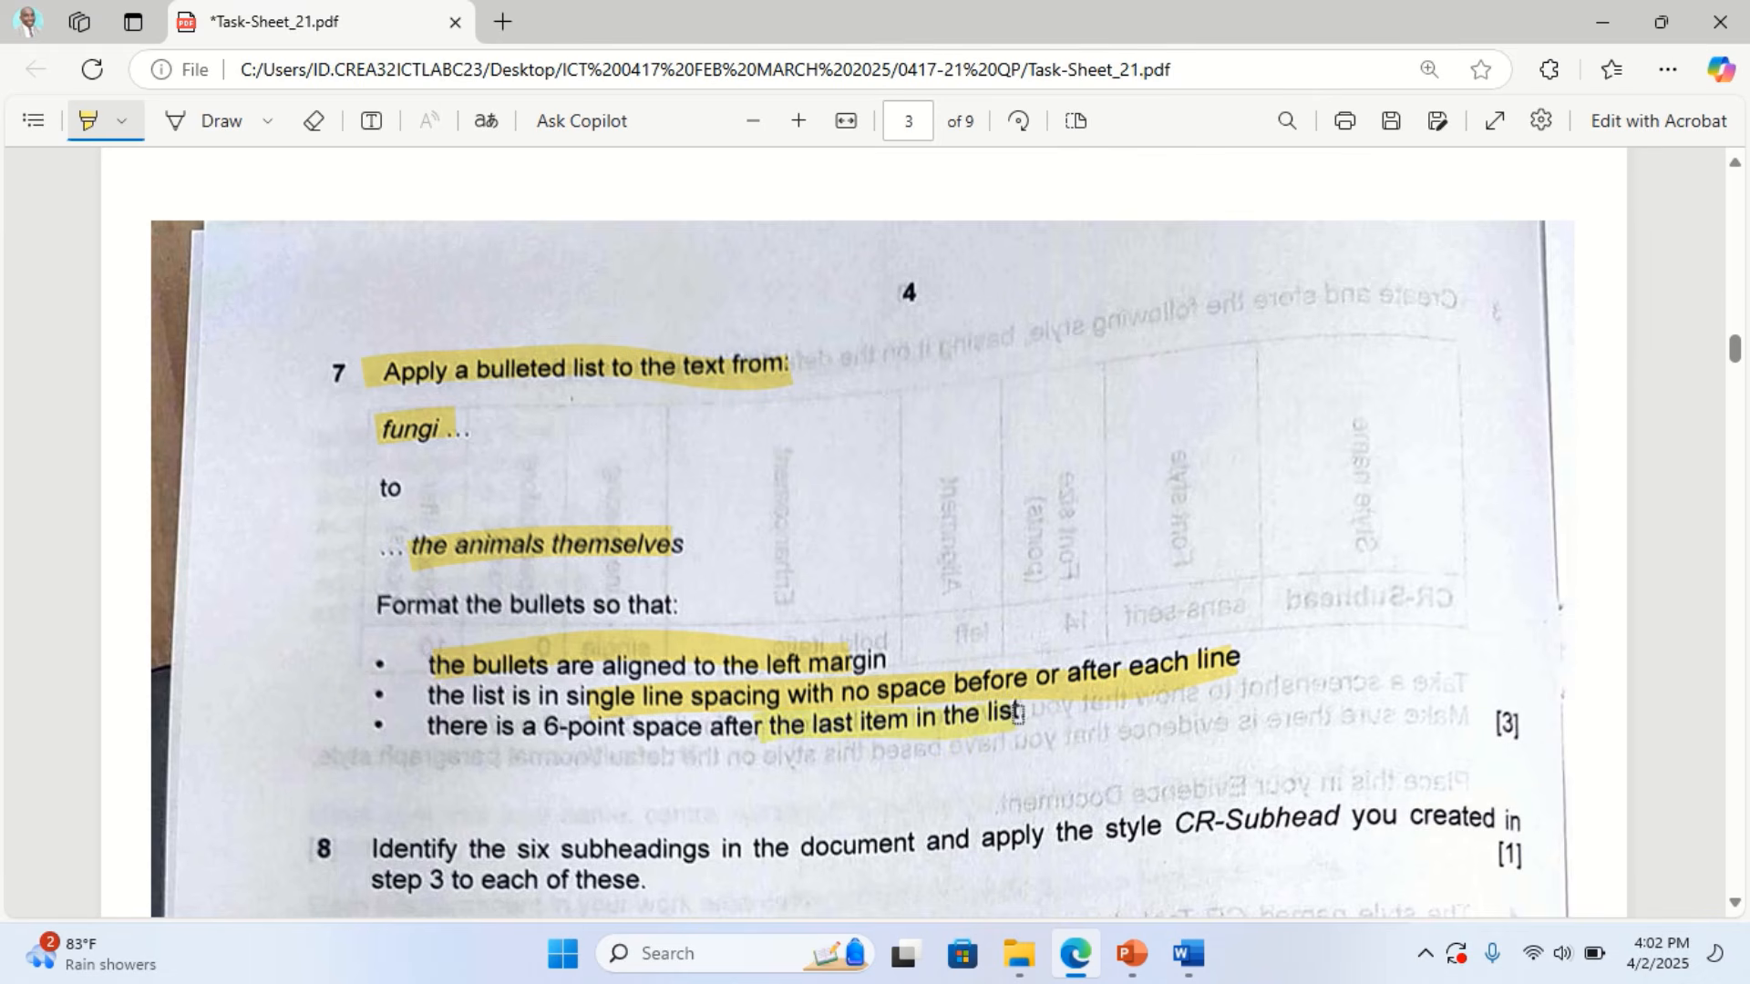
click(1075, 957)
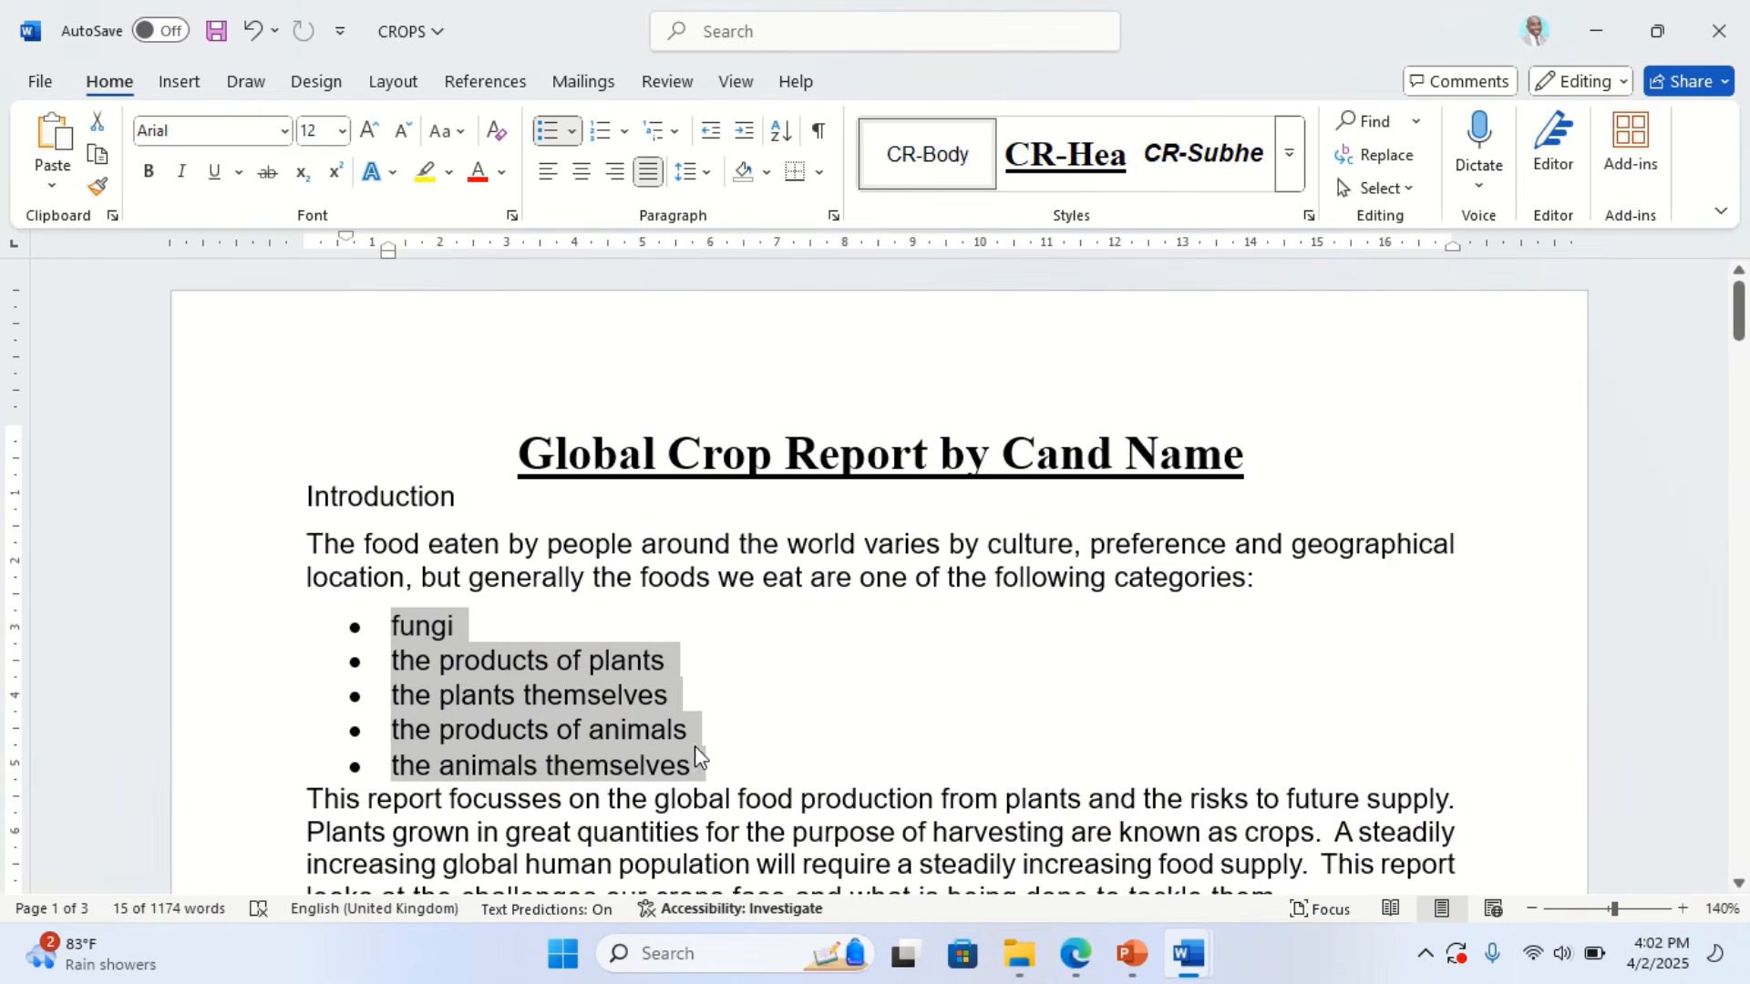
click(712, 772)
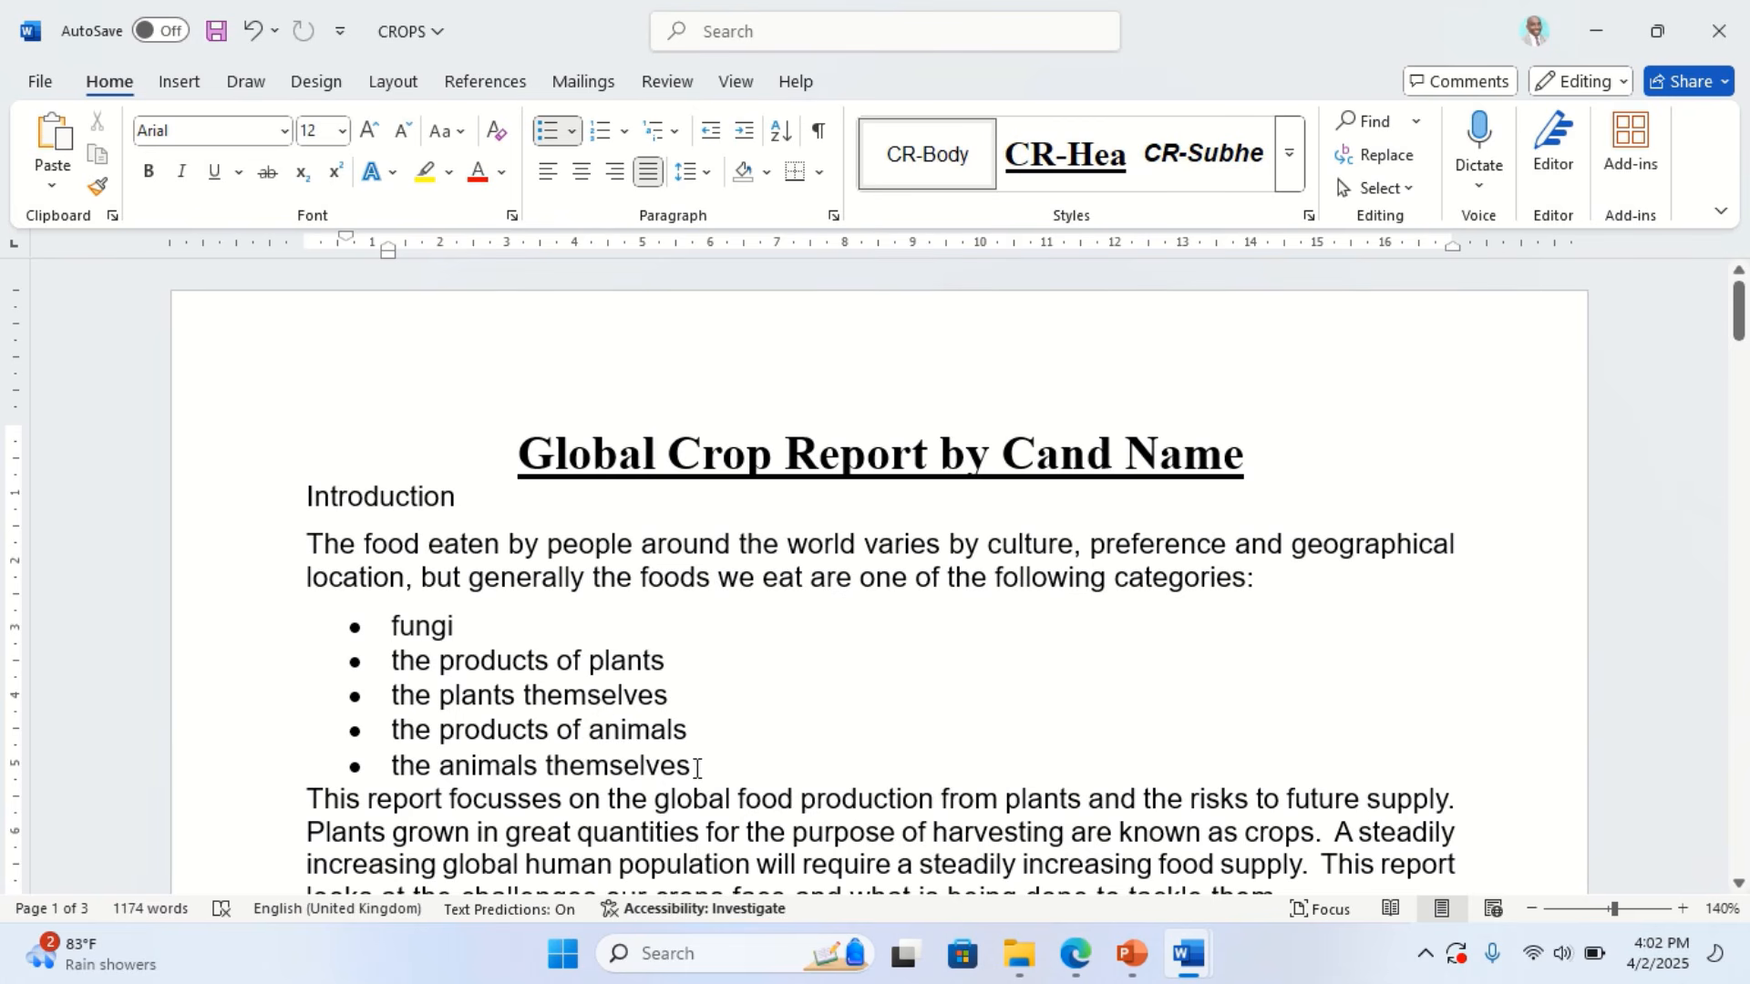
click(833, 215)
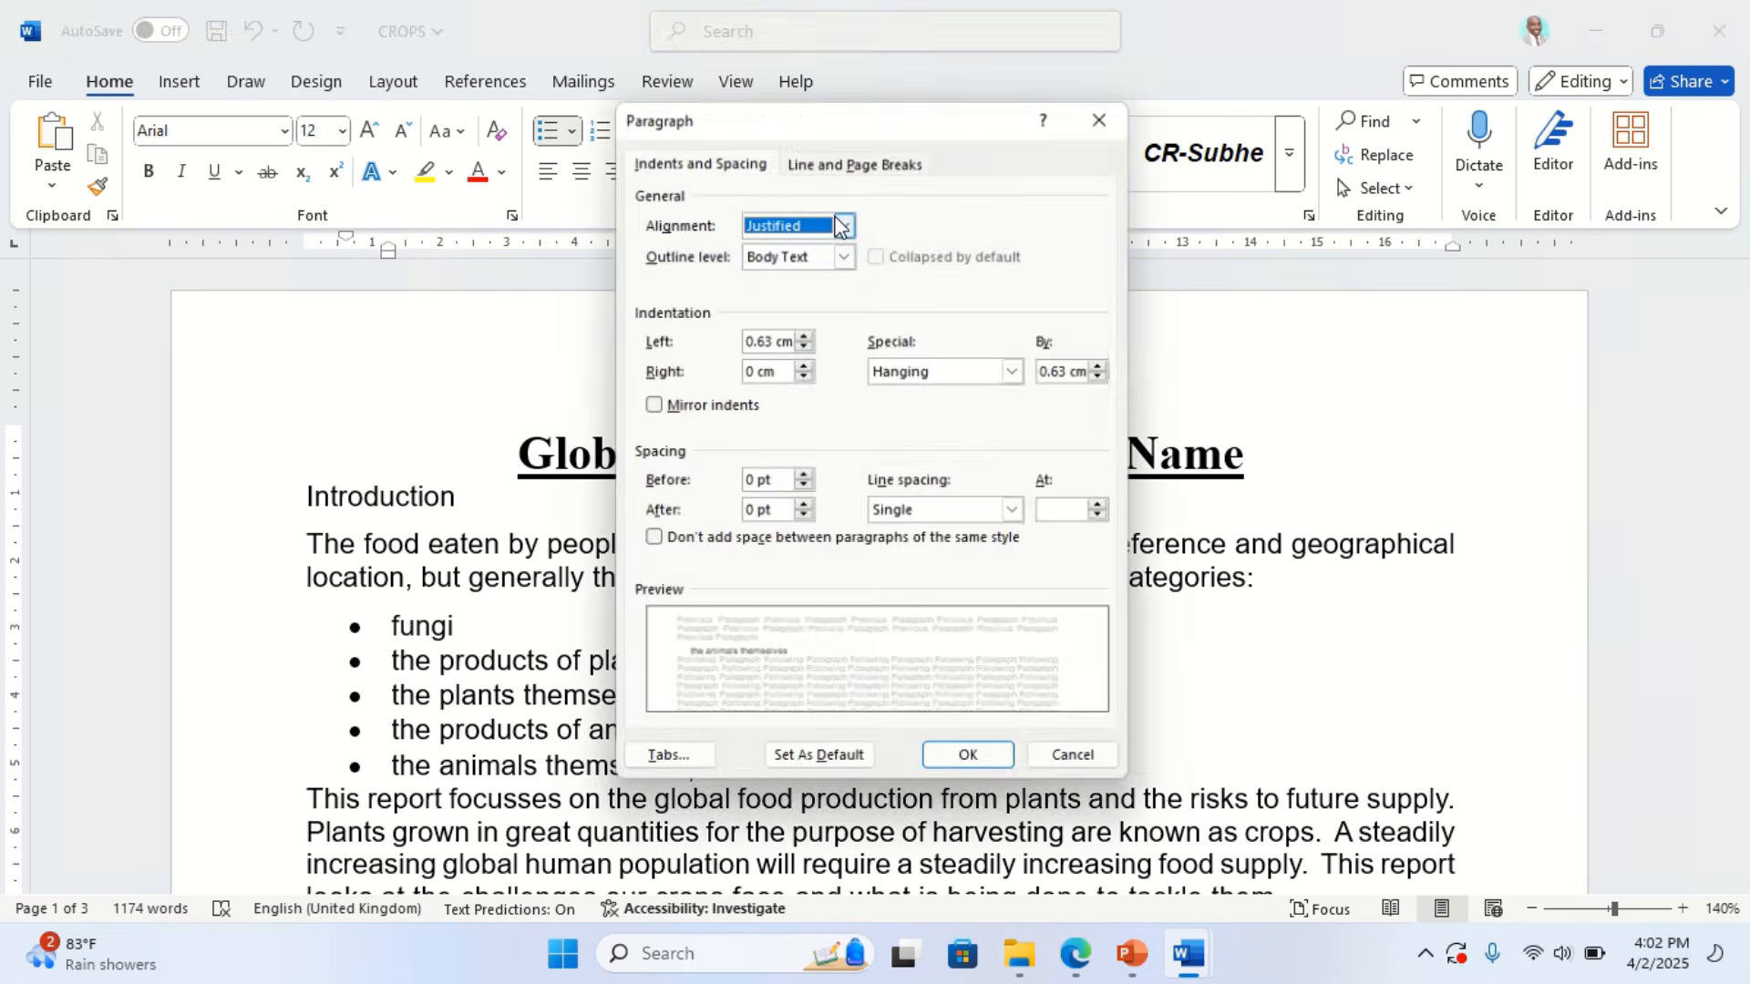
click(1076, 965)
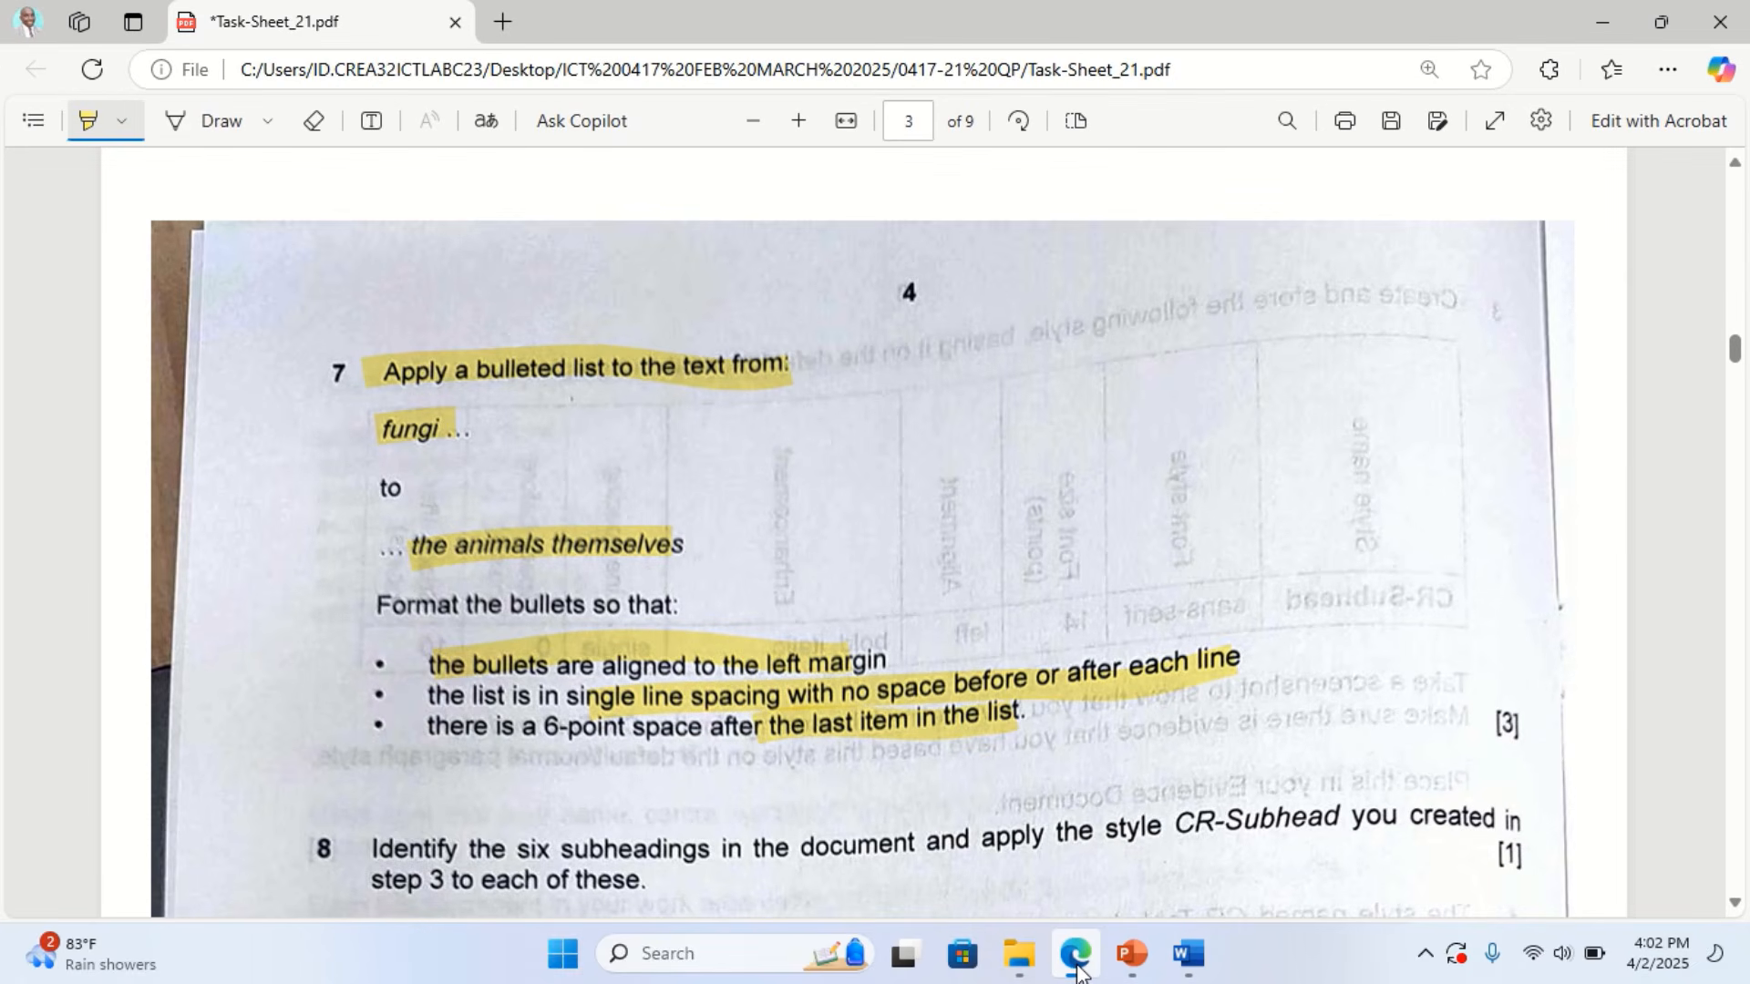
click(1076, 966)
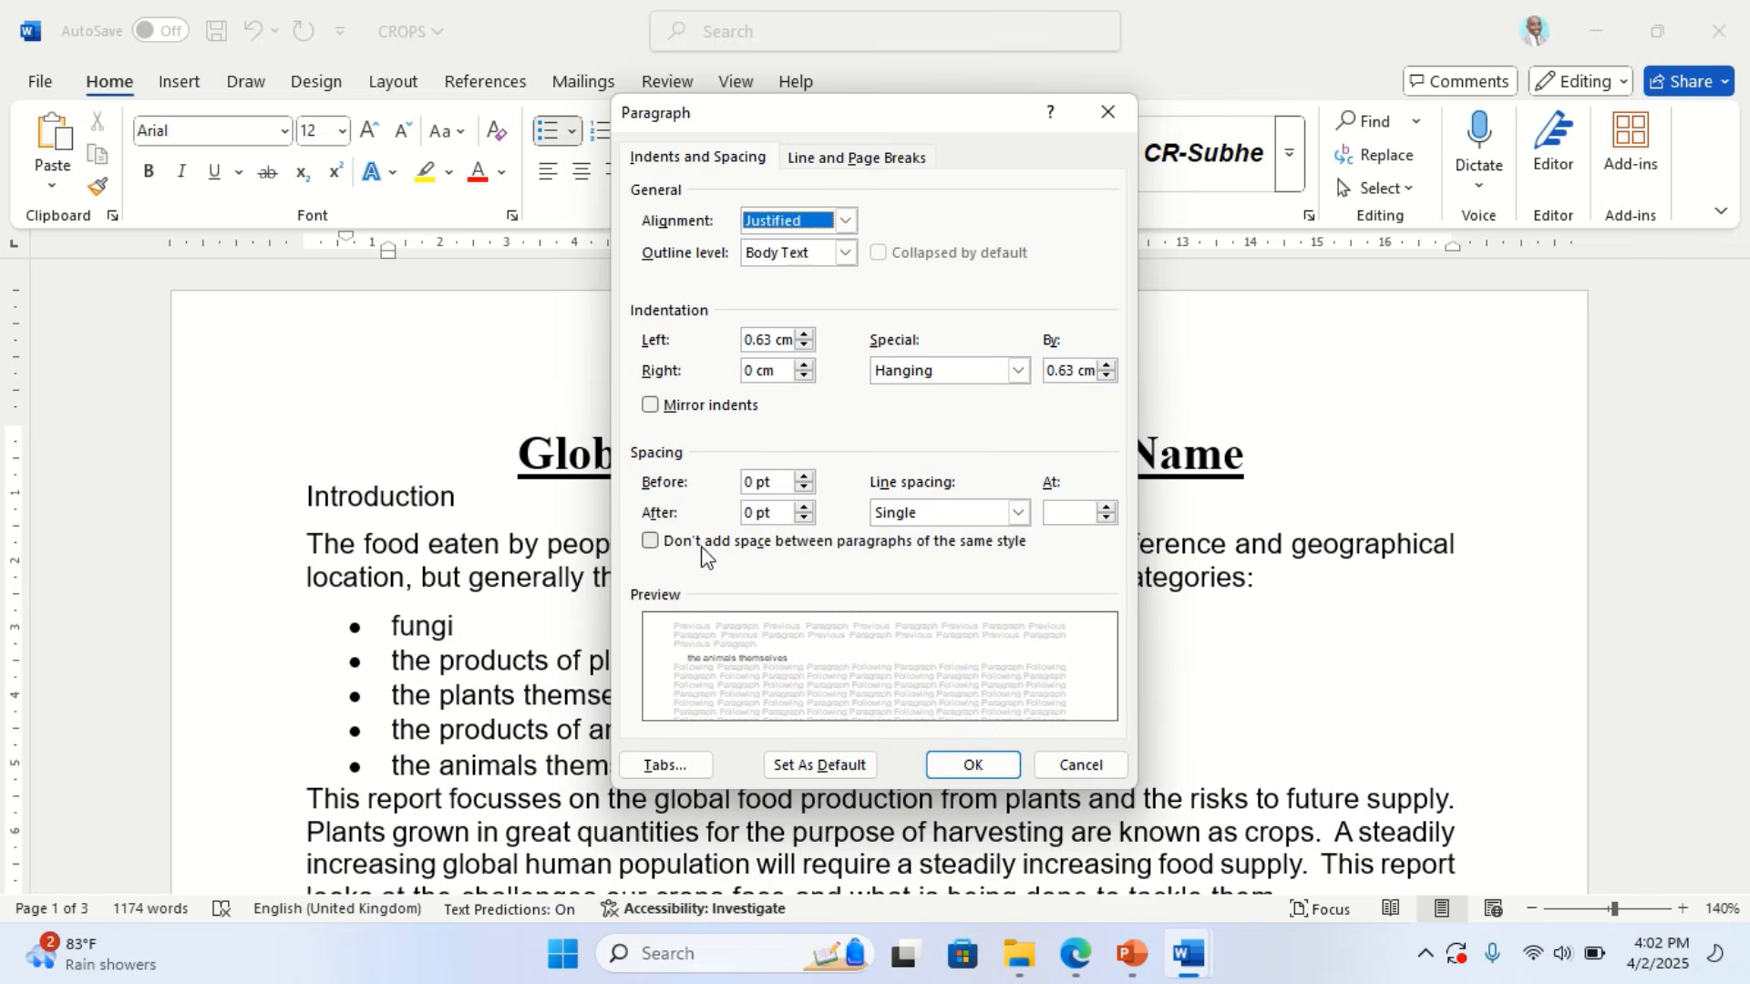
click(803, 509)
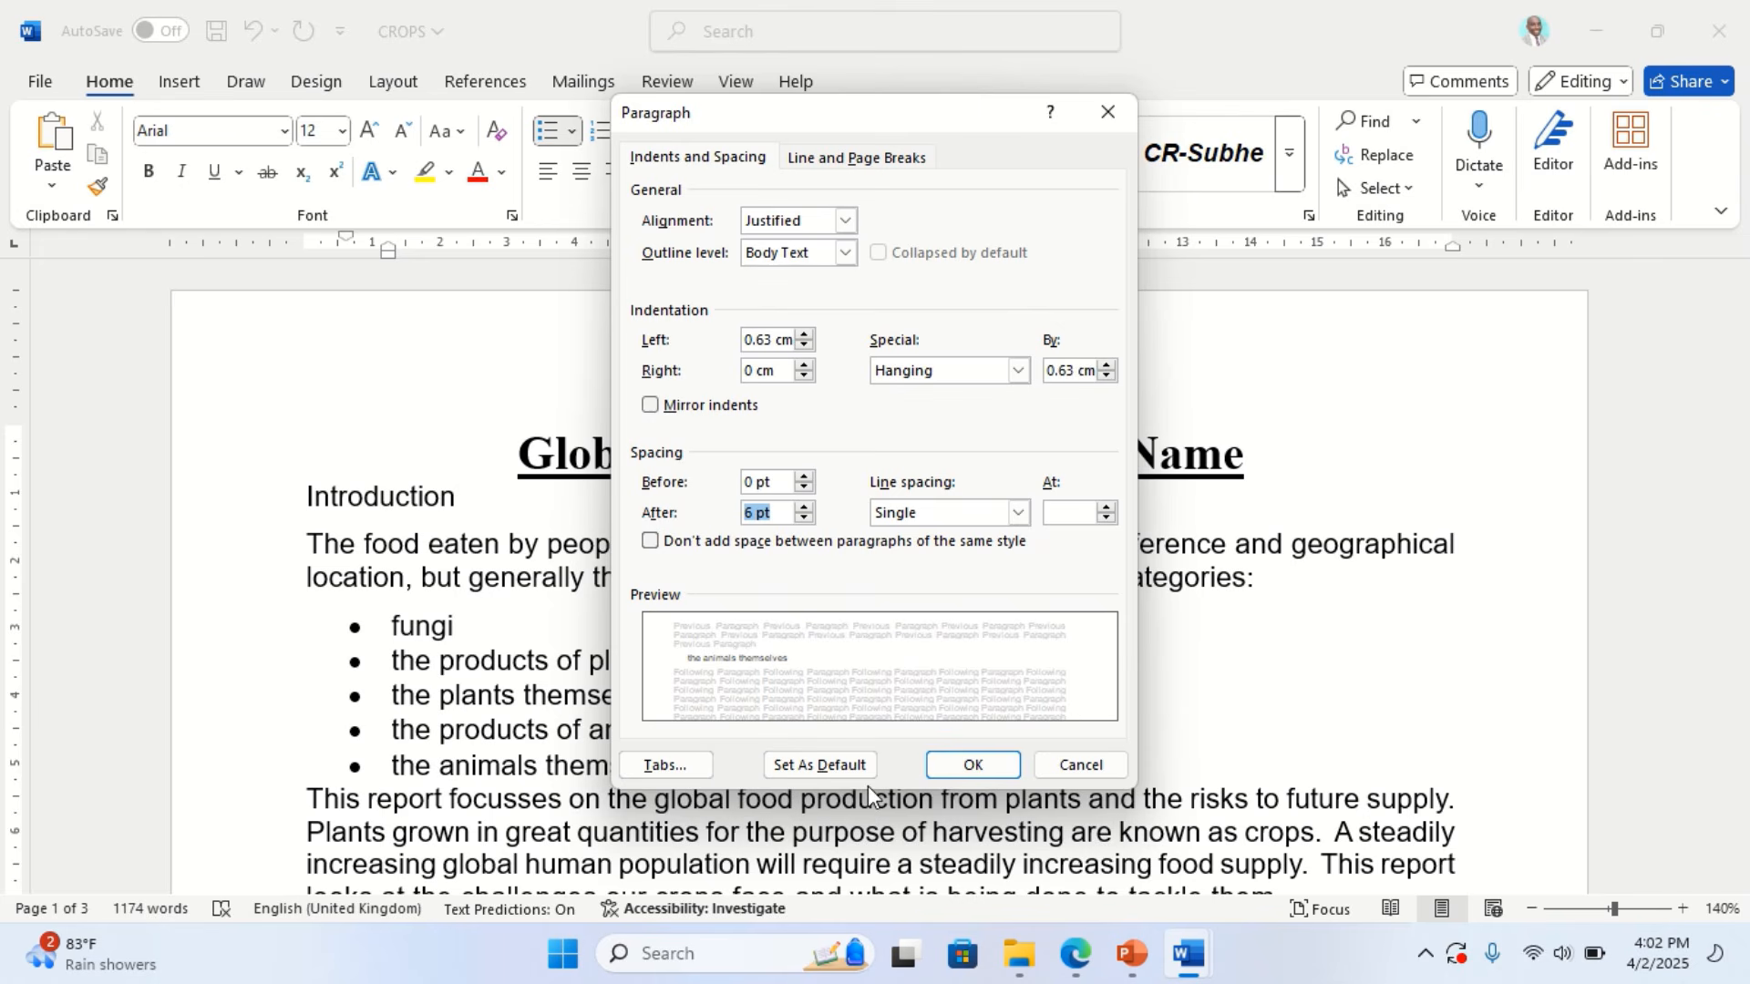
click(973, 764)
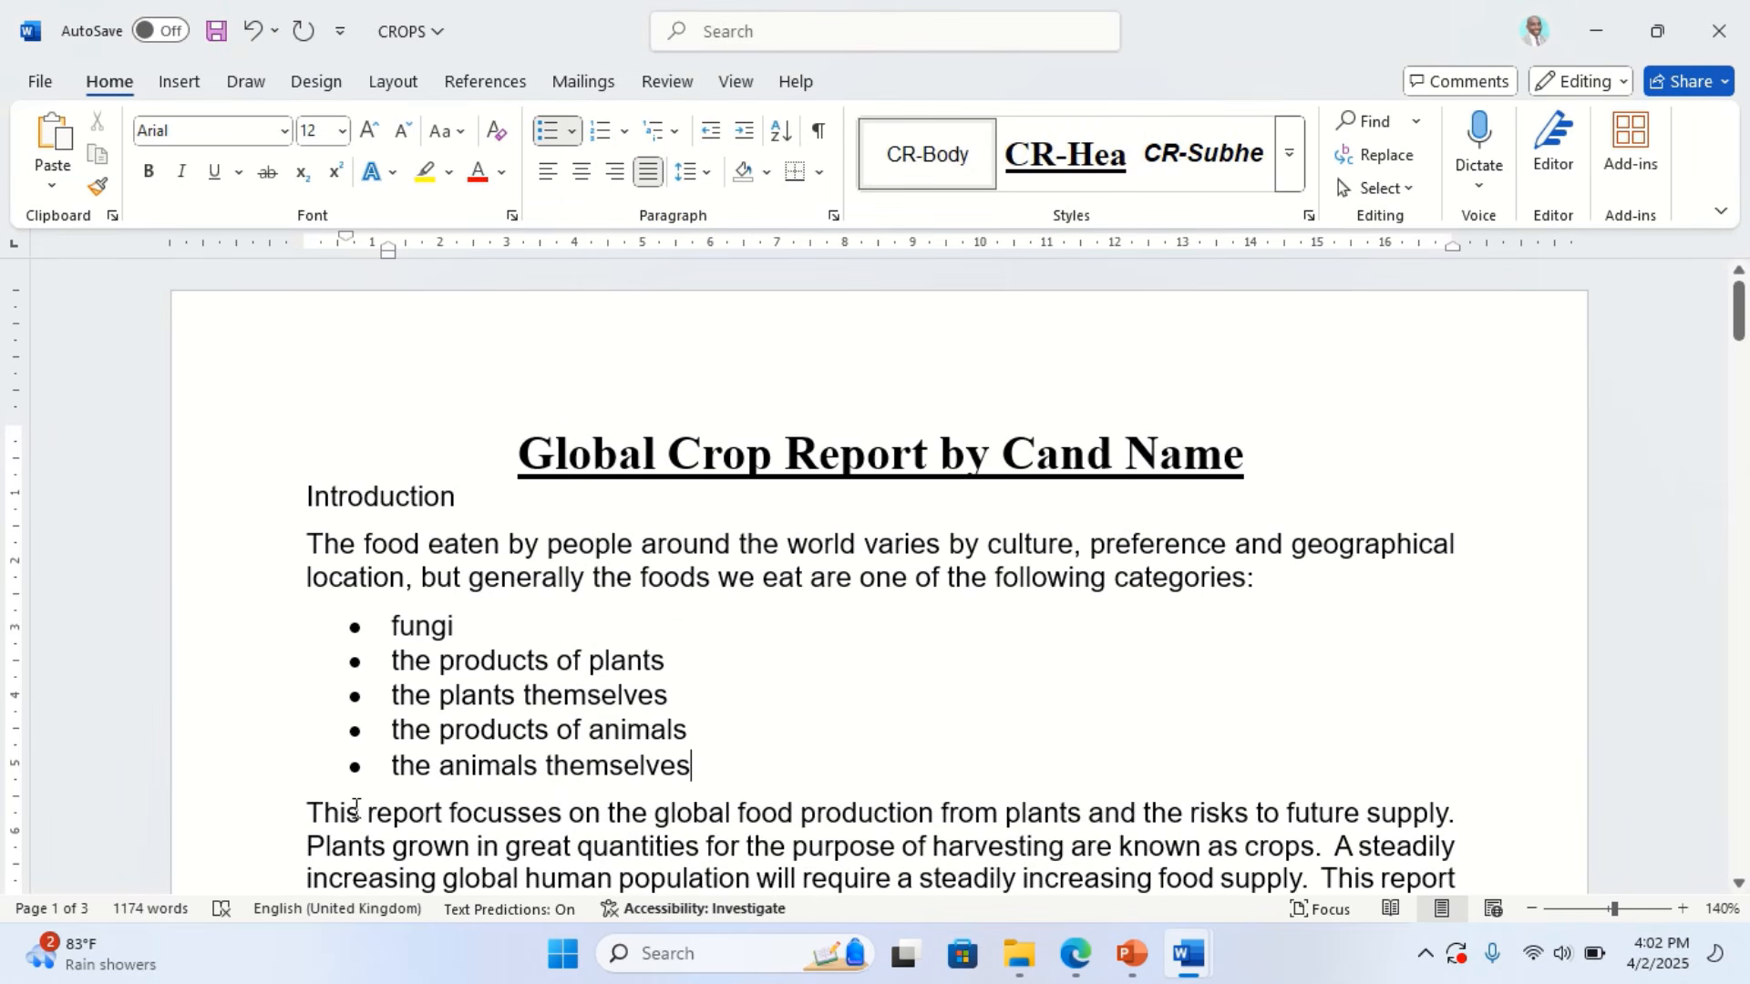
Highlight the marks for task 7 and the key words of task 8 about the six subheadings and CR-Subhead in the task sheet
click(1076, 968)
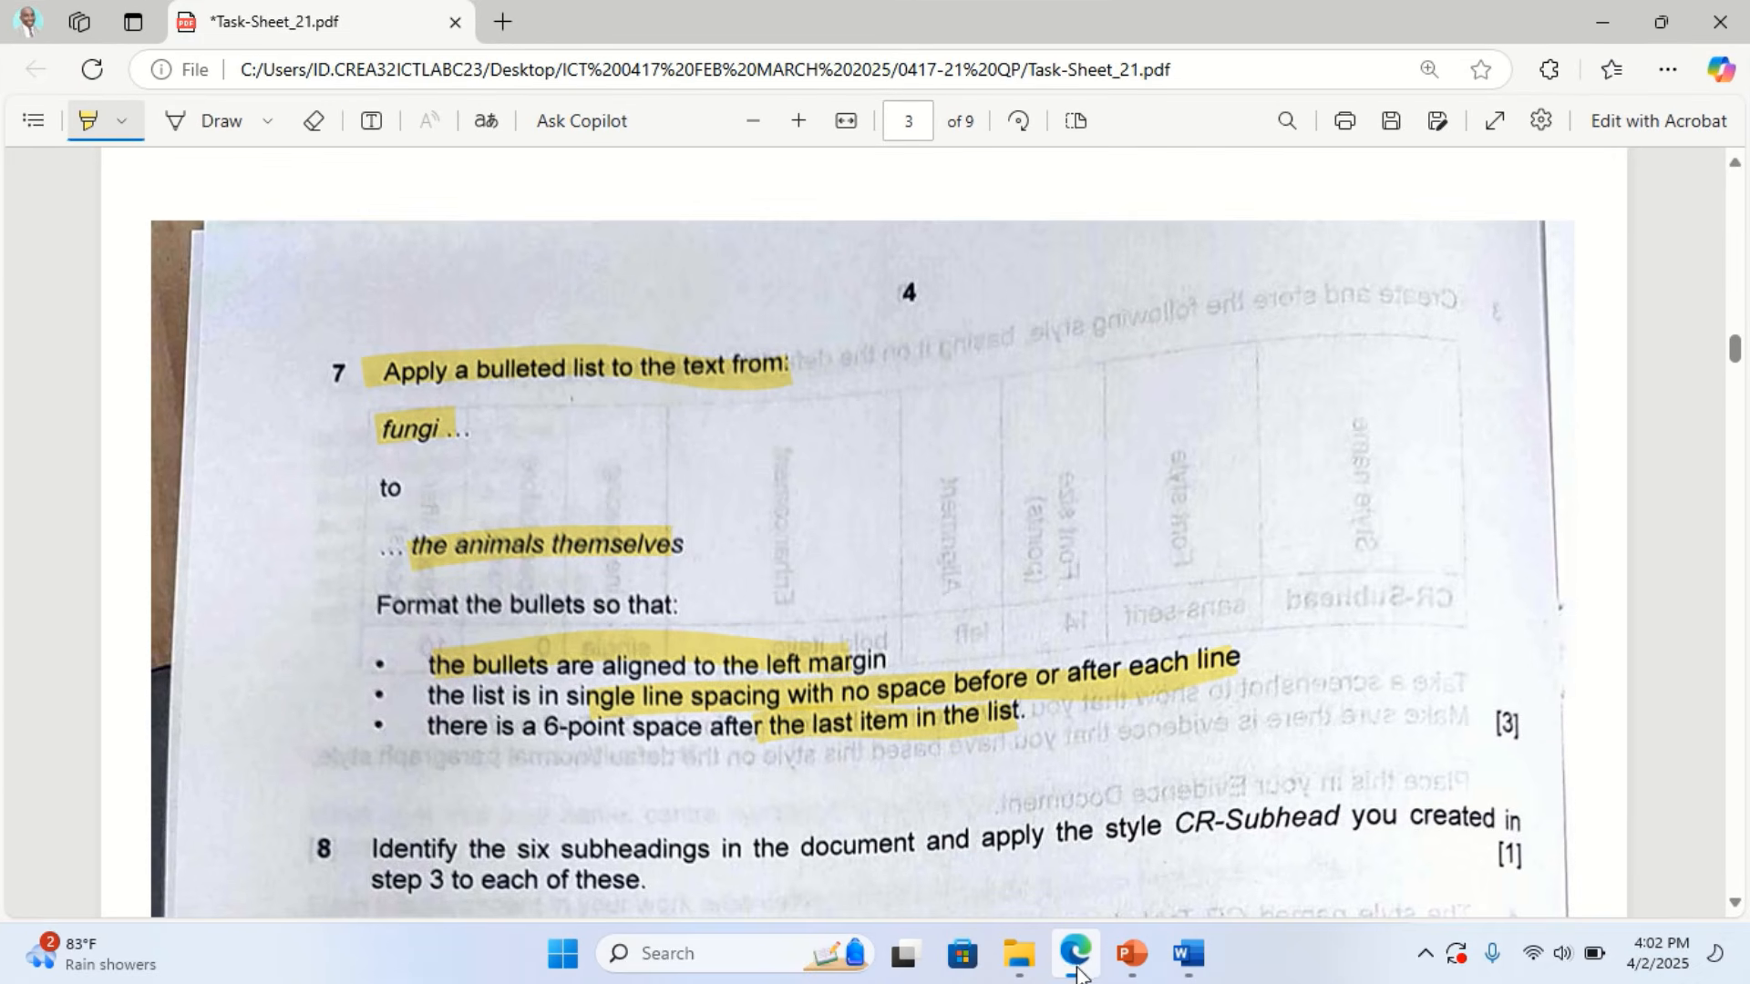
drag(1491, 732, 1516, 722)
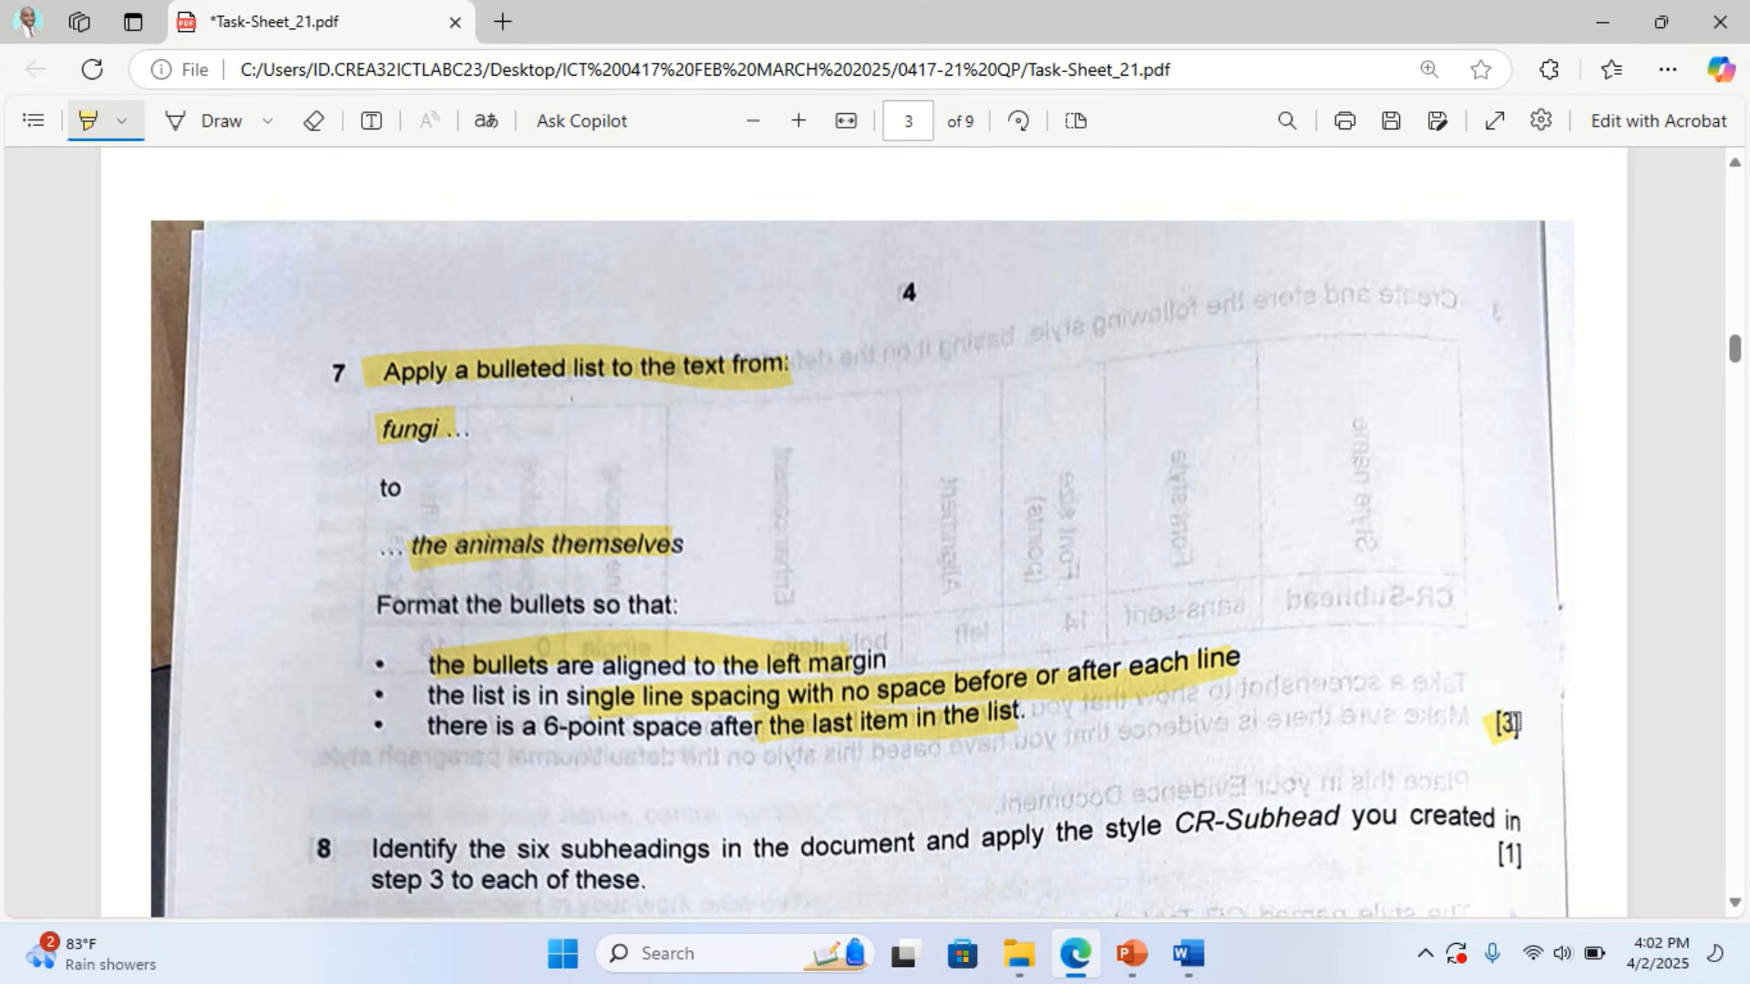
scroll(821, 665, down, 3)
drag(288, 591, 373, 595)
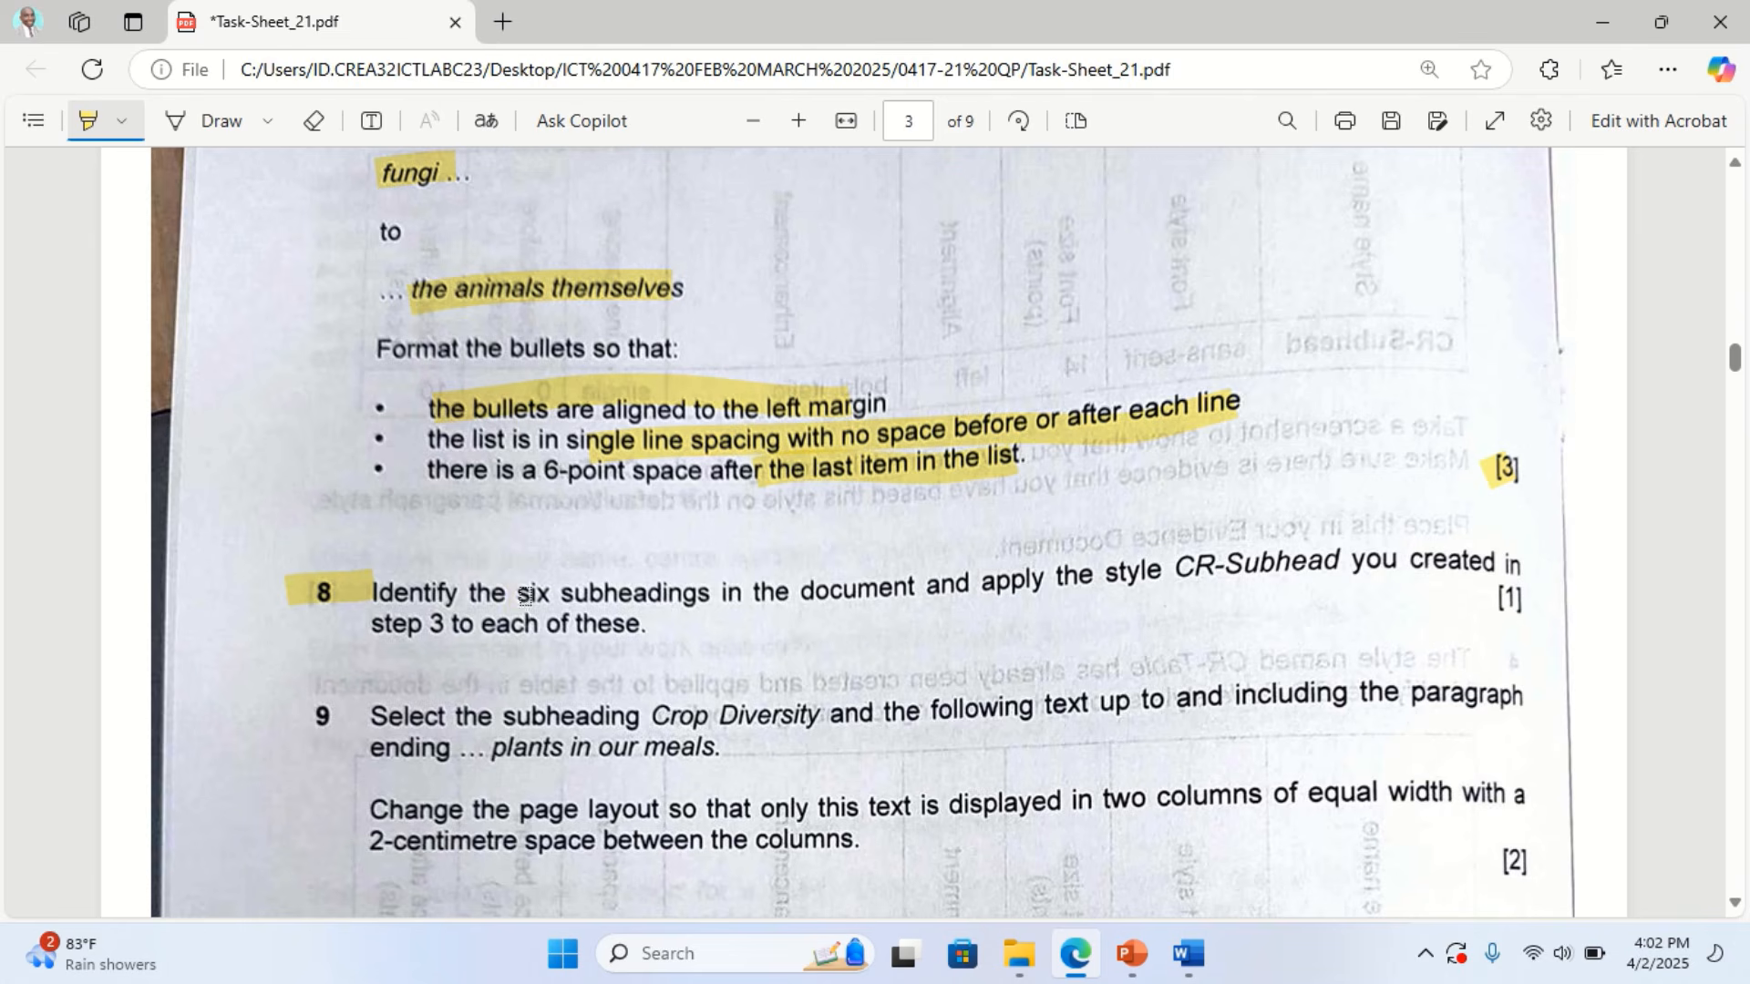
drag(516, 595, 879, 590)
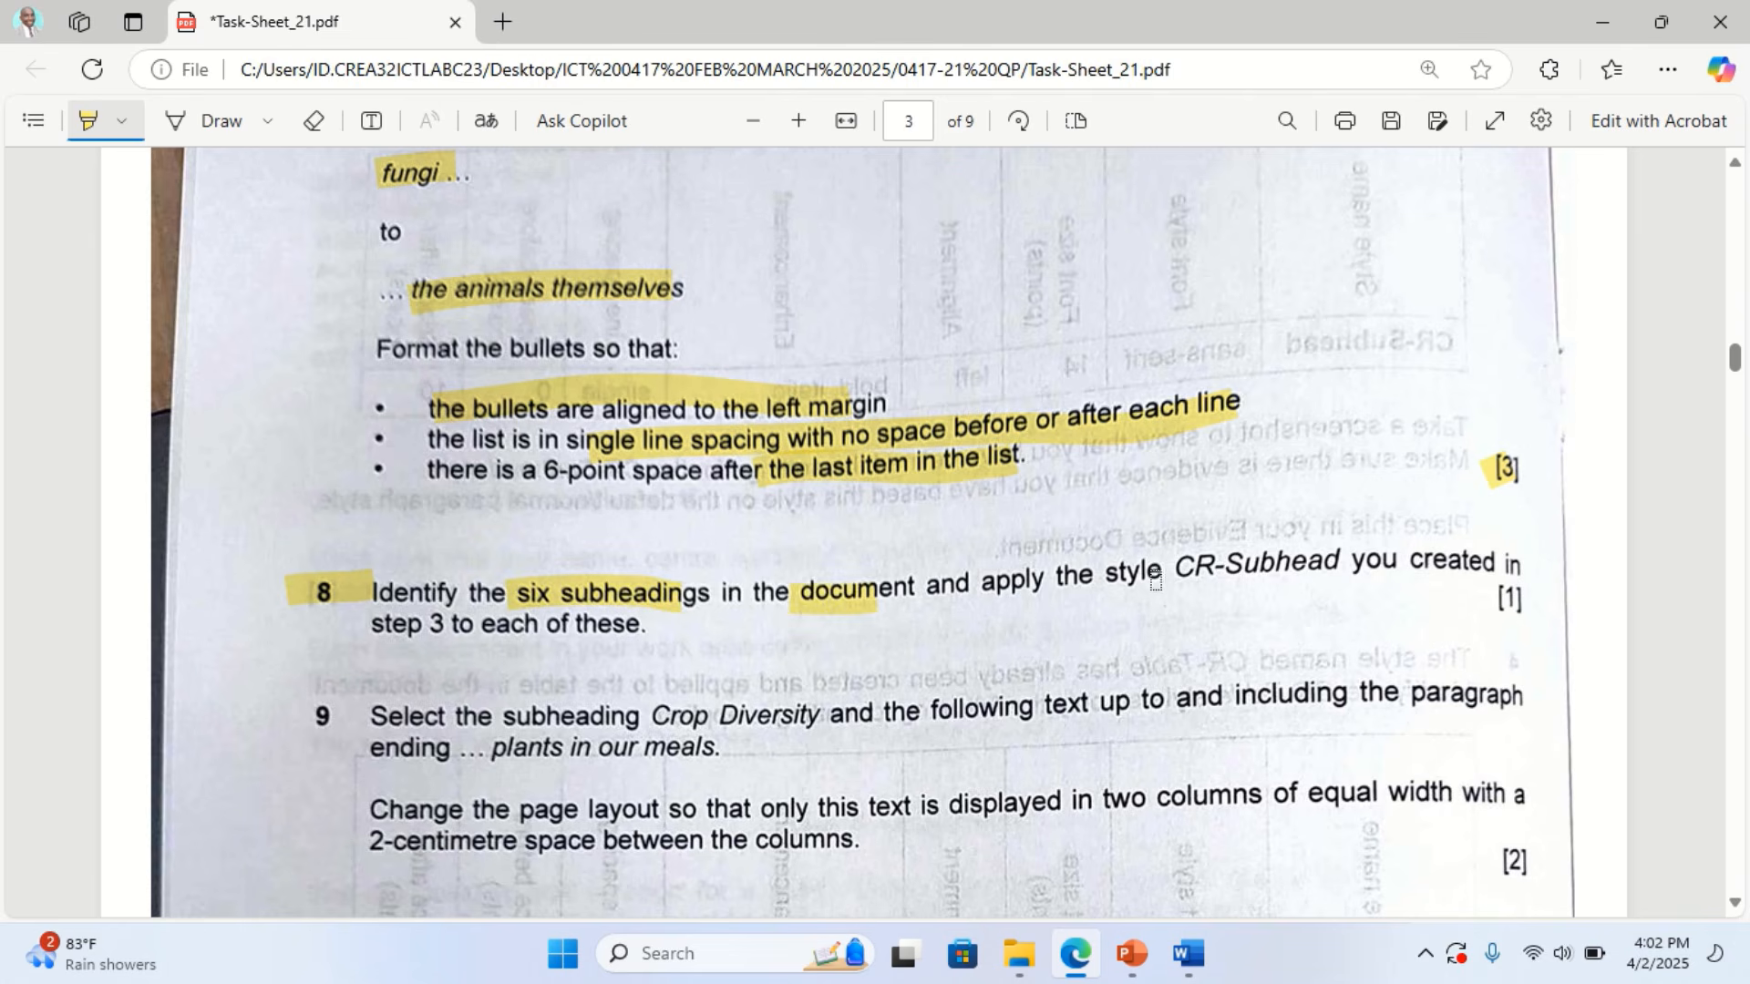
drag(1176, 569, 1362, 564)
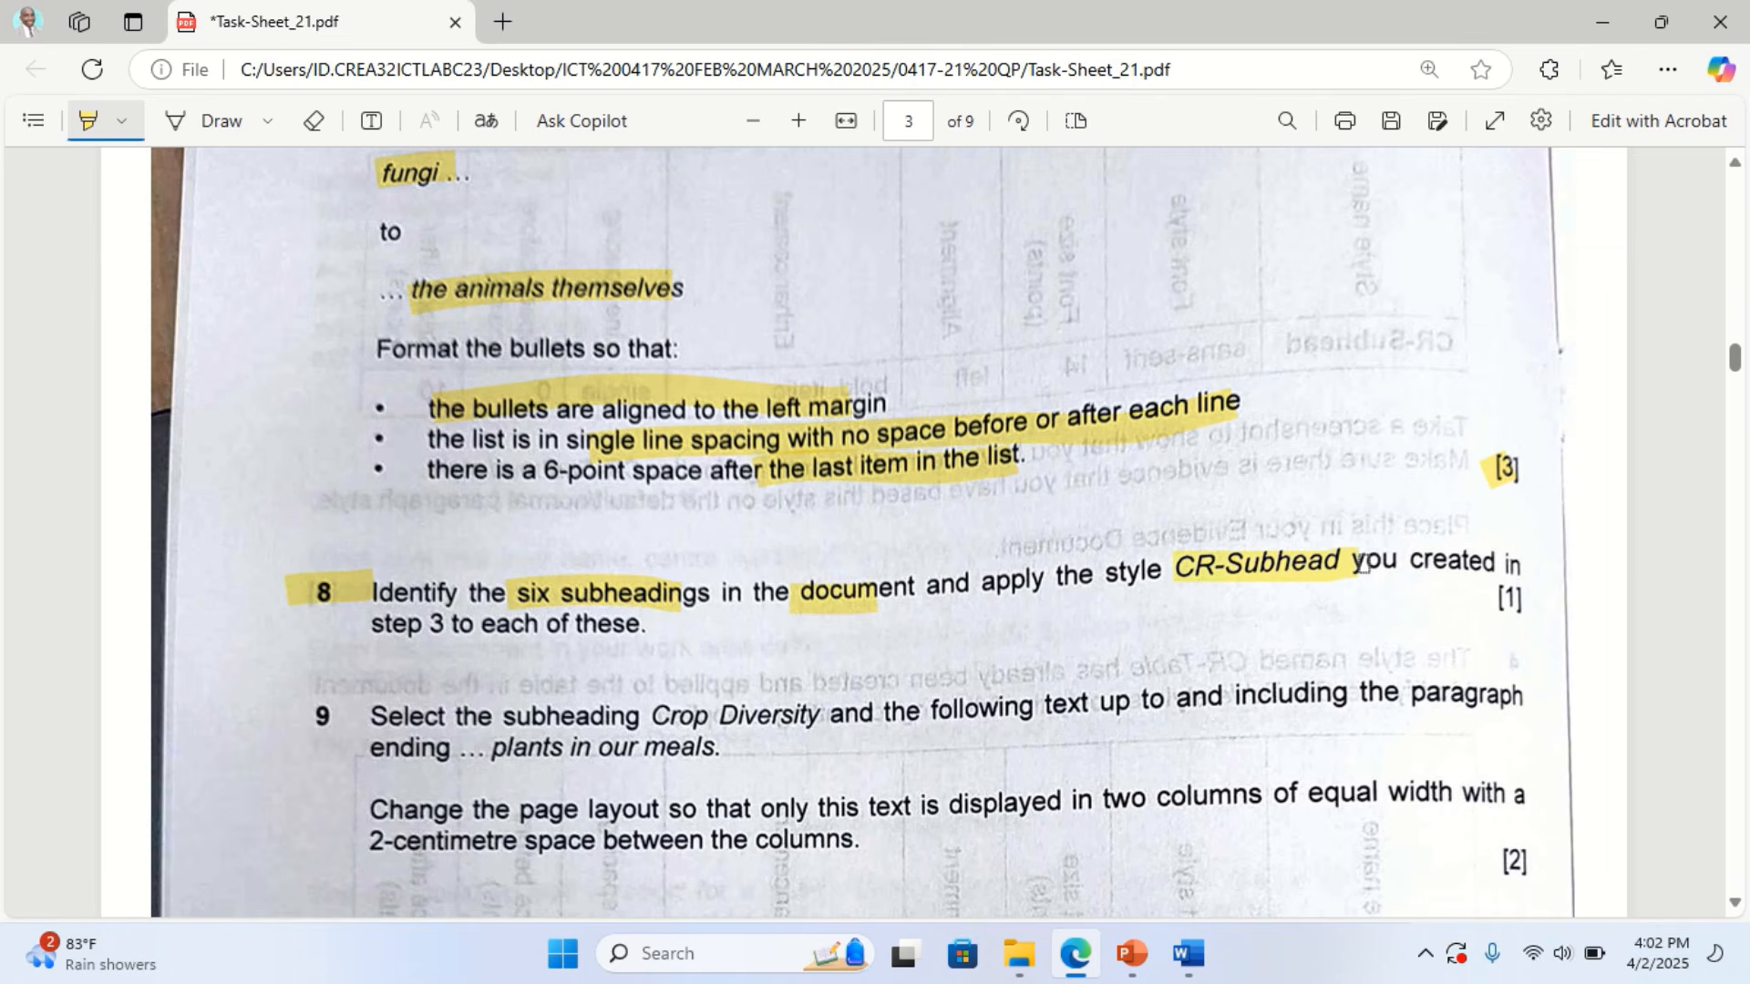
drag(406, 633, 664, 631)
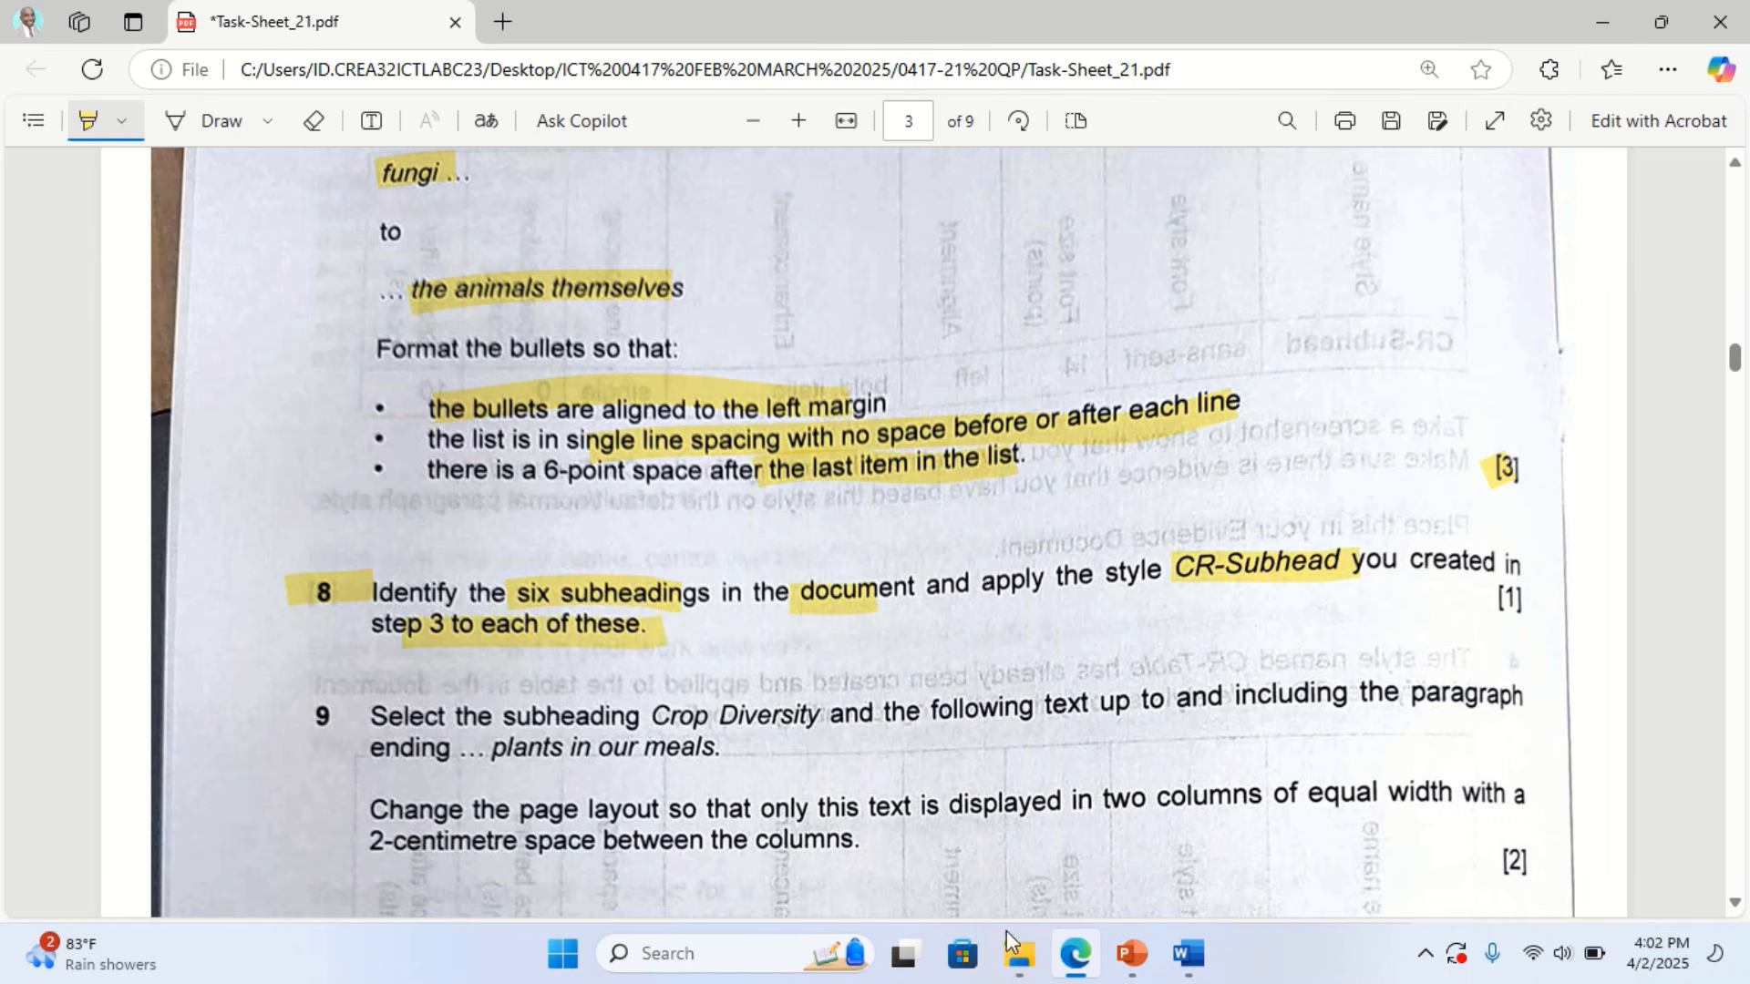
Switch to the Word document and apply the CR-Subhead style to the Introduction subheading
click(1188, 953)
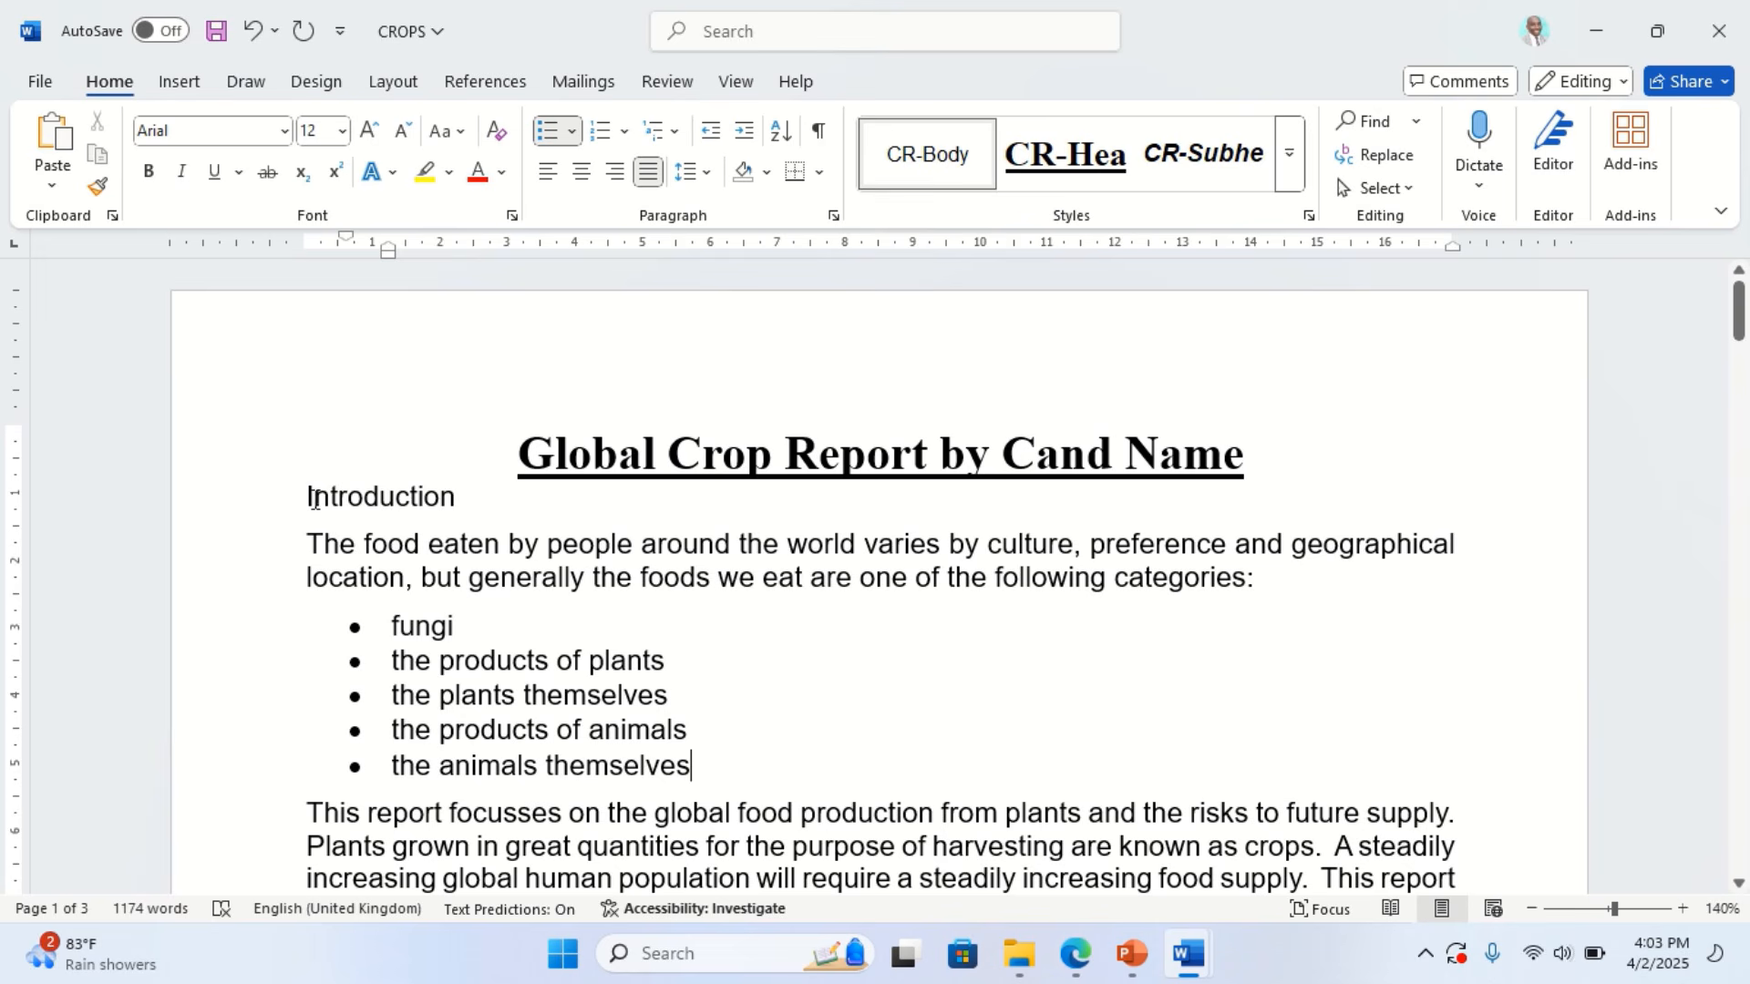
drag(306, 497, 456, 495)
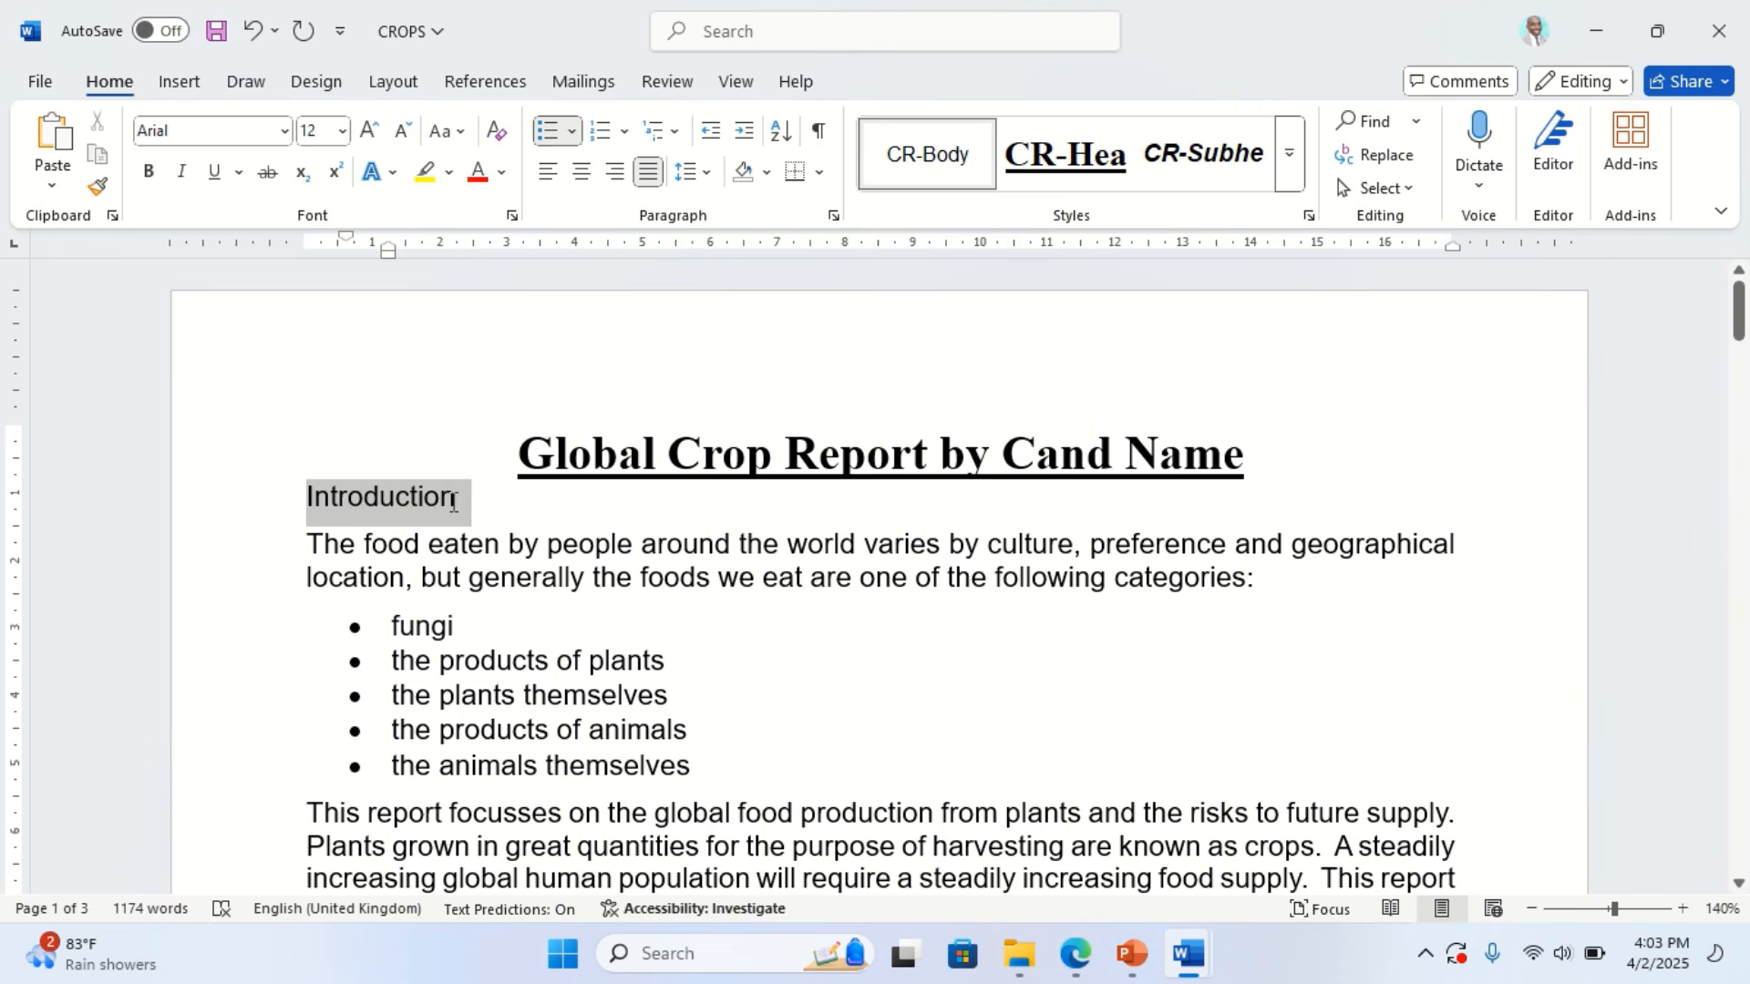
scroll(517, 684, down, 2)
scroll(517, 684, down, 1)
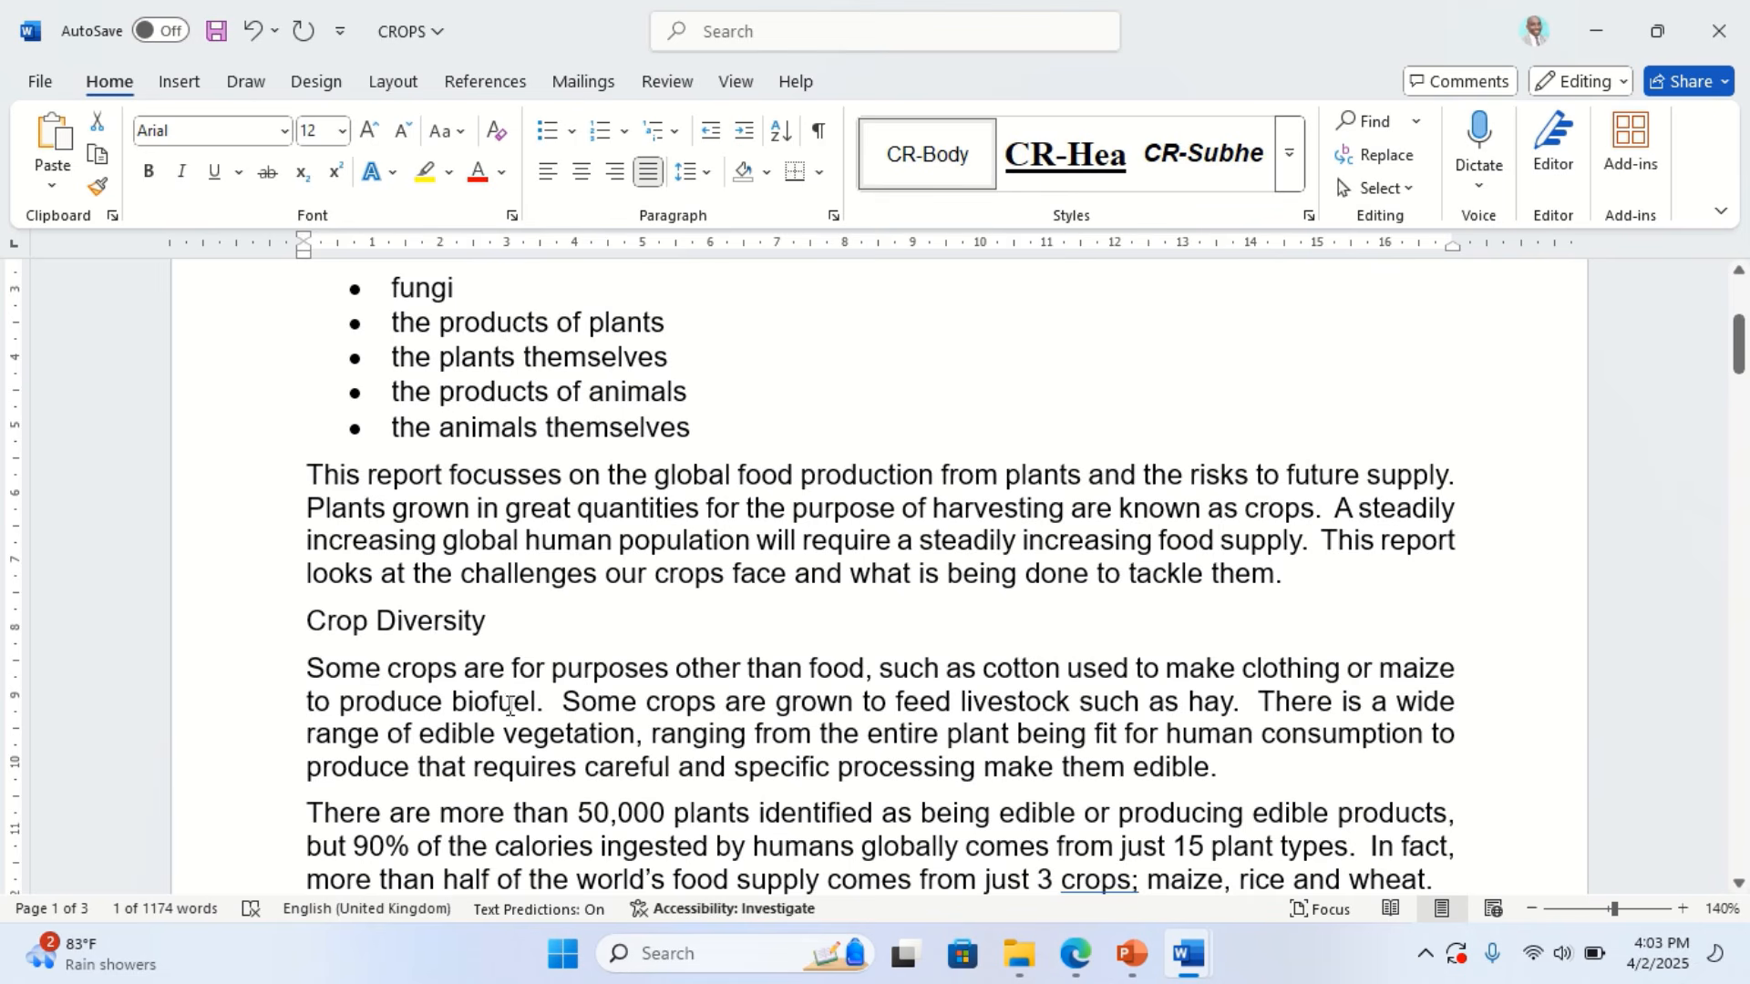
mouse_move(906, 48)
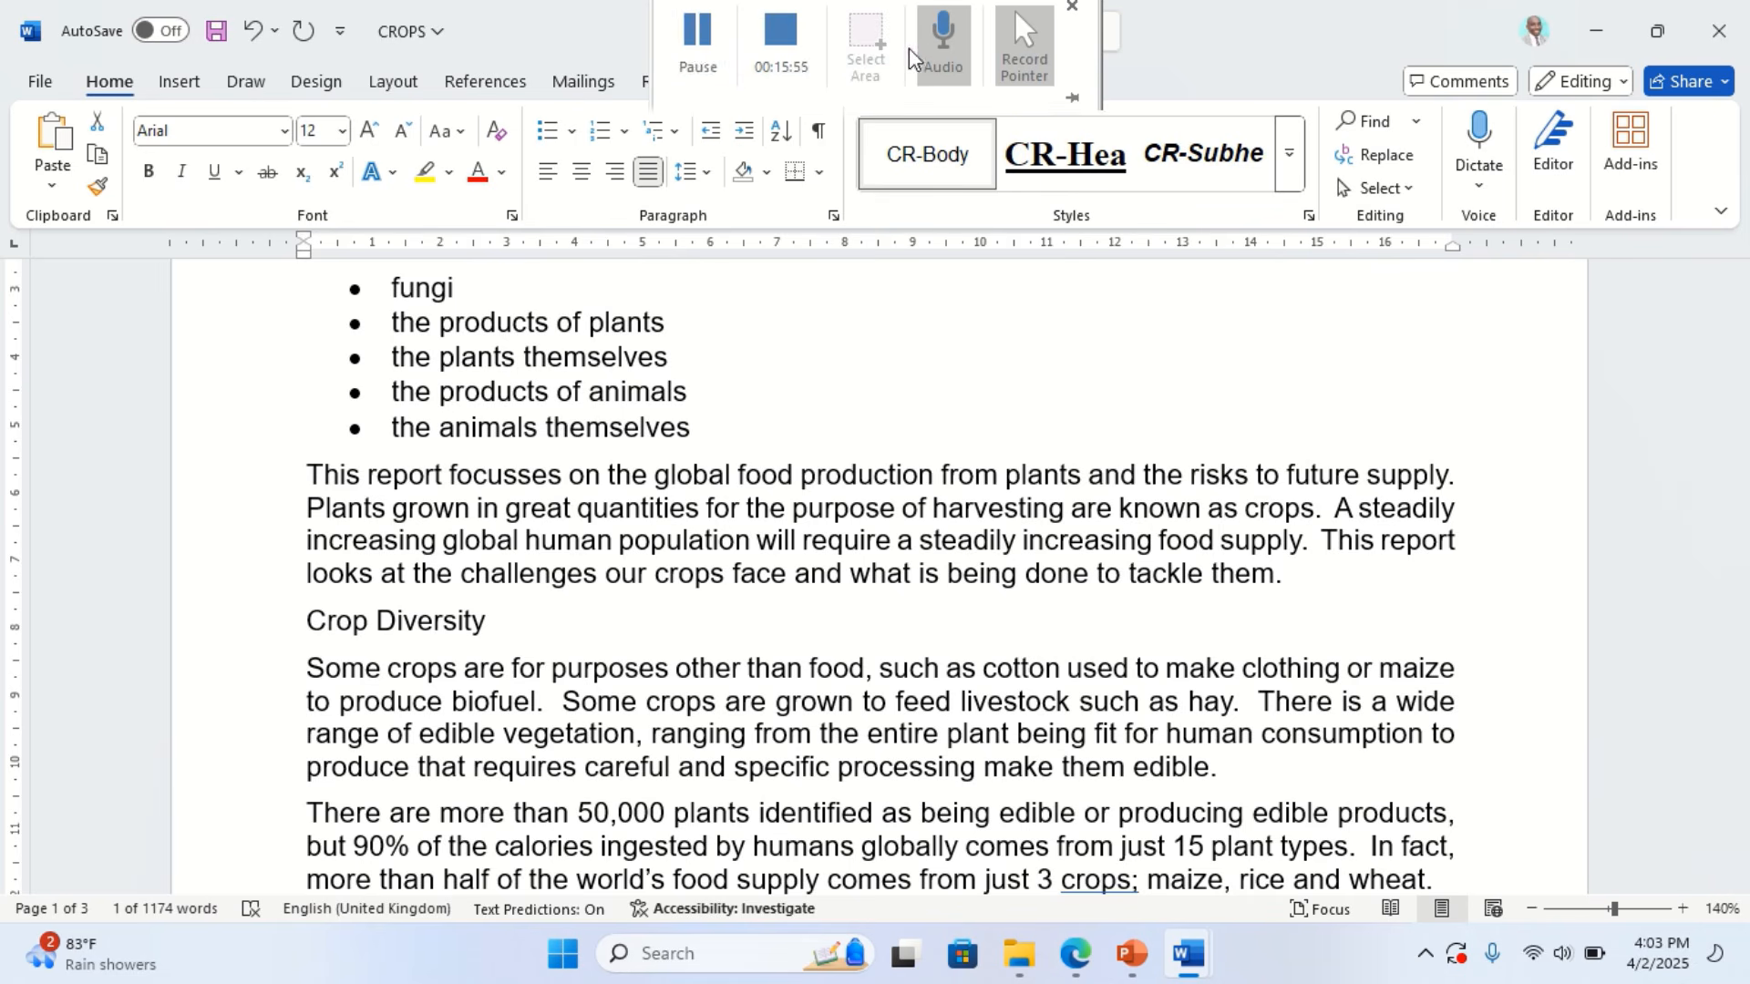
click(702, 60)
scroll(401, 415, up, 3)
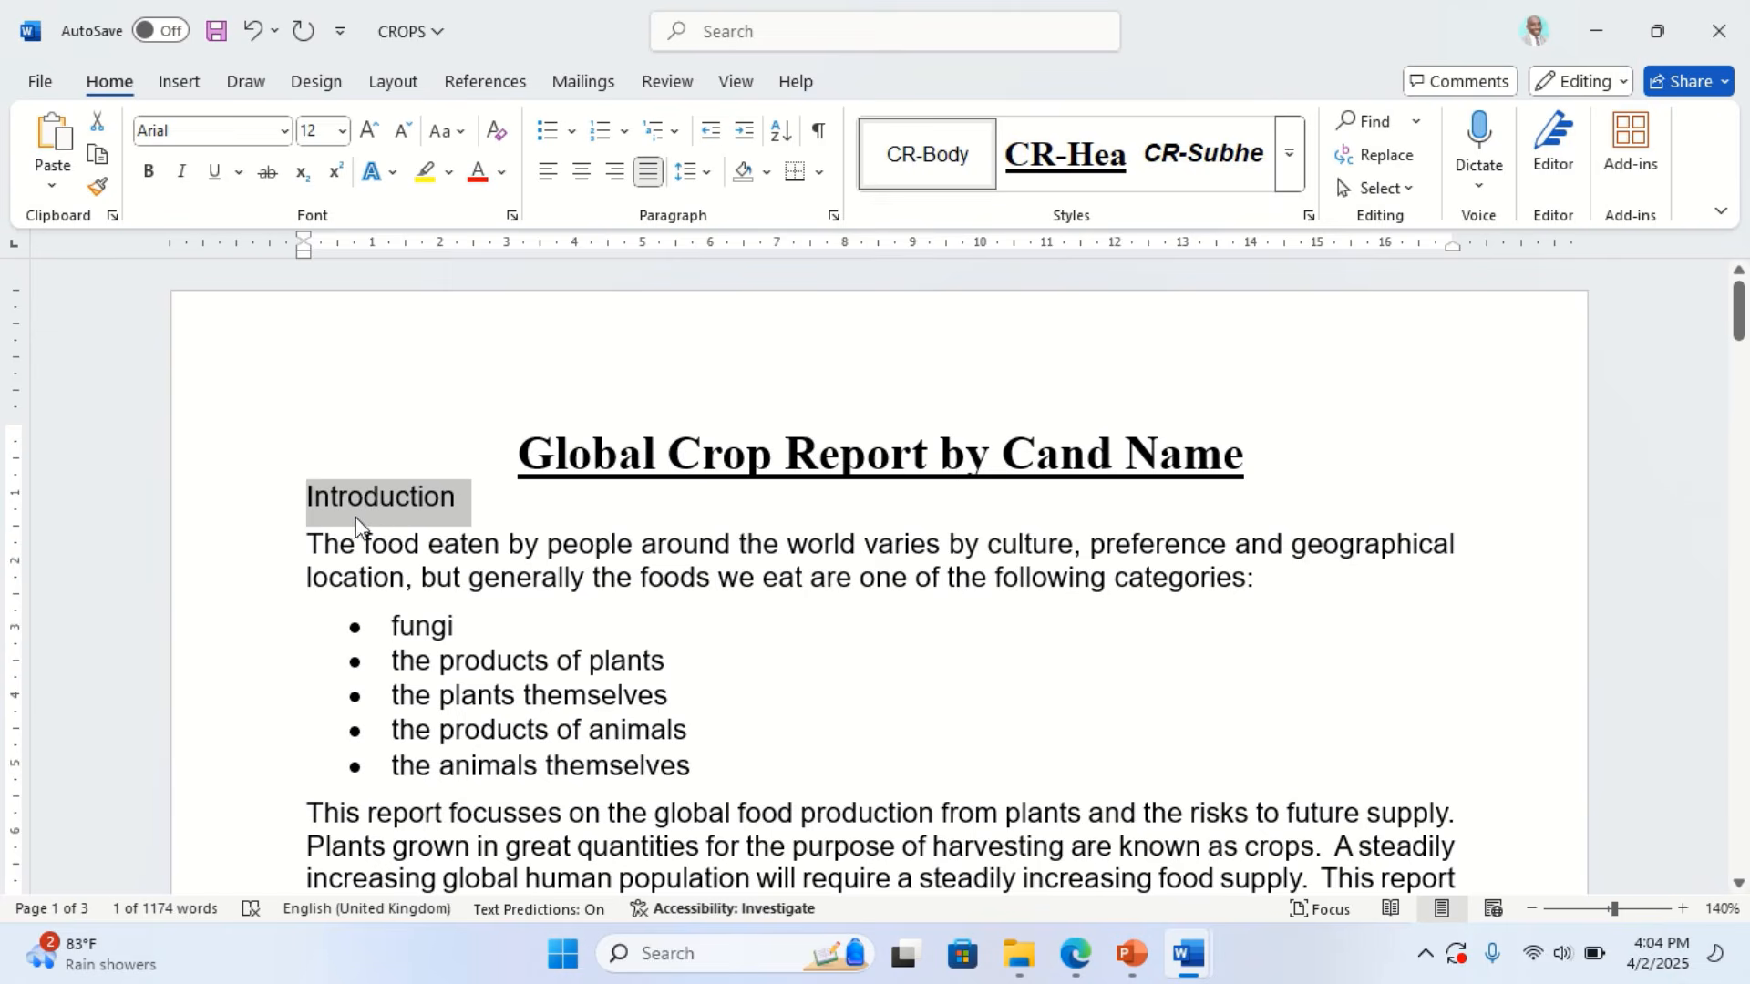
scroll(375, 518, down, 3)
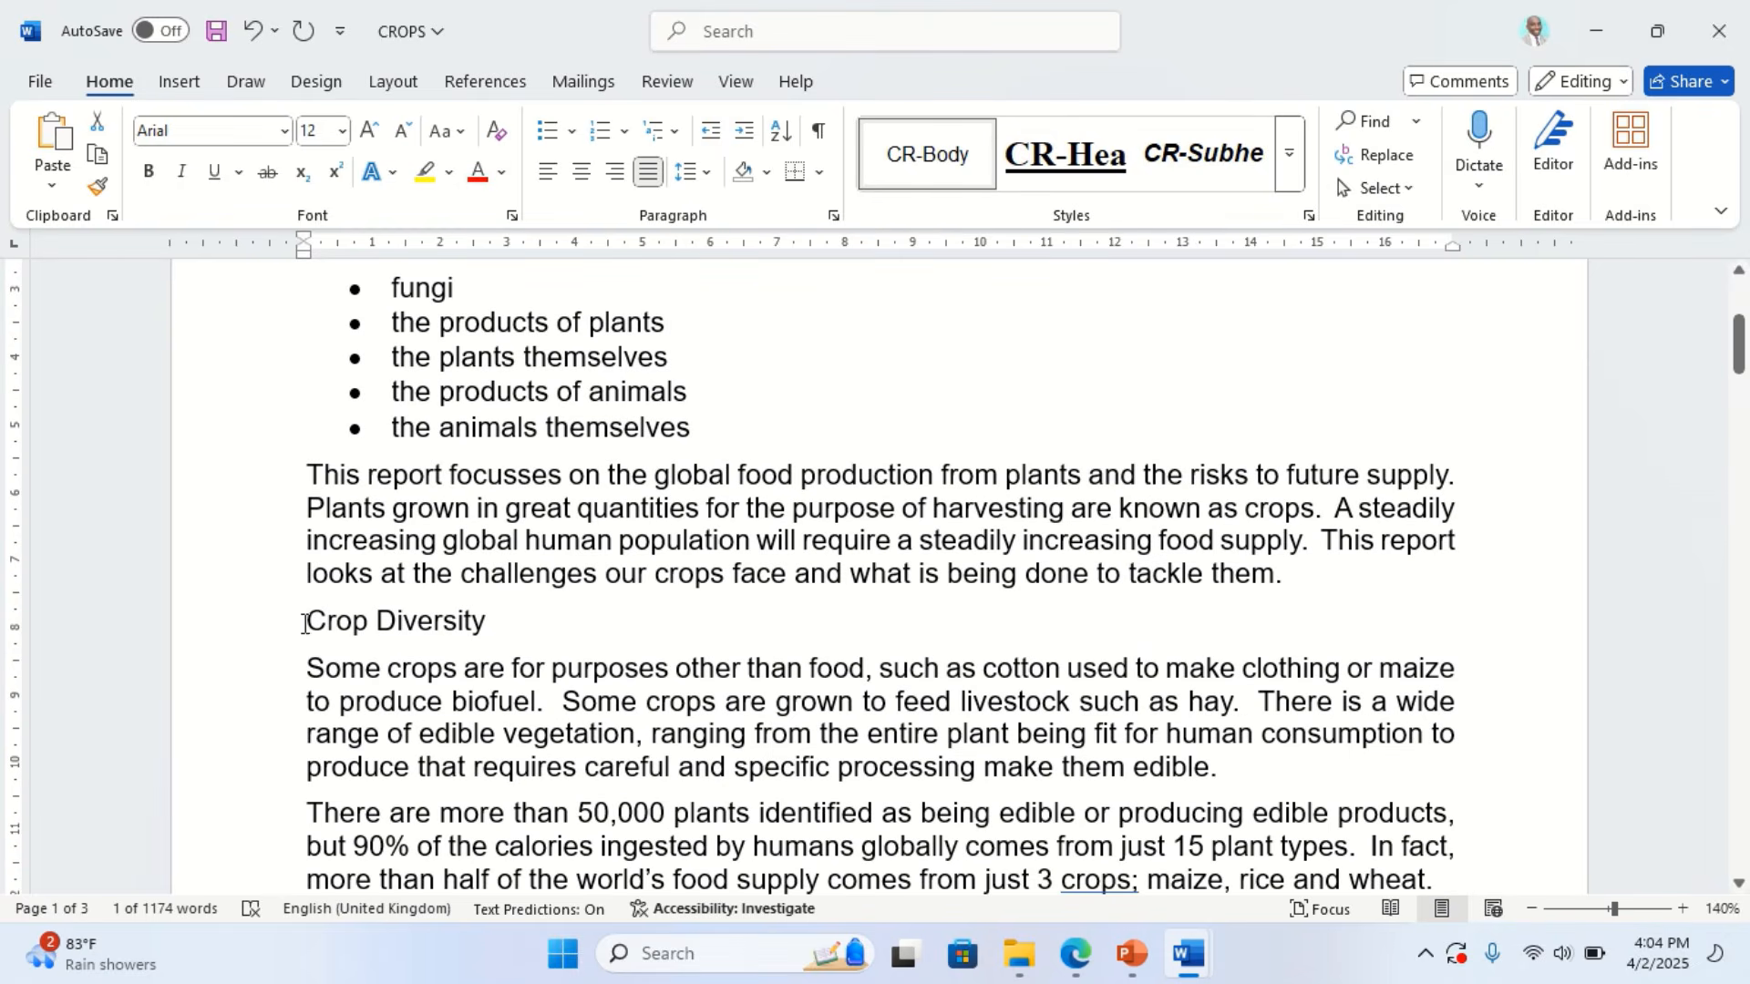
scroll(310, 619, up, 2)
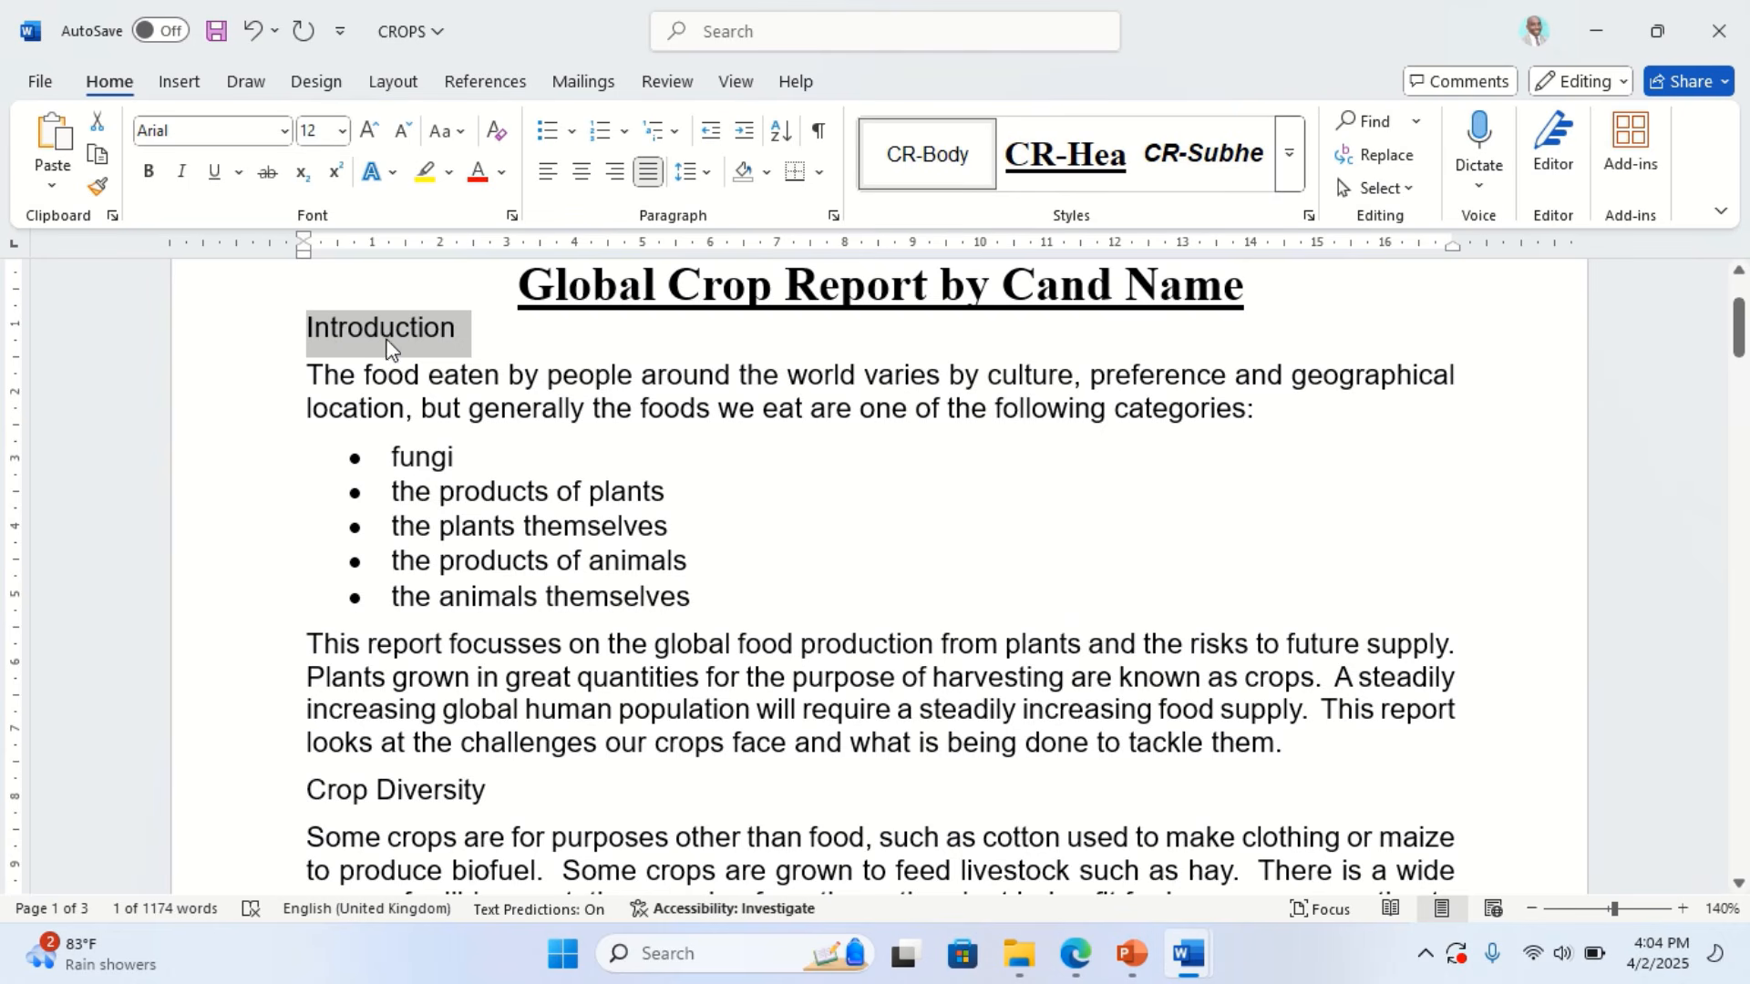
click(1225, 167)
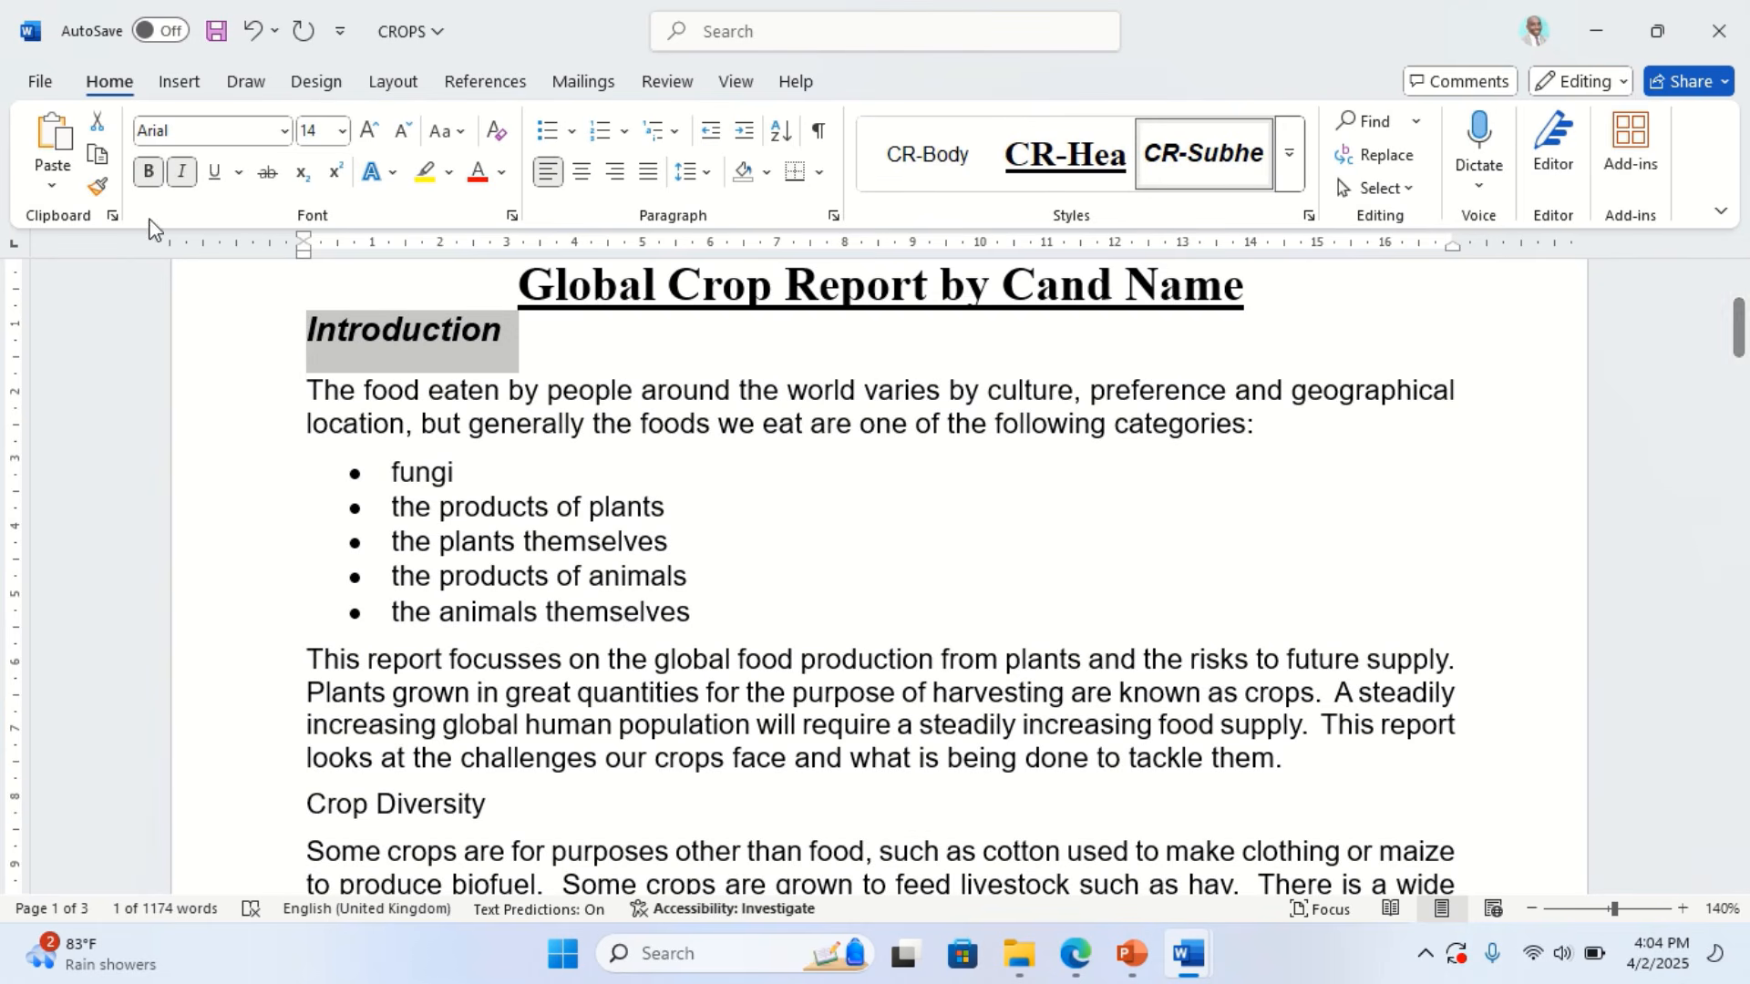
Copy the formatting of the Introduction subheading with Format Painter and apply it to the Crop Diversity subheading
click(98, 189)
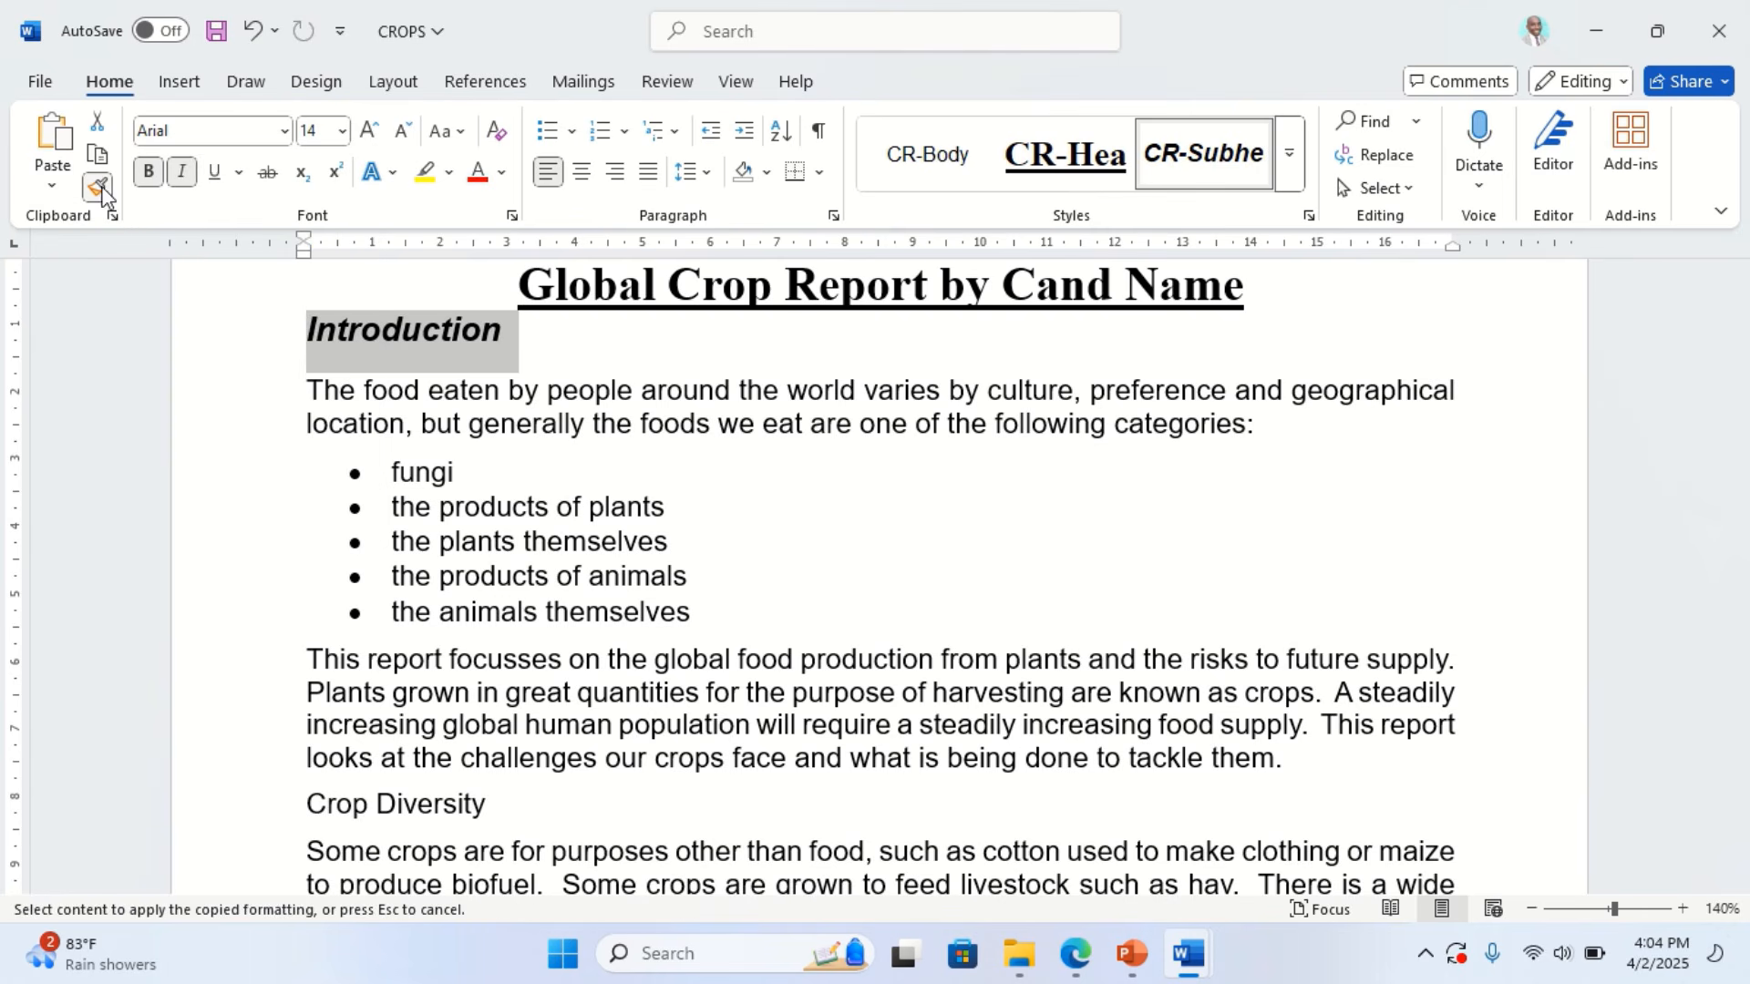
scroll(425, 668, down, 1)
scroll(425, 667, down, 1)
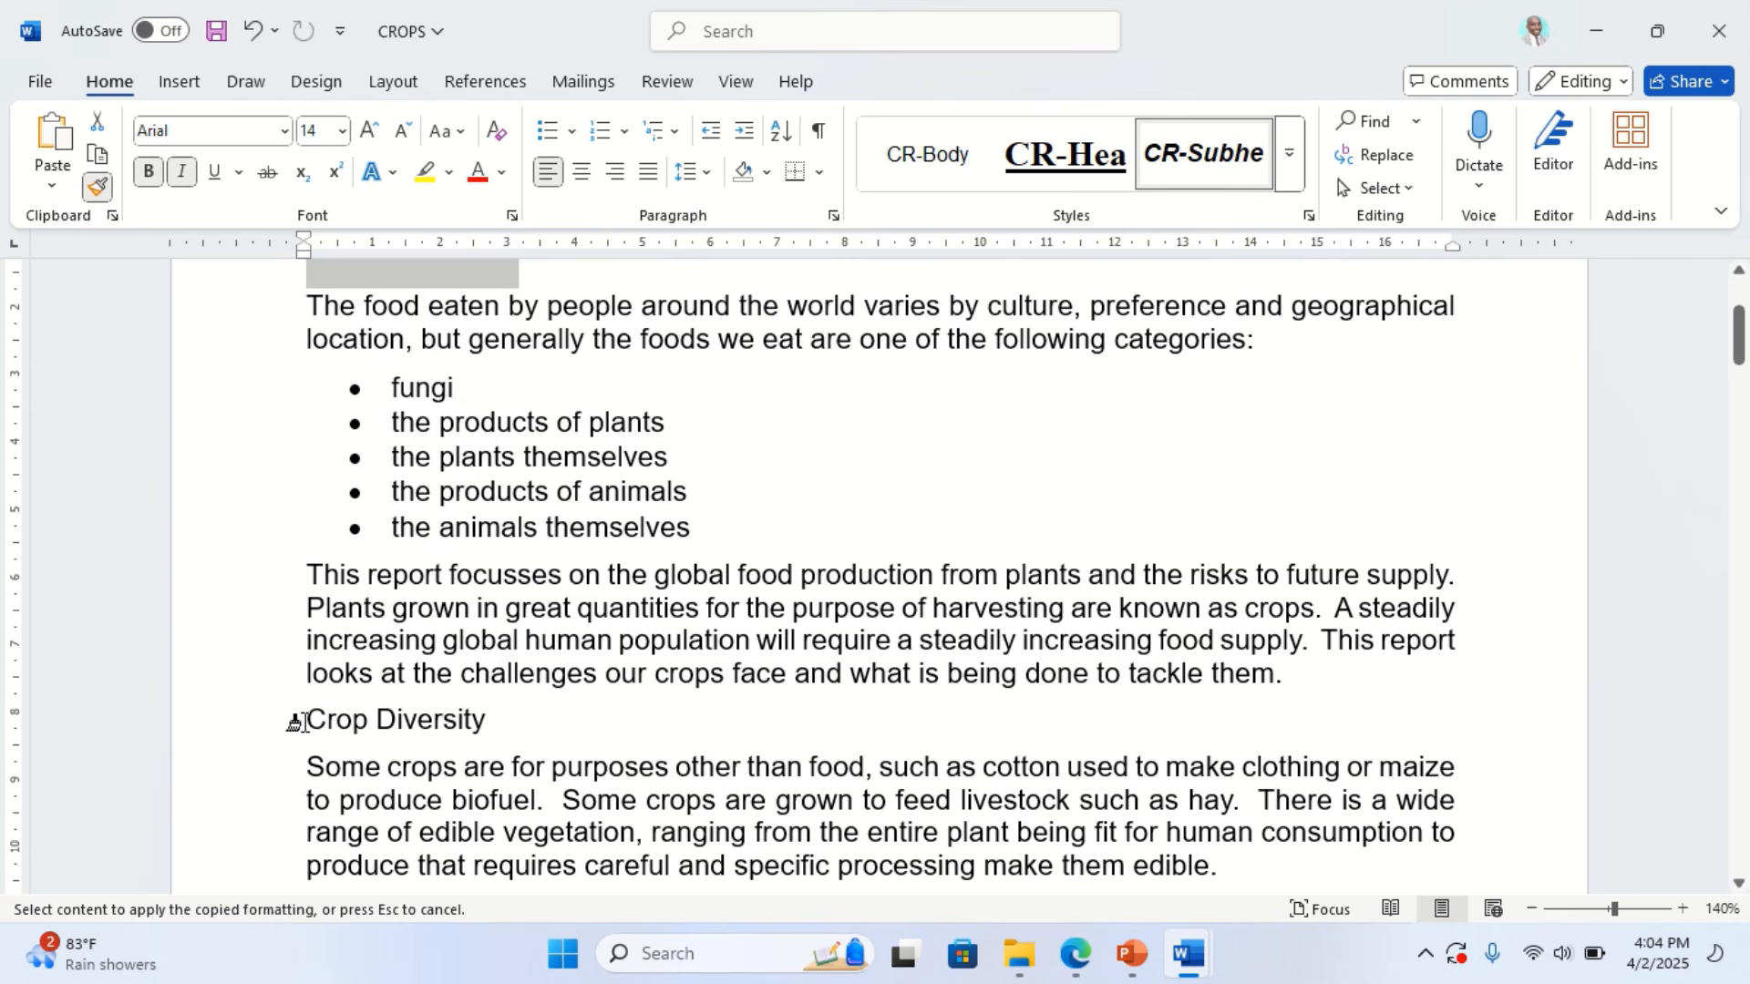
drag(294, 720, 493, 726)
Apply the copied subheading formatting to the subheadings on the second page down to Increase in Yields
scroll(393, 774, down, 5)
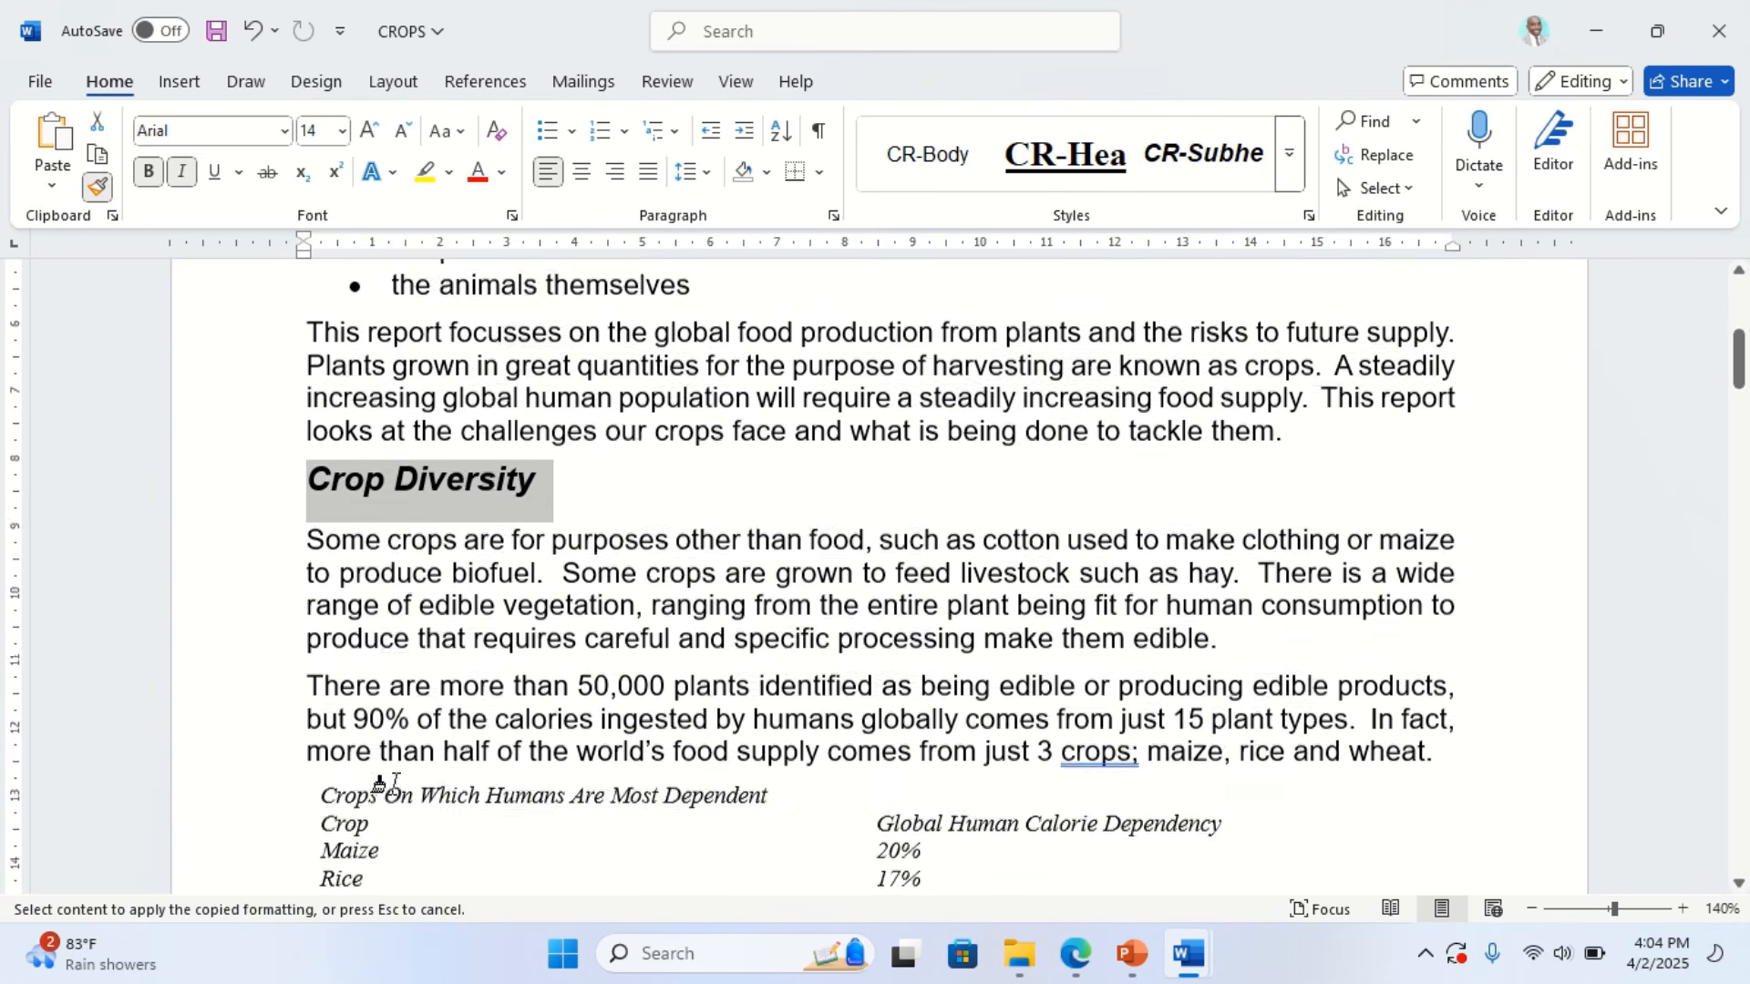
scroll(437, 682, down, 2)
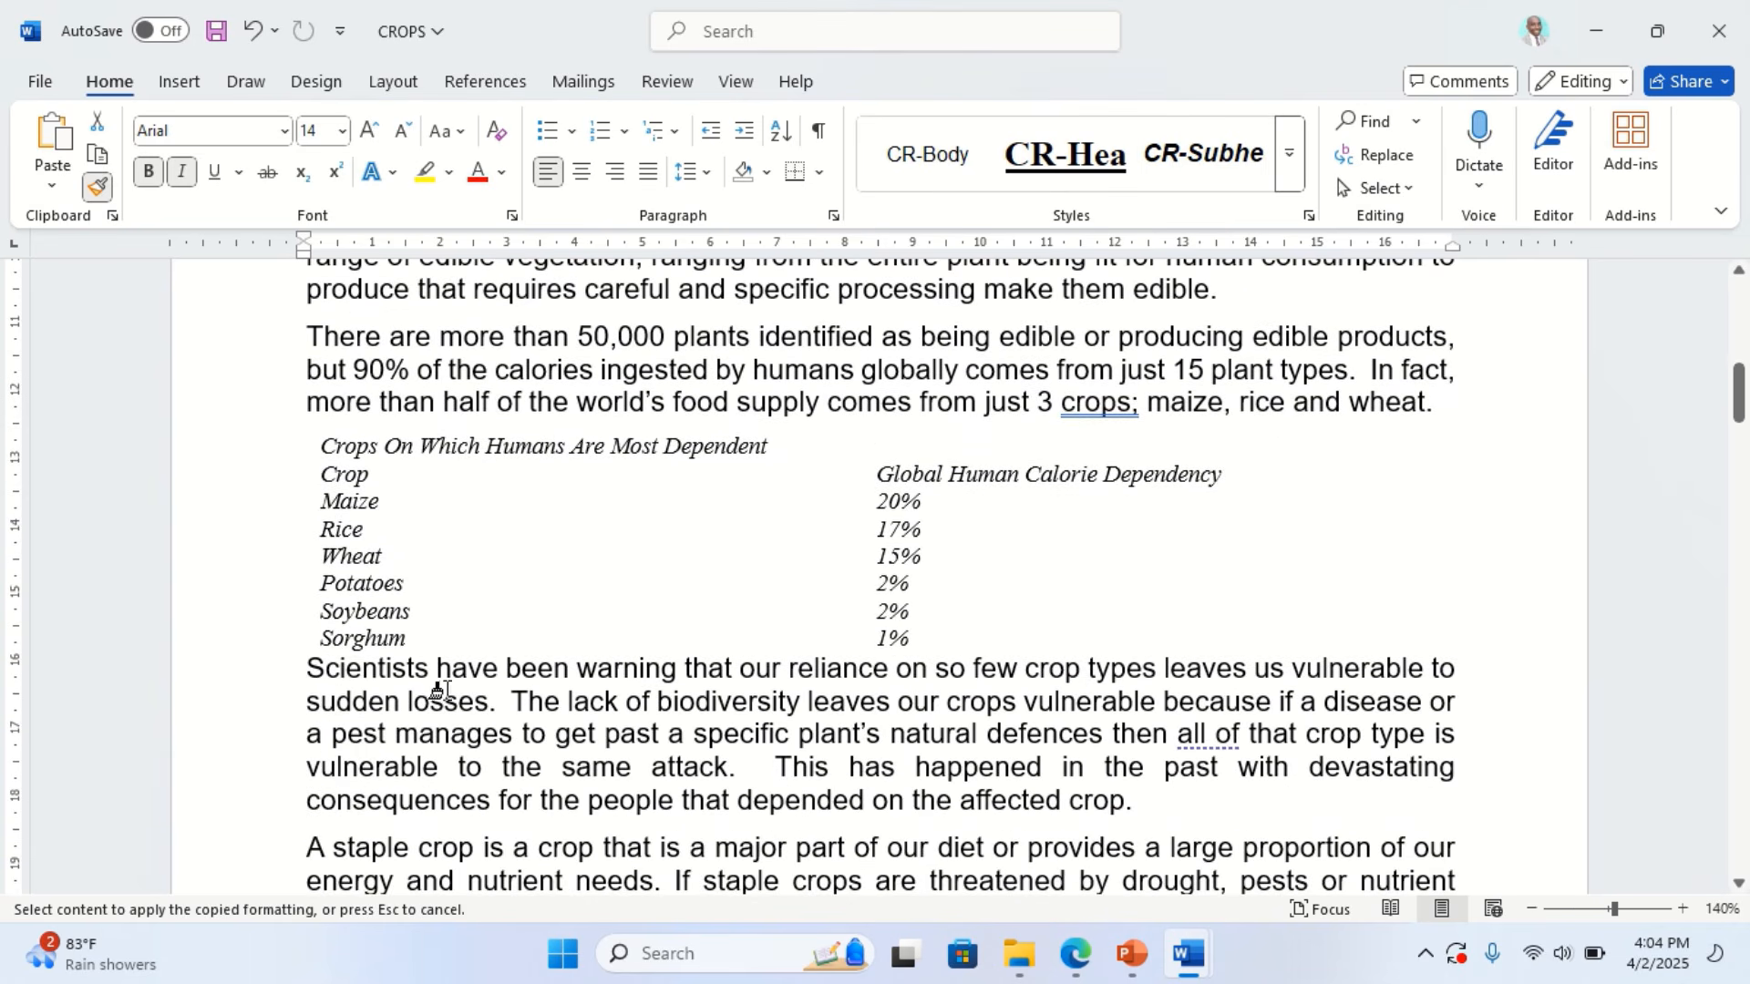
scroll(441, 675, down, 4)
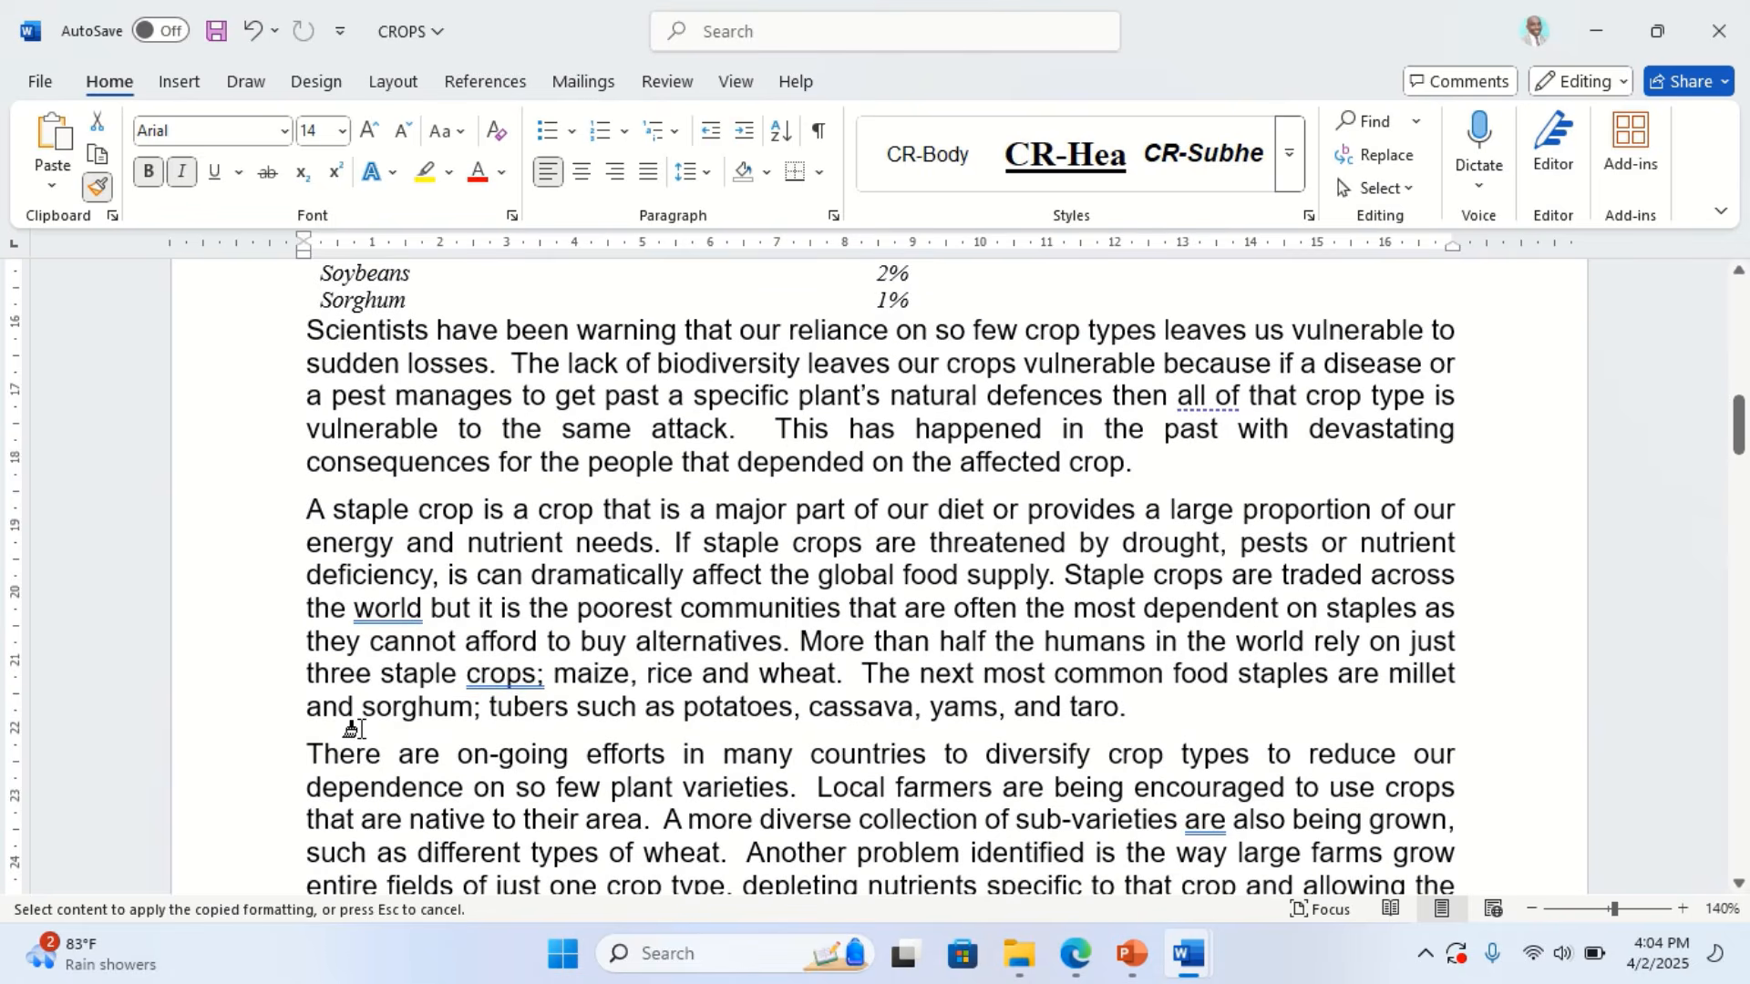
scroll(339, 731, down, 7)
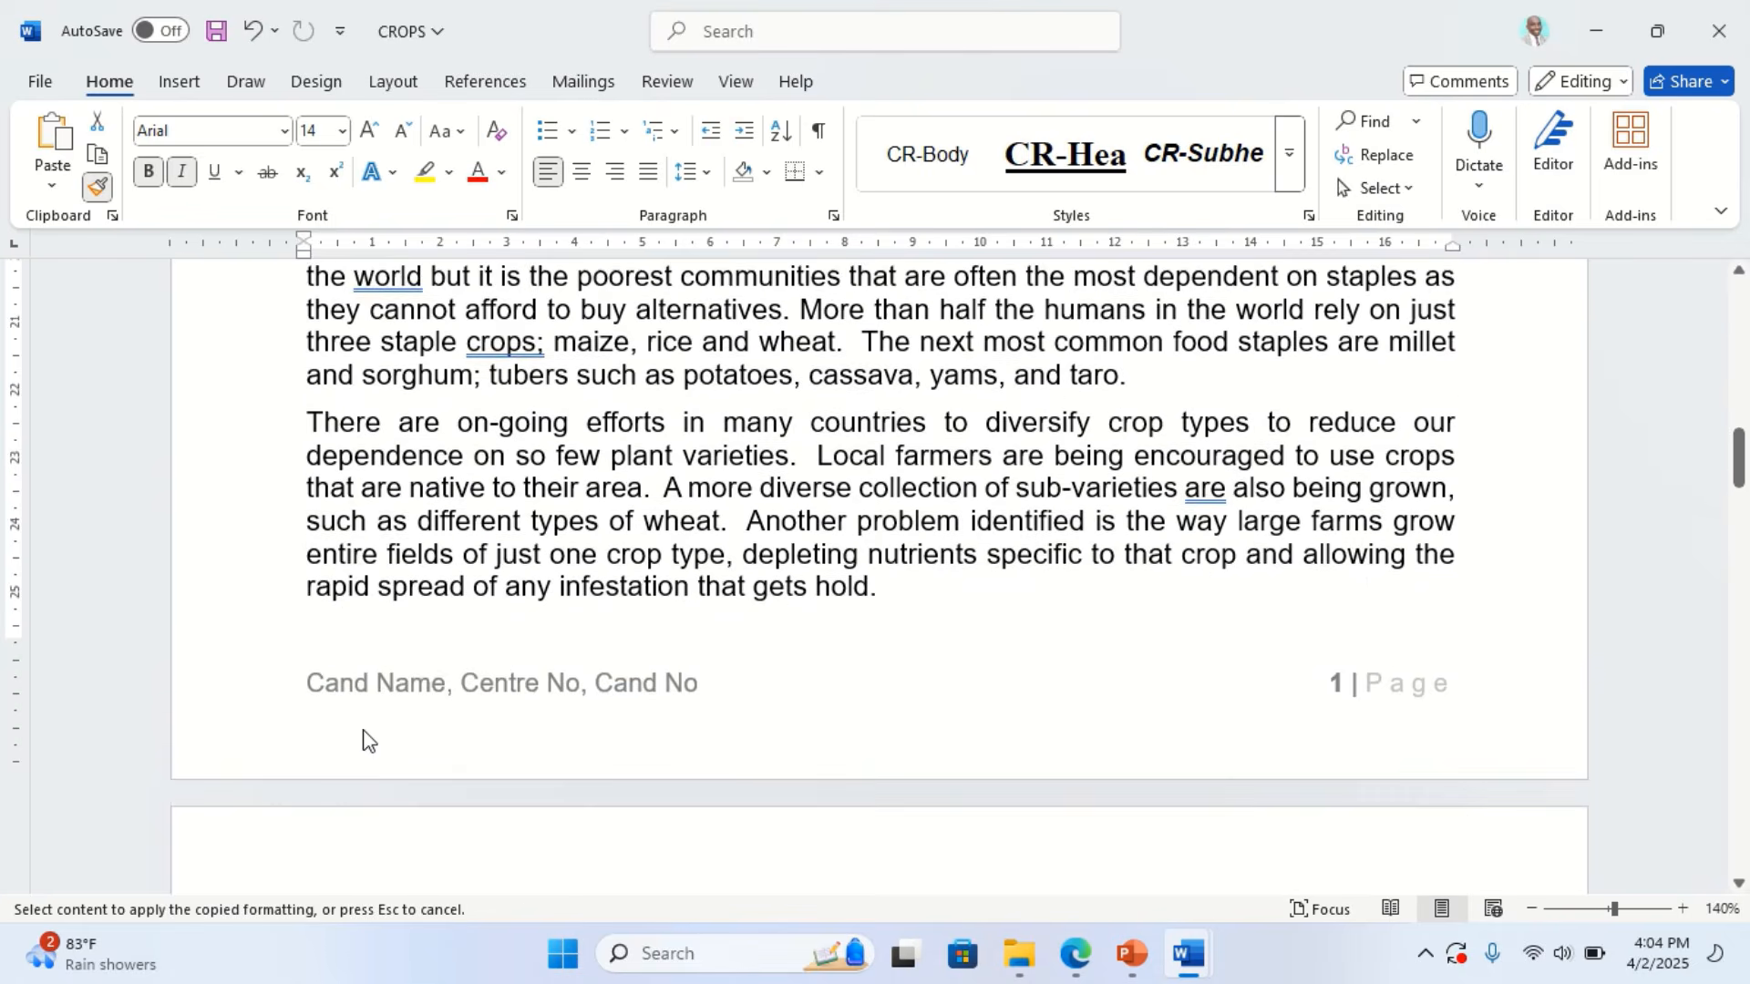
drag(299, 698, 509, 700)
scroll(465, 720, down, 7)
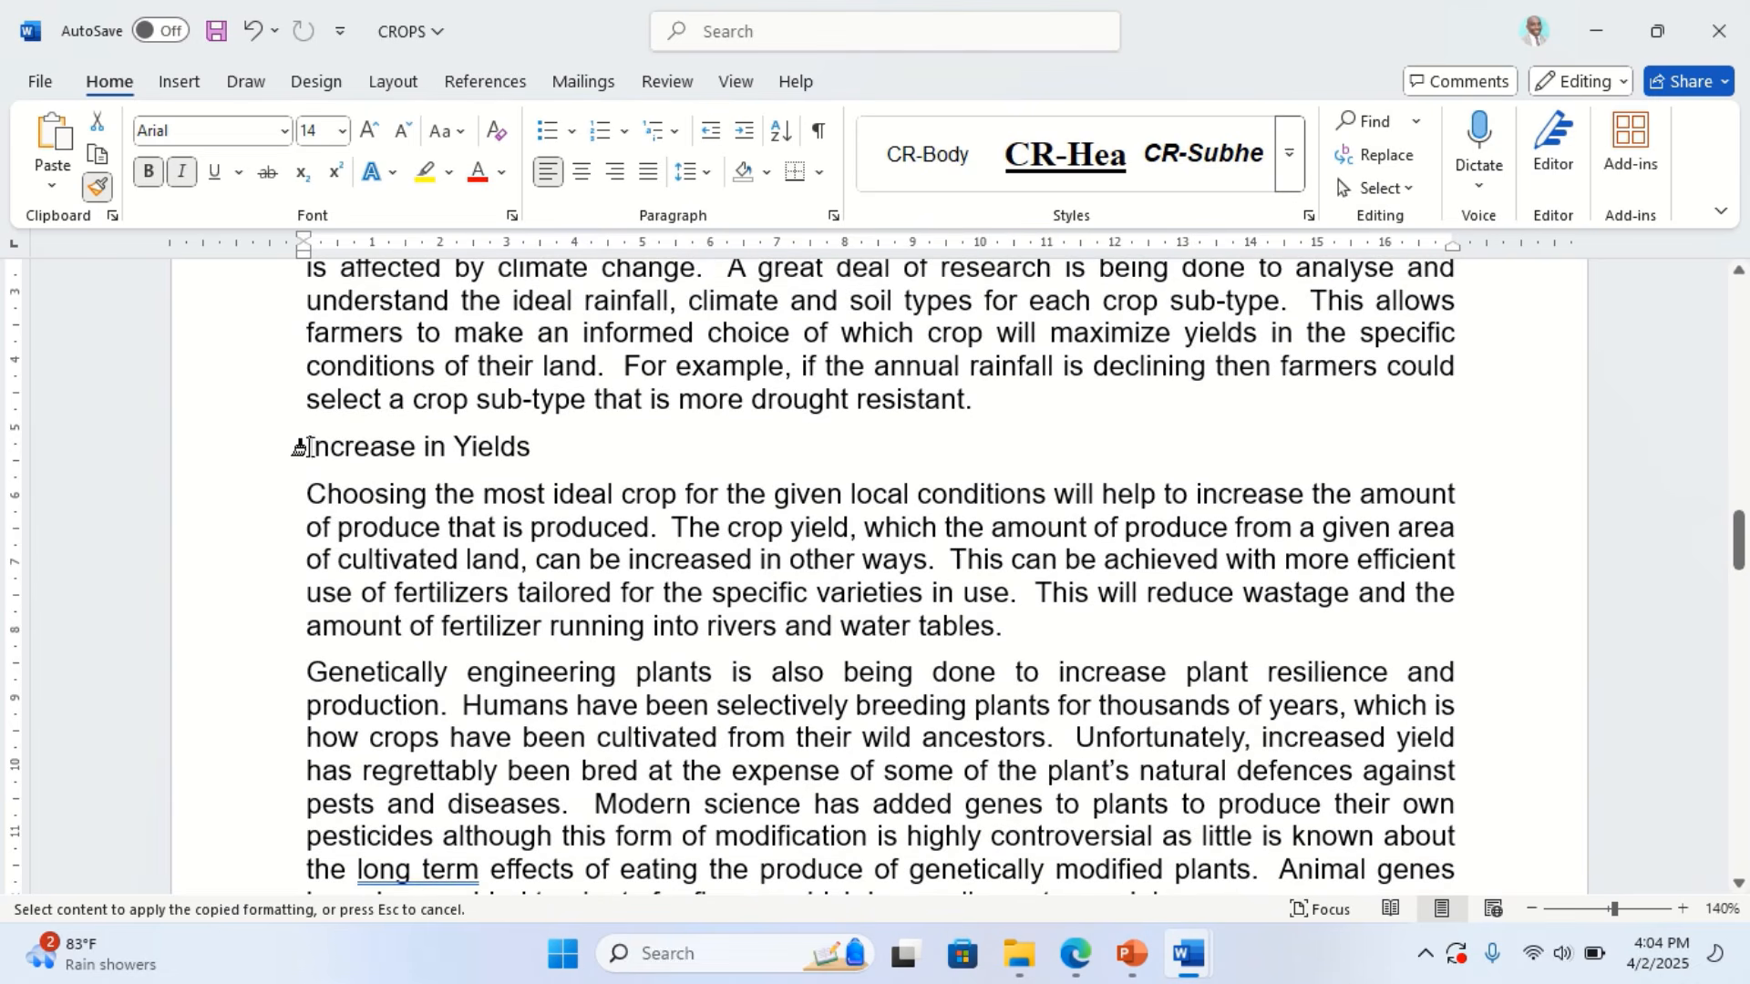
mouse_move(301, 445)
mouse_down()
mouse_move(537, 446)
mouse_move(508, 449)
mouse_up()
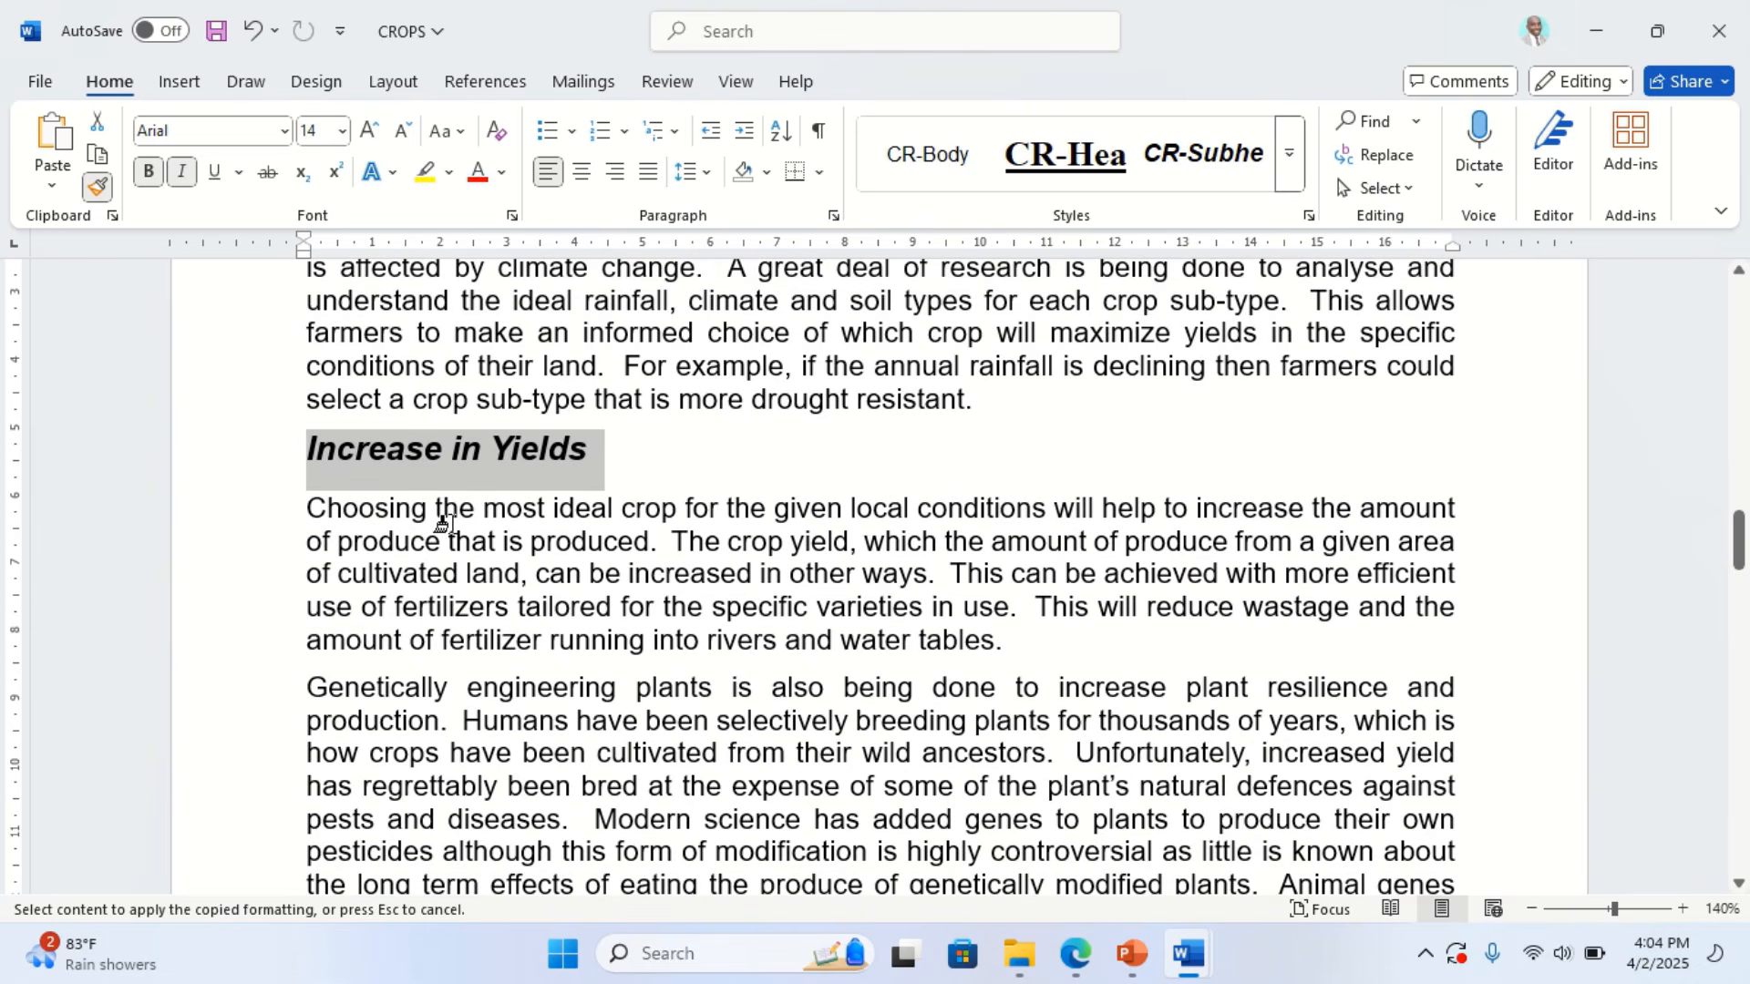
Apply the copied CR-Subhead formatting to the Education and Conclusion subheadings and turn off Format Painter
scroll(447, 547, down, 3)
scroll(456, 580, down, 5)
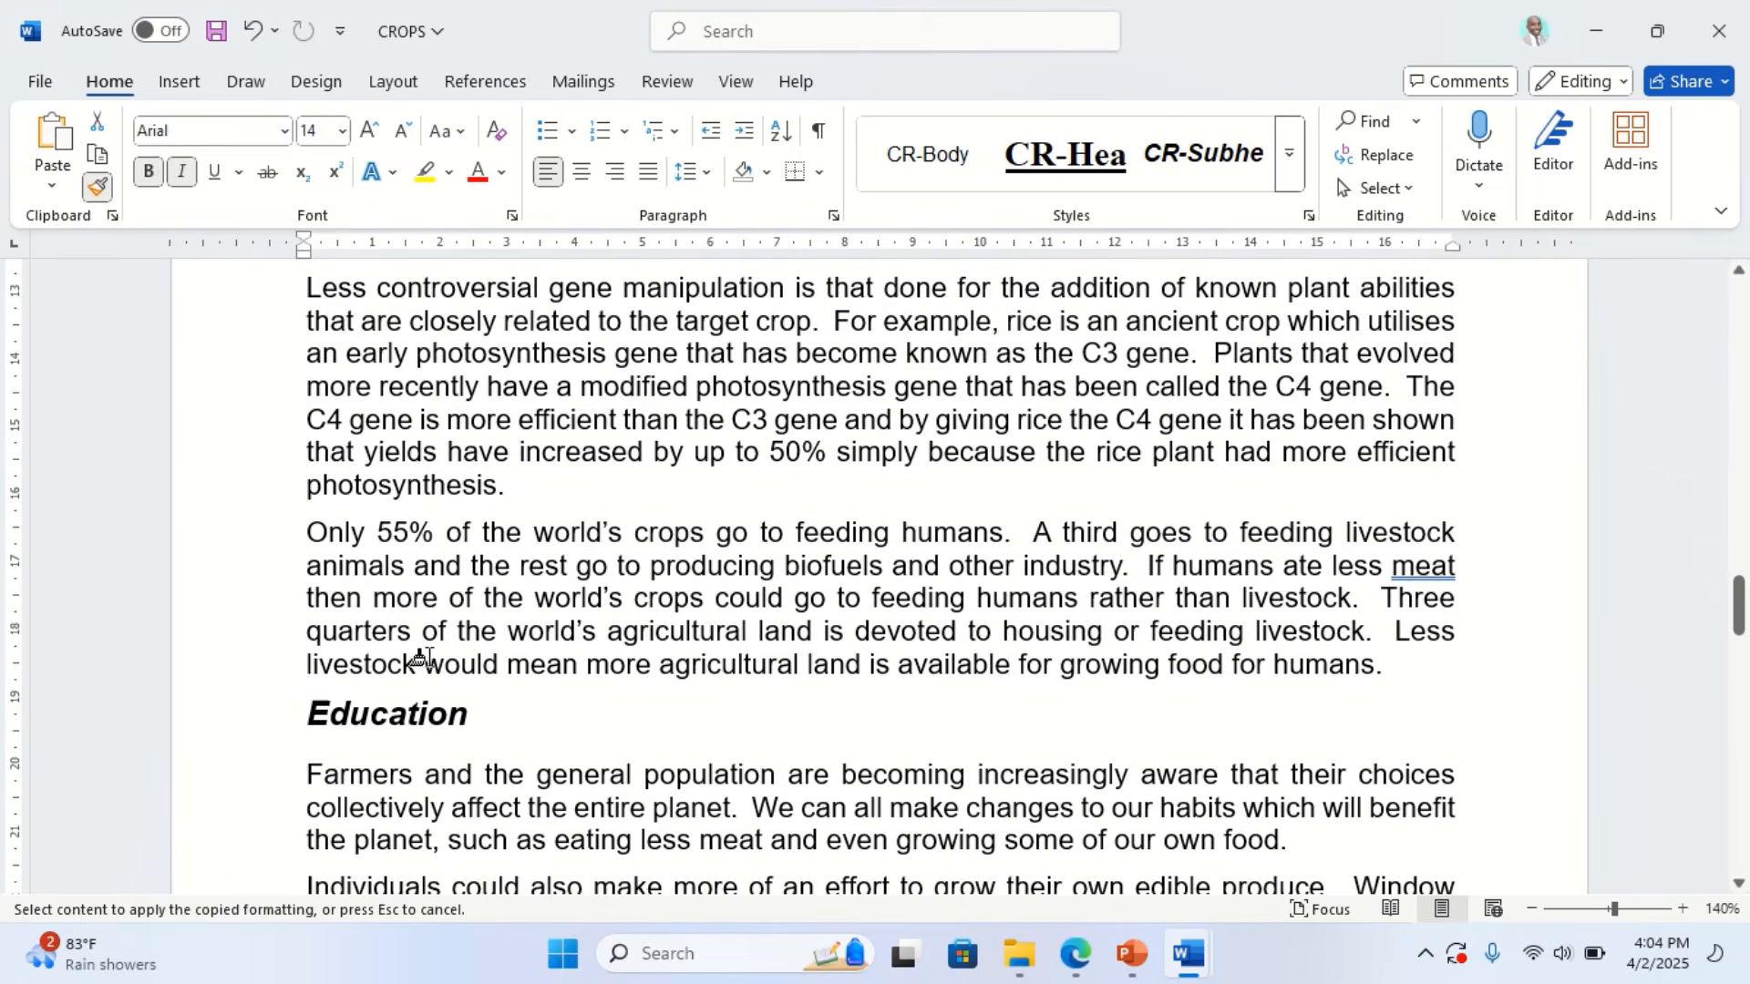
drag(297, 713, 485, 718)
scroll(365, 685, down, 5)
scroll(374, 690, down, 5)
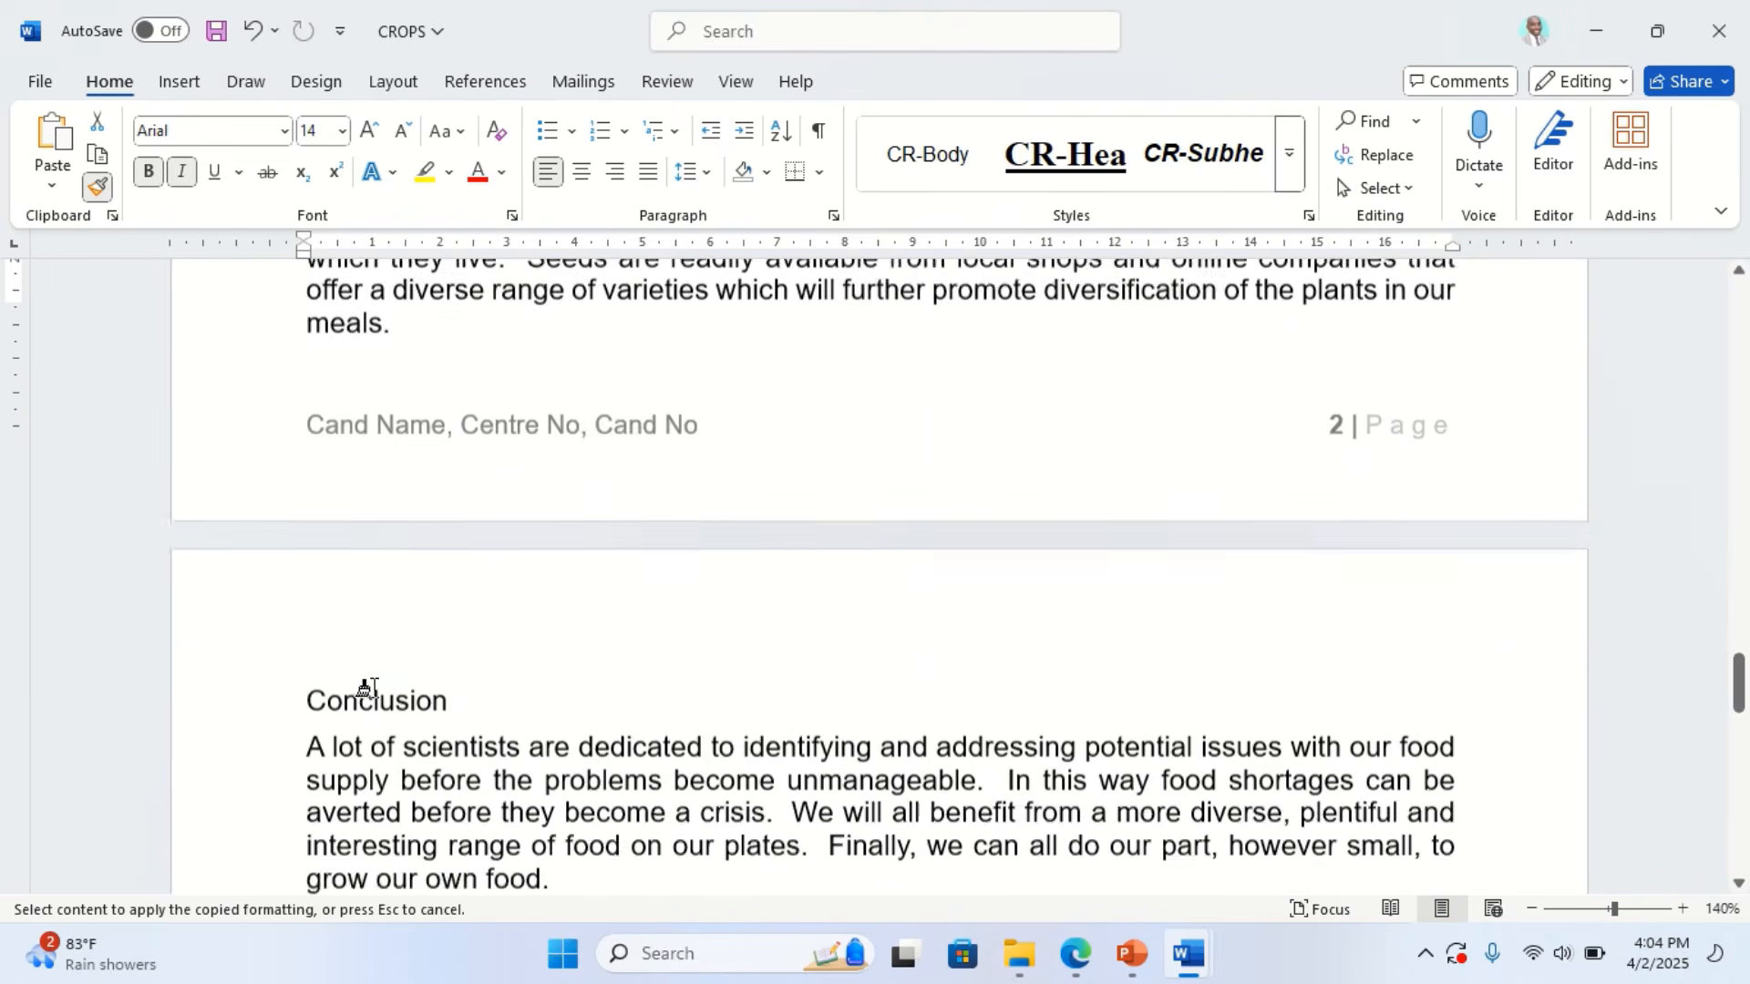
drag(293, 618, 463, 622)
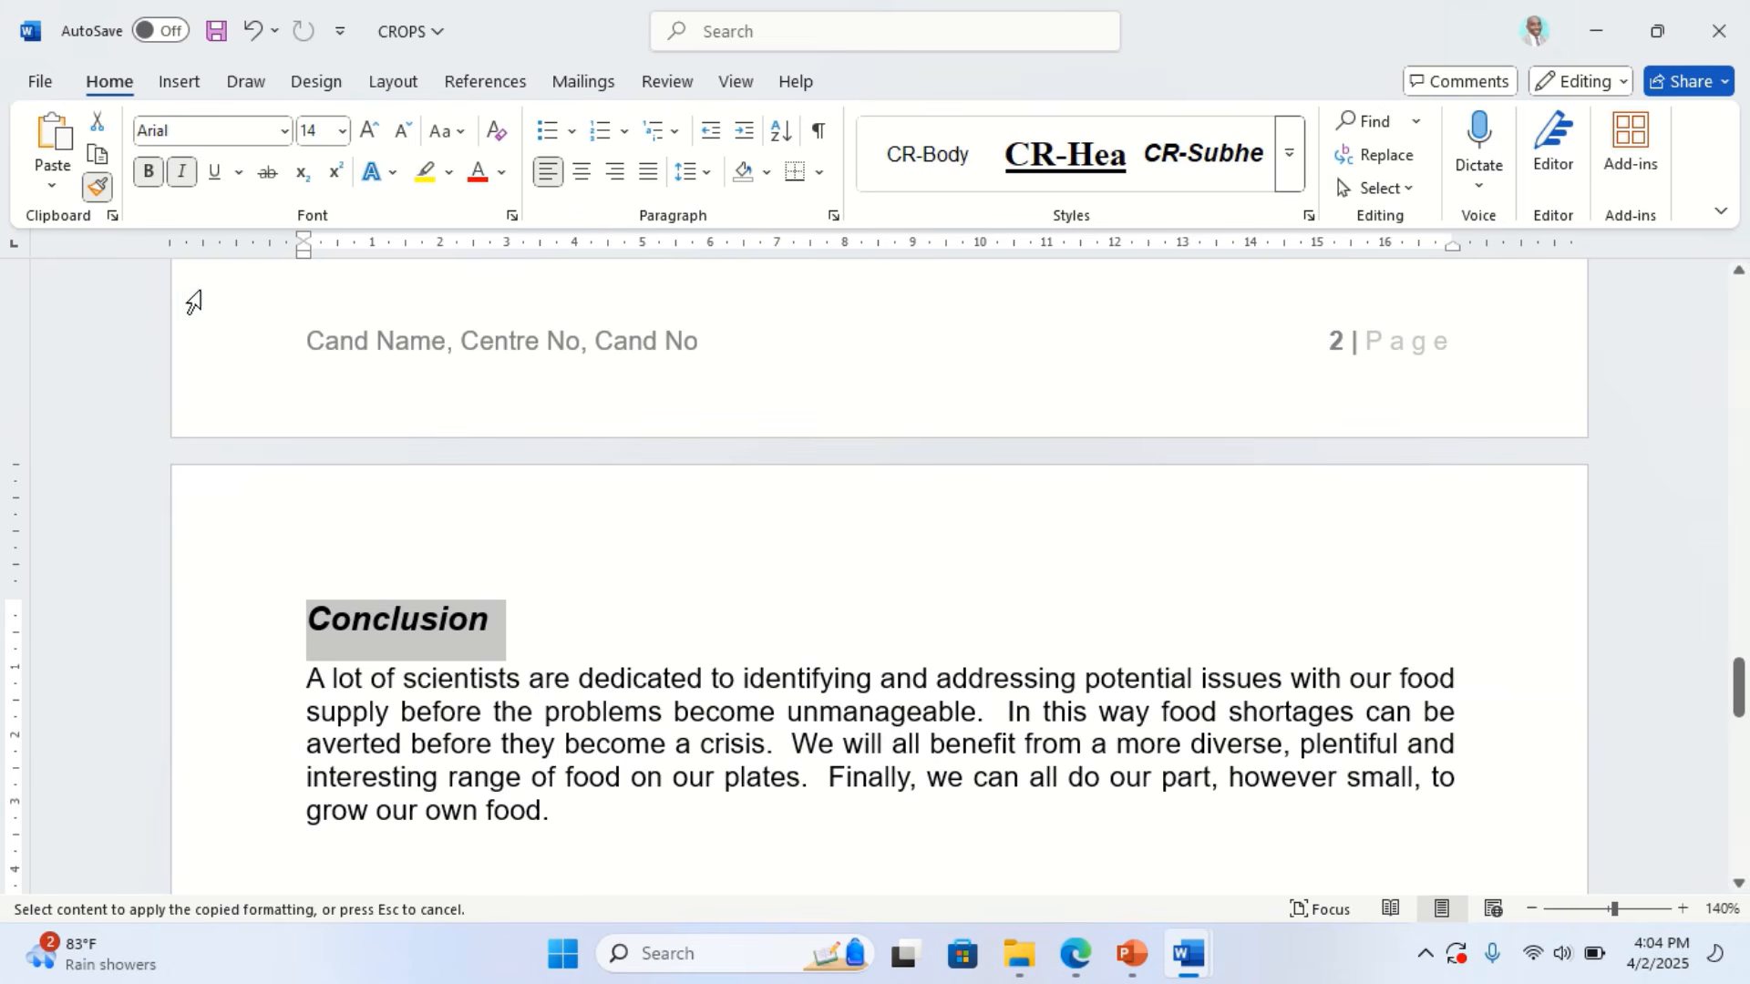
click(99, 189)
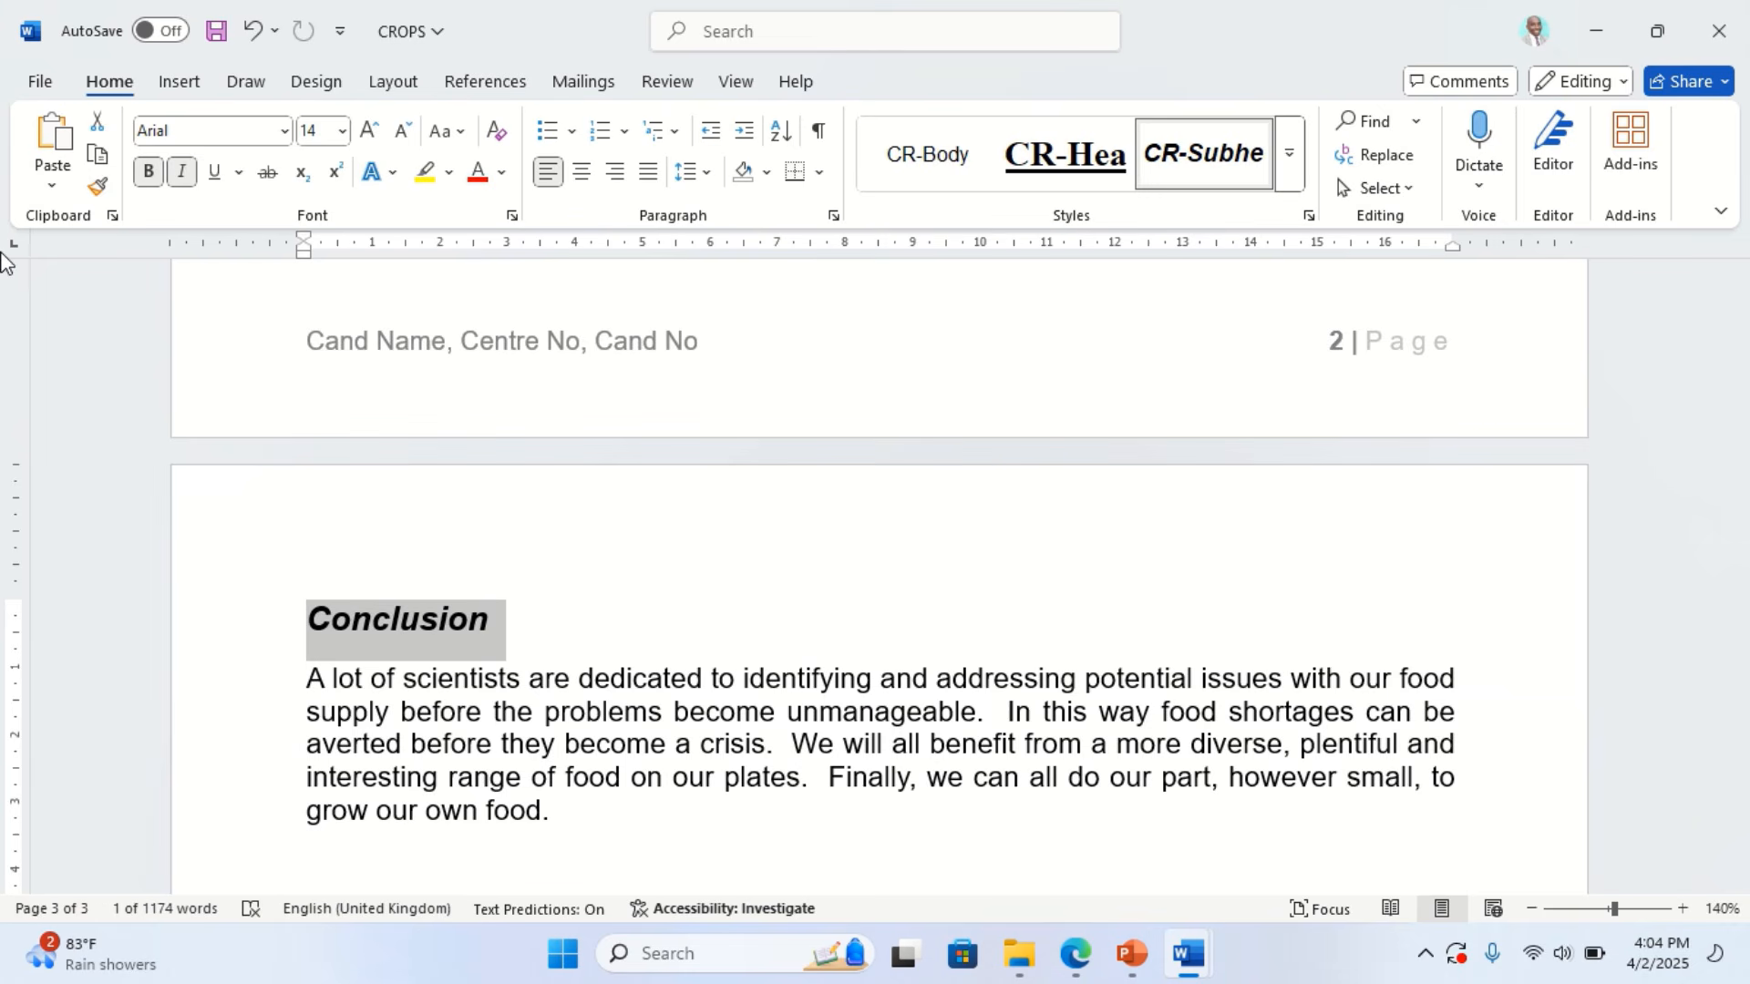
mouse_move(770, 14)
click(715, 91)
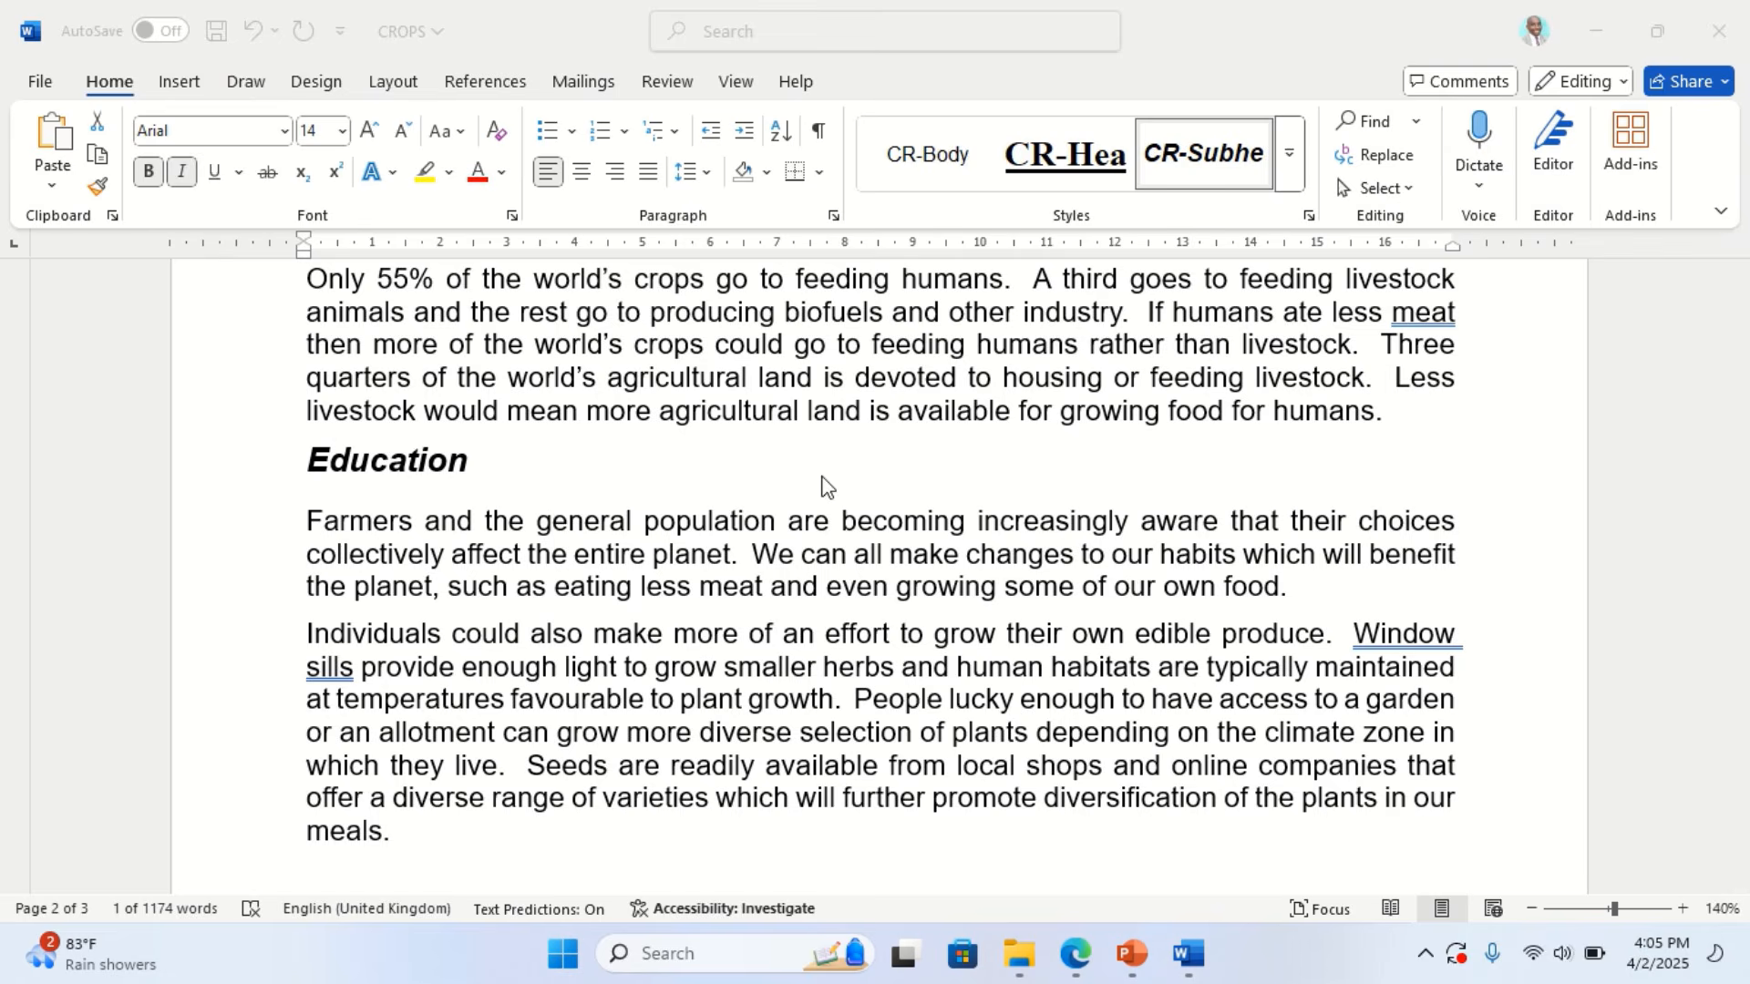
scroll(829, 484, up, 3)
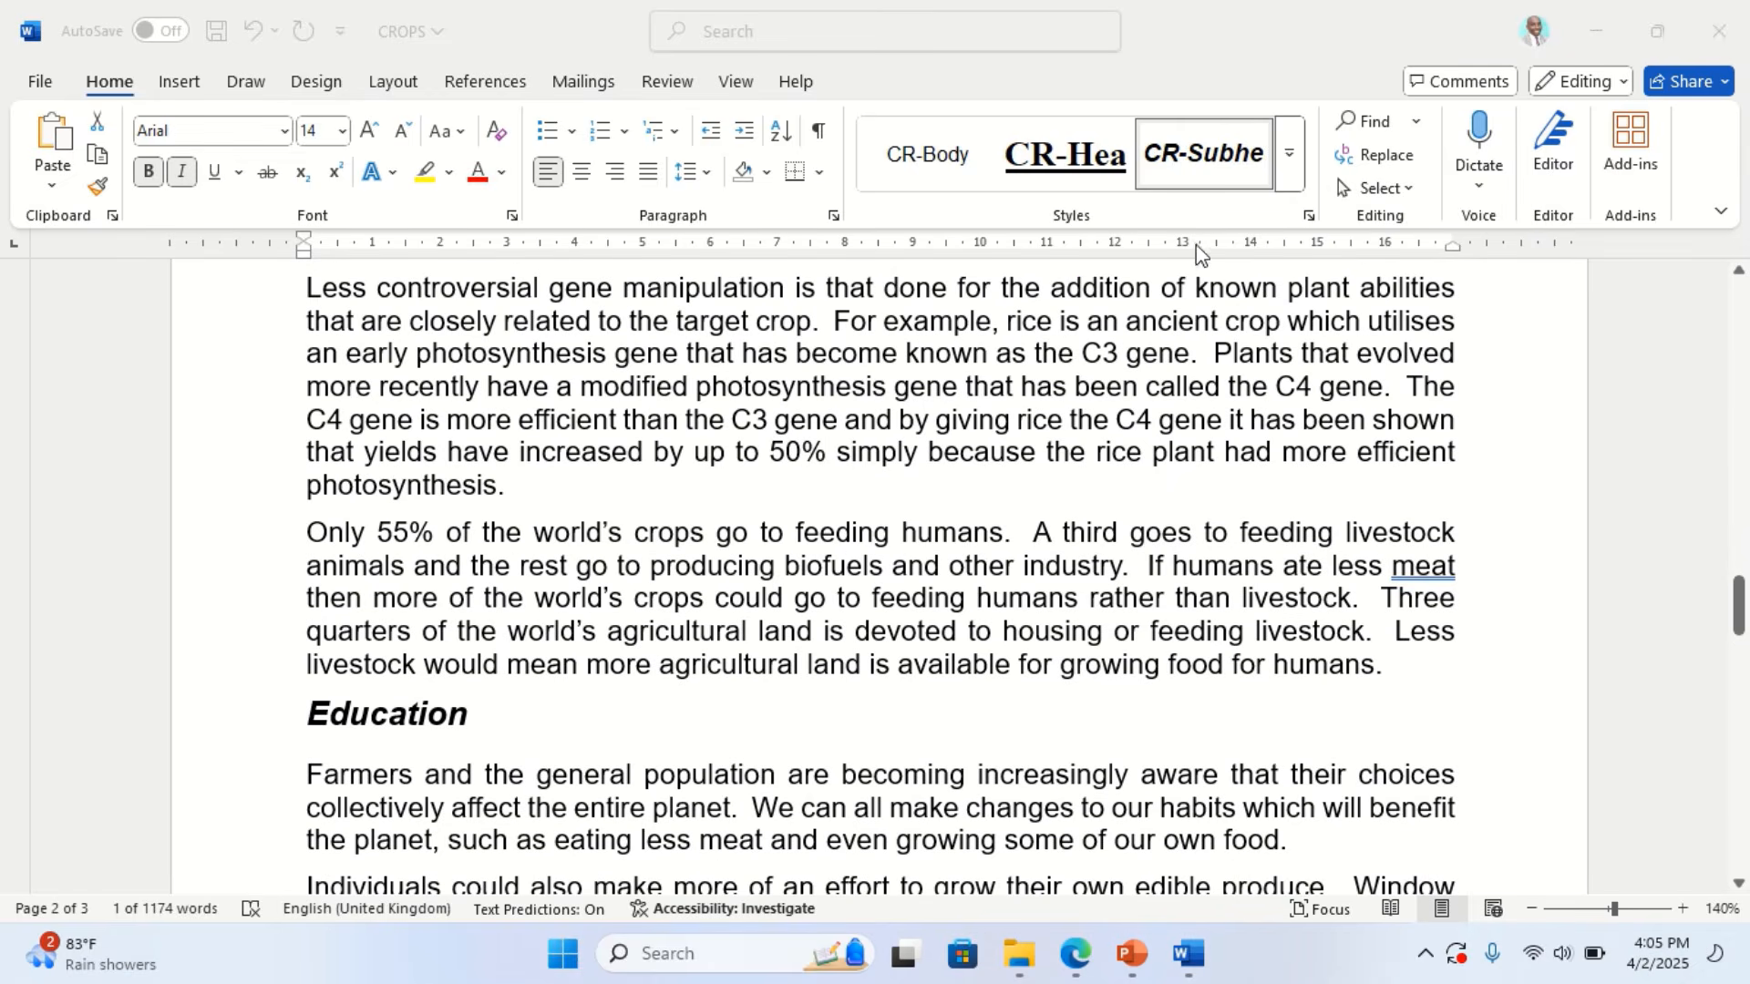
Switch to the task sheet in Edge and highlight the marks of task 8 and the key words of task 9's text range, Crop Diversity to "plants in our meals"
click(1074, 955)
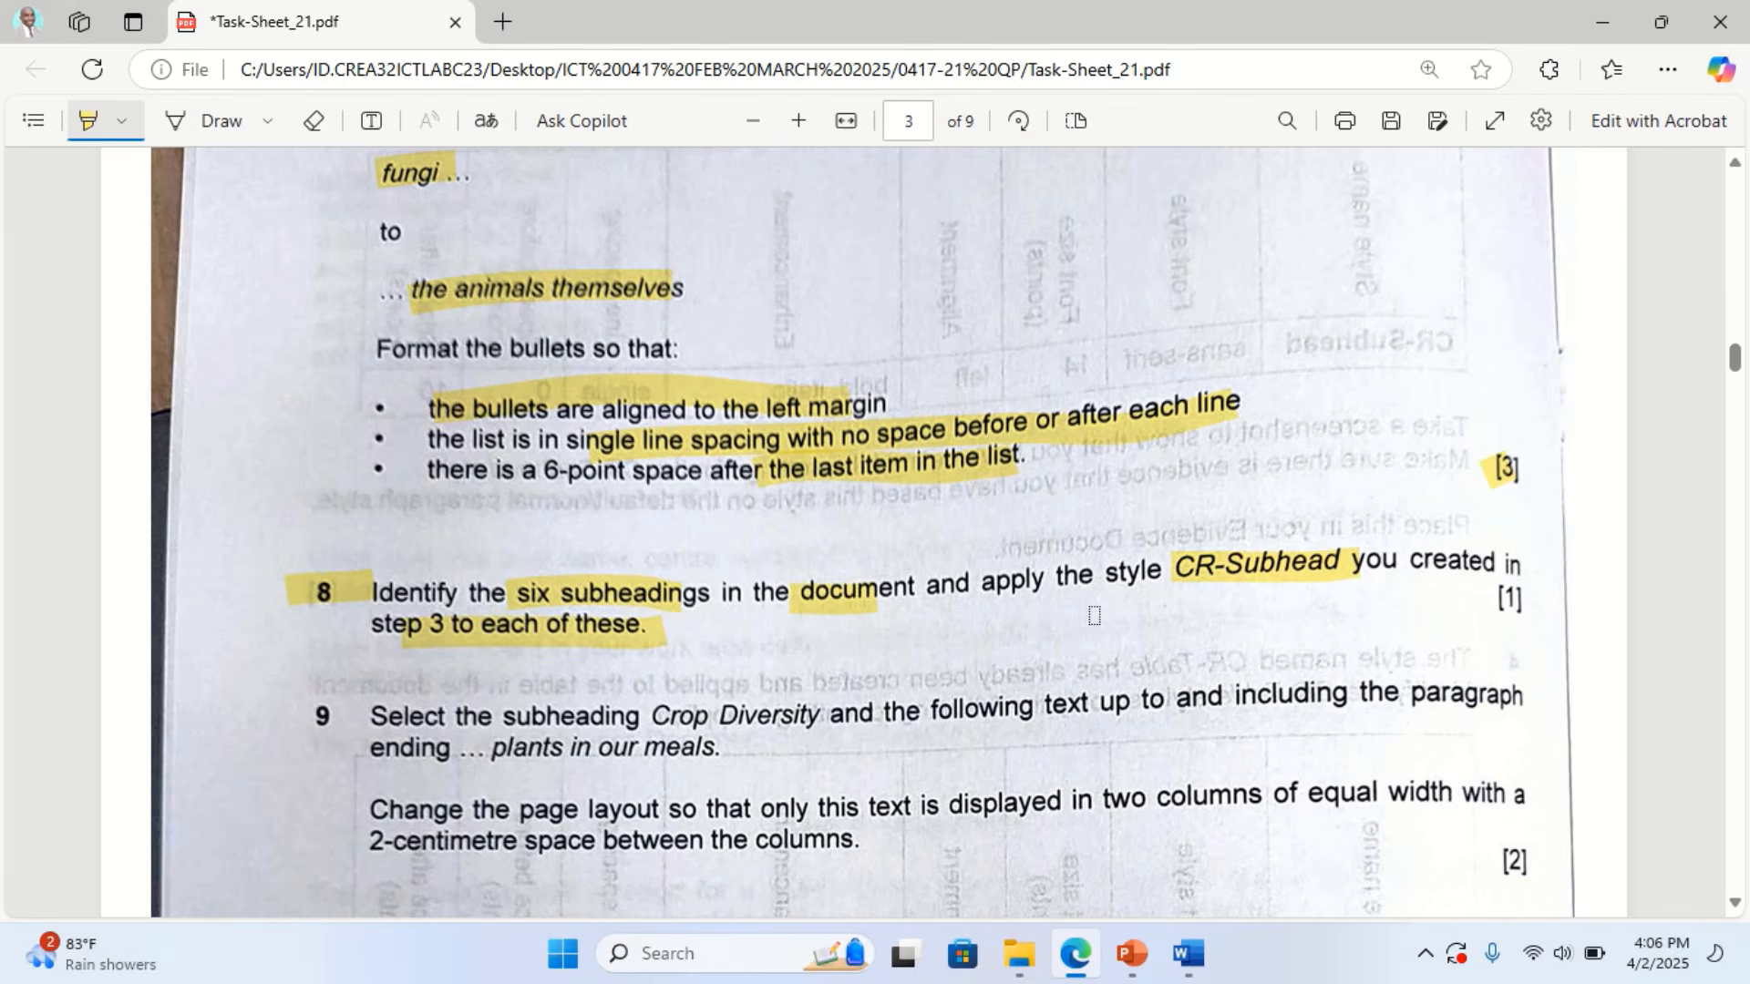
drag(1462, 585, 1529, 571)
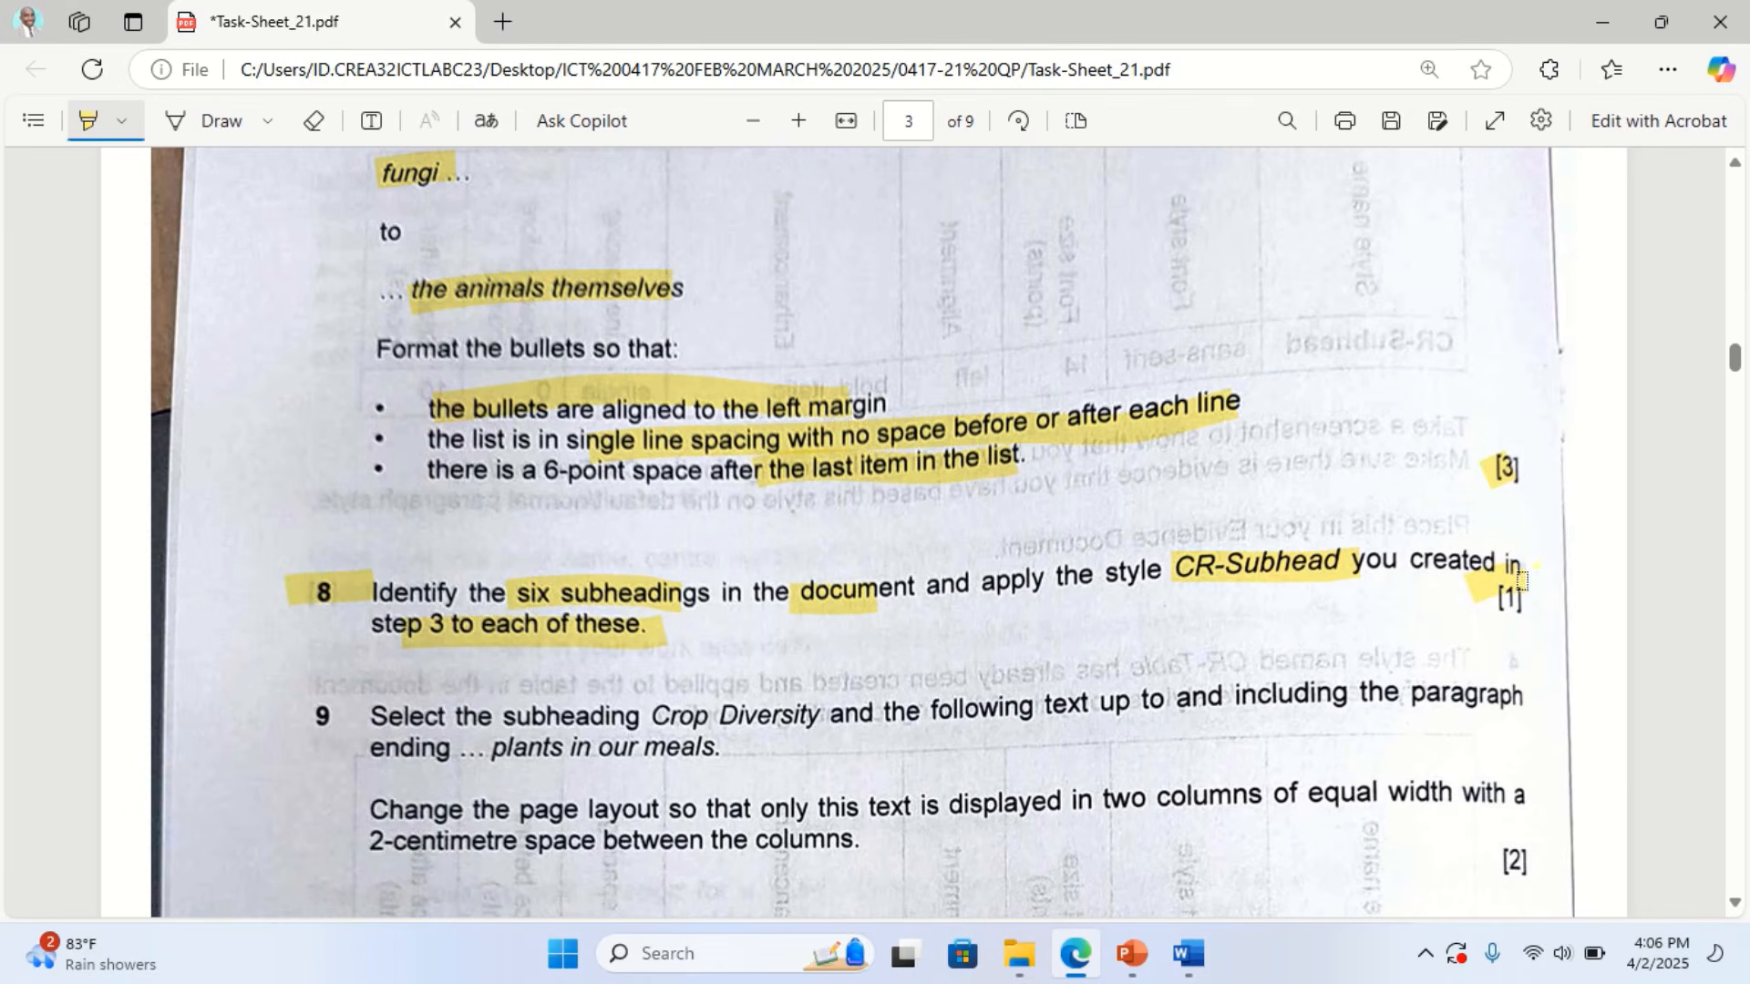
drag(306, 709, 336, 712)
drag(649, 722, 777, 716)
drag(905, 711, 1506, 690)
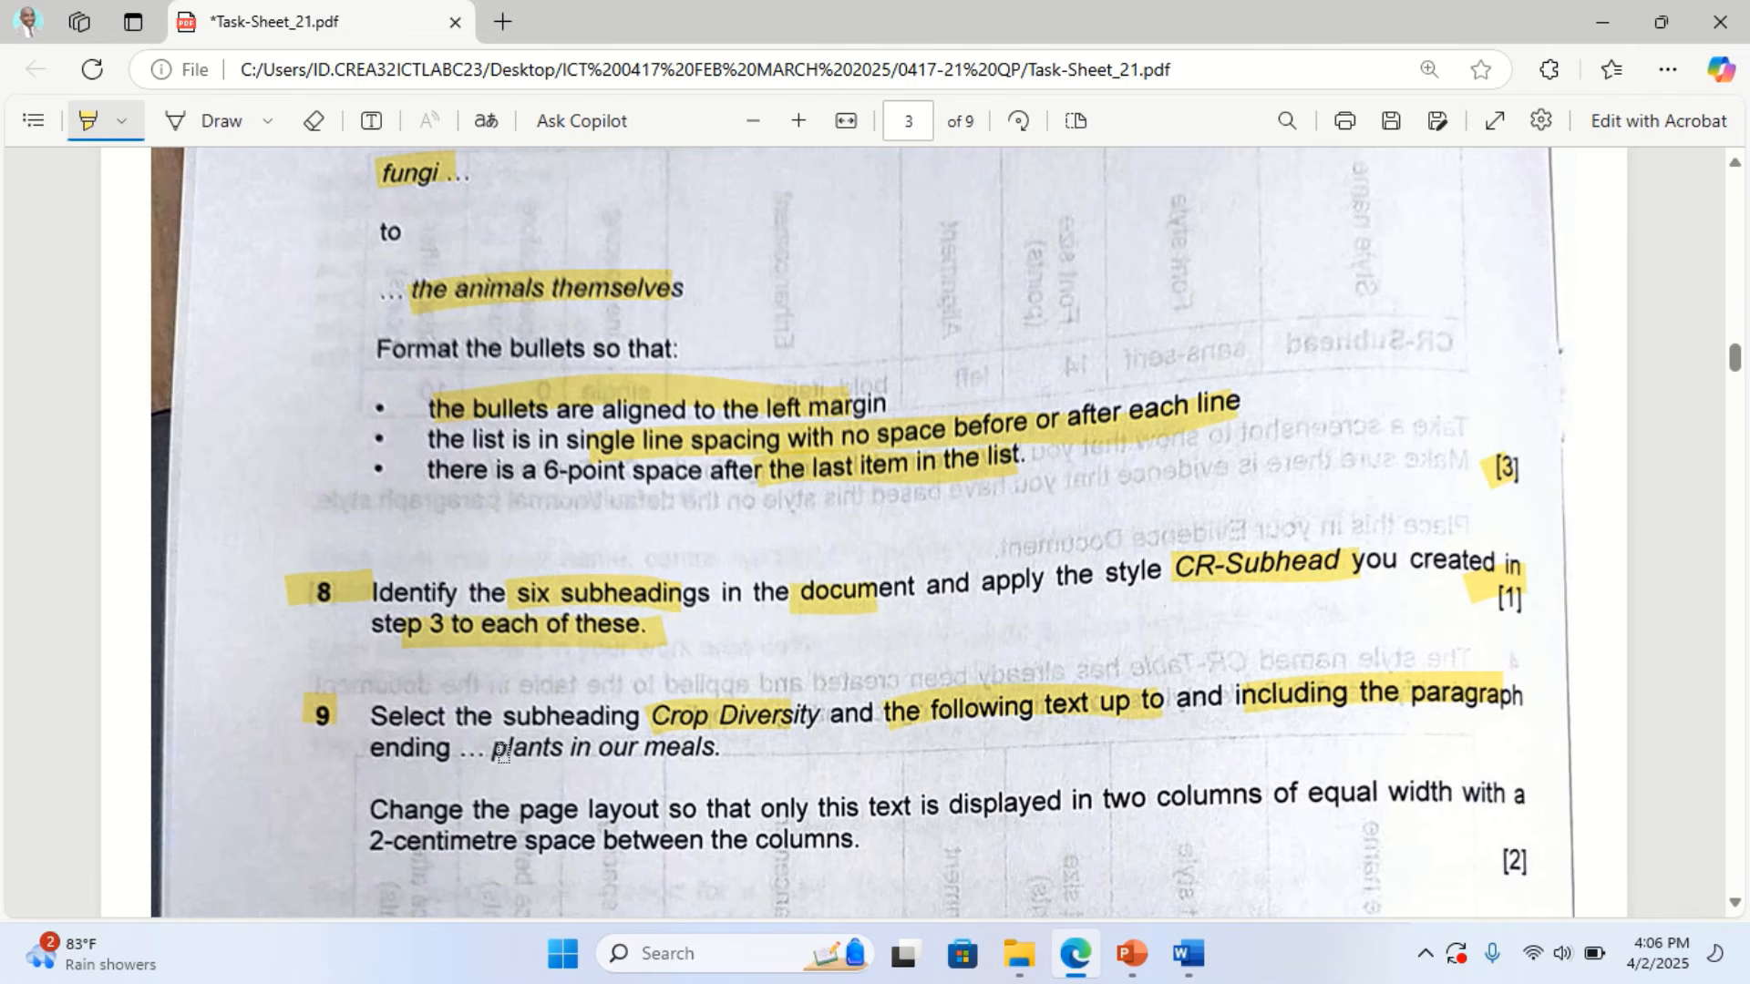
drag(478, 755, 721, 755)
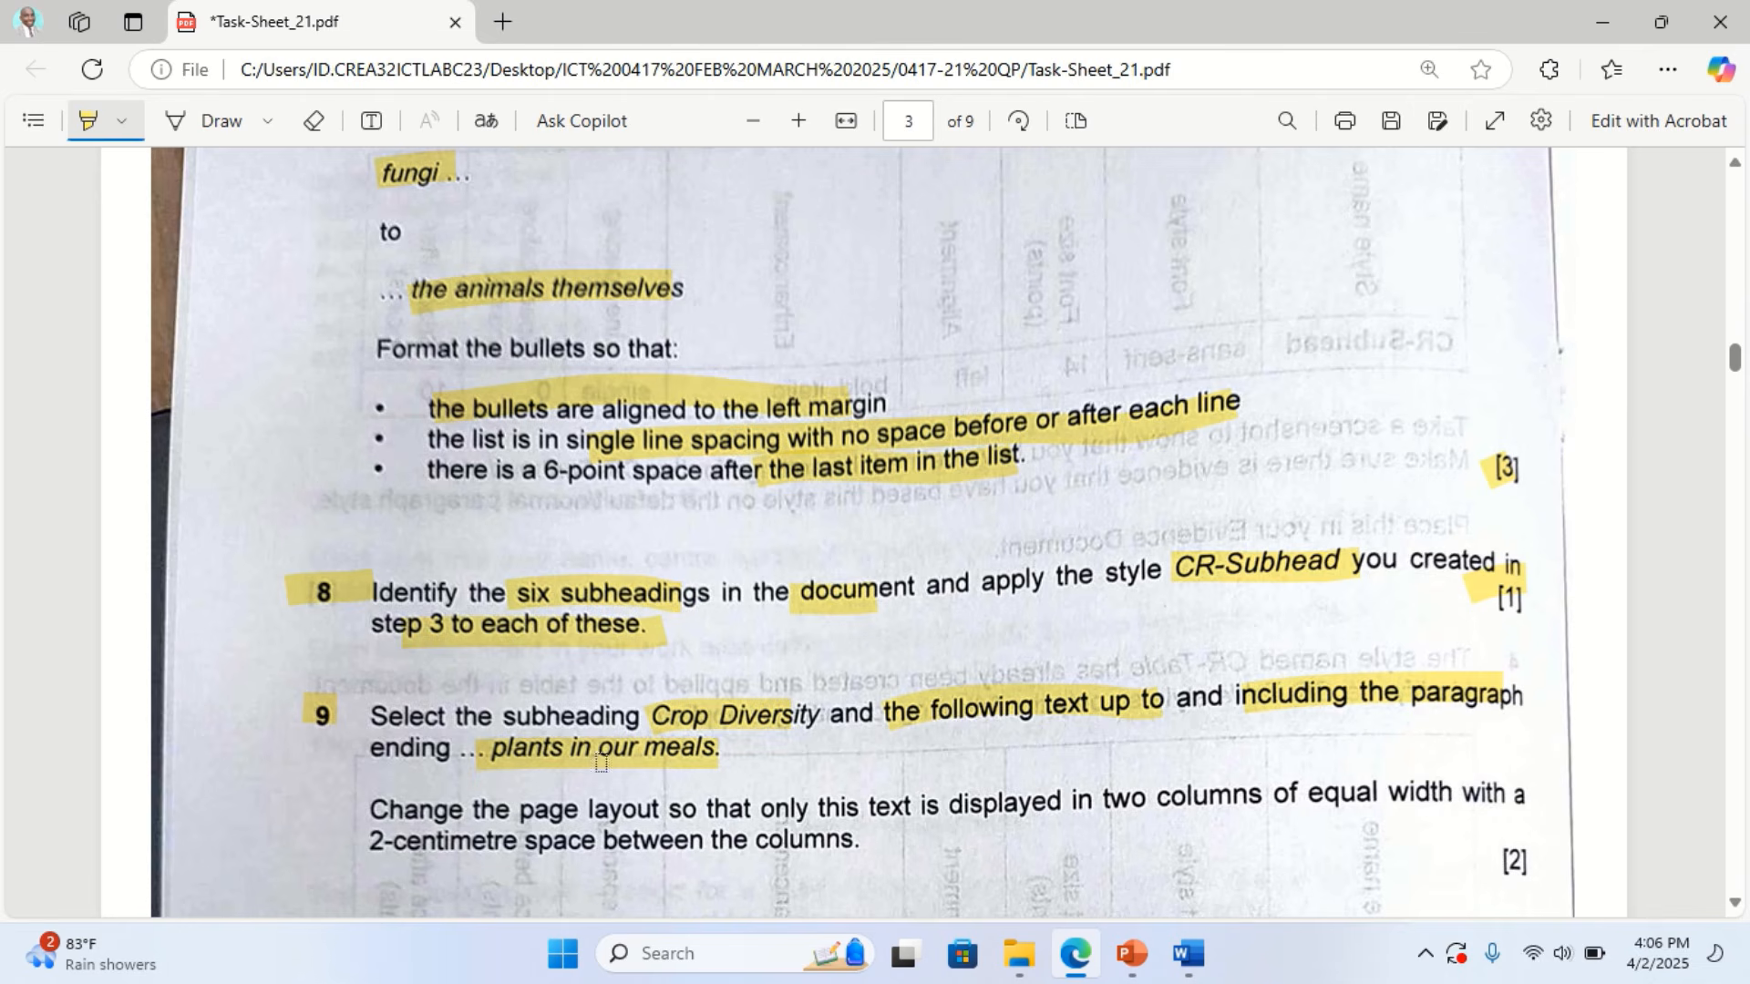
Switch to the CROPS document in Word, search for "plants in our meal" and place the cursor at the end of that paragraph
mouse_move(1185, 953)
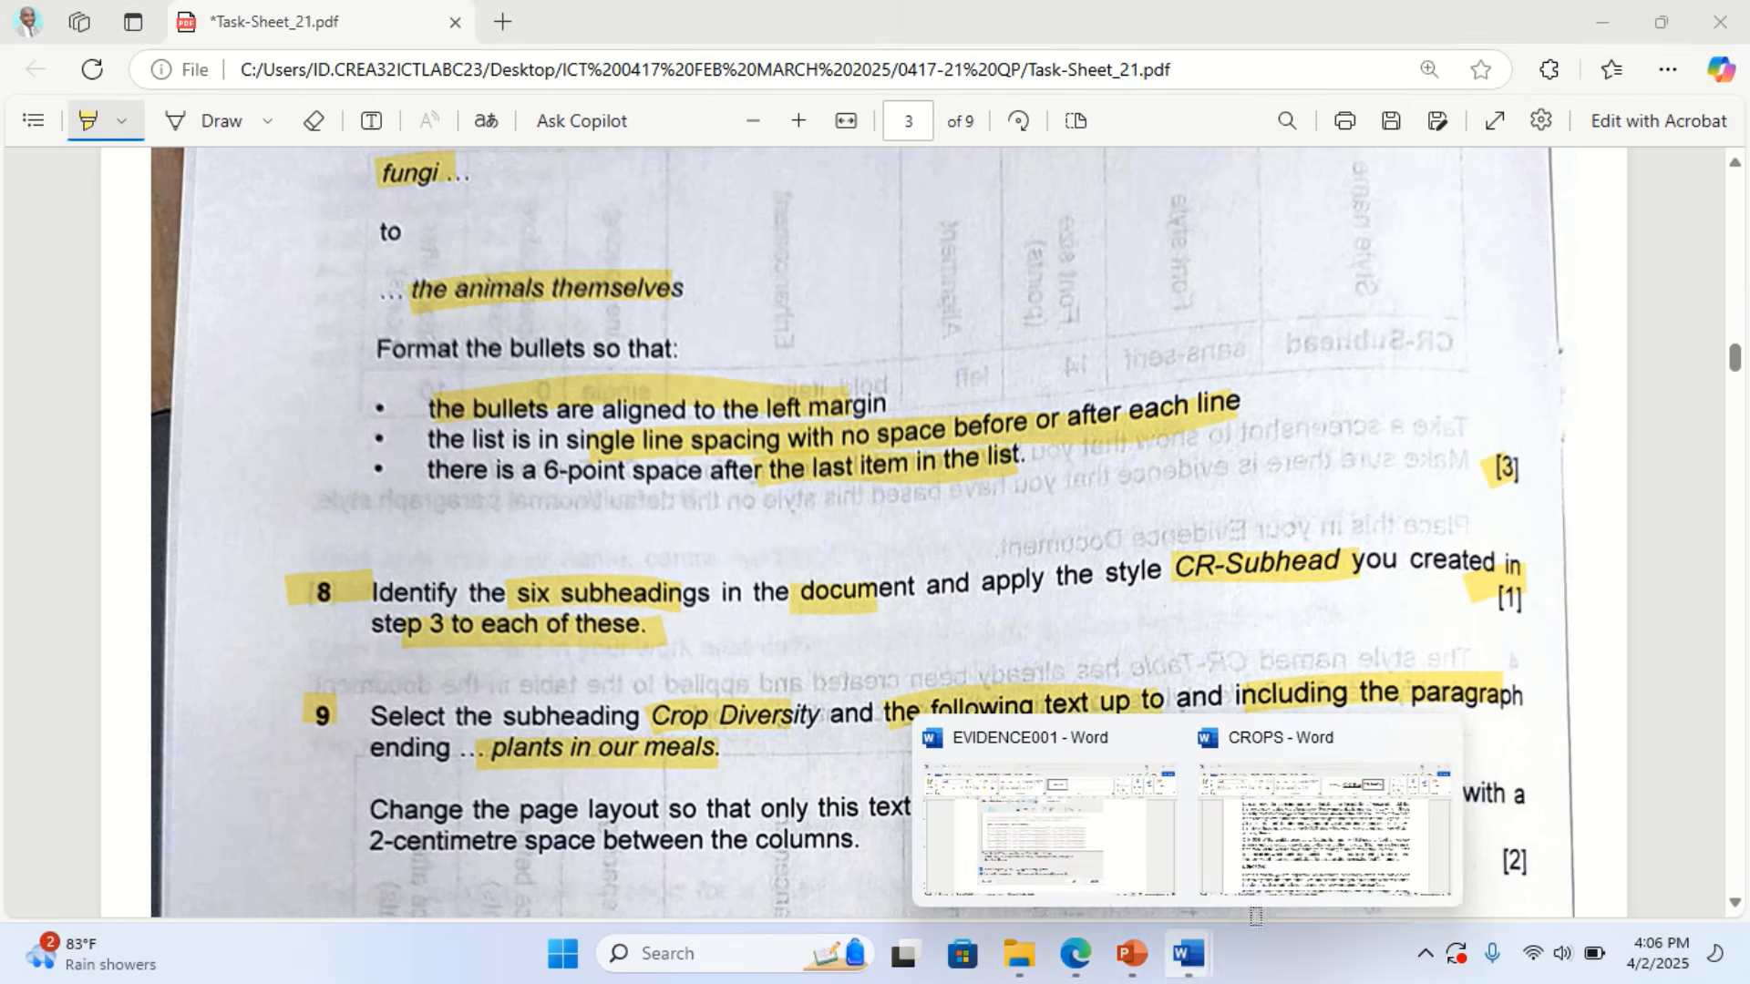
click(1335, 834)
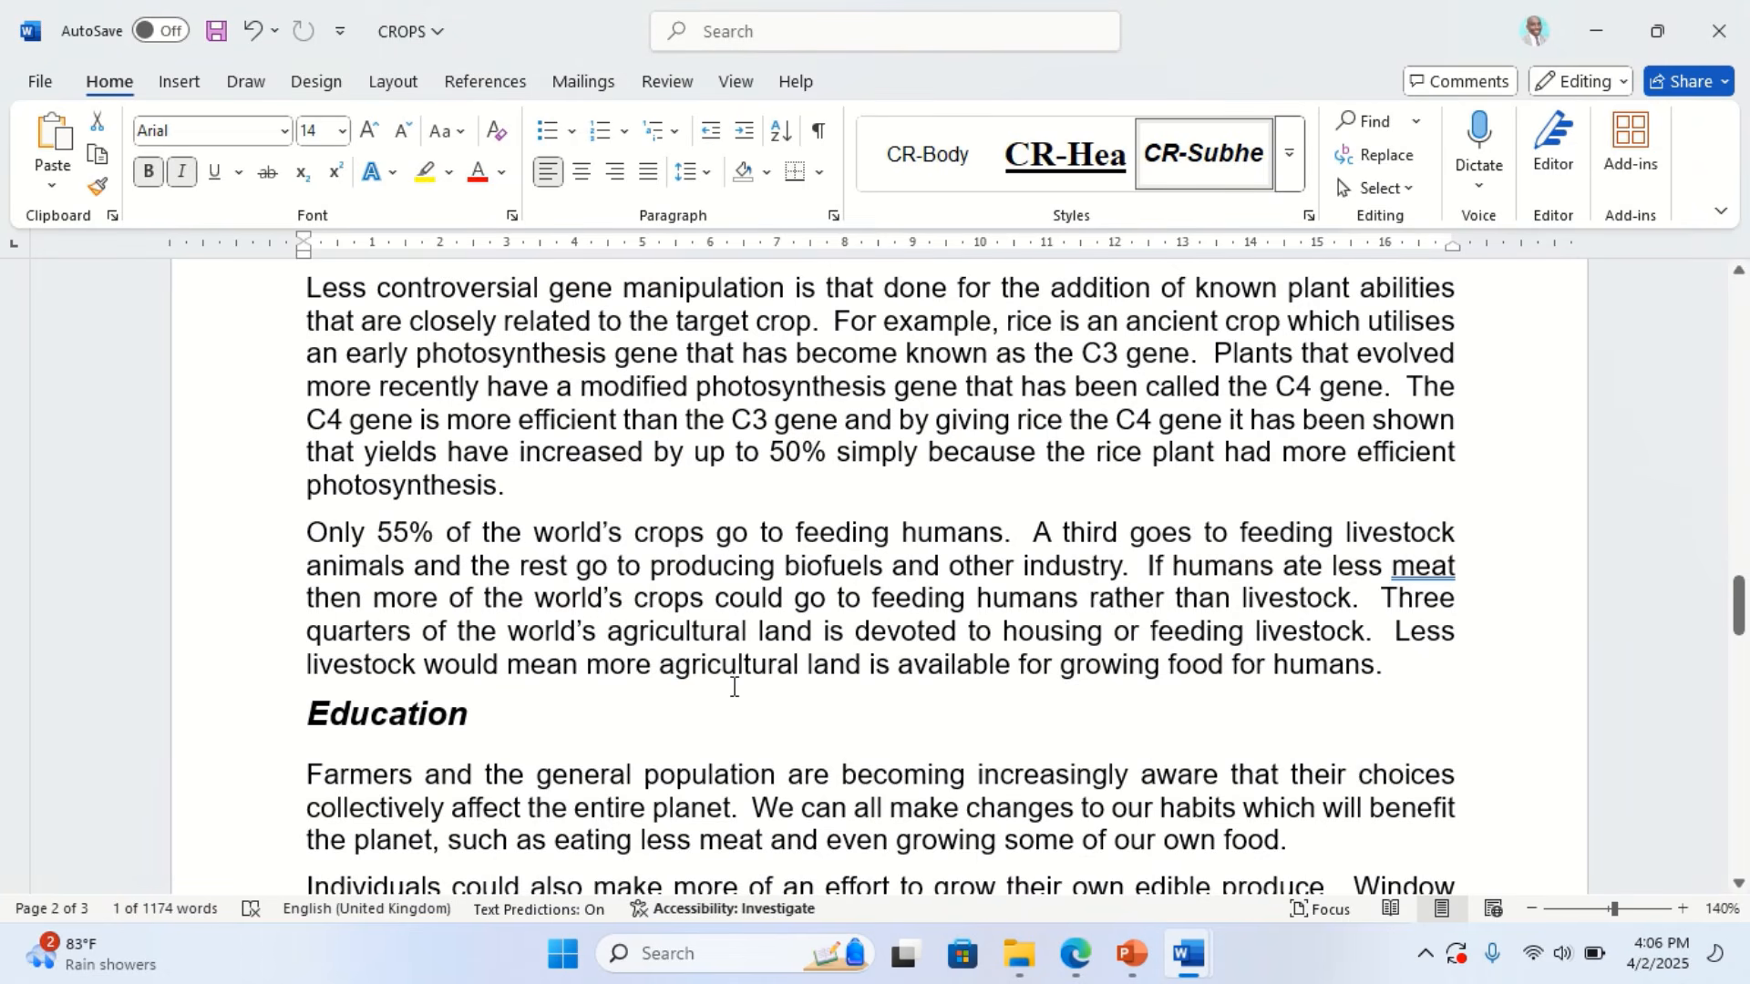
key(ctrl+f)
key(Return)
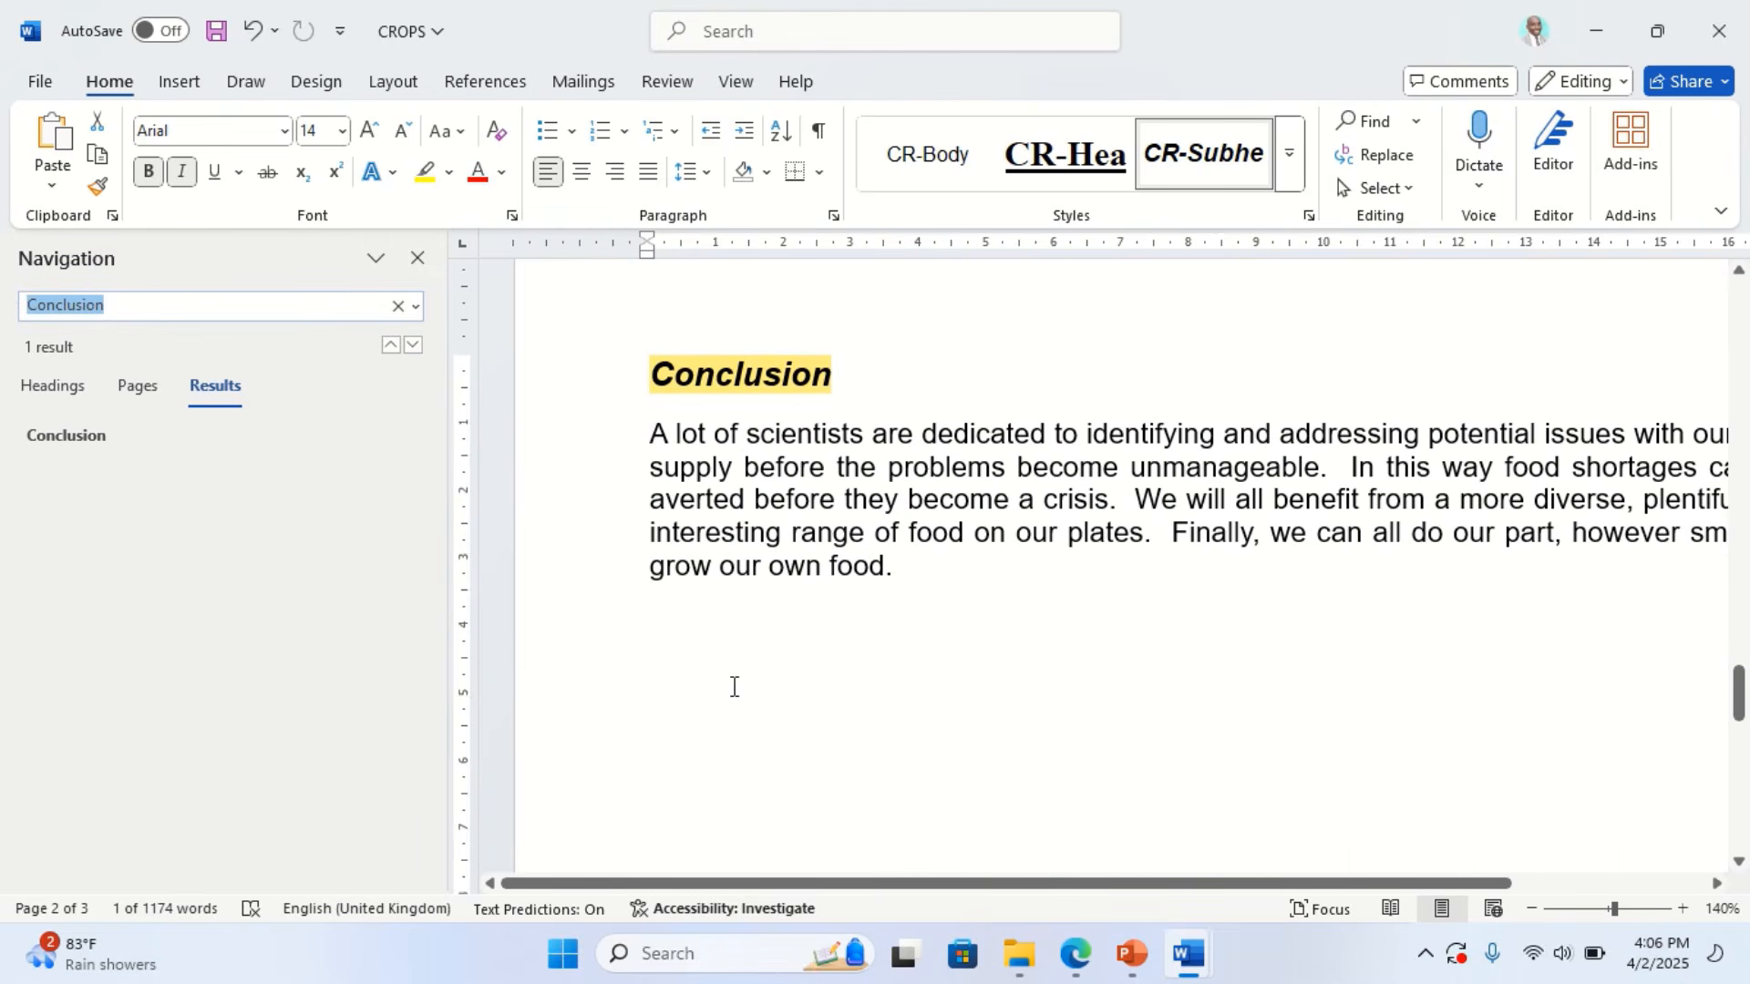
text(pa)
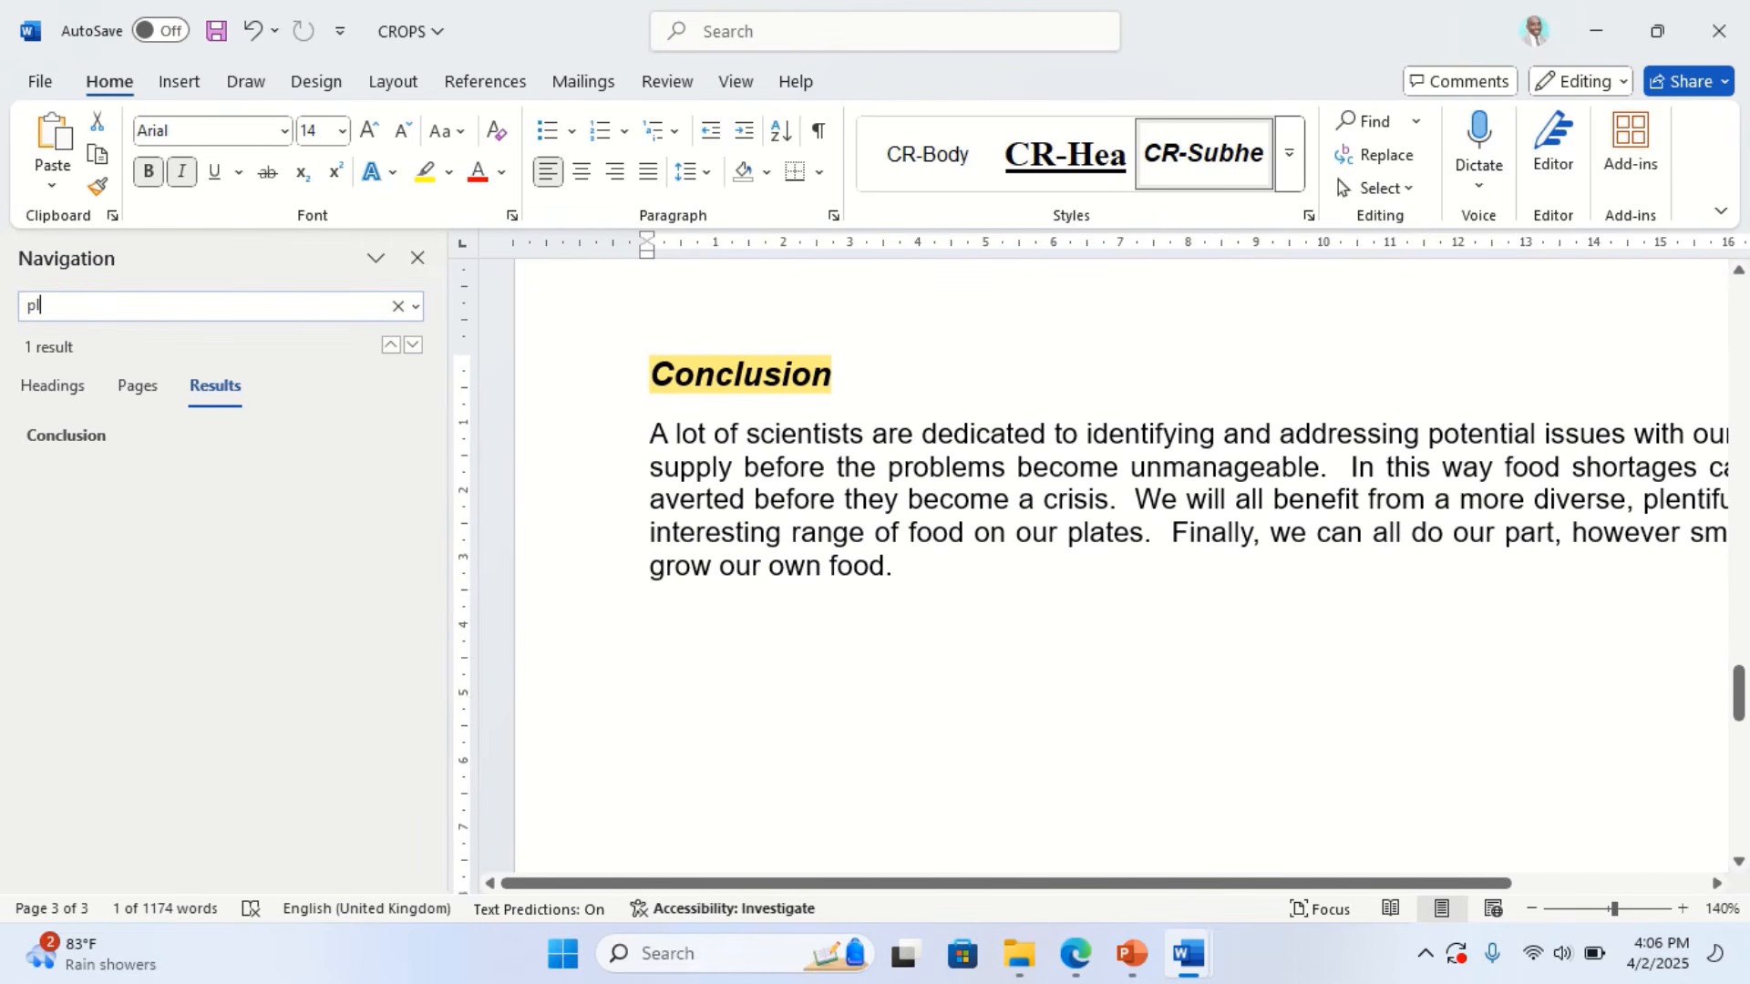
text(lants in our means)
key(BackSpace)
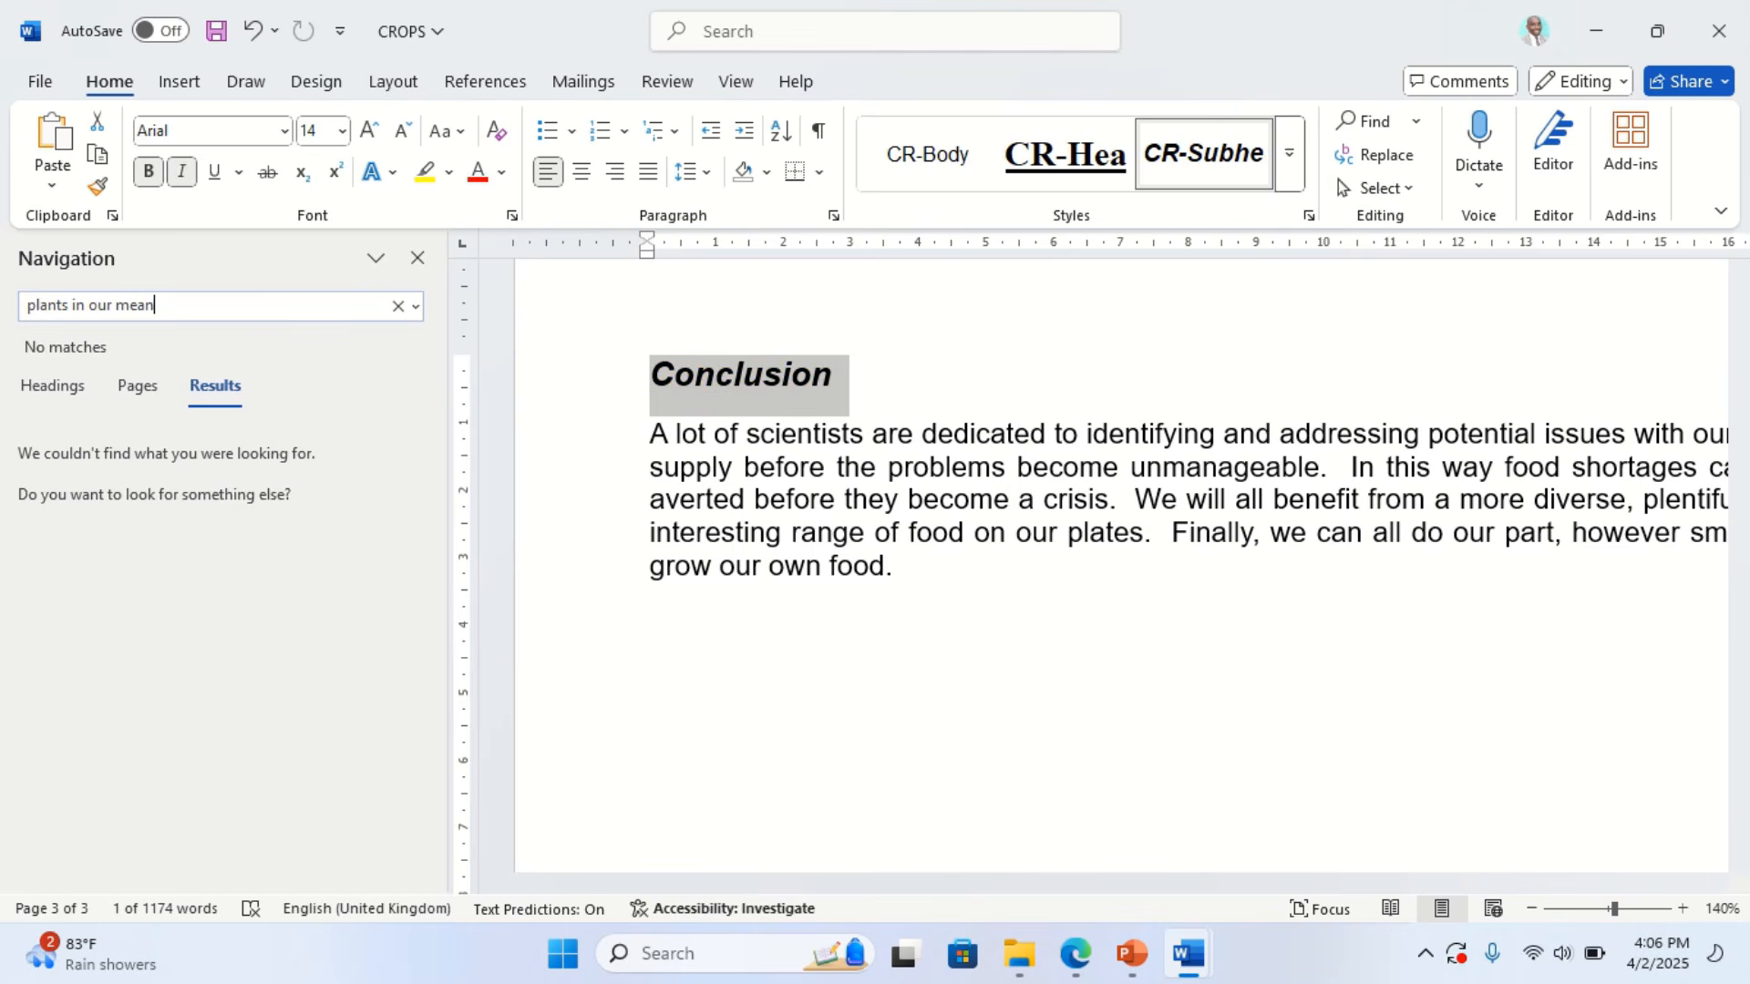
text(l)
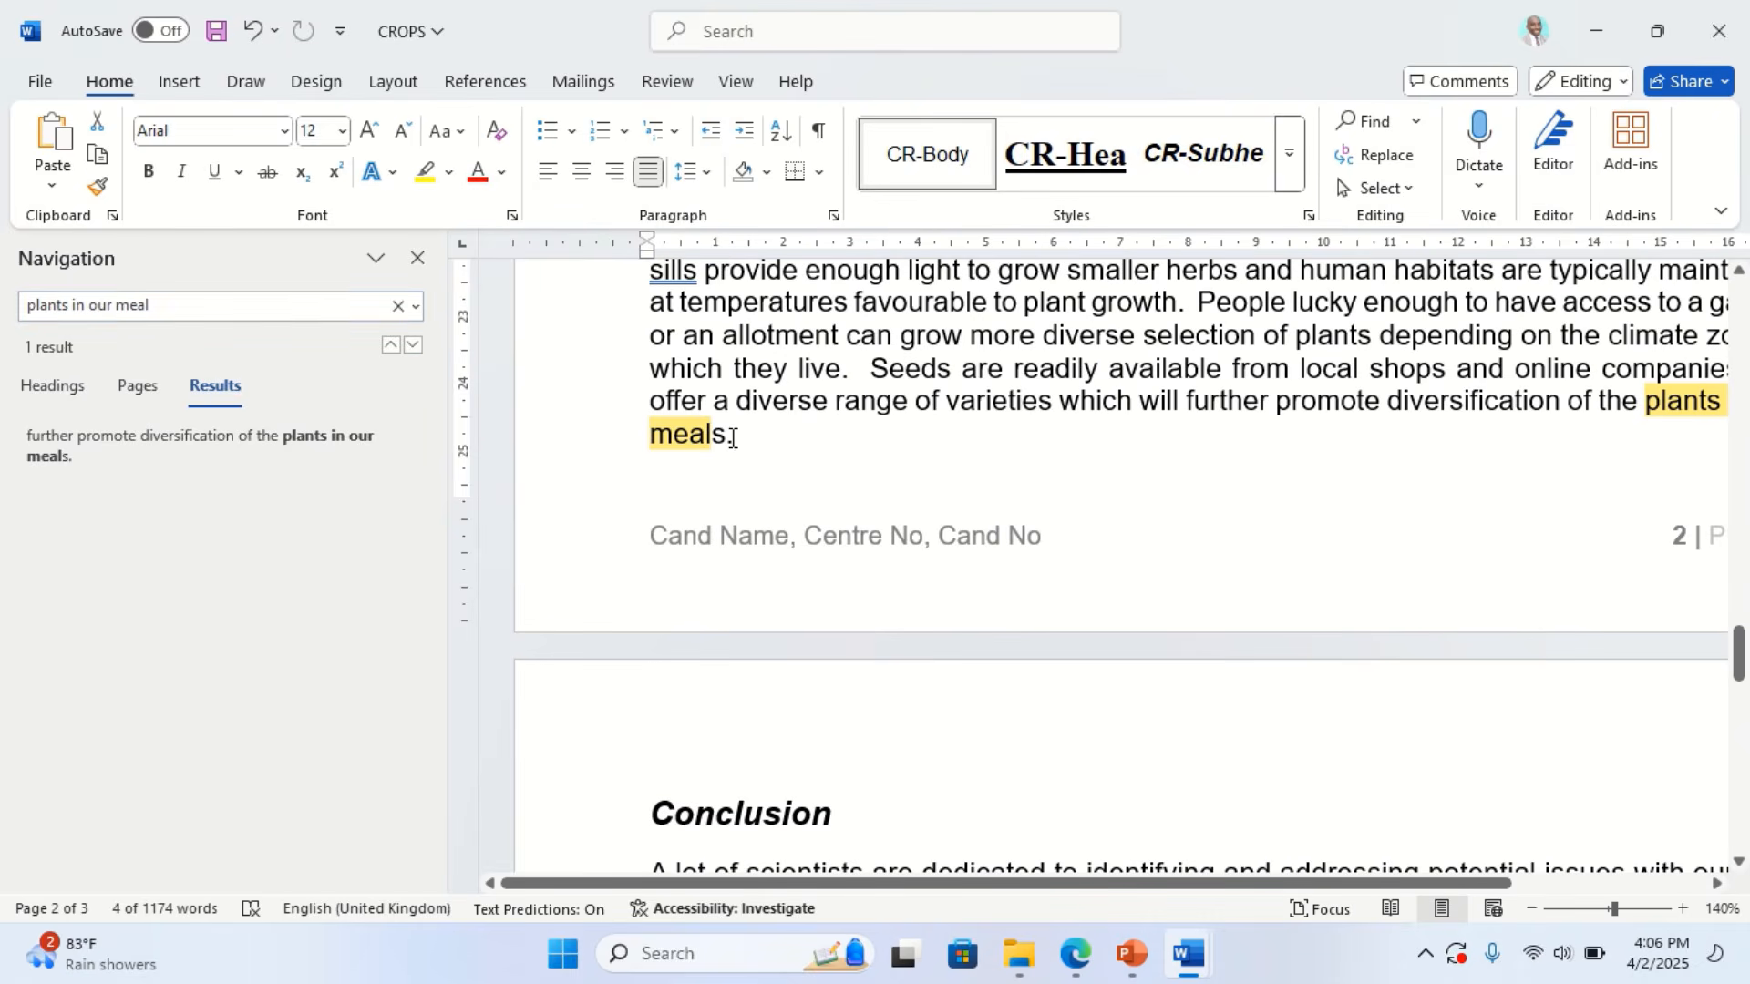
click(732, 438)
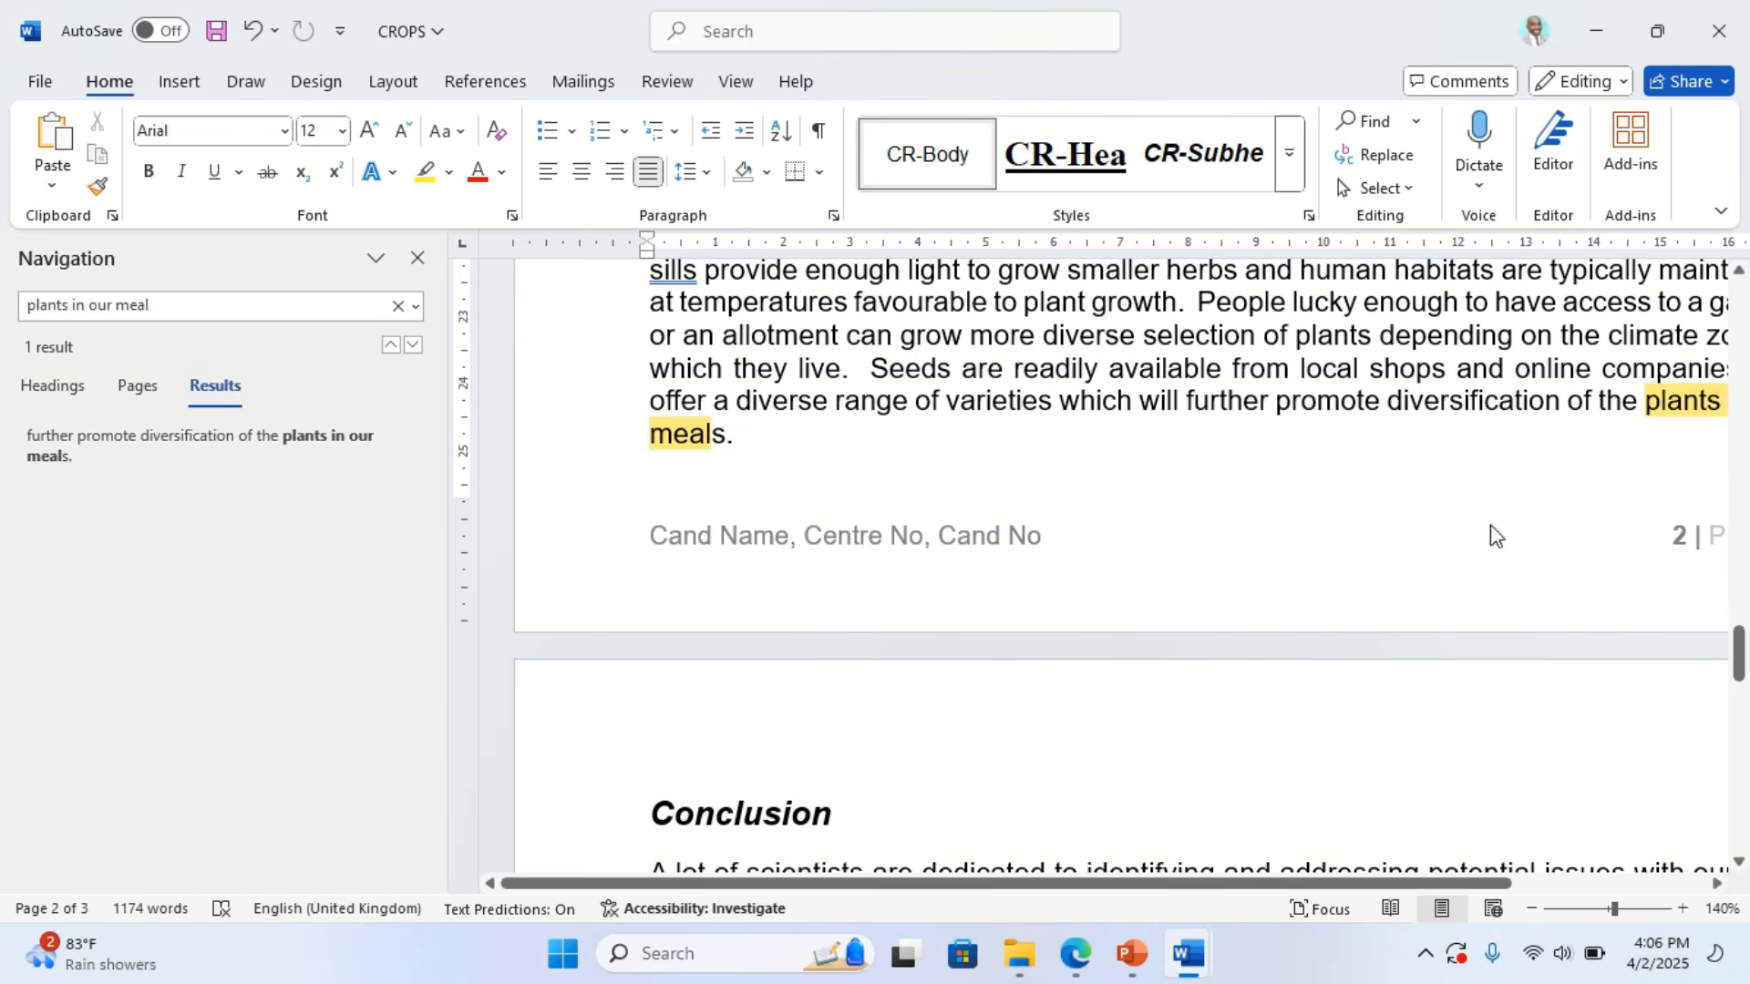
Recheck task 9 in the task sheet, close the search, and select the text from the Crop Diversity subheading through "plants in our meals."
scroll(945, 593, up, 2)
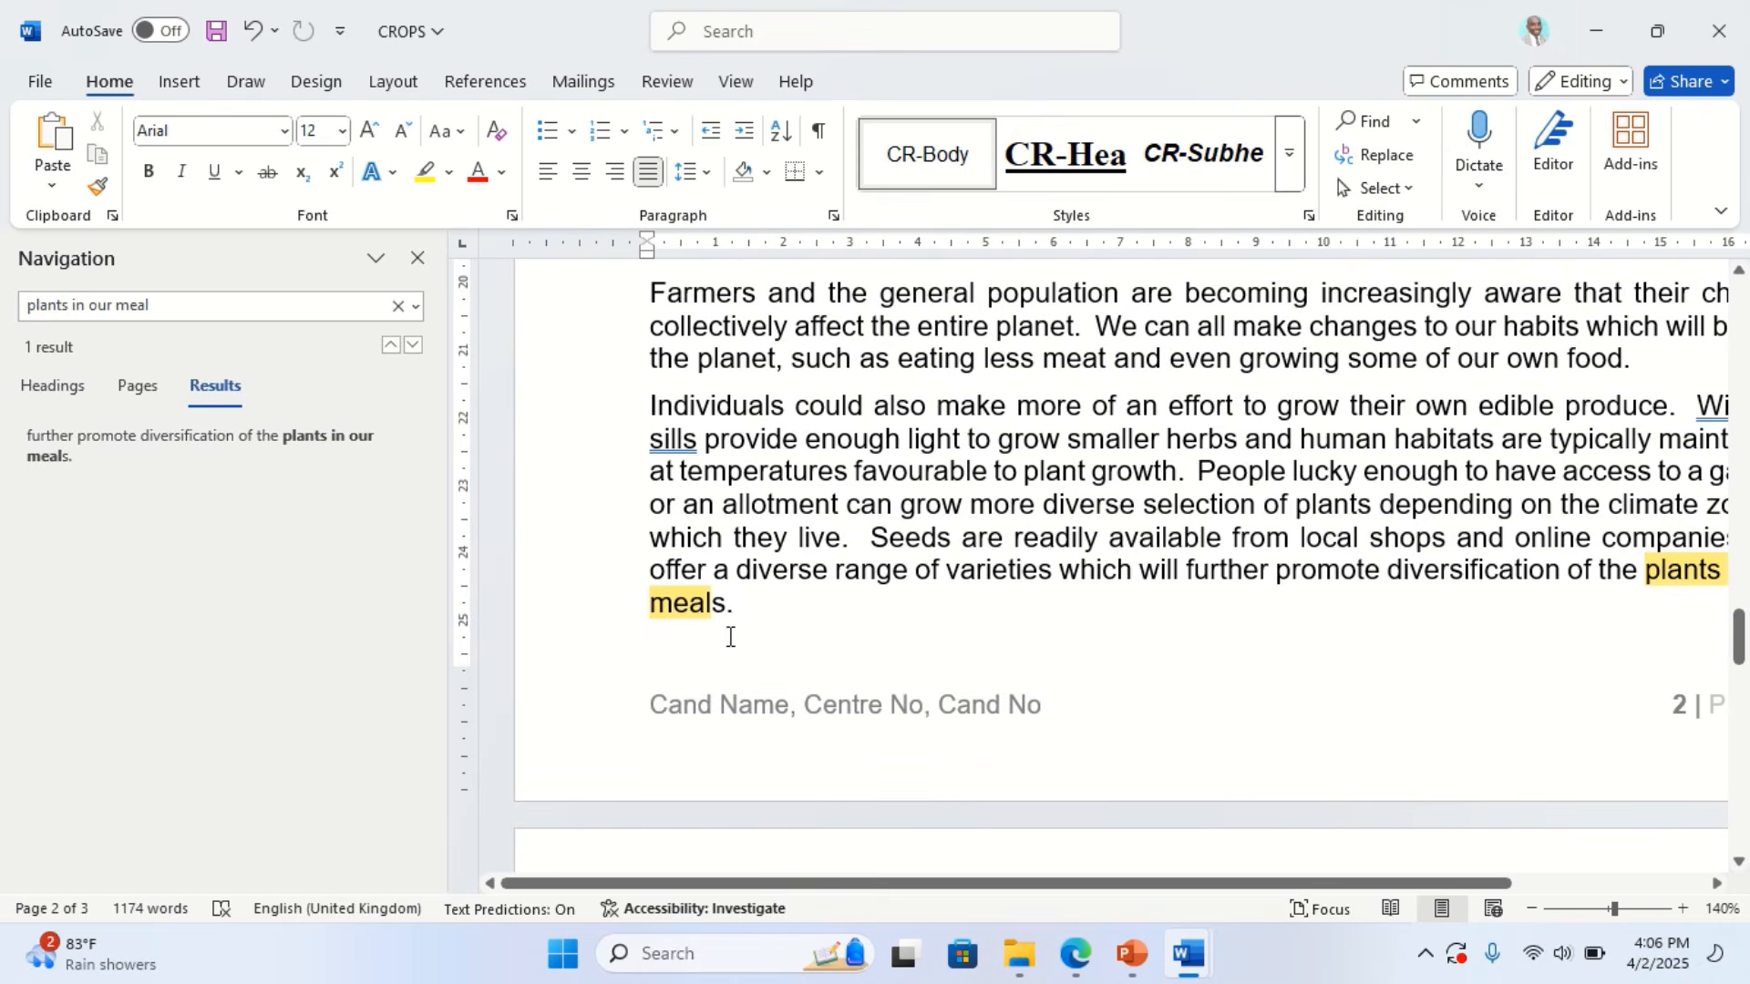
scroll(730, 633, down, 3)
scroll(762, 563, up, 3)
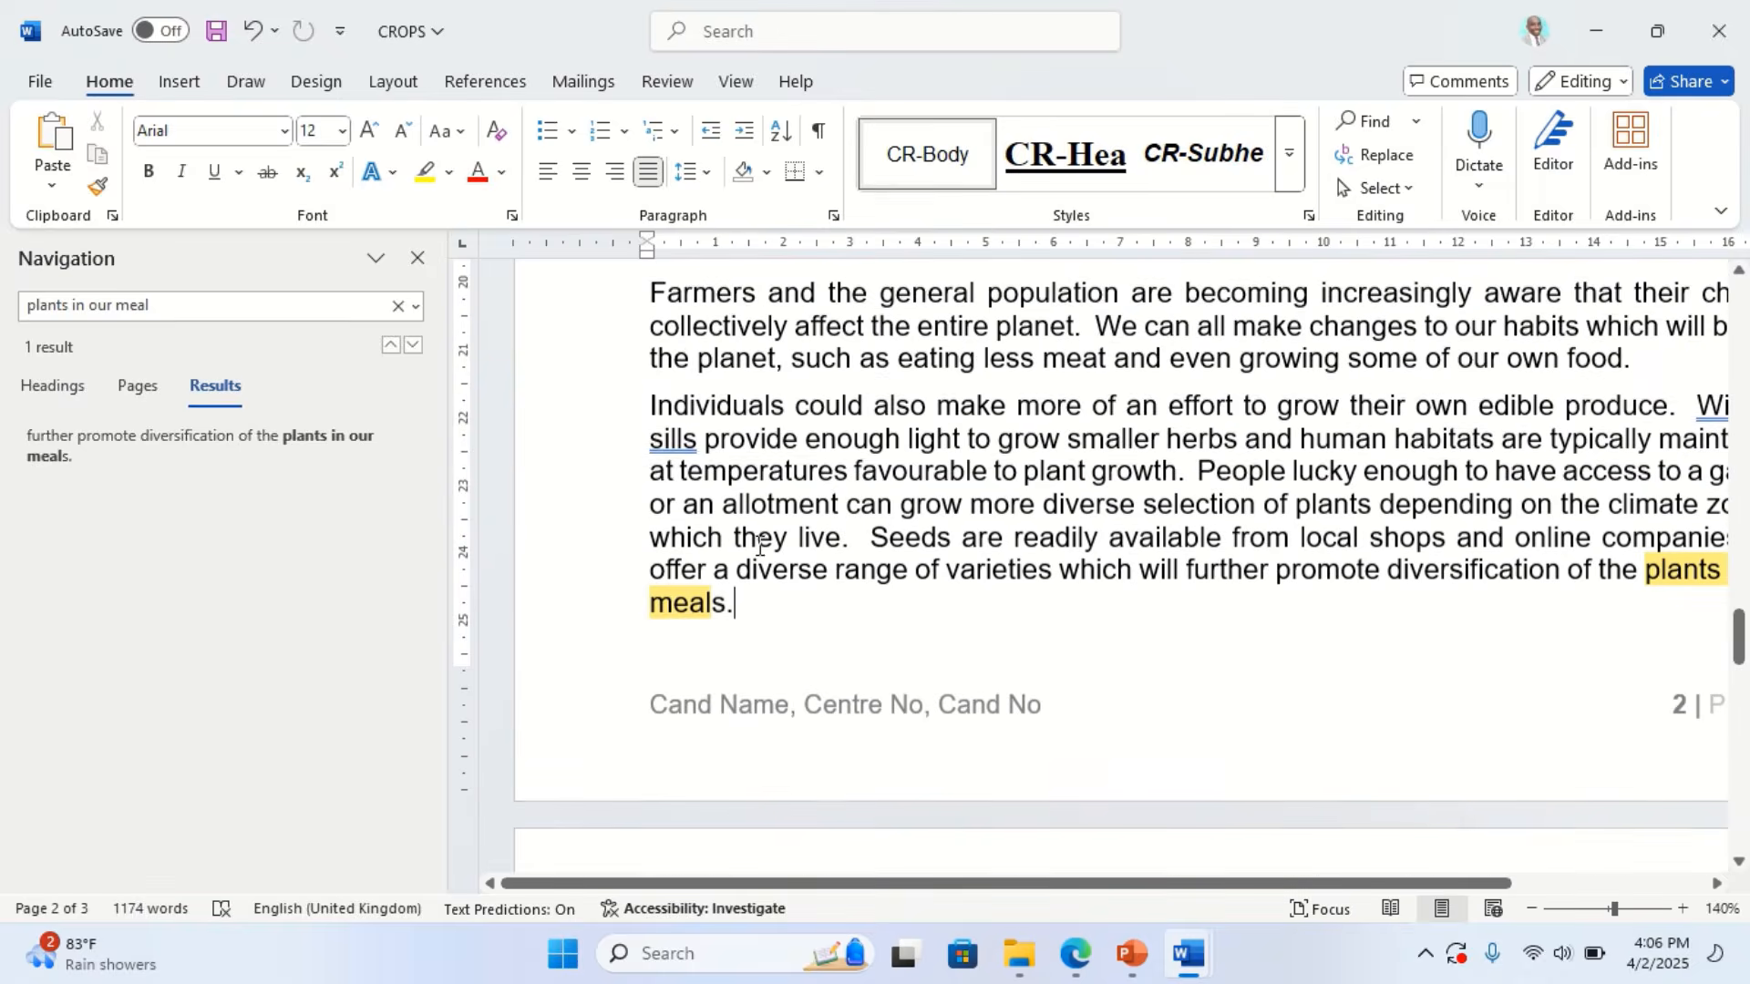
scroll(747, 584, up, 12)
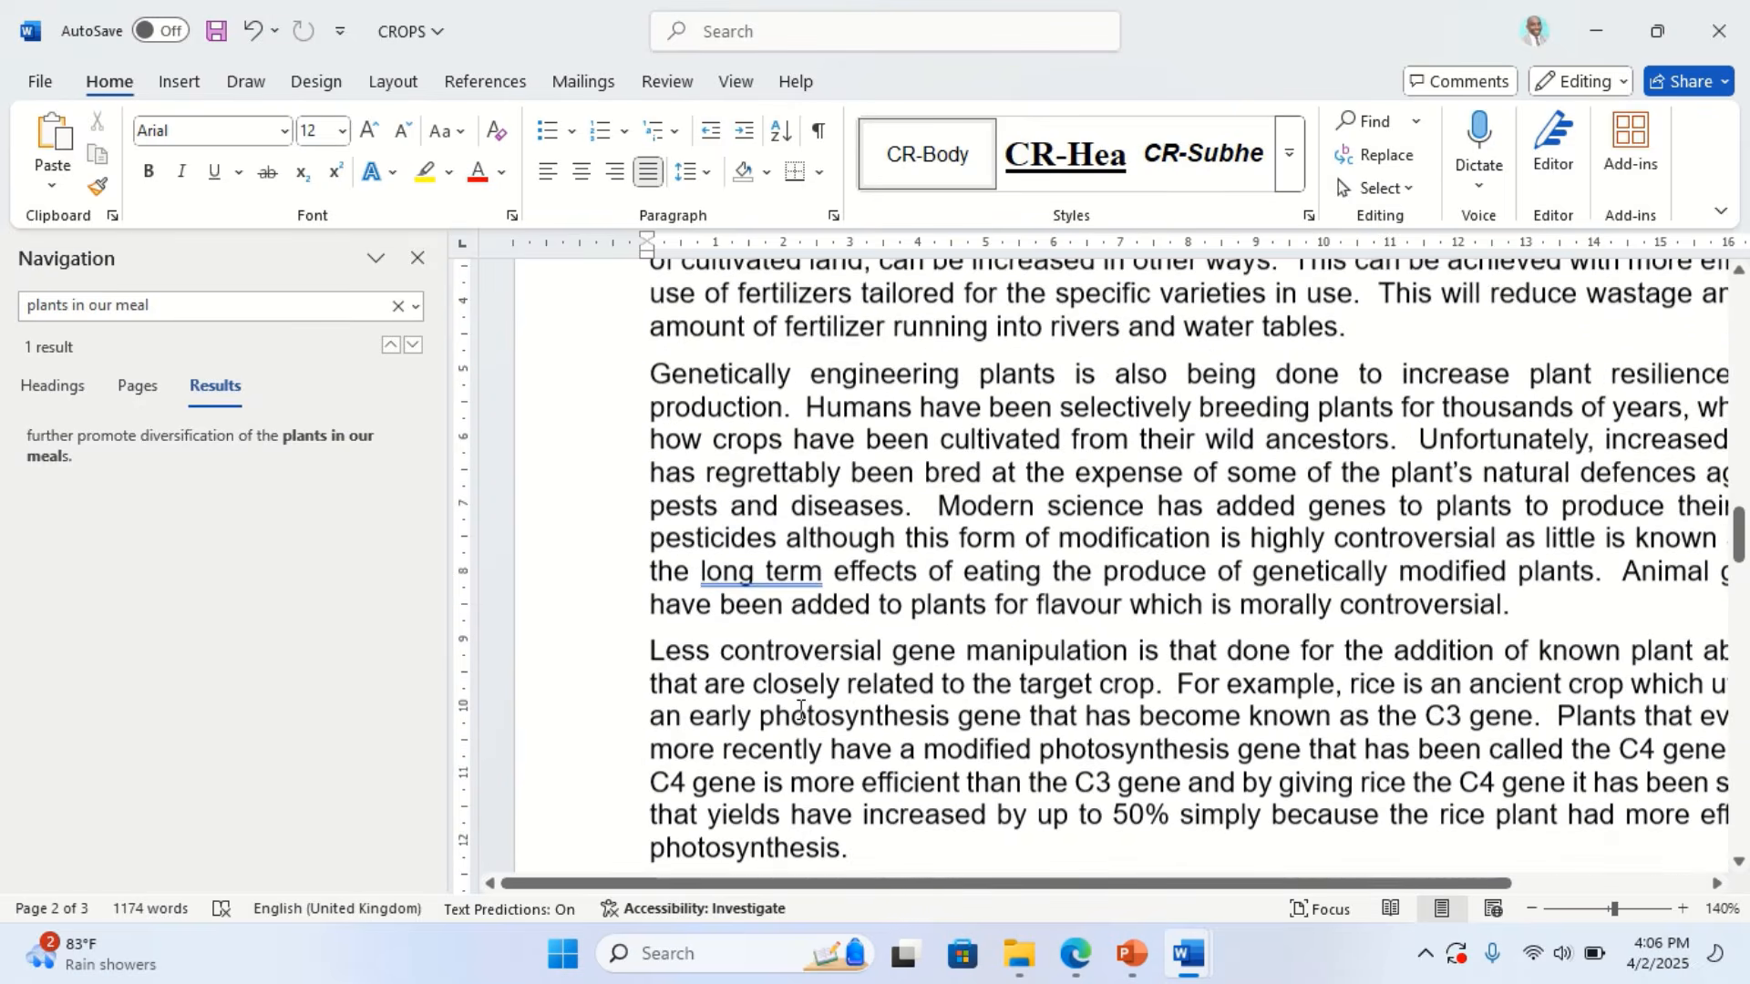
scroll(747, 729, up, 5)
click(1077, 957)
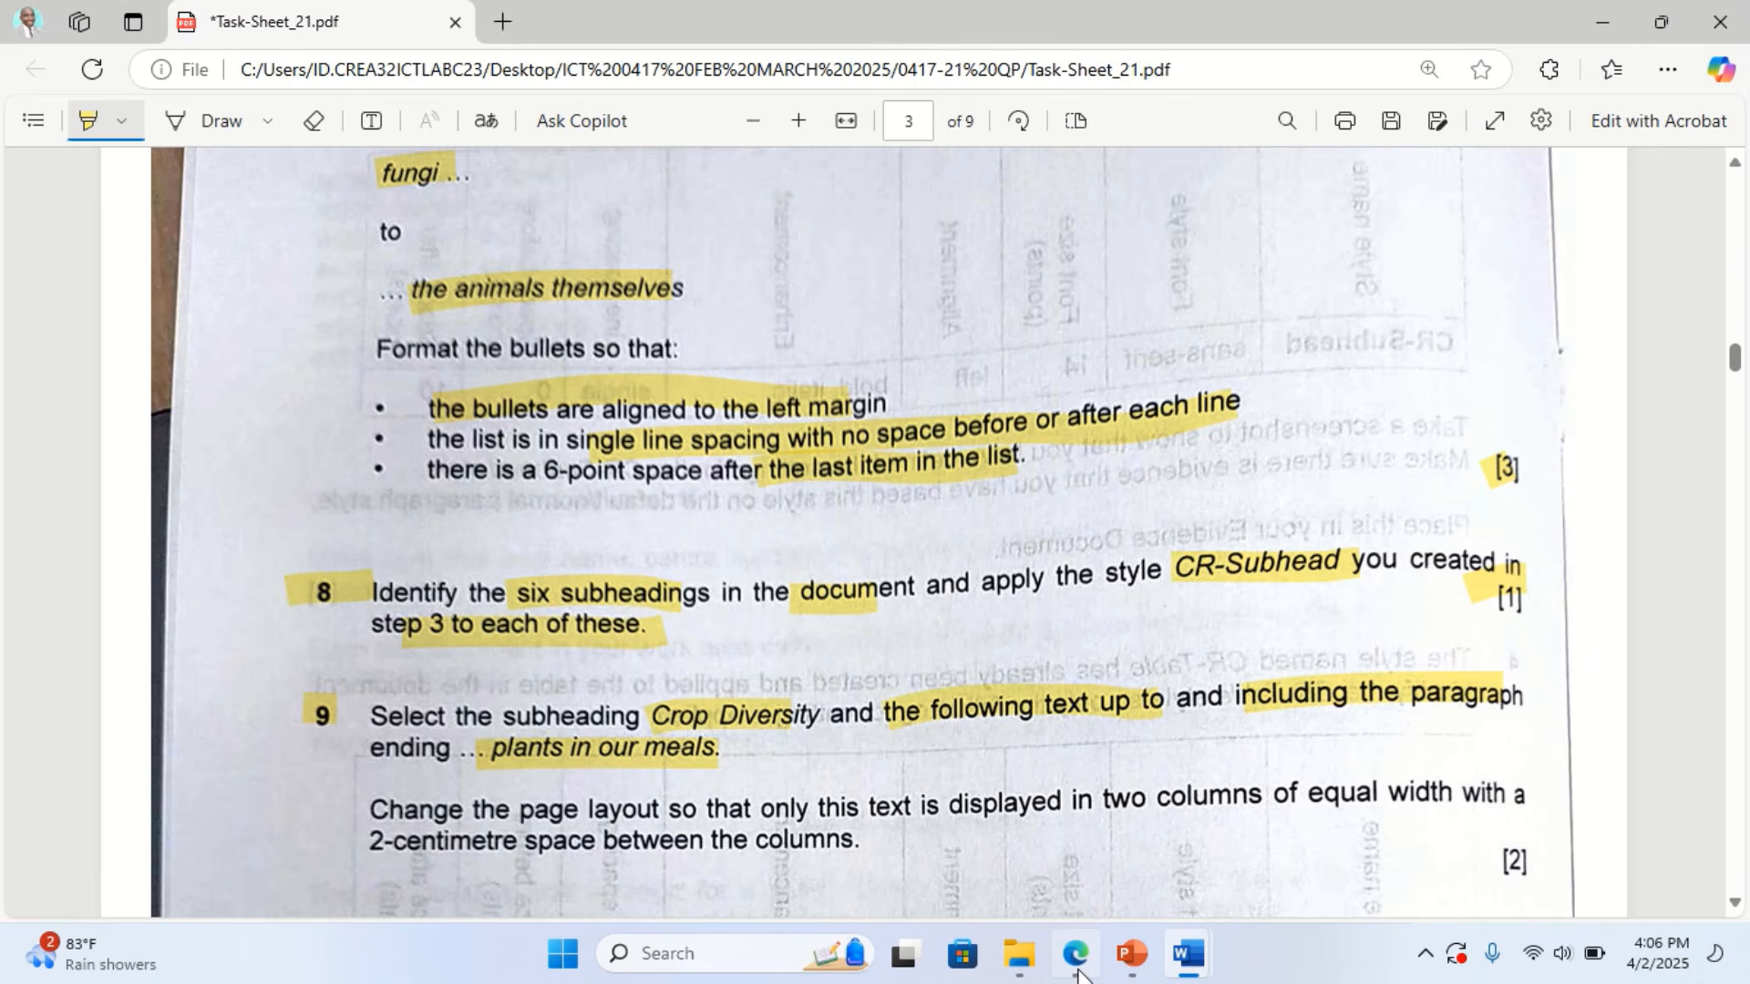
click(1076, 957)
scroll(730, 638, up, 10)
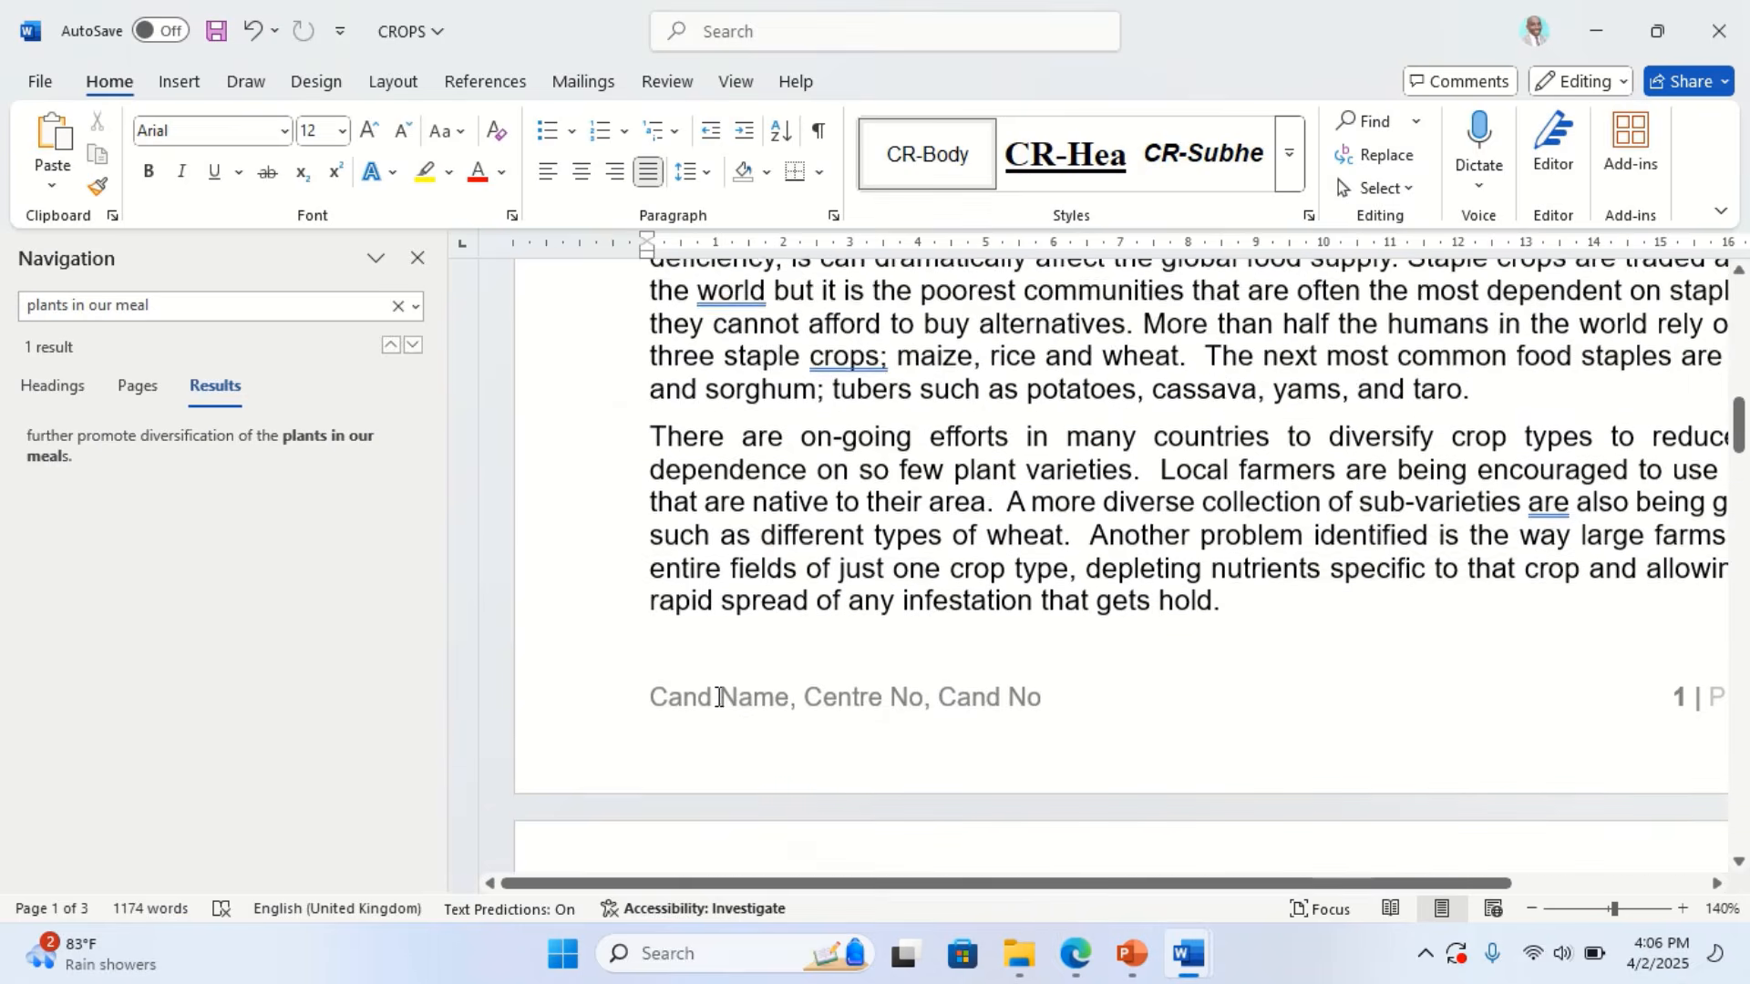
click(418, 259)
scroll(440, 679, up, 4)
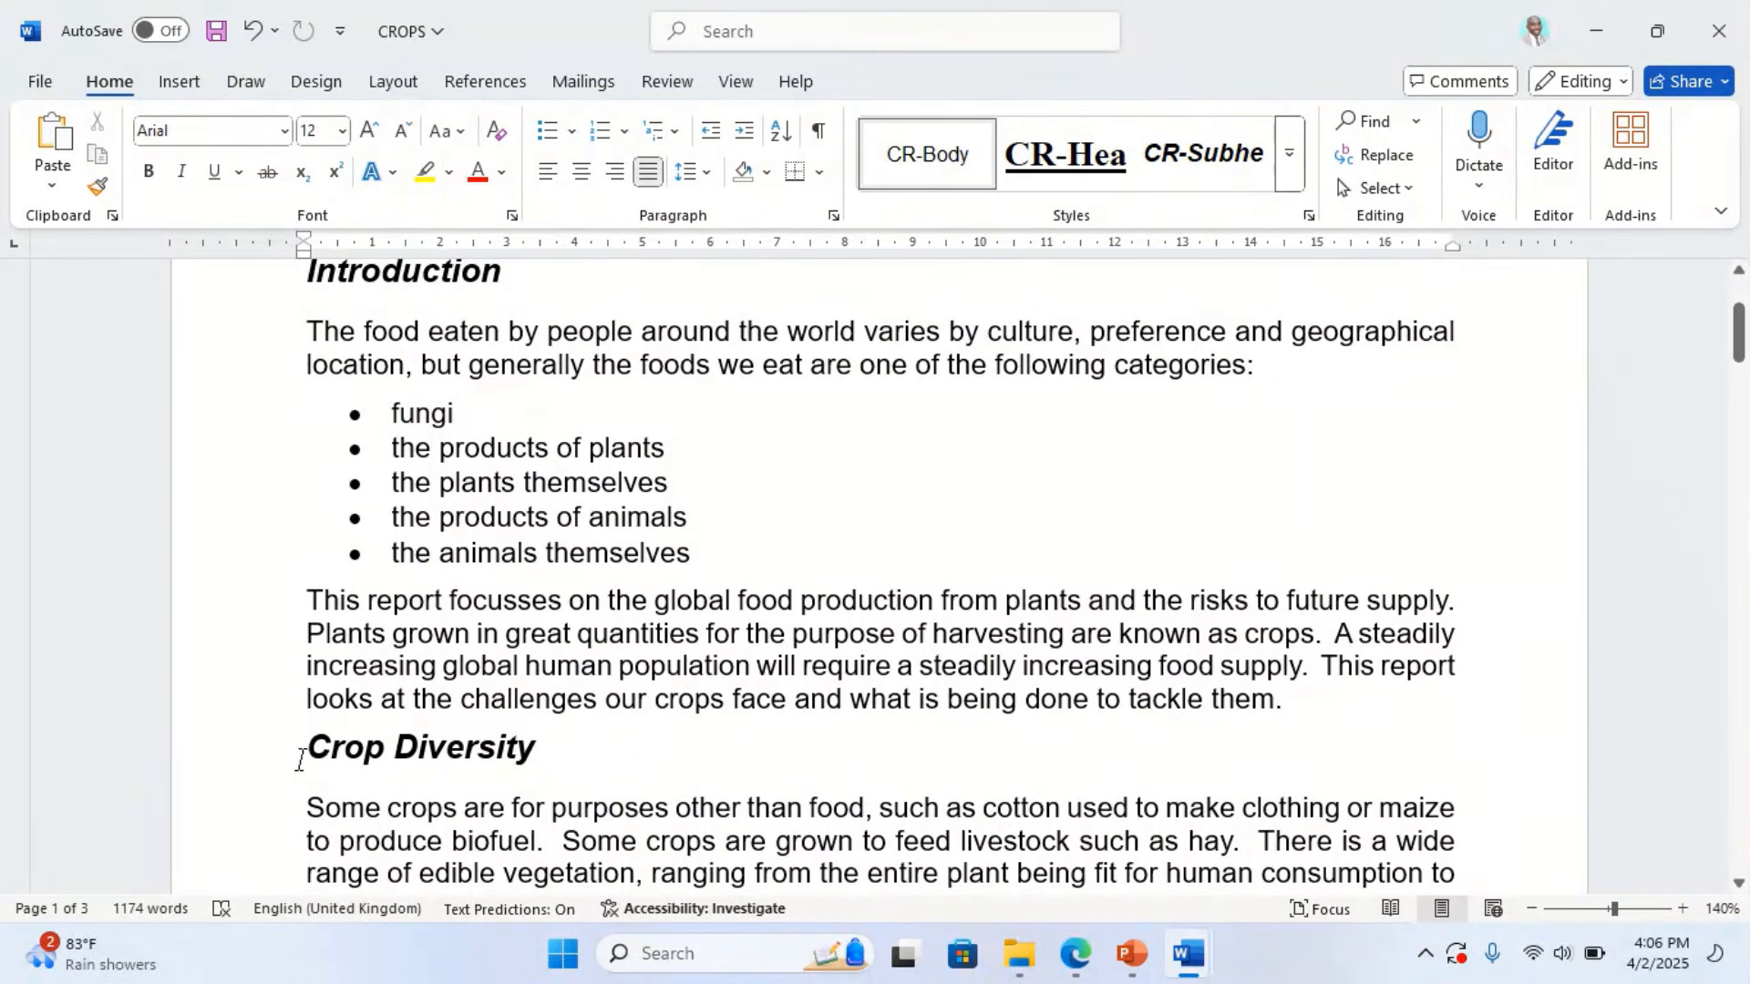
drag(306, 760, 395, 661)
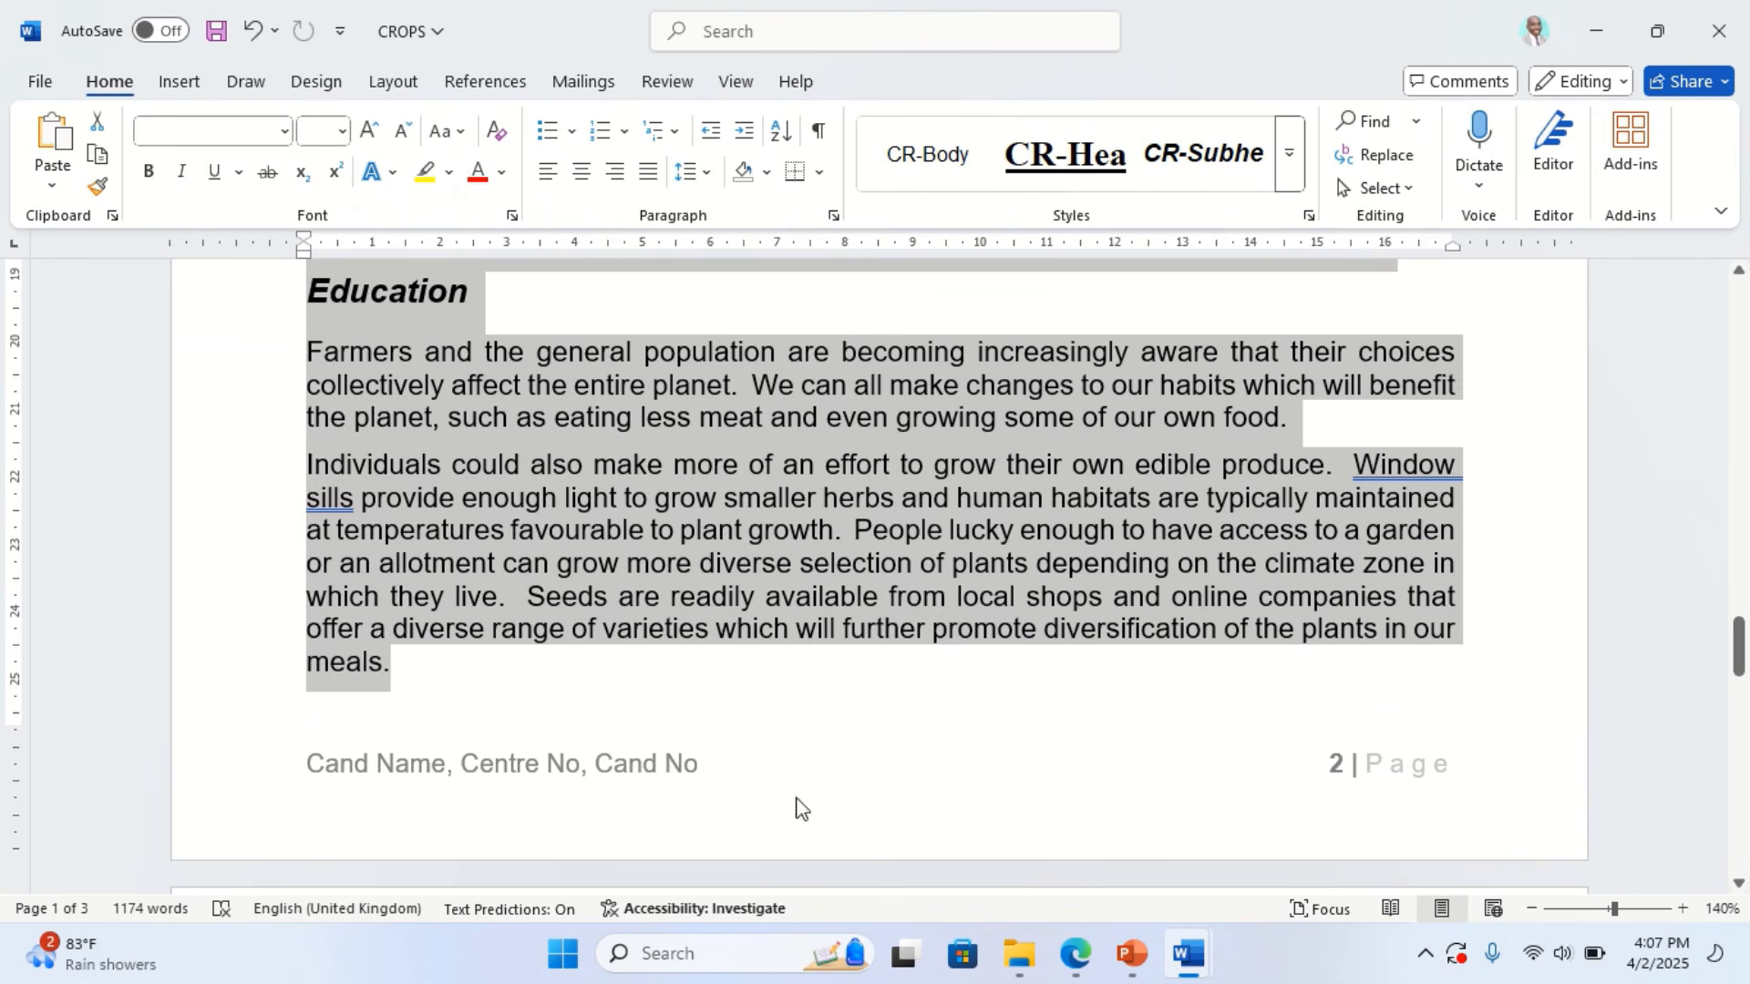
Switch to the task sheet and highlight task 9's requirement for two columns of equal width with a 2-centimetre space between the columns
click(1081, 964)
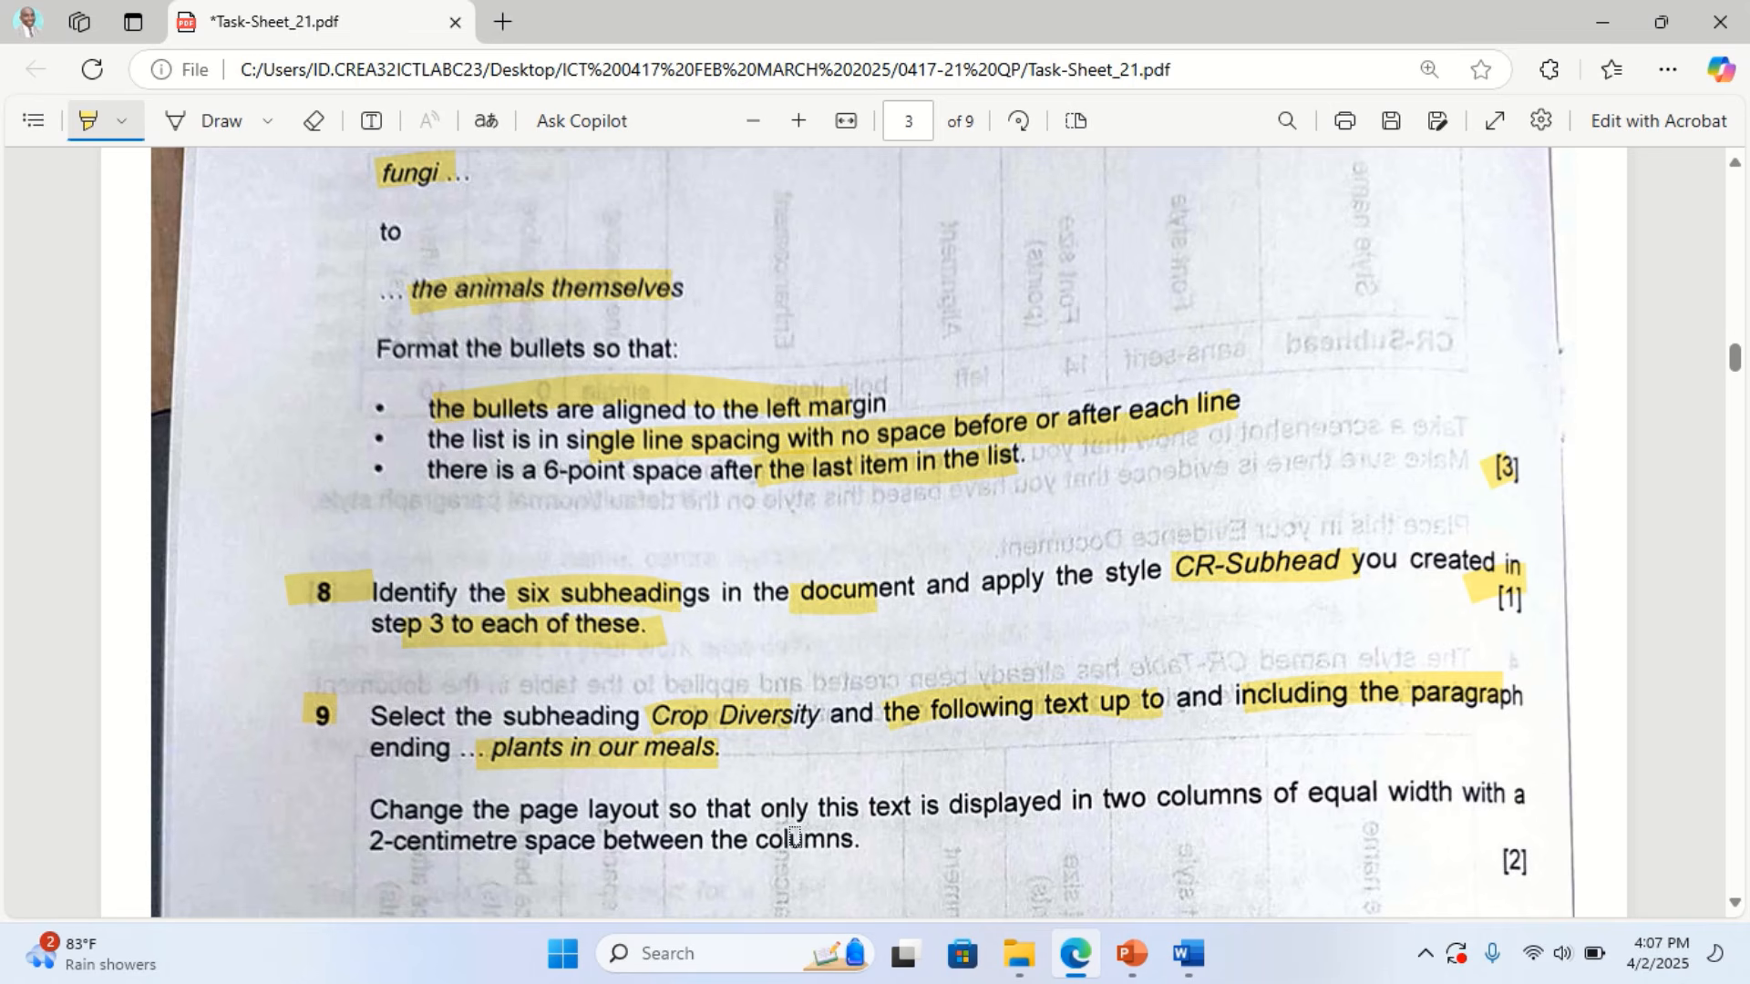
drag(824, 810, 962, 834)
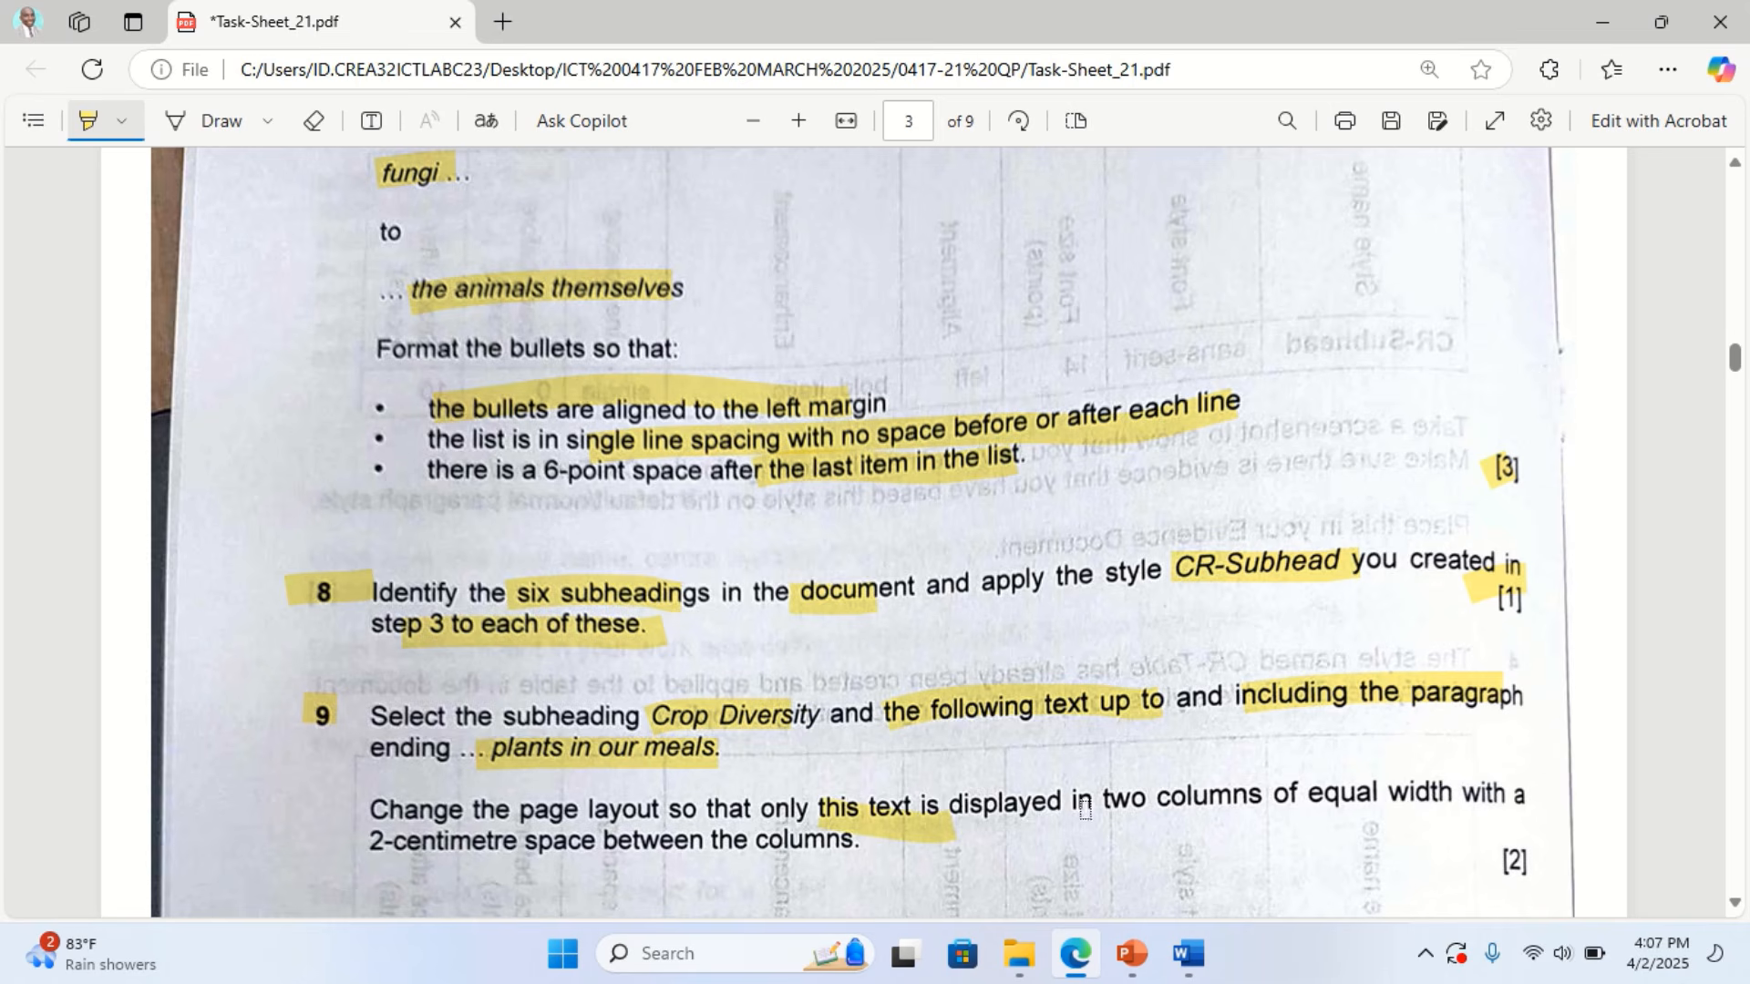
drag(1093, 801, 1445, 795)
mouse_move(341, 848)
mouse_down()
mouse_move(547, 865)
mouse_move(838, 840)
mouse_up()
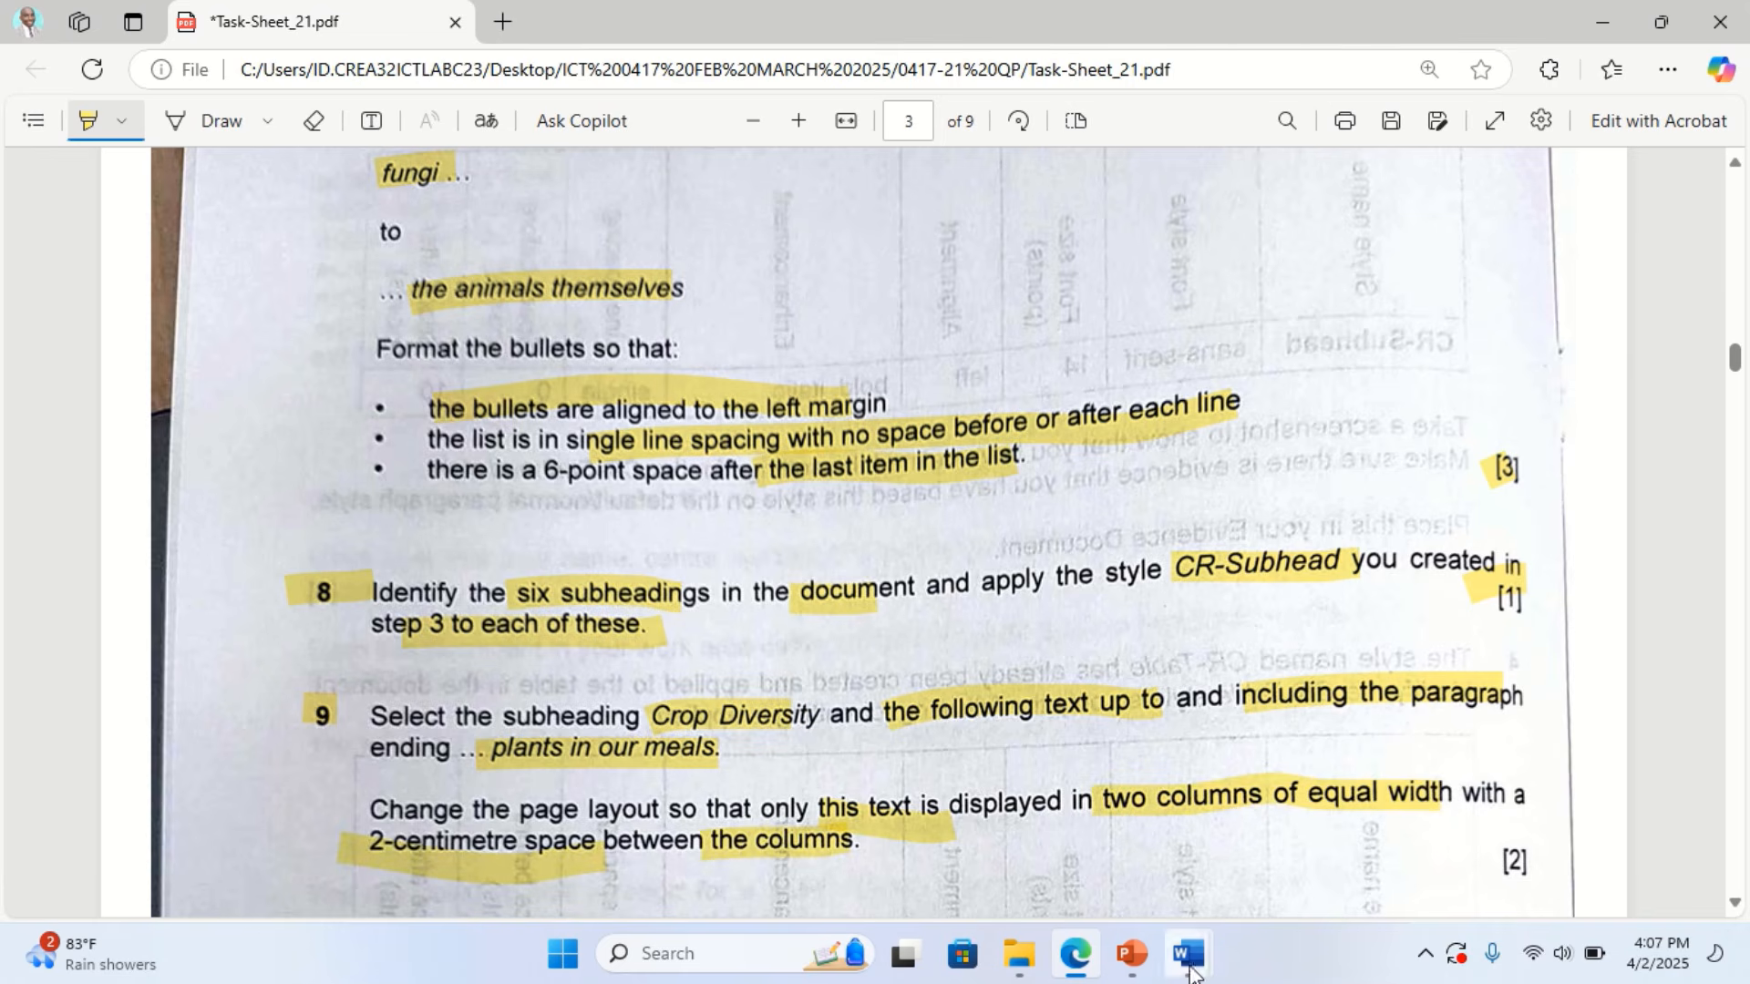
Switch back to the CROPS document and format the selected text in two columns of equal width with 2 cm spacing
mouse_move(1195, 957)
click(1287, 864)
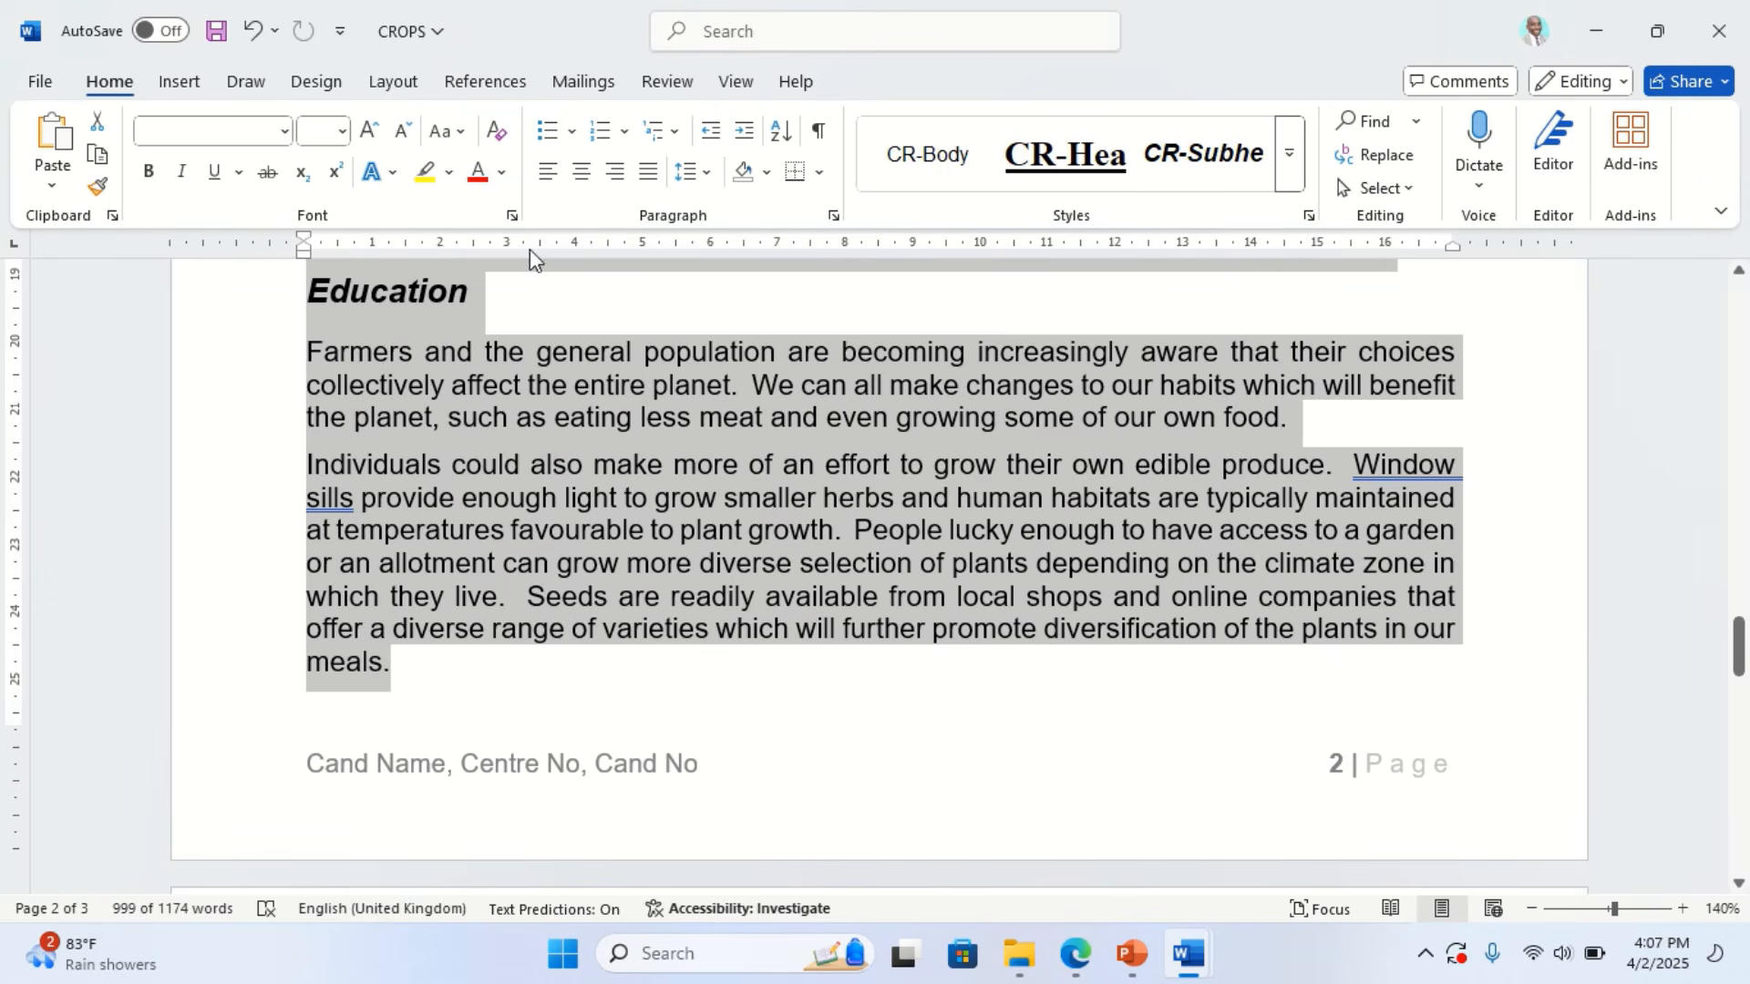
click(393, 81)
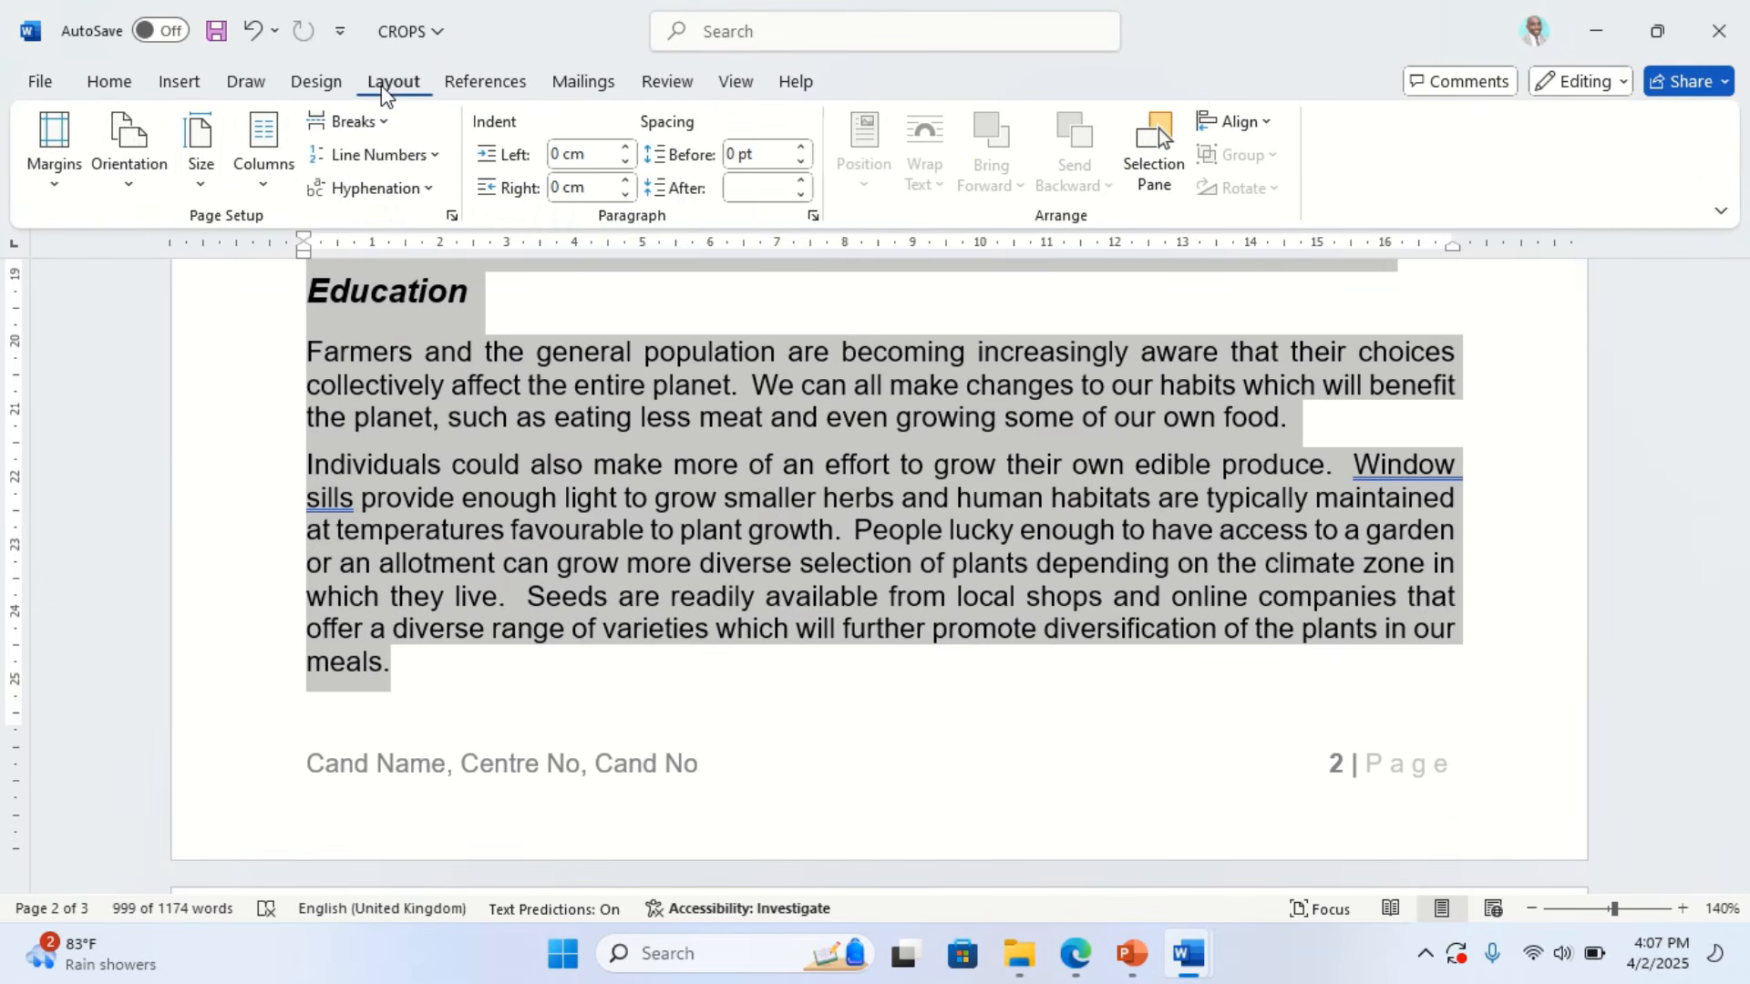
click(283, 190)
click(289, 534)
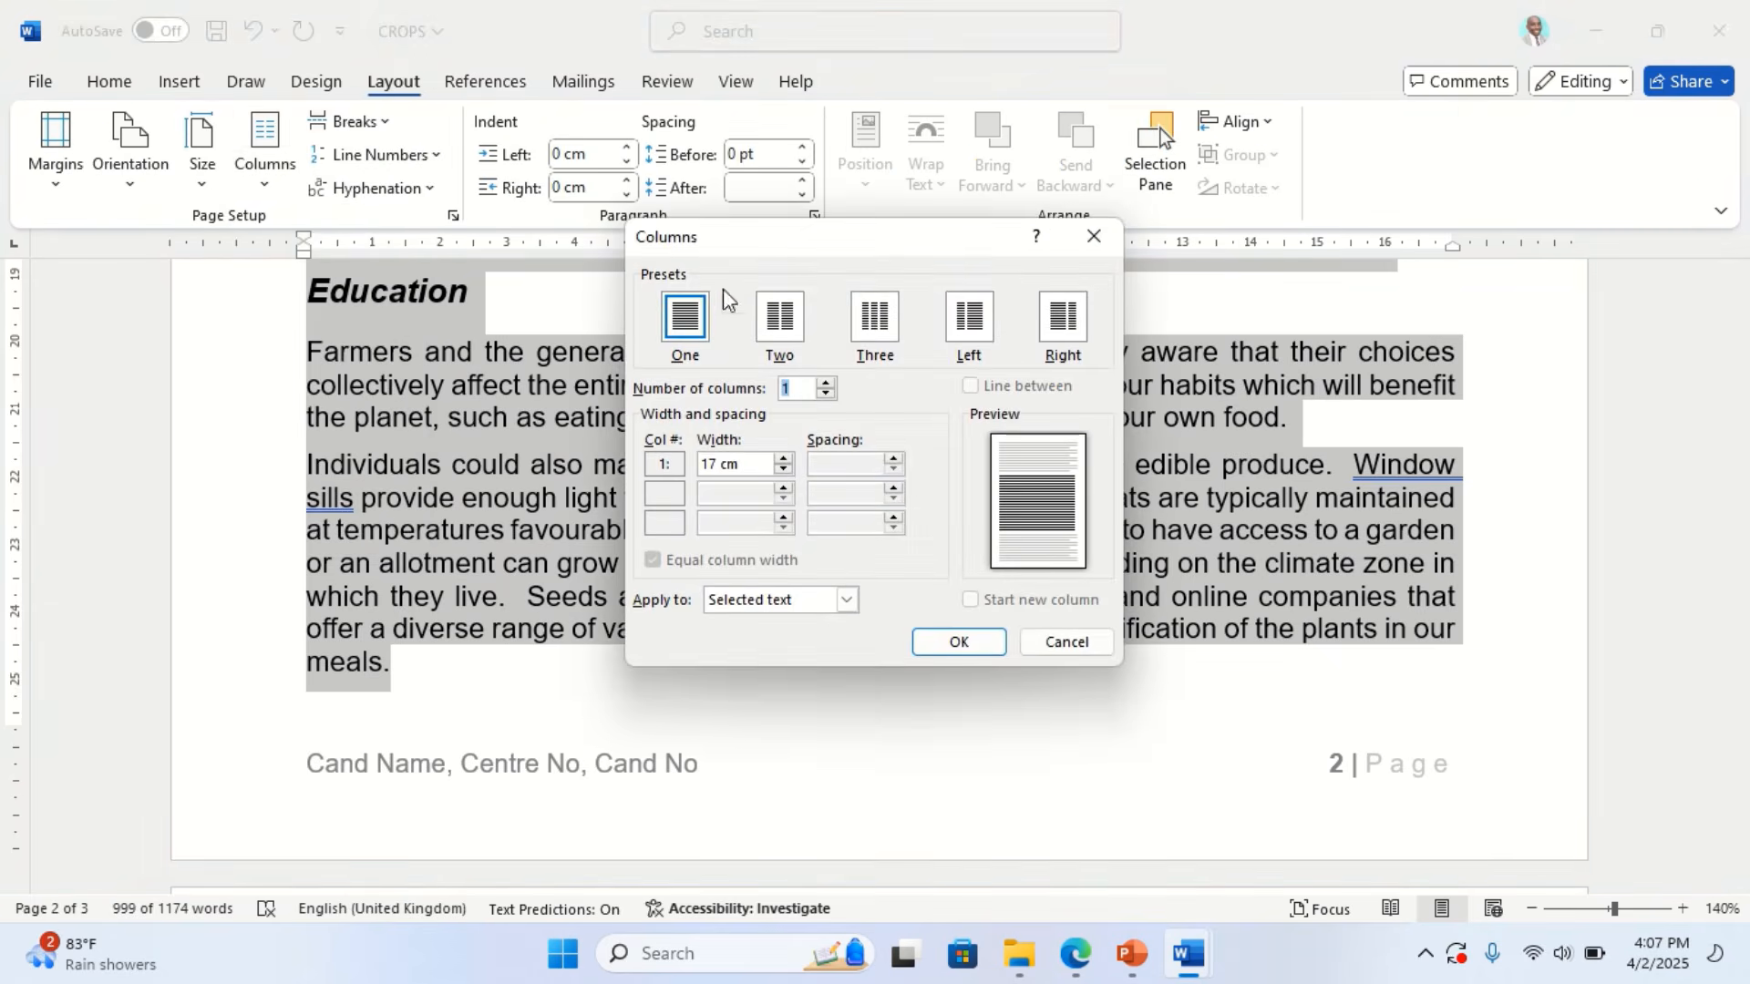
click(791, 321)
click(872, 464)
drag(872, 464, 798, 465)
text(2cm)
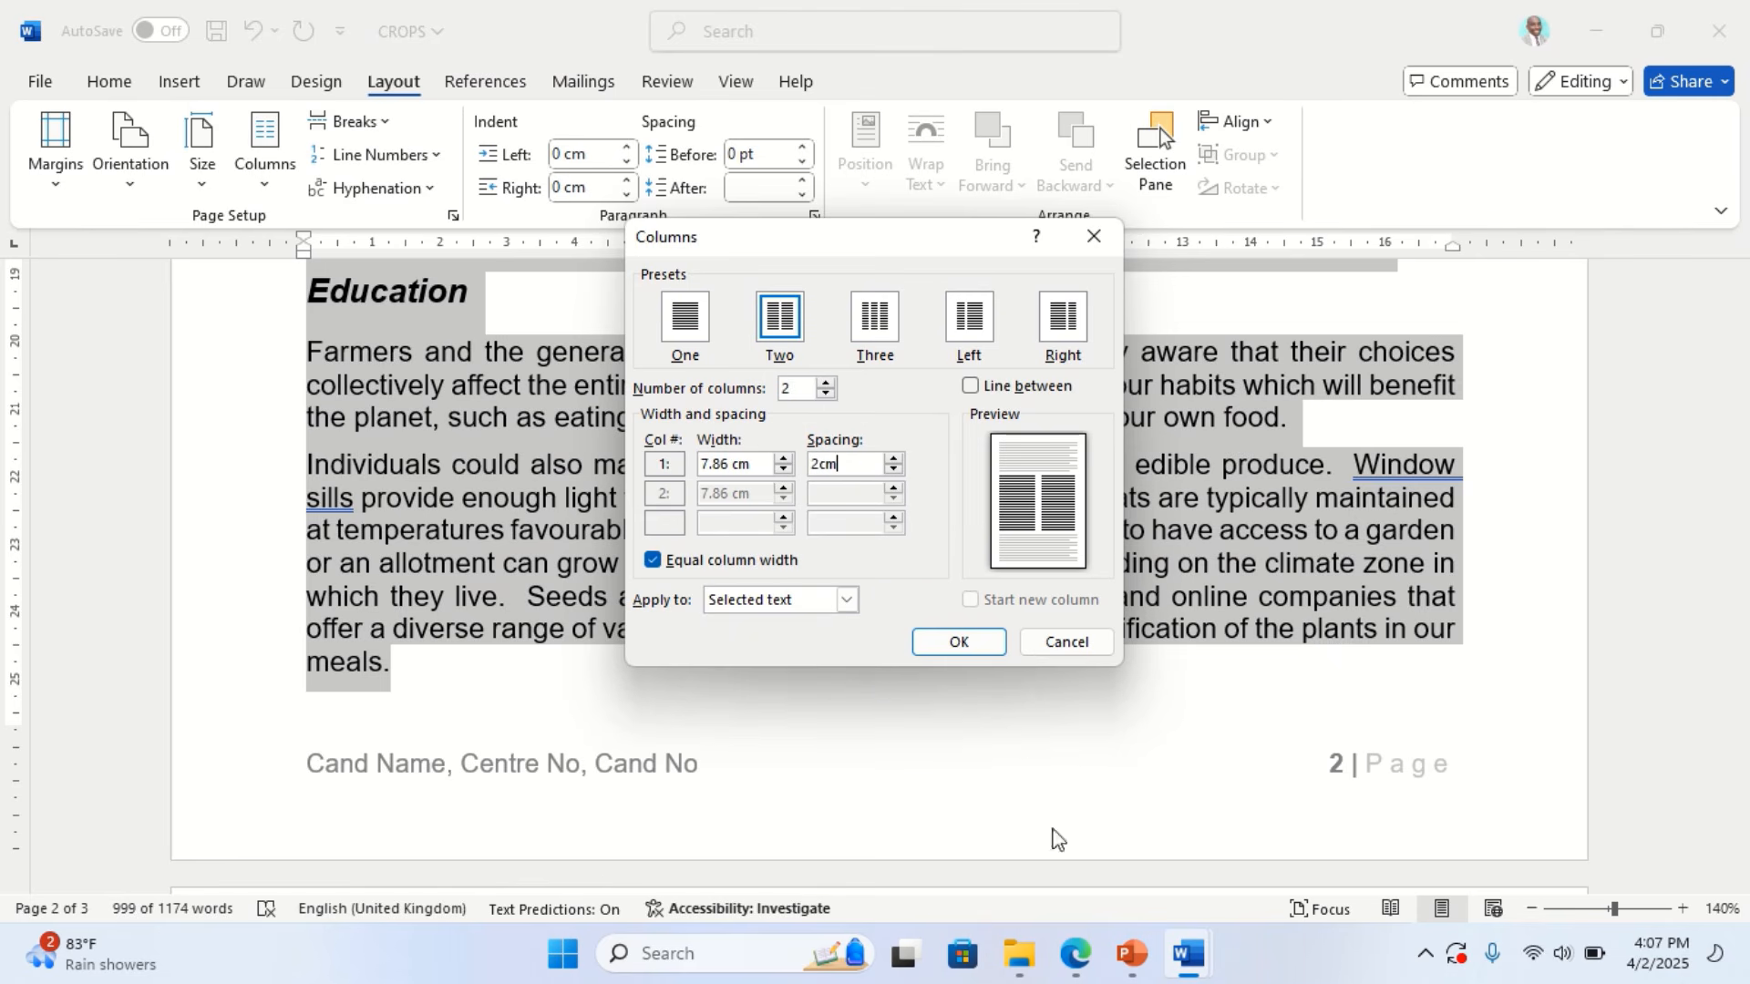
click(1078, 957)
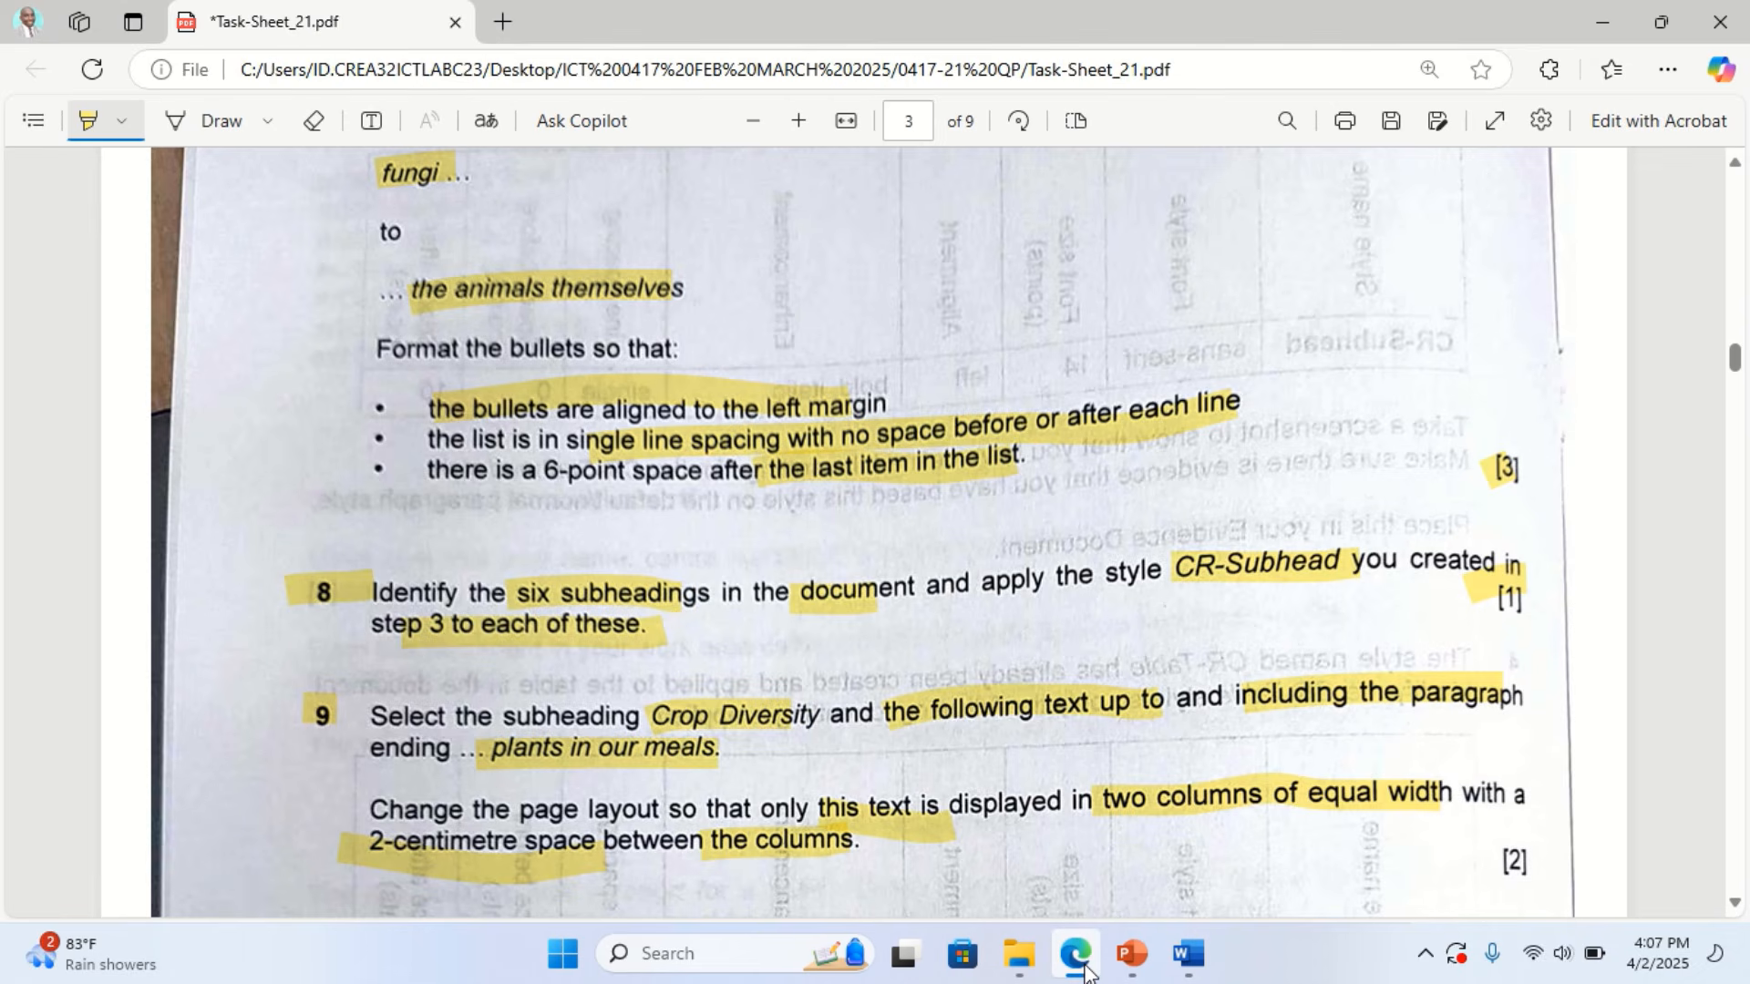
click(1078, 958)
click(965, 638)
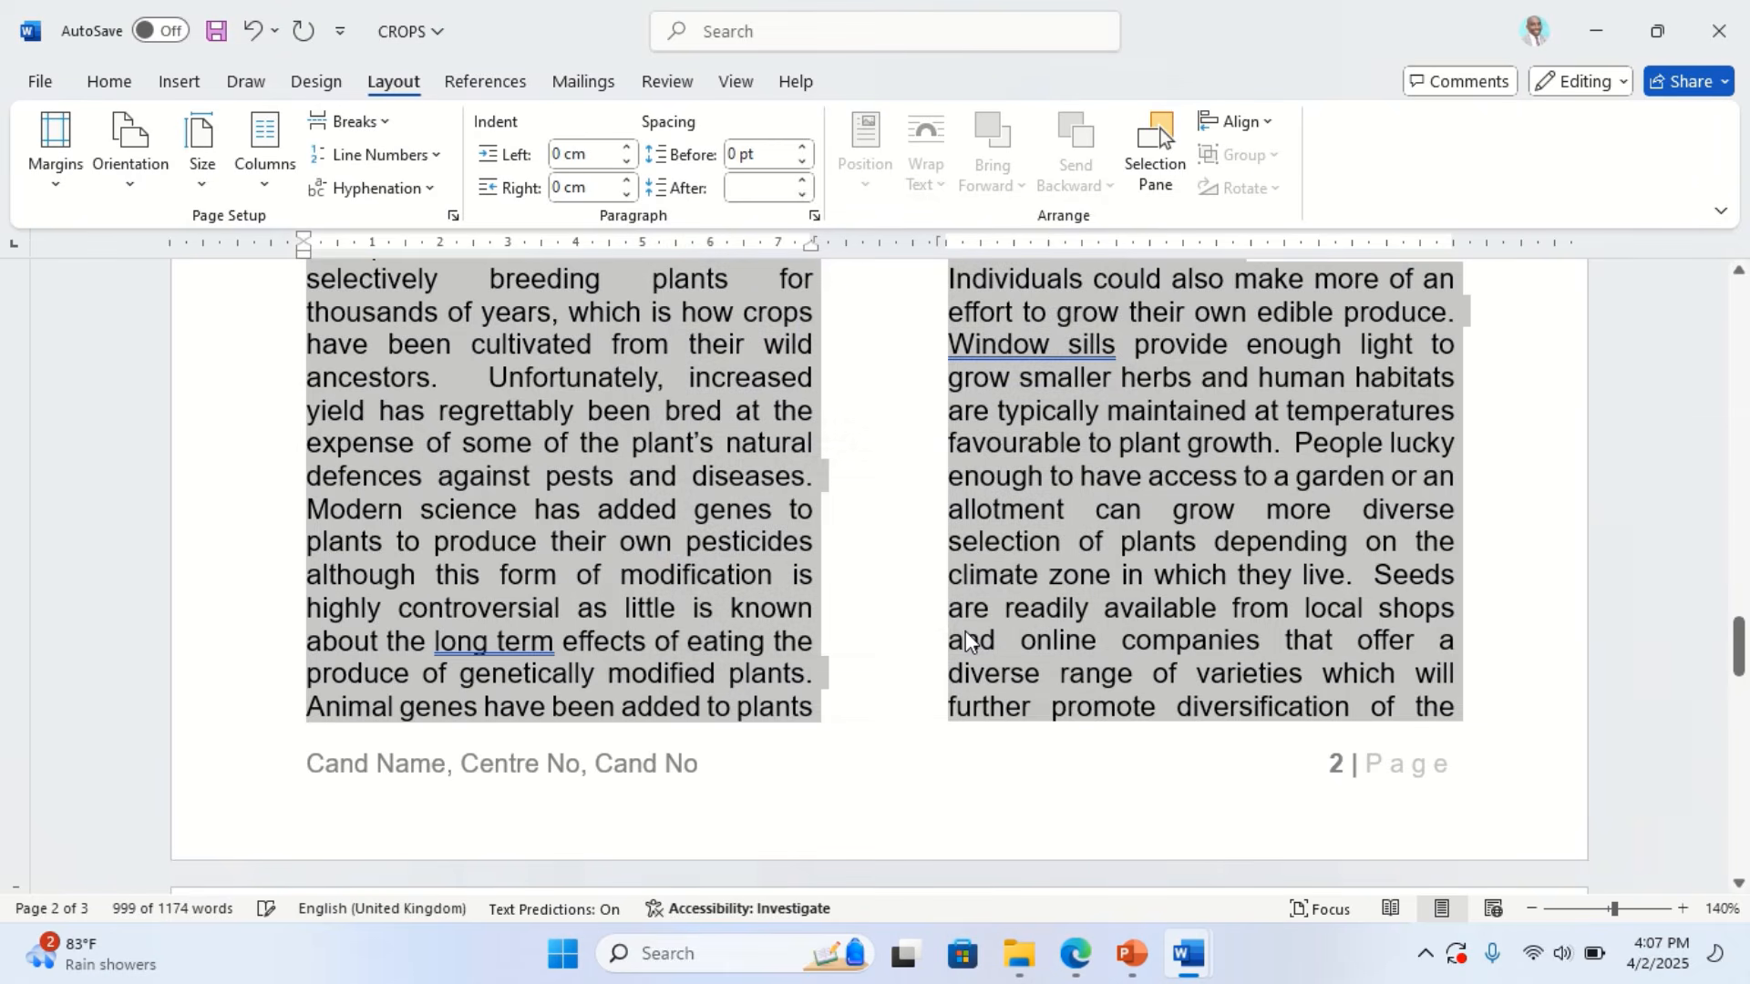
Review the two-column layout through the document, and switch to the task sheet to read task 10 about the table
scroll(952, 637, up, 15)
scroll(938, 634, up, 15)
scroll(931, 627, down, 15)
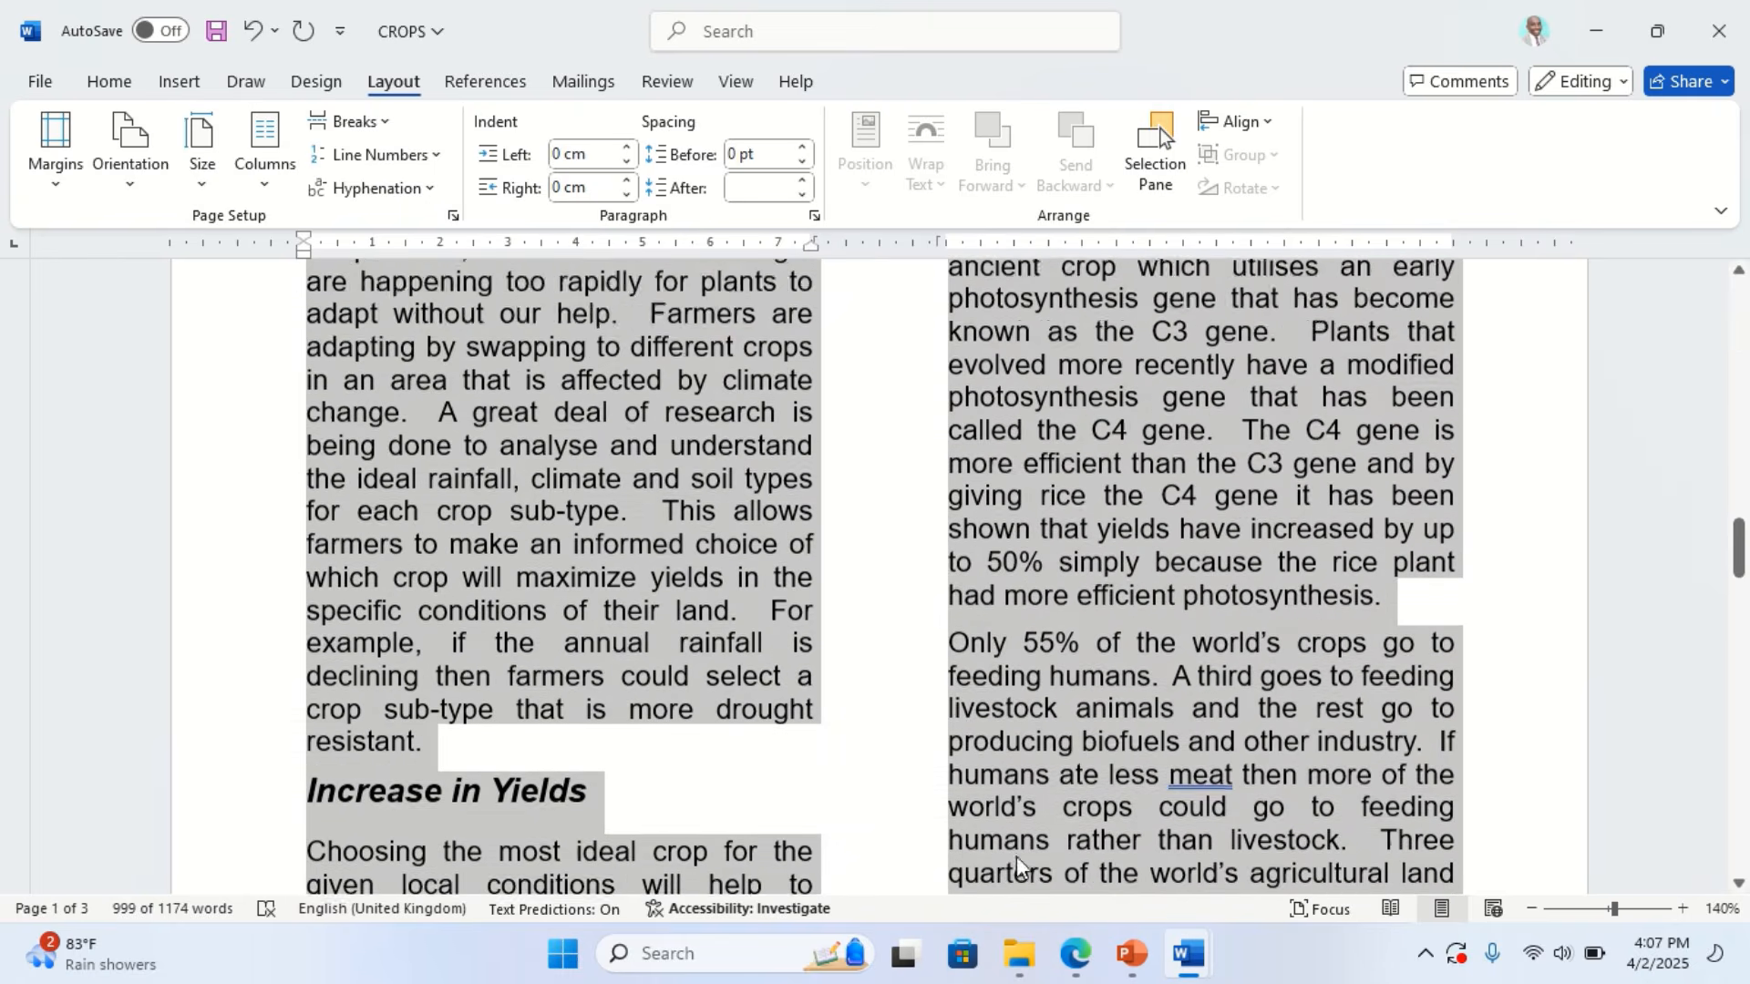
scroll(1019, 866, down, 2)
click(1075, 954)
scroll(800, 672, down, 5)
scroll(483, 584, up, 2)
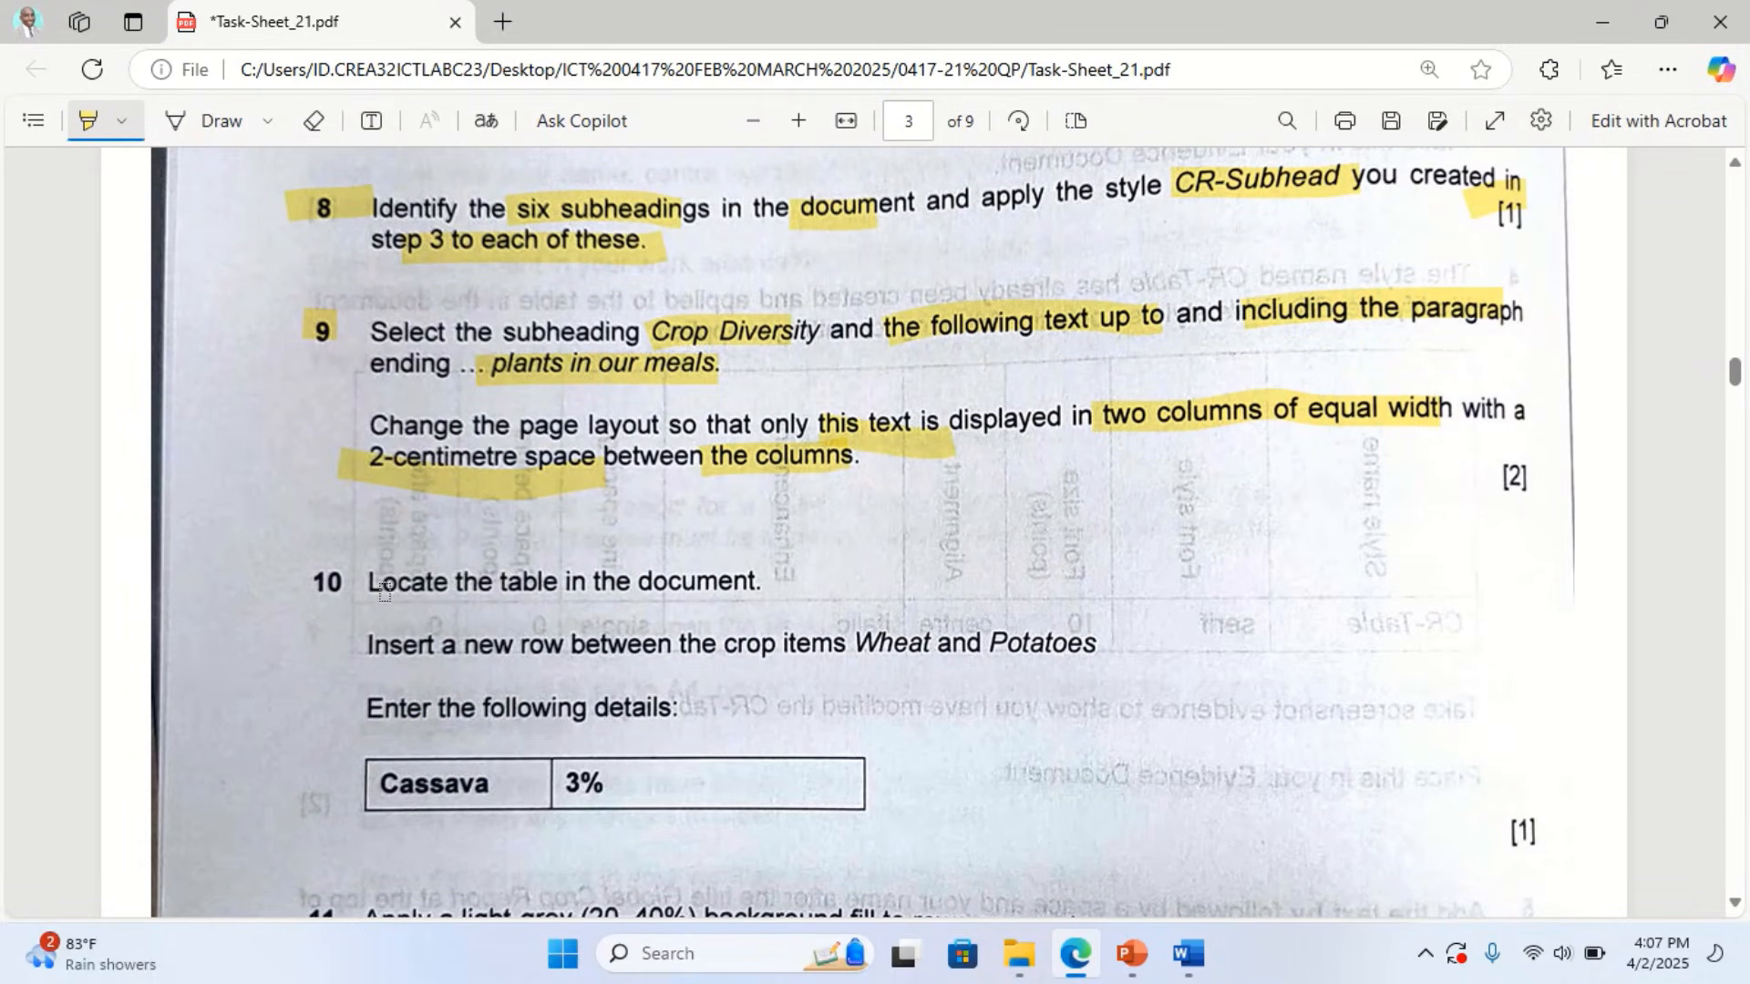
Highlight task 10's instructions to locate the table and insert a new row between Wheat and Potatoes
drag(380, 592, 755, 581)
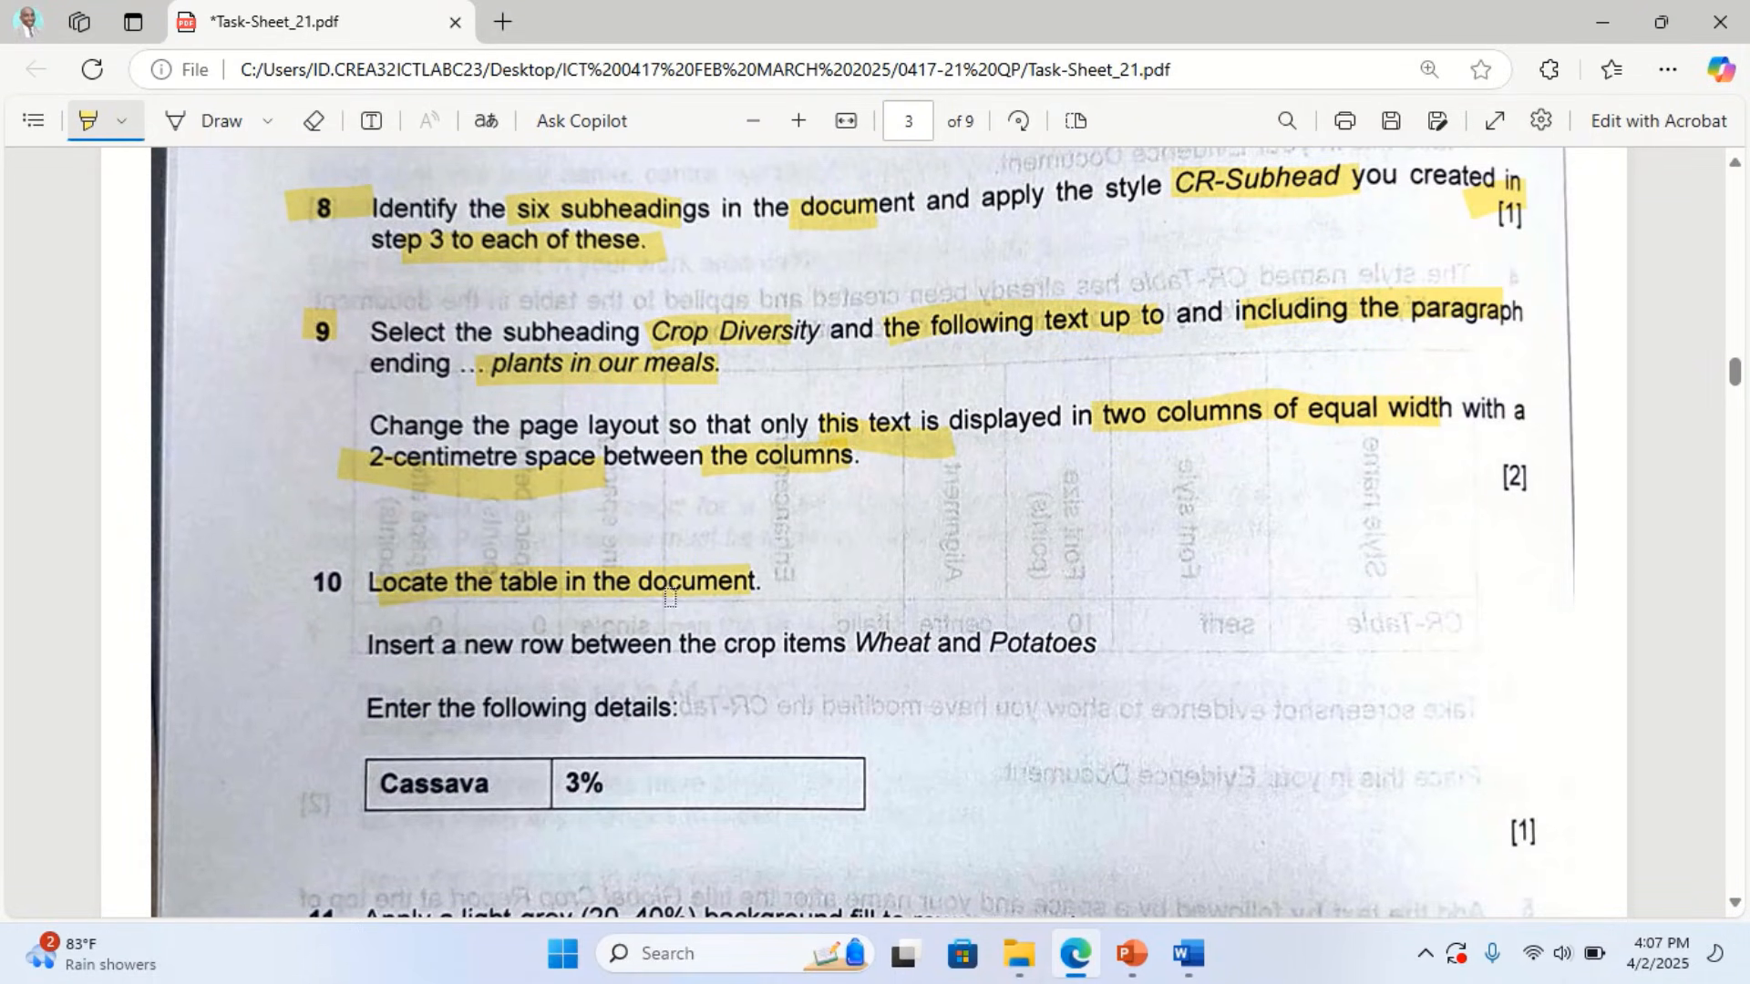
mouse_move(360, 655)
mouse_down()
mouse_move(670, 663)
mouse_move(831, 646)
mouse_up()
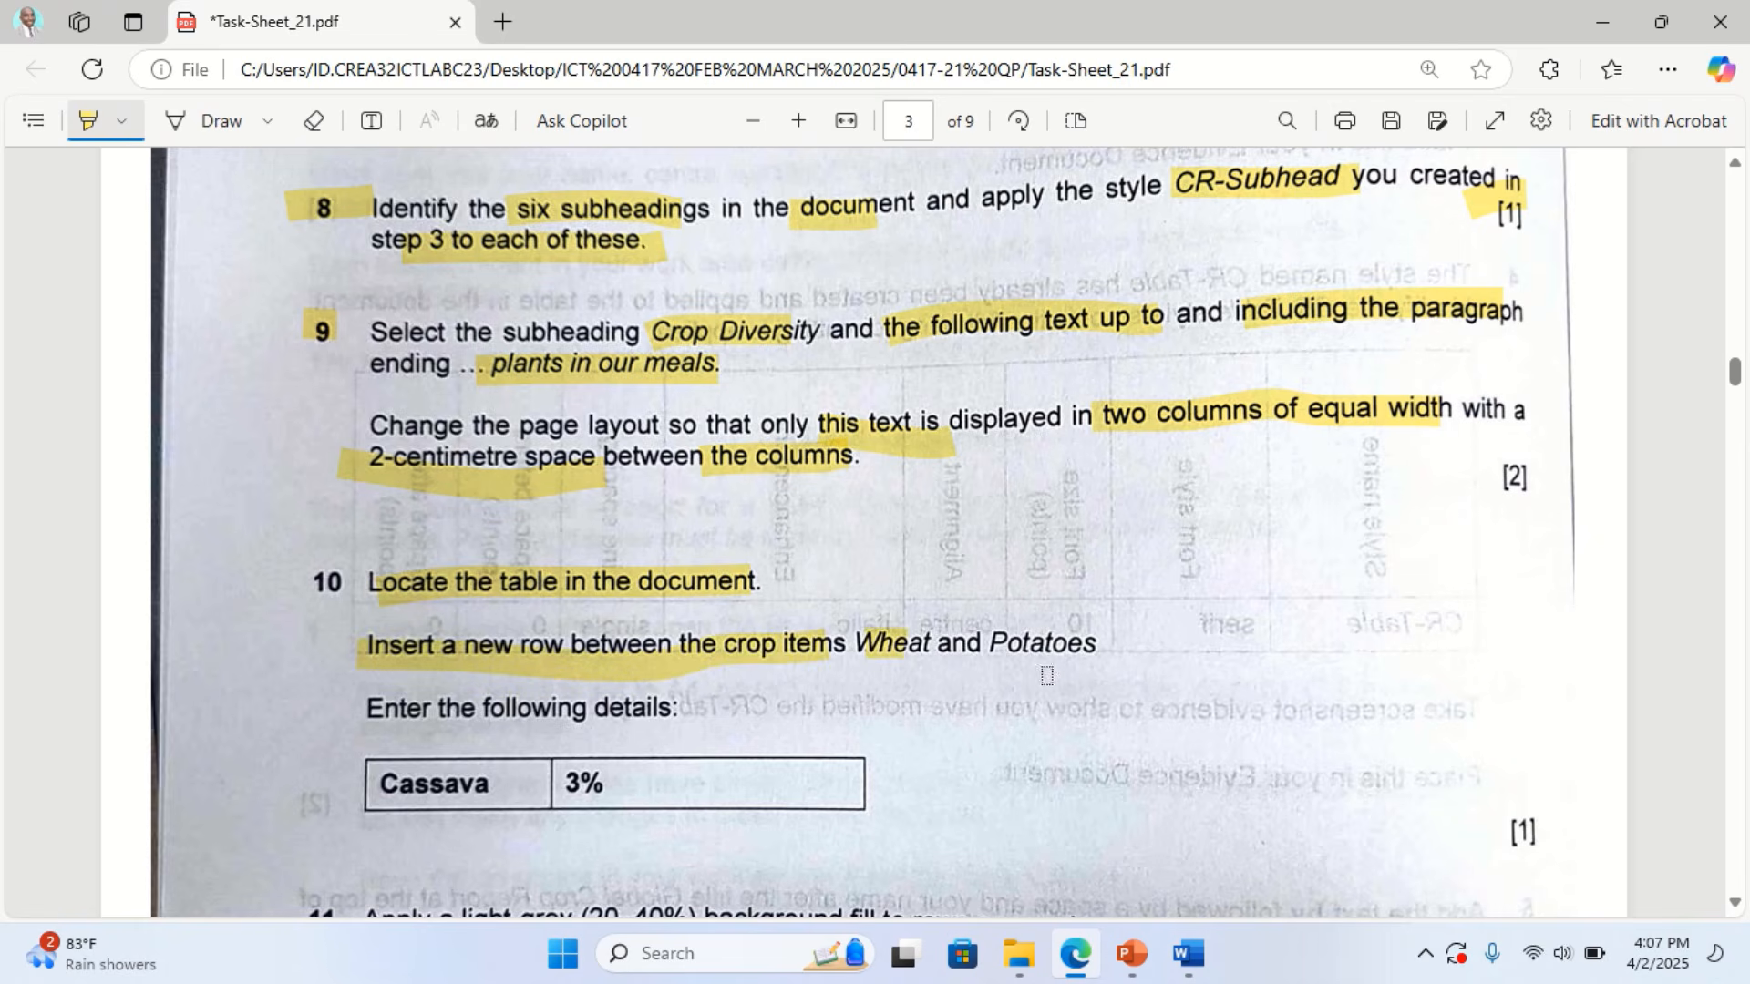
drag(994, 649, 1085, 649)
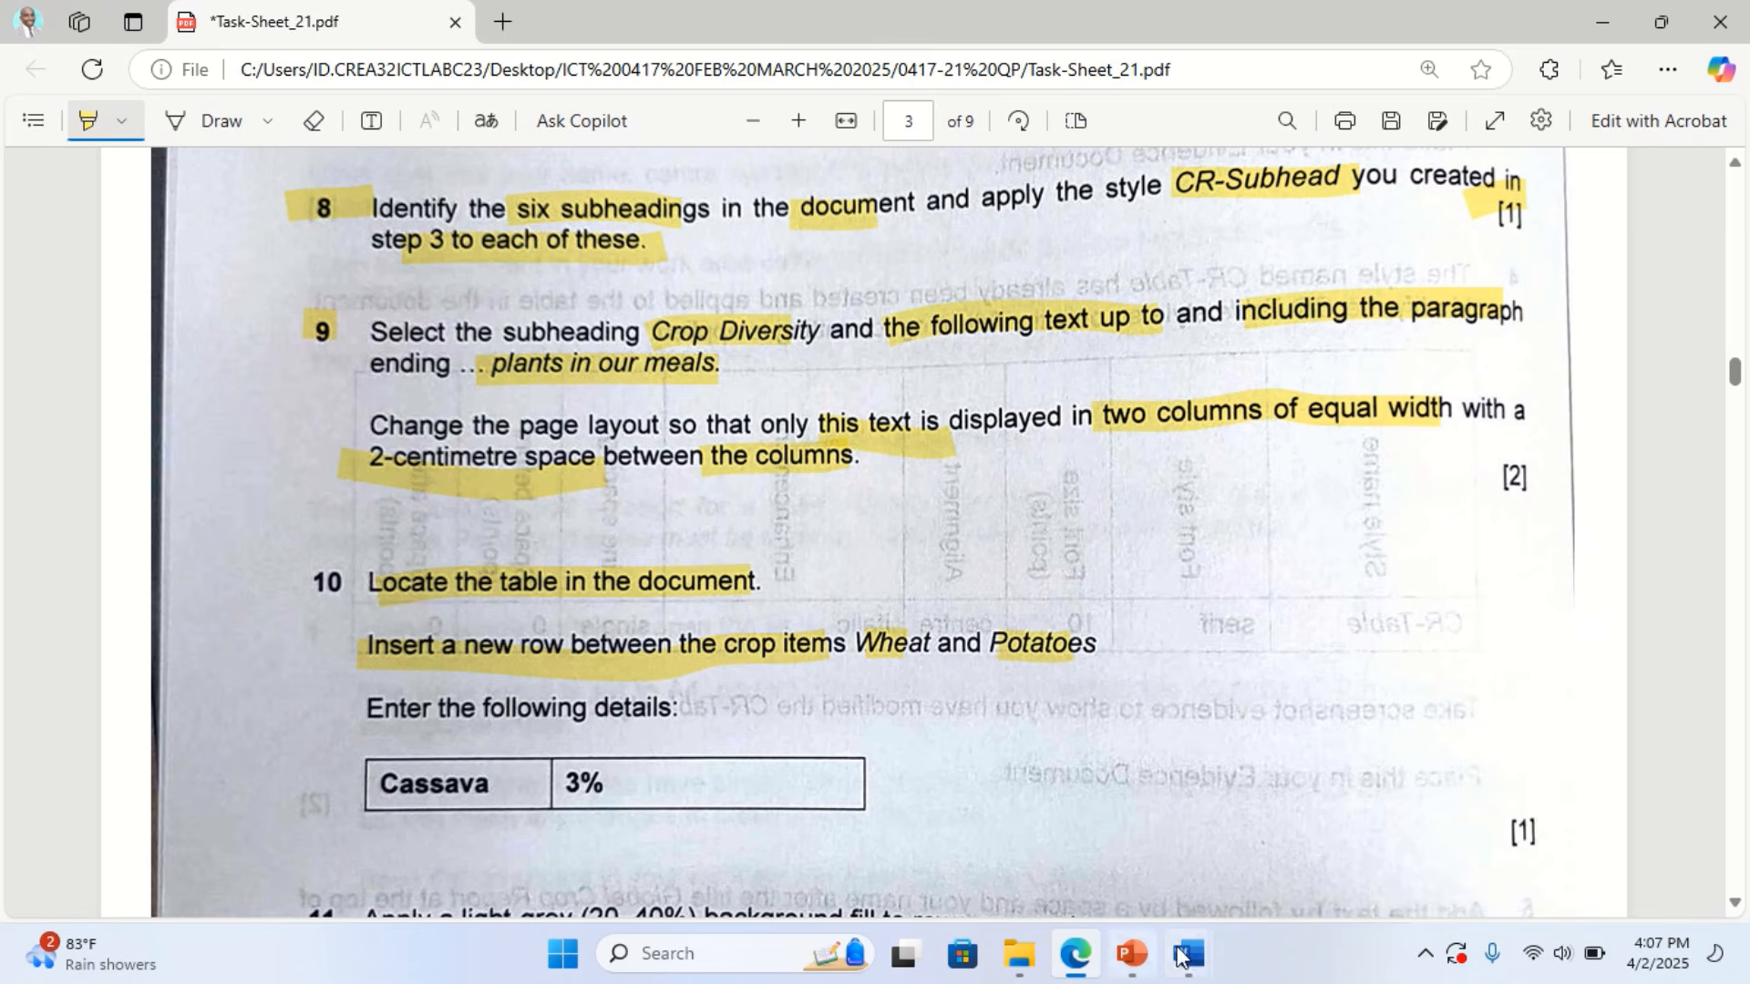
Switch to the CROPS document in Word, select the crop dependency table, and turn on its gridlines
mouse_move(1196, 964)
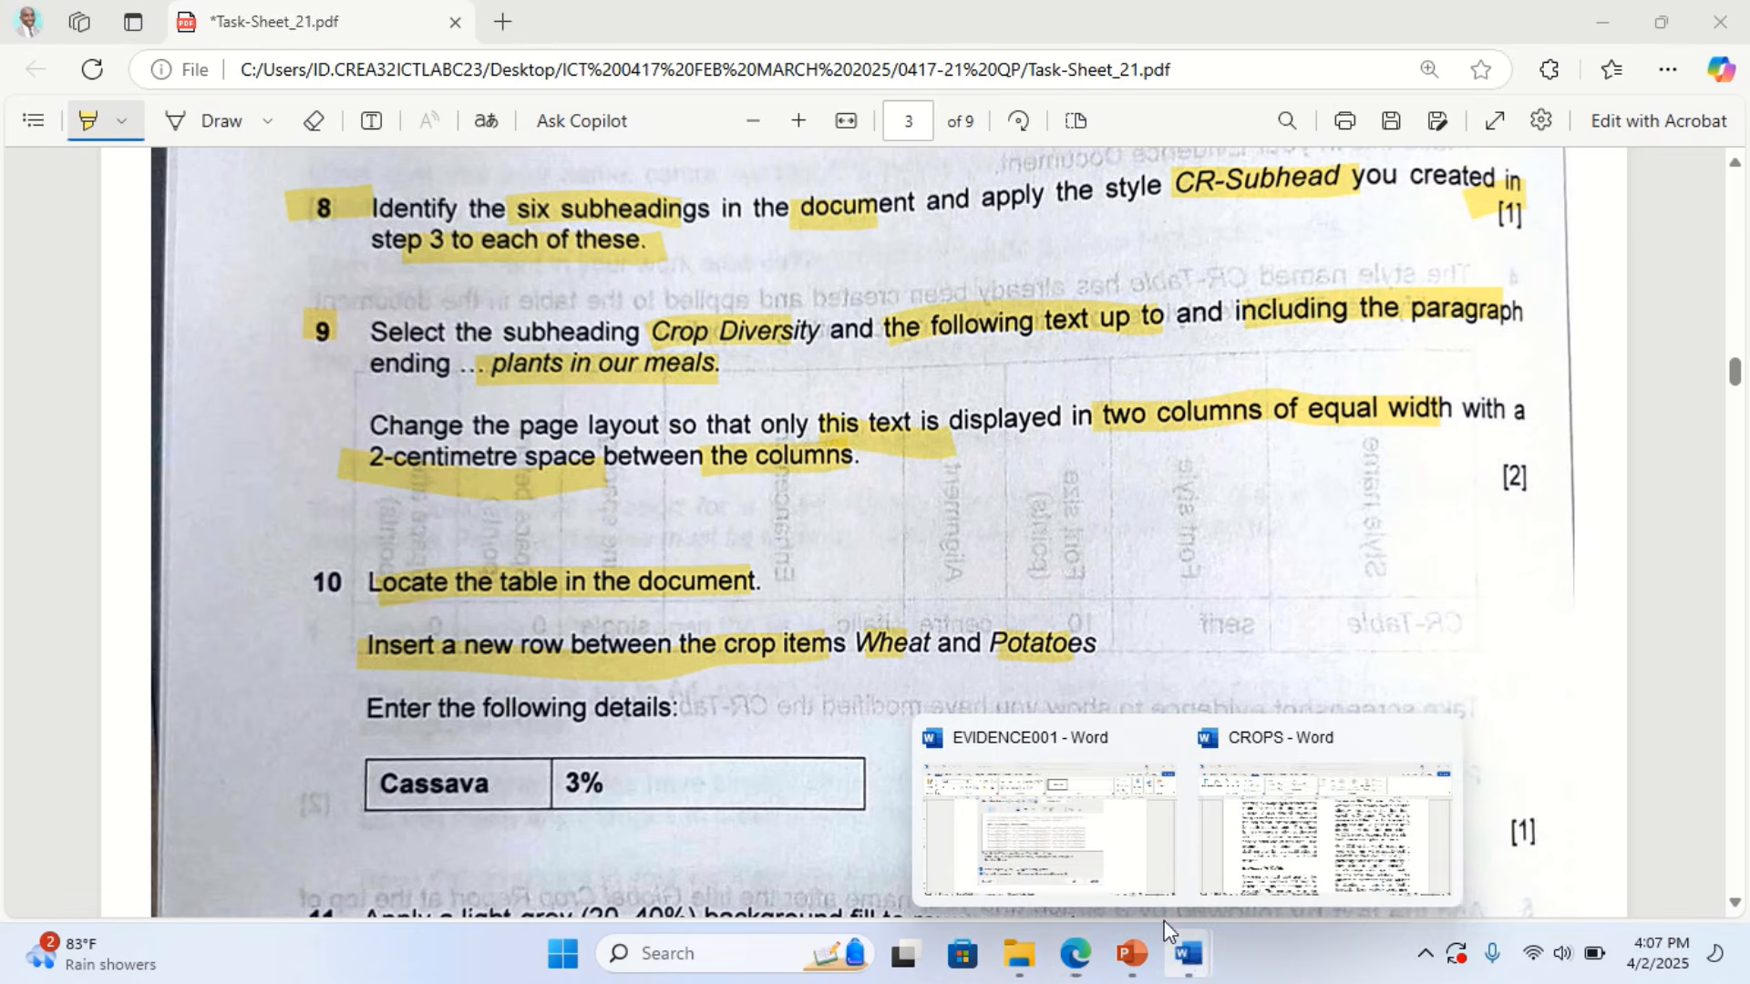
click(1303, 834)
scroll(873, 668, up, 15)
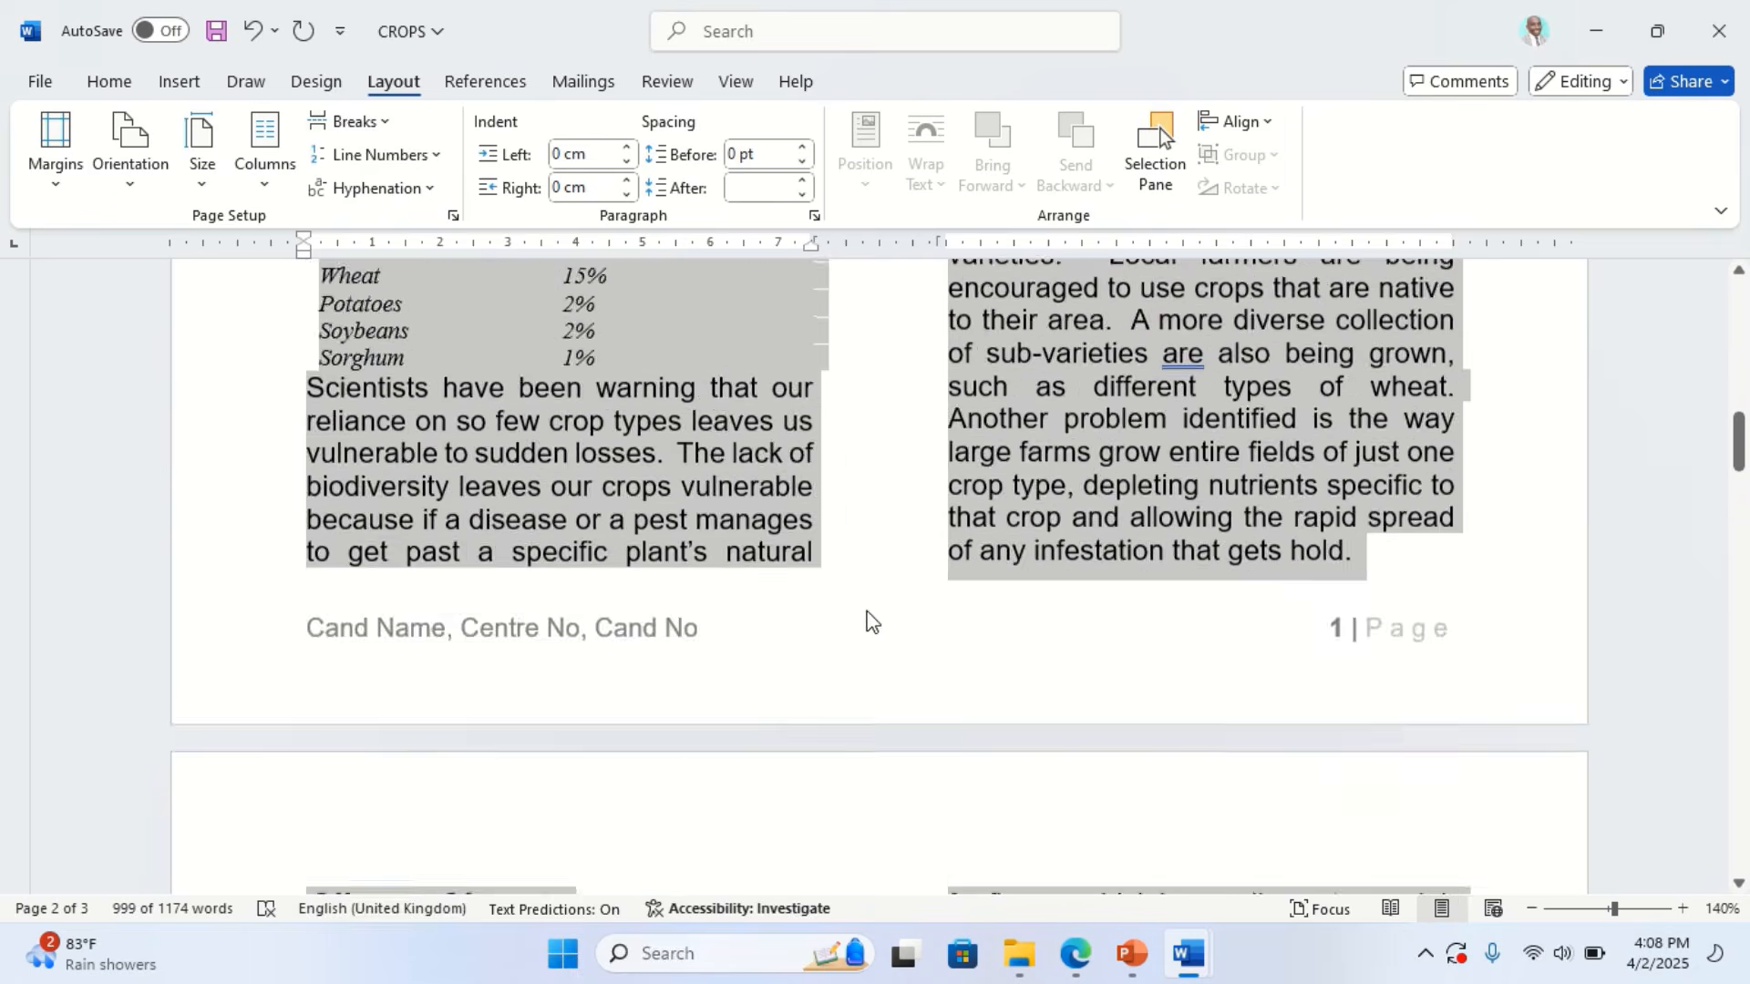
scroll(488, 788, down, 3)
click(477, 743)
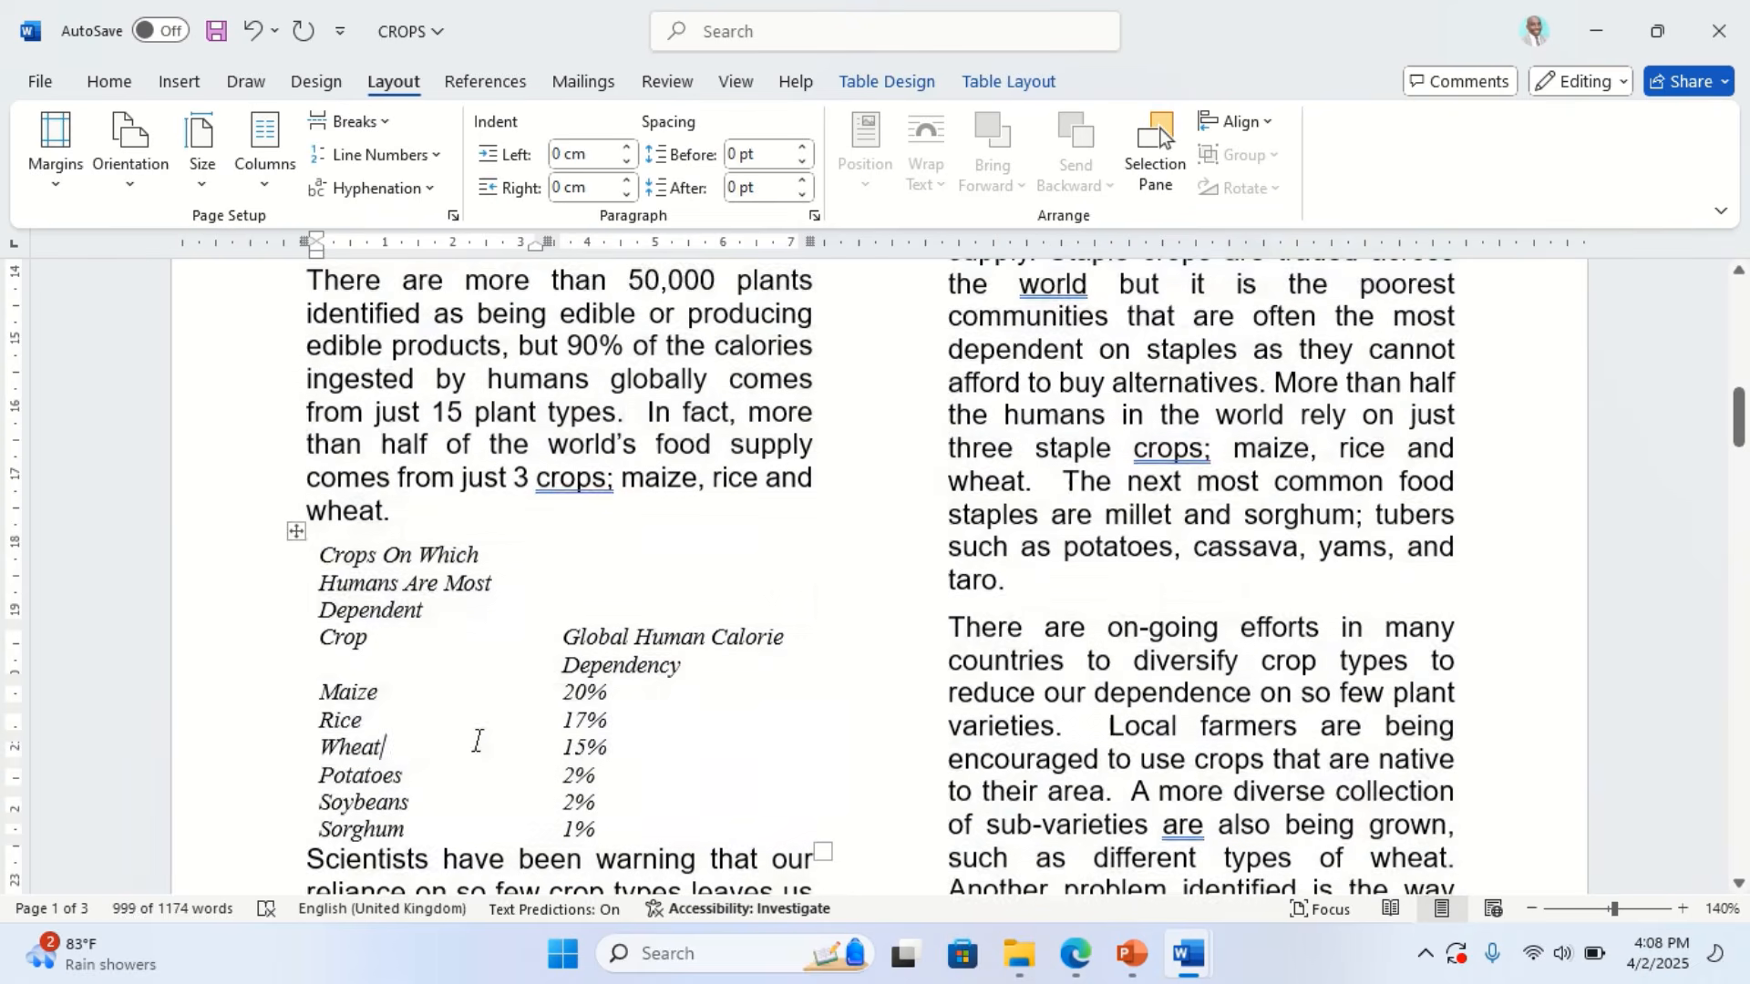
click(297, 531)
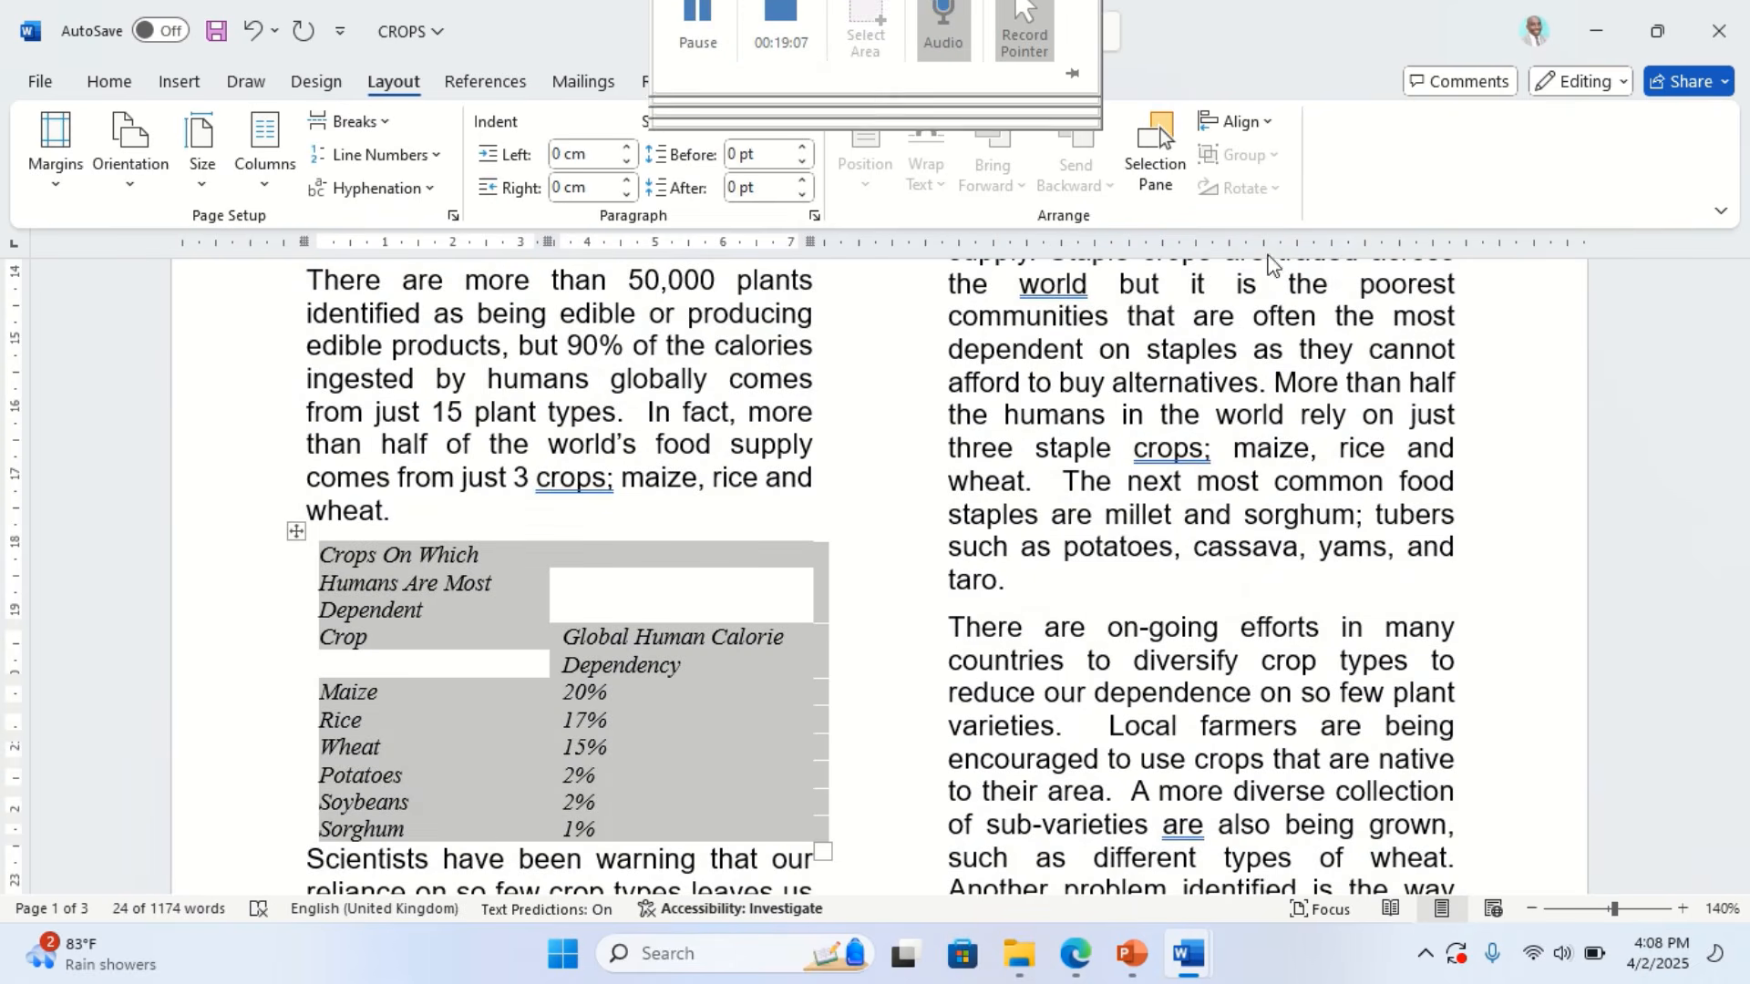
click(888, 73)
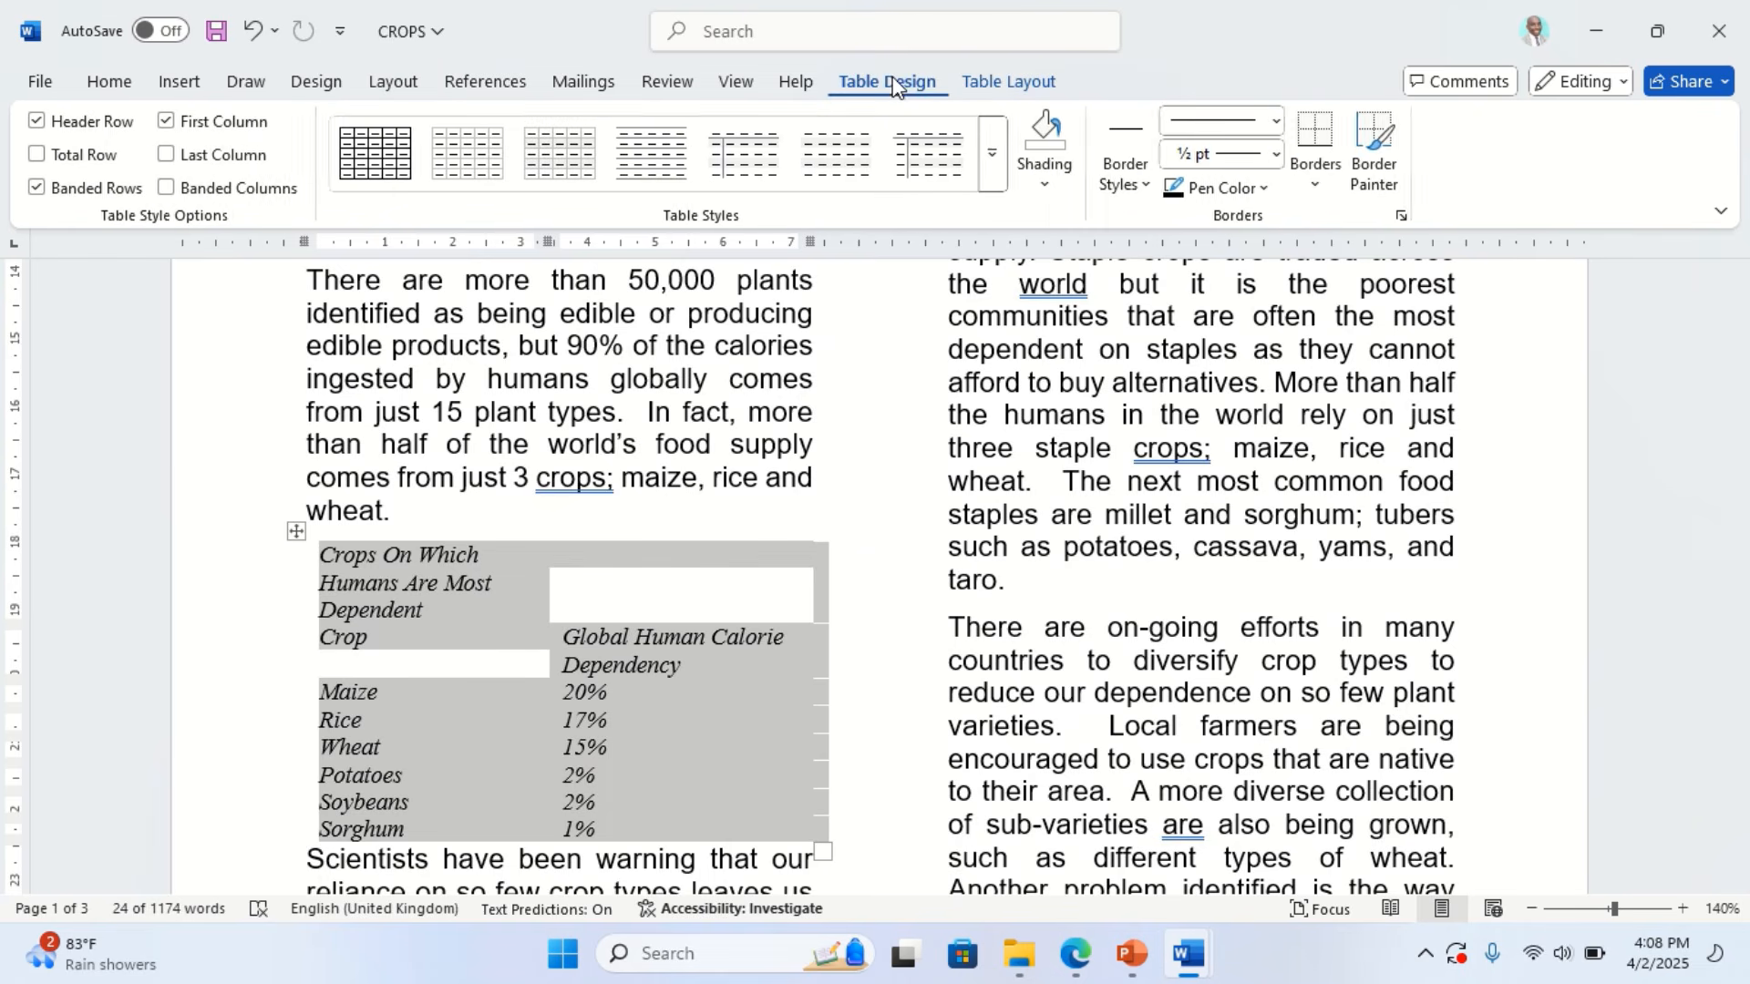
click(1318, 182)
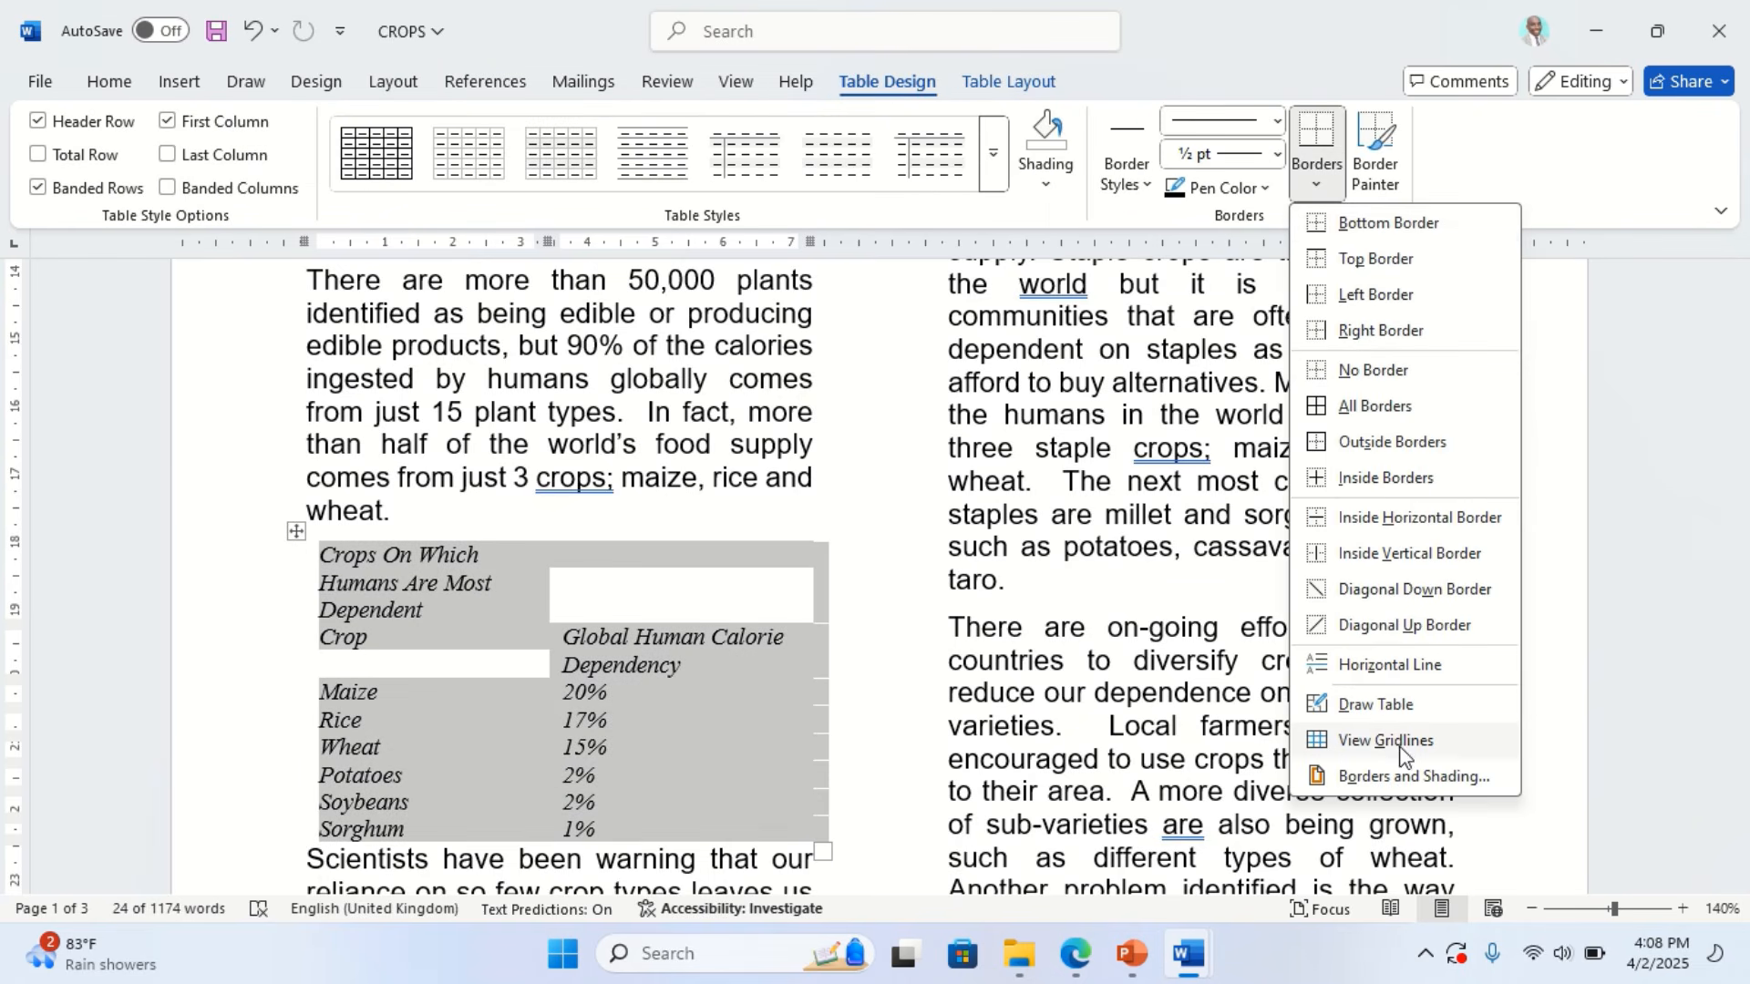
click(1387, 742)
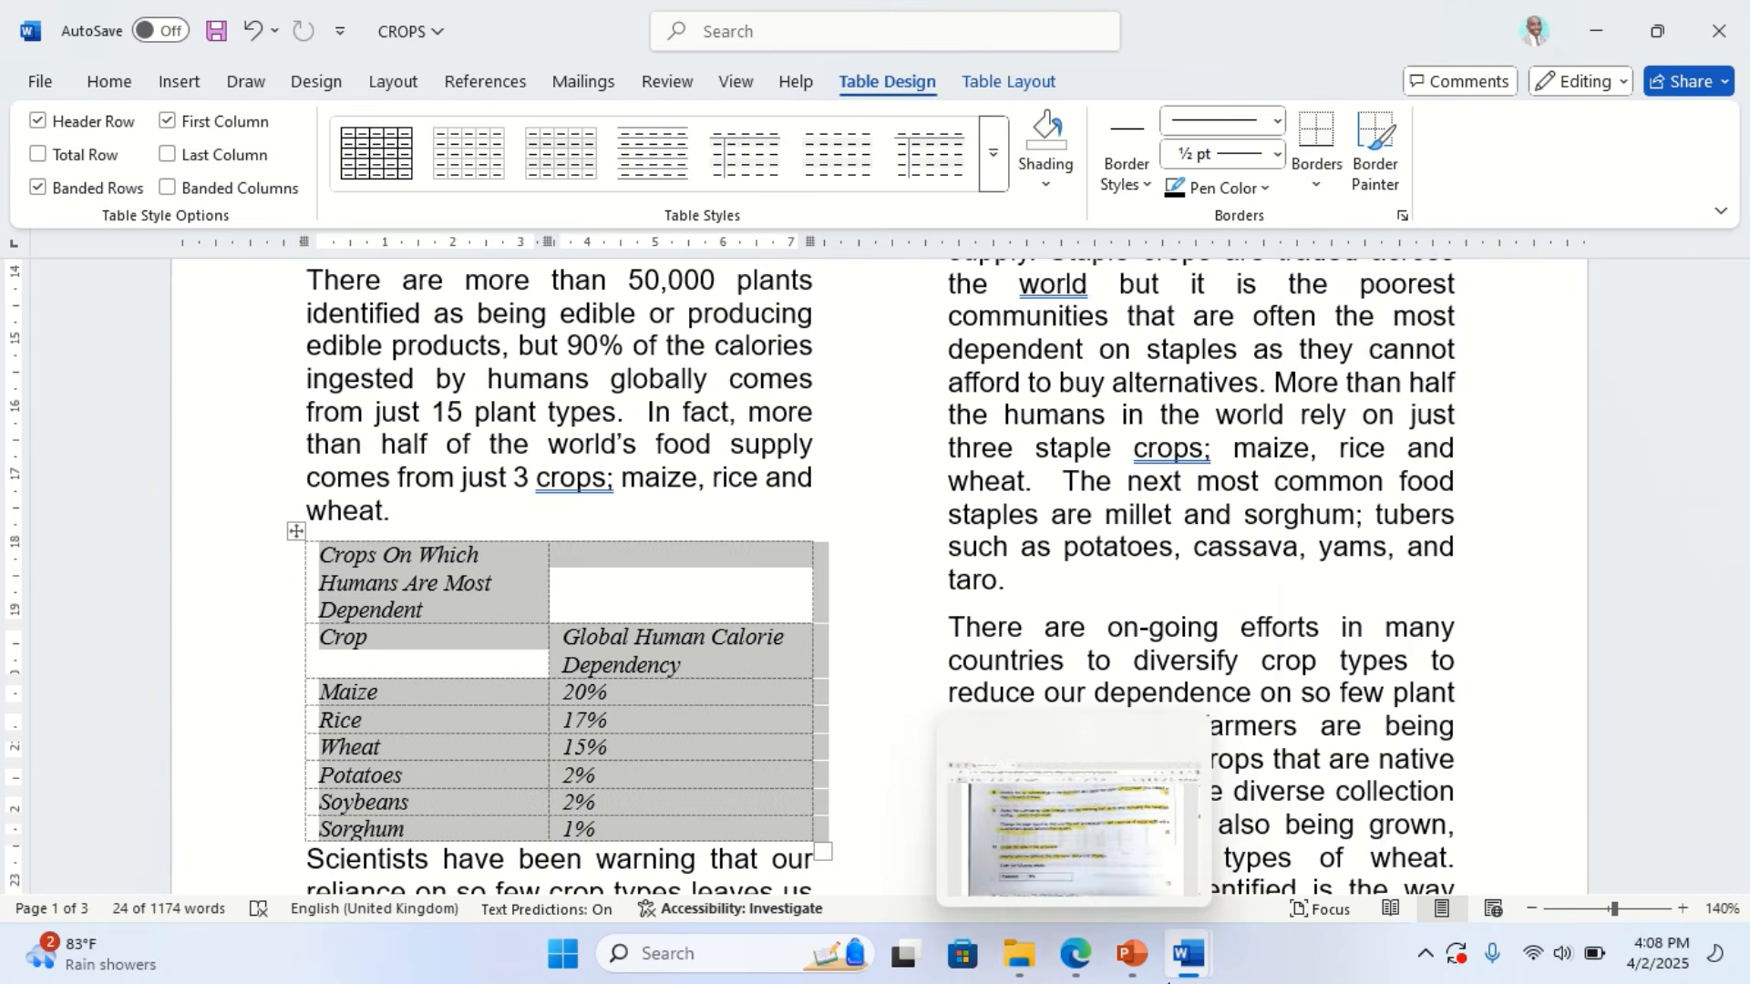
Recheck task 10 in the task sheet and insert a new table row below Wheat in the CROPS document
click(1068, 959)
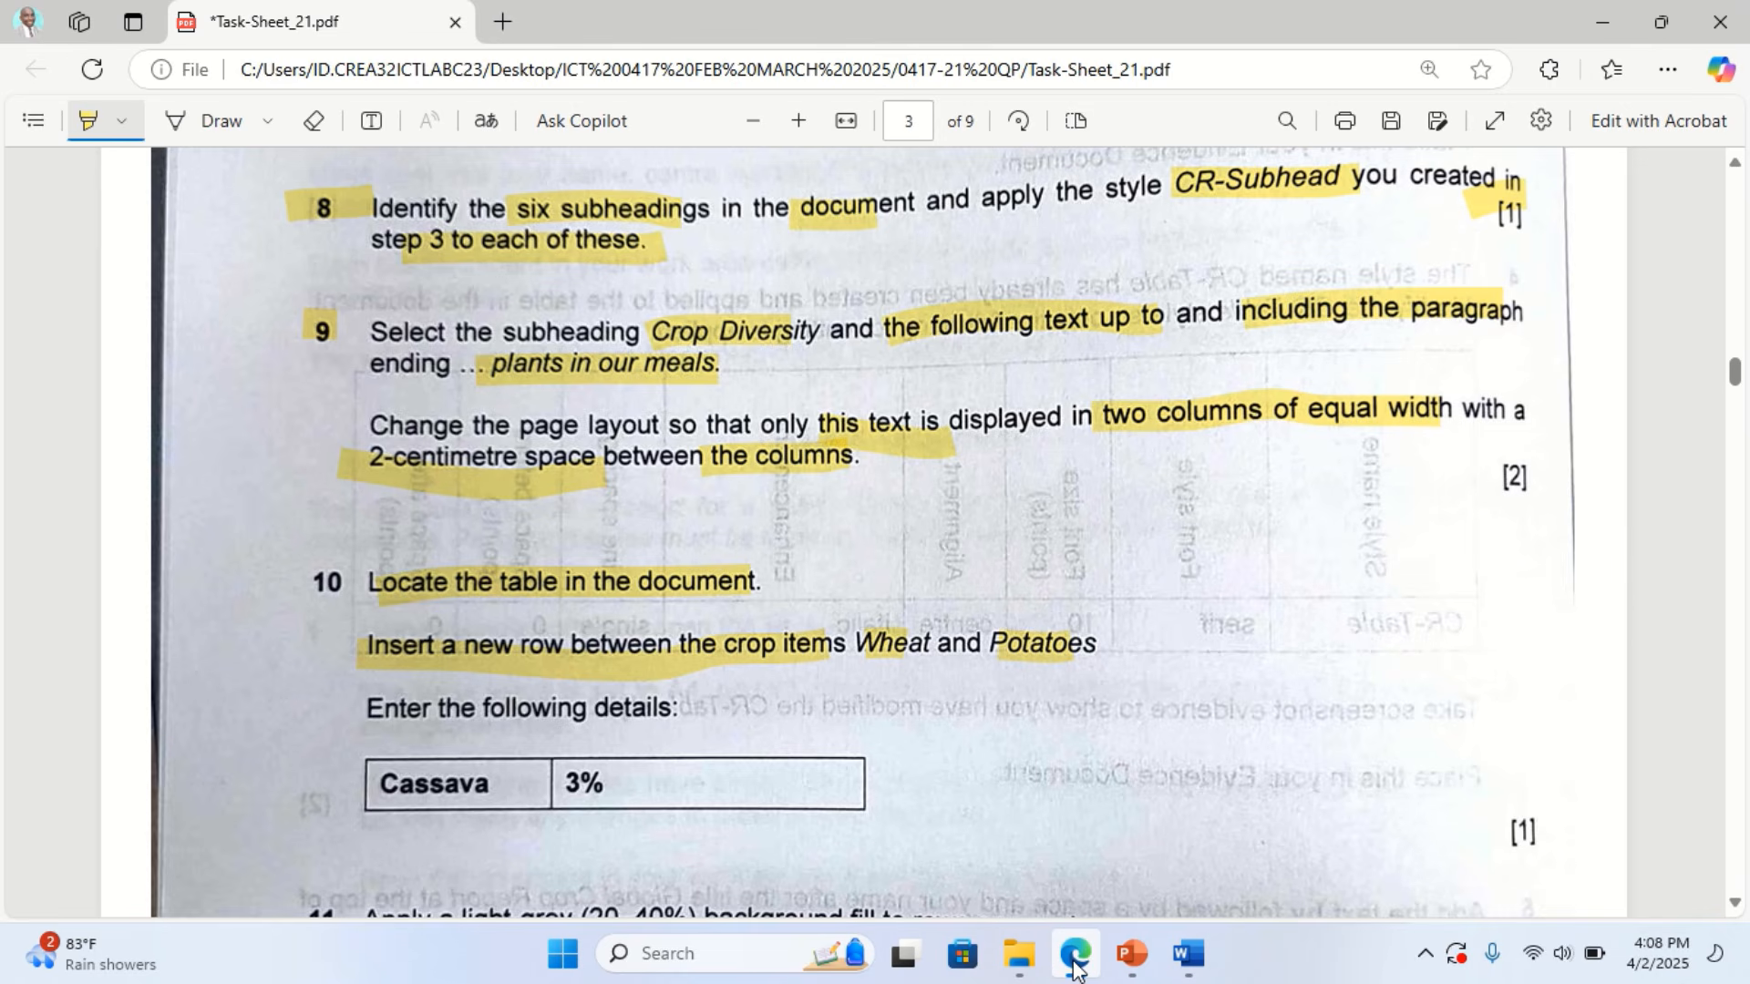
click(1076, 957)
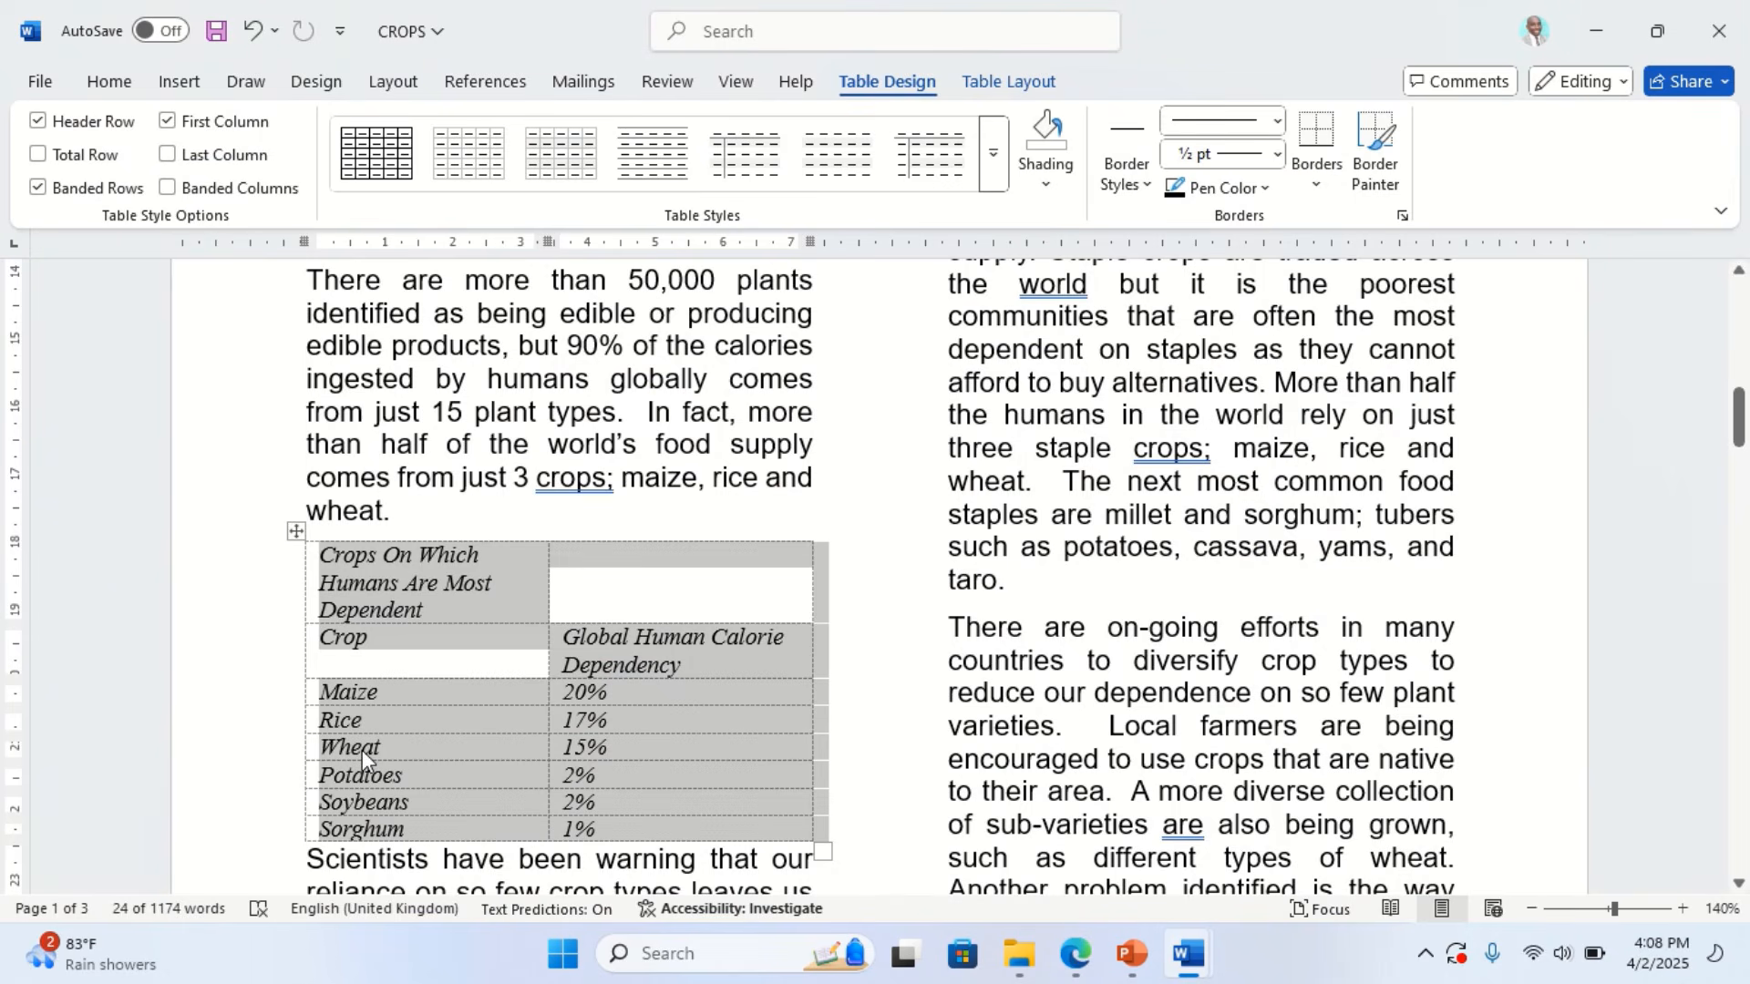
click(363, 751)
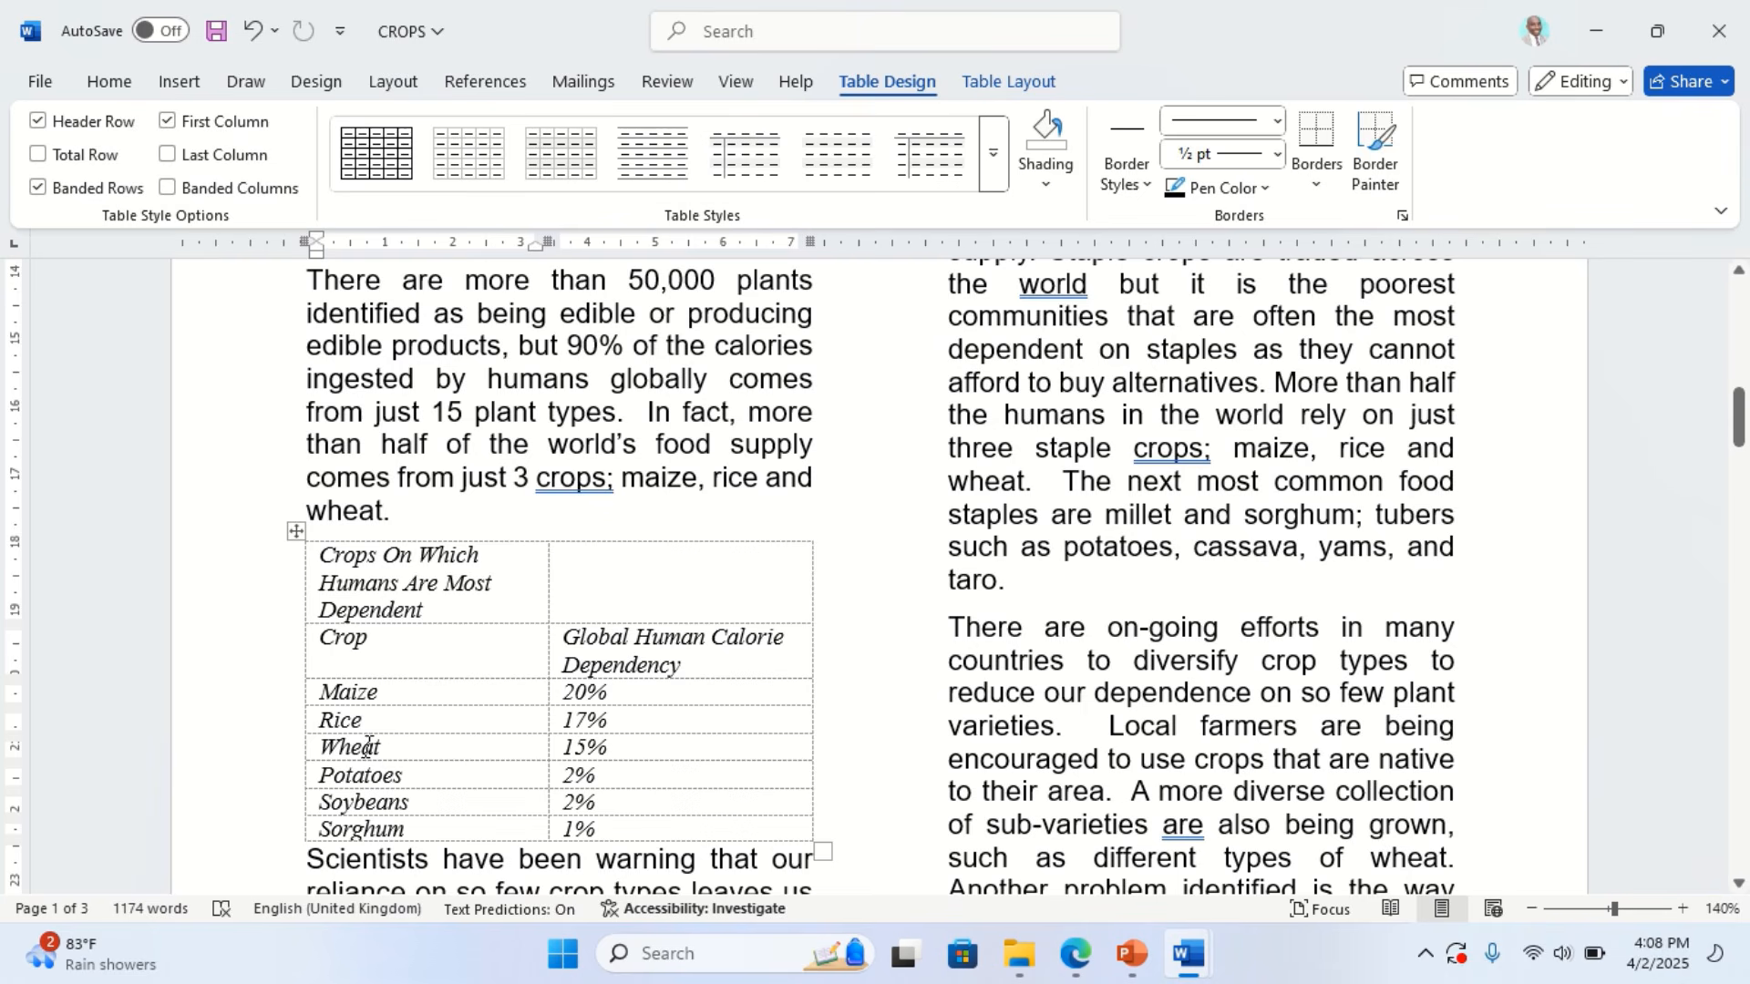
right_click(369, 751)
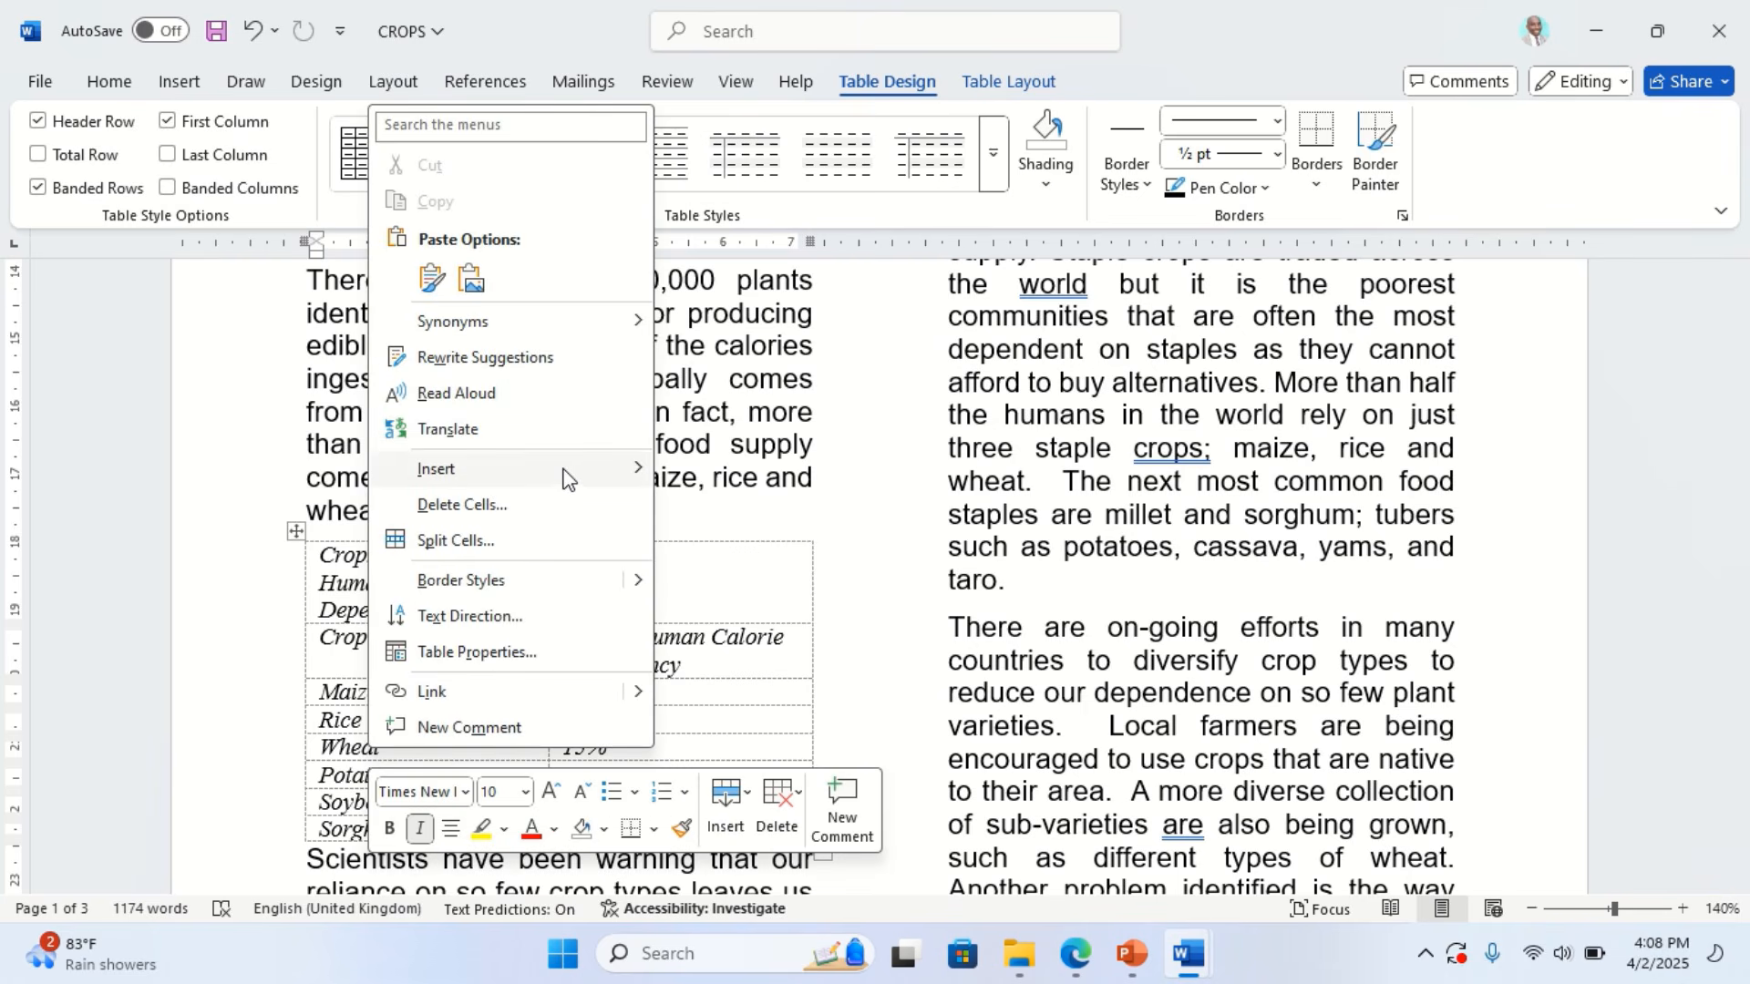
mouse_move(564, 478)
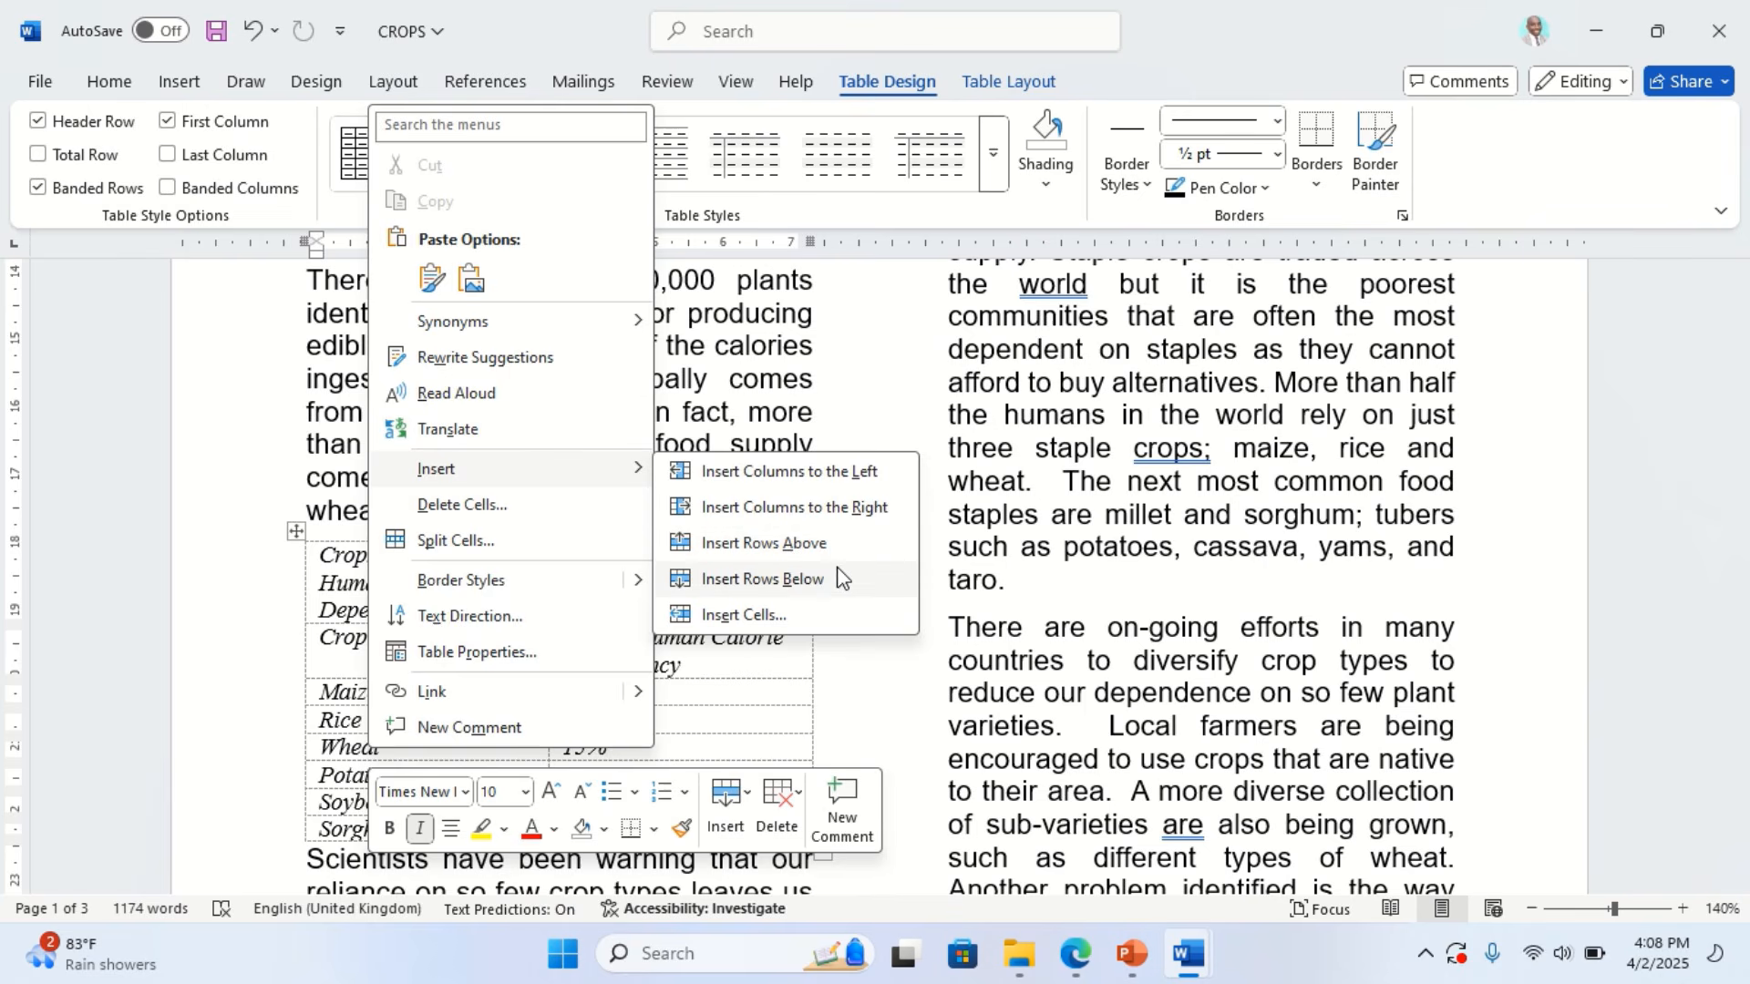
click(798, 586)
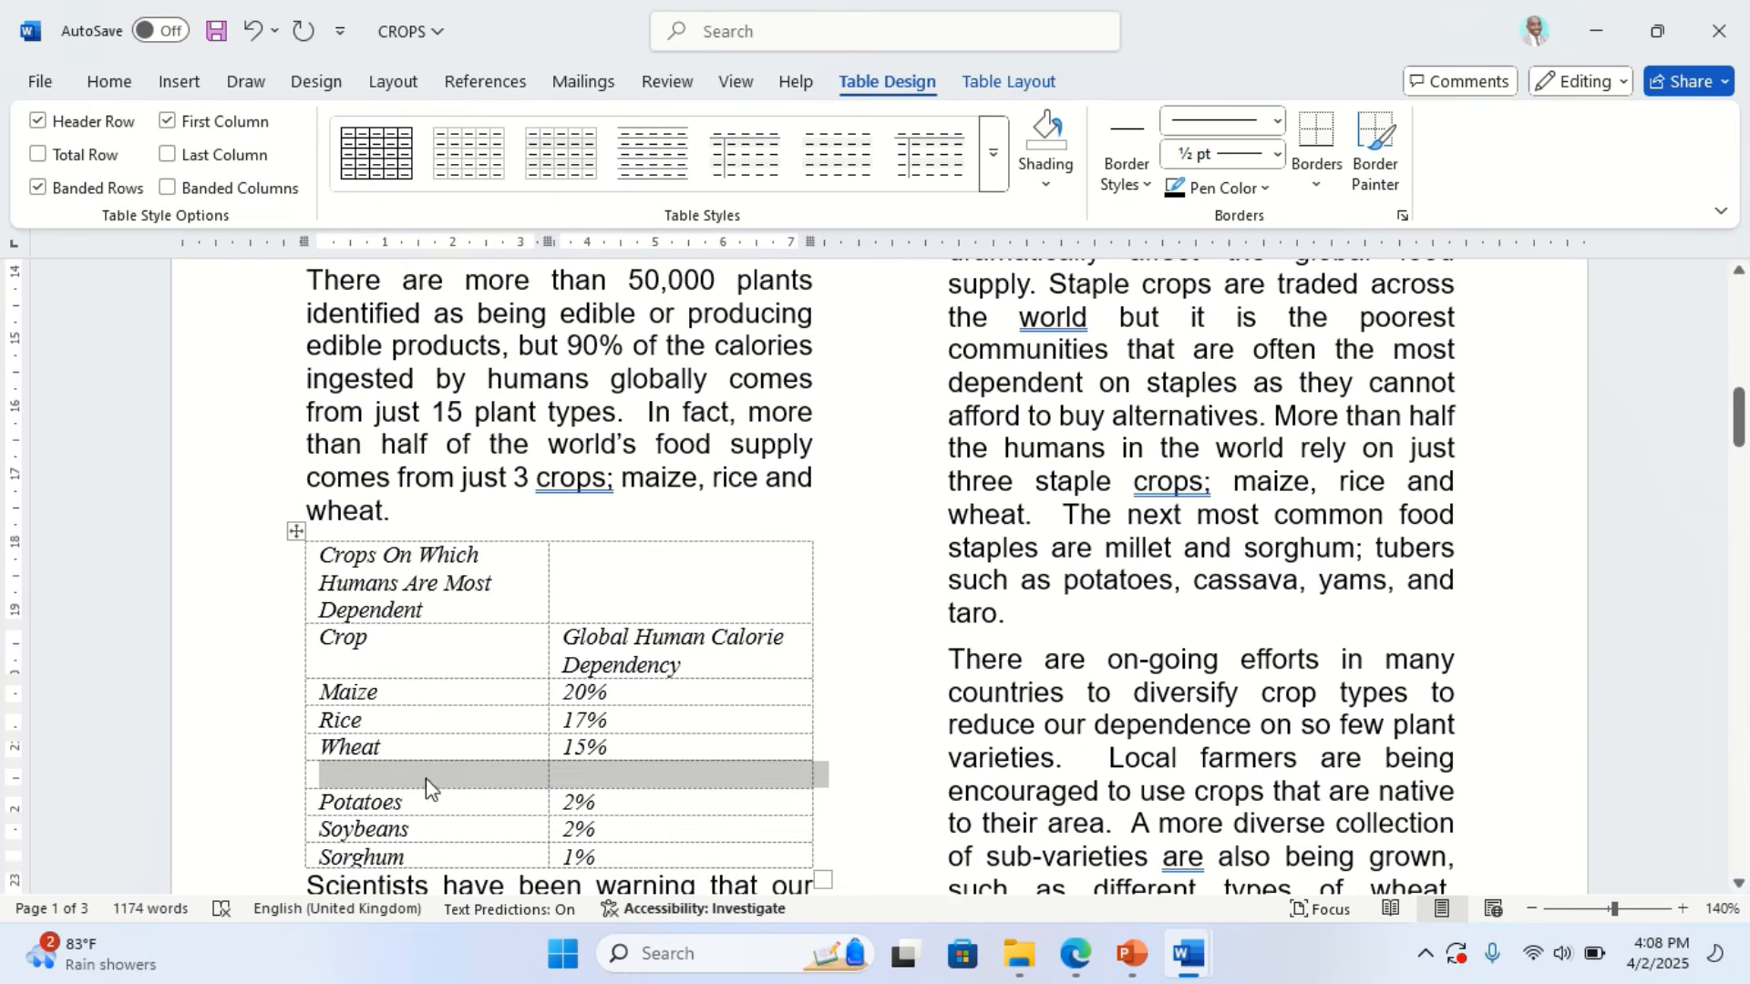
Switch to the task sheet and highlight the row details Cassava and 3% in task 10
click(1074, 953)
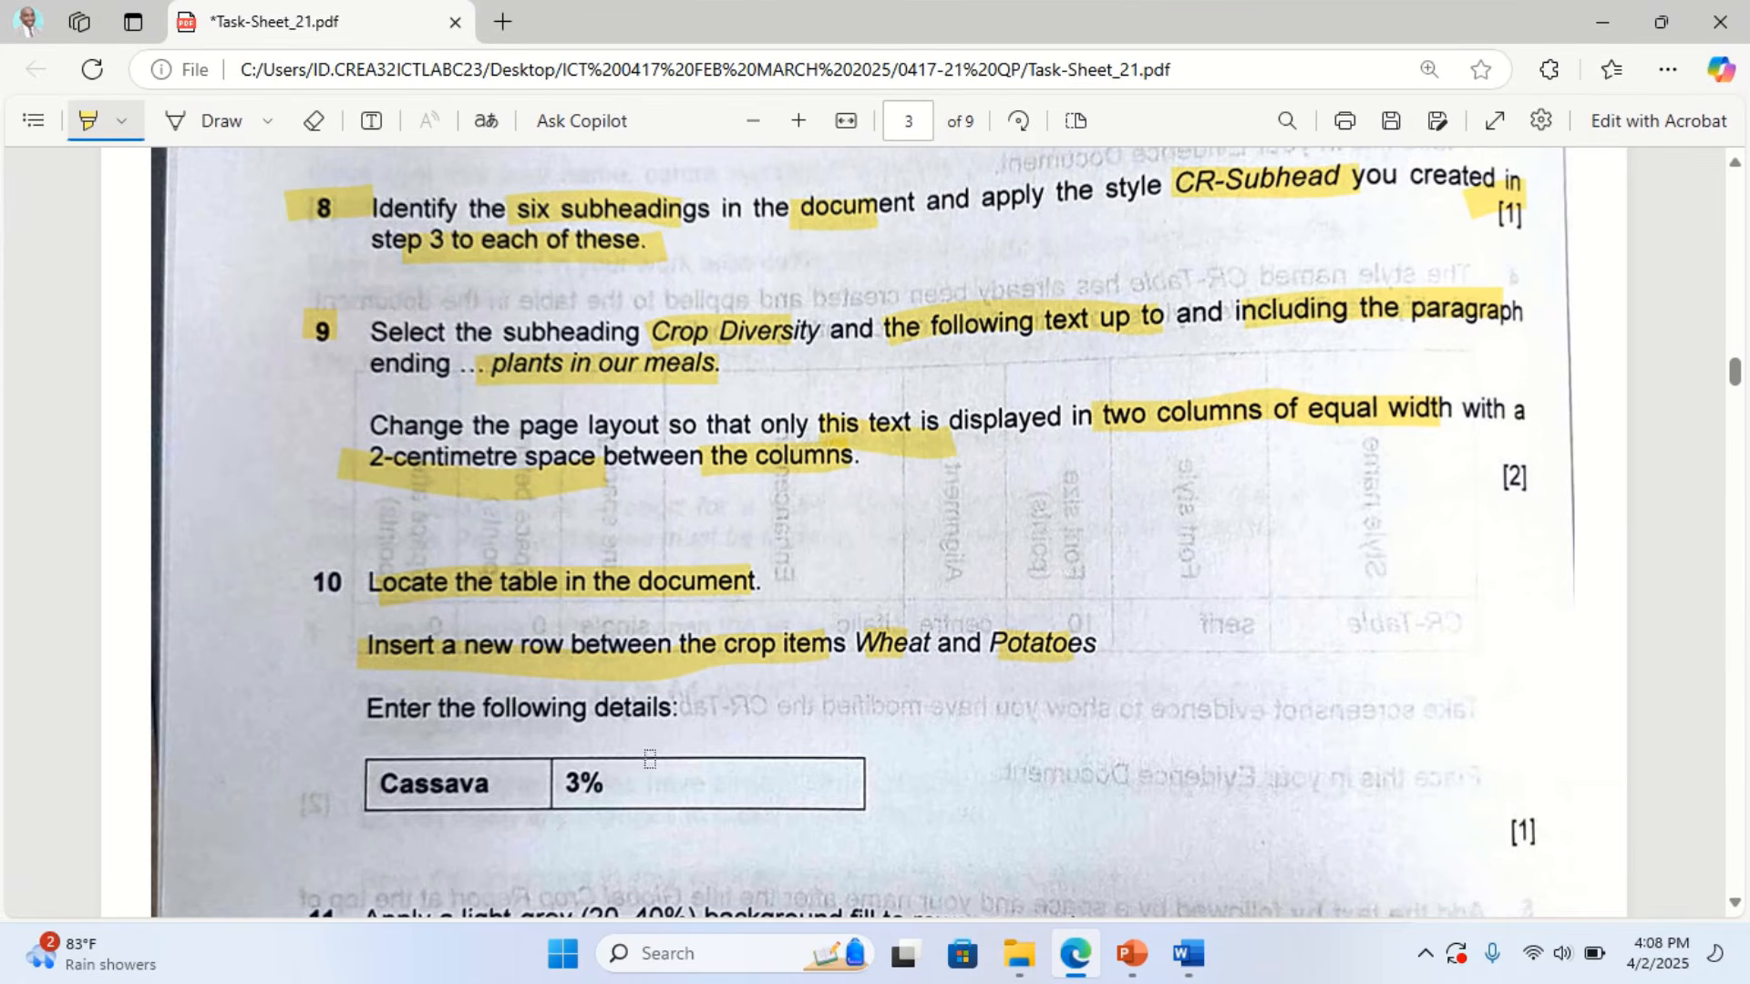
scroll(649, 759, down, 2)
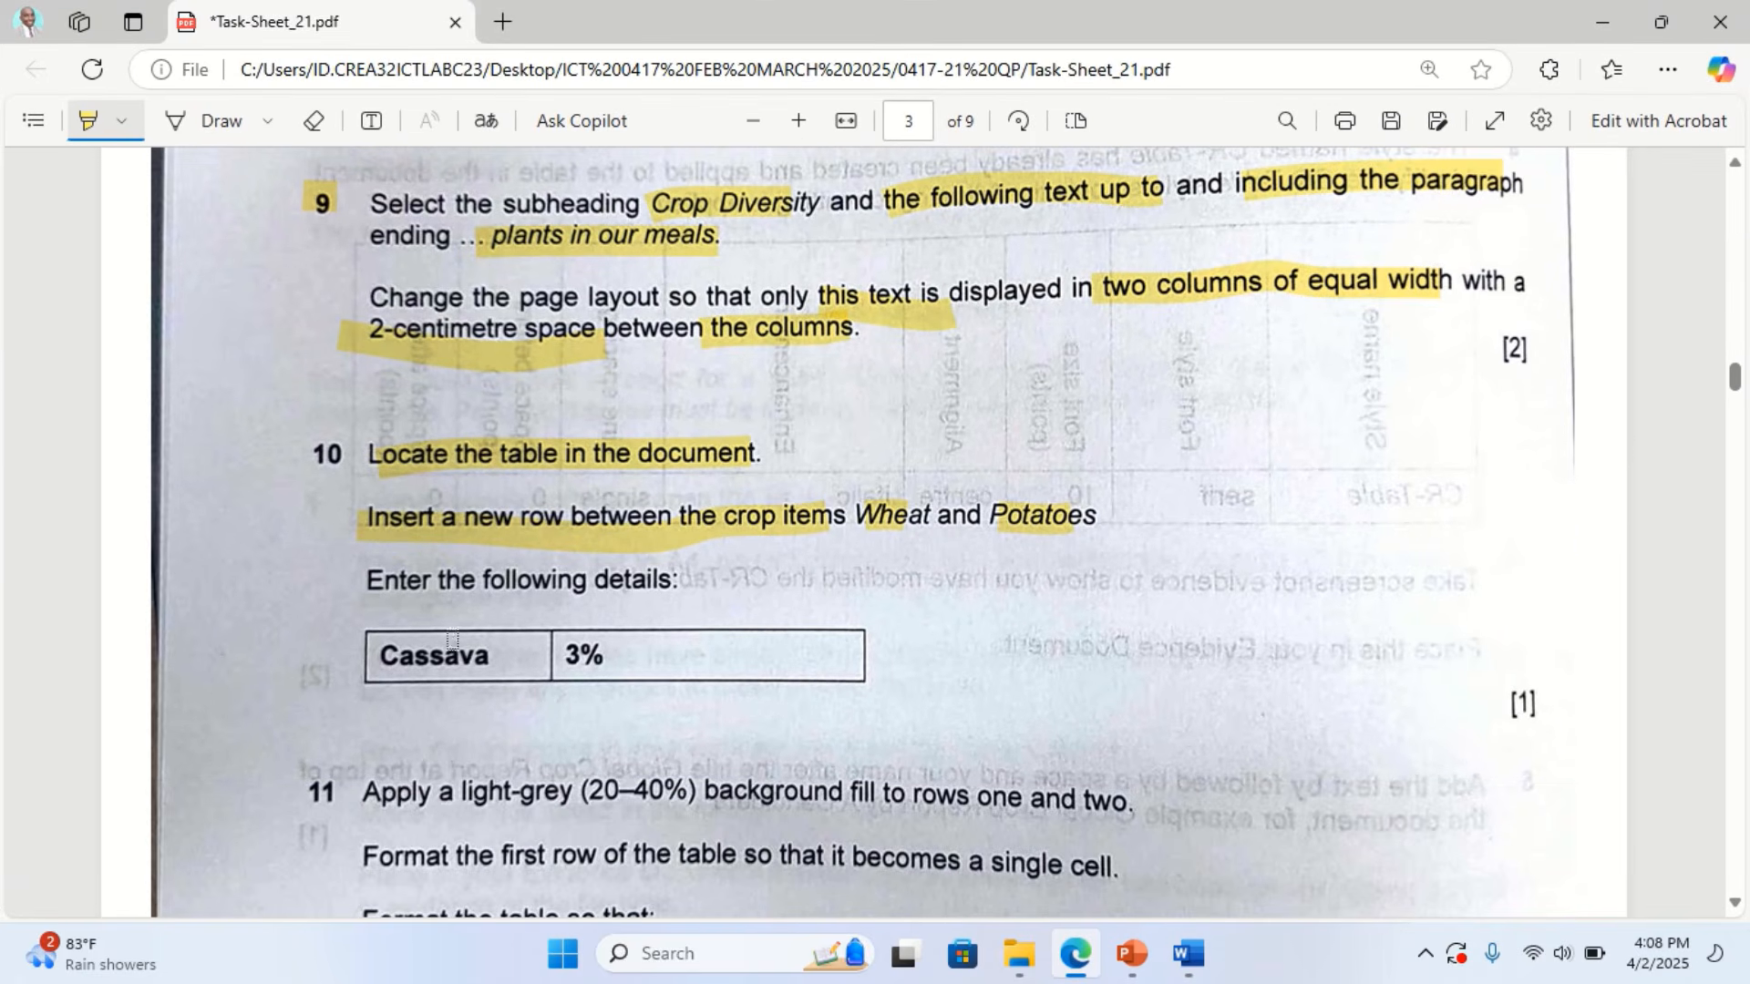
mouse_move(695, 5)
click(676, 71)
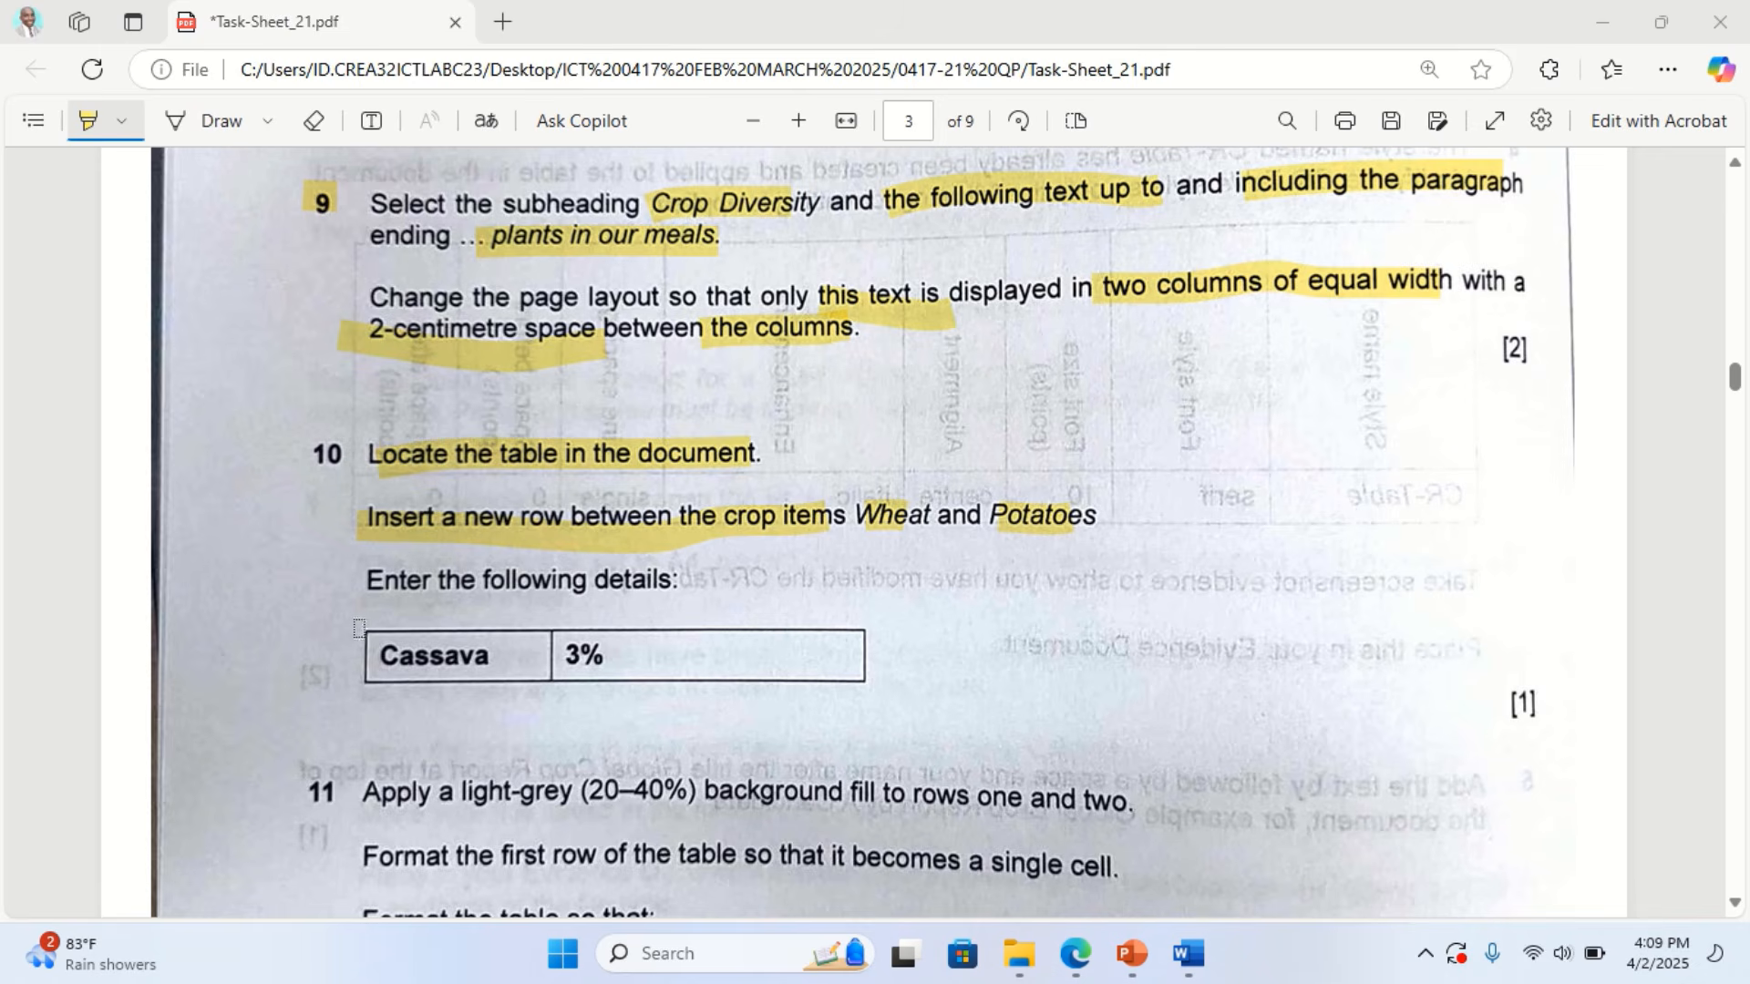
click(383, 654)
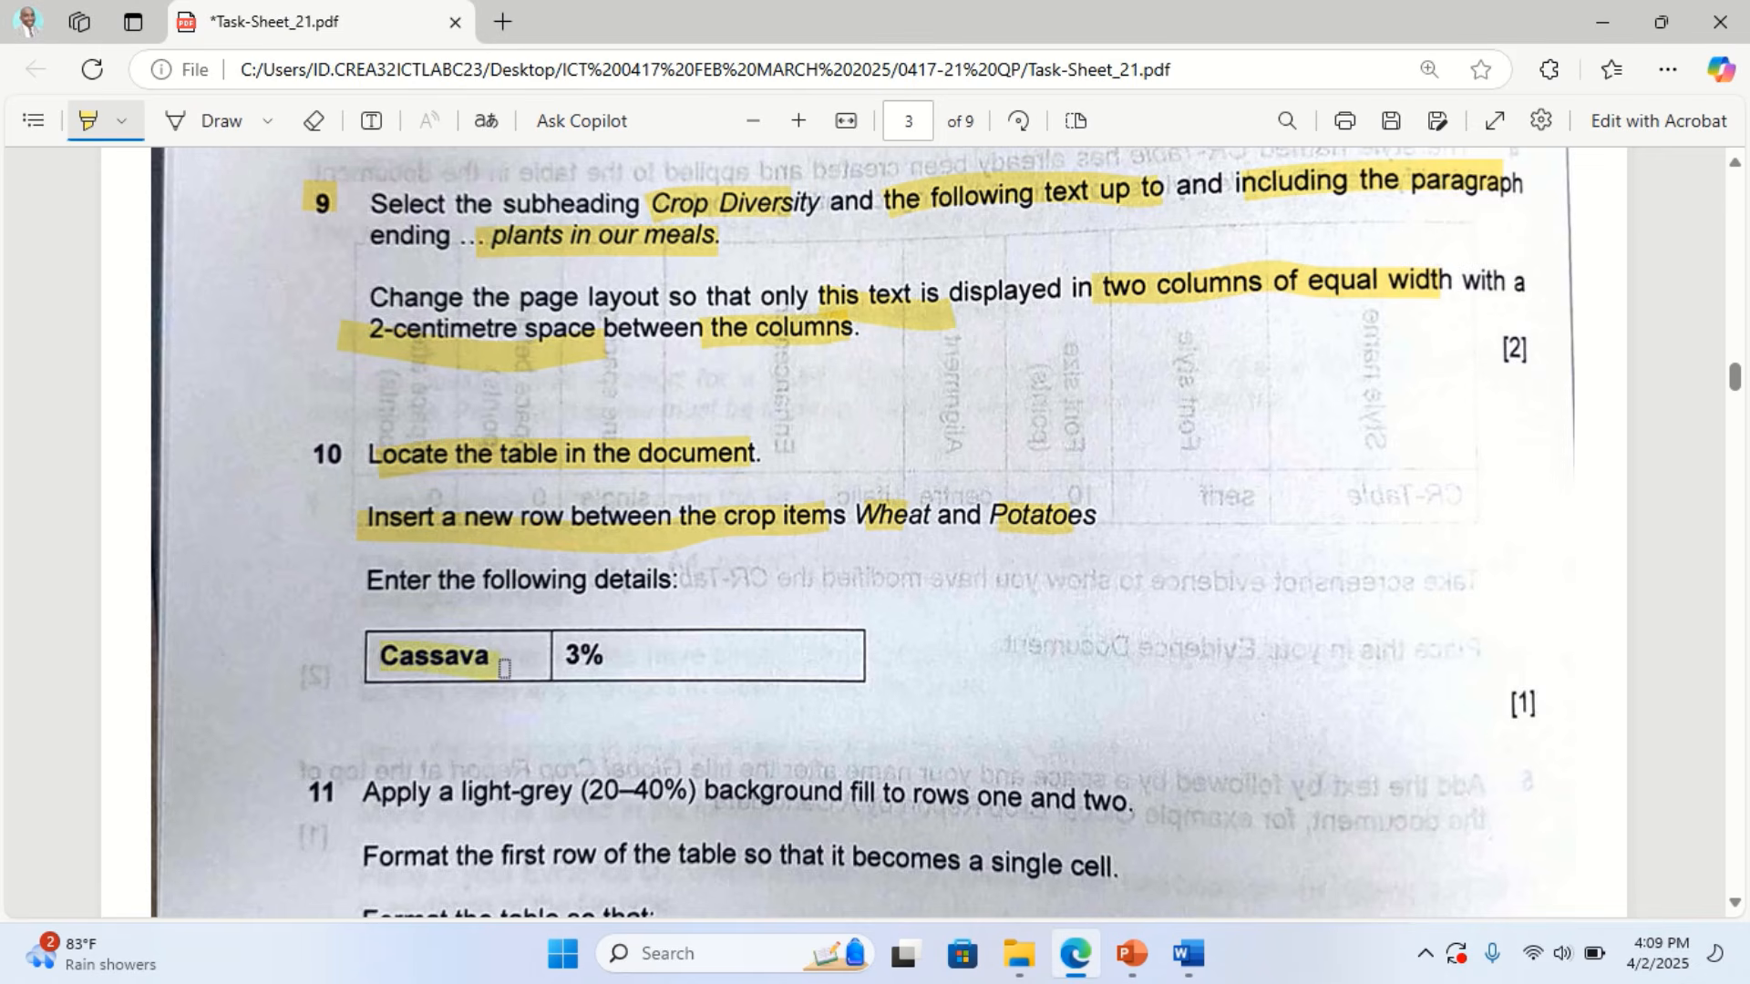
drag(558, 657, 616, 658)
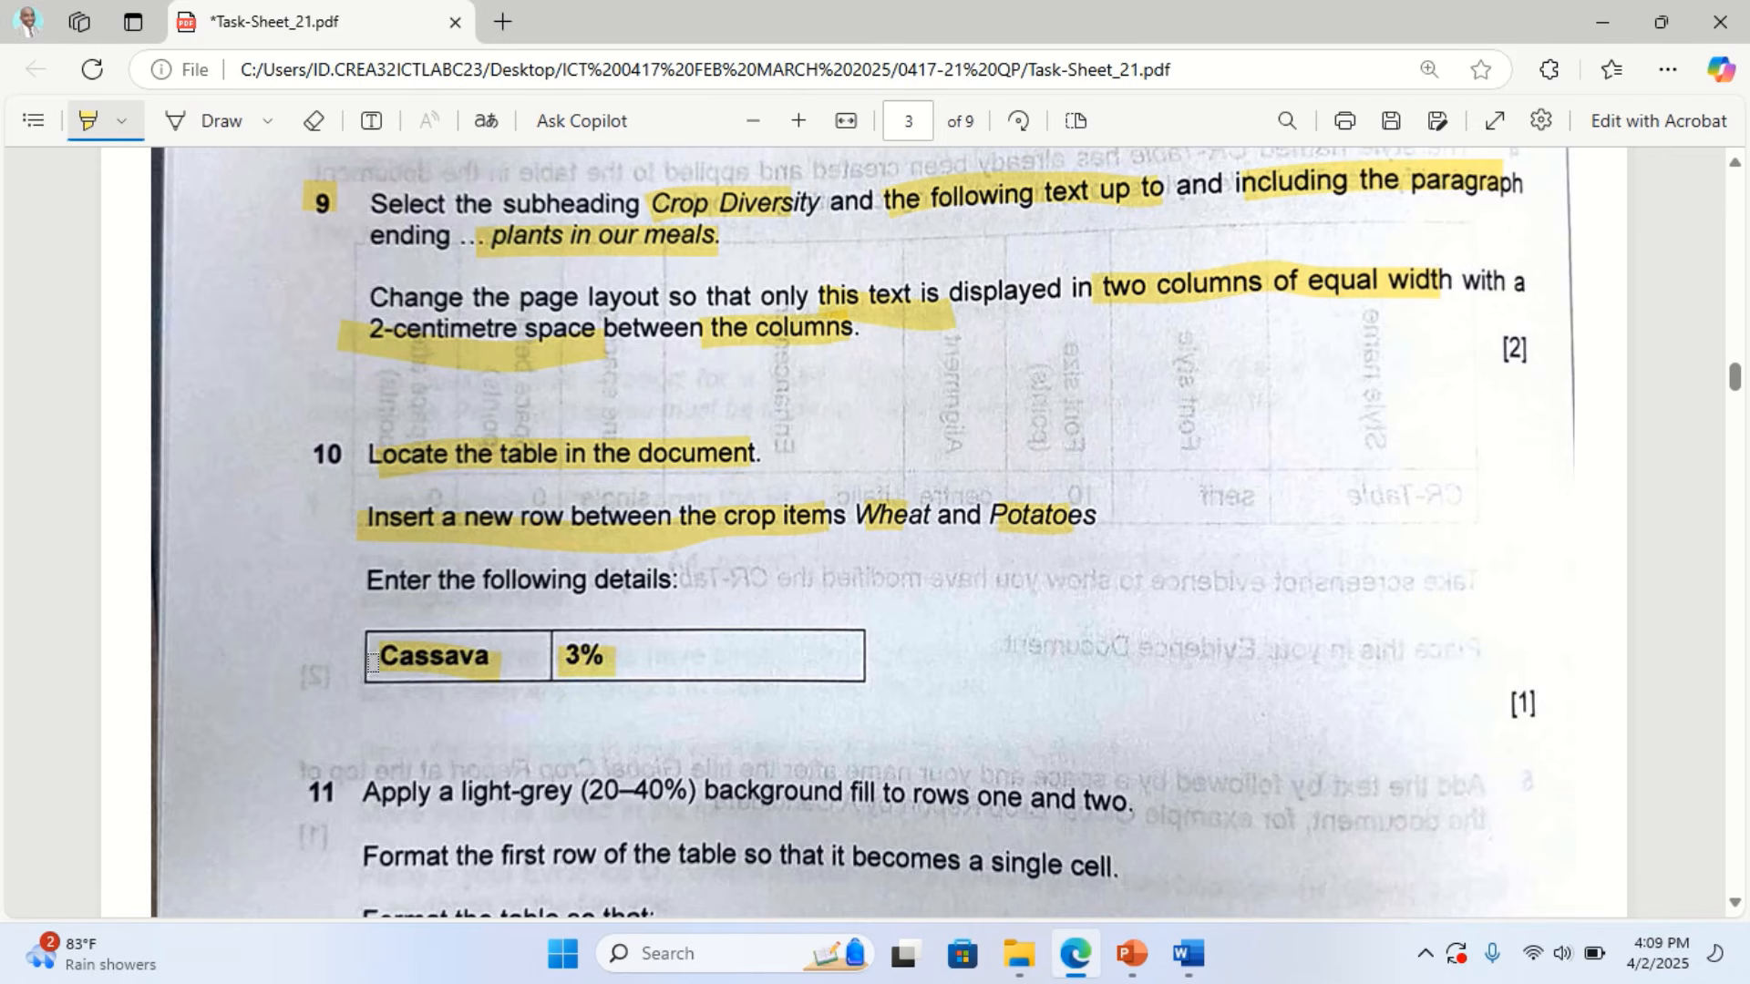
Switch back to the CROPS document and fill the new row below Wheat with Cassava and 3%
mouse_move(1101, 970)
mouse_move(1189, 968)
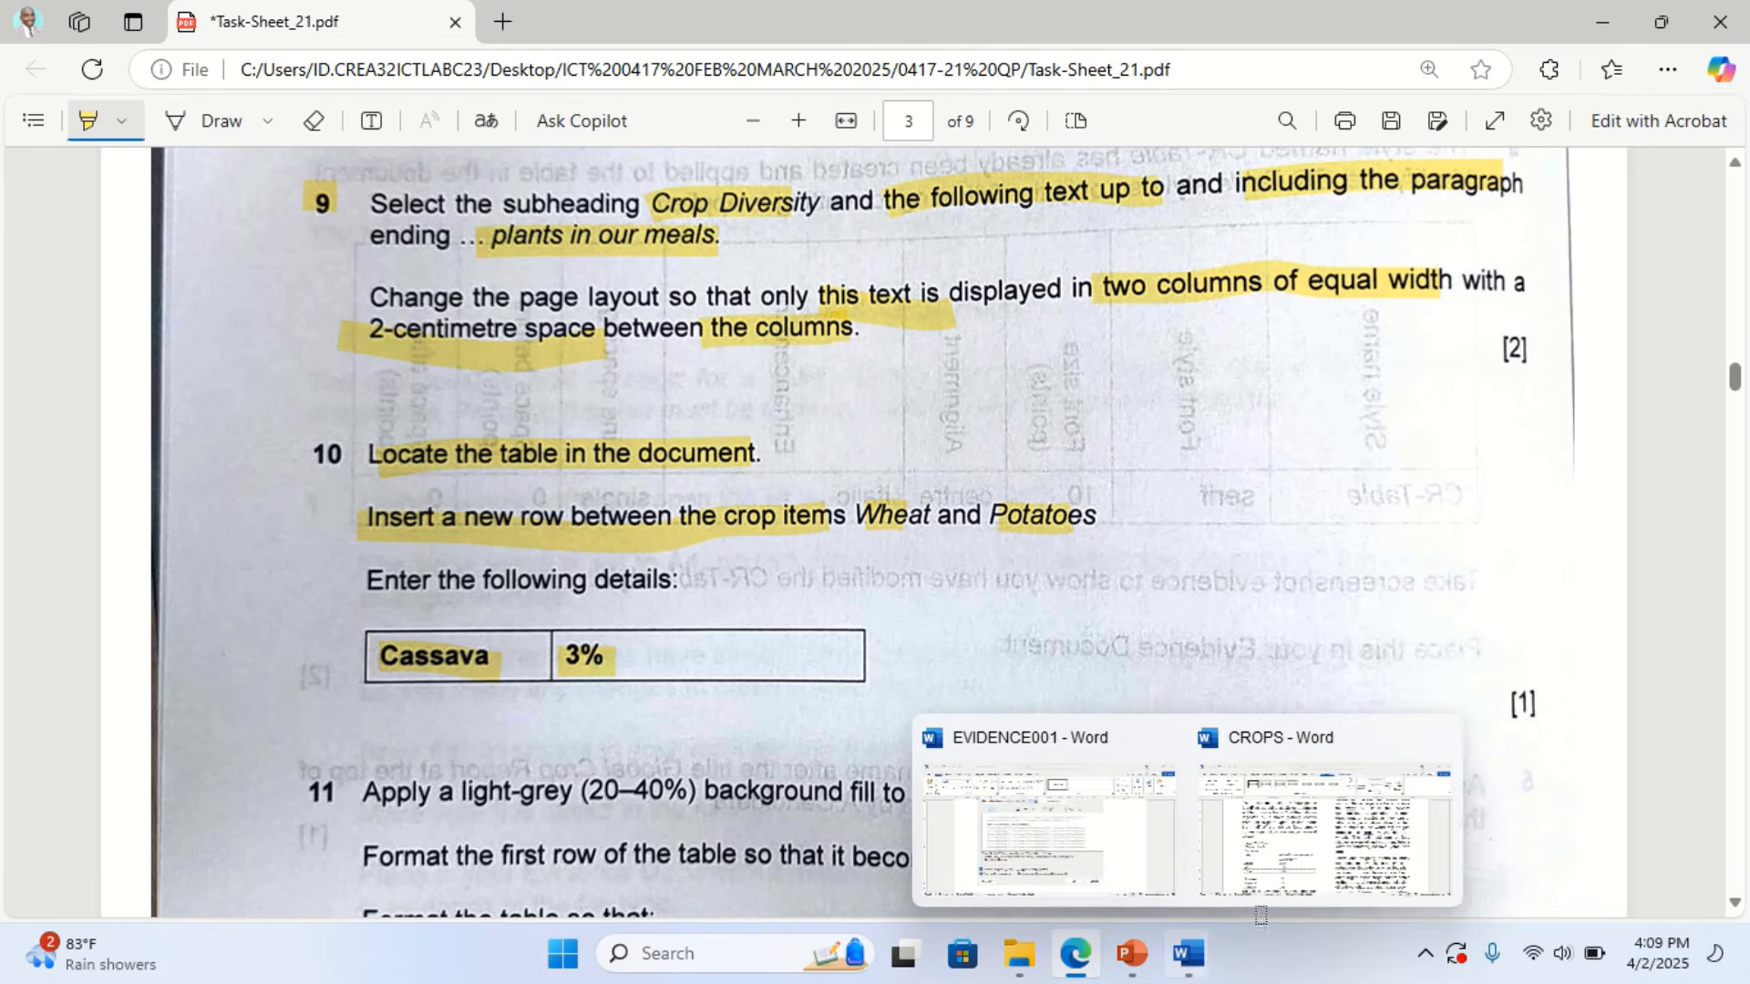
click(1313, 866)
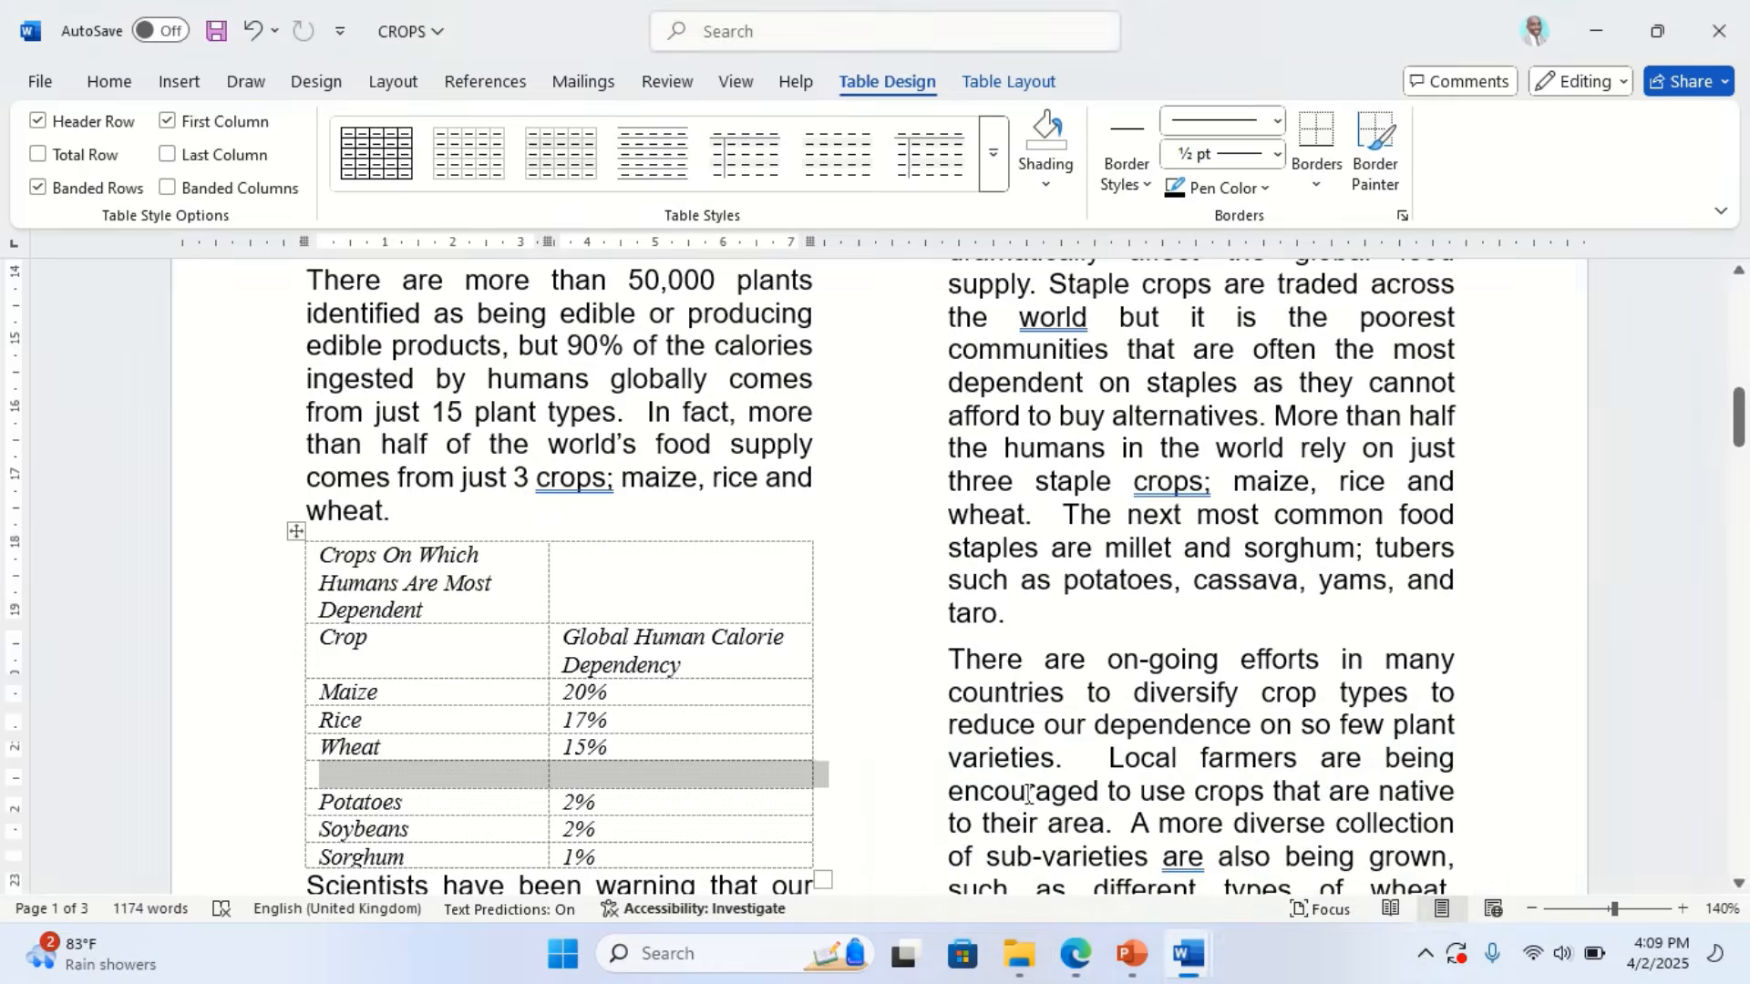
click(417, 784)
text(Cassava)
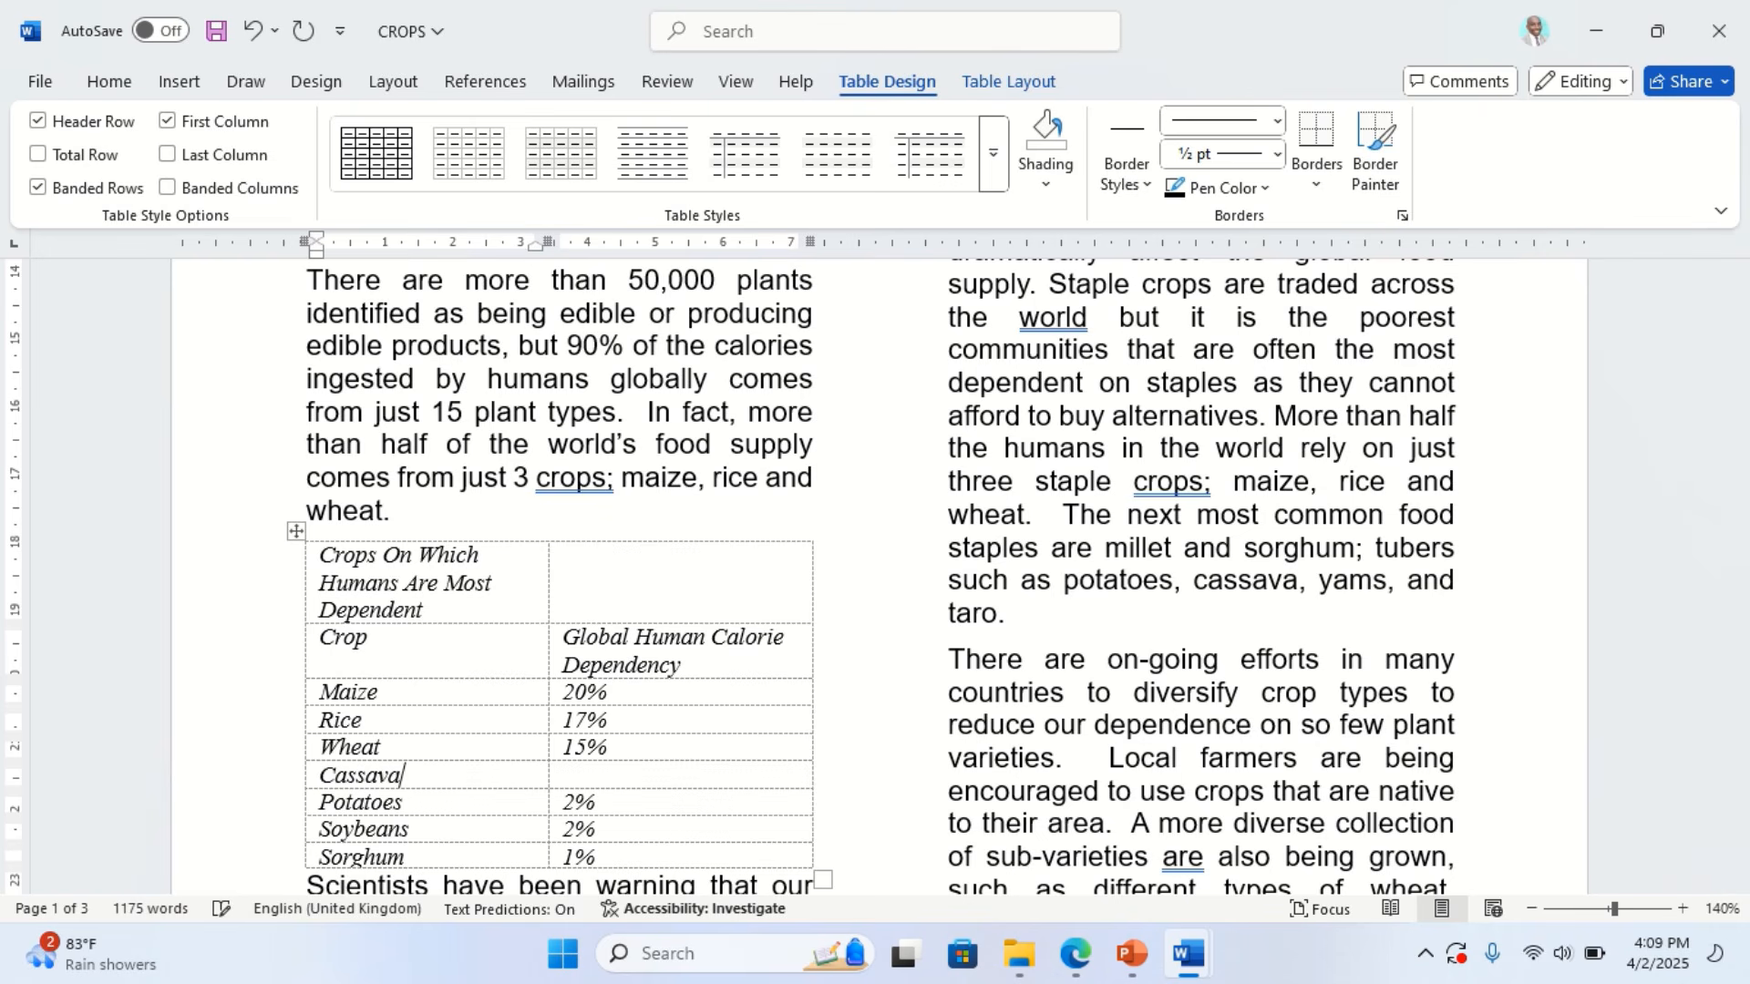
key(Tab)
text(3%)
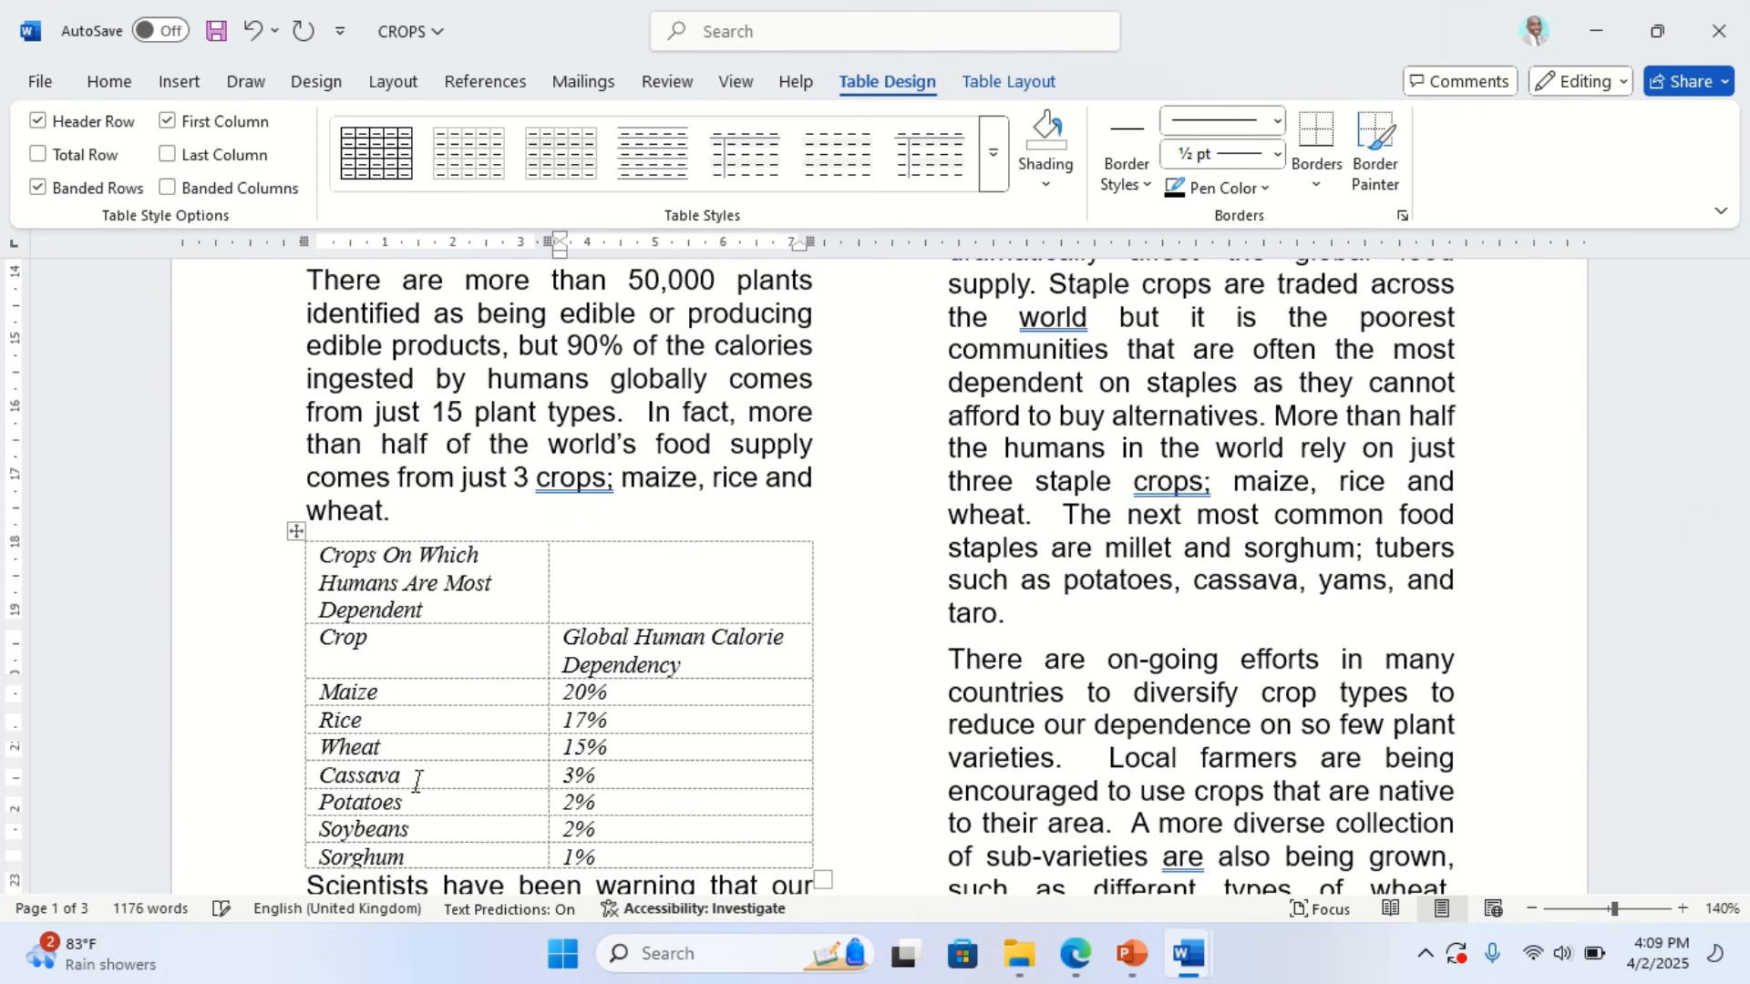
Switch to the task sheet and highlight task 11's requirement for a light-grey (20–40%) background fill in rows one and two
click(1071, 974)
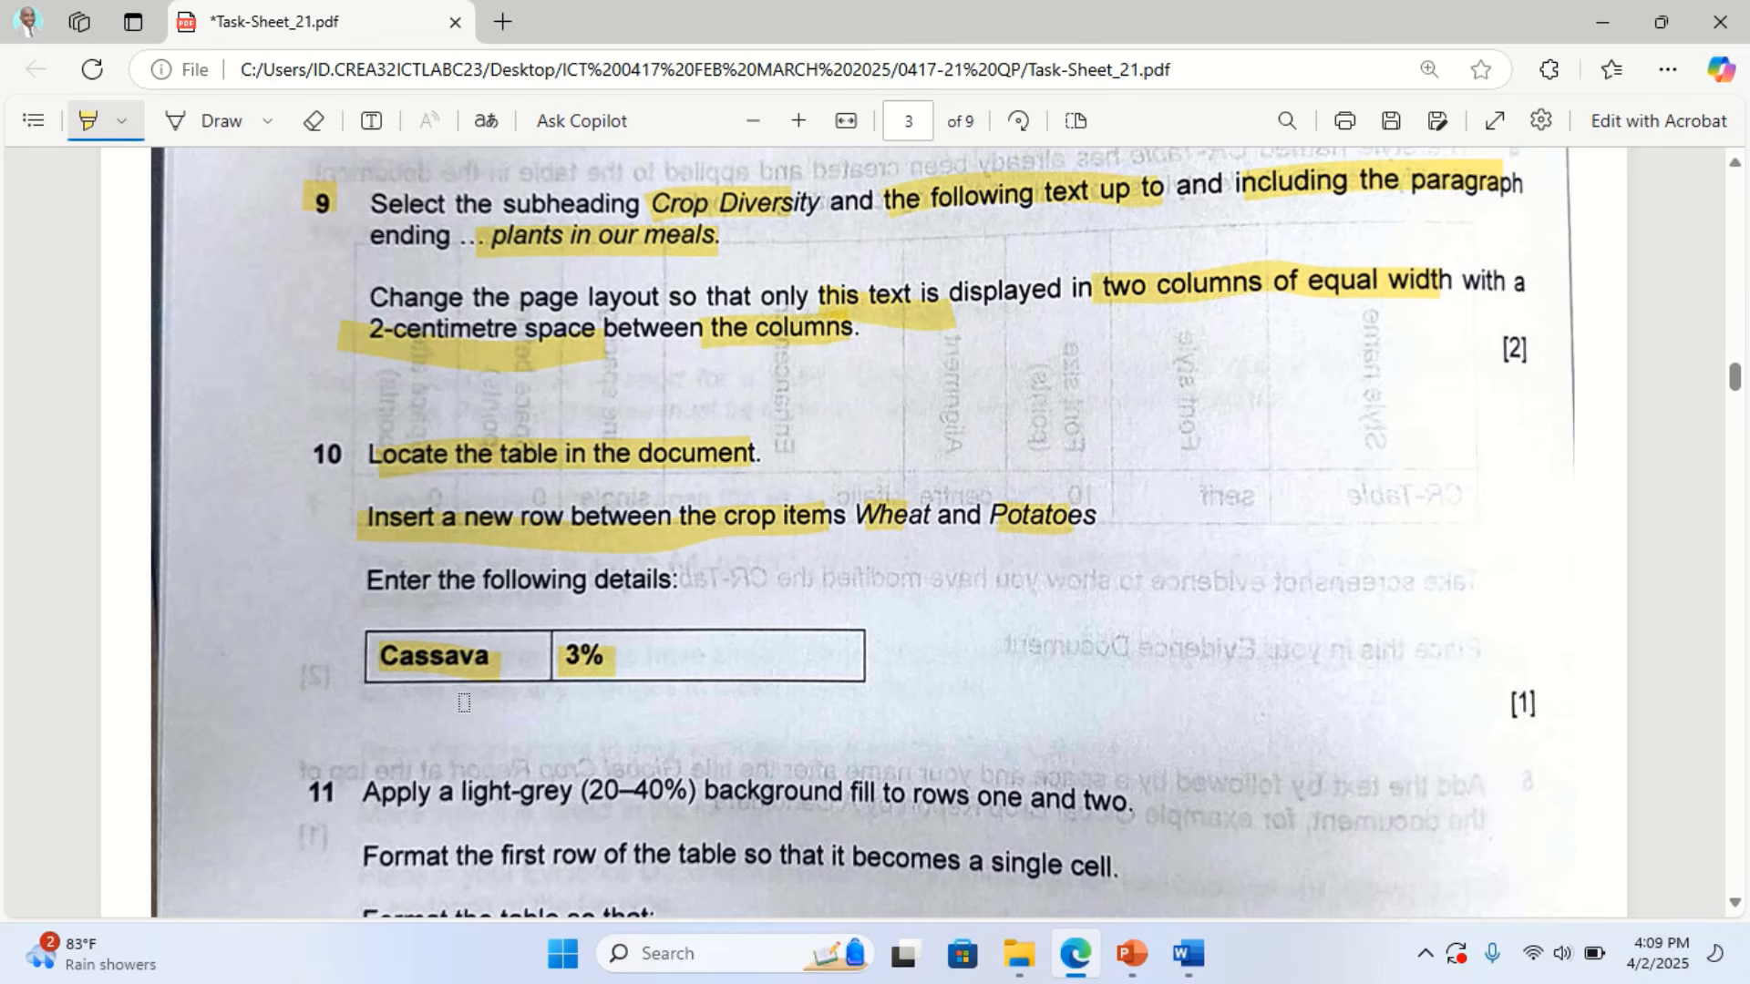
scroll(464, 703, down, 2)
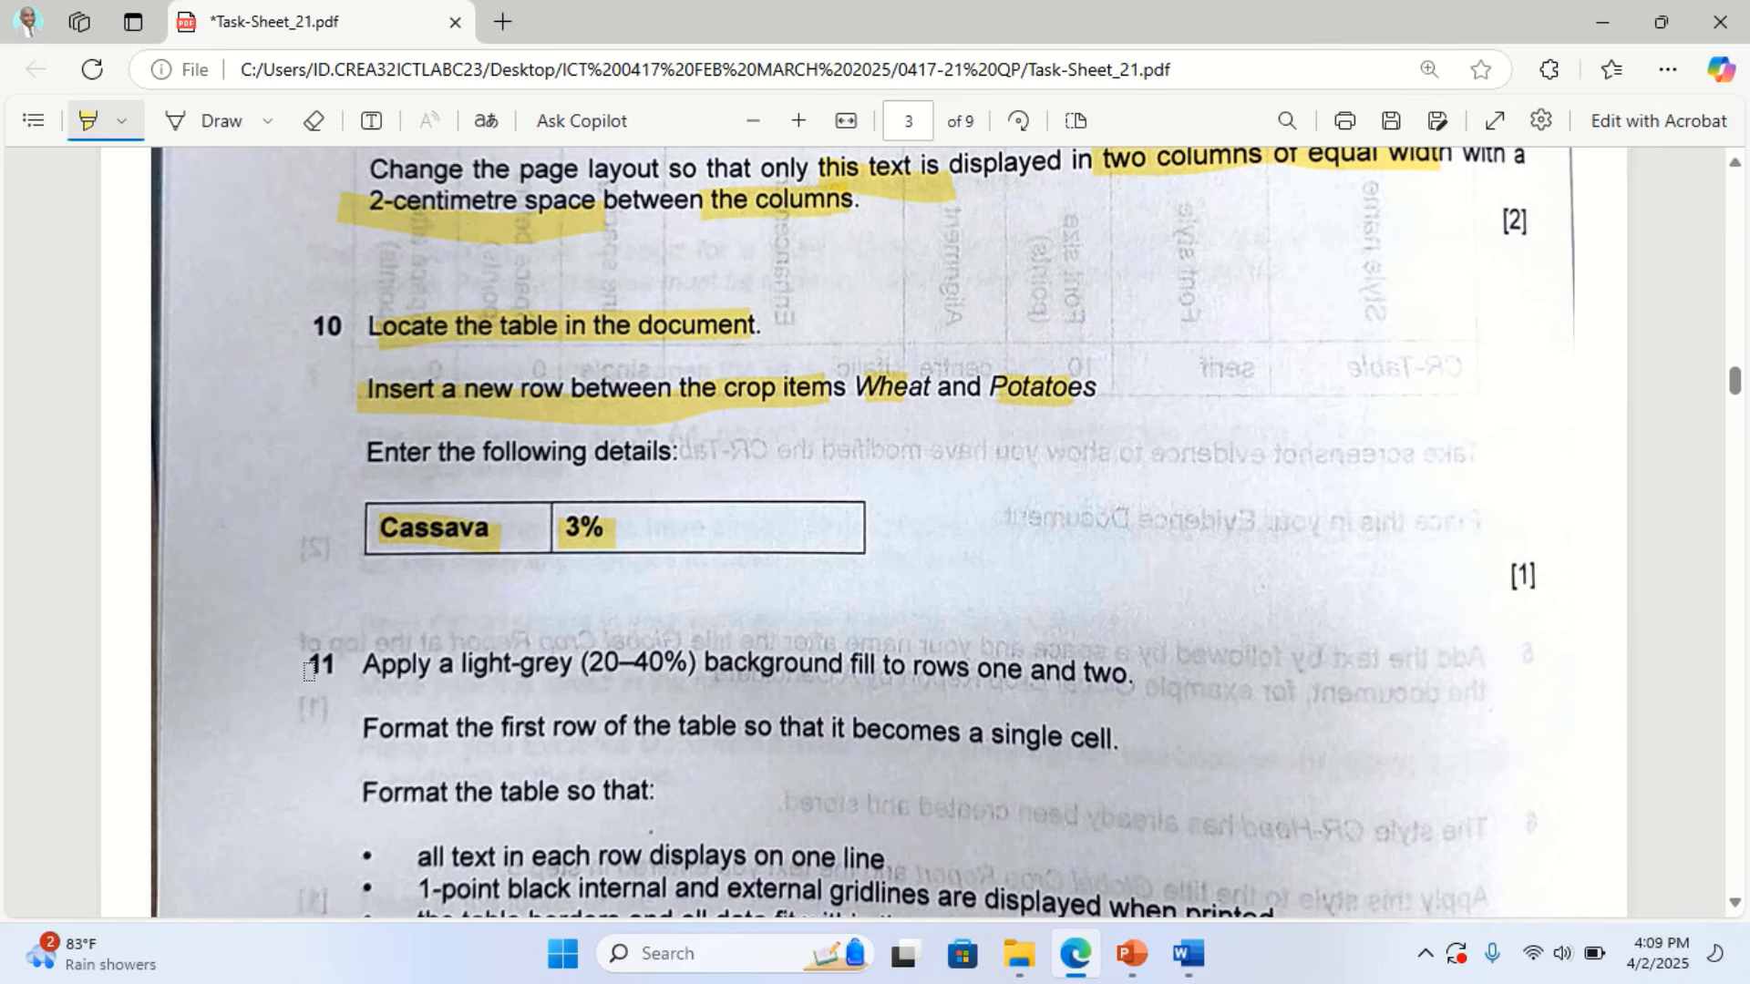
drag(310, 672, 1135, 690)
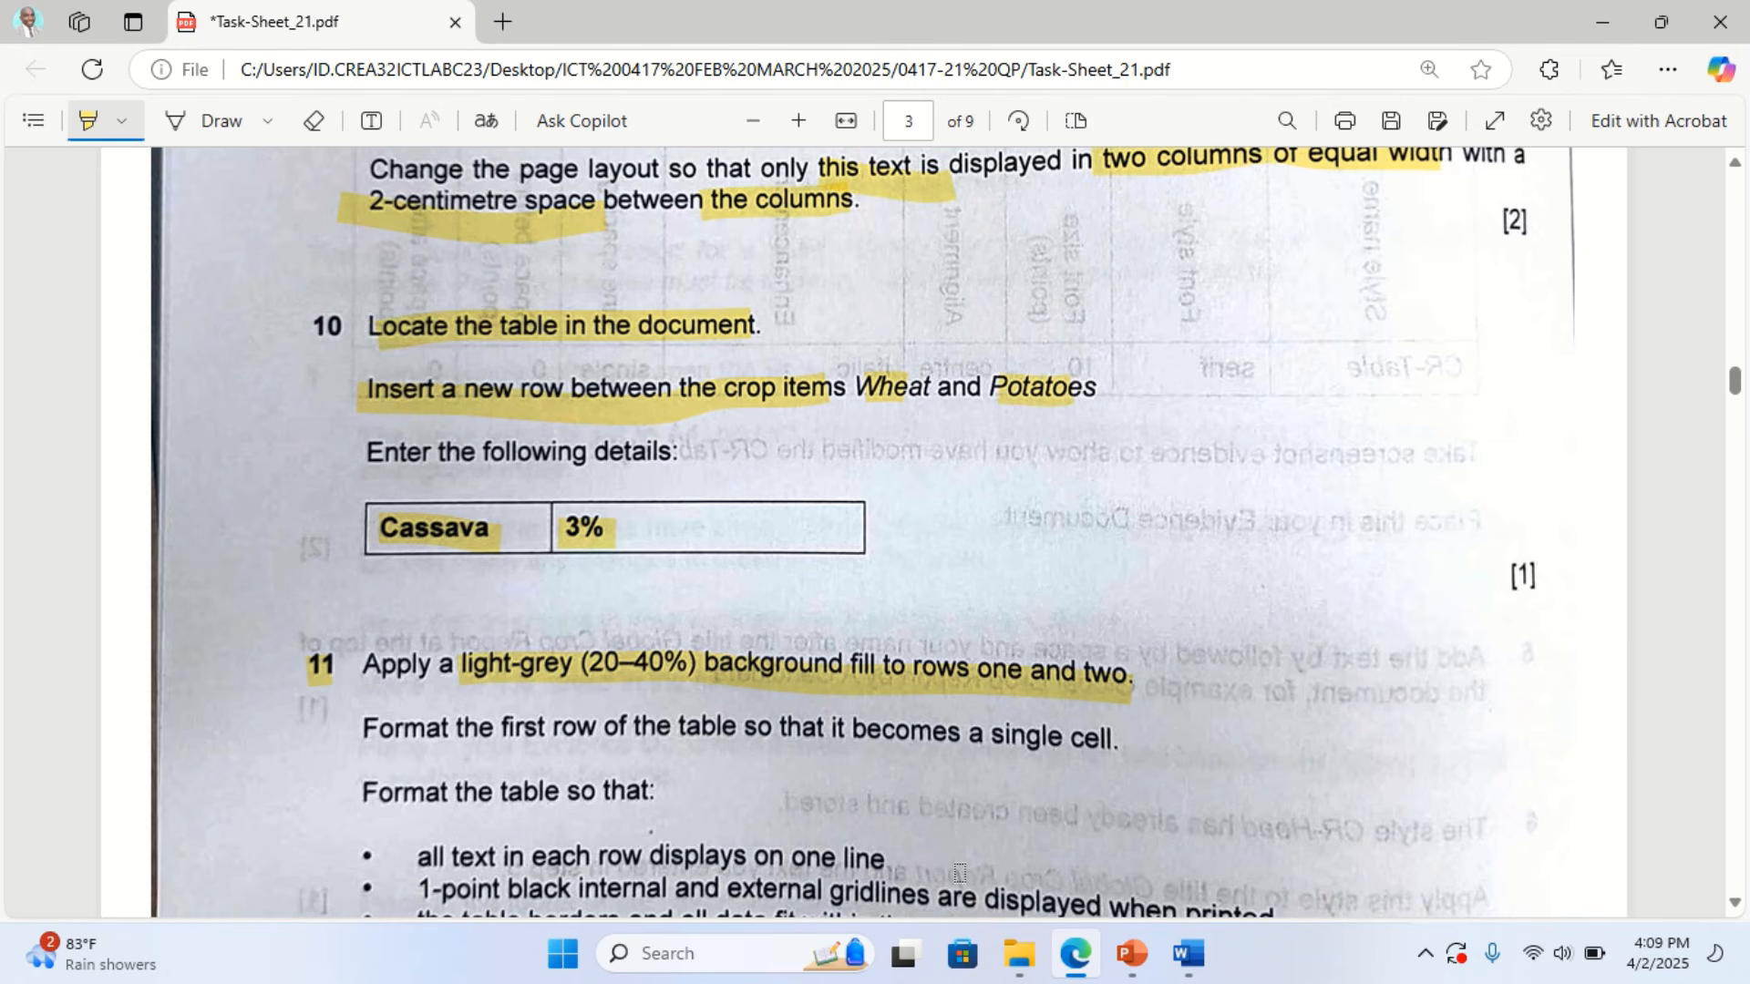
Switch to the CROPS document and shade the table's first two rows with a light grey in the 20–40% range
click(1187, 954)
click(1307, 867)
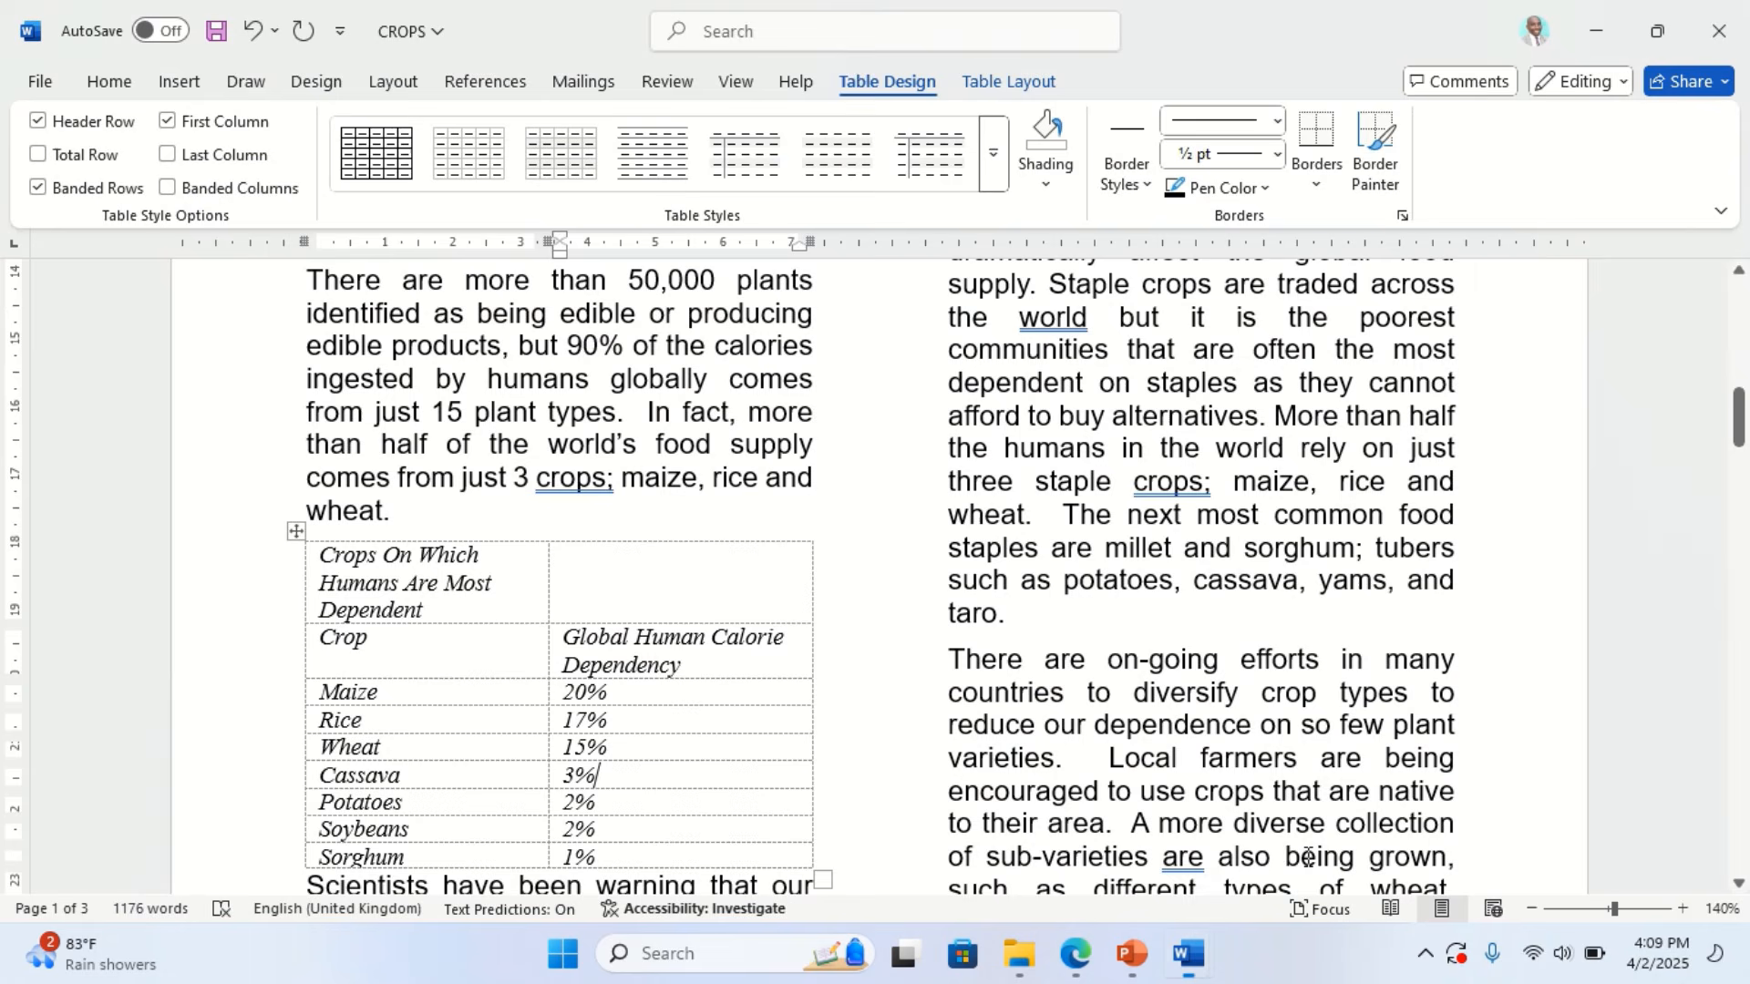
drag(310, 561, 653, 649)
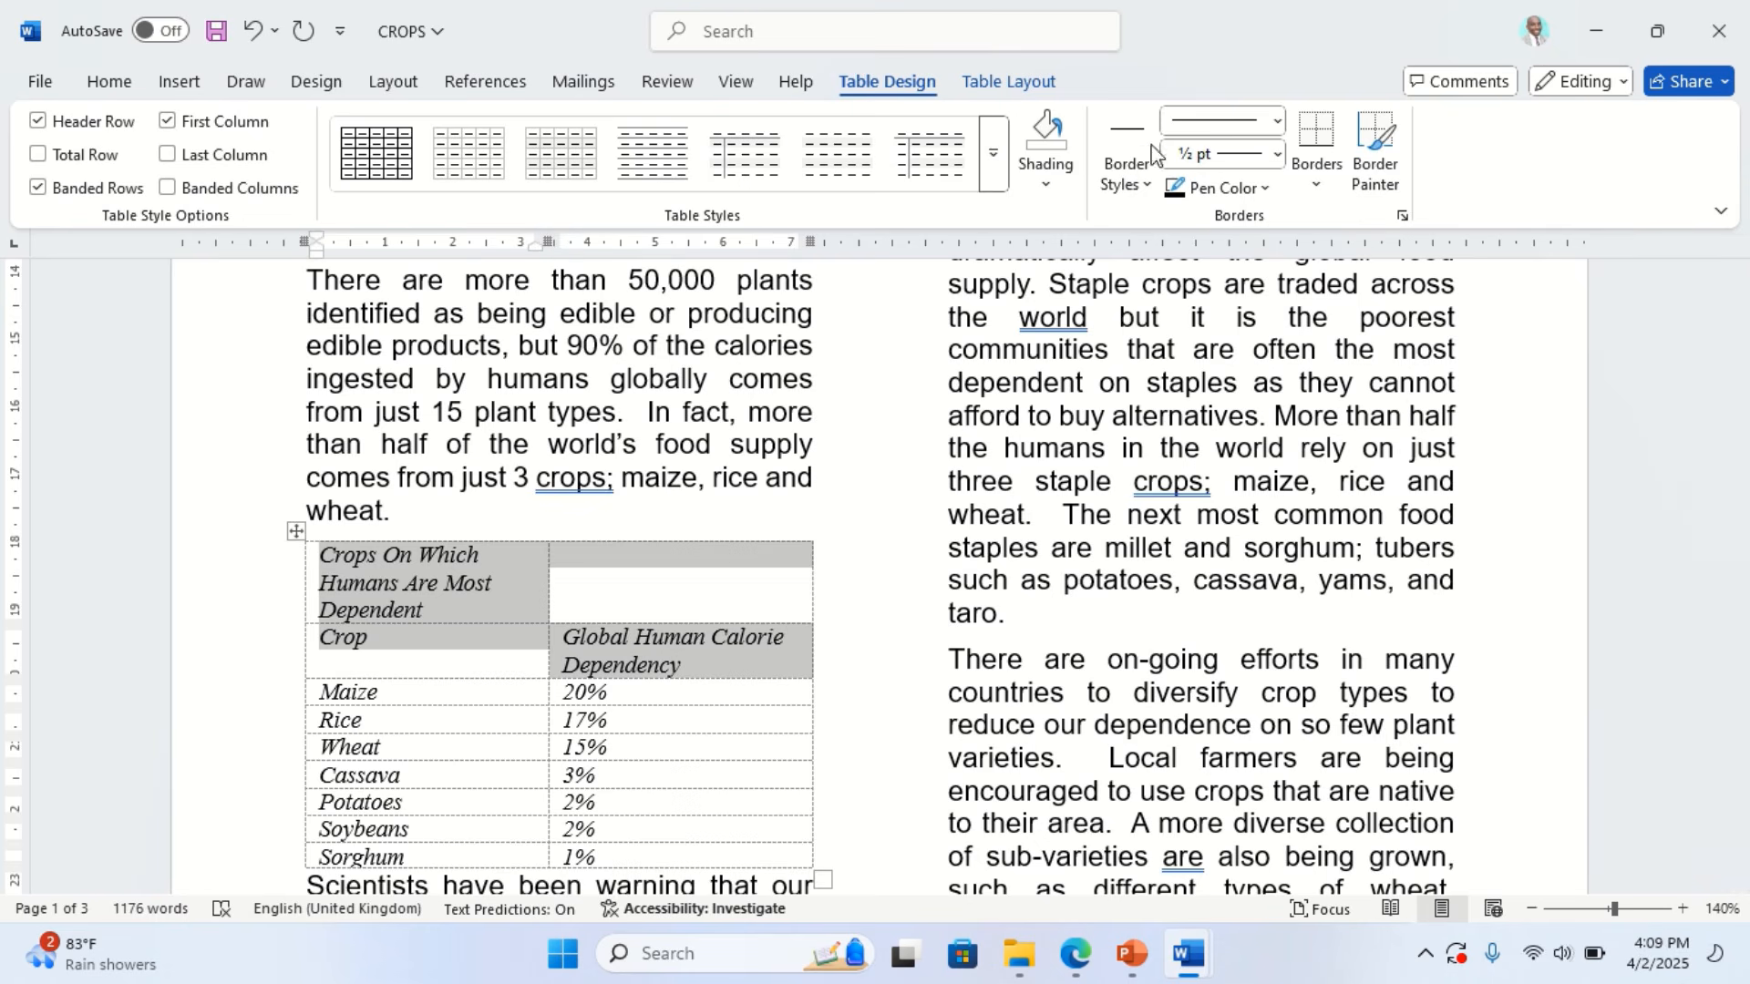
click(1054, 188)
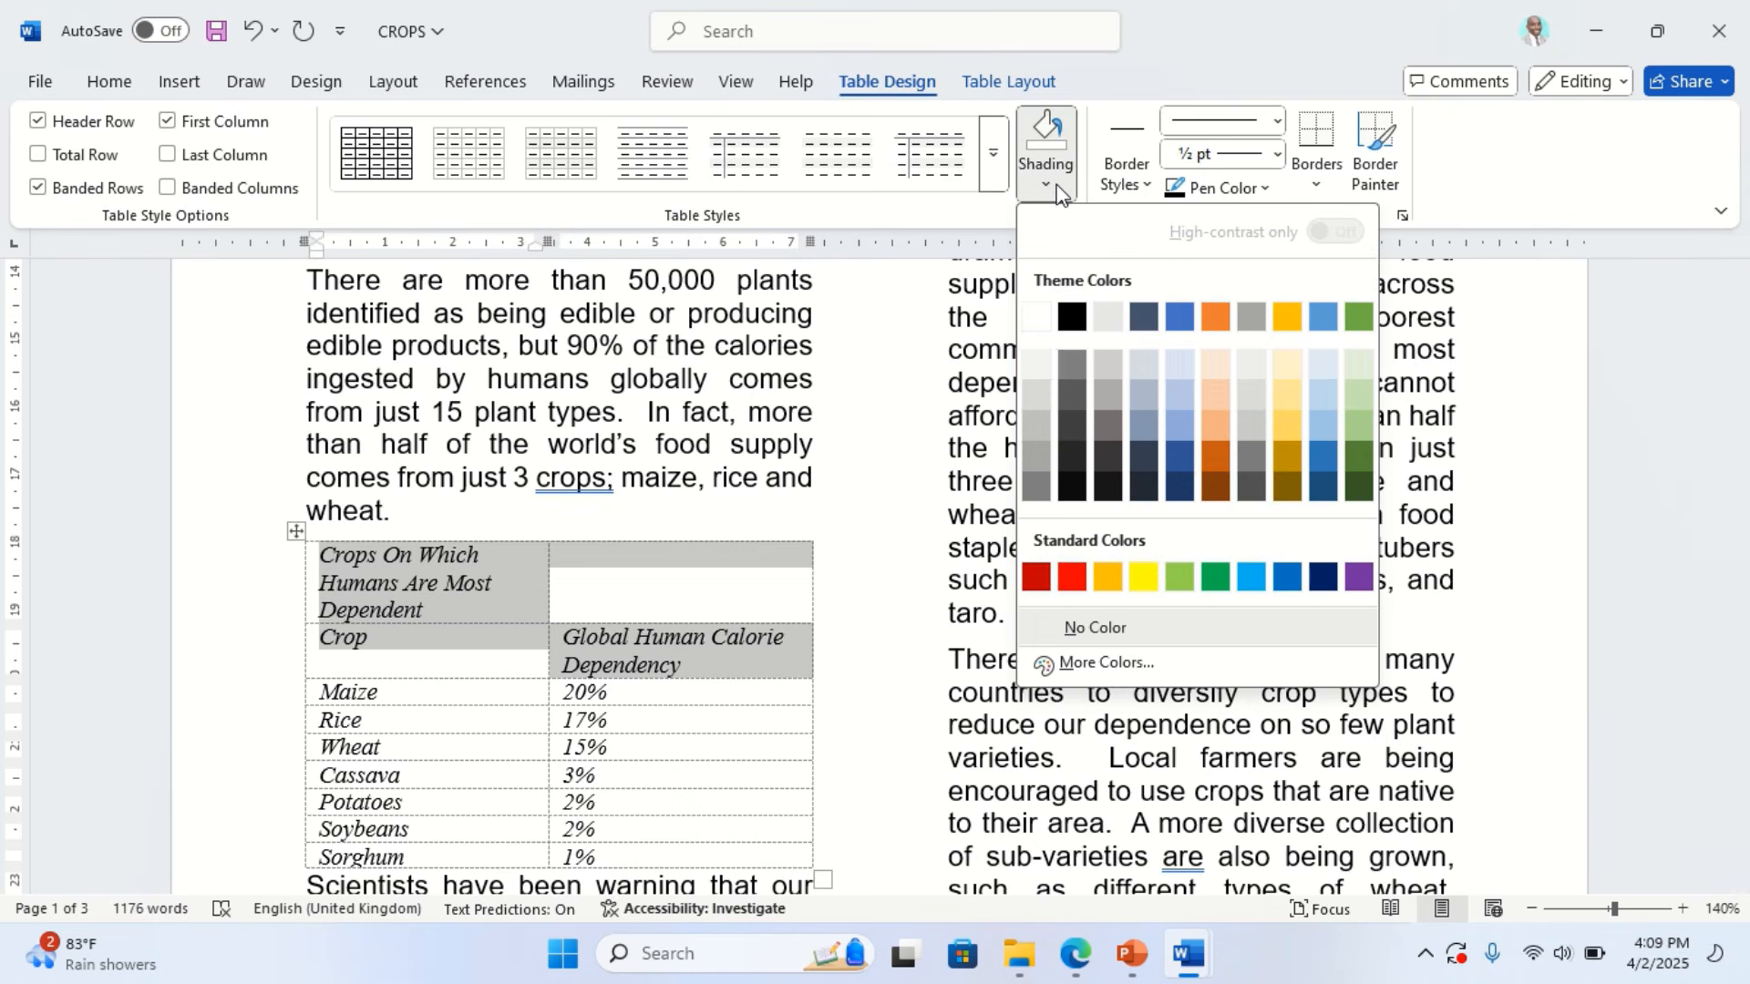
click(1032, 426)
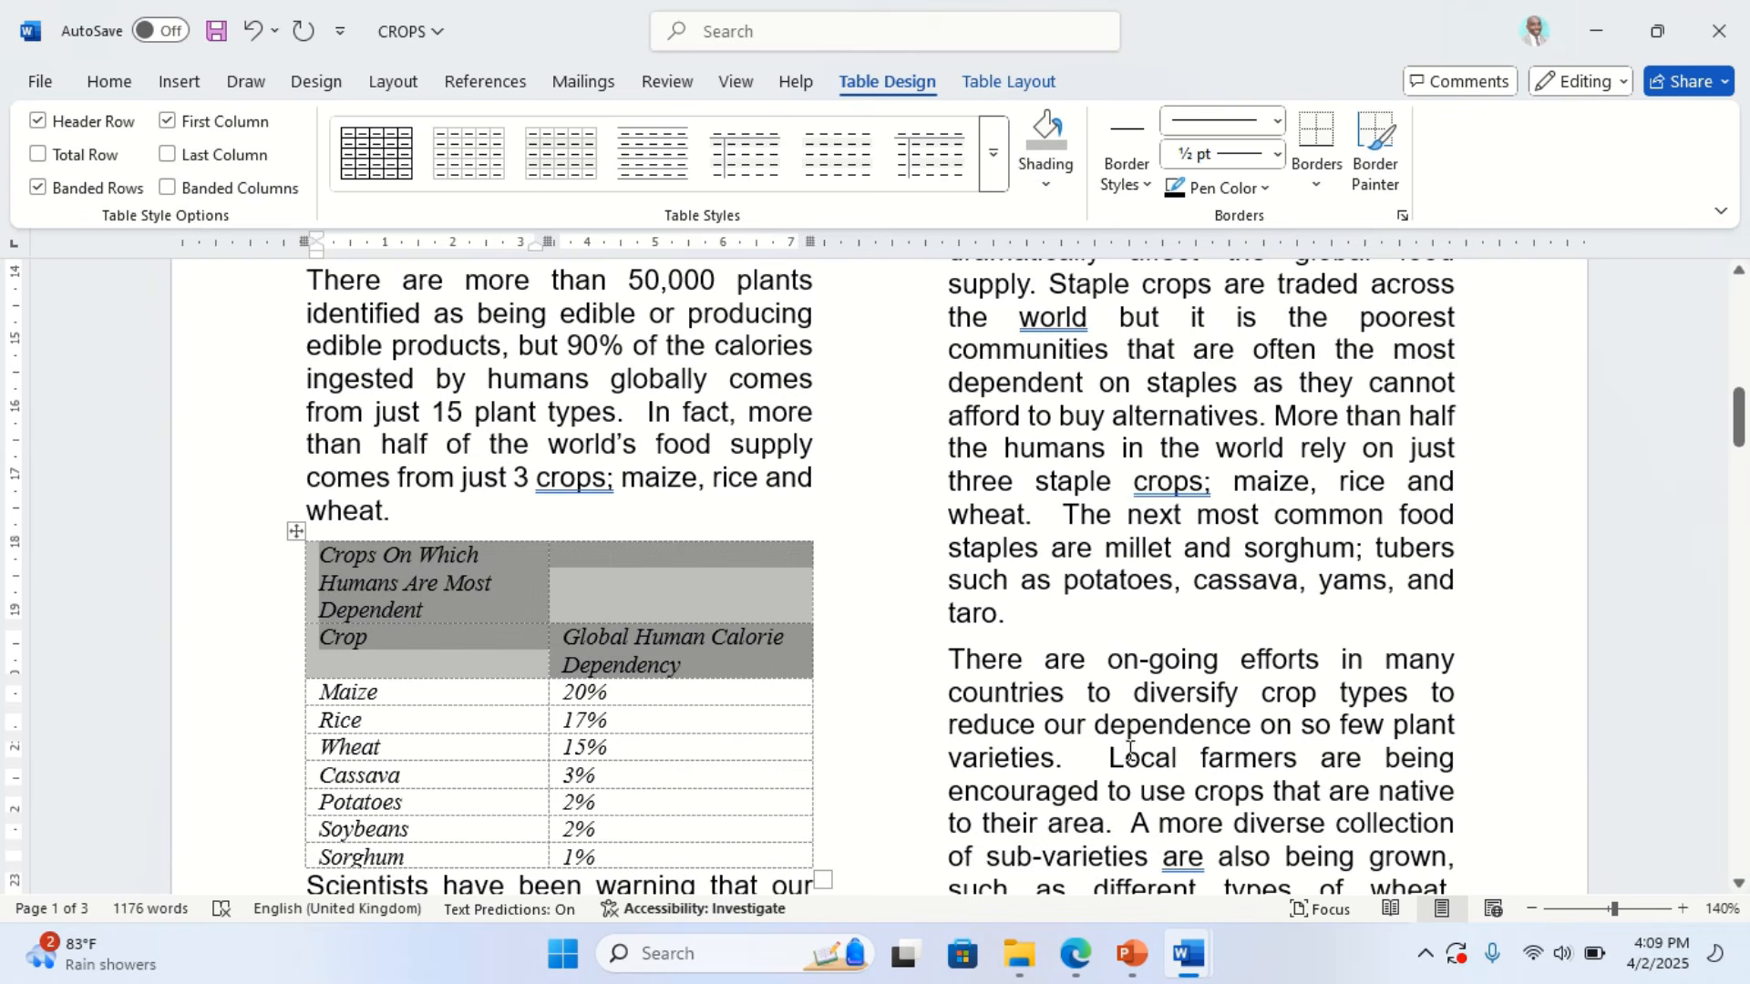
Switch to the task sheet and highlight task 11's instruction to make the table's first row a single cell
click(980, 877)
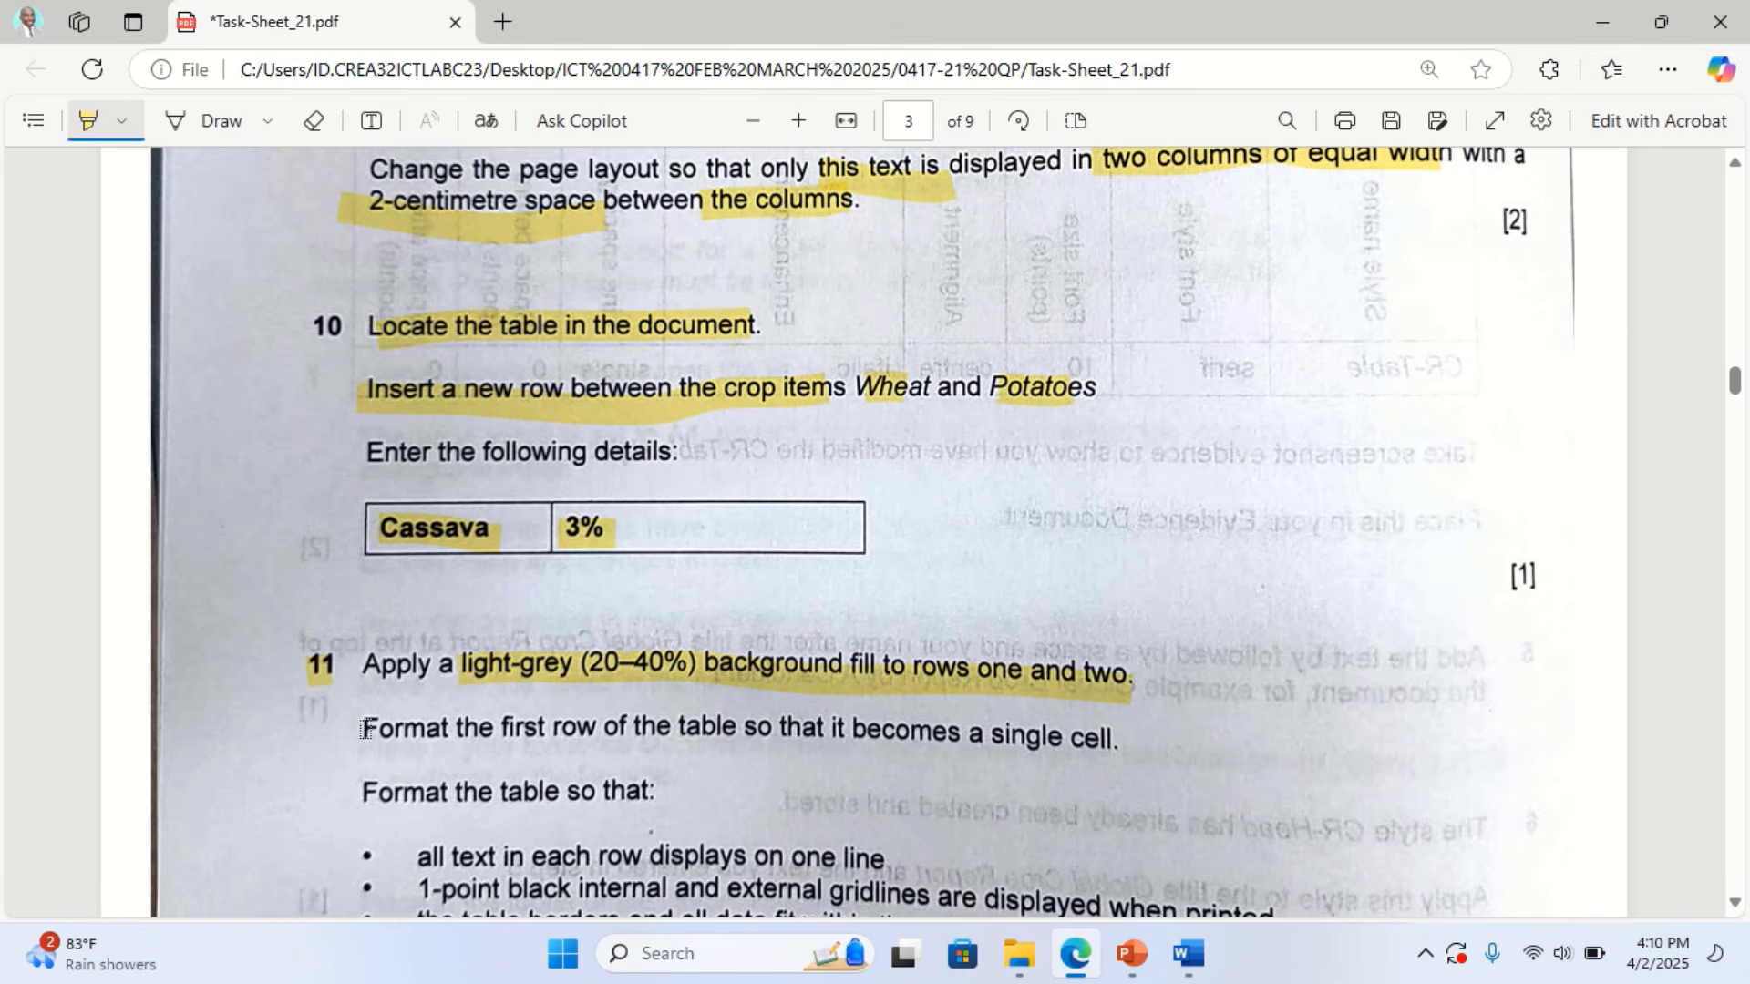
mouse_move(364, 729)
mouse_down()
mouse_move(853, 735)
mouse_move(1105, 760)
mouse_up()
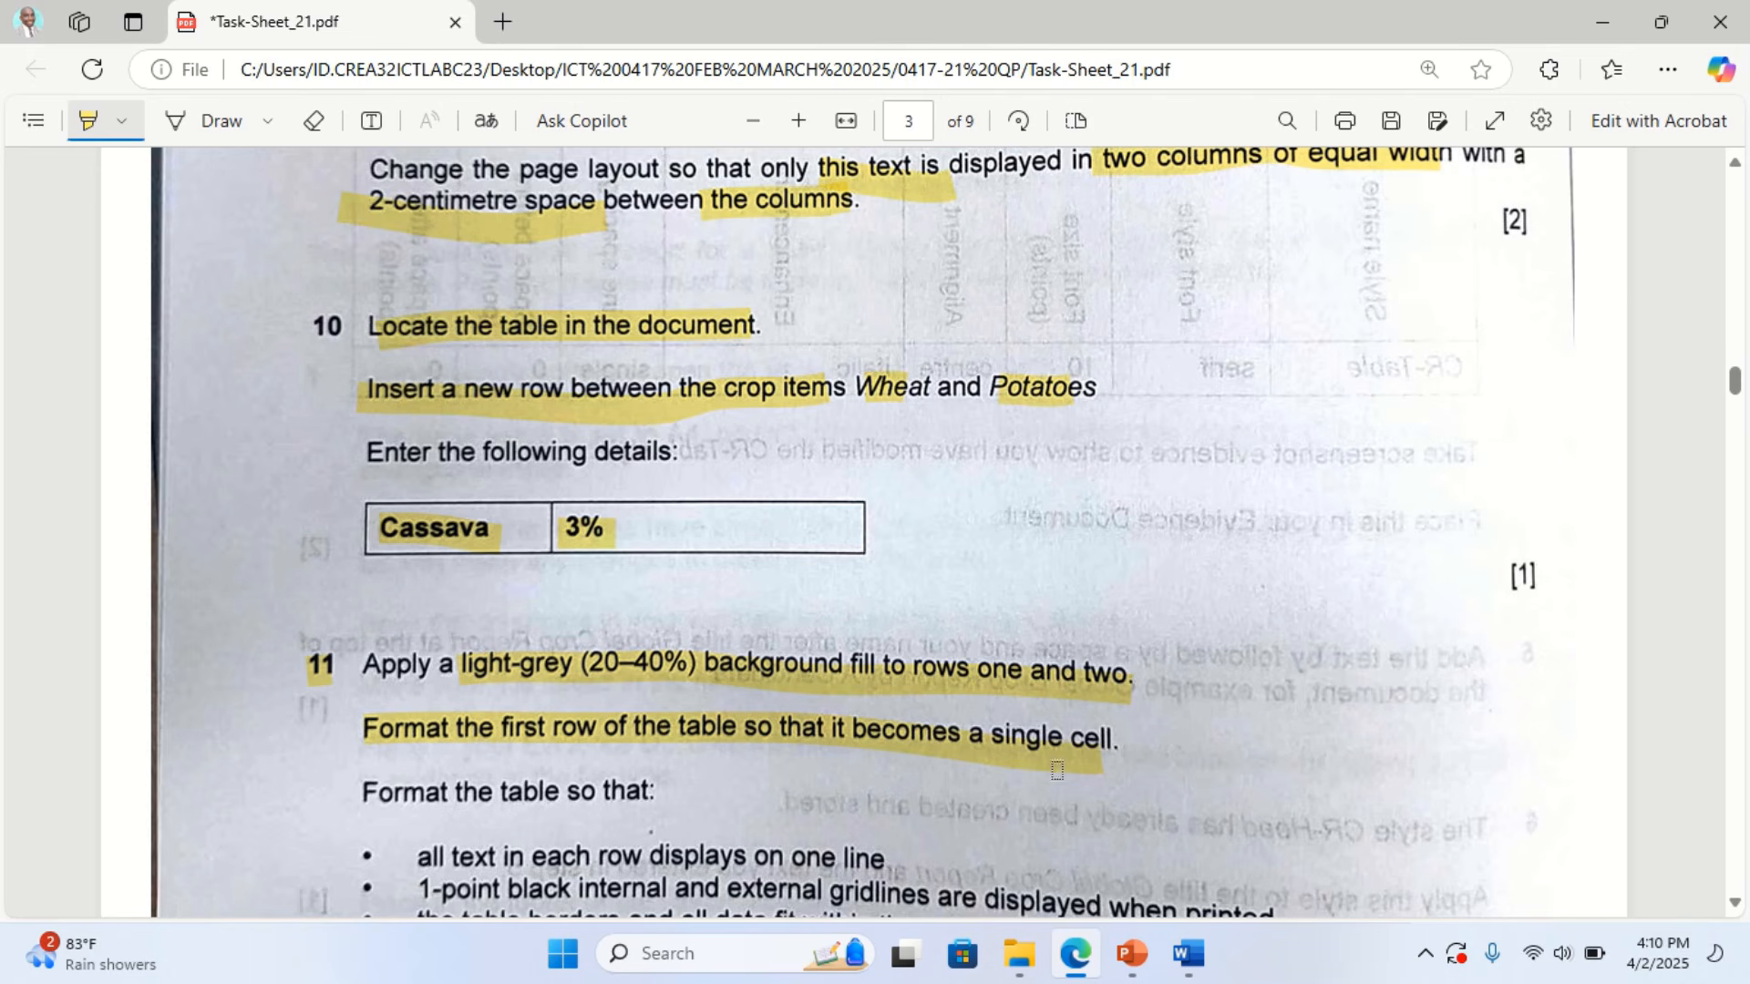
mouse_move(1210, 939)
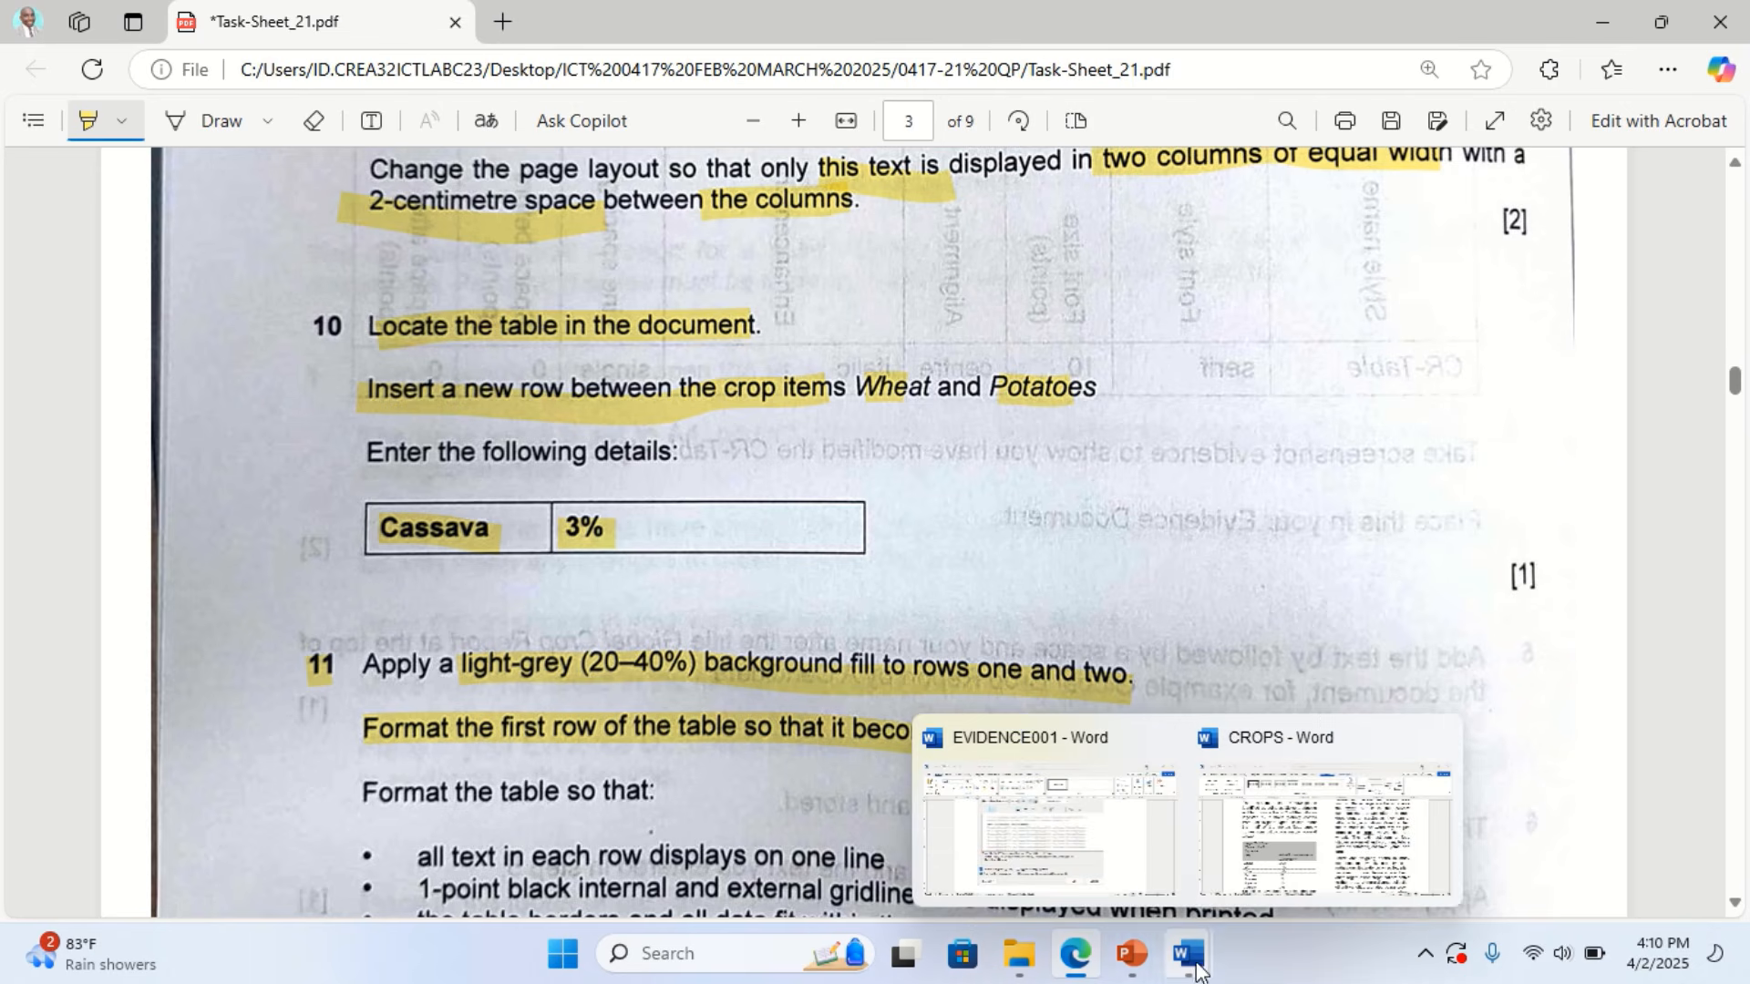
Switch to the CROPS document and merge the cells of the table's first row into a single cell
click(1272, 840)
click(473, 560)
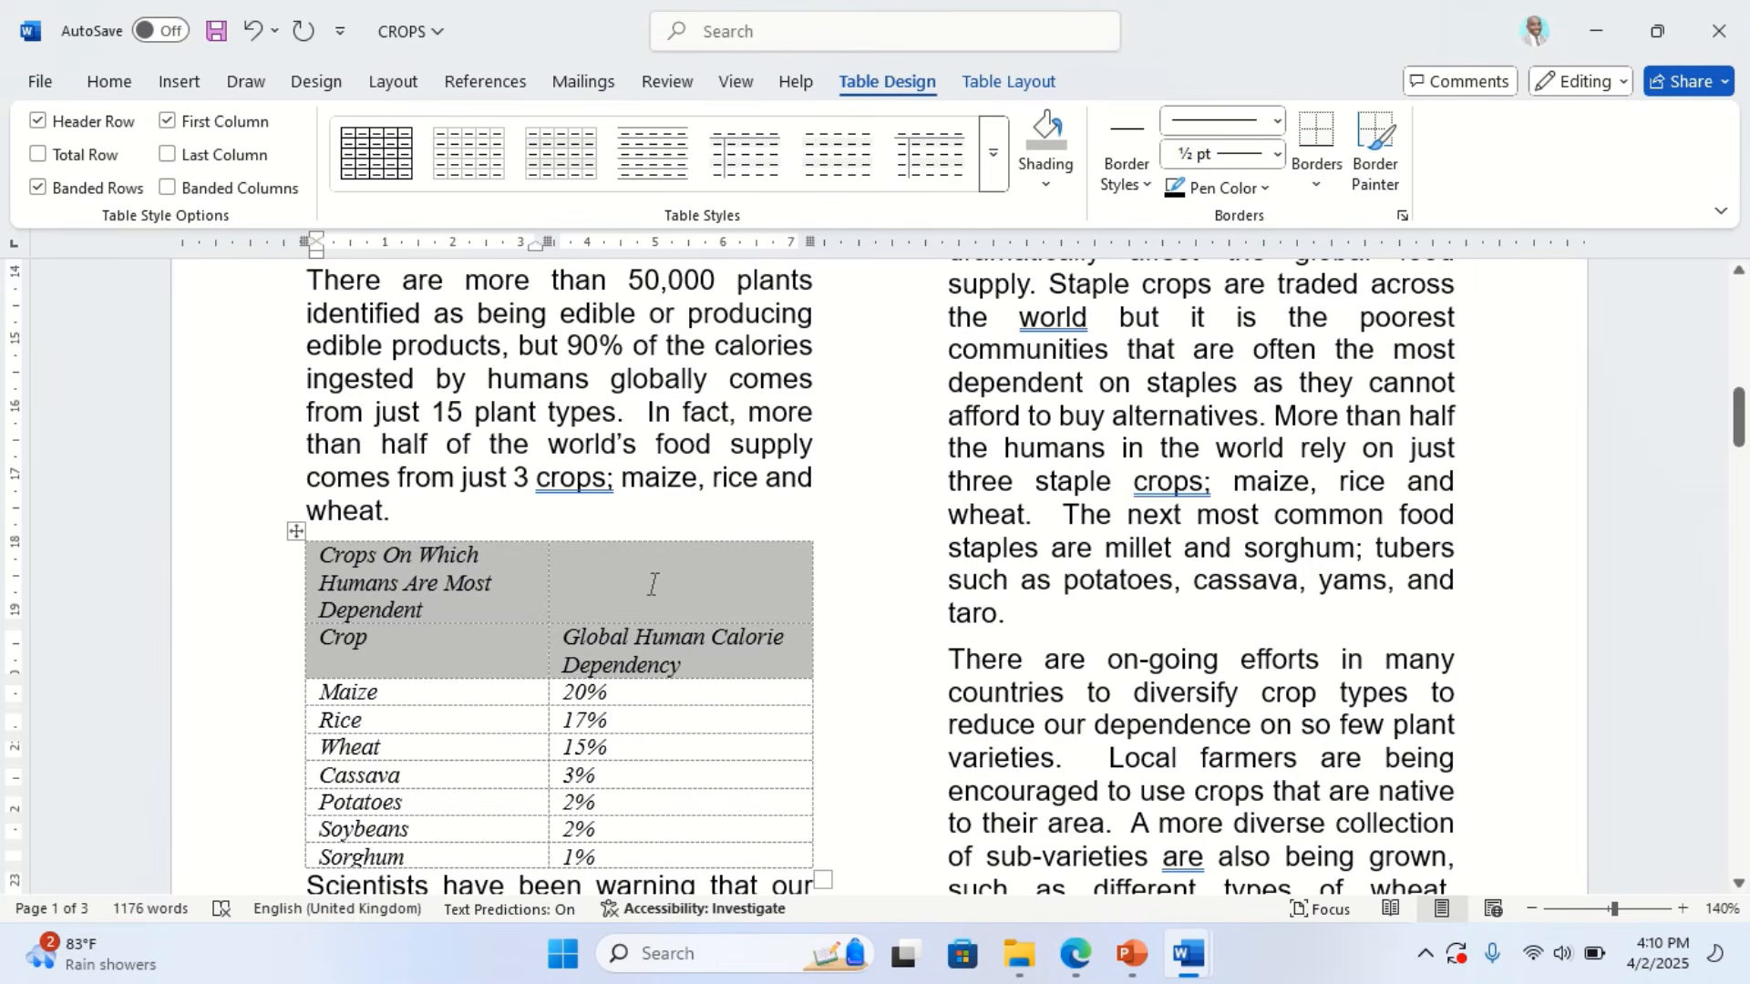
drag(653, 585, 495, 565)
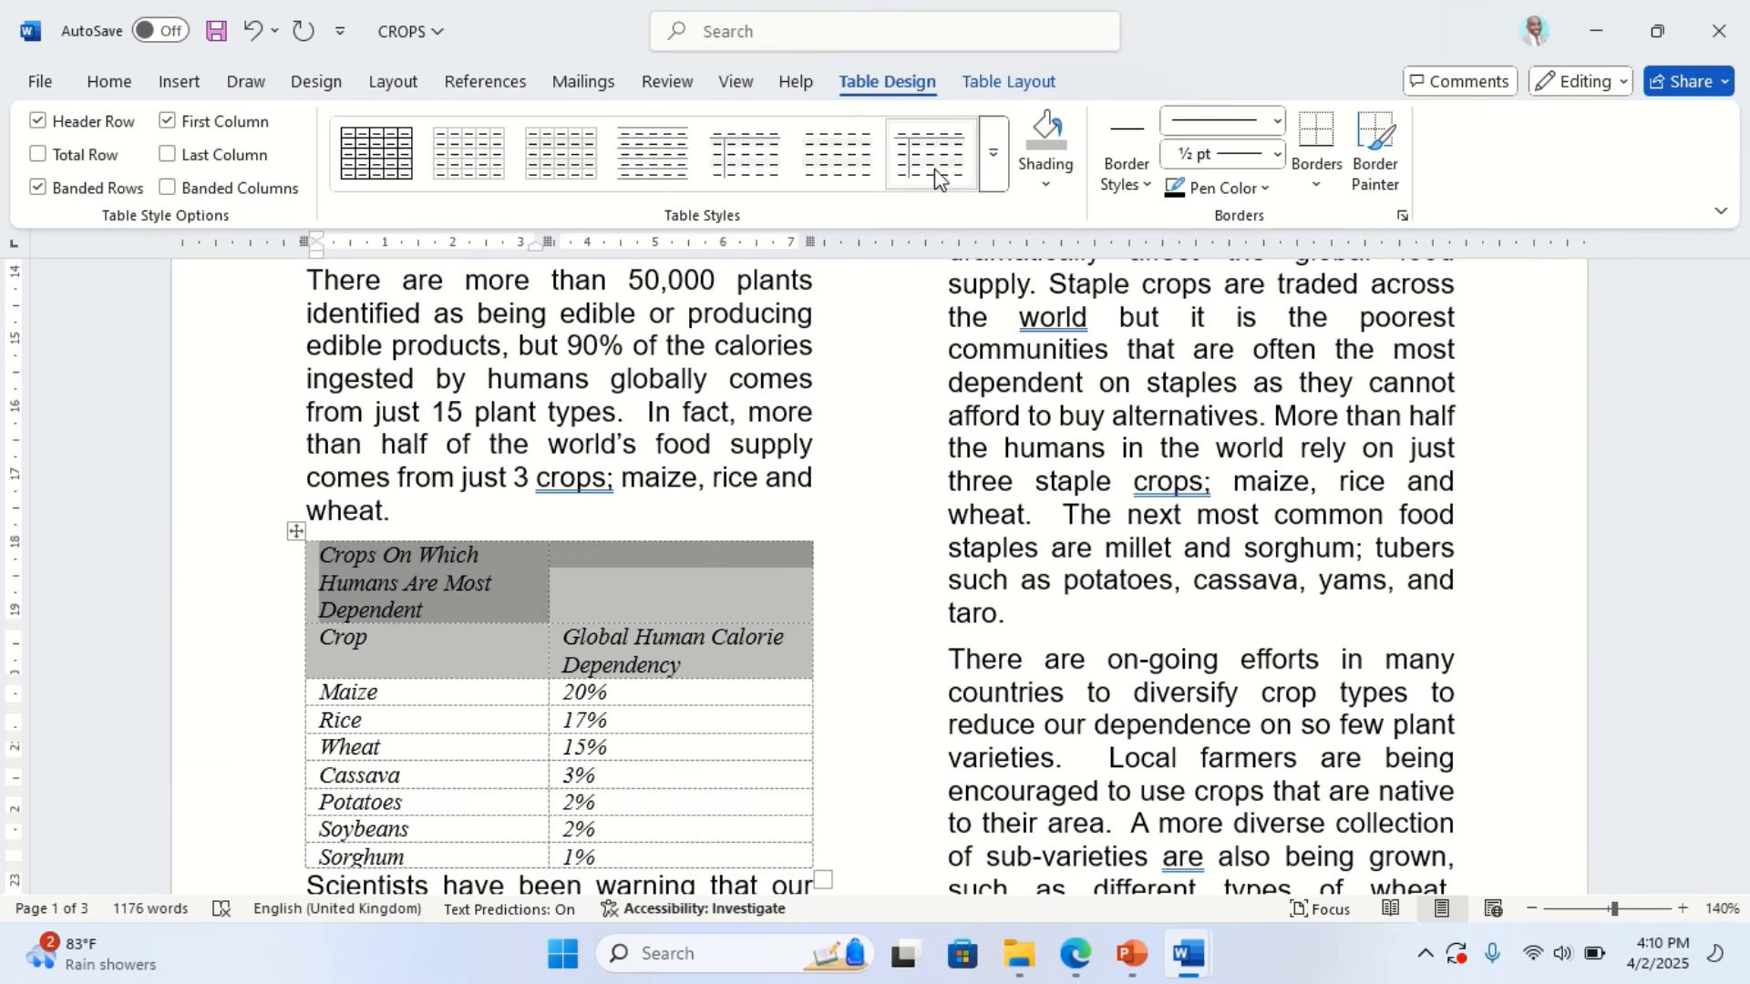
click(1003, 80)
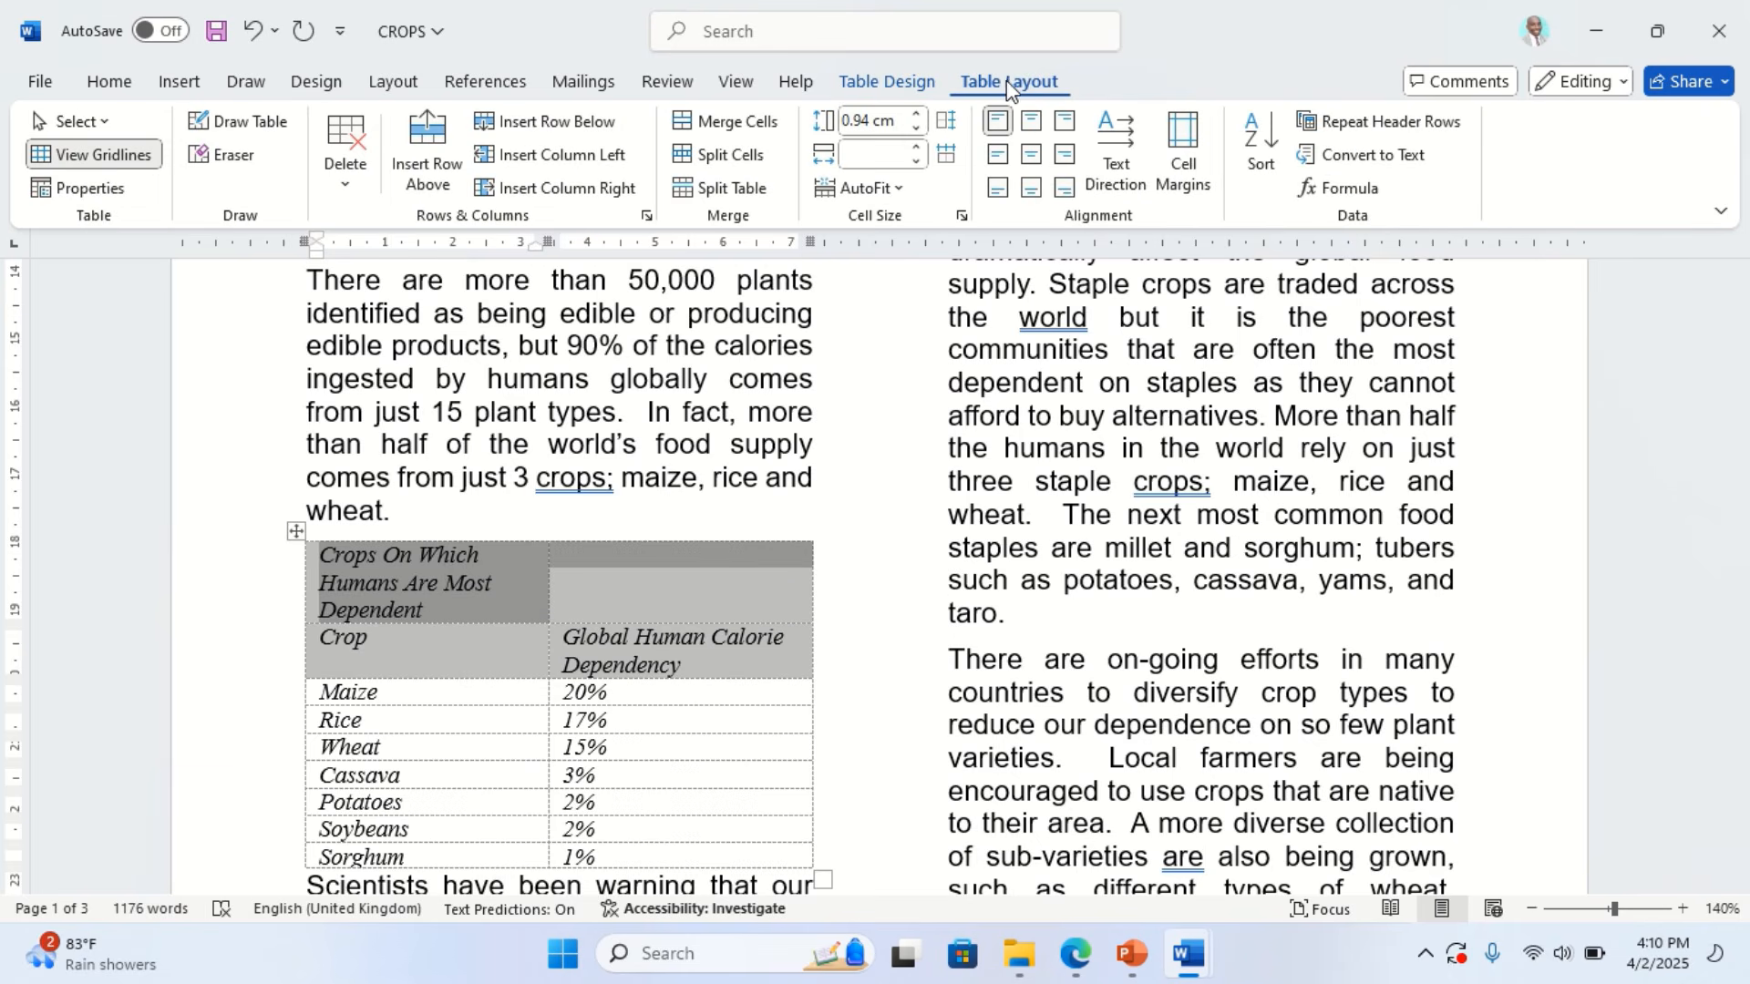
click(724, 126)
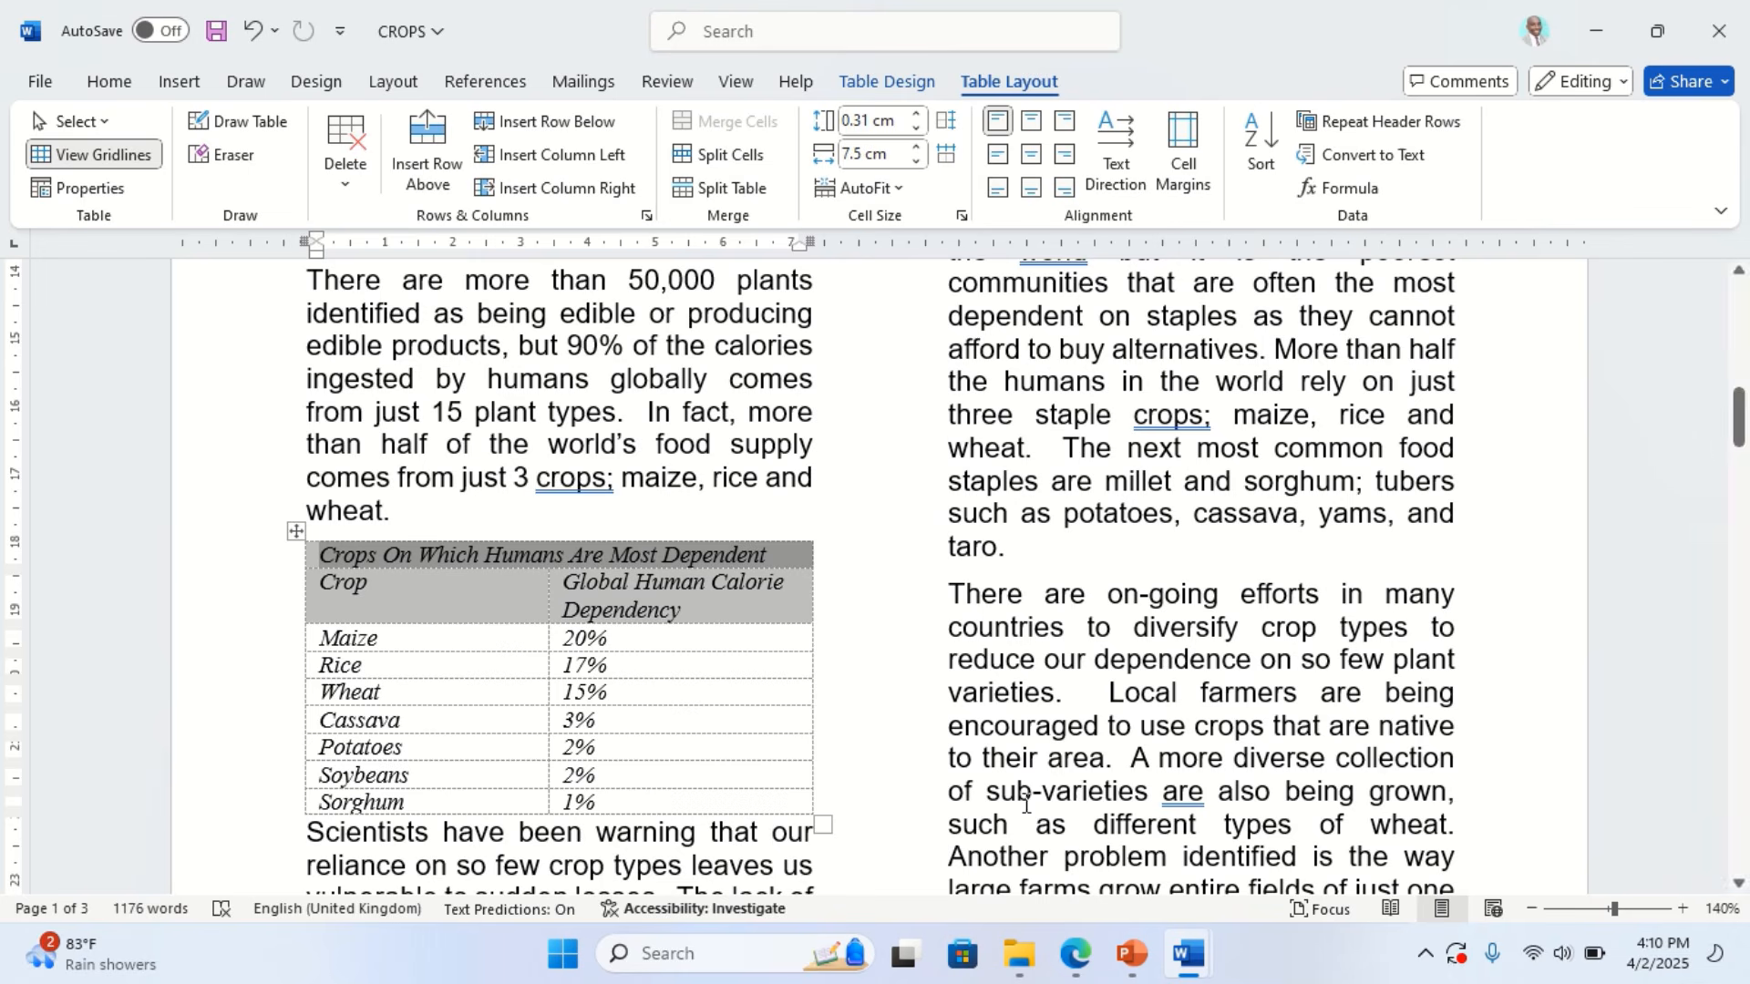
Switch to the task sheet and highlight task 11's table-format instruction and its point that all text in each row displays on one line
click(1076, 953)
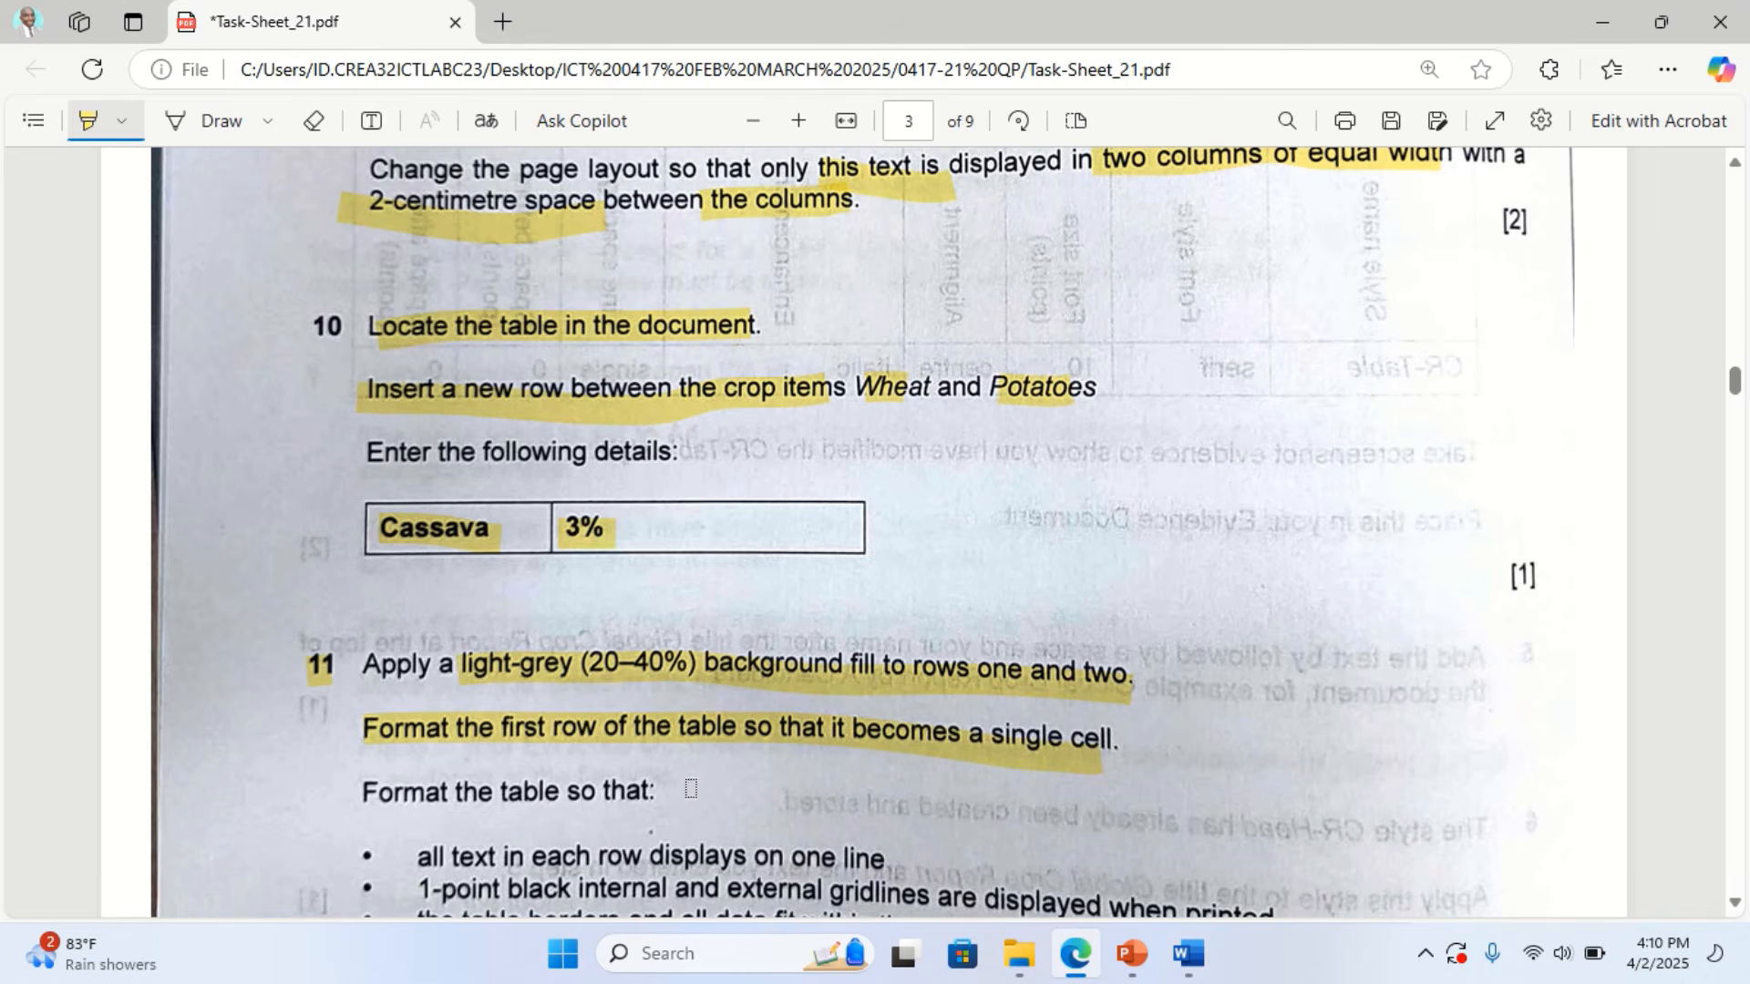
scroll(691, 789, down, 3)
drag(360, 675, 627, 658)
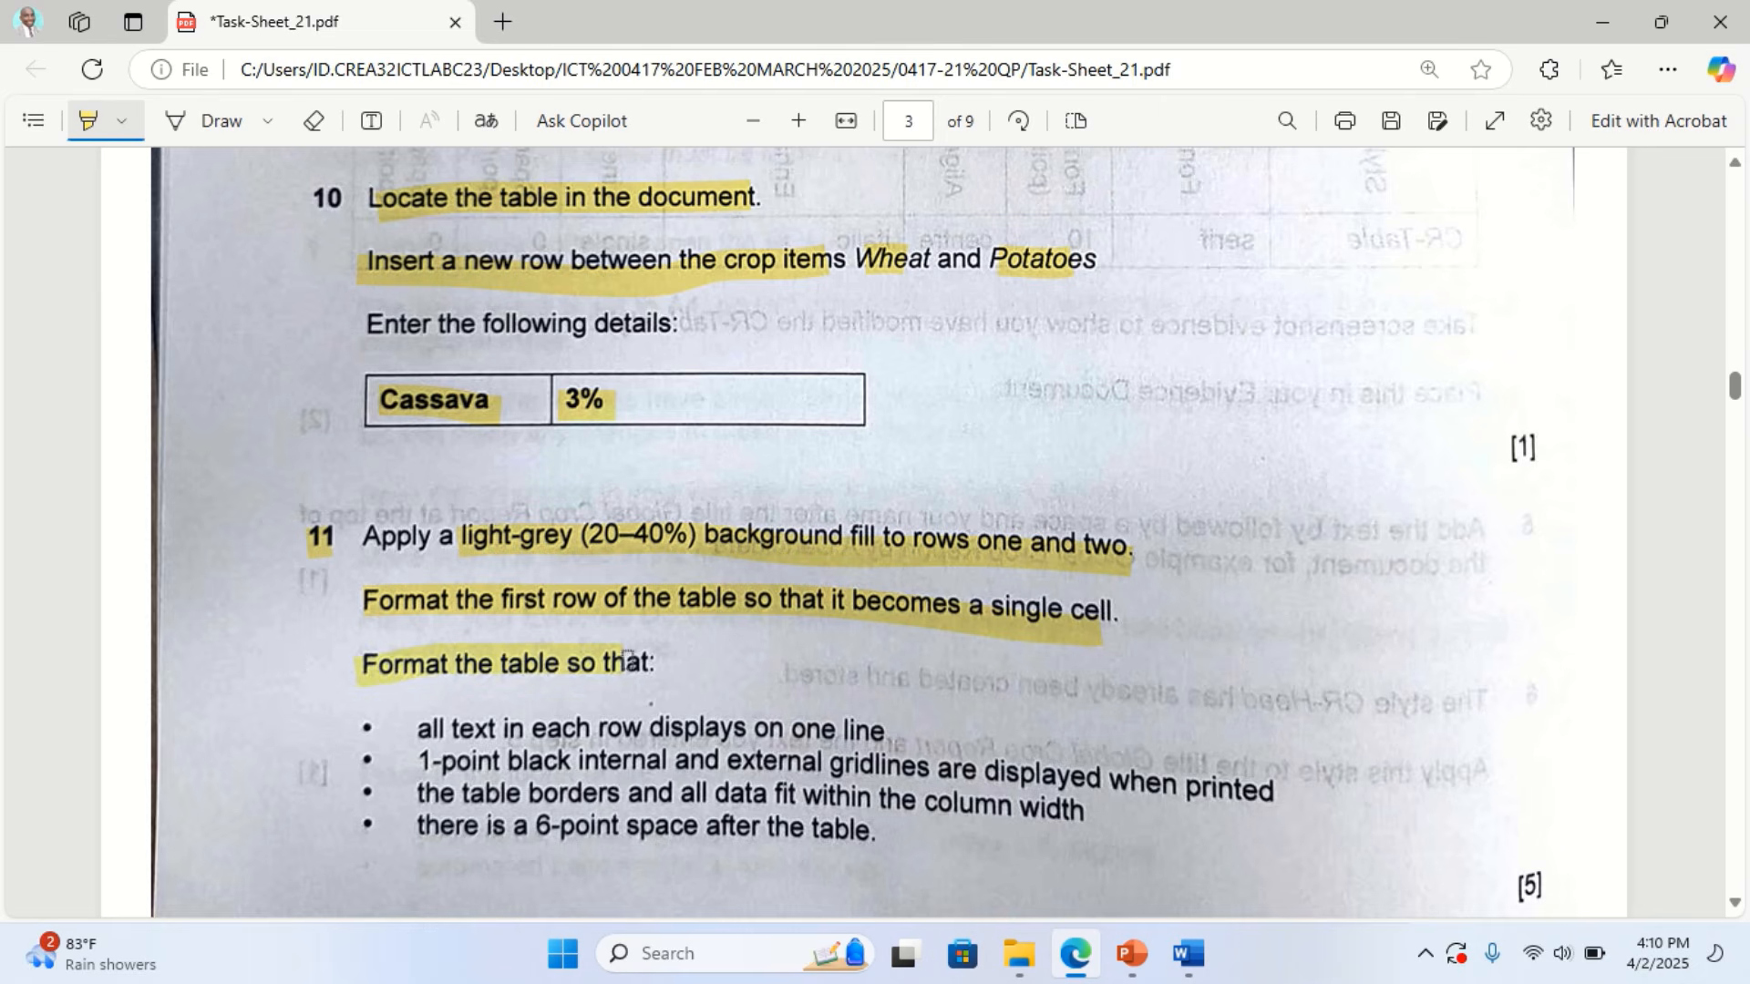
drag(620, 740, 883, 735)
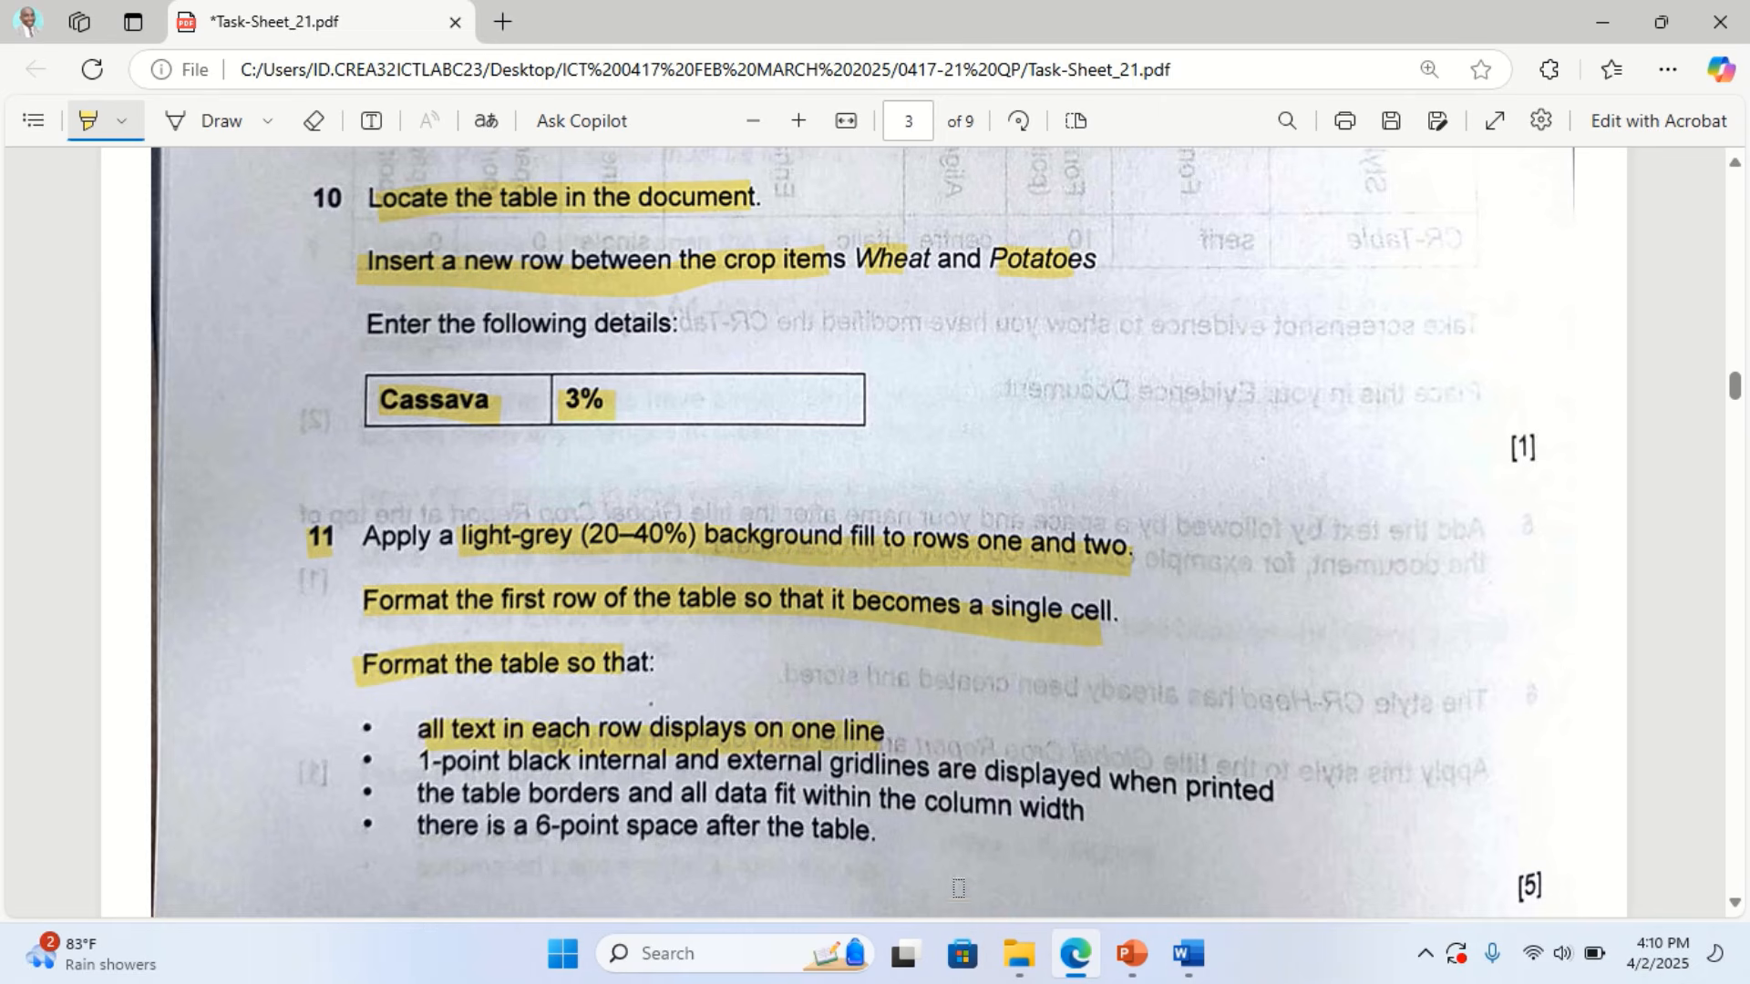
Switch to the CROPS document and narrow the table's first column so the Global Human Calorie Dependency heading fits on one line
click(1062, 953)
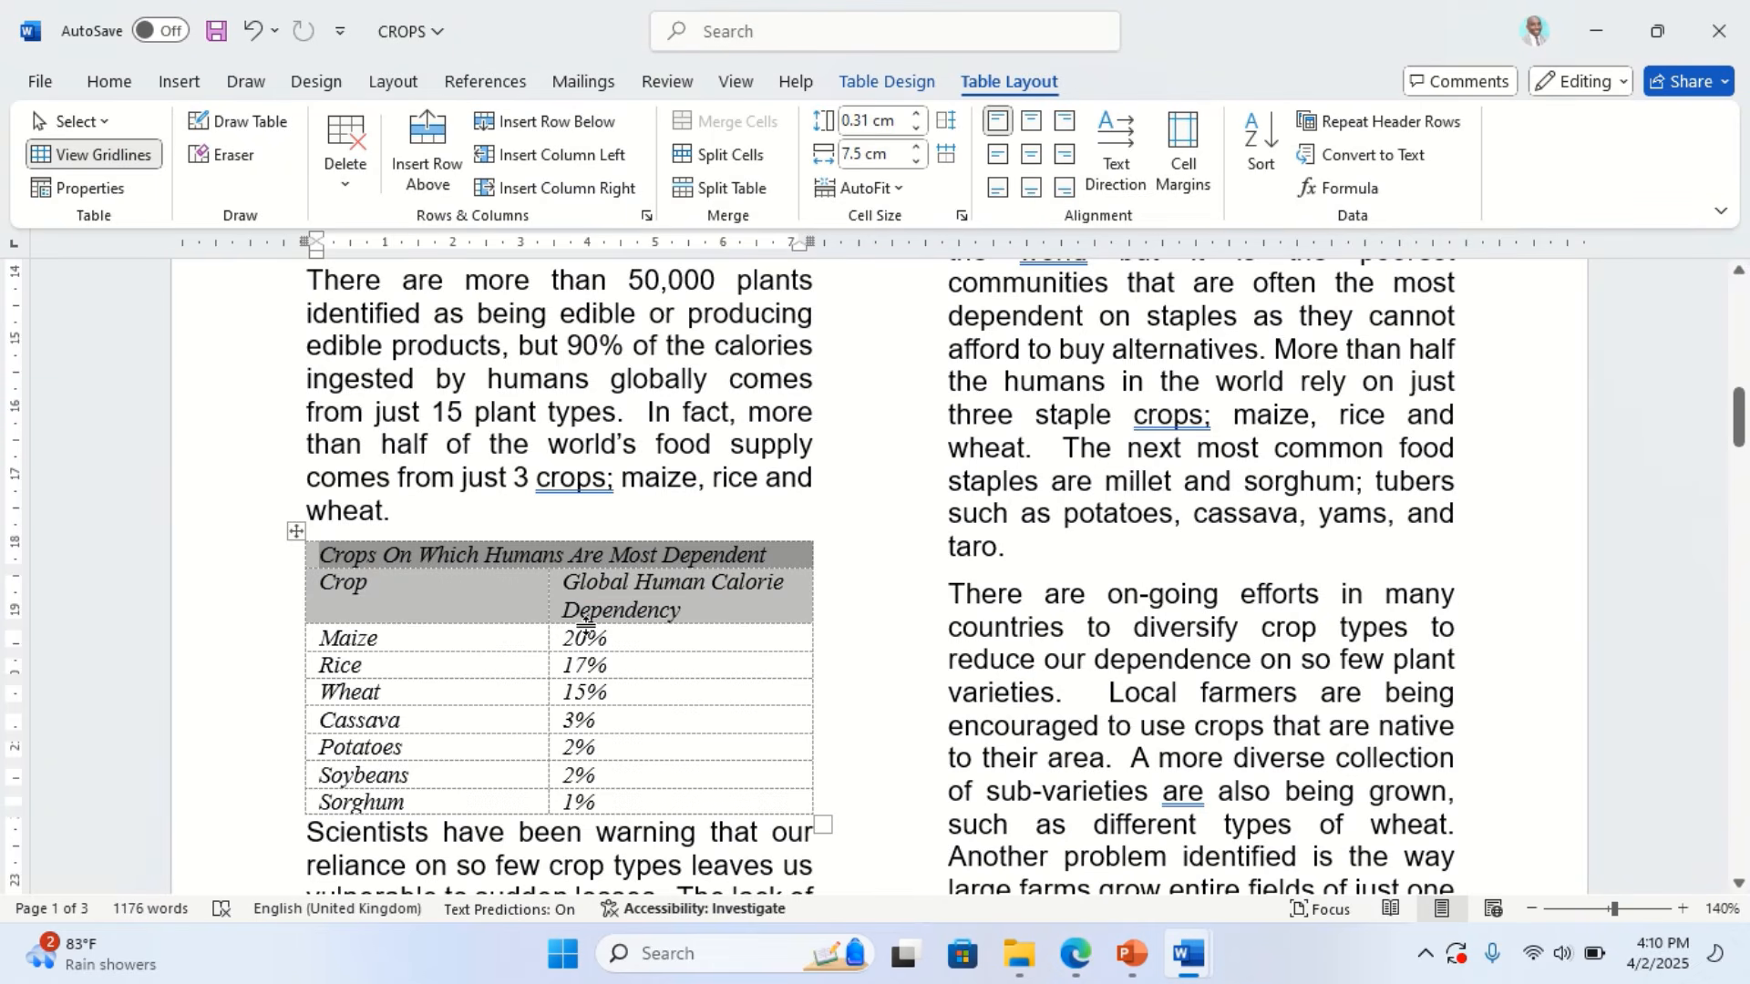
scroll(588, 626, down, 3)
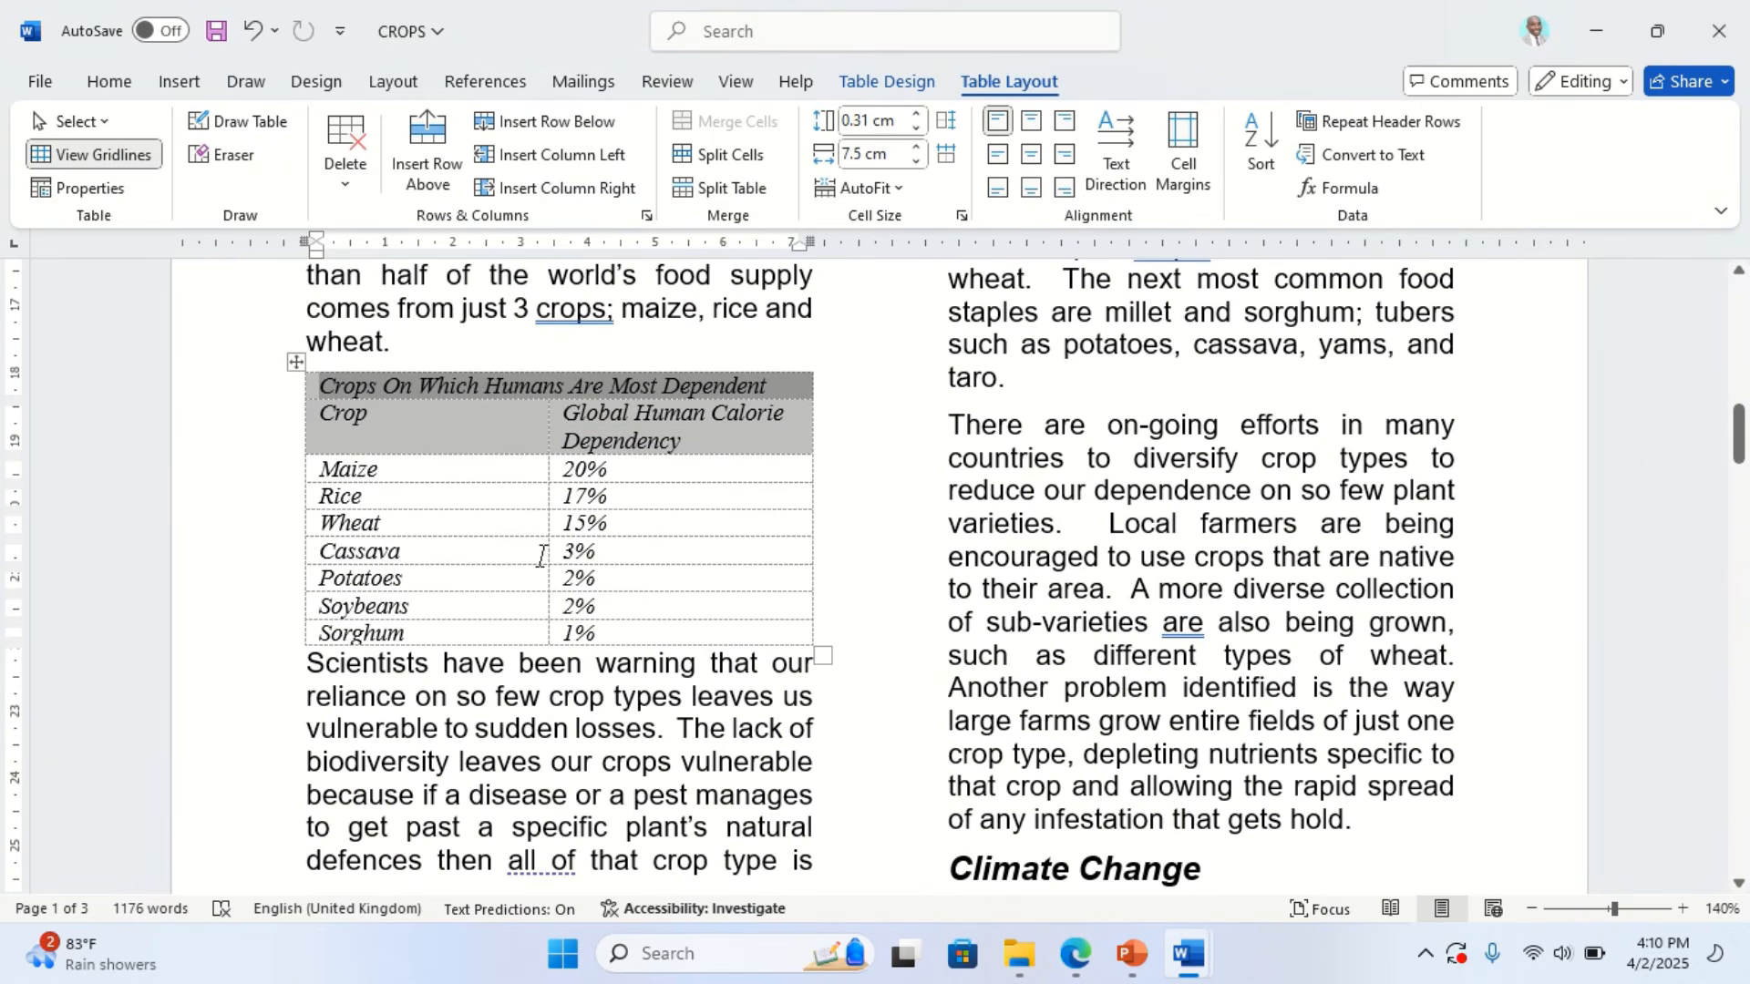
click(533, 507)
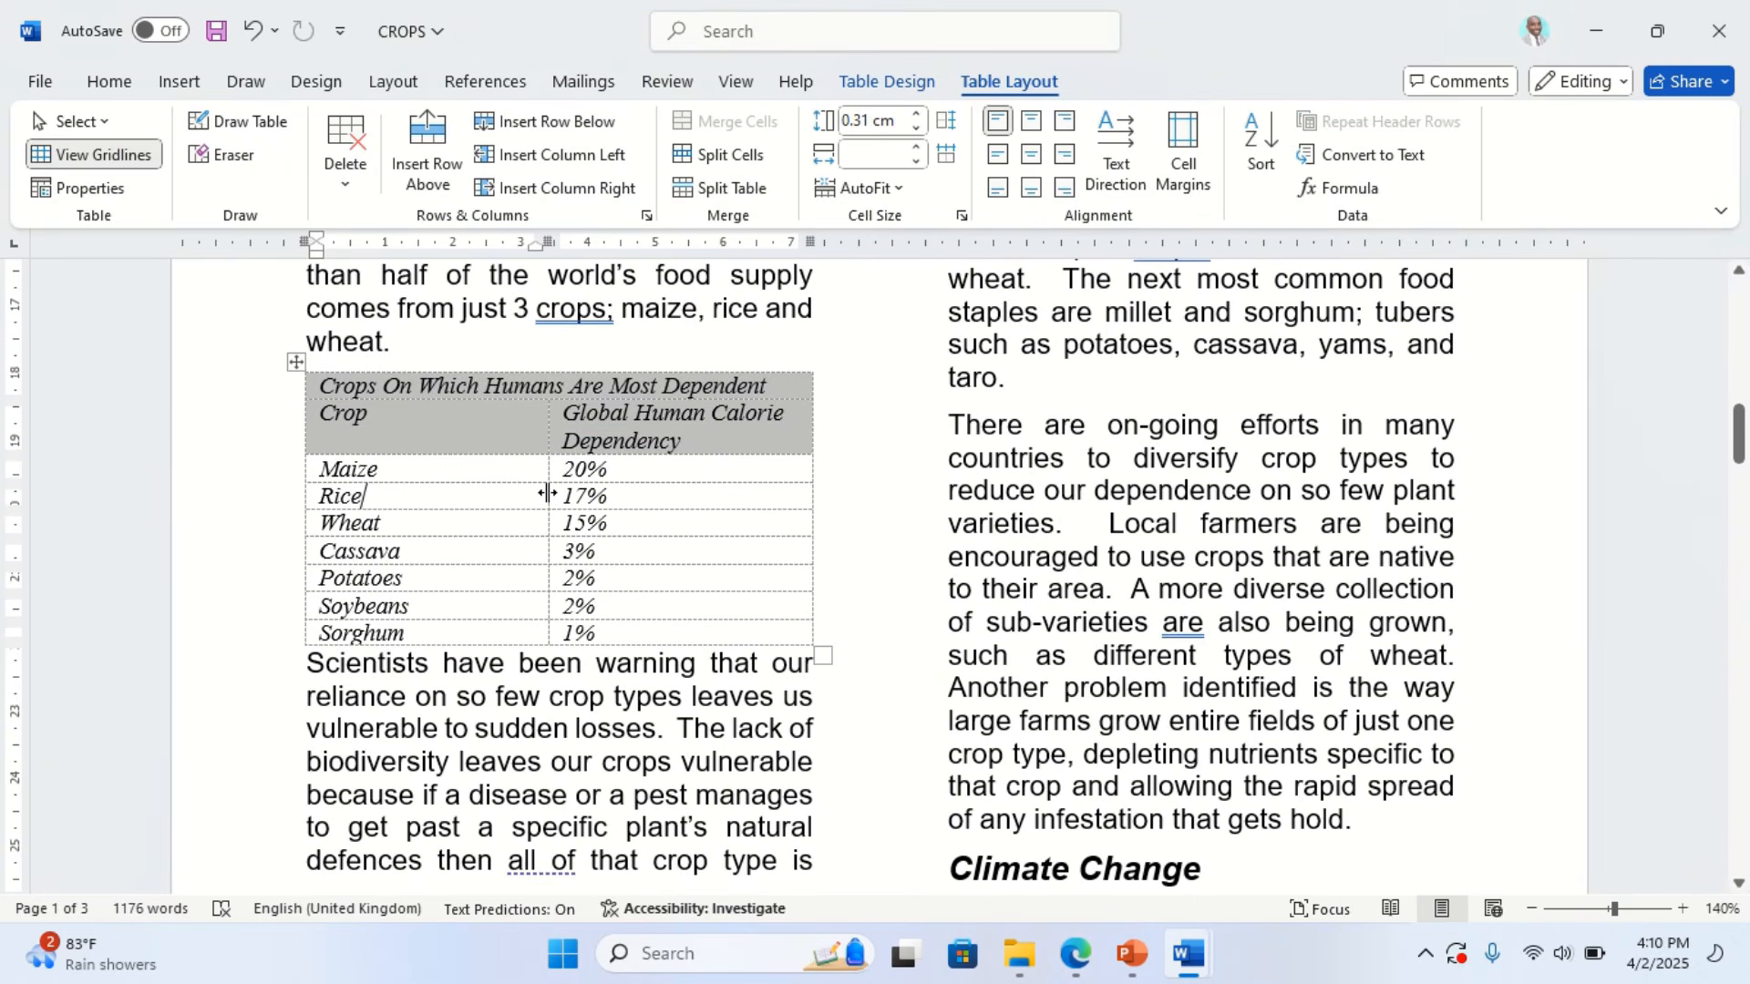
drag(547, 493, 442, 504)
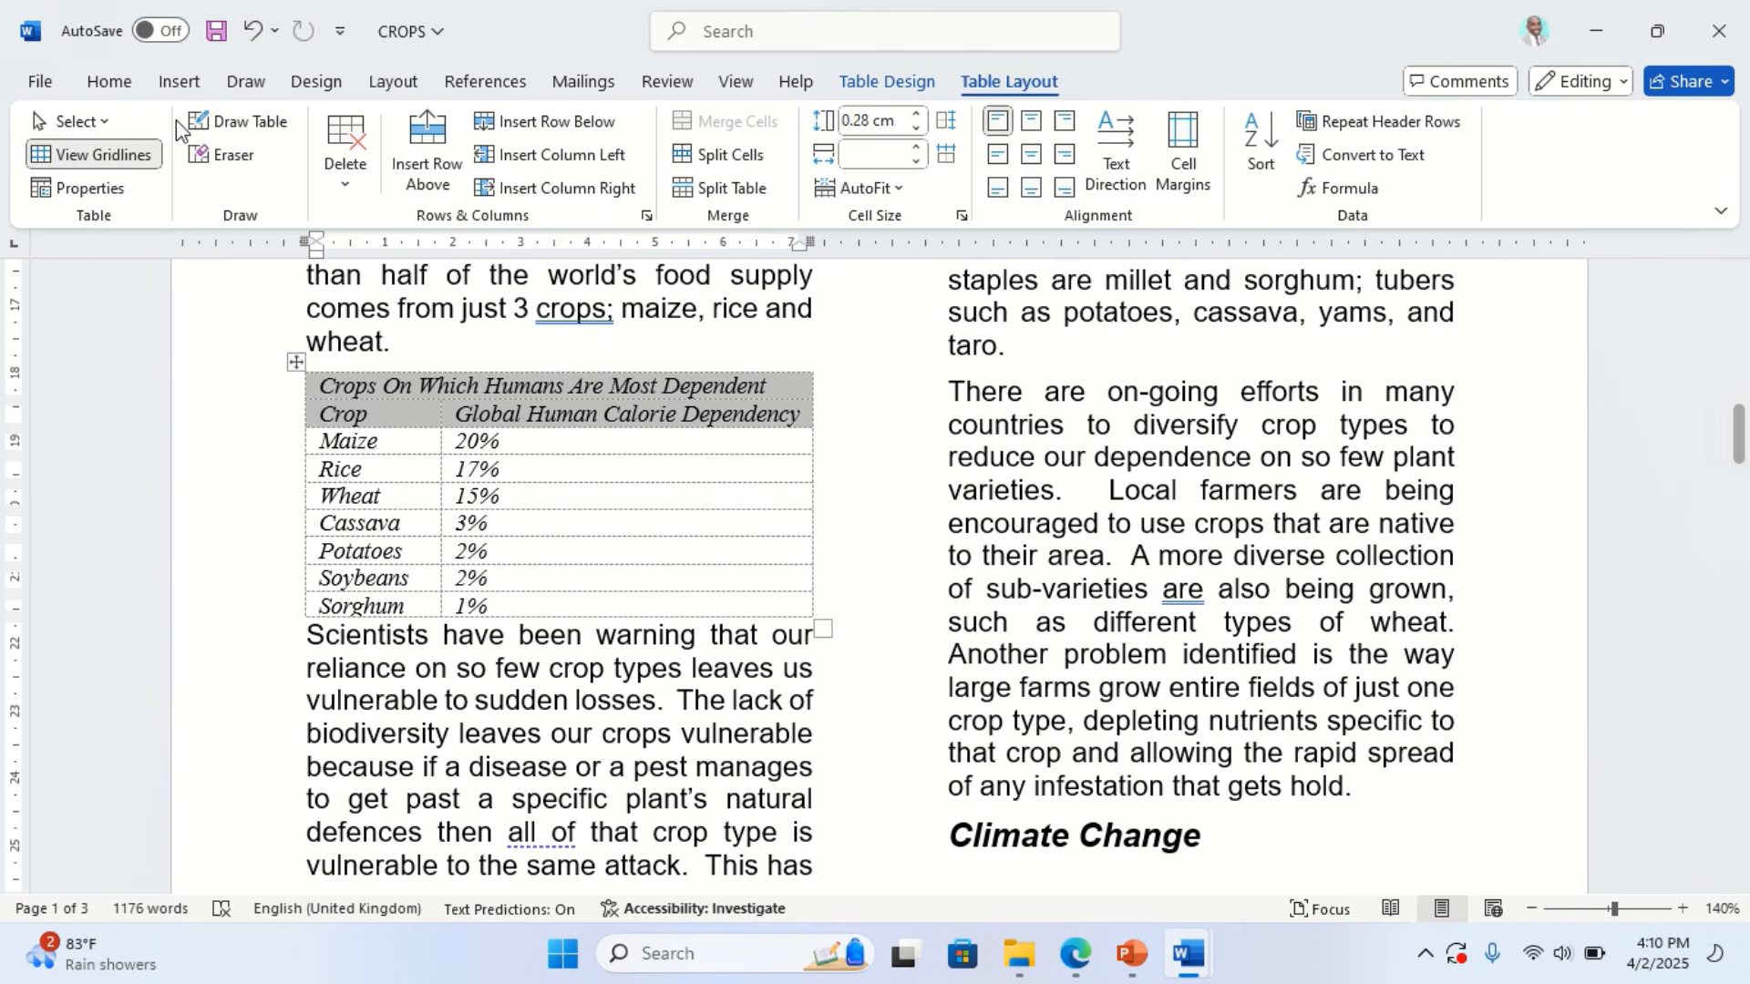
Centre the text in the table's merged title row both horizontally and vertically
click(135, 87)
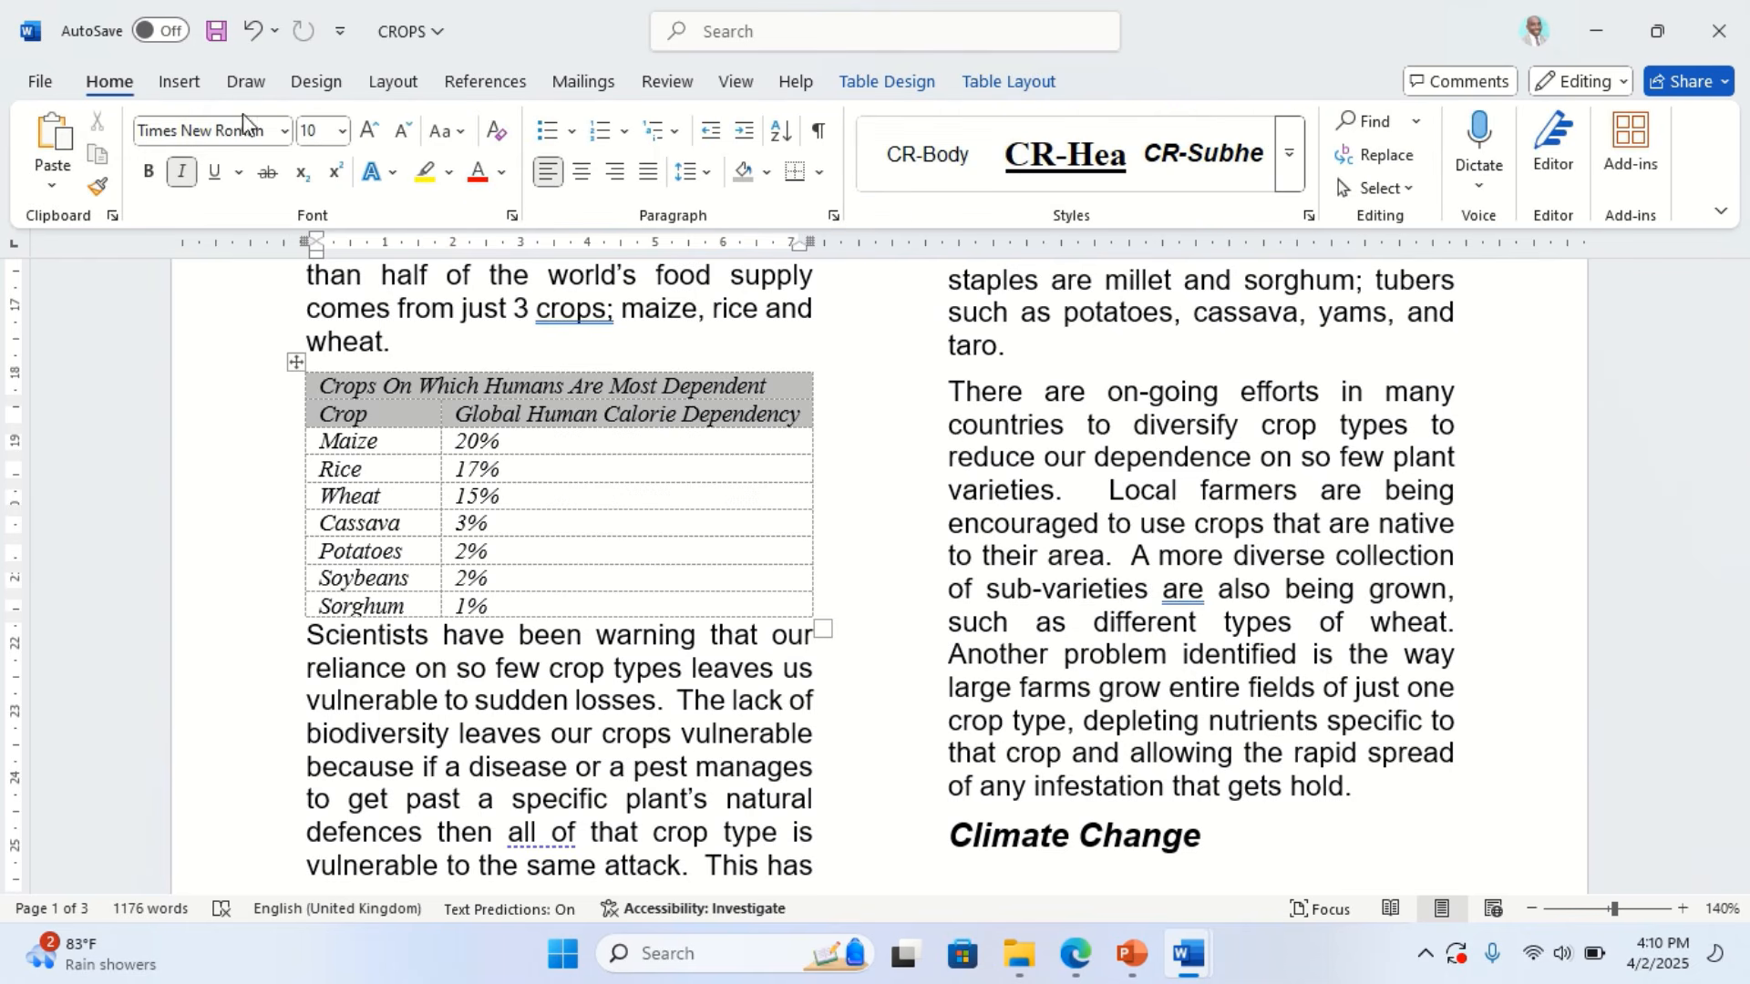
click(980, 89)
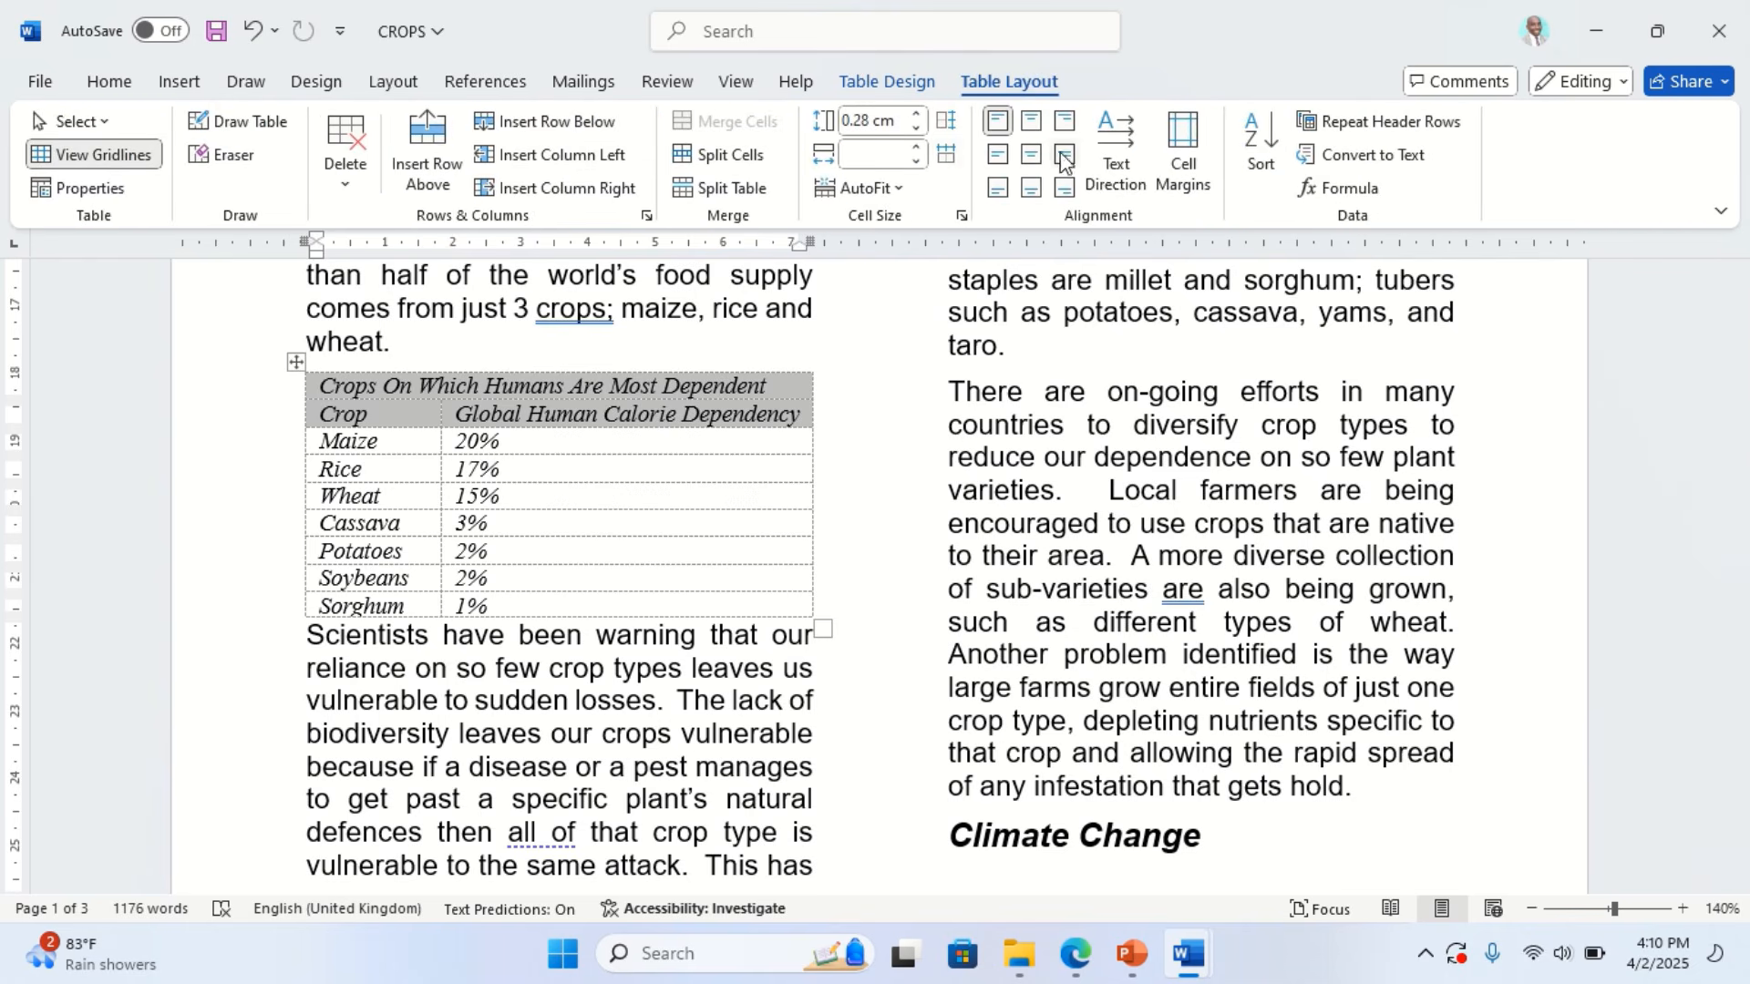
click(1031, 154)
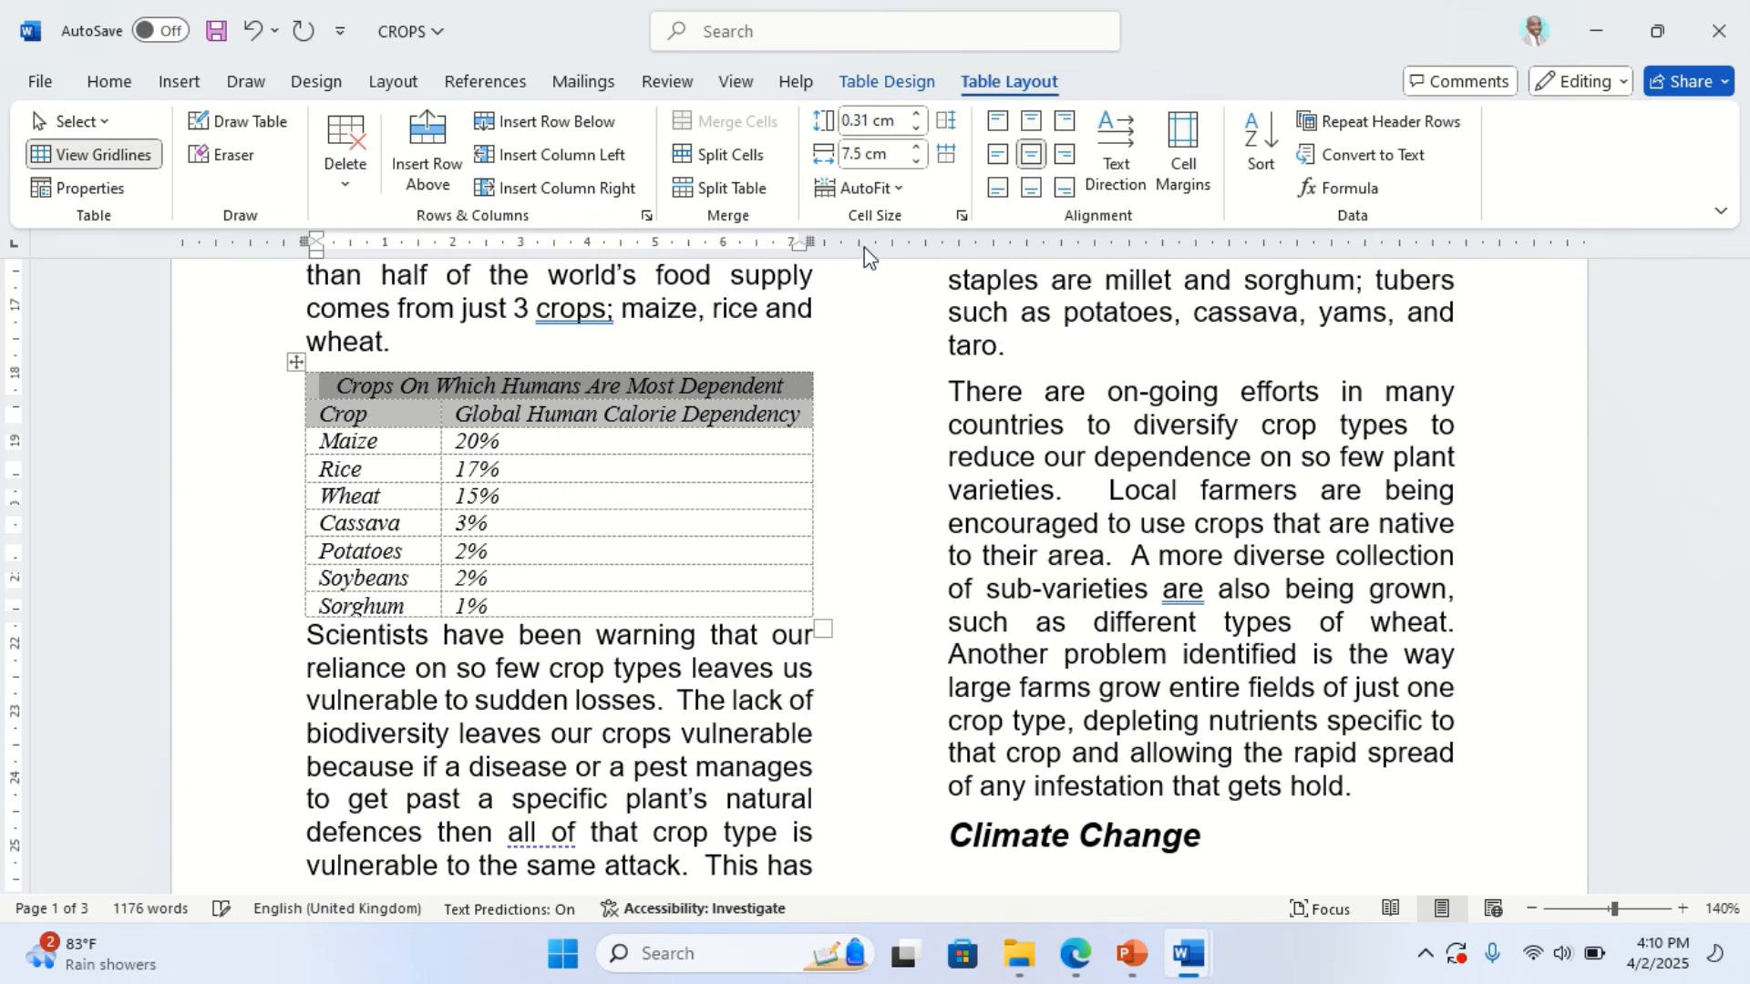
click(531, 391)
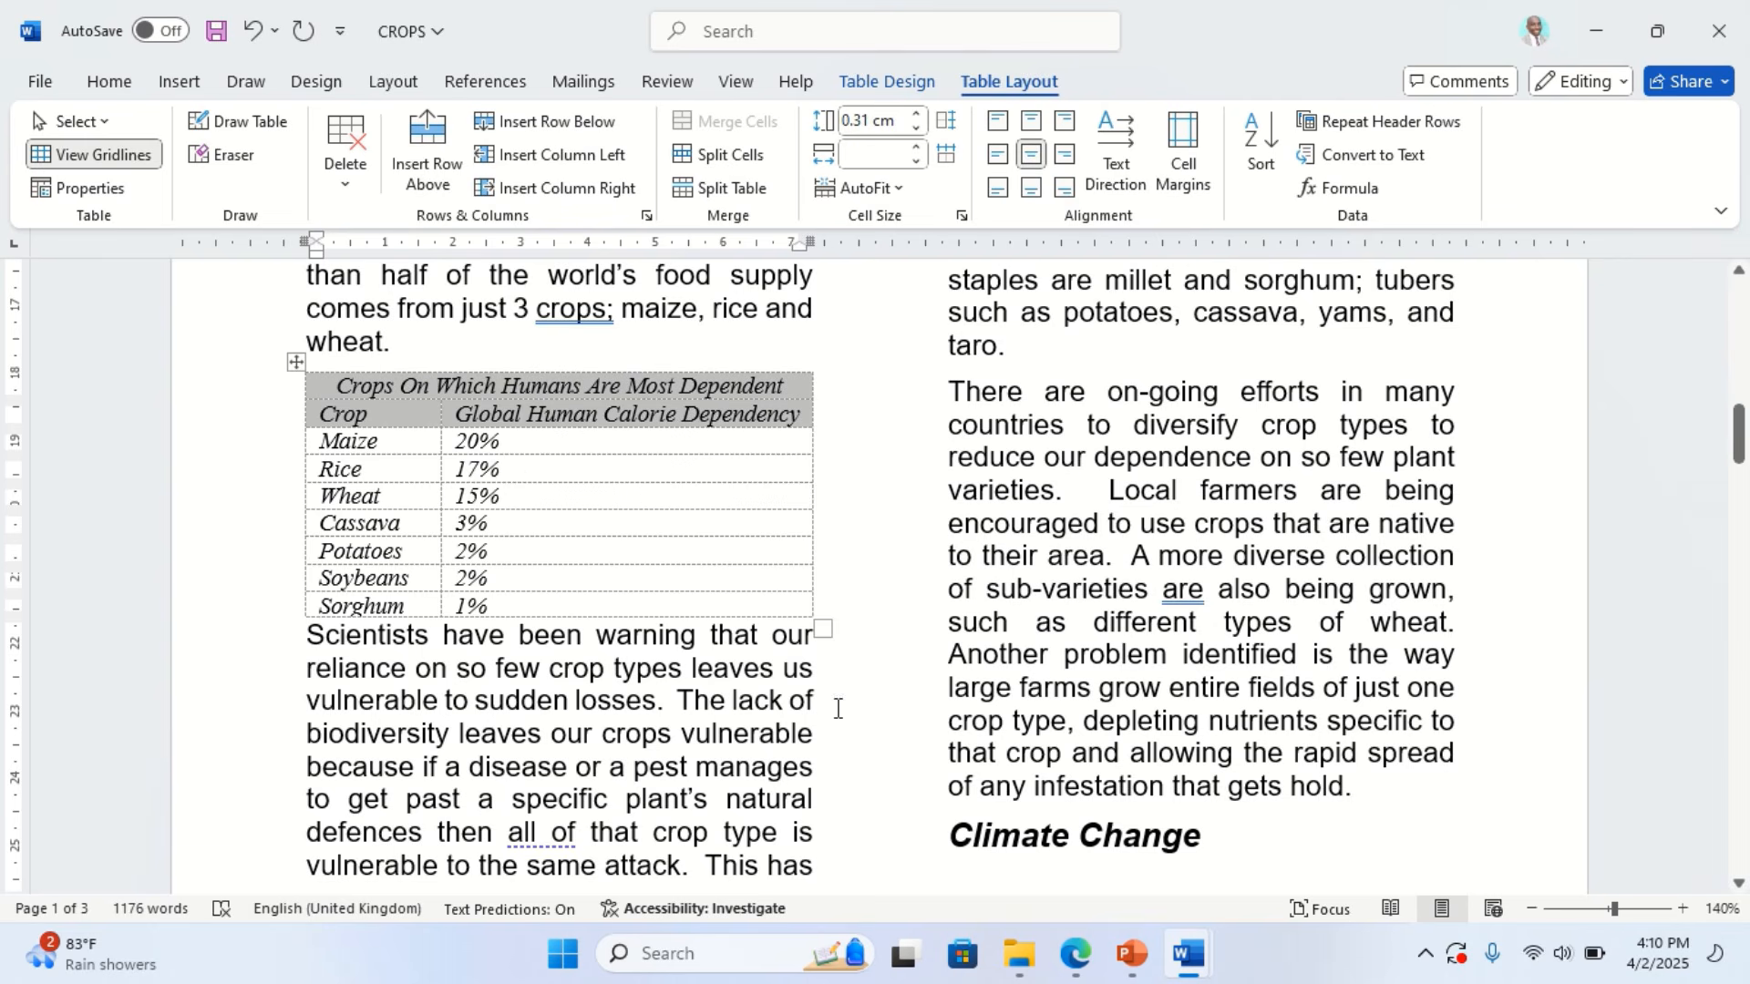
Switch to the task sheet and highlight task 11's requirement for internal and external gridlines displayed when printed
click(1076, 953)
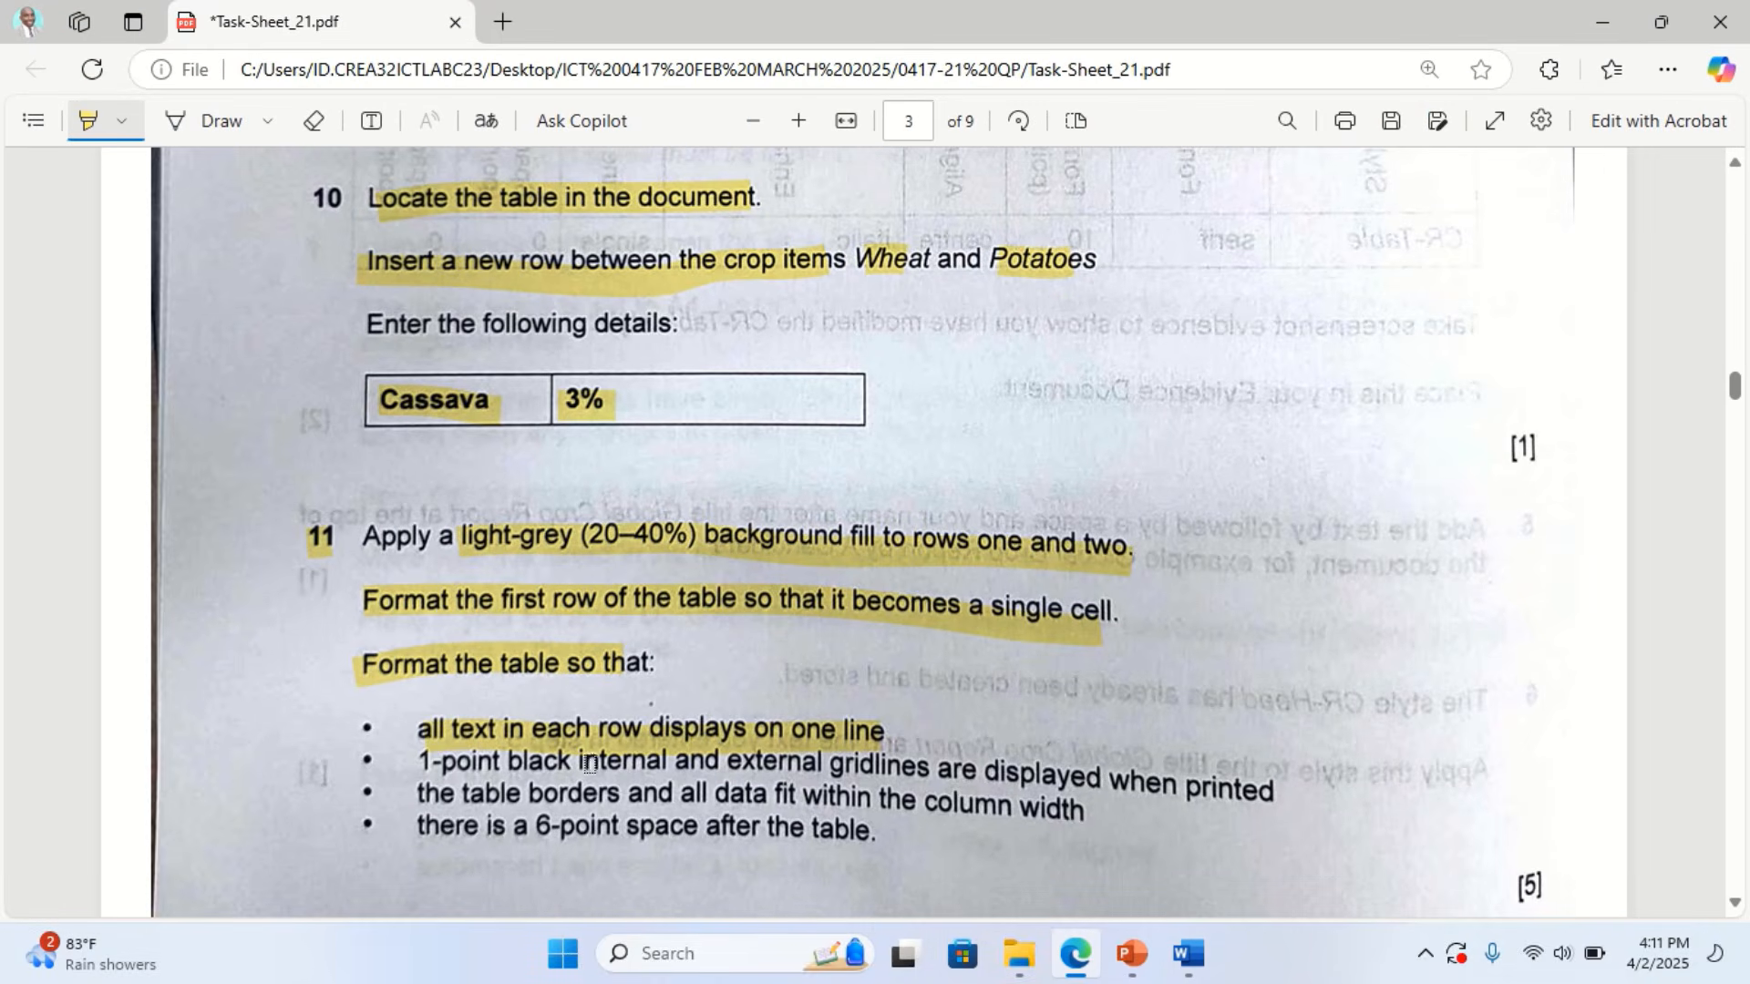
mouse_move(594, 766)
mouse_down()
mouse_move(914, 762)
mouse_move(1274, 792)
mouse_up()
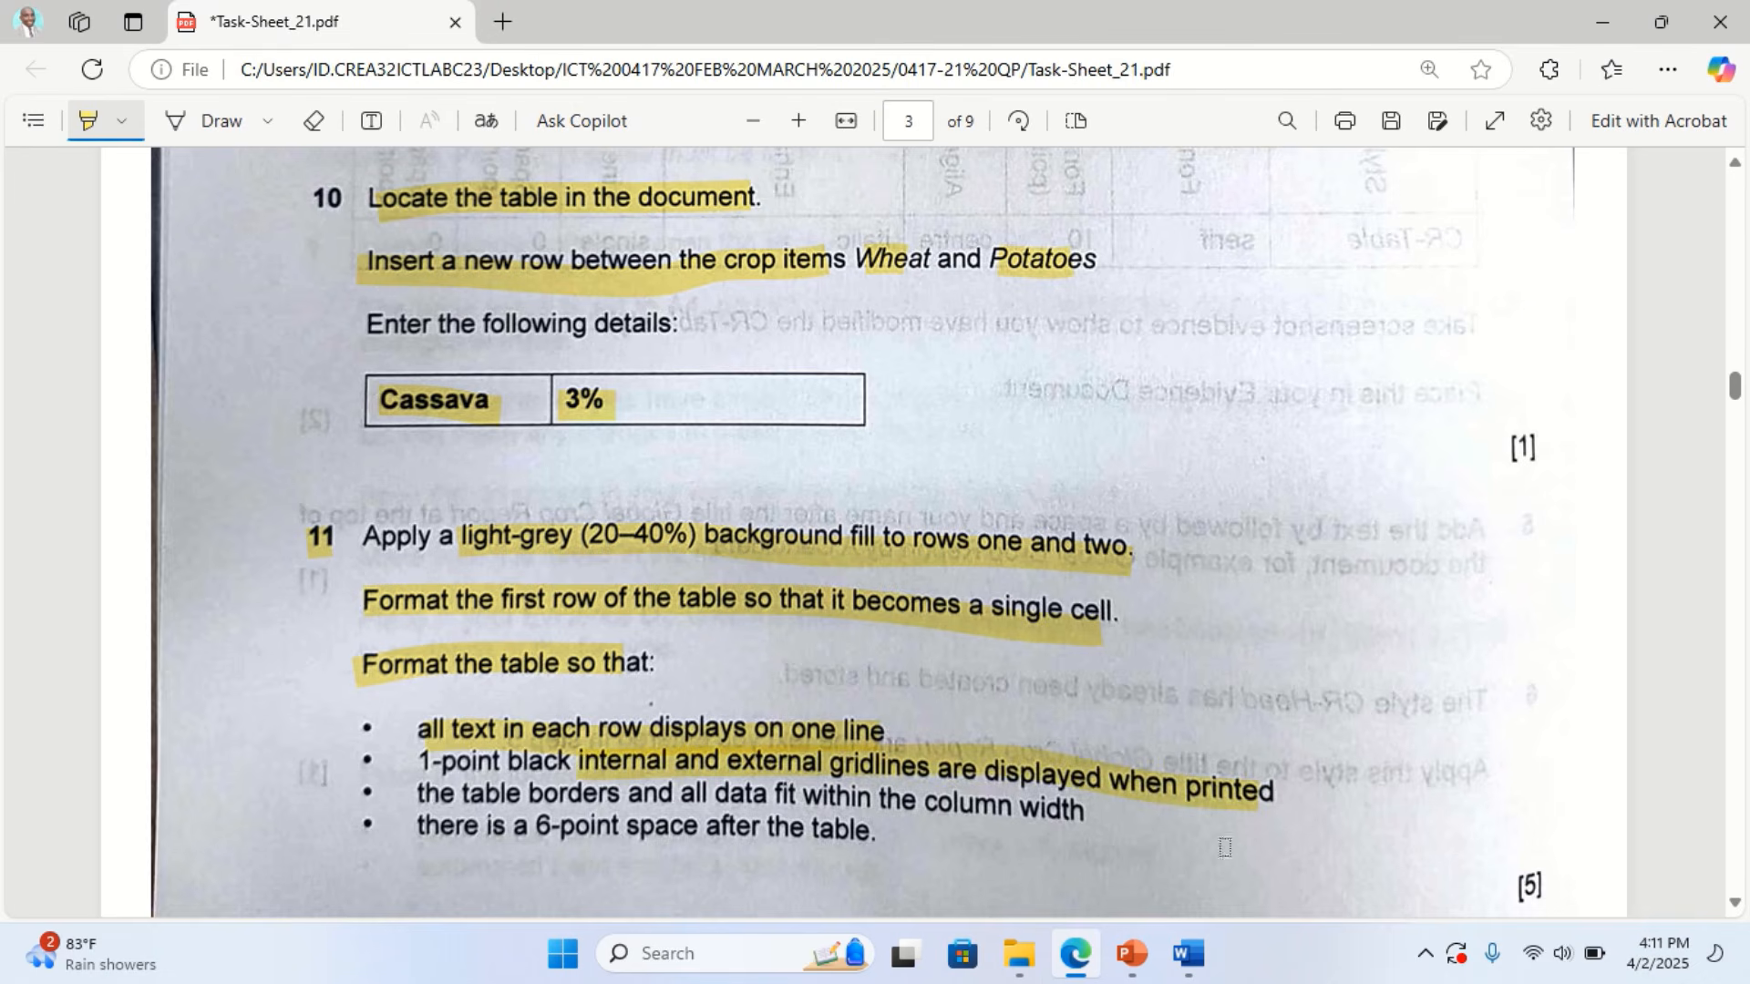
Switch to the CROPS document and check the table's gridlines in the print preview, then return to editing
mouse_move(1188, 954)
click(1327, 848)
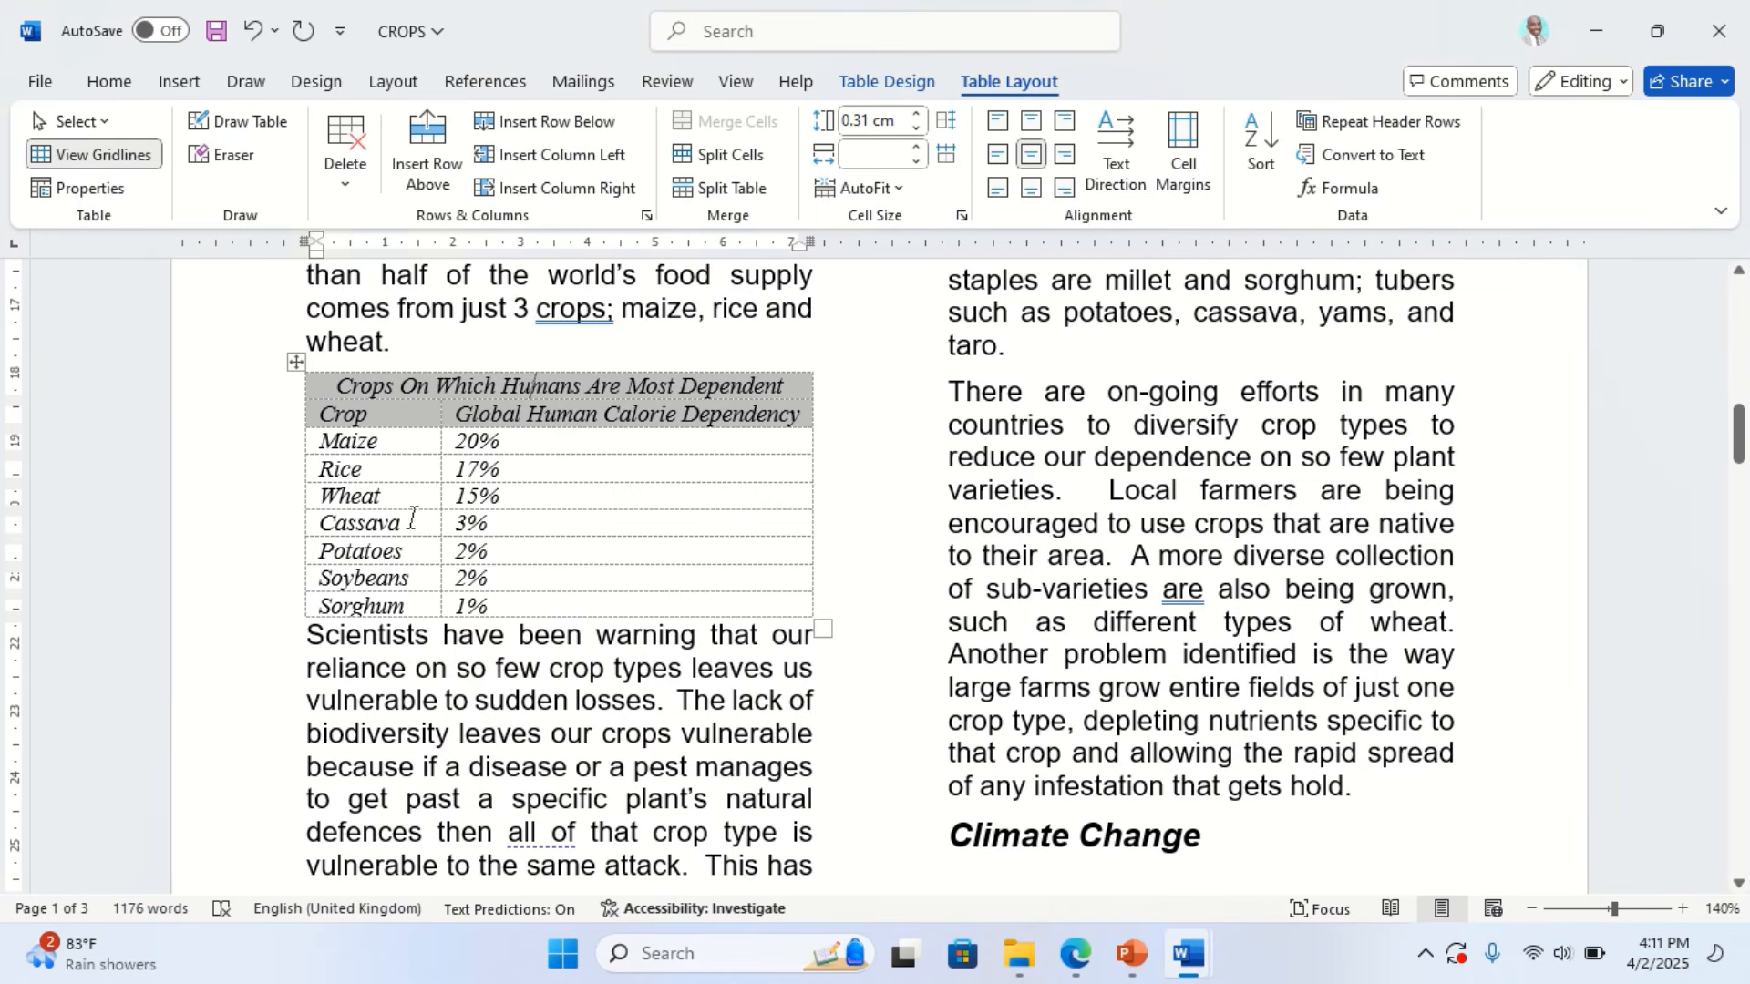
click(41, 81)
click(71, 531)
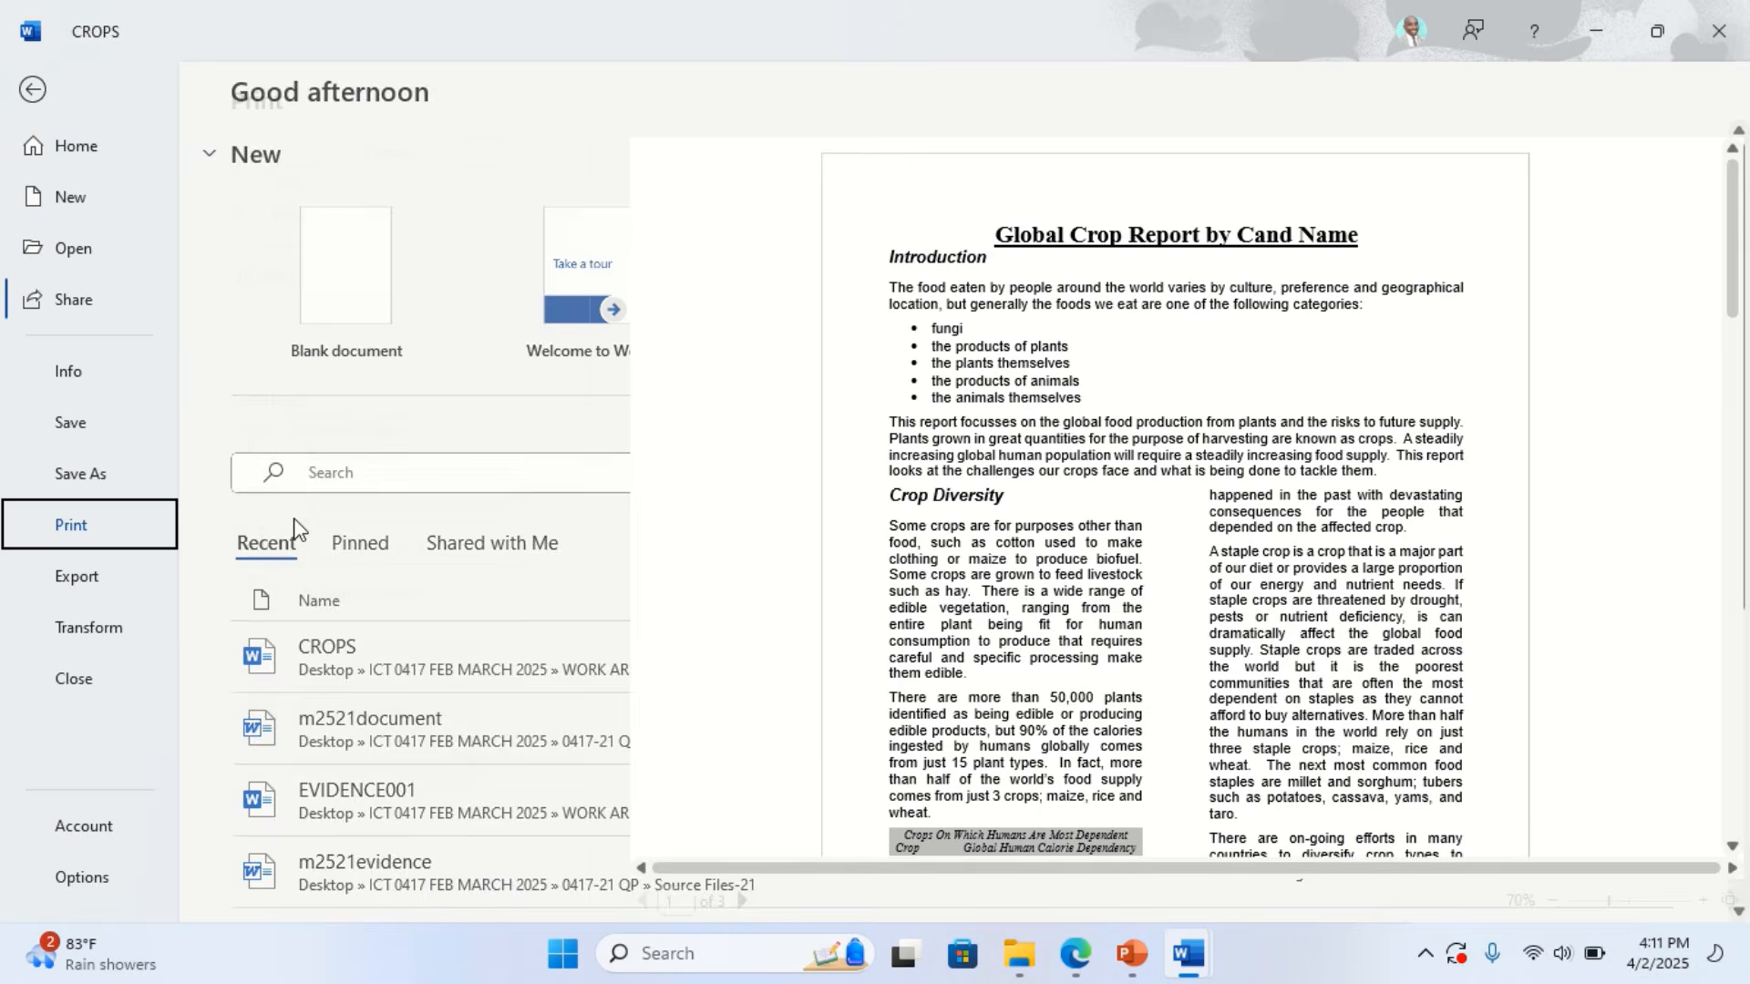
scroll(1272, 652, down, 1)
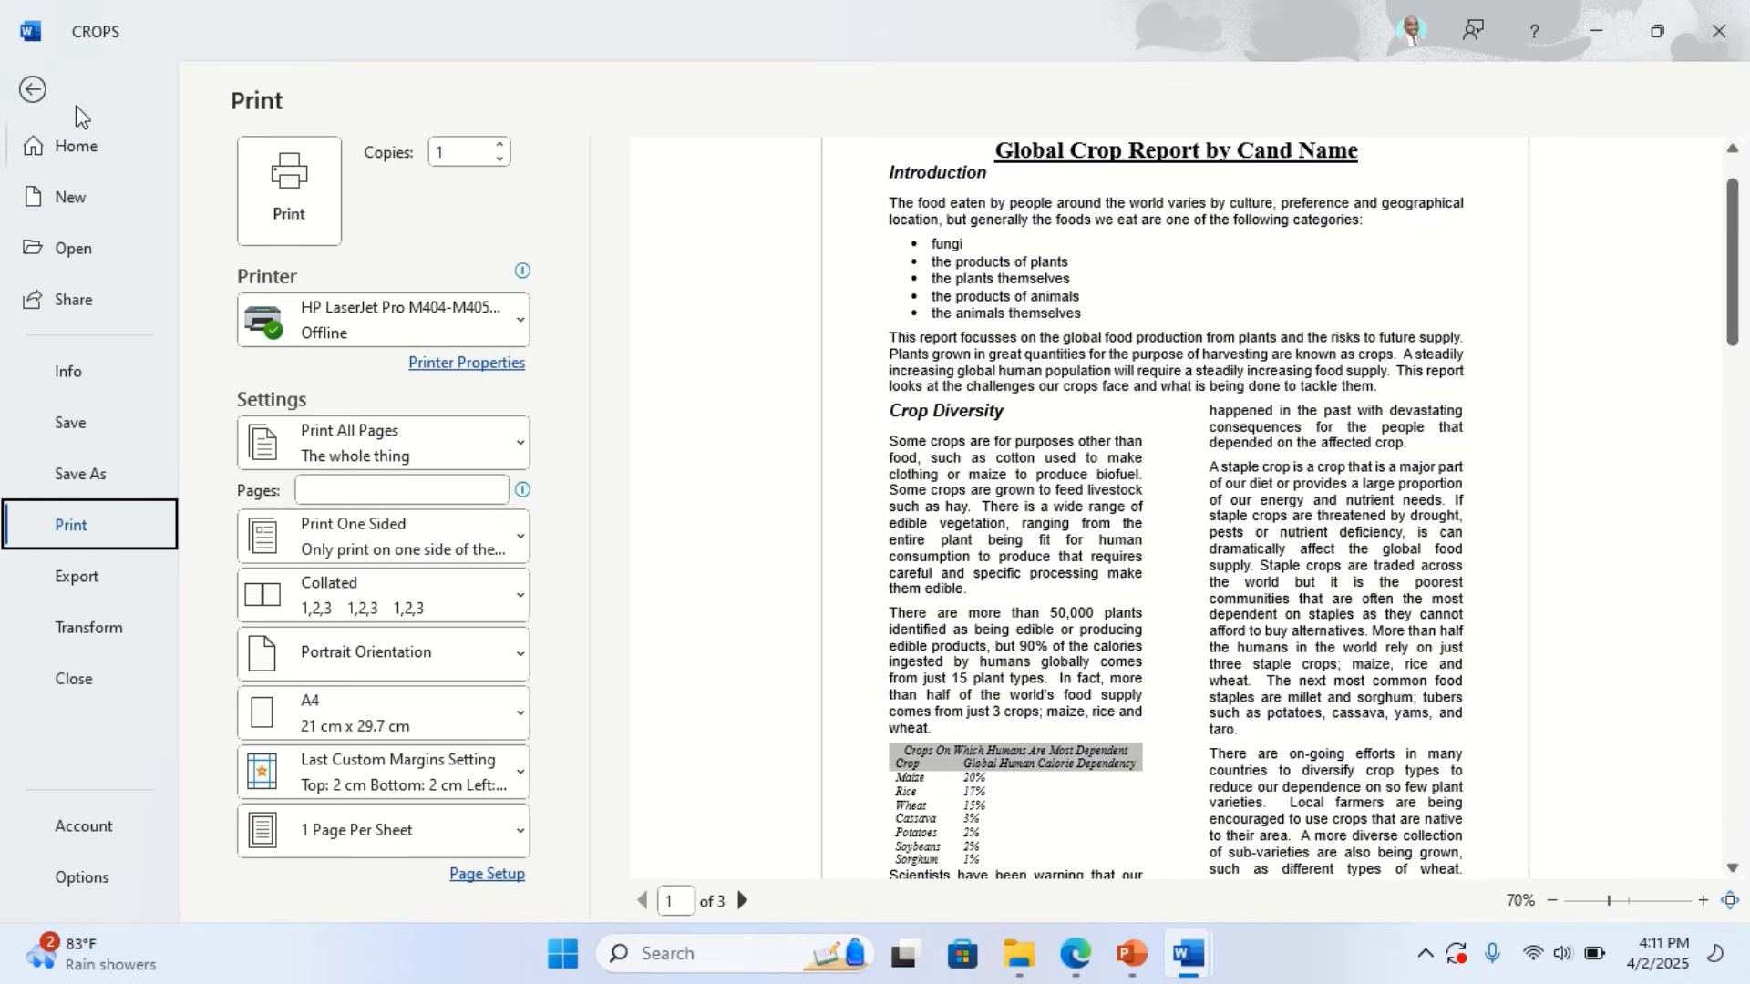
click(11, 92)
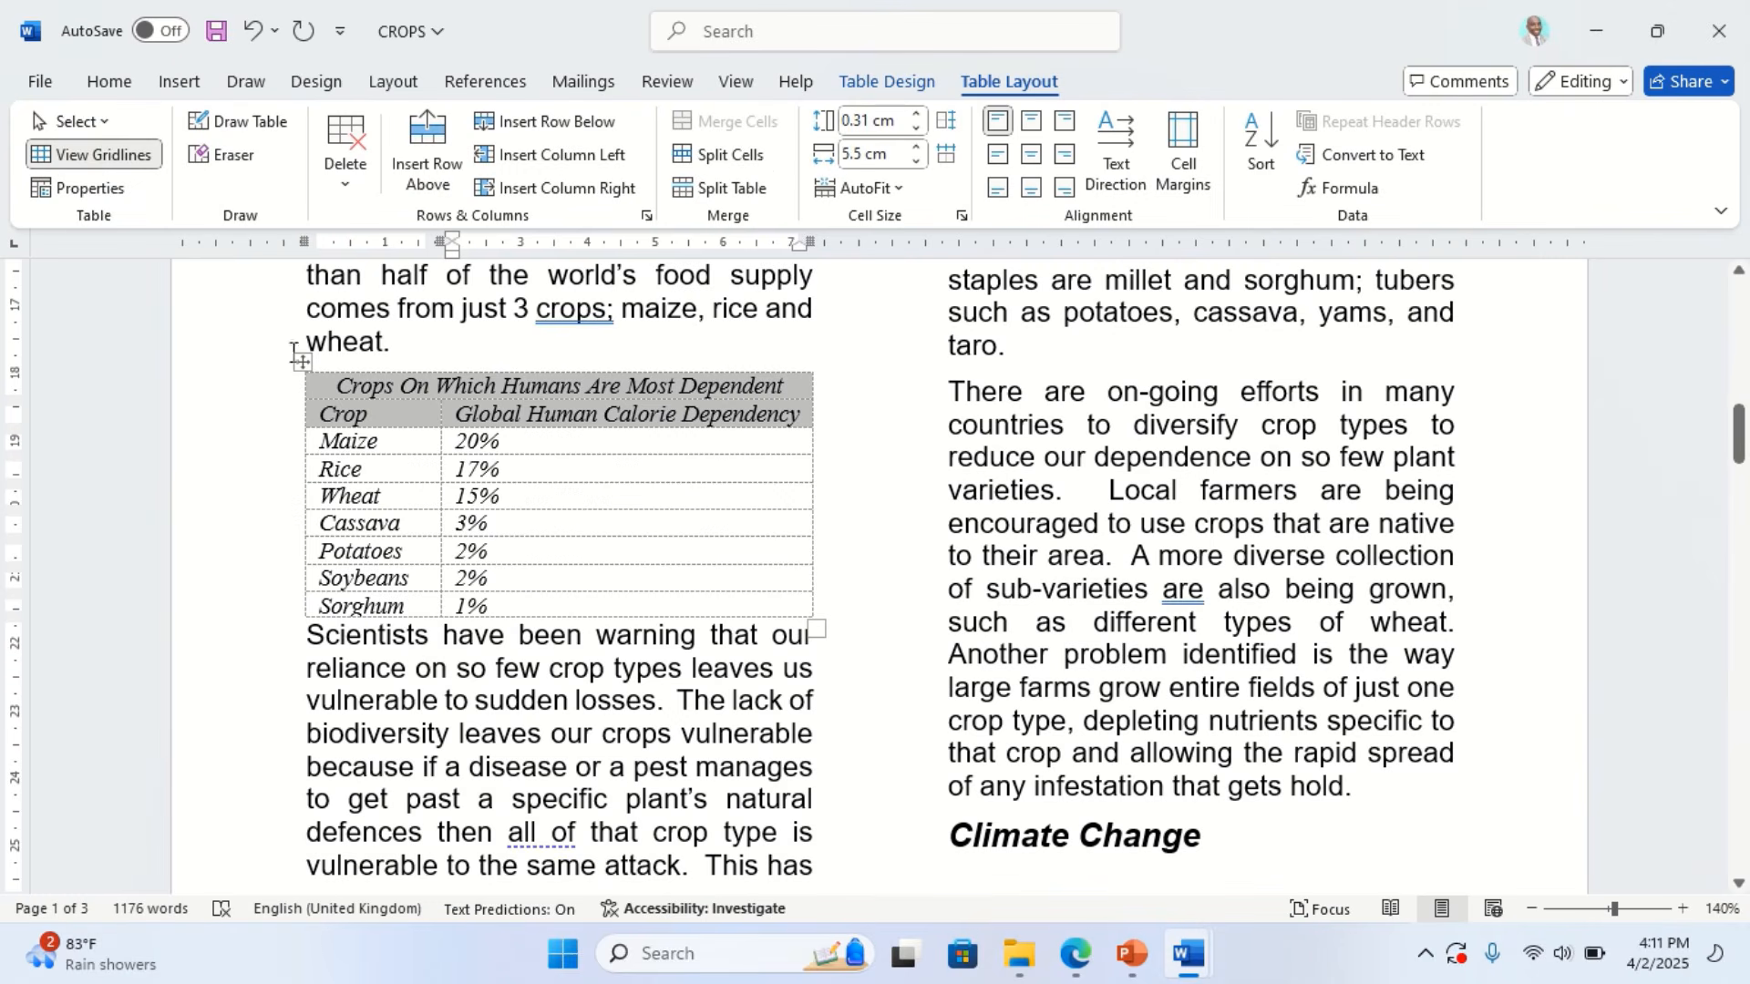
Apply 1 pt borders to all inside and outside edges of the whole crops table
click(304, 362)
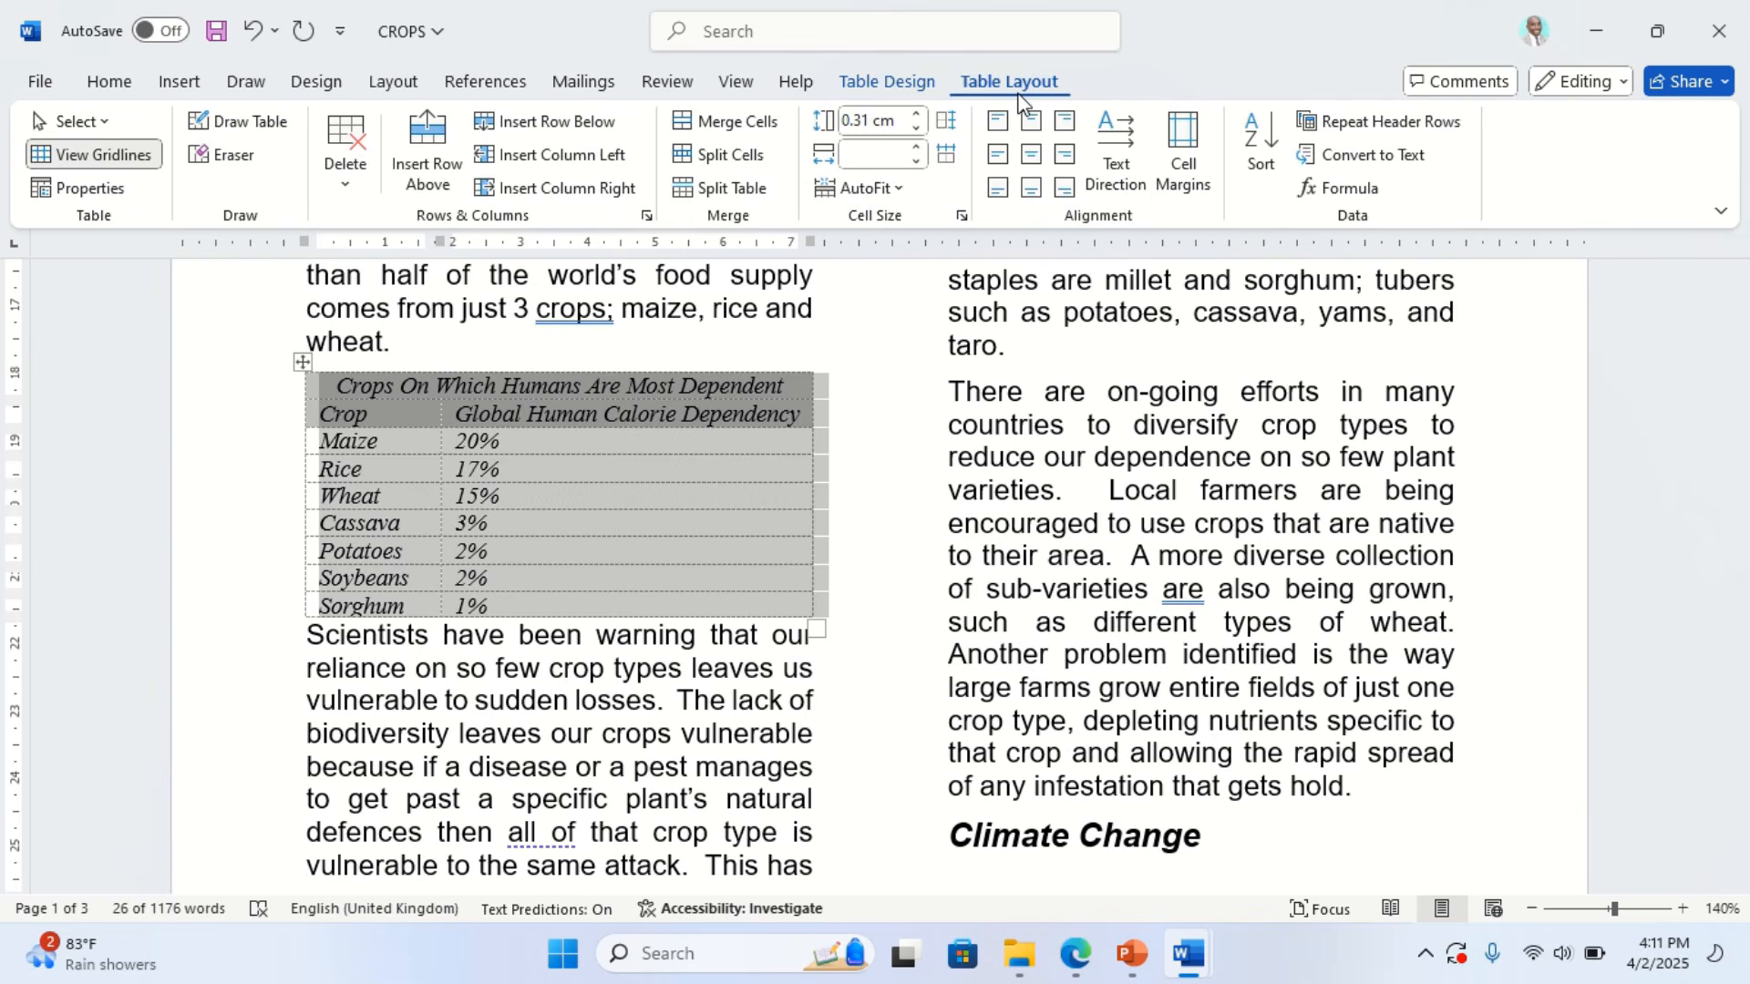
click(893, 86)
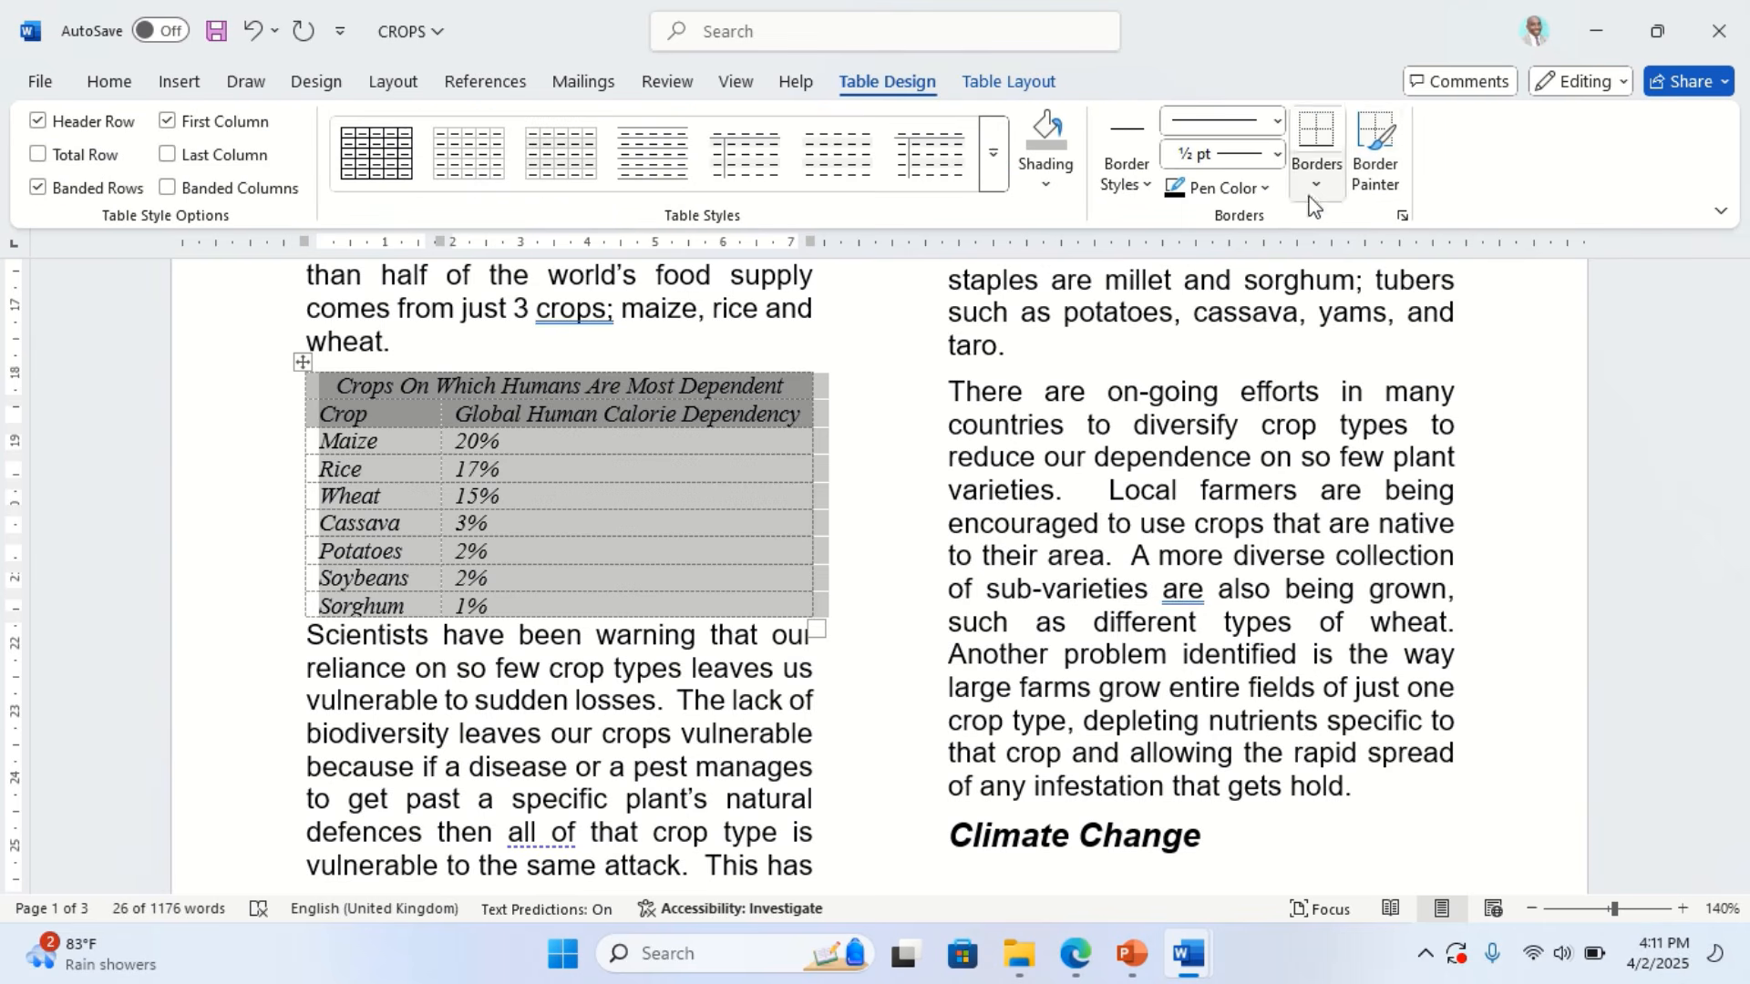
click(1278, 157)
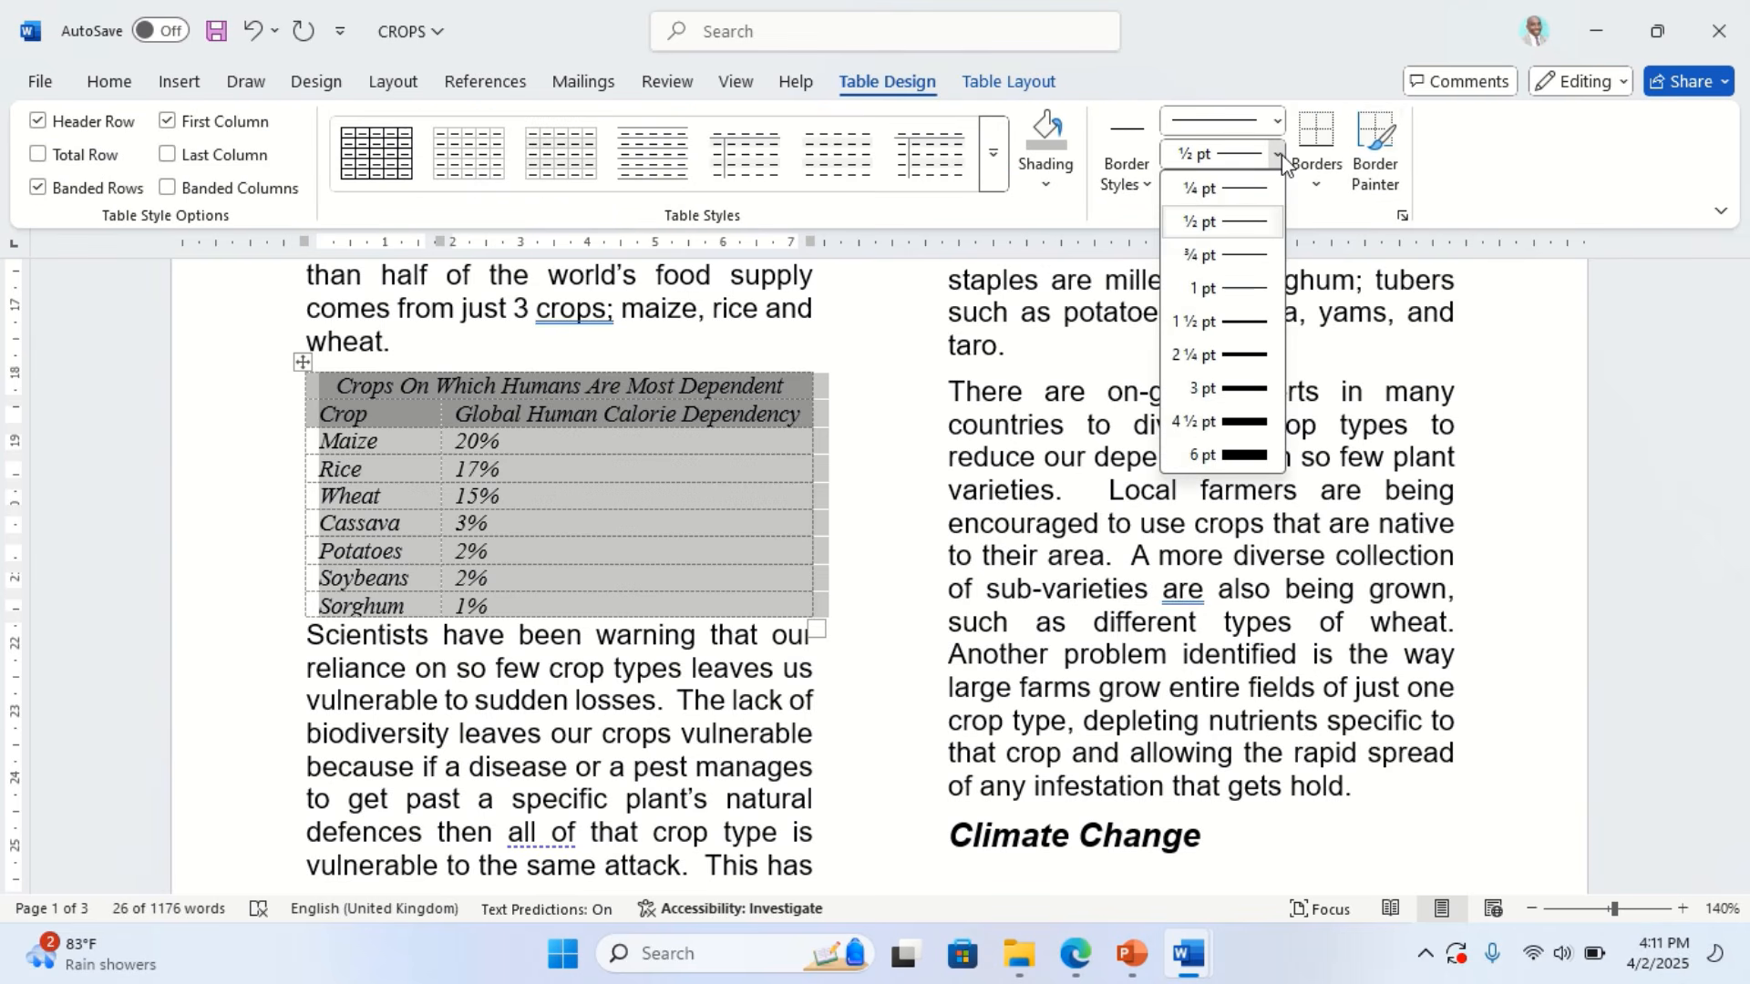
click(1228, 290)
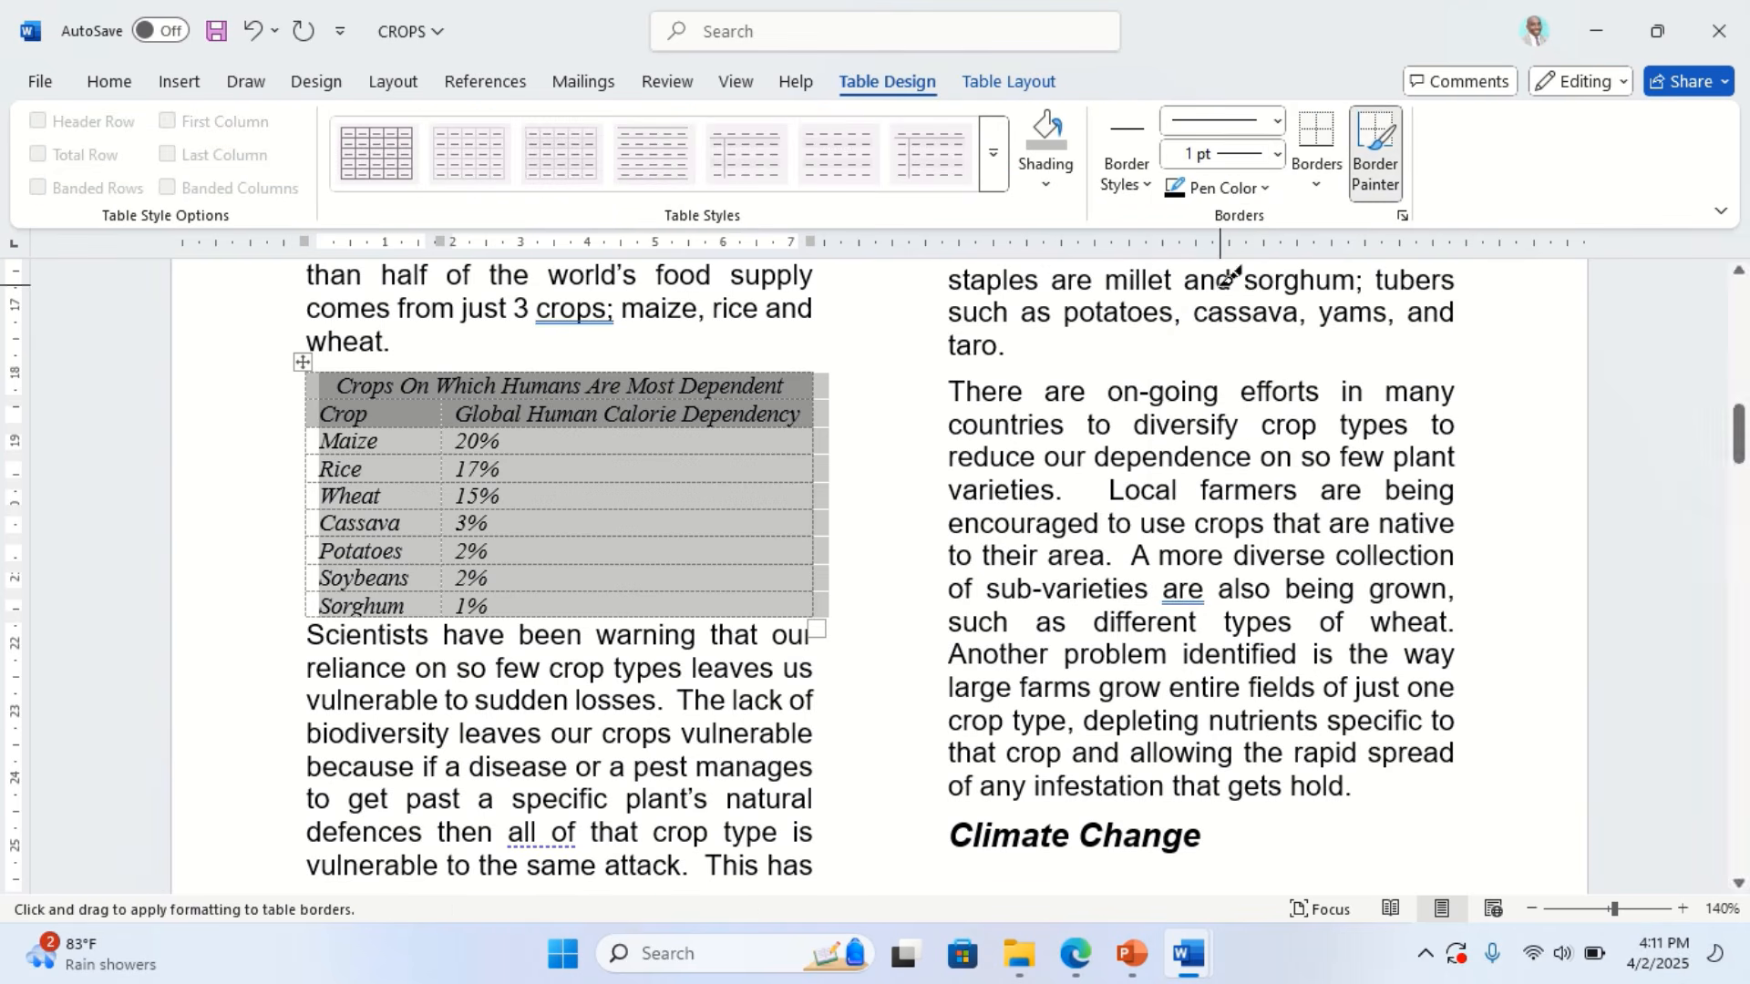
click(1321, 188)
click(1372, 407)
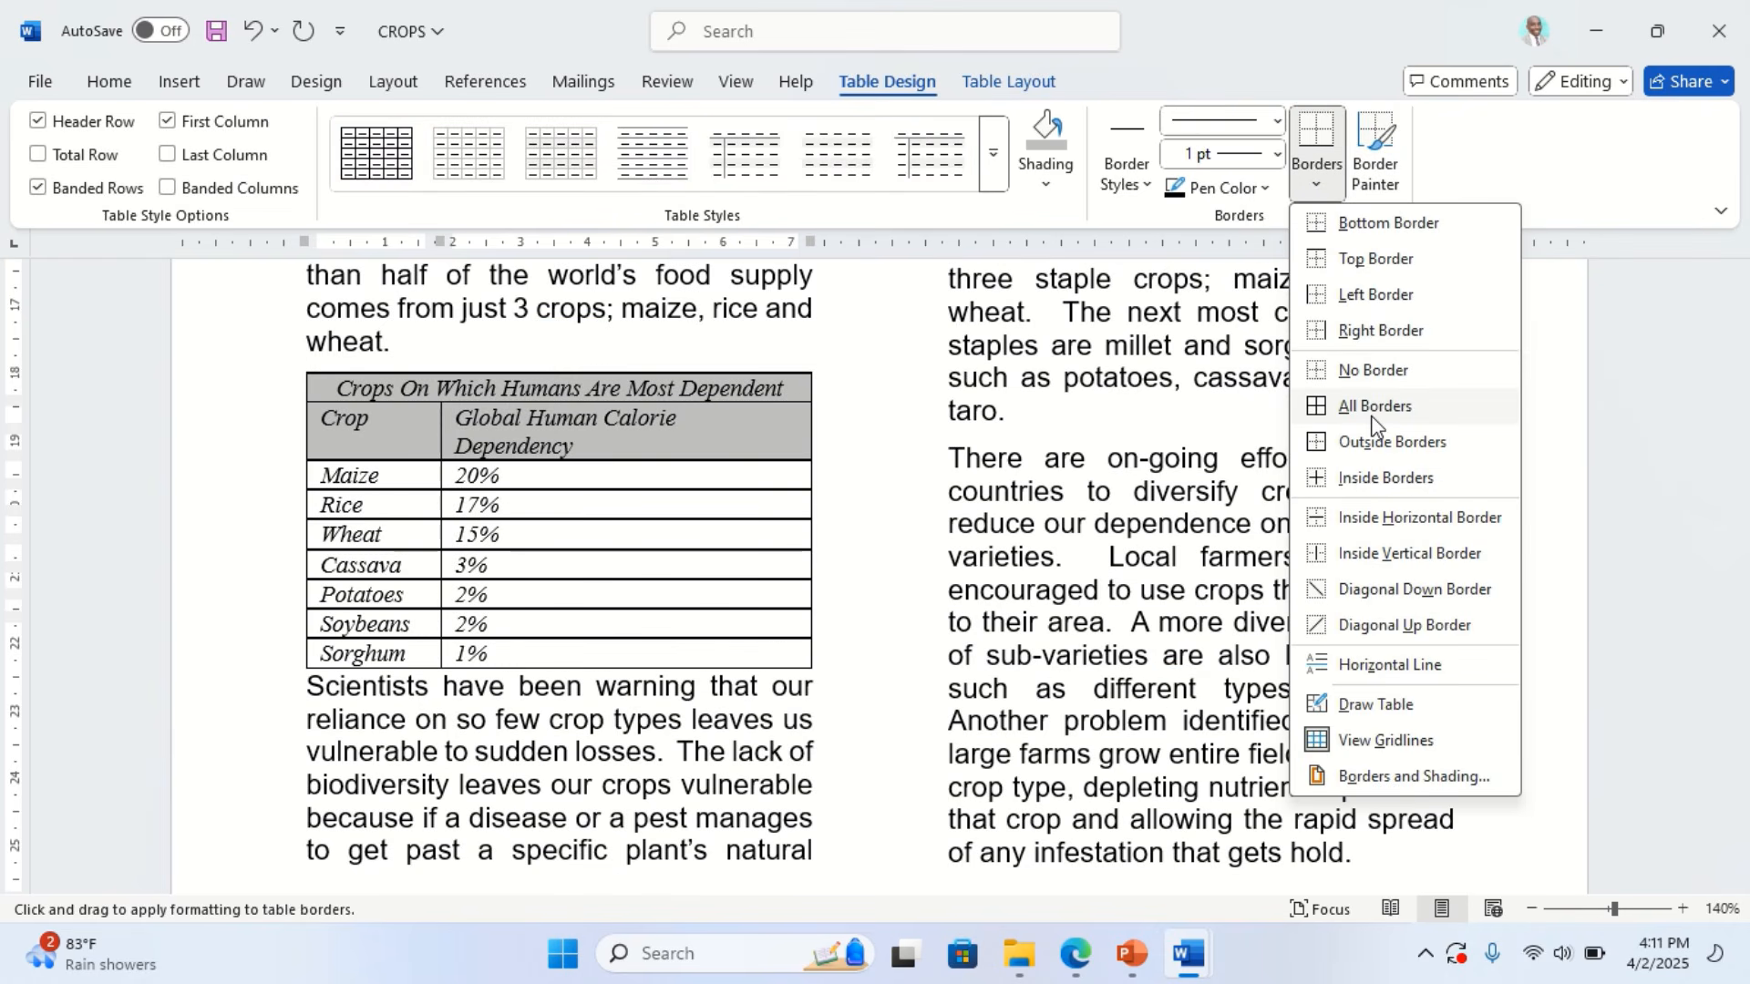
click(1372, 418)
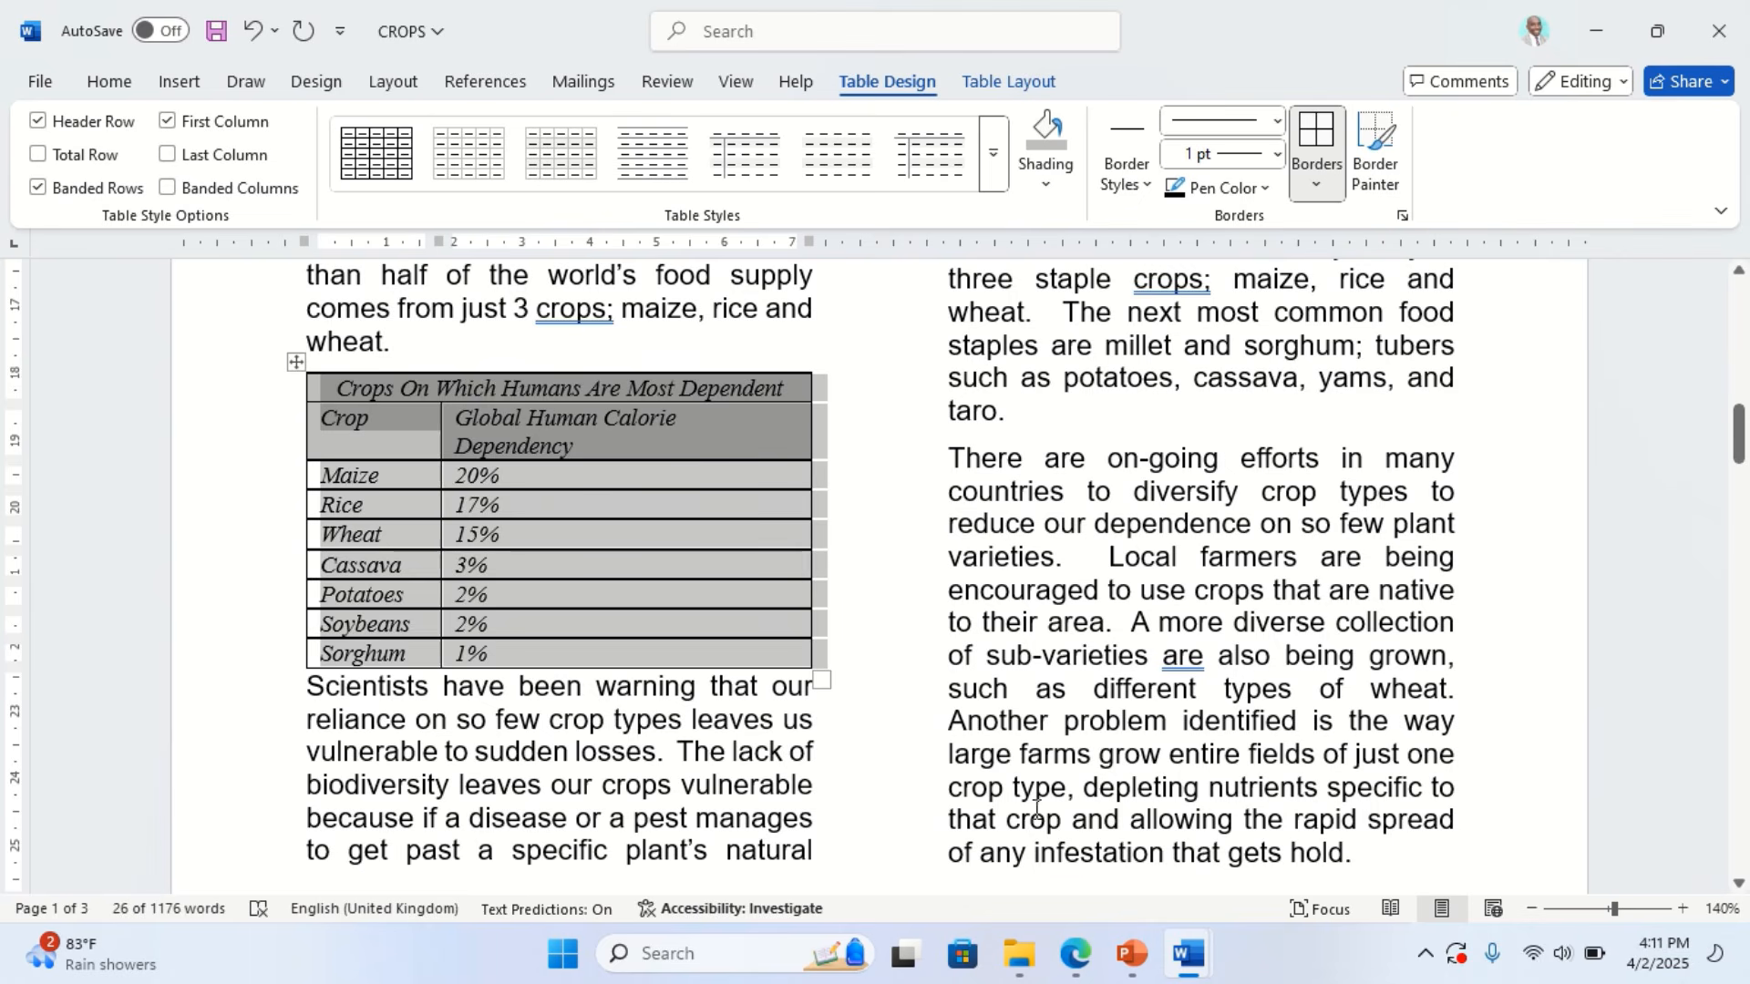
Switch to the task sheet and highlight task 11's points on fitting borders within the column width and a 6-point space after the table
click(1074, 950)
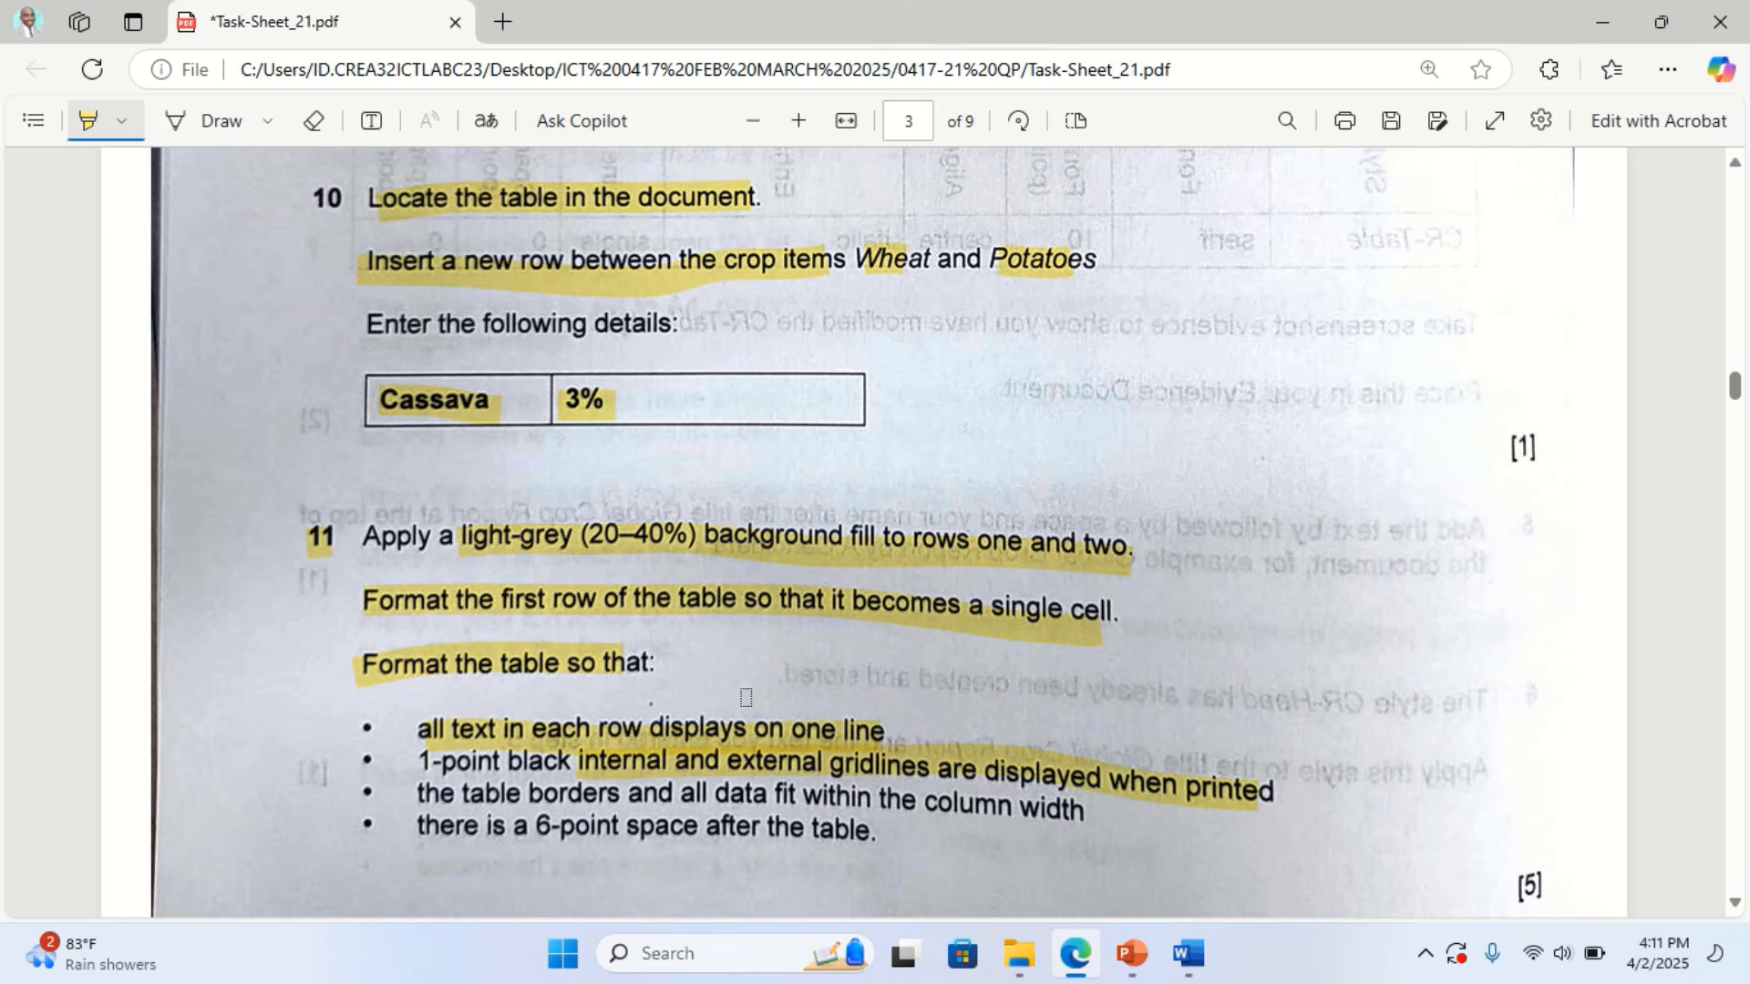
scroll(745, 698, down, 1)
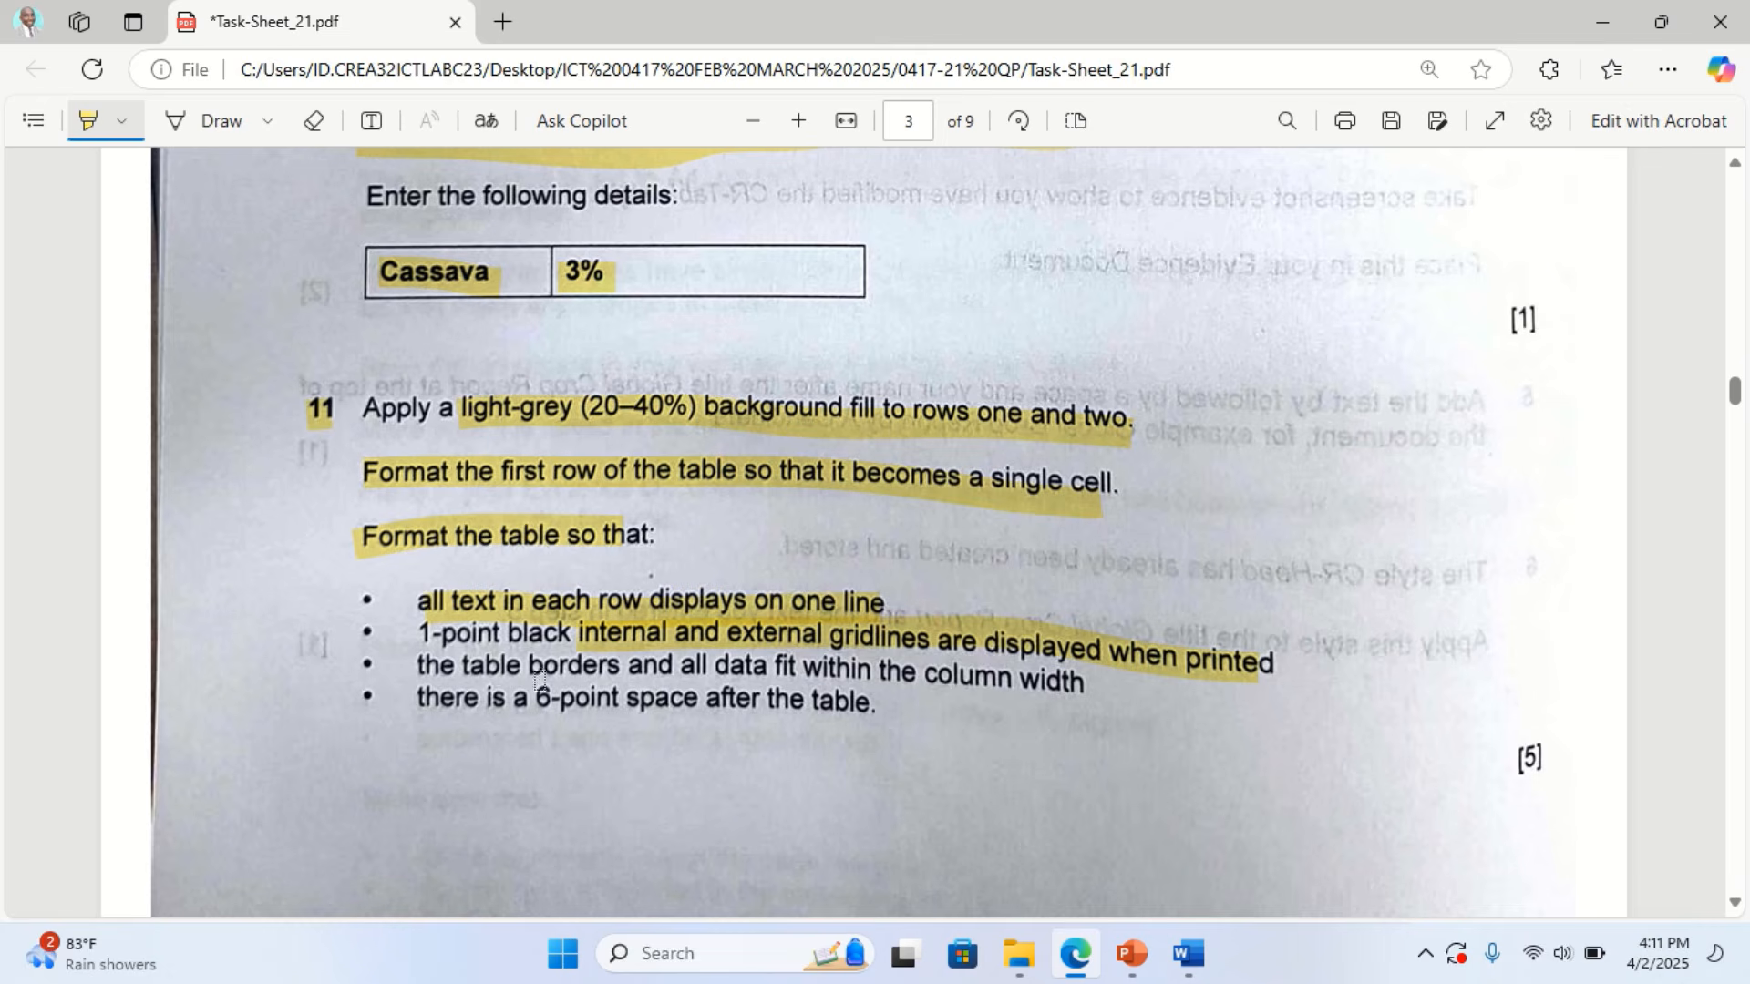
drag(545, 676, 629, 676)
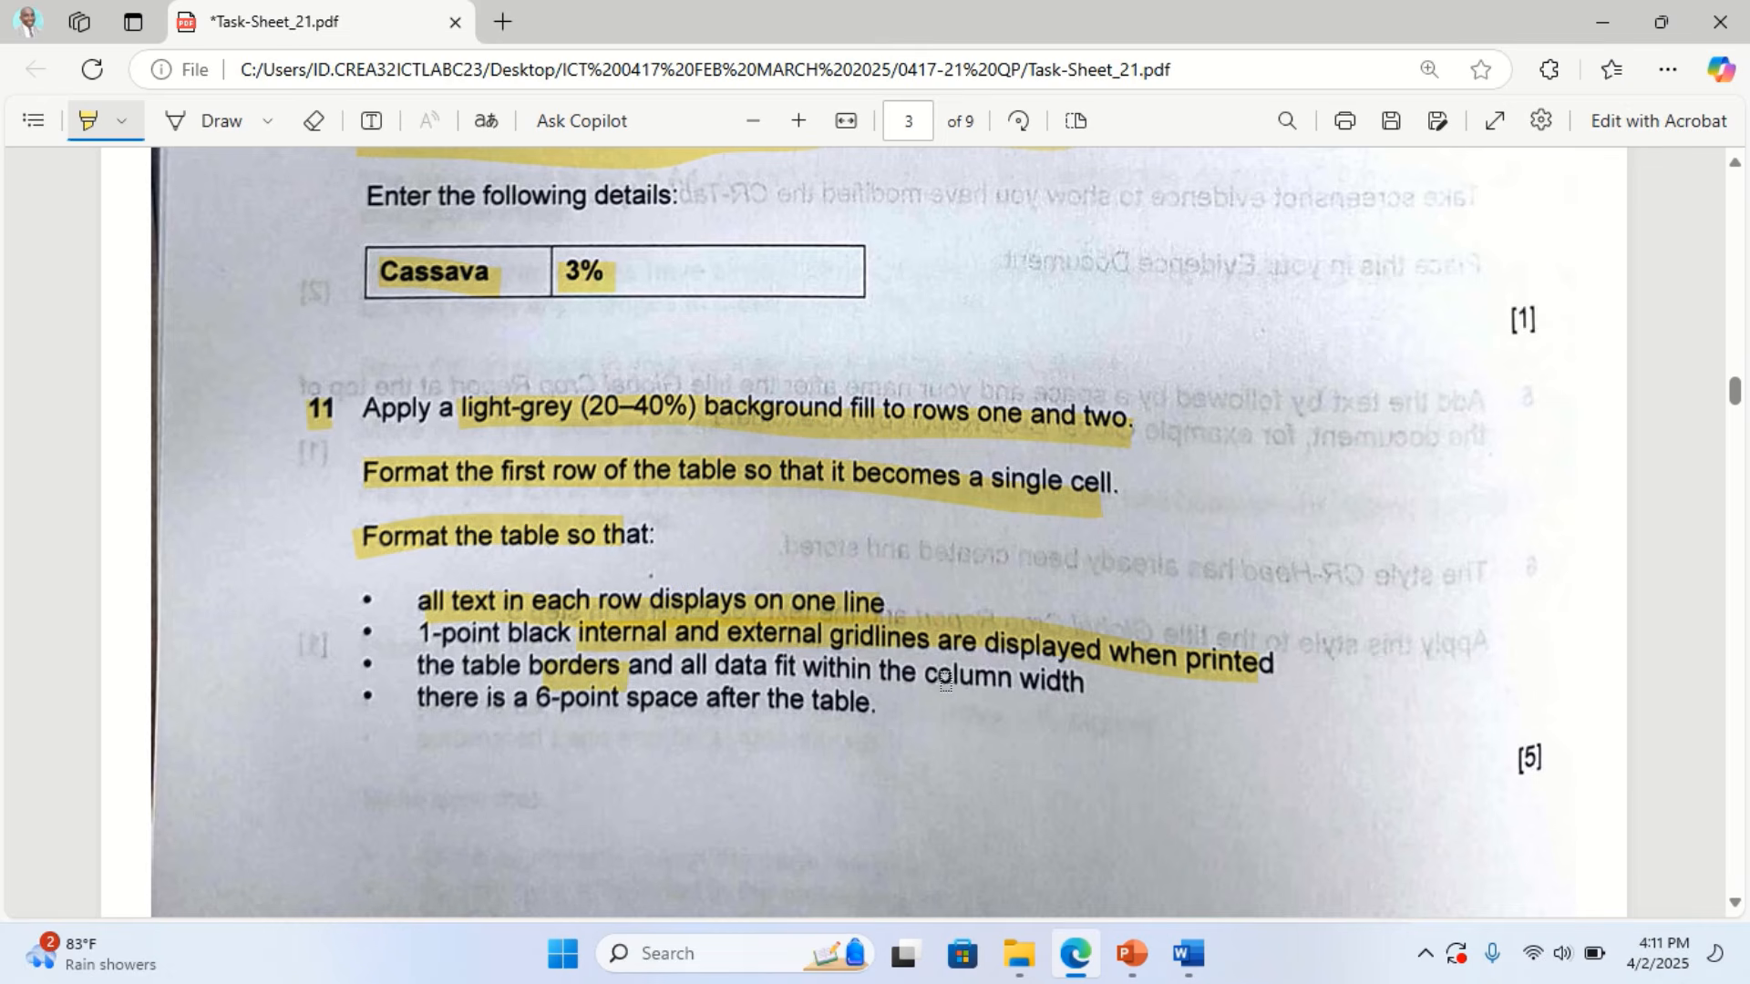
drag(960, 682, 1103, 684)
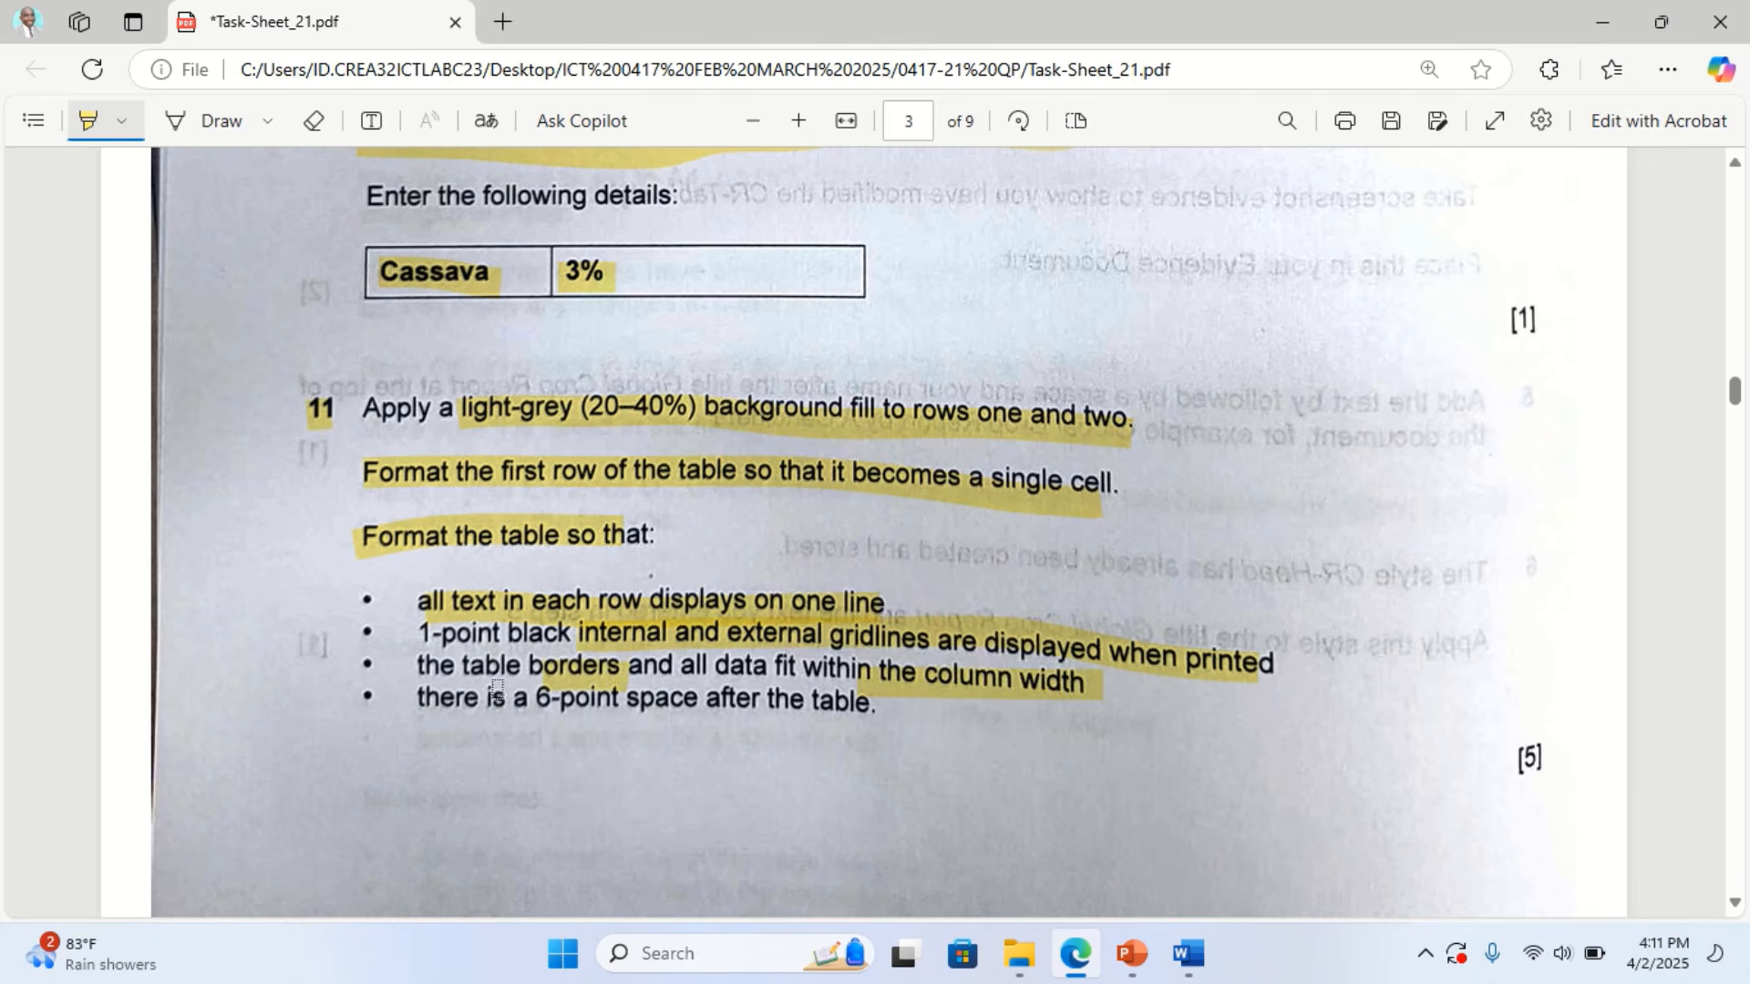
drag(430, 700, 854, 722)
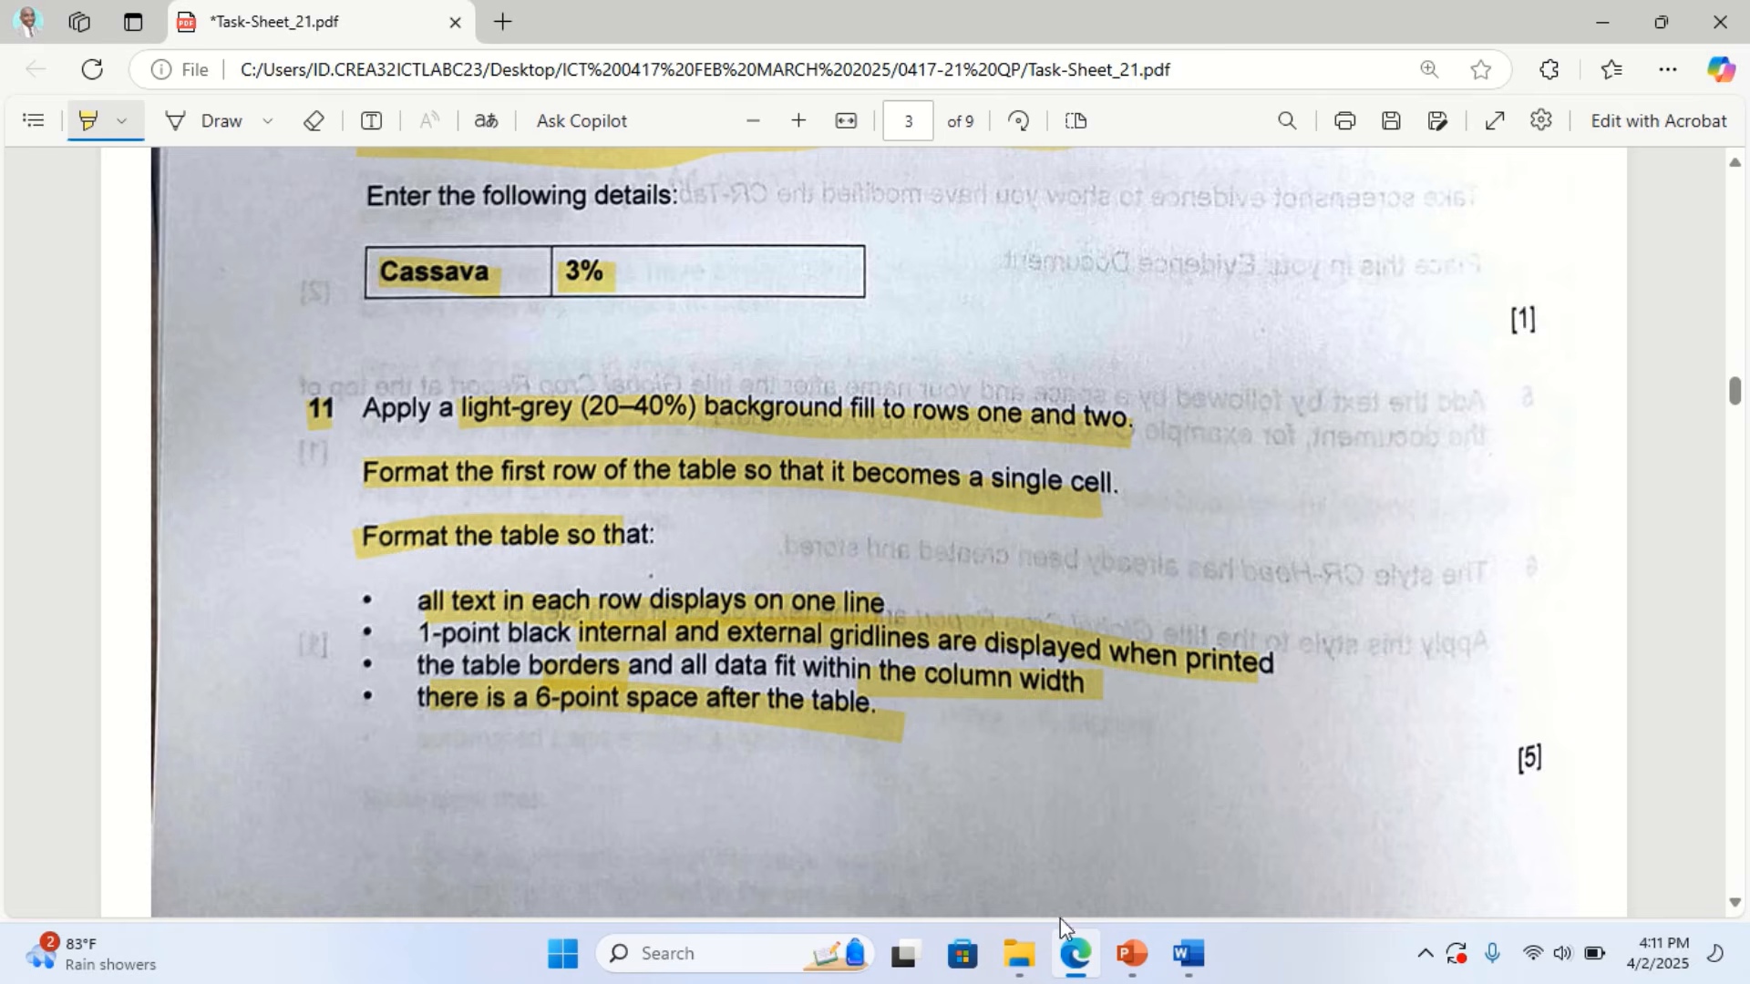
Switch to the CROPS document and set 6 pt spacing before the paragraph beginning "Scientists have been warning" directly below the crops table
click(1069, 957)
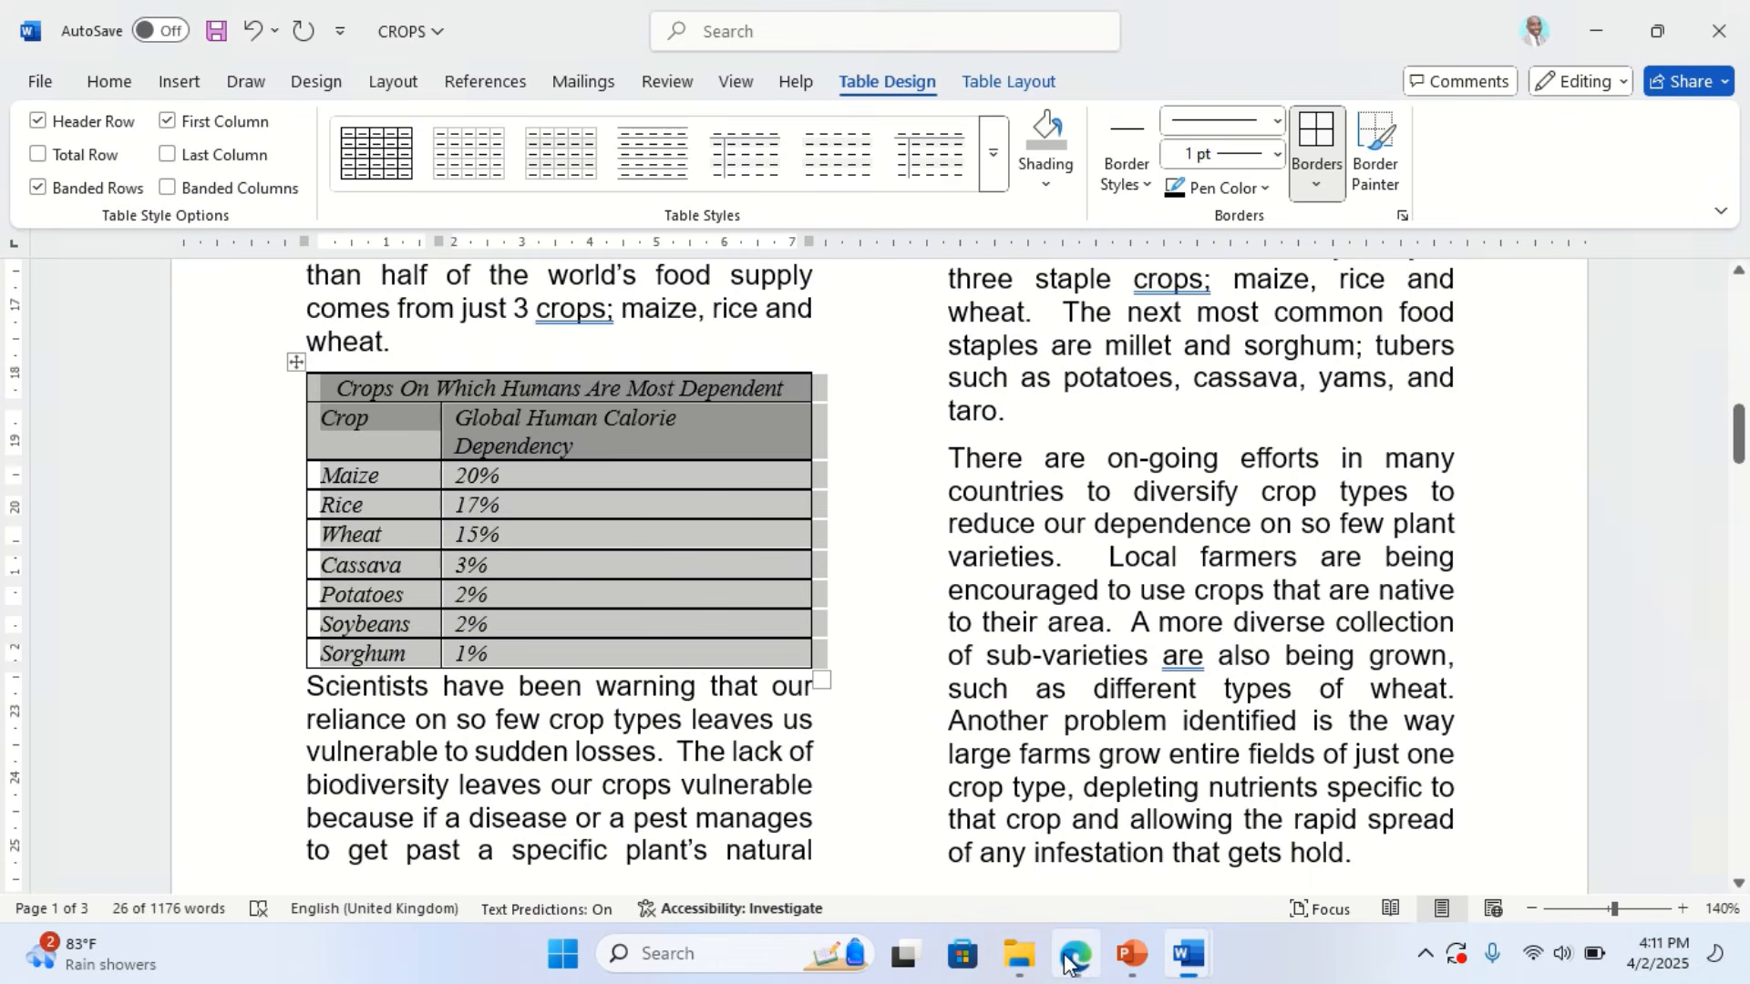
click(642, 496)
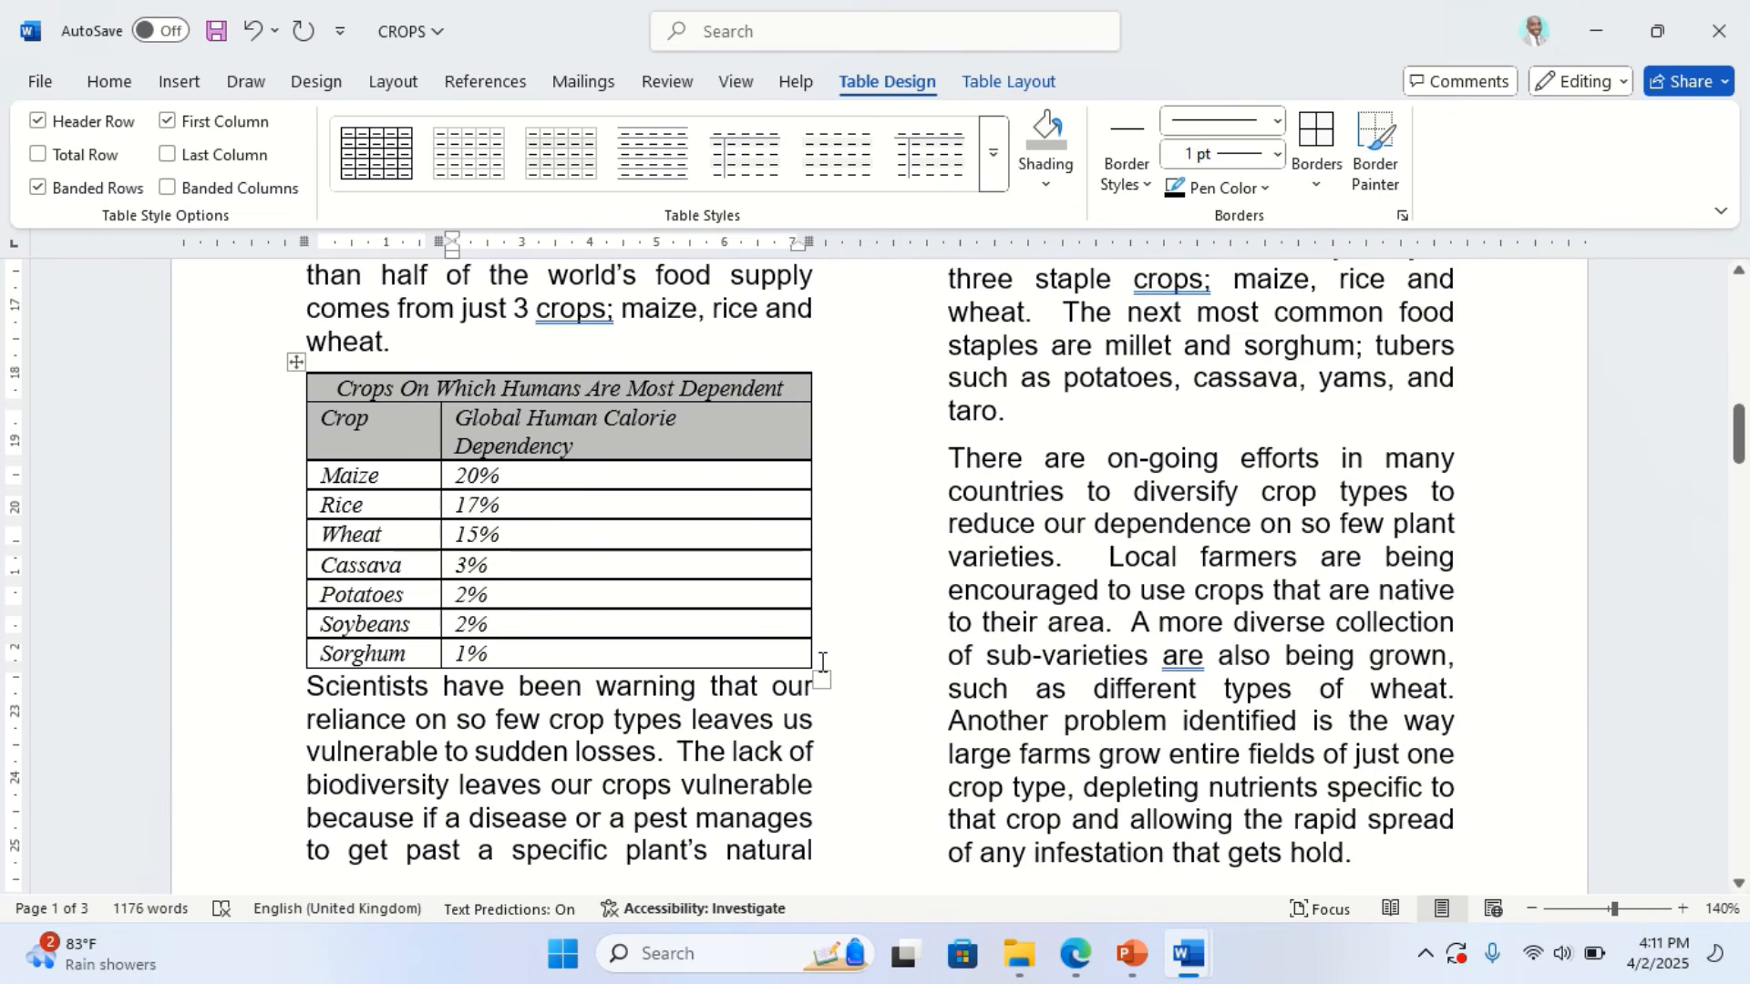
click(304, 690)
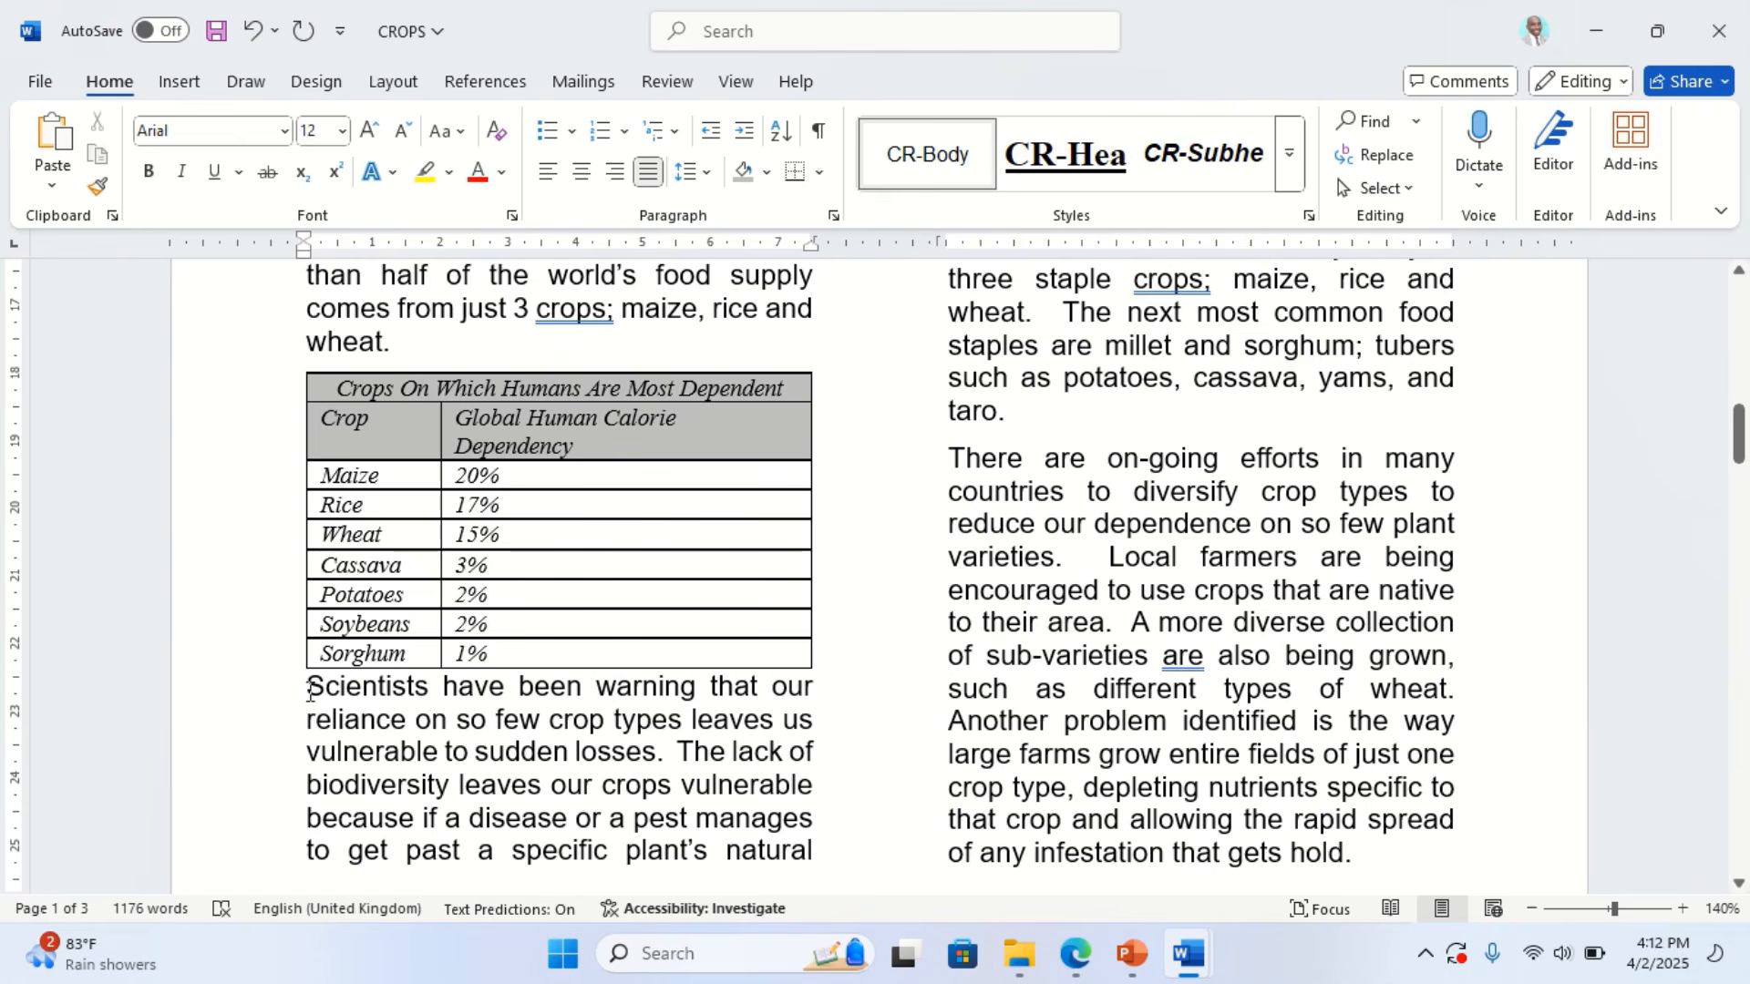
mouse_move(306, 690)
mouse_down()
mouse_move(410, 720)
mouse_move(766, 755)
mouse_move(492, 750)
mouse_move(288, 706)
mouse_move(303, 709)
mouse_up()
click(308, 694)
click(833, 216)
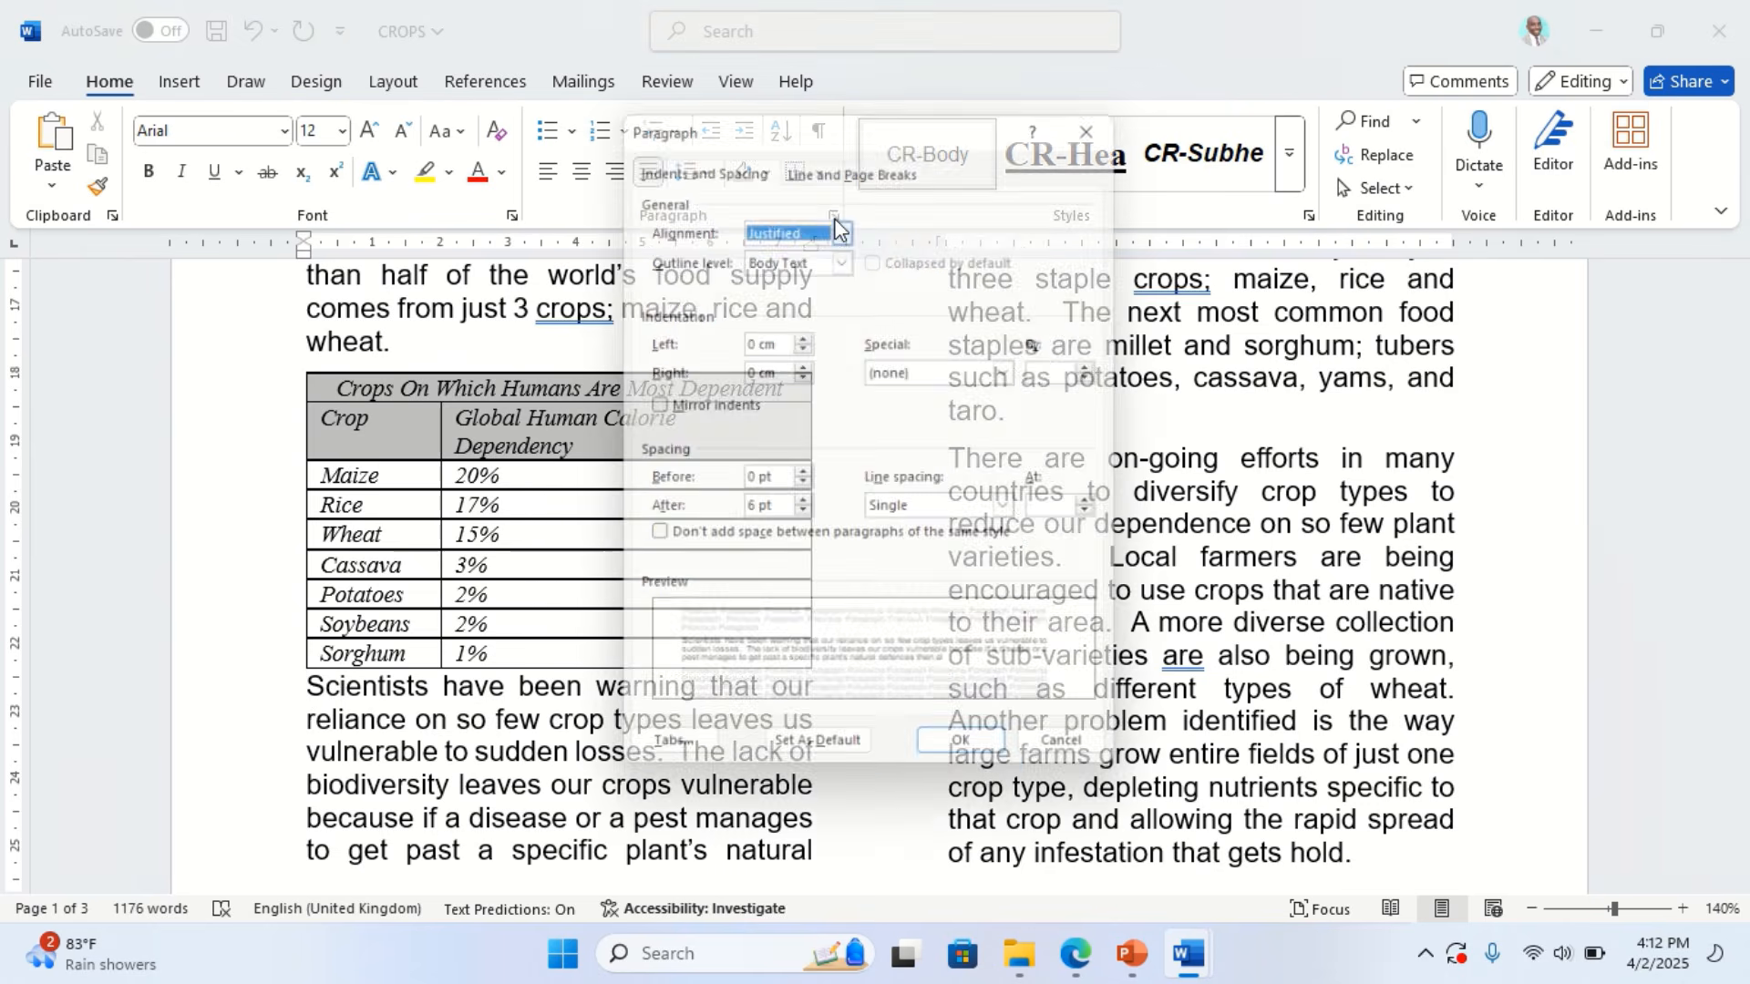
click(805, 485)
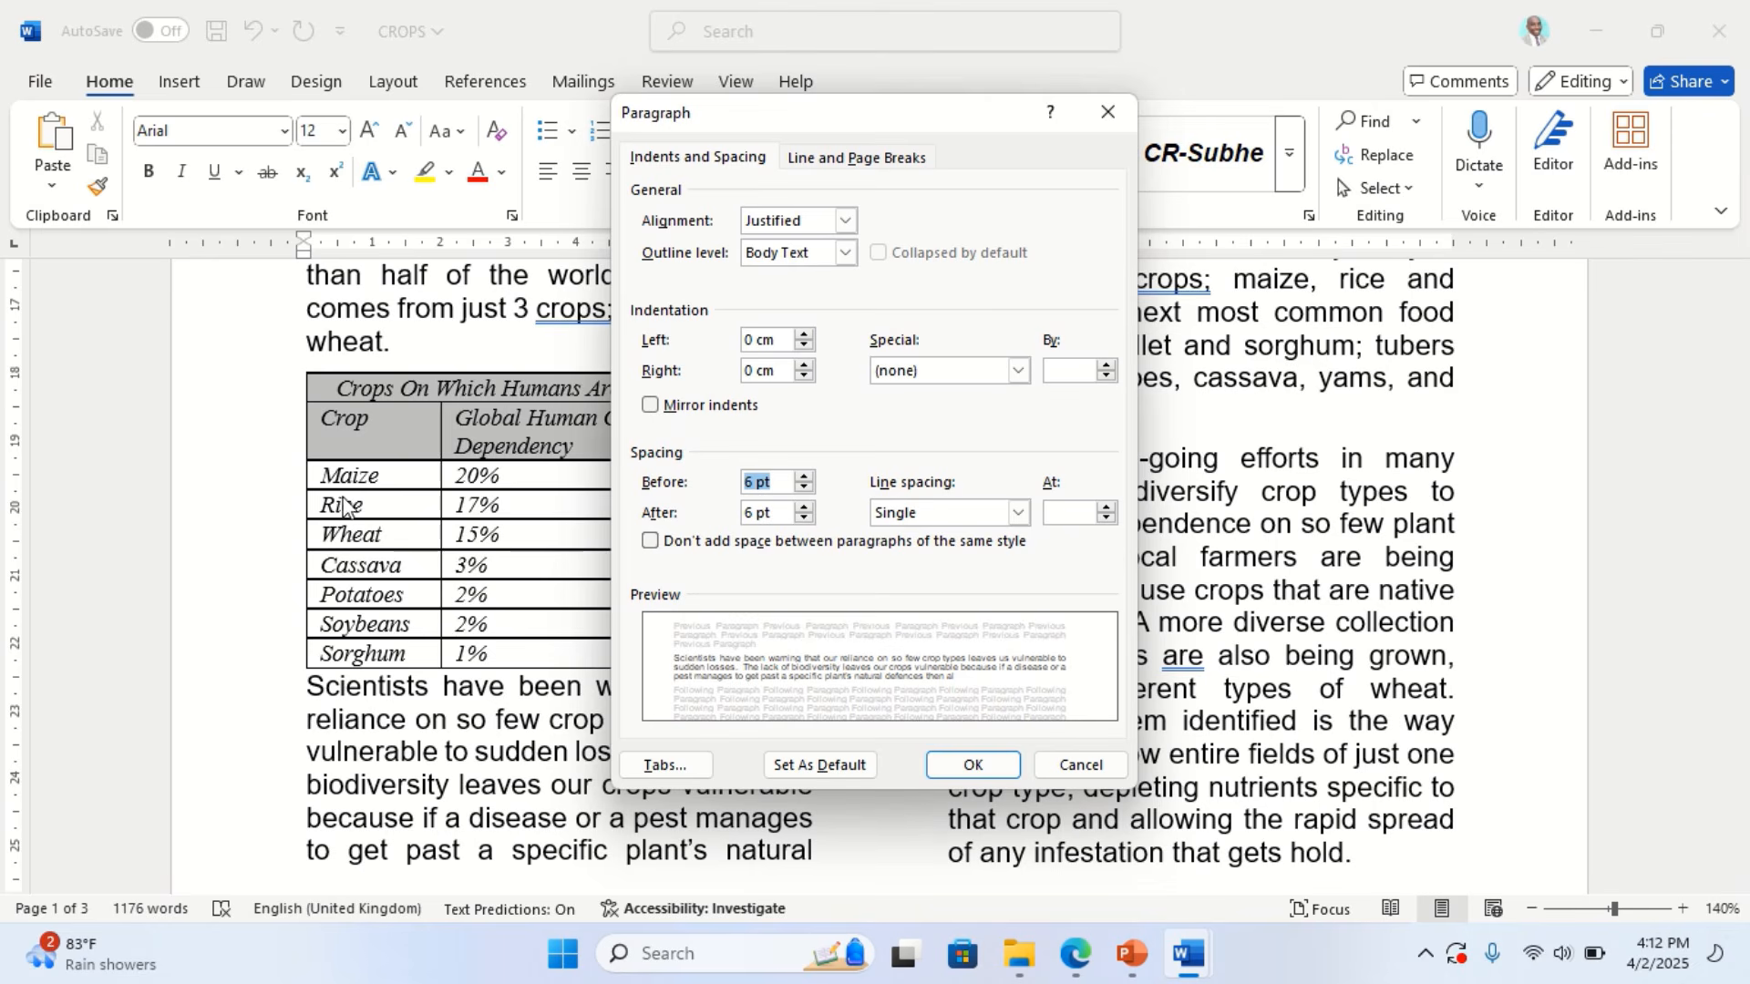
click(981, 777)
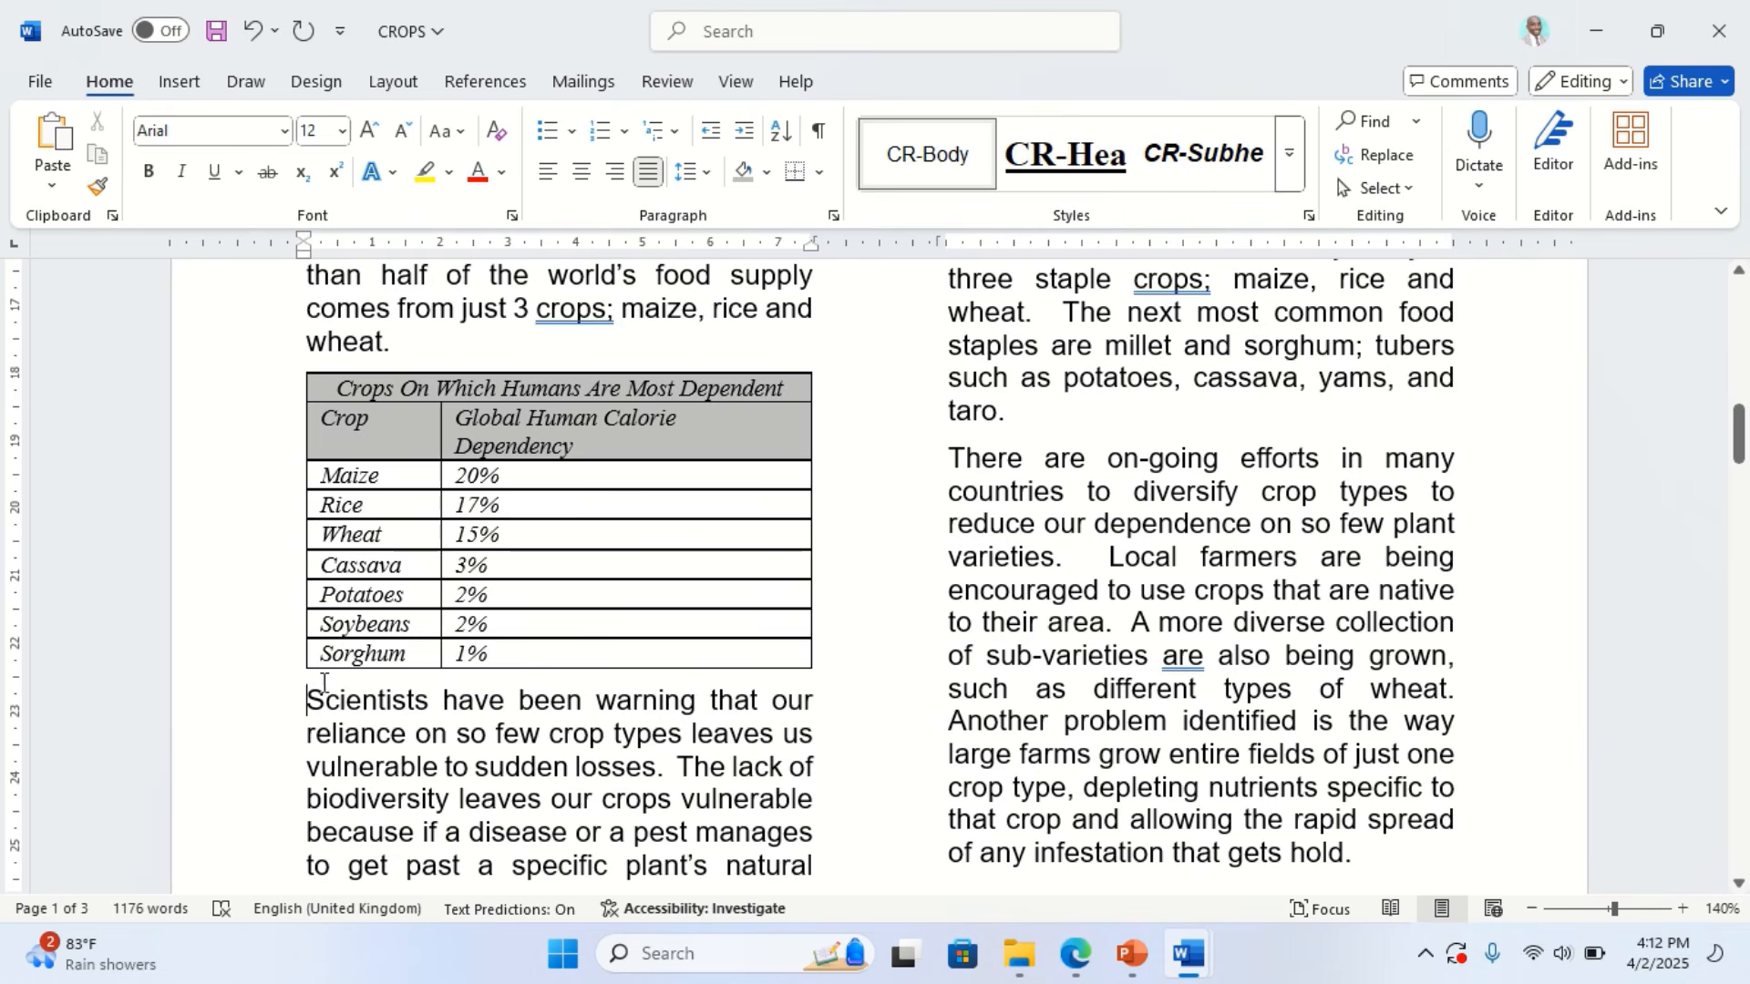
Switch to the task sheet and highlight task 12's number, the image name m2521worldcrops.png and its placement in the paragraph beginning "There are more than"
click(1077, 957)
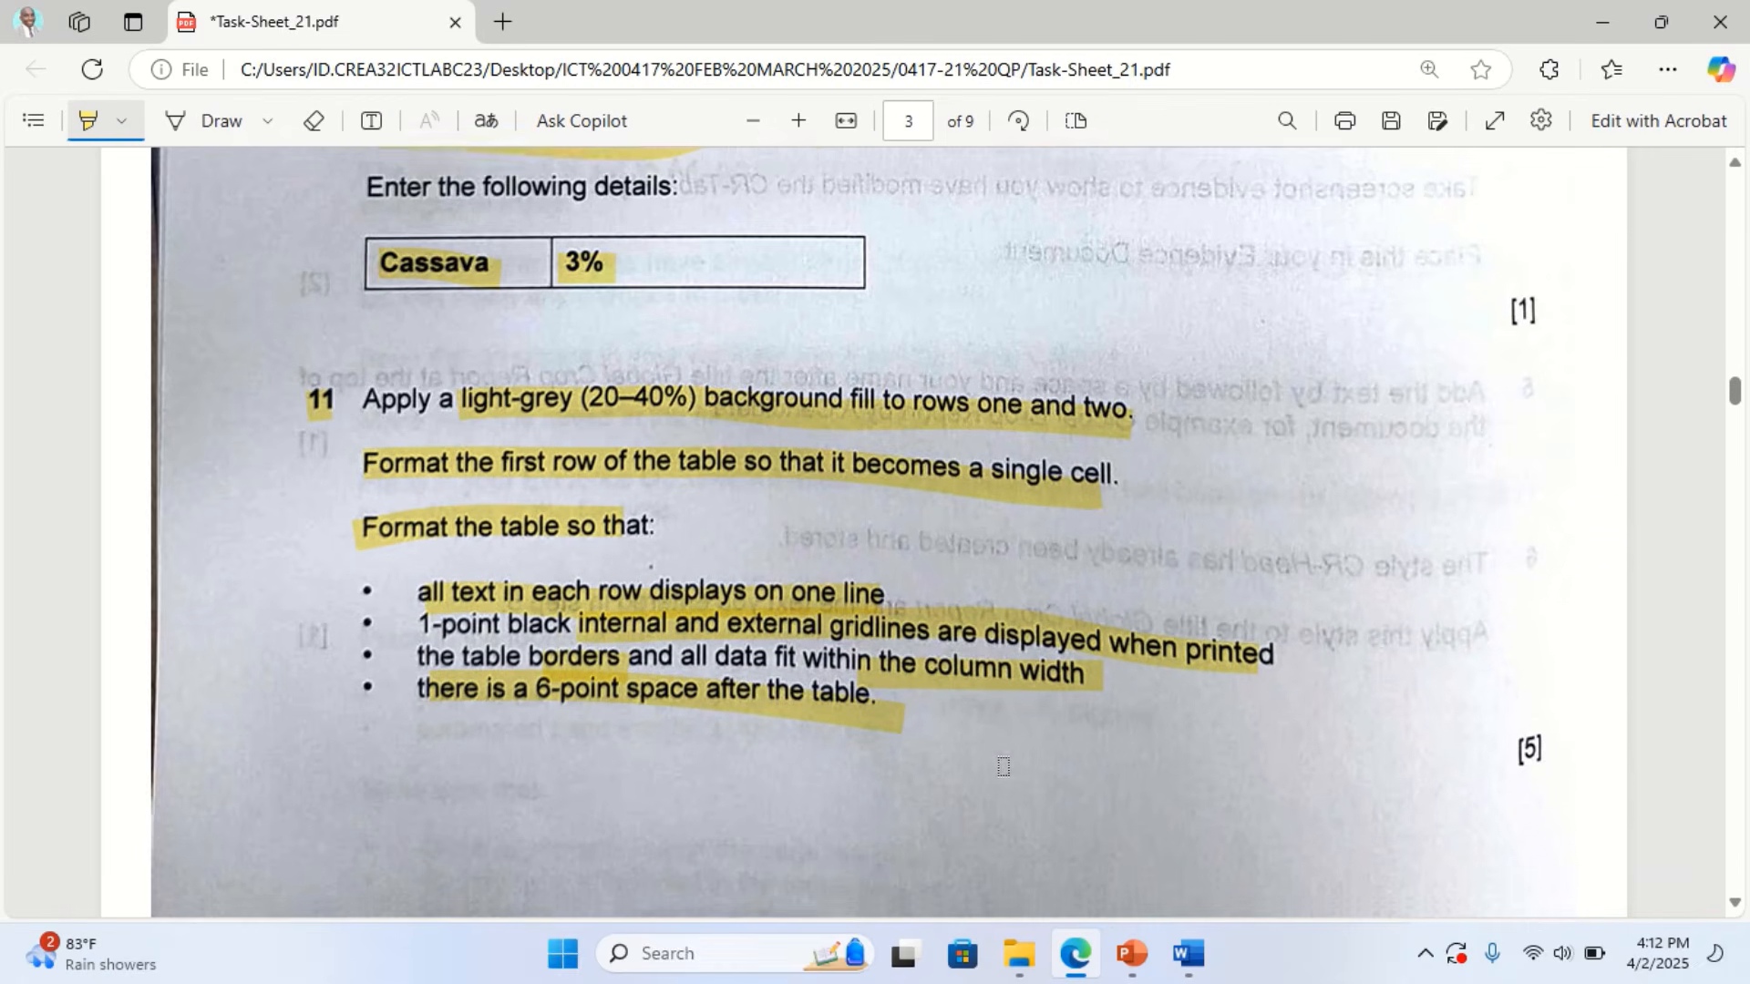
scroll(1002, 760, down, 8)
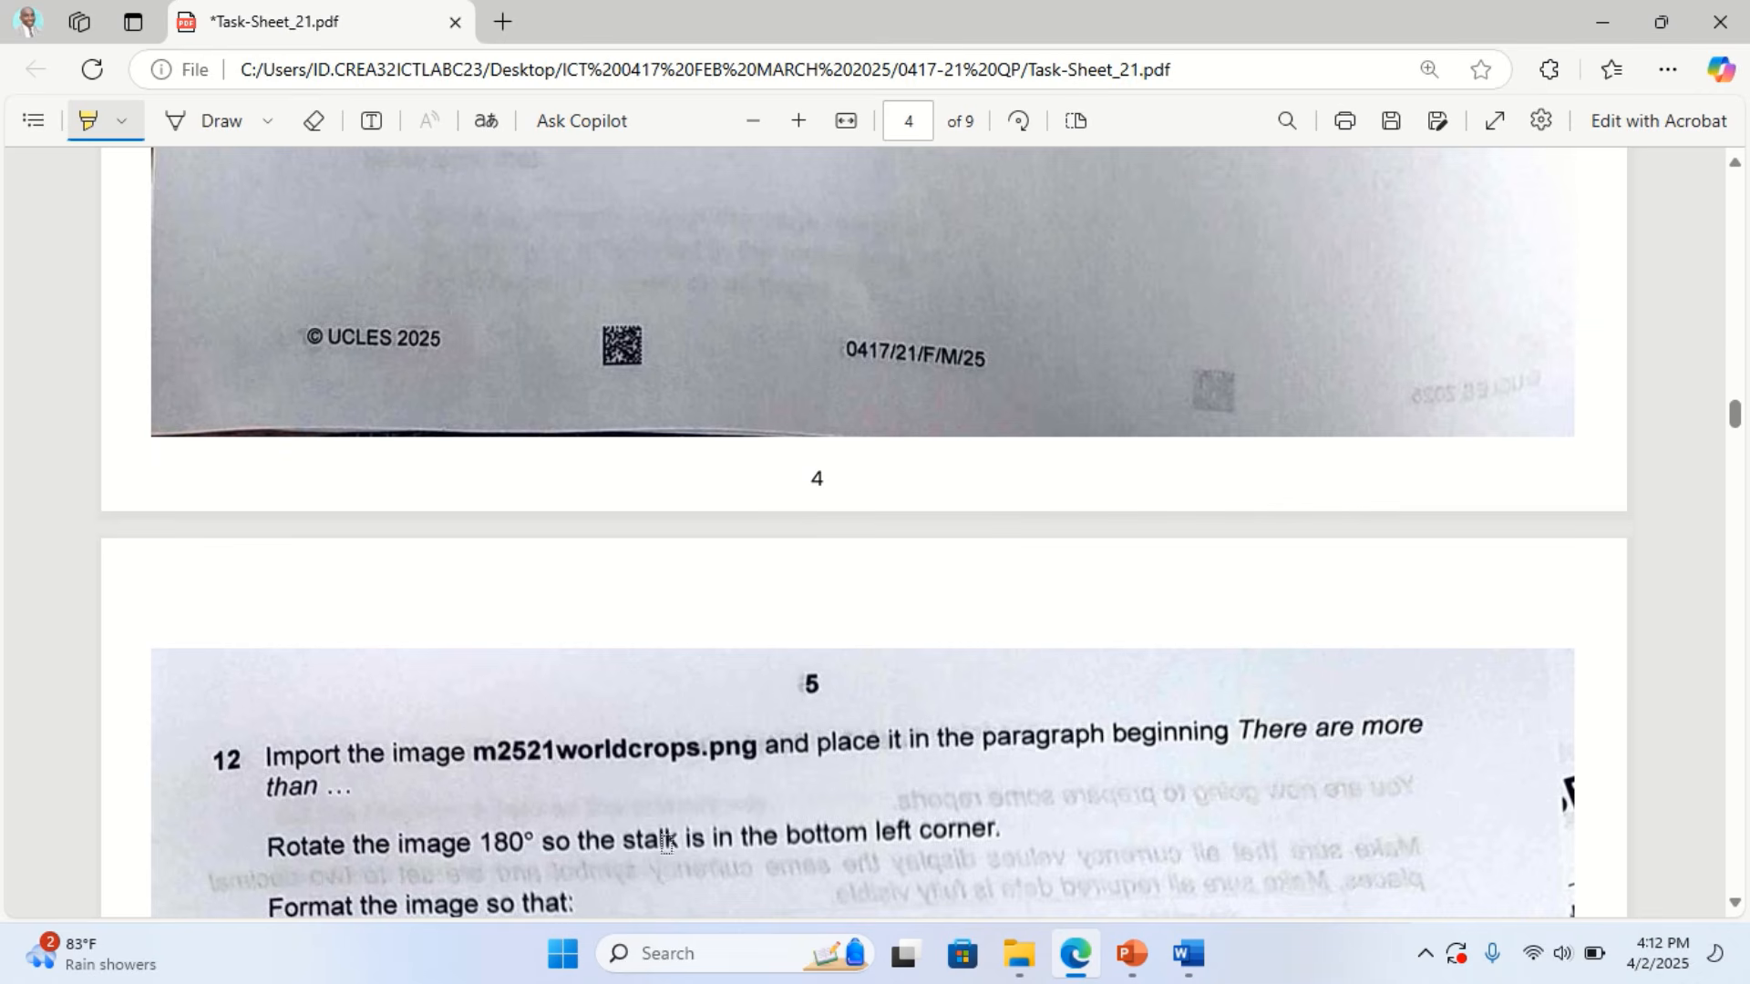
drag(208, 762, 242, 763)
drag(471, 763, 765, 766)
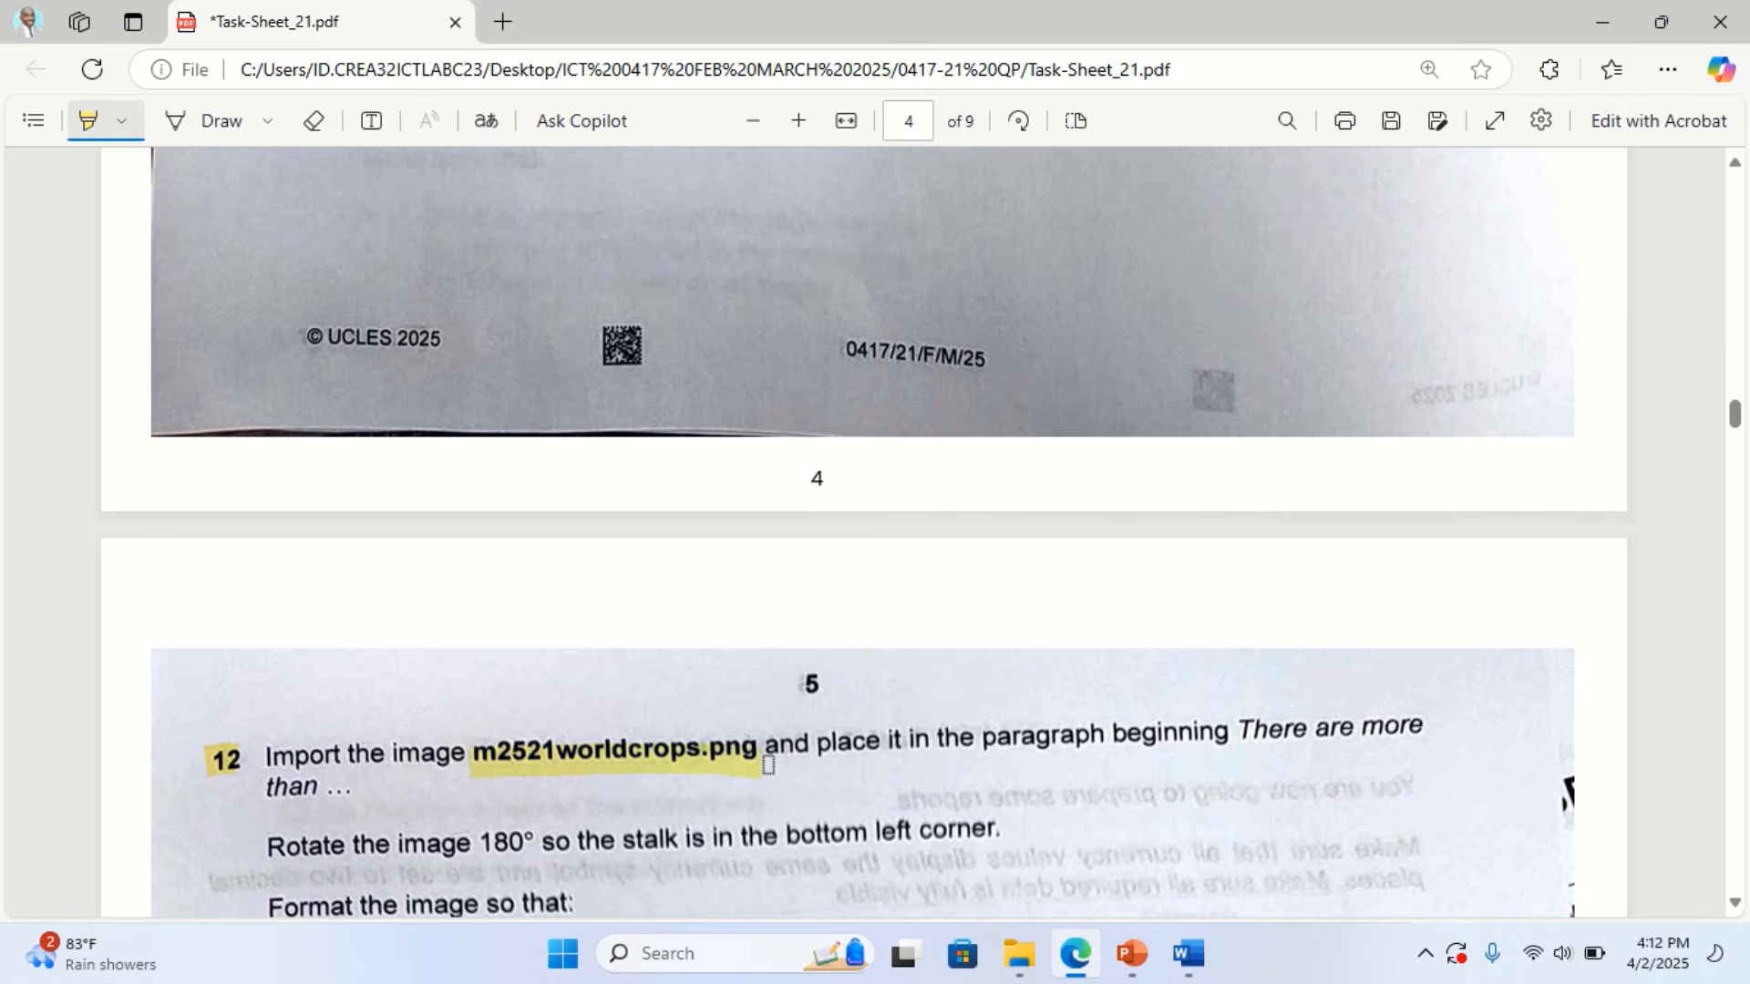
mouse_move(883, 742)
mouse_down()
mouse_move(1383, 729)
mouse_move(1390, 758)
mouse_up()
drag(270, 786, 345, 788)
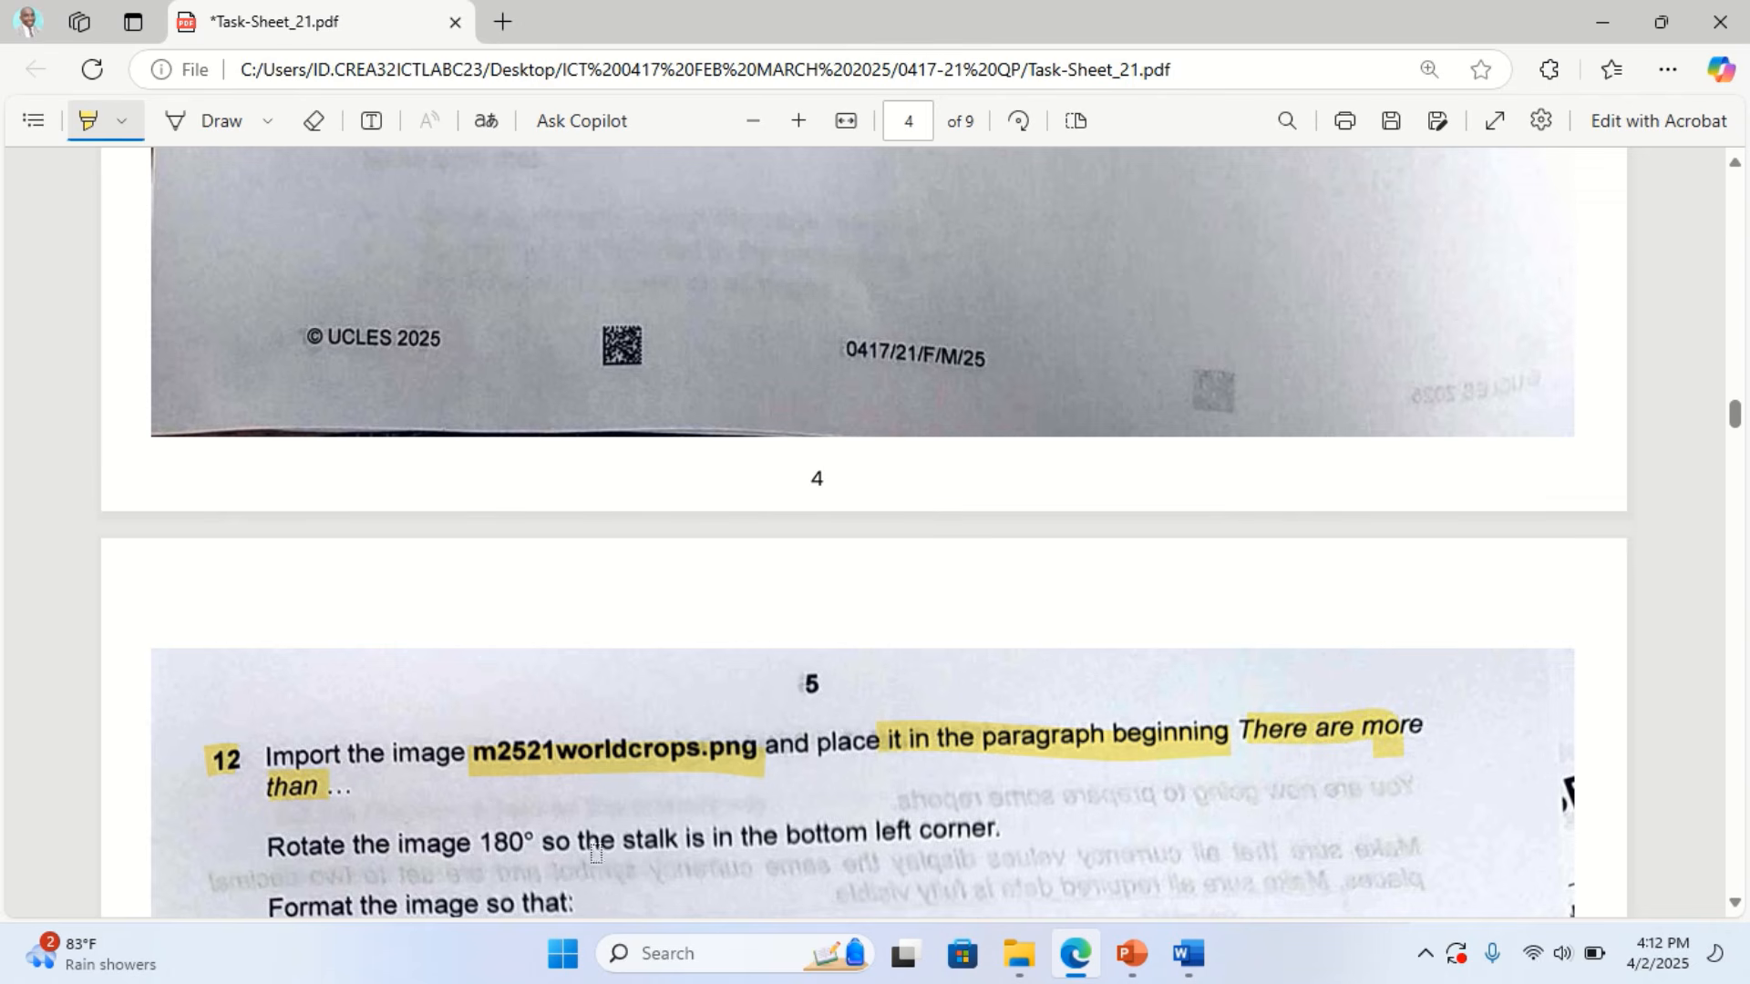
Return to the CROPS document, open the text search and recheck the target paragraph's opening words in the task sheet
click(1132, 955)
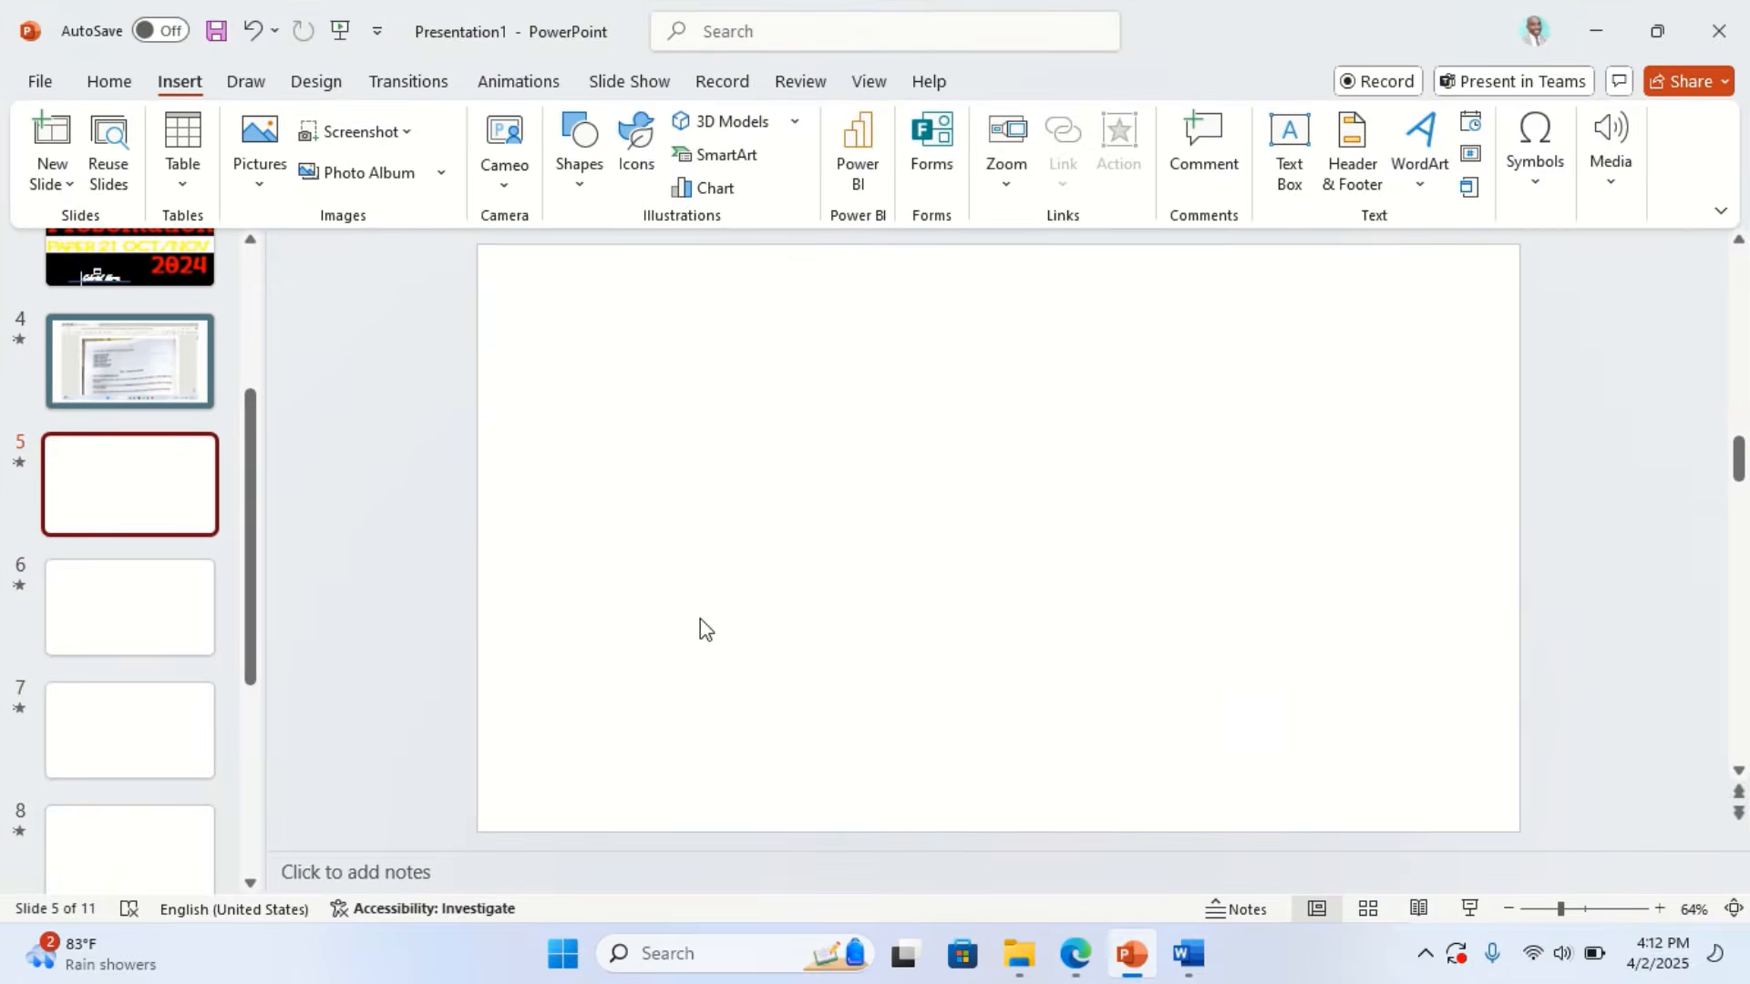
click(1128, 956)
mouse_move(1189, 955)
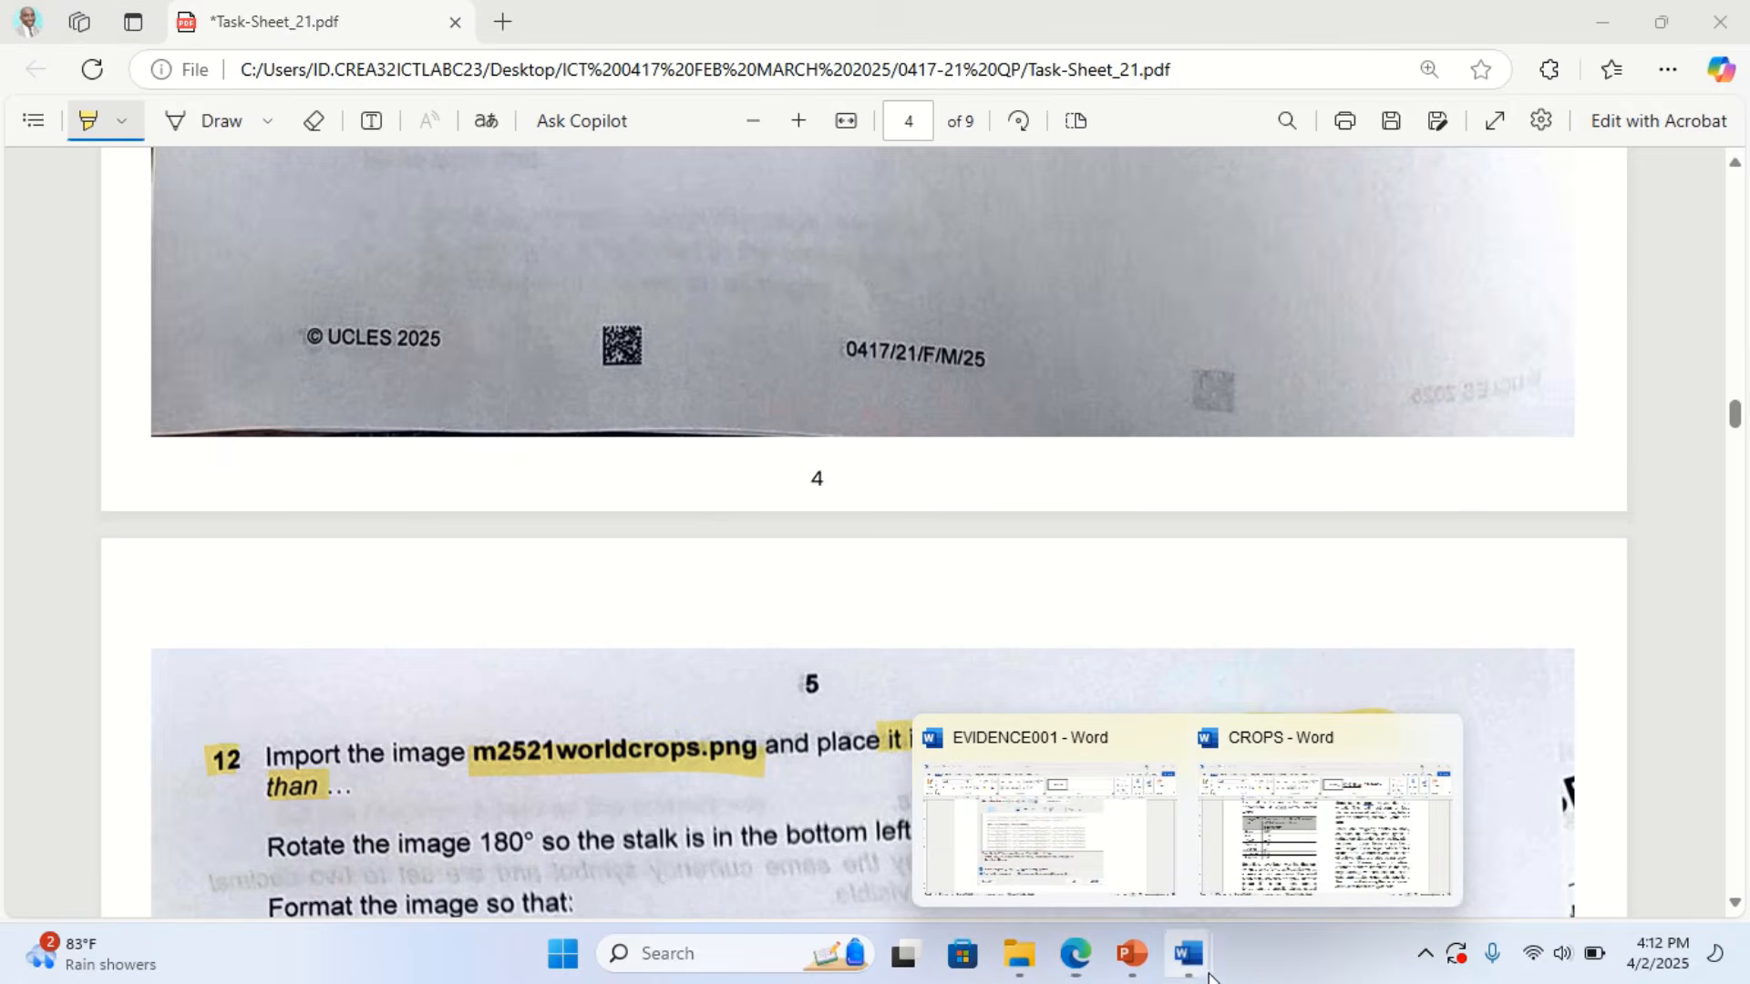
click(1340, 861)
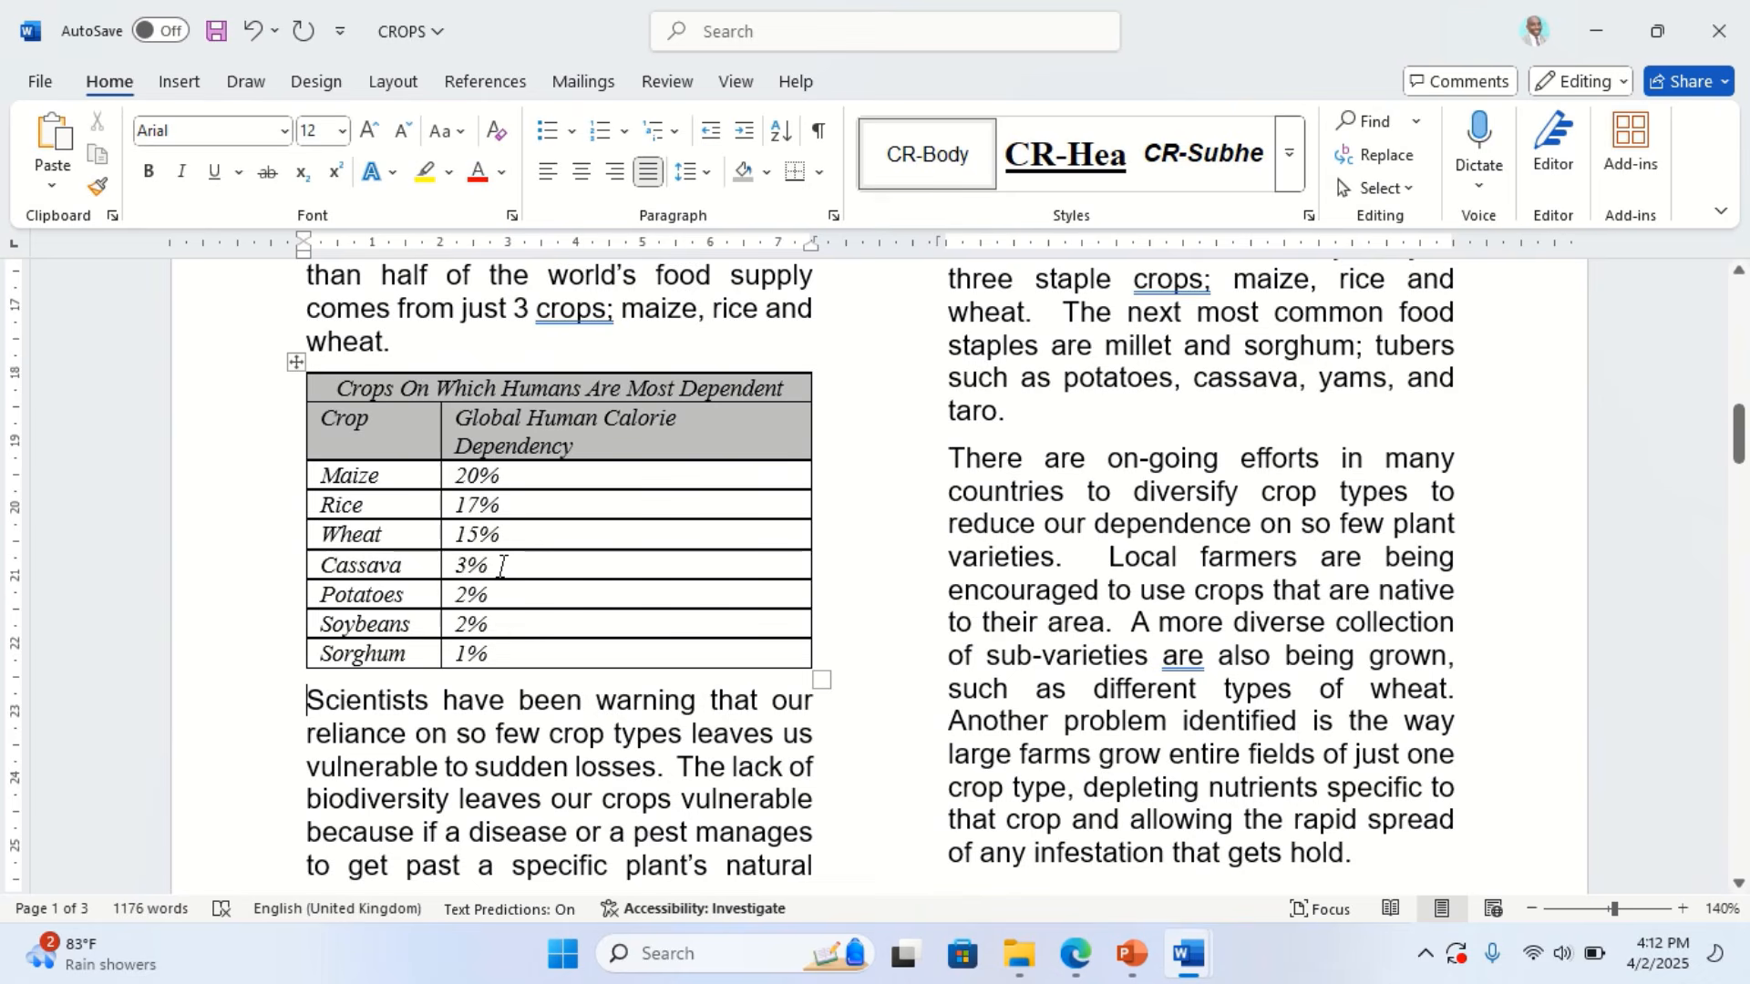
key(ctrl+f)
key(Return)
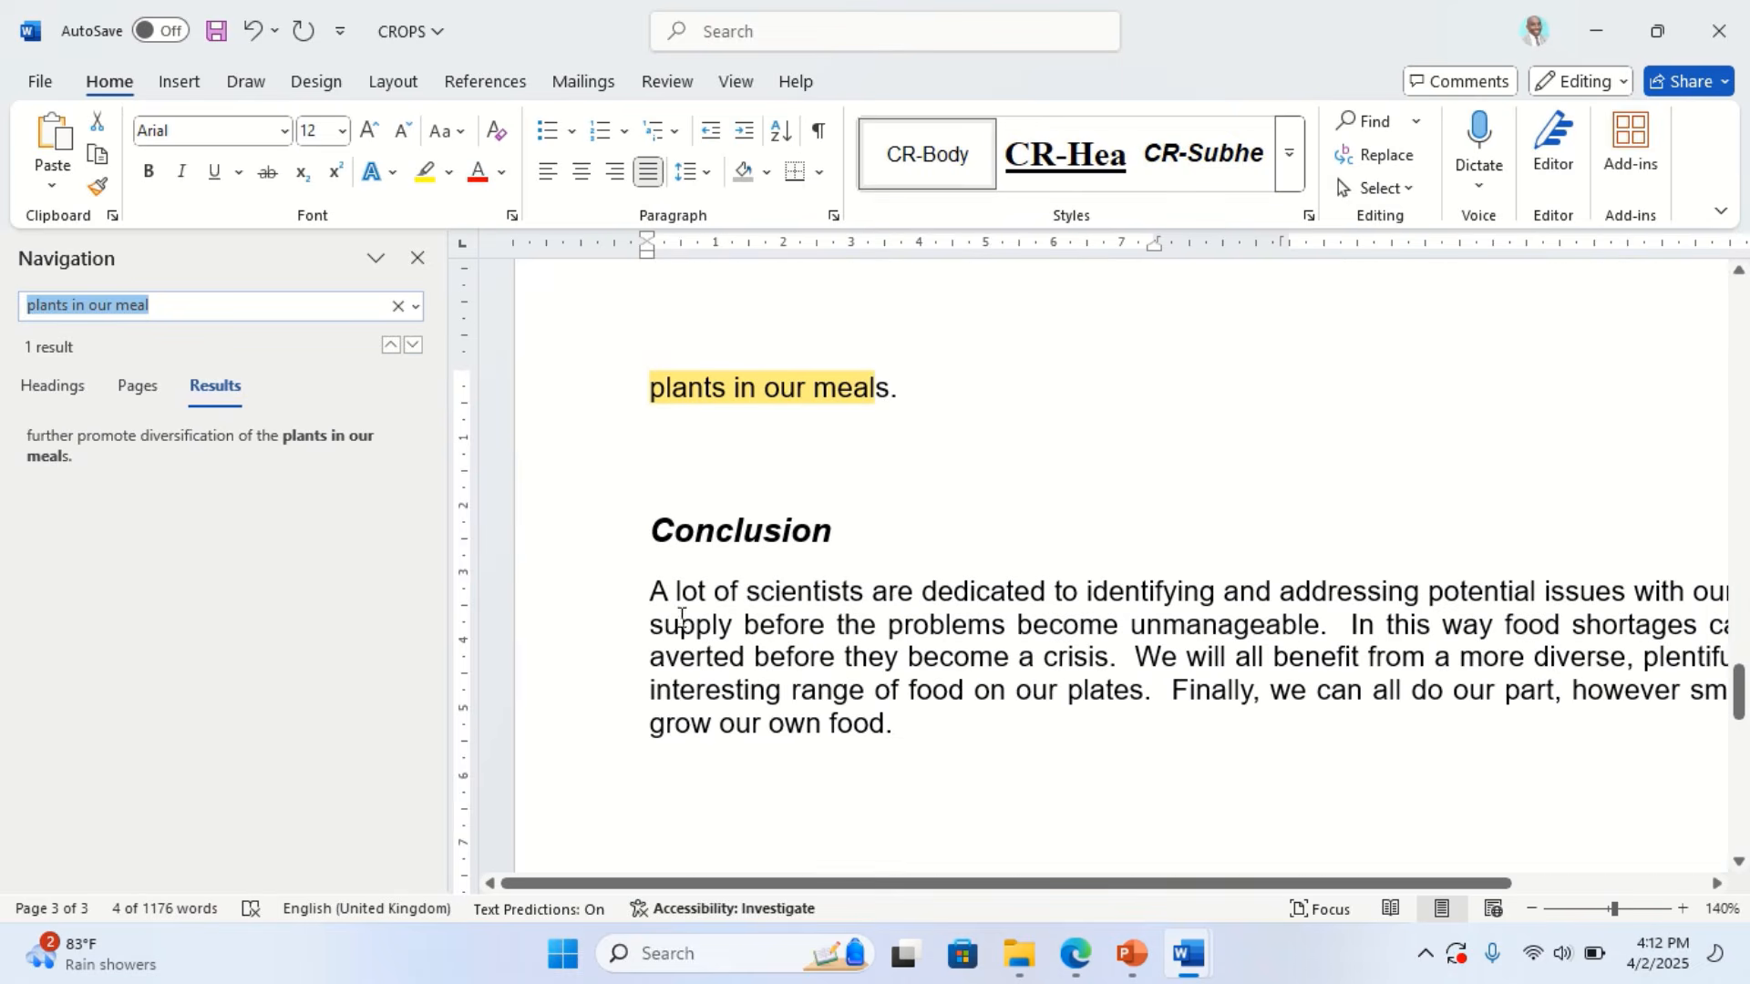
click(1076, 957)
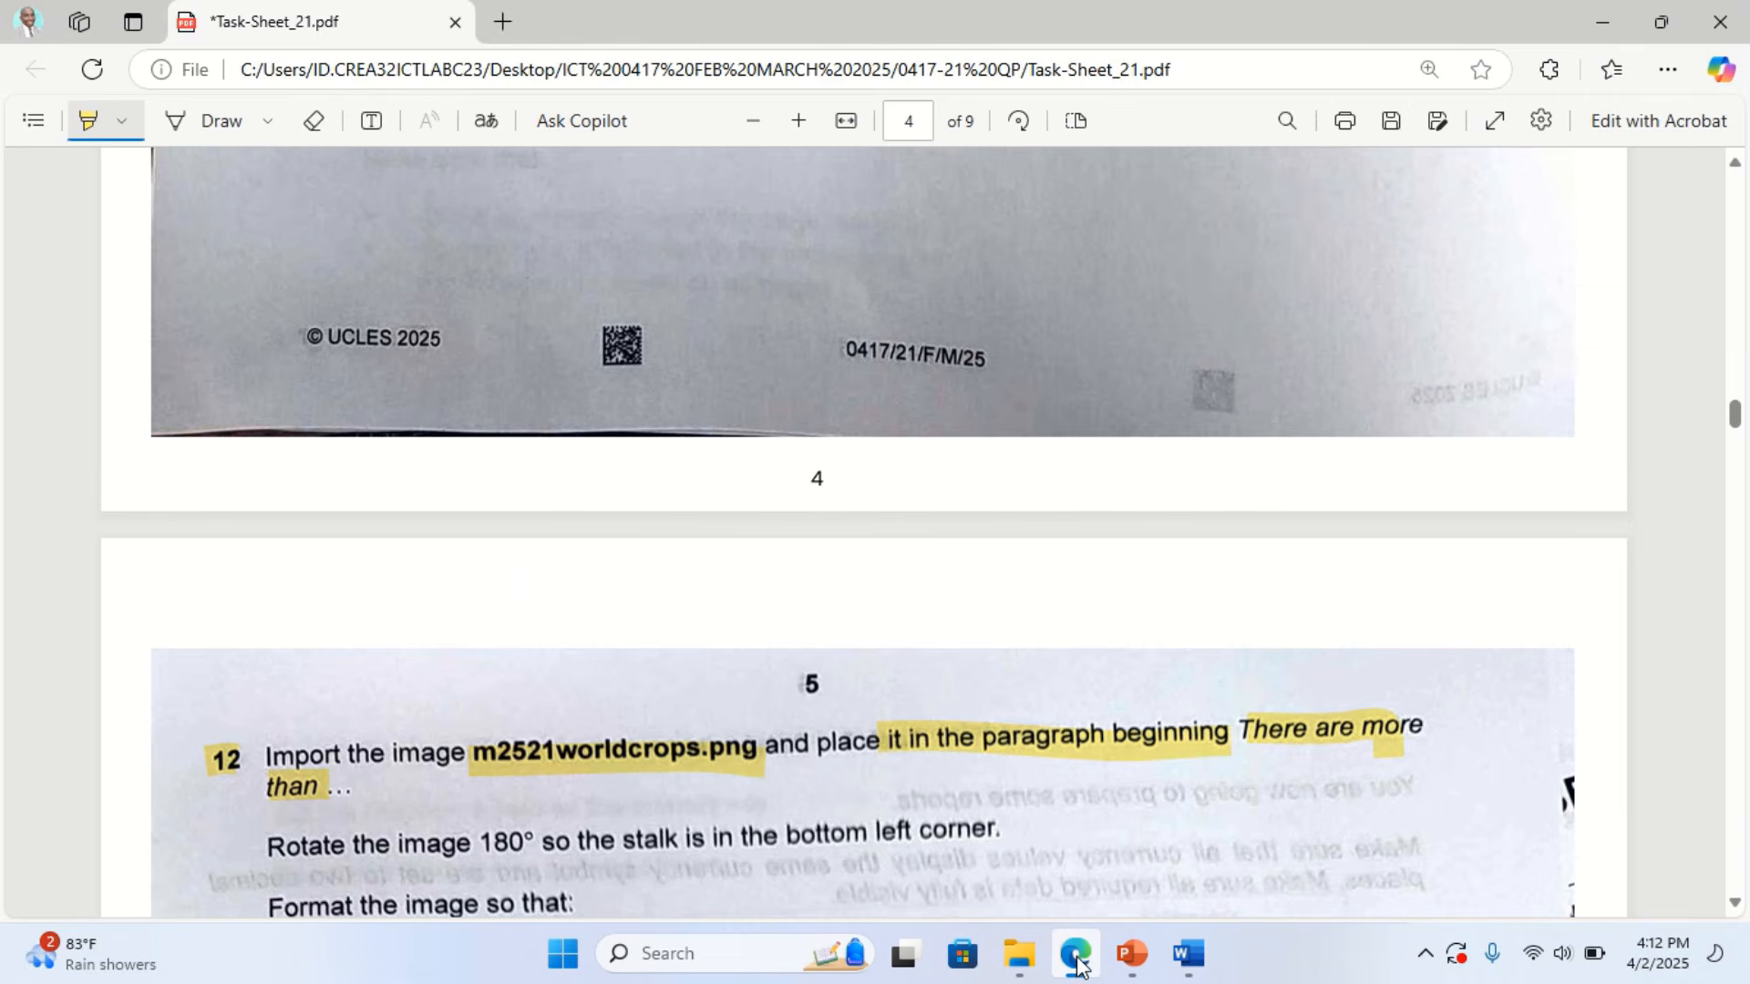
click(1075, 957)
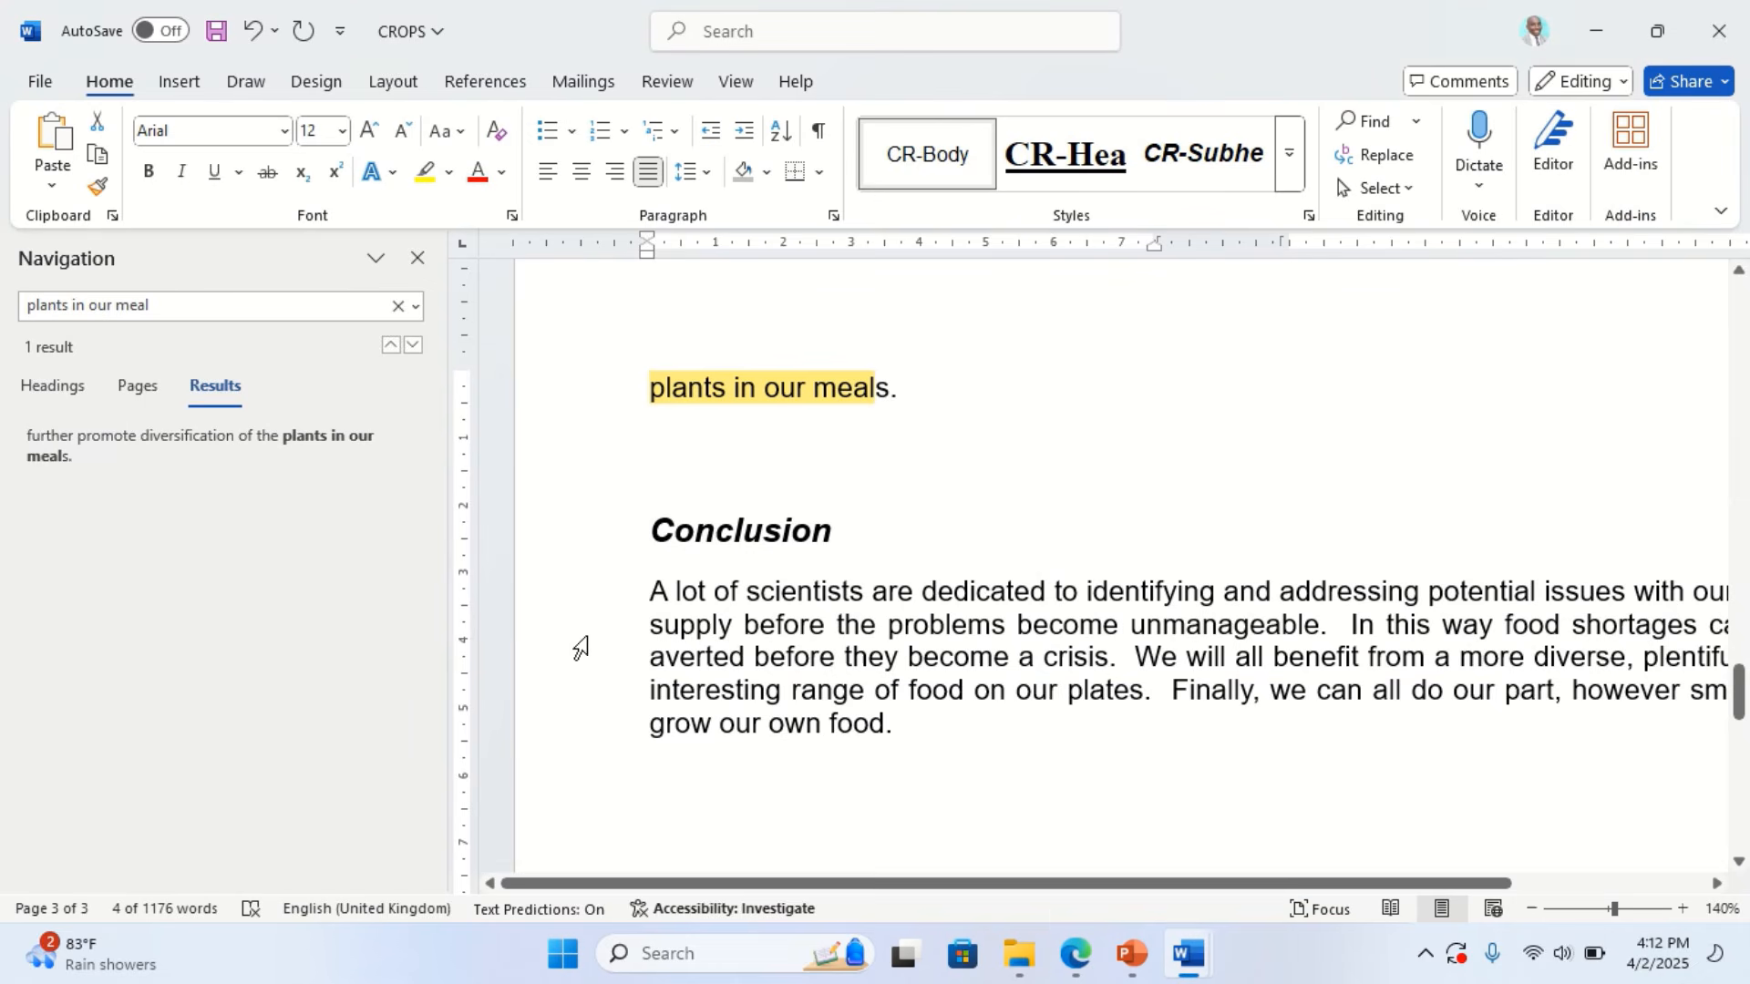
Search the document for "There are more than" and place the cursor at the start of that paragraph
click(397, 308)
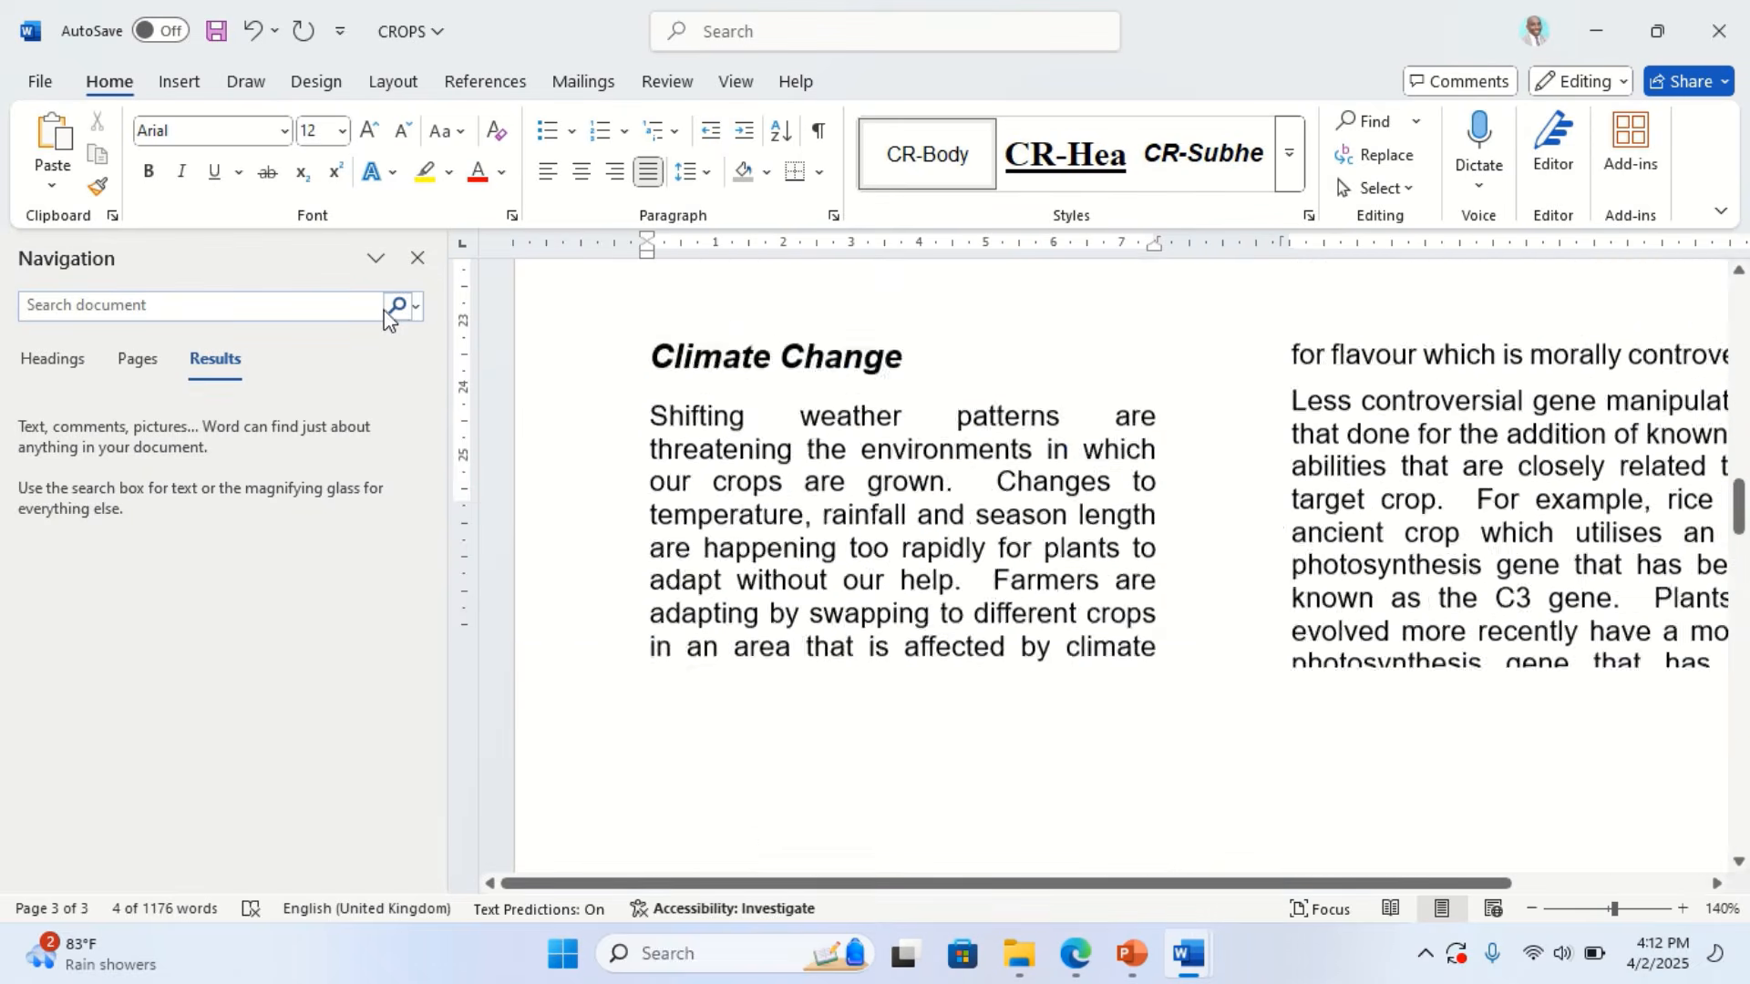
text(t)
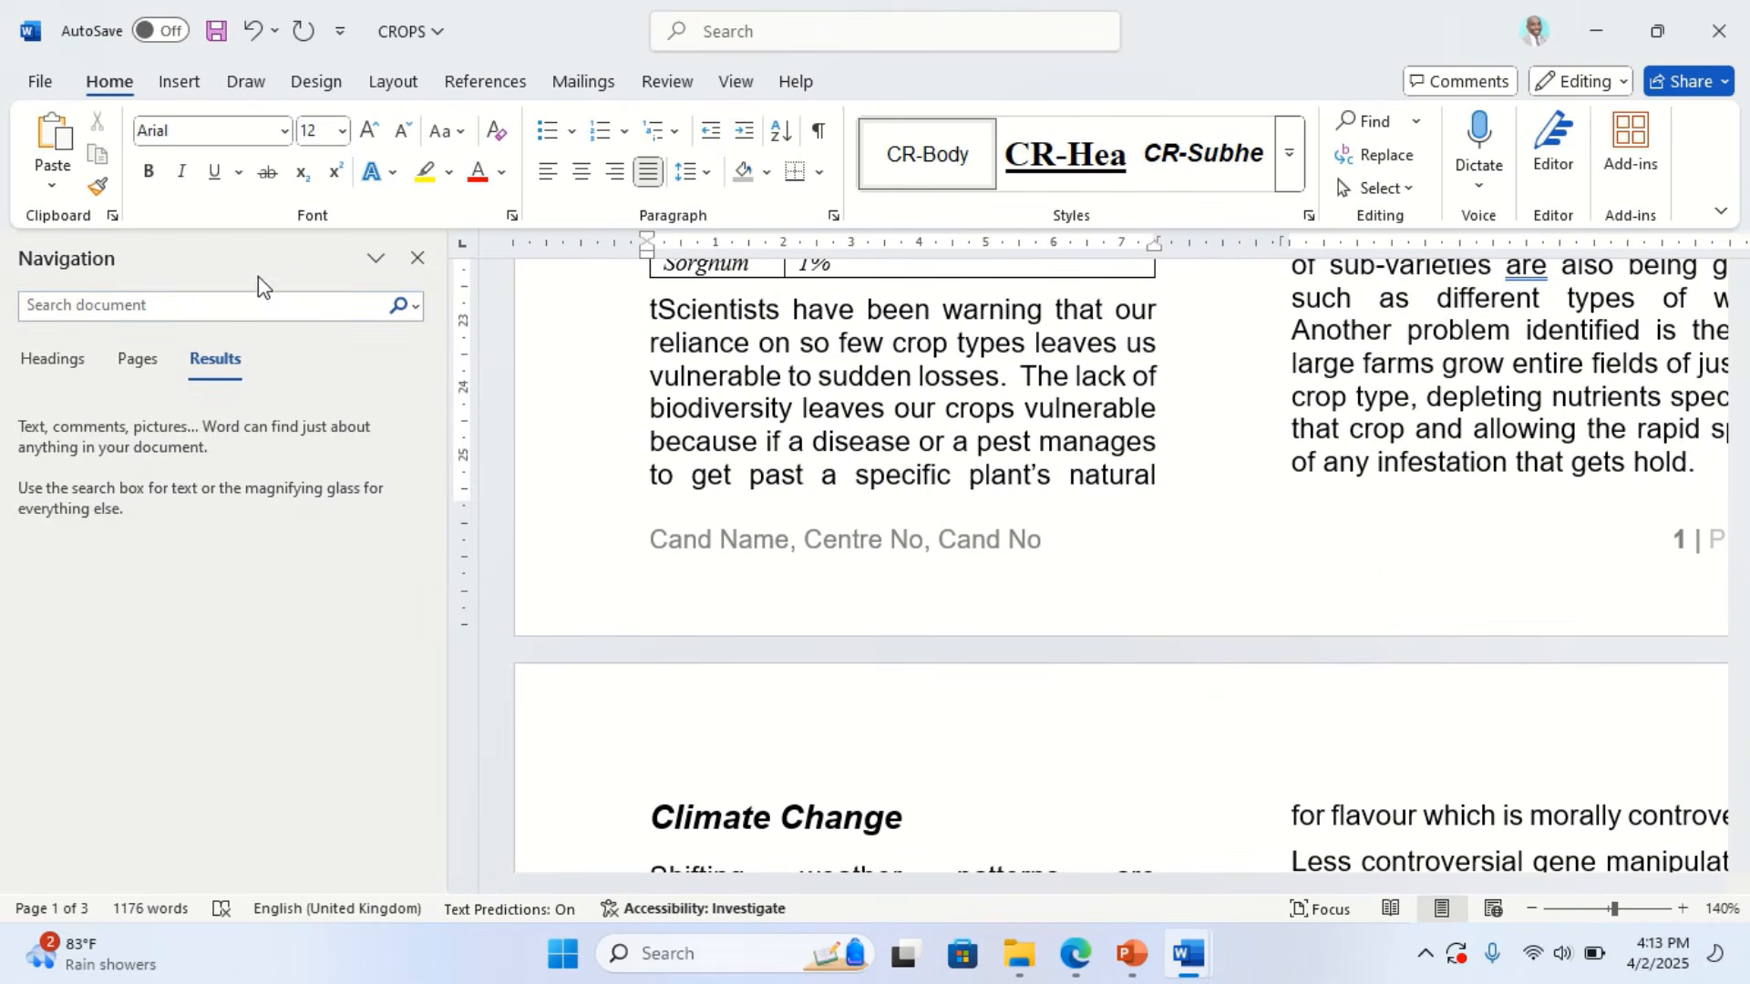
key(BackSpace)
click(254, 301)
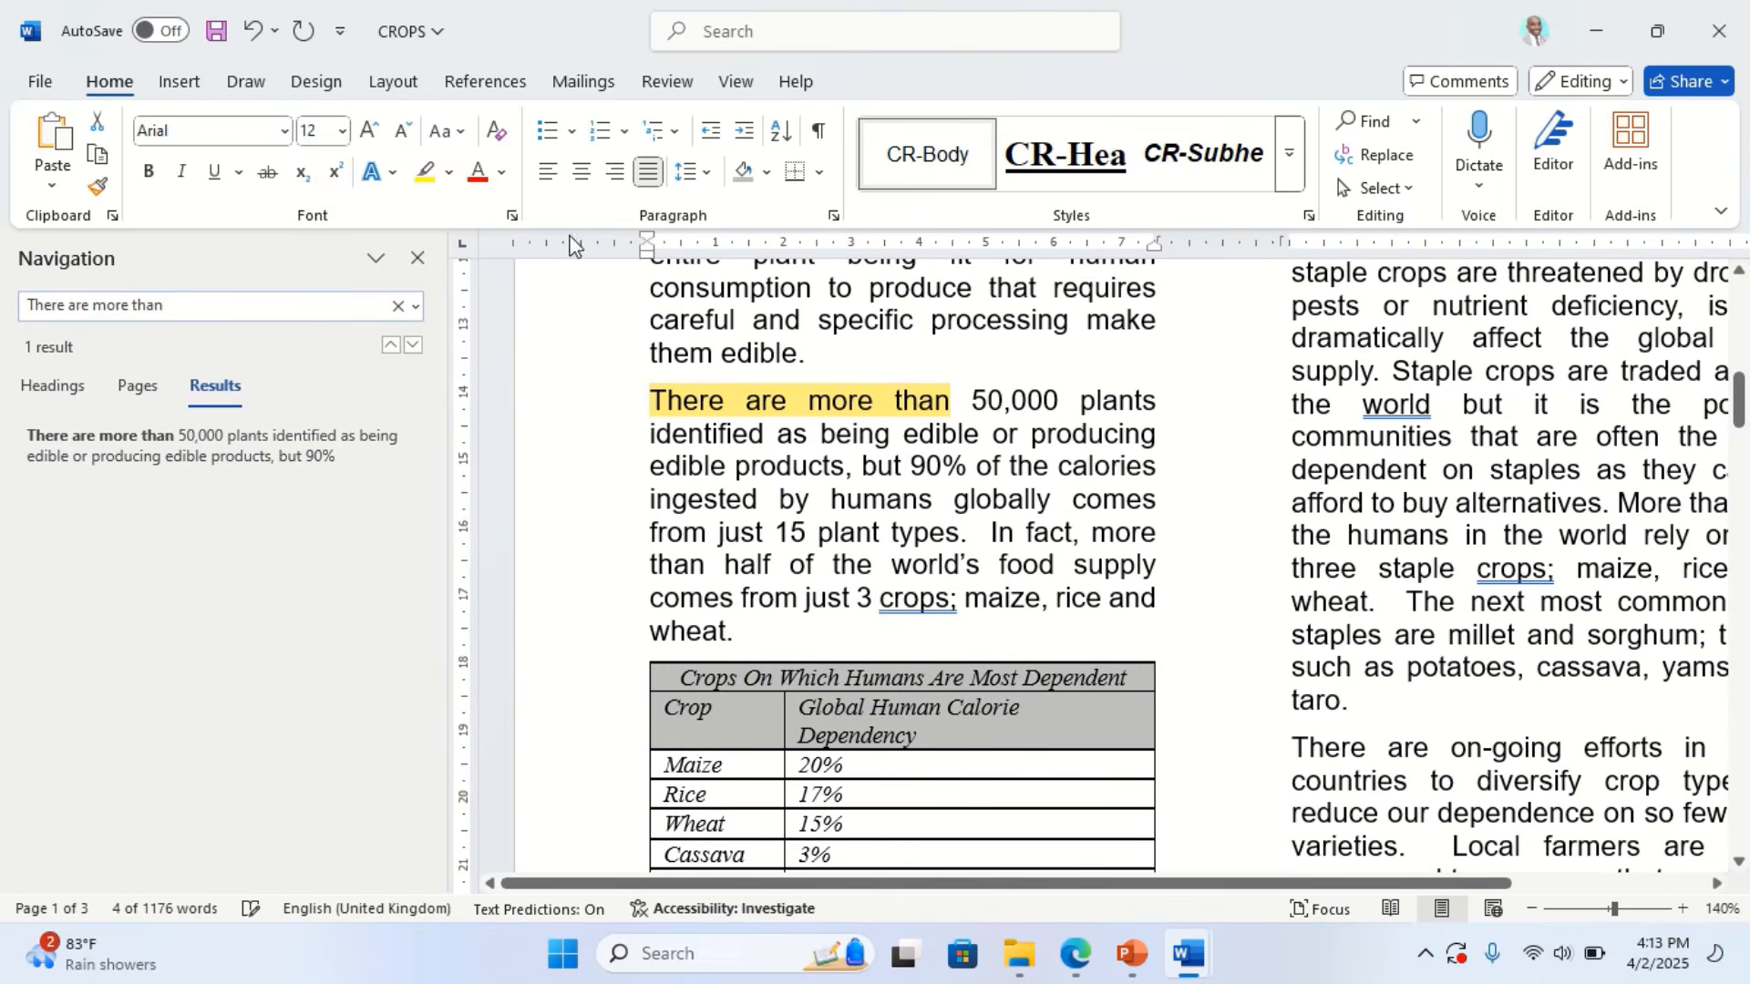
click(704, 435)
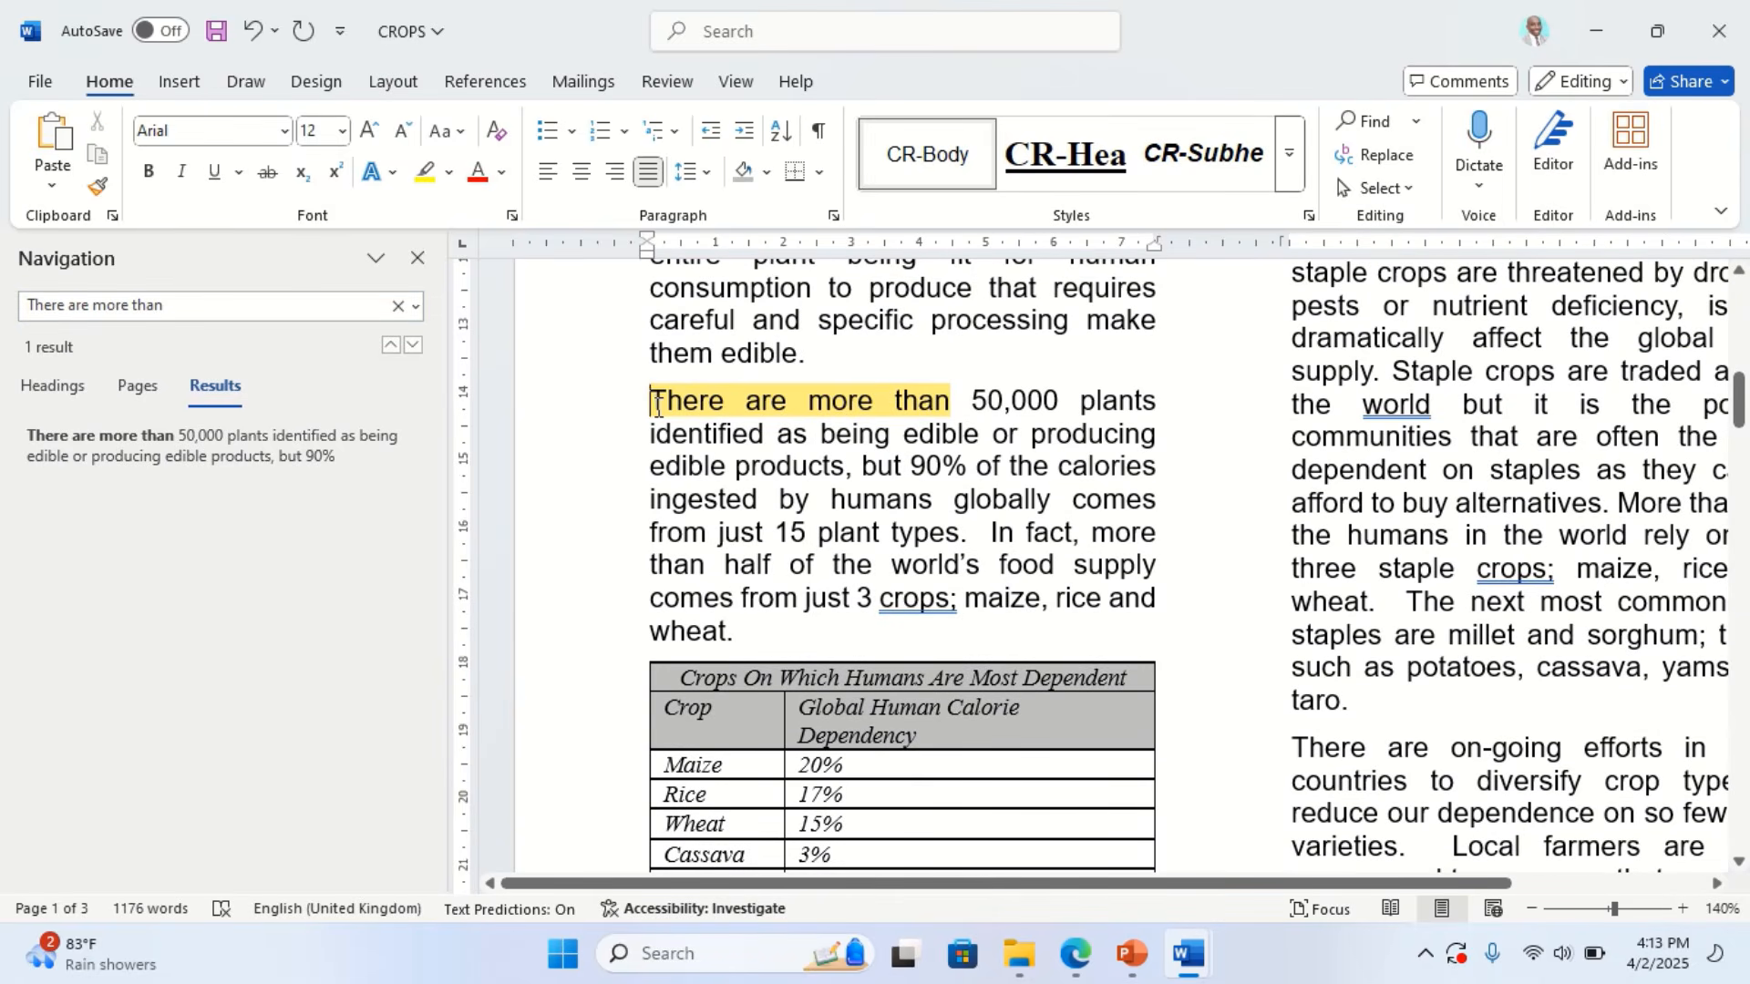
Insert the picture m2521worldcrops from the Source Files-21 folder at the start of the "There are more than" paragraph, checking against the task sheet
click(1081, 972)
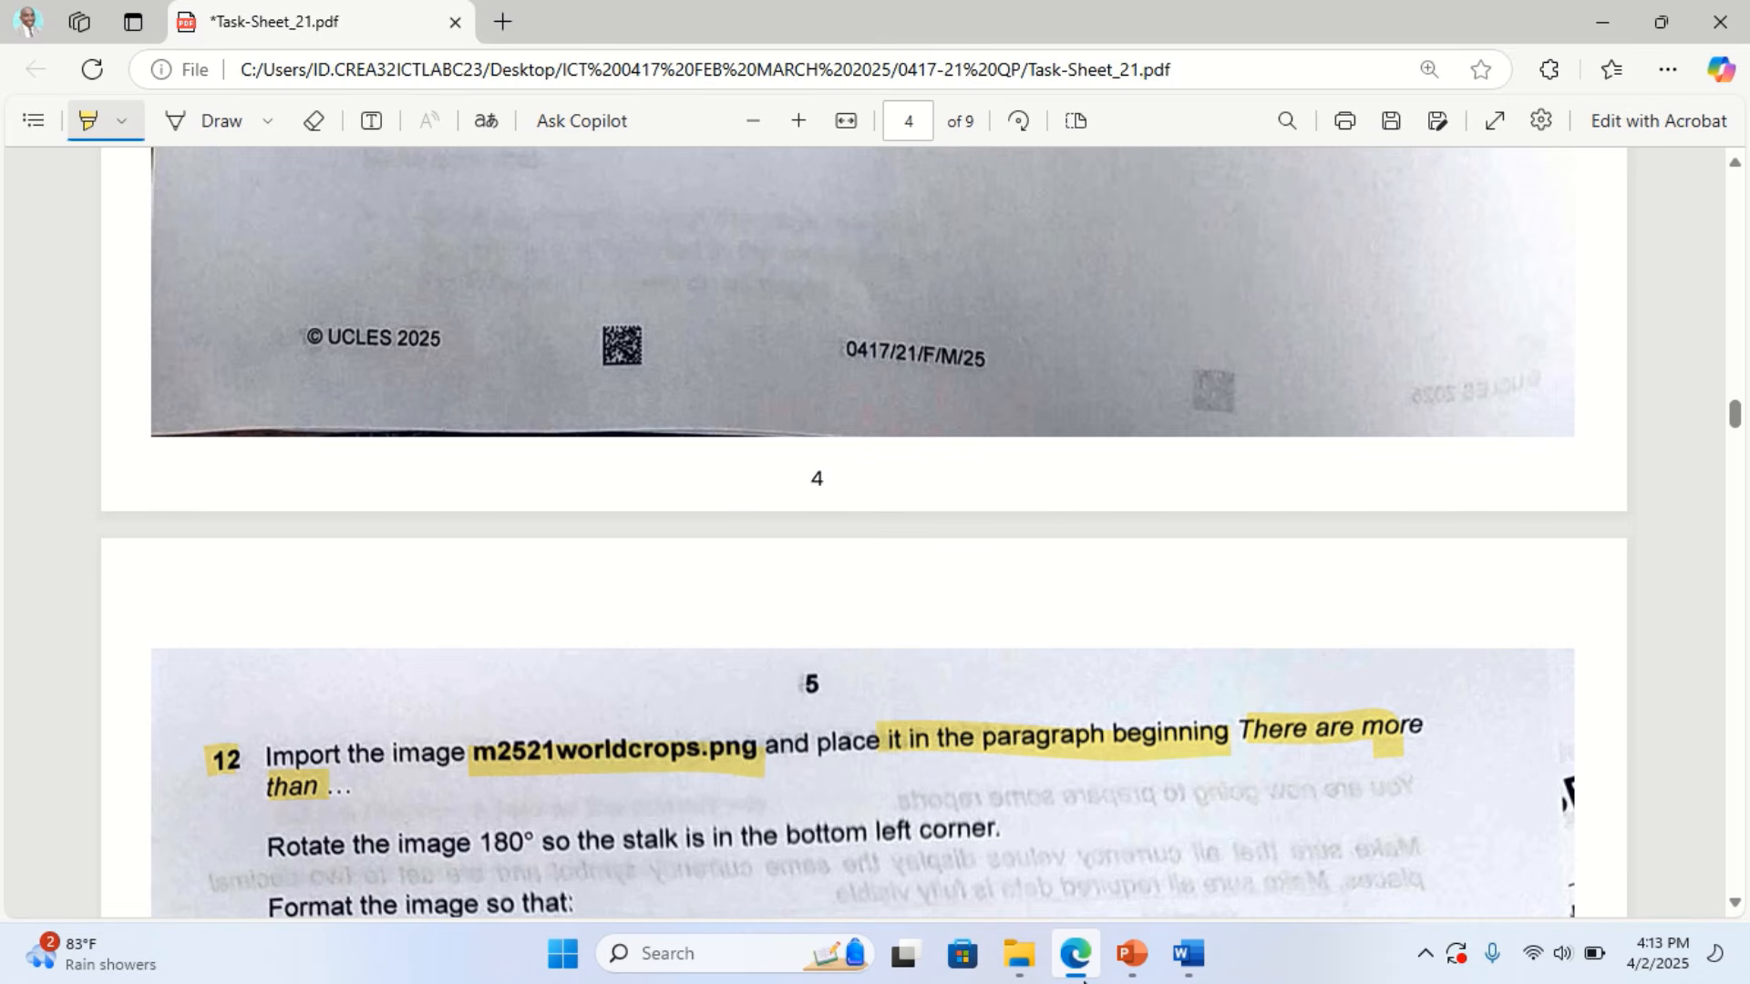
click(1079, 966)
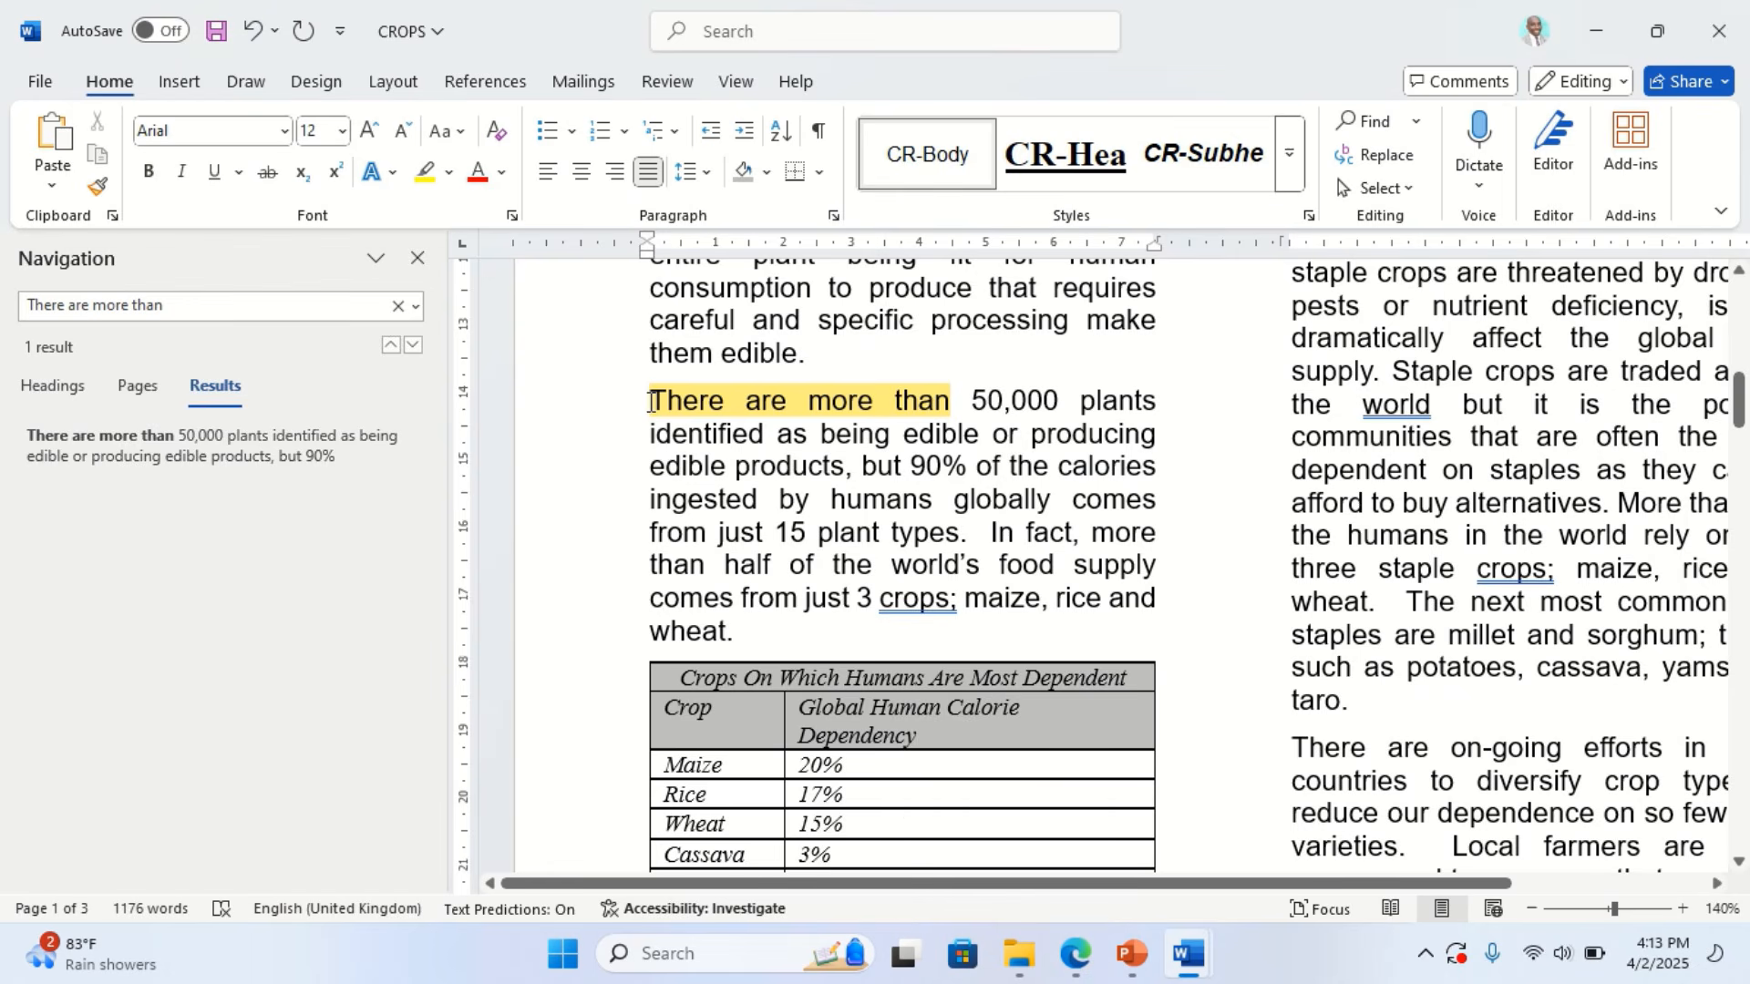
click(198, 95)
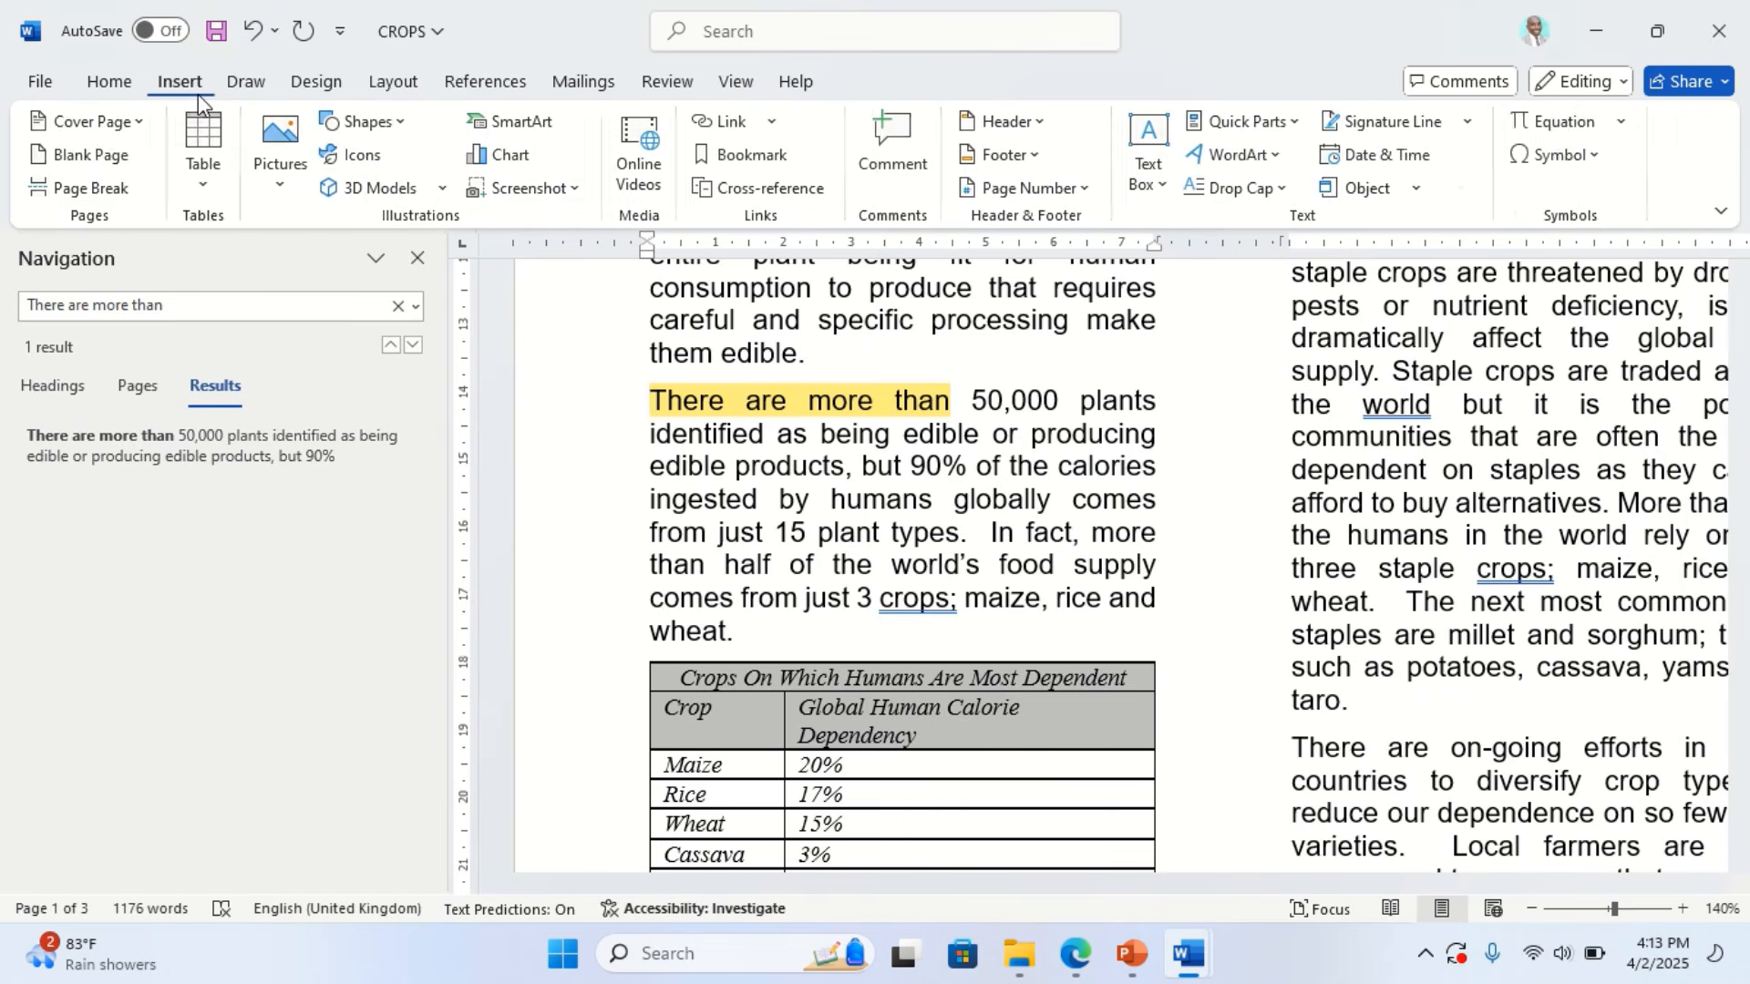
click(284, 179)
click(331, 266)
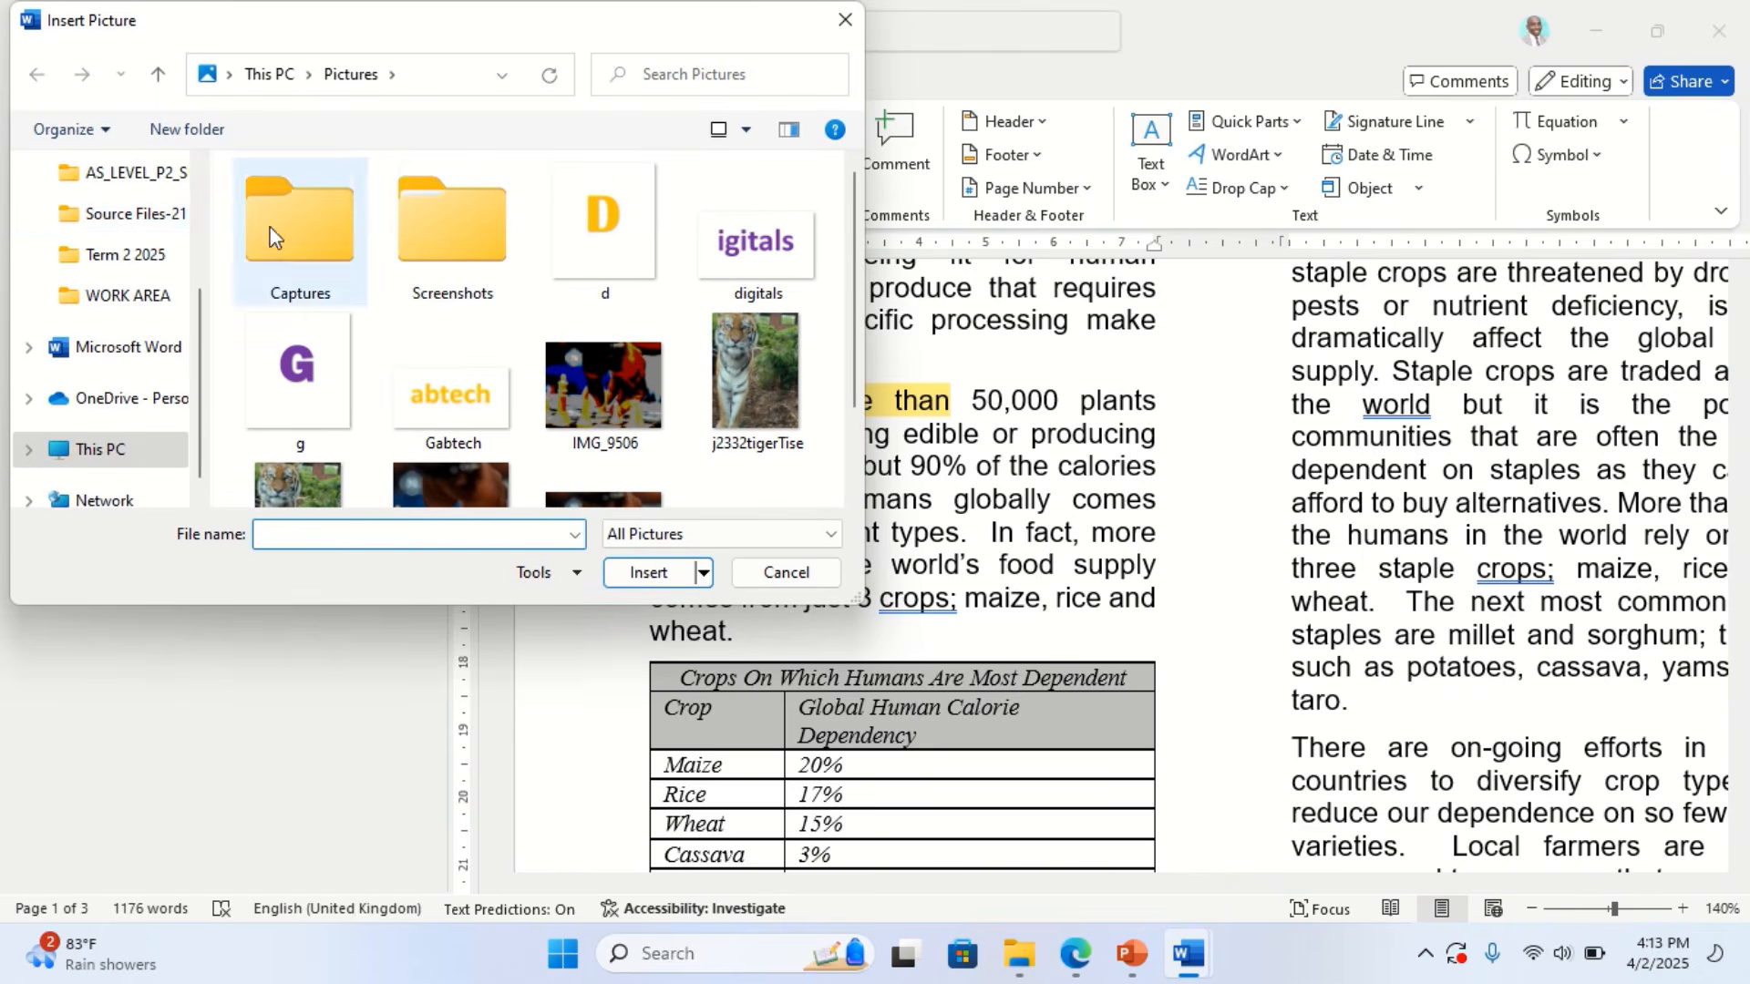
scroll(159, 335, up, 2)
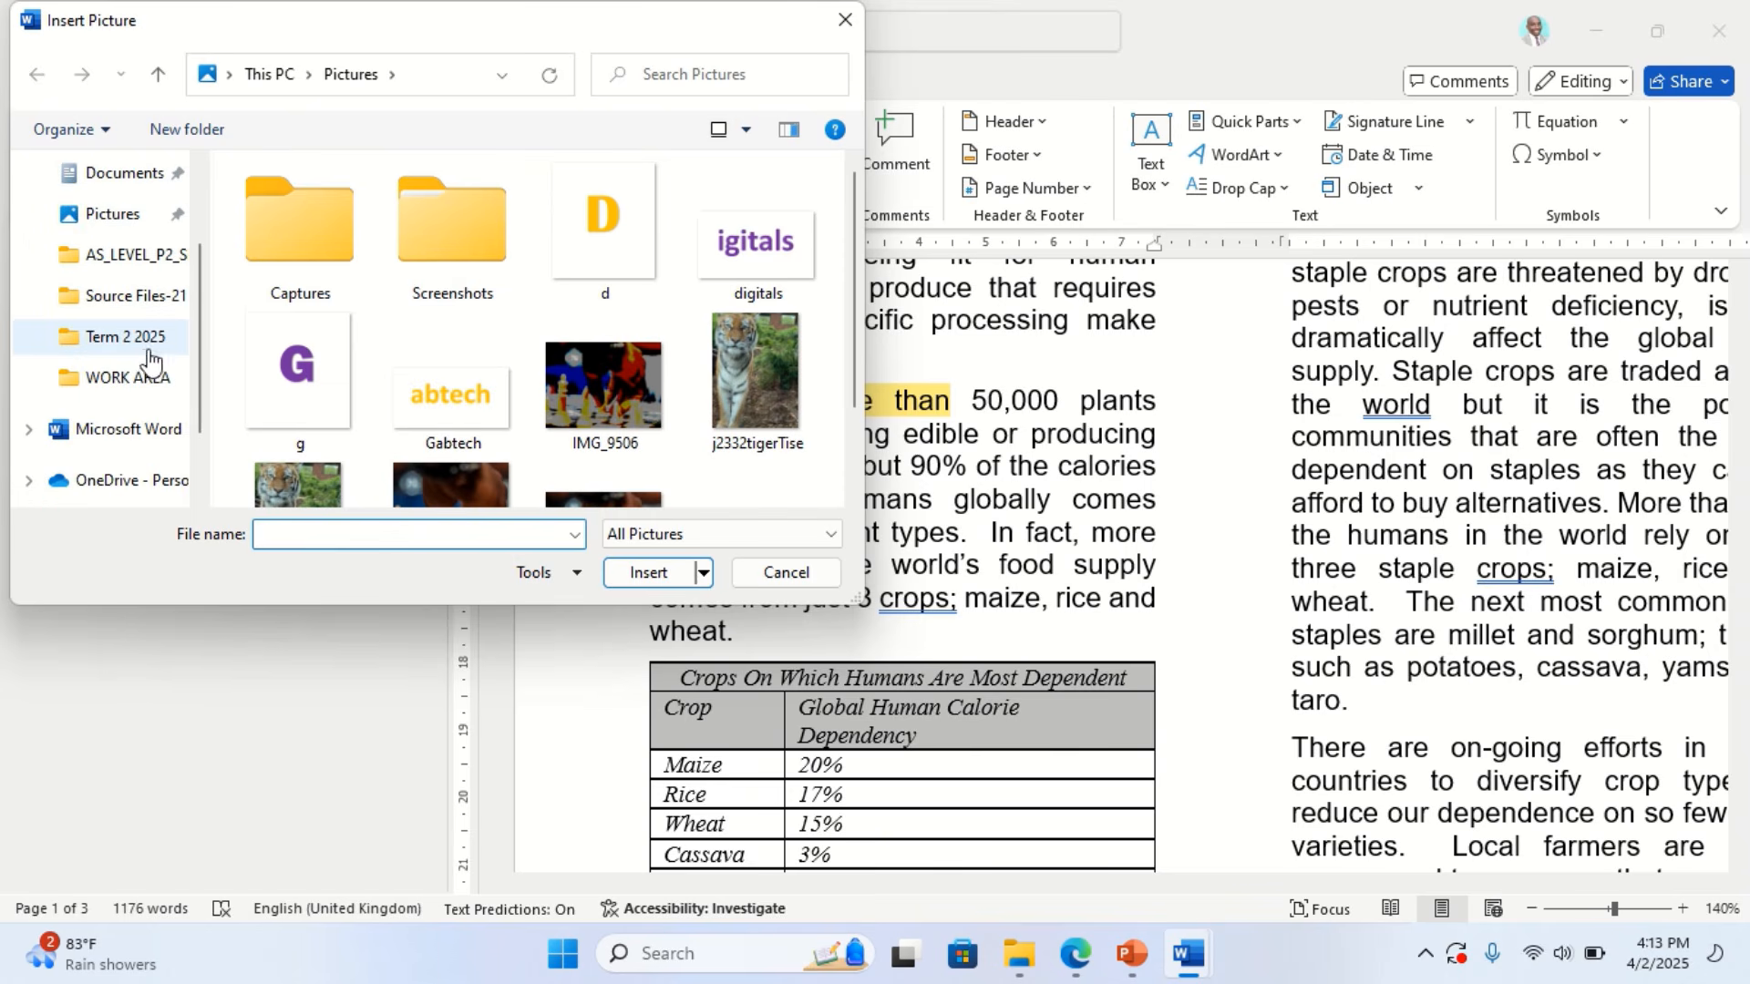
click(119, 301)
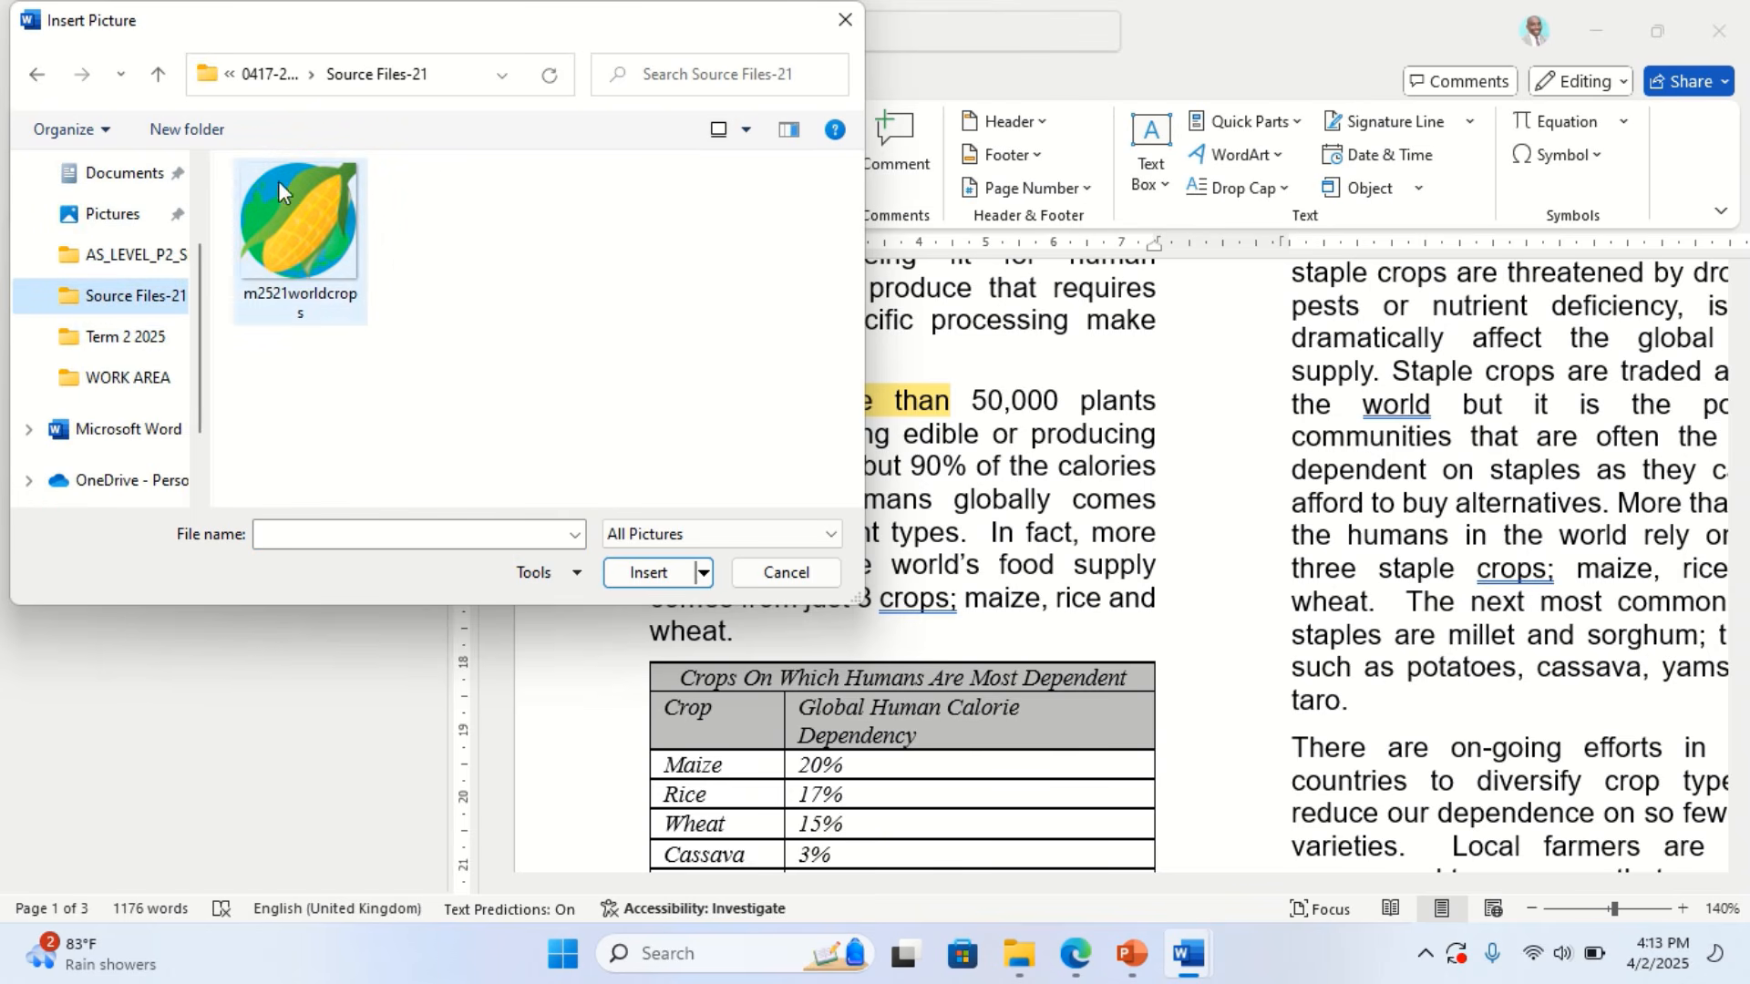
click(299, 222)
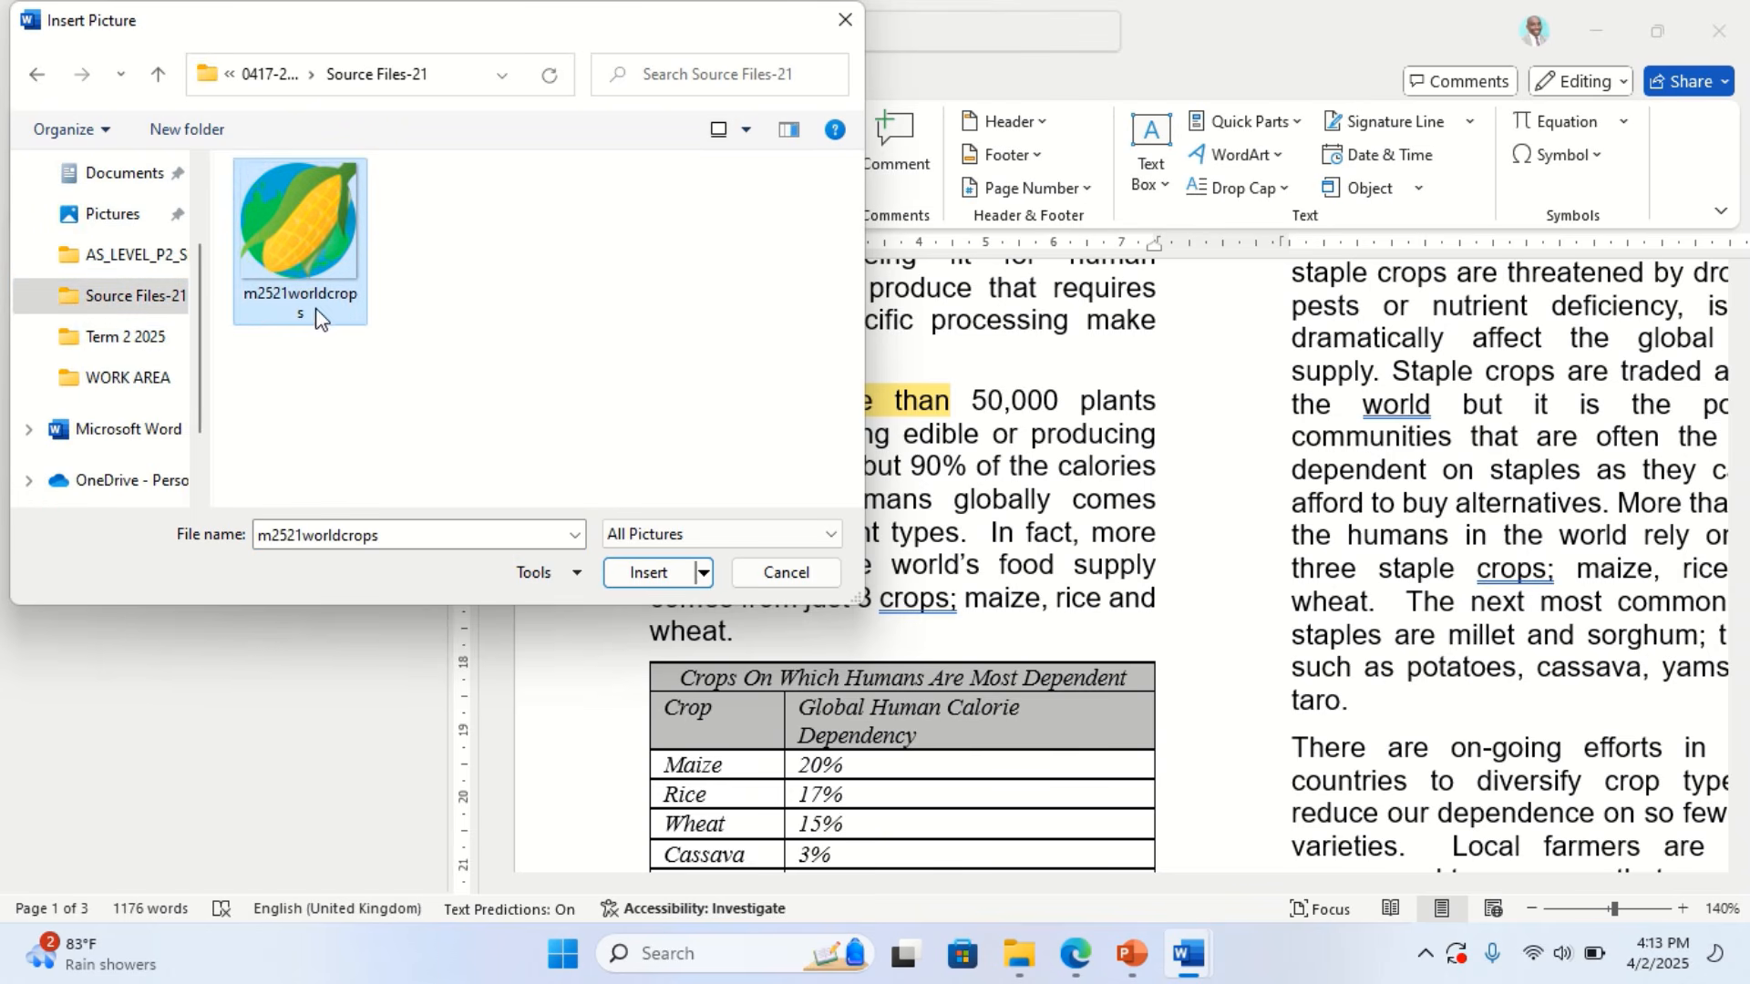
click(658, 577)
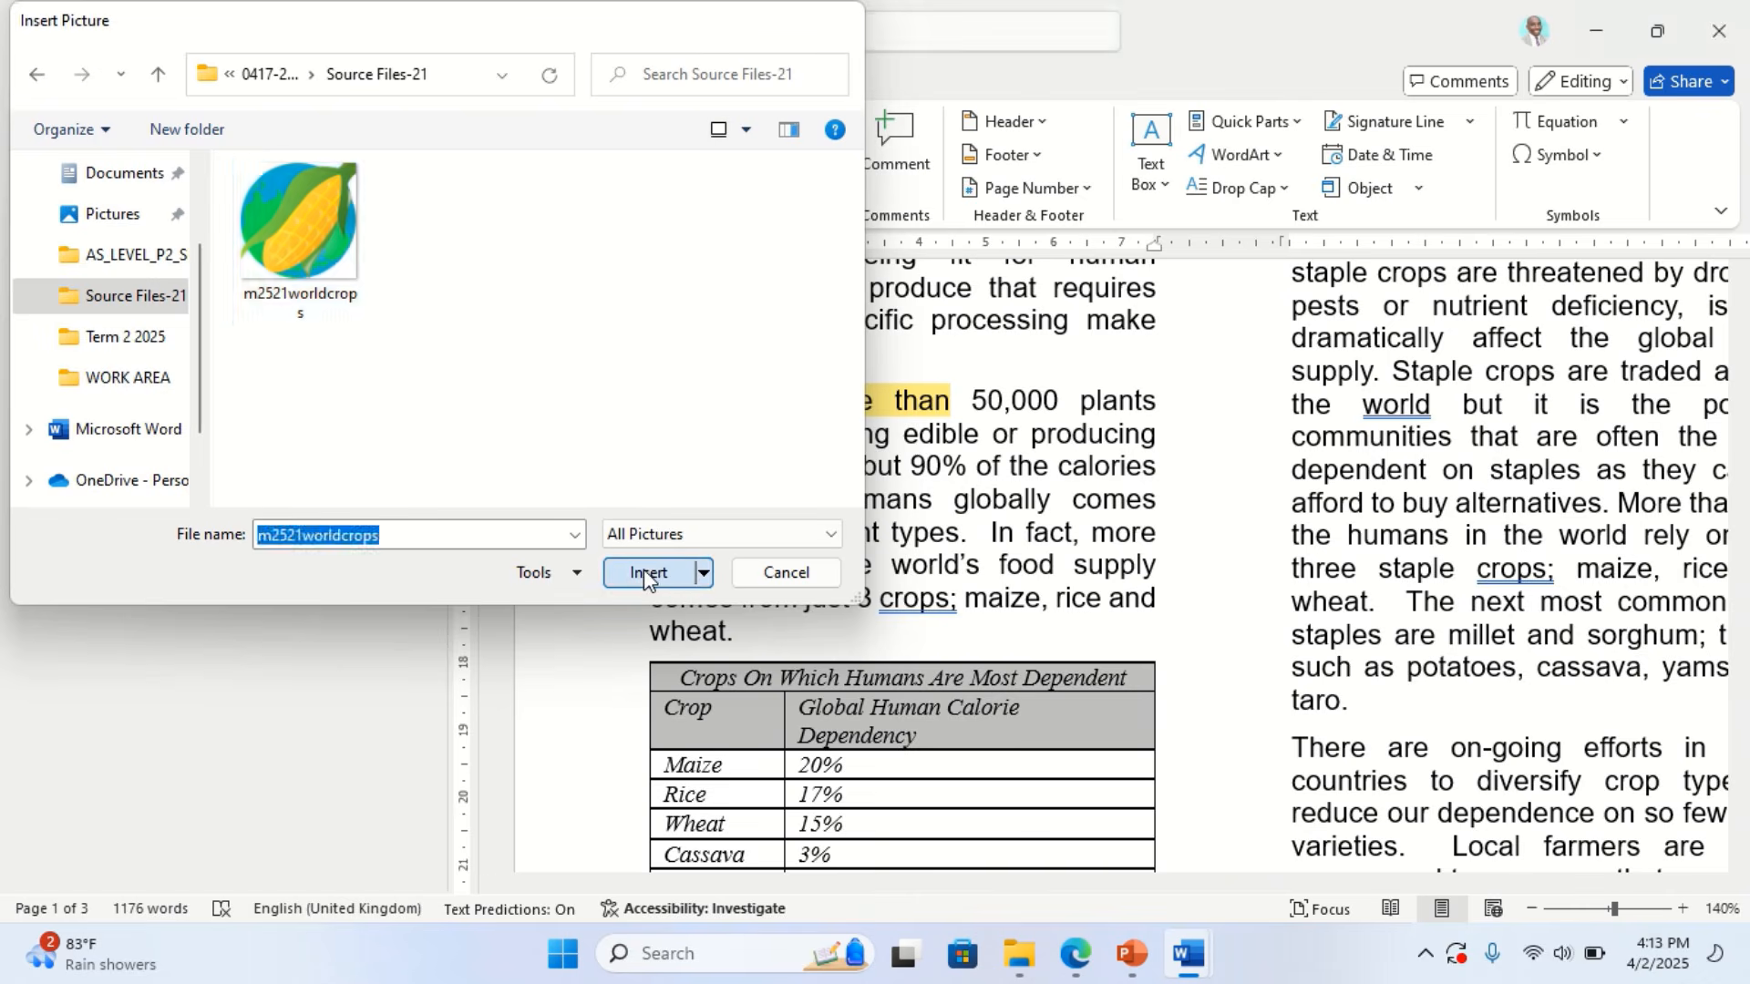
click(1074, 955)
click(1075, 955)
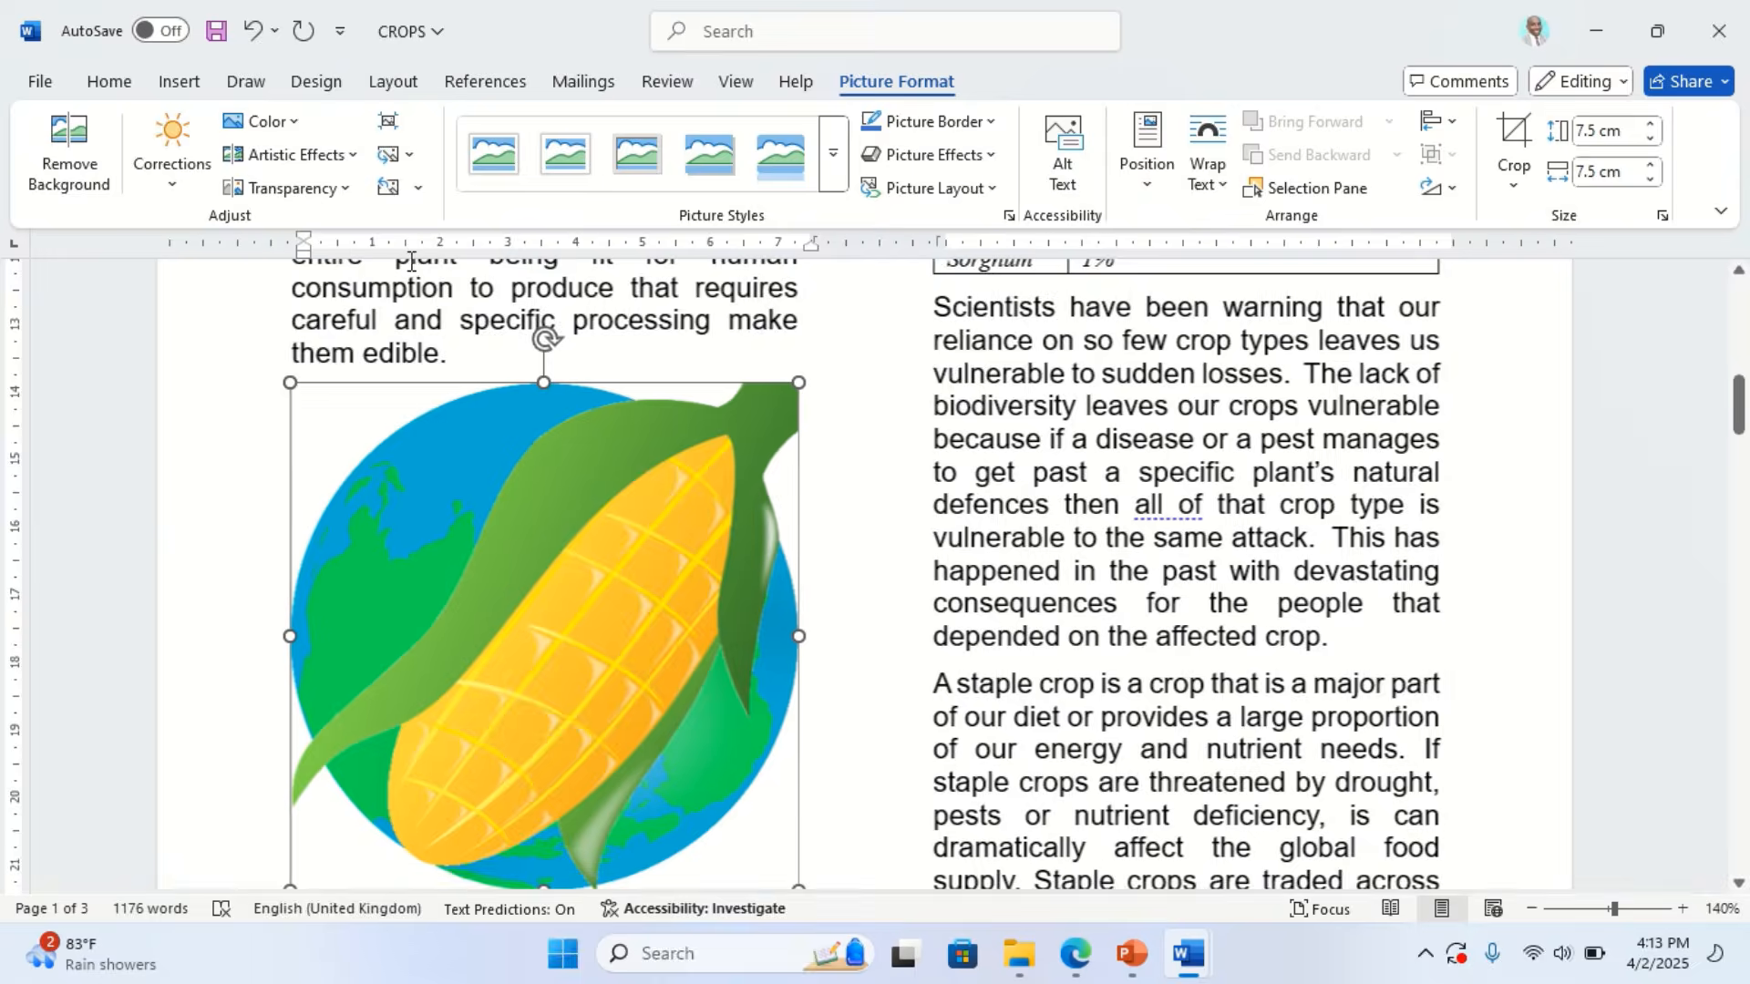
Switch to the task sheet and highlight task 12's instruction to rotate the image 180° so the stalk is in the bottom left corner
click(1074, 955)
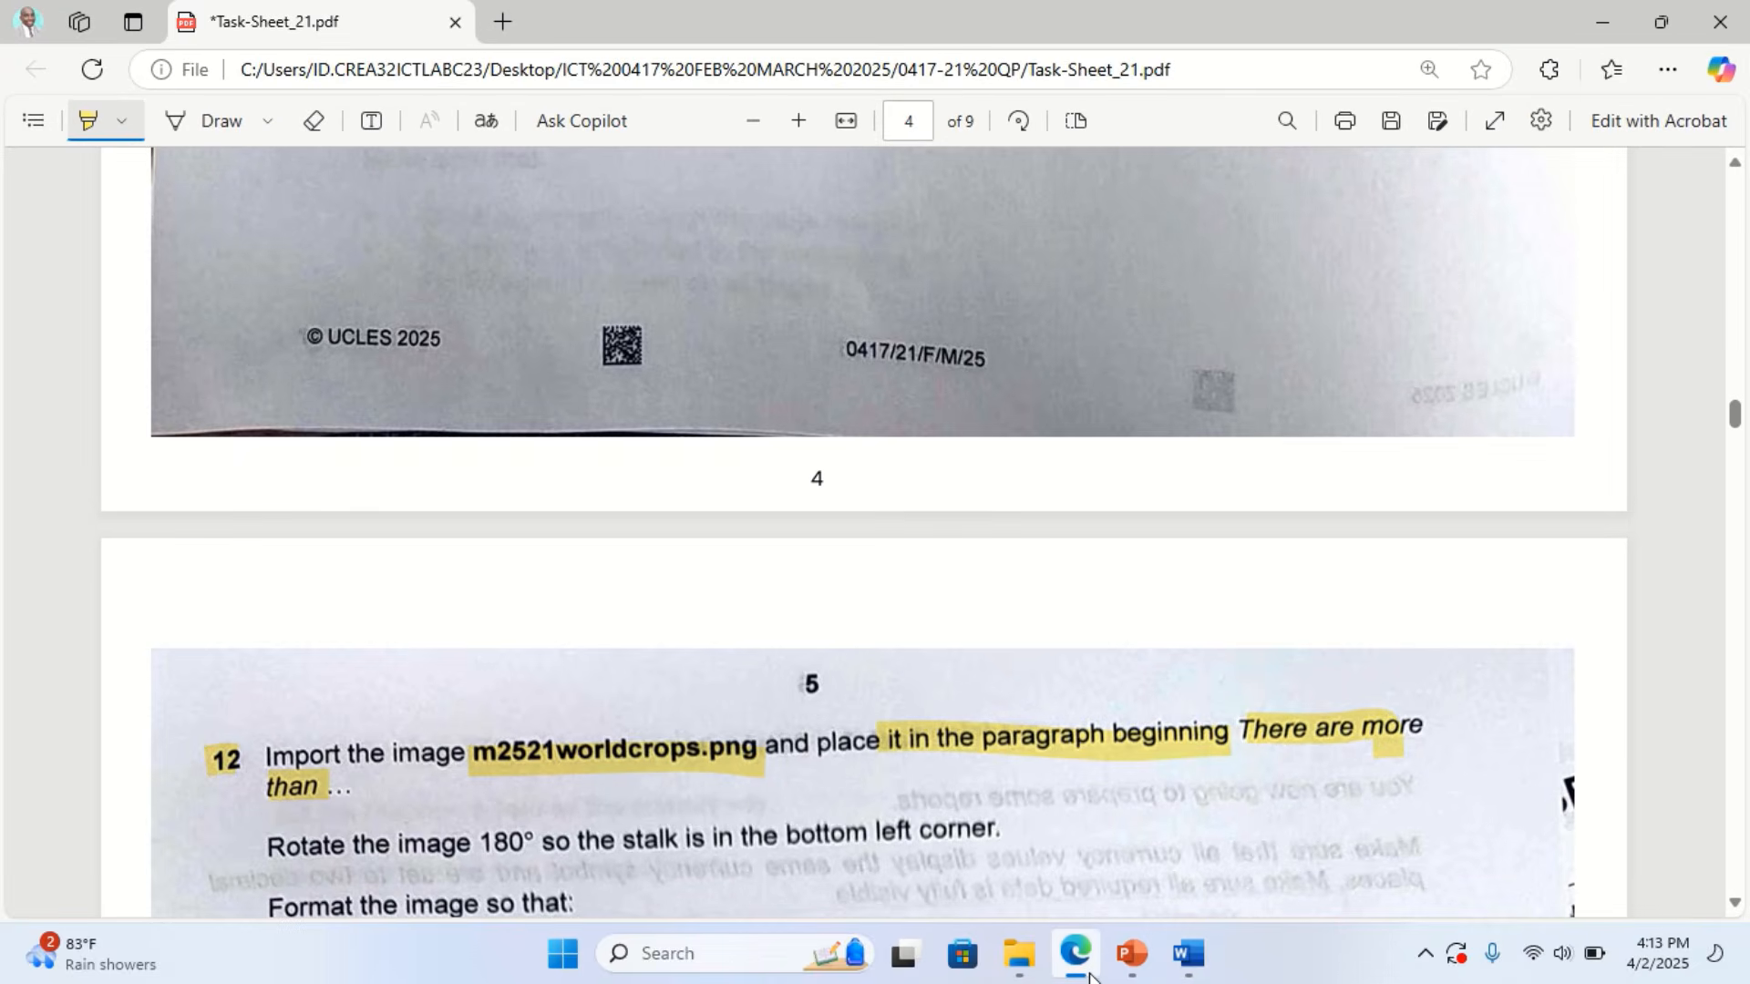
scroll(679, 691, down, 3)
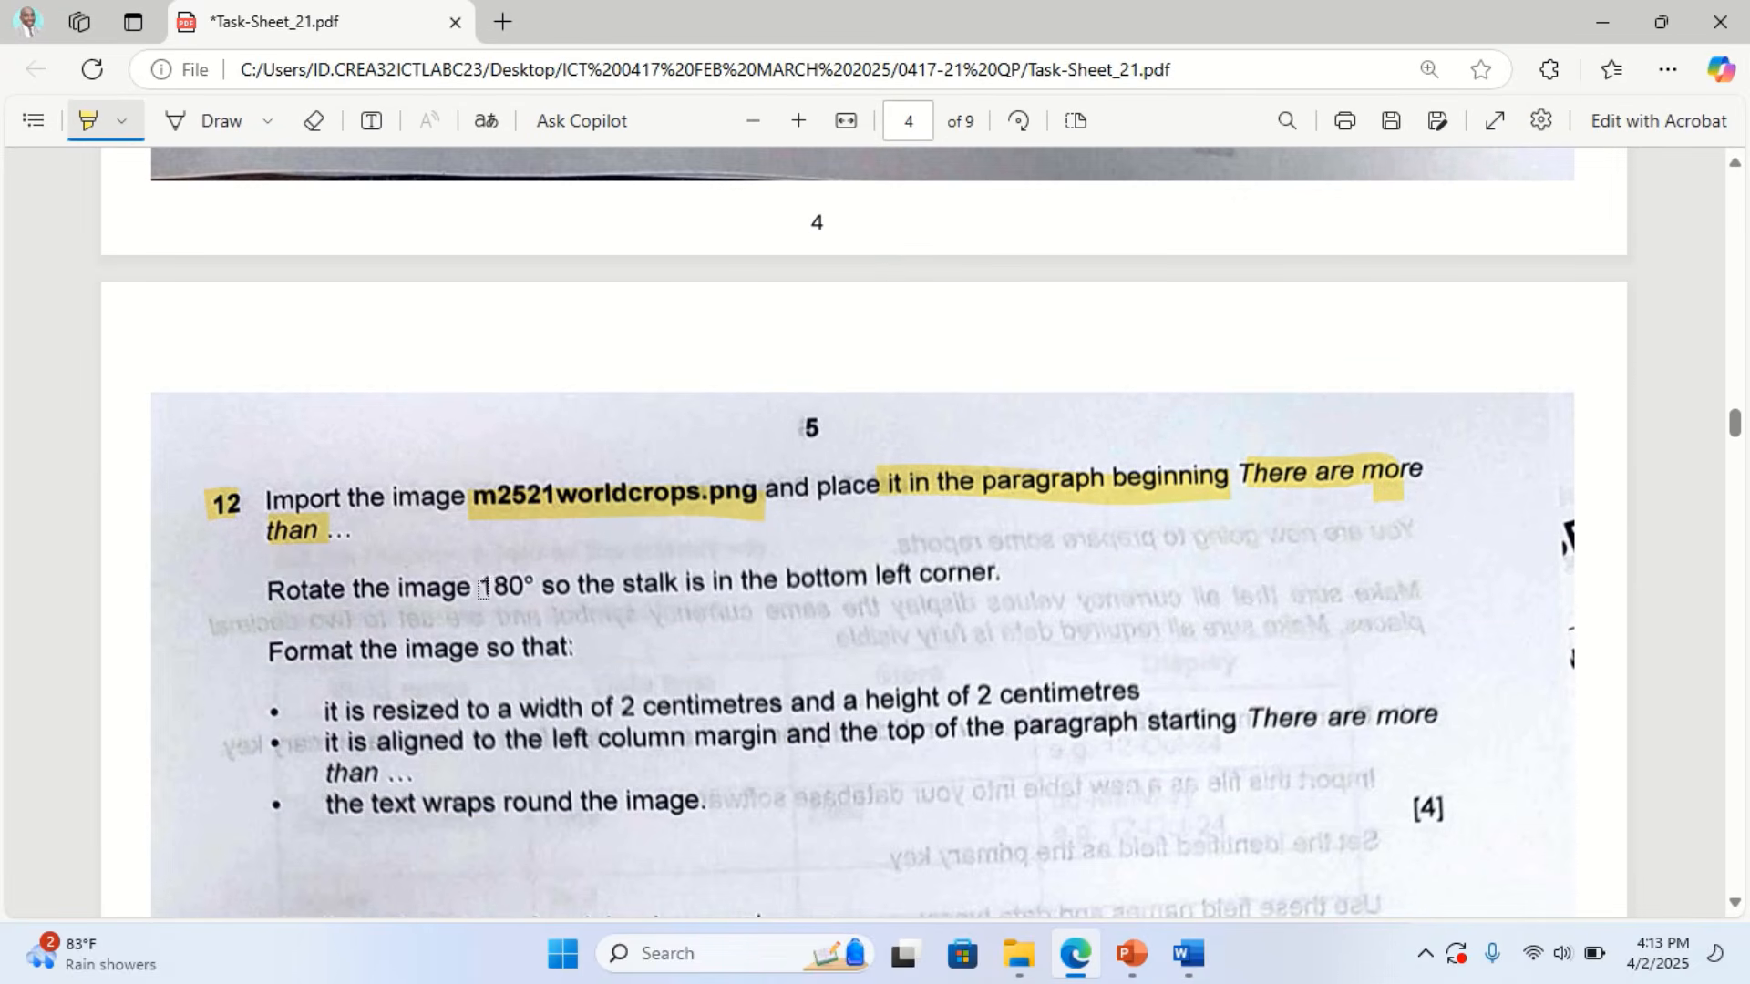
drag(501, 593, 991, 590)
Switch to the CROPS document in Word
click(1076, 953)
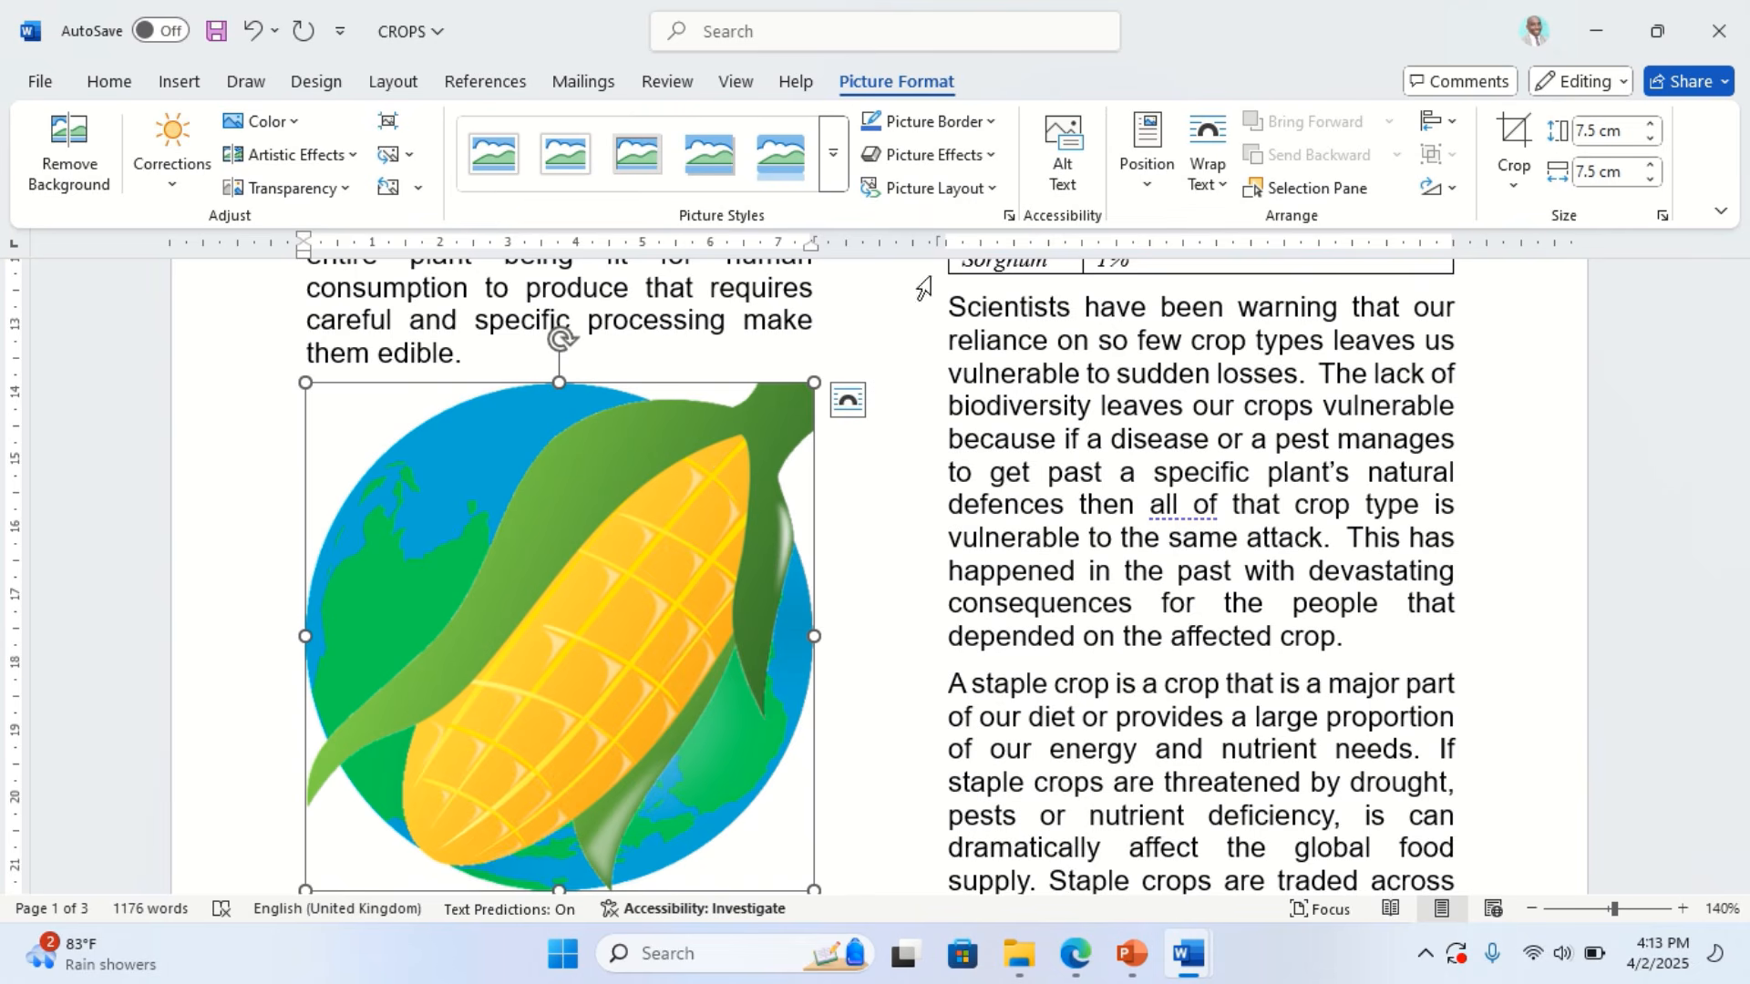
click(1449, 189)
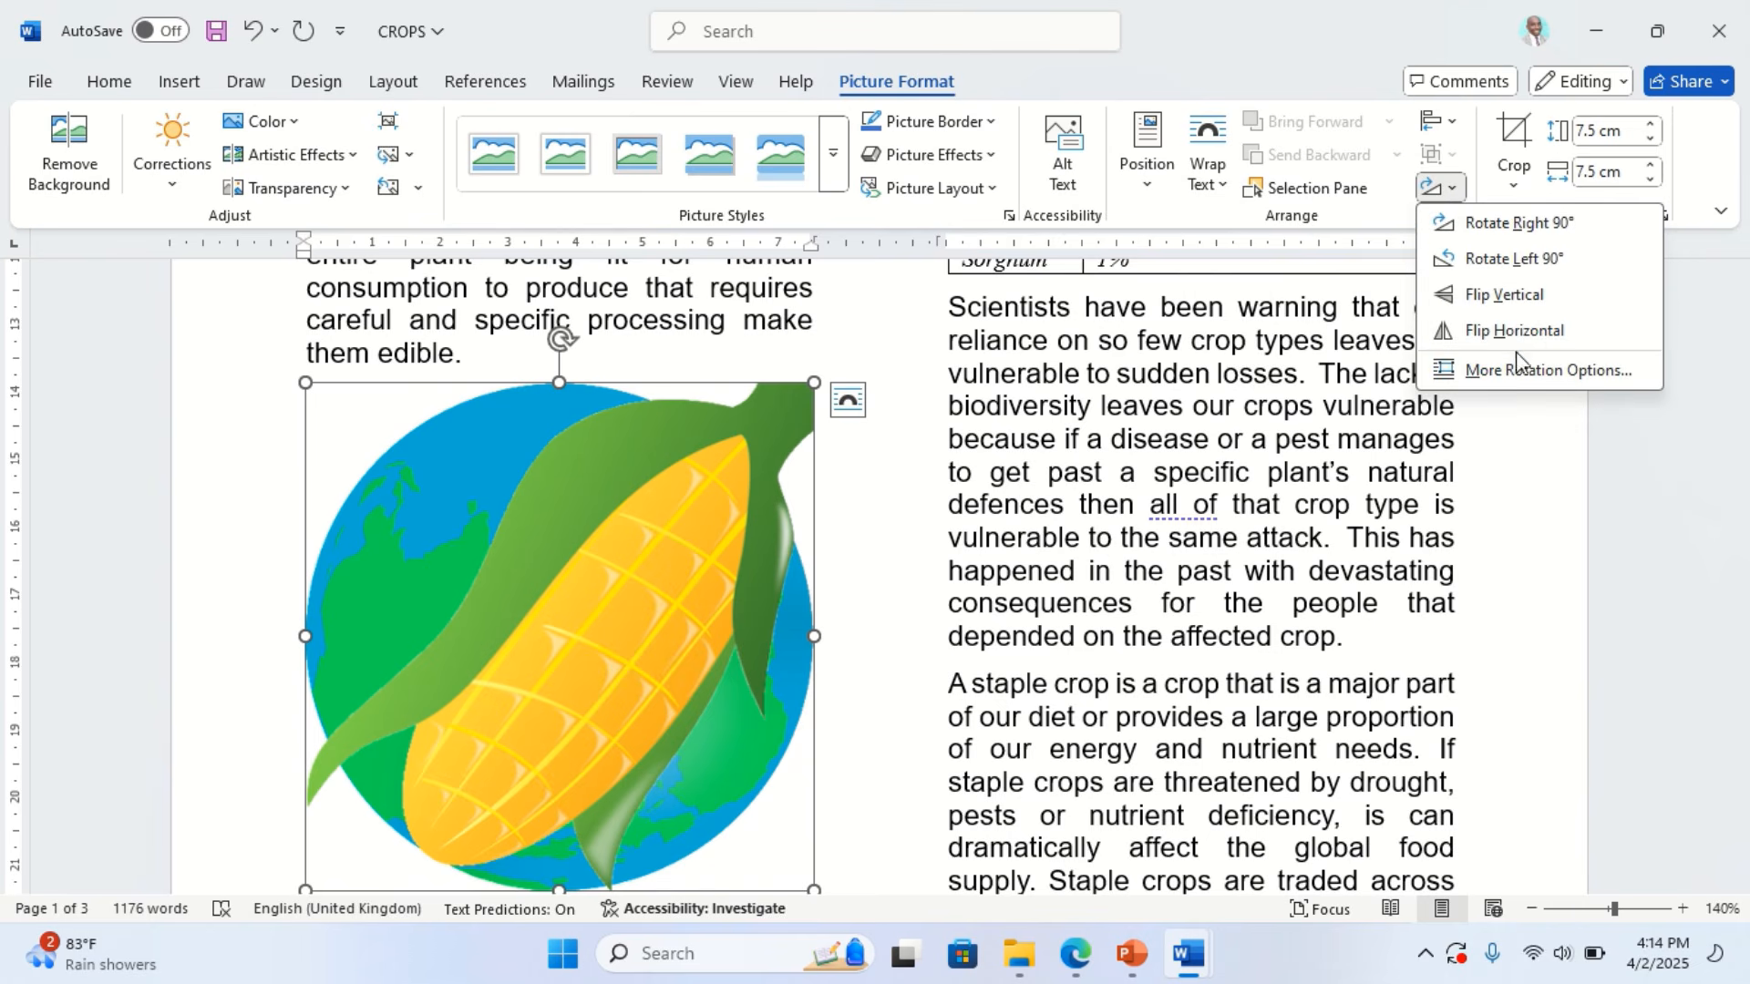
click(1510, 374)
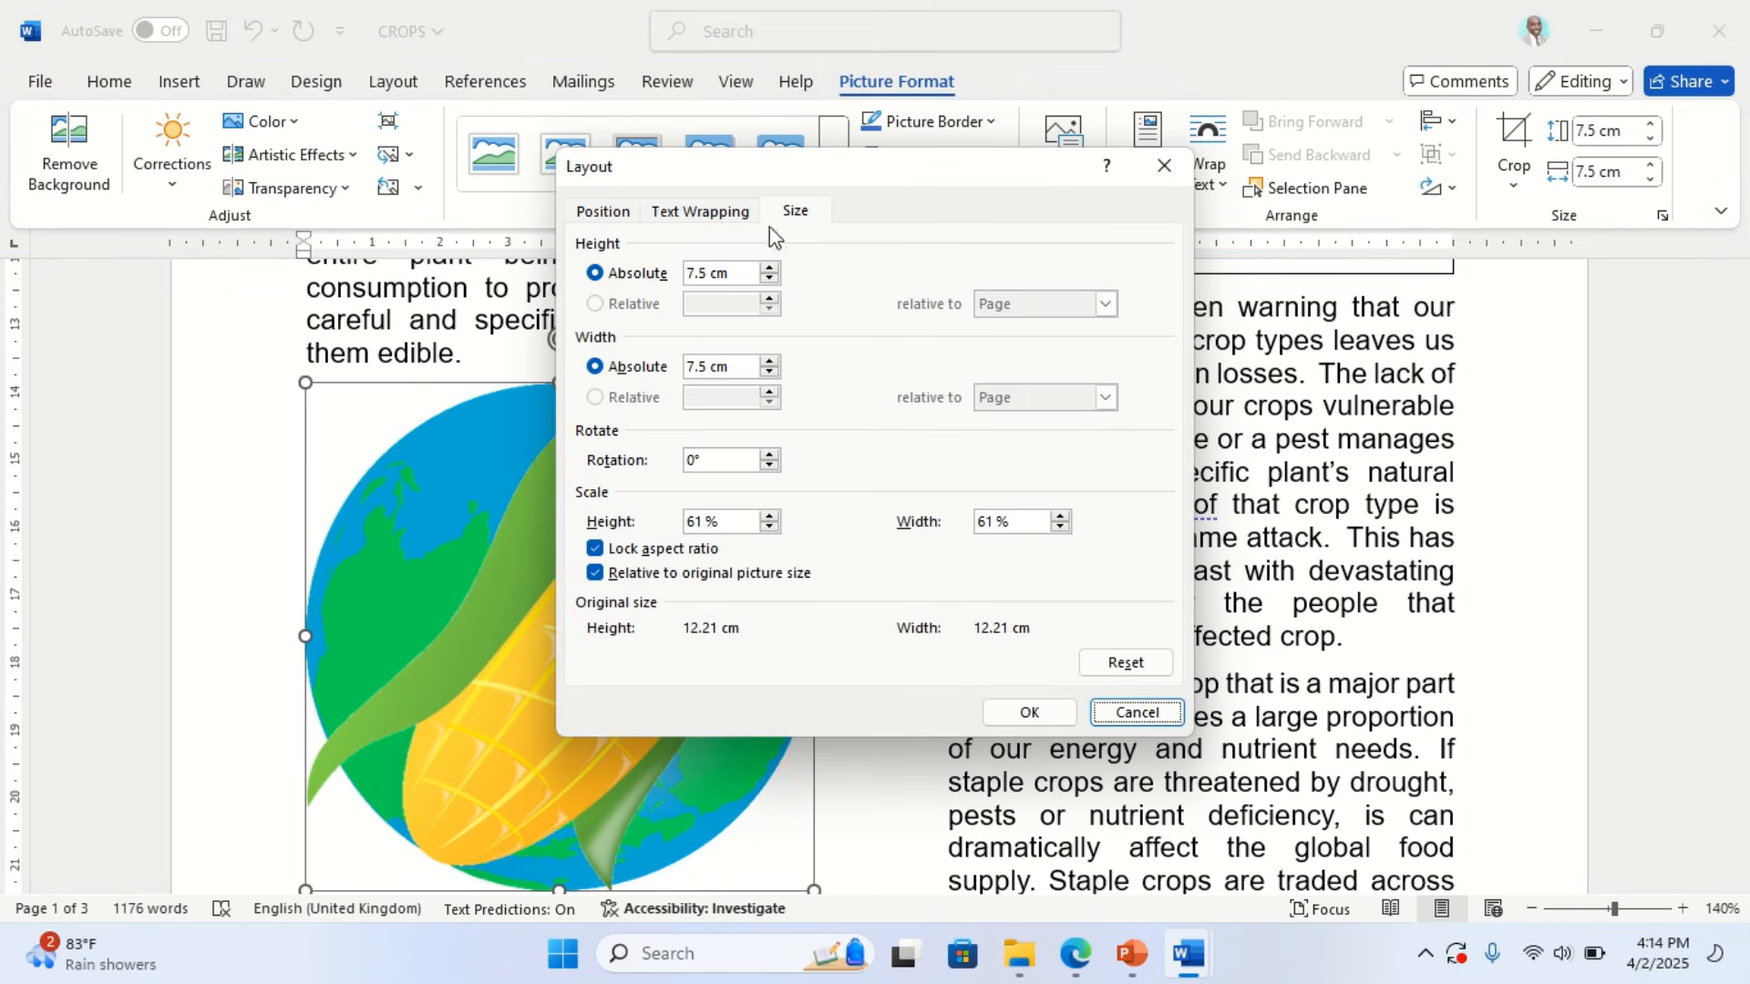
click(629, 206)
click(676, 212)
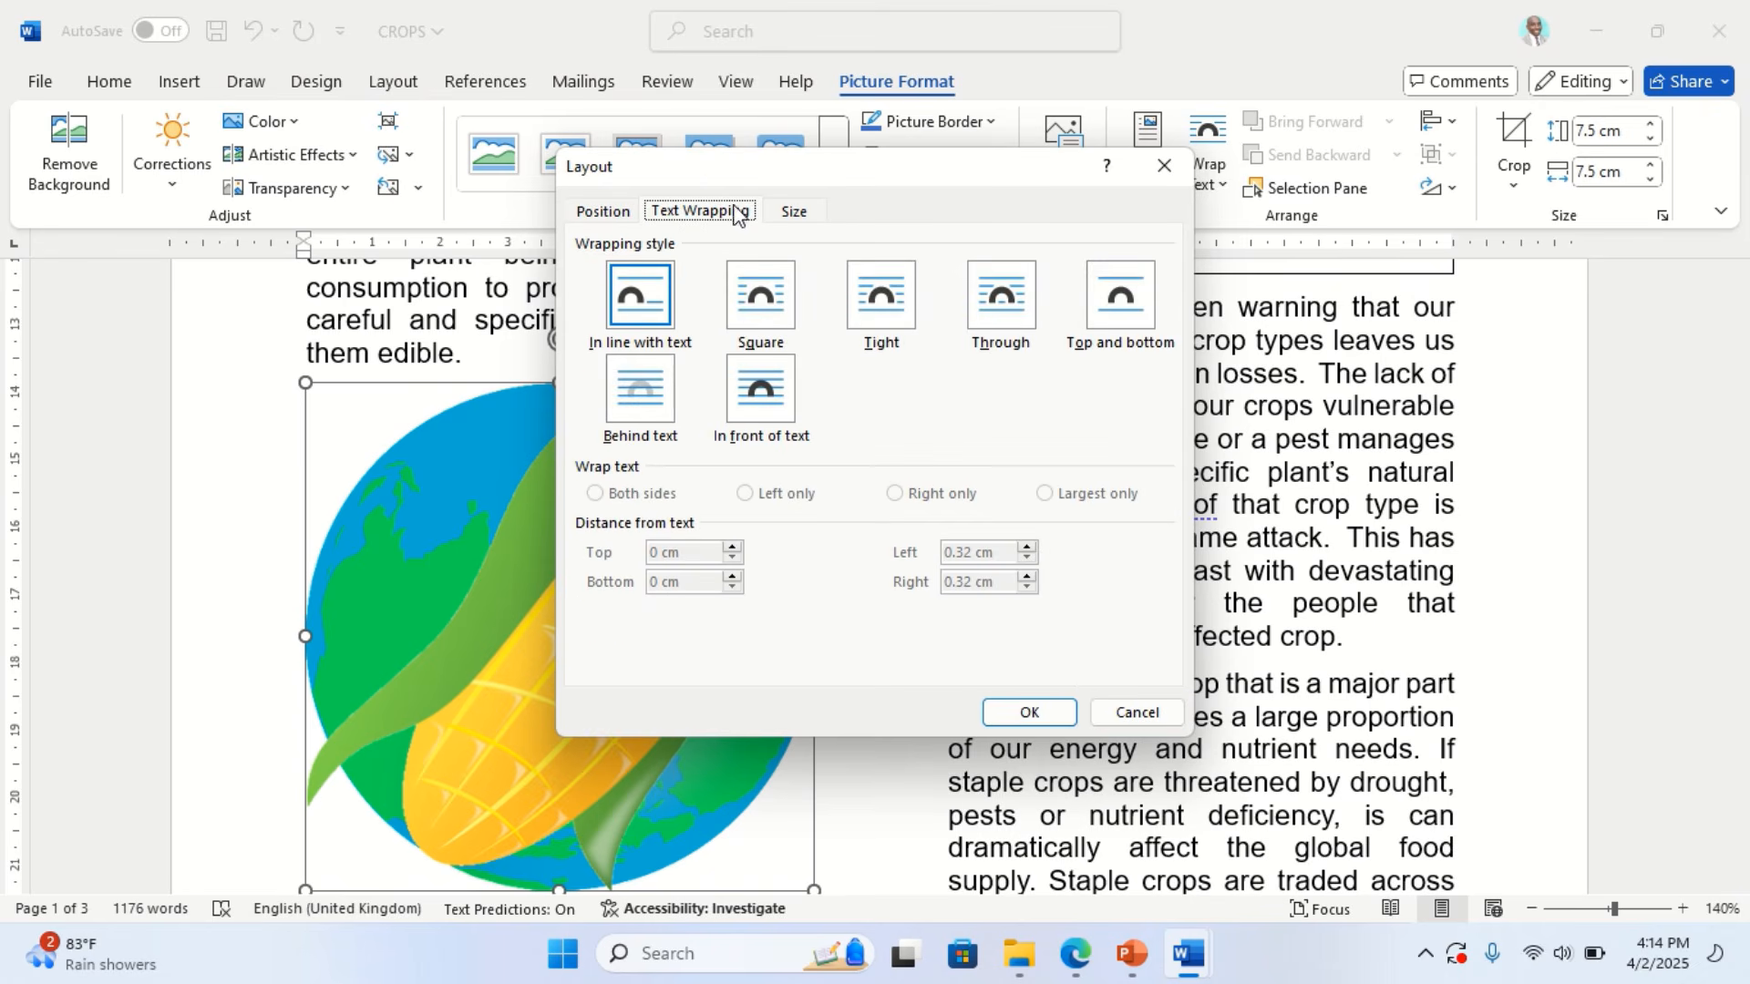
click(1167, 167)
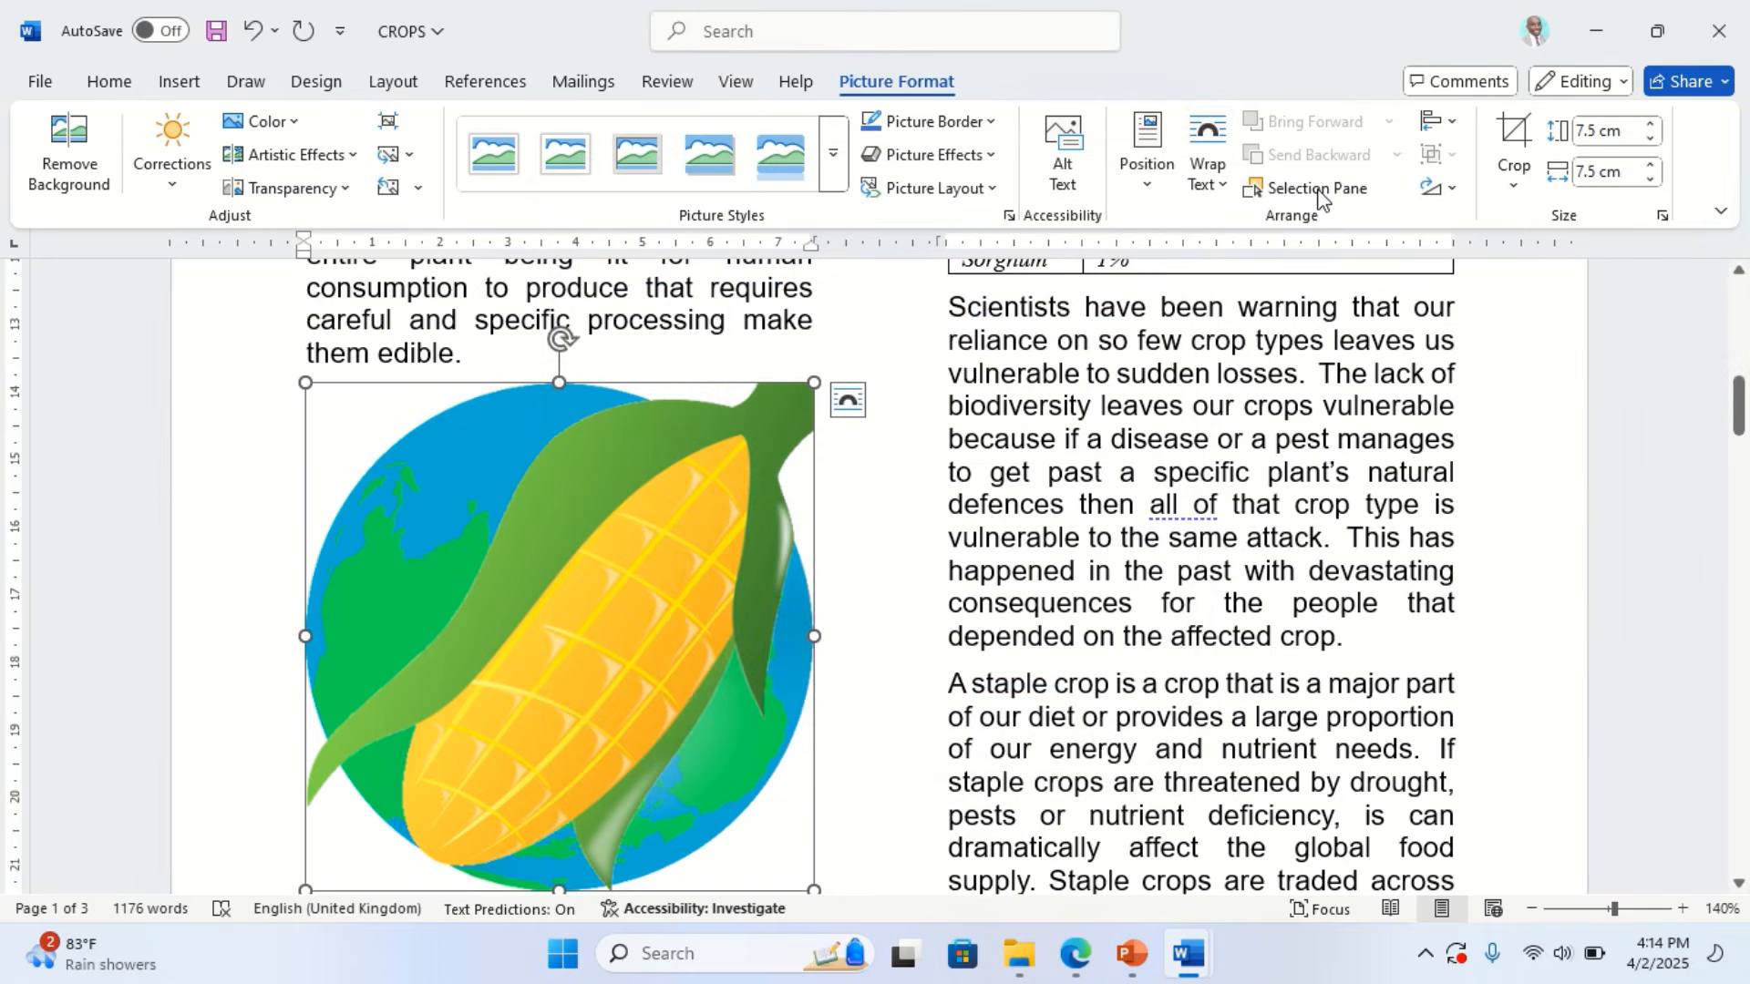
click(1455, 192)
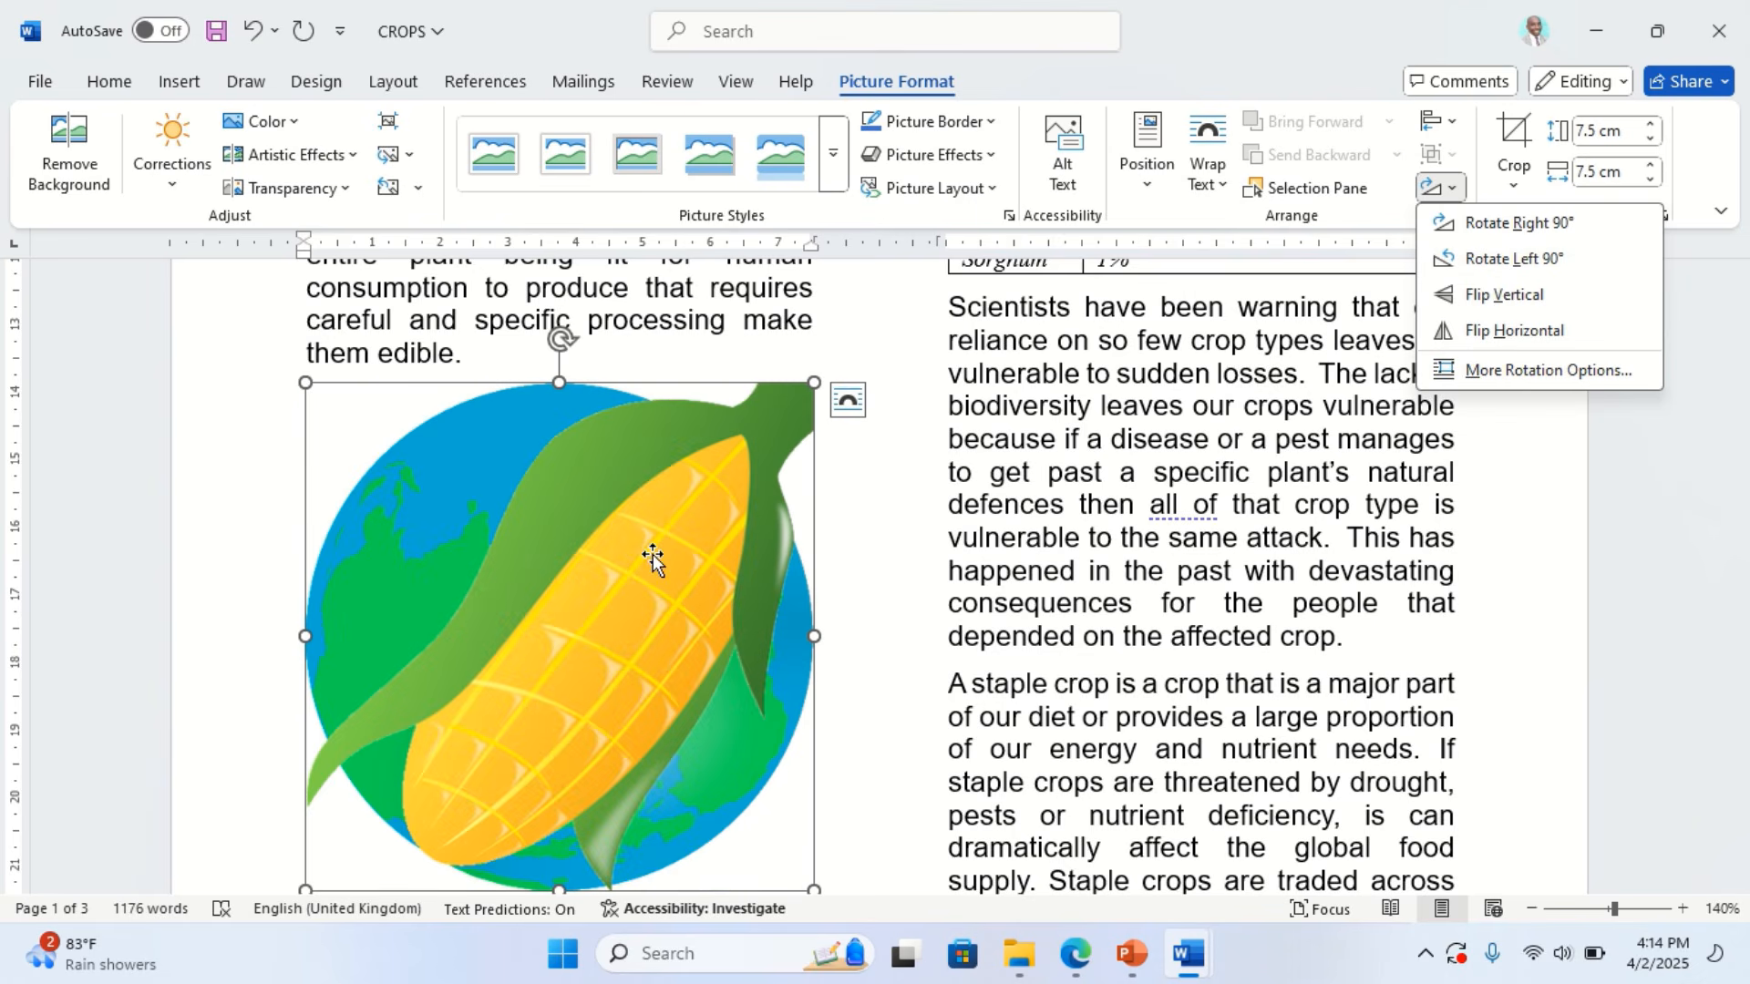
click(1694, 208)
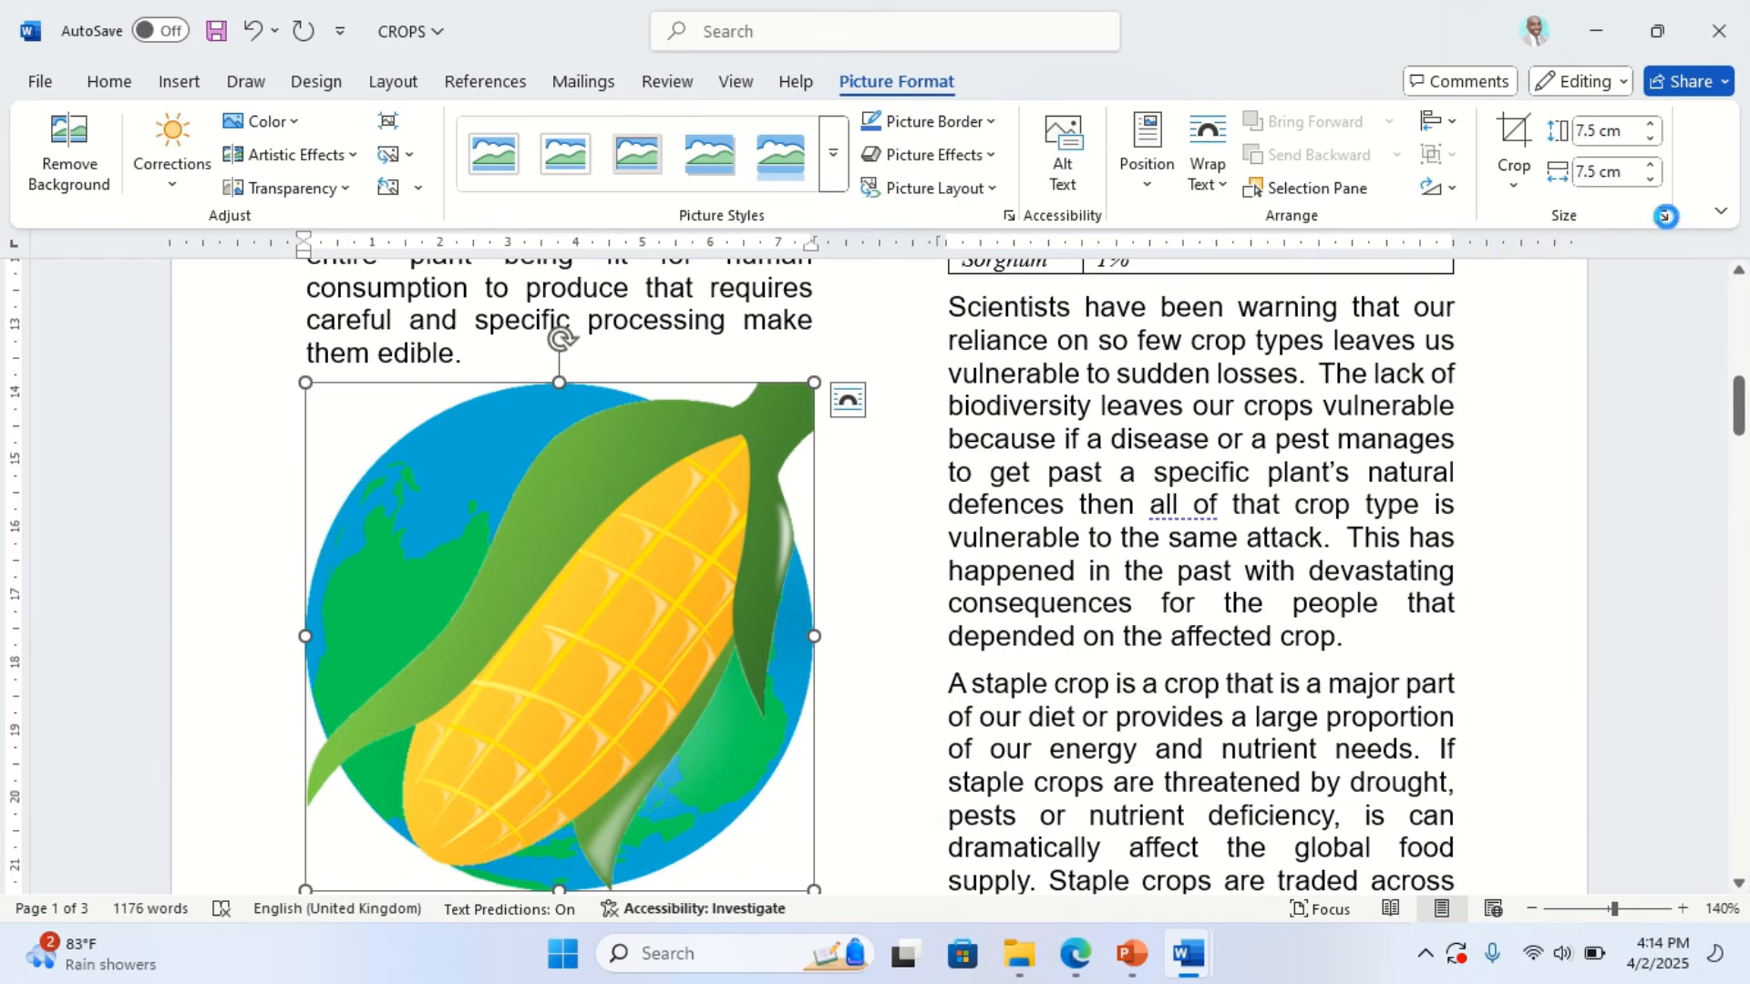
Set the worldcrops picture's rotation to 180° in its layout settings and apply it
click(1665, 217)
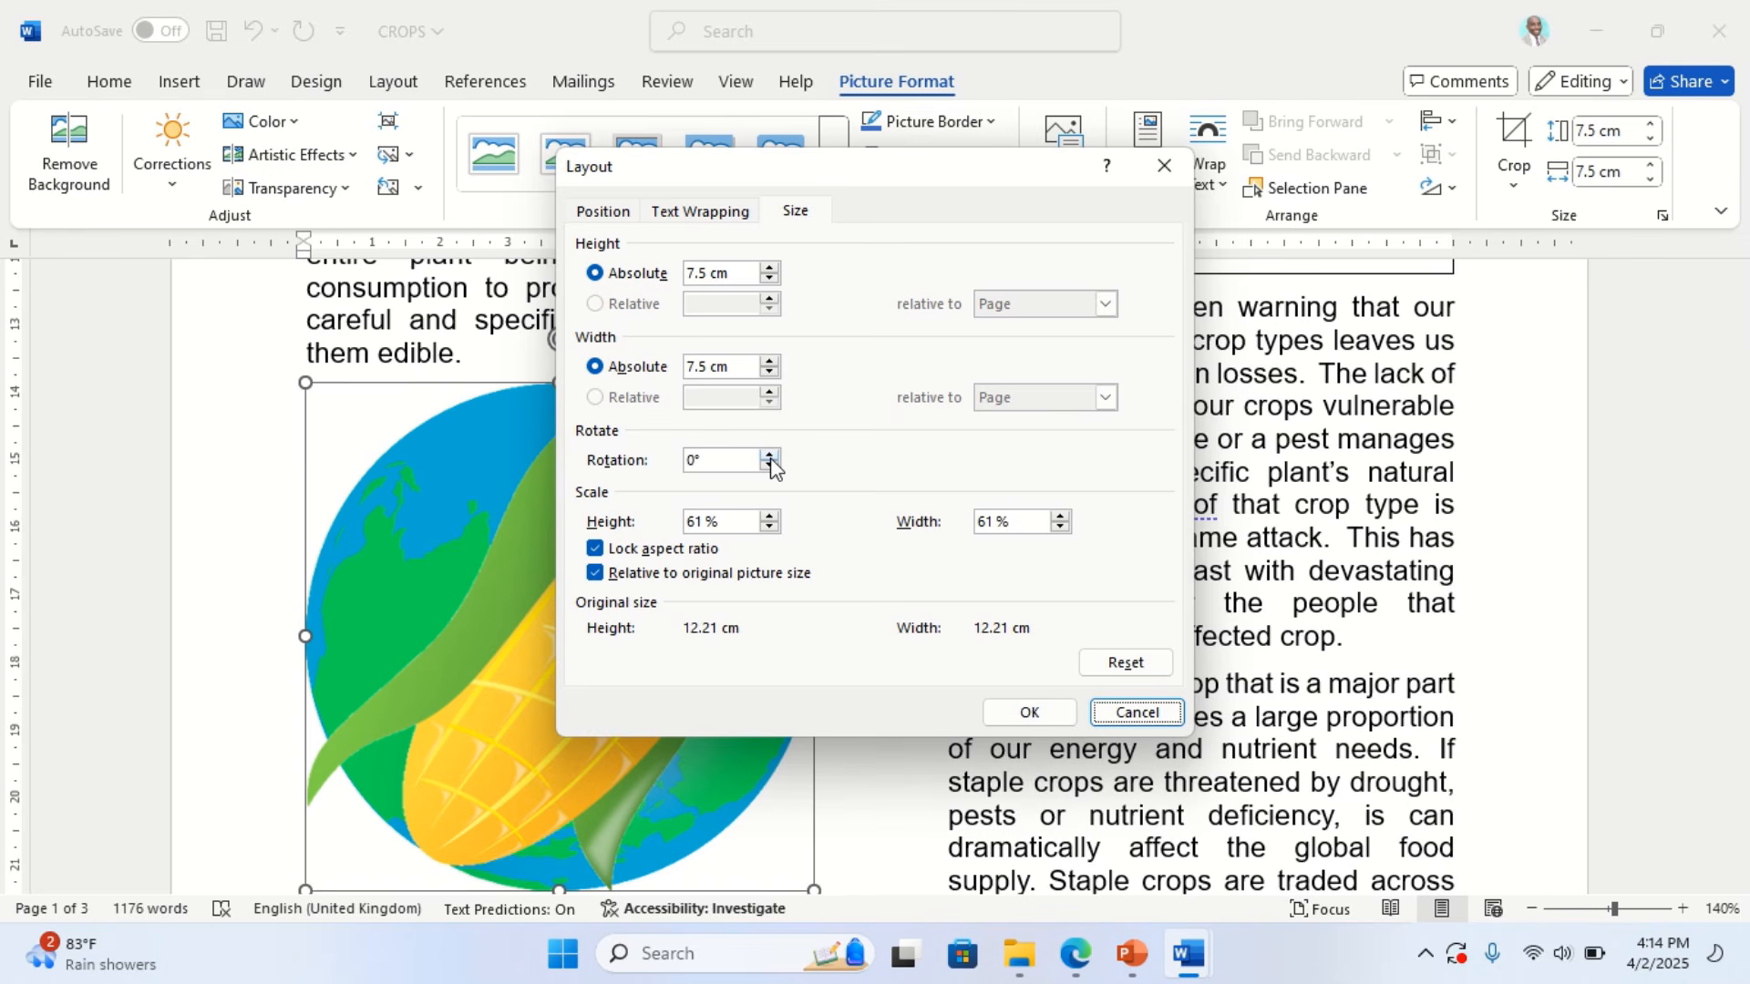
drag(717, 464, 675, 462)
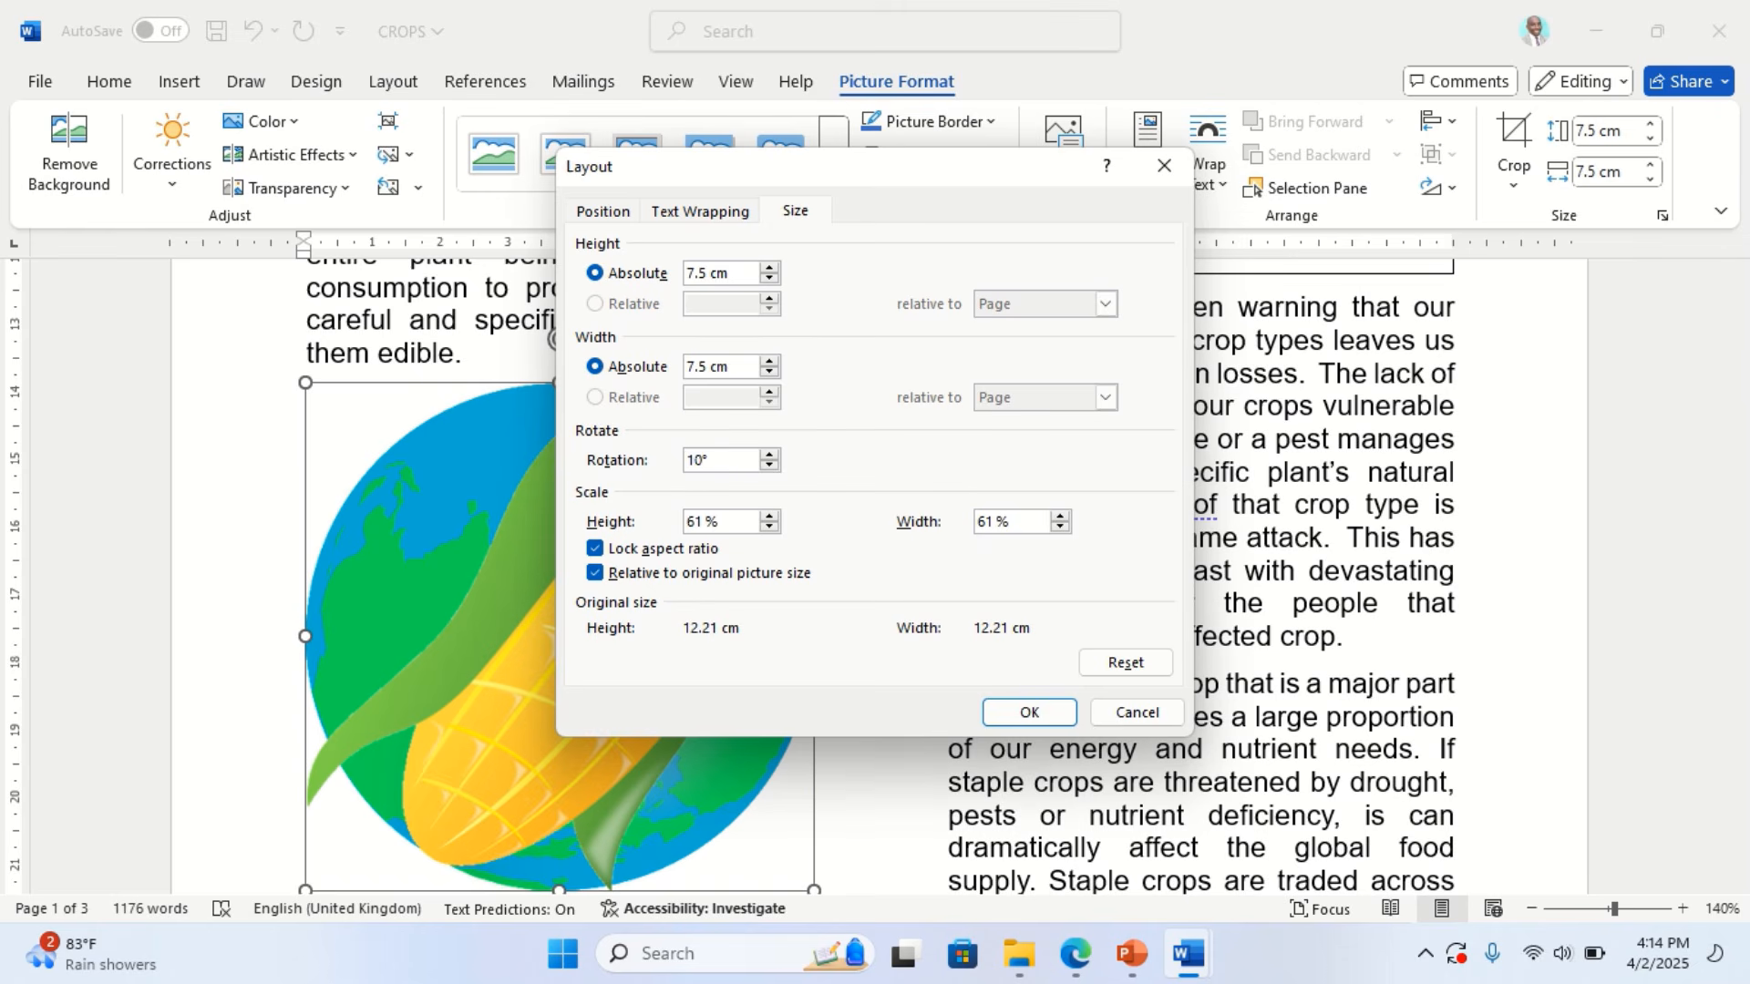
key(Return)
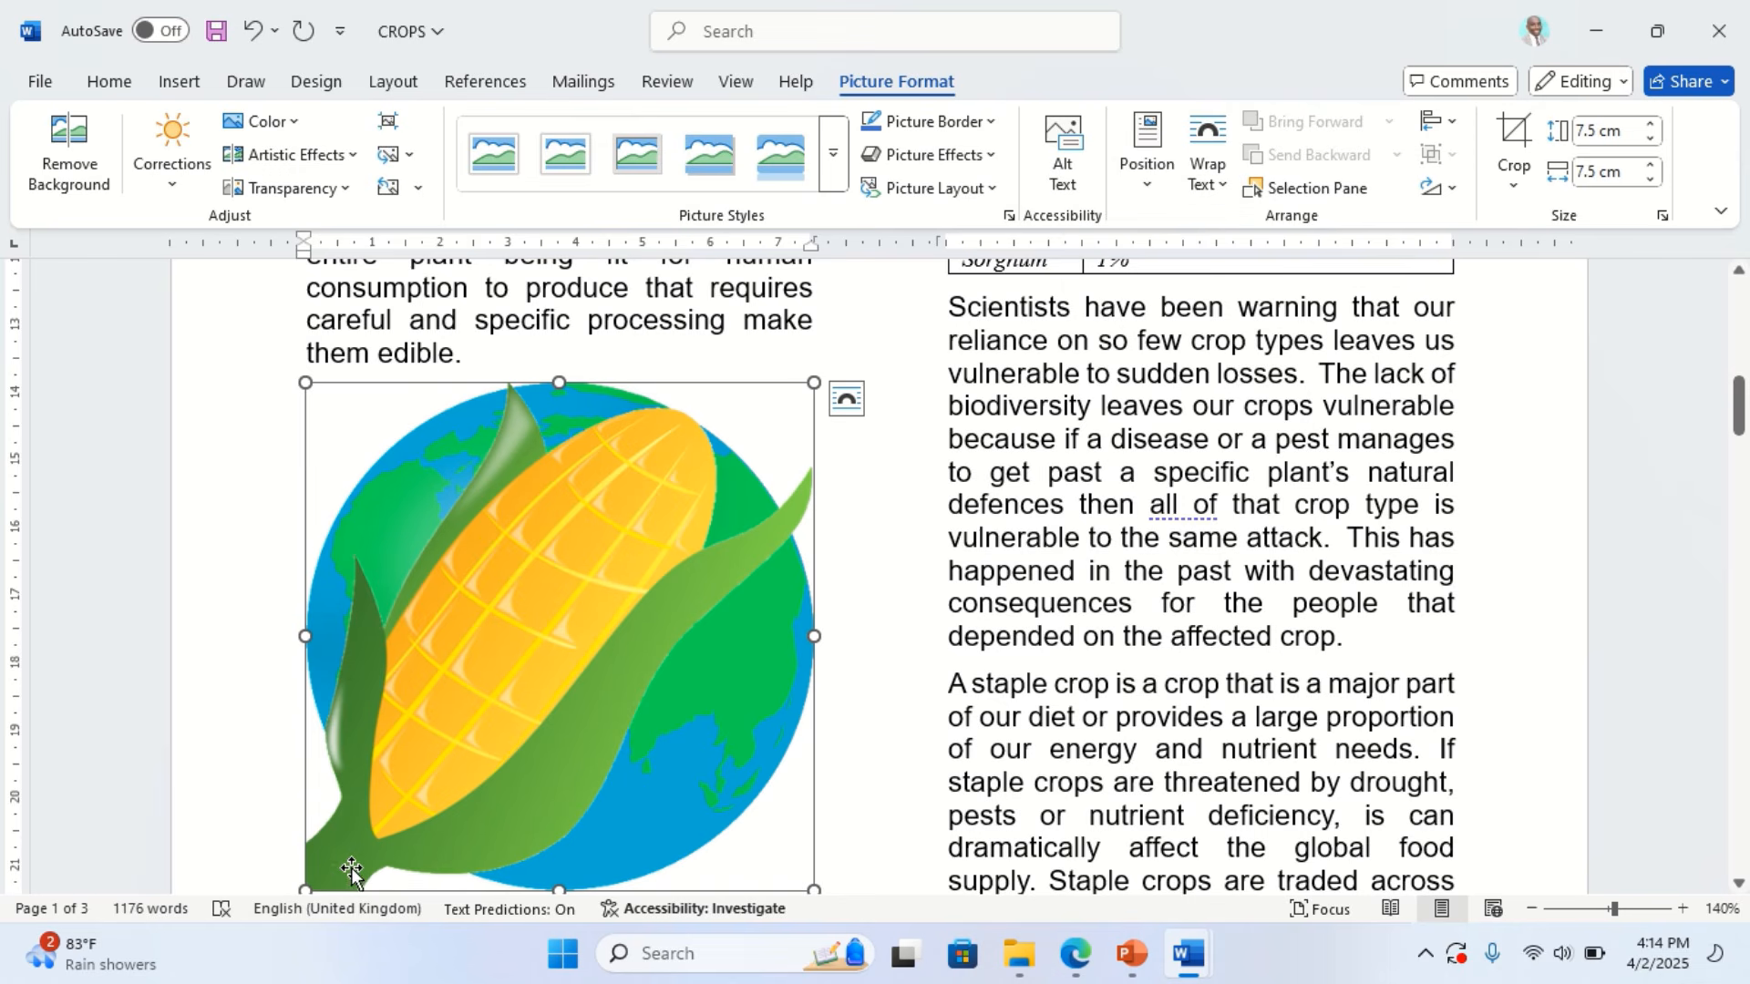
Switch to the task sheet and highlight task 12's formatting instruction with the 2 centimetre width and height requirements
click(1079, 956)
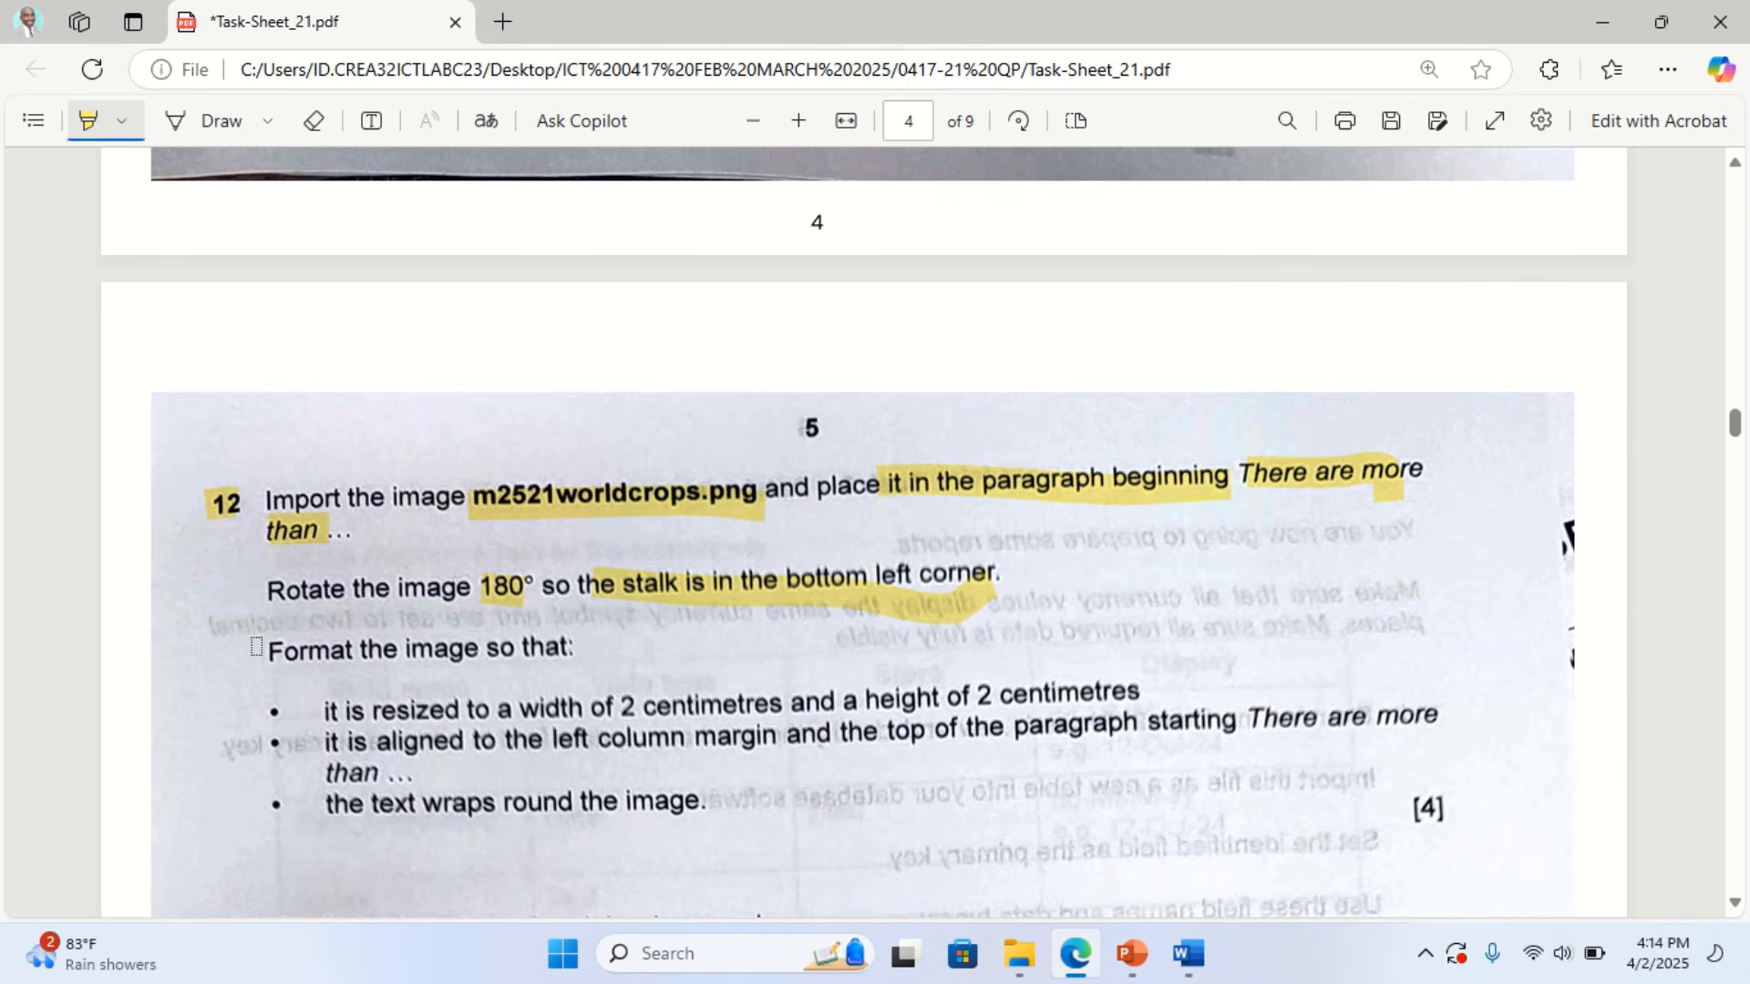
drag(262, 652, 597, 628)
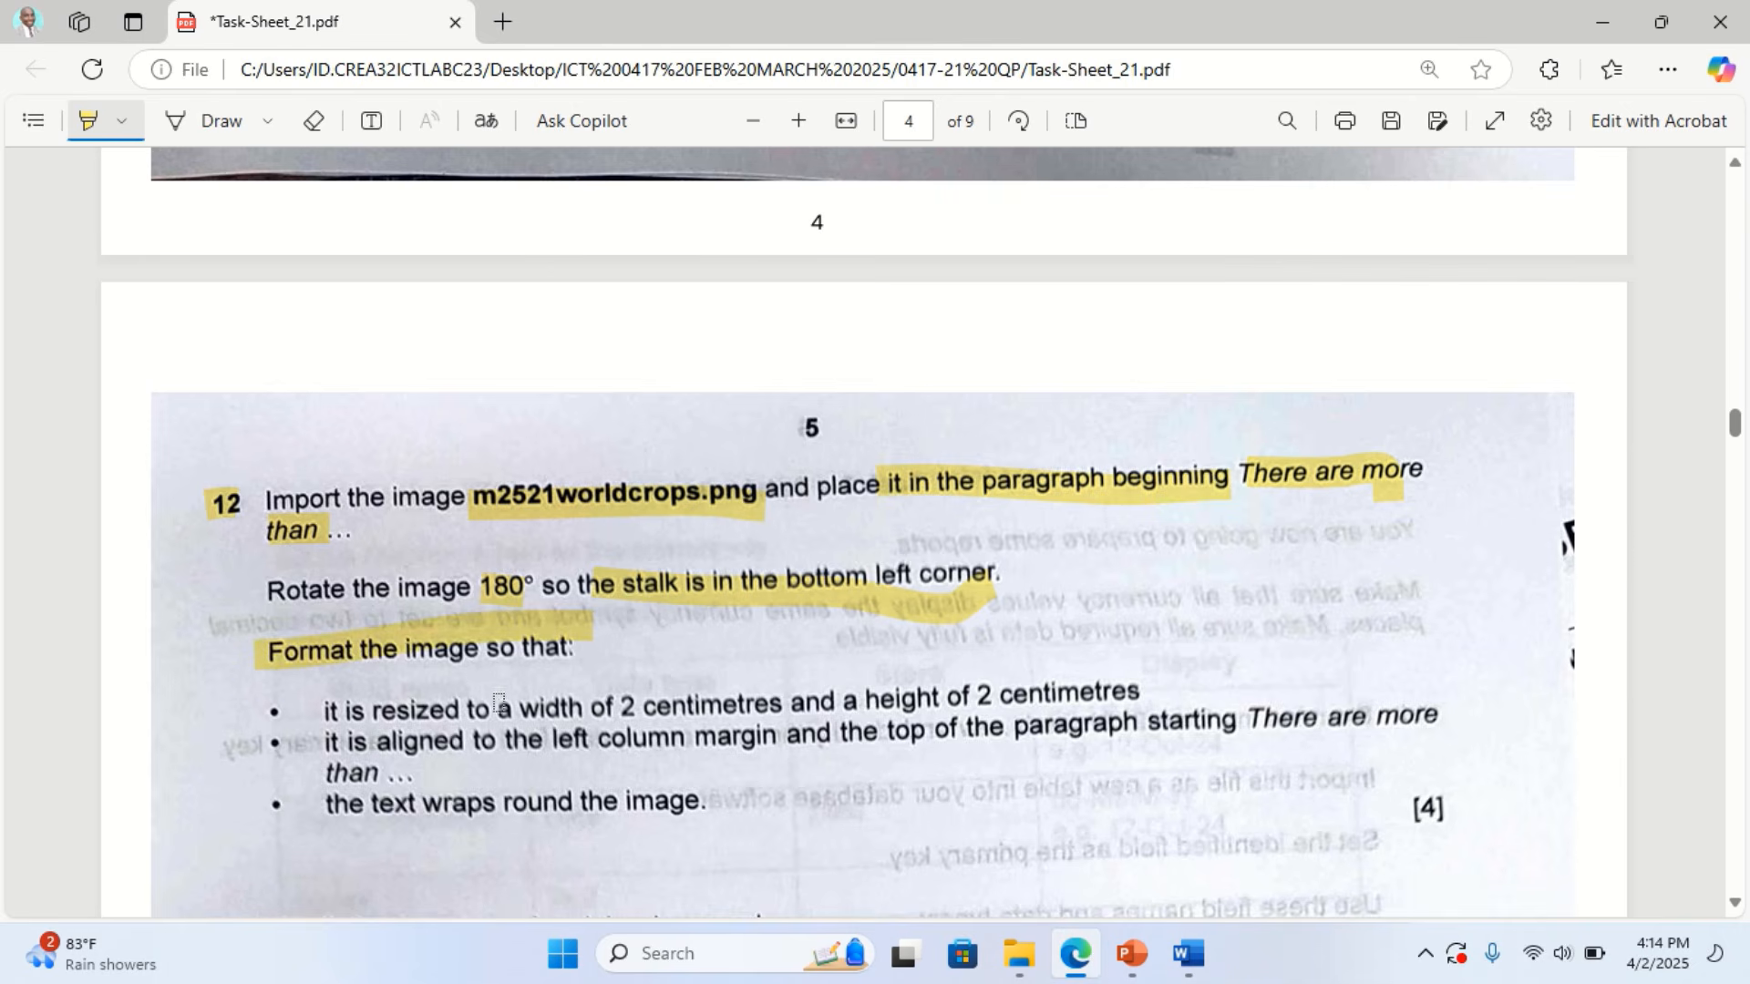
drag(480, 714, 1156, 688)
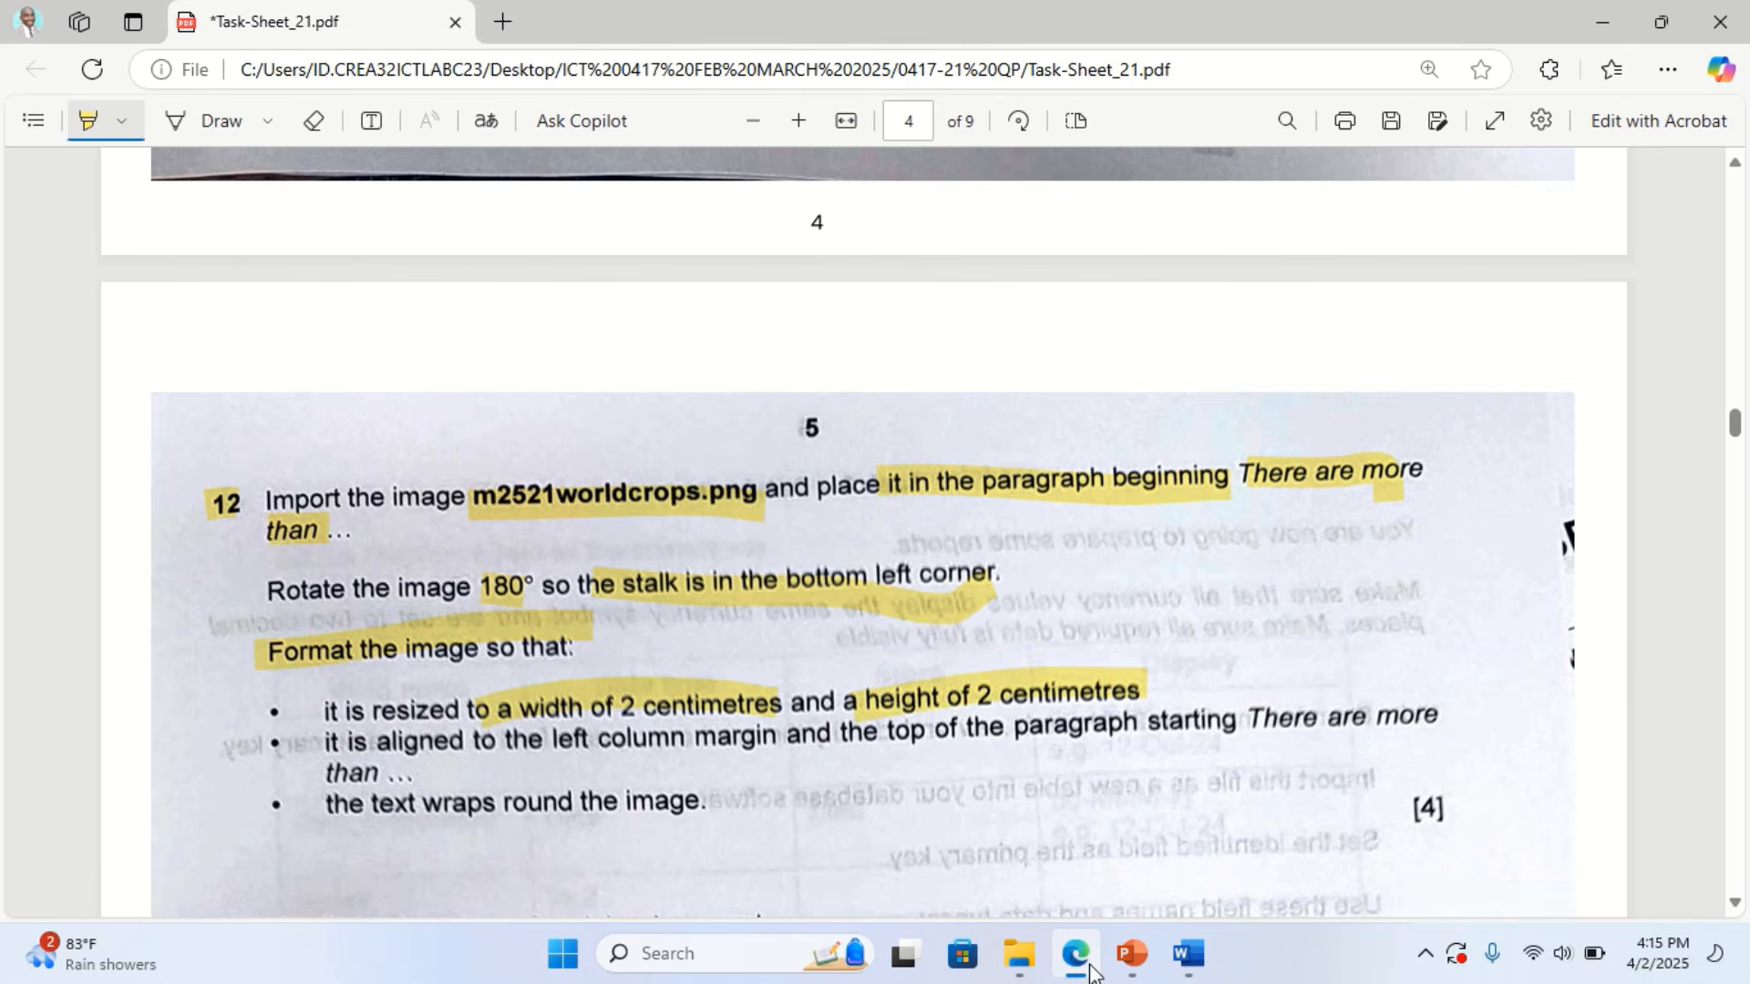
Return to the CROPS document and resize the worldcrops picture to 2 cm high by 2 cm wide
click(1188, 953)
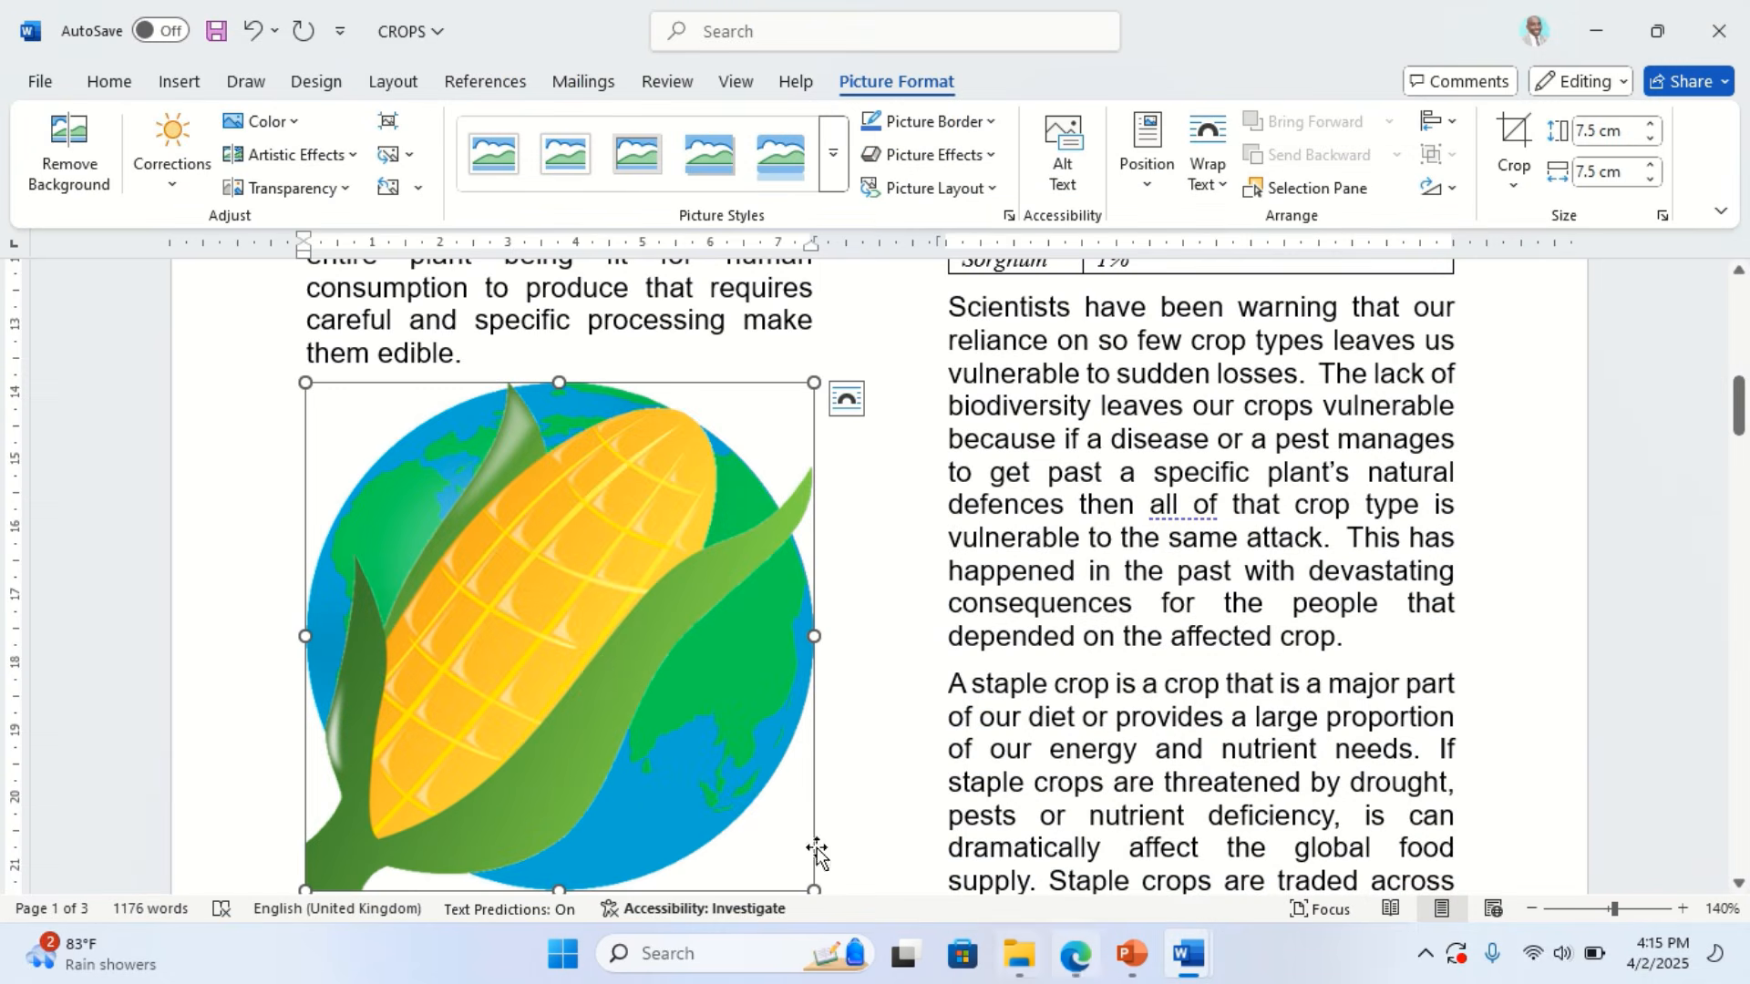
right_click(583, 629)
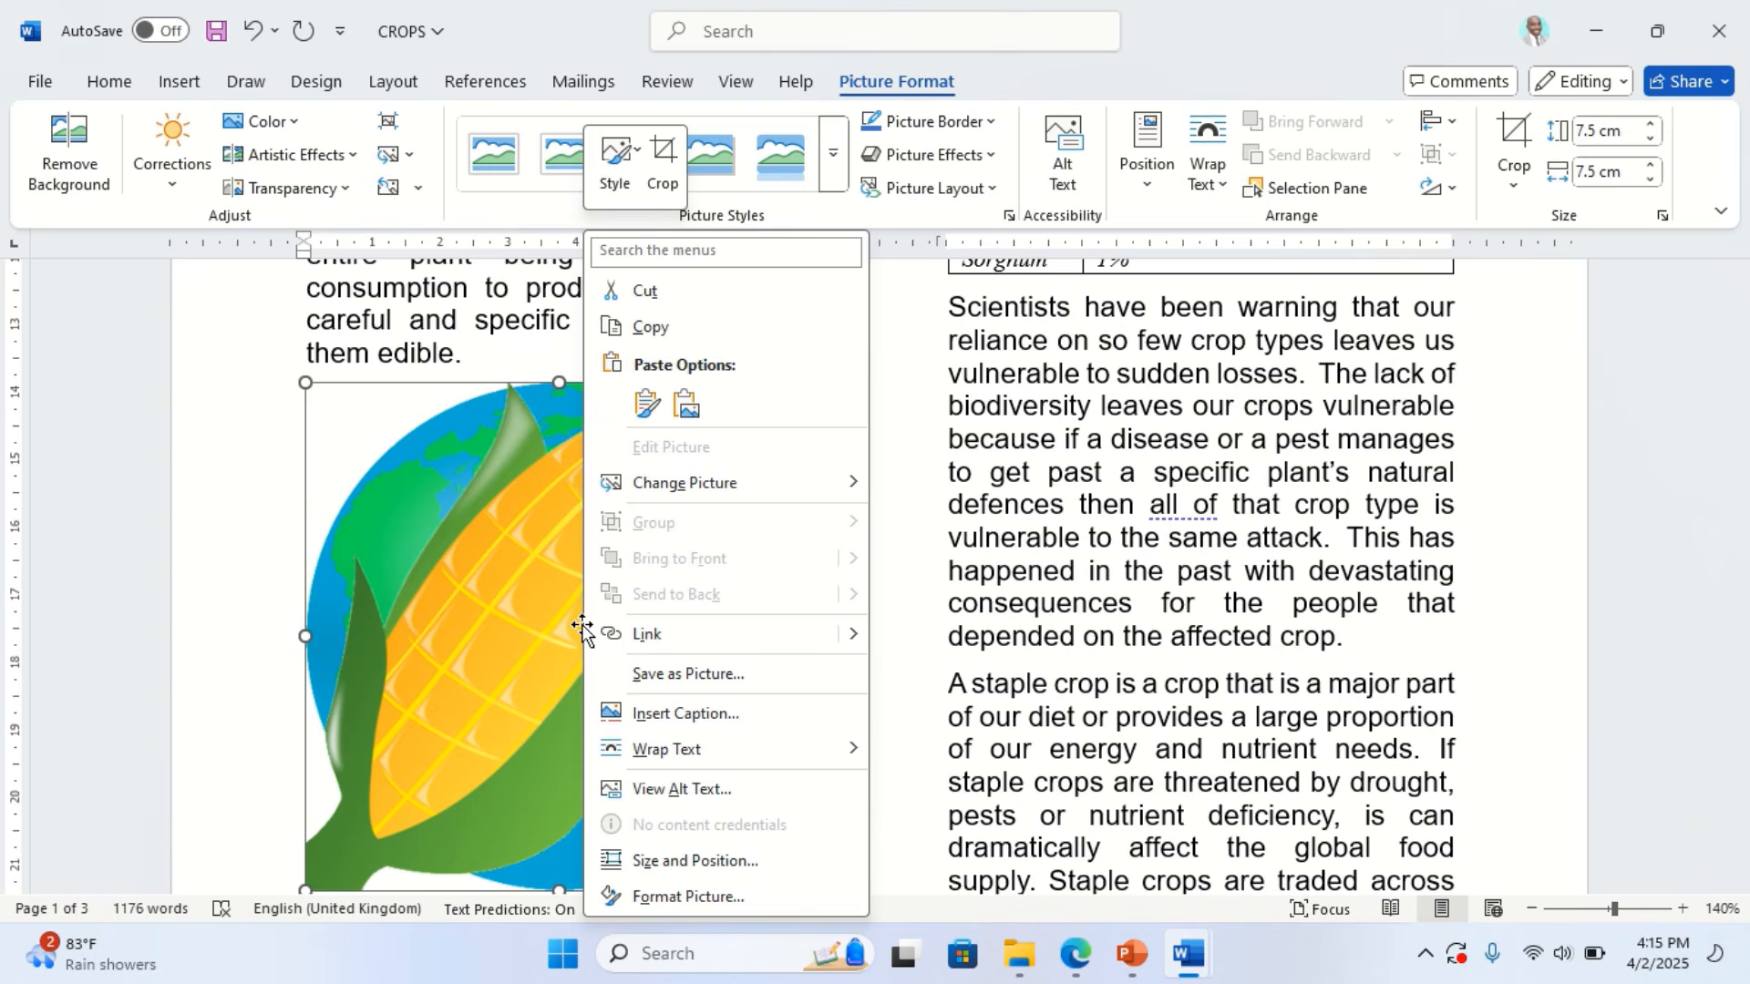
click(743, 860)
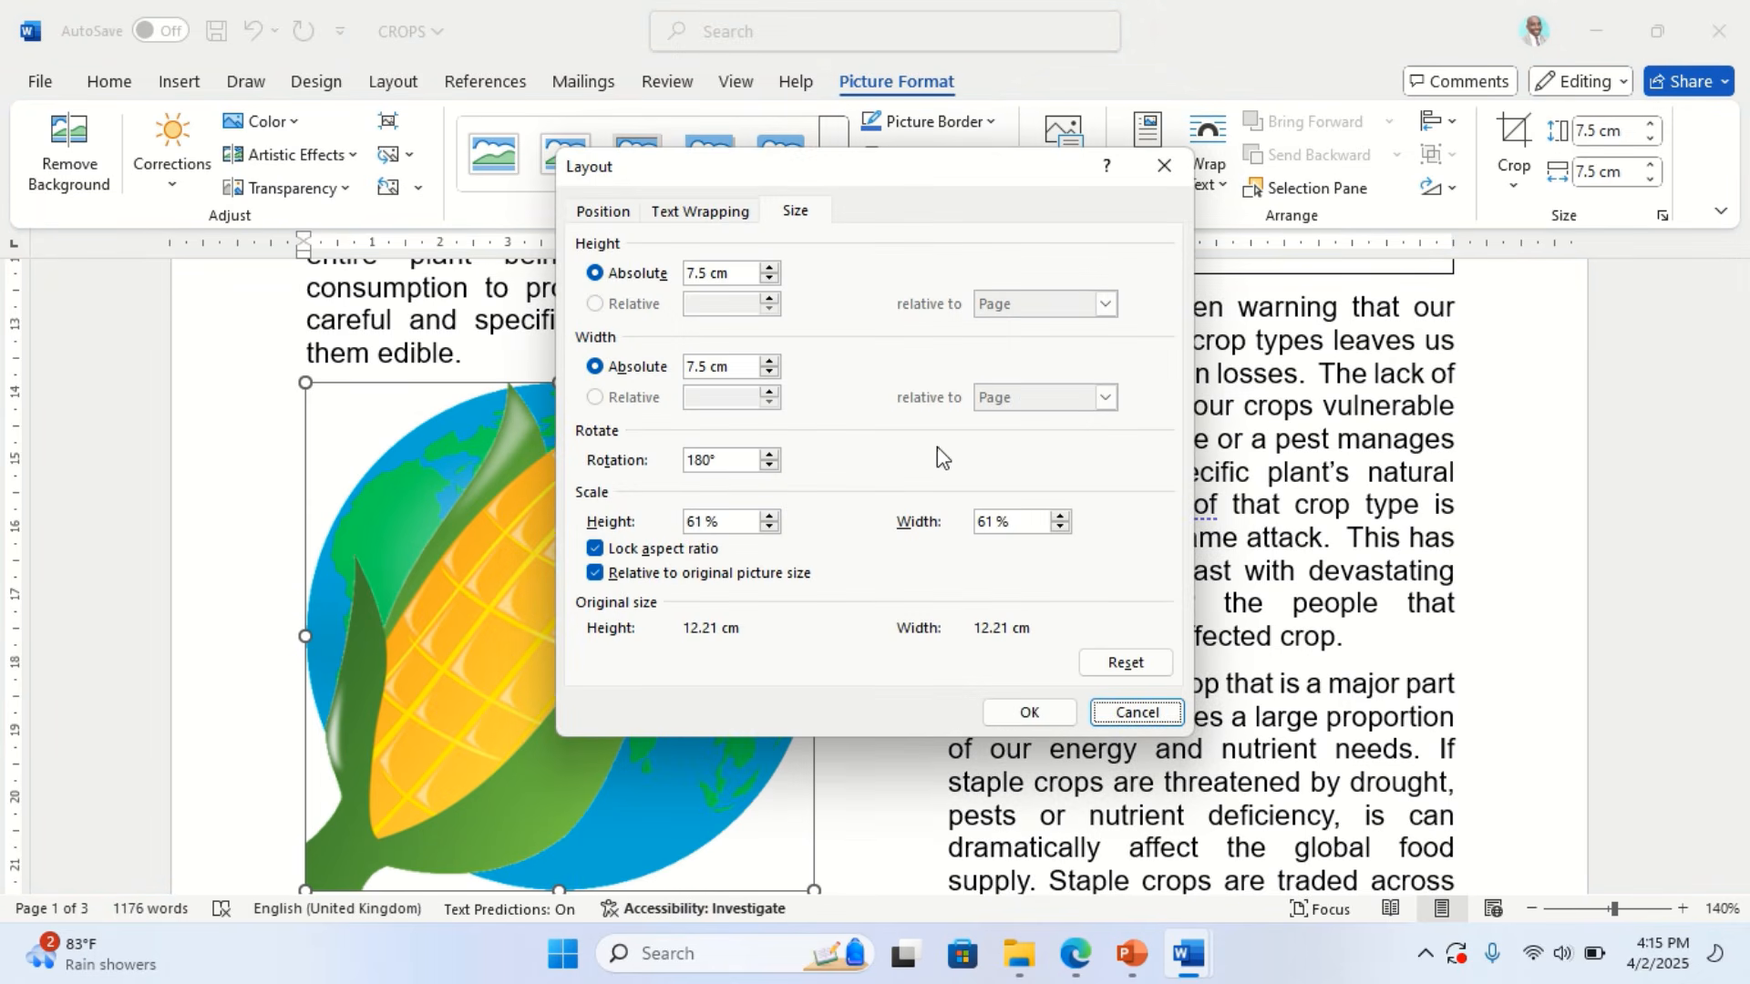
click(707, 275)
text(2)
click(707, 368)
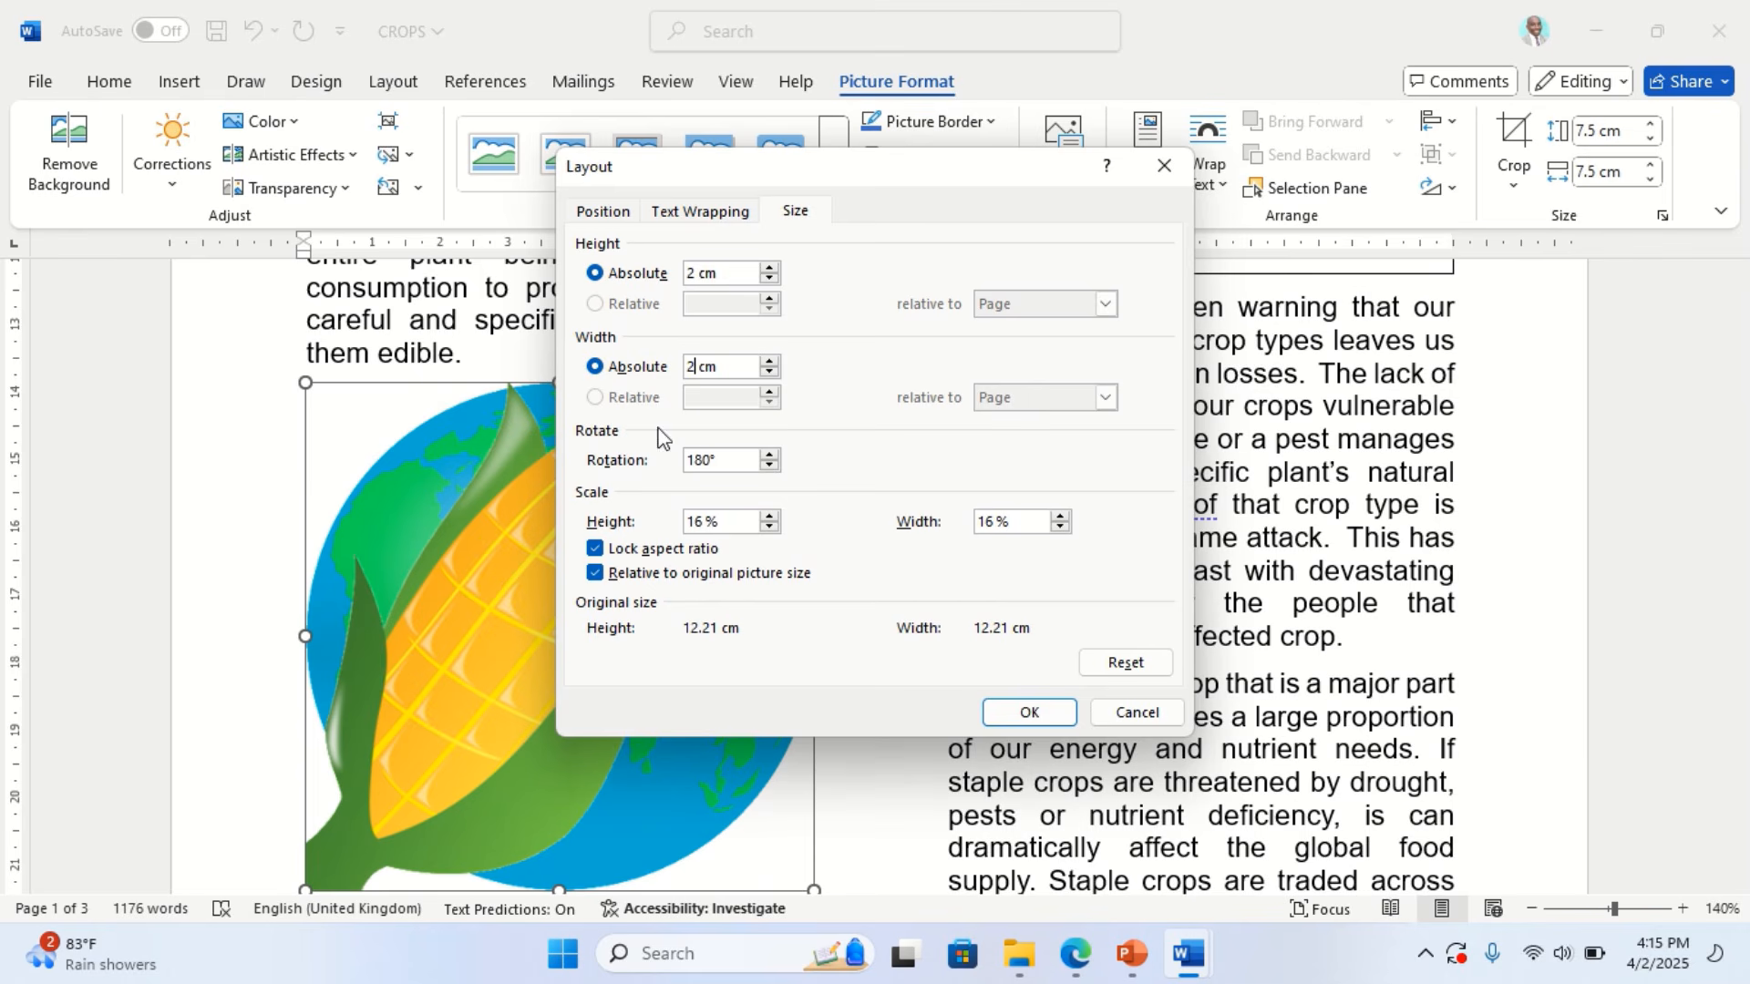
click(1027, 714)
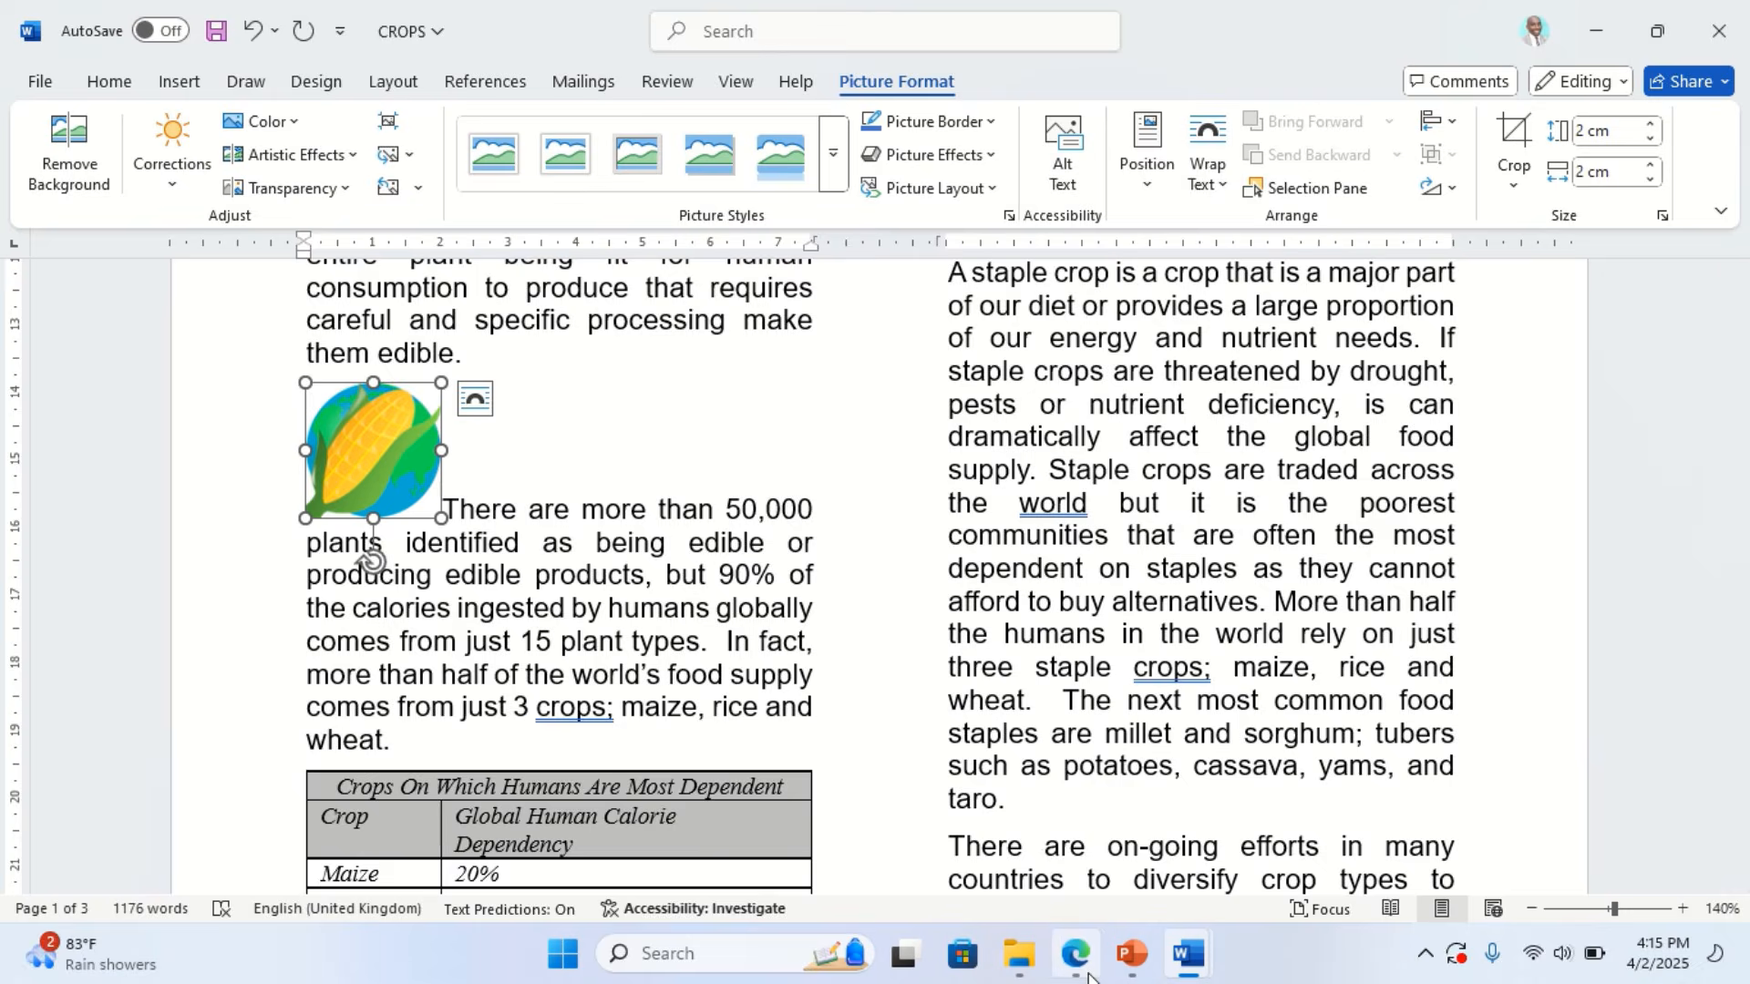
Highlight the task sheet's left column margin alignment instruction, and apply Square text wrapping to the picture in the CROPS document
key(alt+Tab)
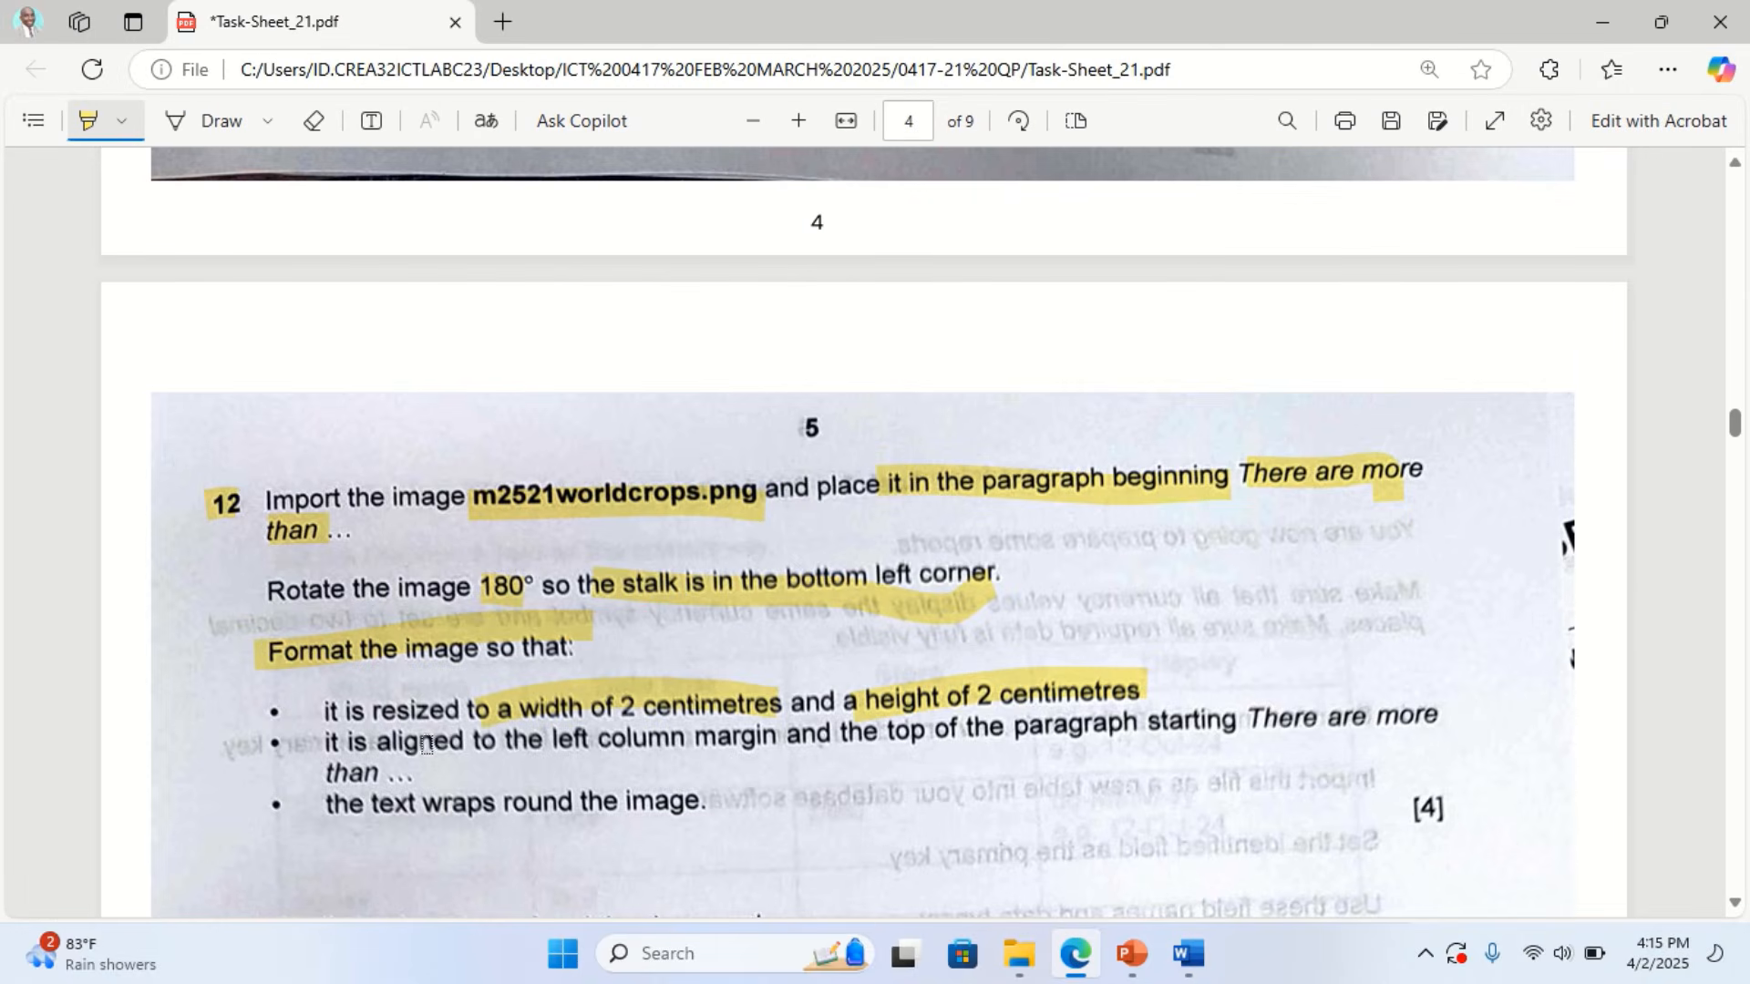
mouse_move(332, 743)
mouse_down()
mouse_move(547, 764)
mouse_move(829, 736)
mouse_move(1244, 752)
mouse_up()
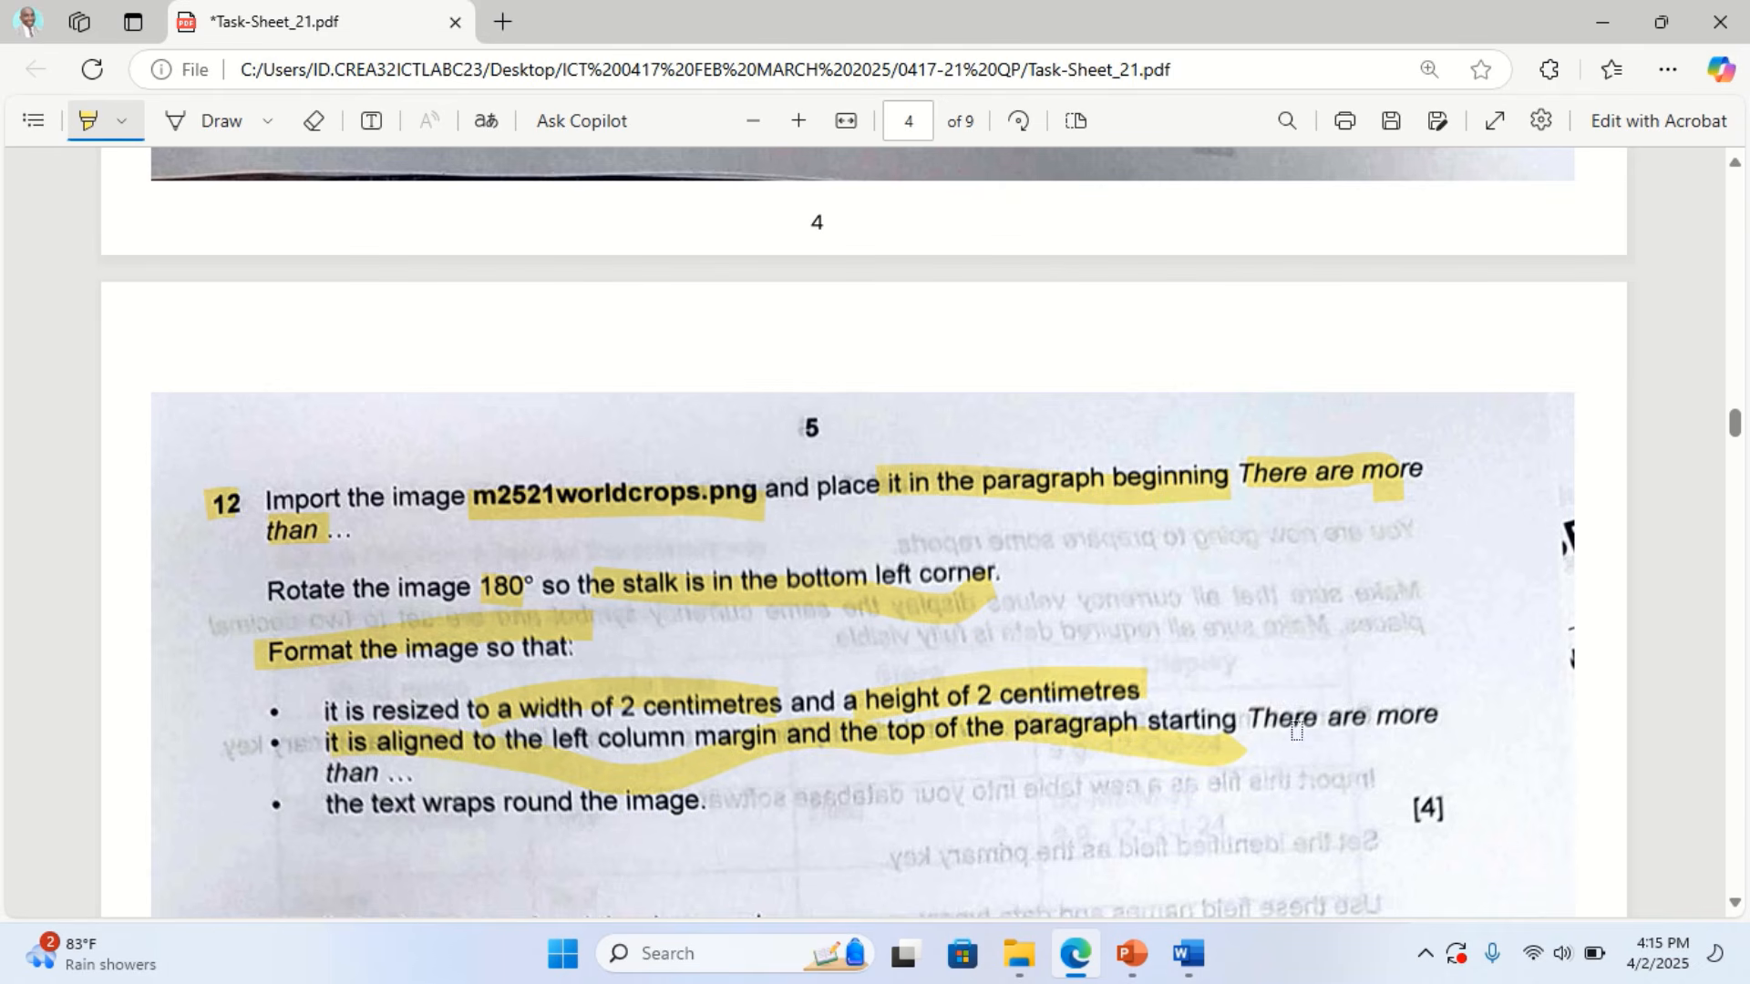
click(1189, 953)
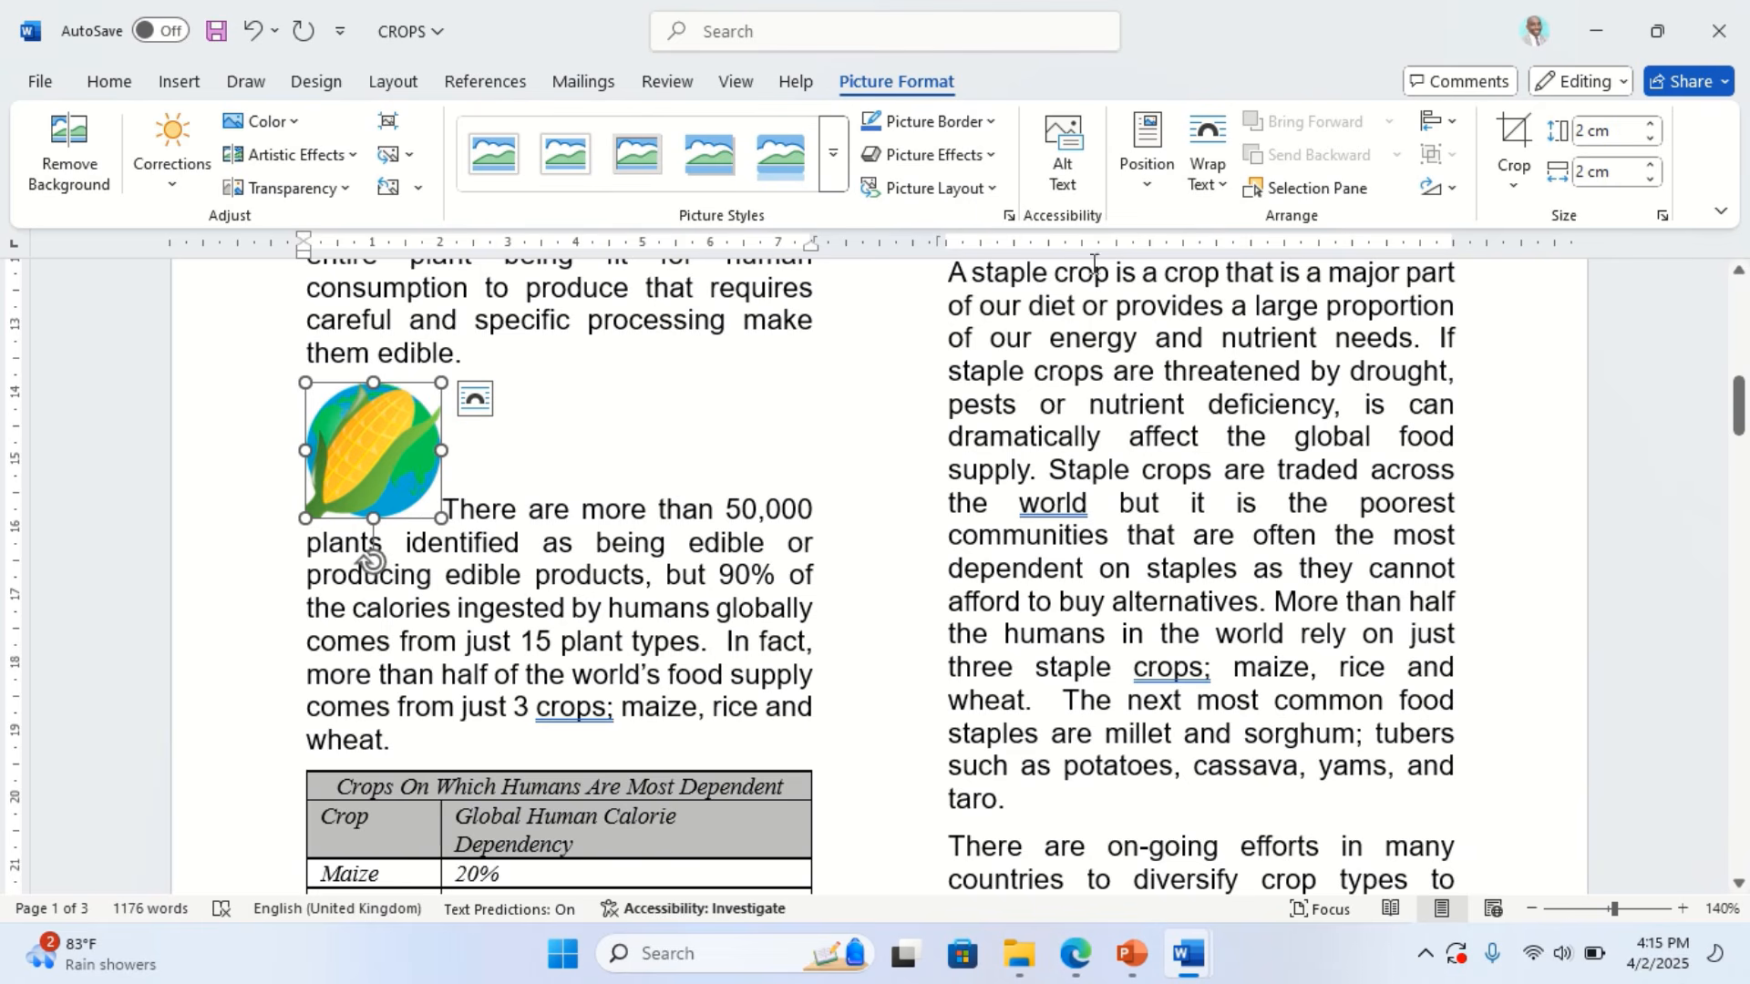
click(1228, 185)
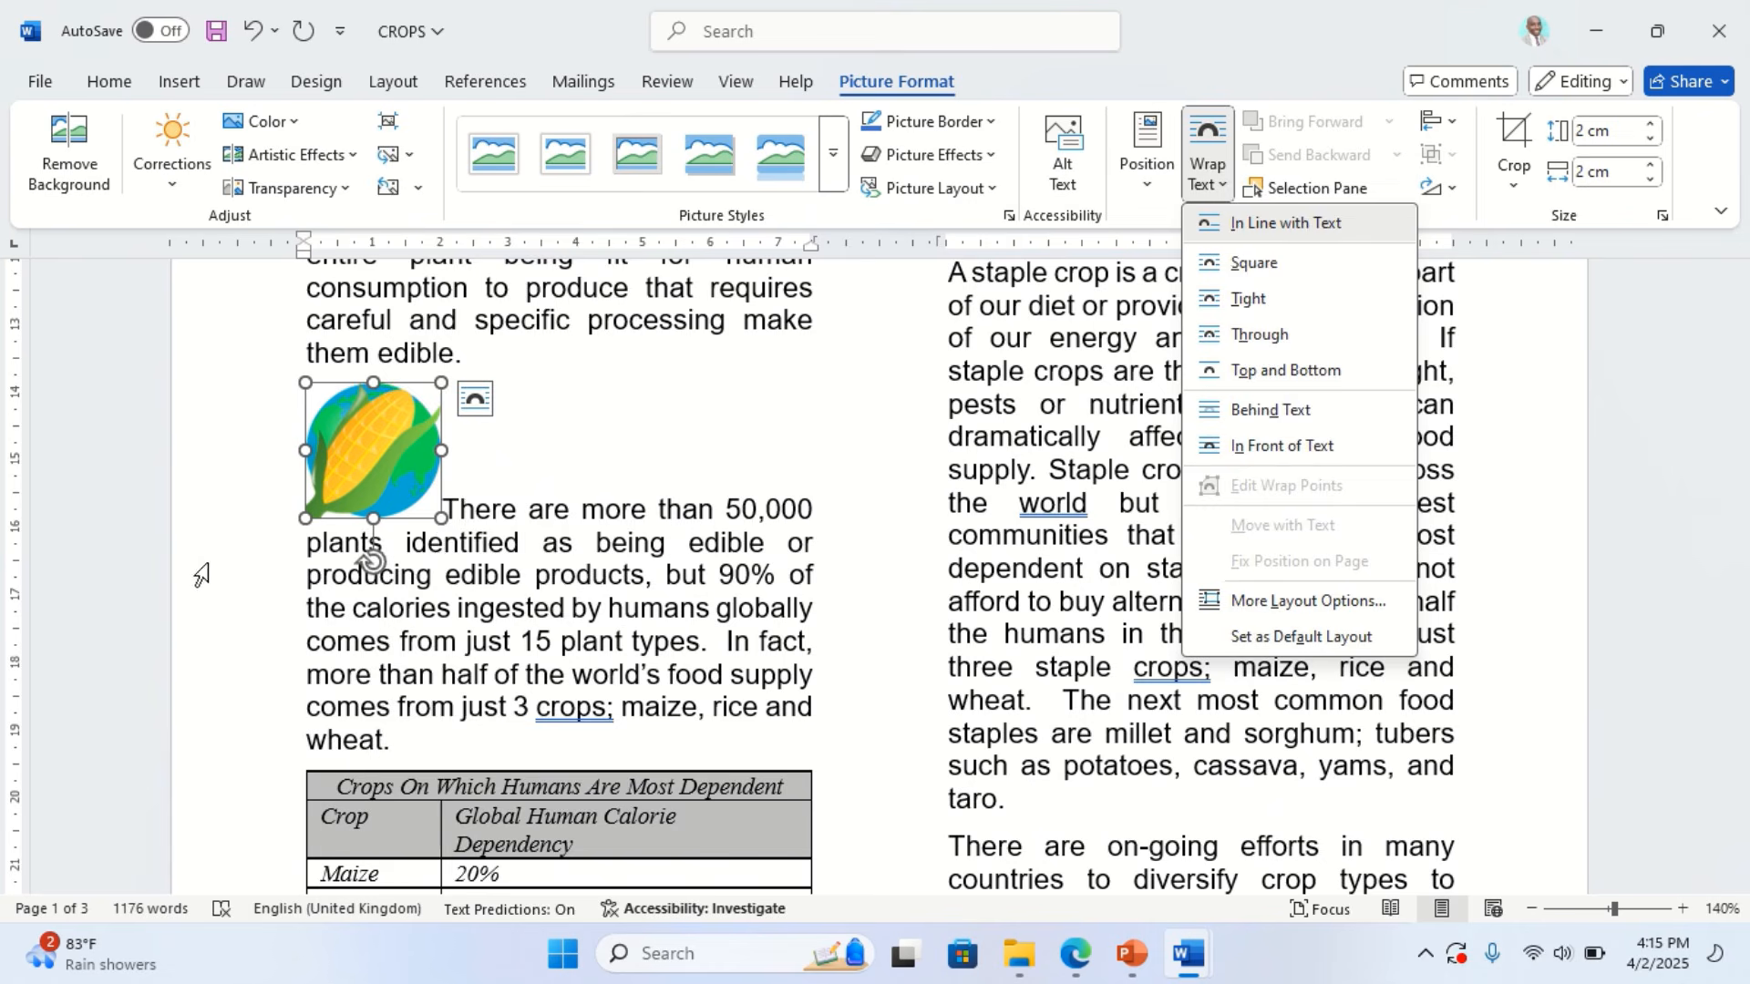
right_click(359, 466)
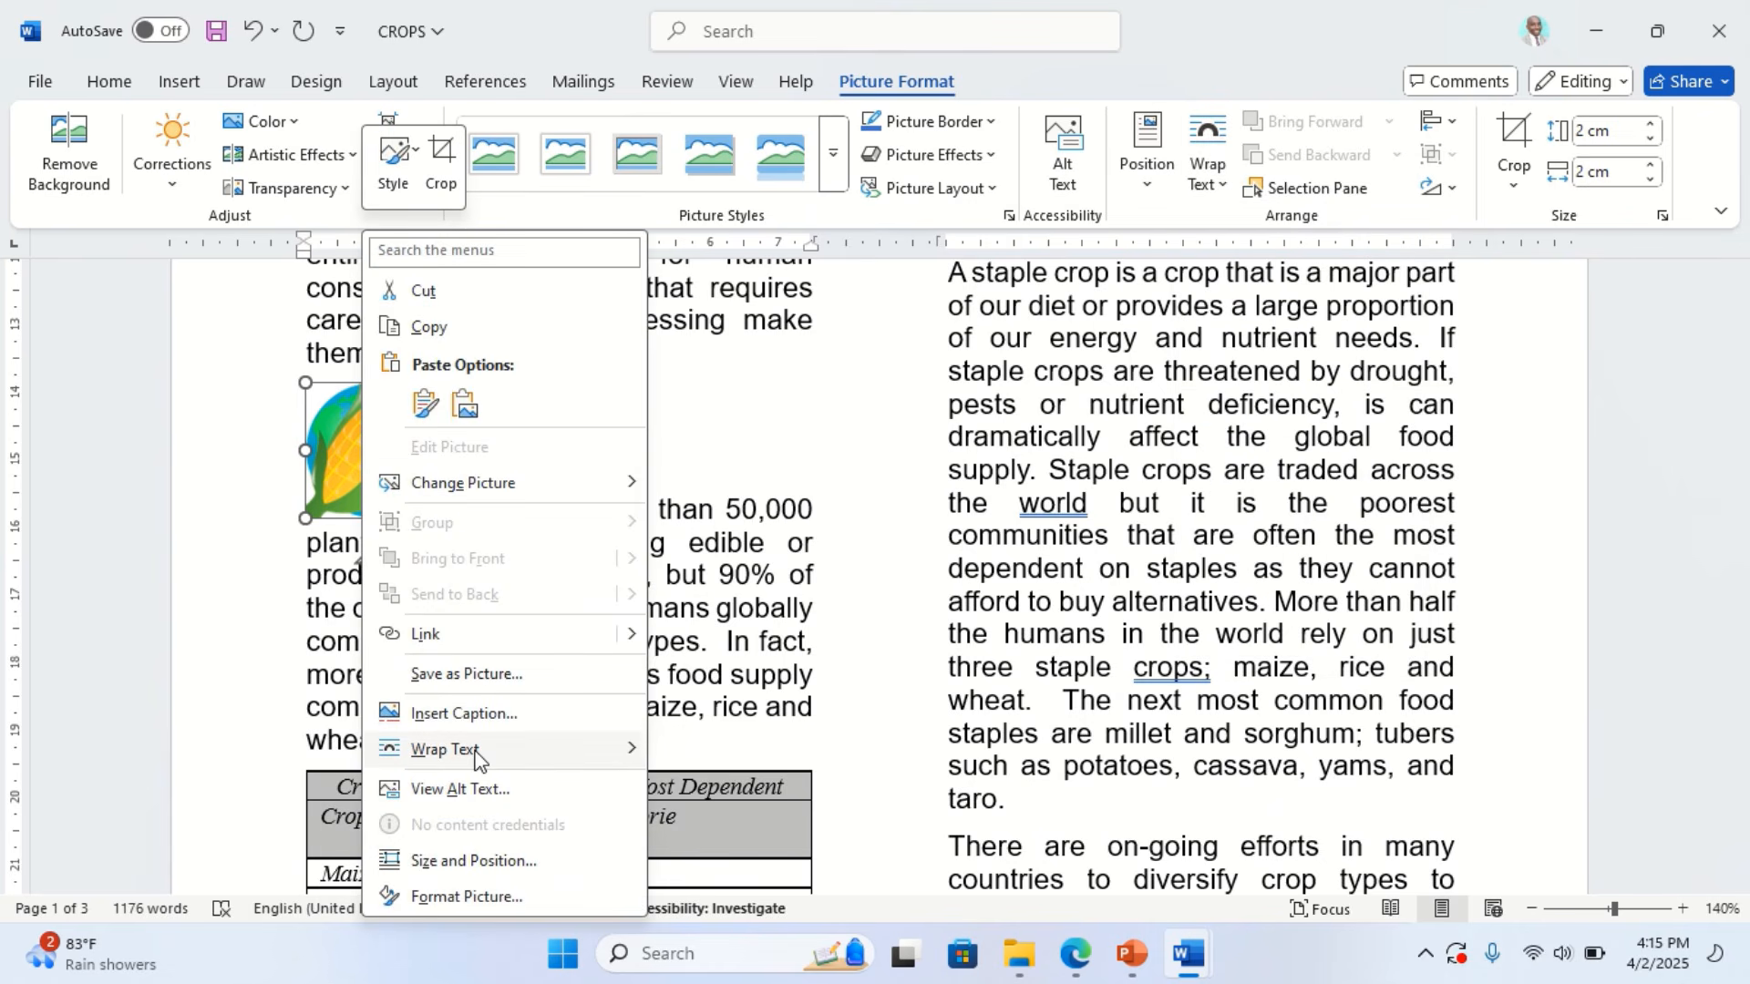
mouse_move(476, 758)
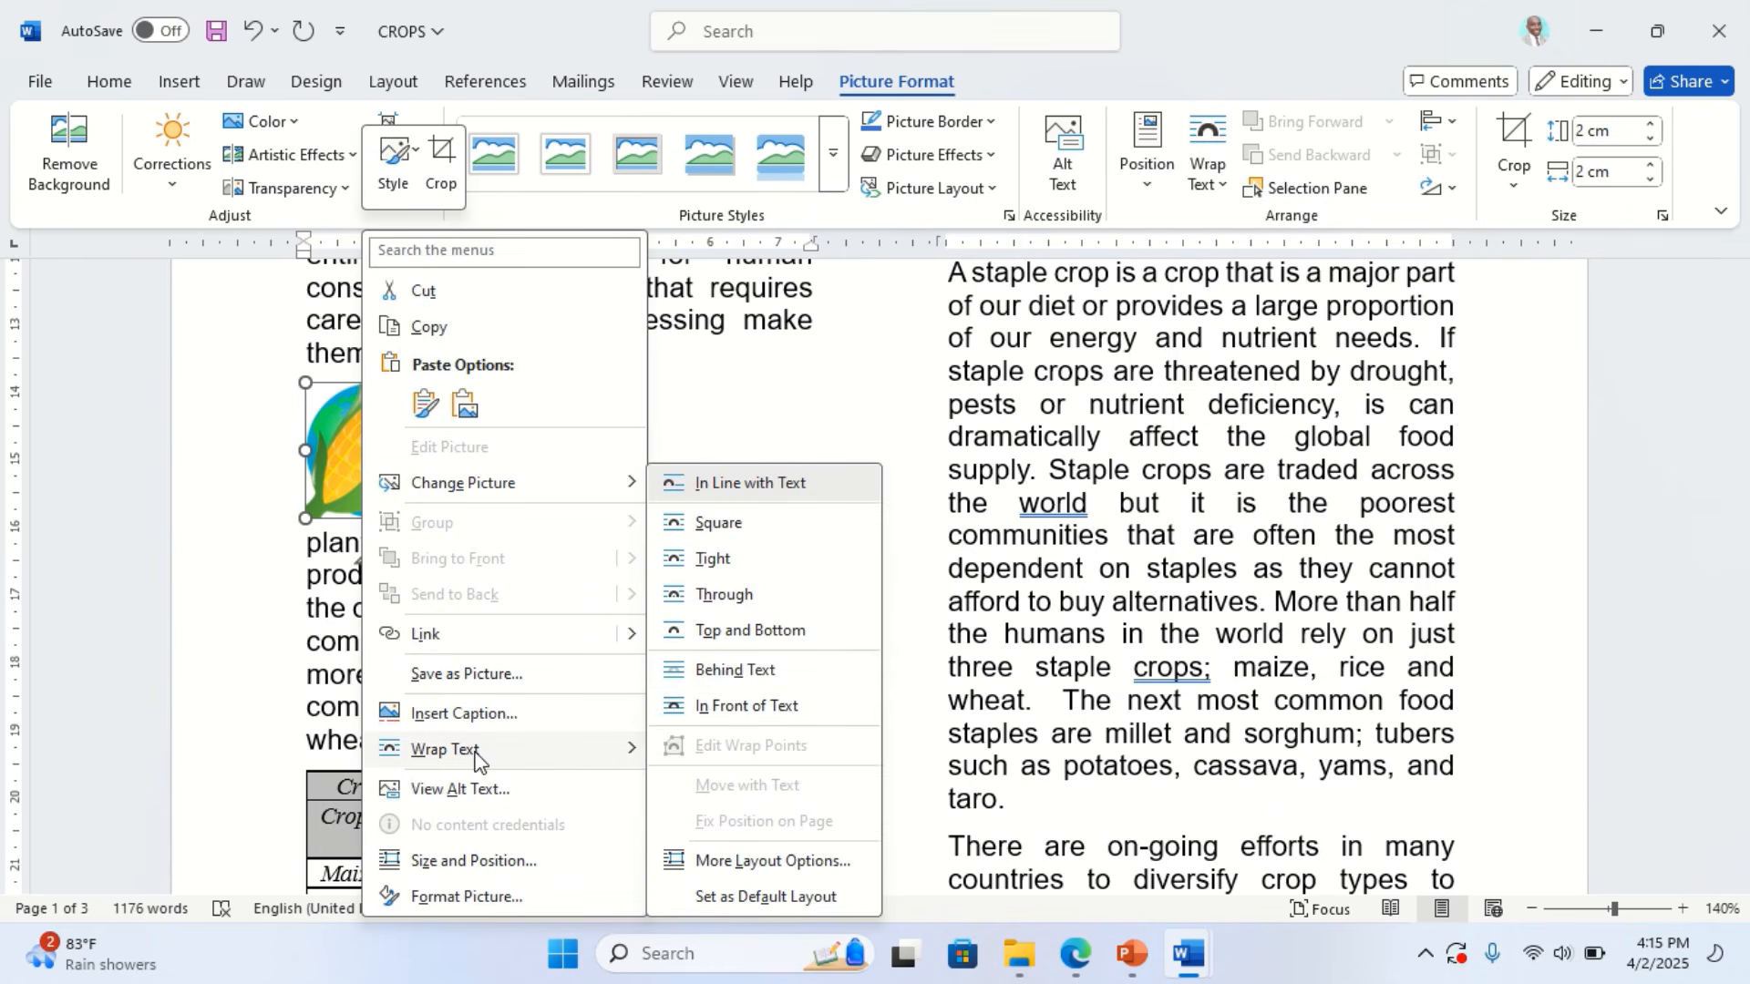
click(713, 532)
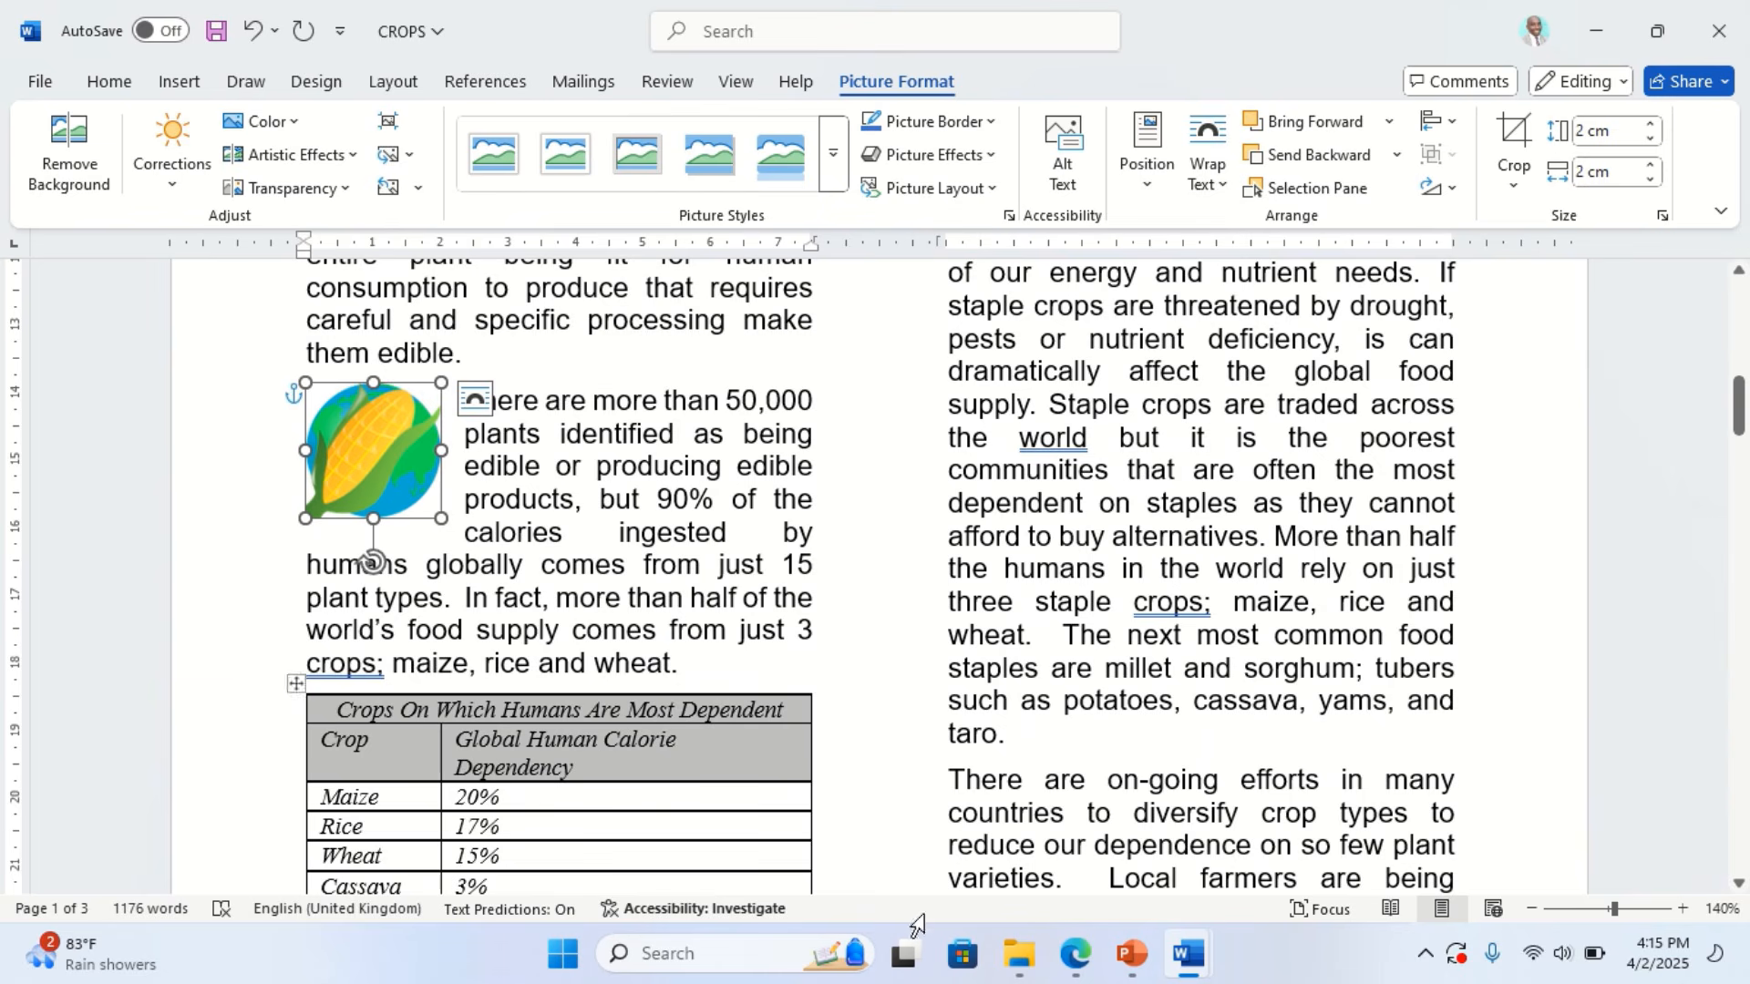
Switch to the task sheet and highlight the [4] marks at the end of task 12
click(1076, 954)
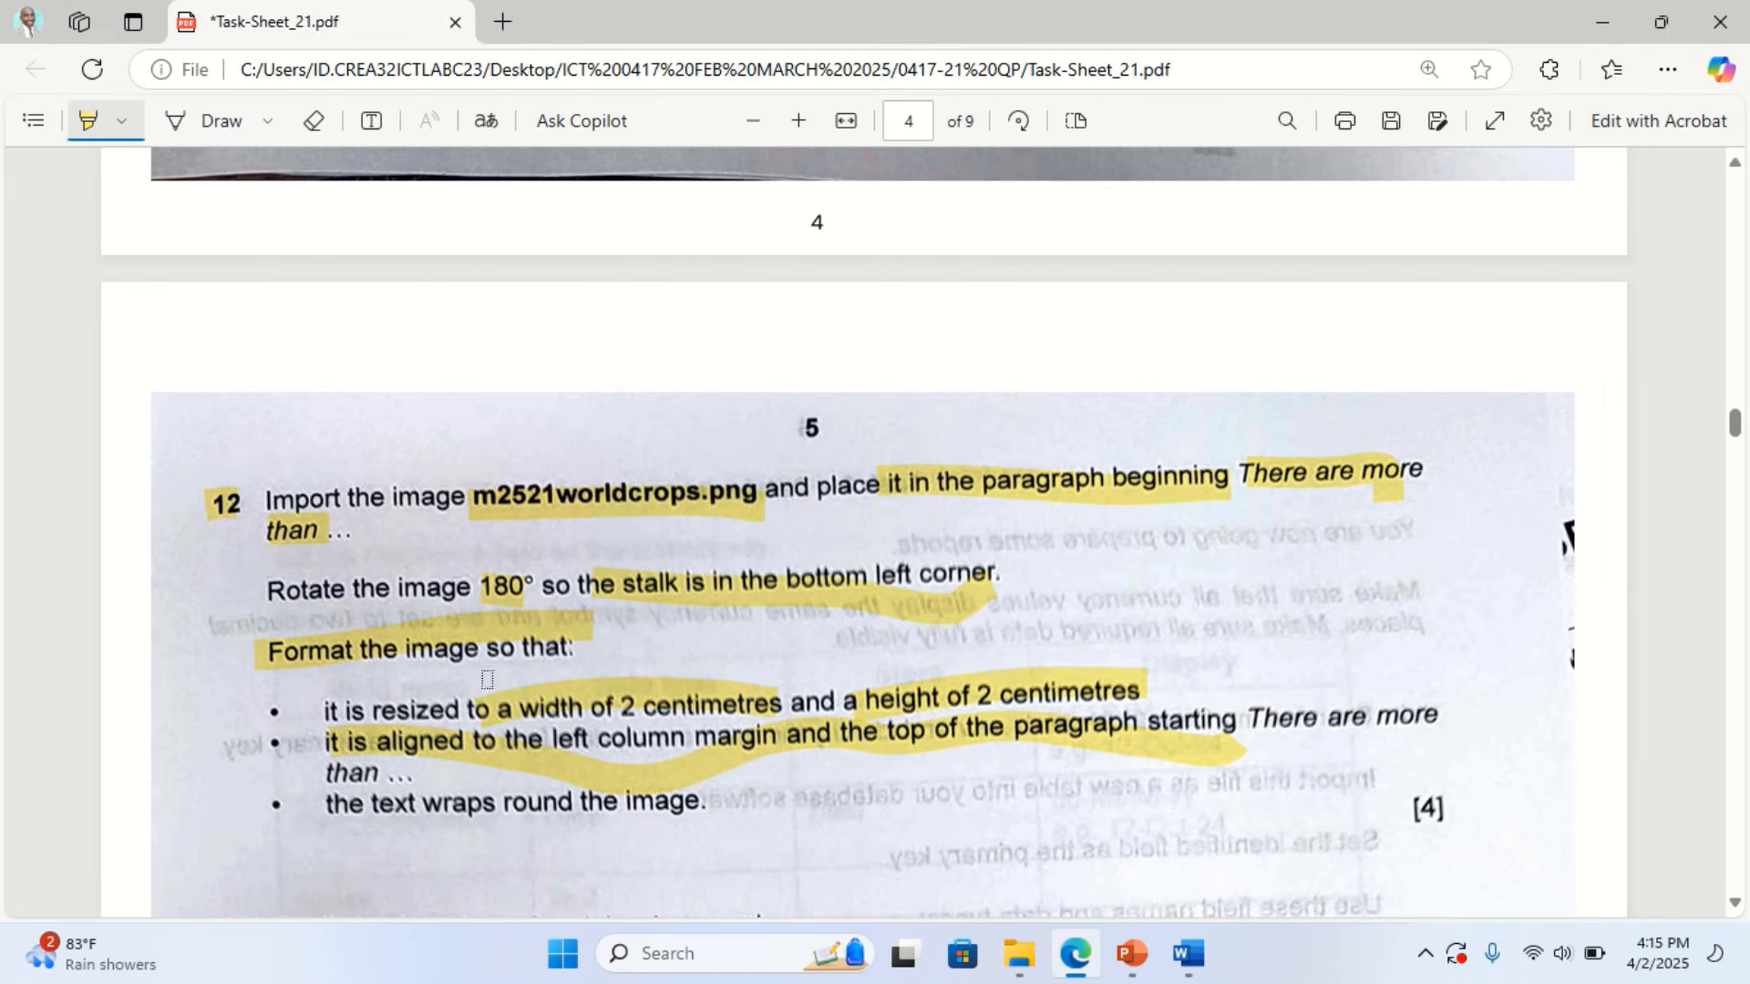
scroll(1273, 642, down, 2)
drag(1392, 673, 1453, 680)
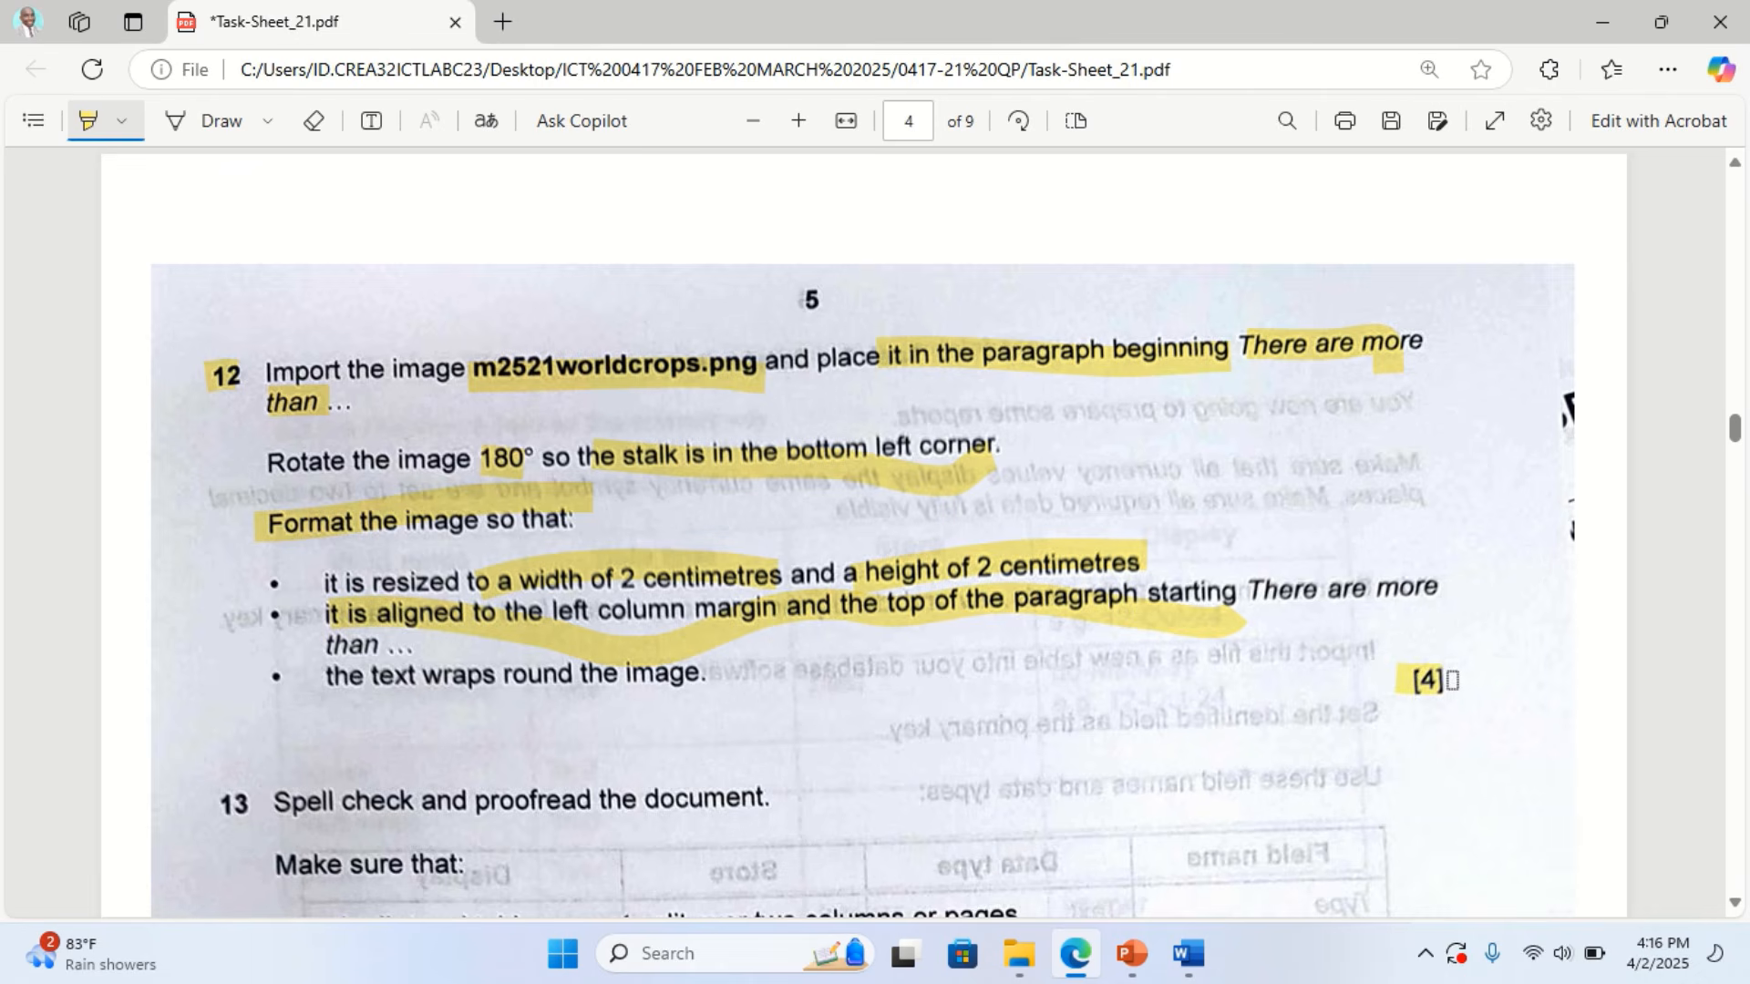
Return to the CROPS document and check the picture's placement and text wrapping in the "There are more than" paragraph
click(1080, 956)
scroll(559, 508, up, 3)
click(560, 508)
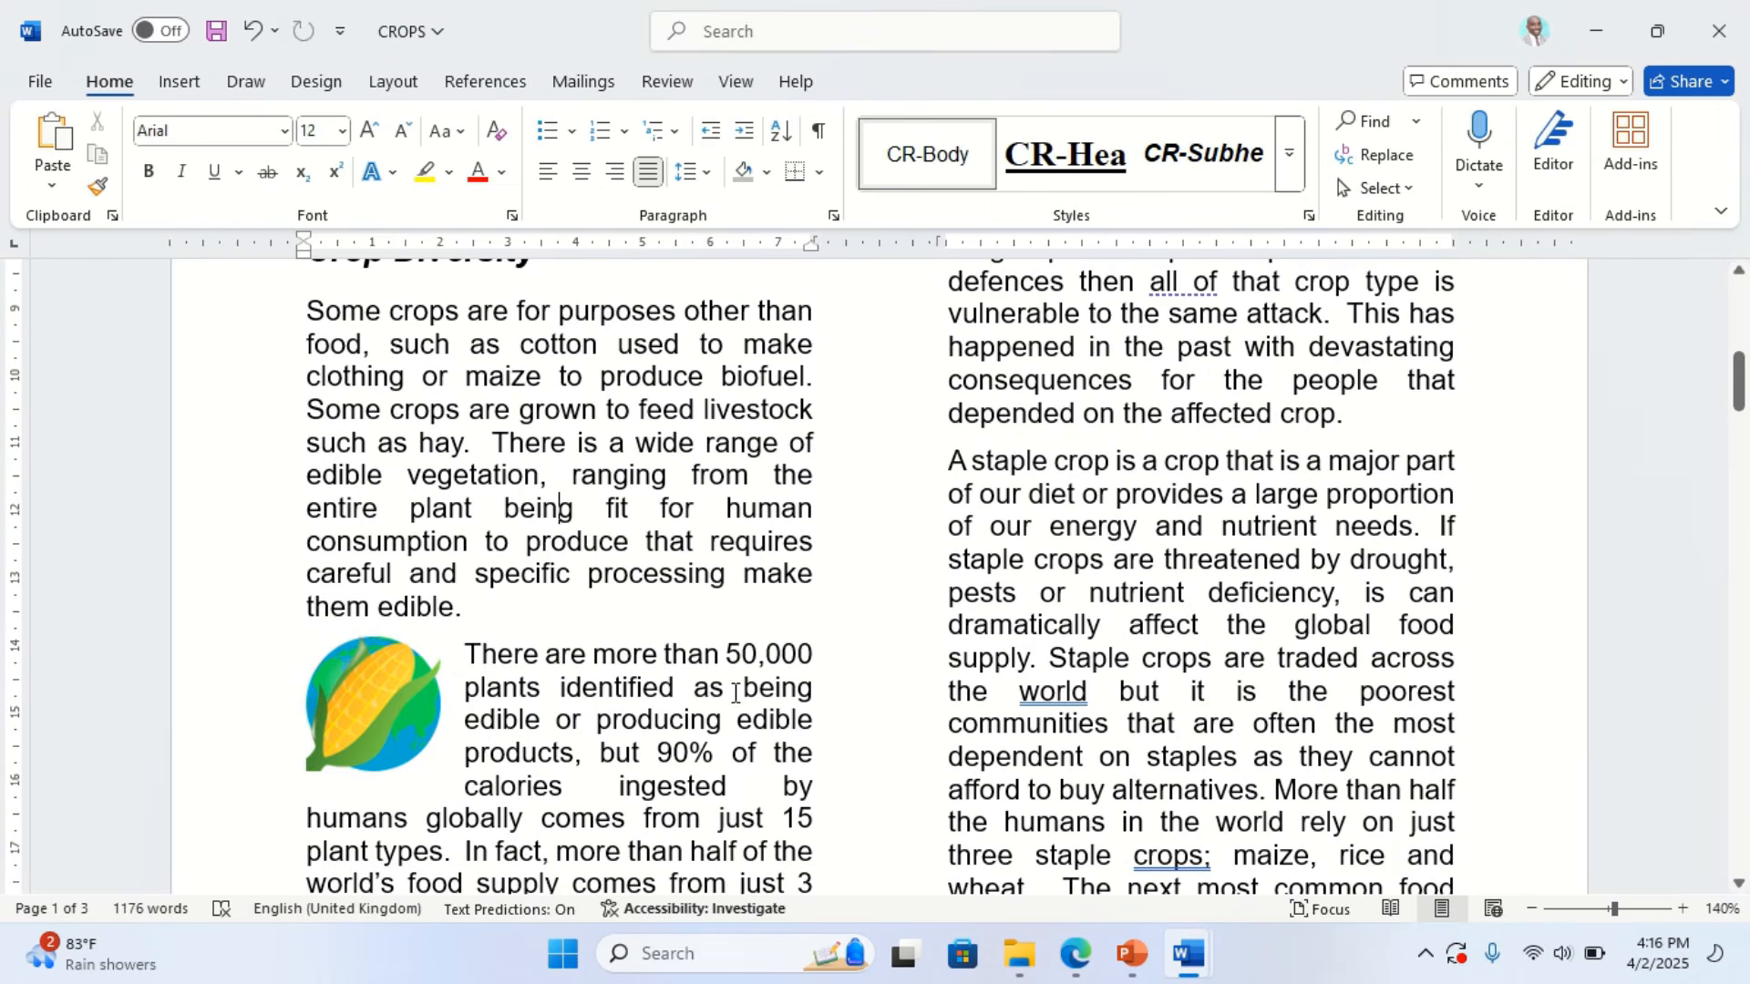
scroll(735, 693, down, 3)
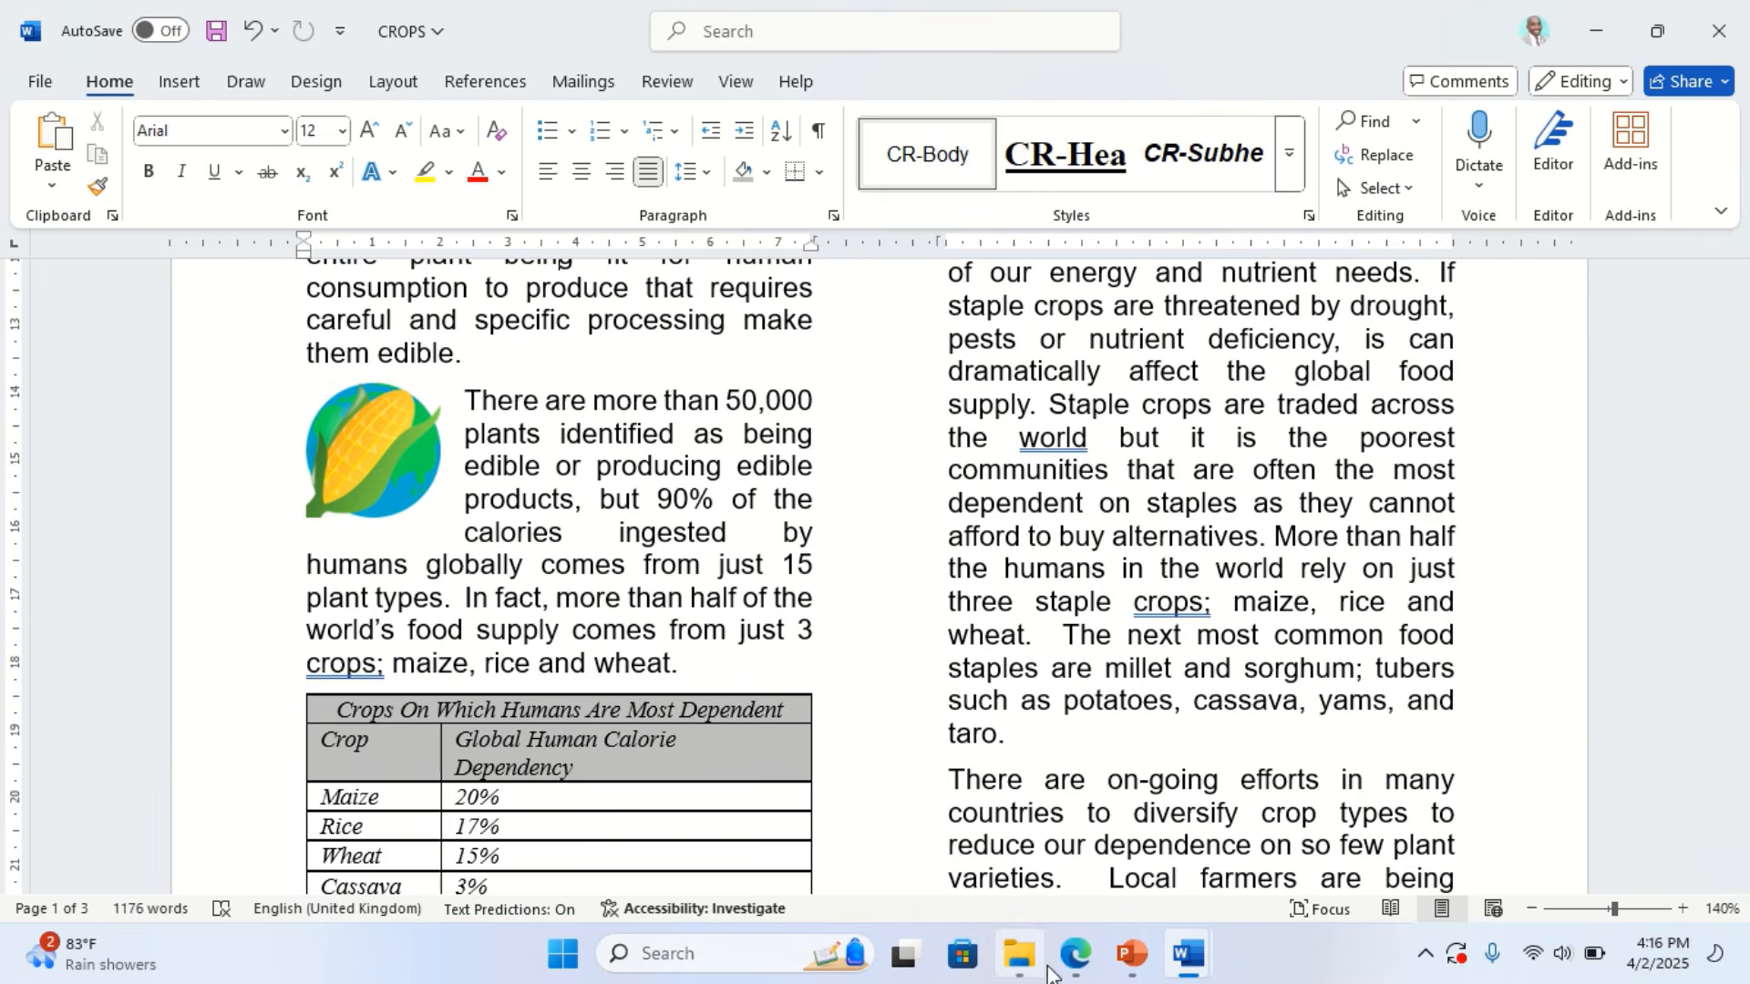
Switch to the task sheet and highlight task number 13 and its instruction to spell check and proofread the document
click(1076, 955)
scroll(572, 709, down, 1)
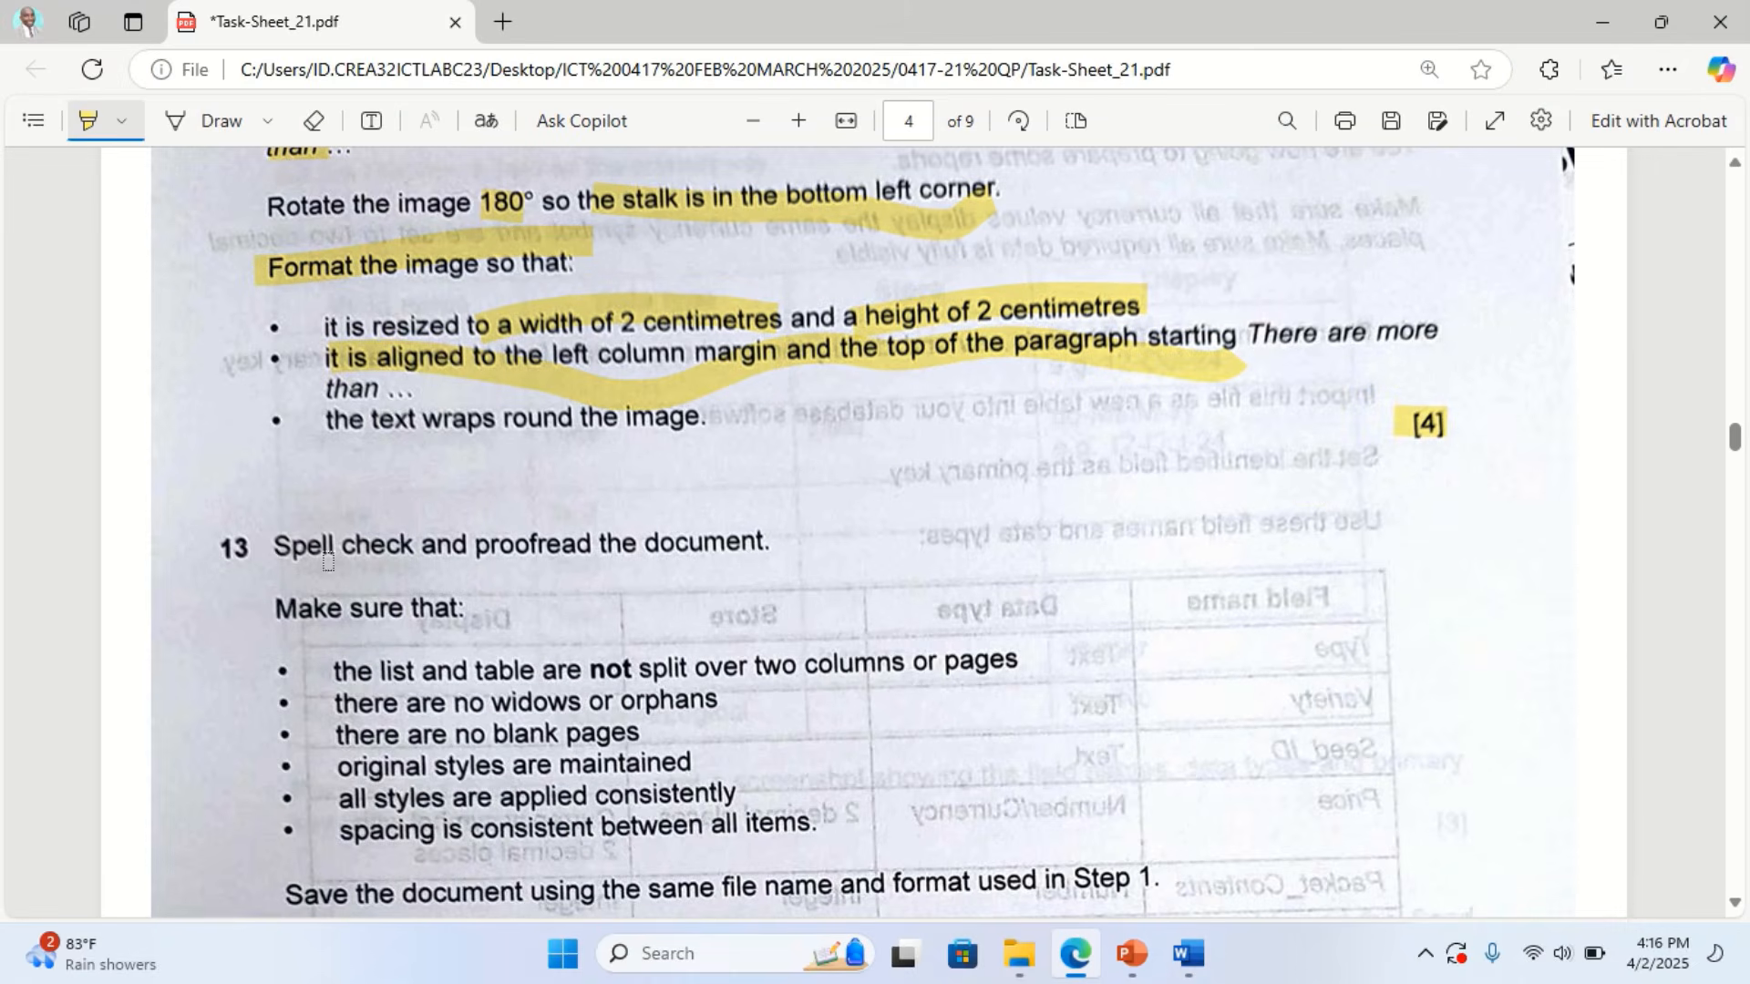
drag(256, 543, 793, 543)
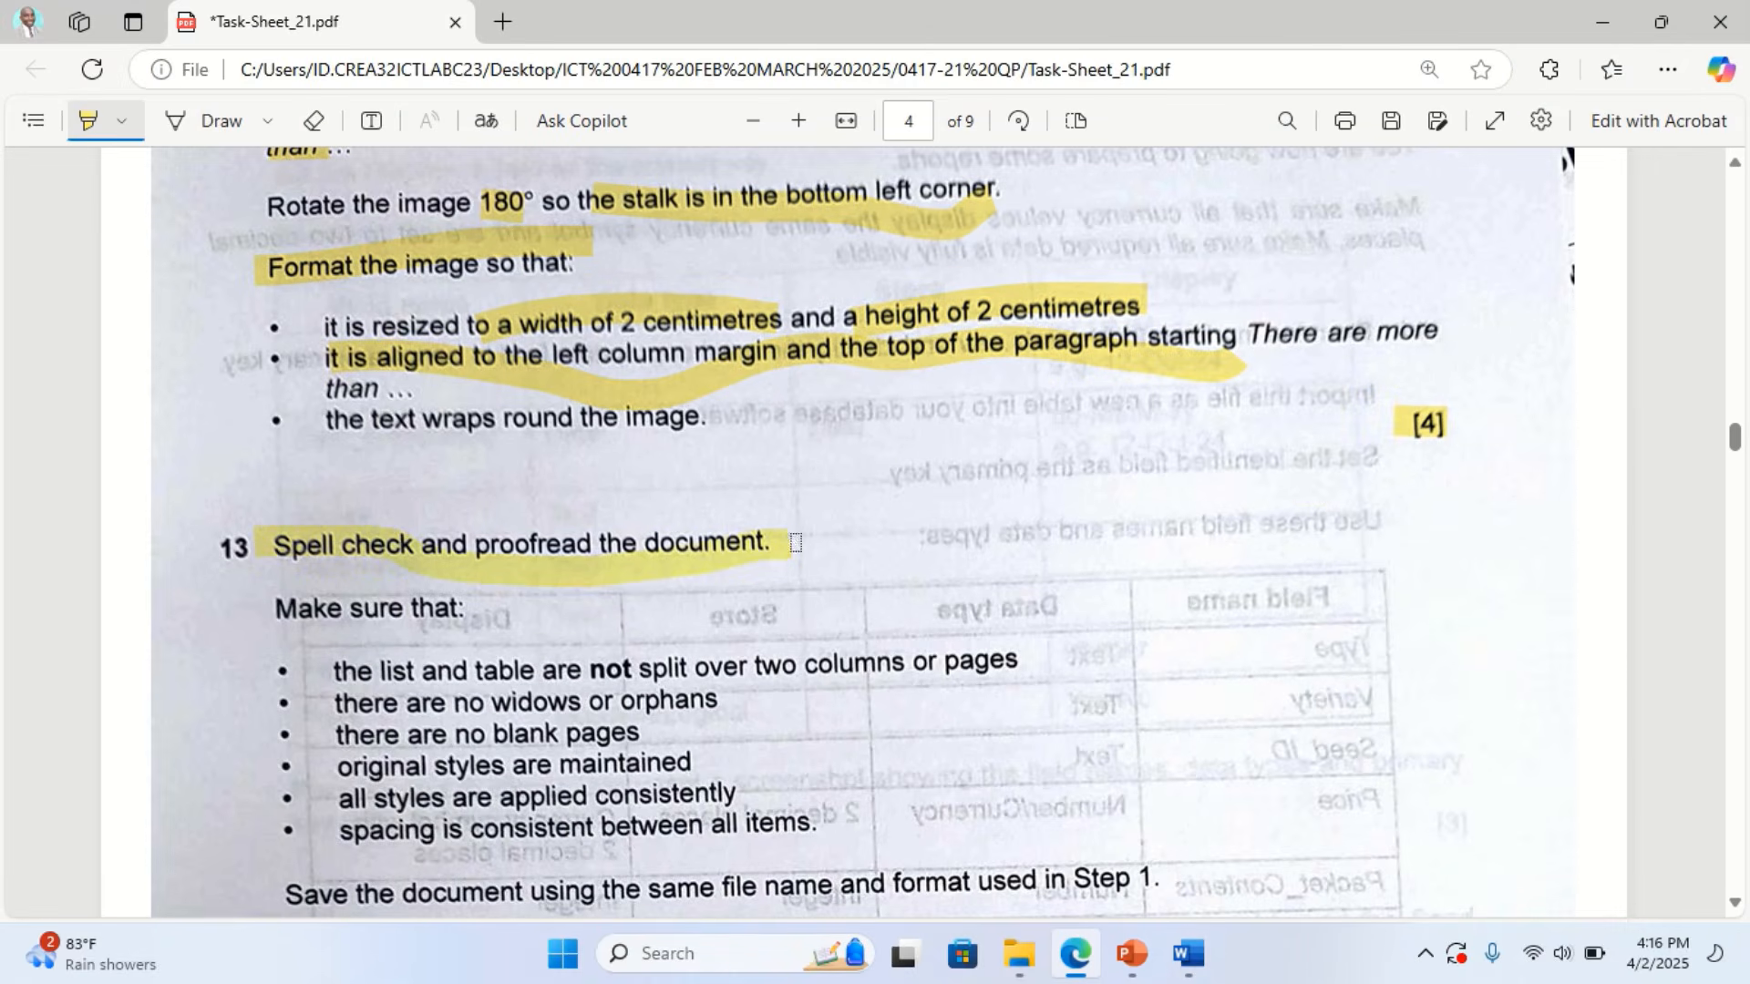
drag(217, 553, 267, 548)
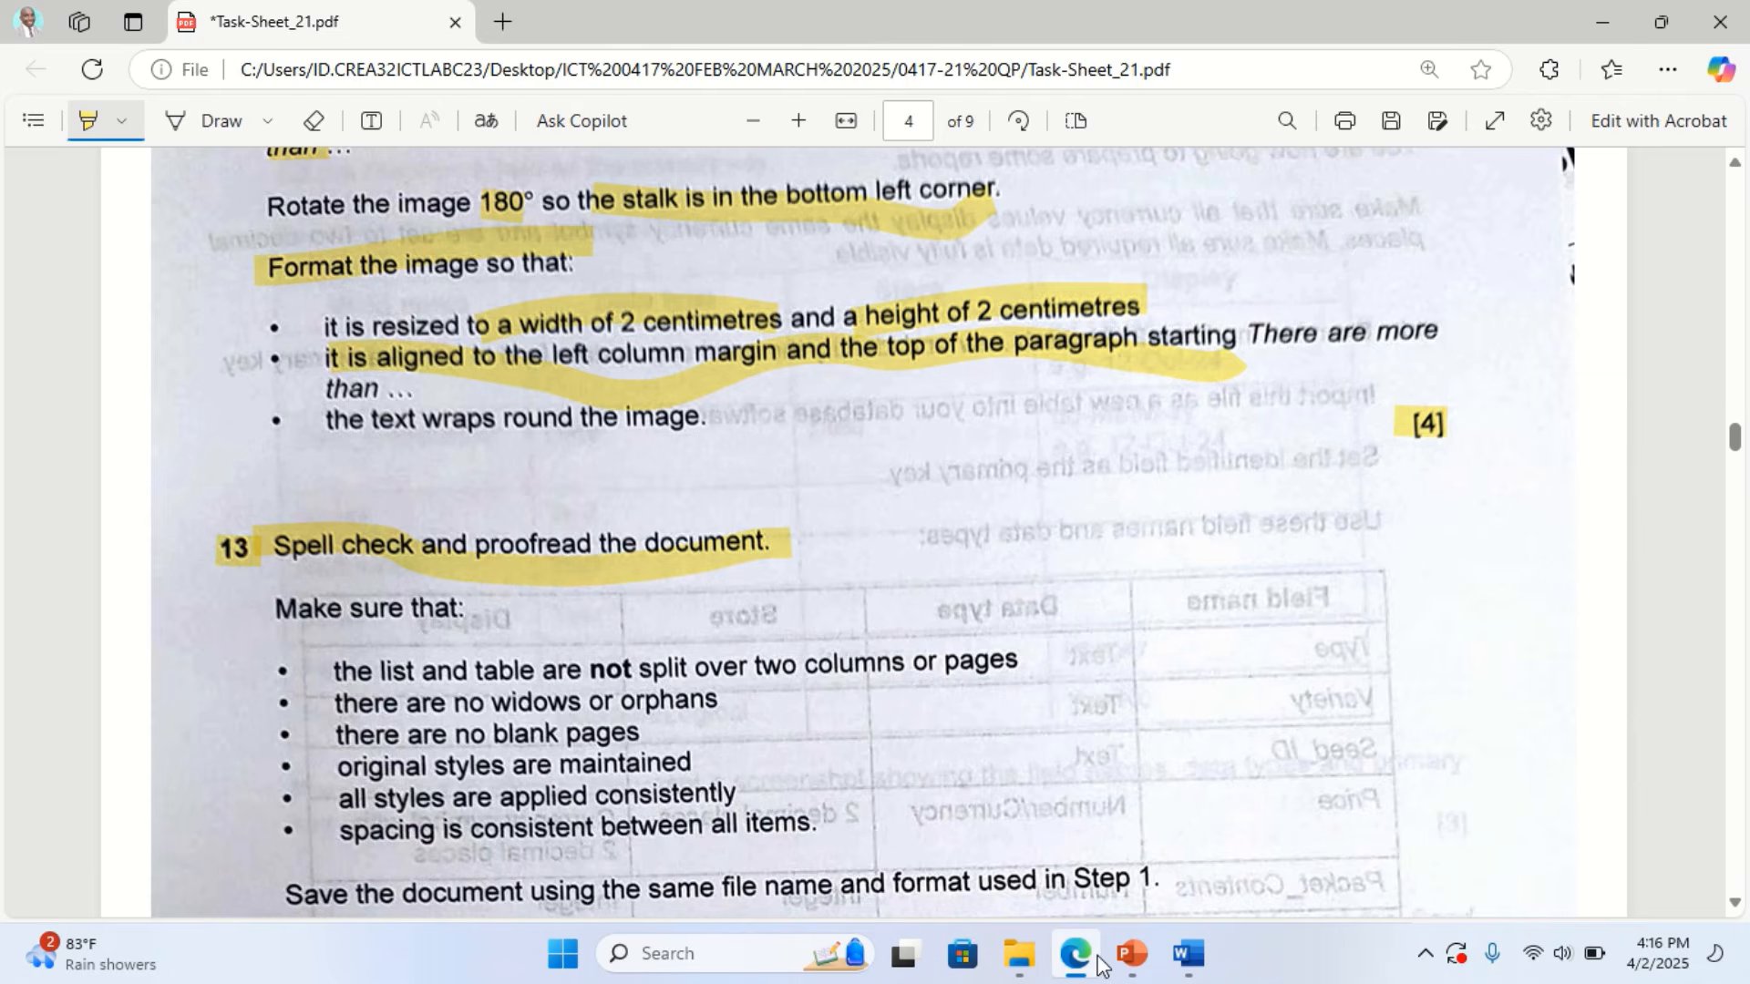
Return to the CROPS document and start a Spelling and Grammar check
click(1187, 953)
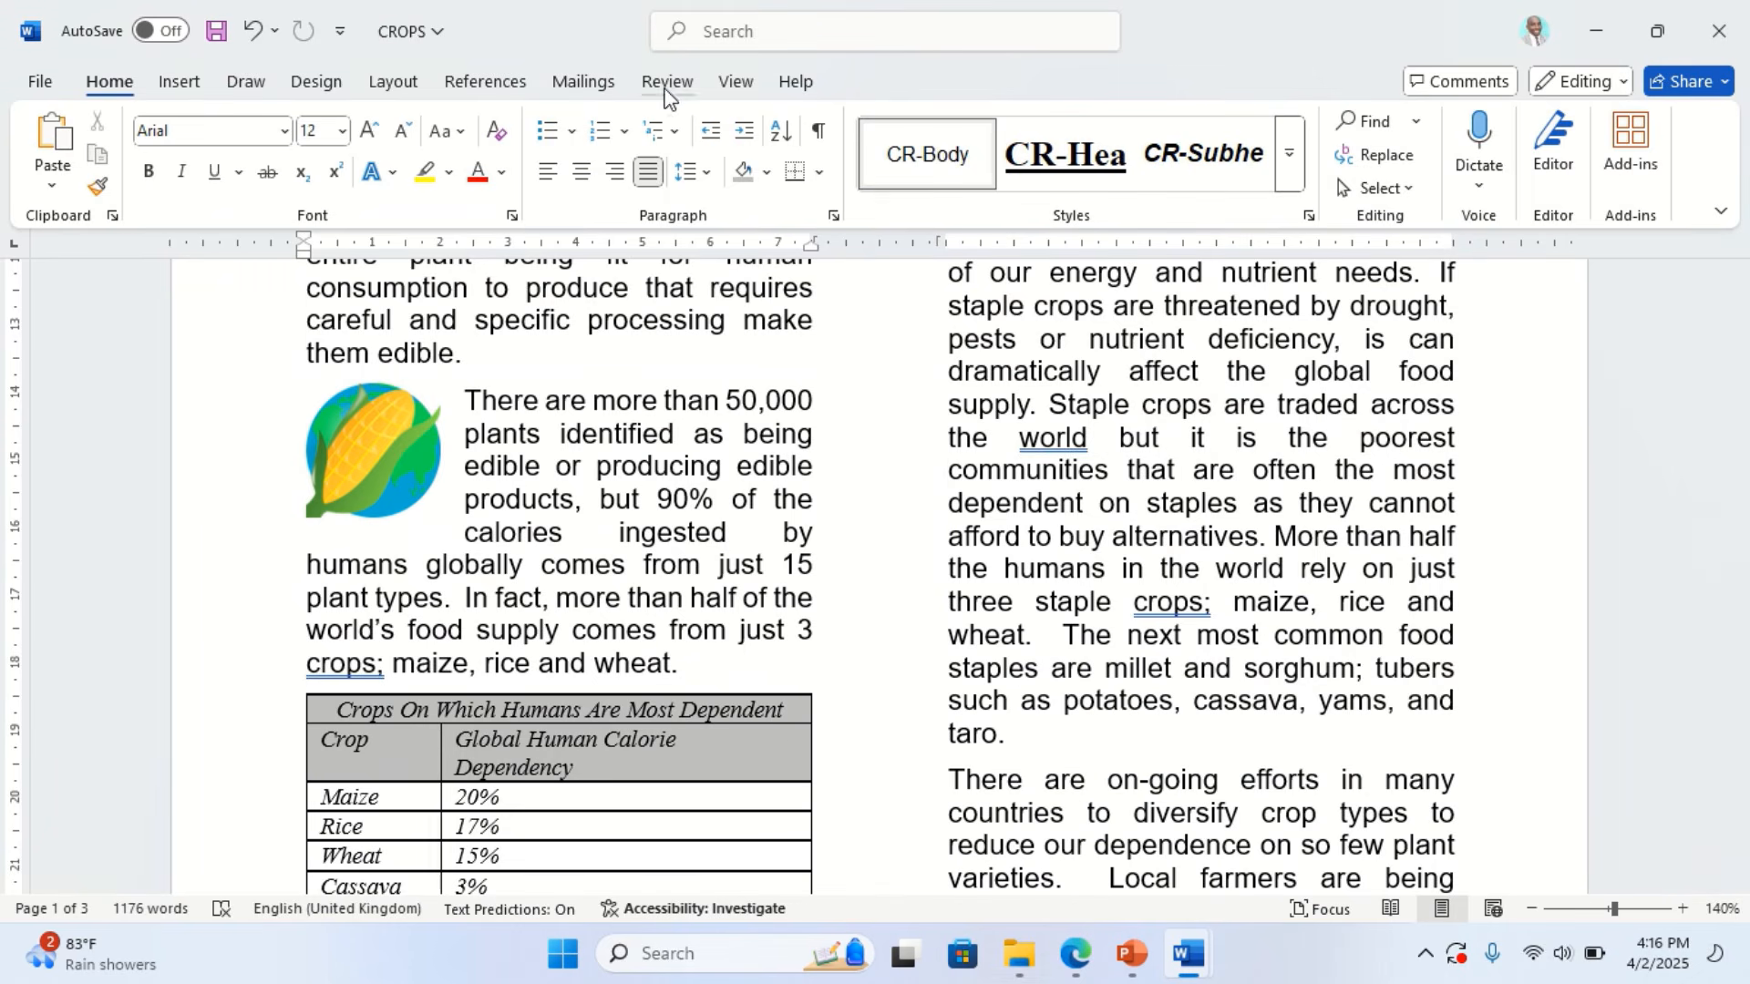
click(666, 82)
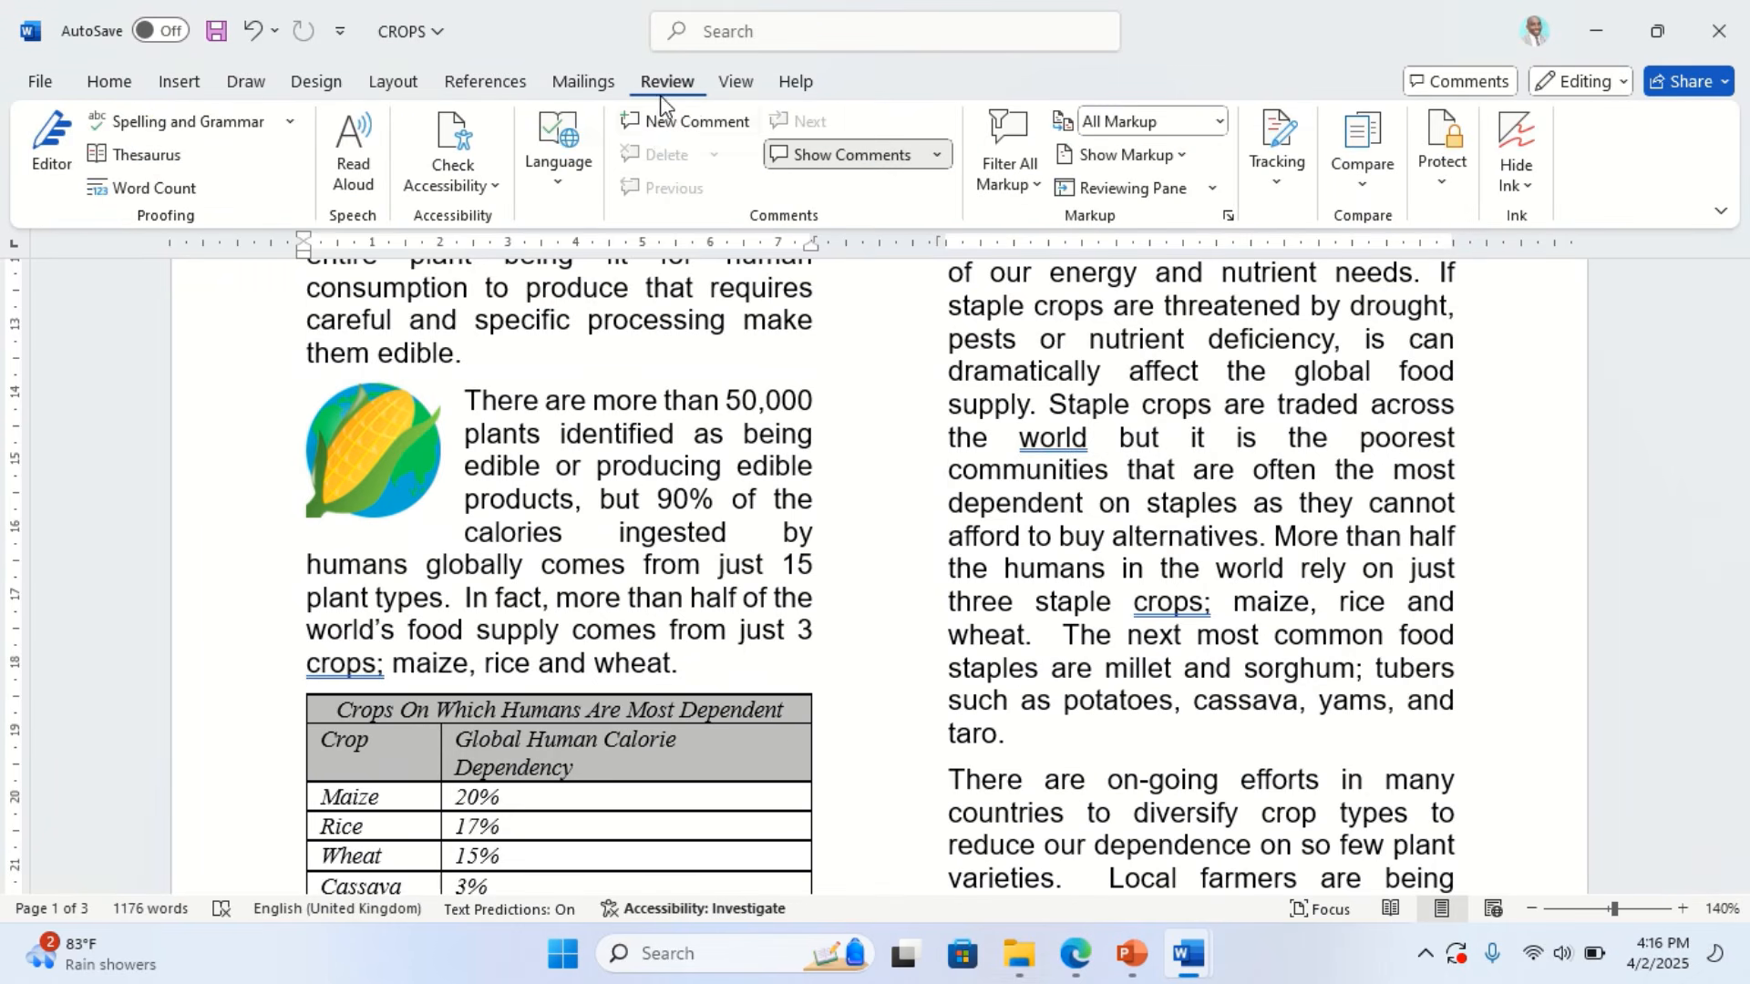
click(167, 124)
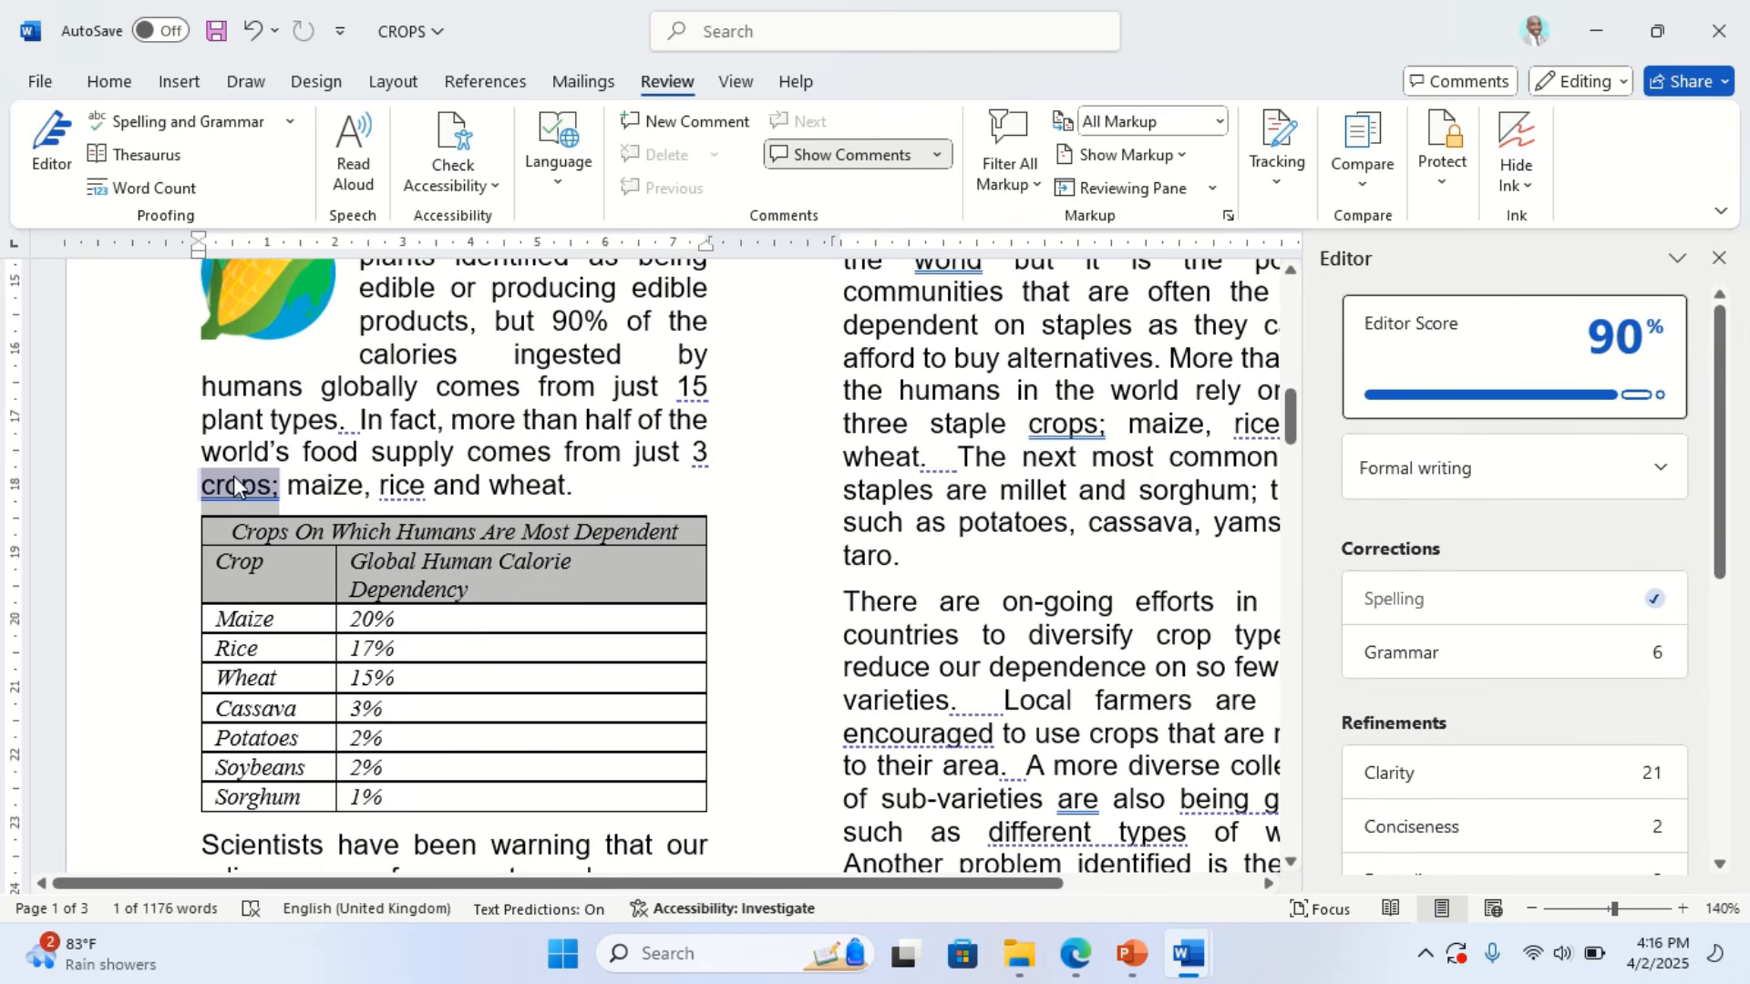
Look through the CROPS document's pages after the spelling check and close the Editor pane
scroll(513, 474, up, 10)
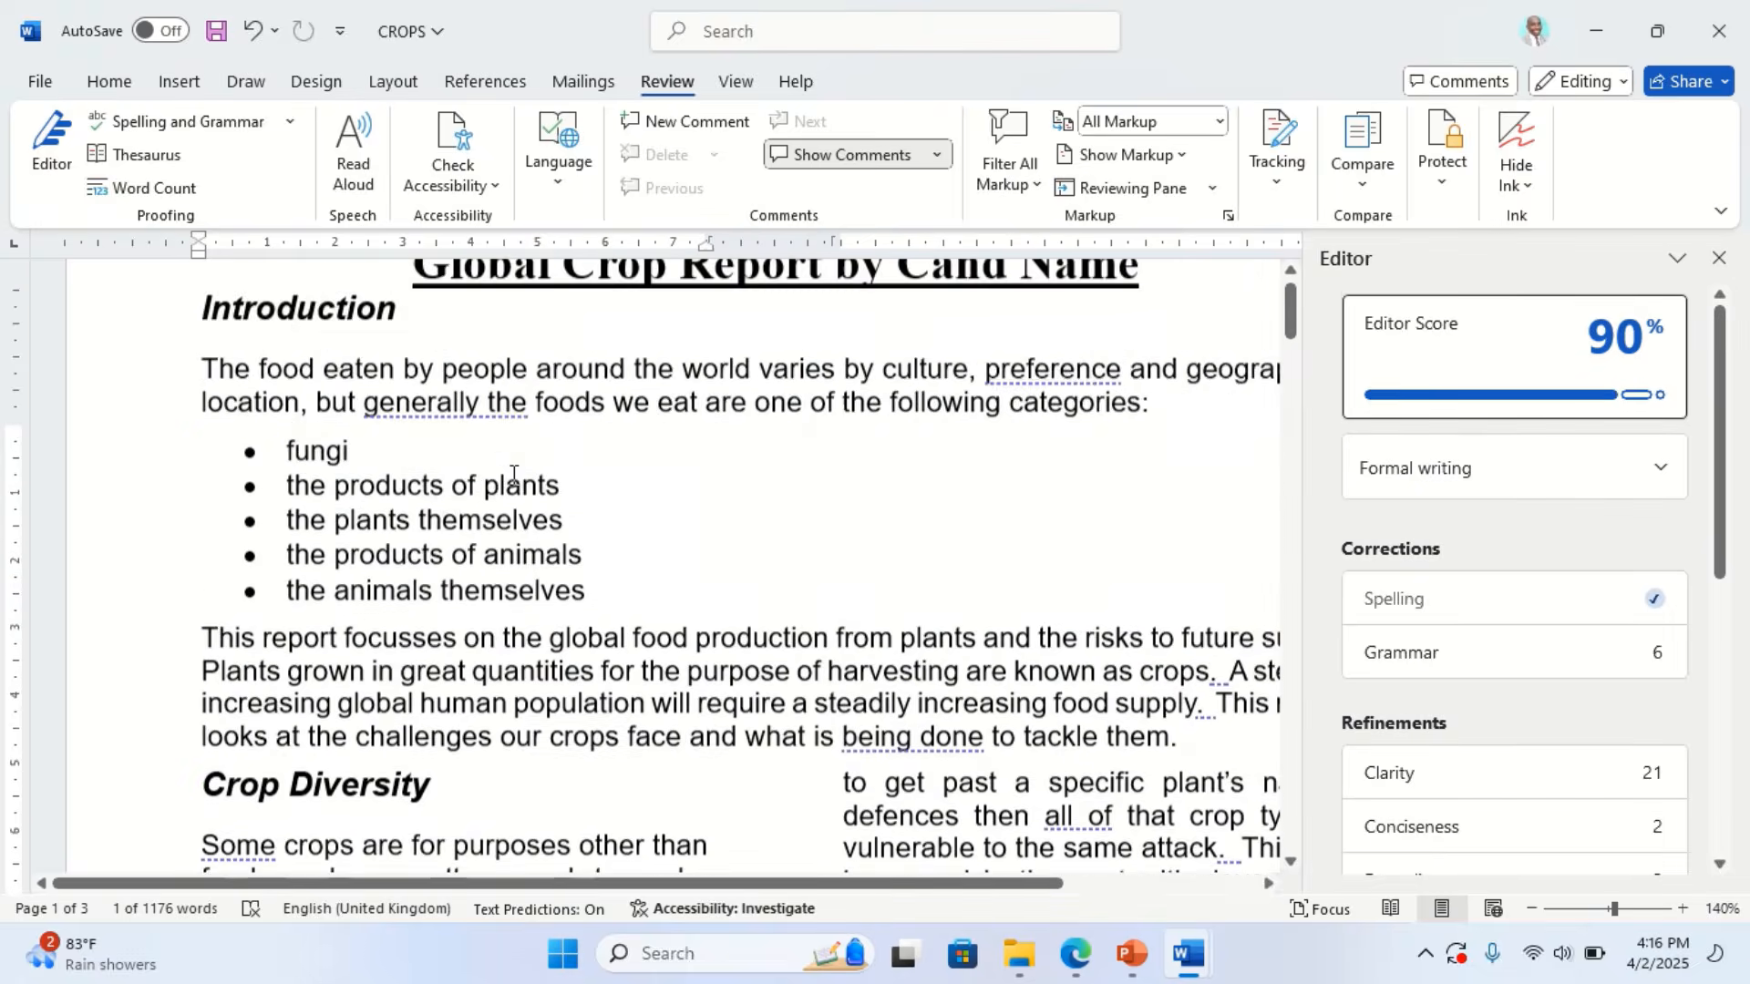
scroll(513, 474, up, 2)
scroll(997, 571, down, 12)
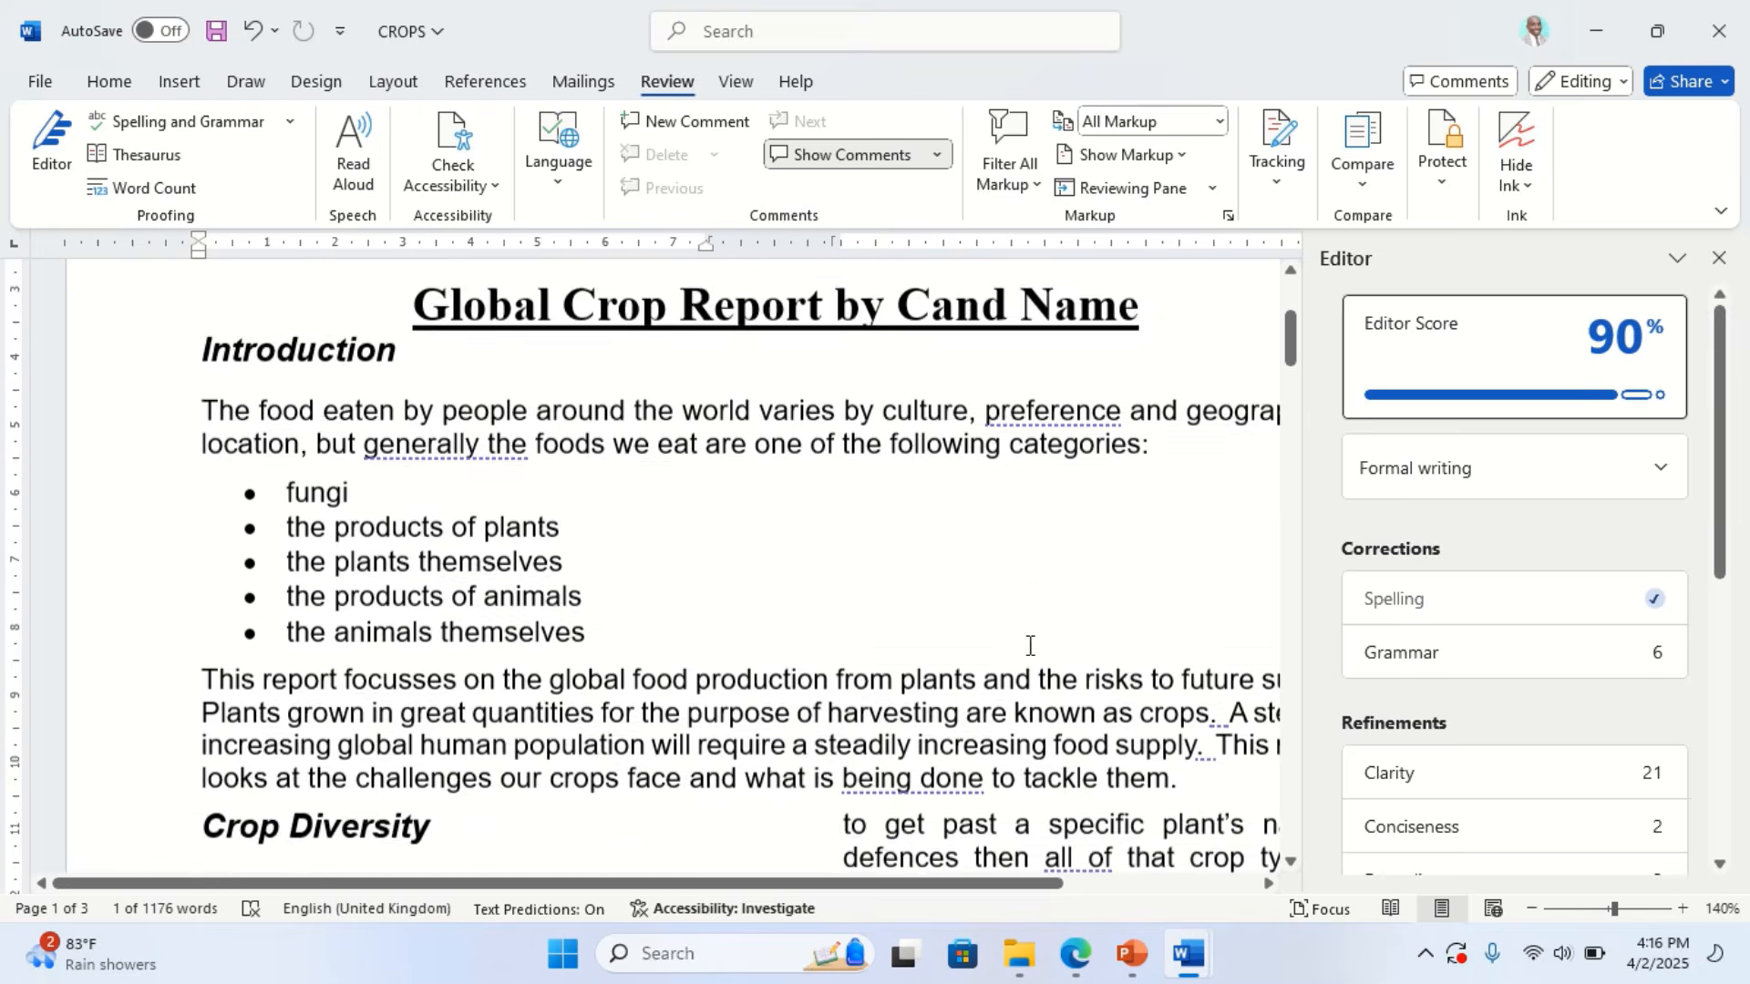
click(1719, 258)
scroll(727, 608, down, 6)
scroll(727, 609, down, 4)
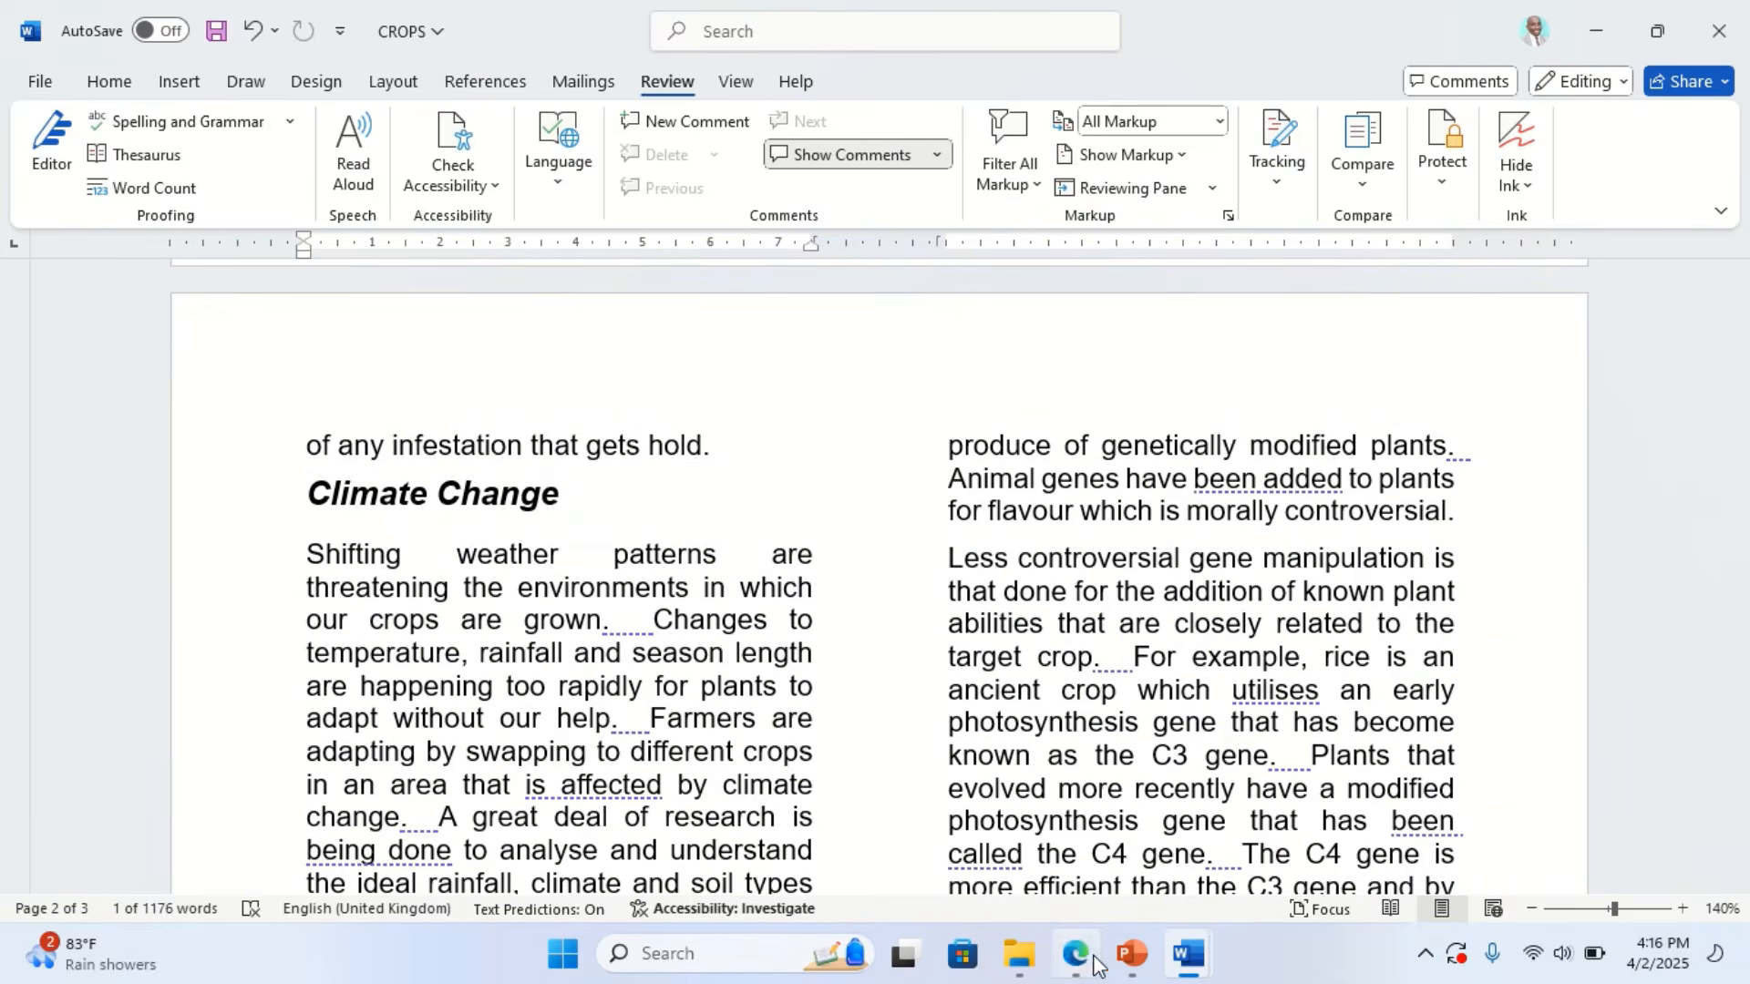
Switch to the task sheet and highlight the requirement that the list and table are not split over two columns or pages
click(1076, 820)
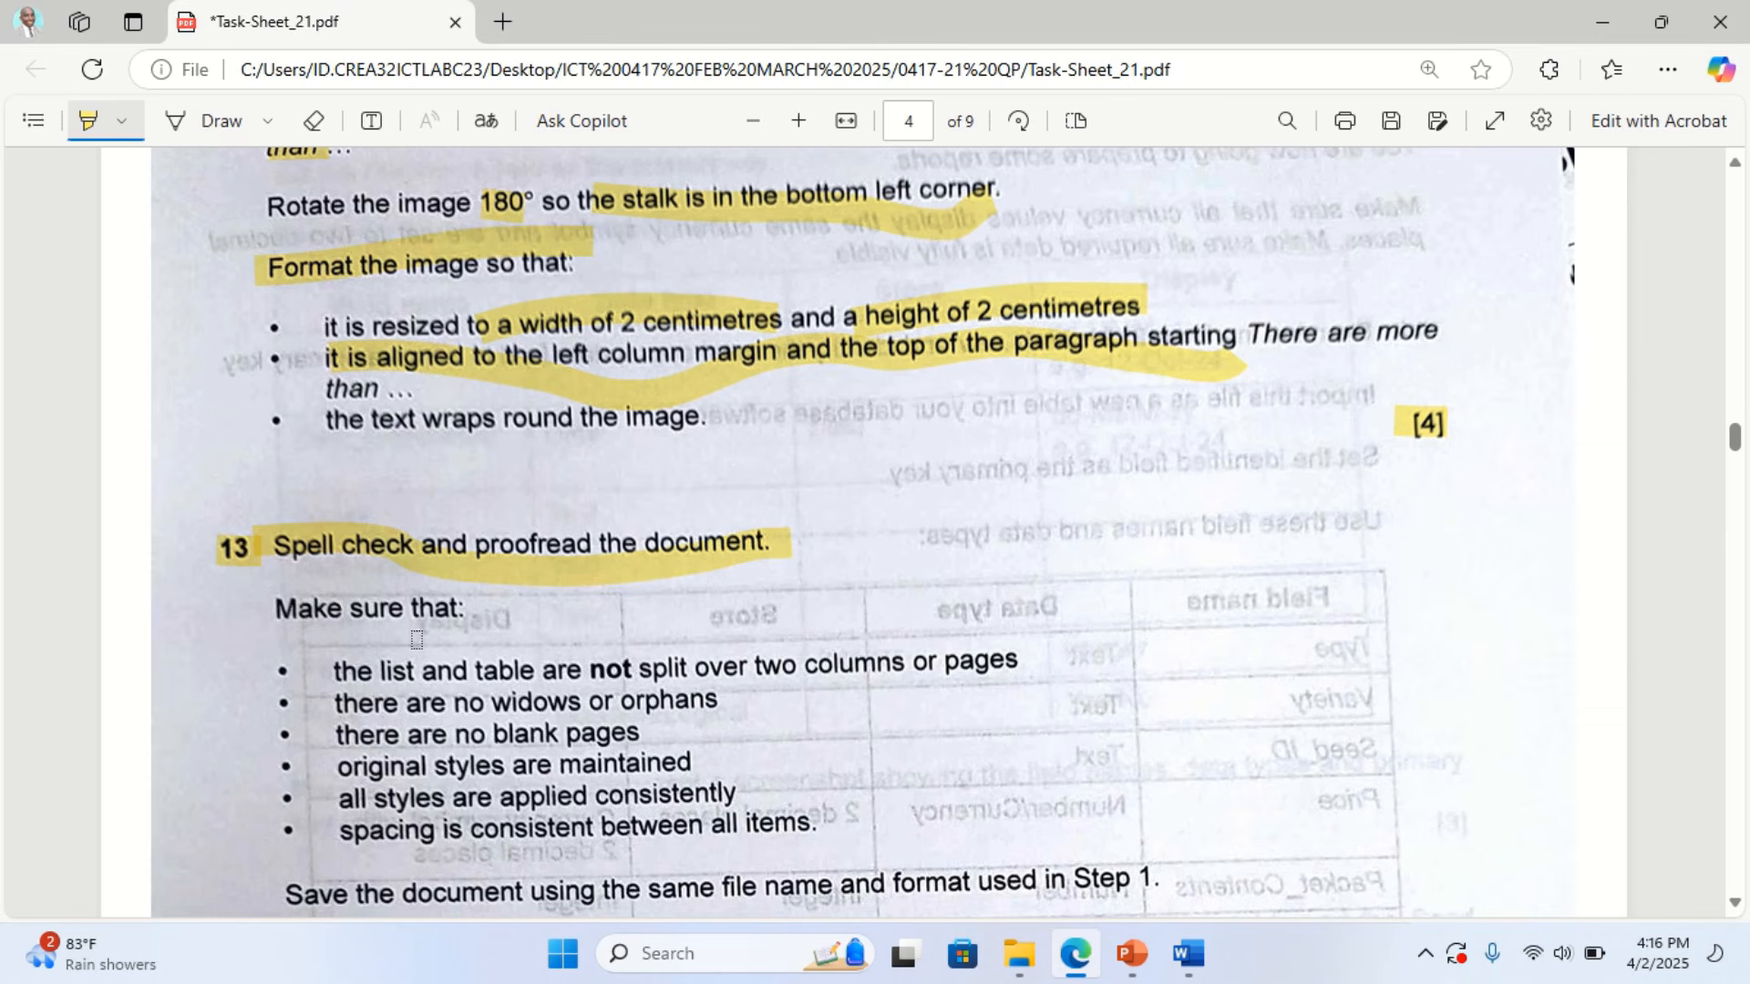
drag(351, 672, 979, 677)
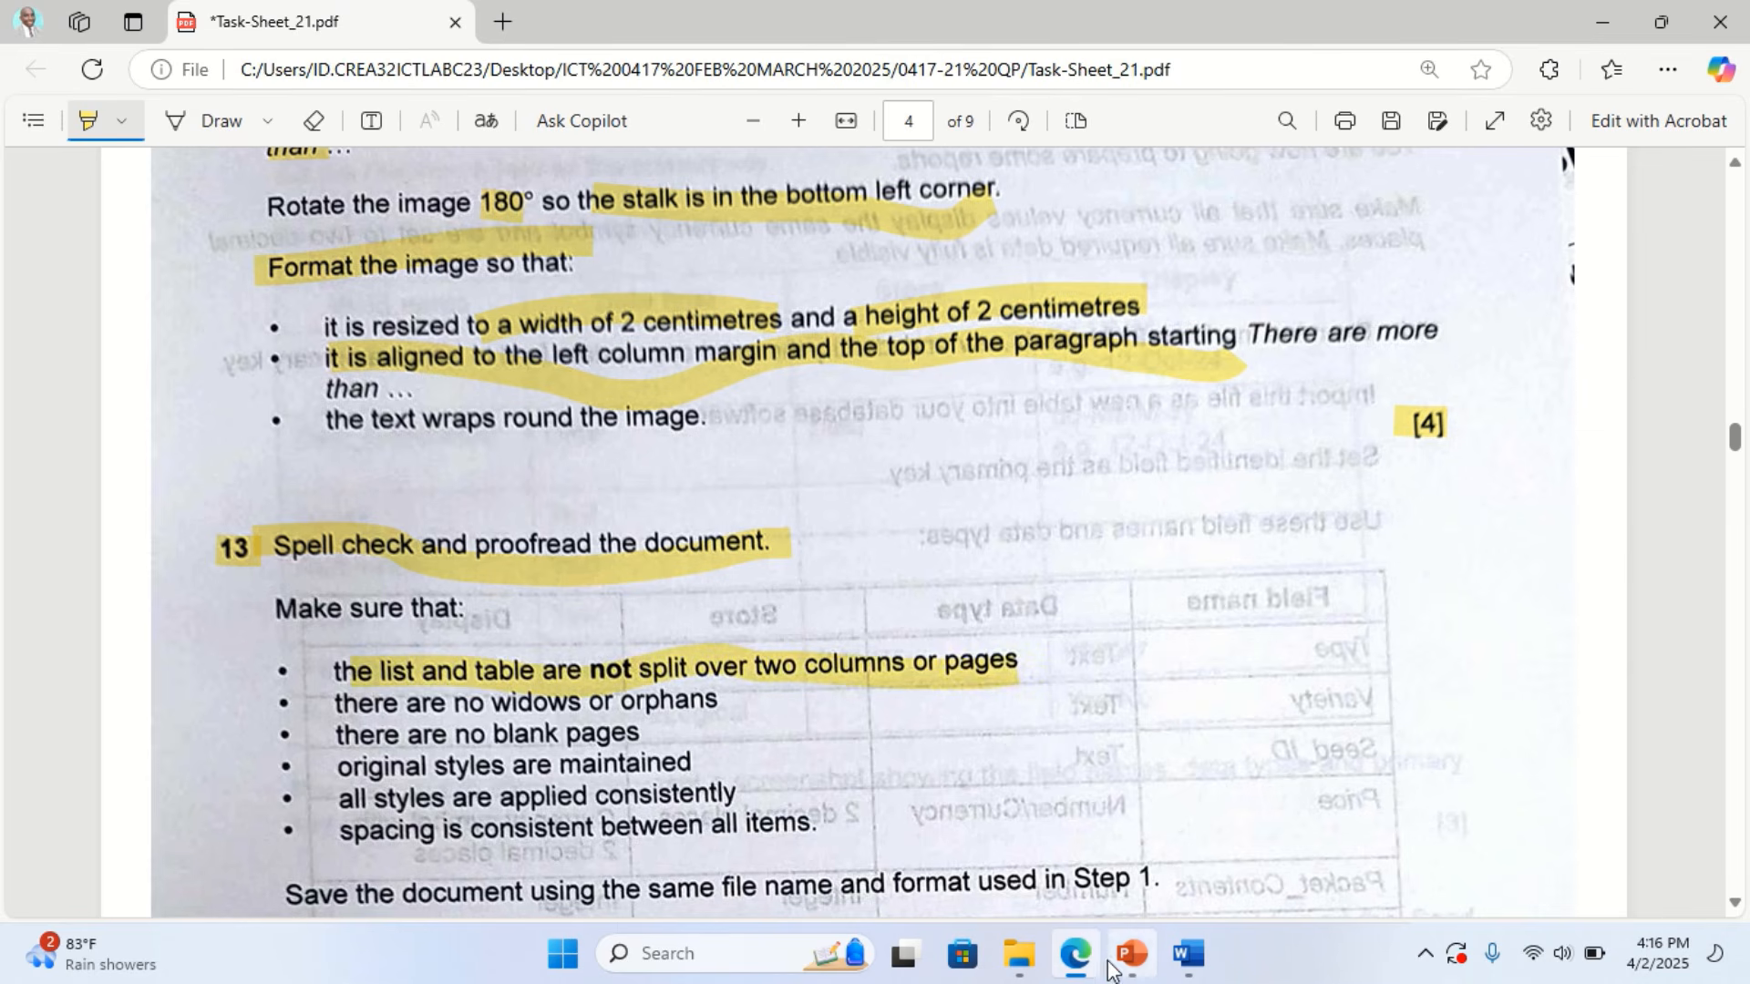
Return to the CROPS document and check whether the bulleted list and the crops table are split over columns or pages
click(1189, 953)
scroll(641, 572, up, 1)
scroll(641, 571, up, 15)
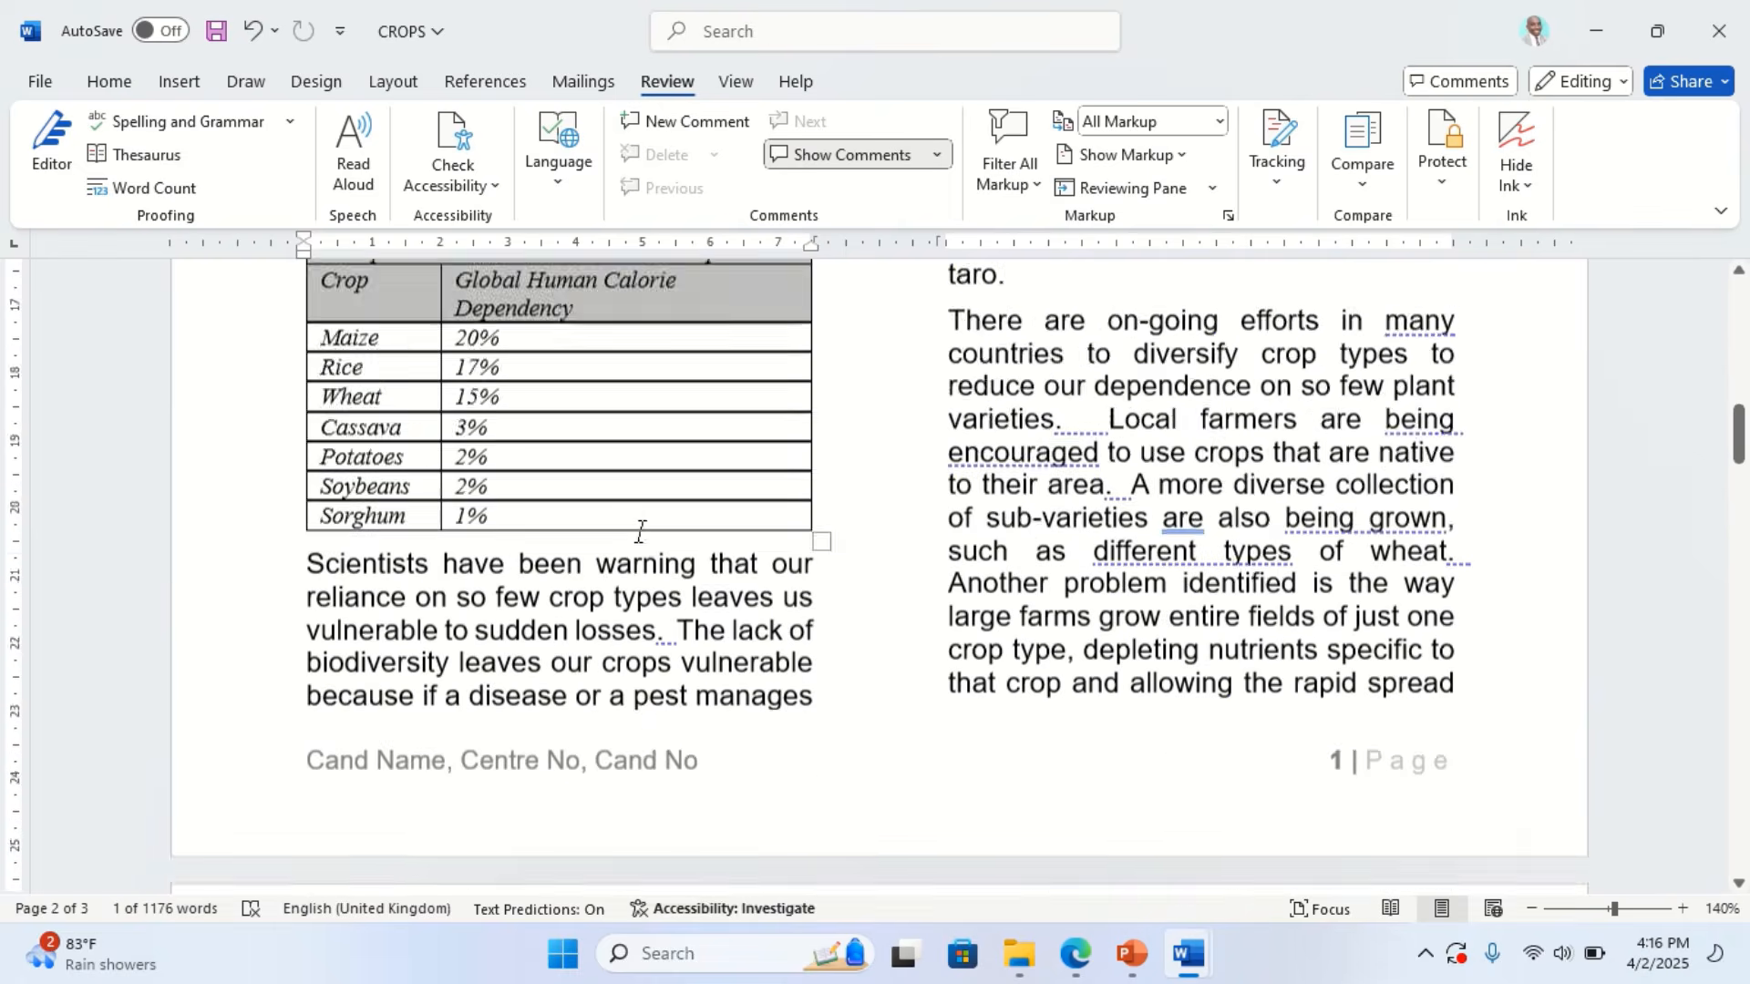
scroll(591, 556, up, 1)
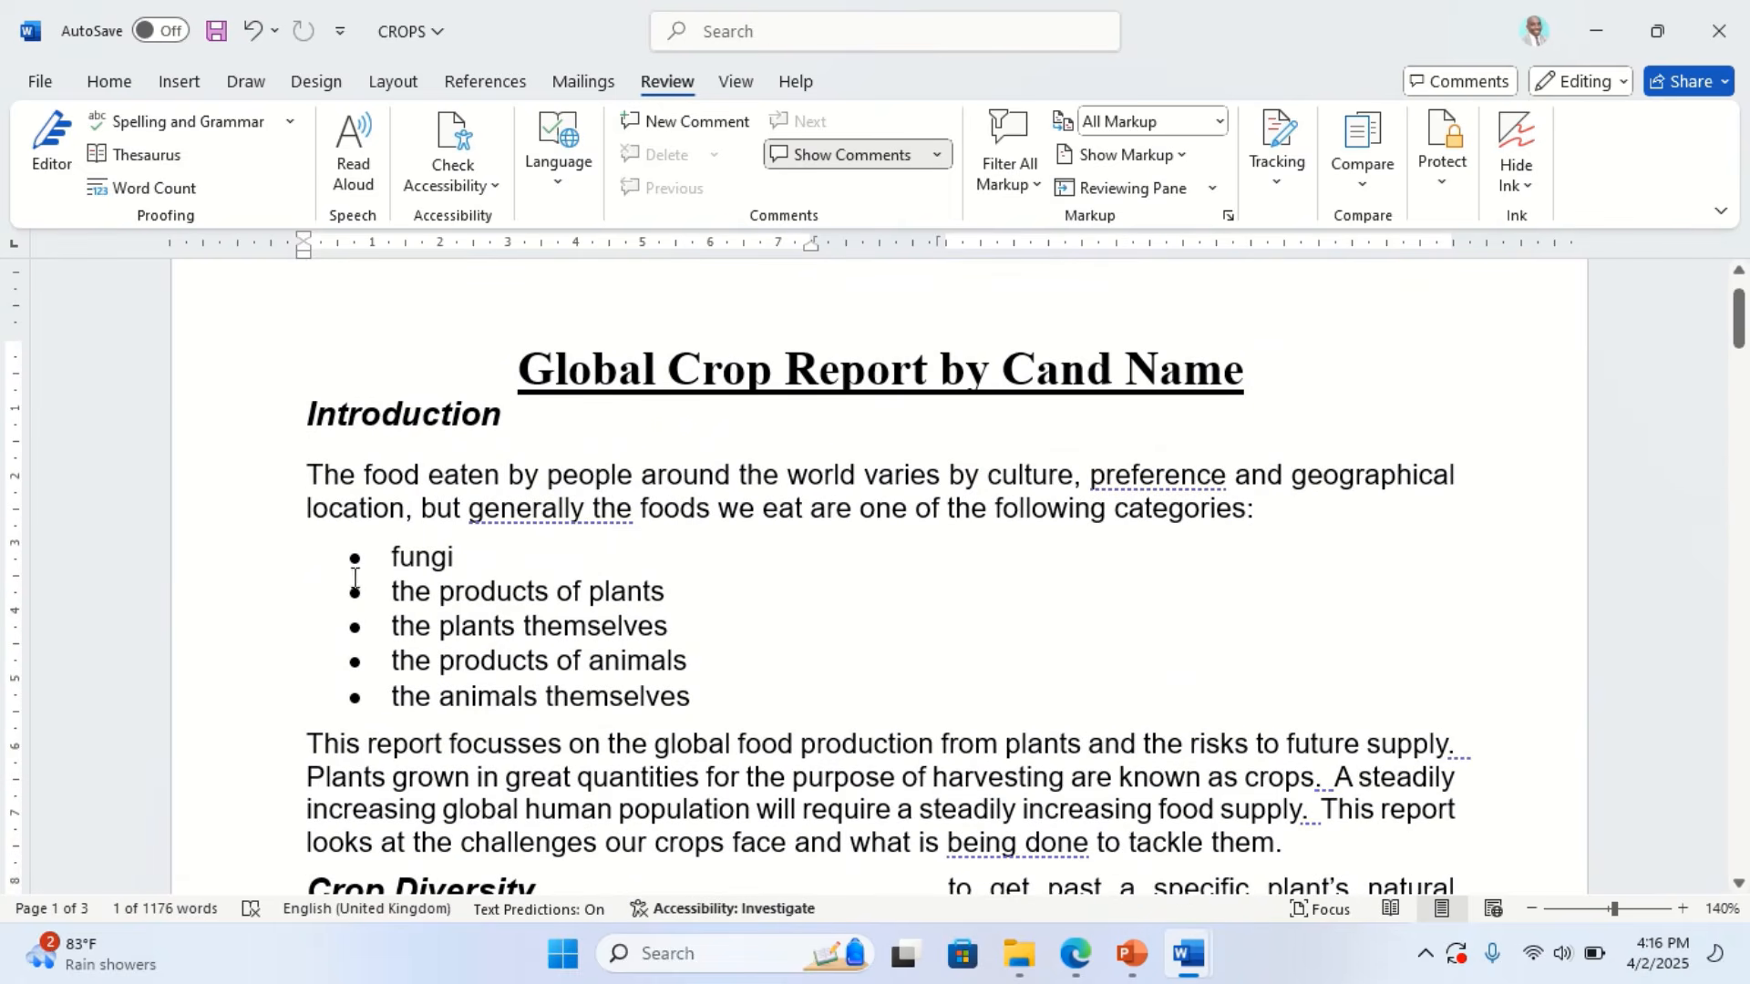
scroll(590, 682, down, 7)
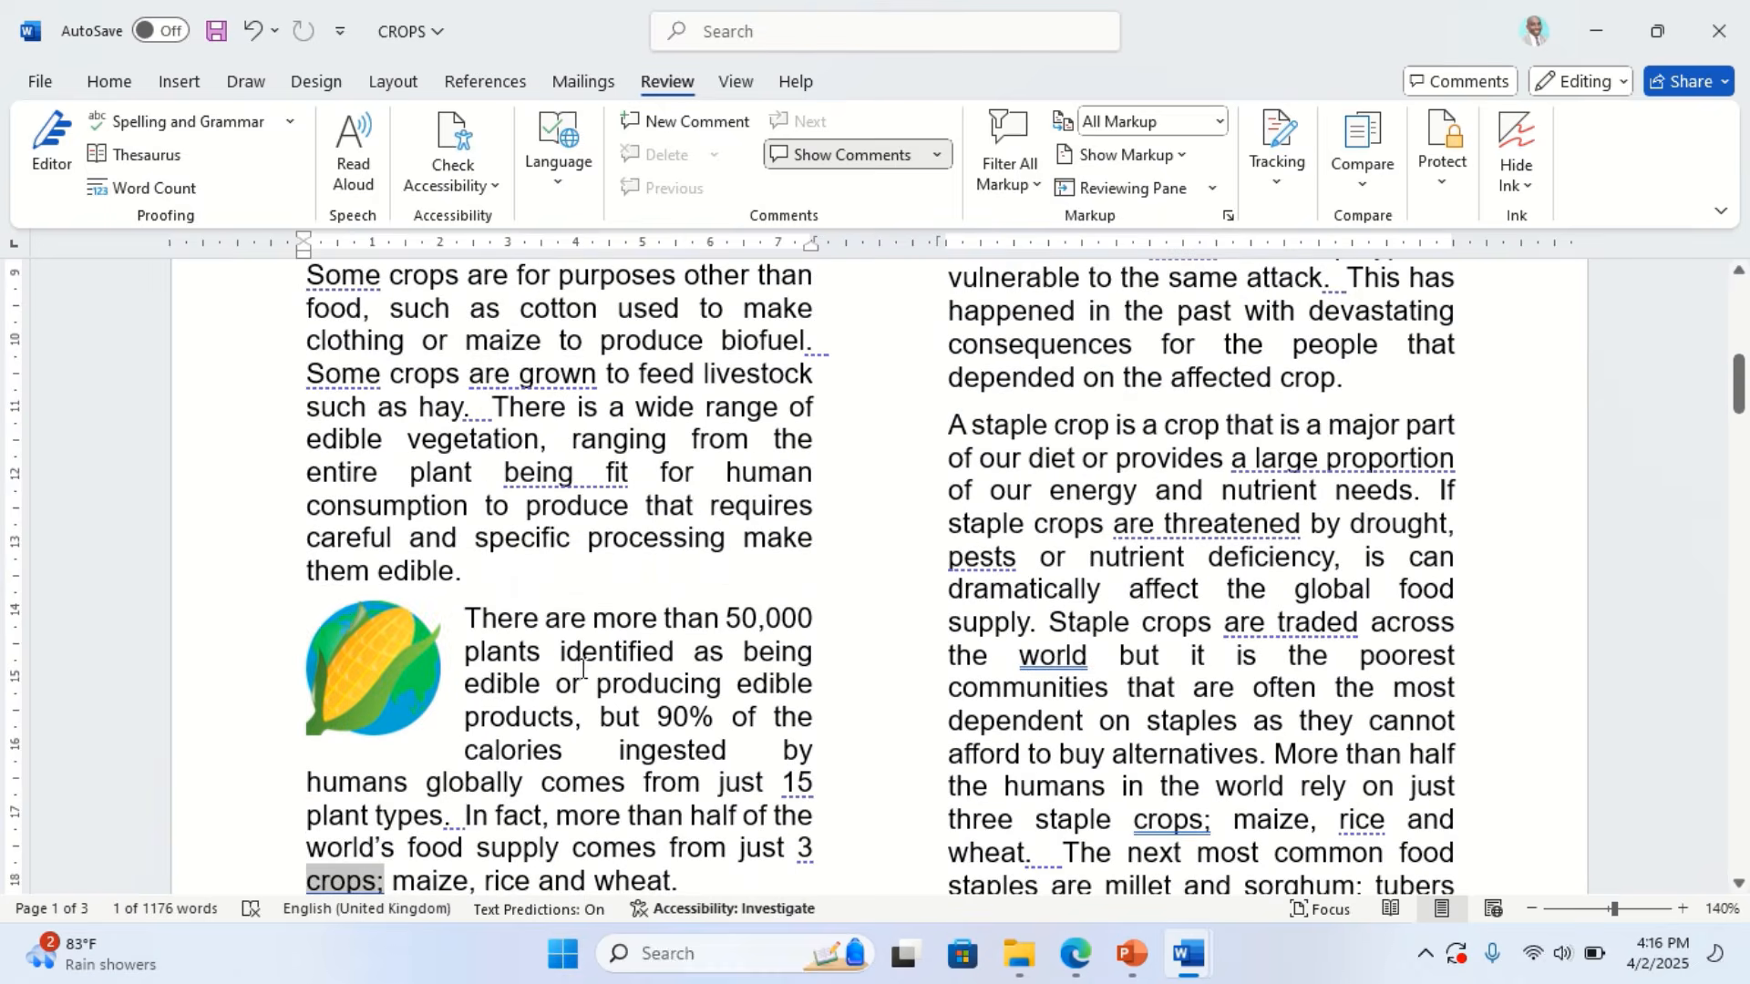
scroll(343, 647, down, 3)
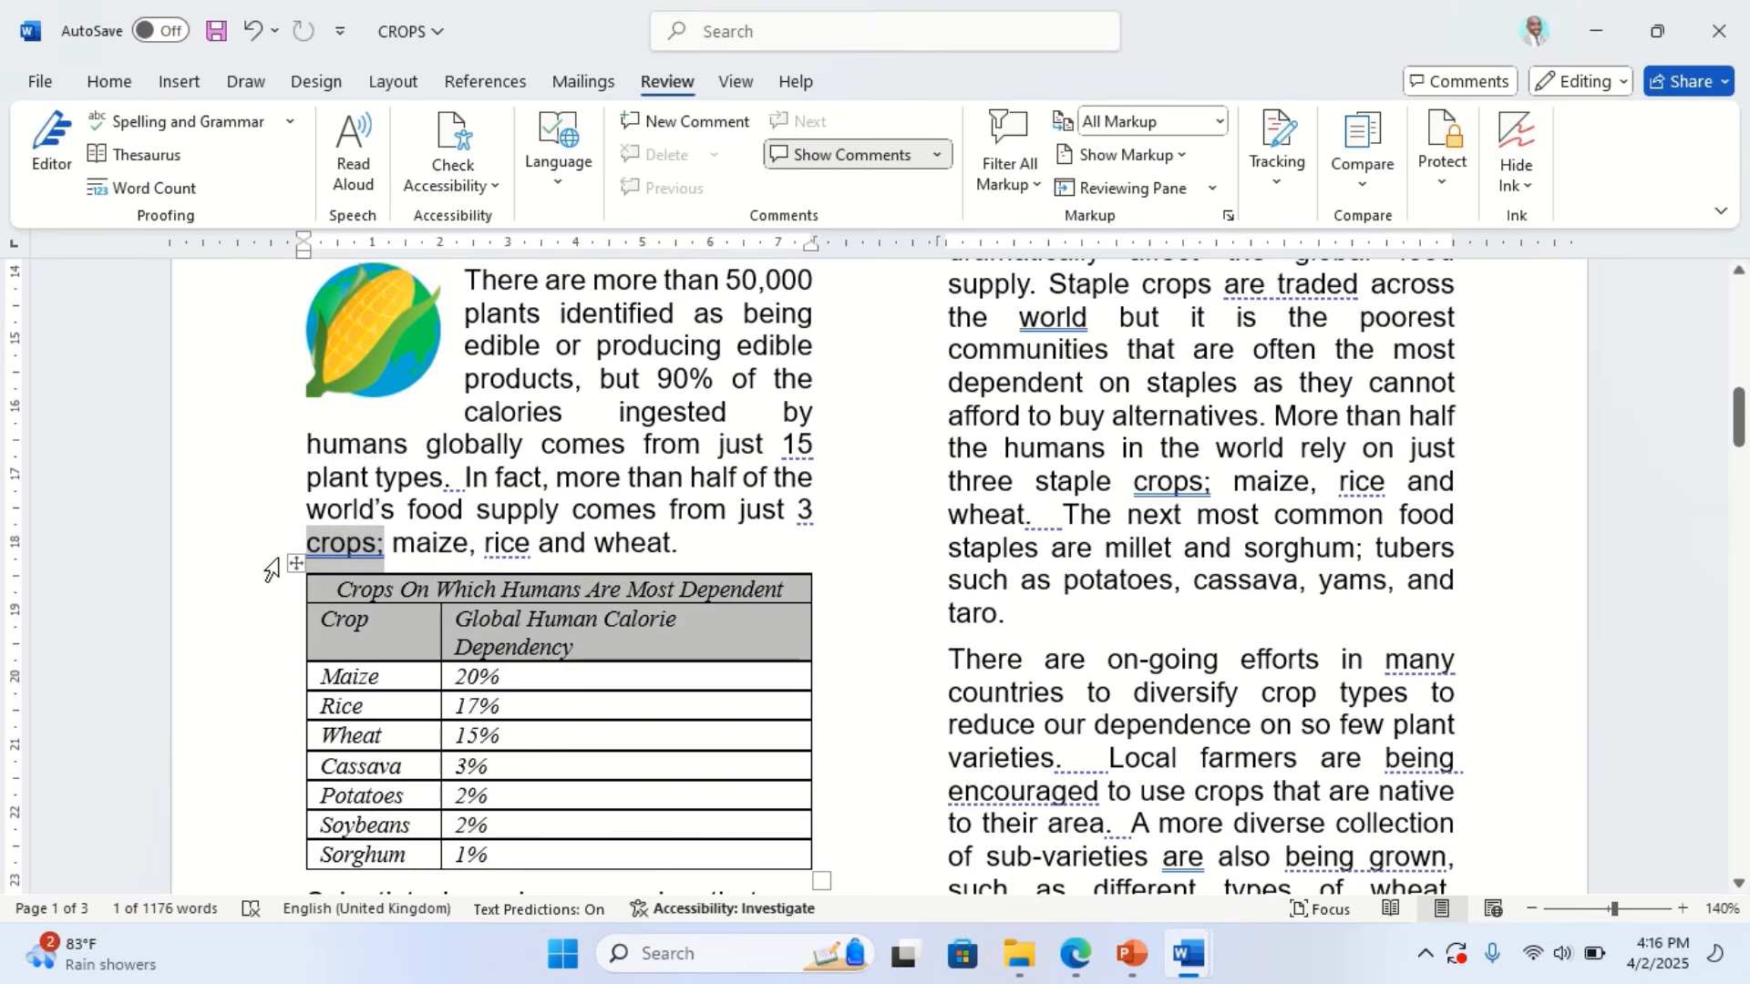
scroll(337, 547, down, 4)
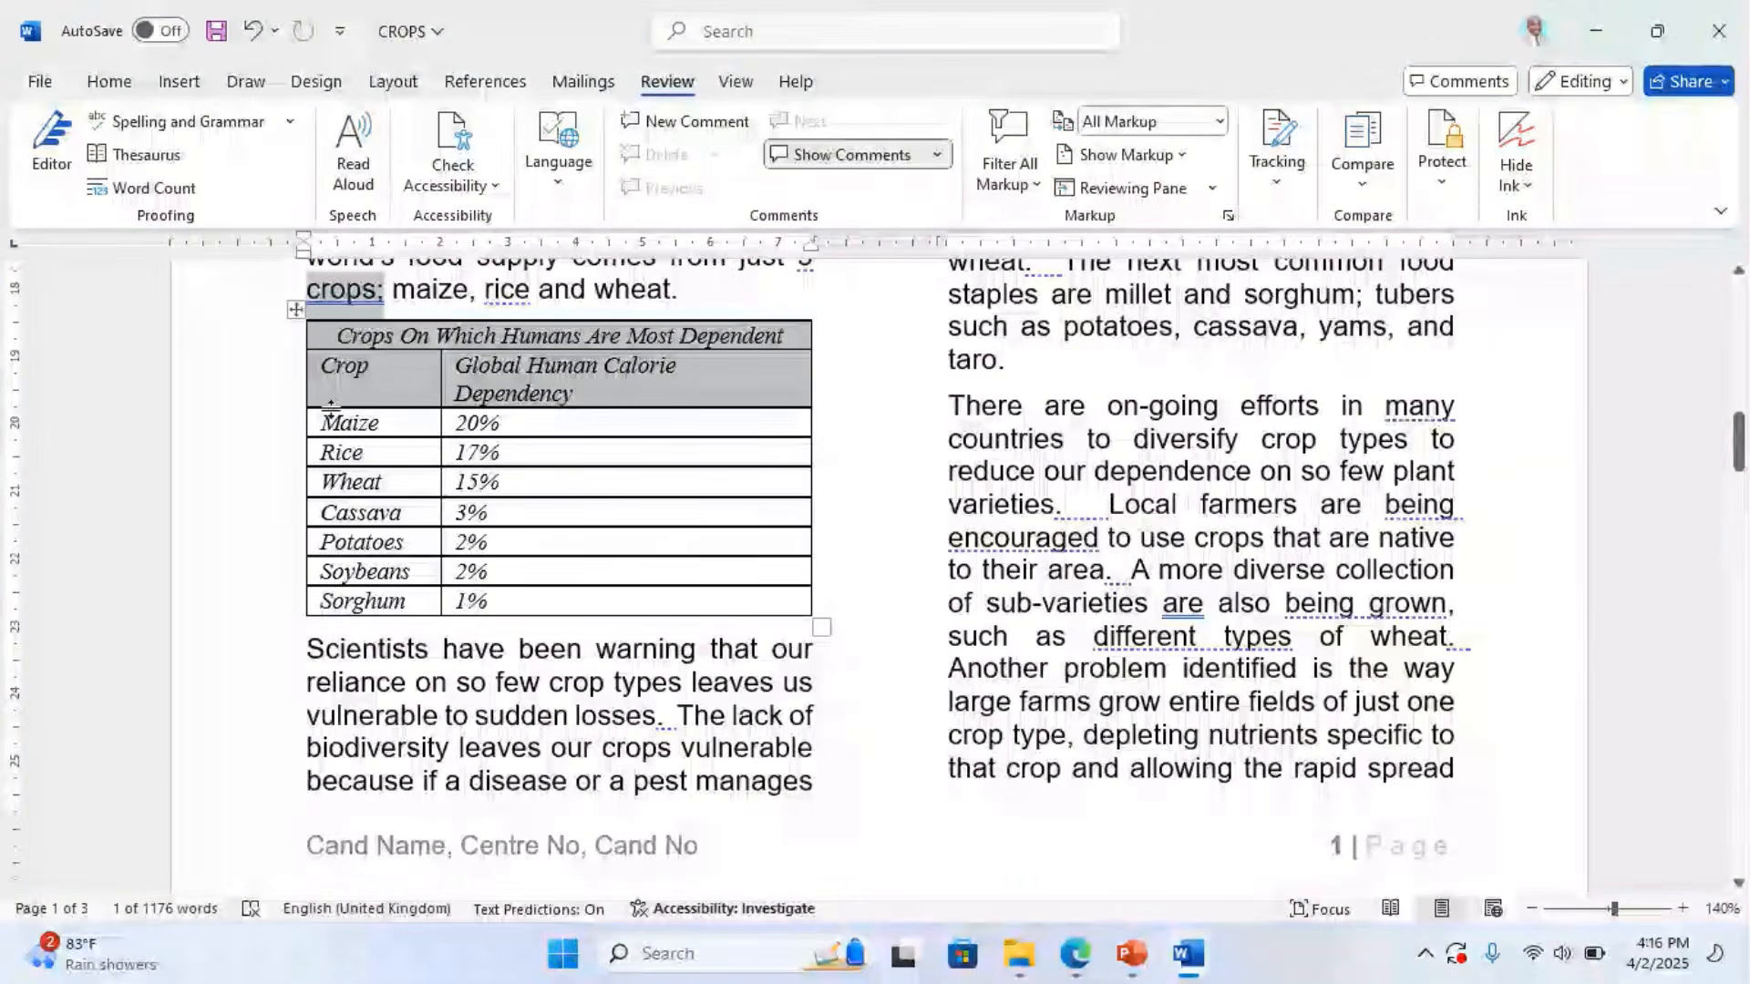
Switch to the task sheet and highlight the "there are no widows or orphans" requirement under task 13
click(1075, 954)
scroll(489, 616, down, 1)
drag(336, 577, 734, 580)
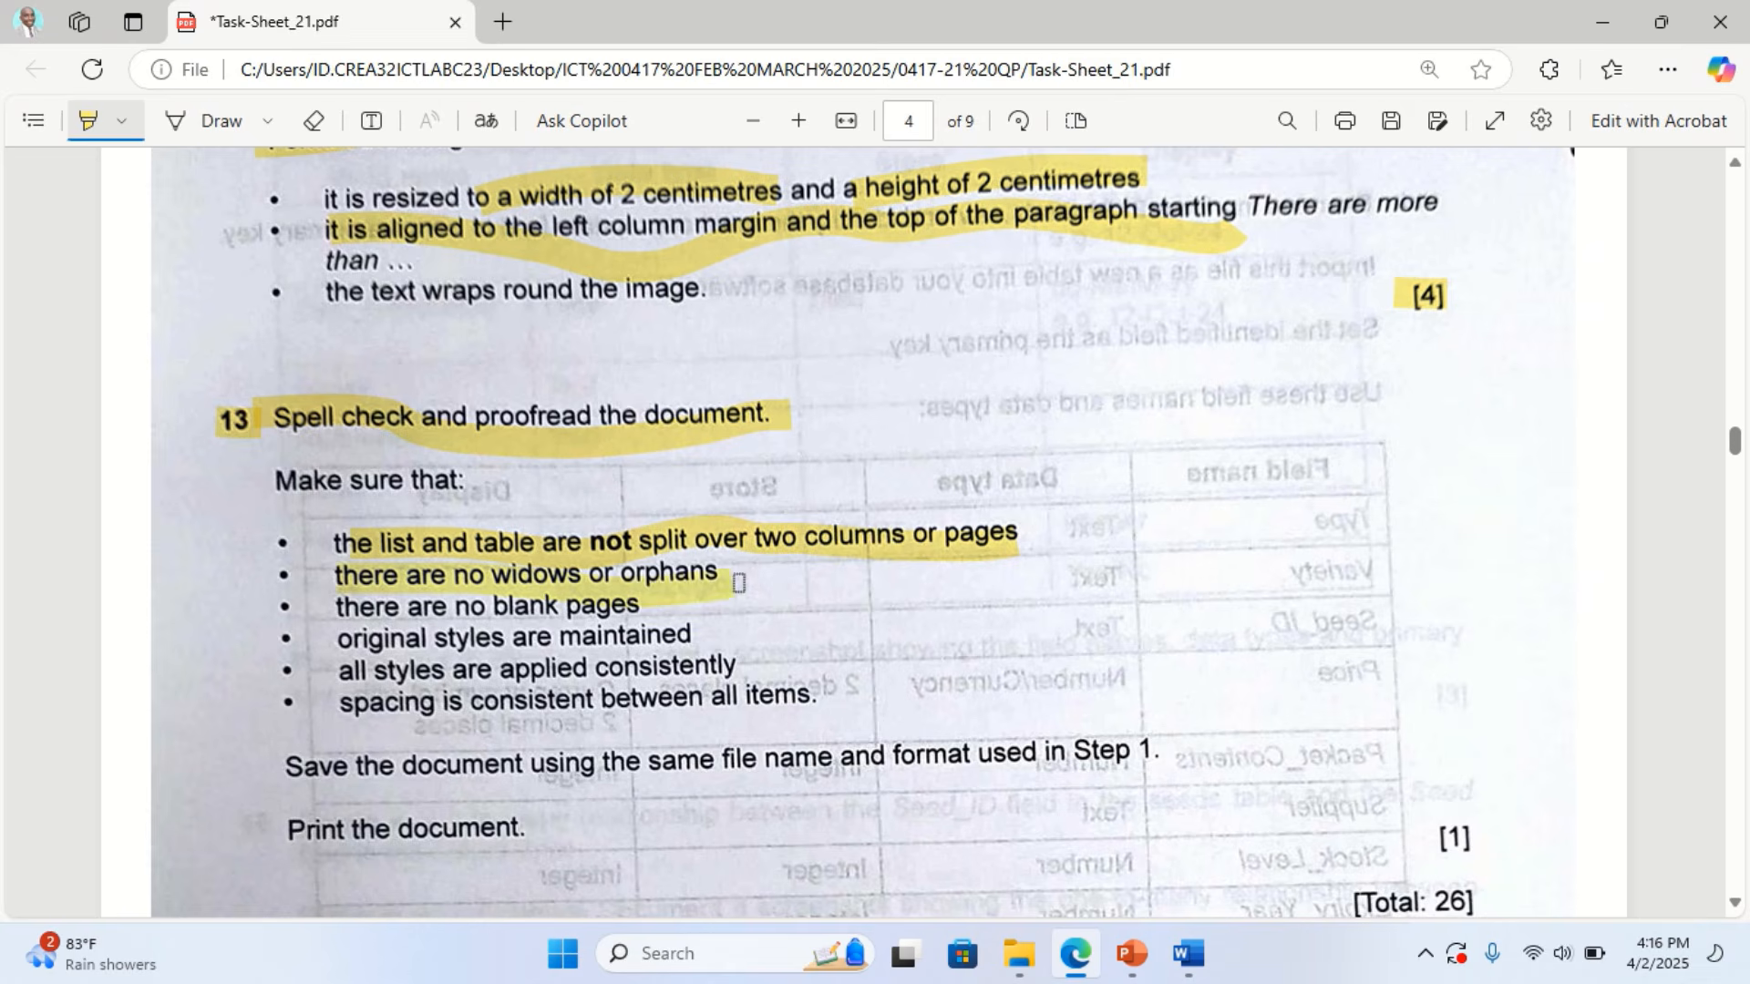
Return to the CROPS document and turn on Widow/Orphan control for all text from the title through the conclusion
click(1076, 953)
scroll(540, 490, up, 4)
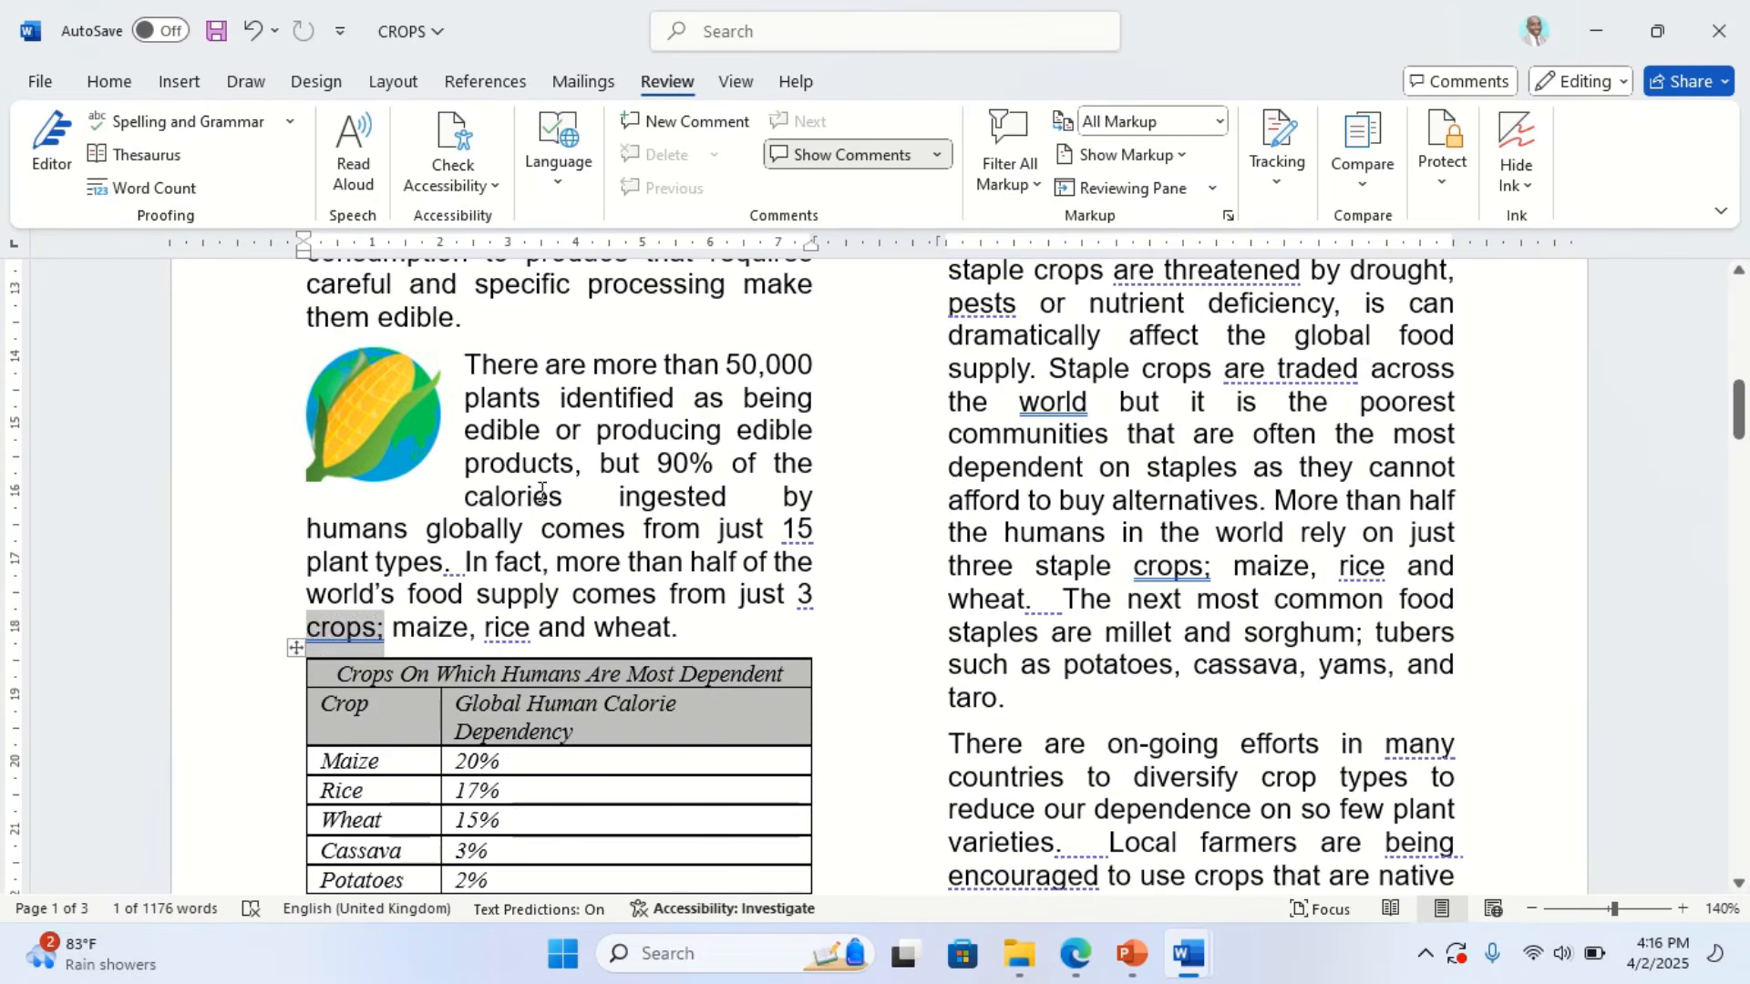
click(539, 489)
scroll(538, 488, up, 11)
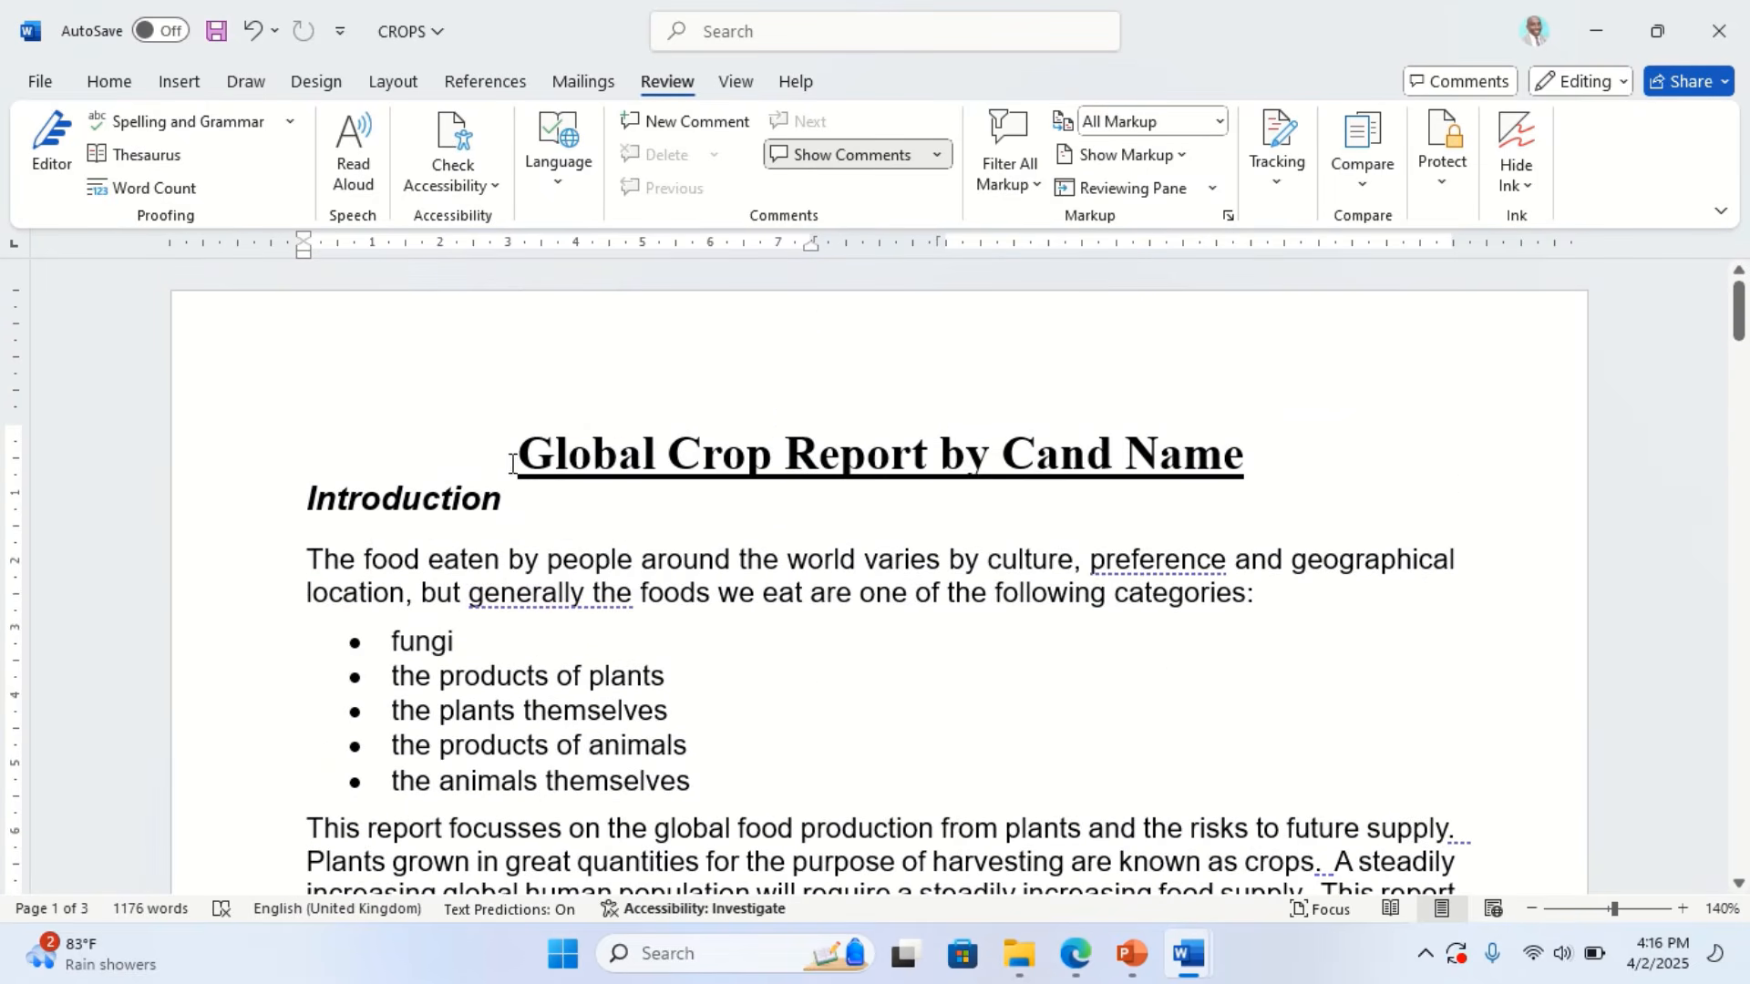
drag(617, 525, 743, 756)
drag(550, 755, 552, 760)
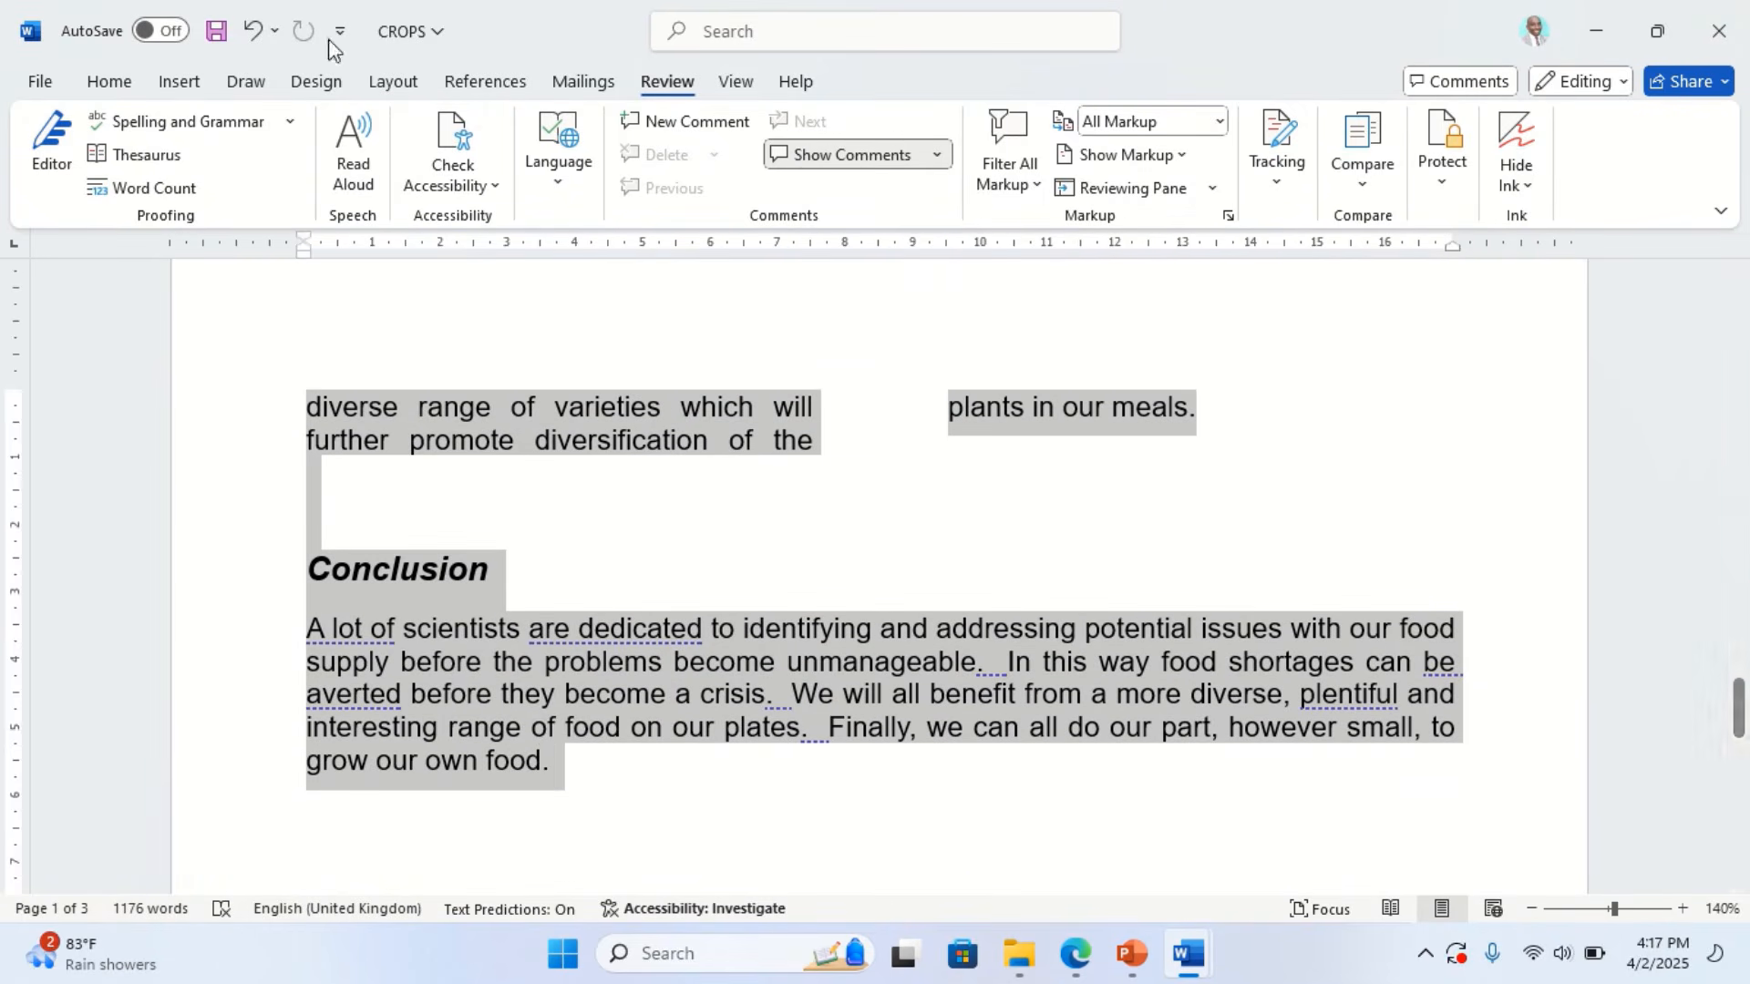
click(110, 82)
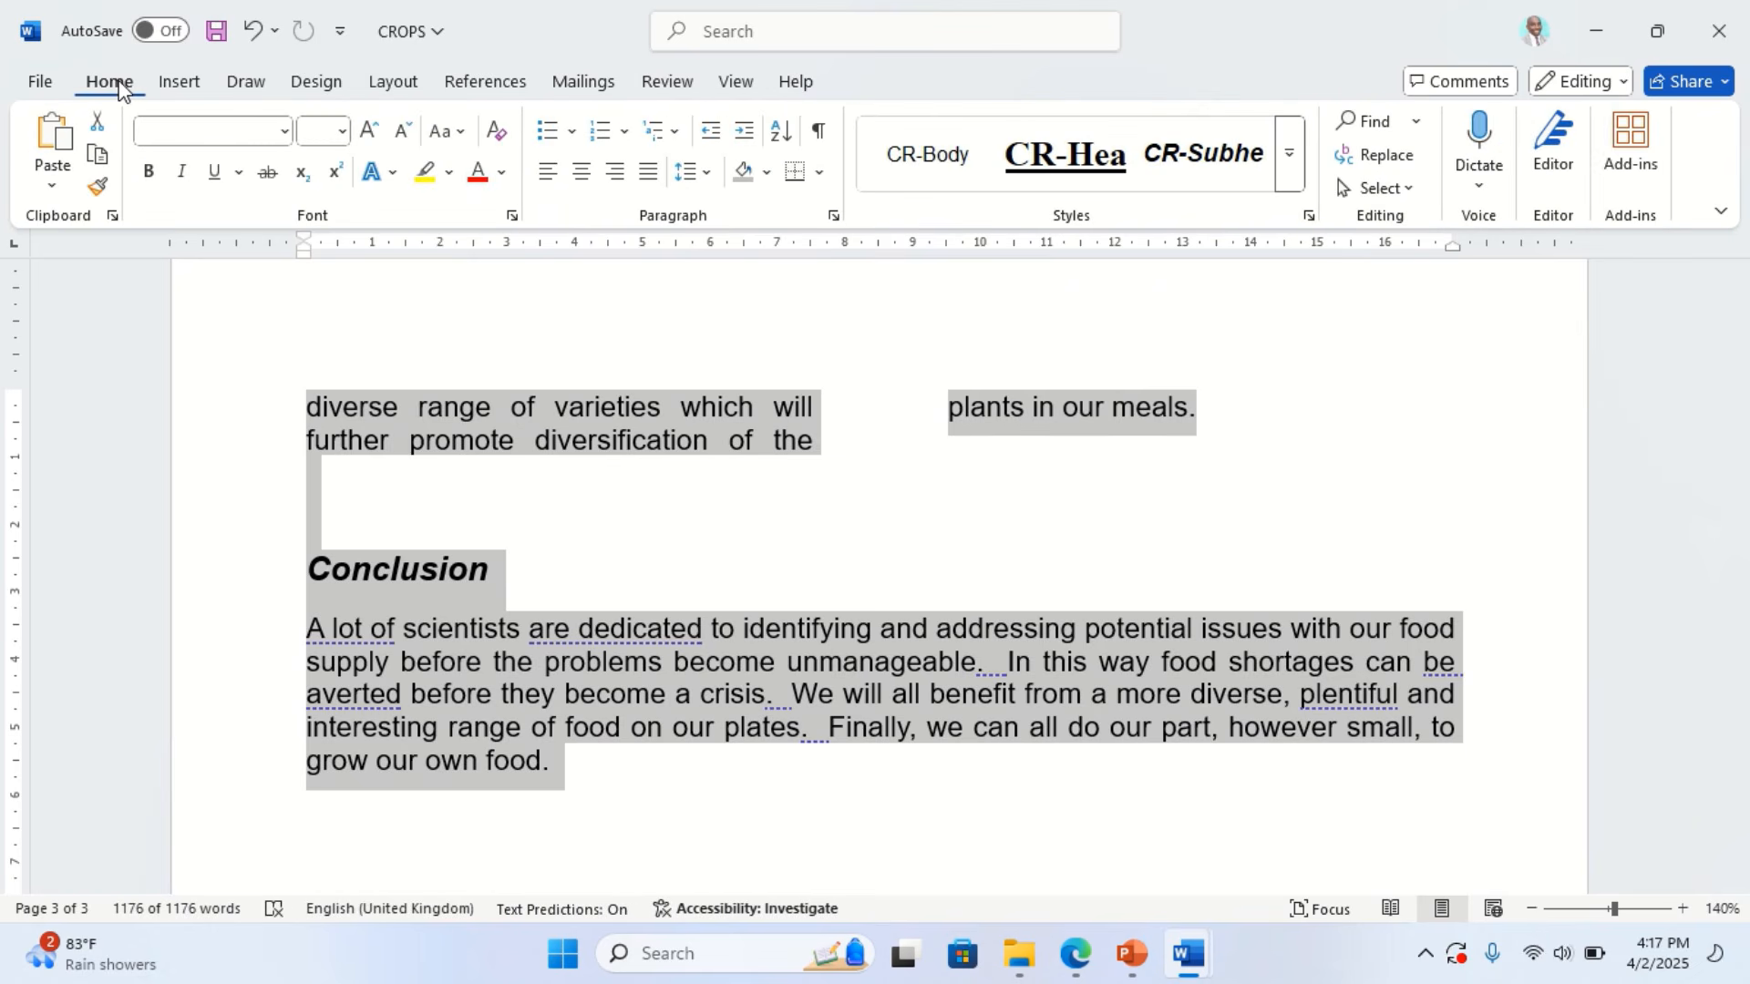
click(833, 217)
click(864, 162)
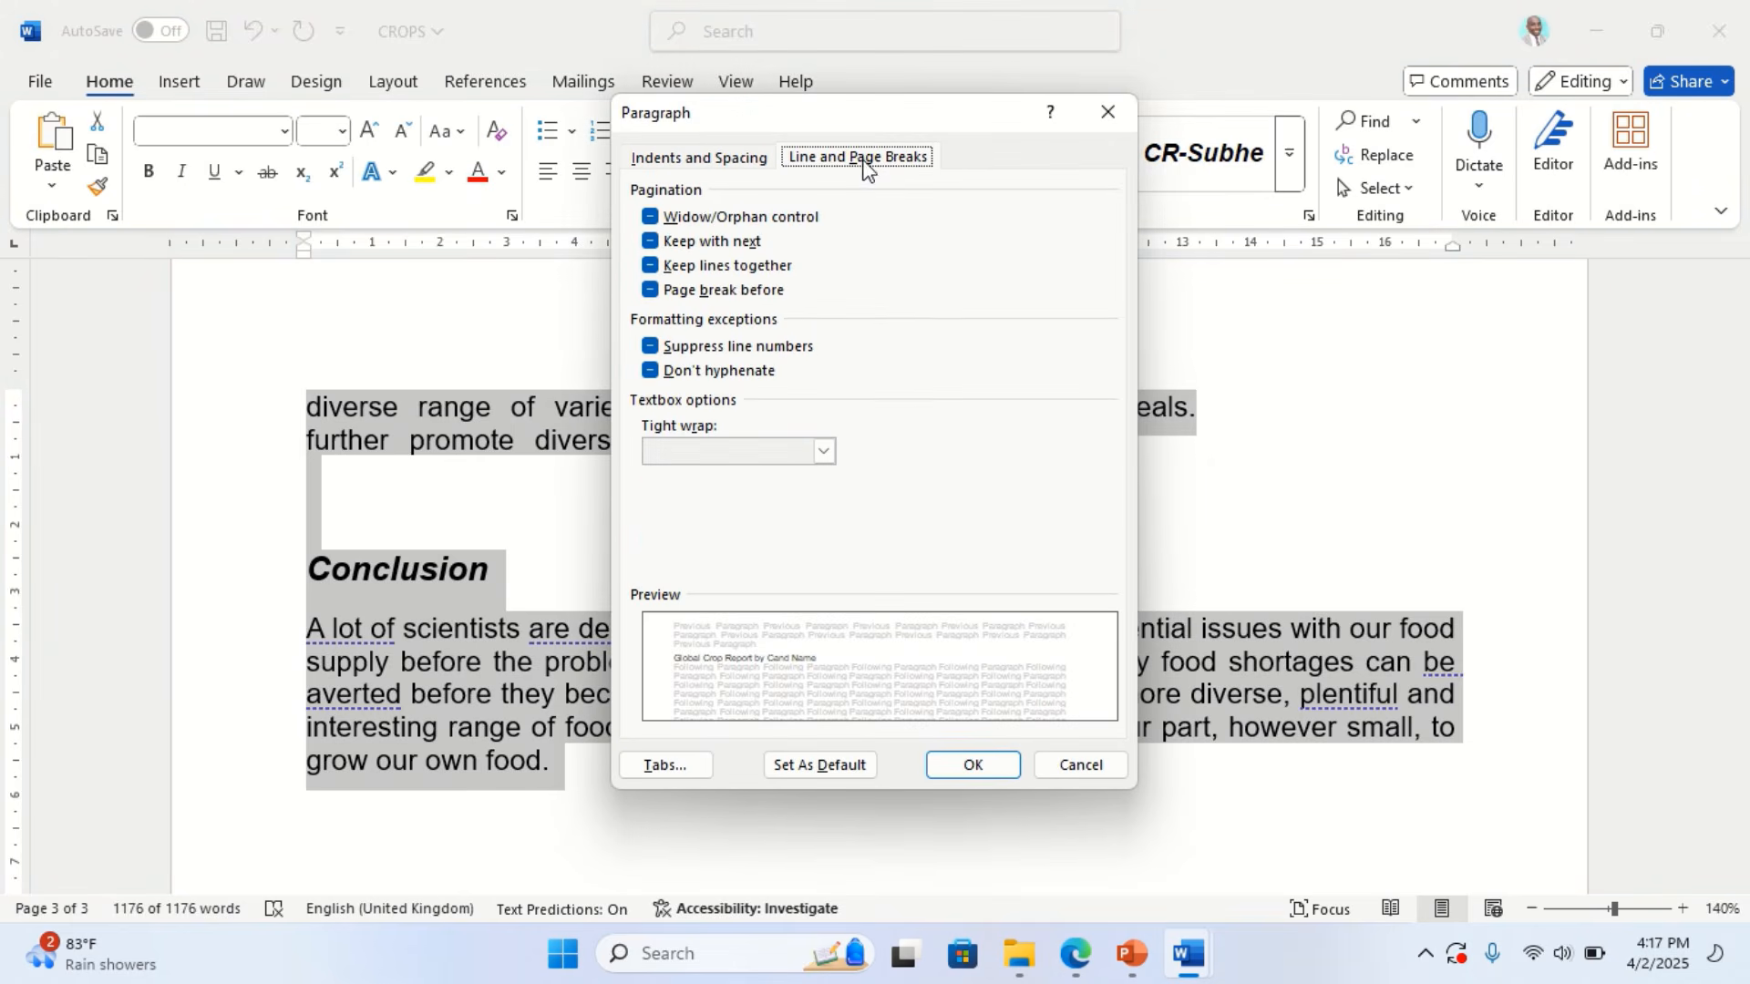
click(650, 219)
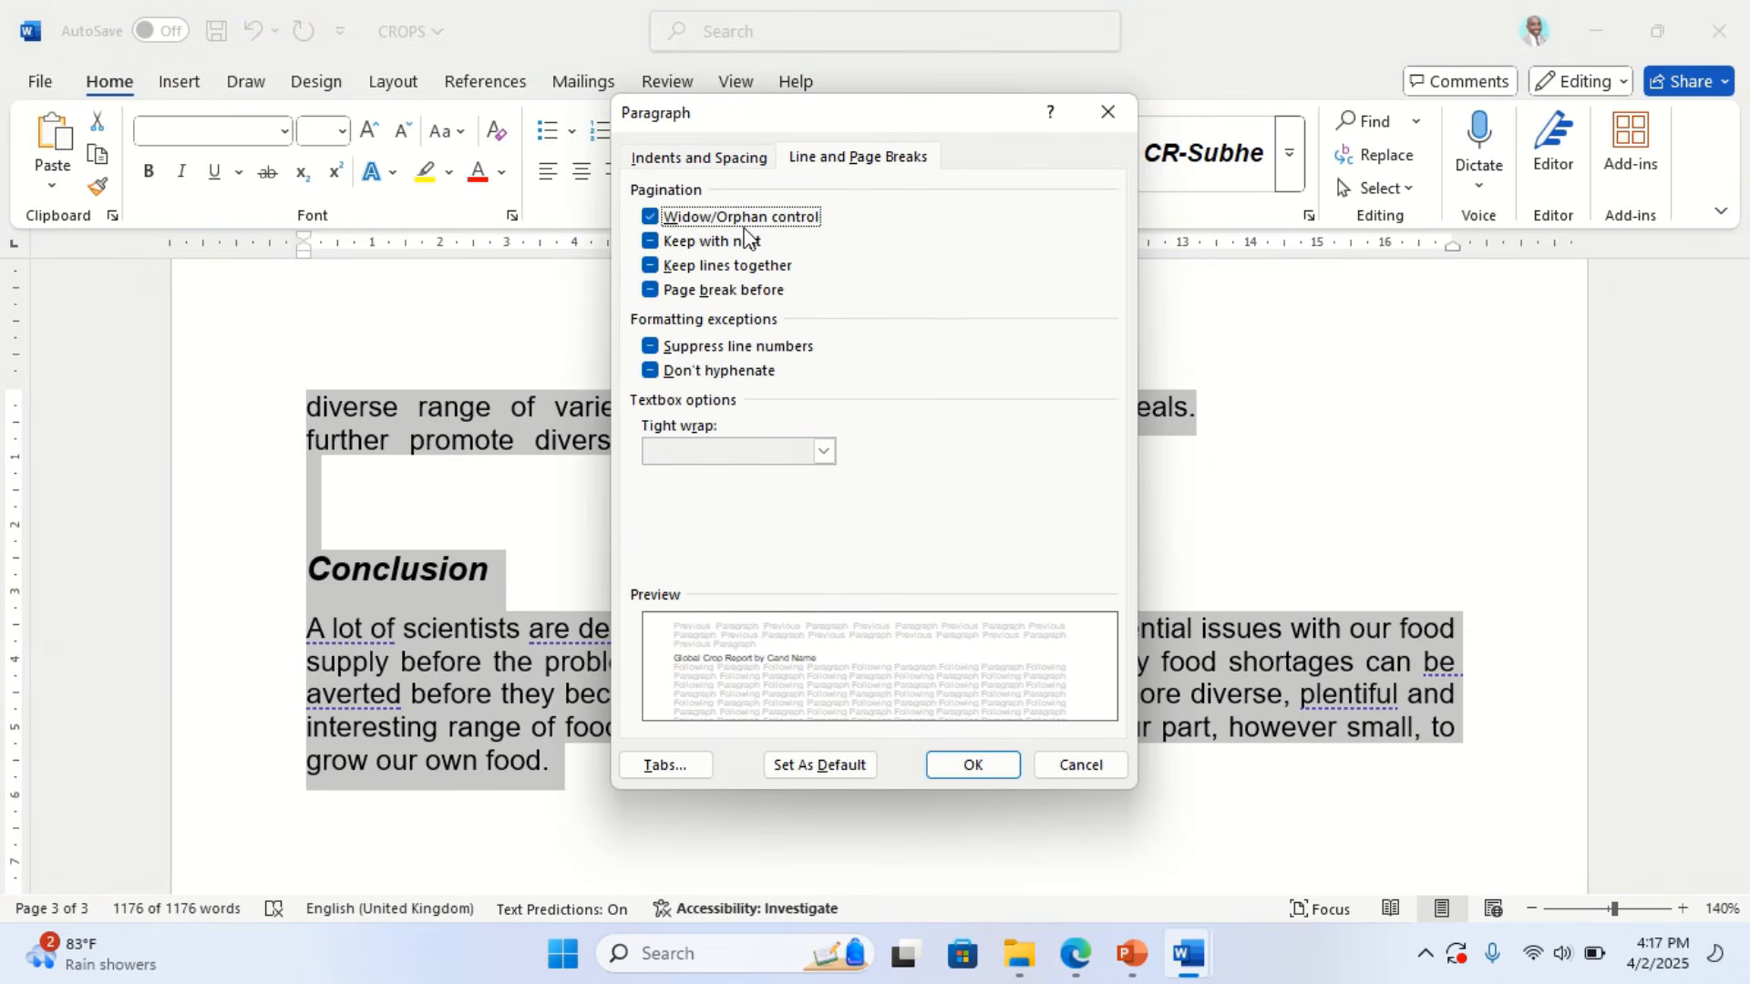
click(974, 766)
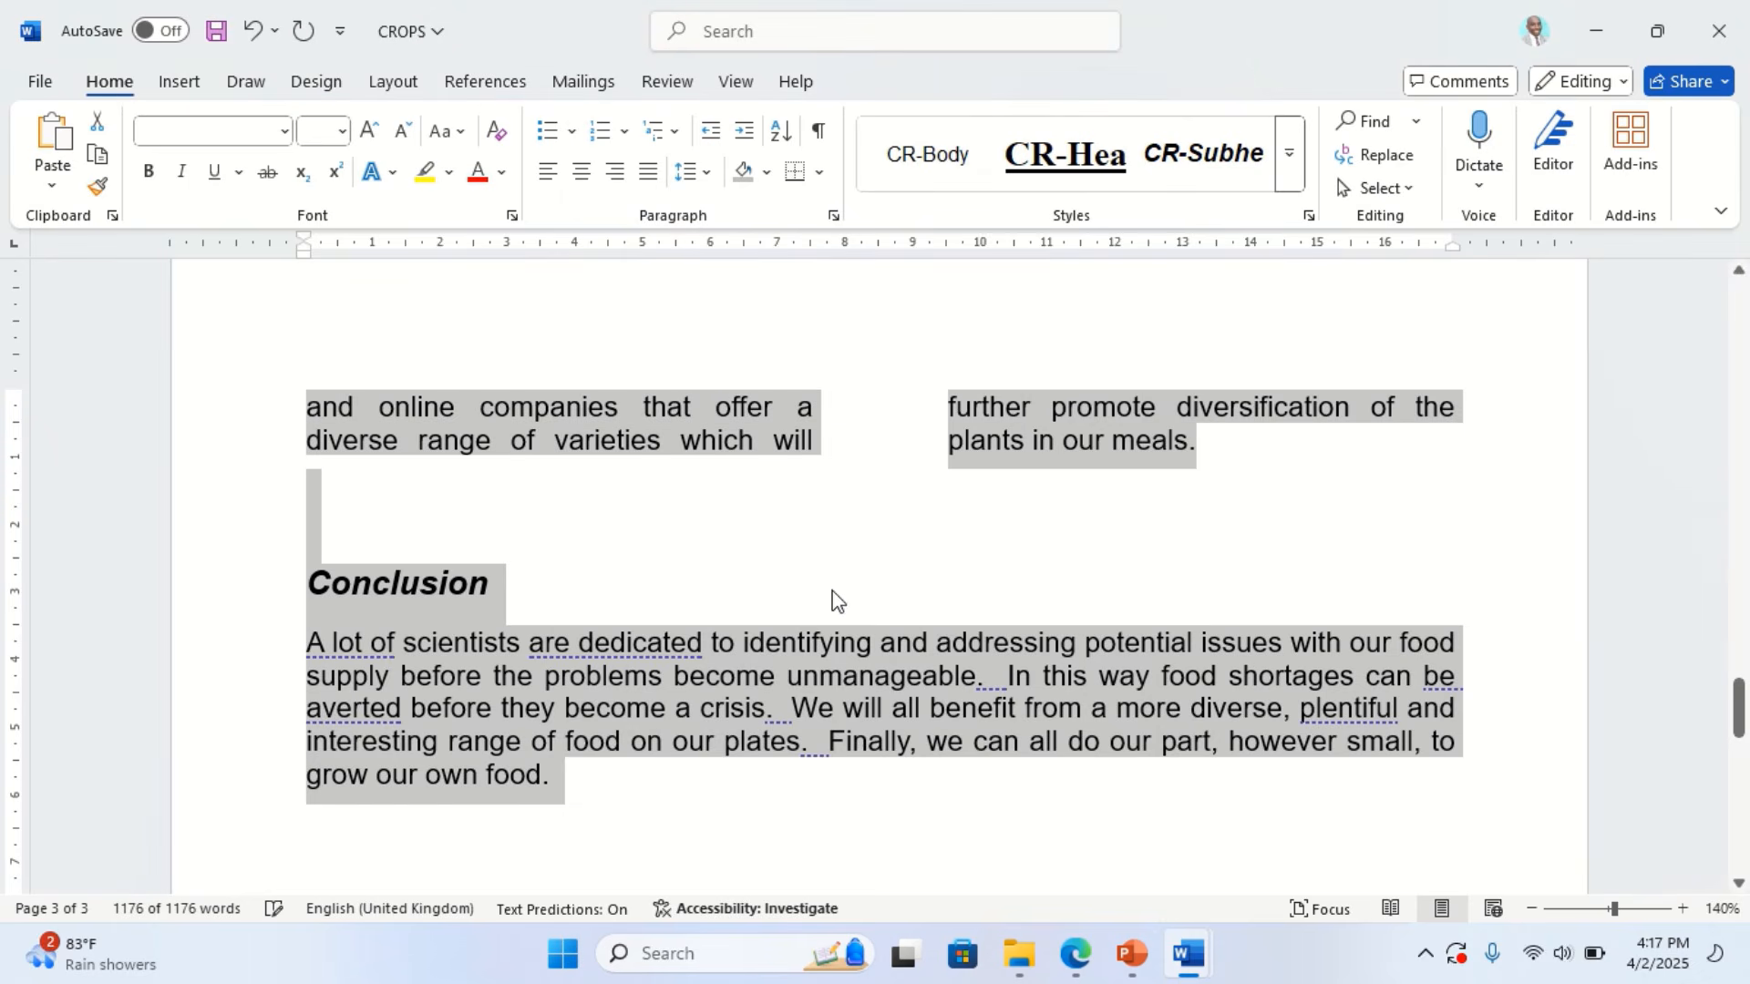
Switch to the task sheet and highlight the "there are no blank pages" requirement under task 13
click(1076, 953)
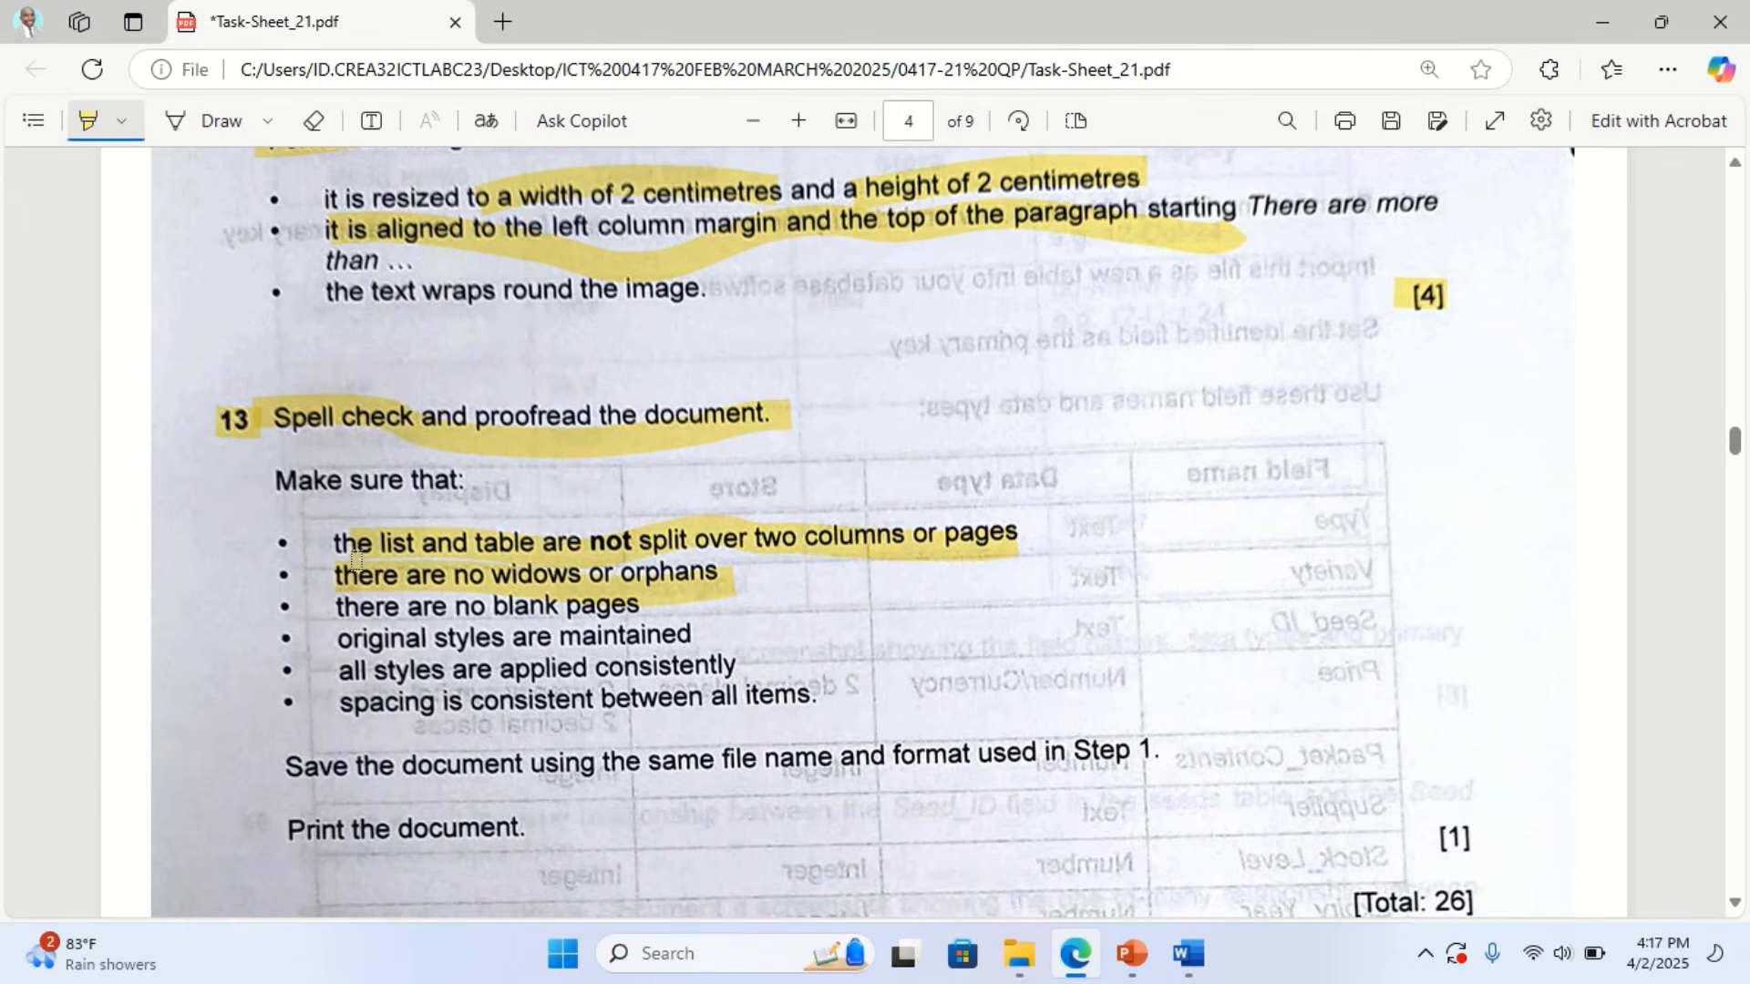
drag(328, 618, 593, 609)
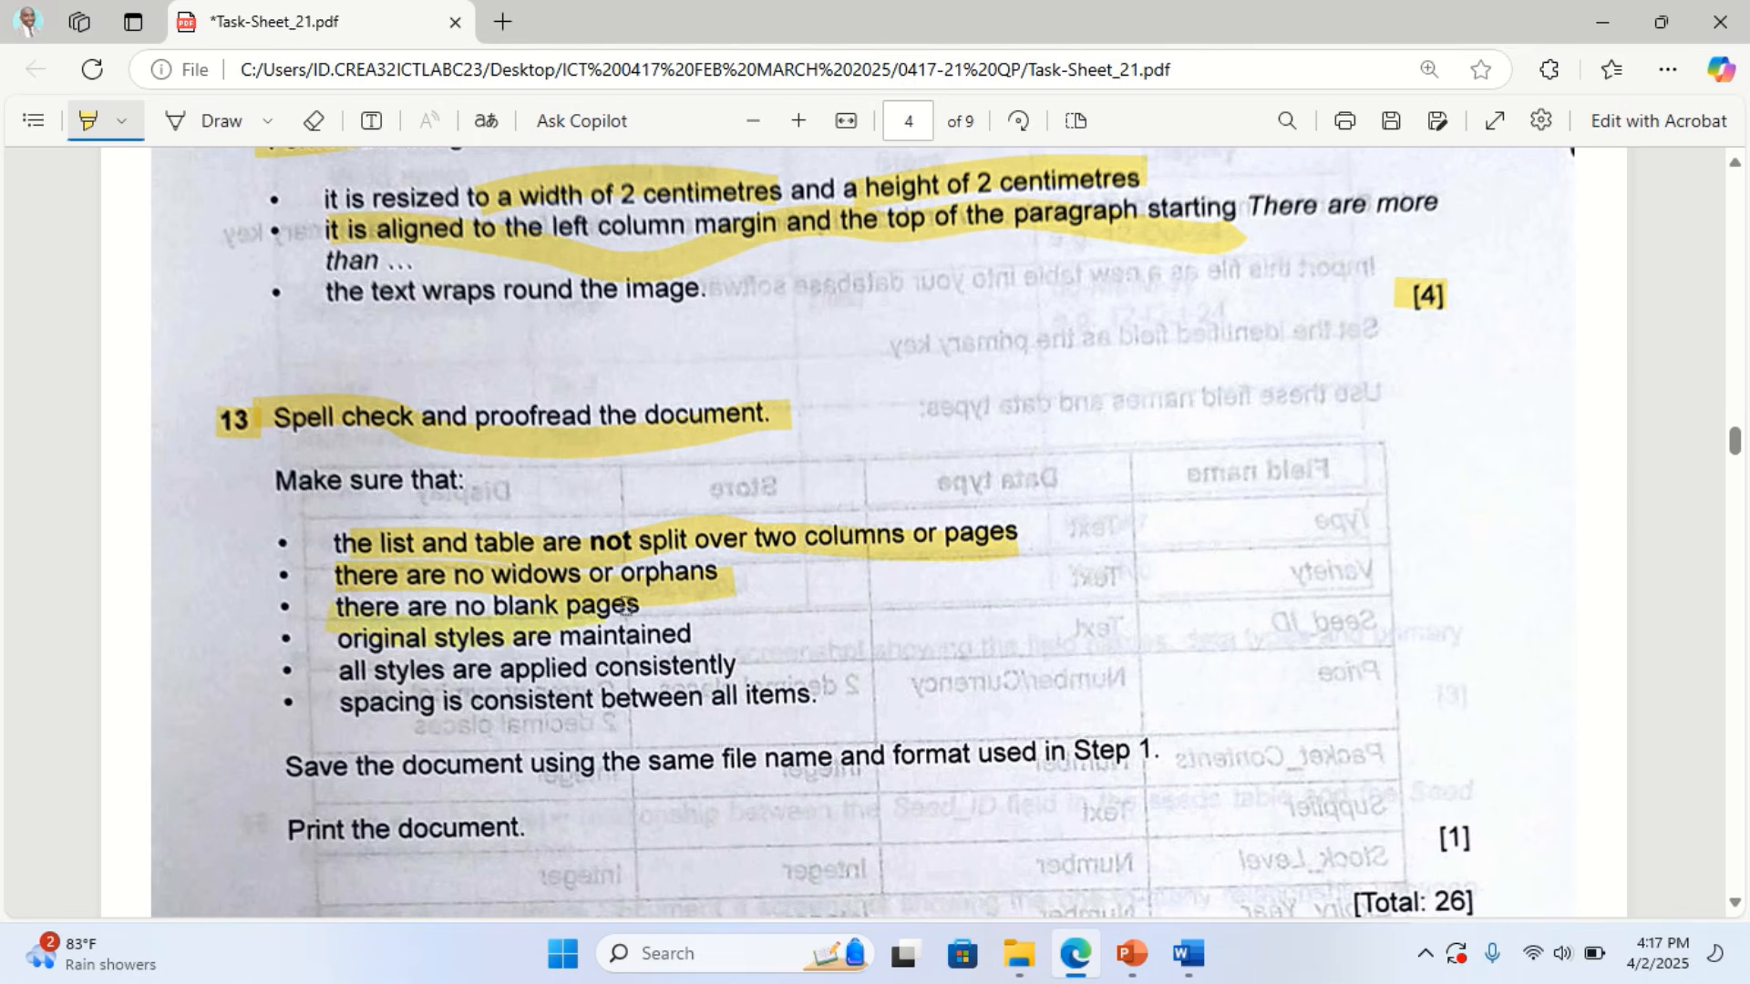
drag(330, 603, 642, 631)
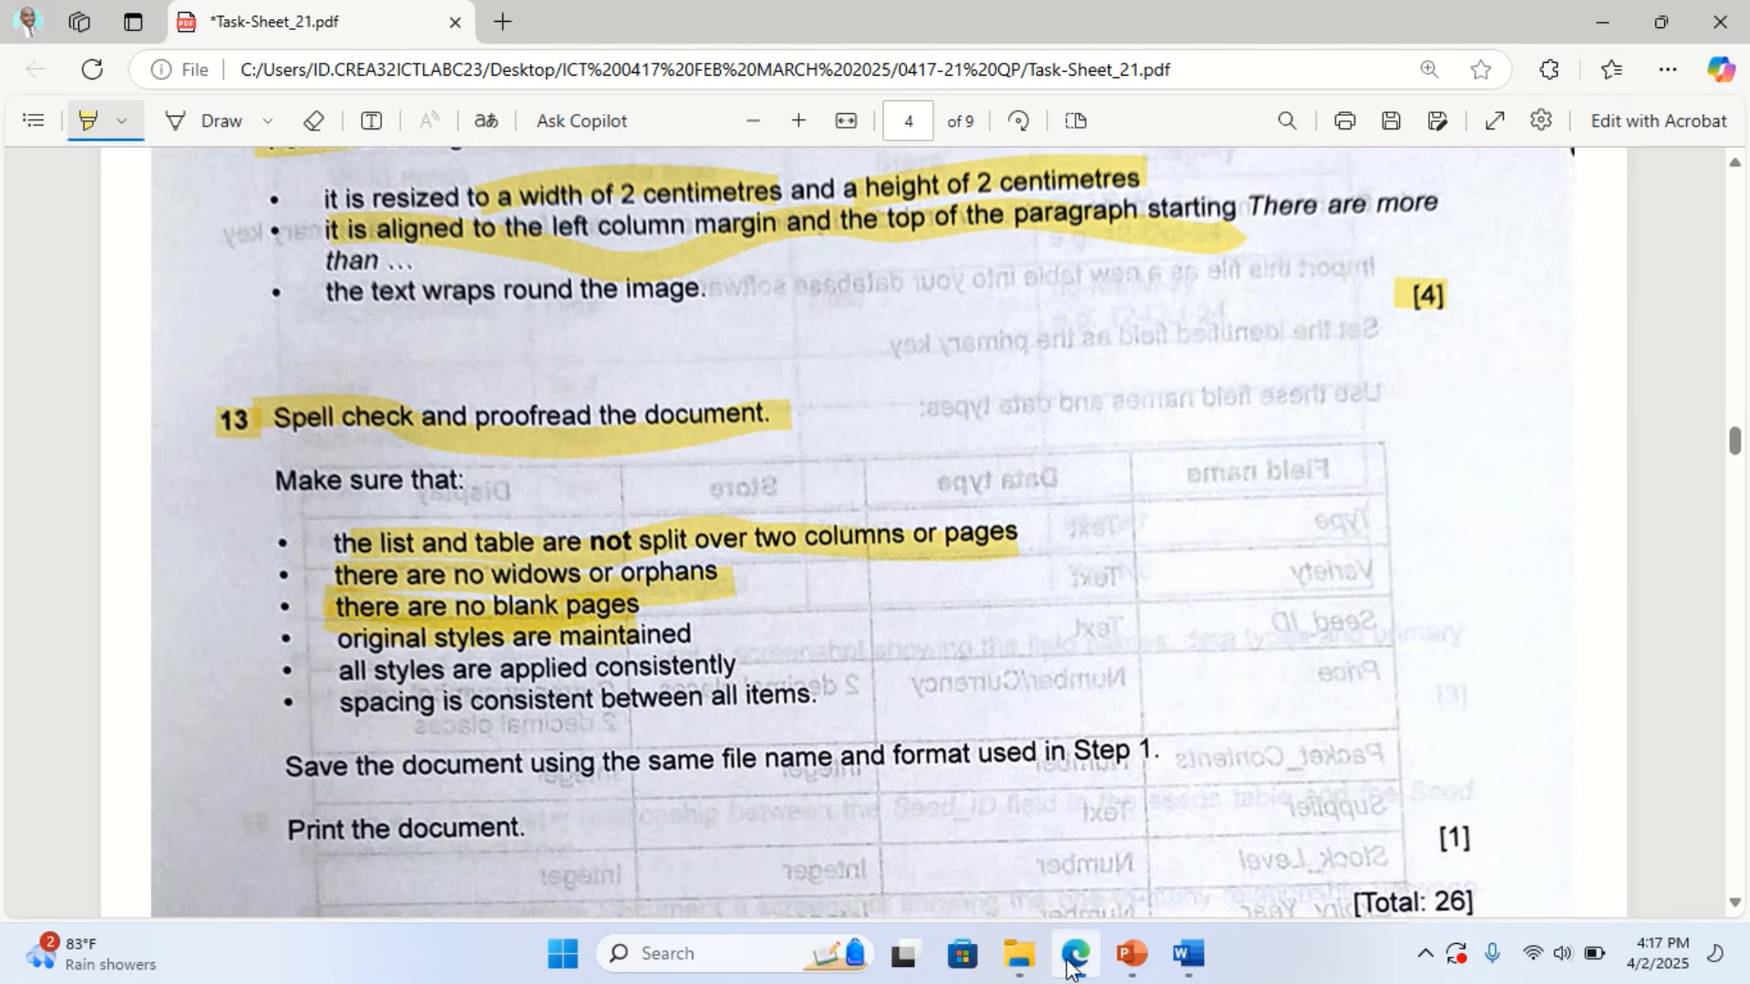
Return to the CROPS document and check it from end to beginning for blank pages
click(1188, 954)
scroll(590, 620, down, 10)
scroll(590, 619, down, 3)
scroll(591, 620, up, 10)
scroll(594, 602, up, 15)
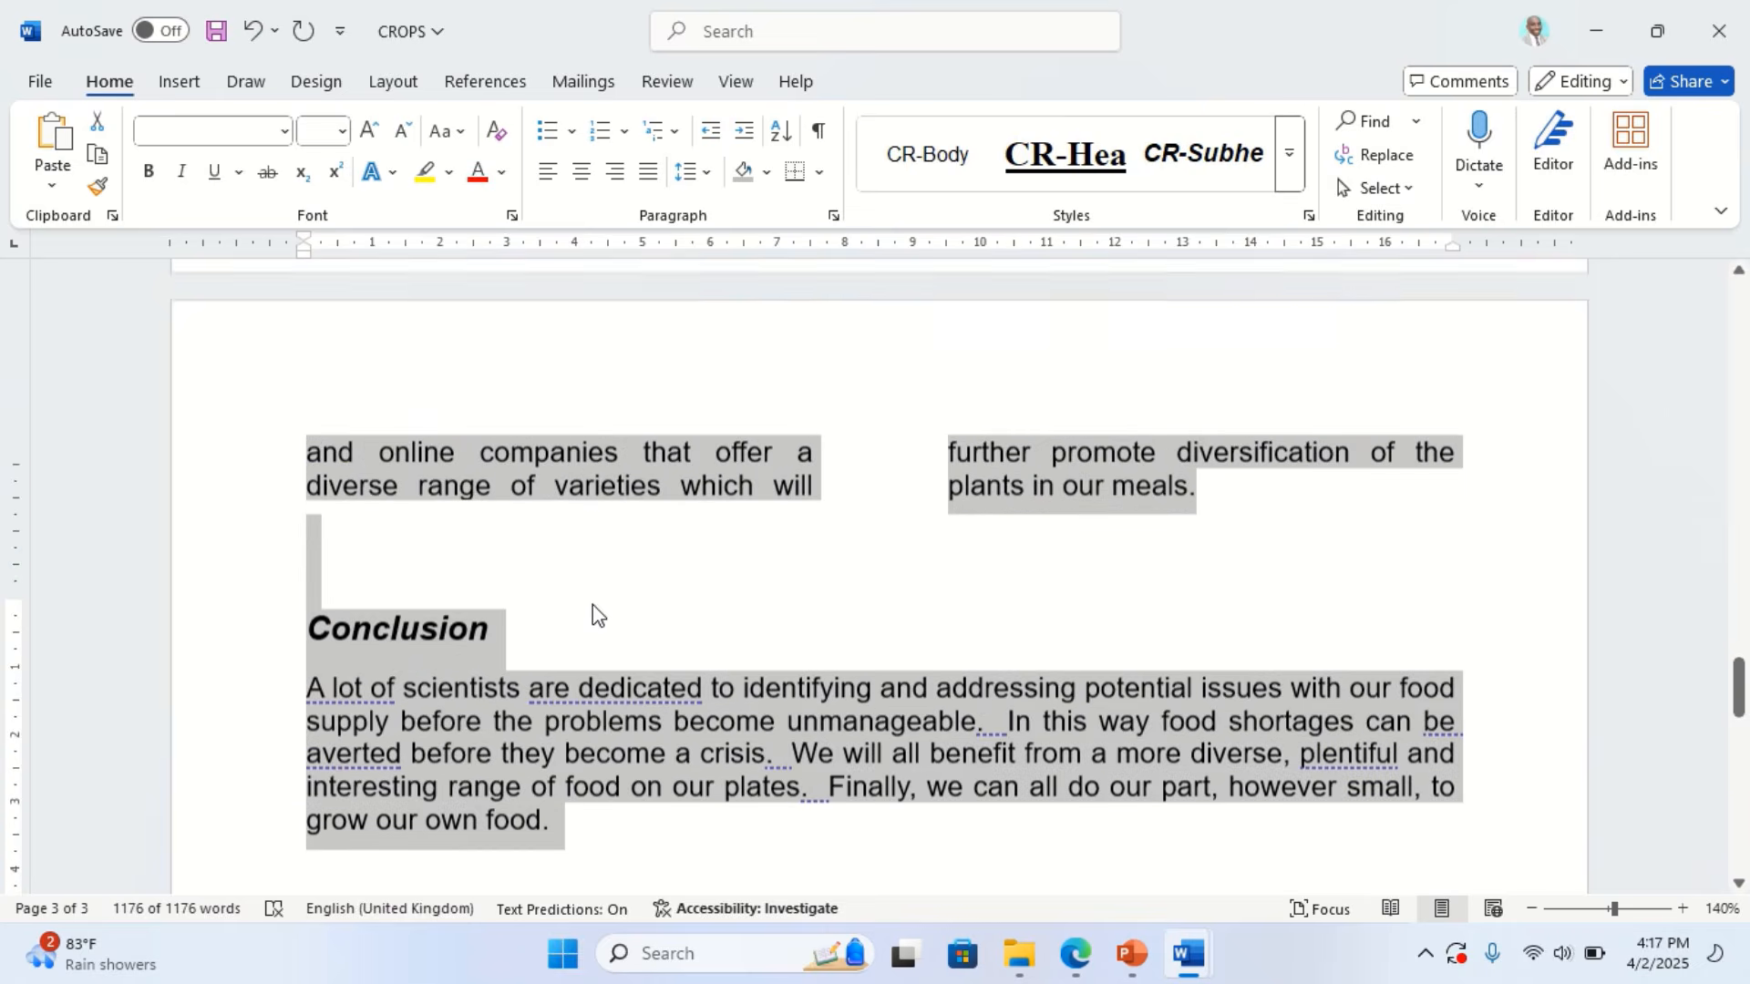
scroll(588, 545, up, 20)
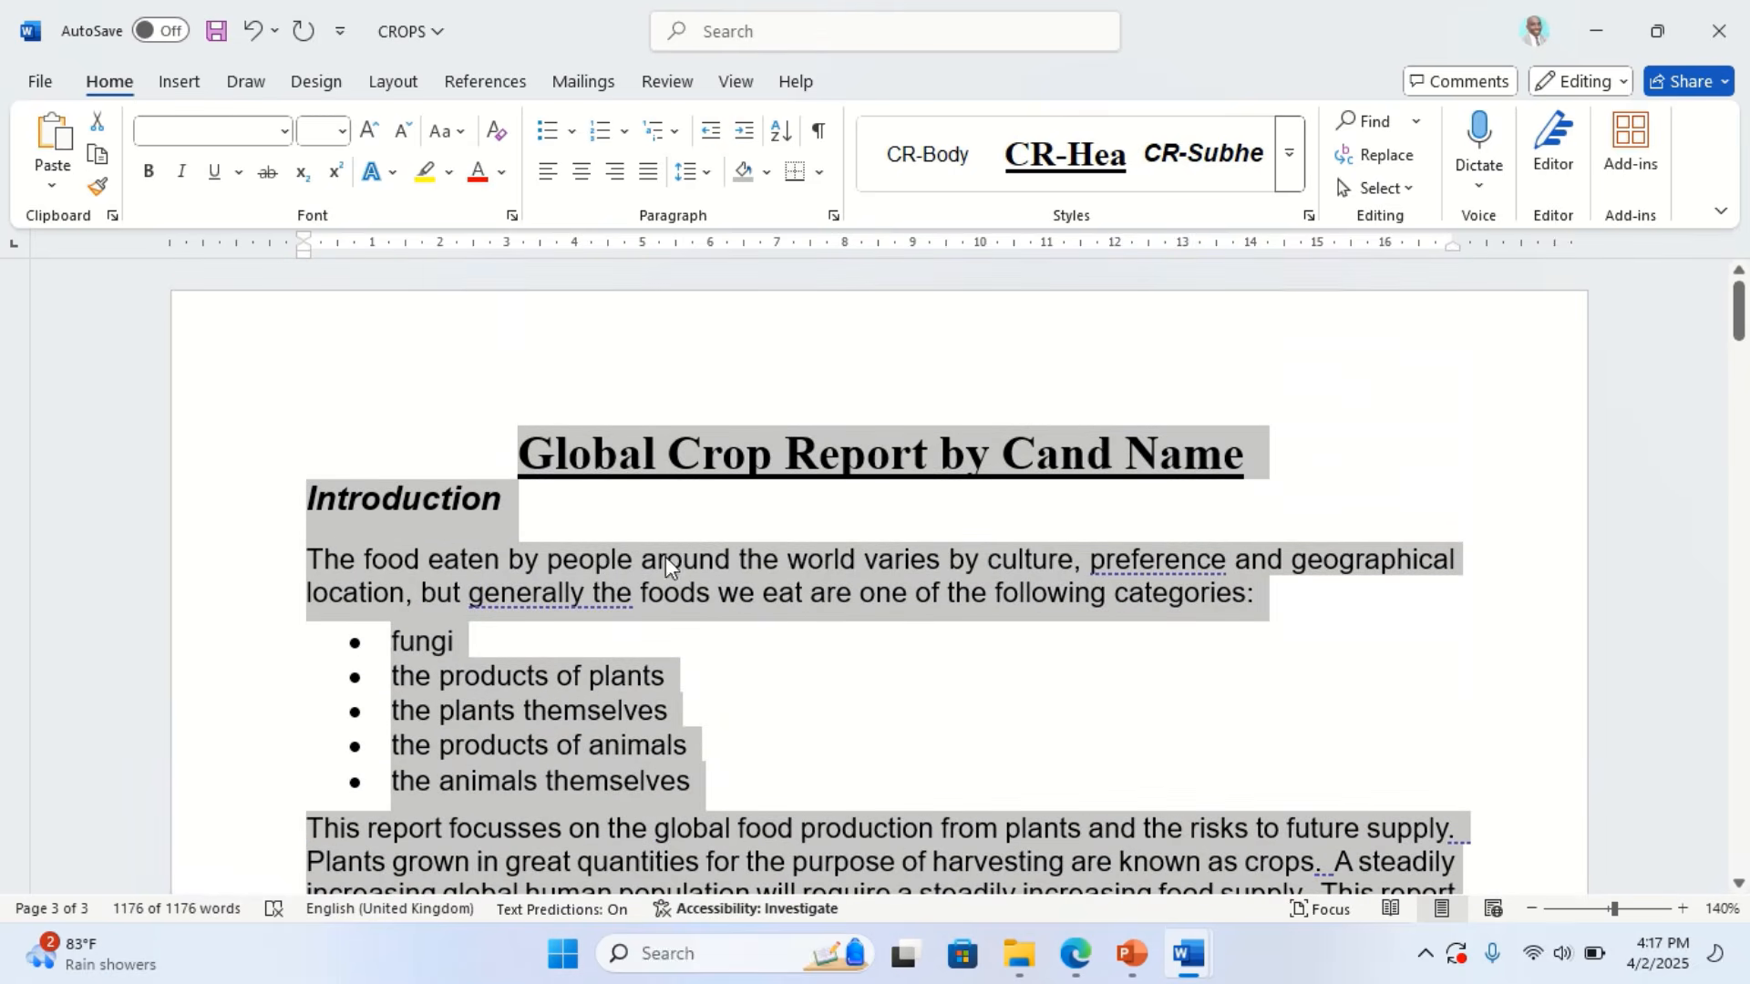
Switch to the task sheet and highlight the requirements for consistently applied styles and consistent spacing between all items
click(1076, 954)
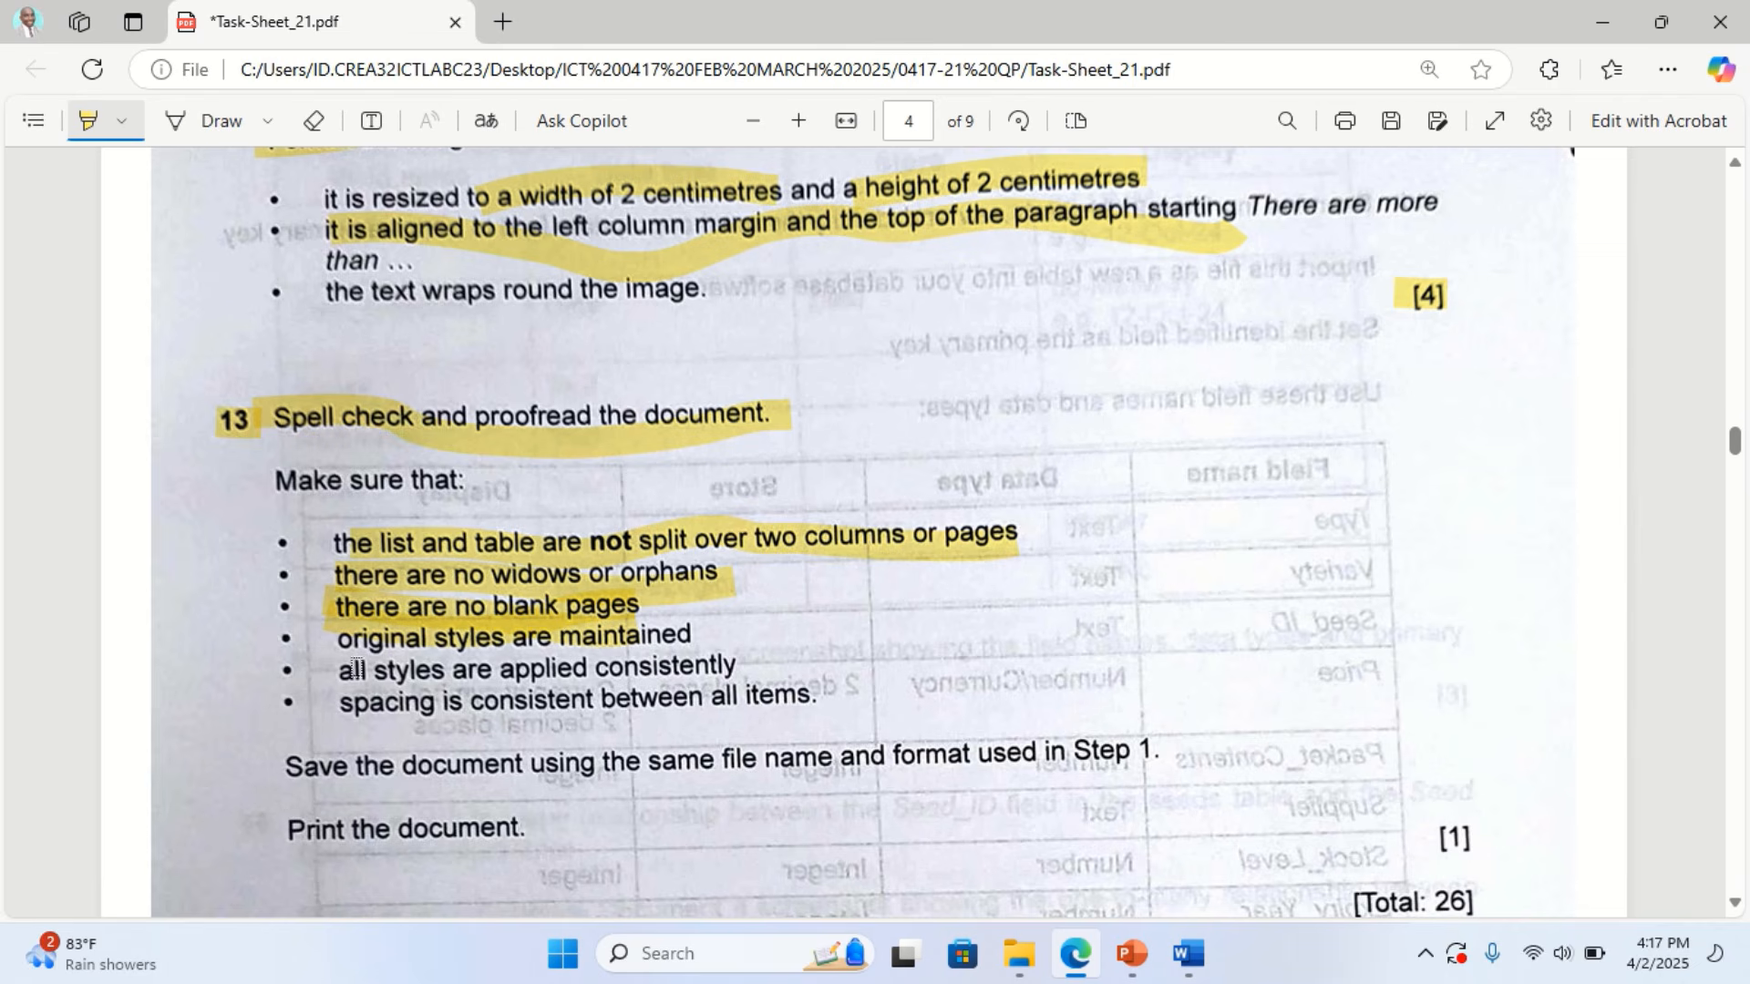
drag(342, 676, 744, 678)
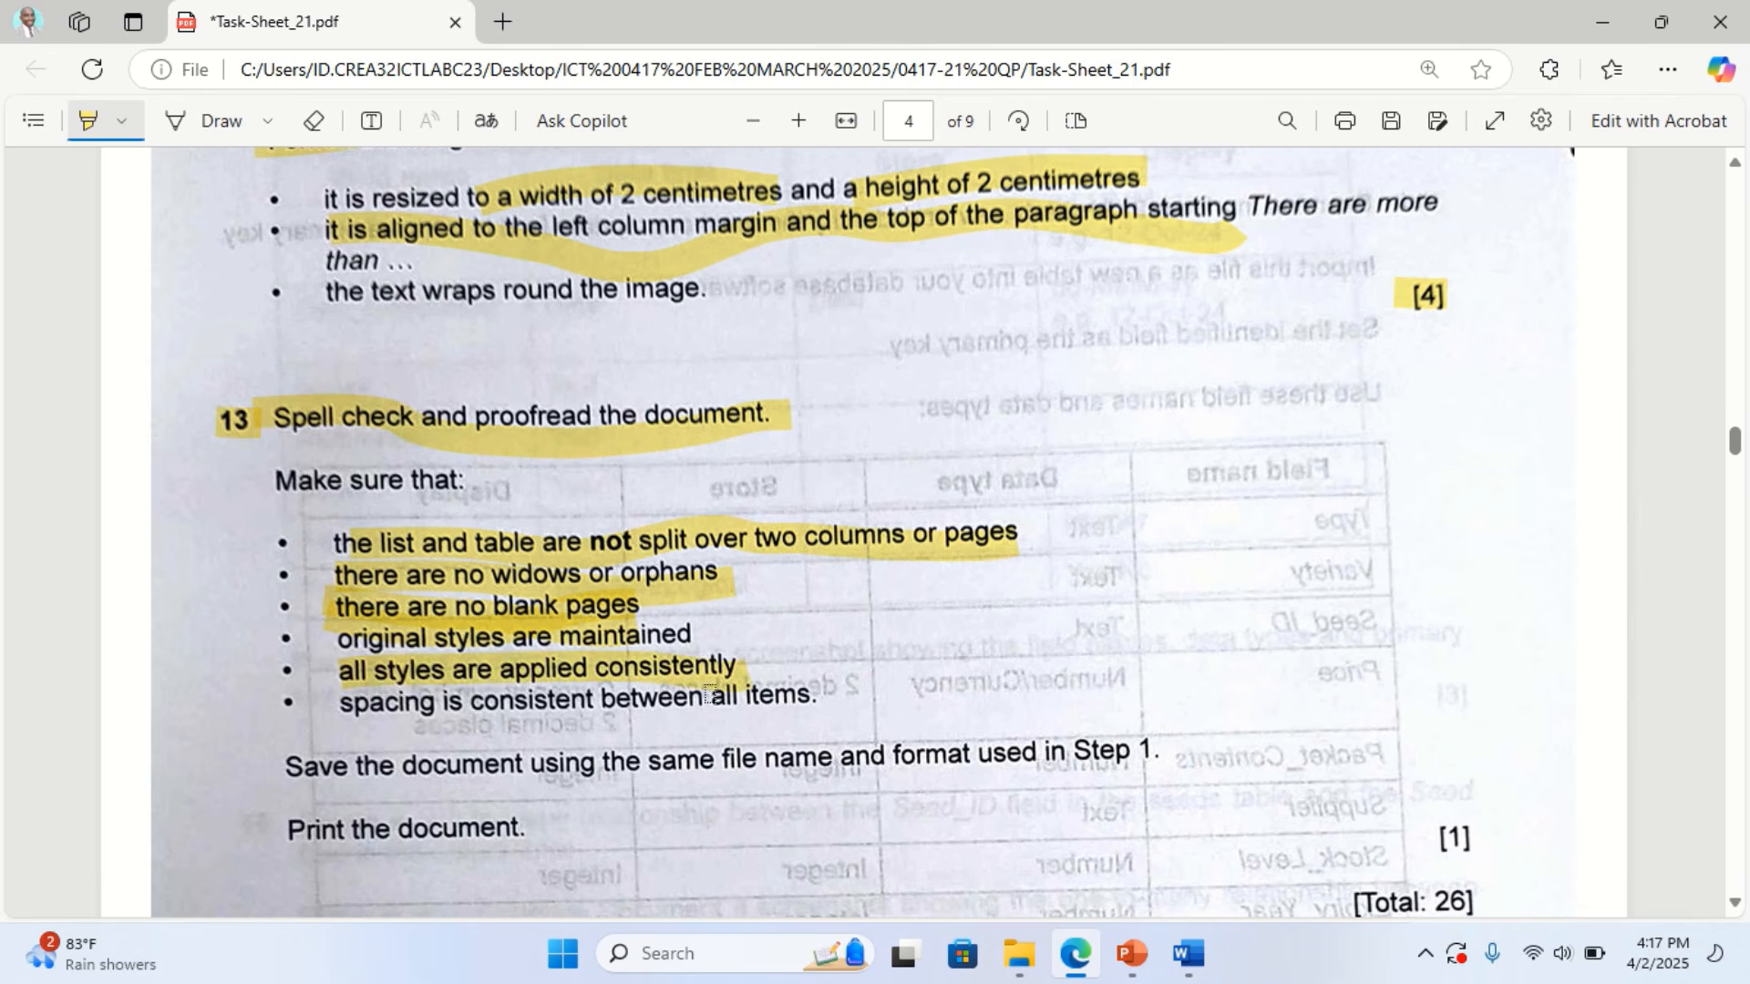
drag(332, 706, 818, 694)
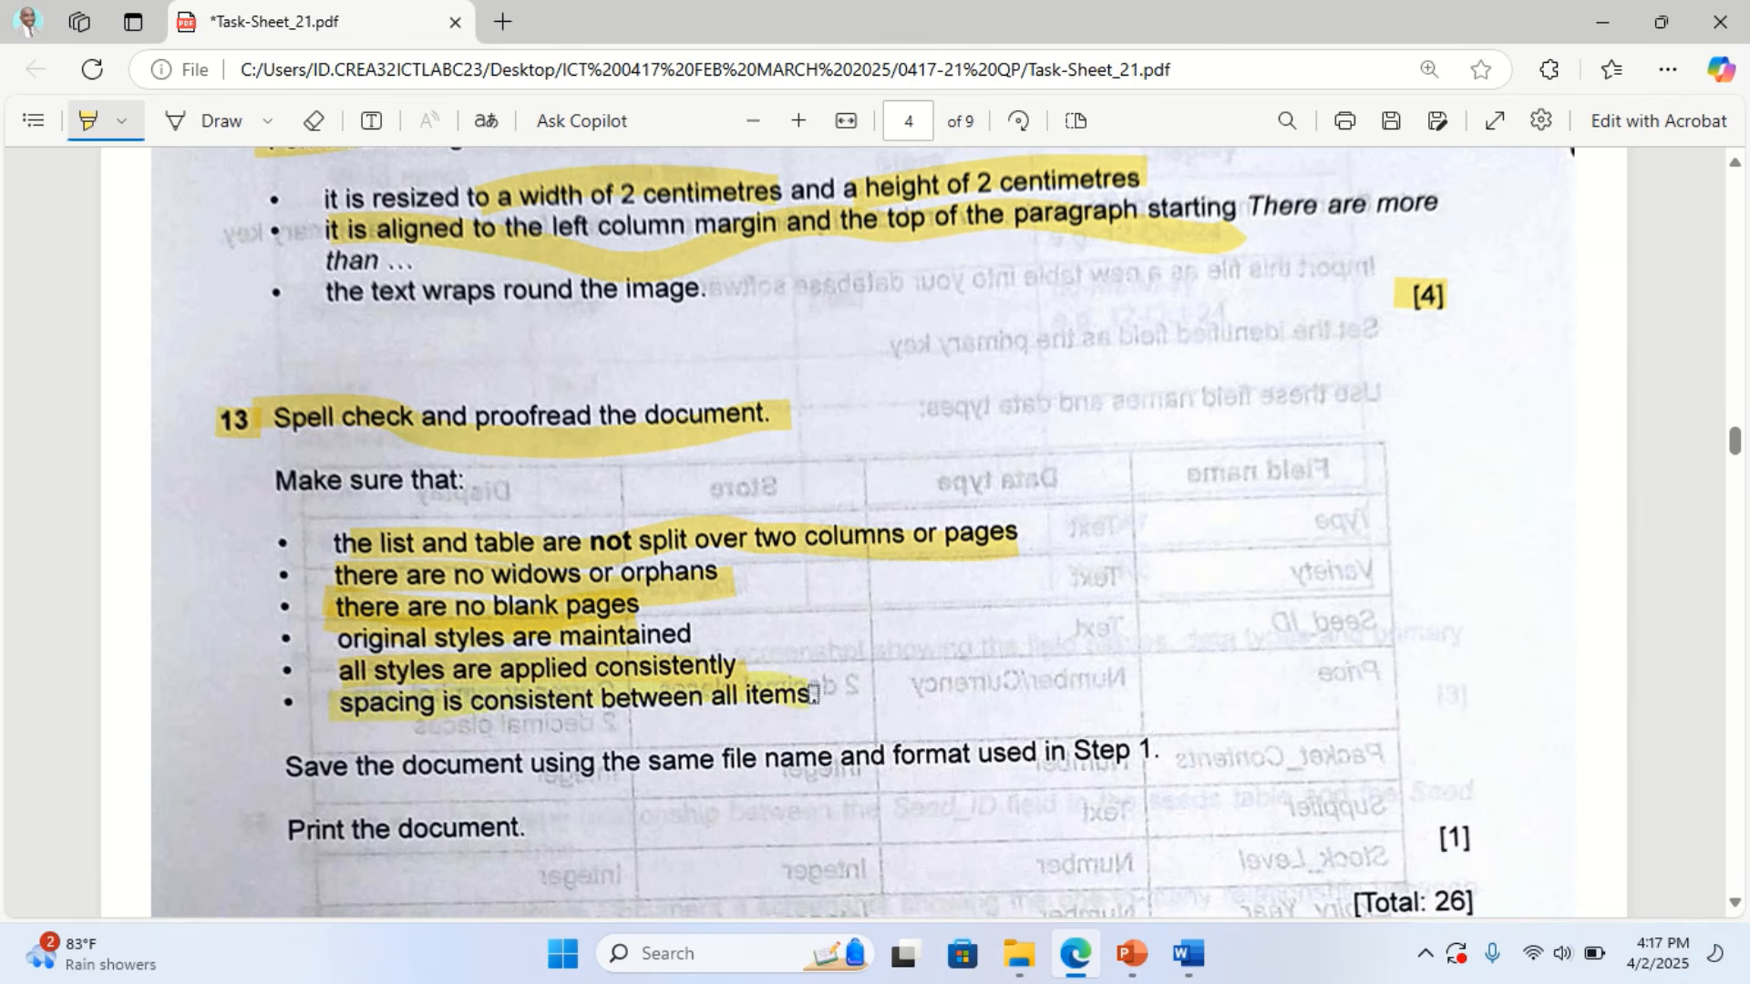
Return to the CROPS document, clear the text selection and check the styles and spacing between paragraphs and headings
click(1188, 953)
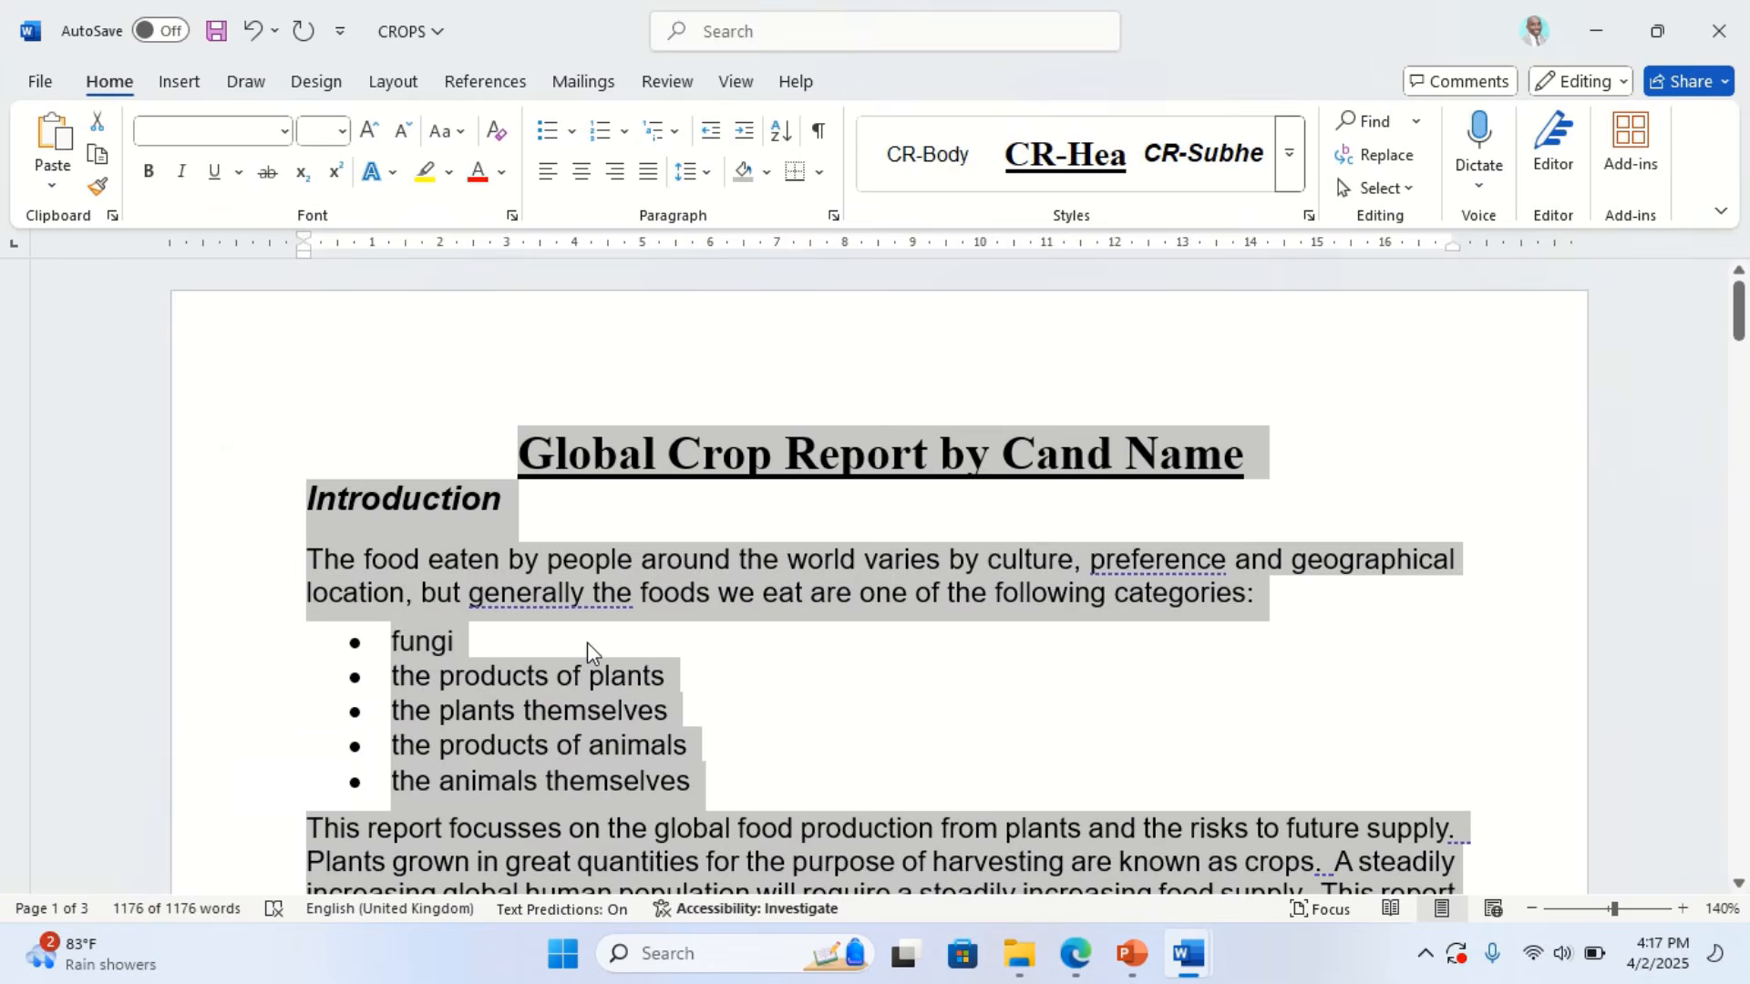
scroll(583, 641, down, 1)
scroll(591, 656, down, 15)
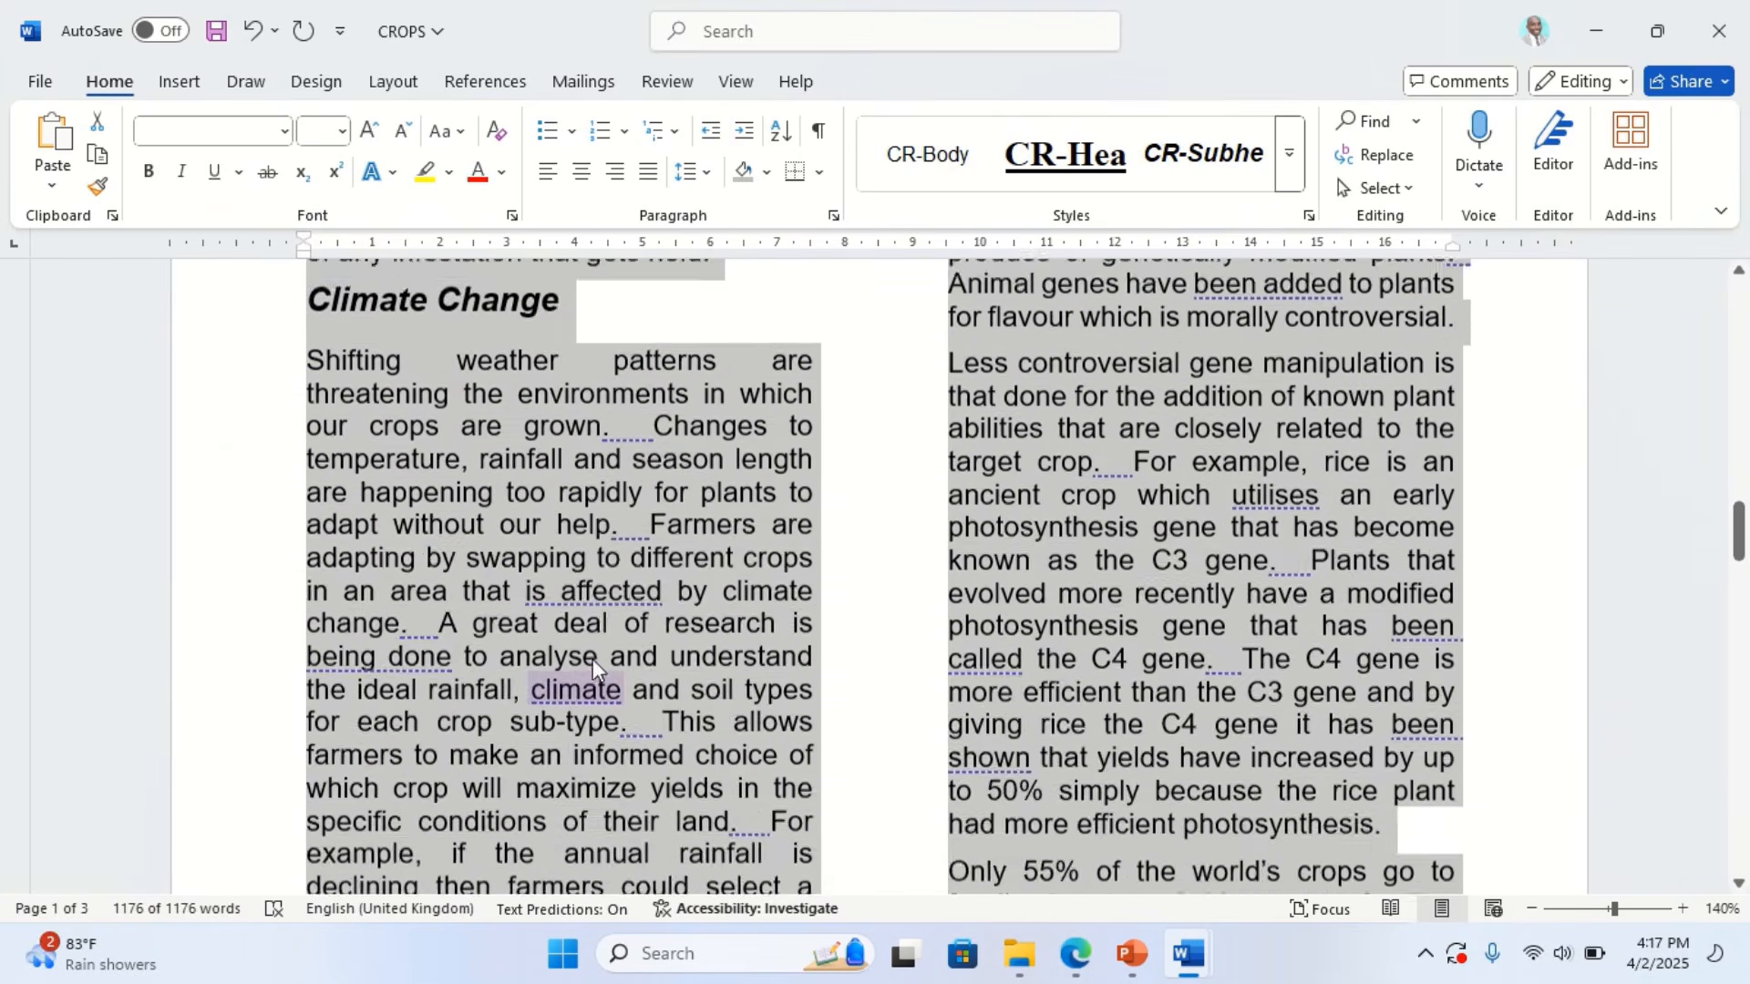
scroll(597, 665, up, 4)
scroll(597, 663, up, 2)
scroll(598, 665, down, 12)
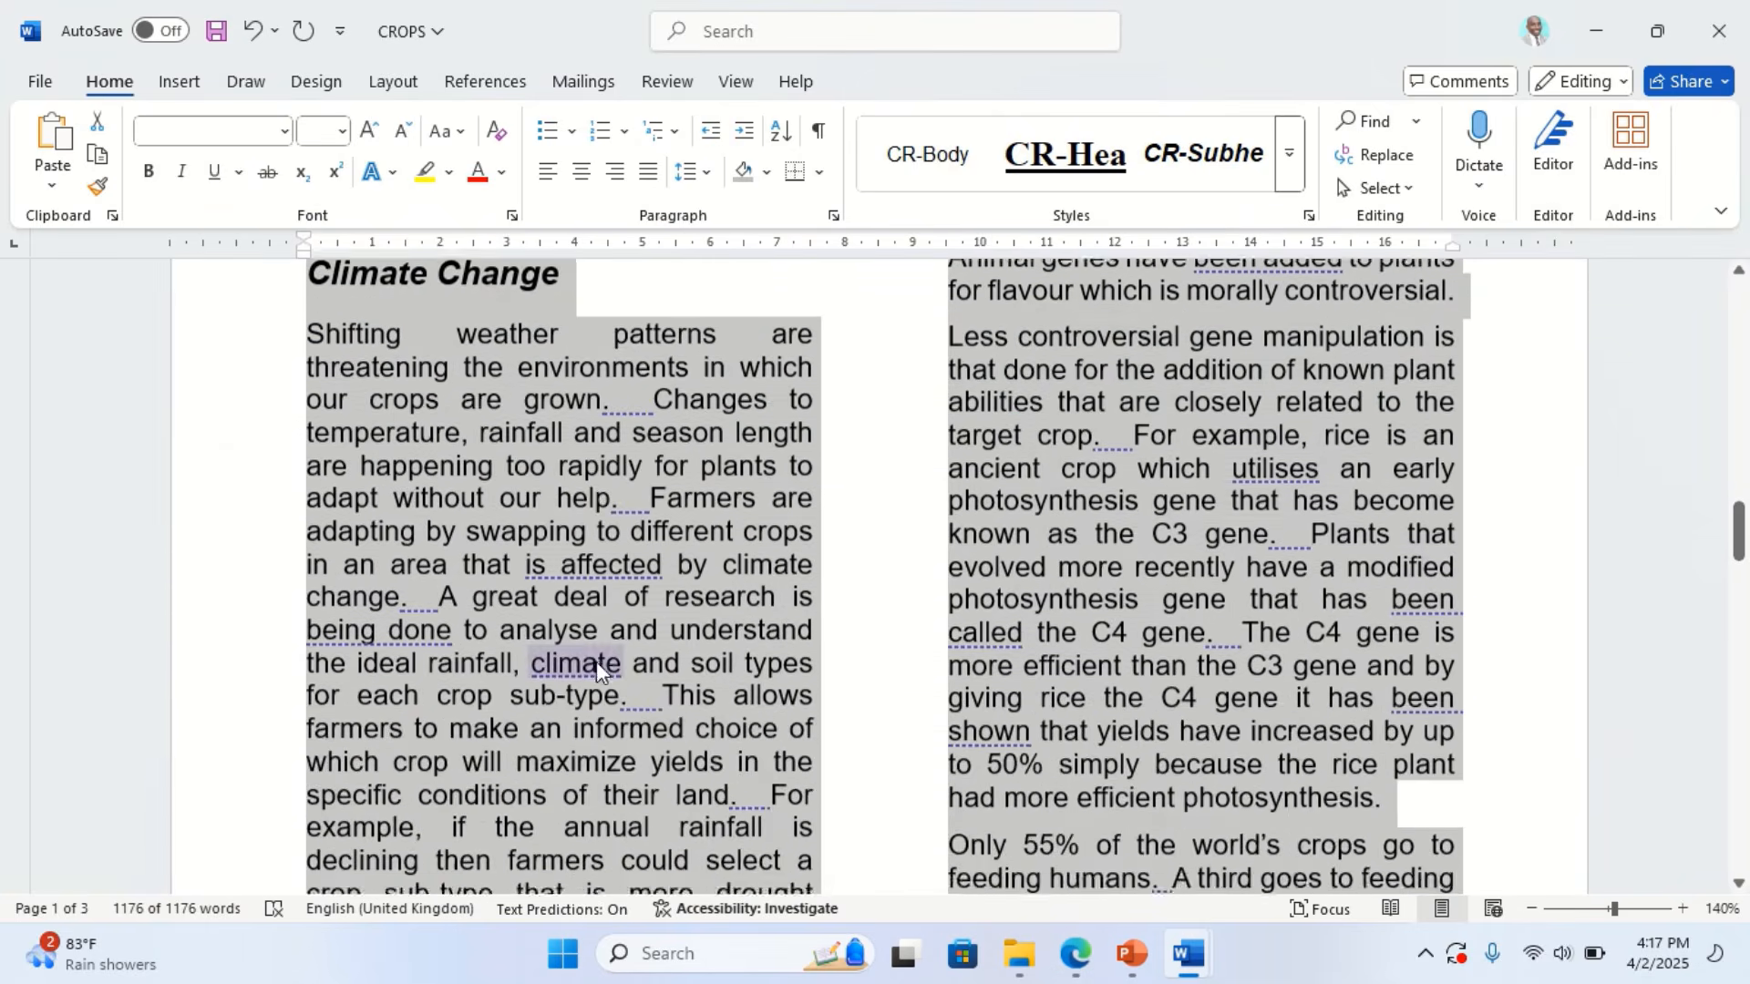
scroll(602, 675, down, 6)
scroll(547, 547, up, 1)
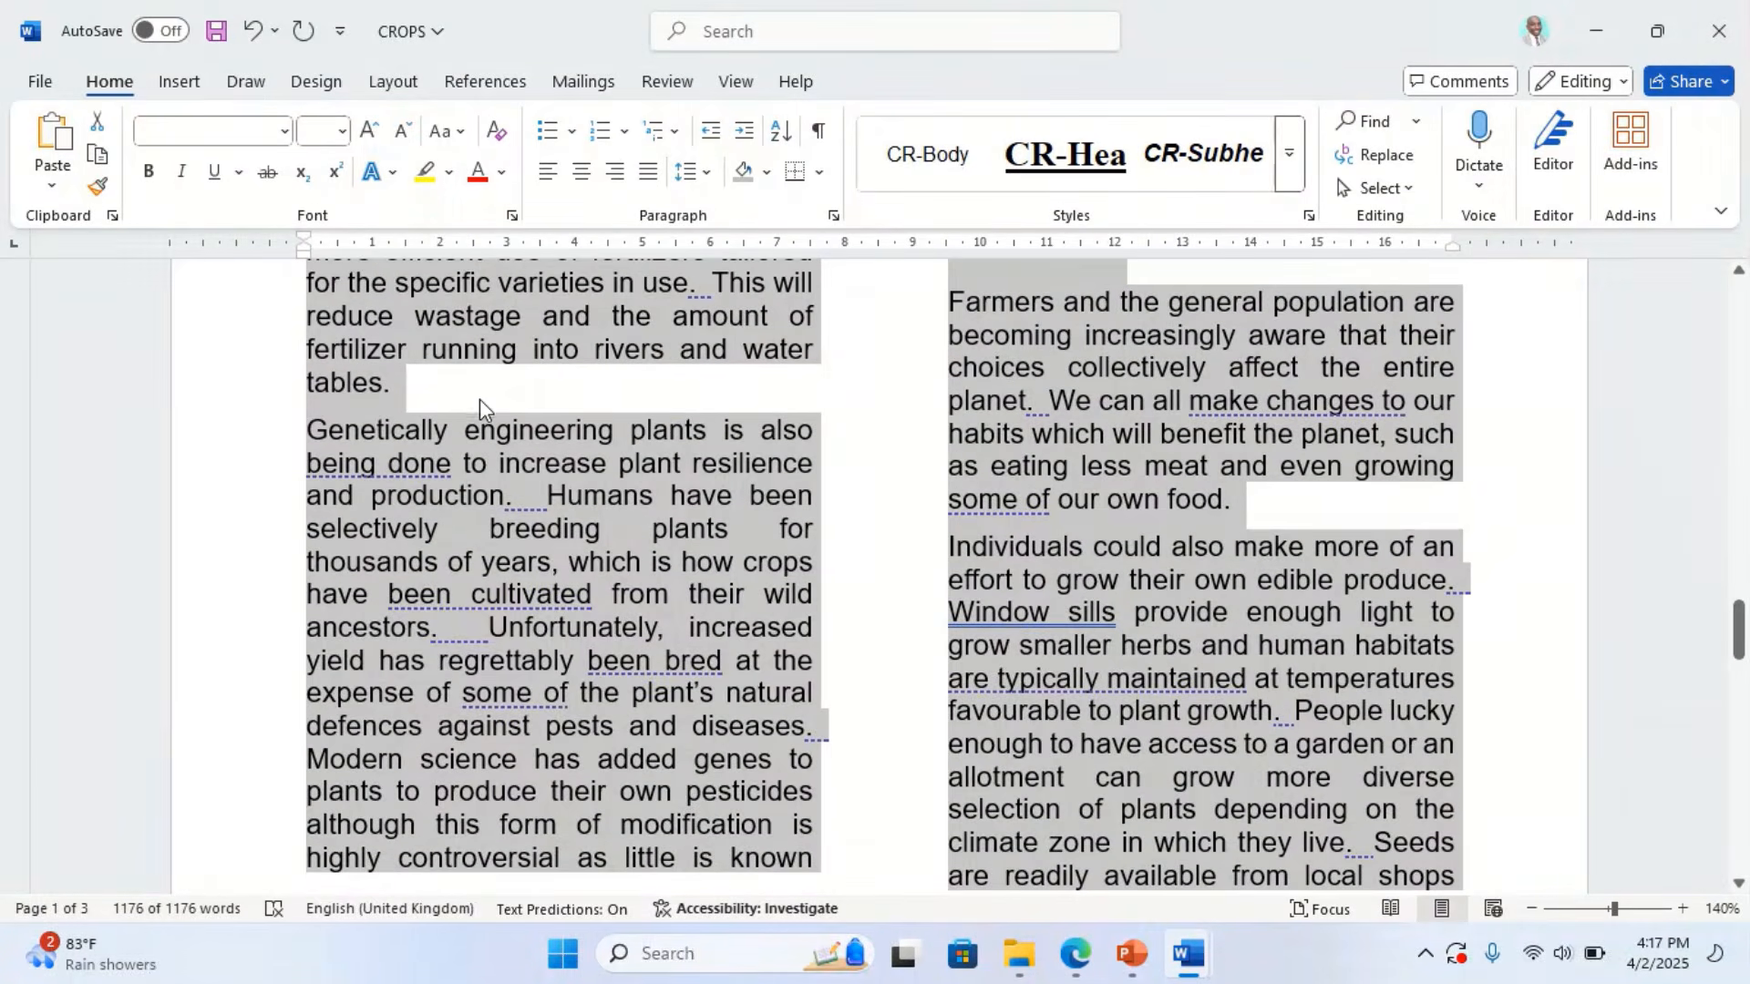
click(474, 395)
drag(451, 463, 338, 446)
click(525, 495)
scroll(598, 558, down, 5)
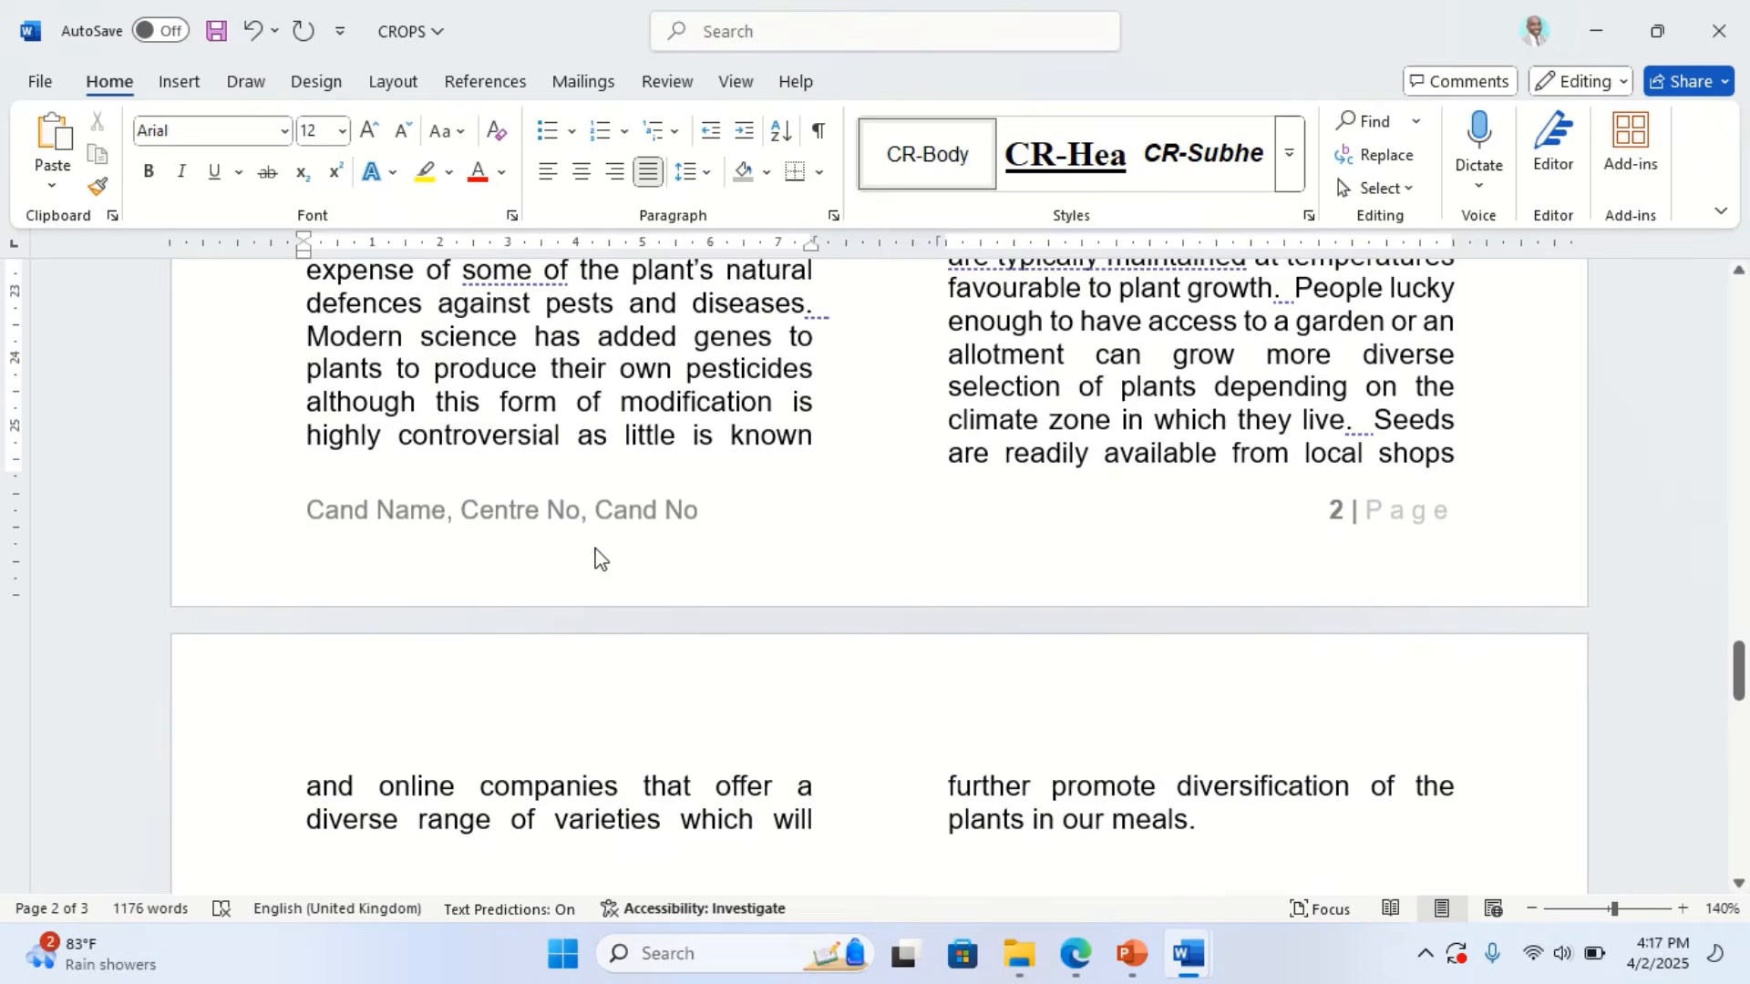
Delete the extra blank line above the Conclusion heading, keeping the full stop after "plants in our meals"
scroll(527, 487, down, 3)
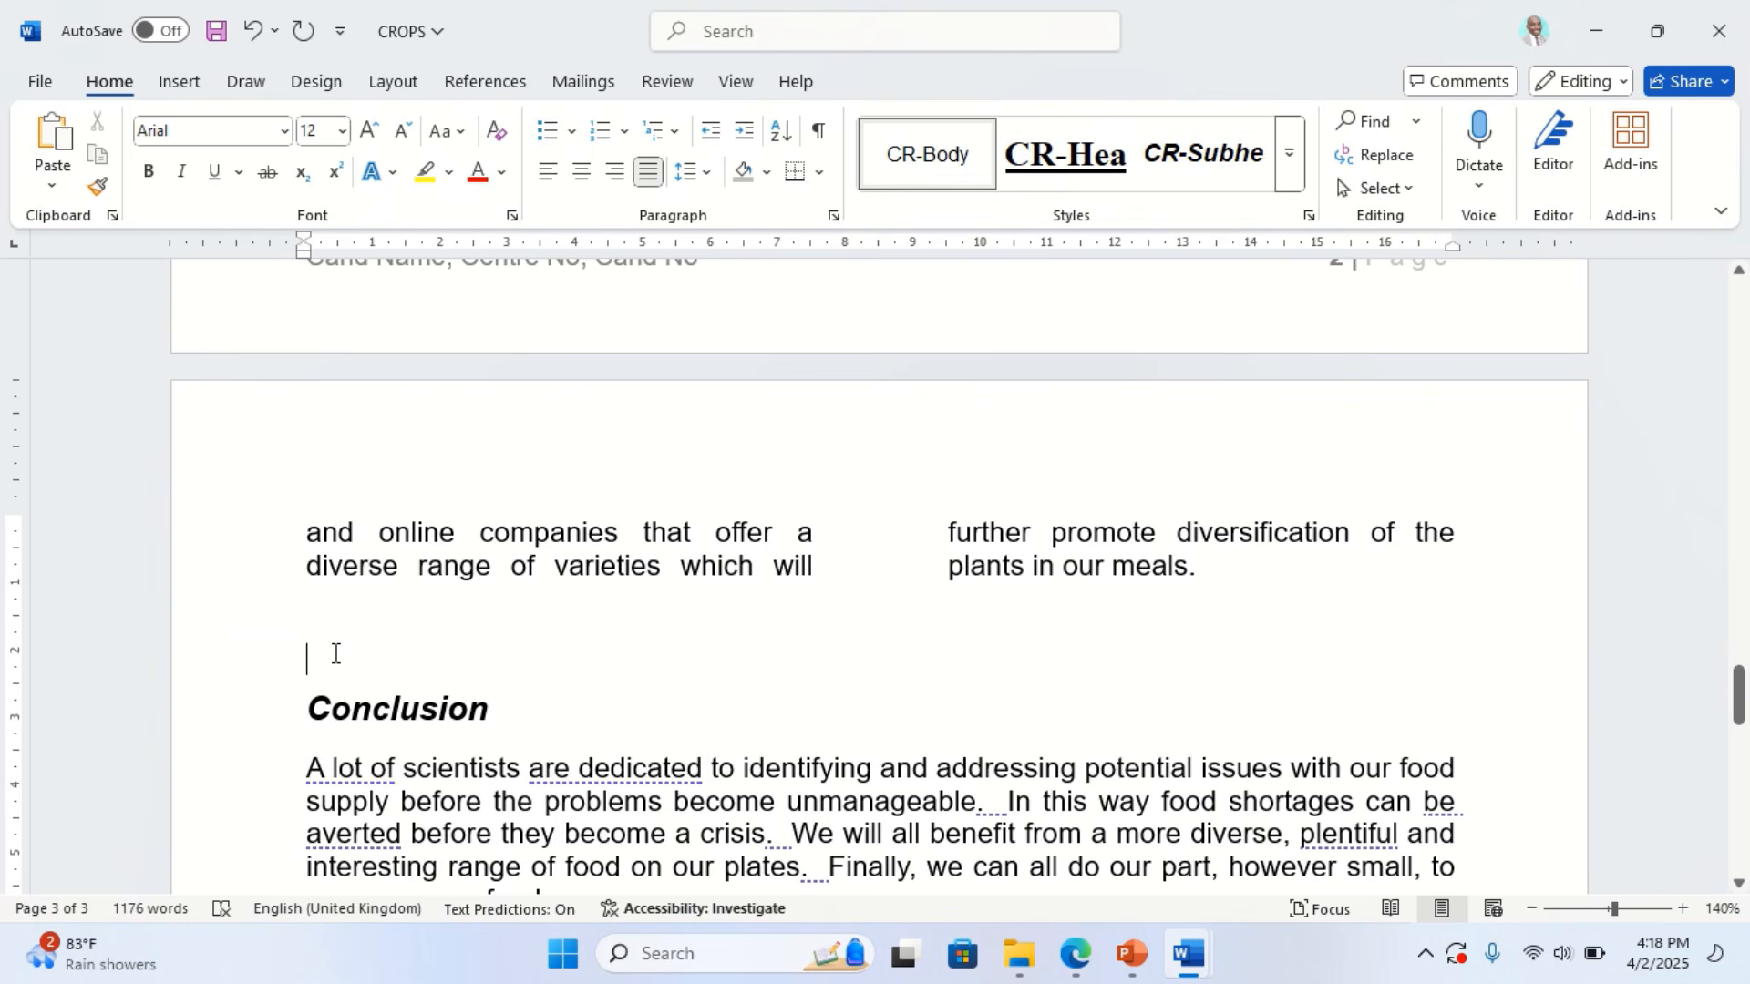
key(BackSpace)
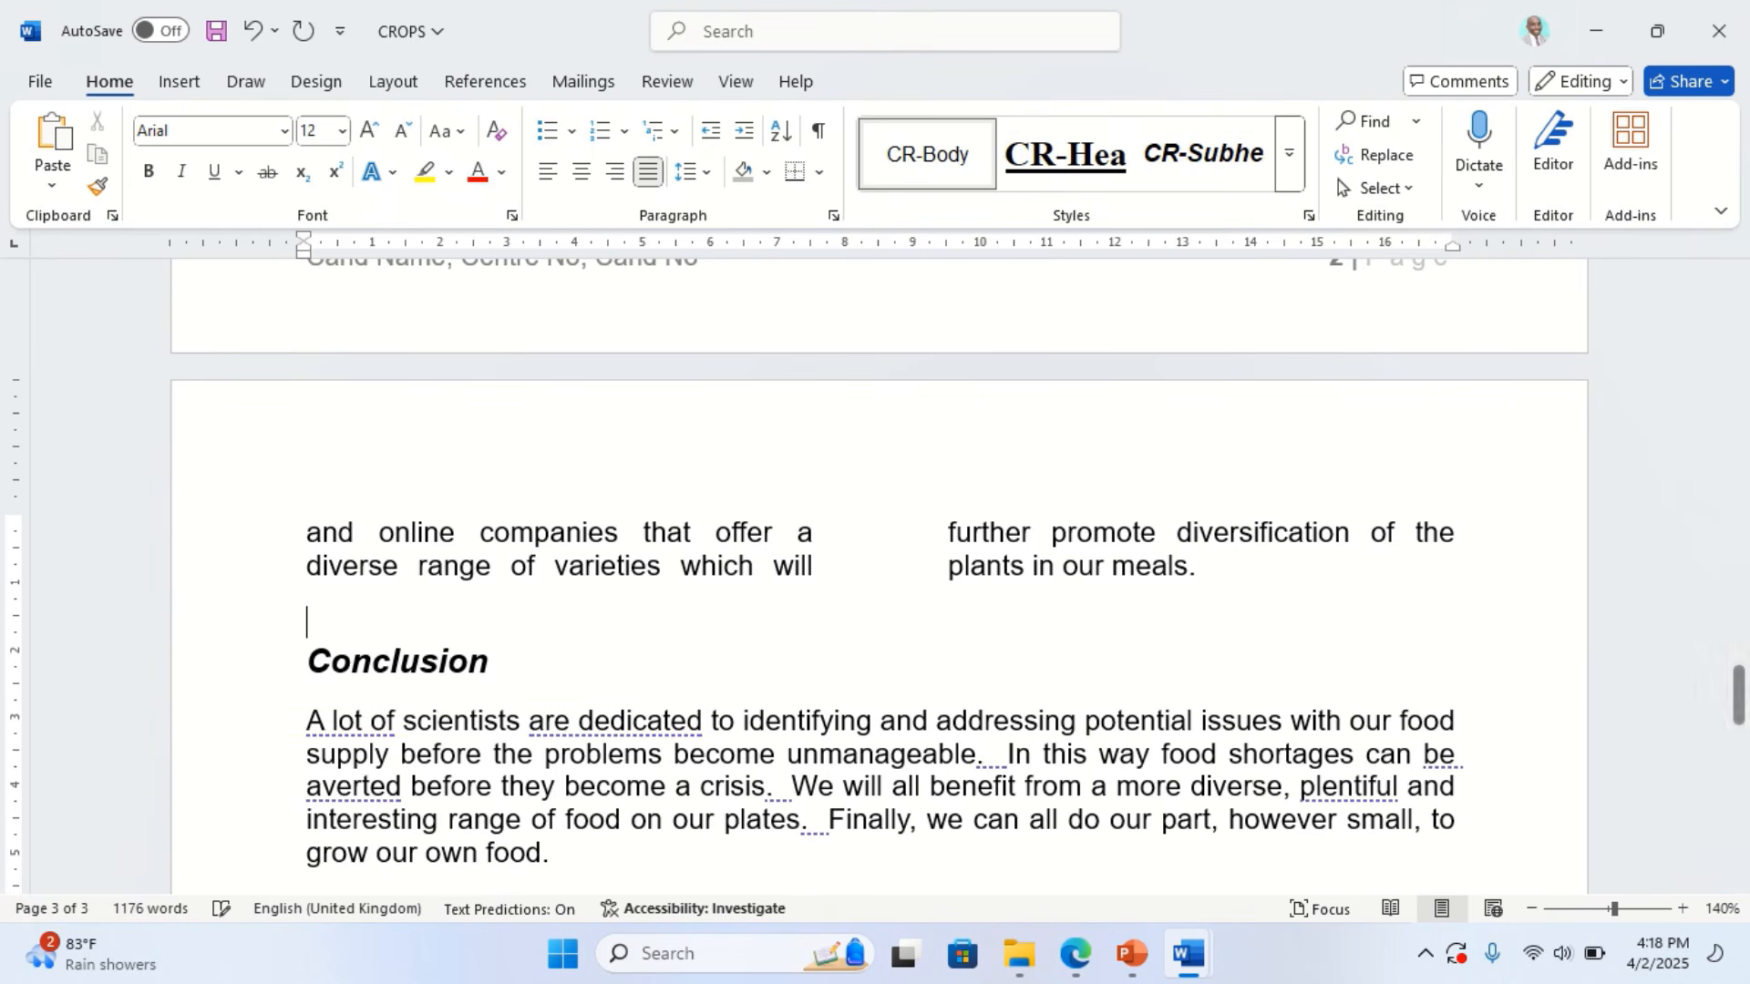
key(BackSpace)
key(BackSpace)
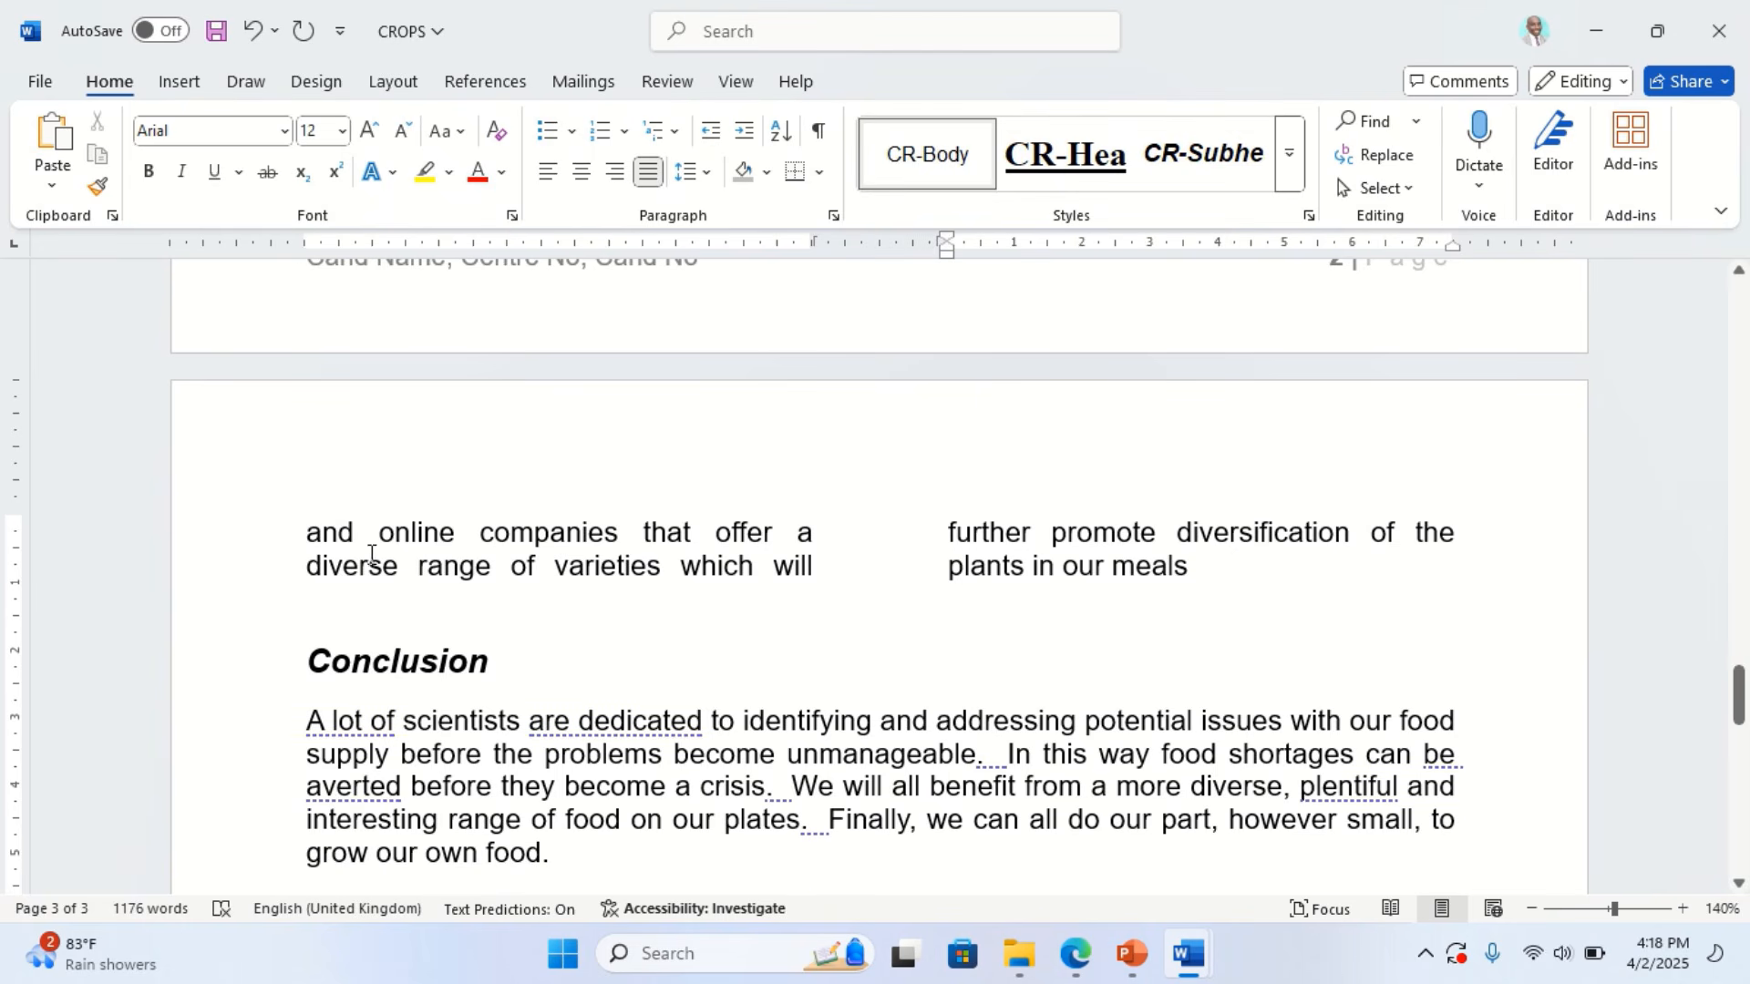
key(ctrl+z)
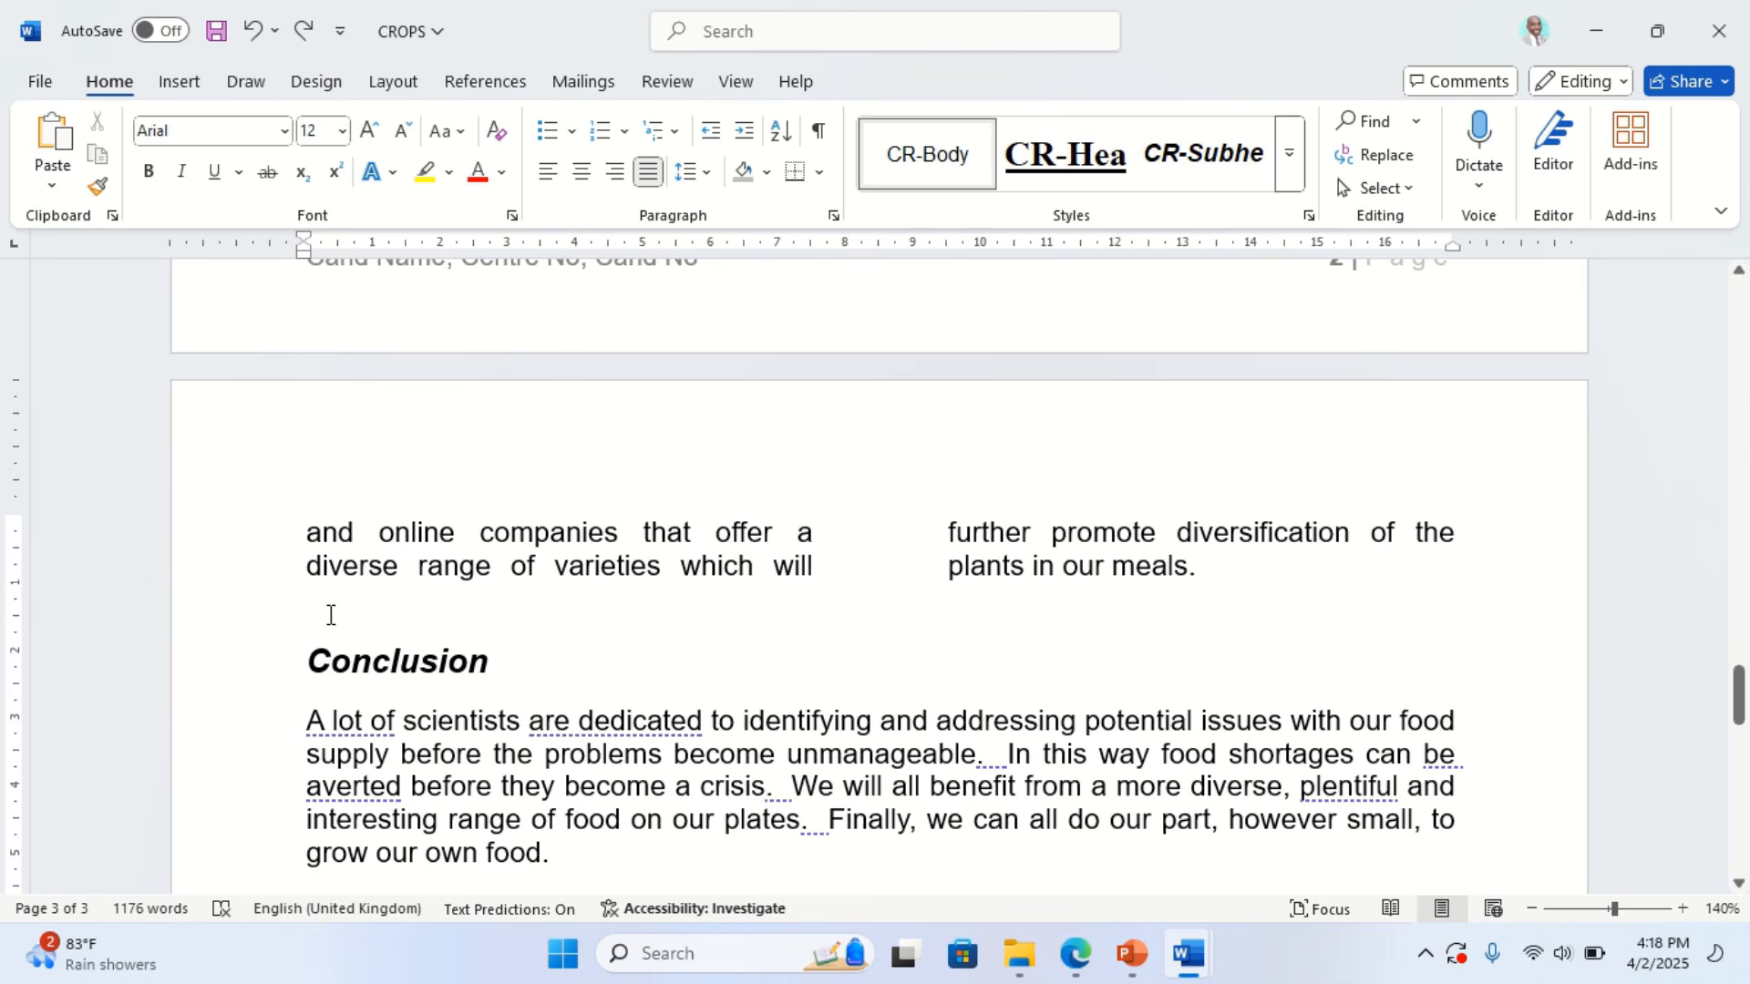
Remove the blank paragraph directly above the Conclusion heading and check the spacing of the preceding pages back to the title
key(Delete)
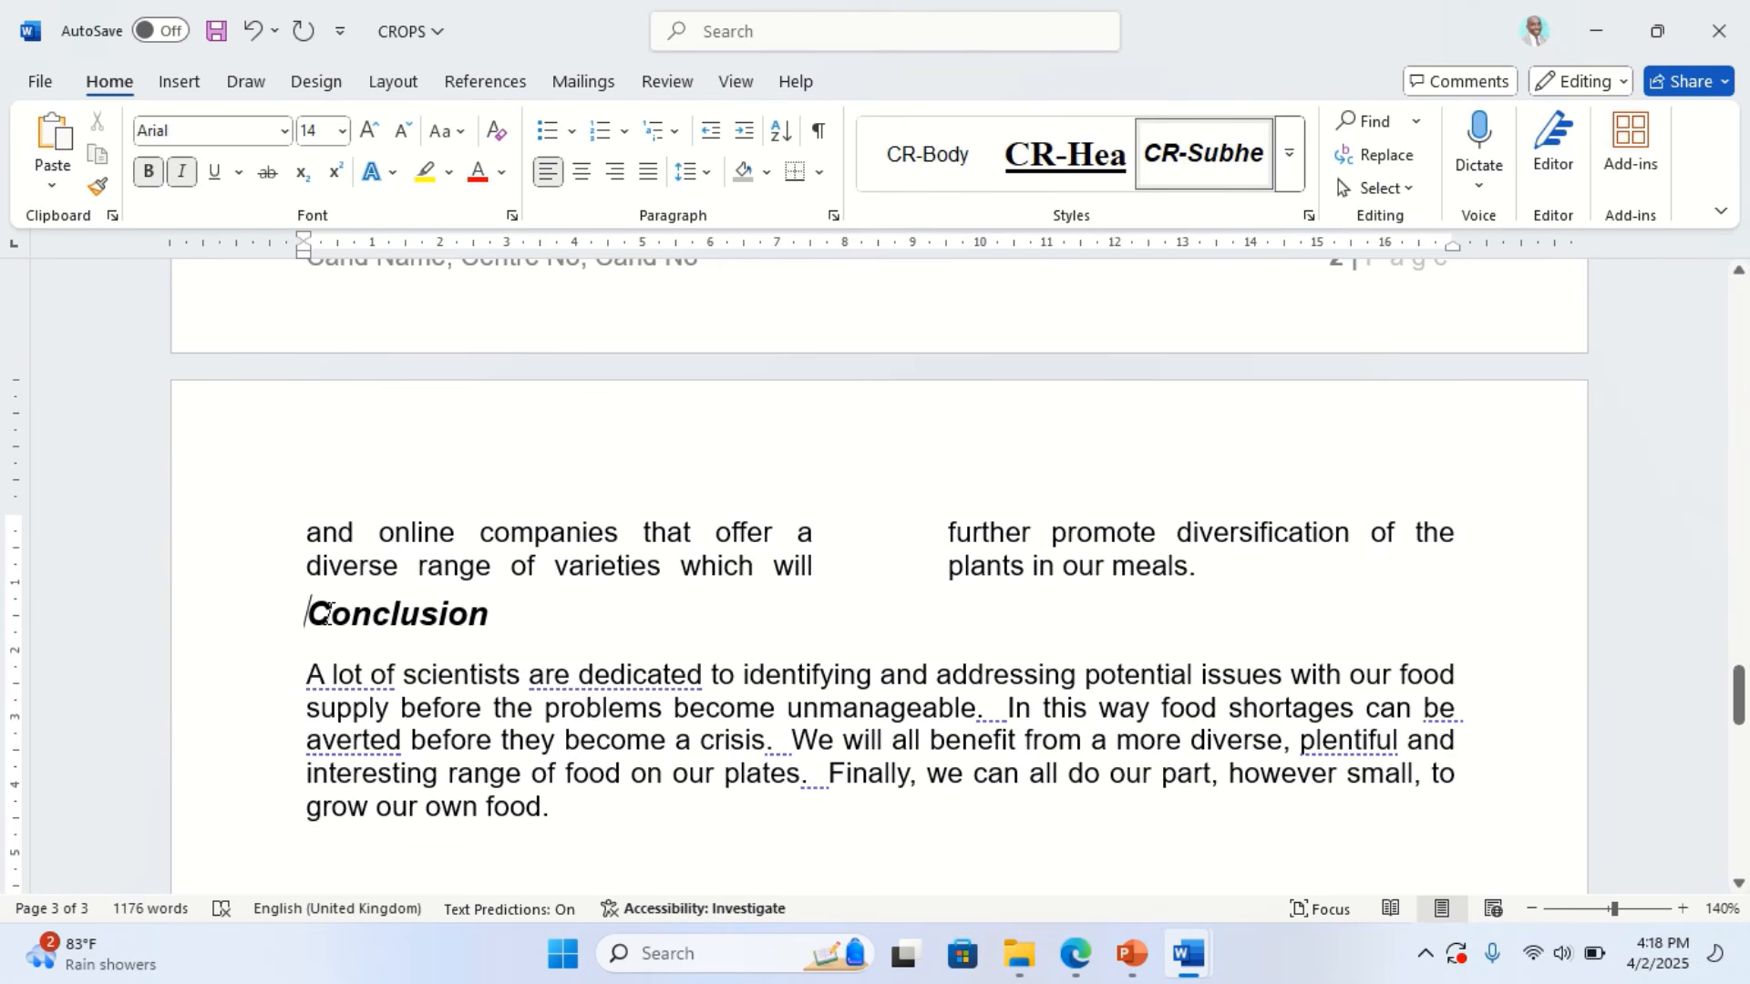
key(ctrl+z)
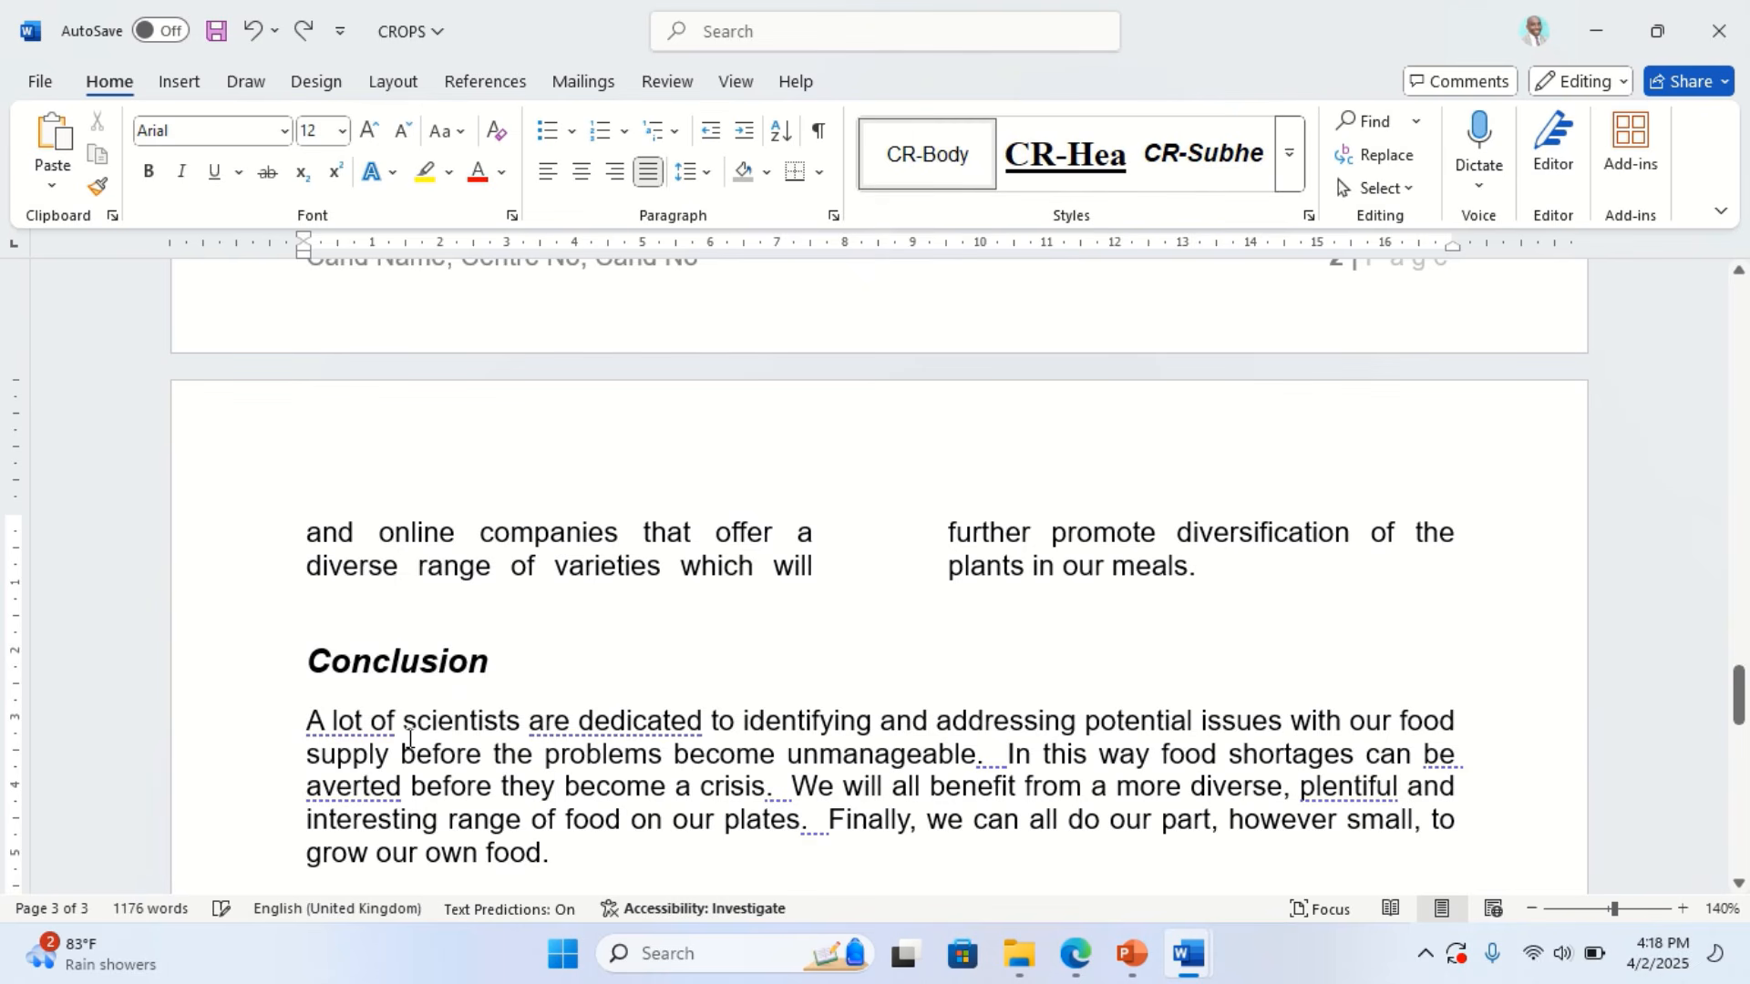
key(Delete)
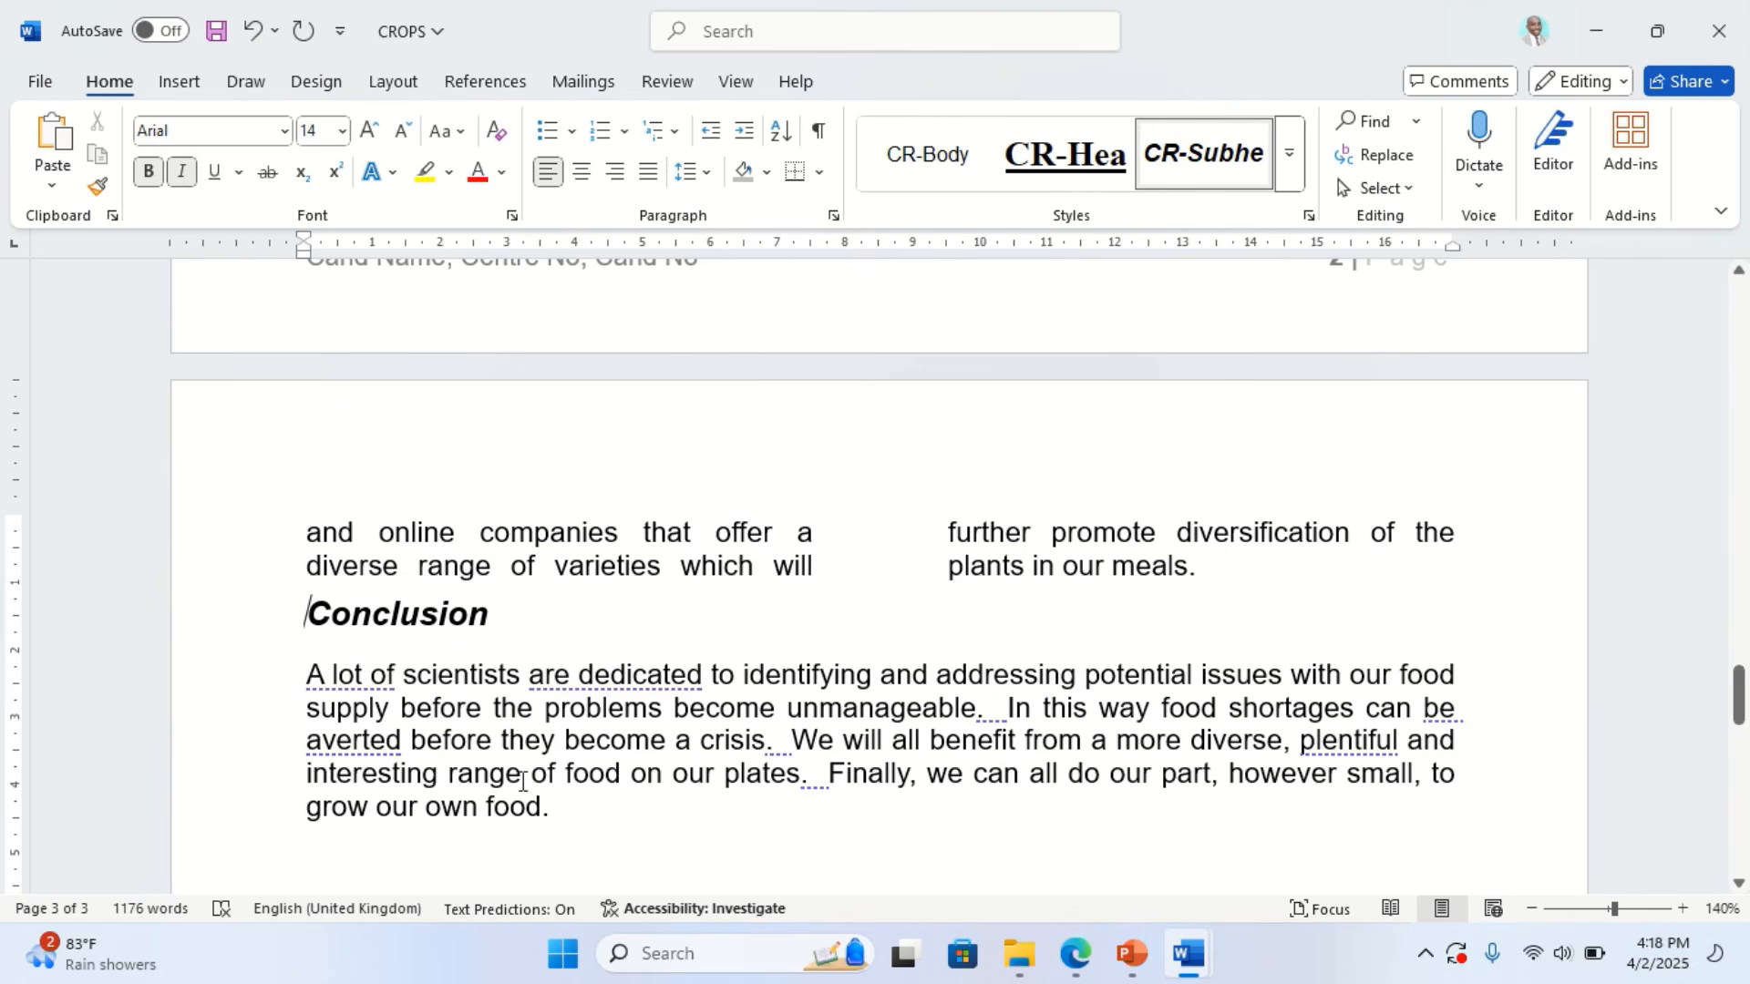
scroll(559, 696, up, 7)
scroll(555, 703, down, 5)
scroll(555, 703, down, 2)
scroll(447, 679, up, 12)
scroll(446, 679, up, 15)
scroll(444, 668, up, 18)
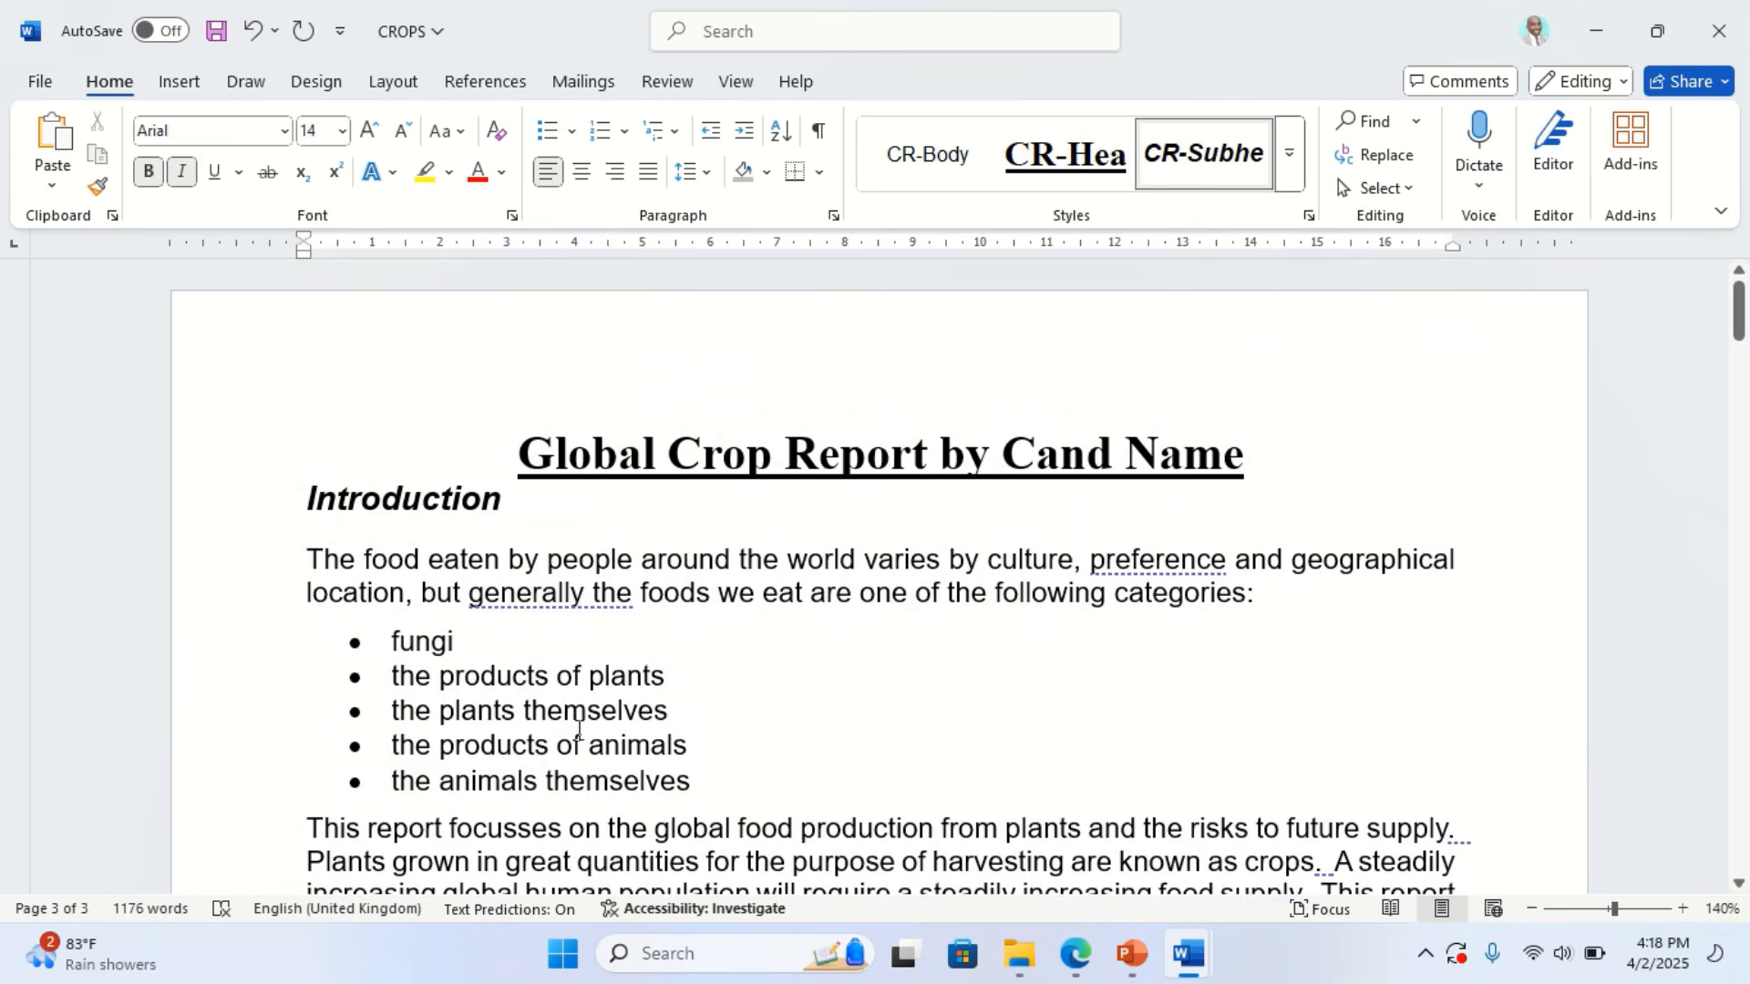
Switch to the task sheet and highlight task 13's save and print instructions, its [1] mark and the section total
click(1076, 954)
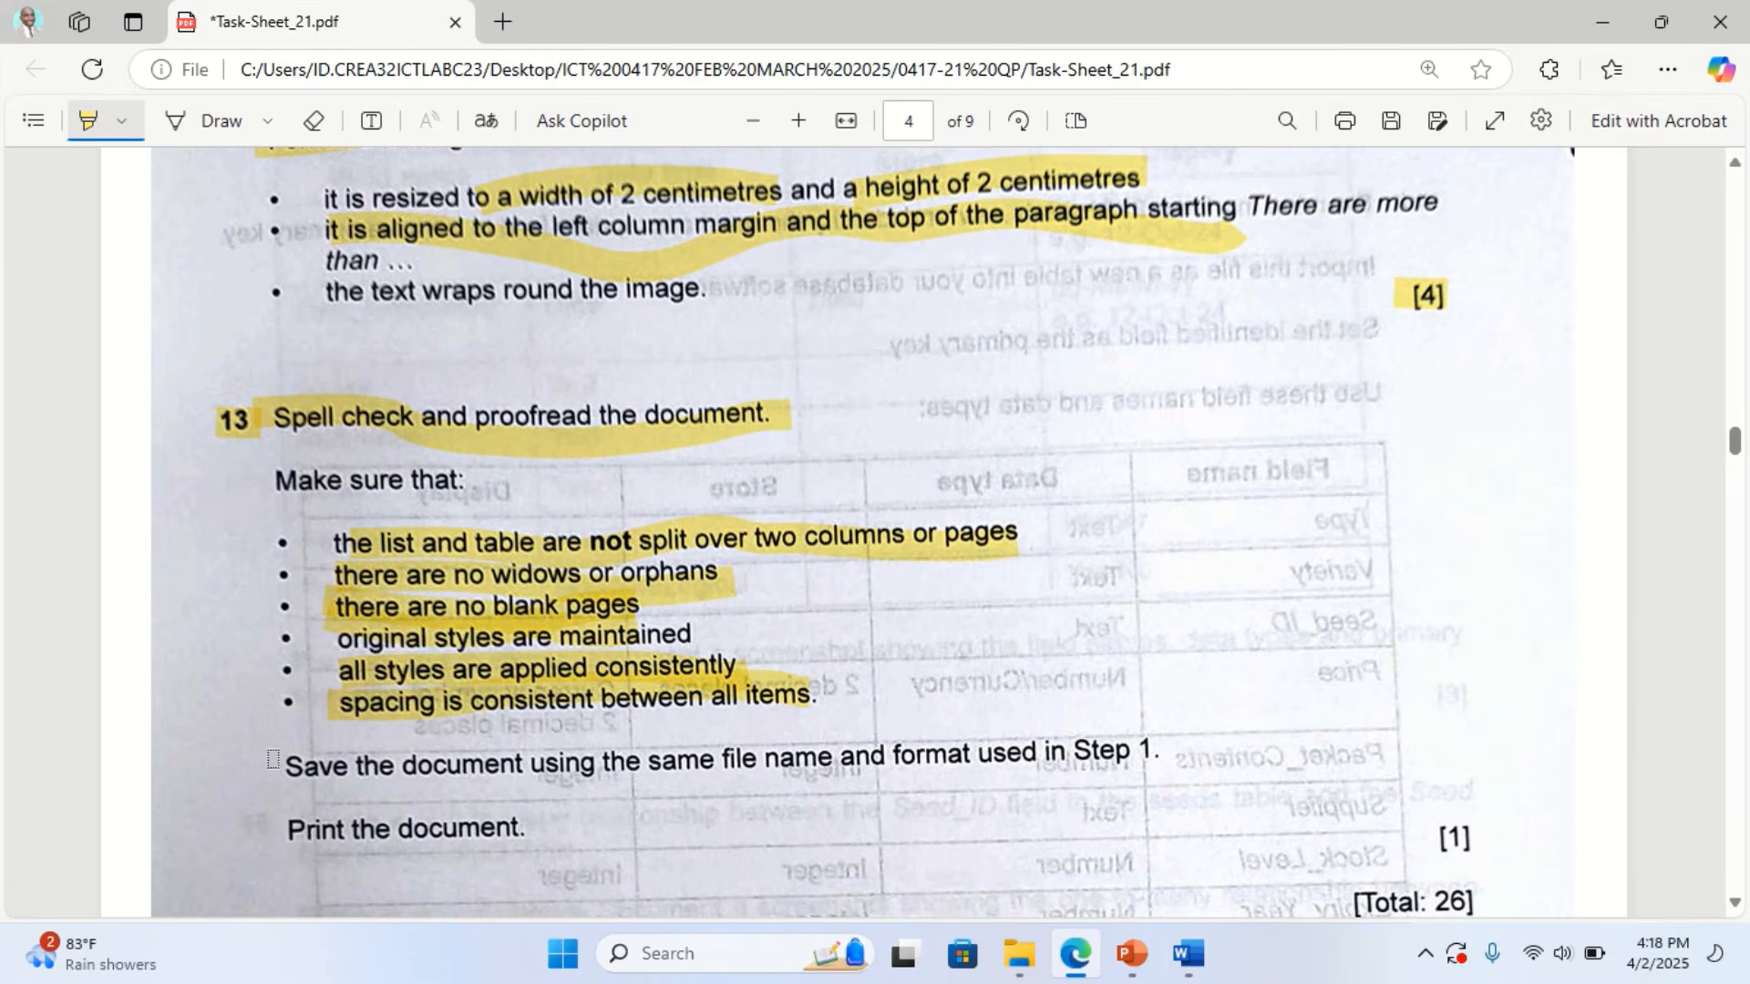
mouse_move(261, 773)
mouse_down()
mouse_move(529, 798)
mouse_move(1124, 763)
mouse_up()
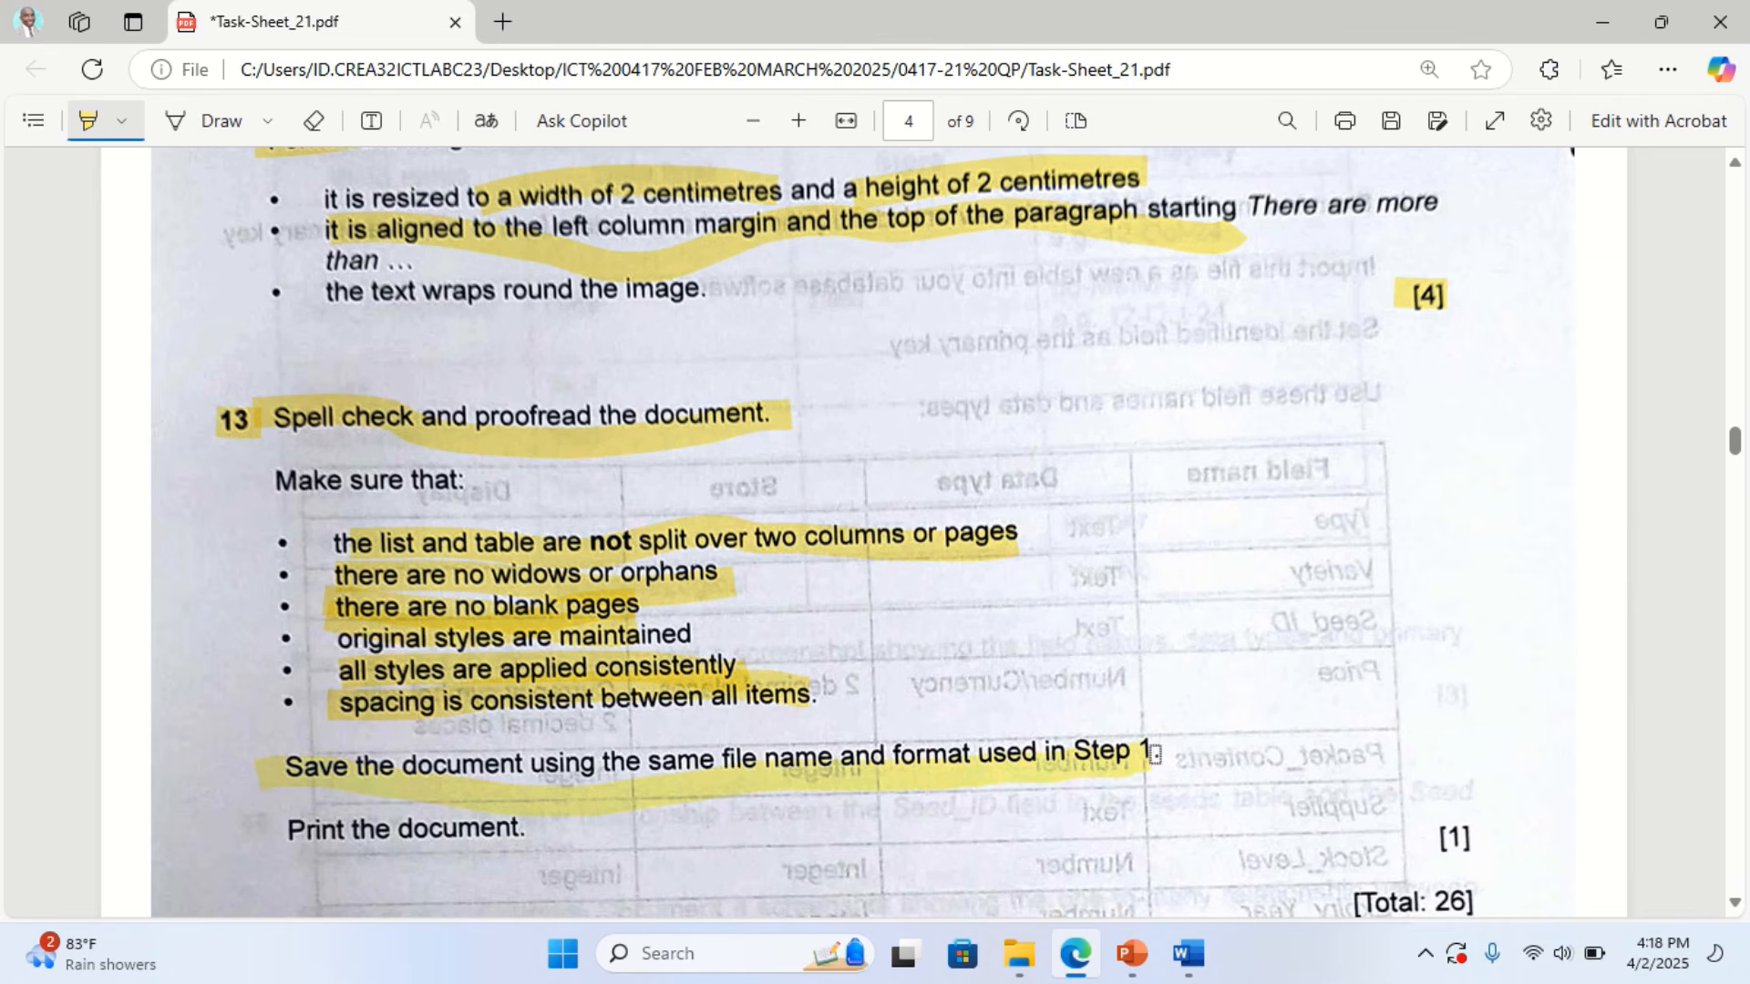
drag(291, 814, 558, 855)
drag(1389, 848, 1466, 842)
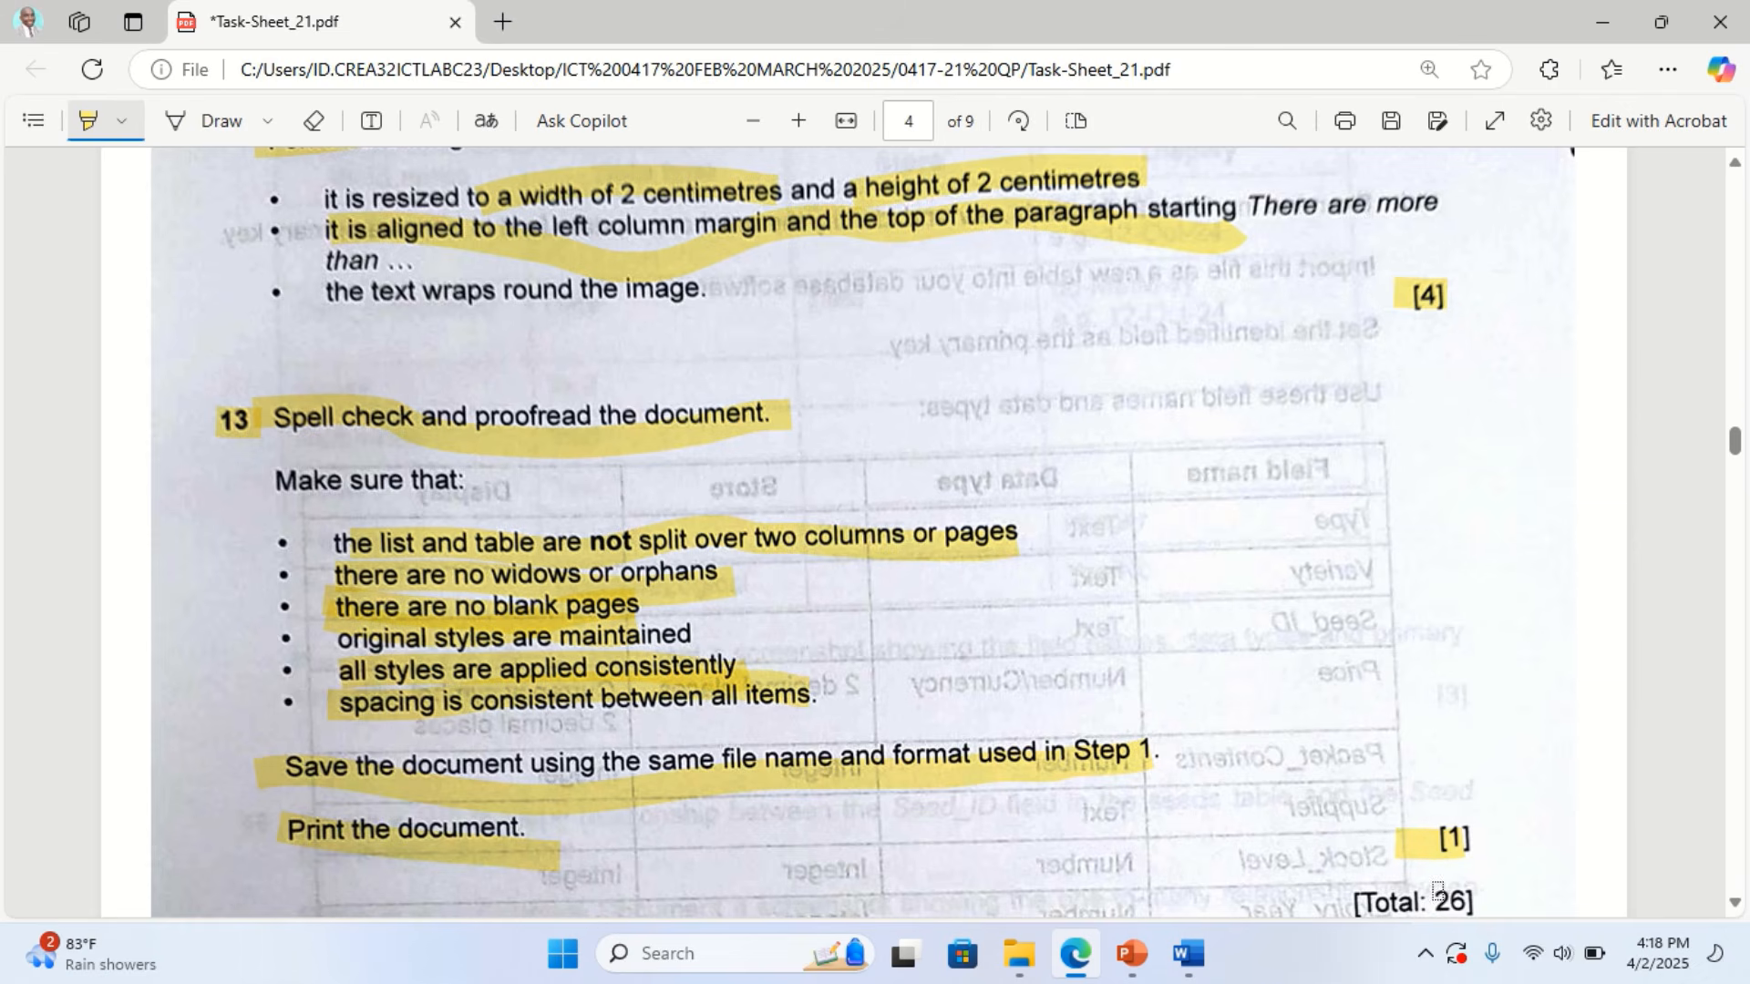
scroll(1392, 877, down, 2)
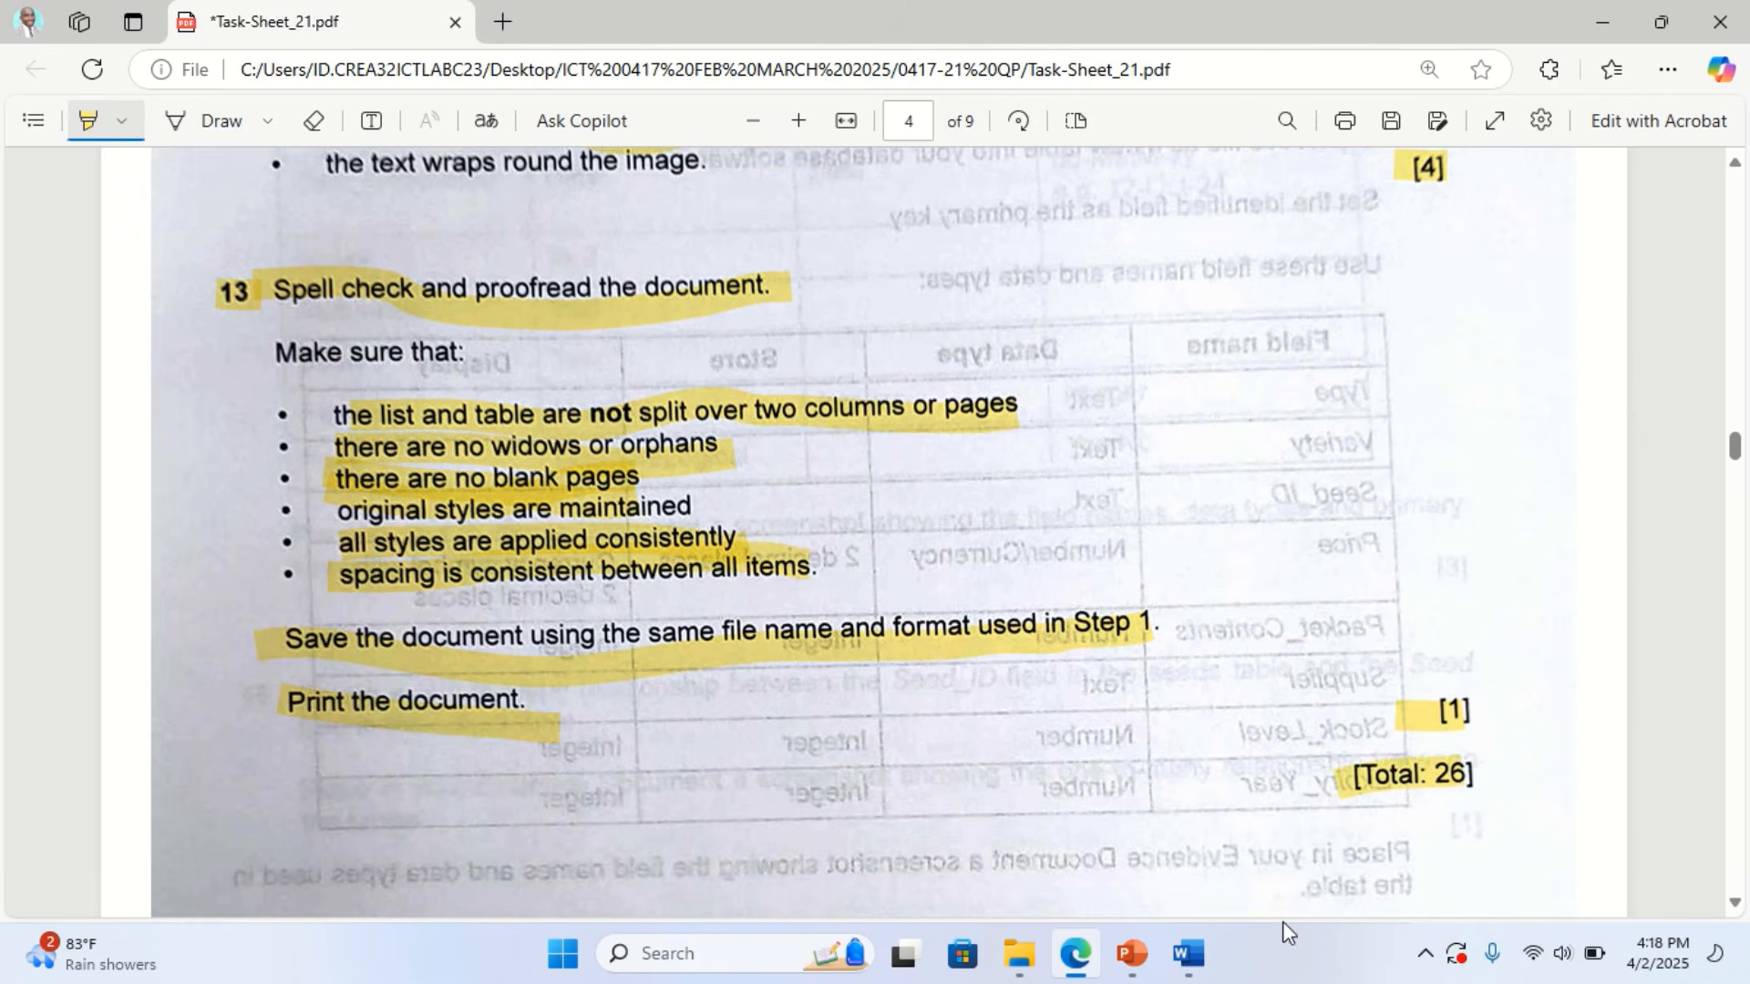
Return to the CROPS document, zoom out to 120% and view the suggestion for "generally the" without applying it
mouse_move(1189, 952)
click(1292, 868)
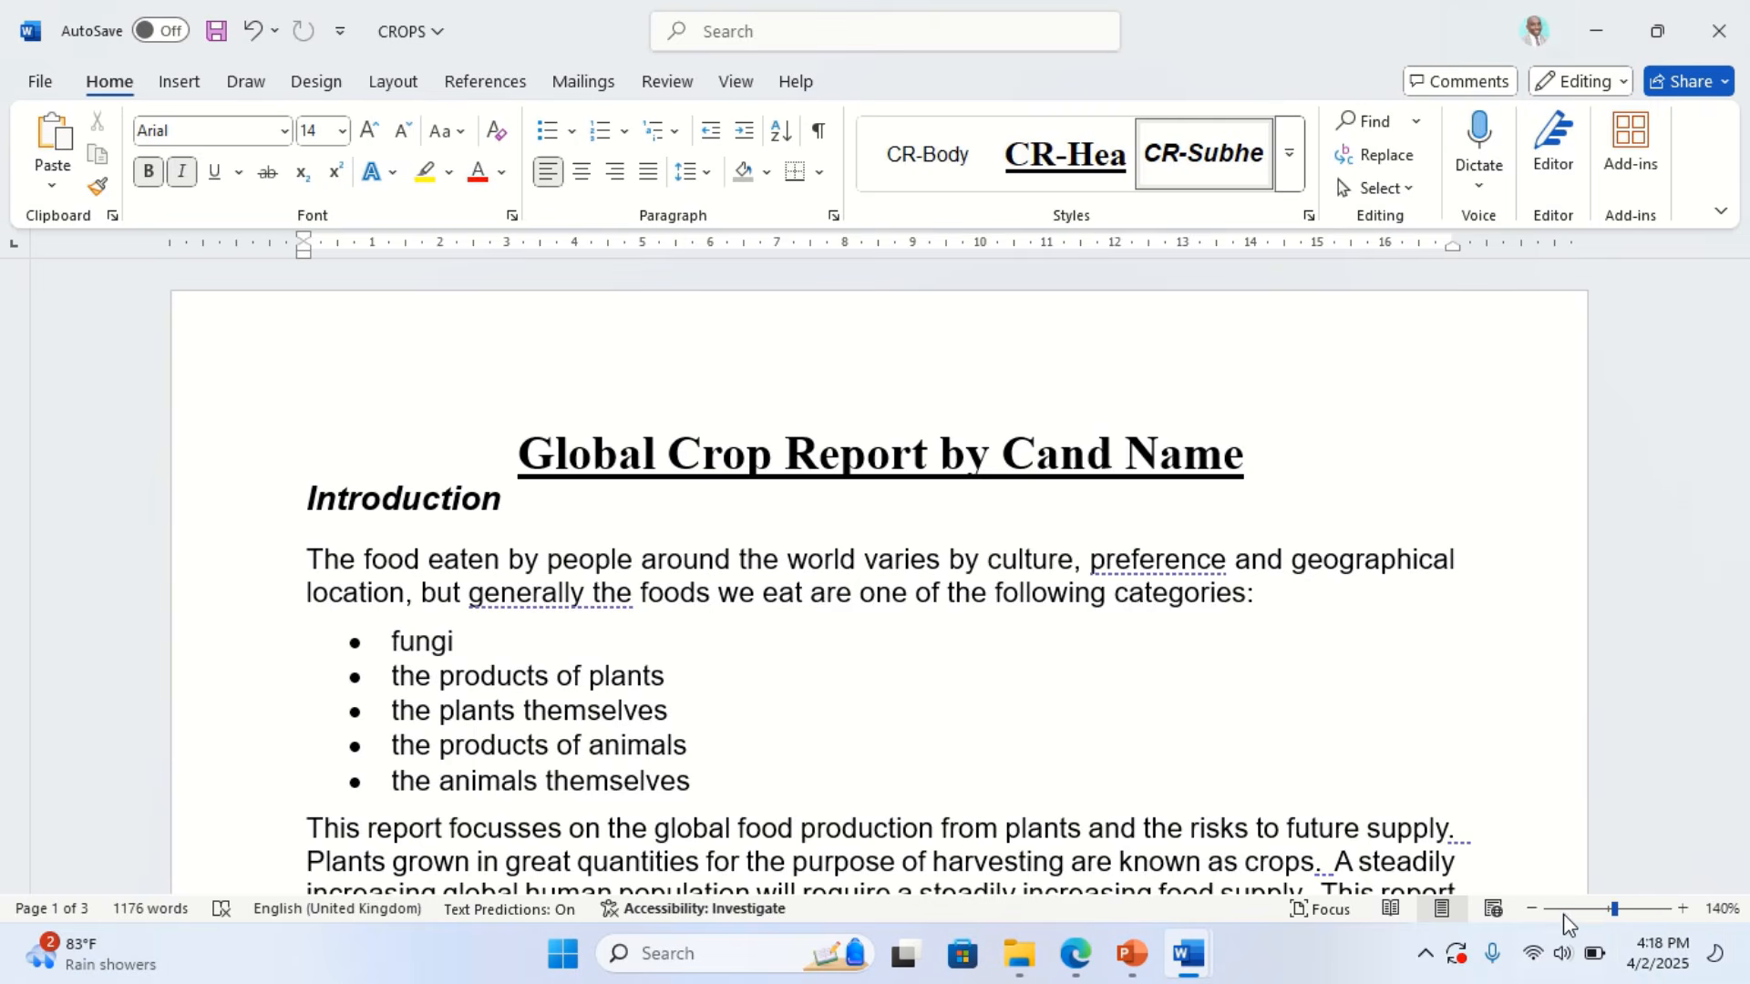
click(1534, 909)
click(1534, 909)
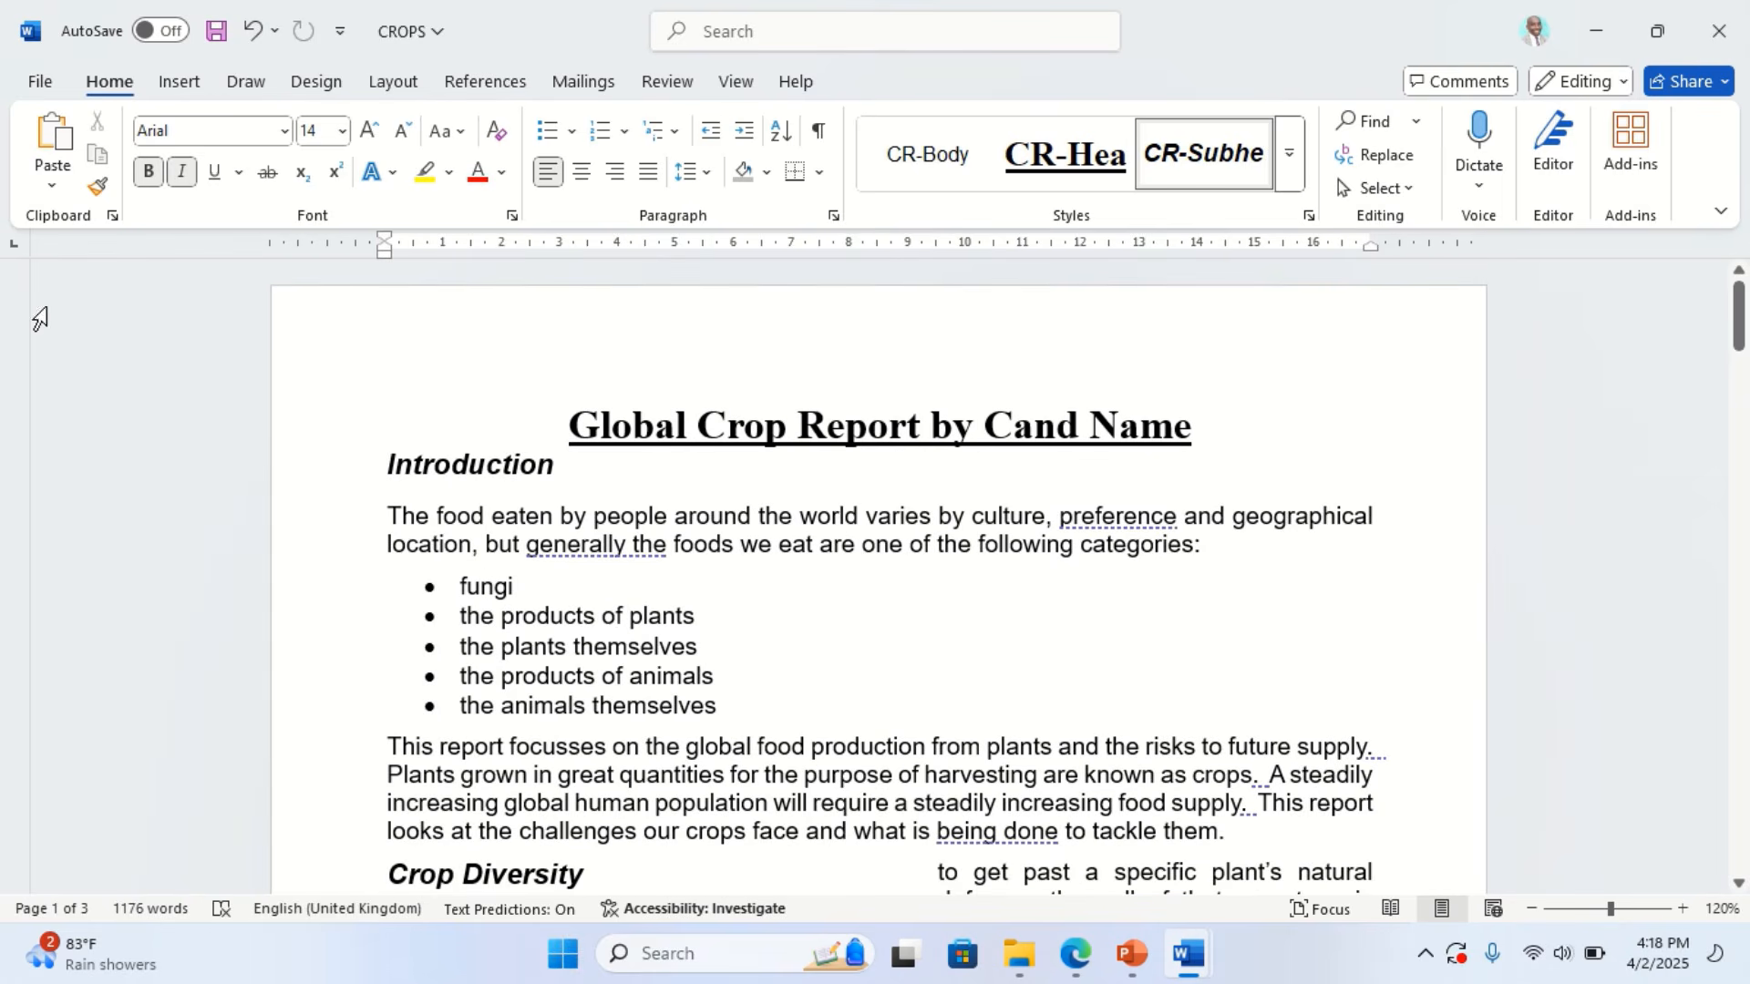
click(627, 545)
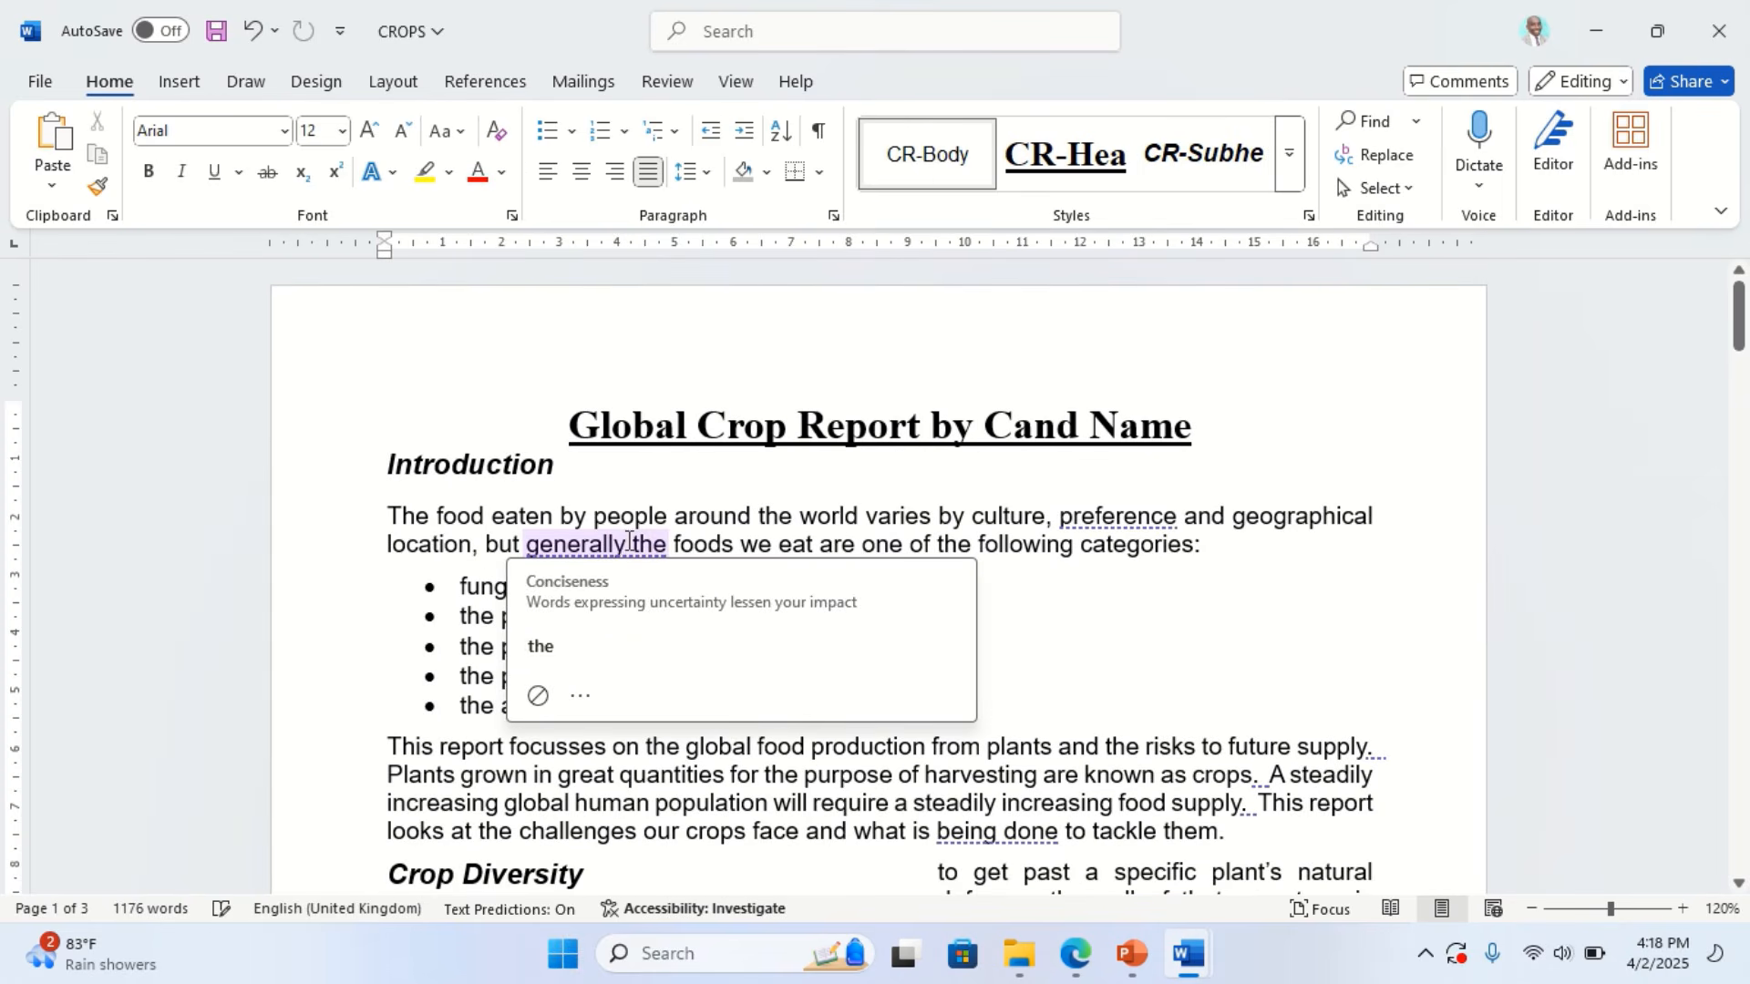
click(1004, 544)
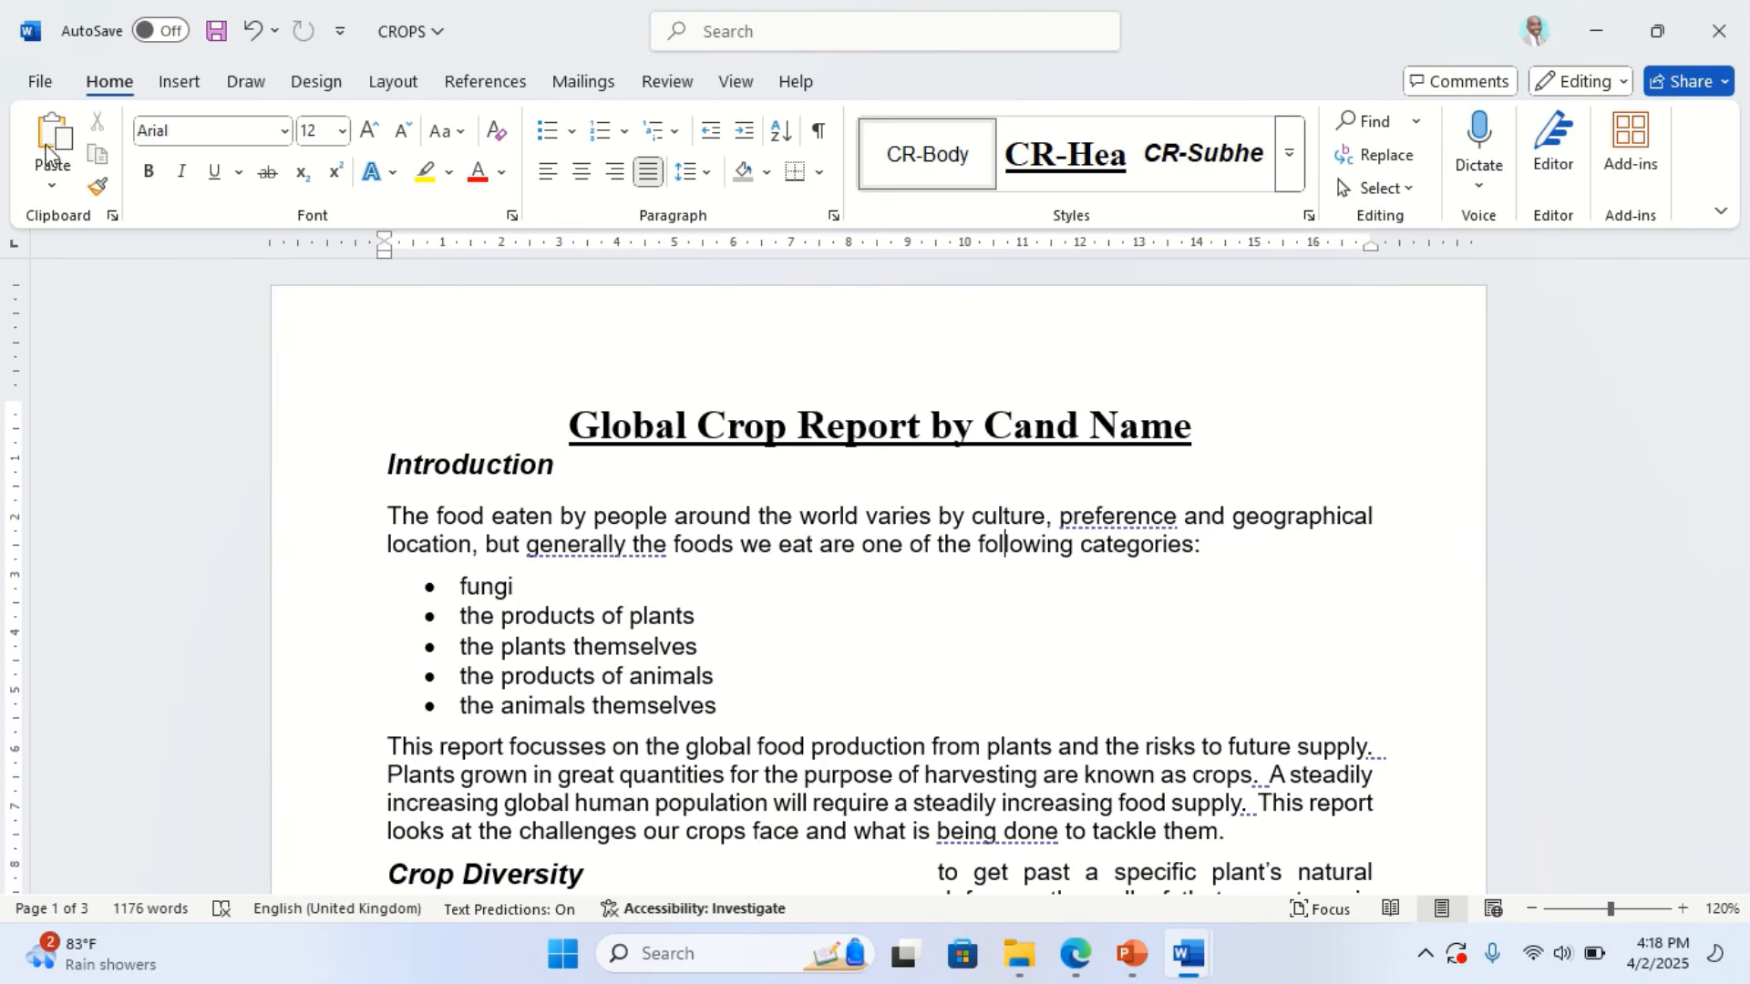
Open the print preview of the CROPS document and check the layout, headings, table, image and footers on every page
click(40, 83)
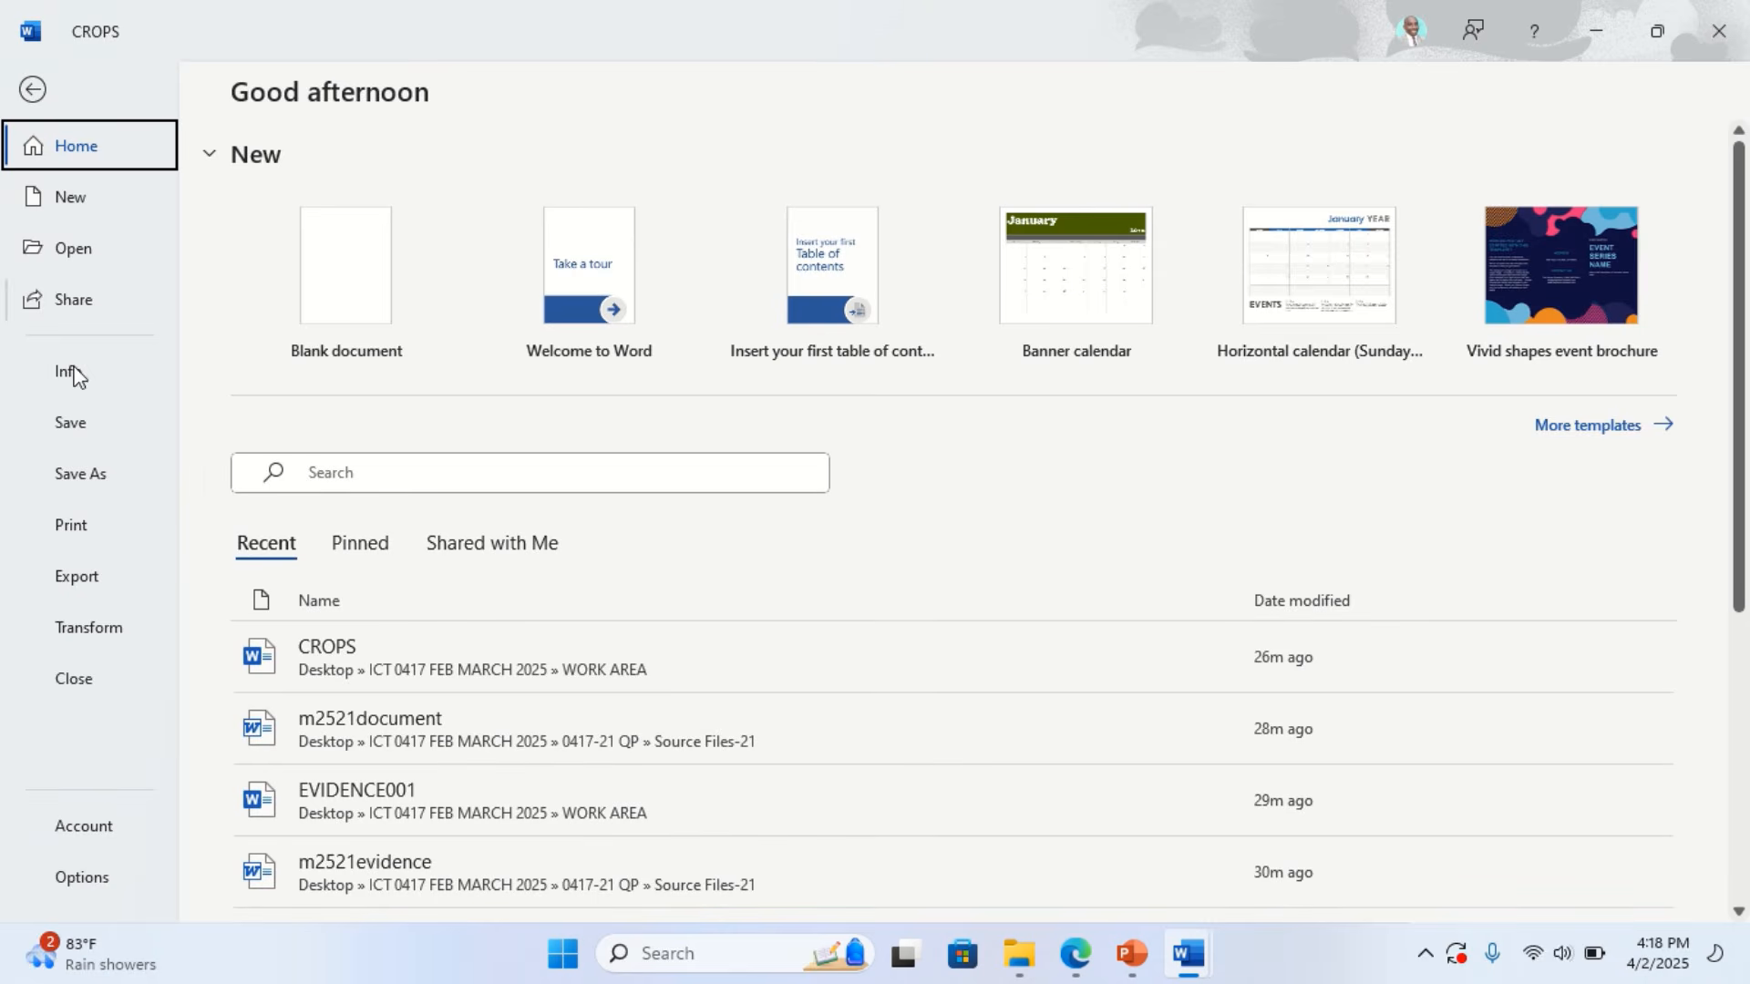
click(78, 527)
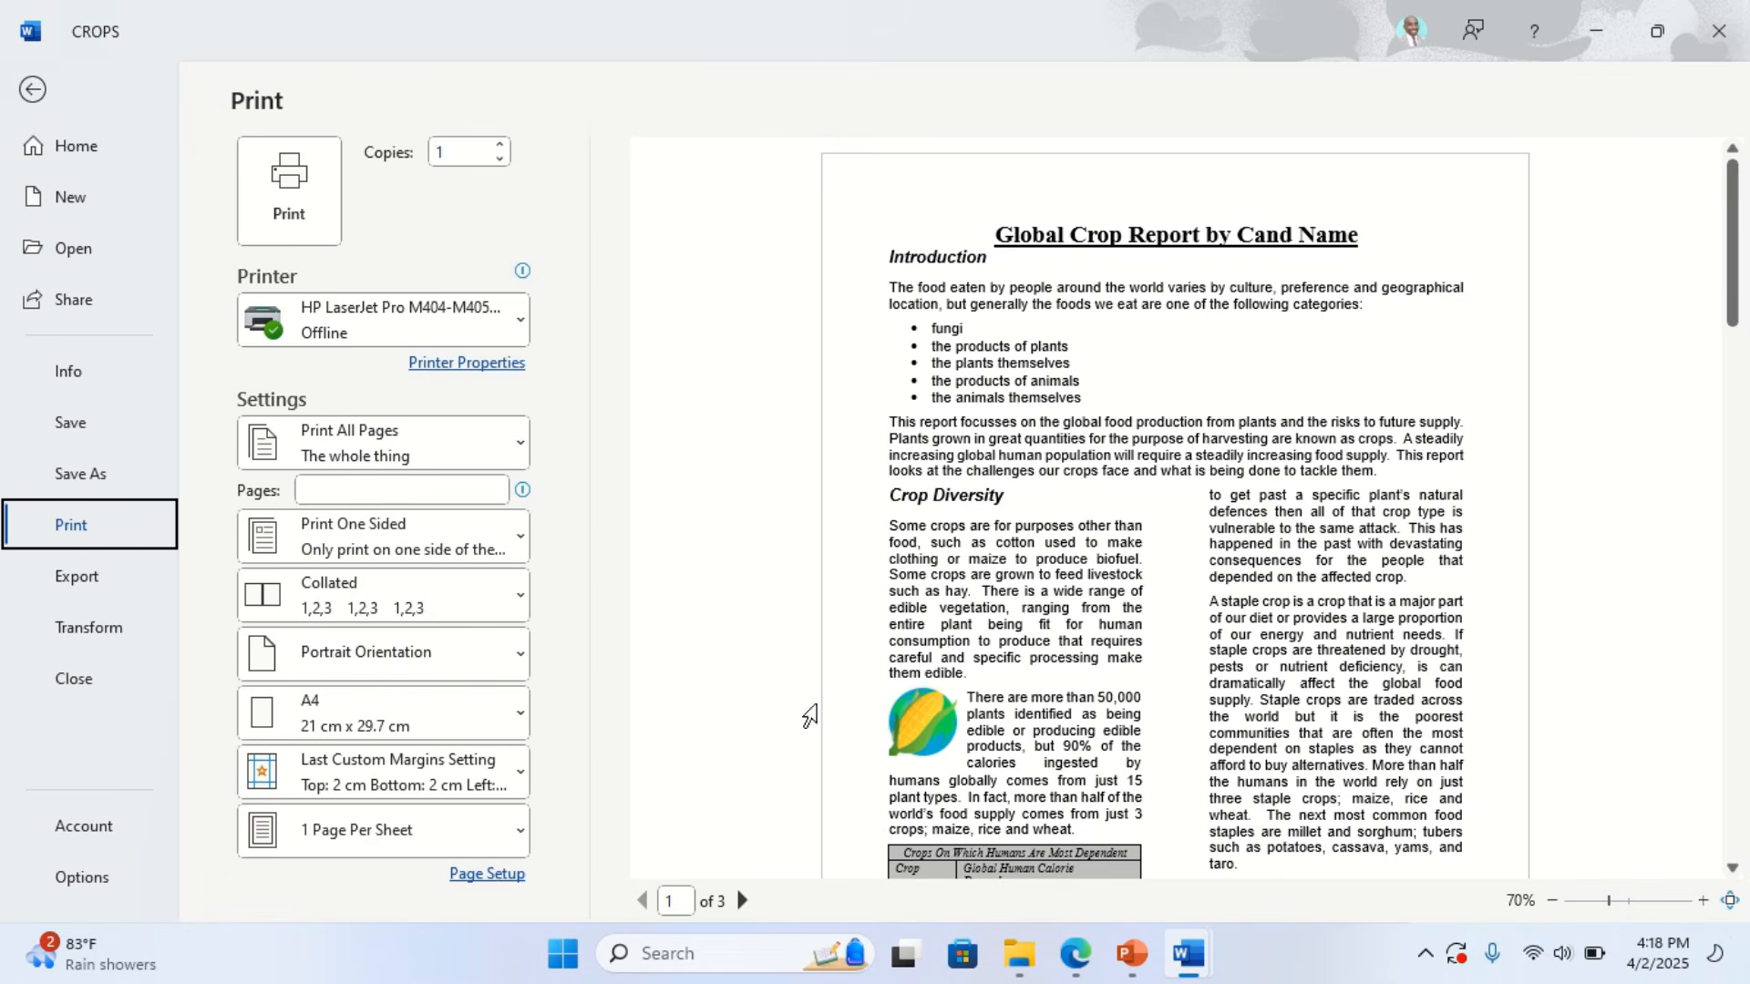
scroll(1108, 638, down, 5)
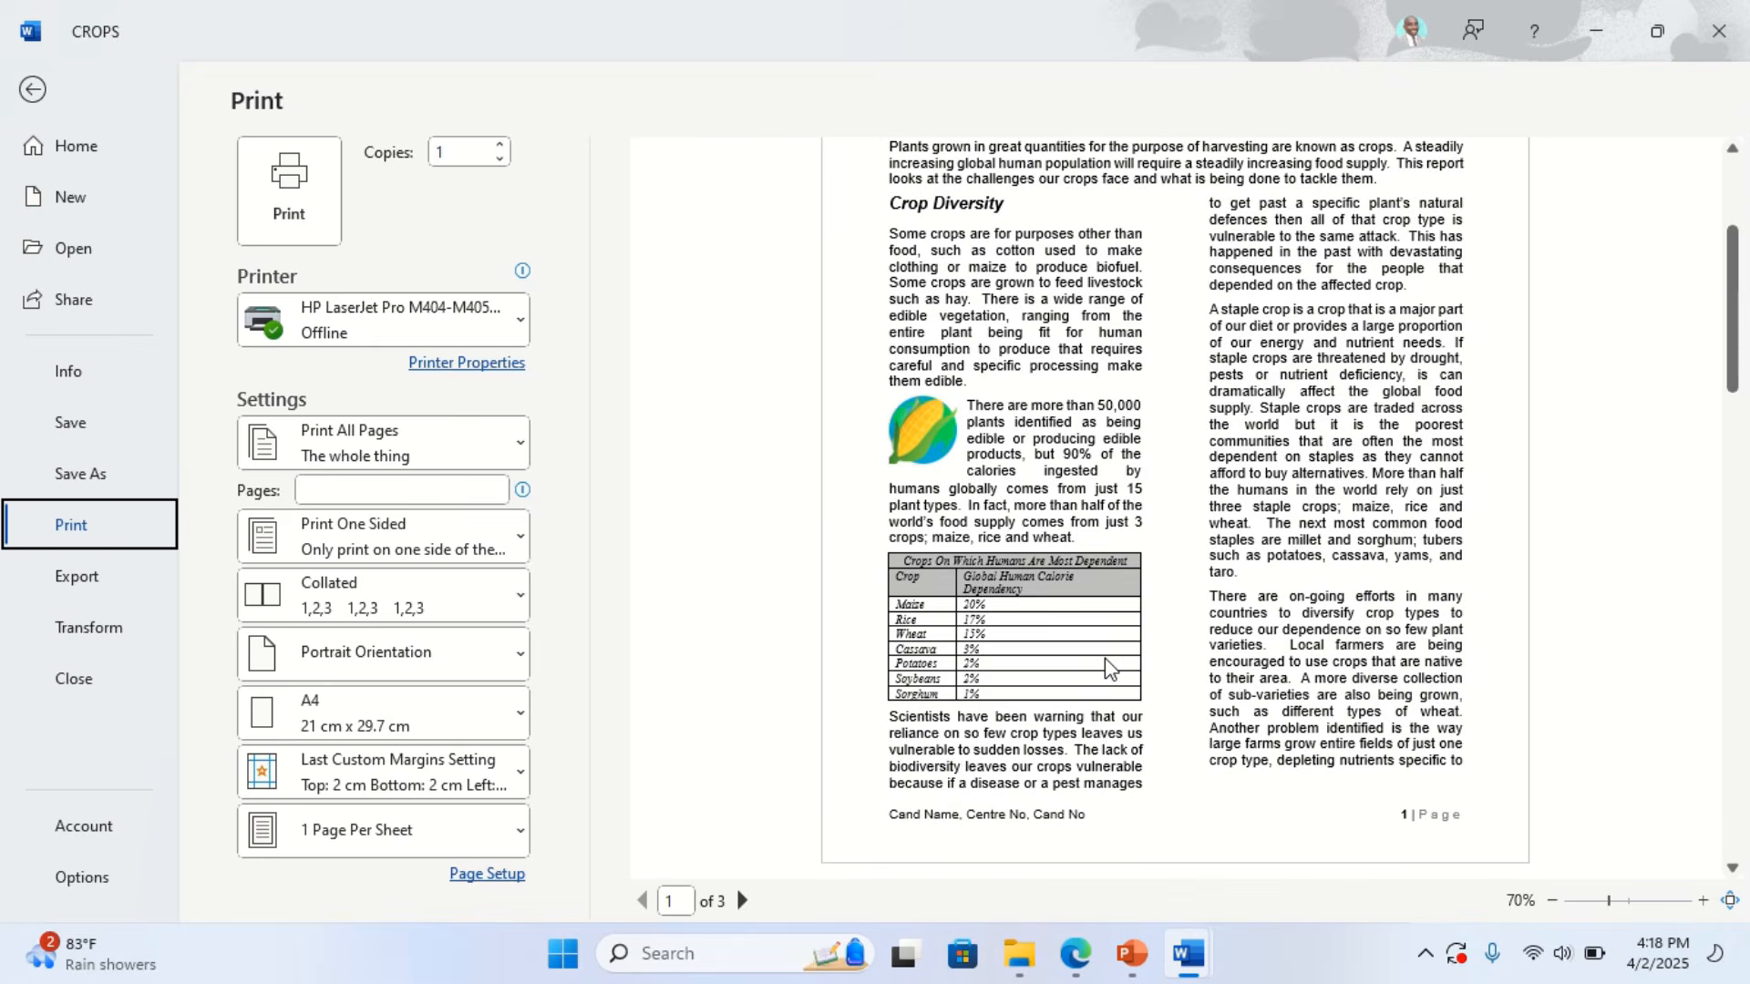
scroll(1107, 669, up, 5)
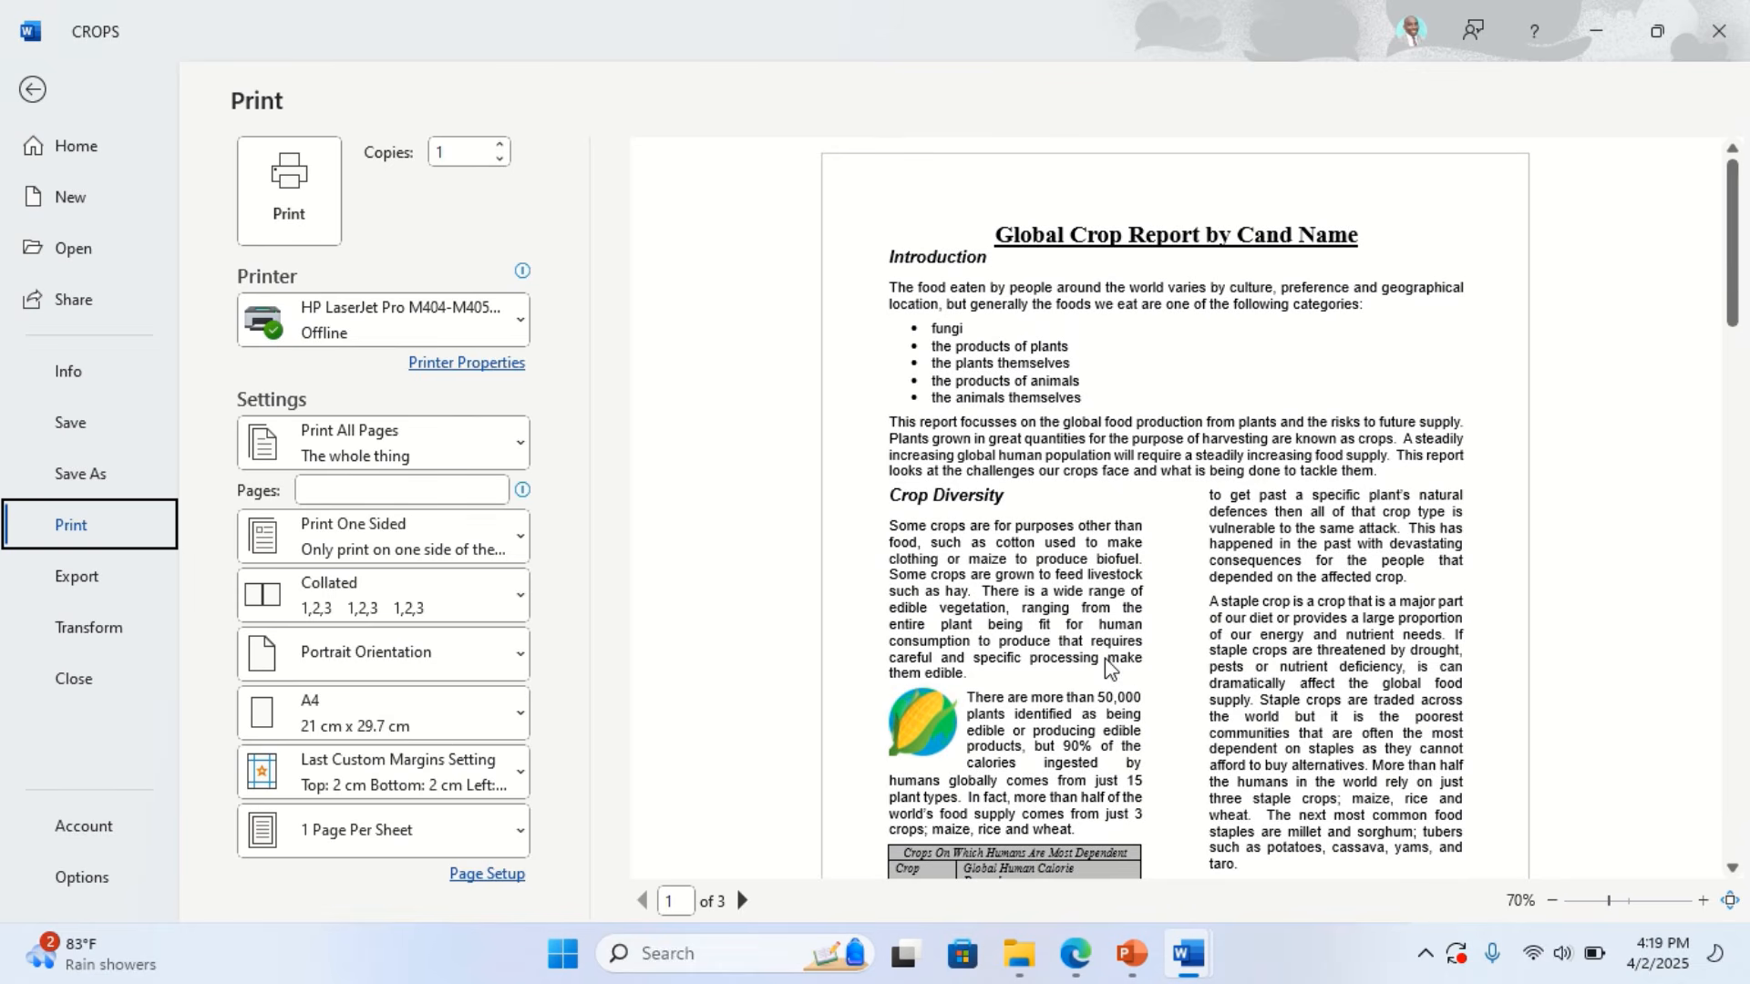
scroll(1110, 418, down, 20)
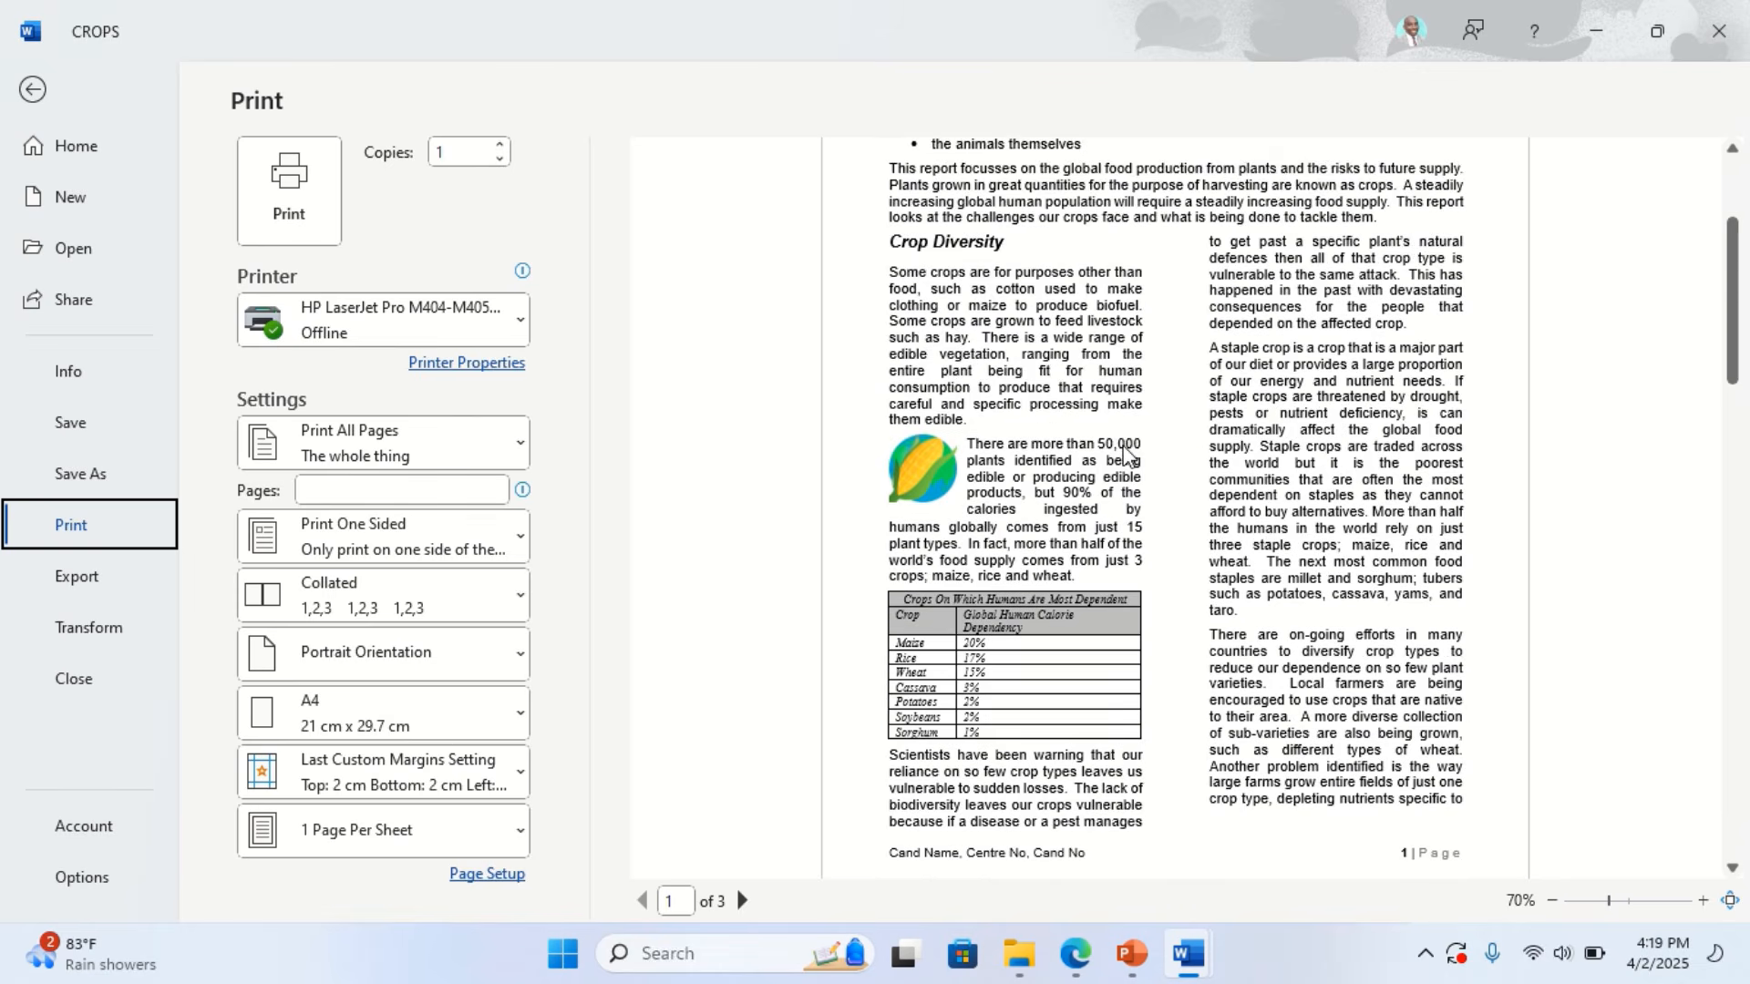
scroll(1126, 461, up, 3)
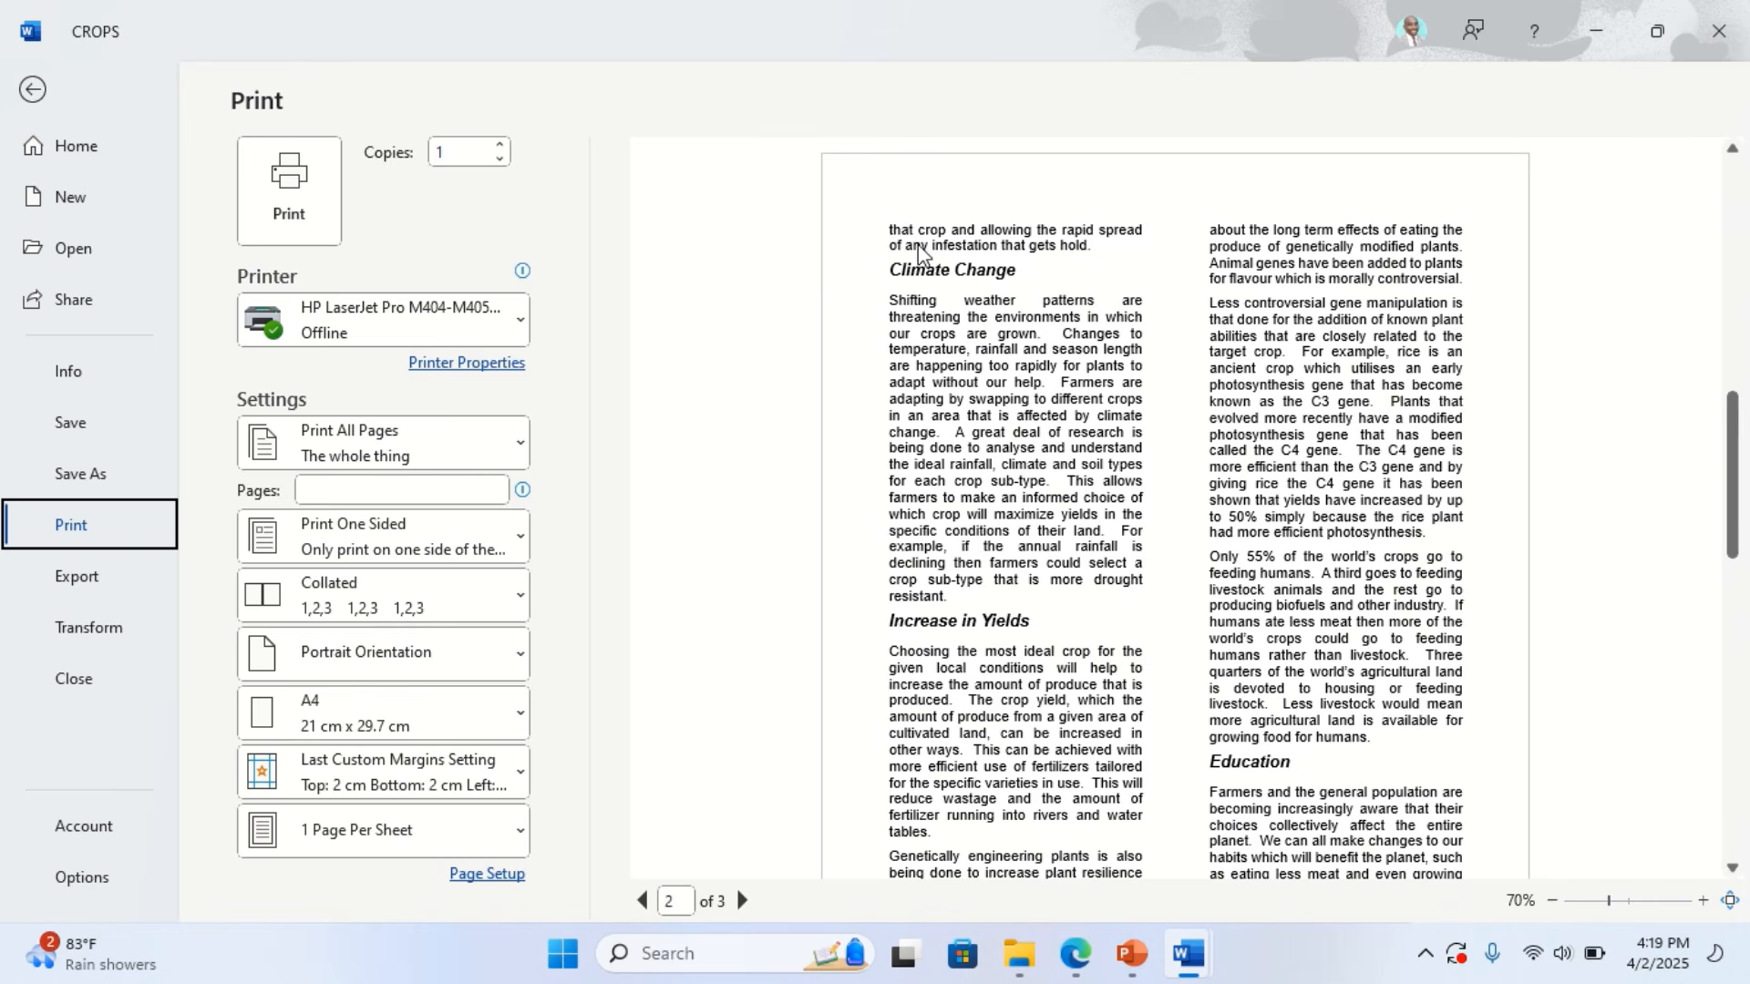
scroll(989, 250, down, 15)
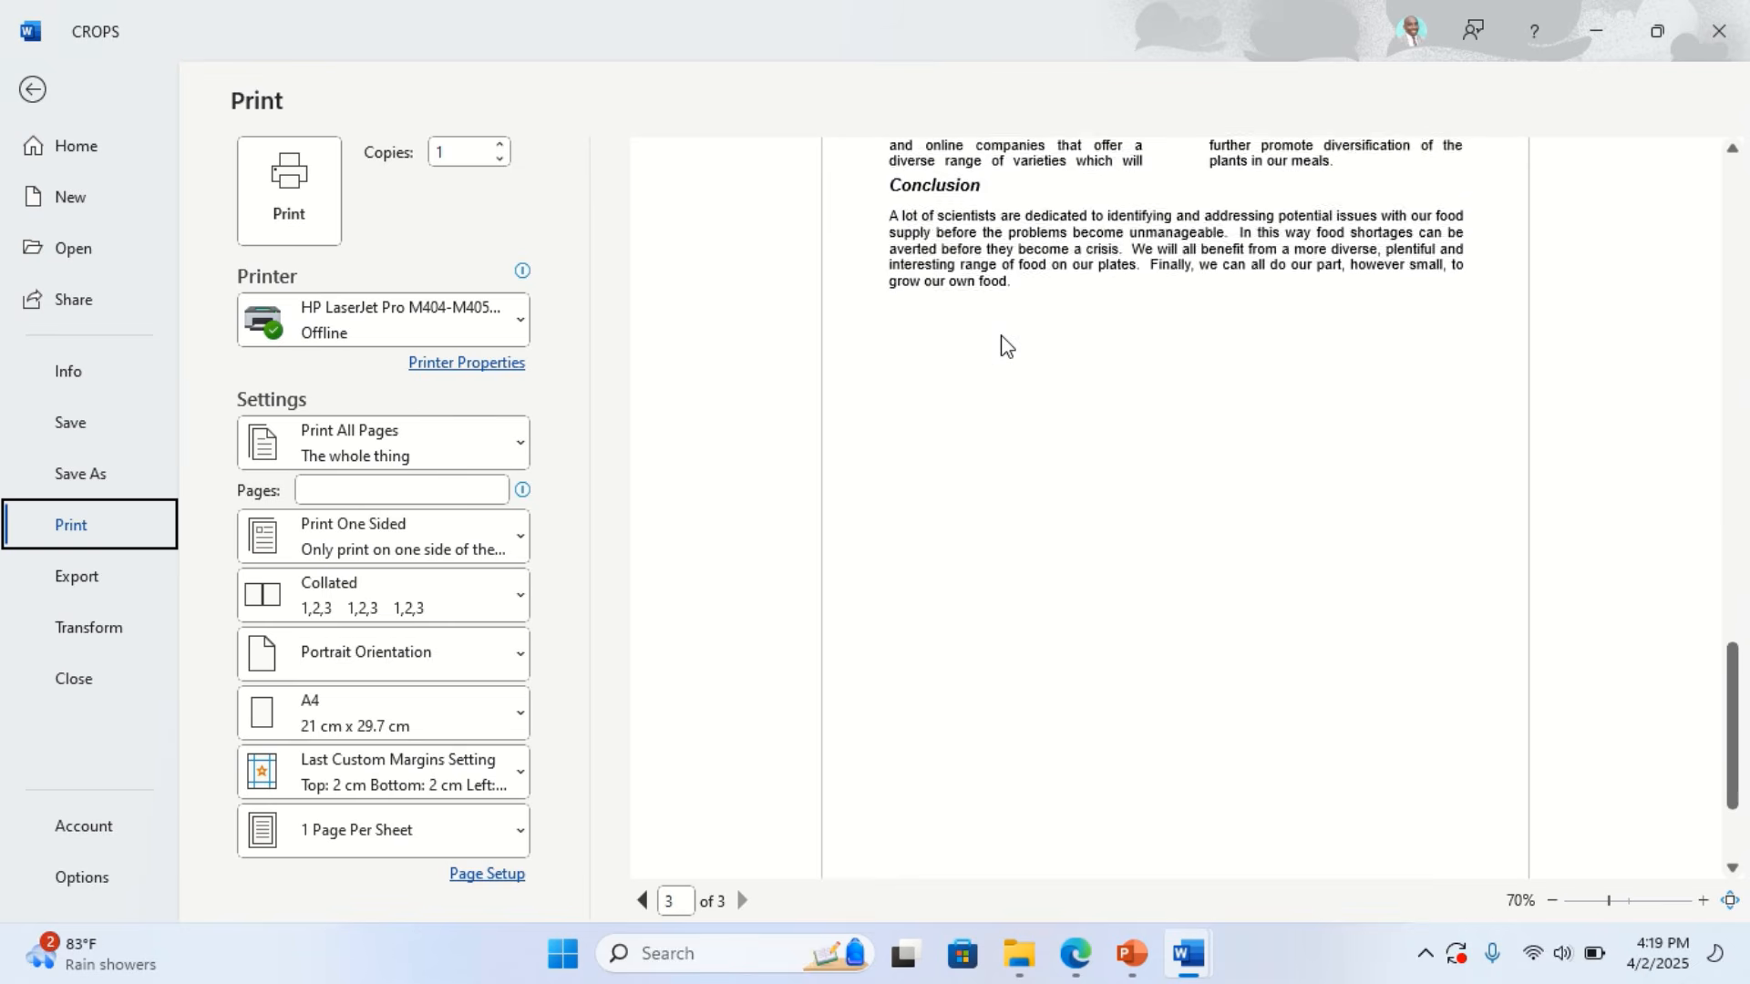
scroll(1003, 346, up, 1)
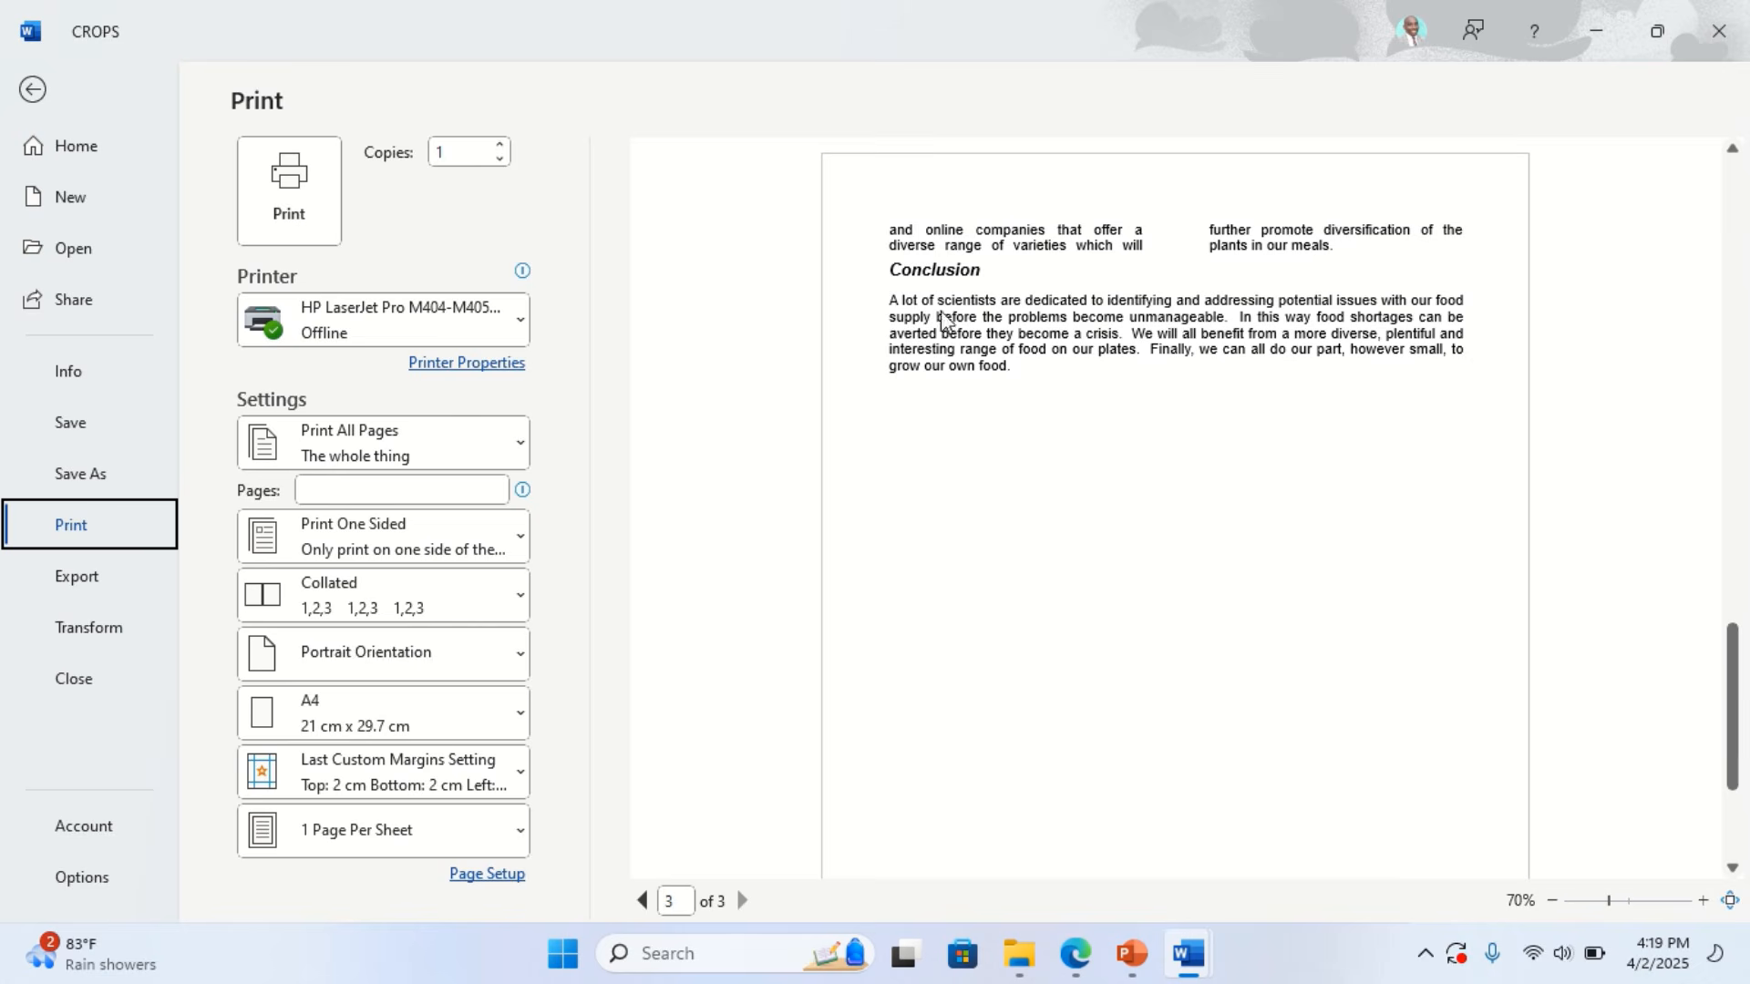
scroll(1121, 455, down, 4)
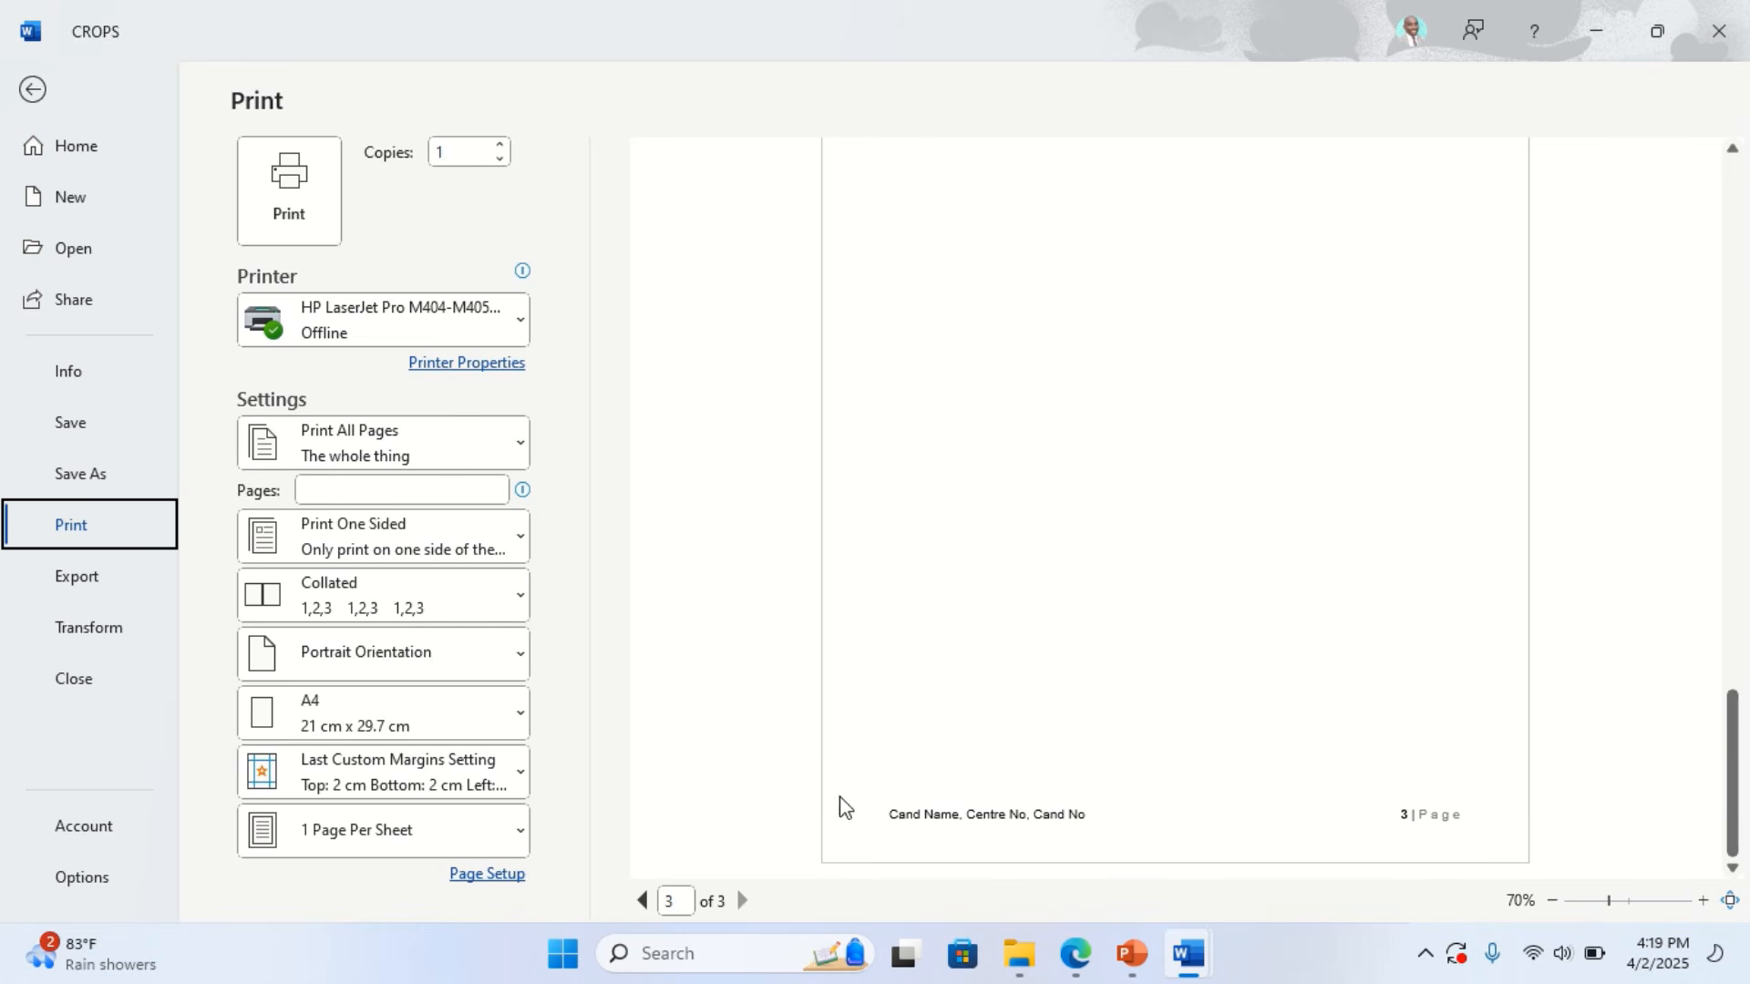
scroll(1434, 829, up, 10)
scroll(1120, 574, up, 10)
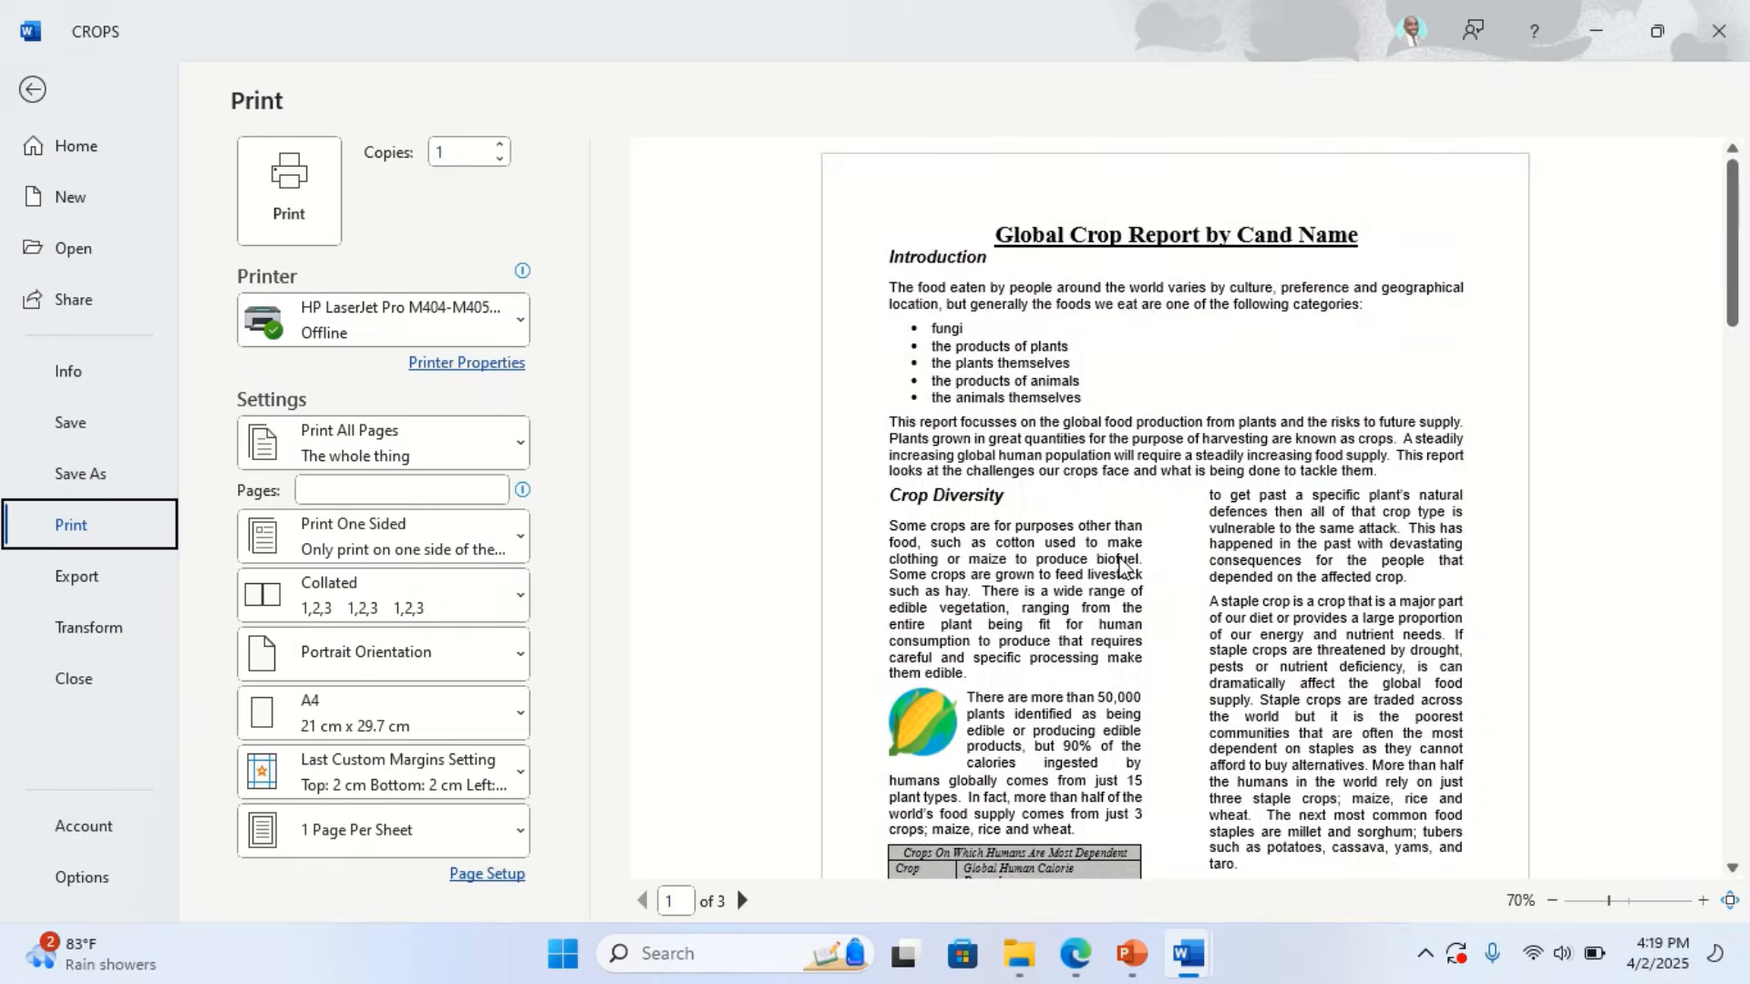
Switch to the task sheet, look back over the earlier document tasks and return to the CROPS print preview
mouse_move(1076, 953)
click(969, 846)
scroll(969, 846, up, 15)
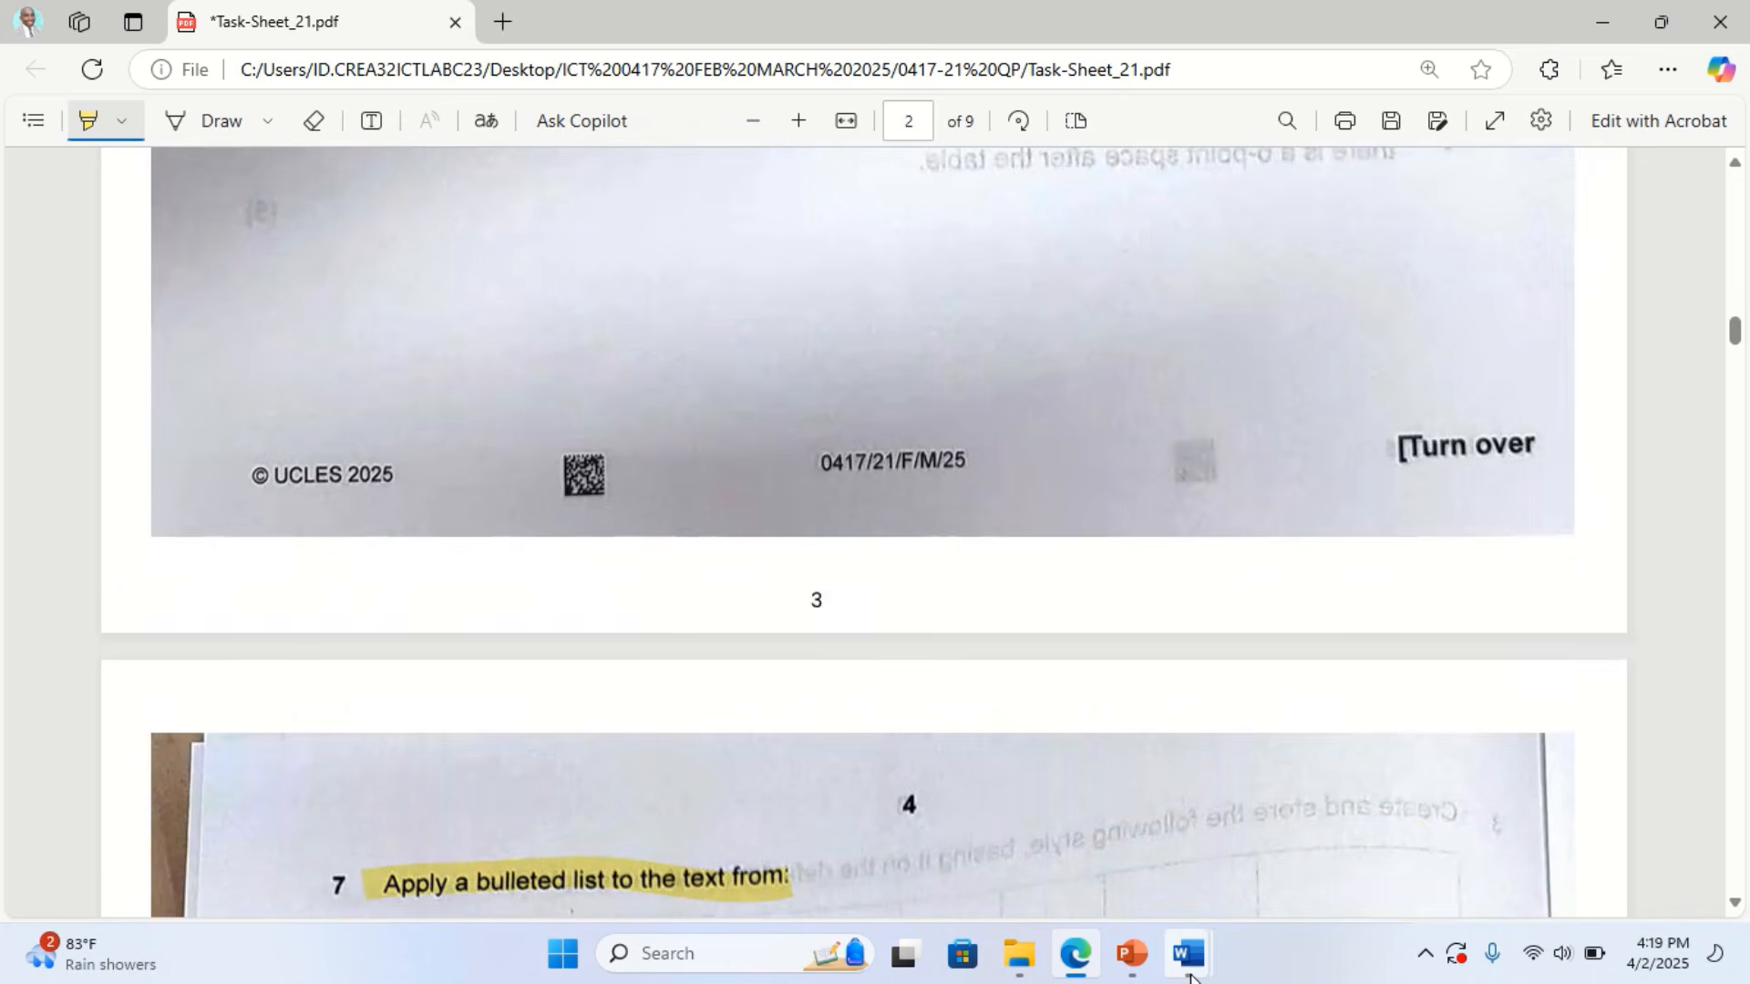
mouse_move(1190, 953)
click(1226, 847)
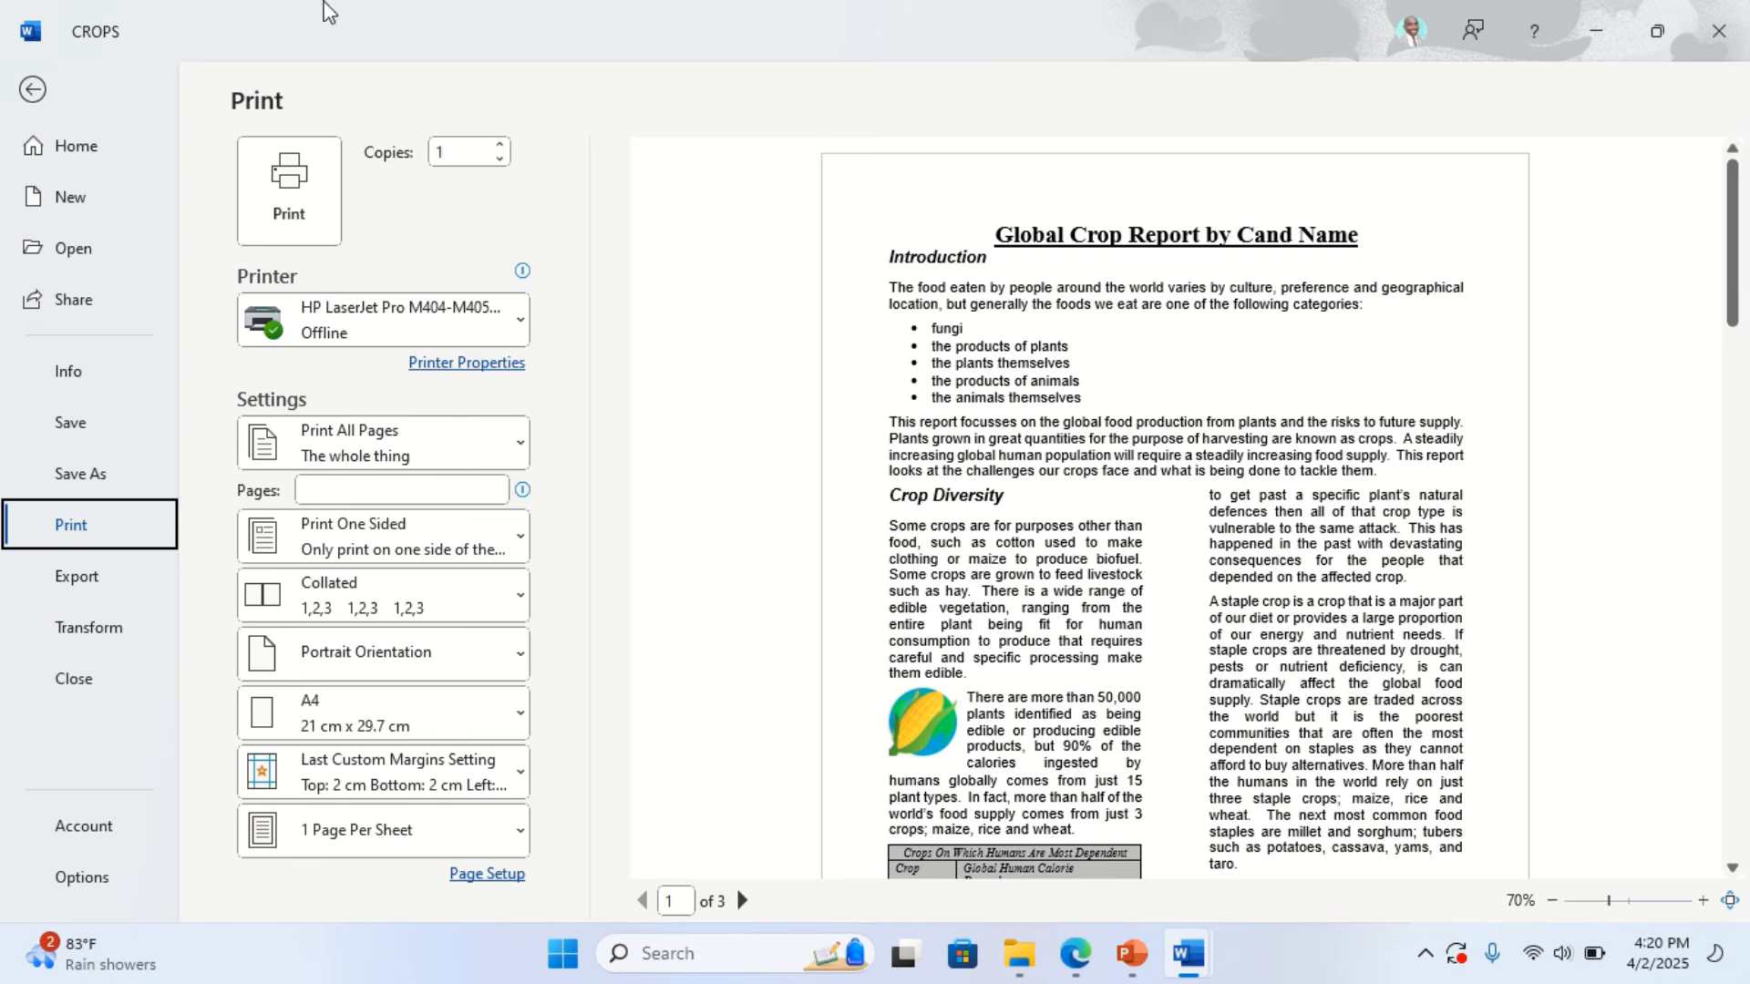
click(709, 50)
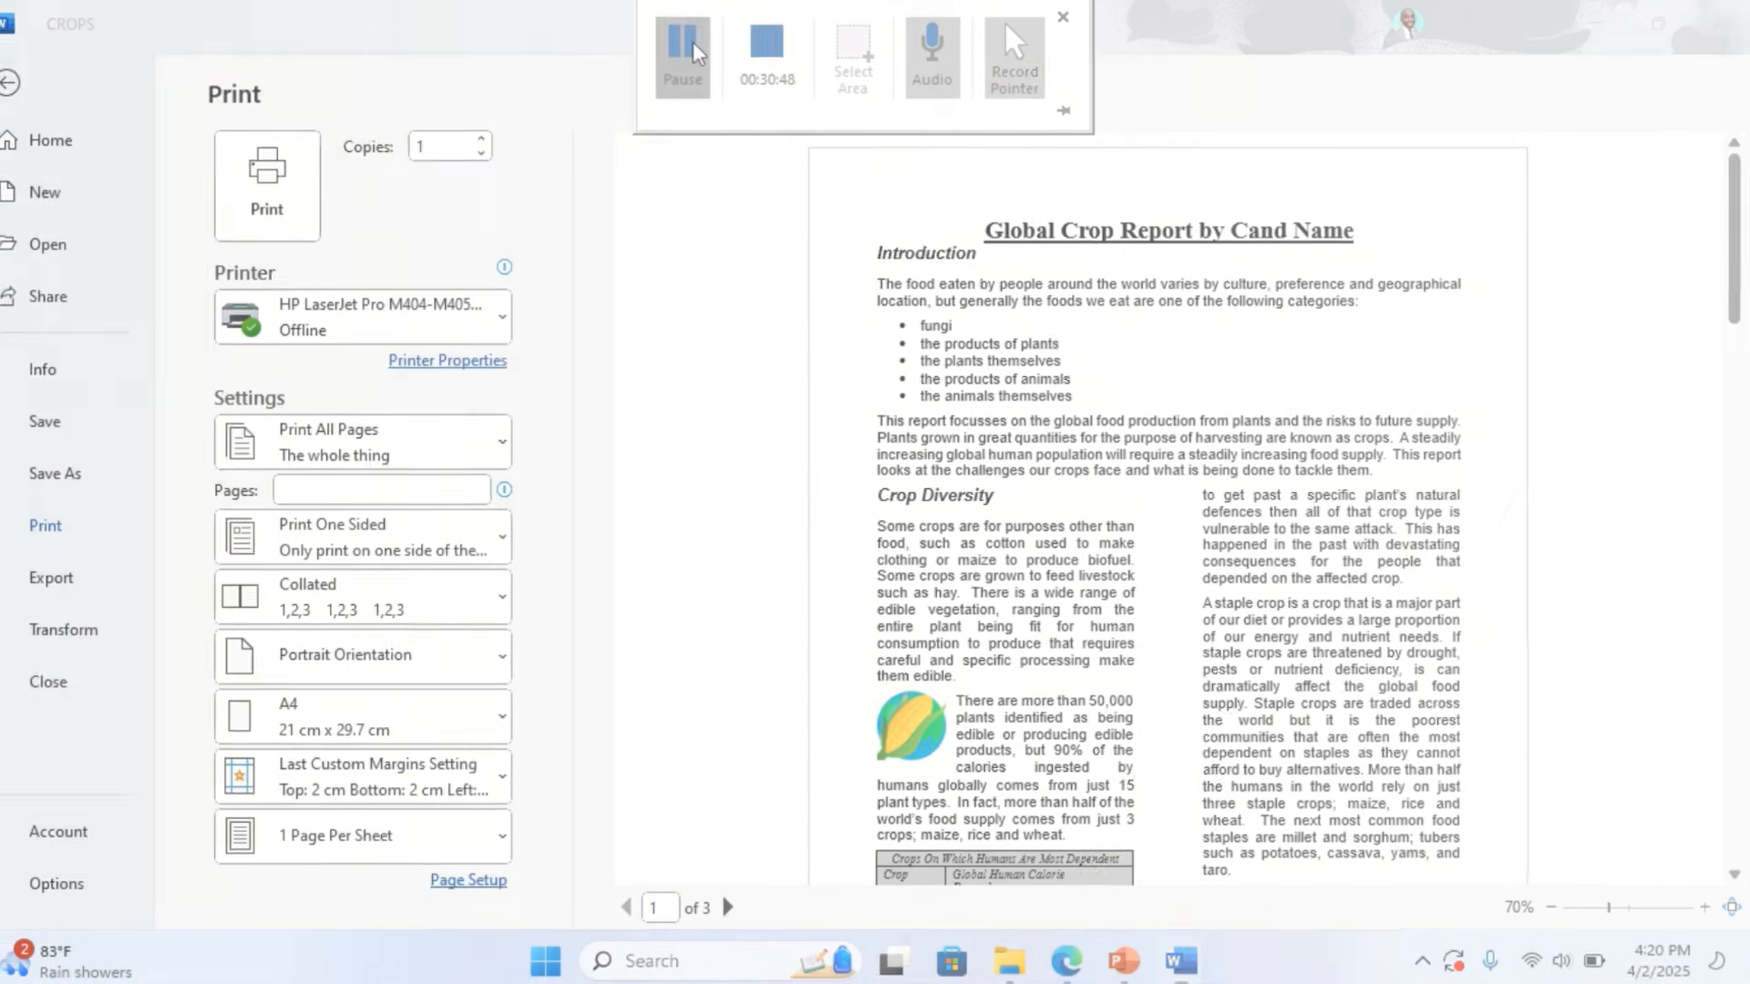